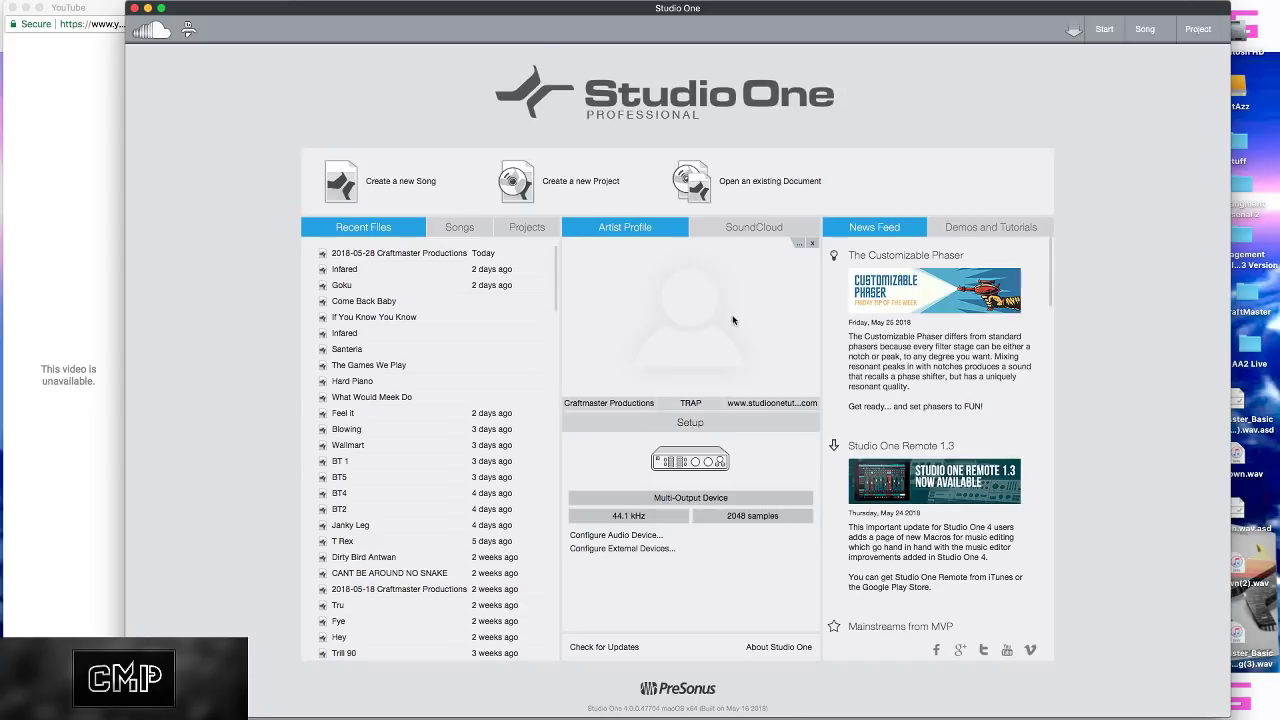
# Step: Load the recent song 2018-05-28 Craftmaster Productions and close the stale YouTube live chat window
pyautogui.click(448, 256)
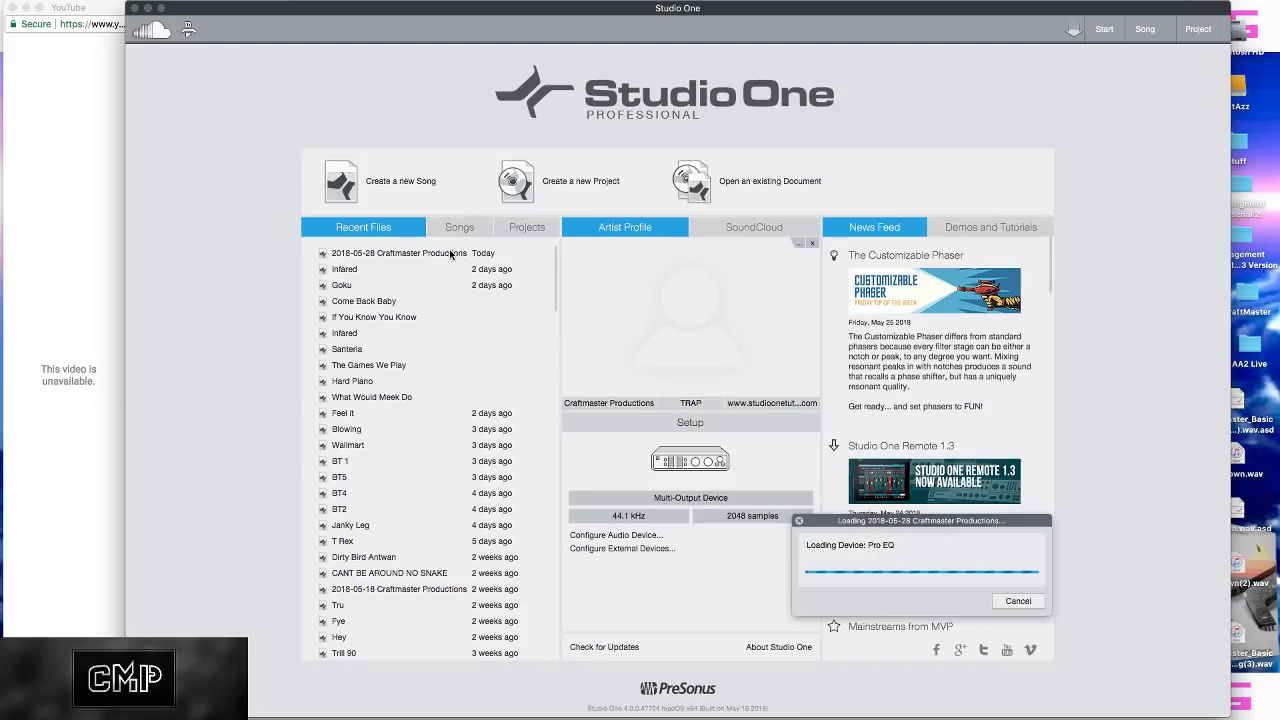
pyautogui.click(91, 19)
pyautogui.click(39, 8)
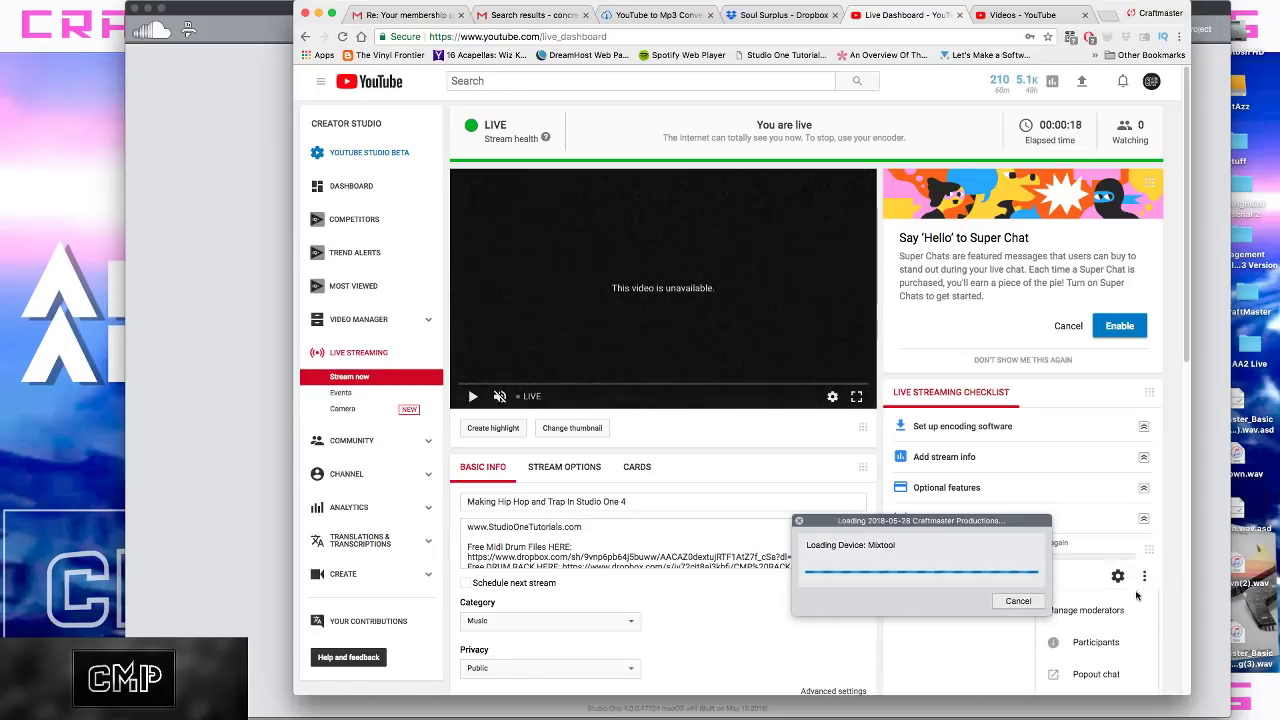
pyautogui.click(1100, 672)
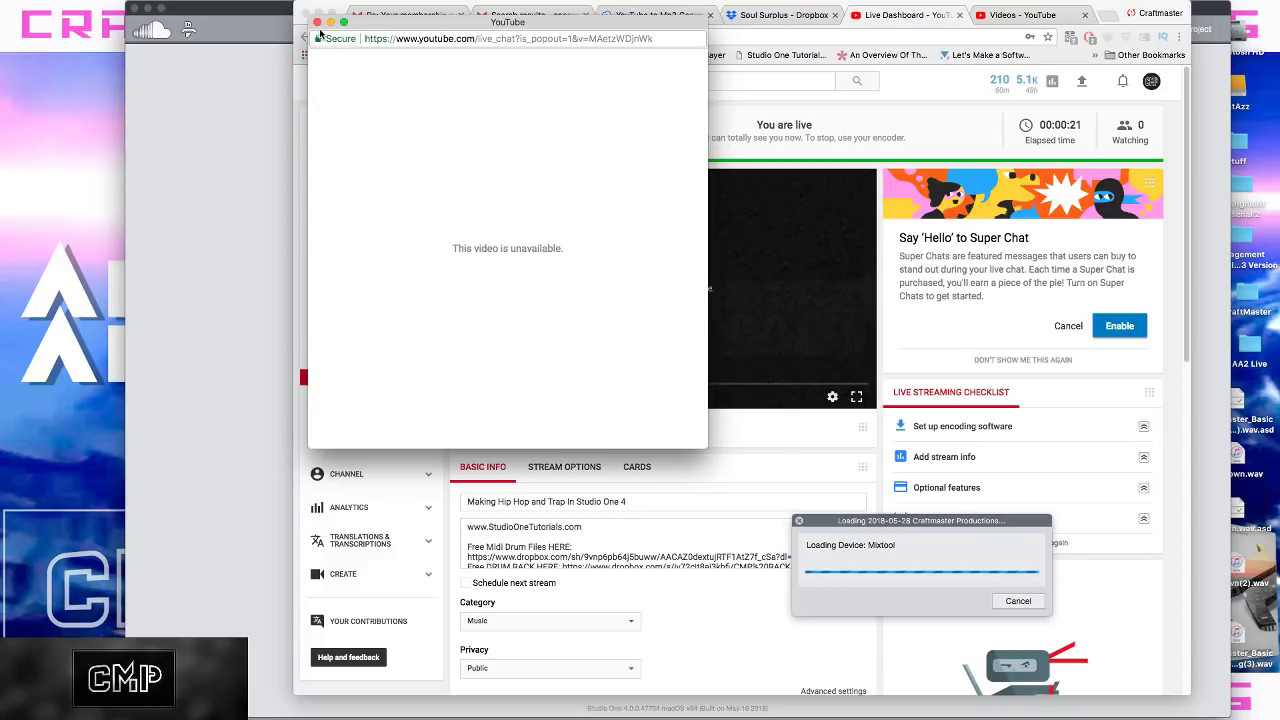
pyautogui.click(317, 22)
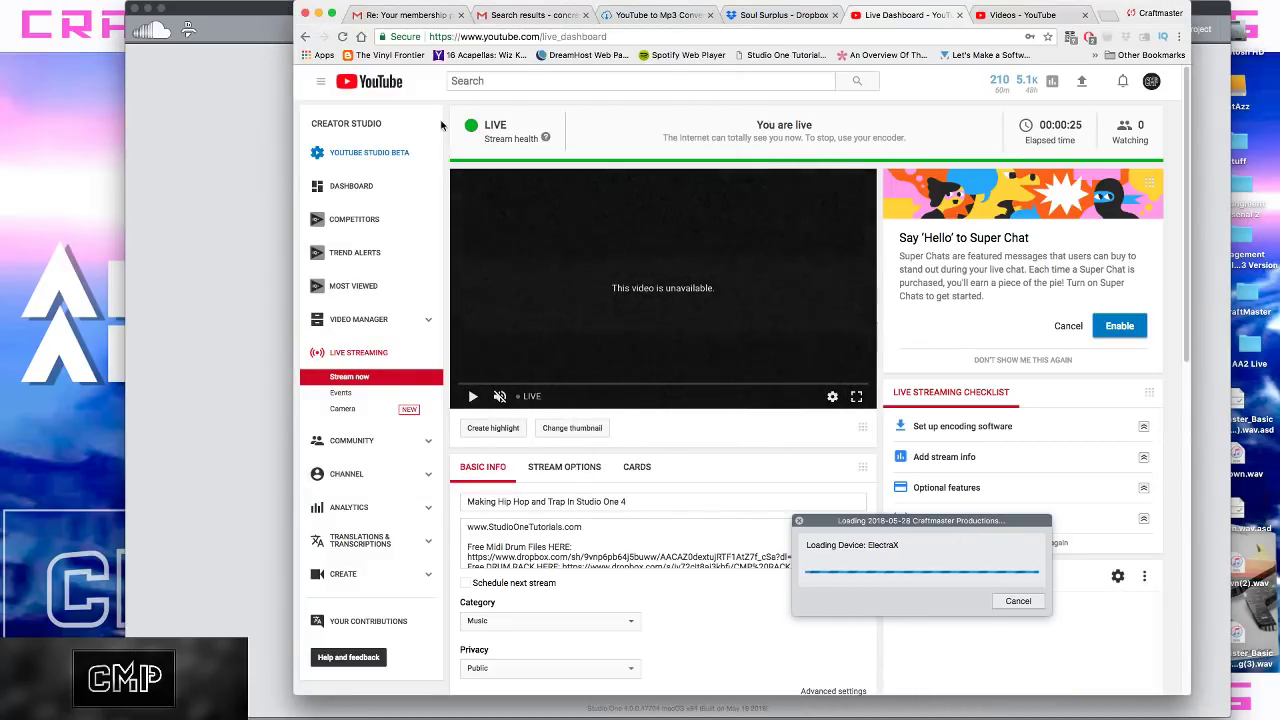
pyautogui.scroll(-3, 430, 290)
pyautogui.scroll(3, 400, 300)
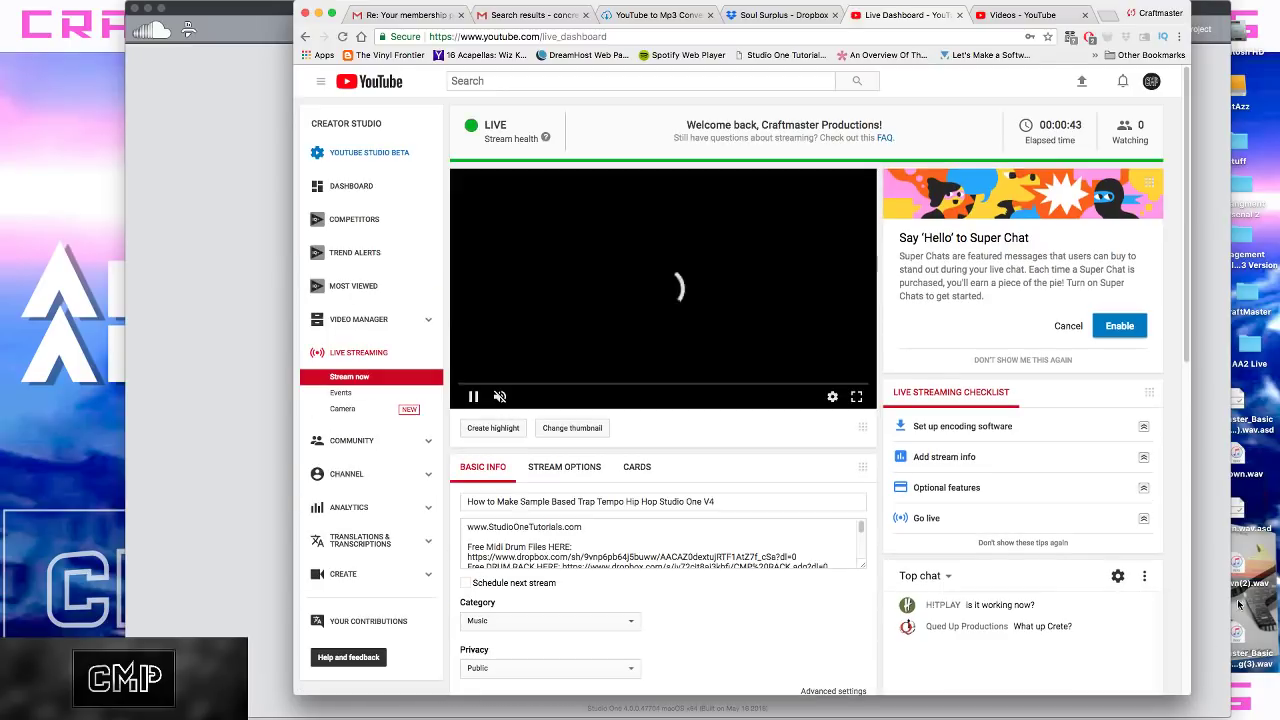
# Step: Pop out the stream's live chat into its own window, make it tall and narrow, and place it beside the Studio One window
pyautogui.click(1145, 577)
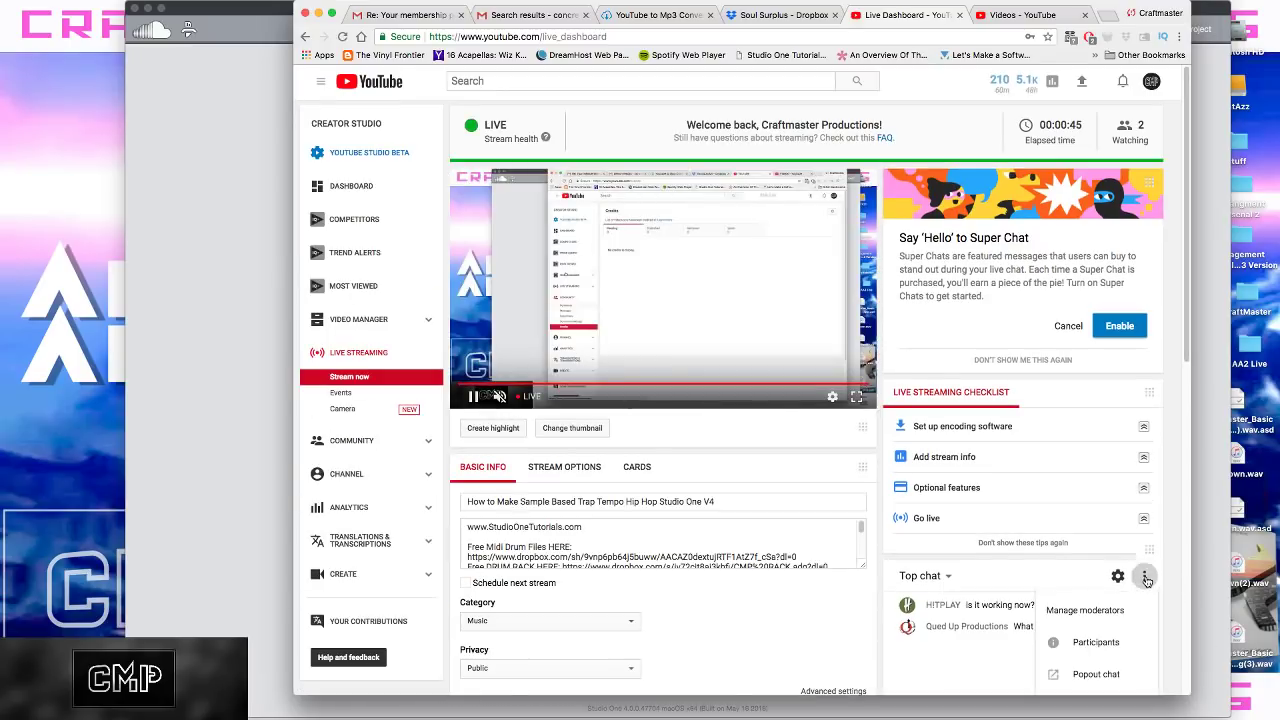
pyautogui.click(1092, 676)
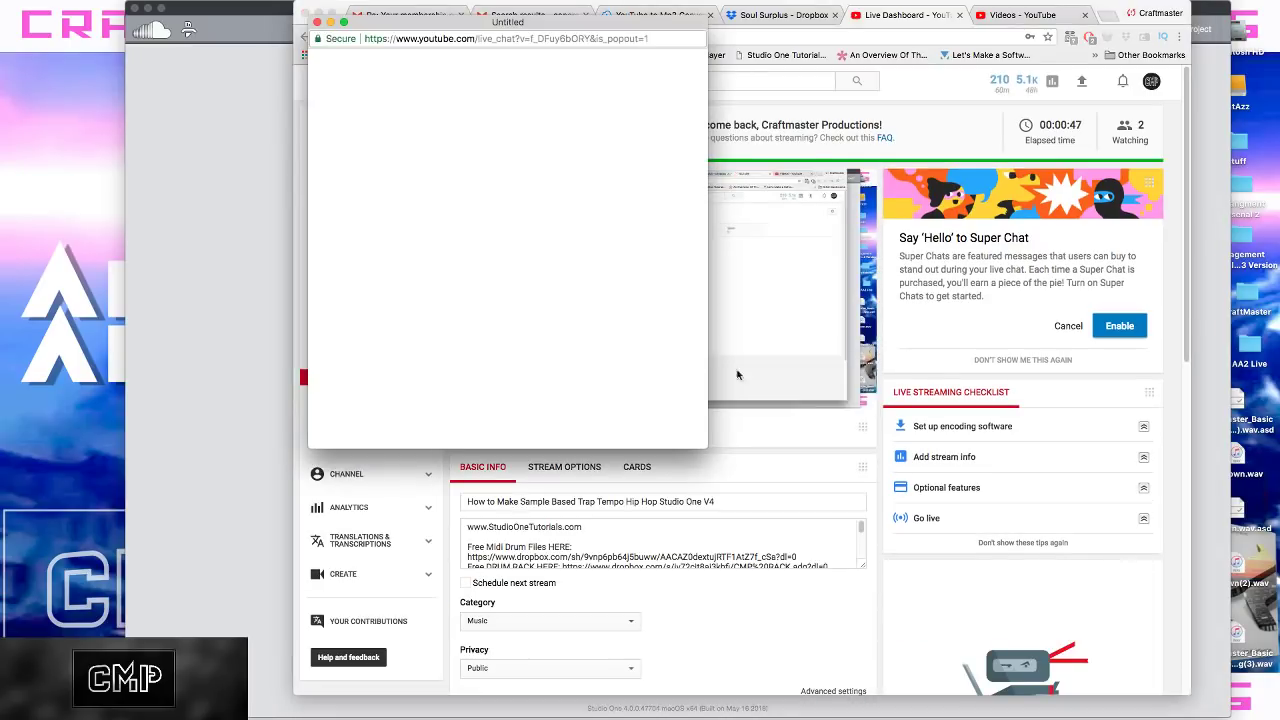
pyautogui.moveTo(703, 443); pyautogui.dragTo(511, 686)
pyautogui.moveTo(430, 30); pyautogui.dragTo(123, 15)
# Step: Switch back to Studio One and open the song 2018-05-28 Craftmaster Productions from the recent files
pyautogui.click(246, 14)
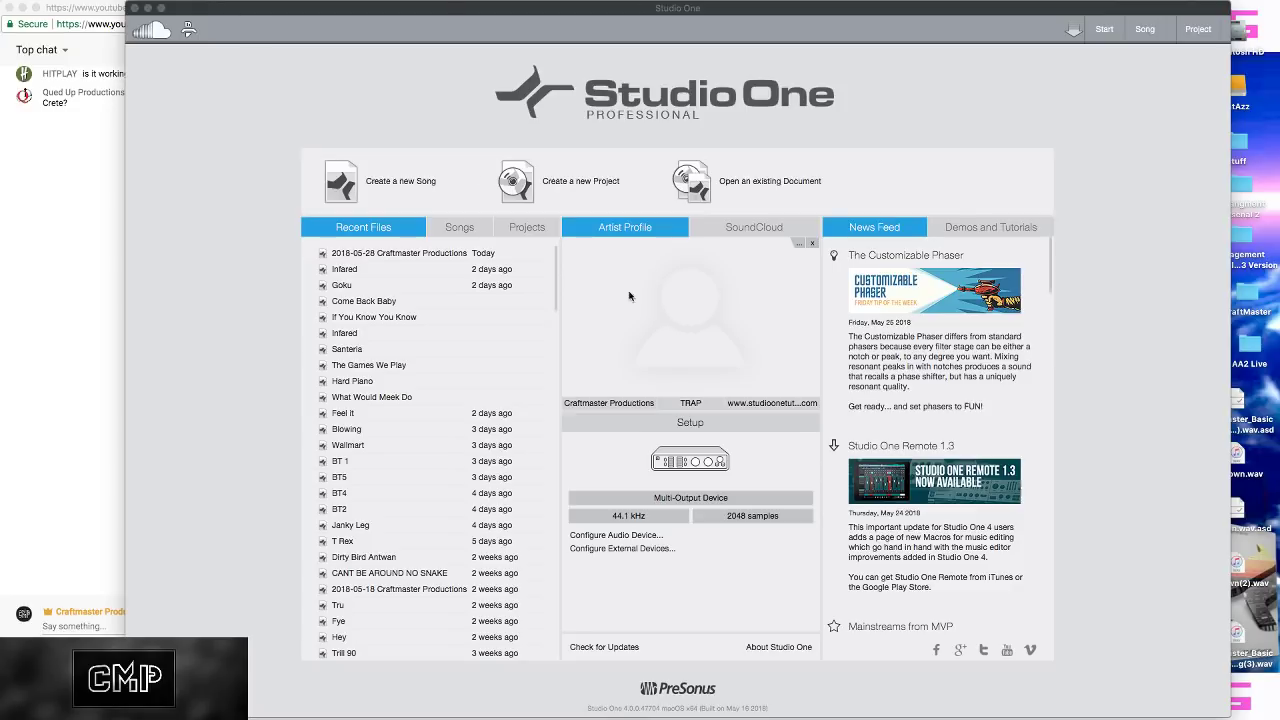
pyautogui.click(419, 254)
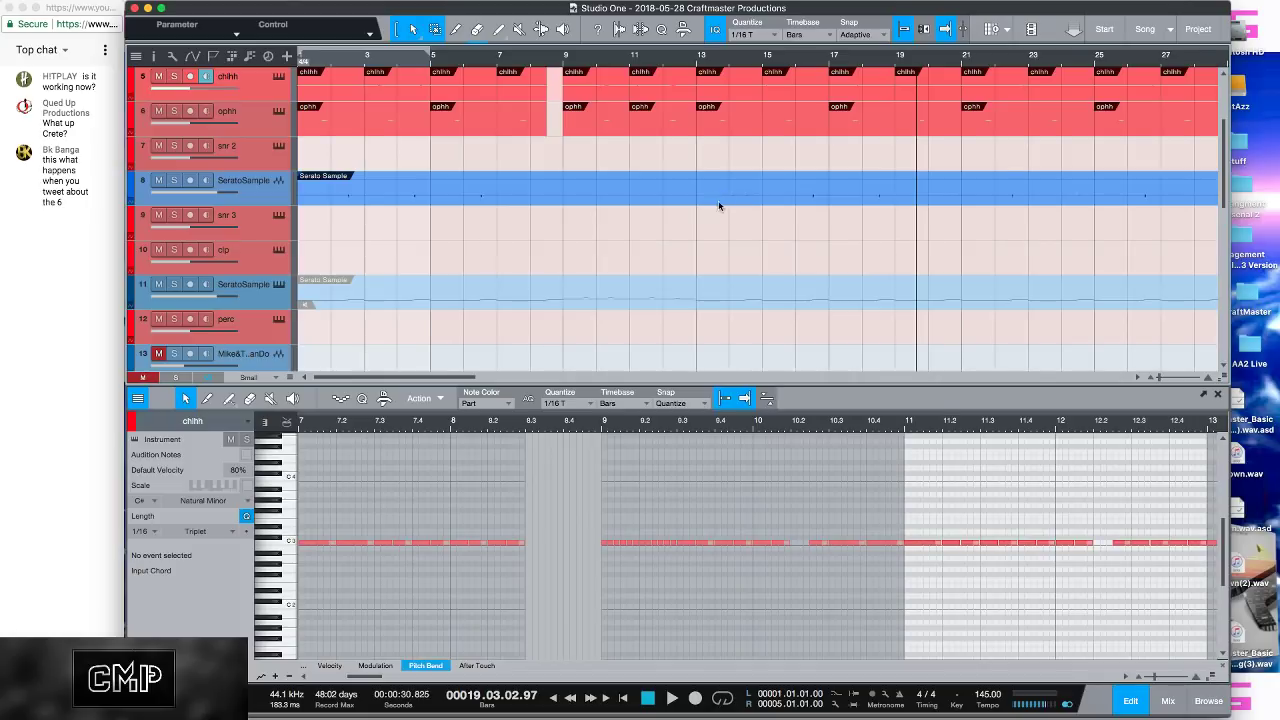
# Step: Check the playback and recording devices in the audio setup preferences, and the system's sound output device
pyautogui.press('super+comma')
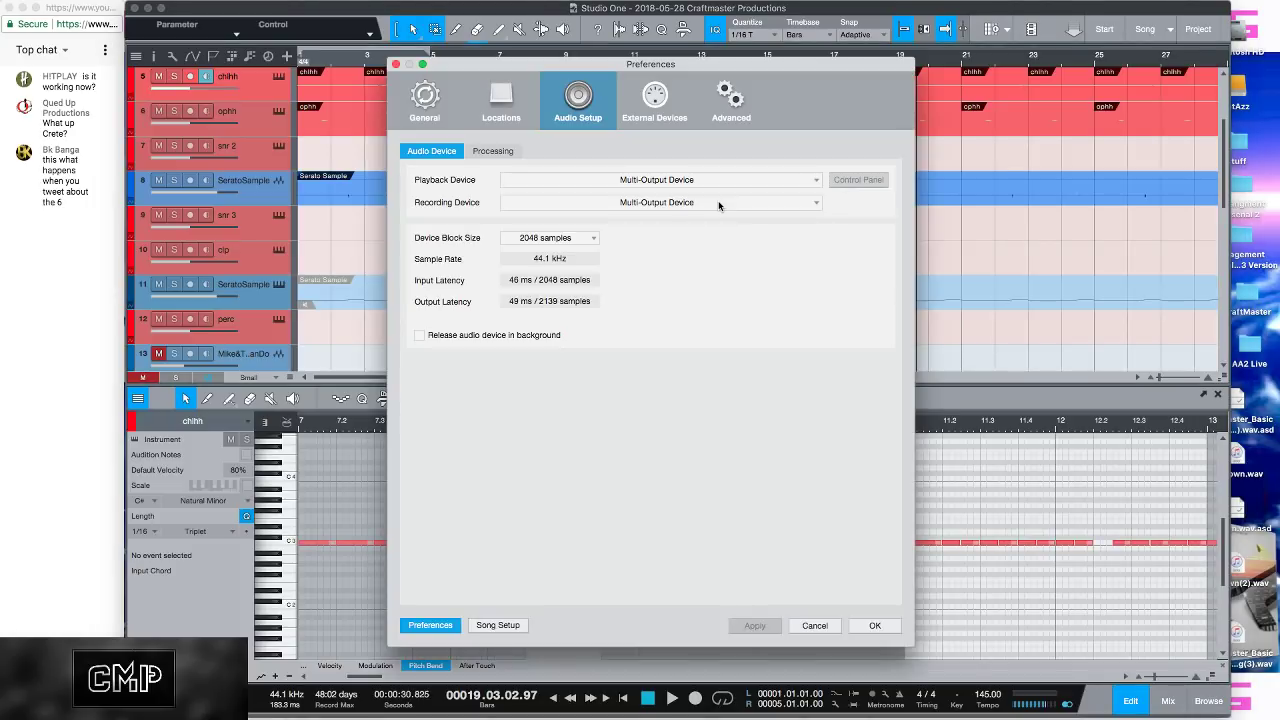
pyautogui.click(872, 626)
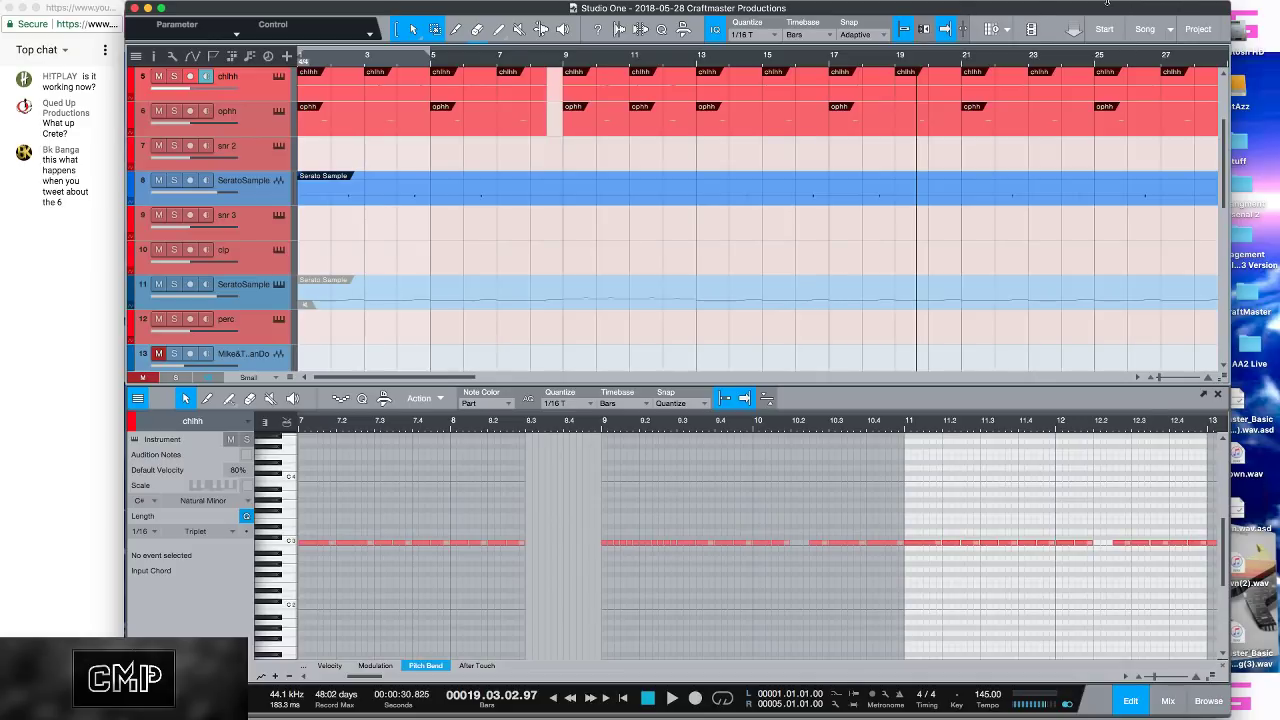
pyautogui.click(1091, 8)
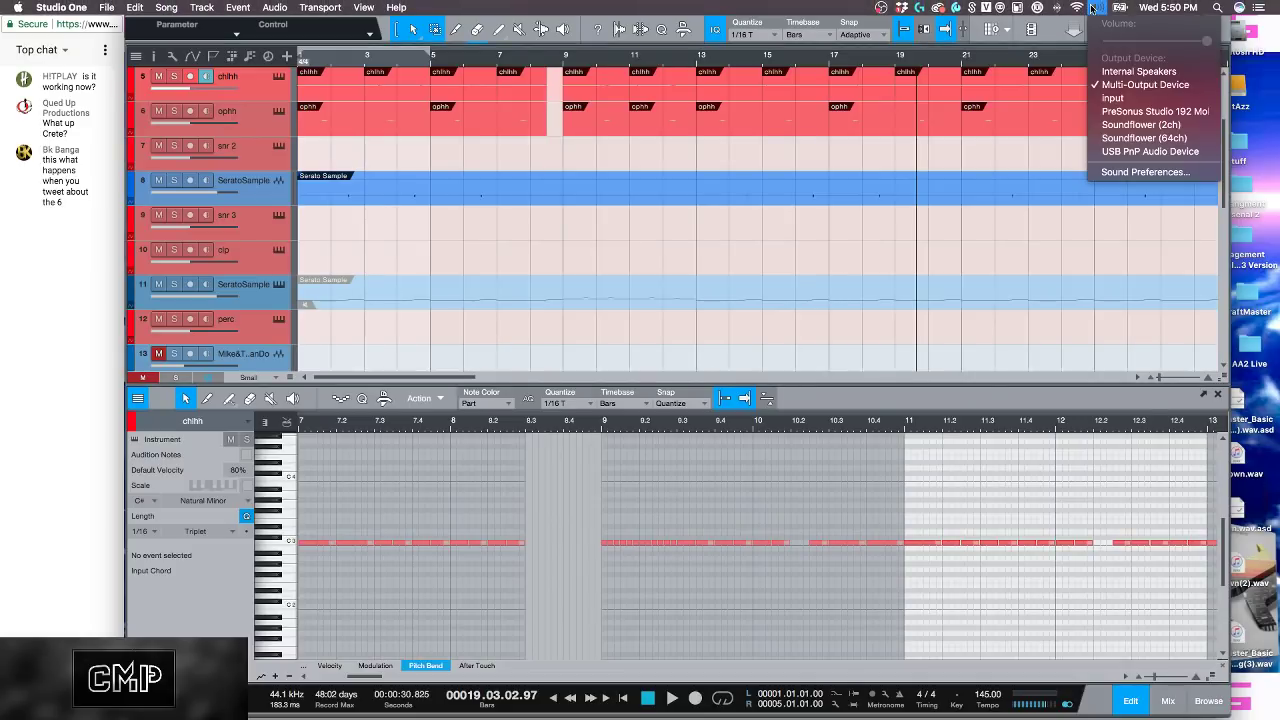
pyautogui.click(1028, 157)
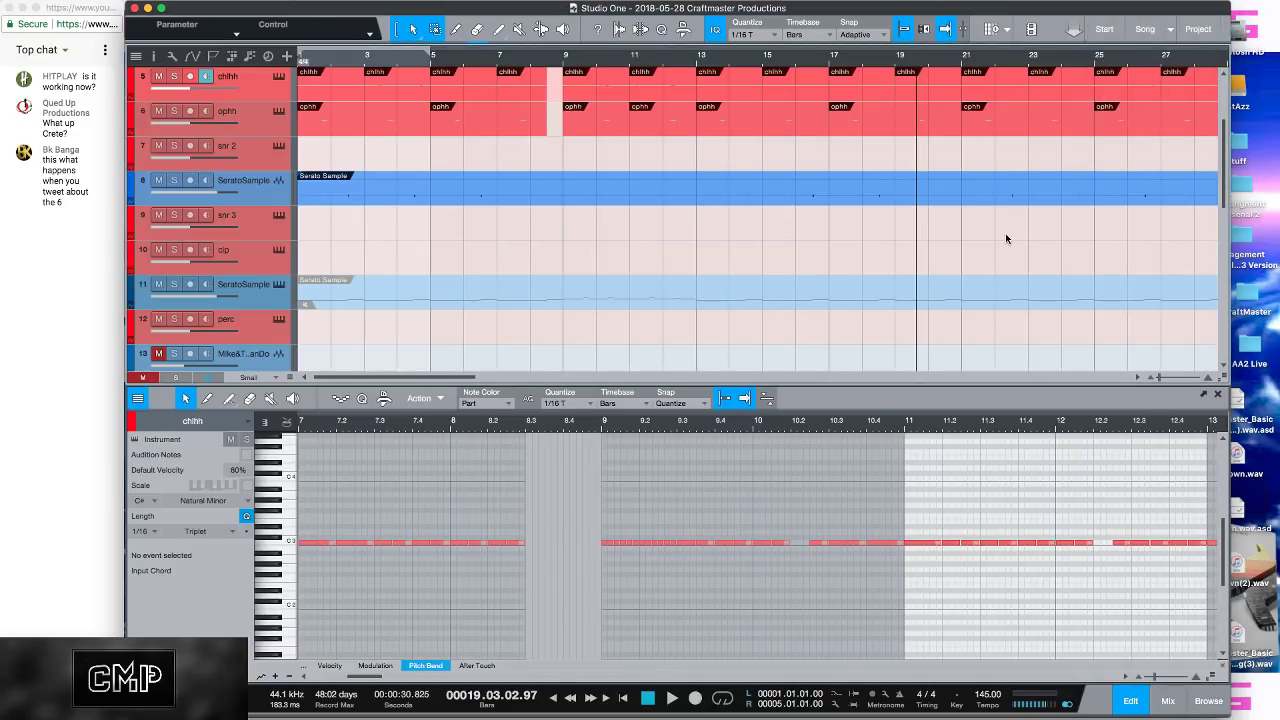
# Step: Play back the song, enlarge the track height to Medium, and select the chihh part at bar 11 for editing
pyautogui.press('space')
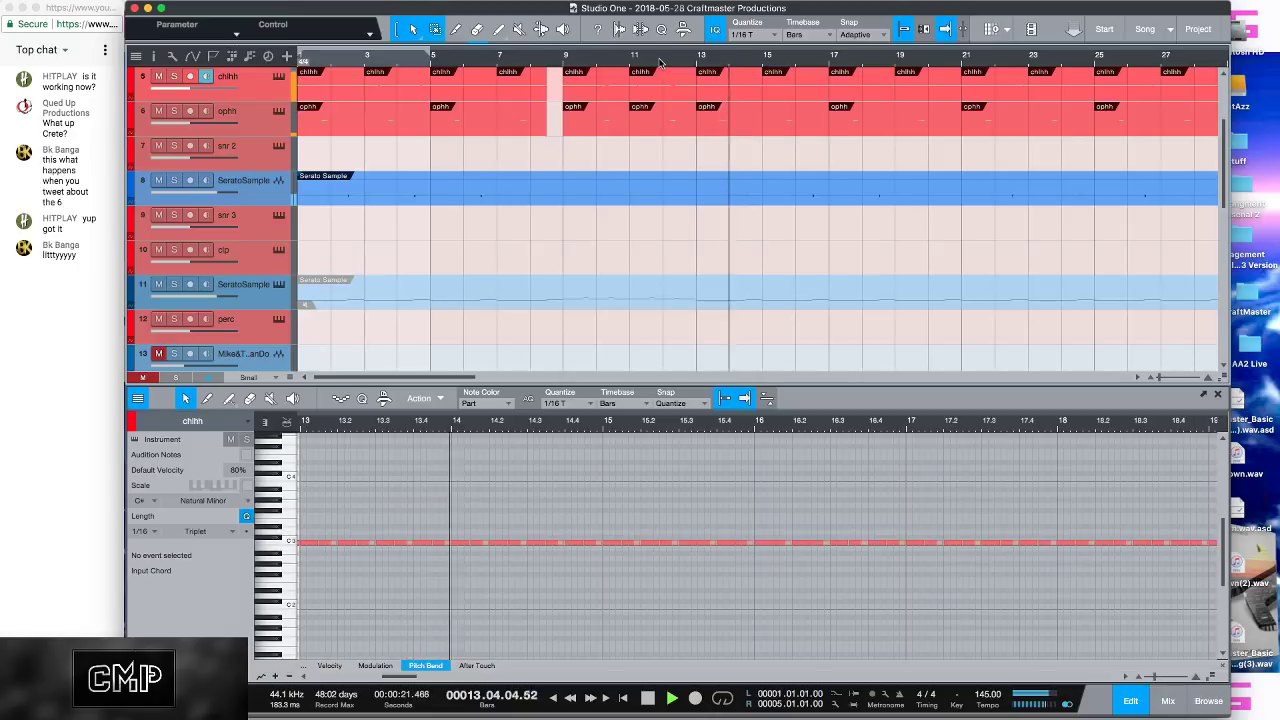
pyautogui.scroll(3, 660, 120)
pyautogui.scroll(-5, 686, 329)
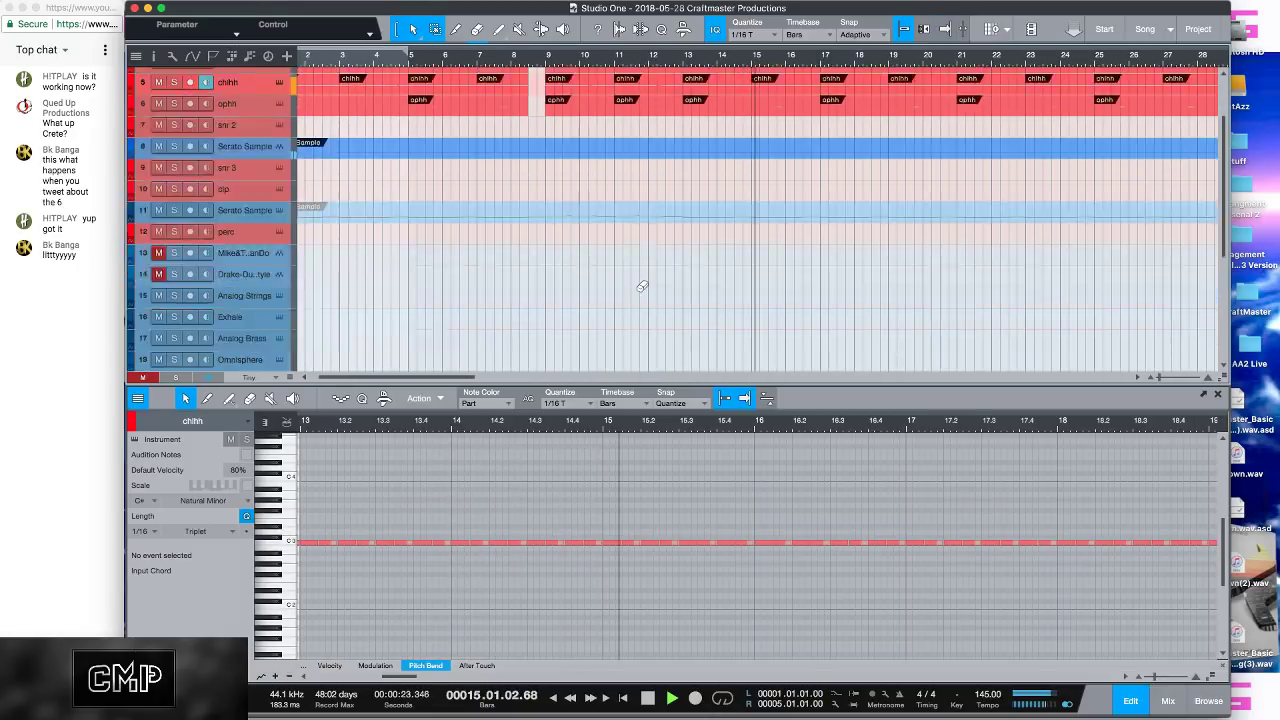
pyautogui.scroll(2, 637, 290)
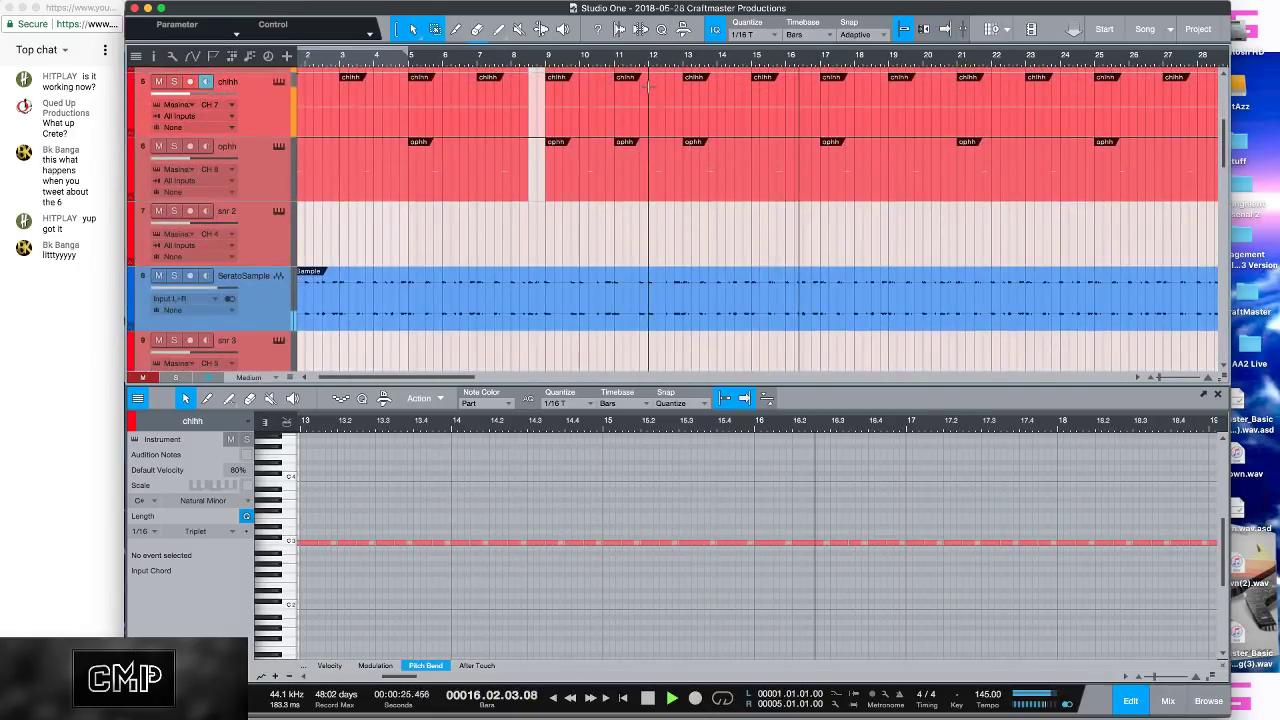
pyautogui.click(647, 133)
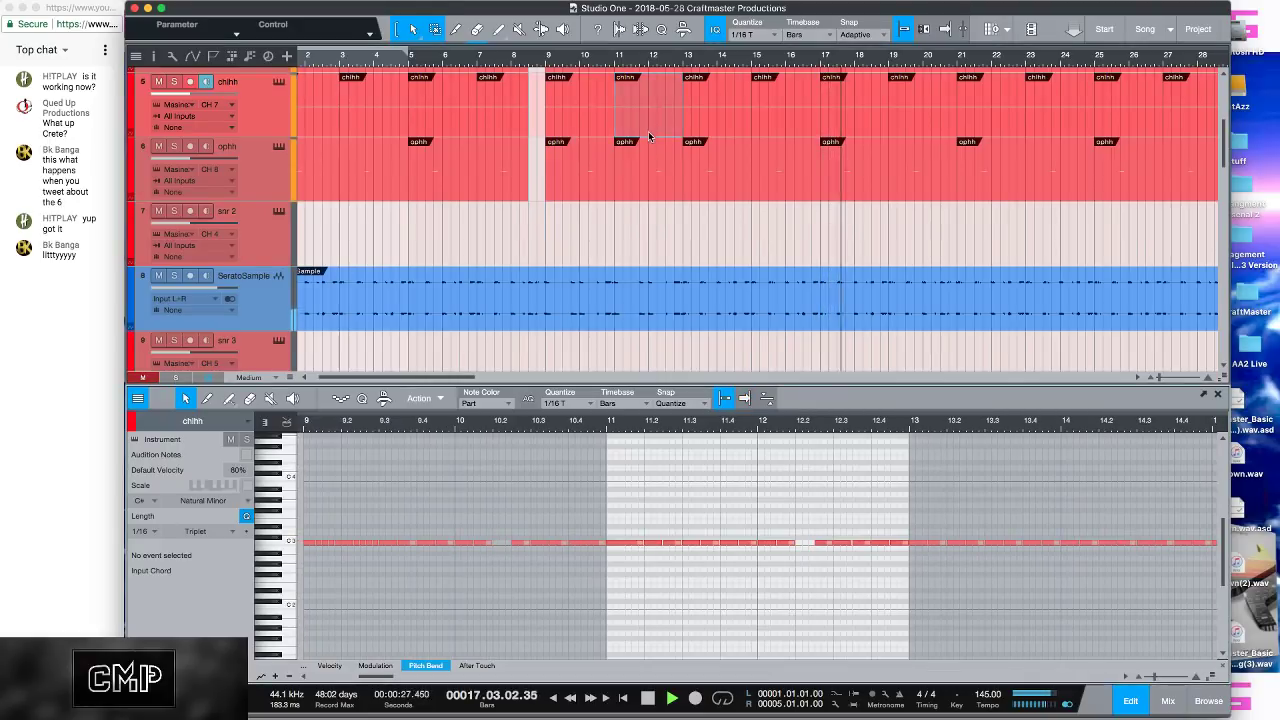
pyautogui.press('space')
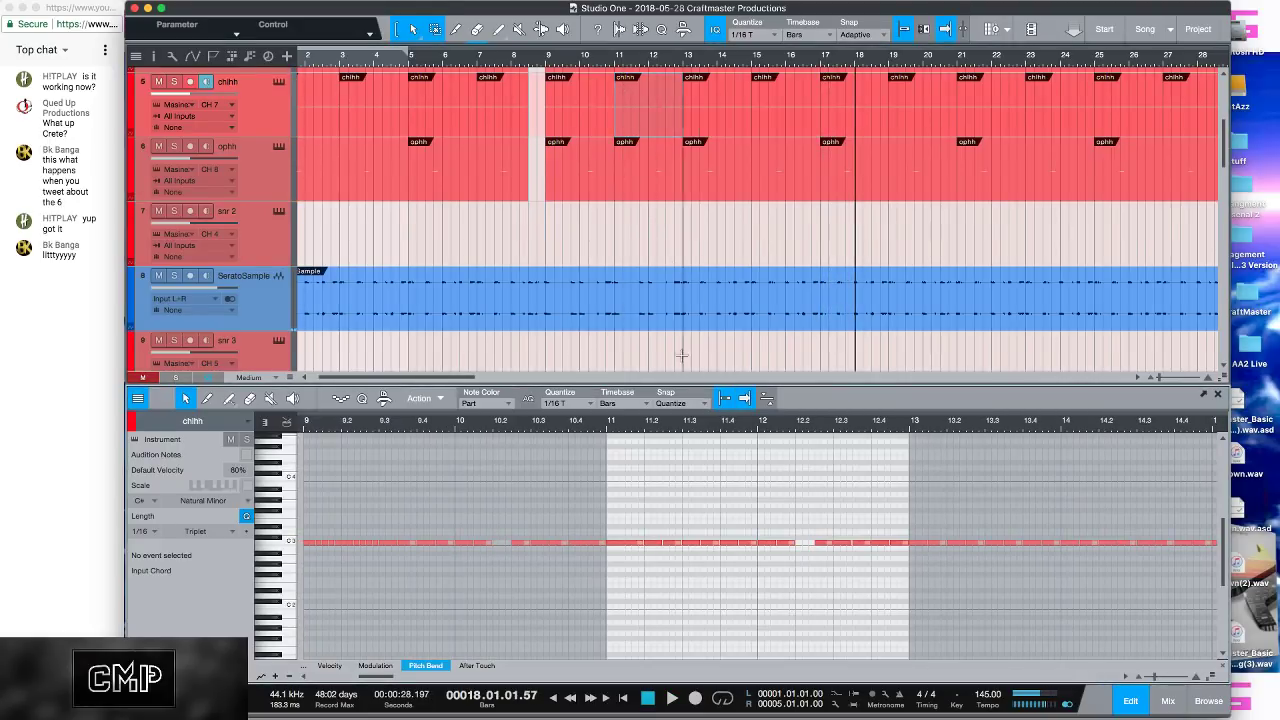
# Step: Split the two adjacent chihh notes starting at 11.3 into three short notes each, auditioning the part from bar 9
pyautogui.press('w')
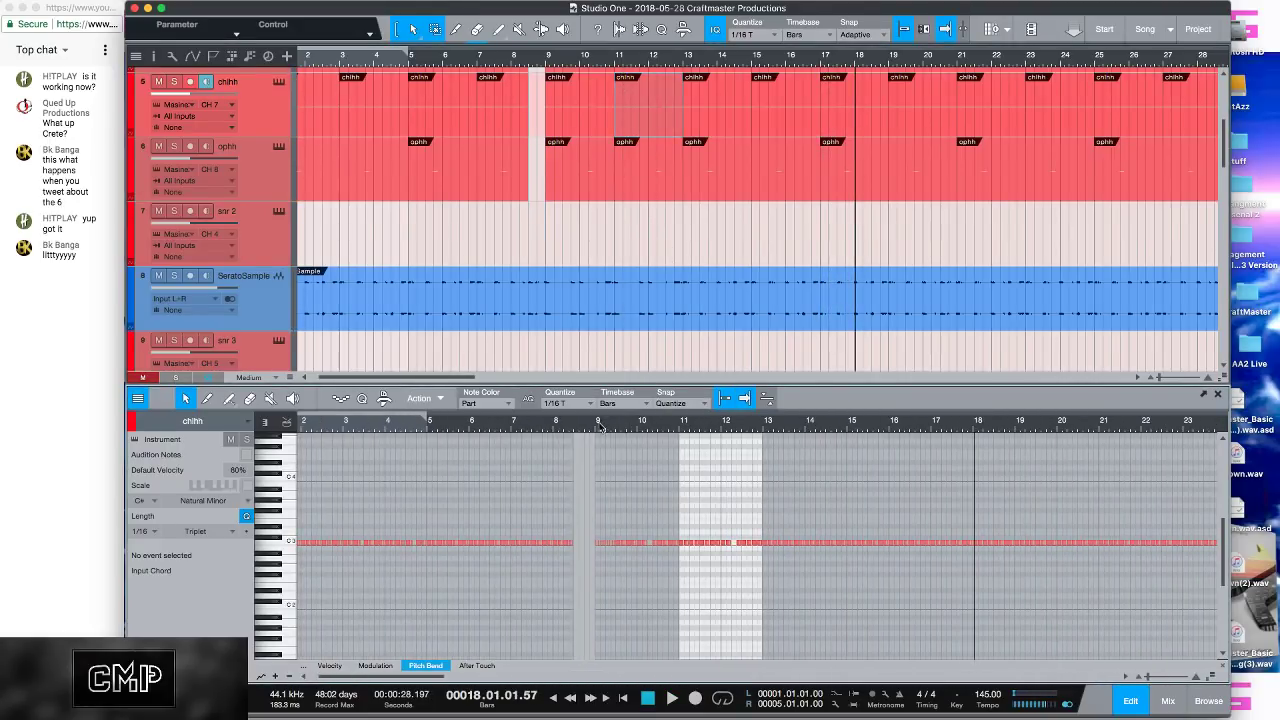
pyautogui.click(599, 427)
pyautogui.press('space')
pyautogui.press('e')
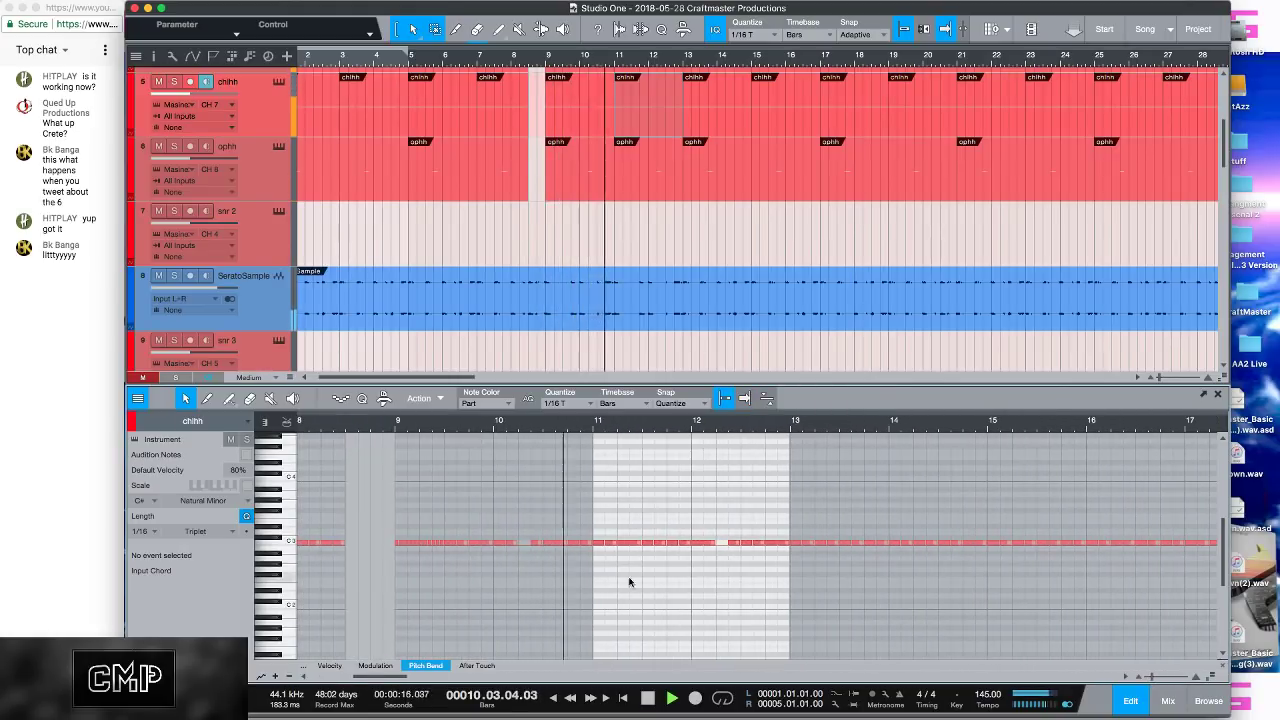
pyautogui.click(647, 543)
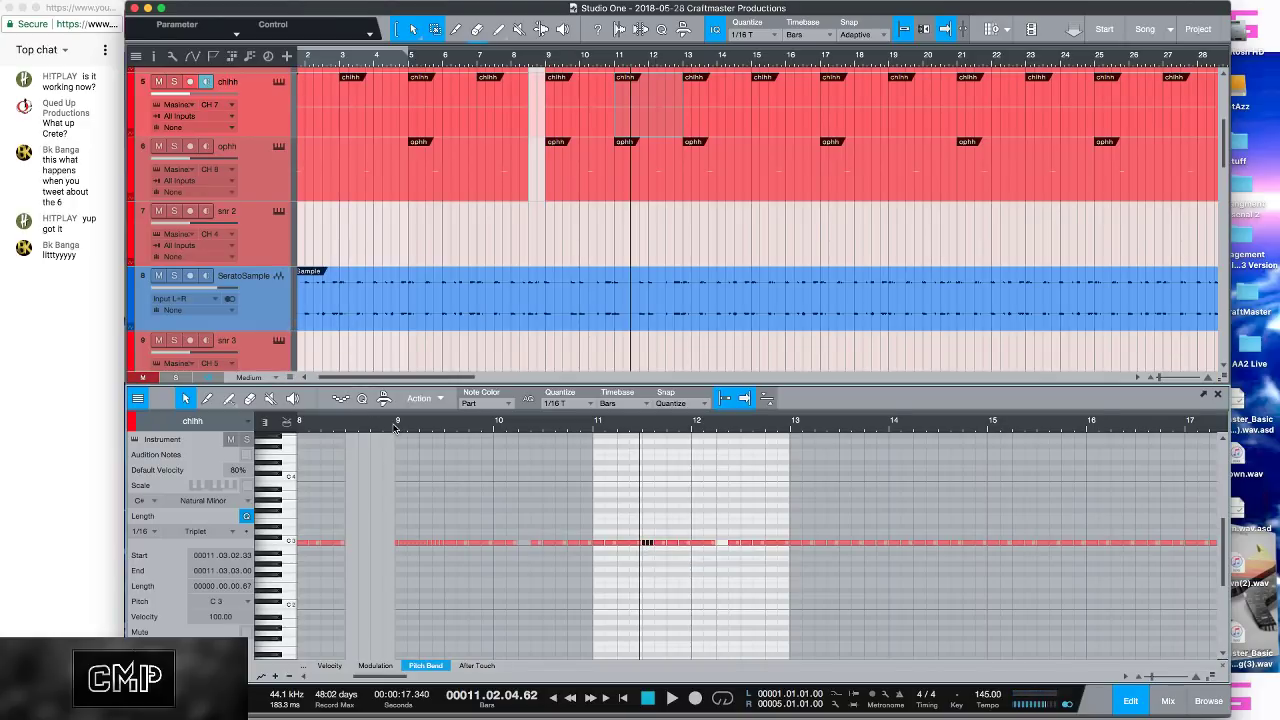
pyautogui.press('space')
pyautogui.press('space')
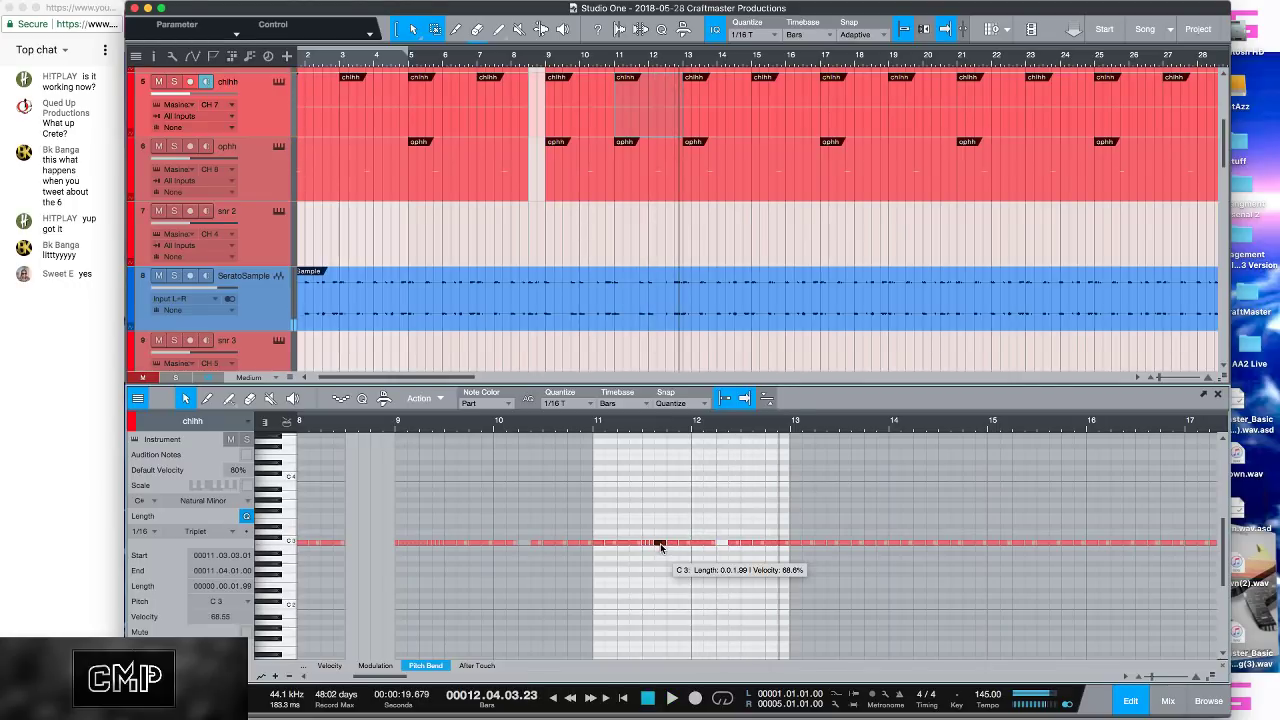
pyautogui.click(392, 424)
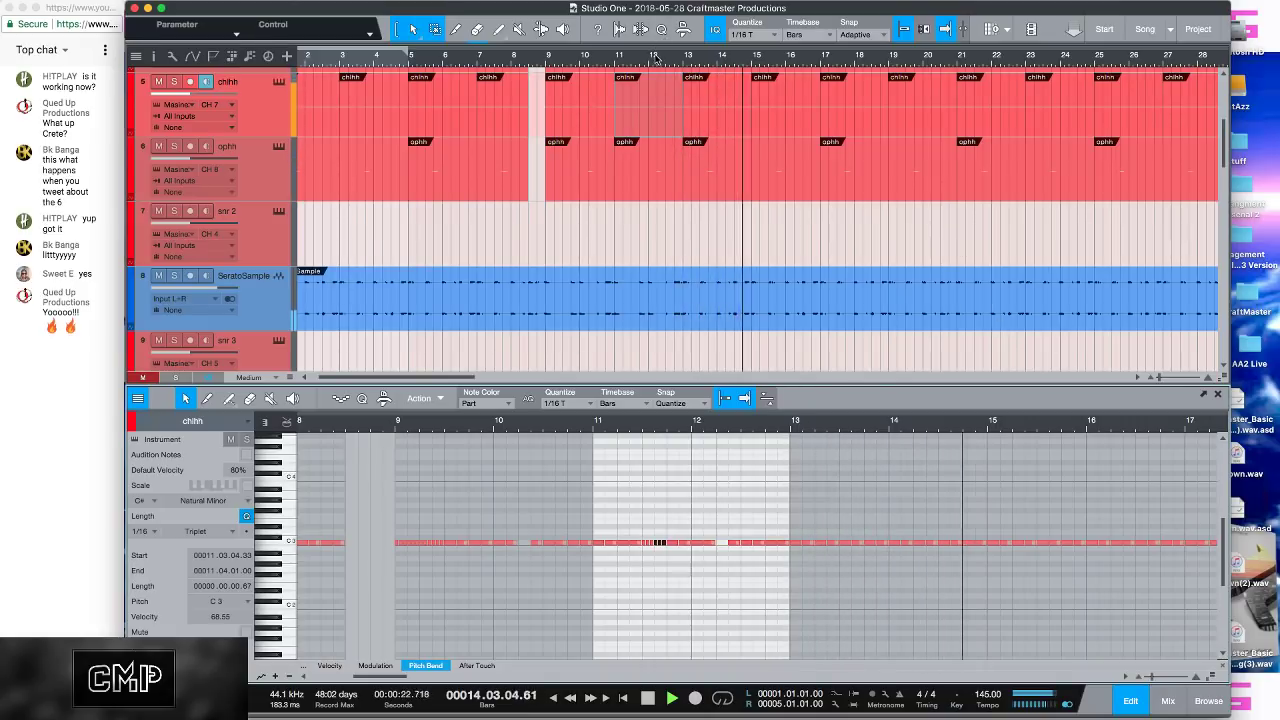
# Step: Stop playback and delete all the chihh parts from bar 13 to bar 29
pyautogui.press('e')
pyautogui.press('w')
pyautogui.press('w')
pyautogui.press('w')
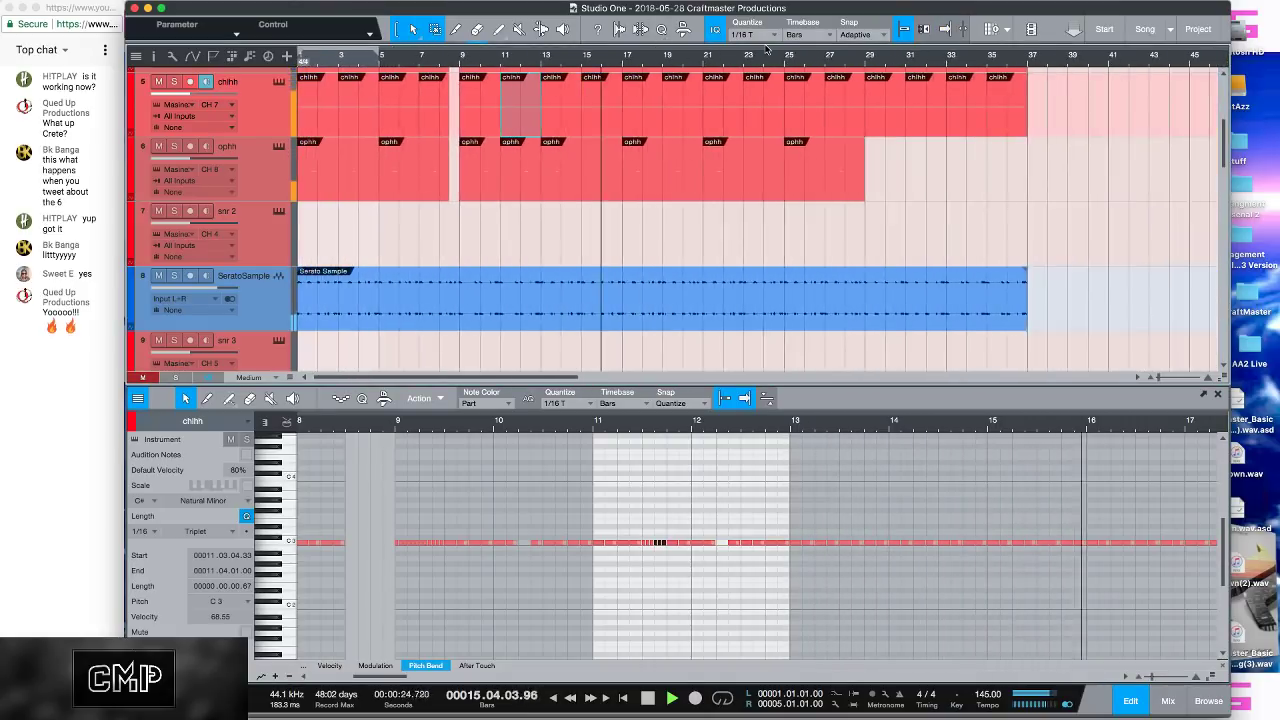
pyautogui.press('space')
pyautogui.click(824, 124)
pyautogui.press('Delete')
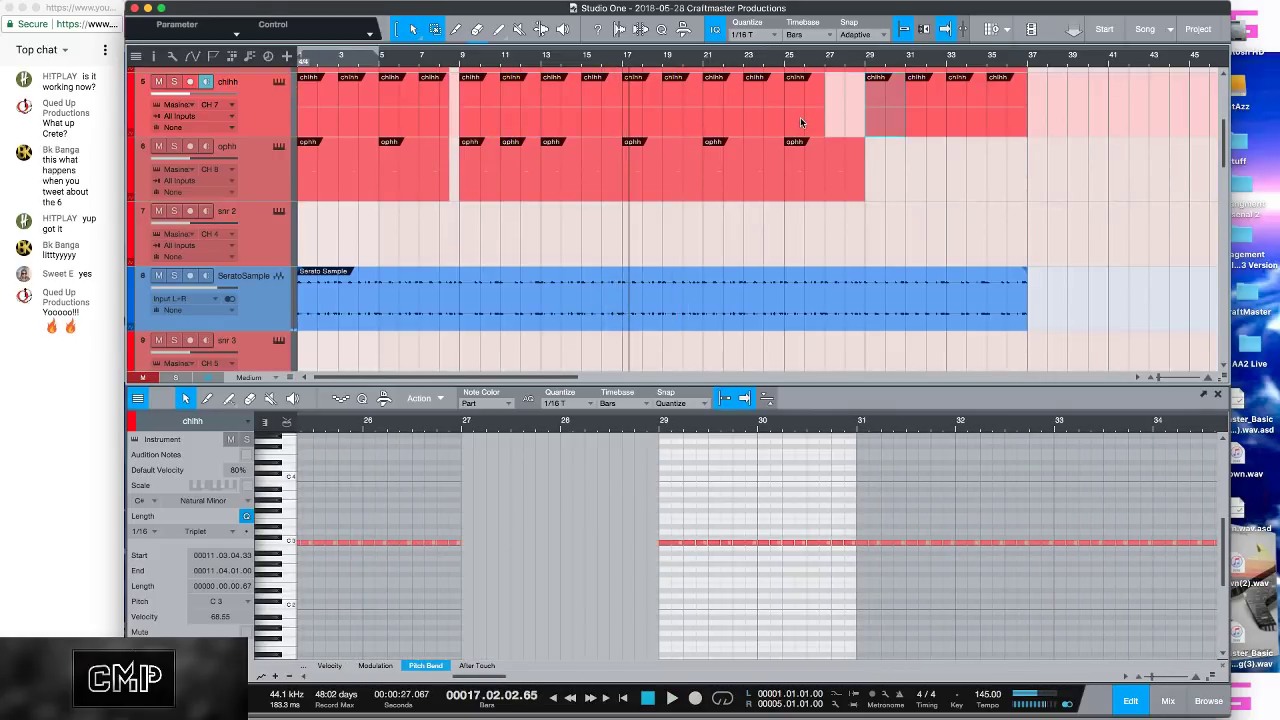
pyautogui.click(800, 117)
pyautogui.press('Delete')
pyautogui.click(750, 111)
pyautogui.press('Delete')
pyautogui.click(722, 115)
pyautogui.press('Delete')
pyautogui.click(681, 119)
pyautogui.press('Delete')
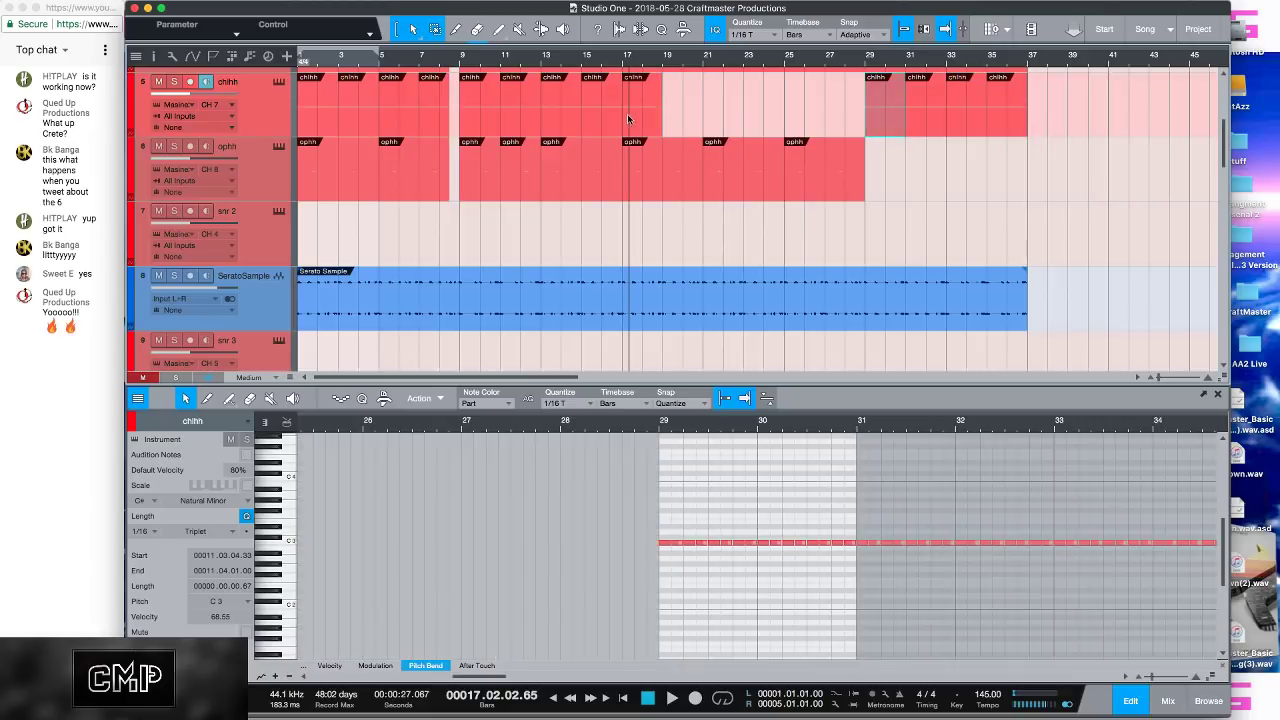
pyautogui.click(644, 118)
pyautogui.press('Delete')
pyautogui.click(597, 121)
pyautogui.press('Delete')
pyautogui.click(560, 121)
pyautogui.press('Delete')
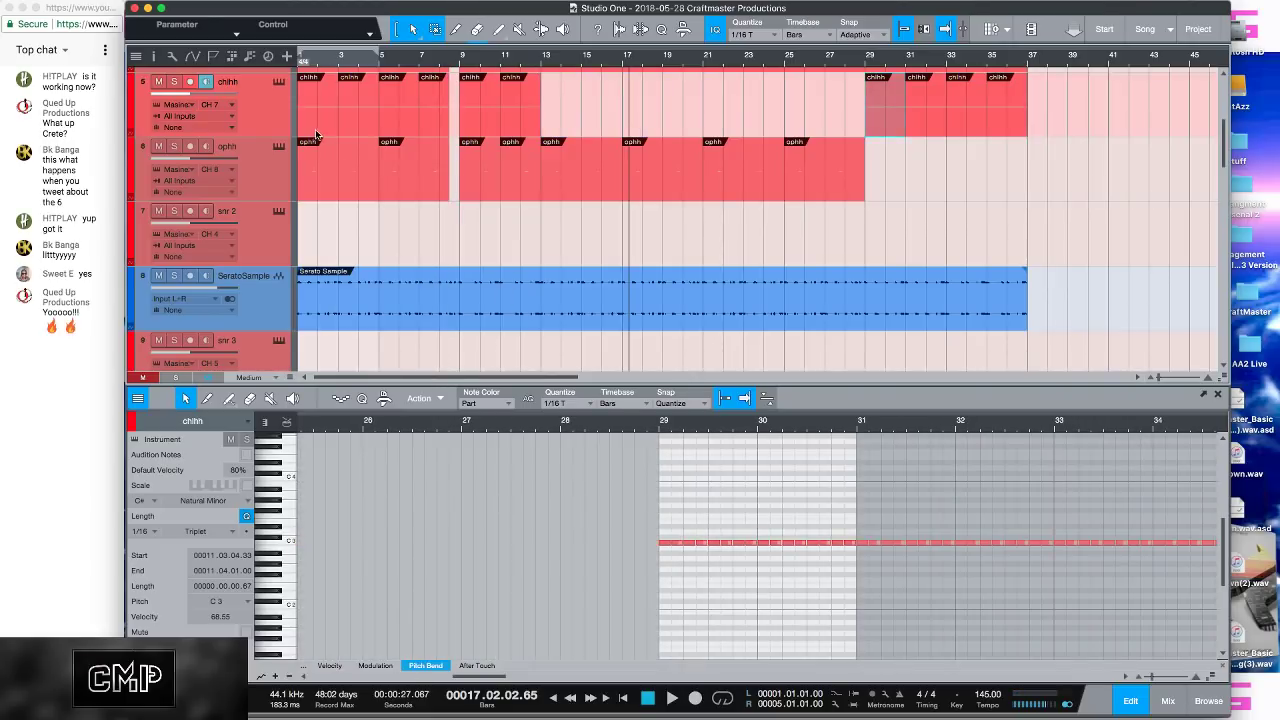
# Step: Copy the two chihh parts at bars 9 to 13 to bar 13, and duplicate the pair three more times up to bar 29
pyautogui.moveTo(313, 127); pyautogui.dragTo(606, 128)
pyautogui.click(551, 118)
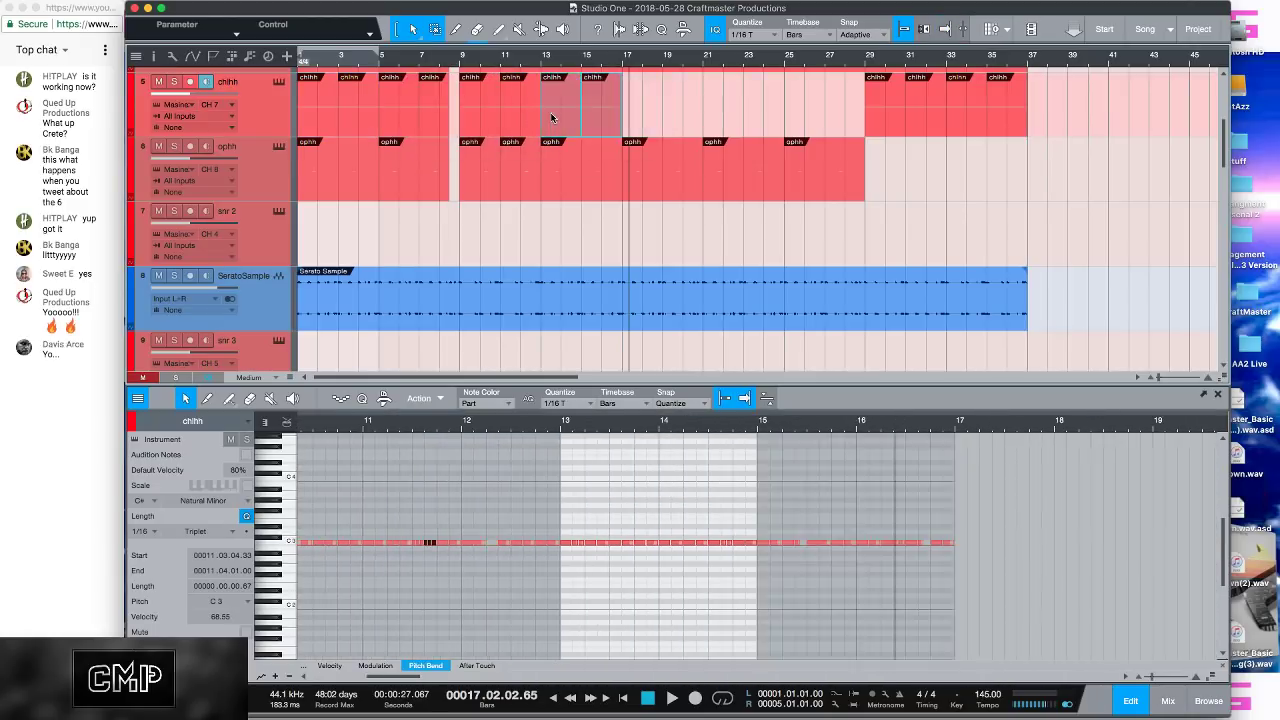
pyautogui.press('d')
pyautogui.press('d')
pyautogui.press('d')
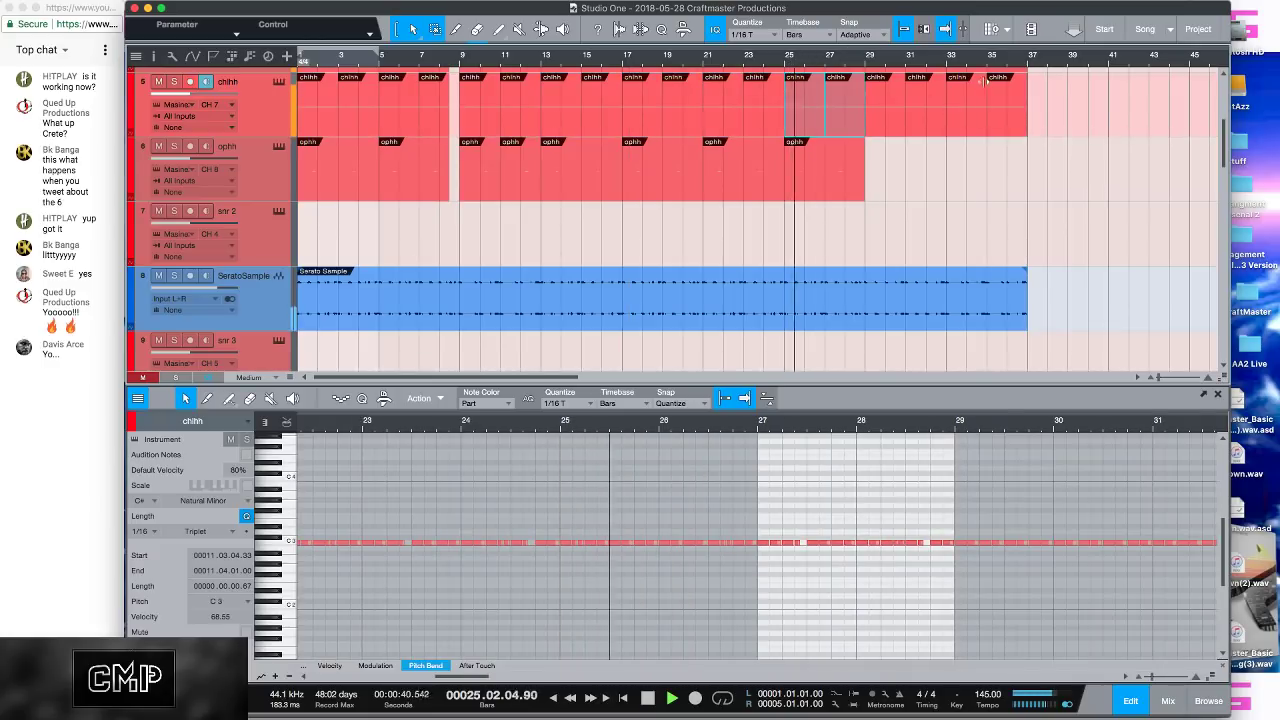
# Step: Delete the chihh parts from bar 29 to 37, copy the two parts at bars 9 to 13 to bar 33, and stop playback
pyautogui.moveTo(1090, 120); pyautogui.dragTo(881, 126)
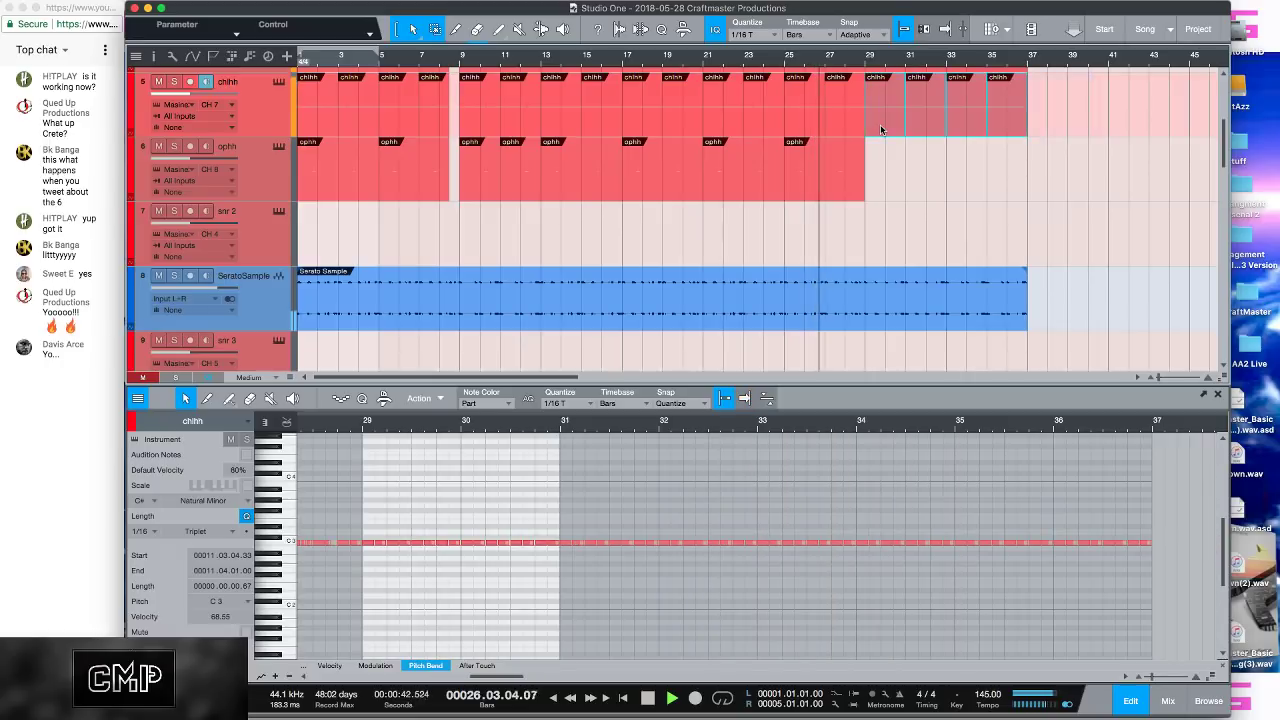
pyautogui.press('Delete')
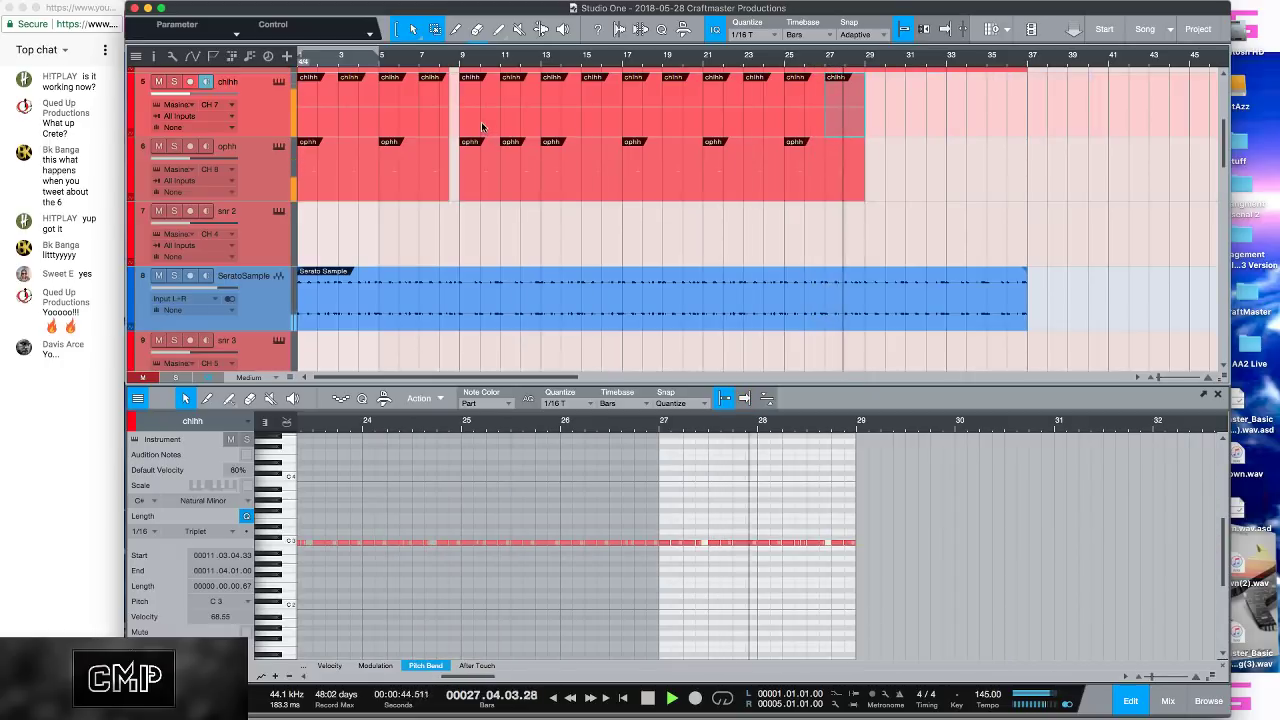
pyautogui.click(481, 121)
pyautogui.keyDown('shift'); pyautogui.click(506, 125); pyautogui.keyUp('shift')
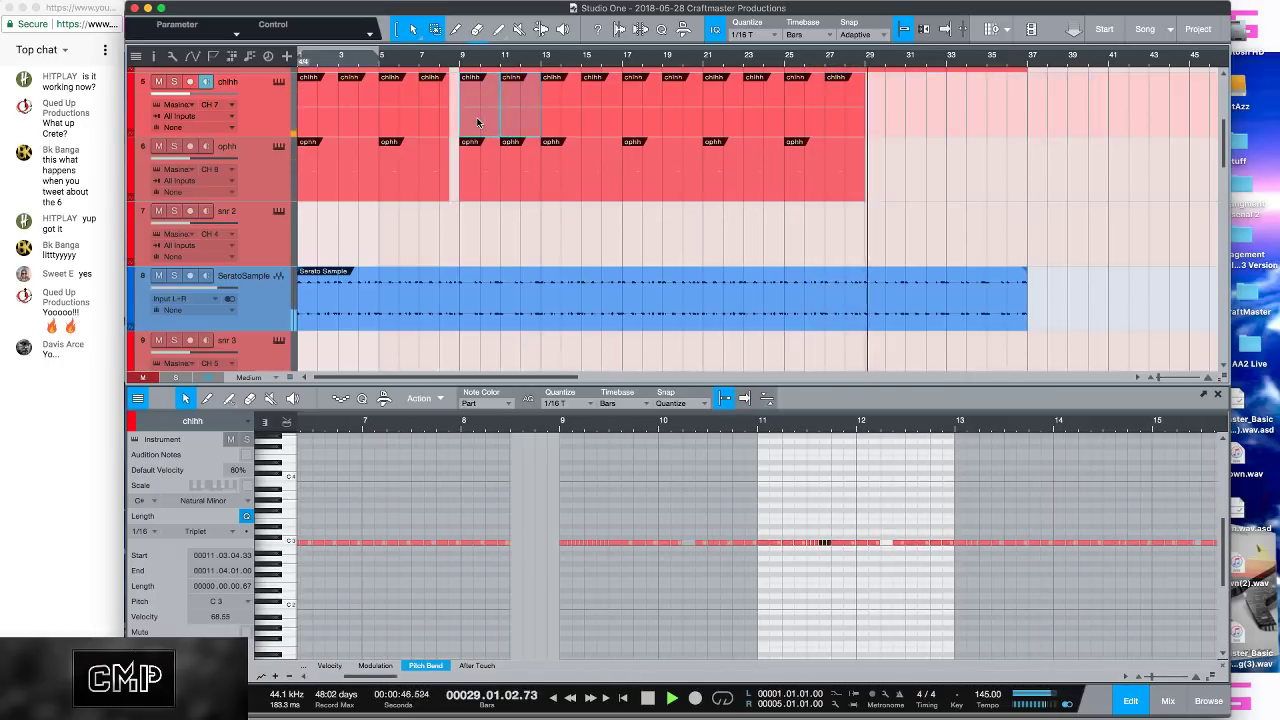
pyautogui.moveTo(477, 122); pyautogui.dragTo(962, 115)
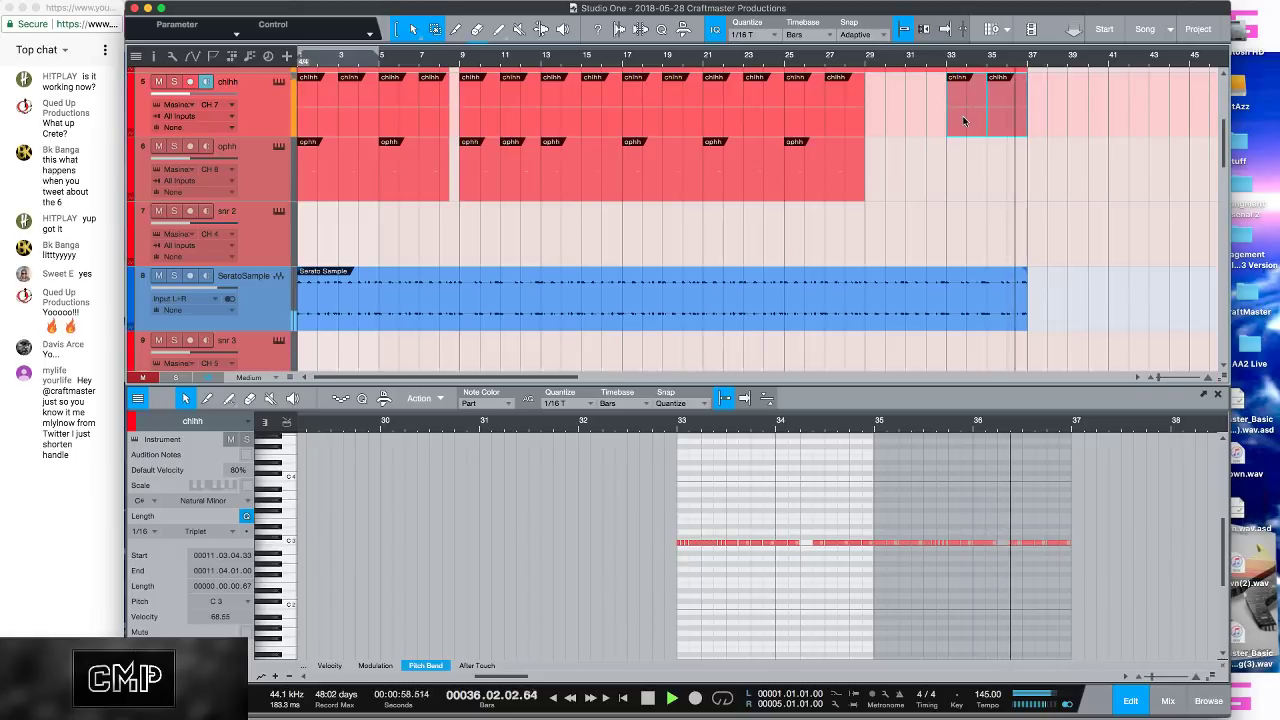
pyautogui.press('f')
pyautogui.press('space')
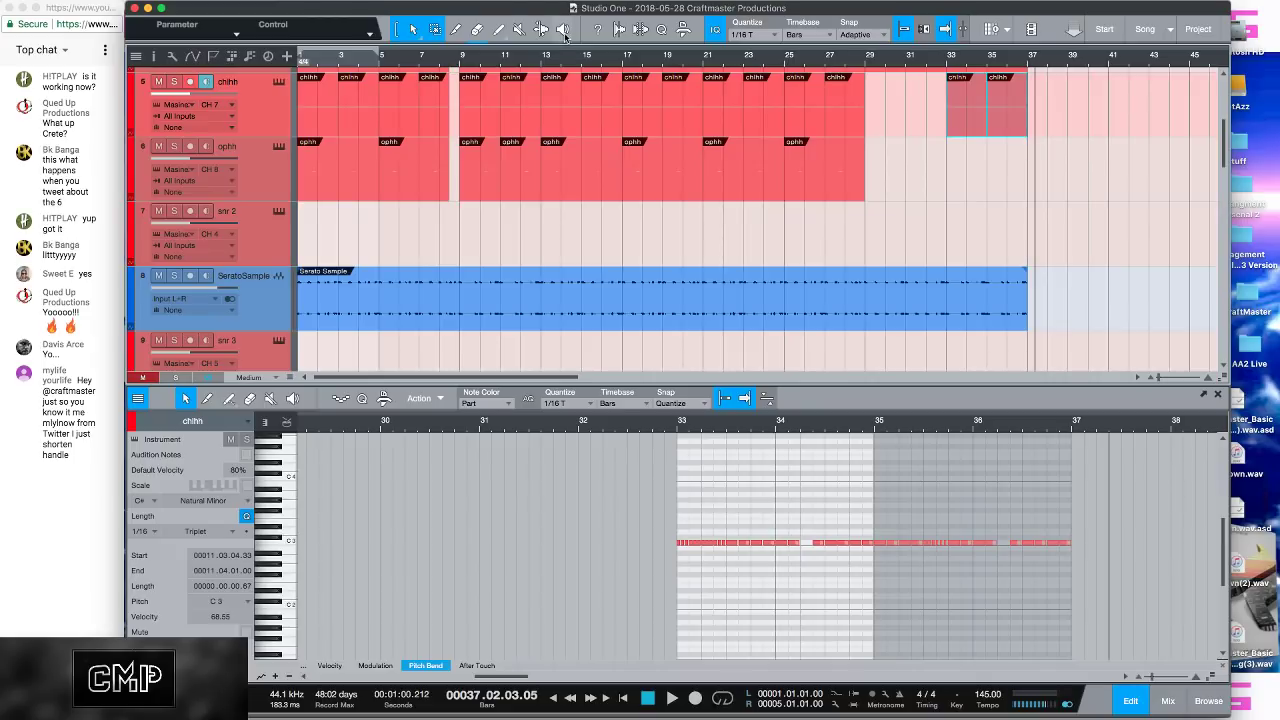
pyautogui.press('e')
pyautogui.press('w')
pyautogui.press('w')
pyautogui.press('w')
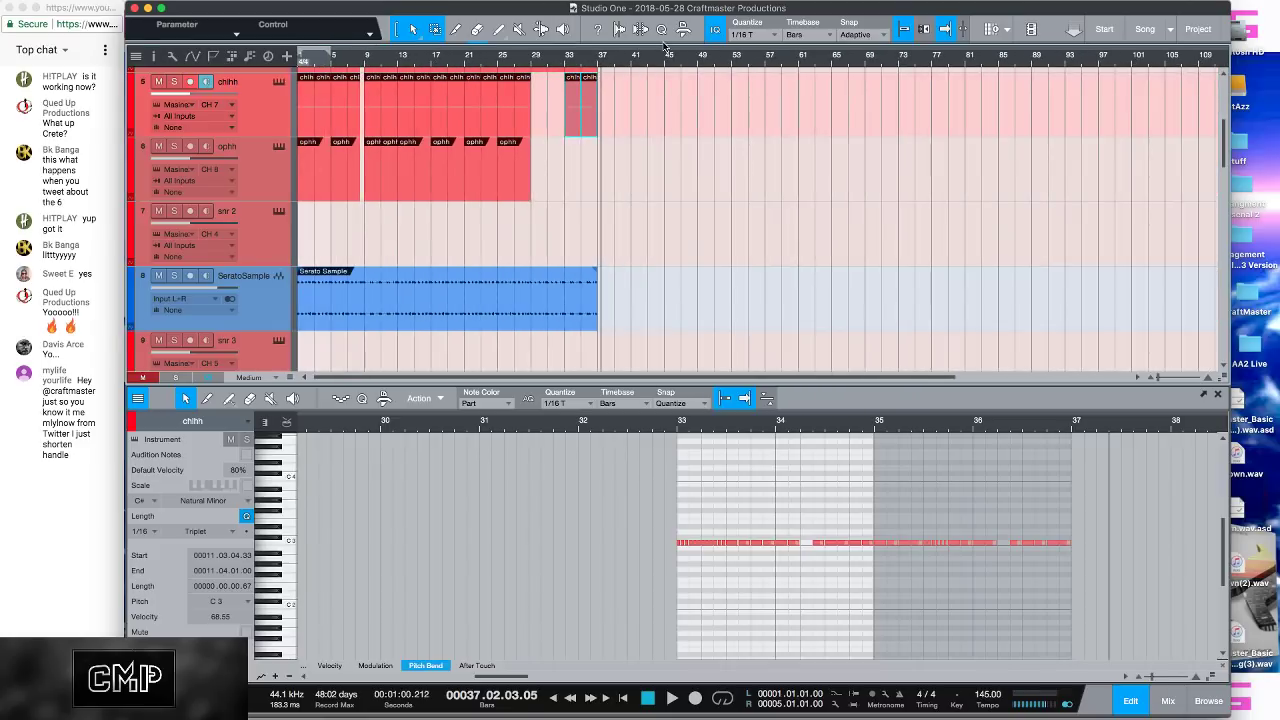
# Step: Play the song briefly from the start, then select all parts and move them four bars later to begin at bar 5
pyautogui.press(',')
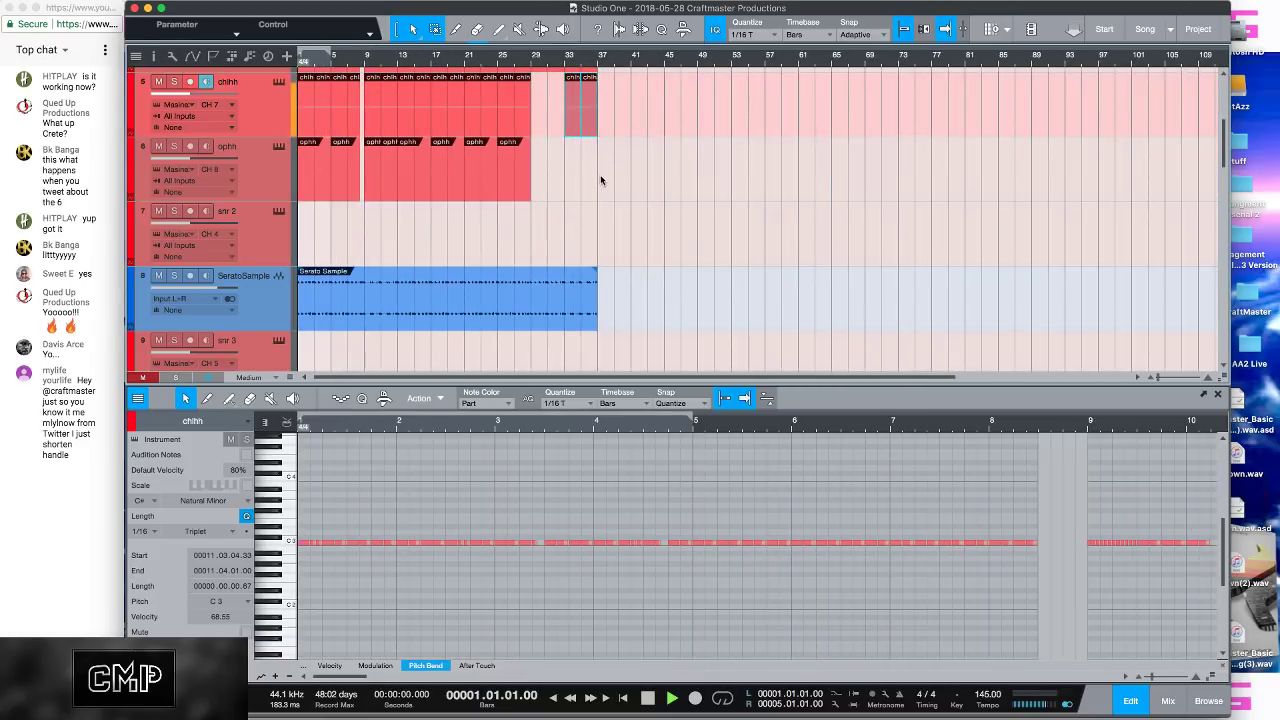
pyautogui.press('space')
pyautogui.press('space')
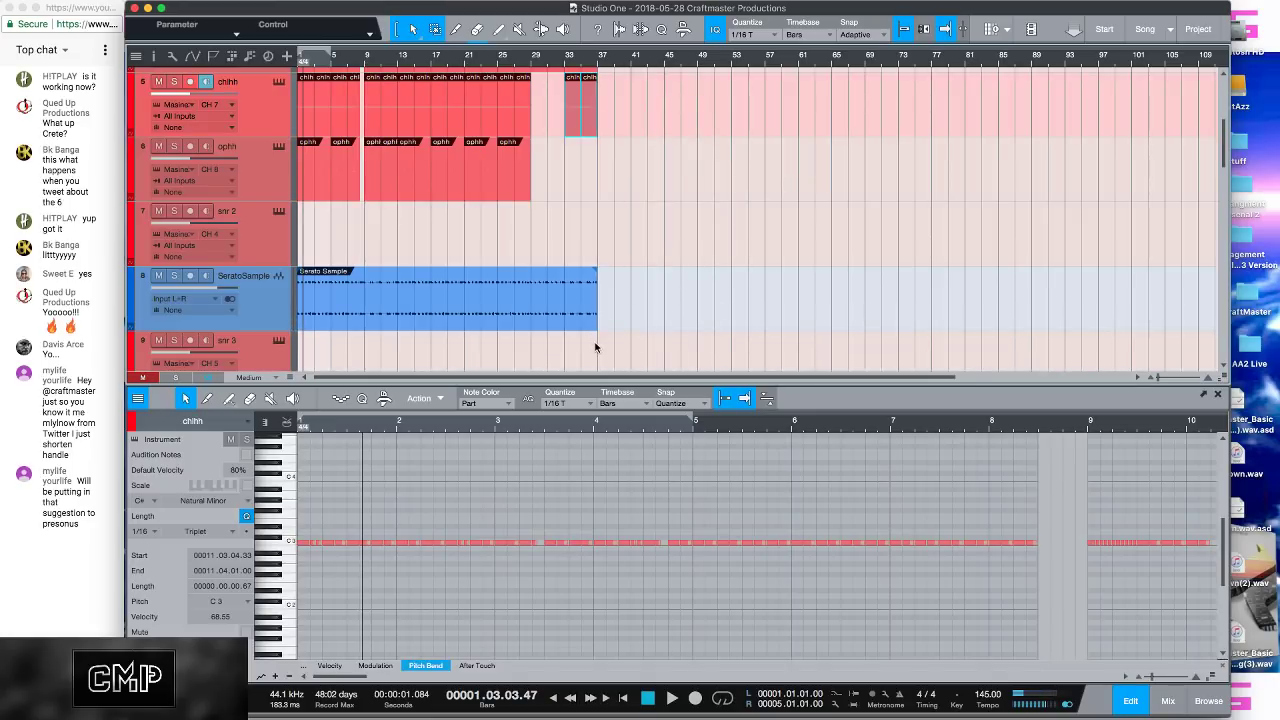
pyautogui.moveTo(595, 347); pyautogui.dragTo(342, 177)
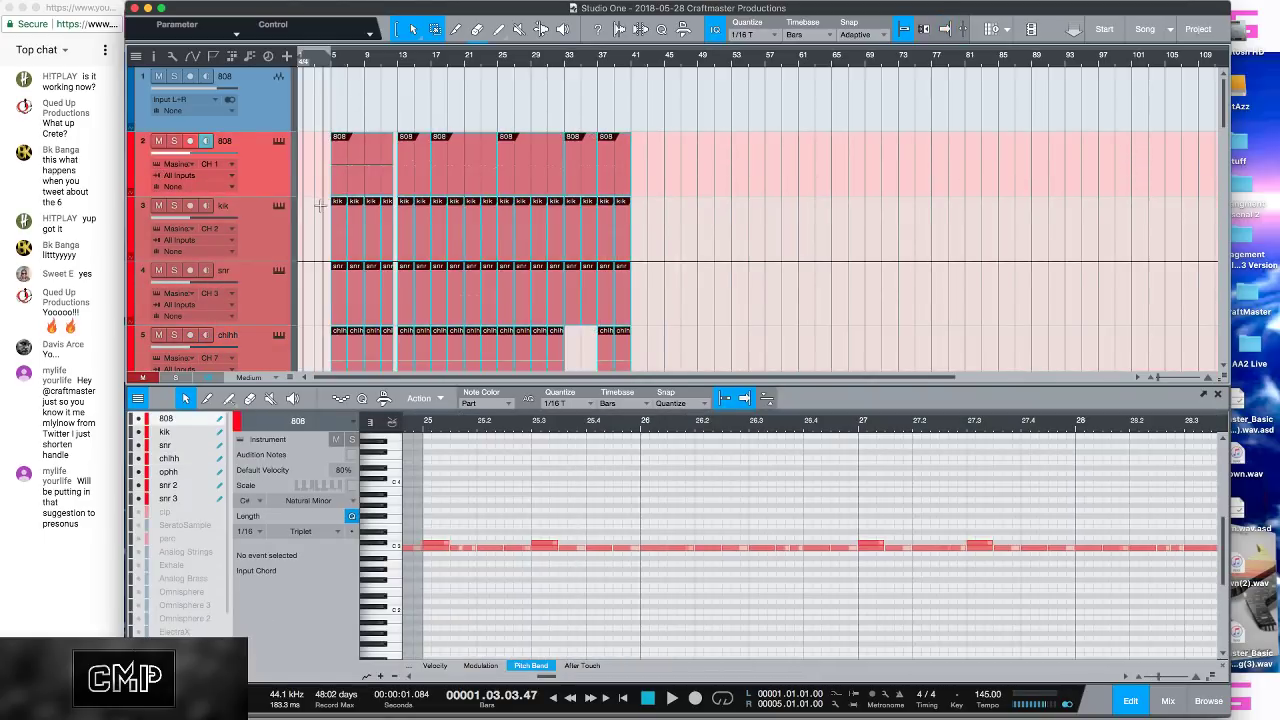
pyautogui.scroll(-5, 325, 205)
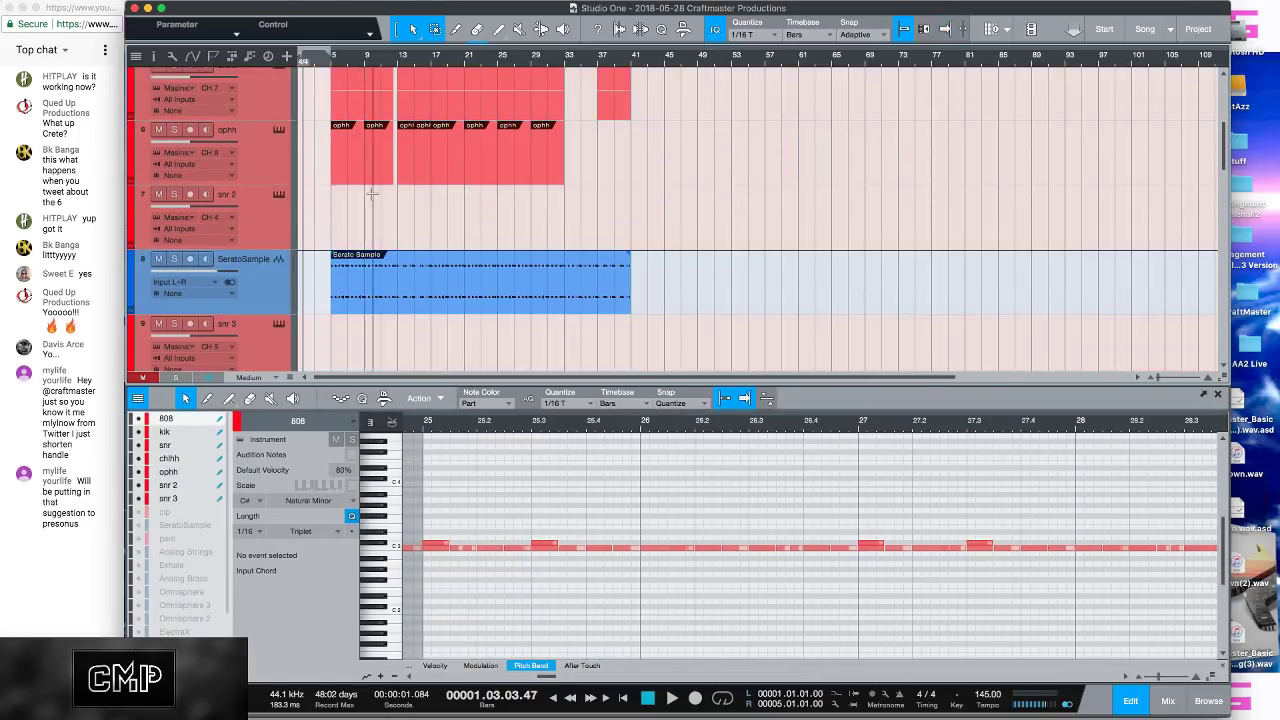
pyautogui.press('2')
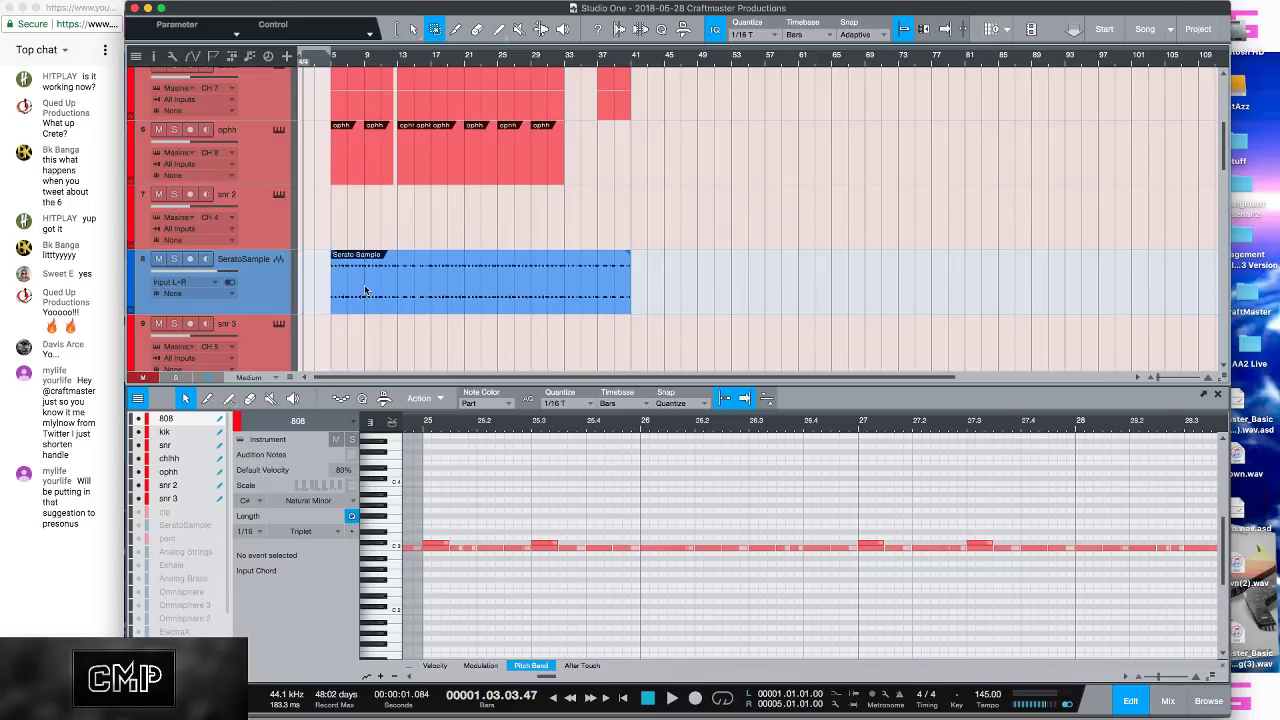
pyautogui.moveTo(366, 286); pyautogui.dragTo(327, 279)
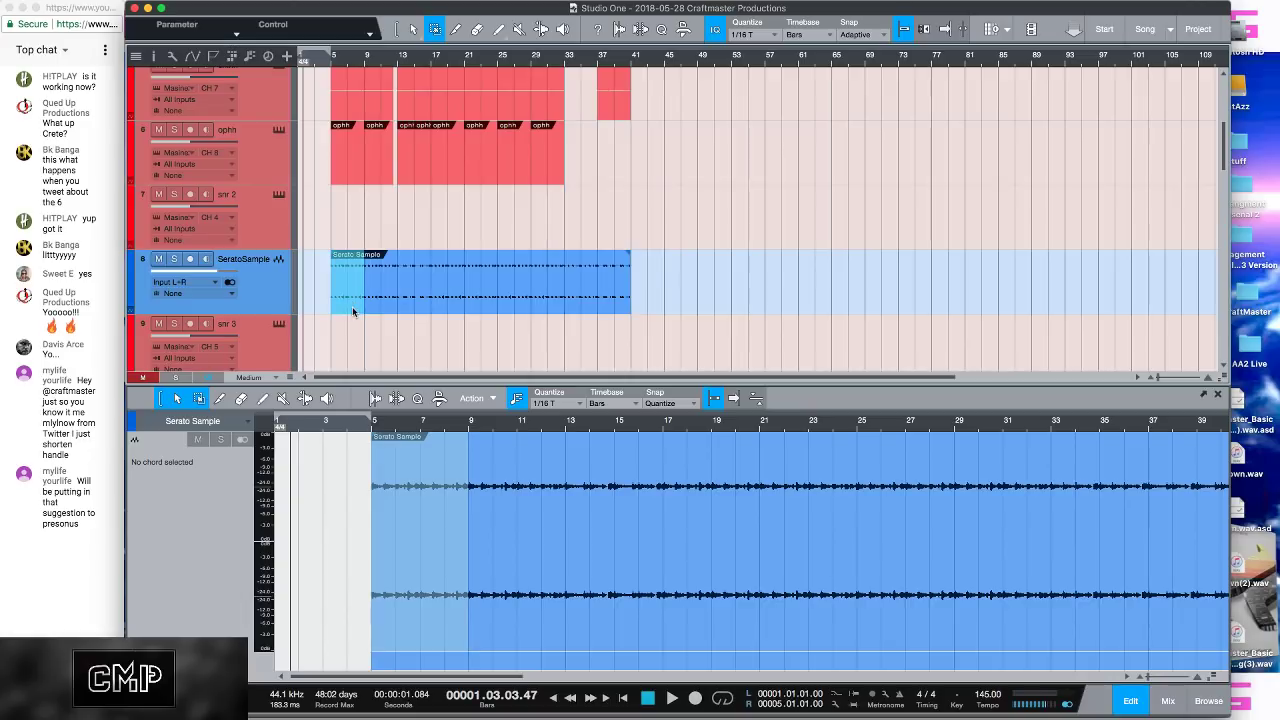
pyautogui.click(352, 307)
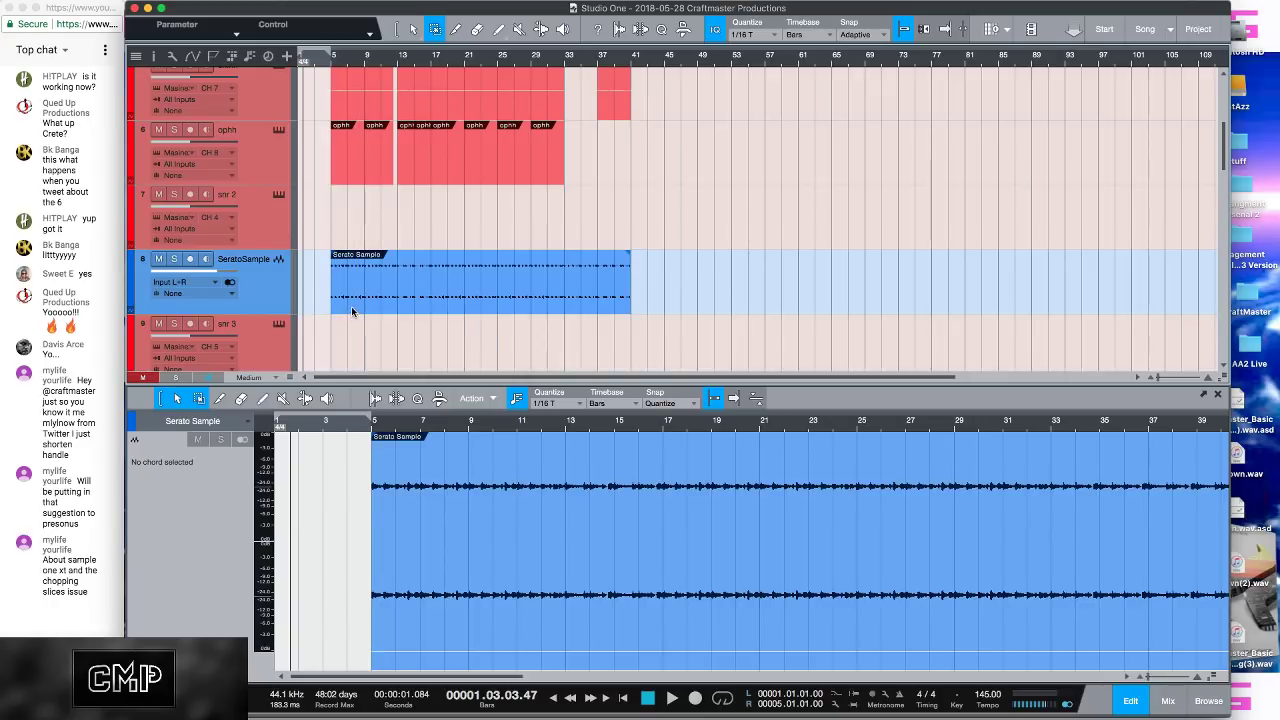
pyautogui.click(352, 311)
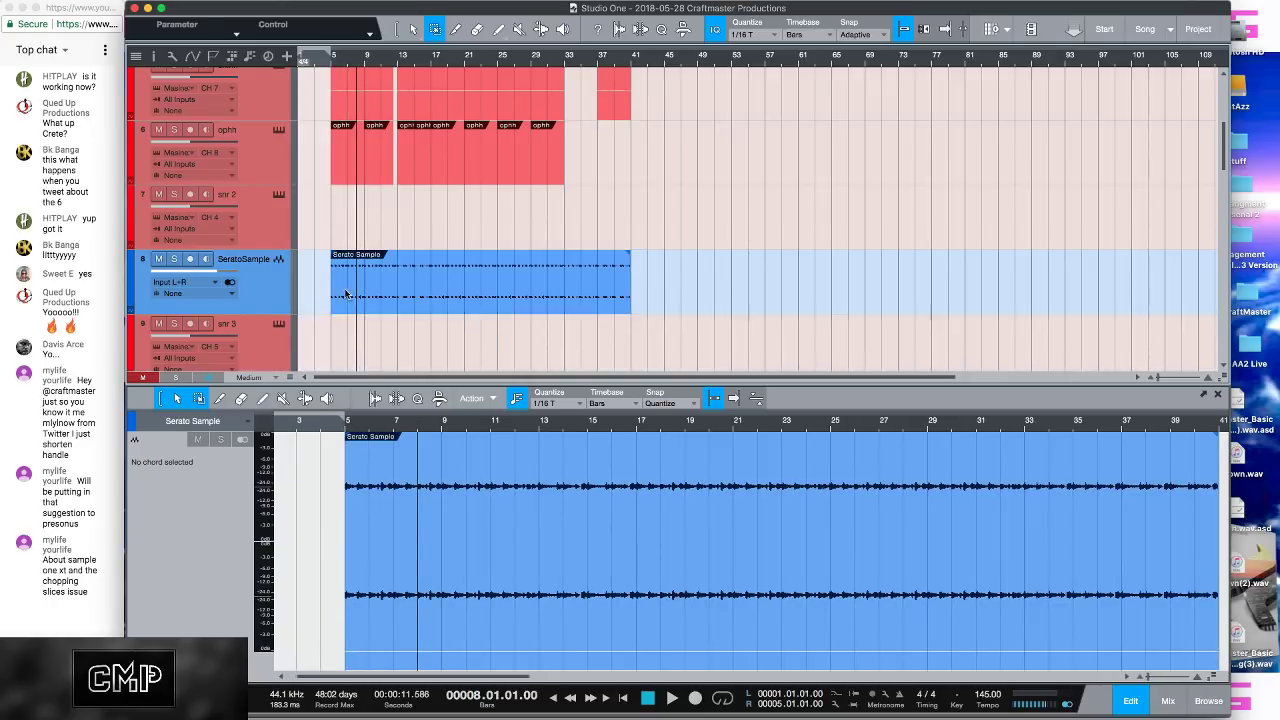
# Step: Split the Serato Sample clip at bar 9, copy its bar 5 to 9 section to bar 1, and audition the new intro
pyautogui.press('3')
pyautogui.click(364, 276)
pyautogui.press('1')
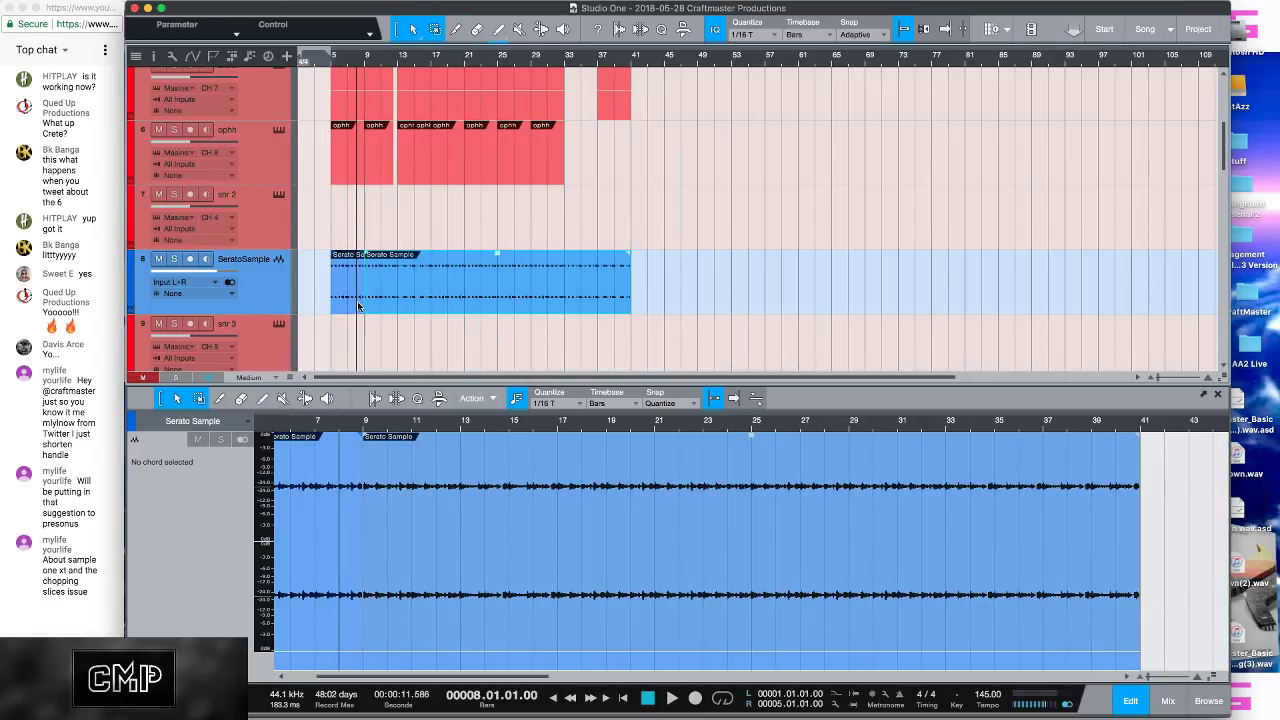
pyautogui.click(354, 309)
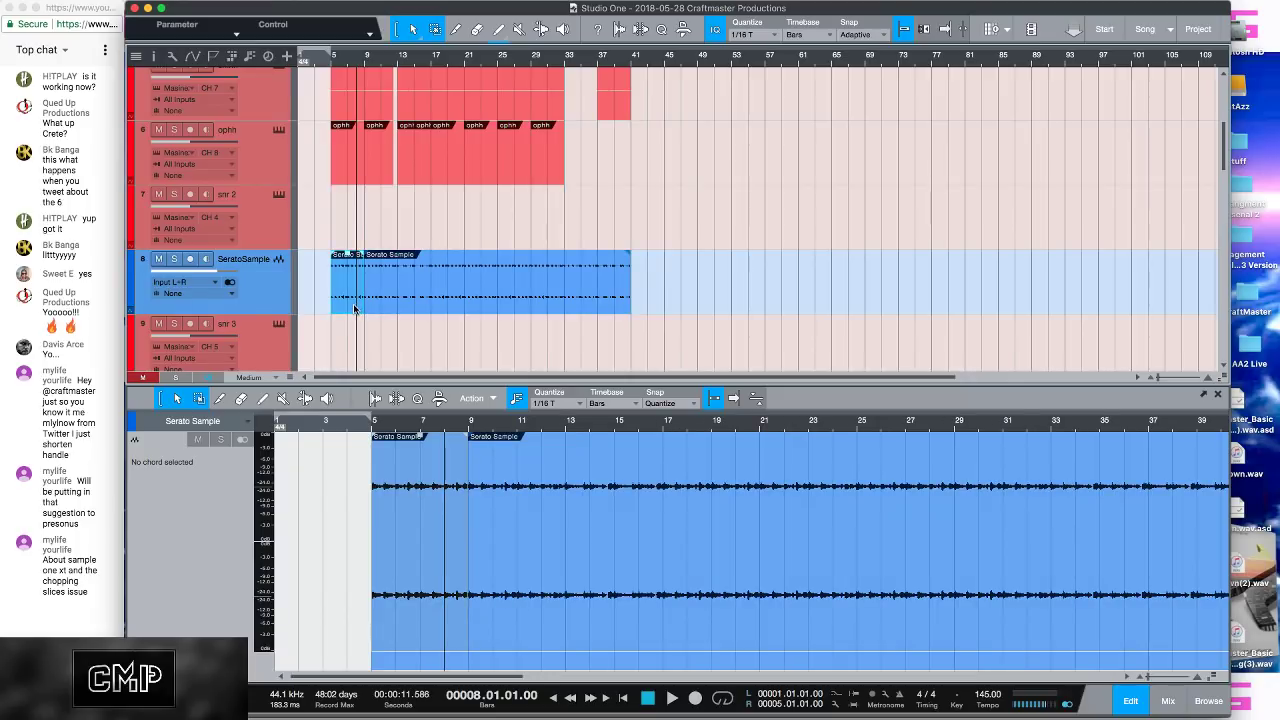
pyautogui.moveTo(354, 309); pyautogui.dragTo(320, 320)
pyautogui.press('space')
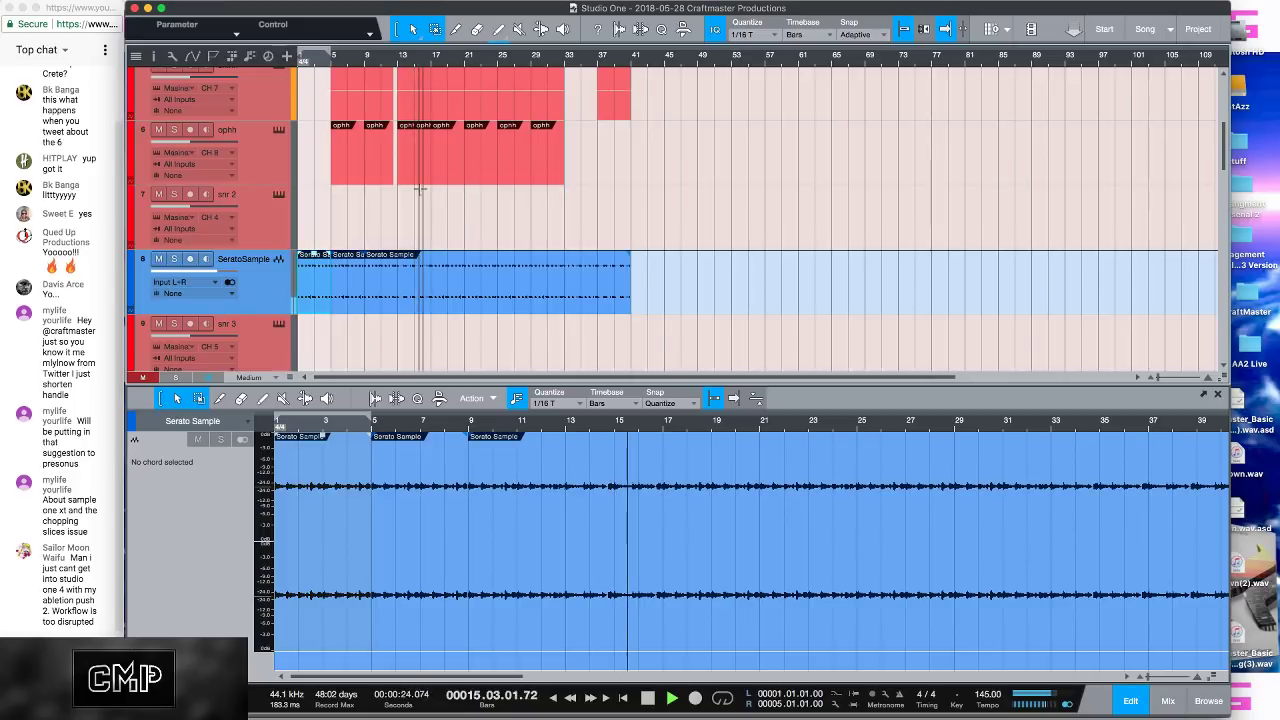
pyautogui.press('space')
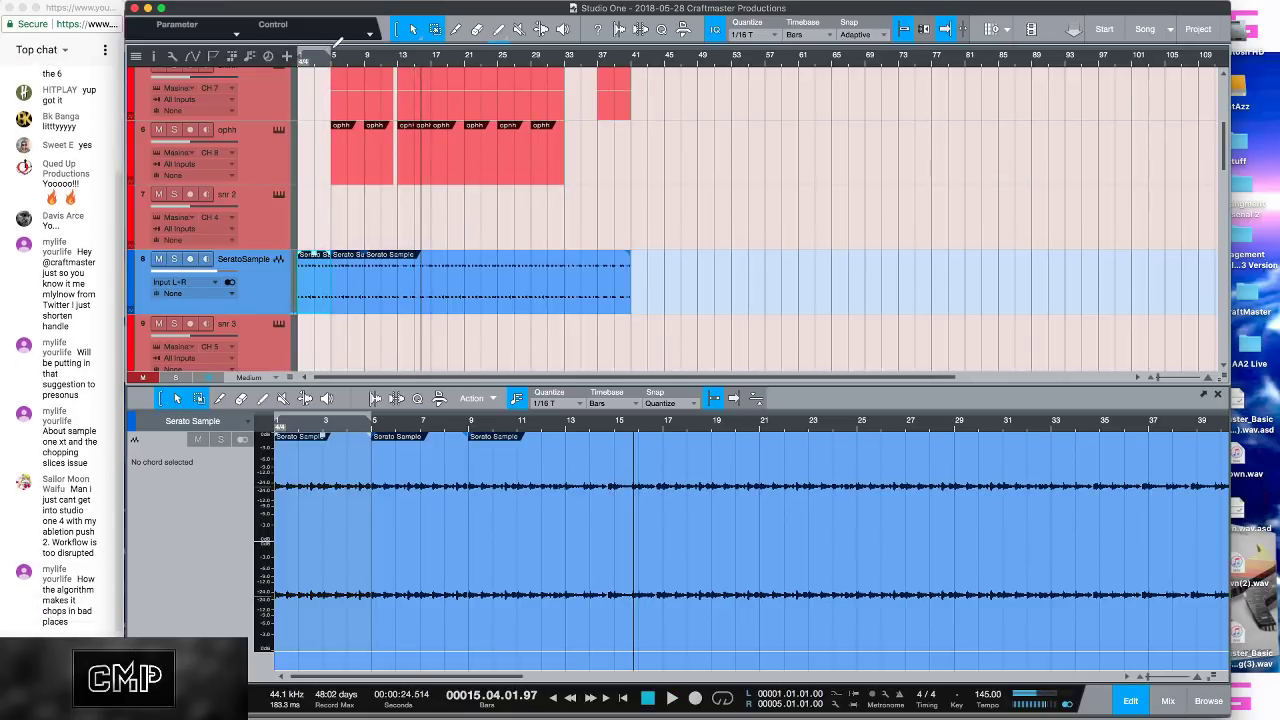
# Step: Loop bars 5 to 9 and create a snr 2 part across the same range
pyautogui.click(336, 49)
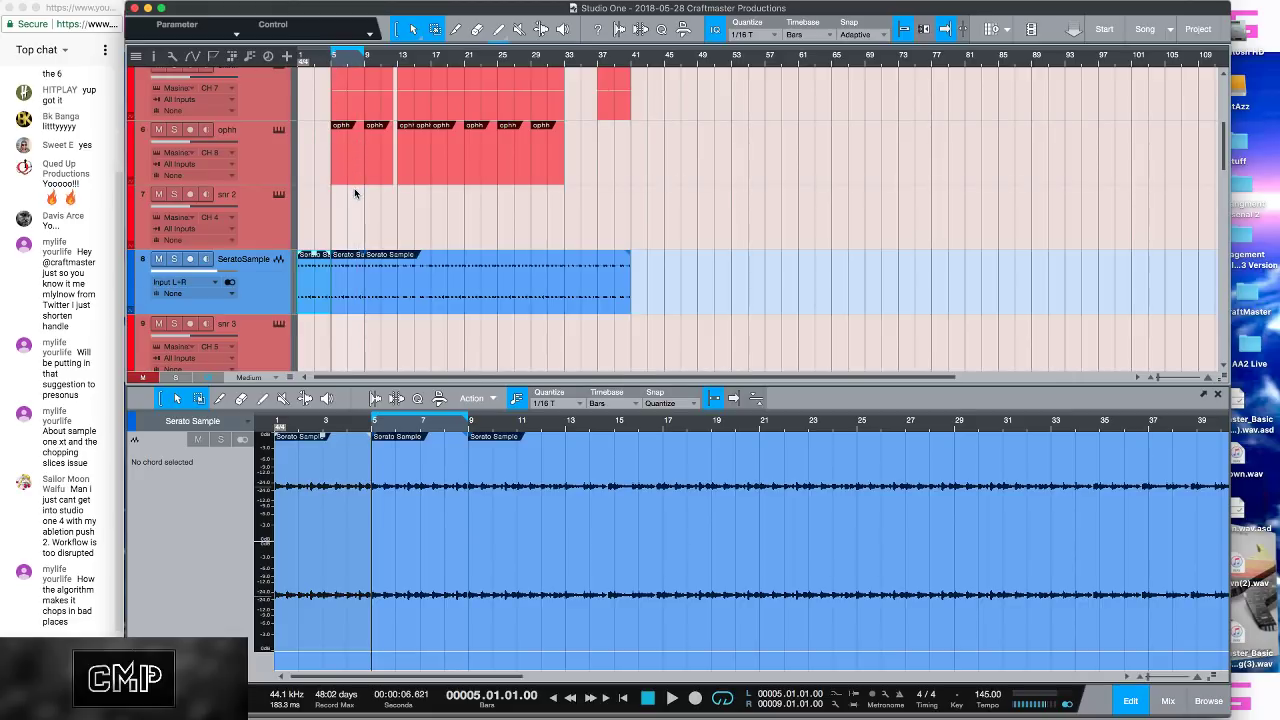
pyautogui.scroll(-3, 354, 182)
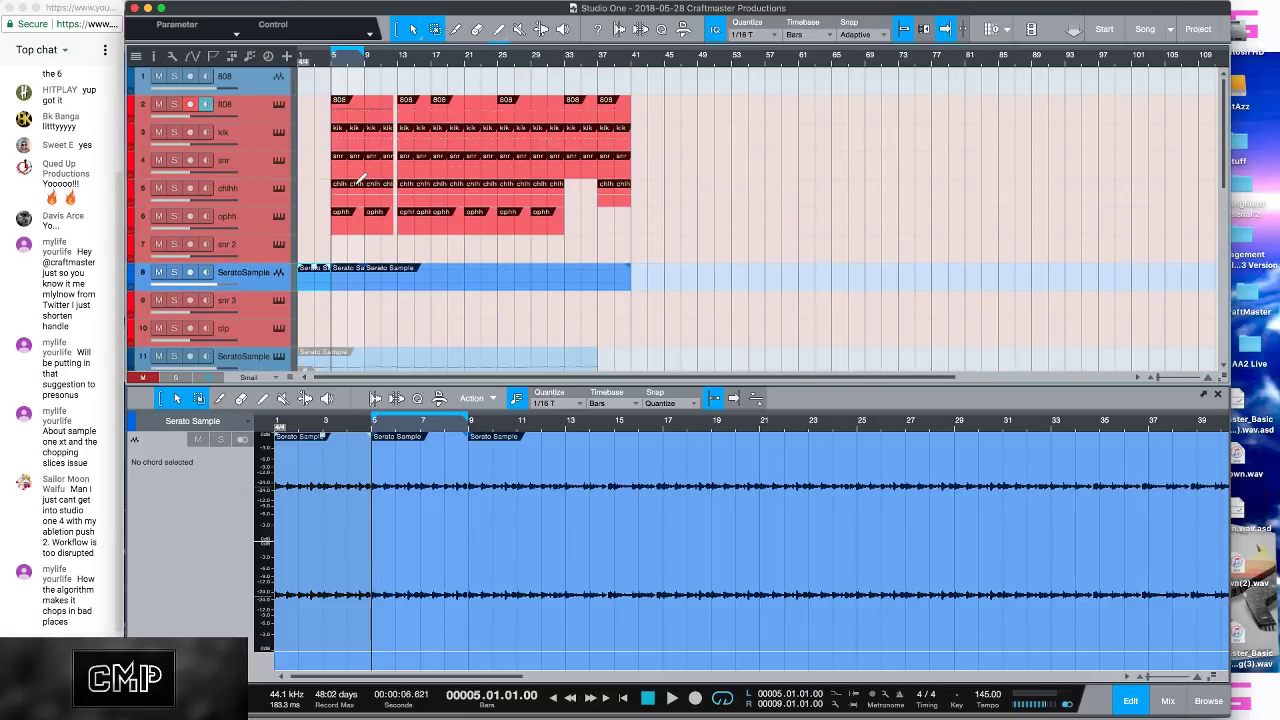
pyautogui.click(340, 255)
pyautogui.hotkey('ctrl', 'v')
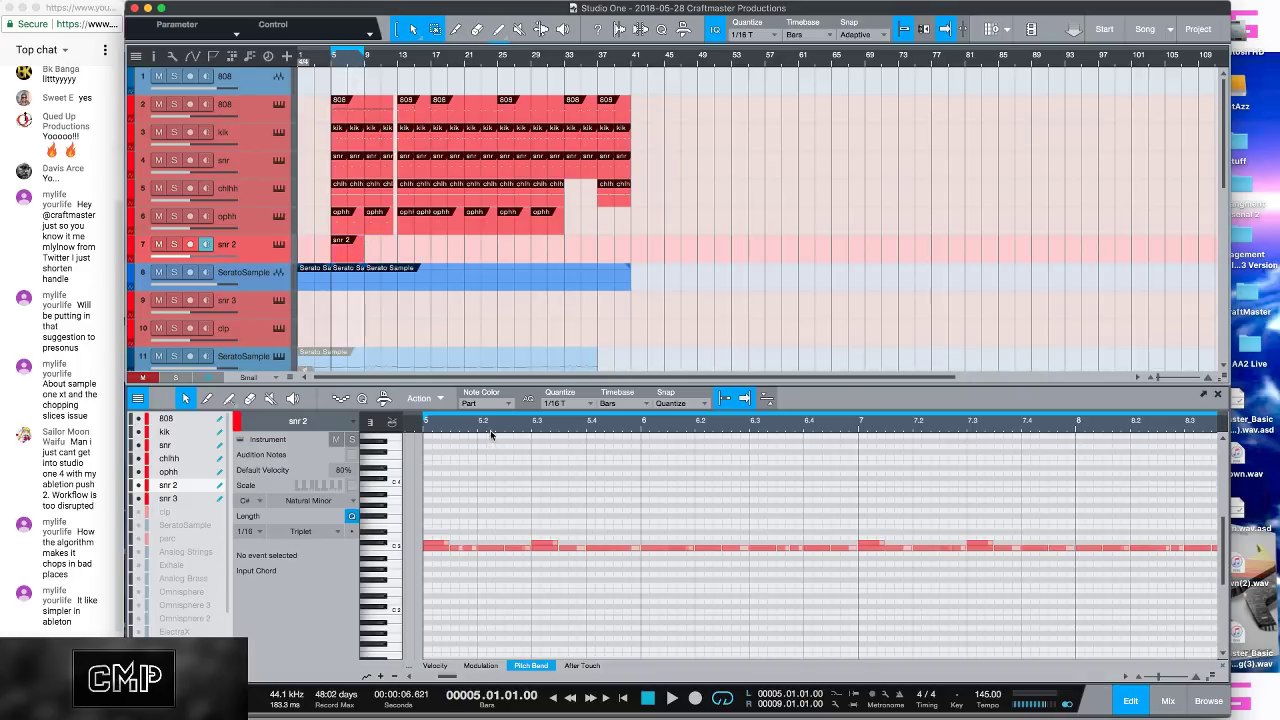
# Step: Restrict note editing to the snr 2 part and set the quantize to straight 1/8, auditioning the loop
pyautogui.scroll(-2, 491, 433)
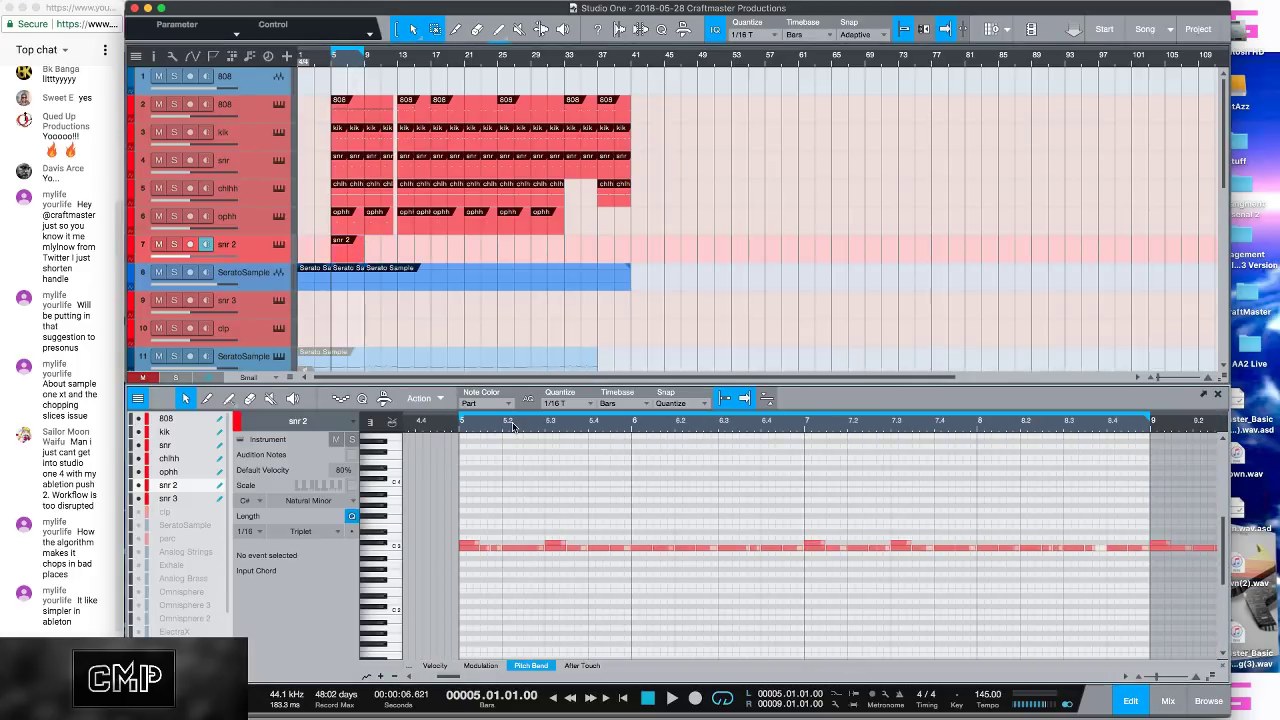
pyautogui.click(219, 484)
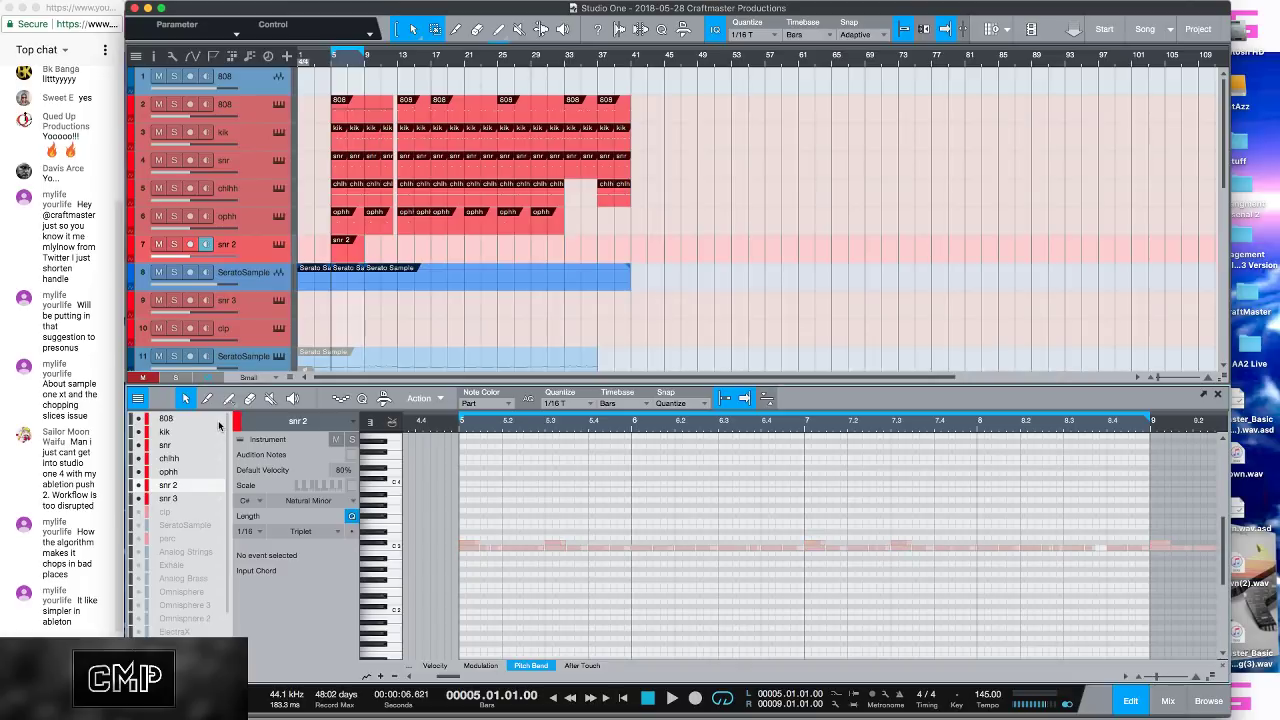
pyautogui.press('space')
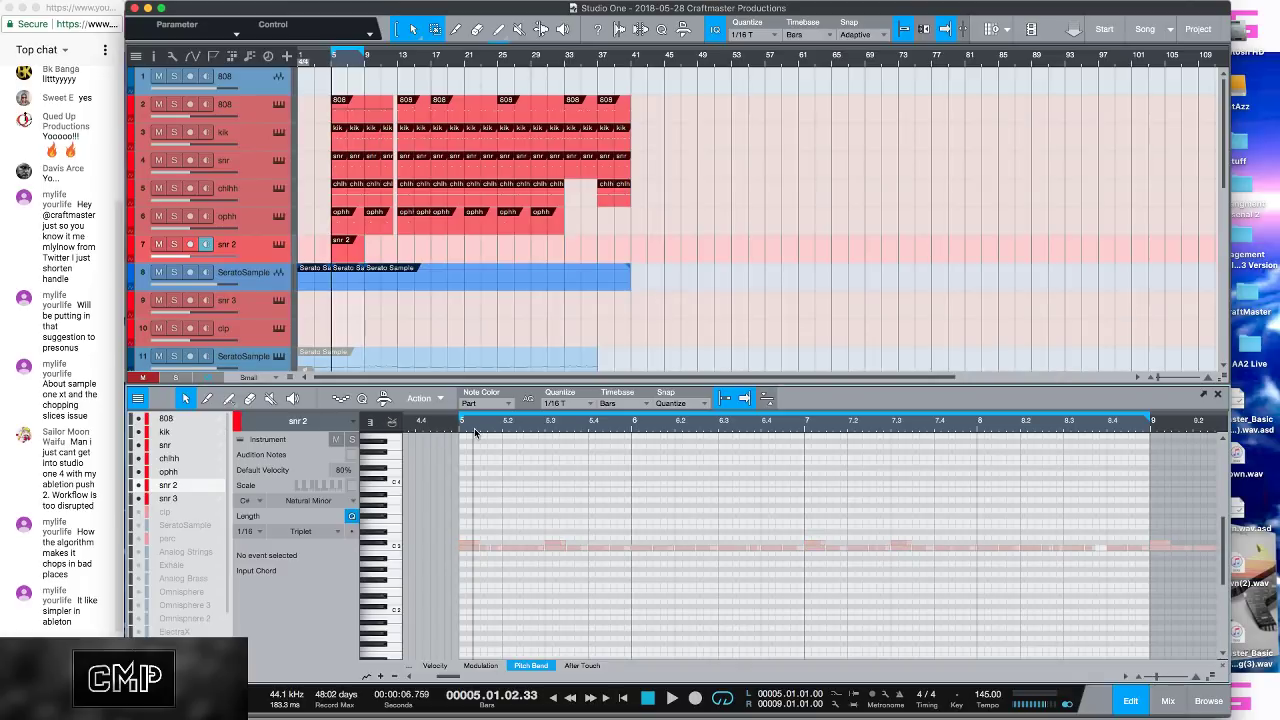
pyautogui.press('space')
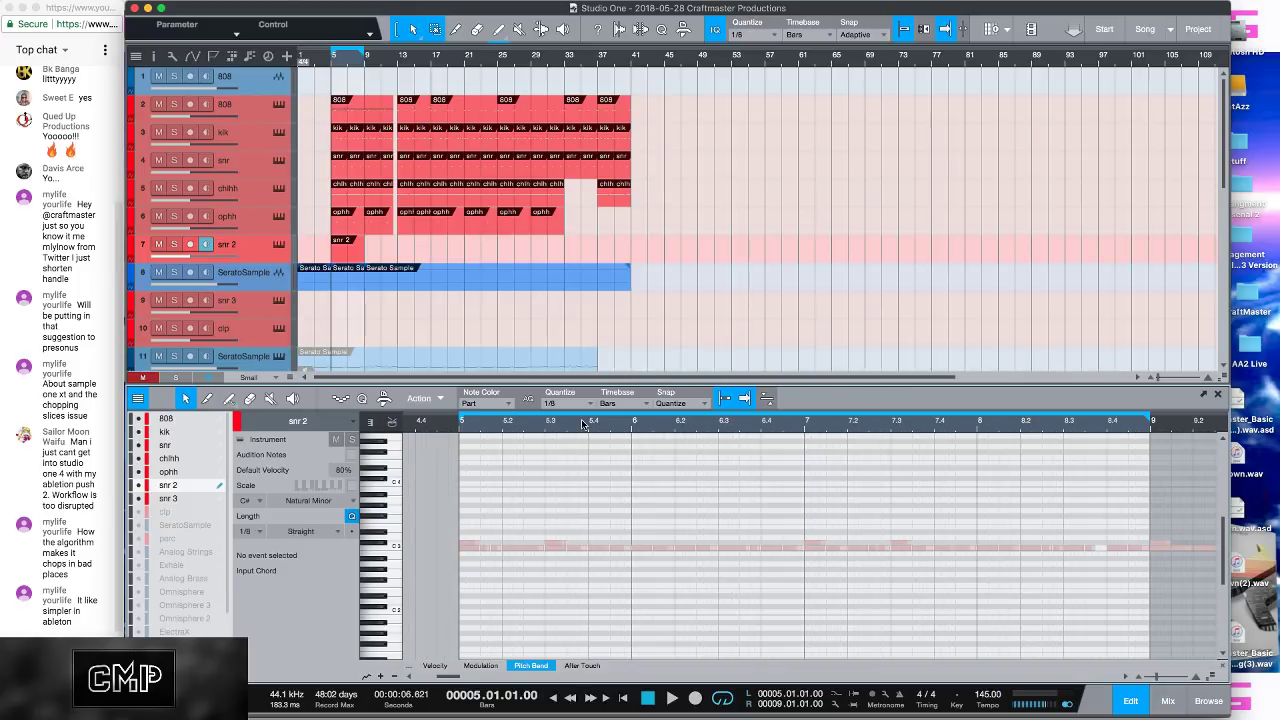
# Step: Add eighth notes on C3 at 5.4.3 and 6.4.3 in the snr 2 part, auditioning the loop in between
pyautogui.click(618, 548)
pyautogui.press('space')
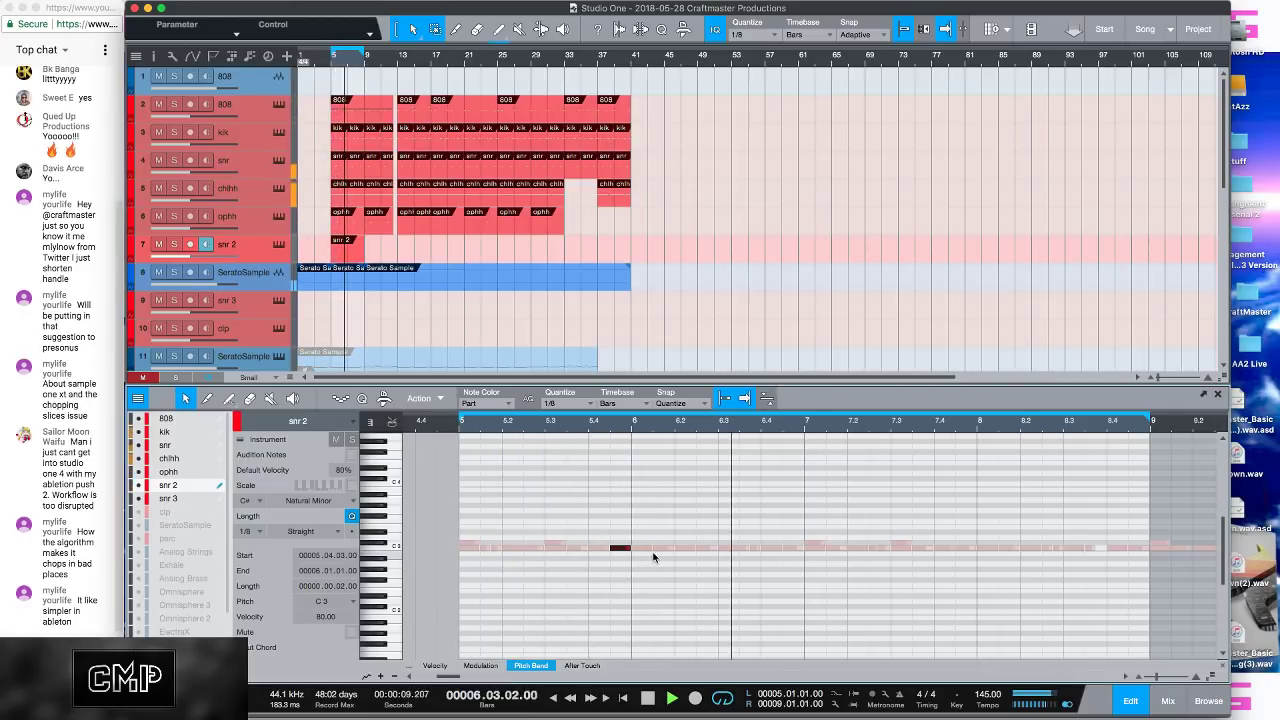
pyautogui.press('space')
pyautogui.press('space')
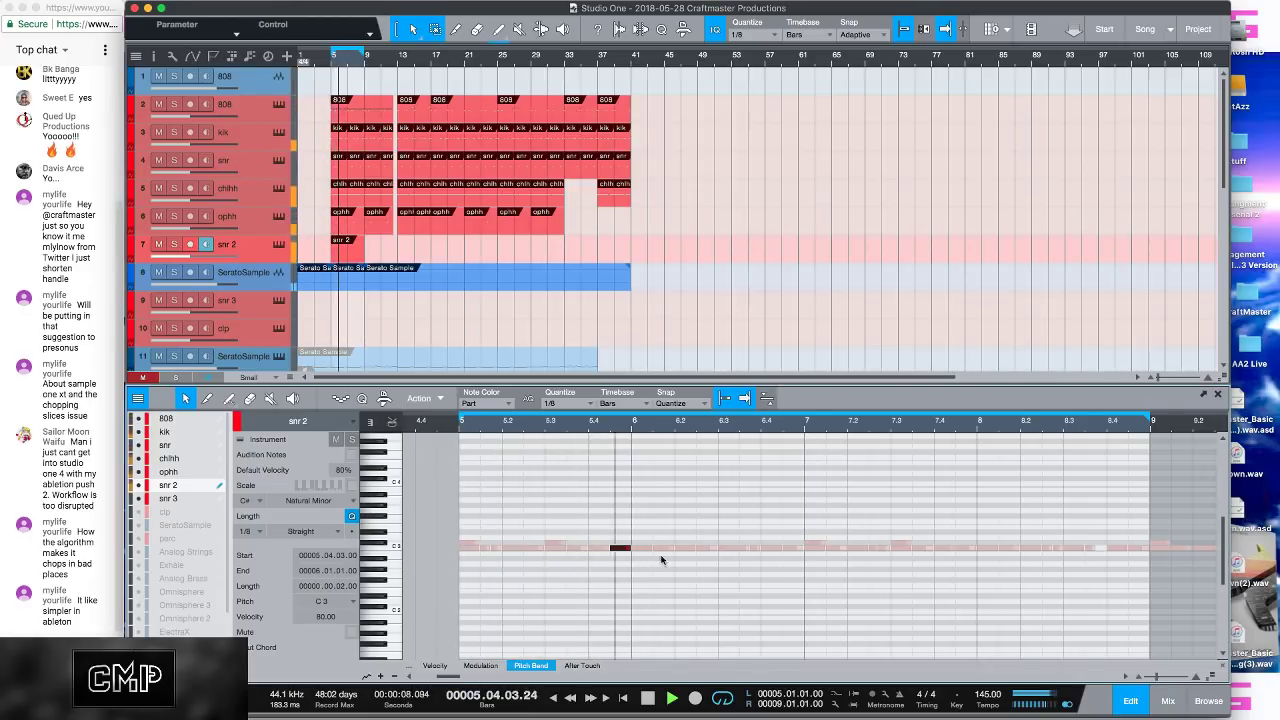
pyautogui.press('space')
pyautogui.doubleClick(792, 548)
# Step: Add further C3 eighth notes to the snr 2 part at 7.1.3, 8.1.3 and 8.4.3, and play the loop
pyautogui.click(830, 549)
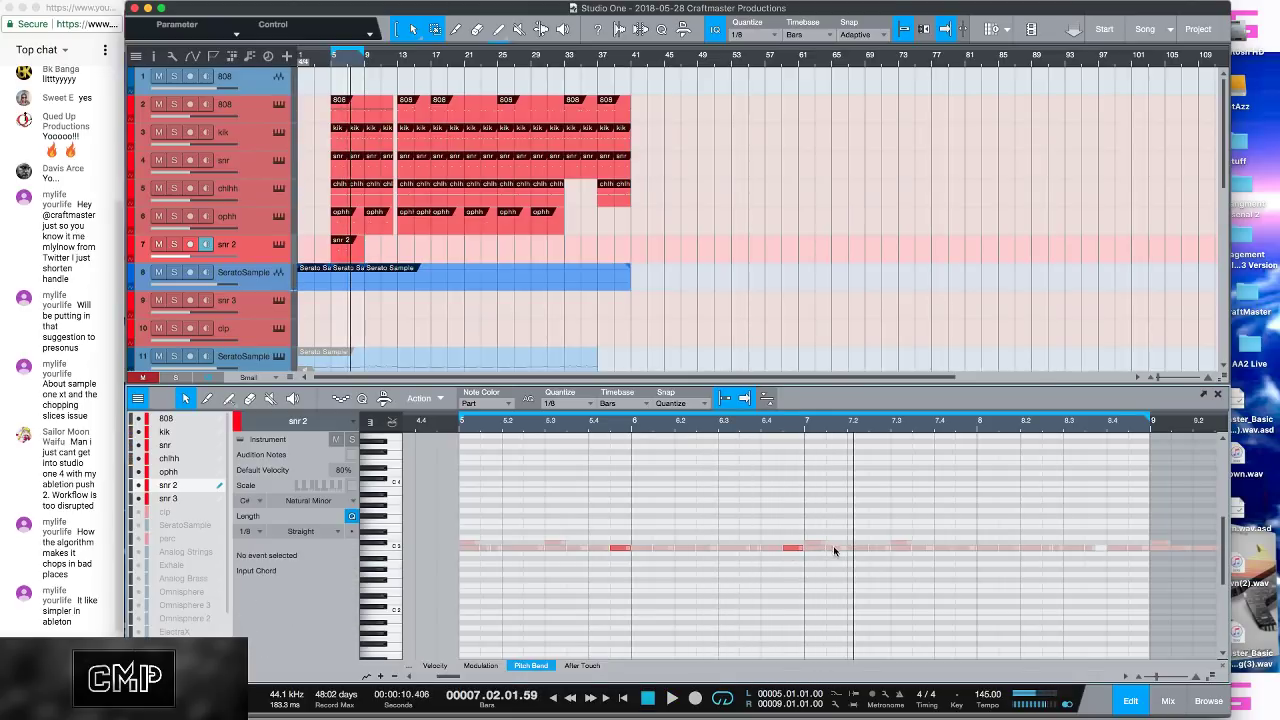
pyautogui.doubleClick(836, 548)
pyautogui.press('space')
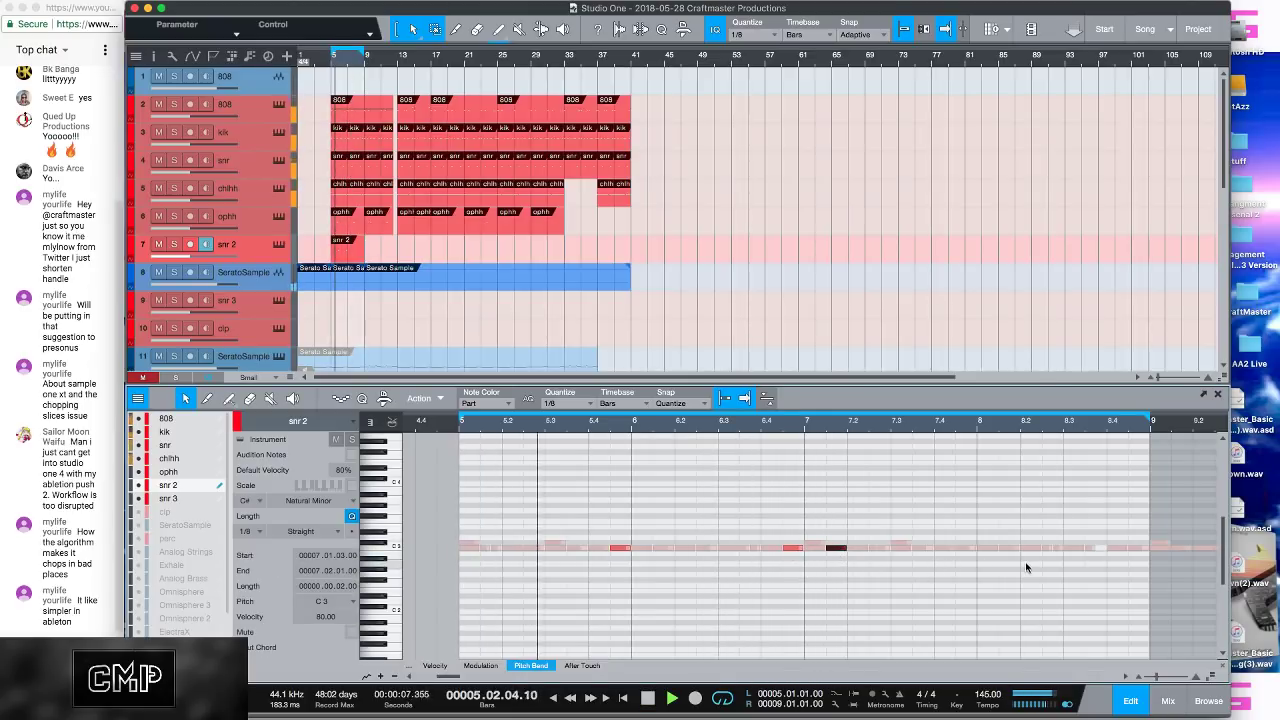
pyautogui.doubleClick(1008, 548)
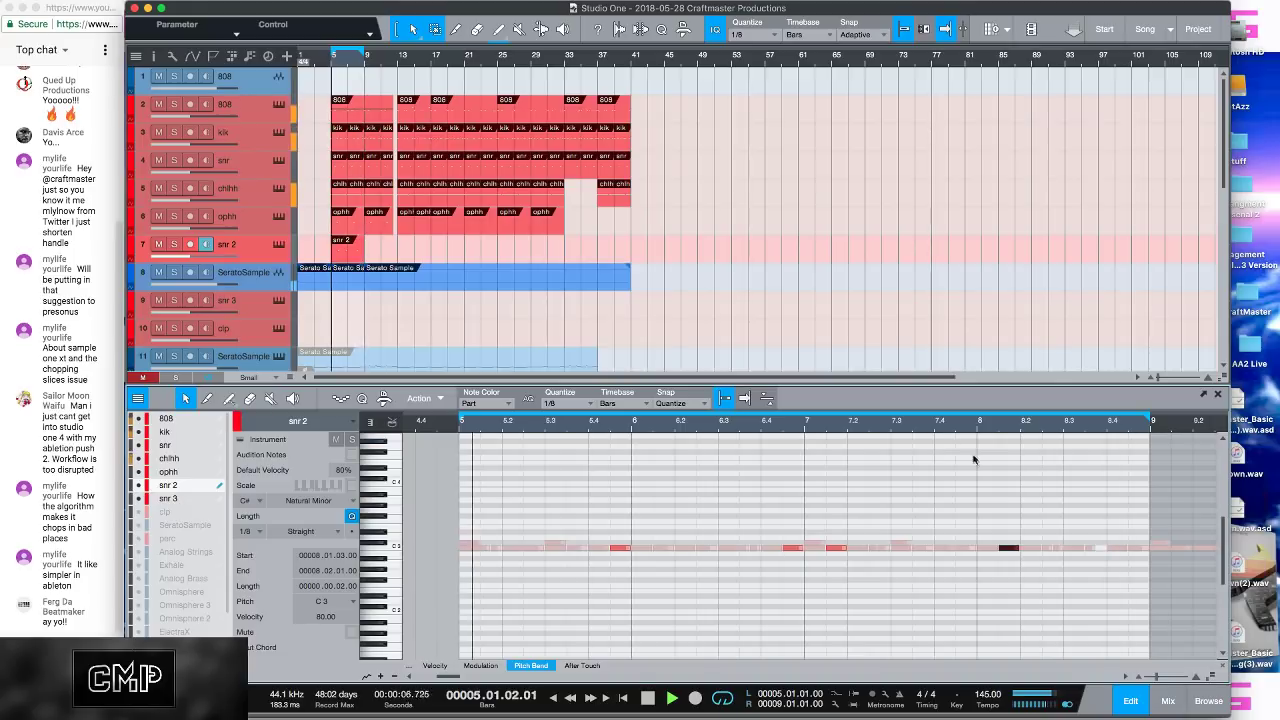
pyautogui.press('space')
pyautogui.click(1133, 550)
pyautogui.press('space')
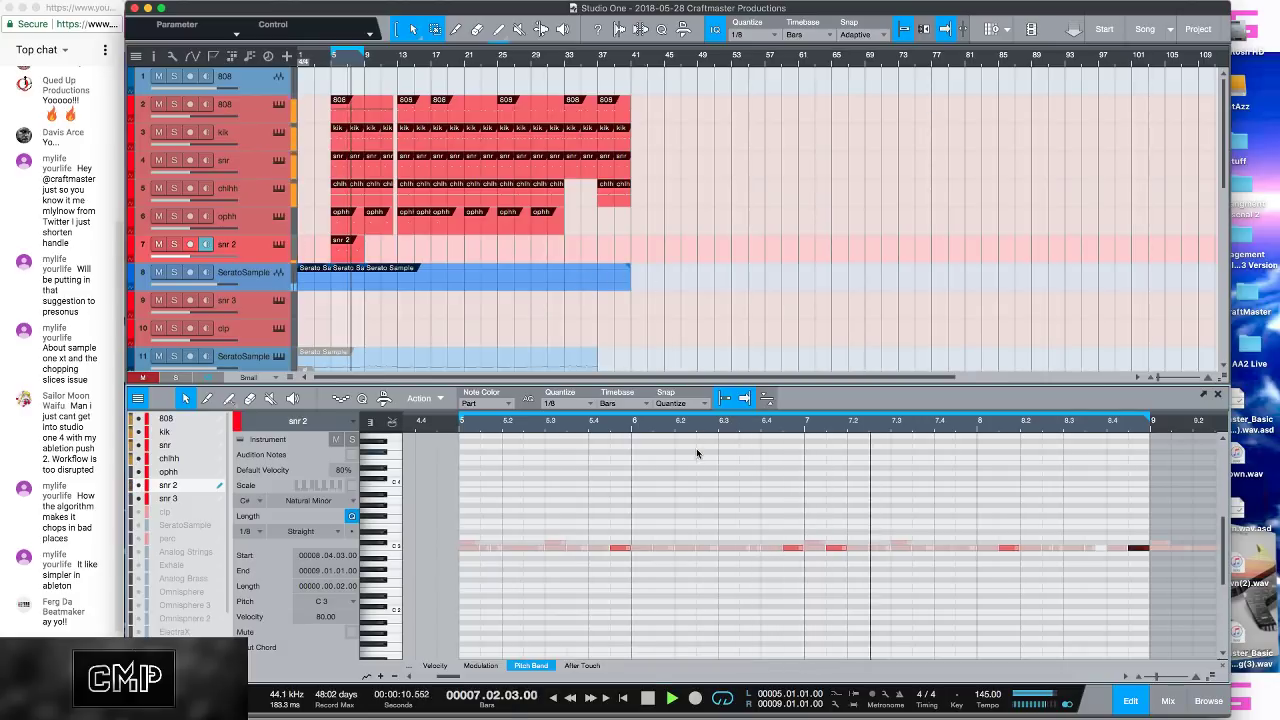
# Step: Set the snr 2 channel's volume to -8.0 dB in the mixer and enlarge the mixer to expose the channel sends
pyautogui.press('F3')
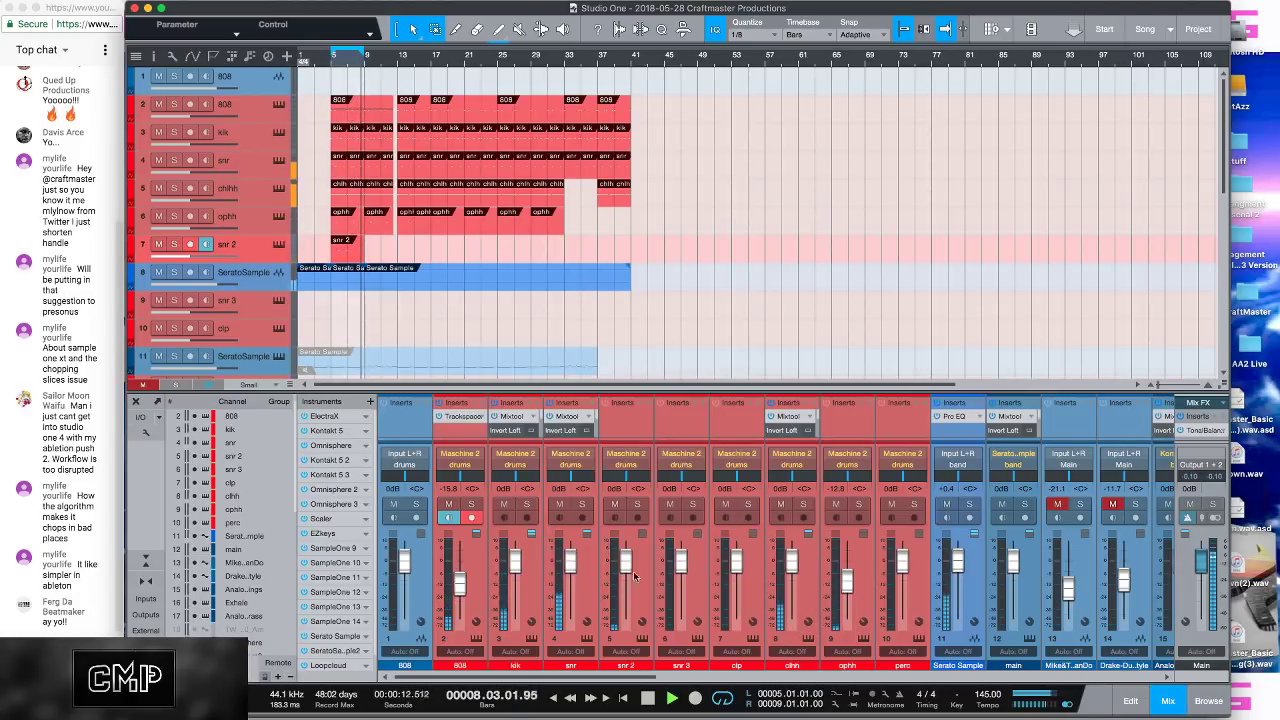
pyautogui.moveTo(627, 570); pyautogui.dragTo(627, 581)
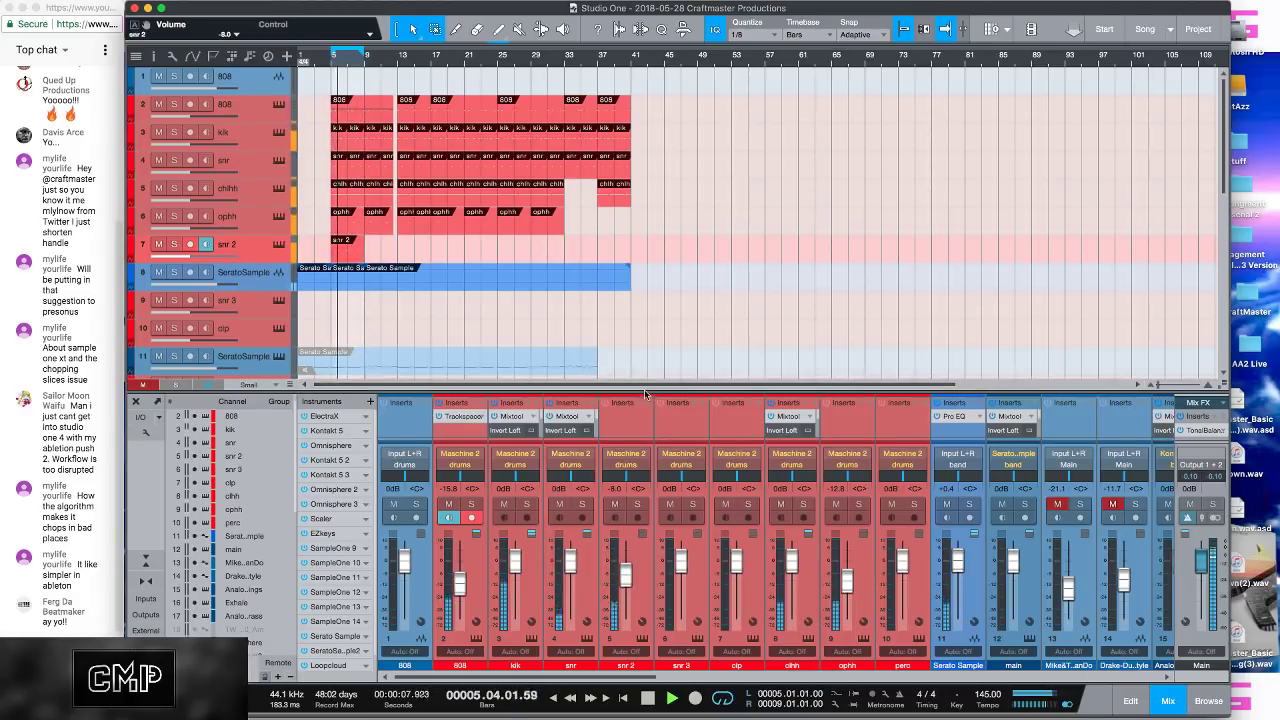
pyautogui.click(645, 395)
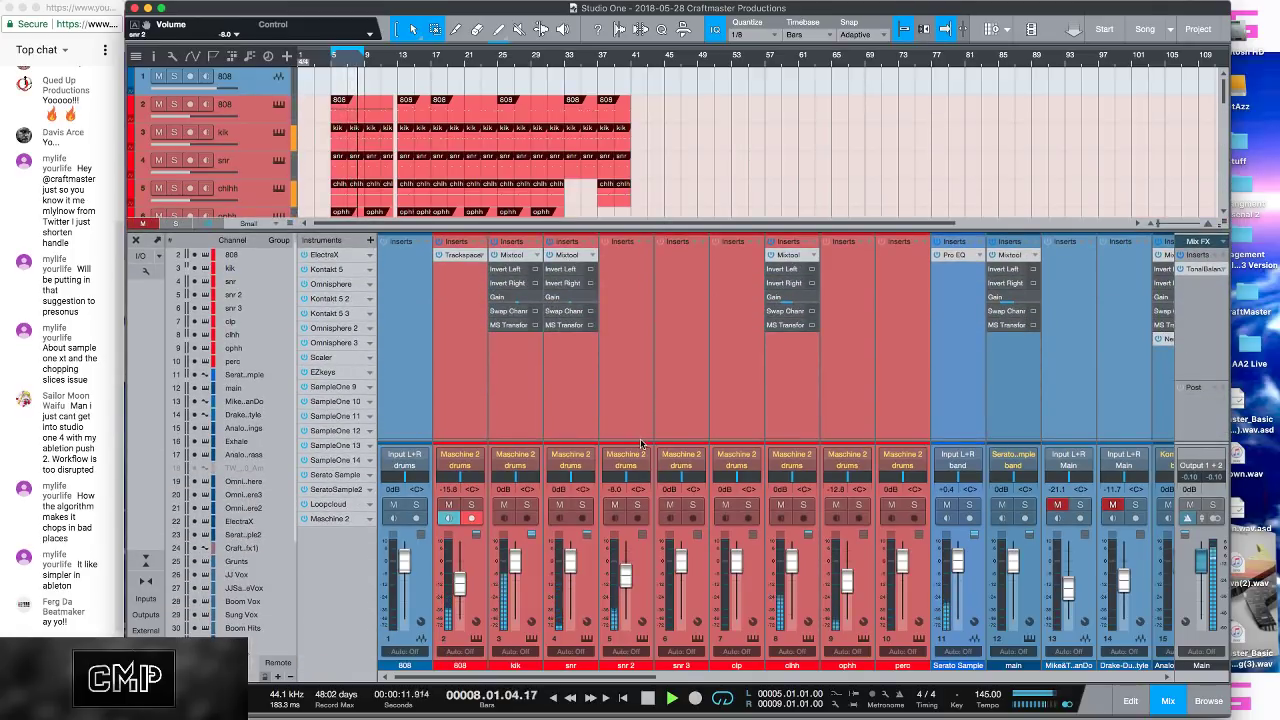
pyautogui.moveTo(641, 444)
pyautogui.mouseDown()
pyautogui.moveTo(640, 400)
pyautogui.moveTo(645, 447)
pyautogui.mouseUp()
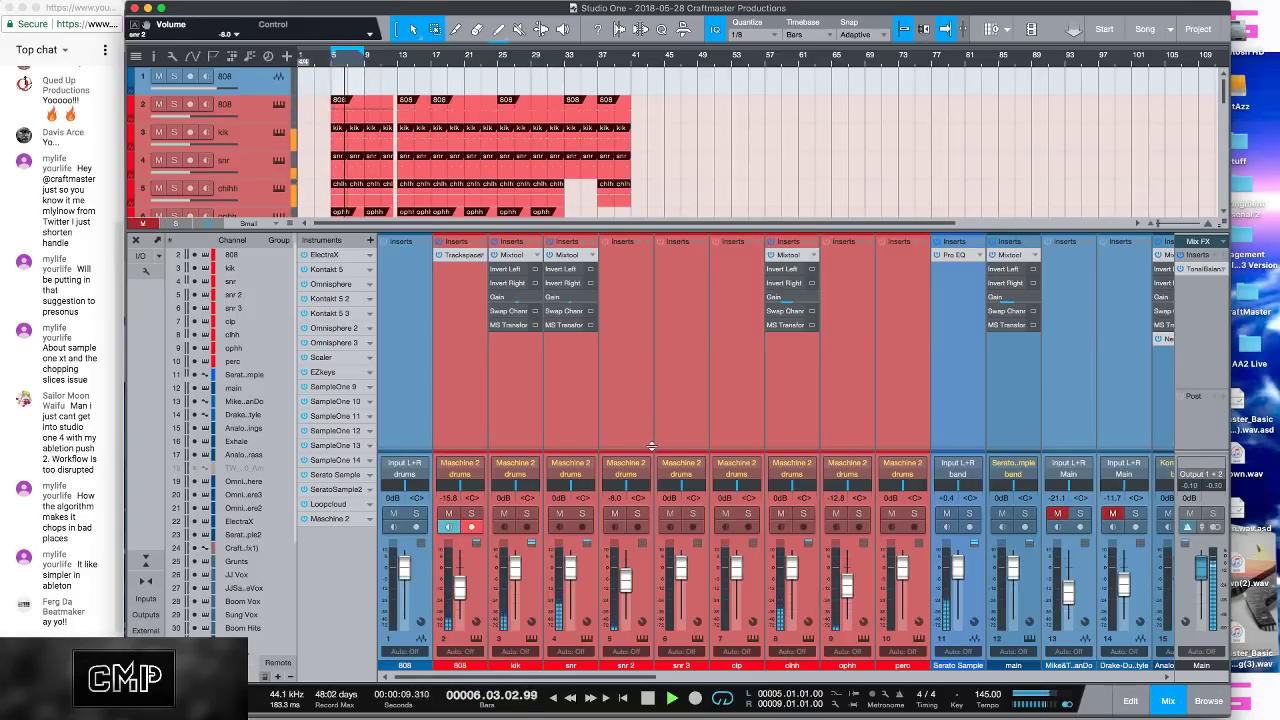
pyautogui.moveTo(651, 446); pyautogui.dragTo(651, 362)
# Step: Add a plate send to the snr 2 channel, set its send level to -13.7 dB, and stop playback
pyautogui.click(646, 370)
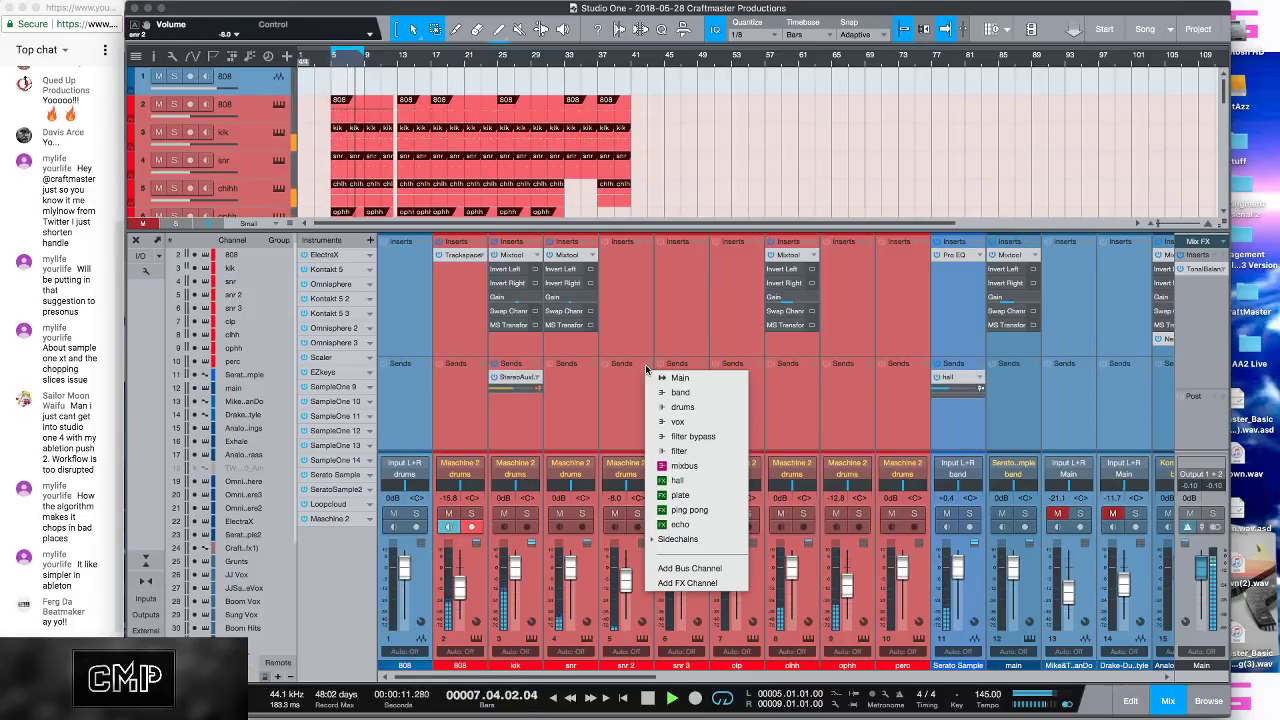
pyautogui.click(700, 497)
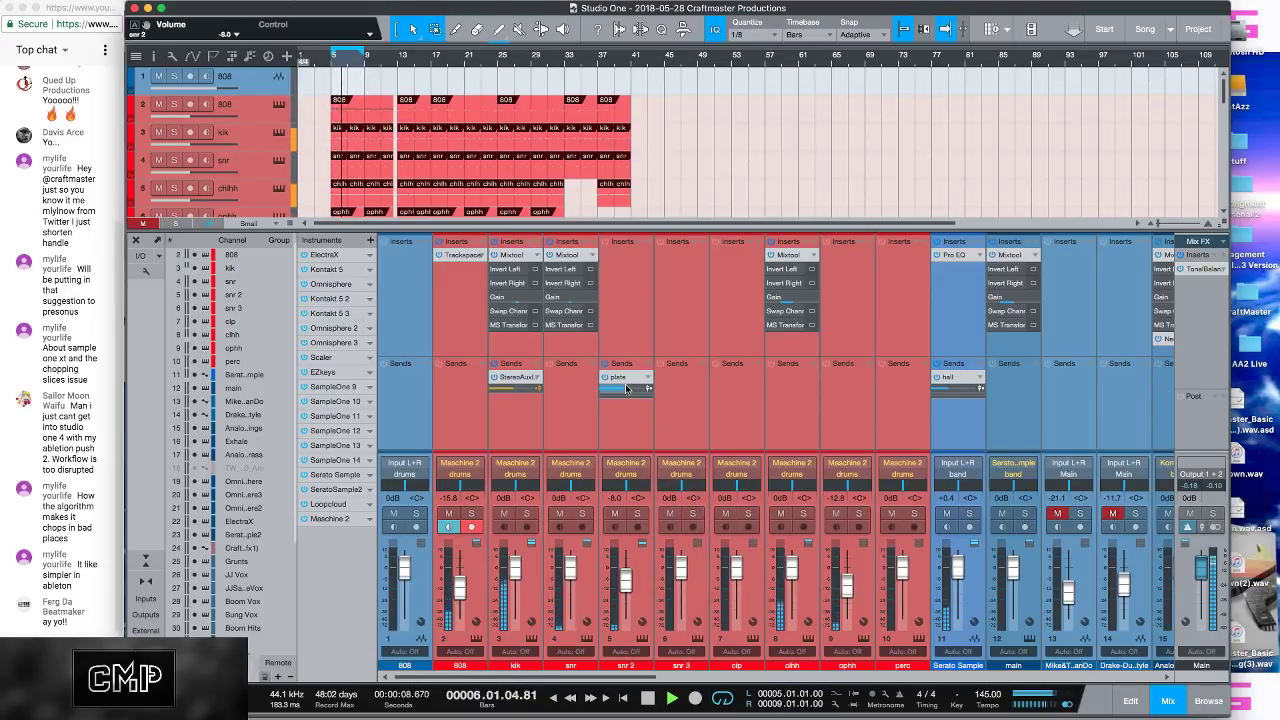
pyautogui.moveTo(626, 388); pyautogui.dragTo(621, 393)
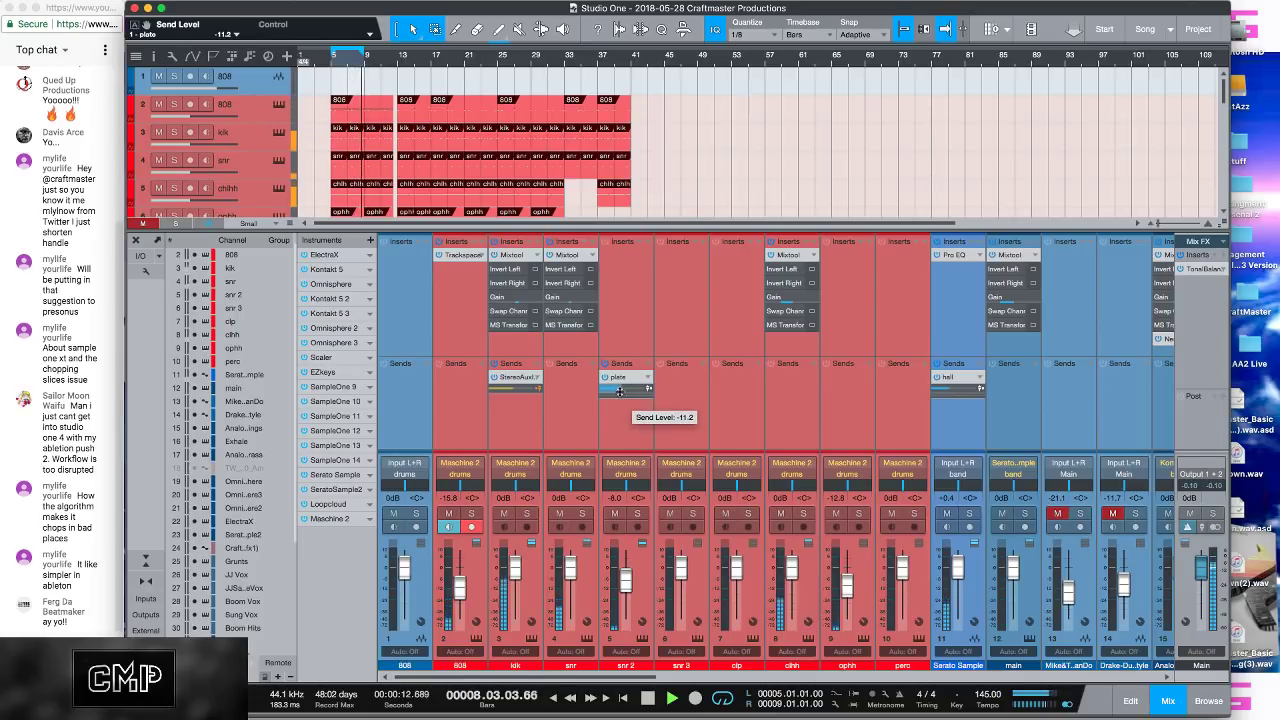
pyautogui.moveTo(618, 393); pyautogui.dragTo(615, 398)
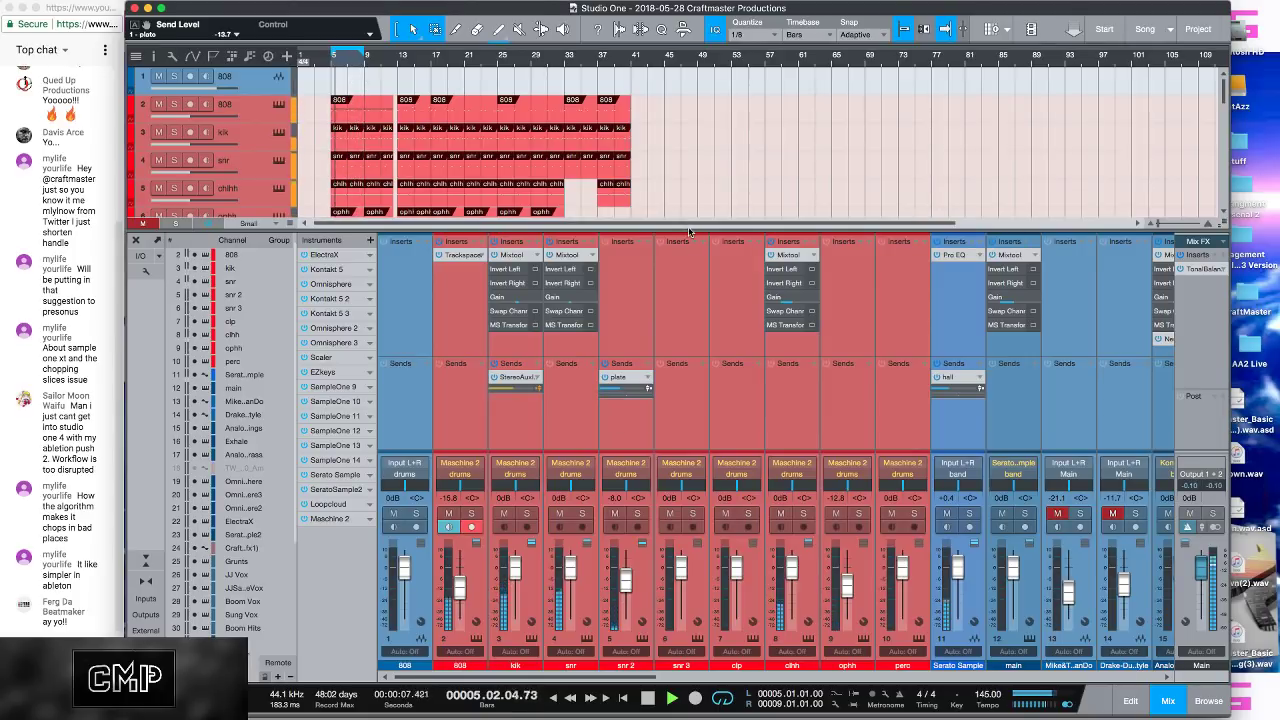
pyautogui.moveTo(688, 228); pyautogui.dragTo(688, 232)
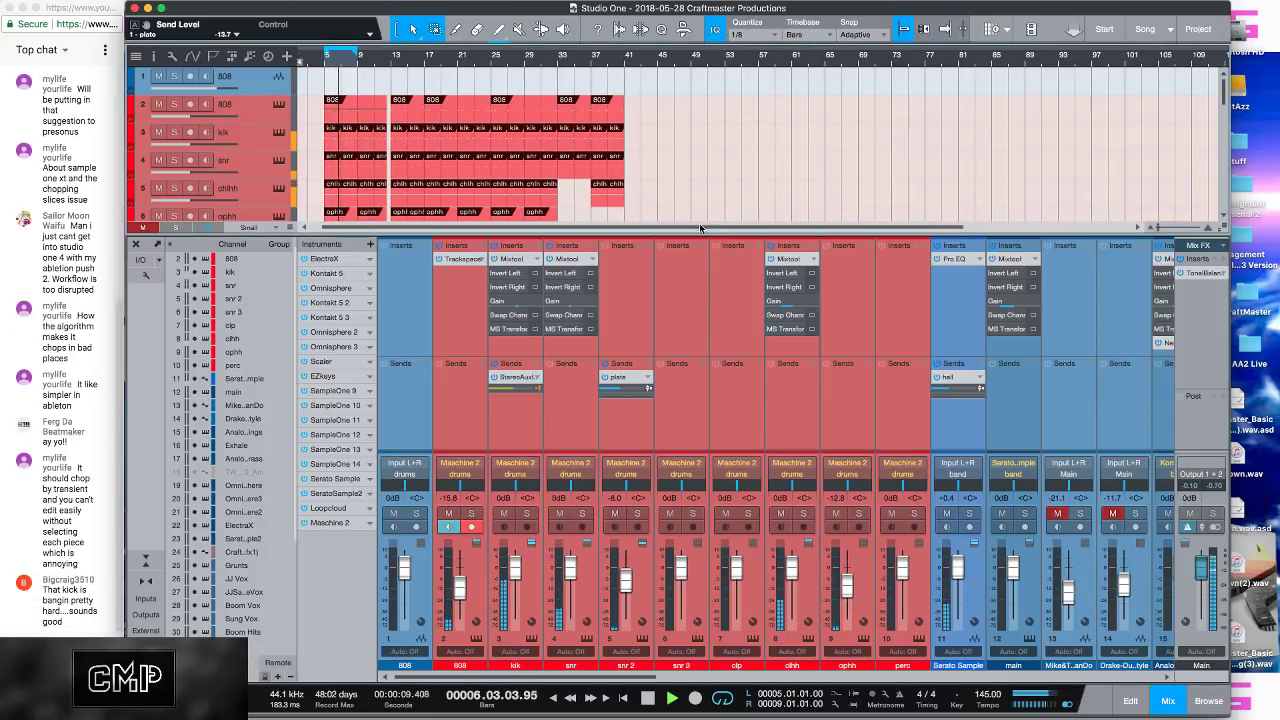
pyautogui.press('space')
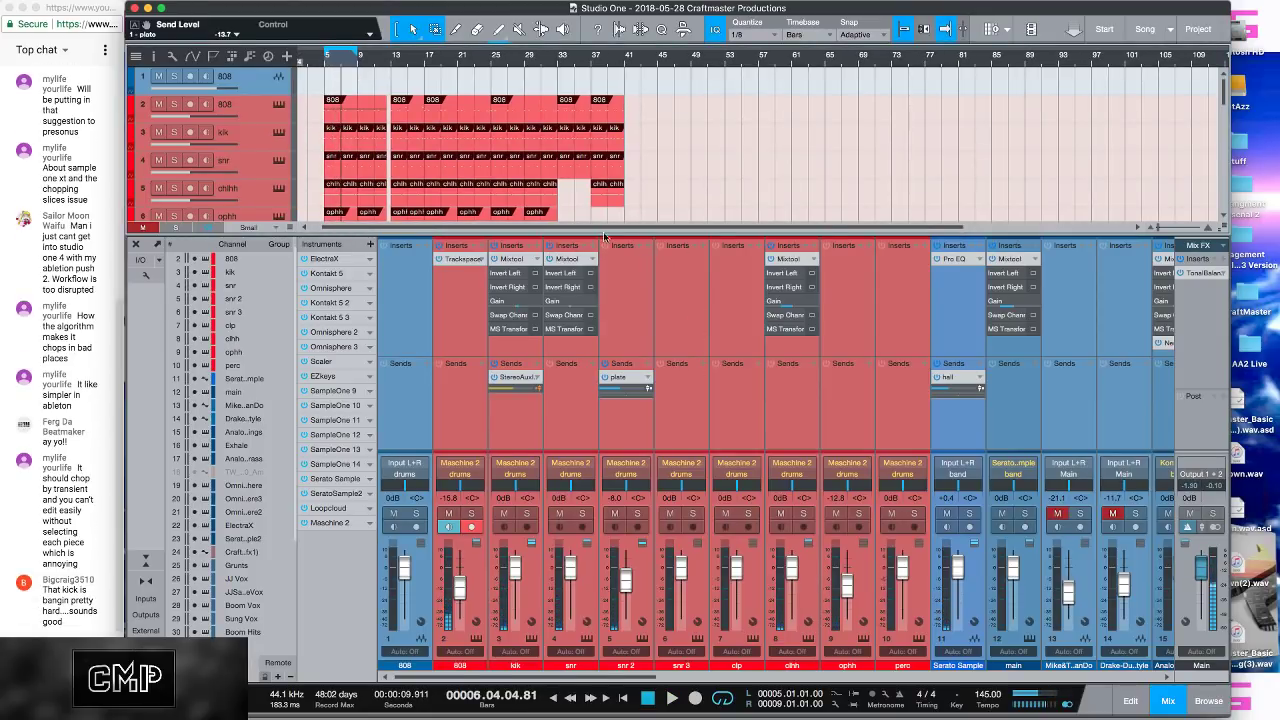
# Step: Shrink the mixer, copy the snr 2 part to bar 9, and trim the copy's end to 12.3 where the drum gap starts
pyautogui.moveTo(600, 238); pyautogui.dragTo(600, 390)
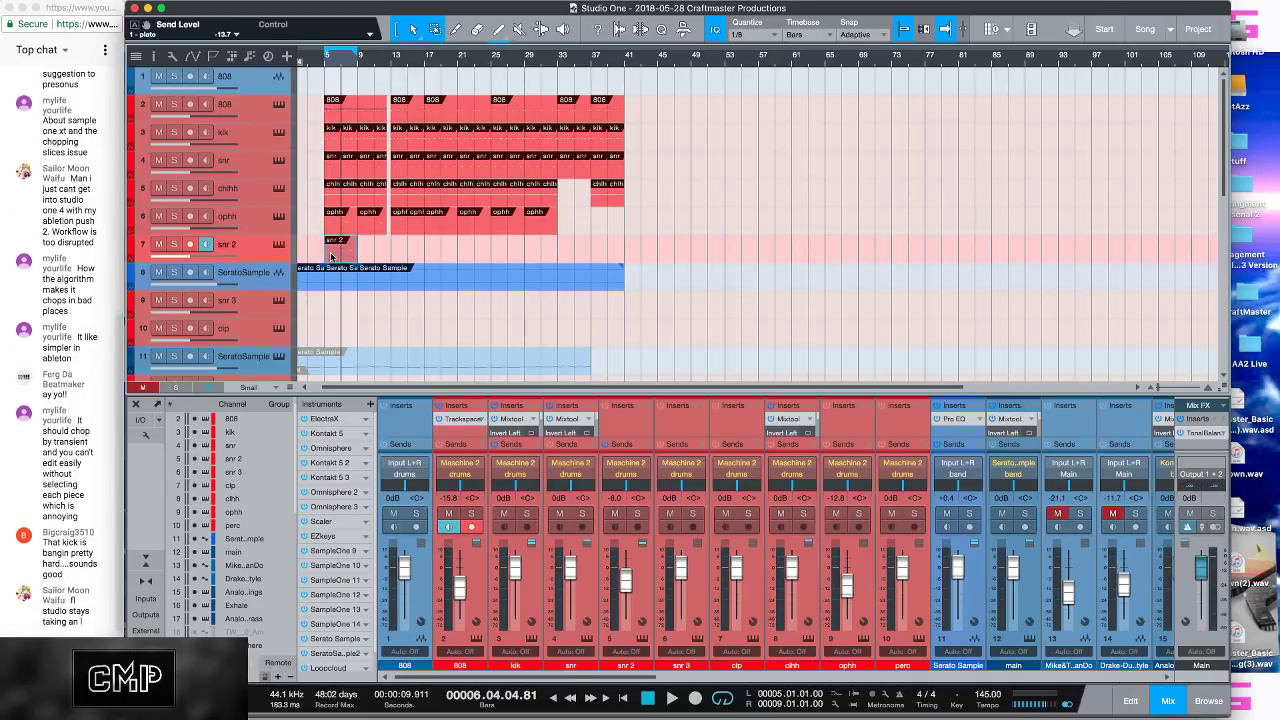
pyautogui.moveTo(349, 251); pyautogui.dragTo(388, 254)
pyautogui.moveTo(381, 63); pyautogui.dragTo(401, 103)
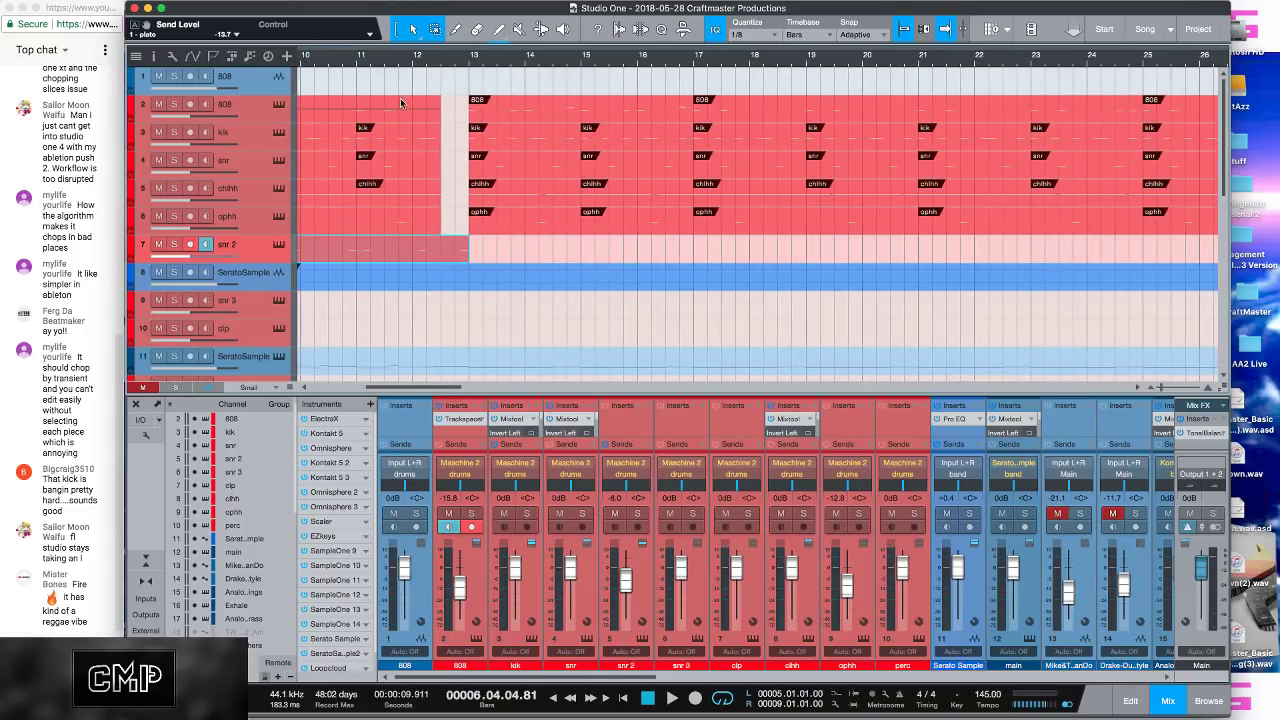
pyautogui.moveTo(468, 250); pyautogui.dragTo(442, 250)
pyautogui.moveTo(444, 60); pyautogui.dragTo(543, 38)
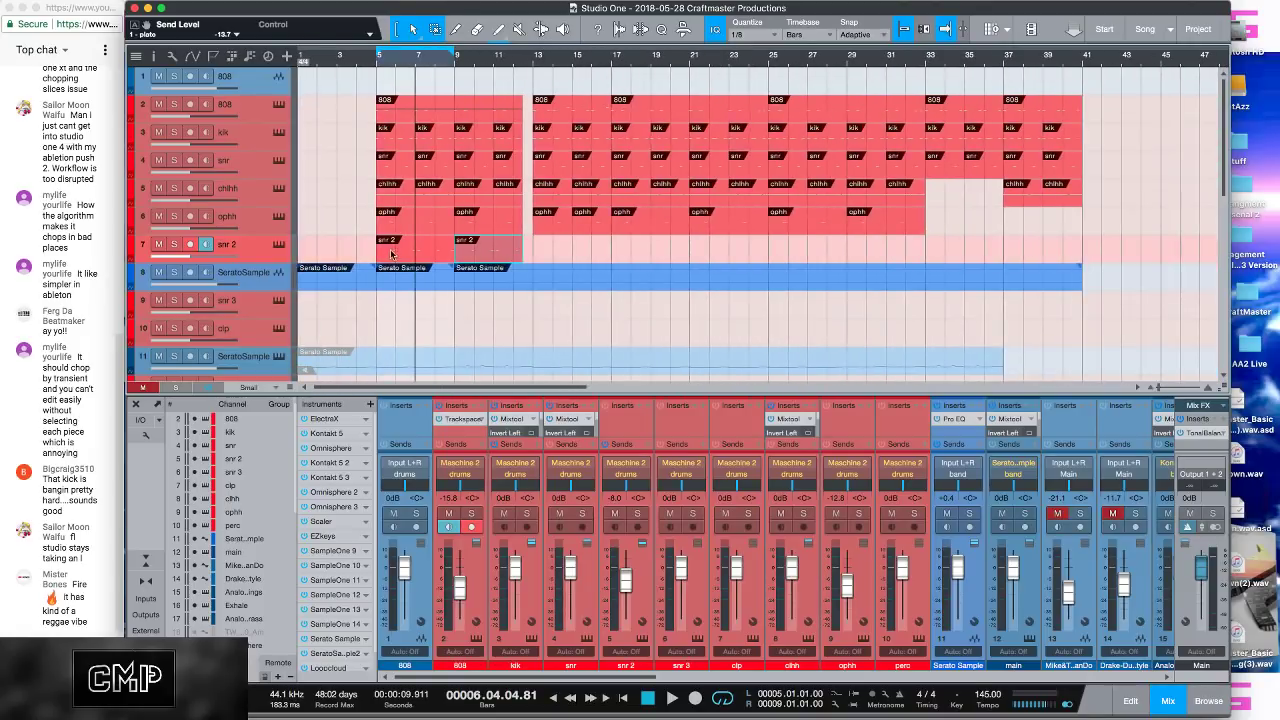
# Step: Copy the first snr 2 part to bar 13, duplicate it four times up to bar 33, and play from bar 5
pyautogui.moveTo(399, 253); pyautogui.dragTo(558, 253)
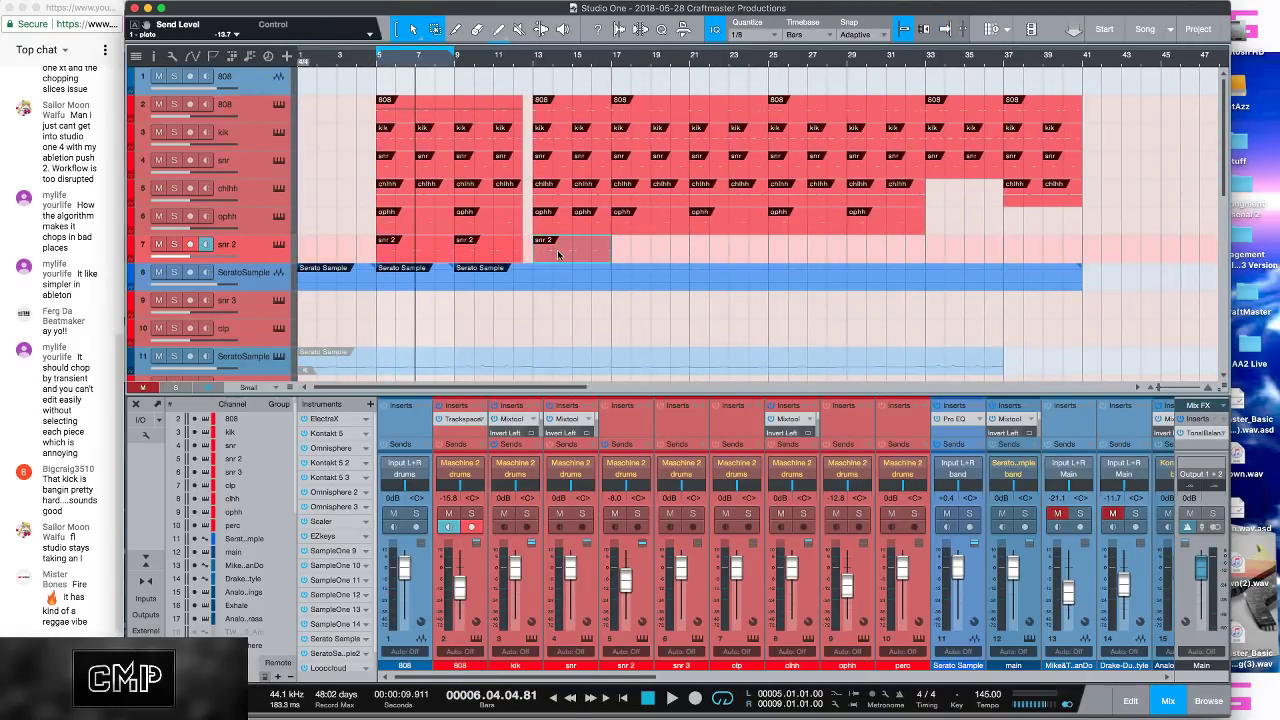
pyautogui.press('d')
pyautogui.press('d')
pyautogui.press('d')
pyautogui.press('d')
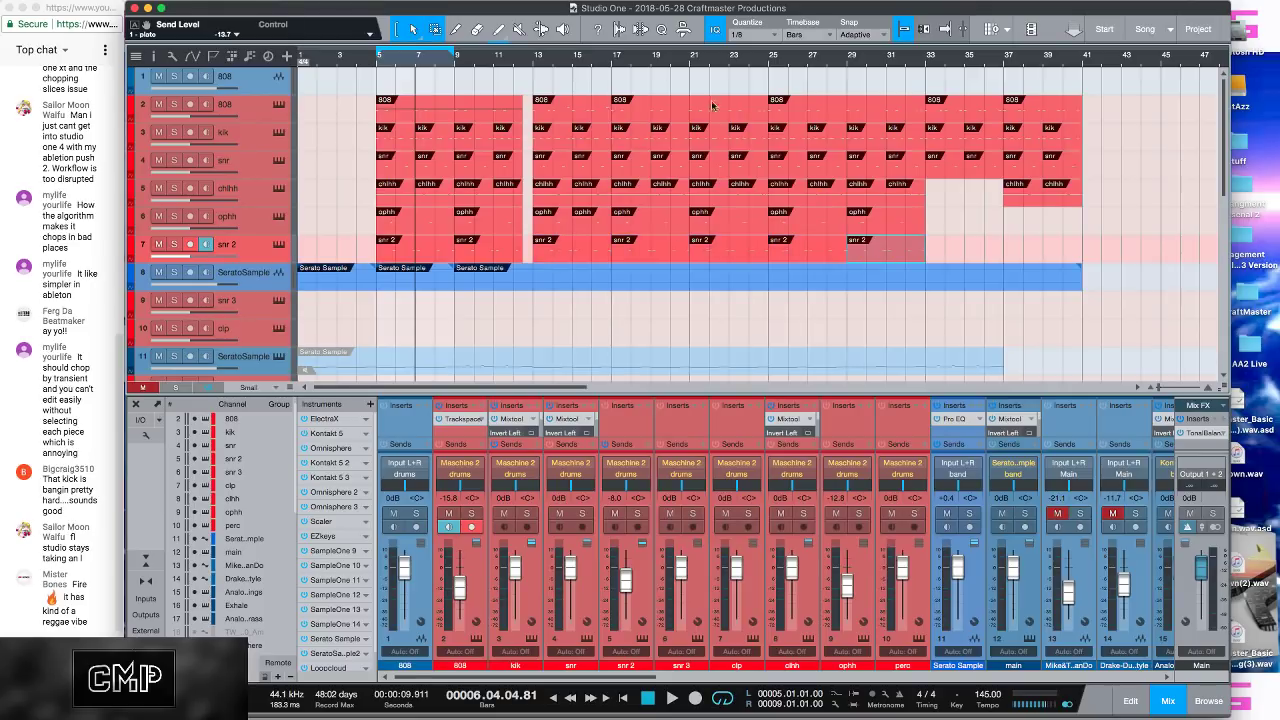
pyautogui.click(378, 65)
pyautogui.press('space')
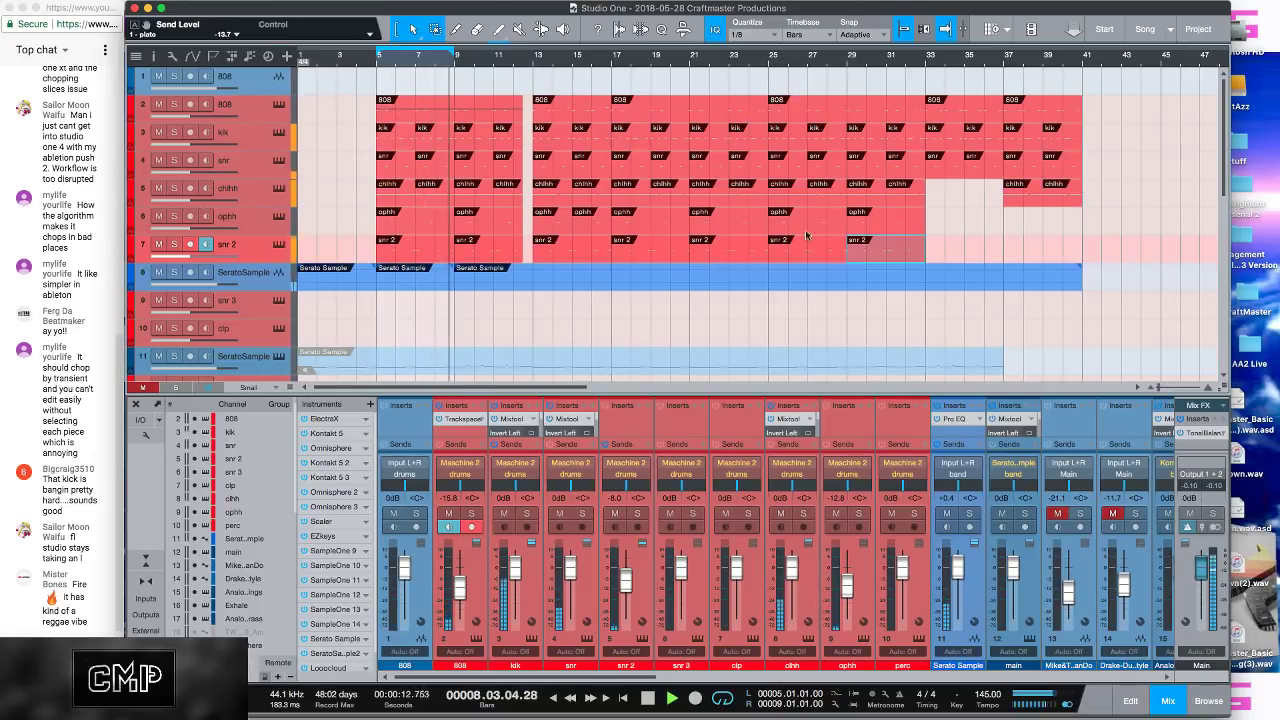
# Step: Open all the snr 2 parts together in the note editor and transpose every note up two semitones to D3
pyautogui.moveTo(926, 250); pyautogui.dragTo(740, 265)
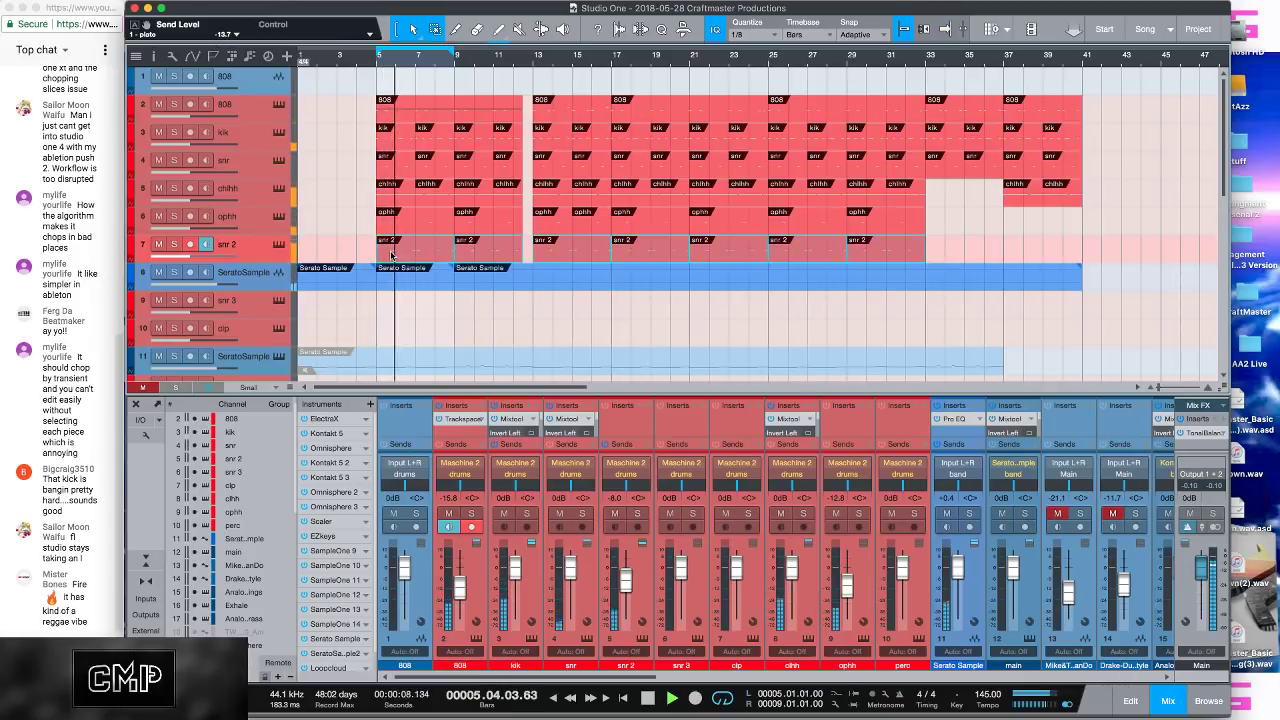
pyautogui.doubleClick(470, 248)
pyautogui.scroll(-8, 745, 563)
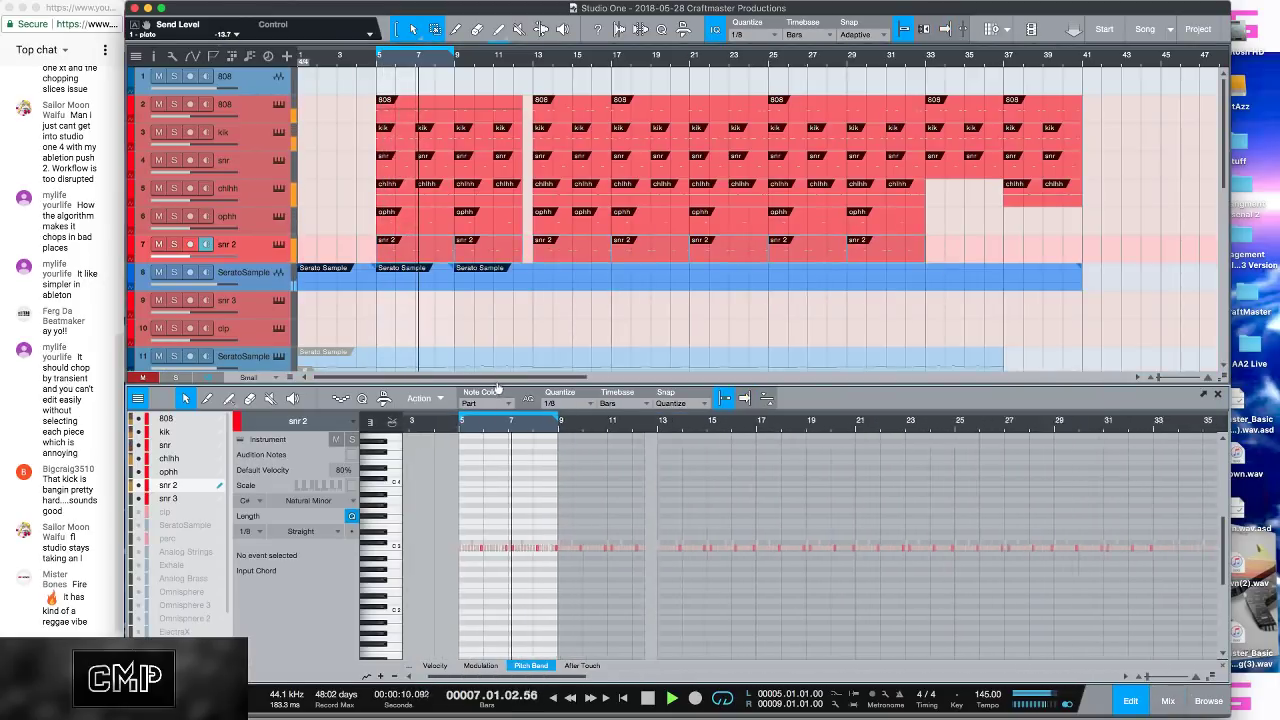
pyautogui.moveTo(745, 563); pyautogui.dragTo(590, 542)
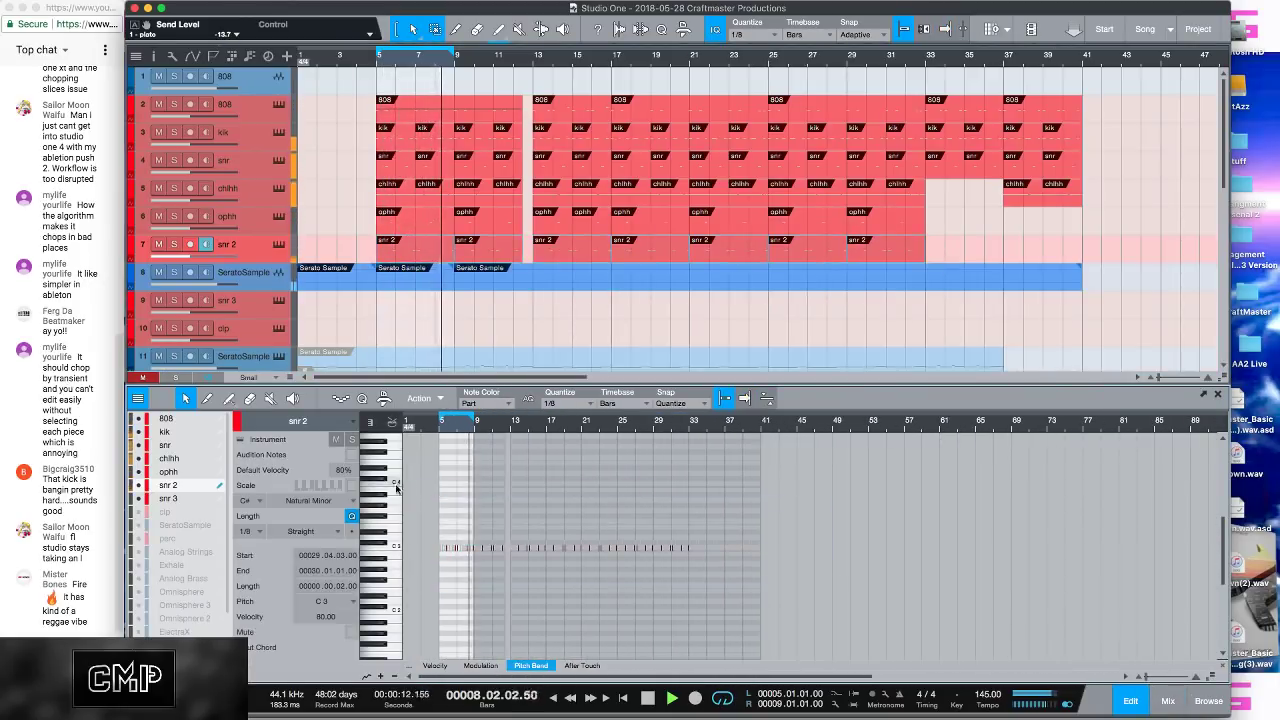
pyautogui.scroll(8, 488, 482)
pyautogui.hotkey('alt', 'Up')
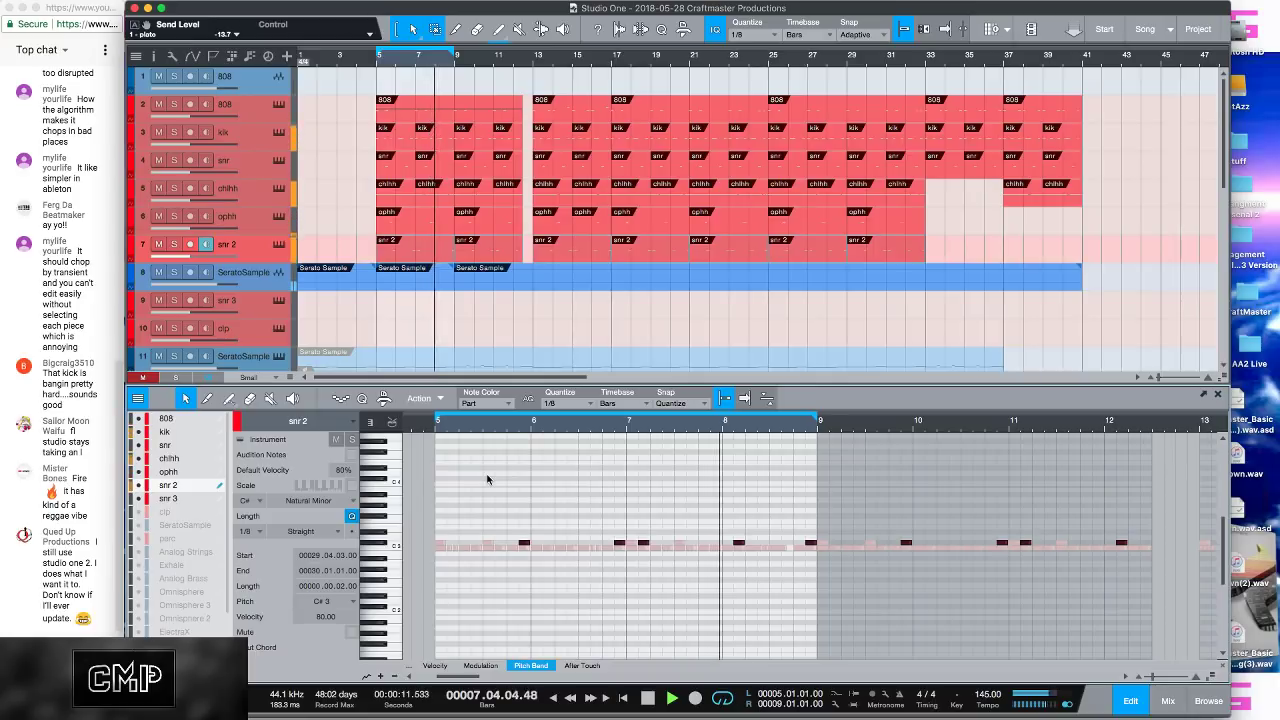
pyautogui.hotkey('alt', 'Up')
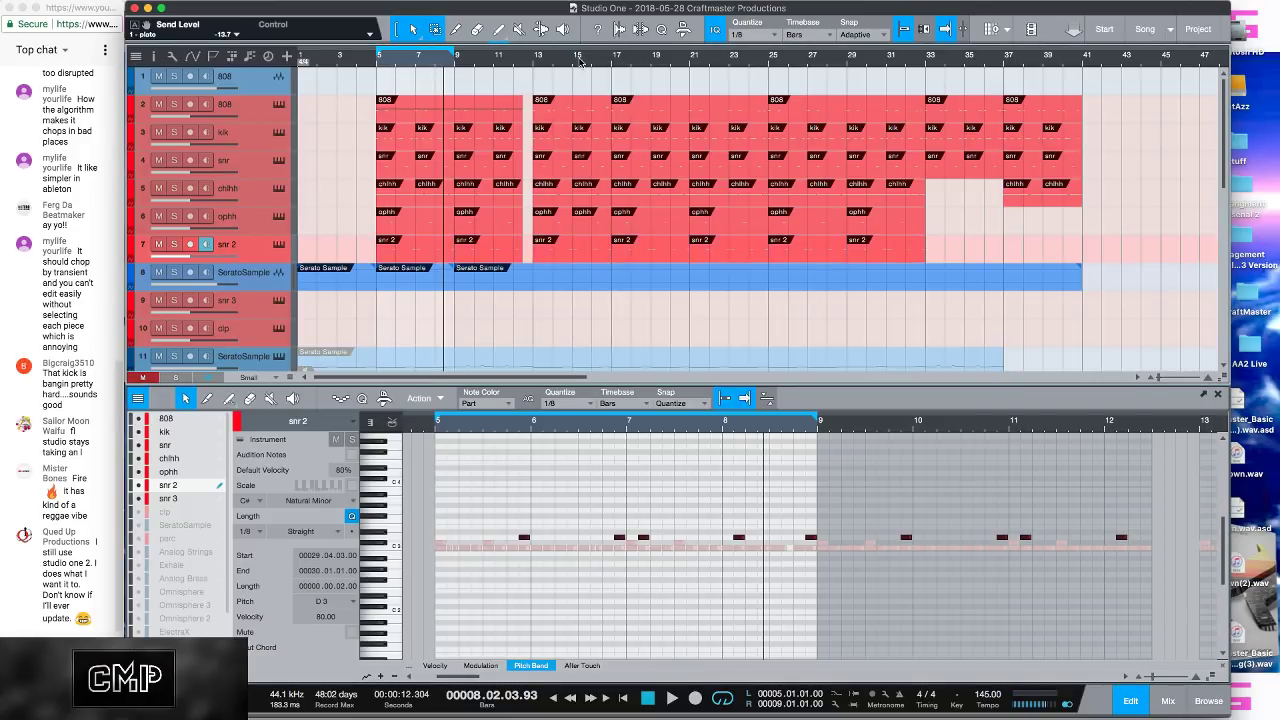
# Step: Play the arrangement from bar 13 and split the Serato Sample event at bar 17
pyautogui.press('w')
pyautogui.press('w')
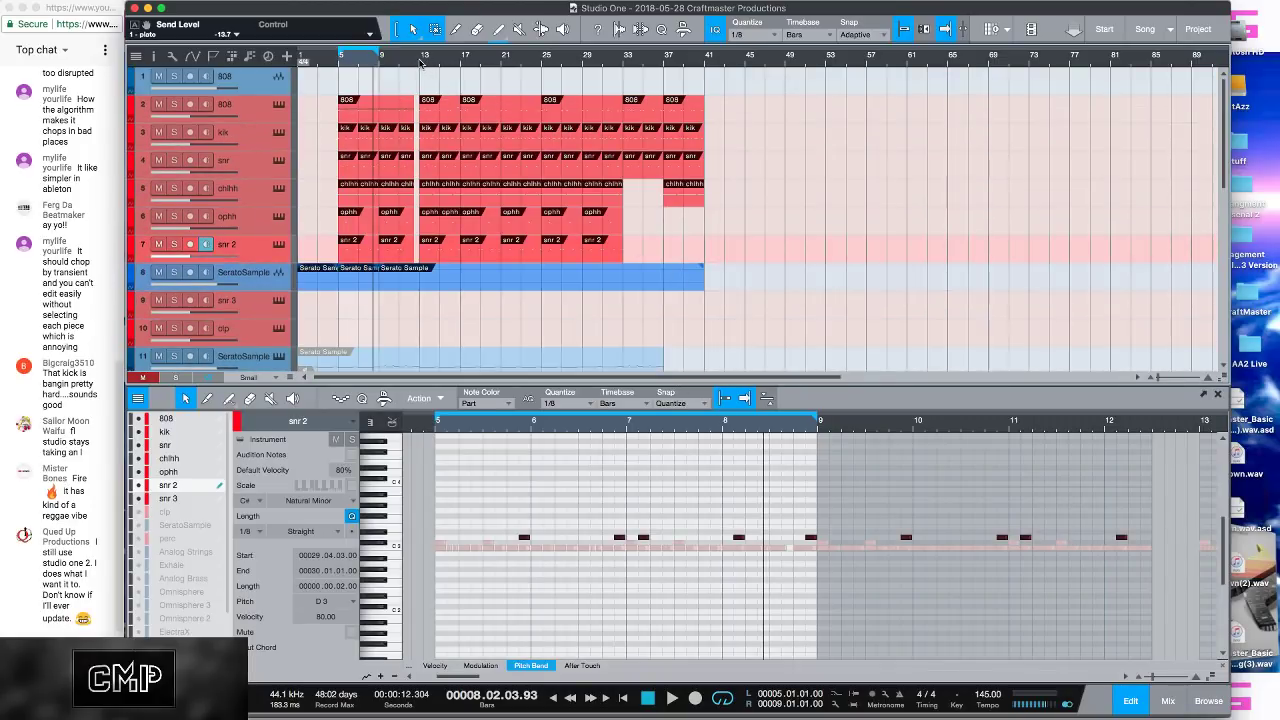
pyautogui.click(420, 58)
pyautogui.press('space')
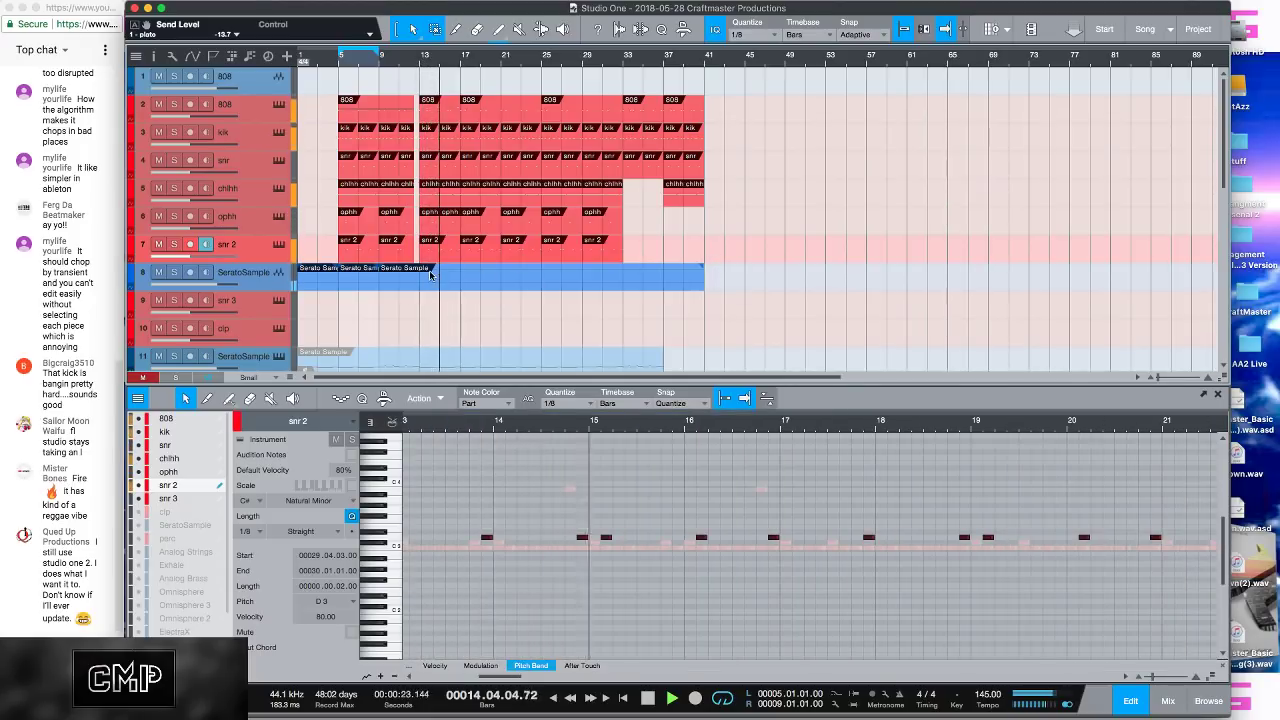
pyautogui.press('3')
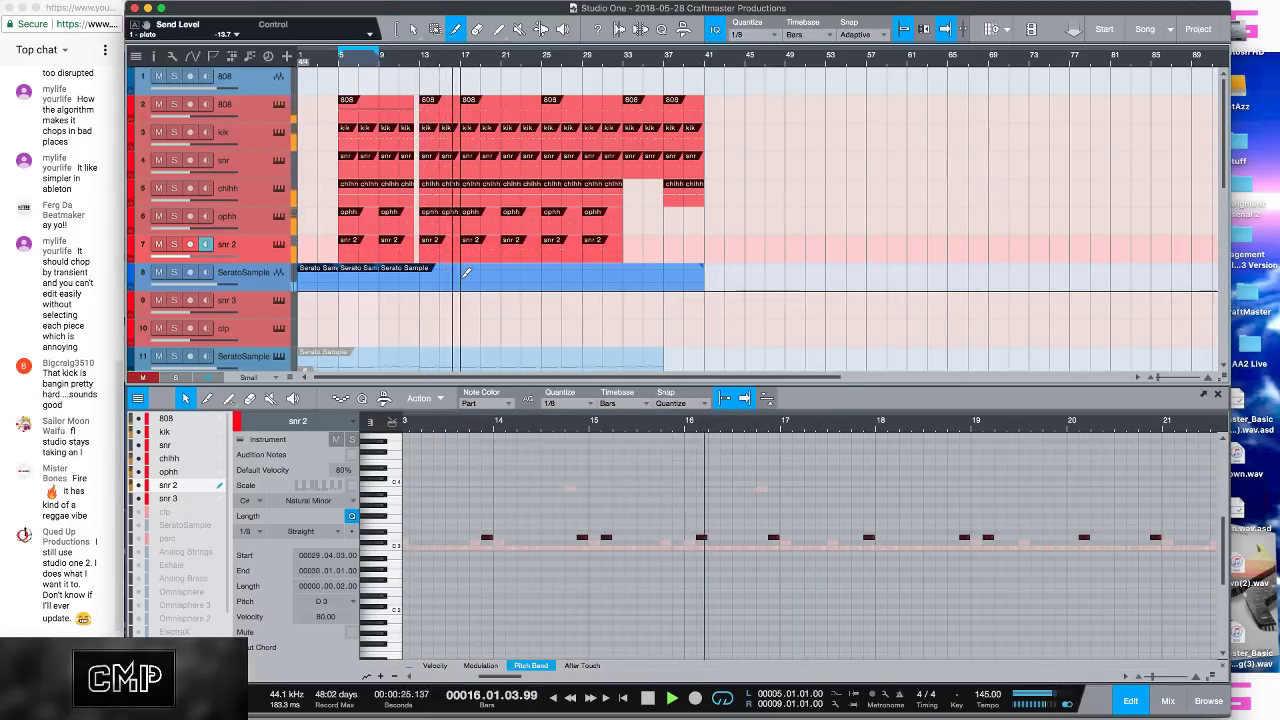
pyautogui.click(463, 269)
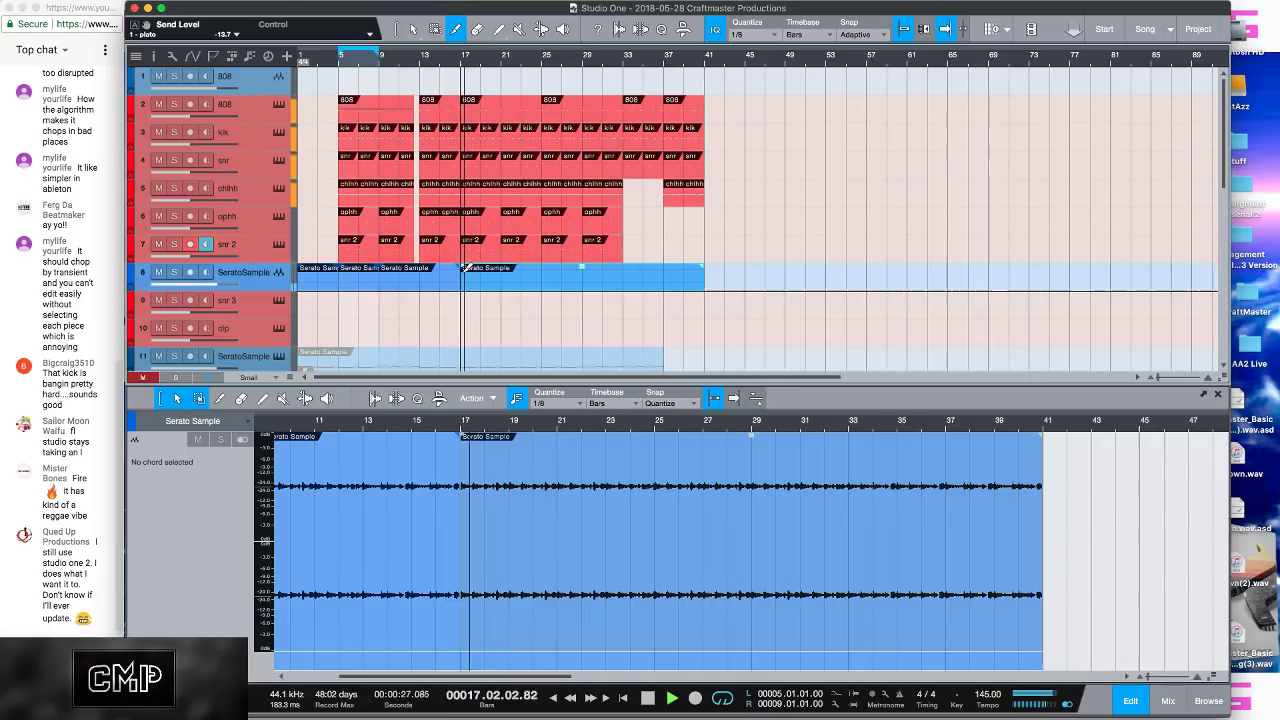
pyautogui.press('1')
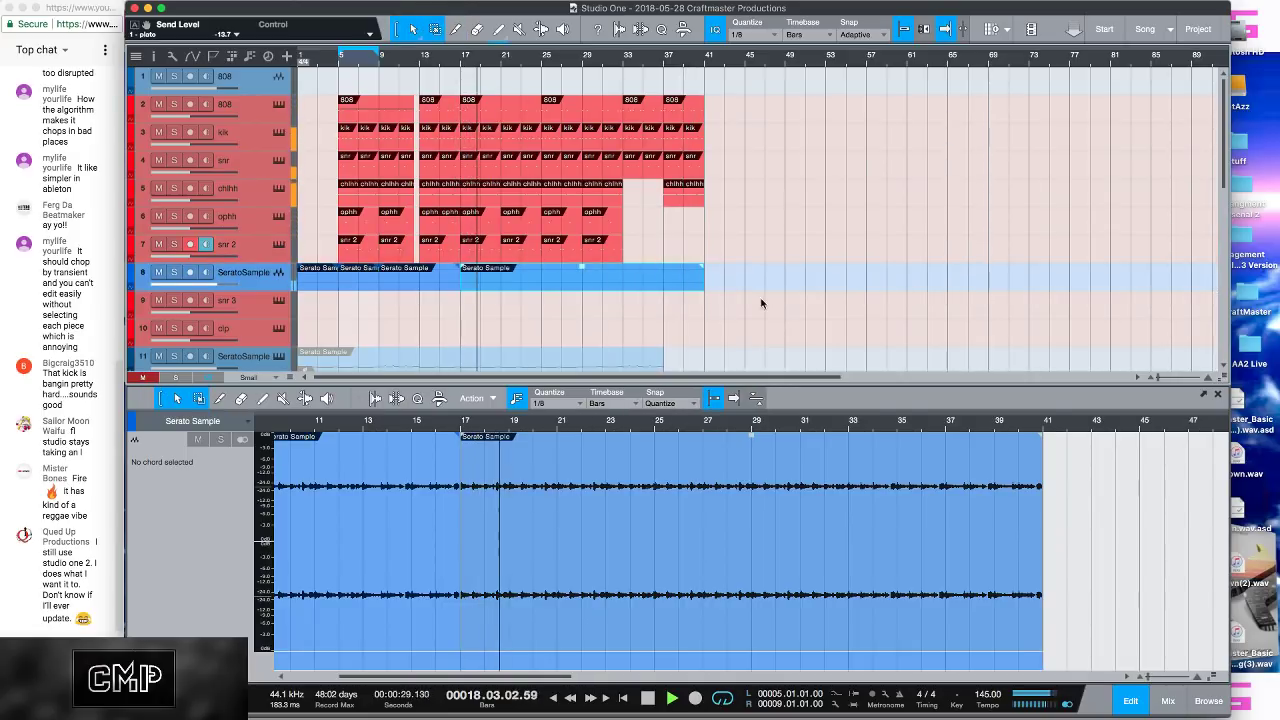
# Step: Duplicate all drum and Serato Sample events from bars 17 to 41 so the copy starts at bar 41, and save the song
pyautogui.moveTo(724, 312); pyautogui.dragTo(458, 96)
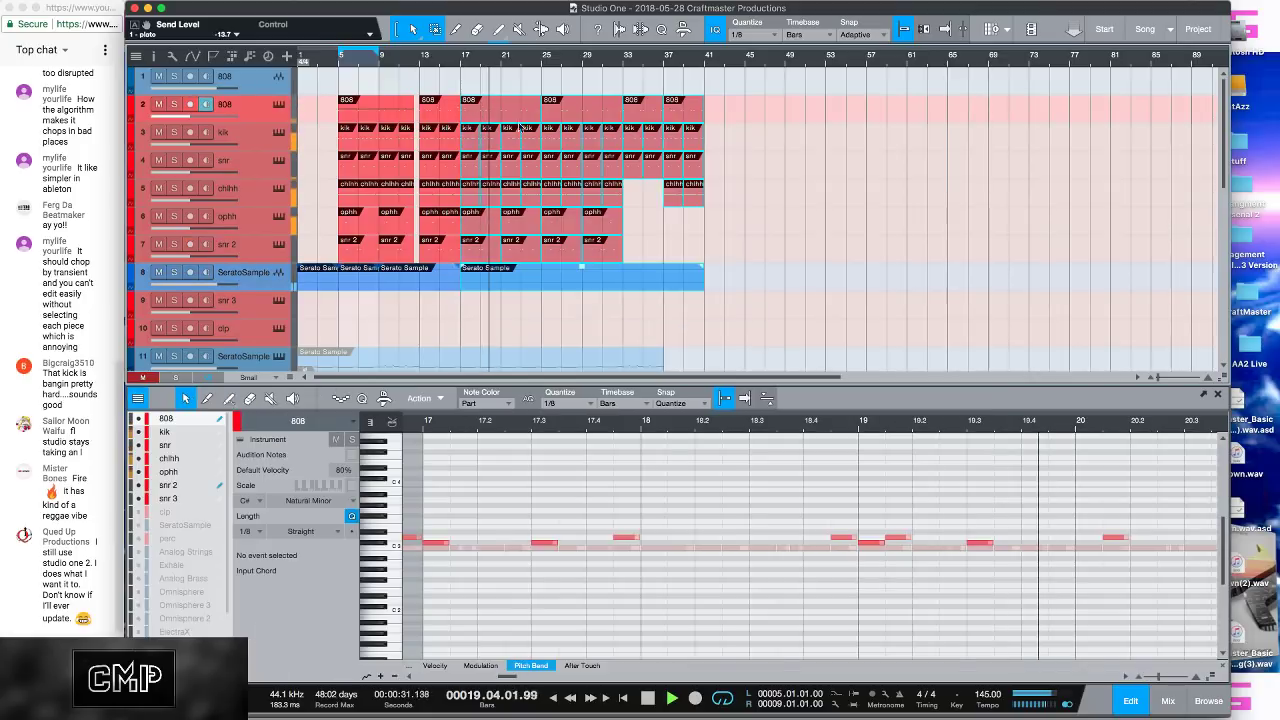
pyautogui.press('d')
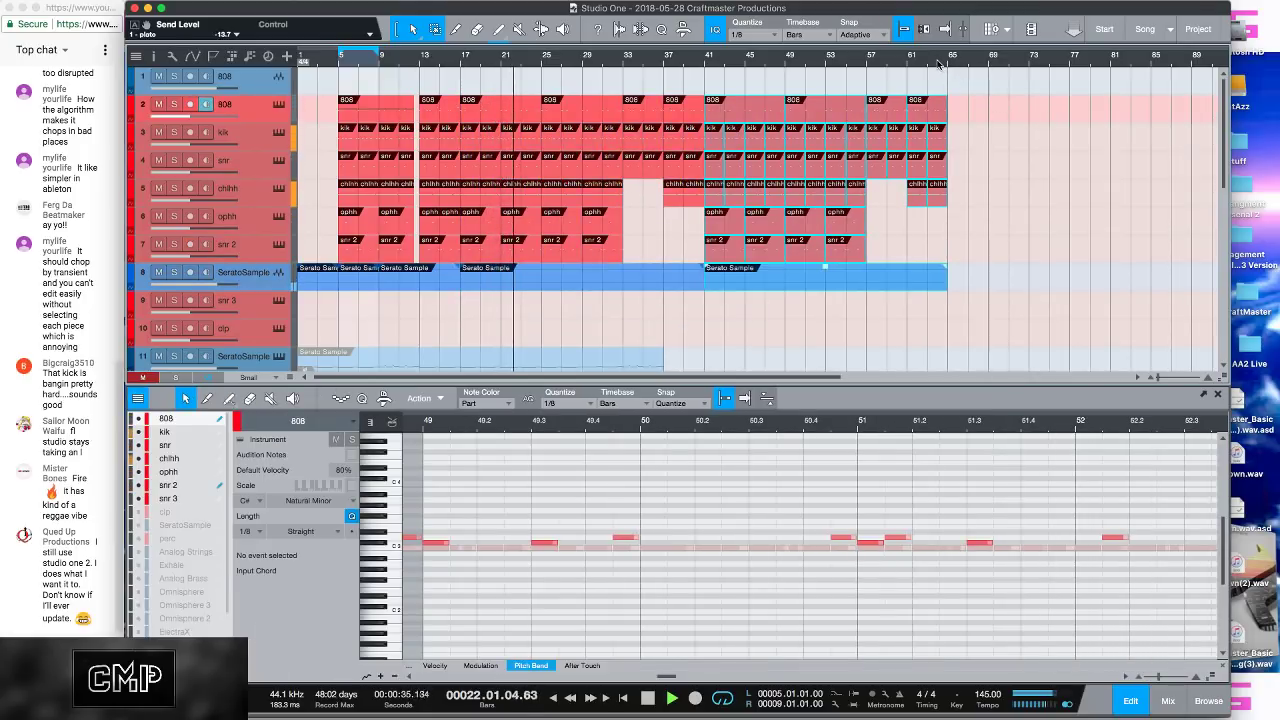
pyautogui.hotkey('ctrl', 's')
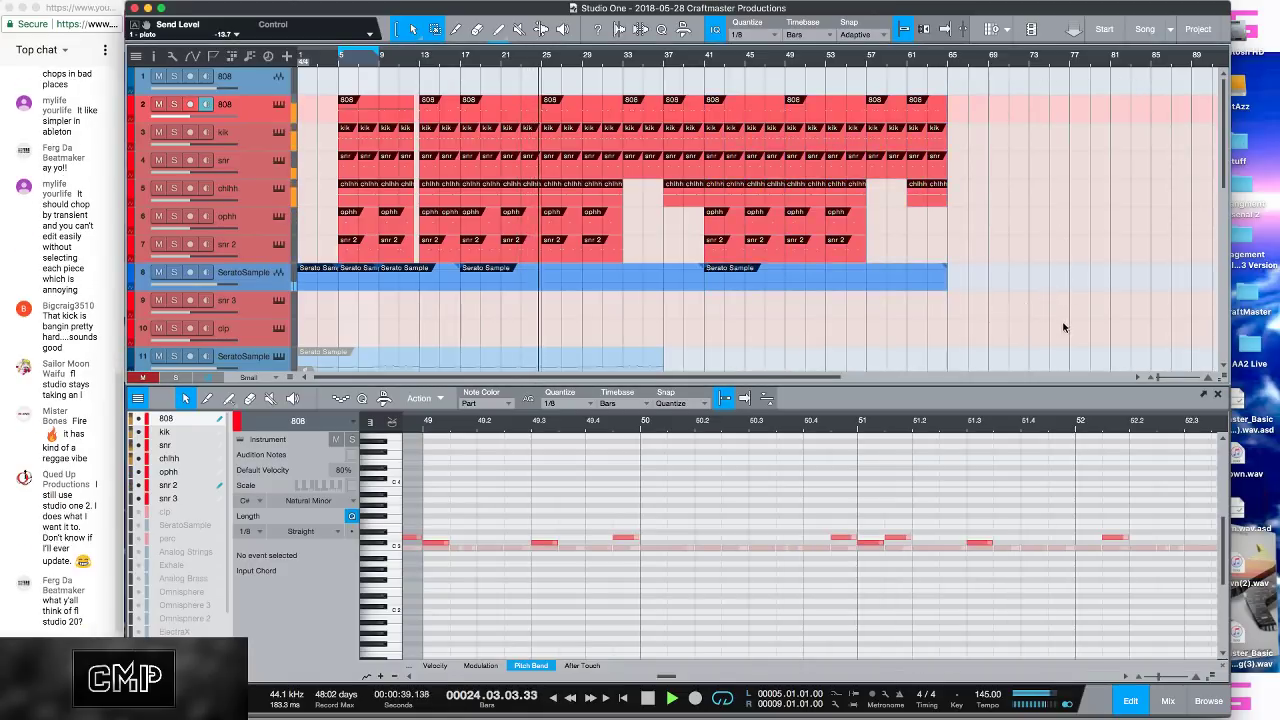
# Step: Duplicate the drum and Serato Sample block from bars 41 to 65 onto bar 65, and audition the end of the arrangement
pyautogui.moveTo(1063, 327)
pyautogui.mouseDown()
pyautogui.moveTo(800, 157)
pyautogui.moveTo(707, 115)
pyautogui.mouseUp()
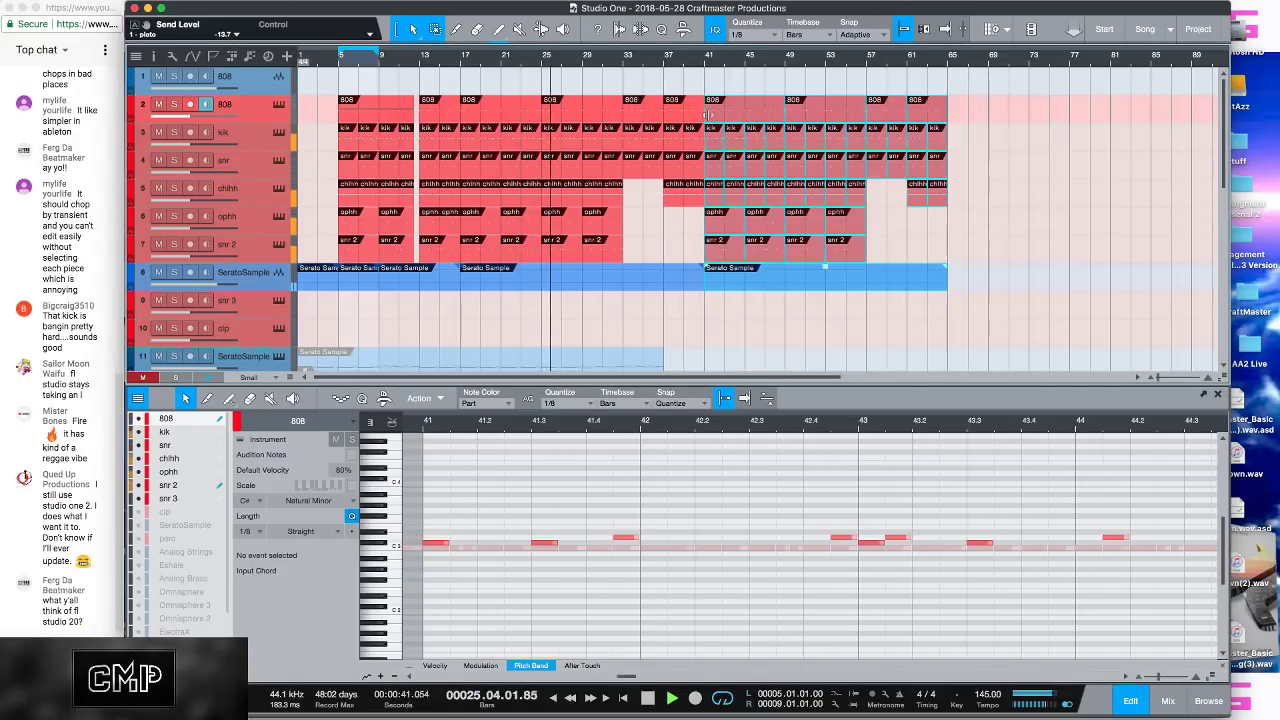
pyautogui.press('super+d')
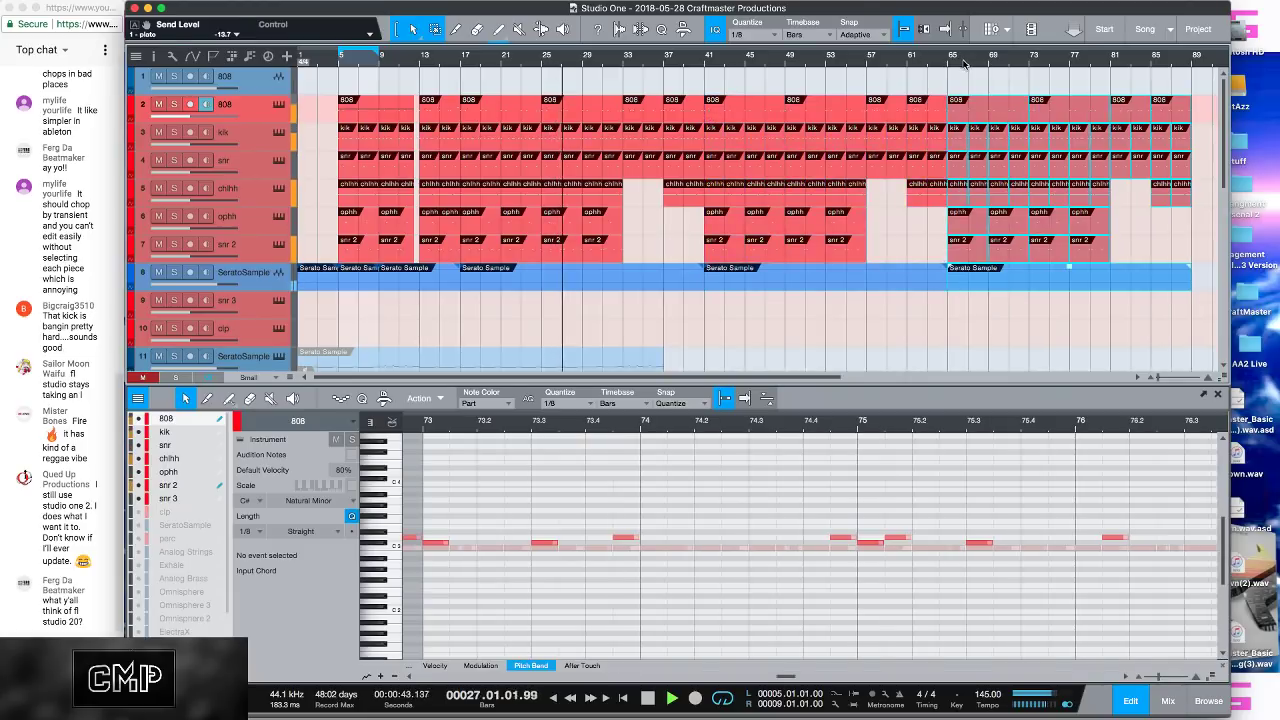
pyautogui.press('w')
pyautogui.click(720, 66)
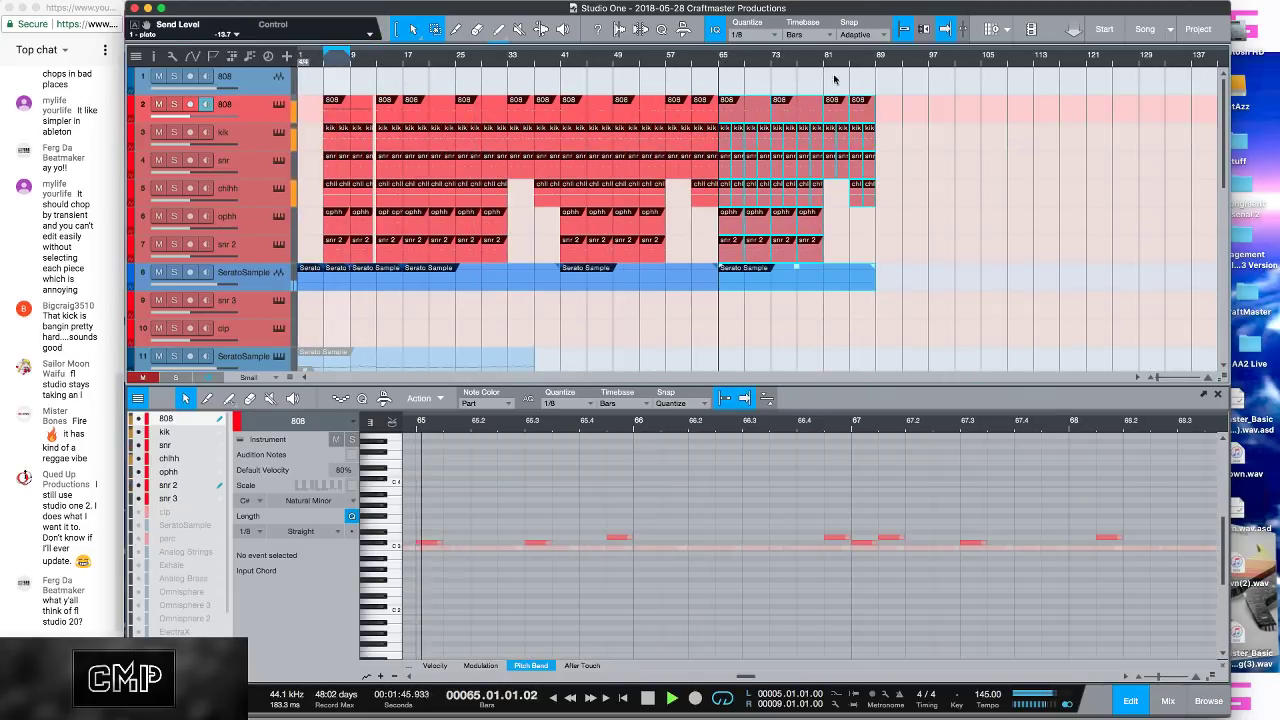
pyautogui.click(874, 64)
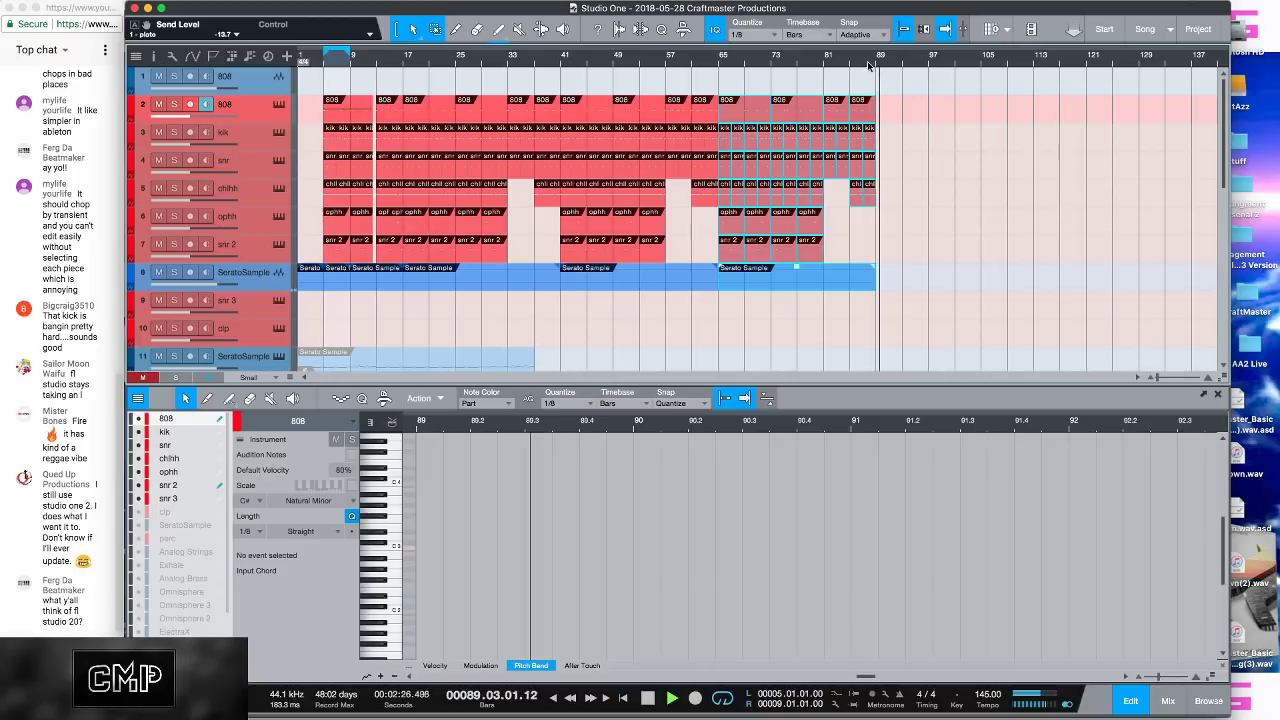
pyautogui.click(856, 64)
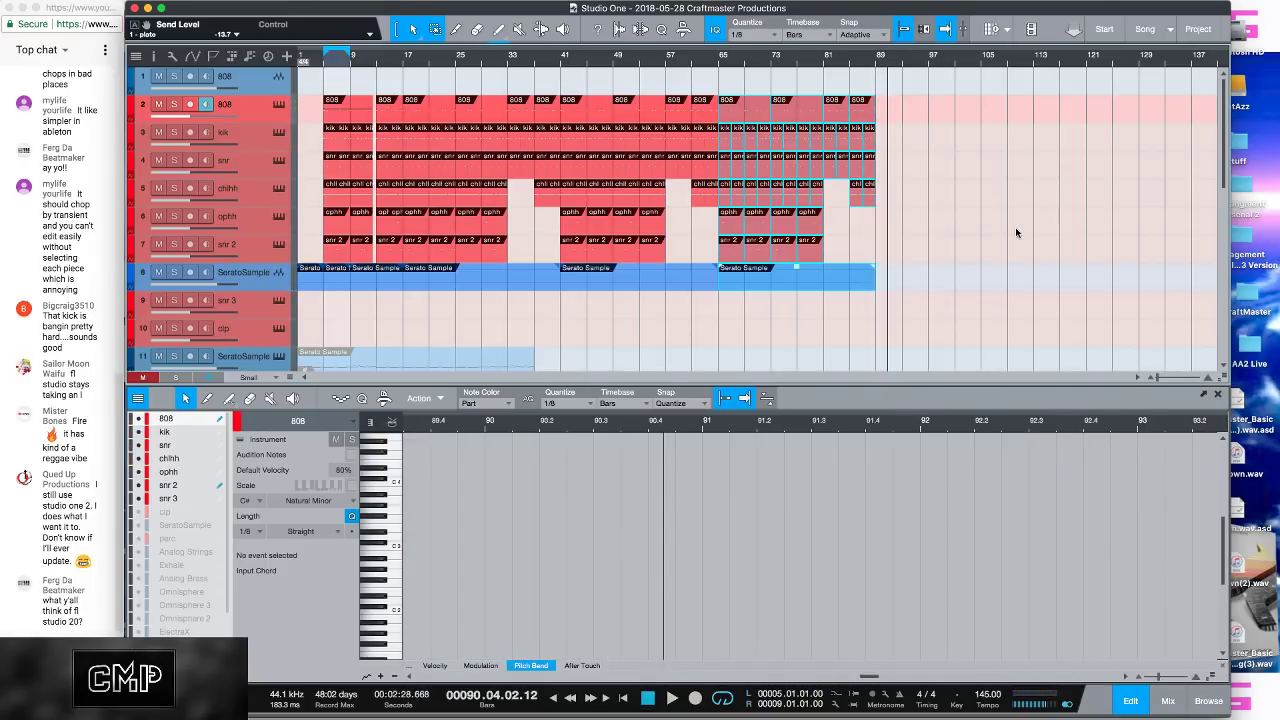
# Step: Show the mixer, open Mute automation for the 808 channel, and make the mute switch on at bar 89 where the parts end
pyautogui.press('F3')
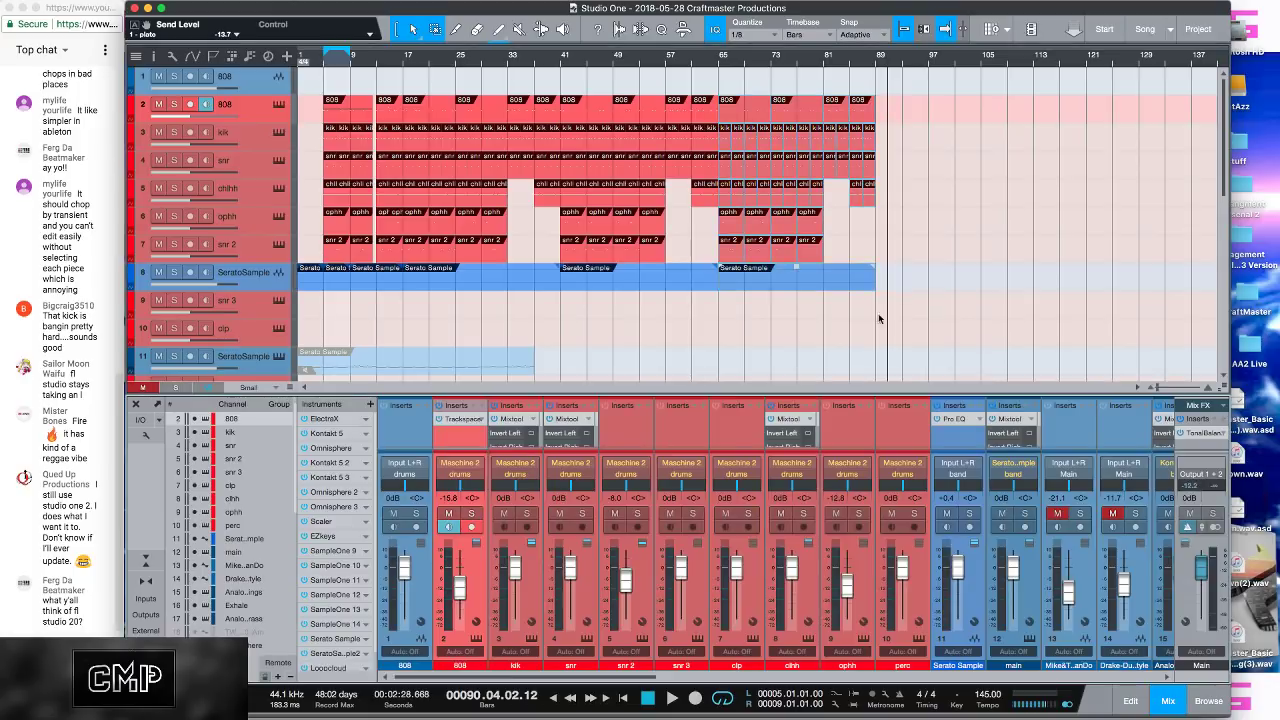
pyautogui.rightClick(479, 516)
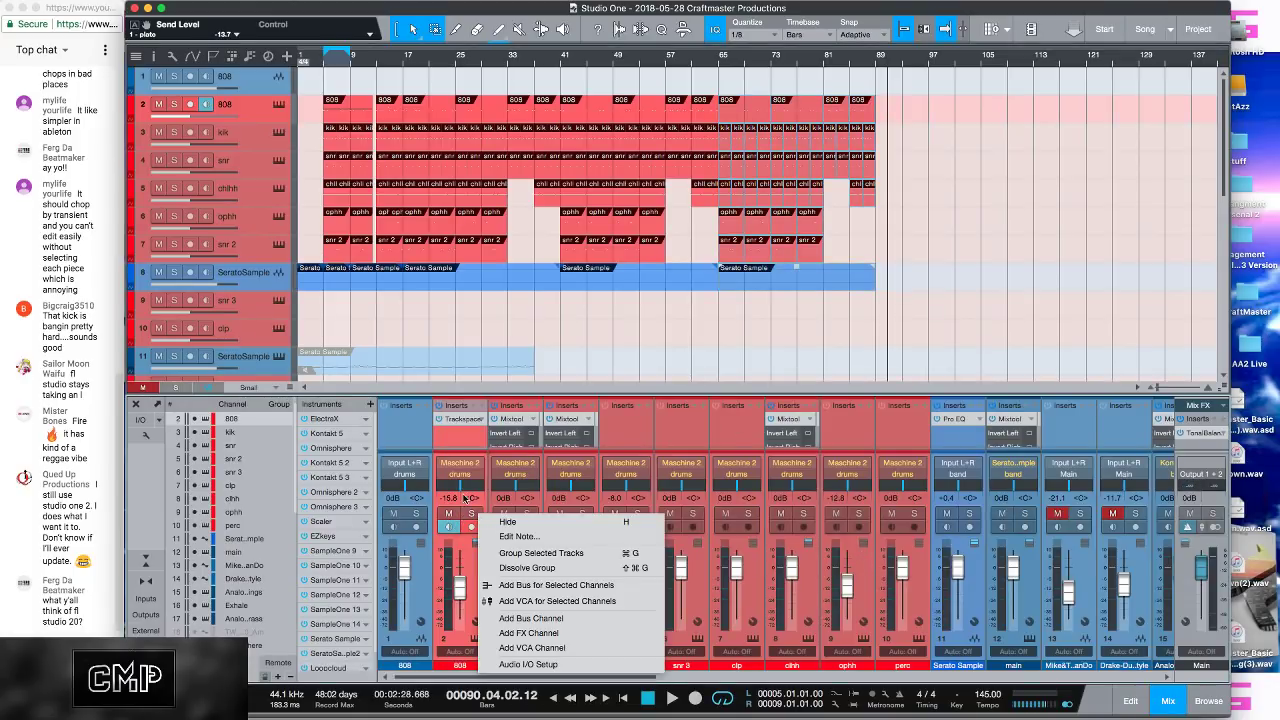
pyautogui.click(444, 516)
pyautogui.rightClick(447, 514)
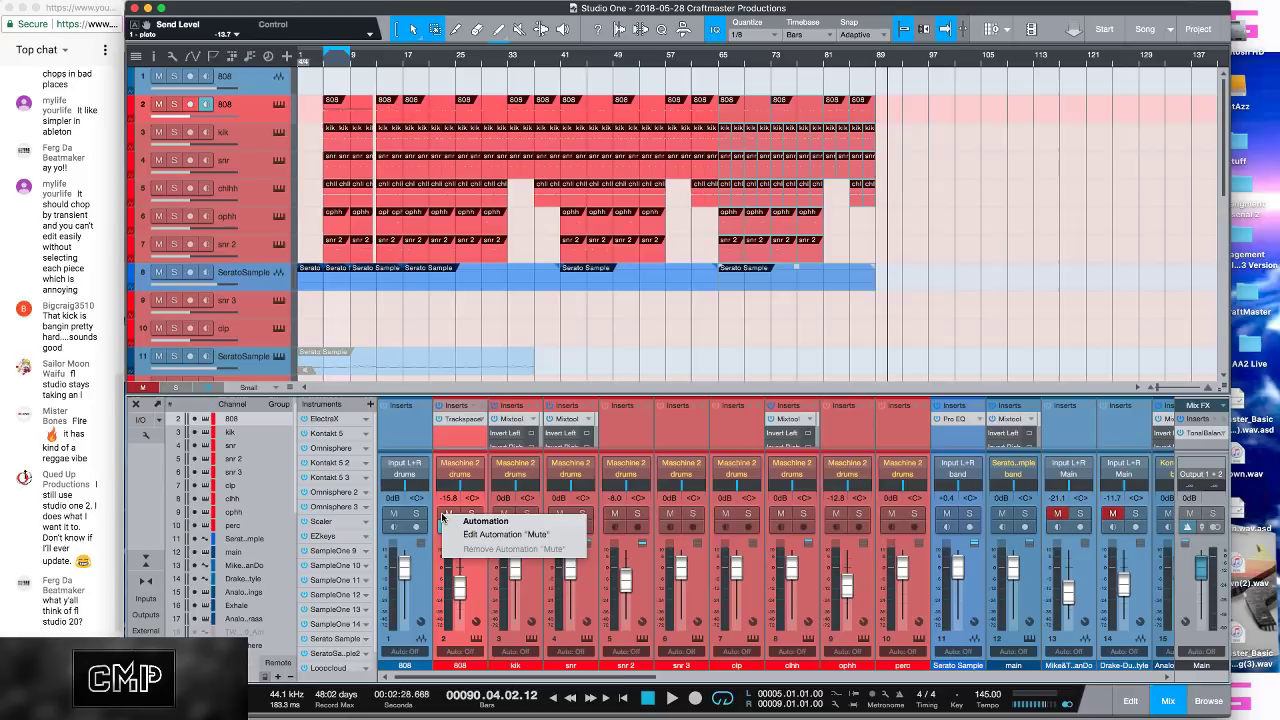
pyautogui.click(489, 537)
pyautogui.moveTo(878, 124)
pyautogui.mouseDown()
pyautogui.moveTo(884, 106)
pyautogui.moveTo(866, 93)
pyautogui.mouseUp()
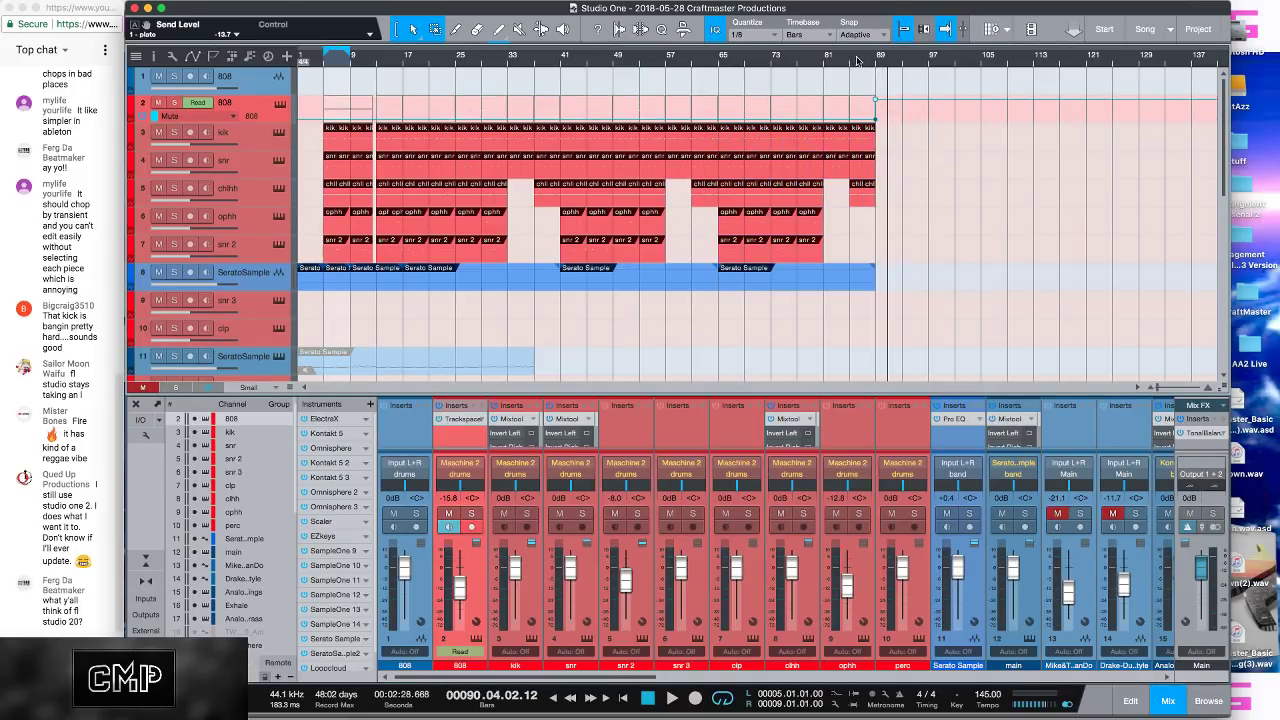
# Step: Automate the 808 mute to be on from 12.3 to bar 13, matching the drum gap, and play through it
pyautogui.scroll(5, 470, 126)
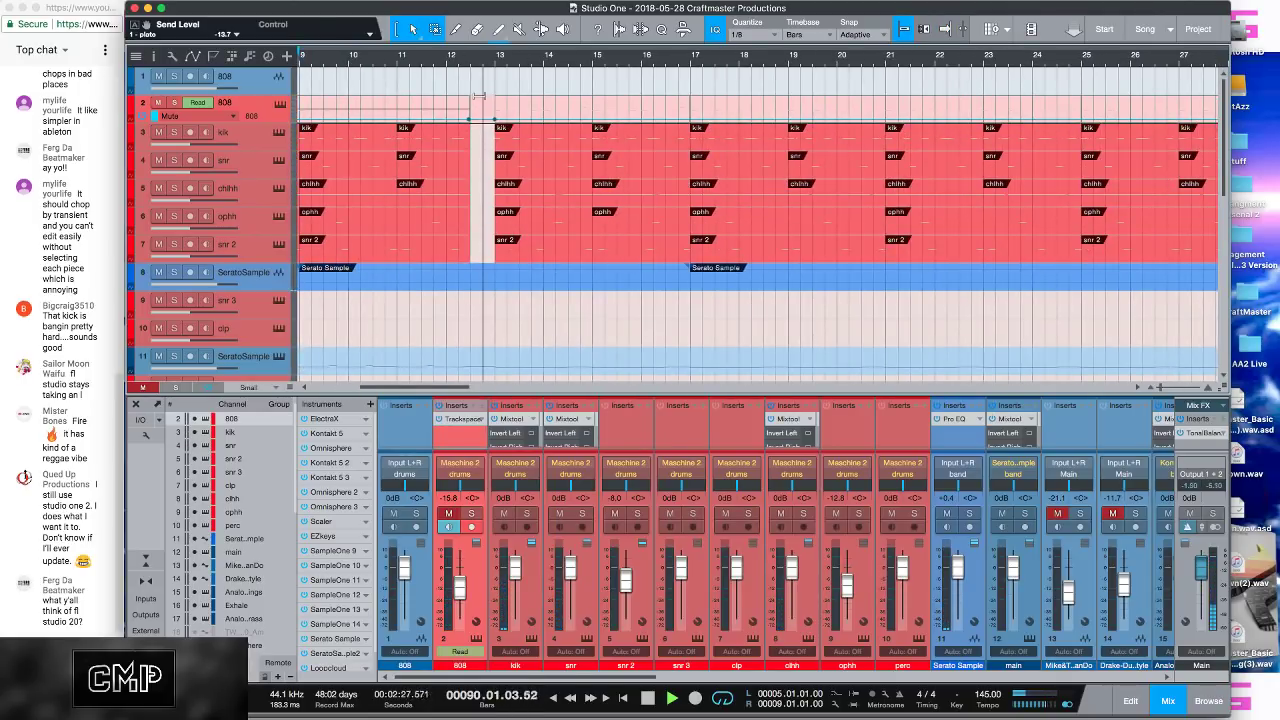
pyautogui.moveTo(481, 112); pyautogui.dragTo(478, 63)
pyautogui.scroll(4, 465, 65)
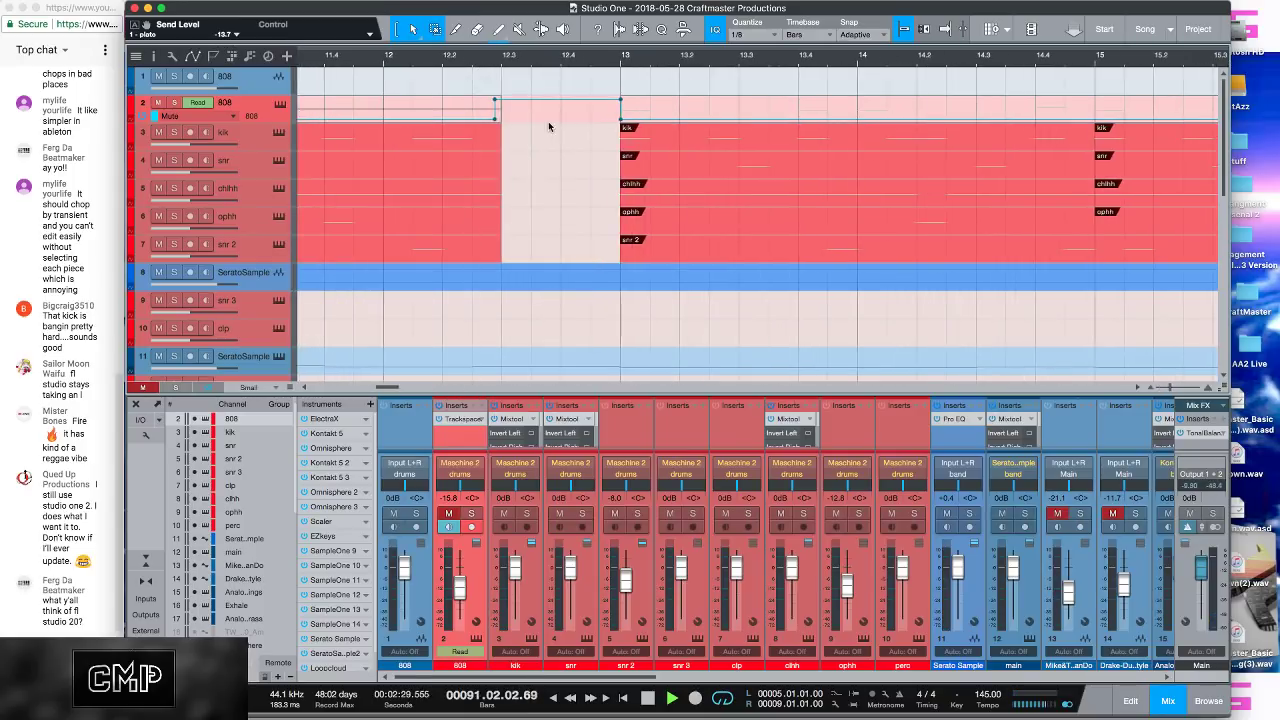
pyautogui.moveTo(494, 120); pyautogui.dragTo(501, 120)
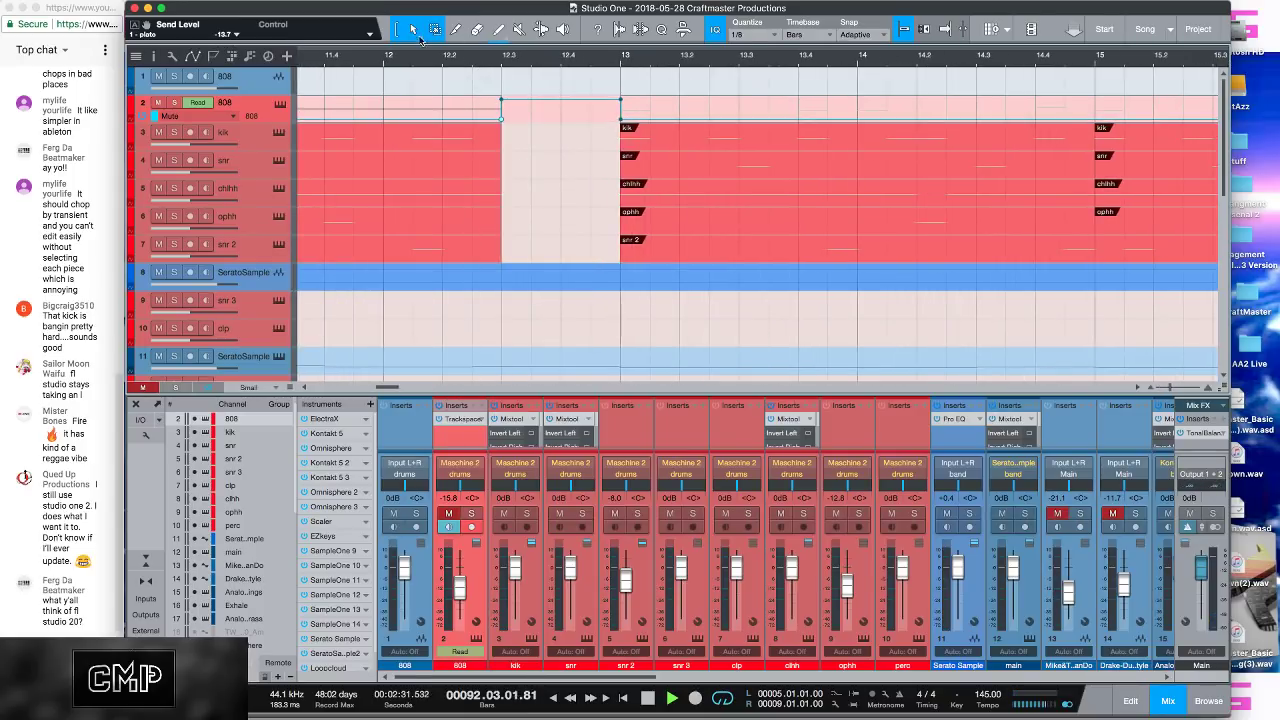
pyautogui.click(404, 60)
pyautogui.scroll(-5, 404, 60)
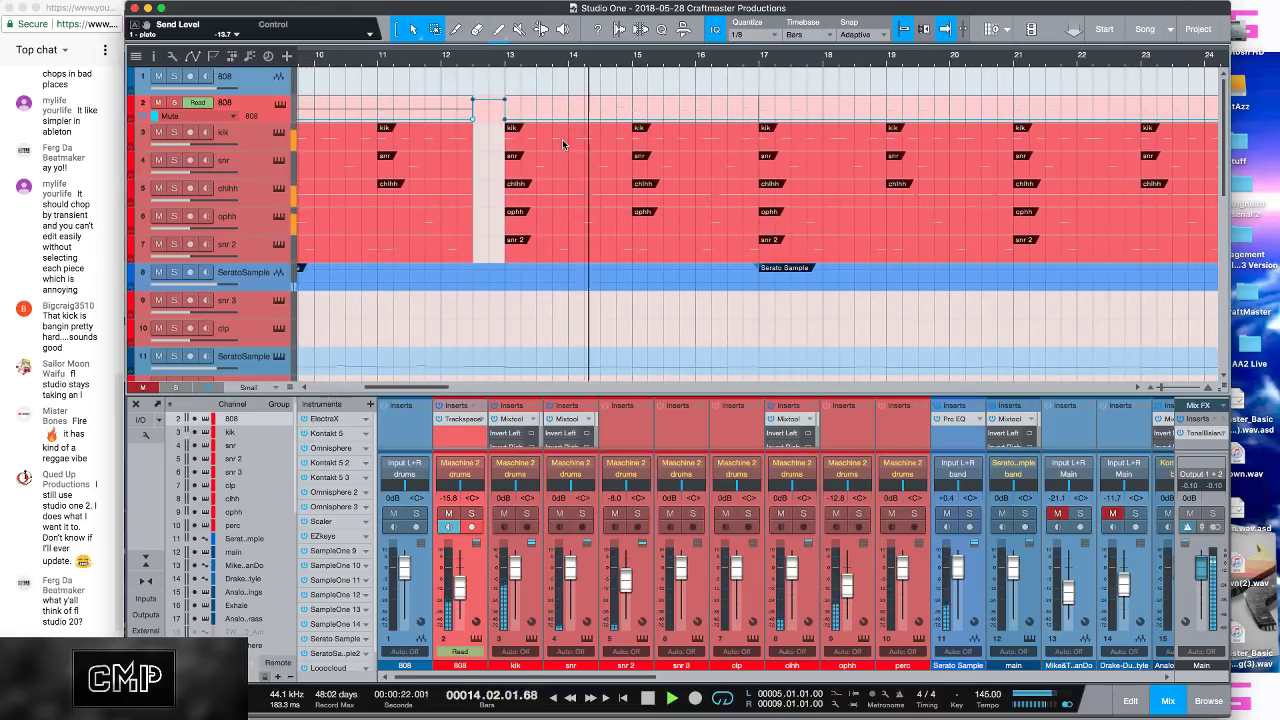
# Step: Trim the start of the snr part at bar 21 to leave a gap of about three beats
pyautogui.scroll(-8, 613, 91)
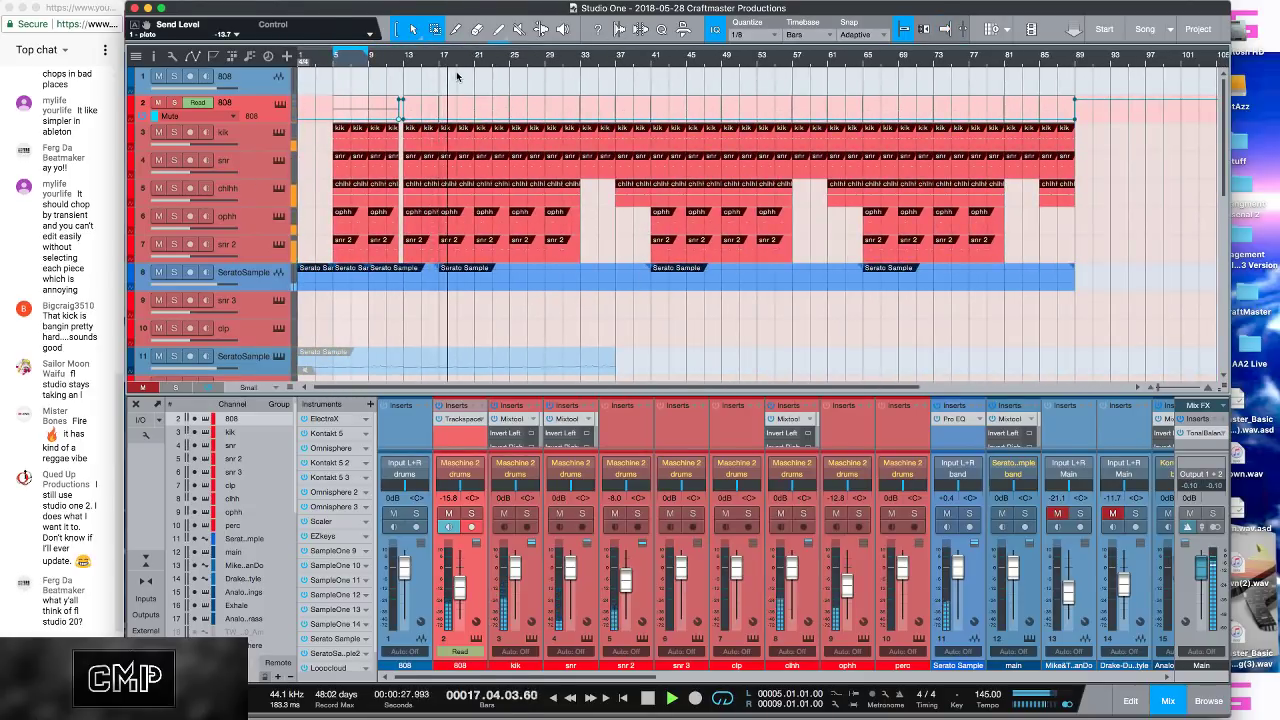
pyautogui.scroll(4, 447, 63)
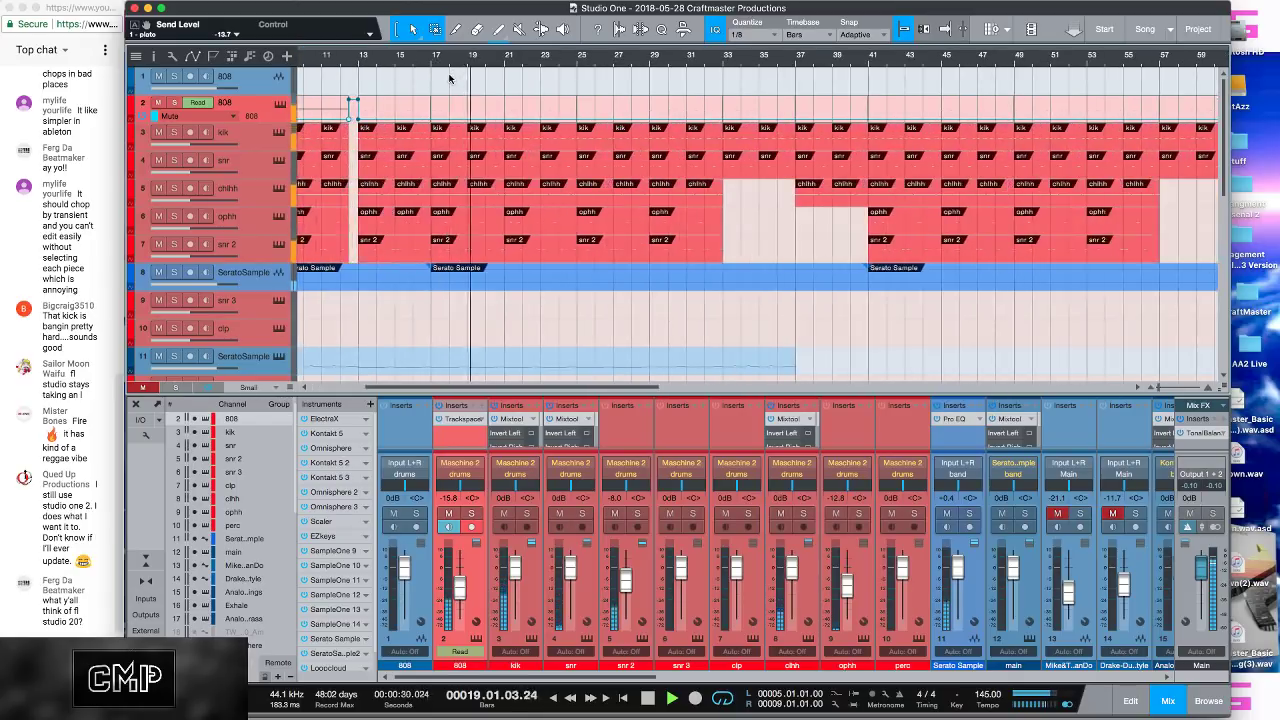
pyautogui.click(510, 167)
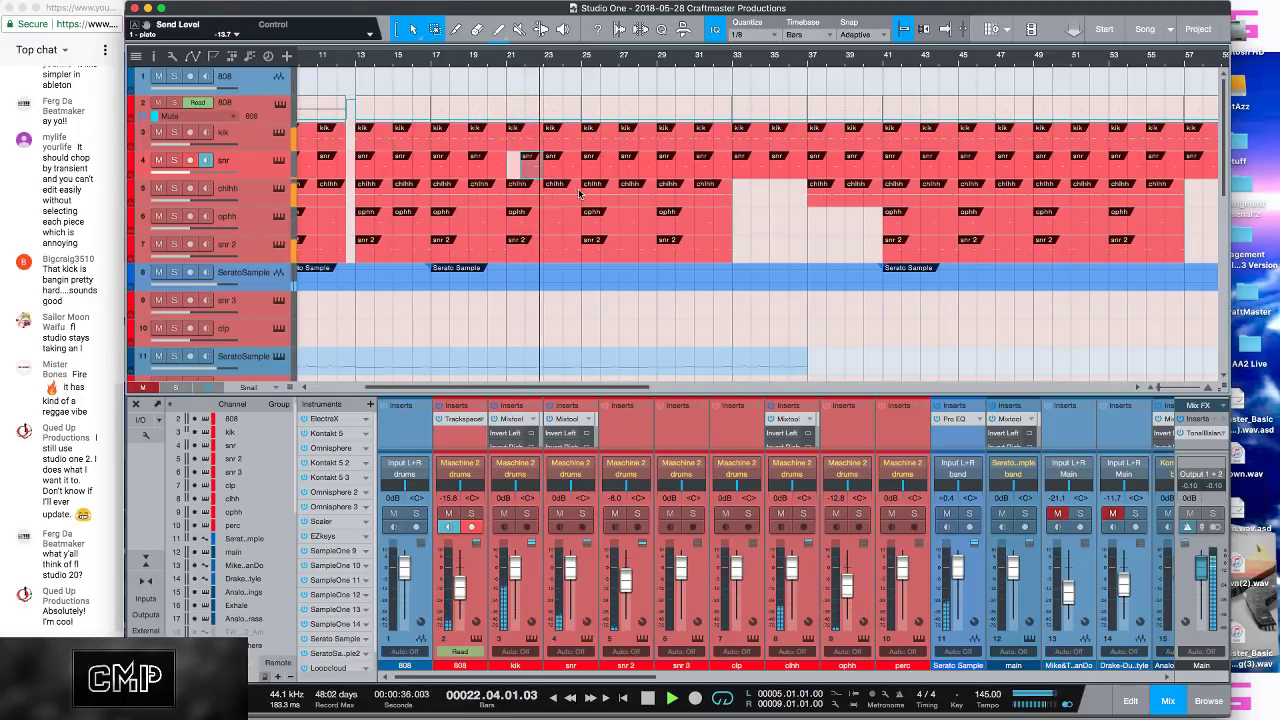
# Step: Trim the ends of the chhh, kik, snr and snr 2 parts to bar 24, leaving a one-bar gap, and audition it
pyautogui.click(560, 190)
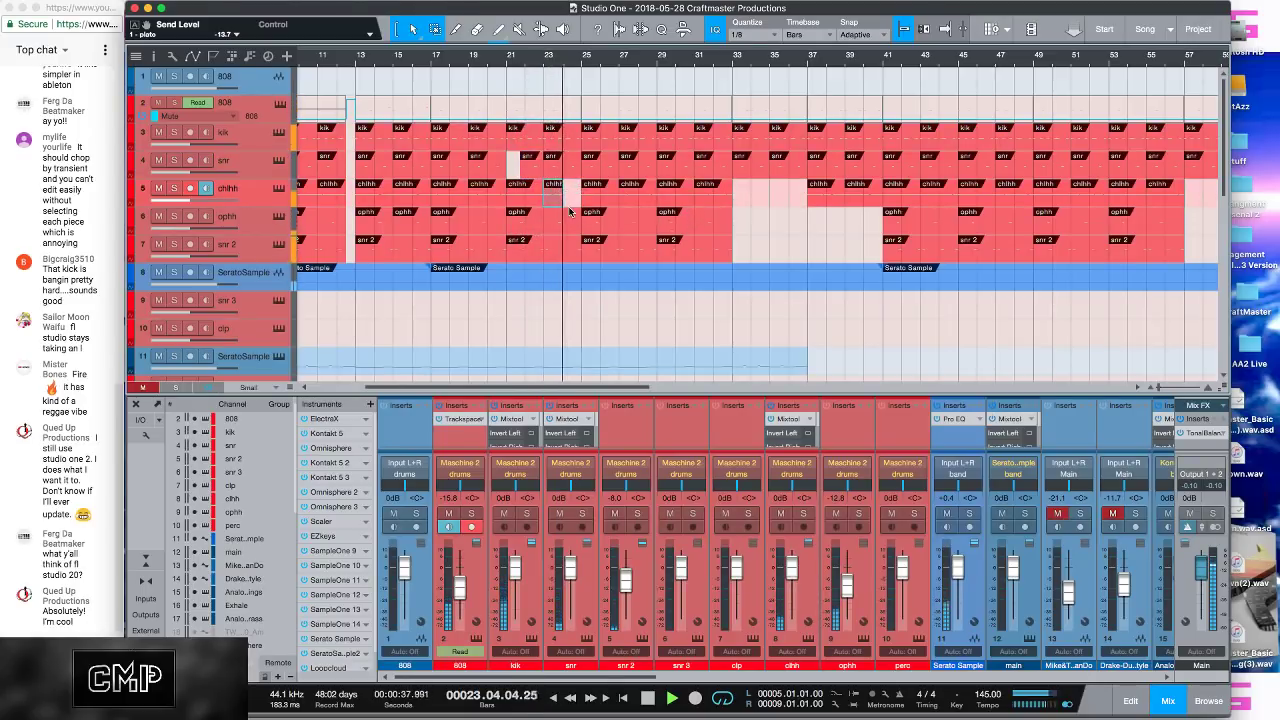
pyautogui.click(553, 132)
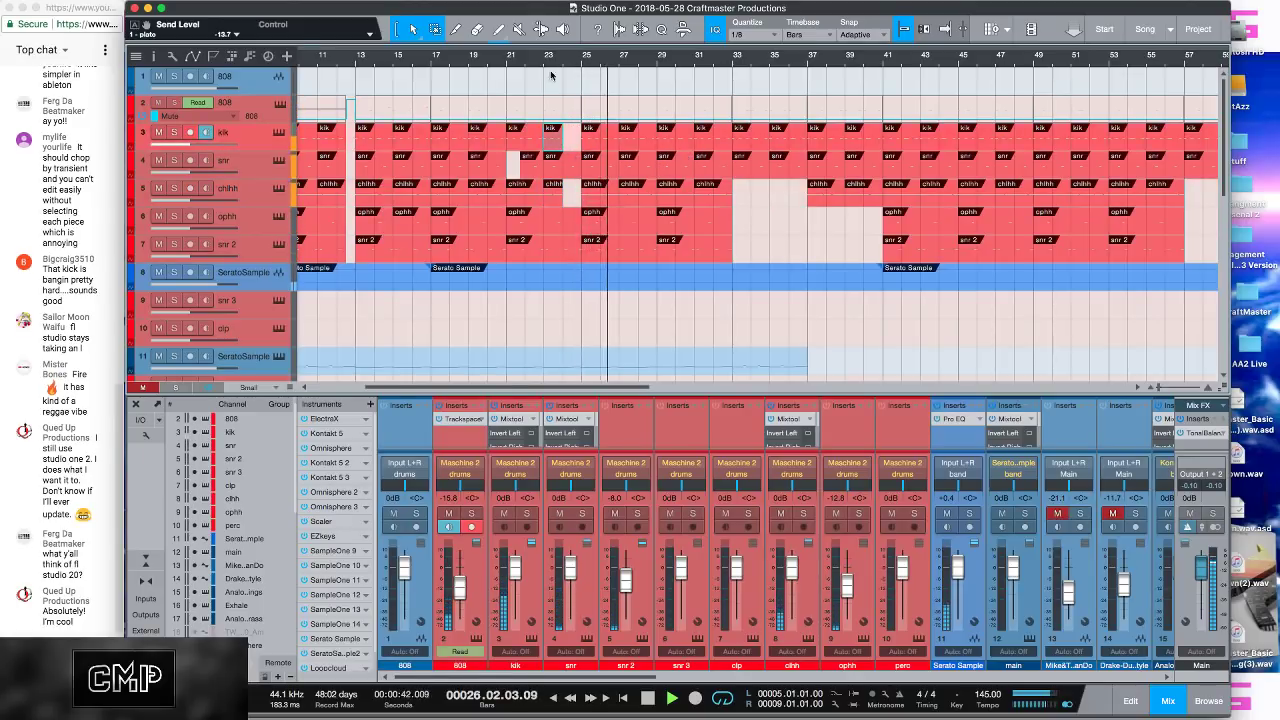
pyautogui.click(563, 166)
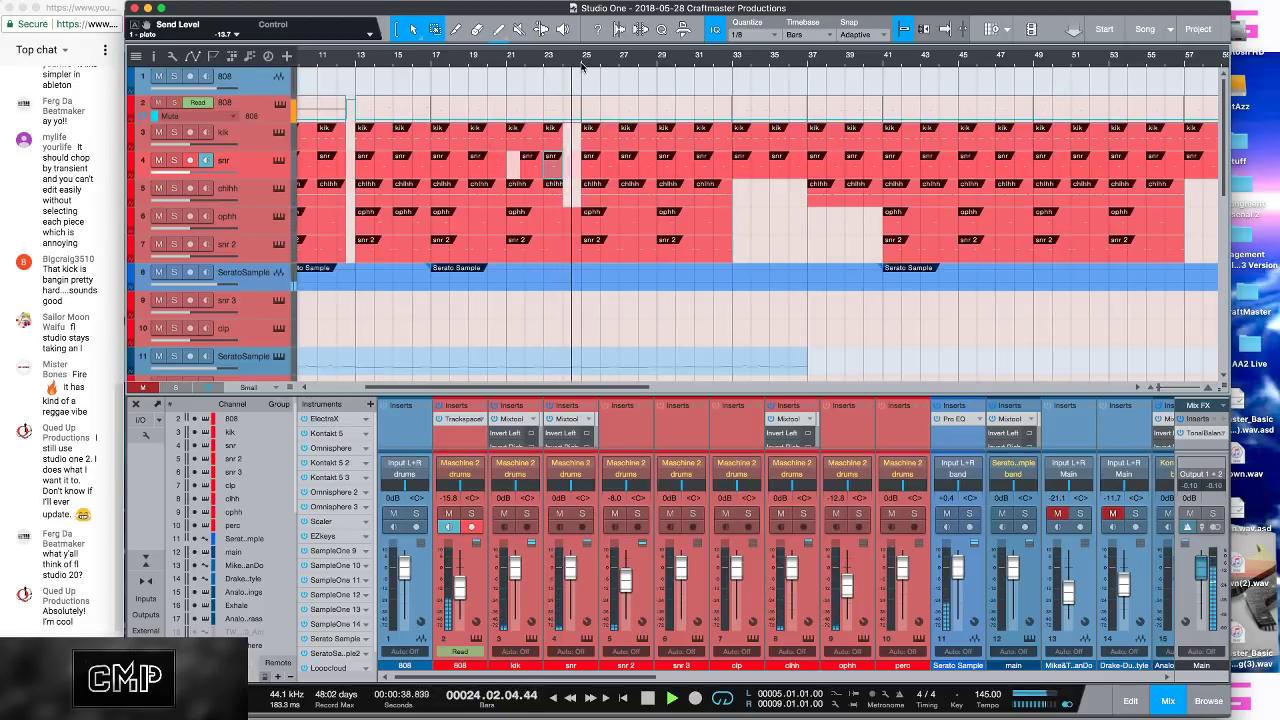
pyautogui.click(573, 244)
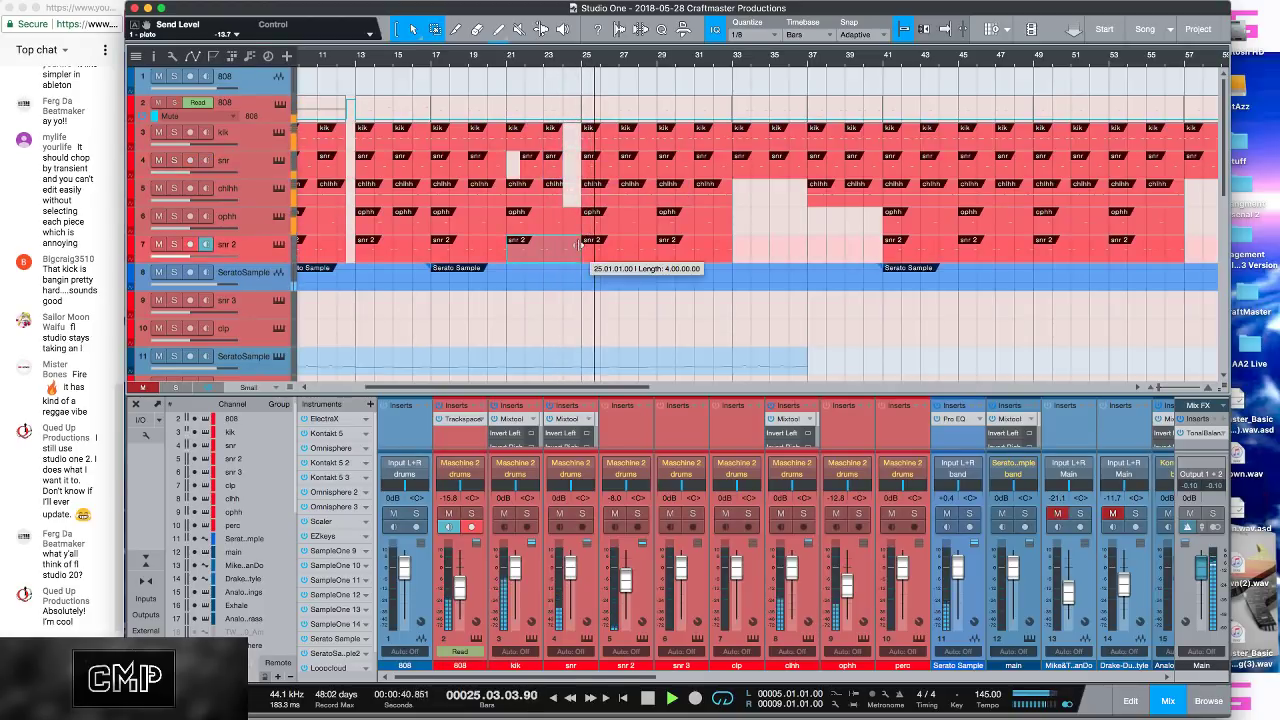
pyautogui.click(521, 57)
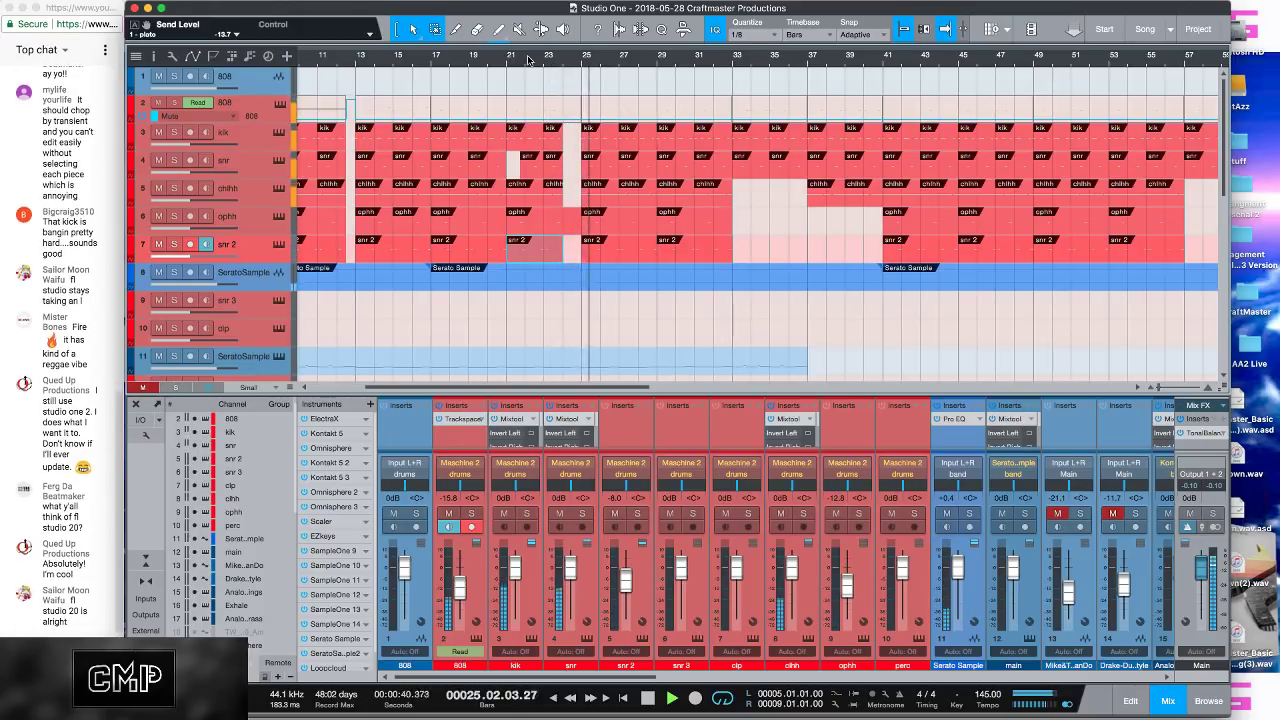
pyautogui.press('space')
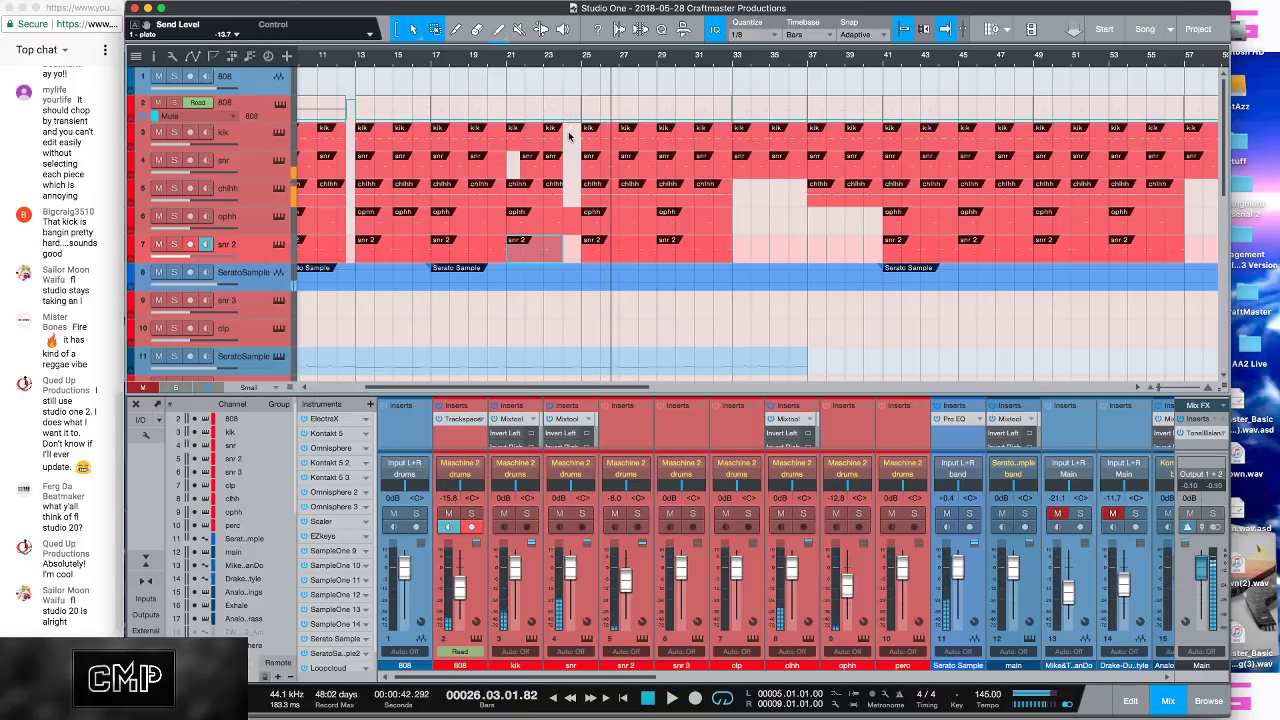
# Step: Automate the 808 mute to be on from bar 24 to bar 25, matching the drum gap, and play through it
pyautogui.click(563, 120)
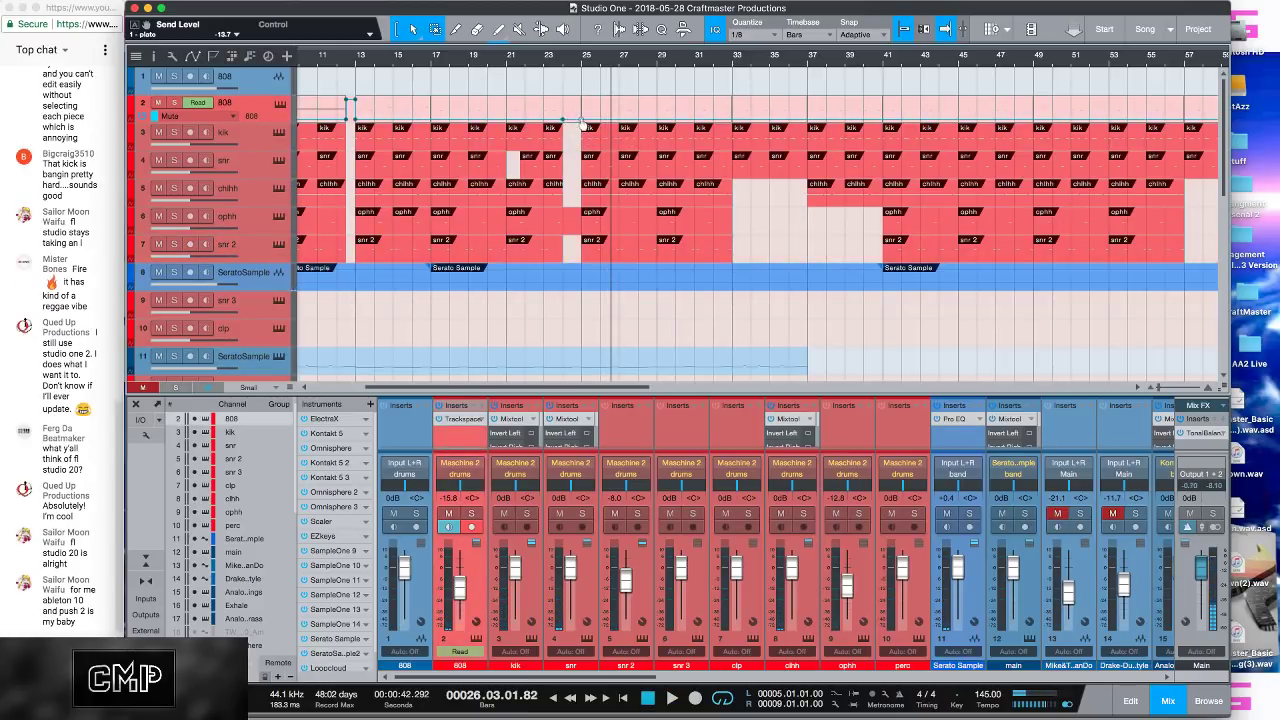
pyautogui.moveTo(564, 120); pyautogui.dragTo(569, 78)
pyautogui.scroll(5, 567, 60)
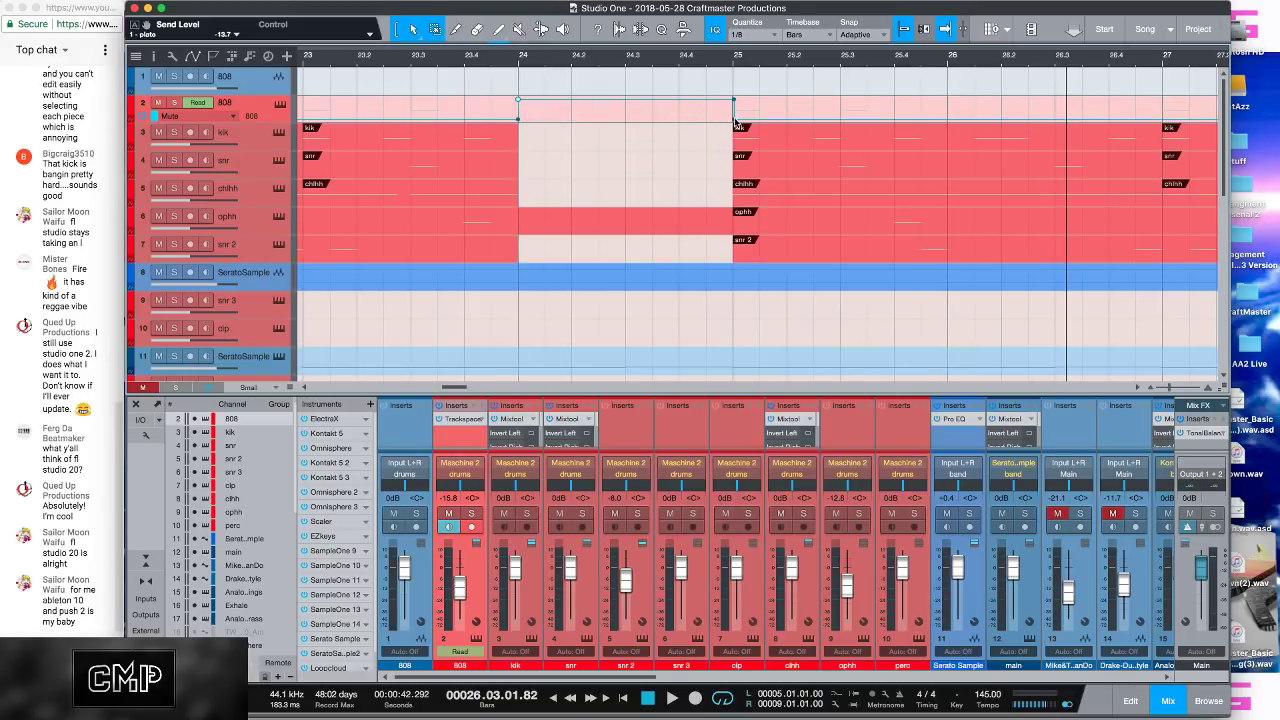
pyautogui.click(329, 60)
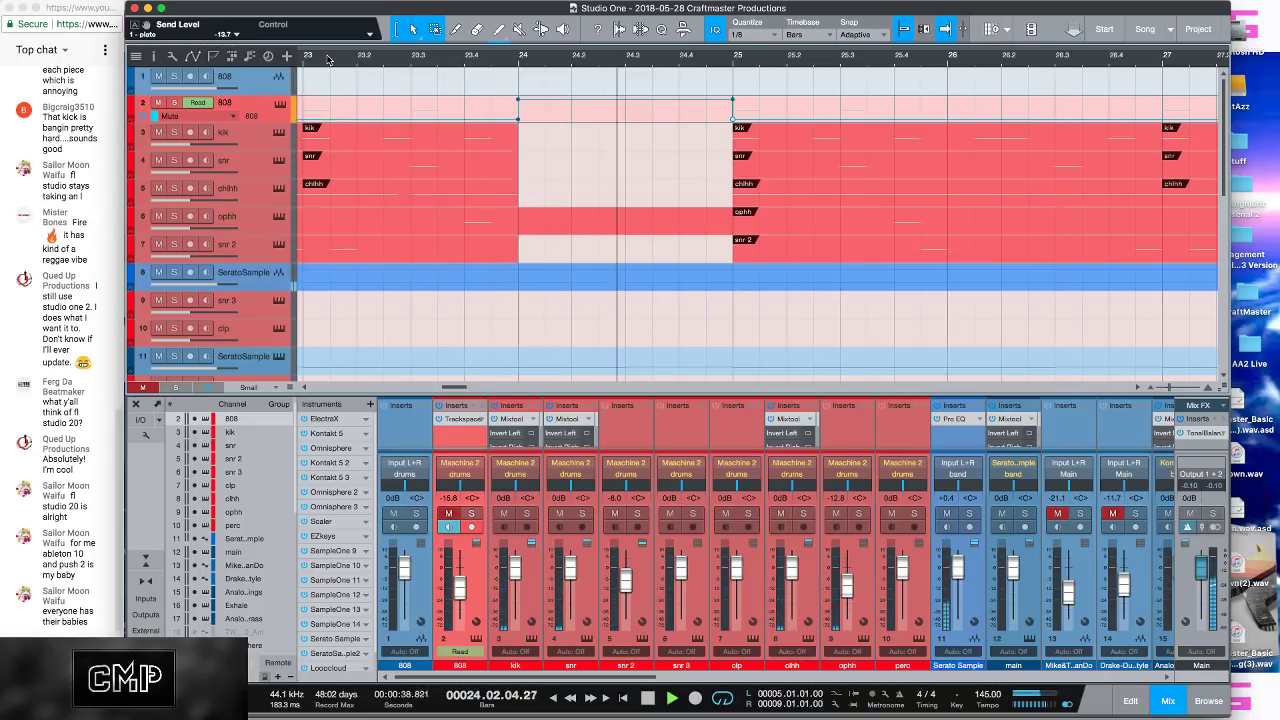
pyautogui.moveTo(569, 60); pyautogui.dragTo(537, 13)
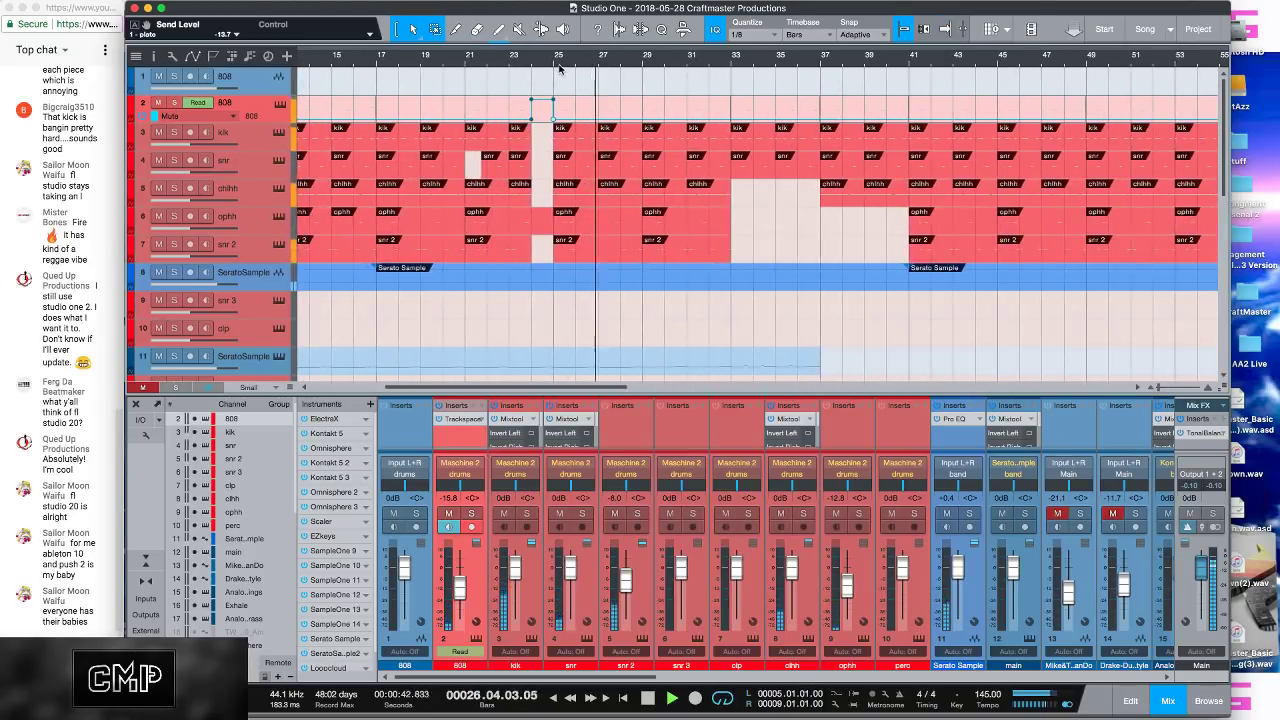
pyautogui.hotkey('shift', 'f')
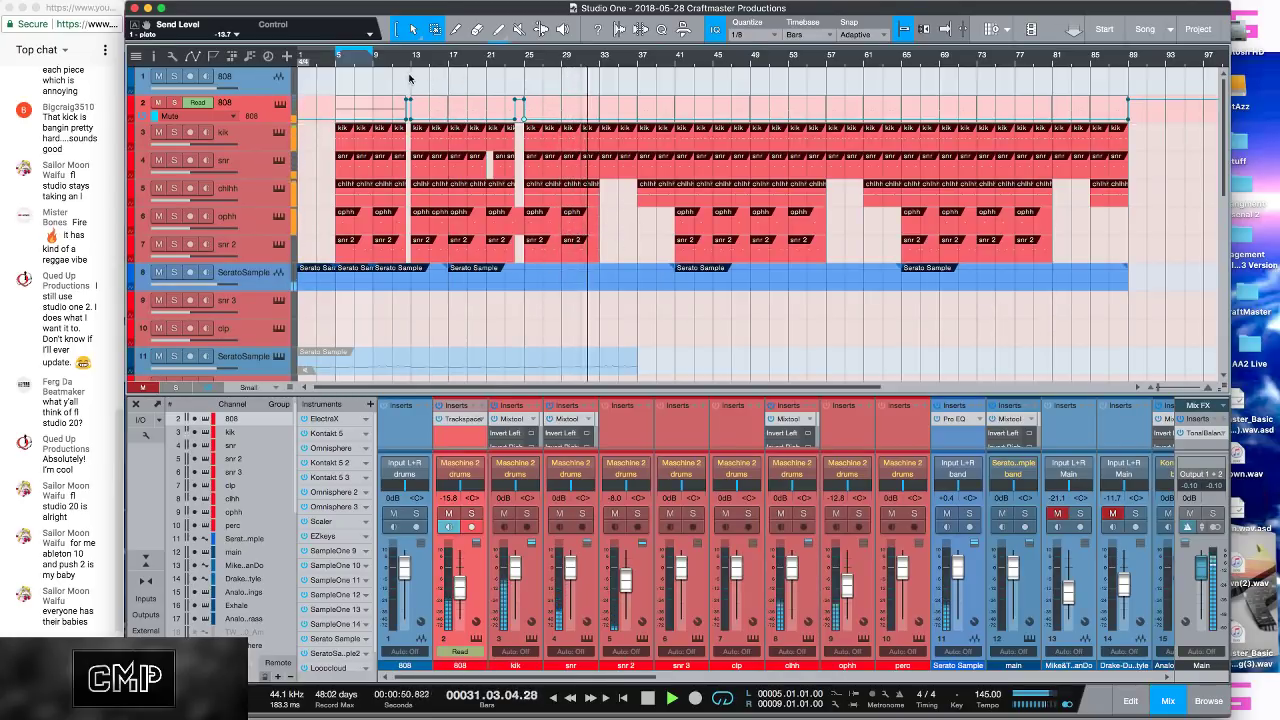
pyautogui.click(441, 63)
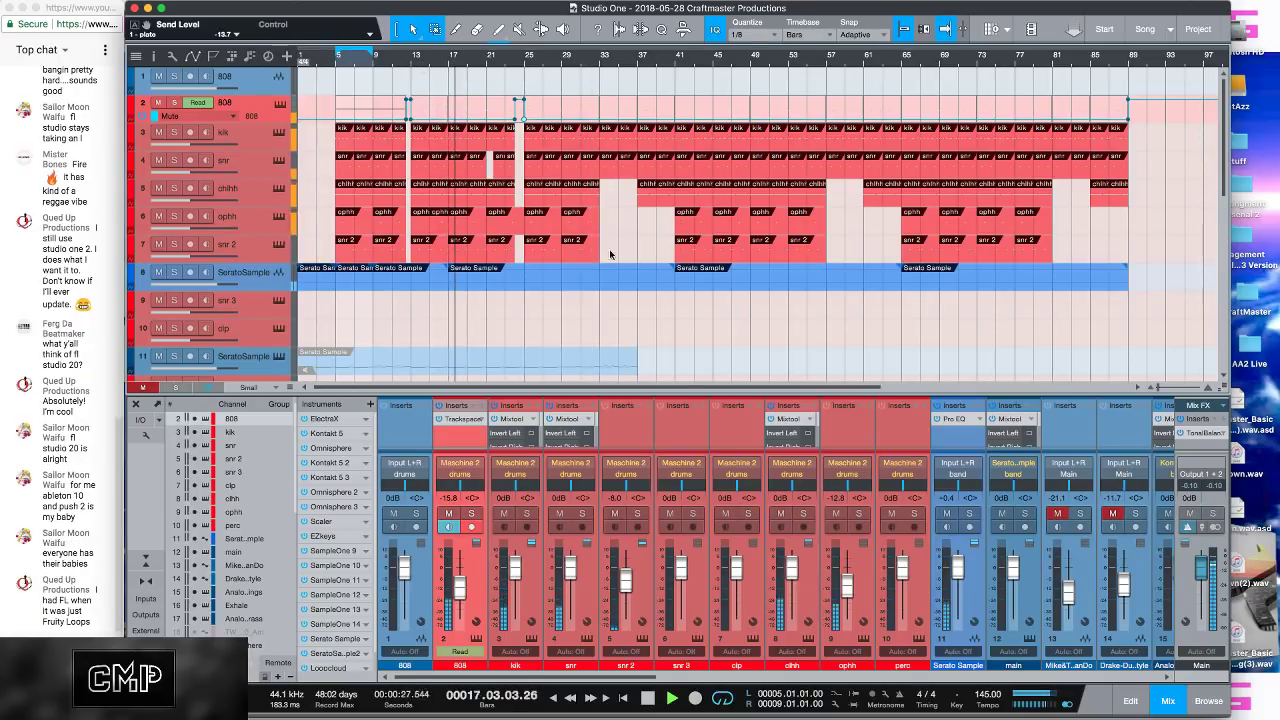
# Step: Replace the drum parts in bars 45 to 49 with a copy of the dropout pattern from bar 21, and play from bar 44
pyautogui.click(729, 250)
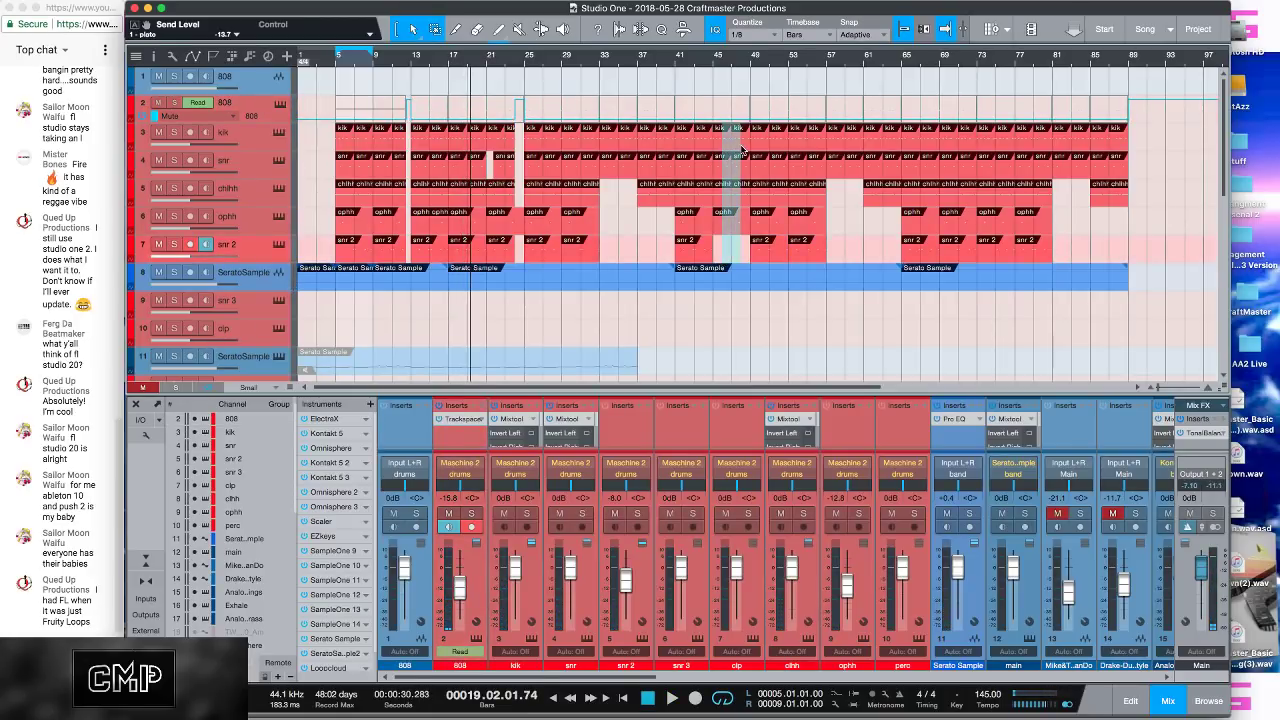
pyautogui.moveTo(741, 150); pyautogui.dragTo(741, 150)
pyautogui.press('Delete')
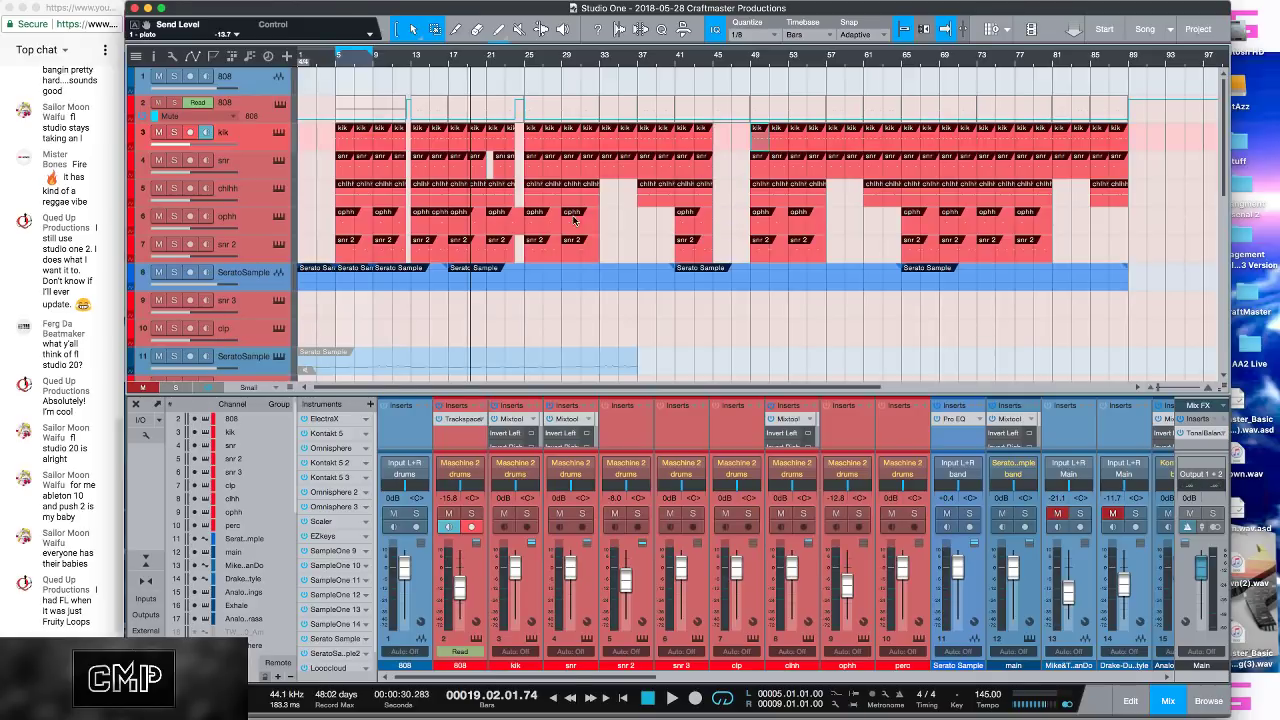
pyautogui.moveTo(519, 258)
pyautogui.mouseDown()
pyautogui.moveTo(508, 160)
pyautogui.moveTo(522, 182)
pyautogui.moveTo(518, 250)
pyautogui.moveTo(506, 204)
pyautogui.moveTo(517, 257)
pyautogui.mouseUp()
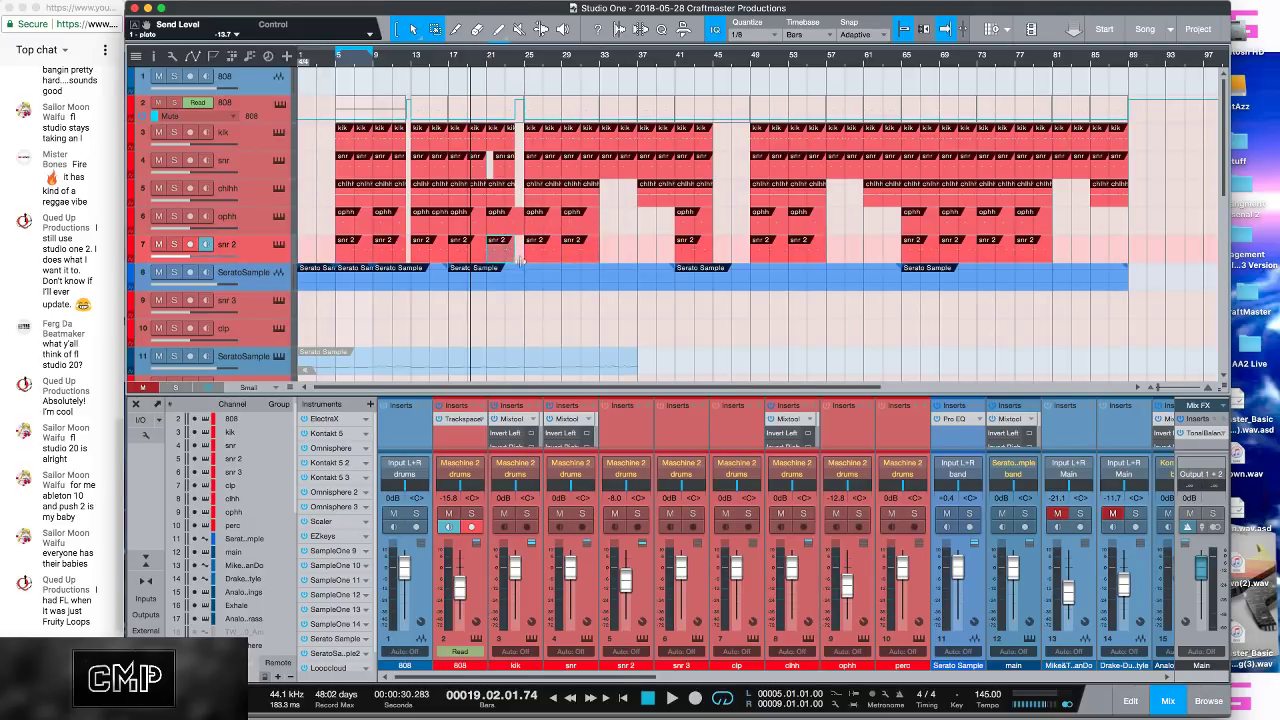
pyautogui.moveTo(507, 202); pyautogui.dragTo(489, 143)
pyautogui.moveTo(497, 229); pyautogui.dragTo(724, 236)
pyautogui.click(705, 72)
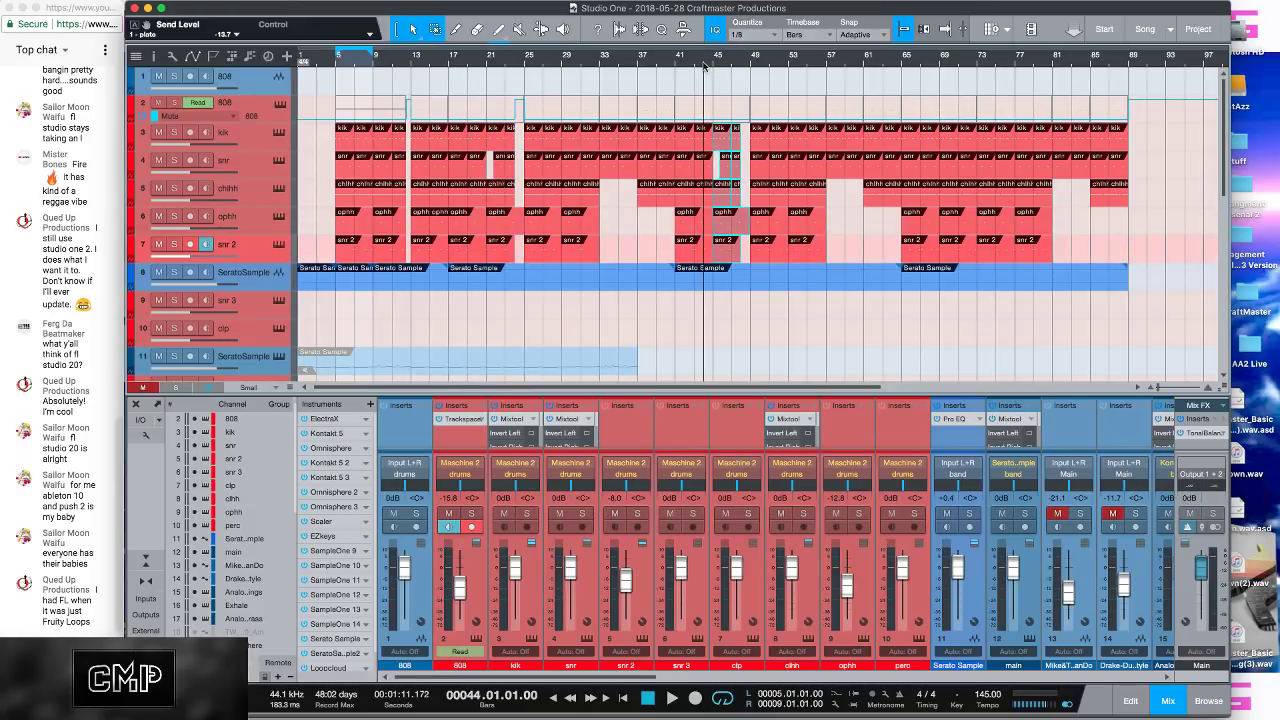
pyautogui.press('space')
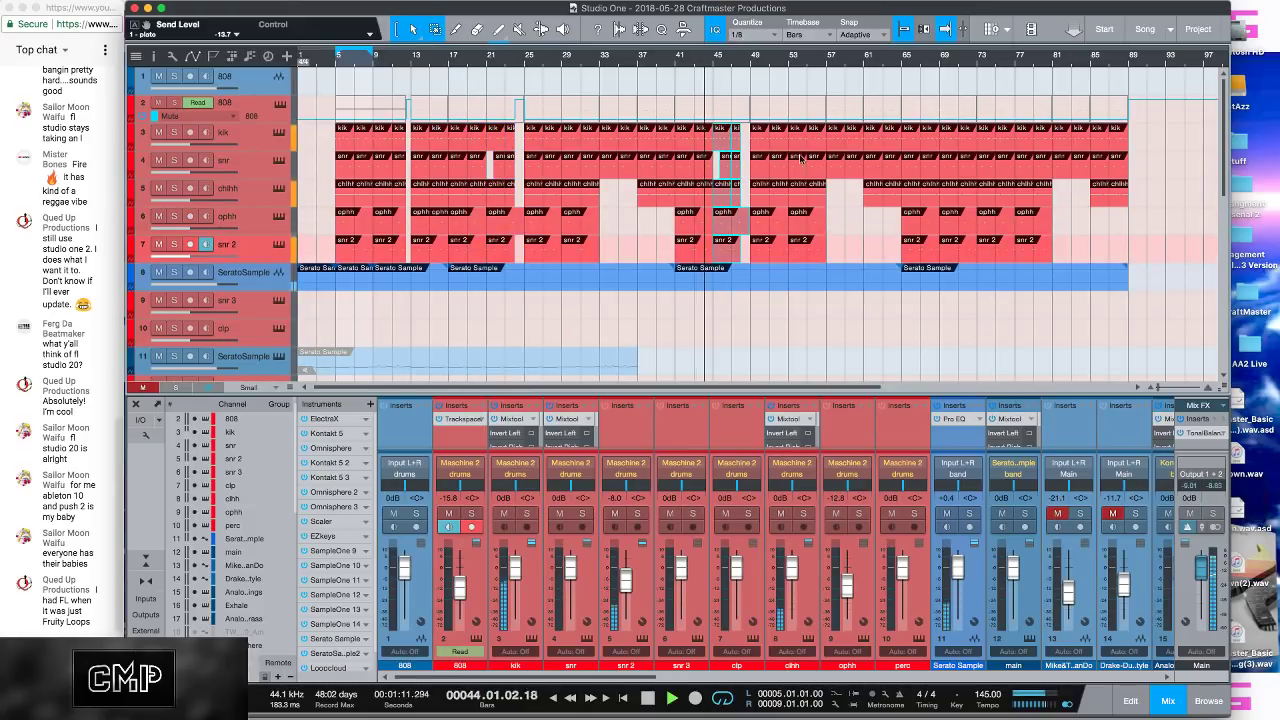
# Step: Delete the kik, snr, chhh, ophh and snr 2 parts between bars 69 and 73, plus the kik part at bar 67
pyautogui.press('Delete')
pyautogui.click(957, 213)
pyautogui.press('Delete')
pyautogui.click(961, 186)
pyautogui.press('Delete')
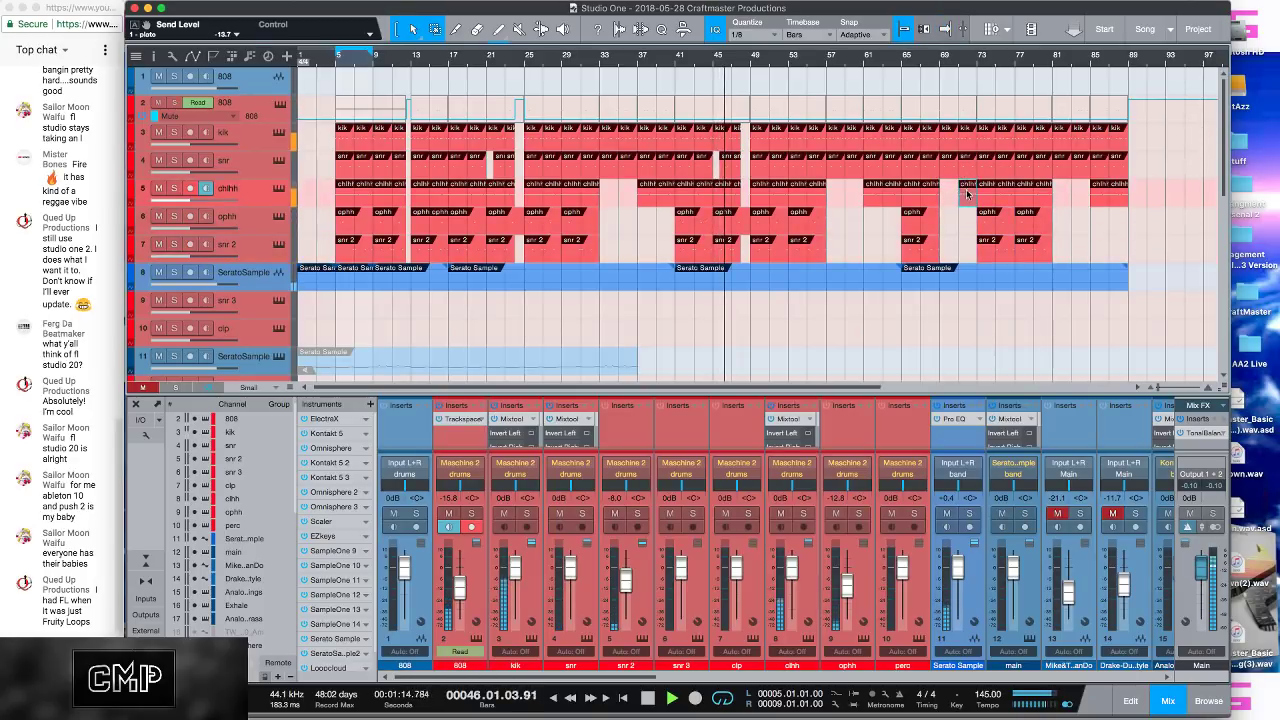
pyautogui.press('Delete')
pyautogui.click(961, 158)
pyautogui.press('Delete')
pyautogui.click(955, 131)
pyautogui.press('Delete')
pyautogui.click(945, 131)
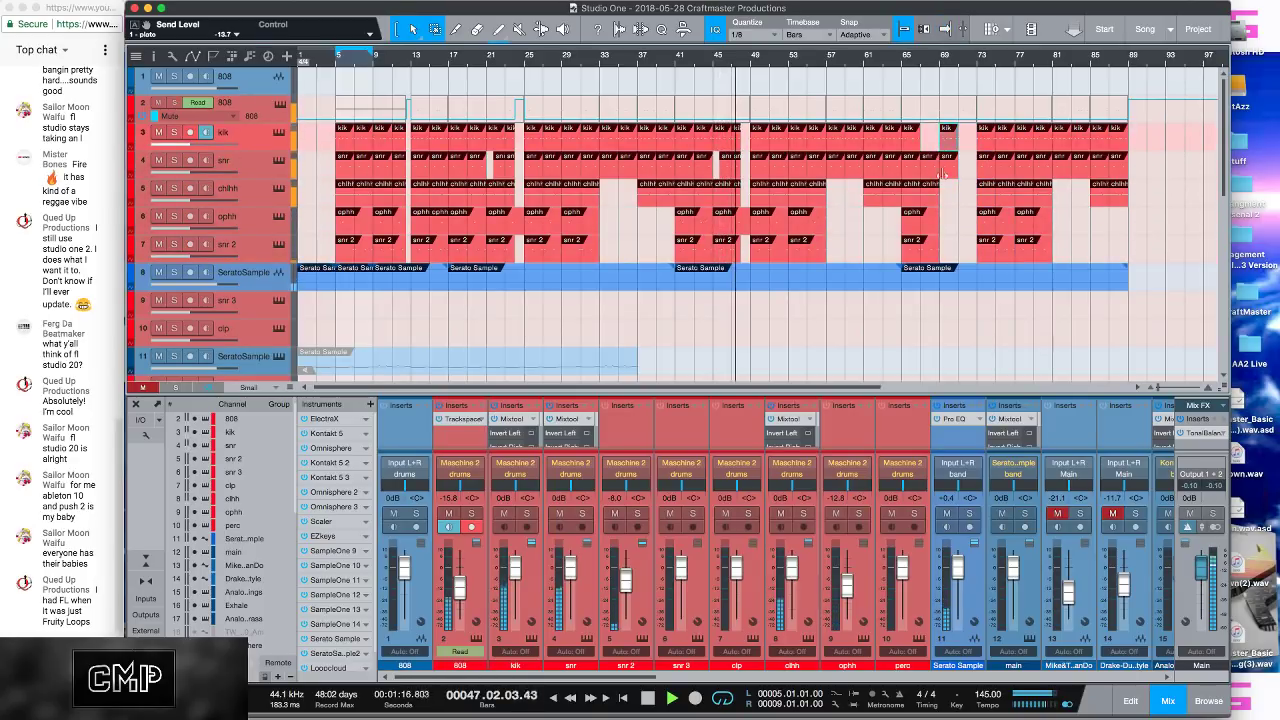
pyautogui.press('Delete')
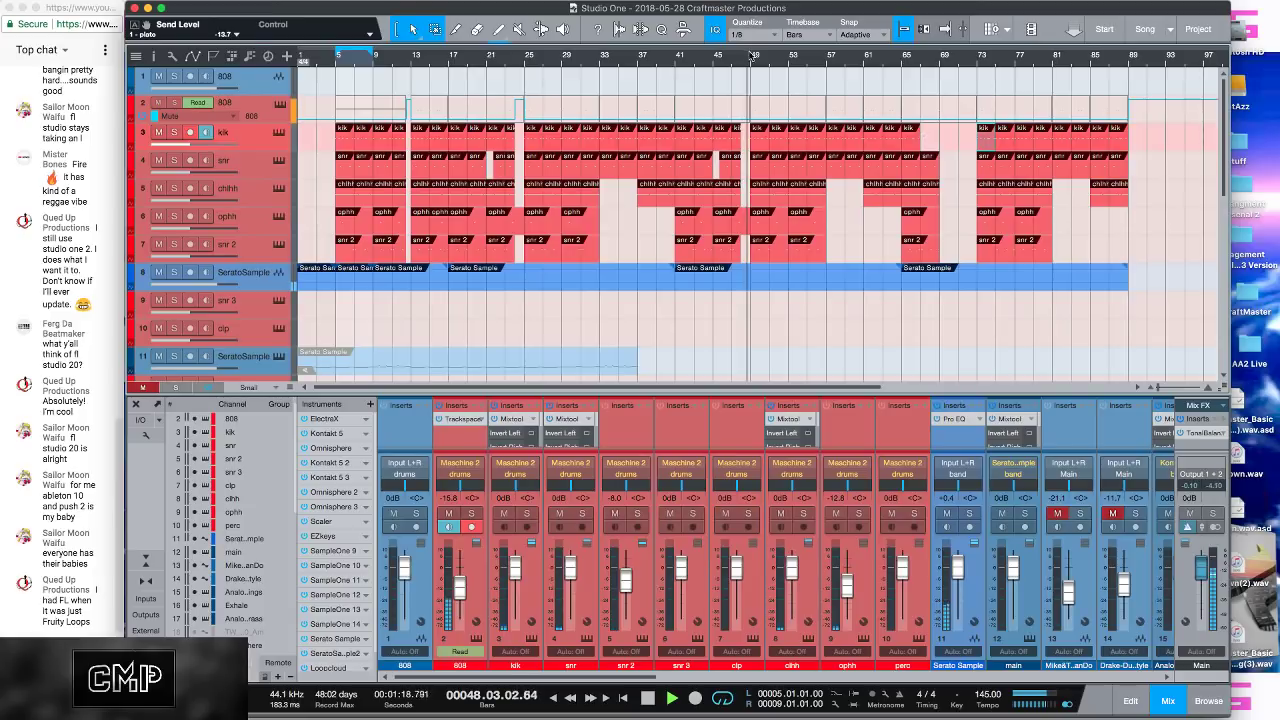
# Step: Automate the 808 mute to be on exactly from bar 48 to bar 49 and play through the dropout
pyautogui.press('e')
pyautogui.press('e')
pyautogui.press('e')
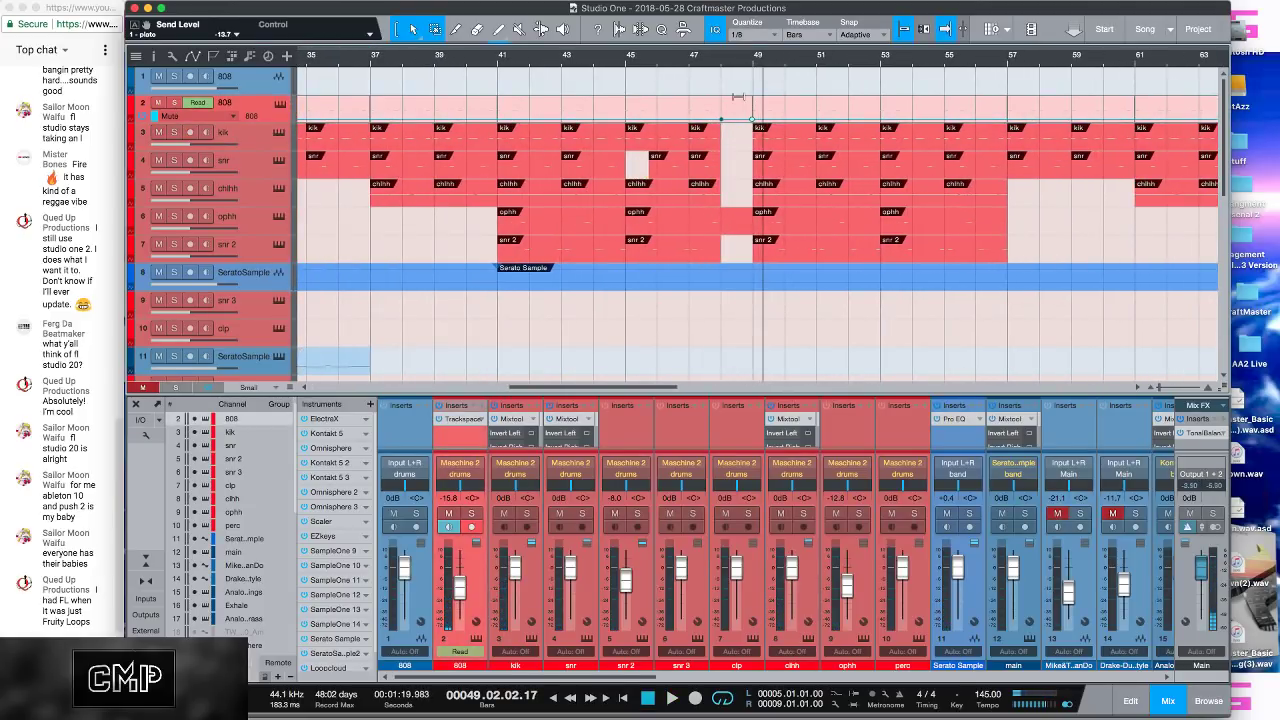
pyautogui.moveTo(738, 97); pyautogui.dragTo(756, 97)
pyautogui.scroll(5, 738, 62)
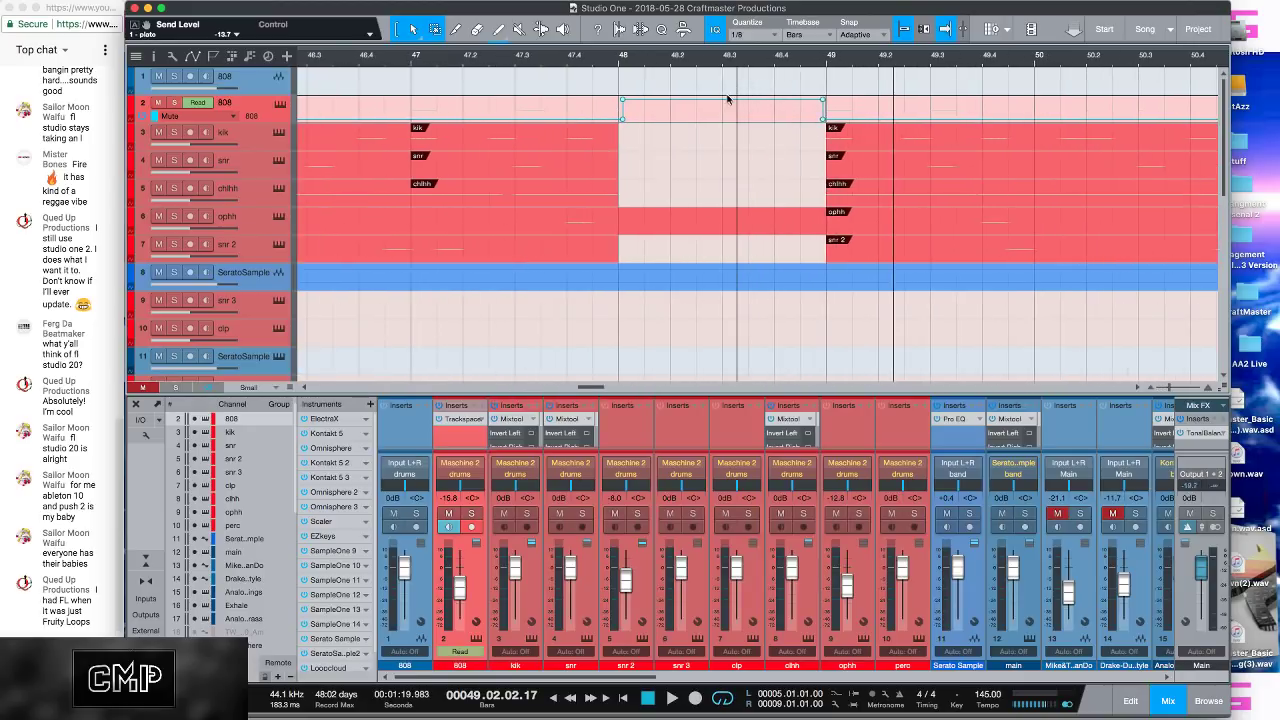
pyautogui.moveTo(624, 106); pyautogui.dragTo(620, 104)
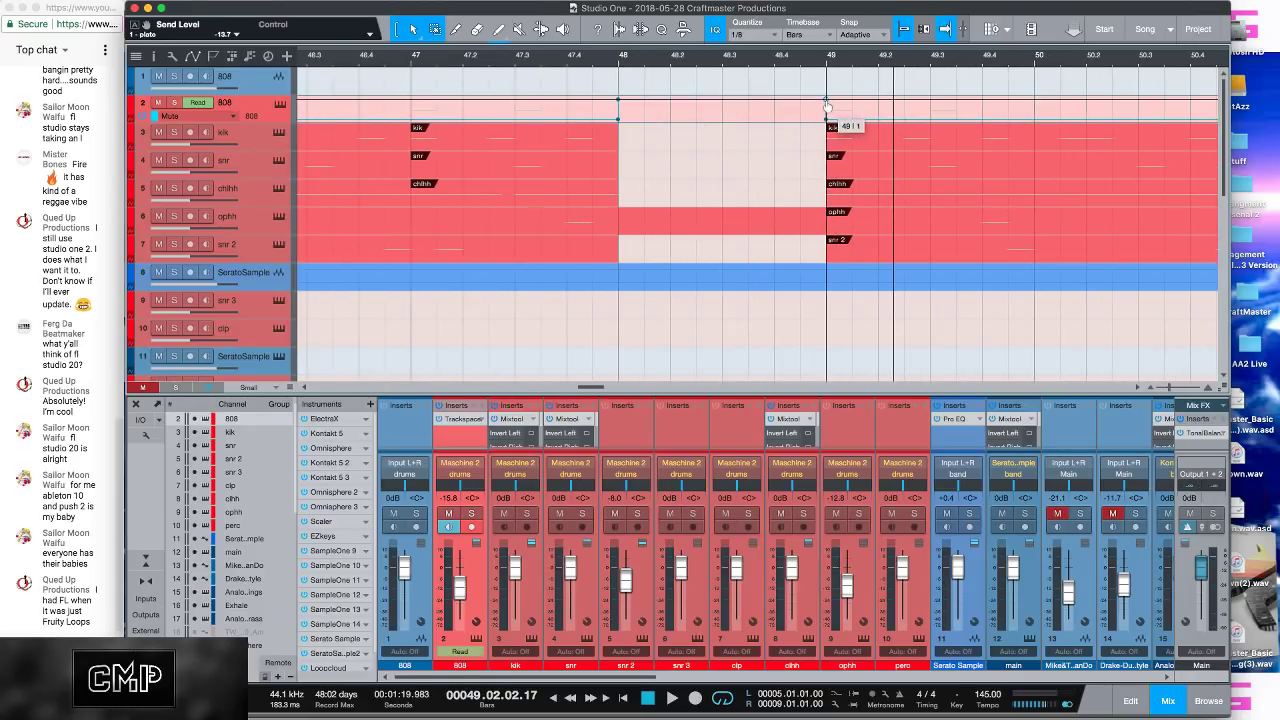
pyautogui.press('w')
pyautogui.press('w')
pyautogui.press('w')
pyautogui.press('w')
pyautogui.press('w')
pyautogui.press('w')
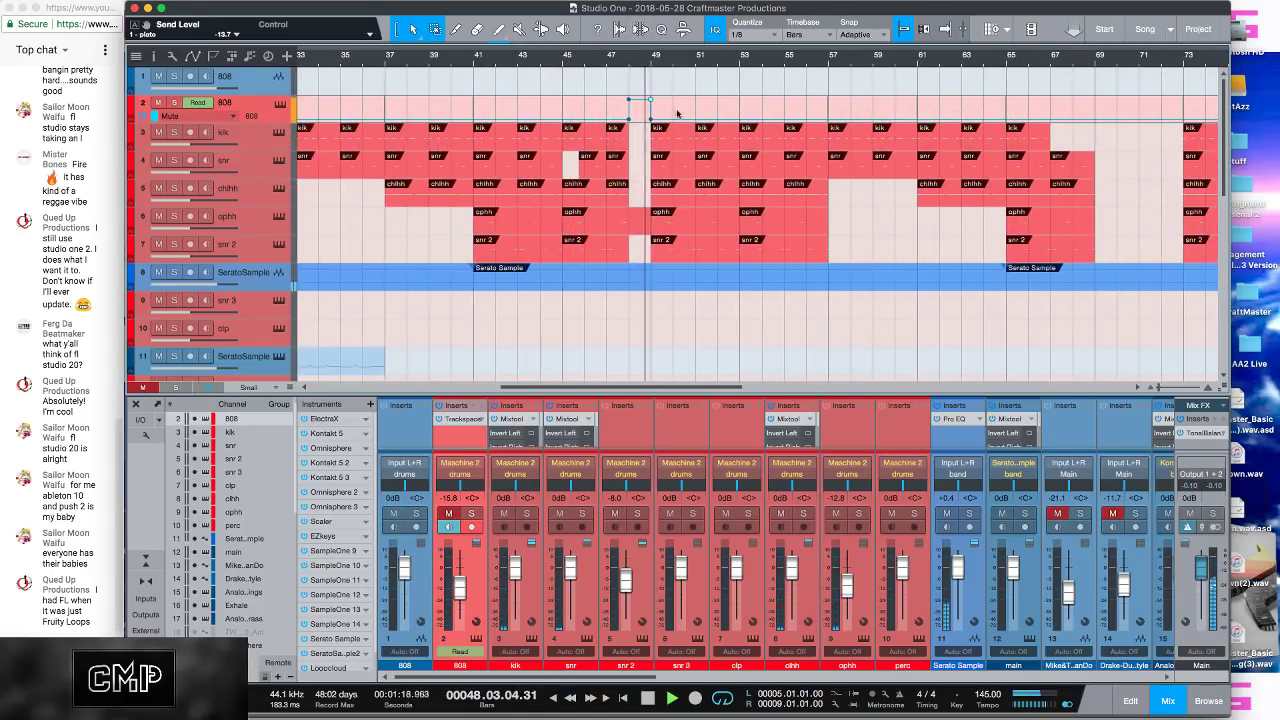
pyautogui.press('w')
pyautogui.press('w')
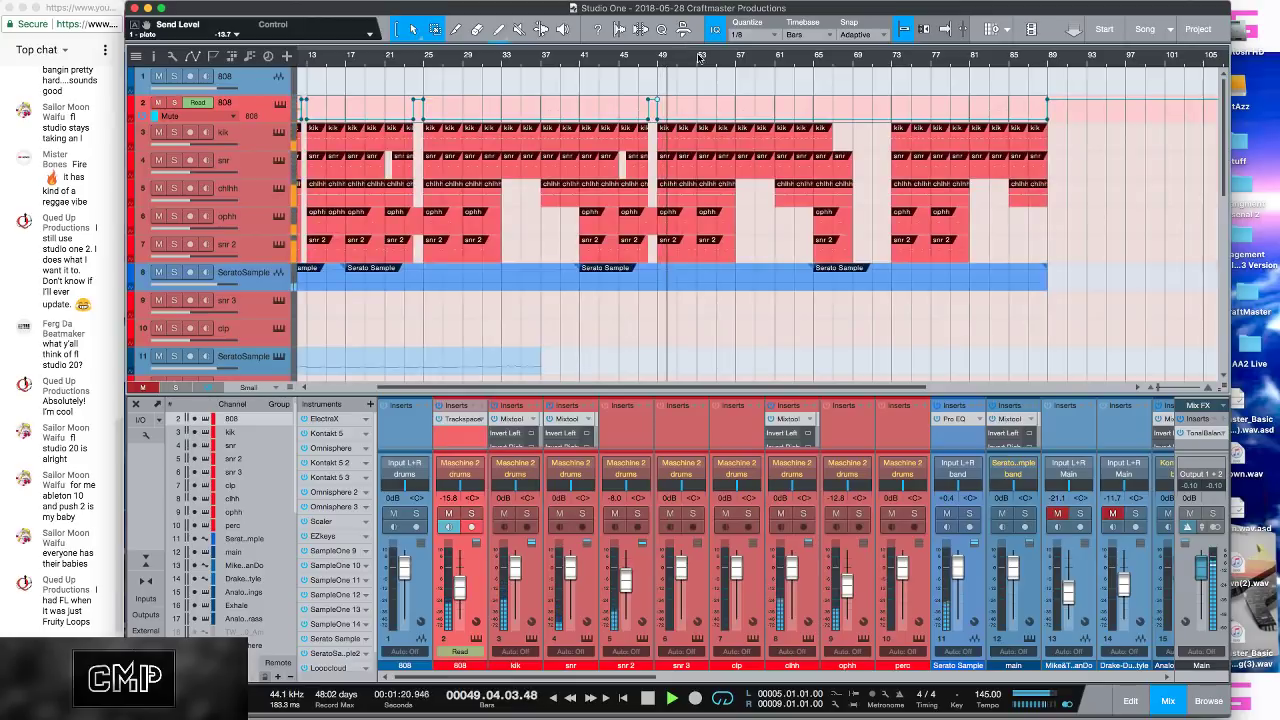
# Step: Stop playback and copy the dropout drum parts from bars 45 to 48 onto the empty space at bar 69
pyautogui.press('space')
pyautogui.moveTo(635, 261); pyautogui.dragTo(647, 148)
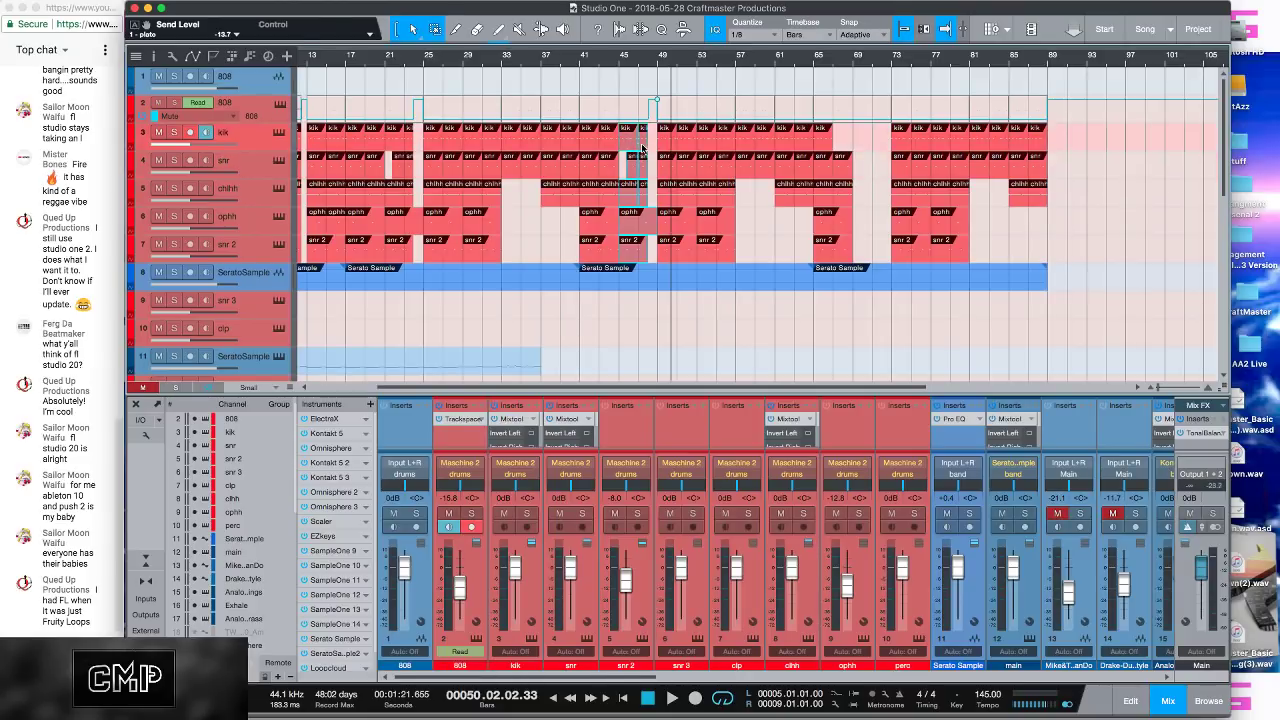
pyautogui.moveTo(652, 148)
pyautogui.mouseDown()
pyautogui.moveTo(877, 163)
pyautogui.moveTo(866, 145)
pyautogui.mouseUp()
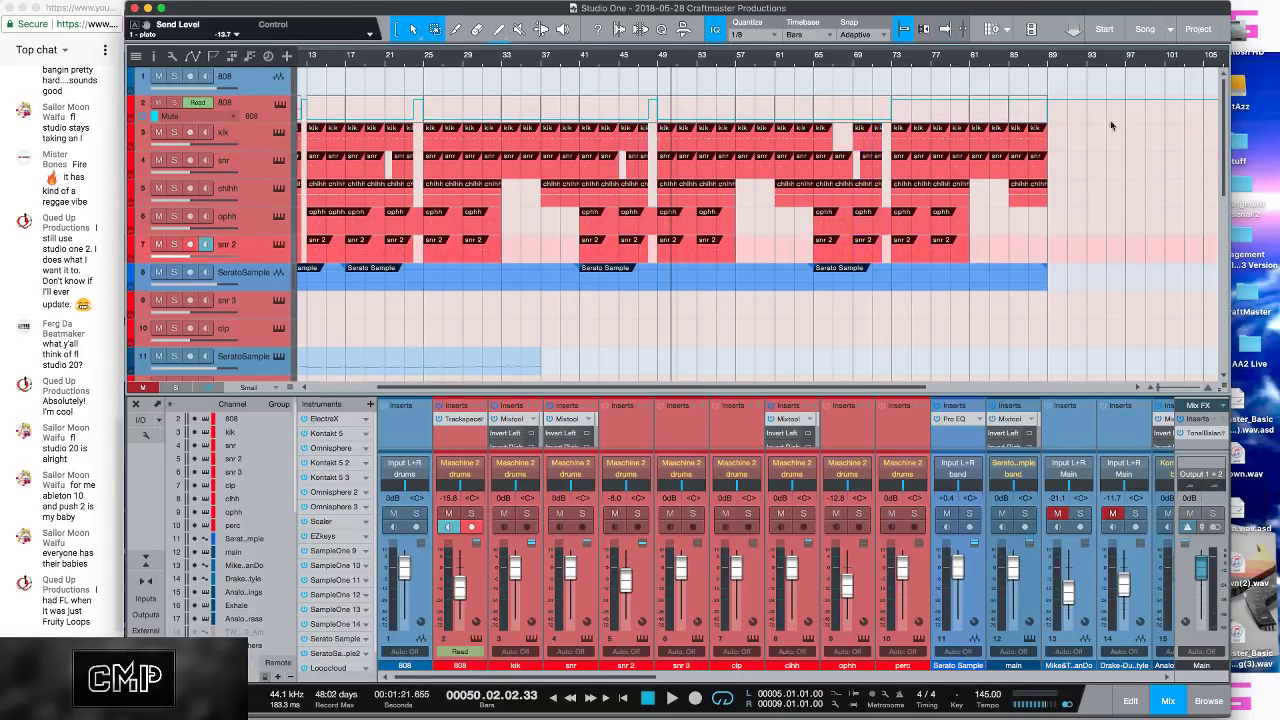
# Step: Automate the 808 mute to be on from bar 72 to bar 73 and audition the arrangement from bar 71
pyautogui.scroll(4, 906, 90)
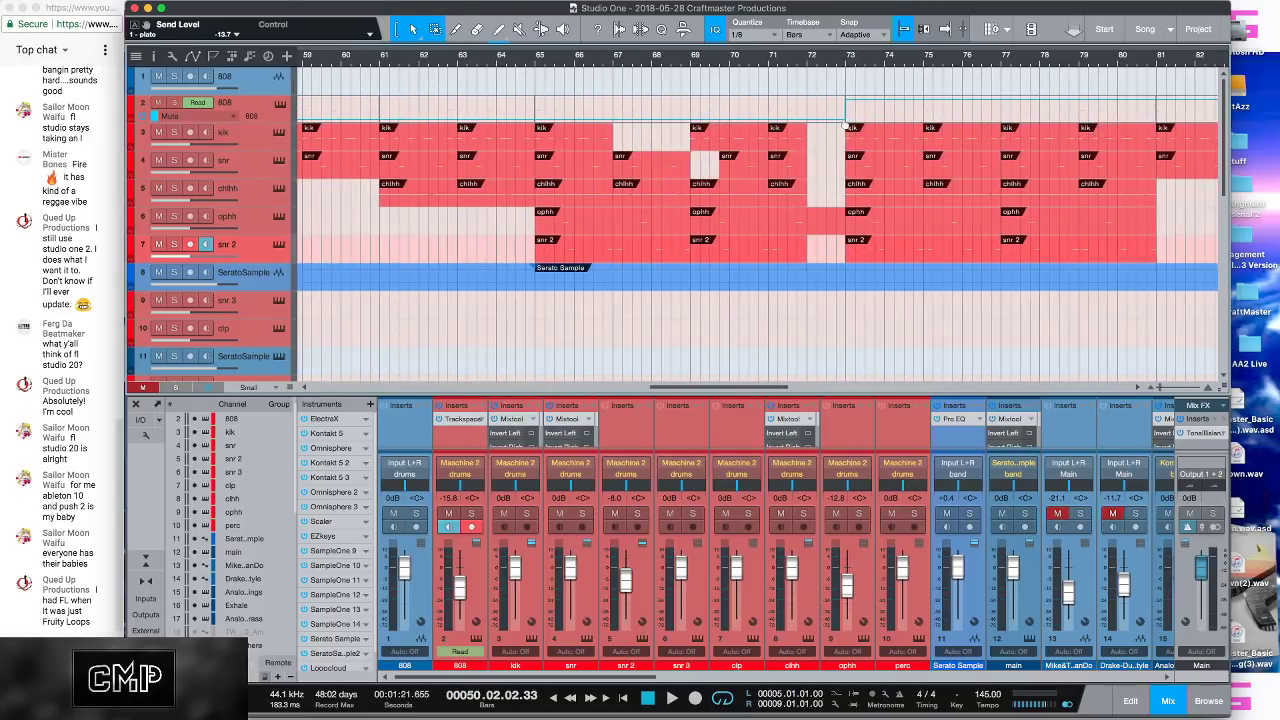
pyautogui.moveTo(846, 124)
pyautogui.mouseDown()
pyautogui.moveTo(807, 96)
pyautogui.moveTo(846, 121)
pyautogui.mouseUp()
pyautogui.click(874, 100)
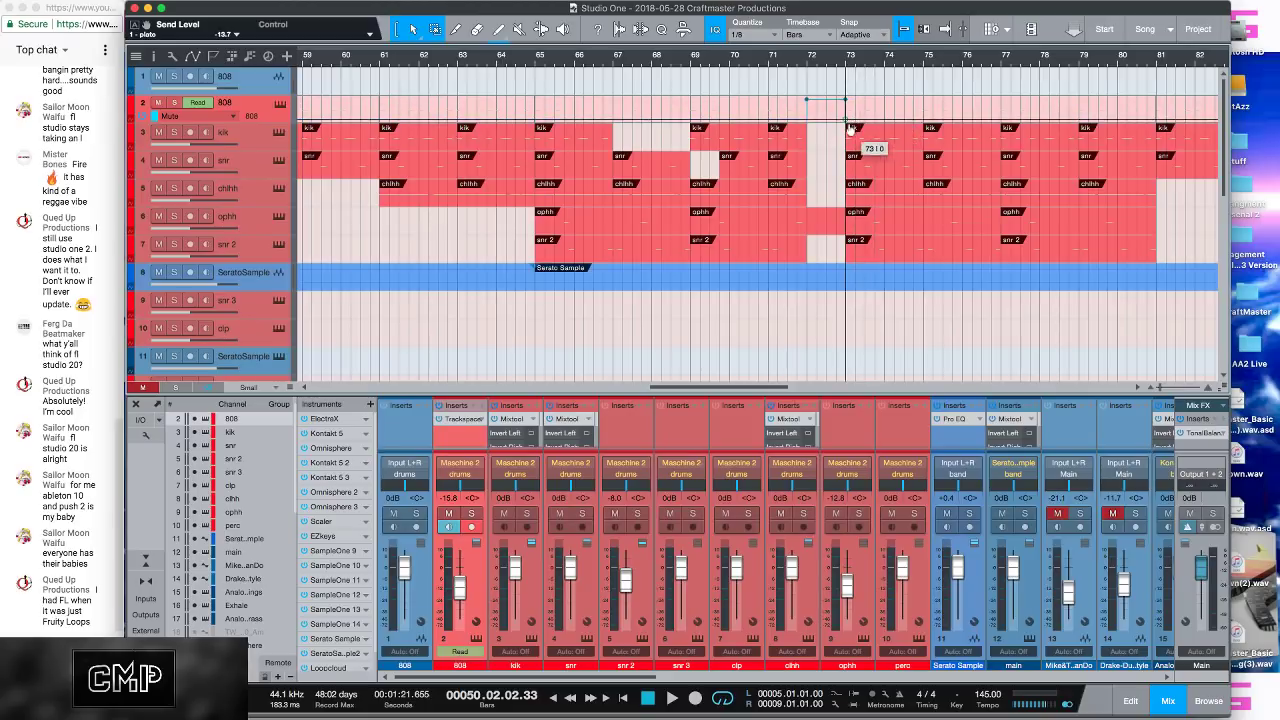
pyautogui.click(778, 58)
pyautogui.press('space')
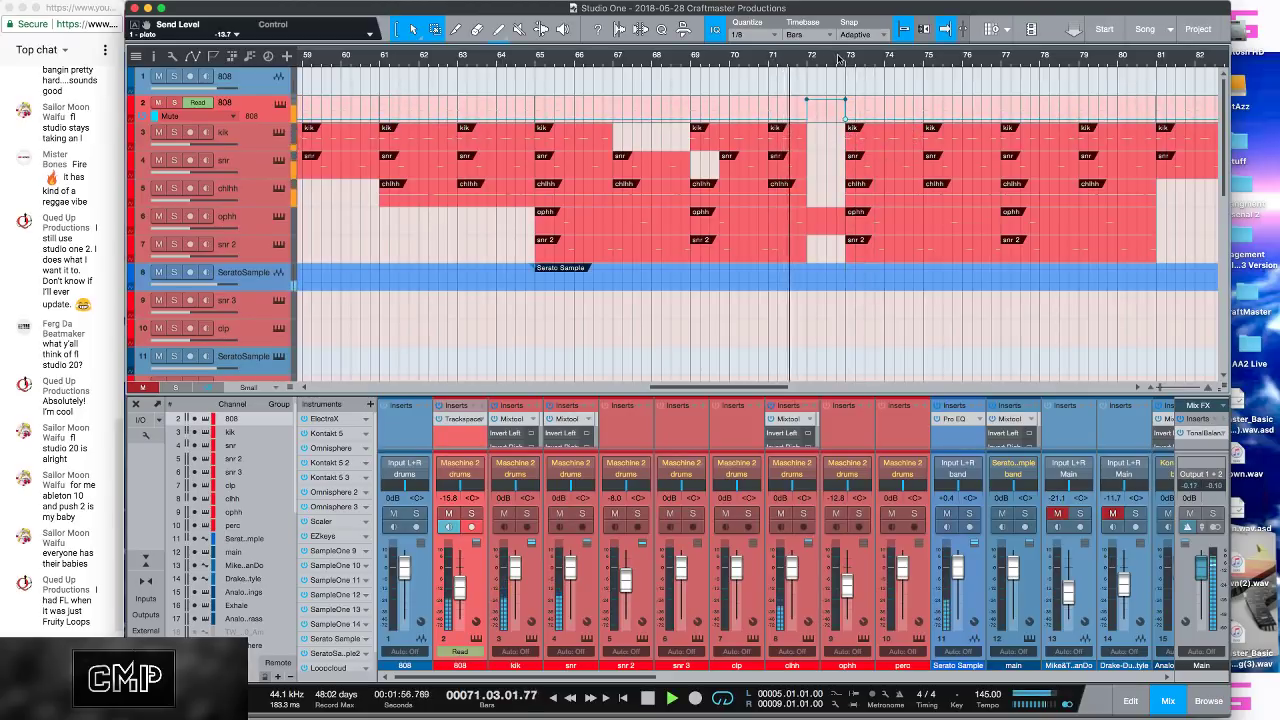
pyautogui.scroll(3, 840, 62)
pyautogui.scroll(-4, 726, 73)
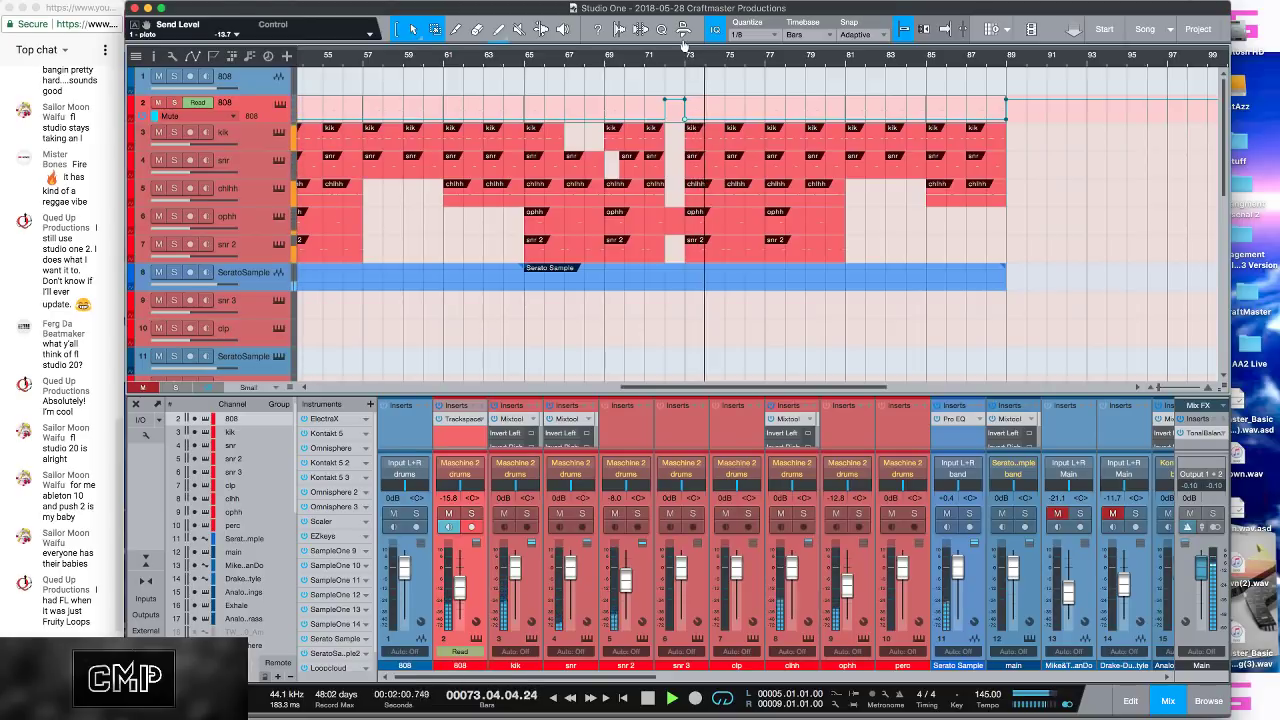
pyautogui.scroll(-1, 684, 45)
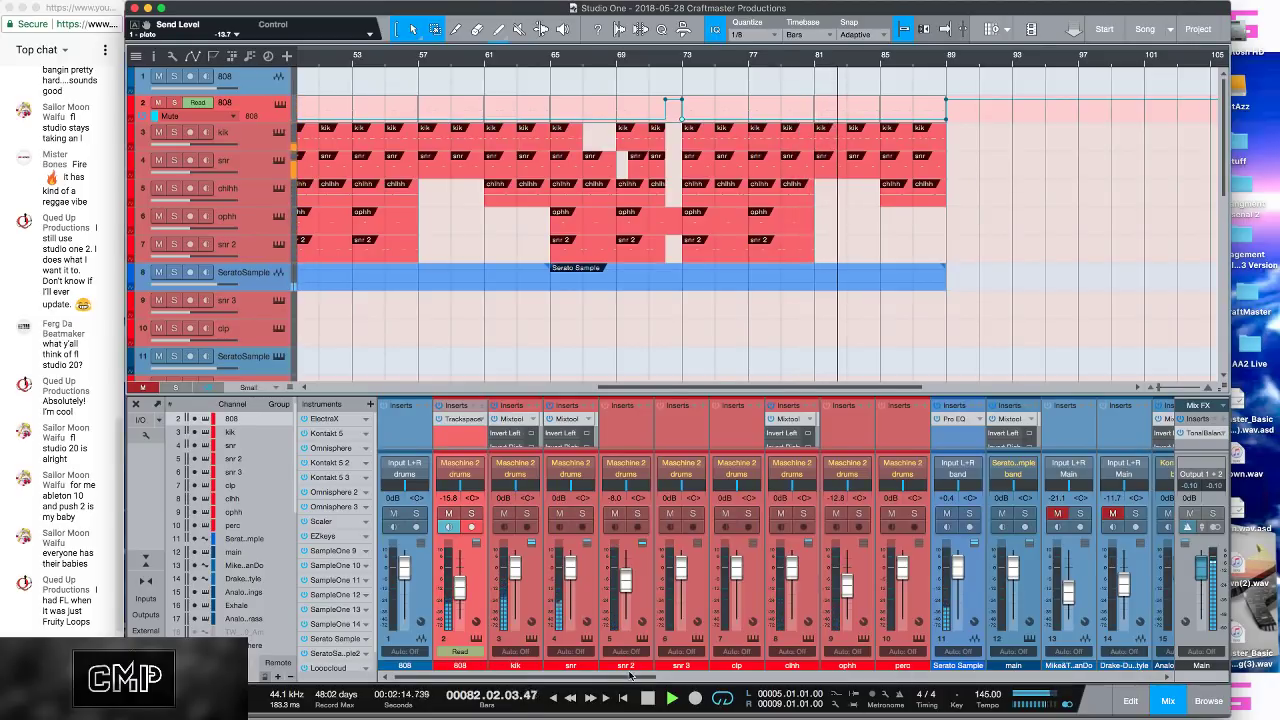
# Step: Enlarge the mixer to reveal the bus inserts, and open the Slate Digital FG-X plug-in on the mixbus channel
pyautogui.moveTo(660, 676); pyautogui.dragTo(1090, 688)
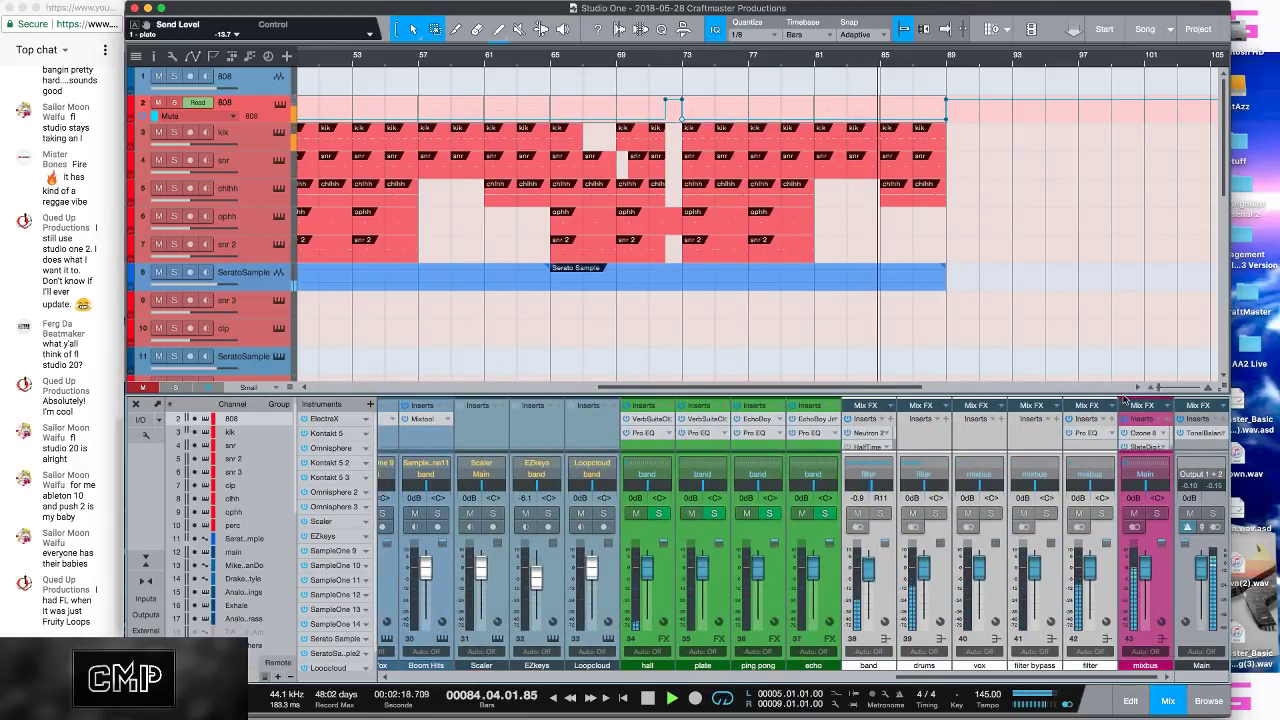
pyautogui.moveTo(1120, 385); pyautogui.dragTo(1121, 298)
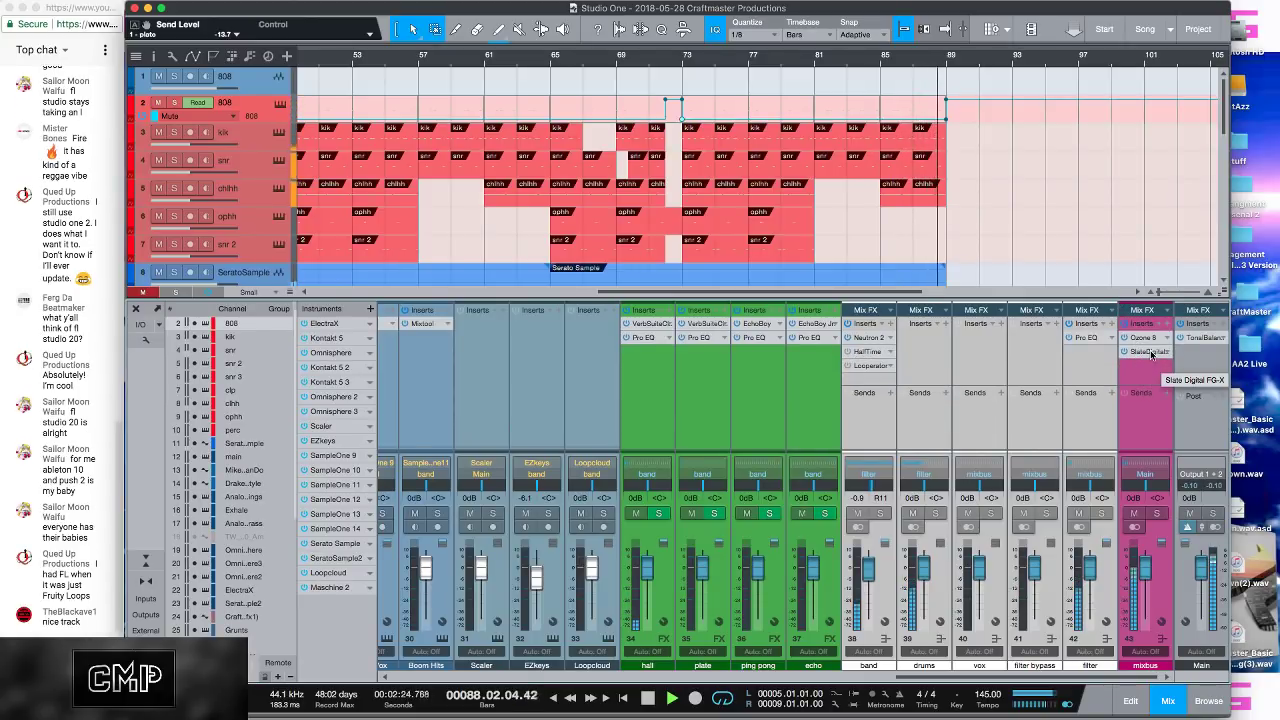
pyautogui.click(1150, 353)
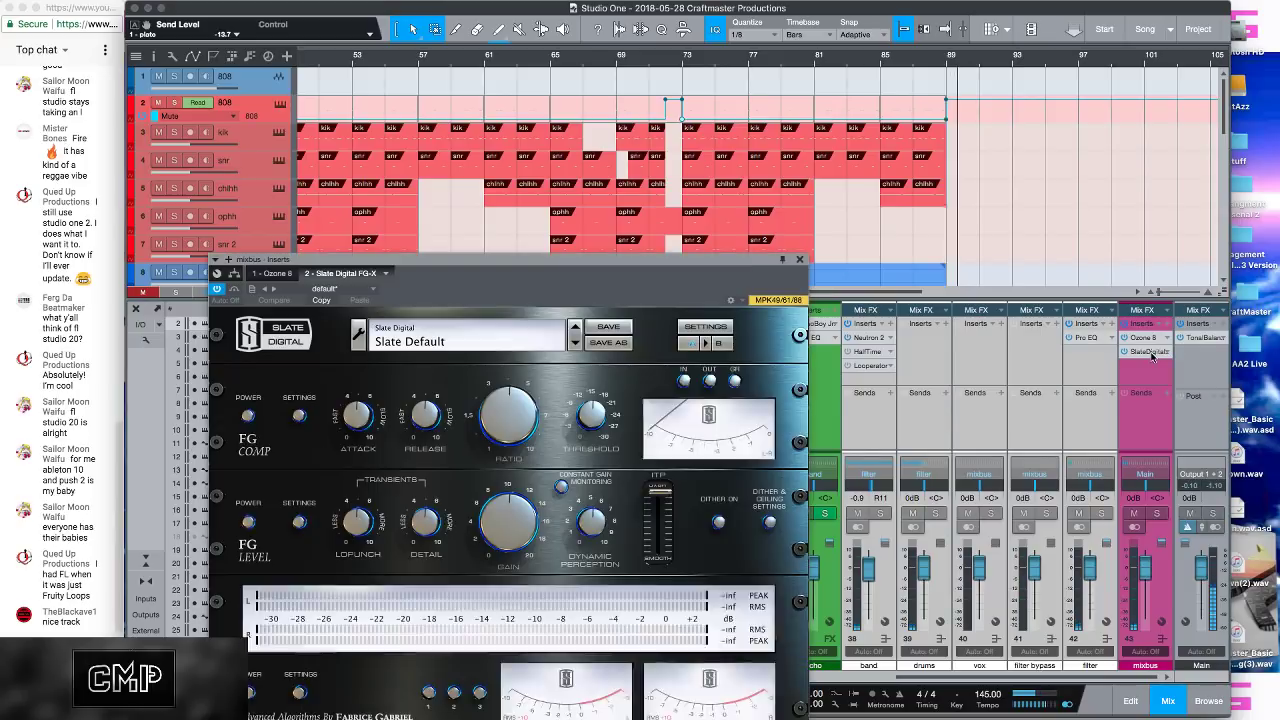
# Step: Adjust the FG Level gain and move ITP towards smooth in the mixbus FG-X, close the plug-in, and audition the beat briefly
pyautogui.moveTo(497, 540); pyautogui.dragTo(500, 545)
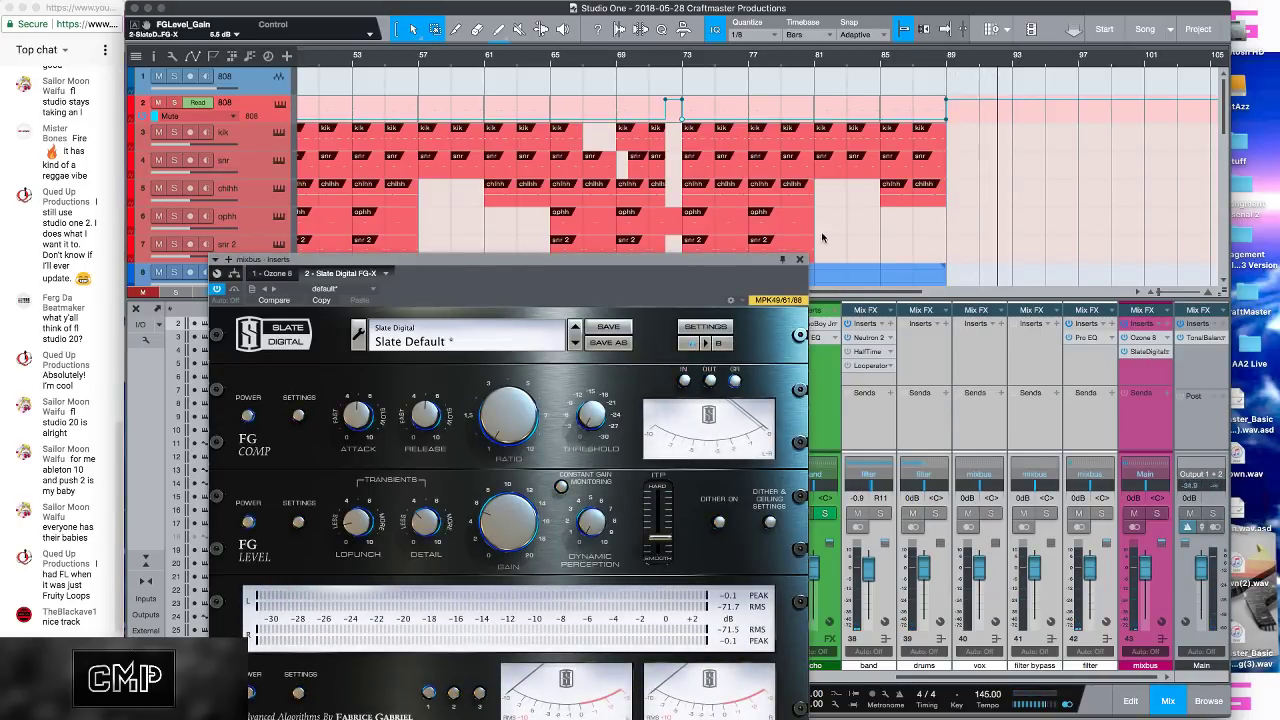
pyautogui.click(799, 259)
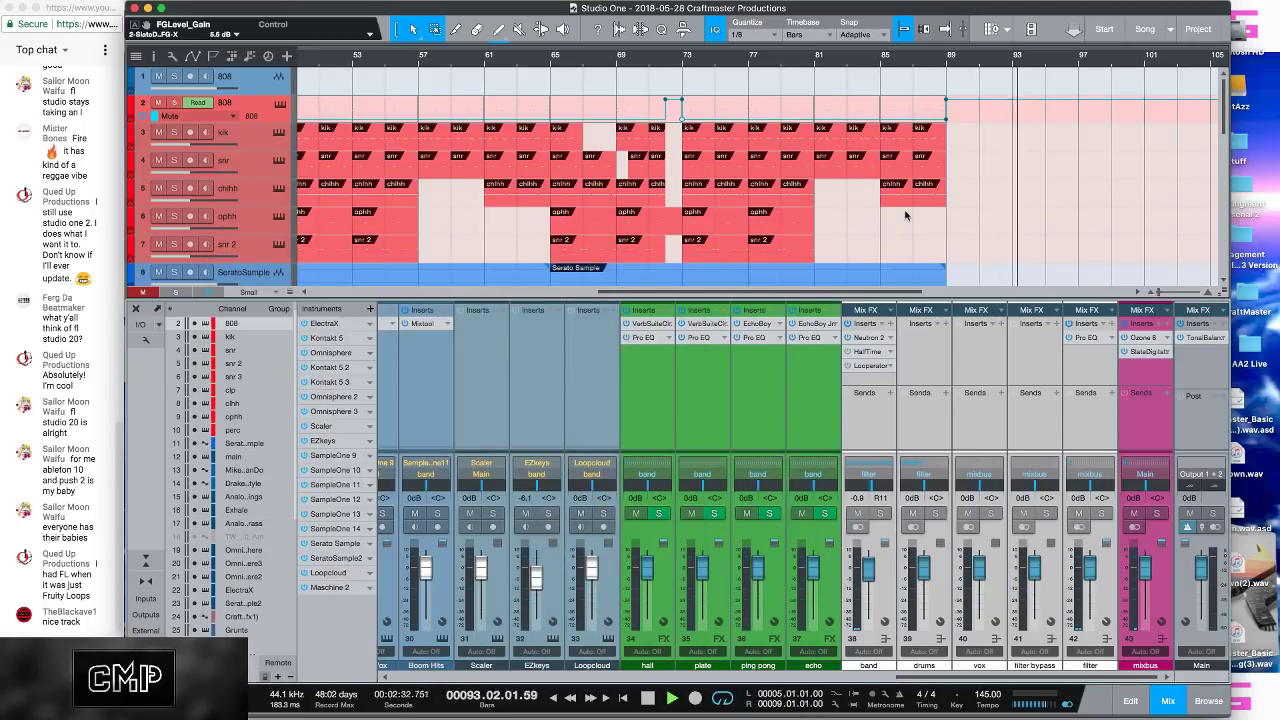
pyautogui.press('space')
pyautogui.press('space')
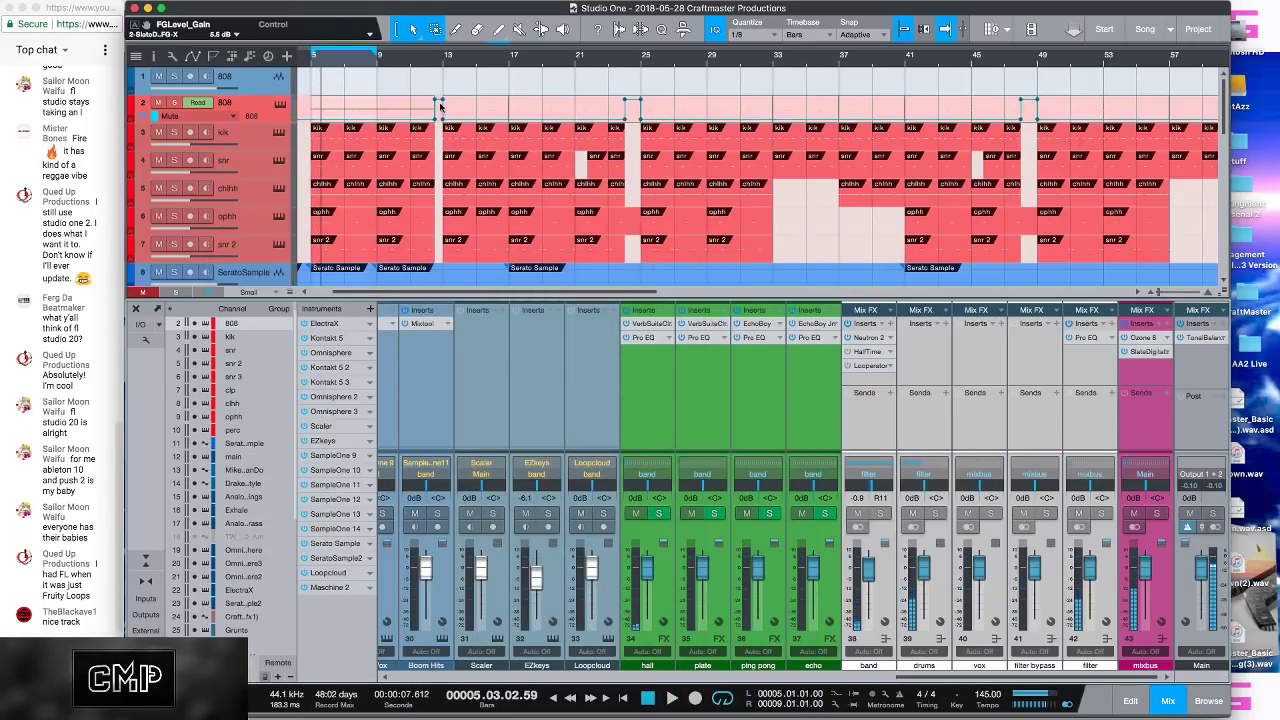
# Step: Set the loop range over the whole arrangement from bar 1 to bar 89, and hide the track automation and the mixer
pyautogui.moveTo(423, 57); pyautogui.dragTo(354, 57)
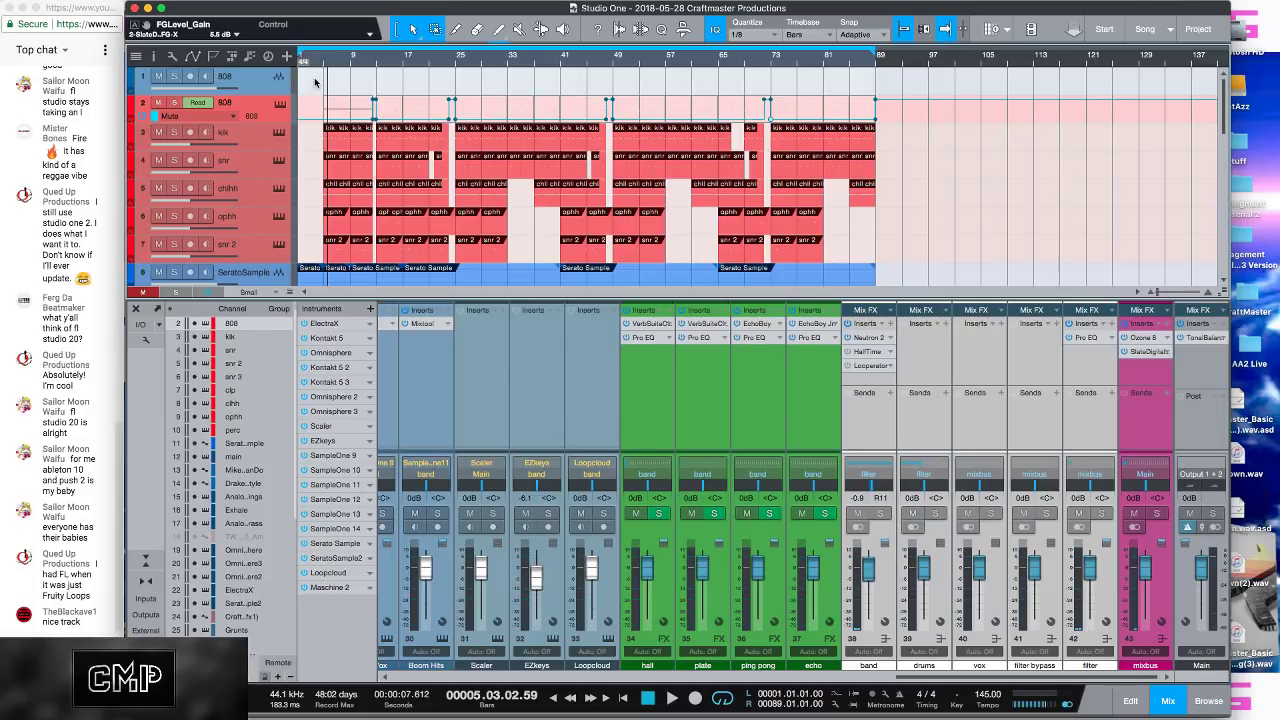
pyautogui.press('a')
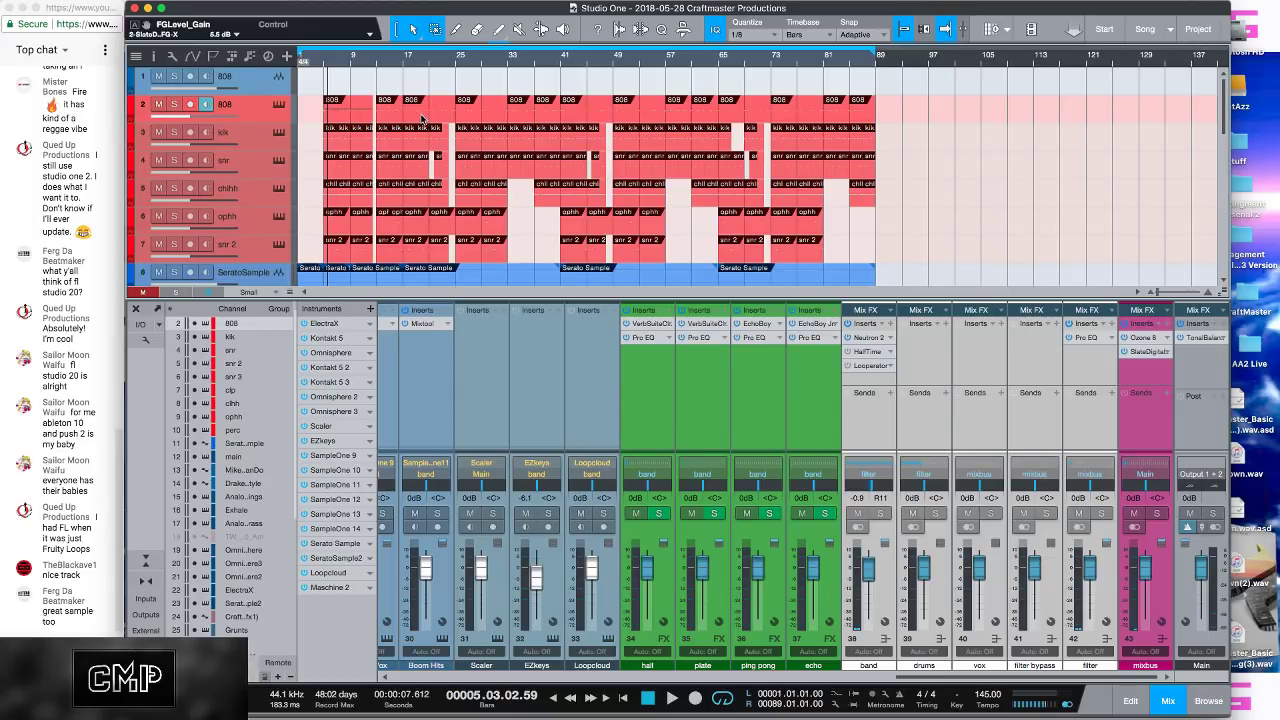
pyautogui.press('F3')
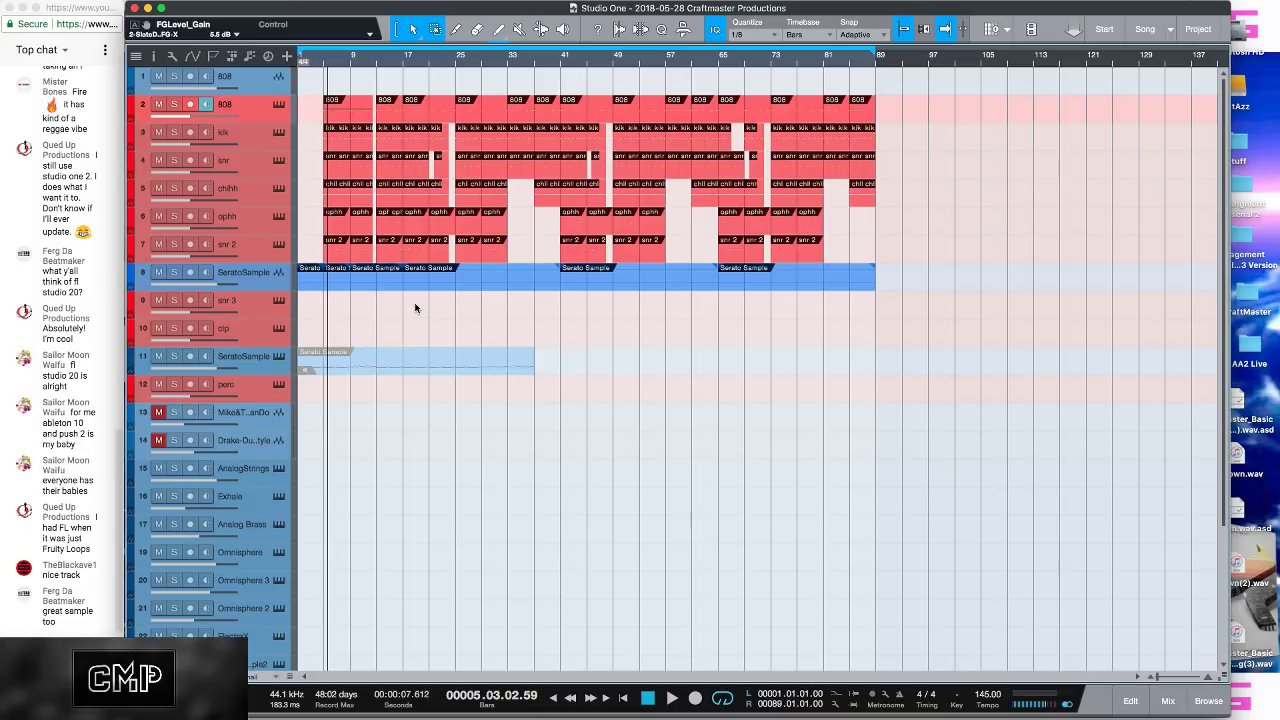
# Step: Move the CraftMaster (efx1) track directly below the upper SeratoSample track, unmute it, and audition the intro
pyautogui.scroll(-4, 415, 307)
pyautogui.scroll(3, 415, 307)
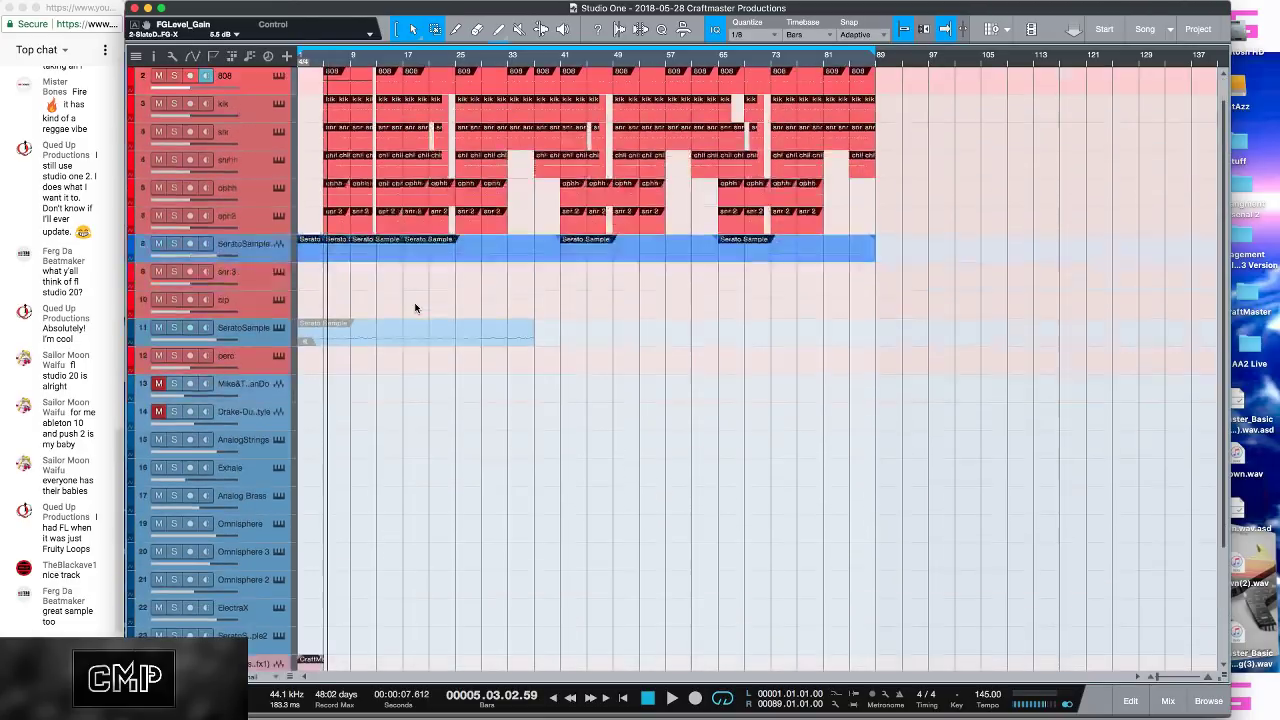
pyautogui.scroll(-5, 415, 307)
pyautogui.scroll(1, 234, 527)
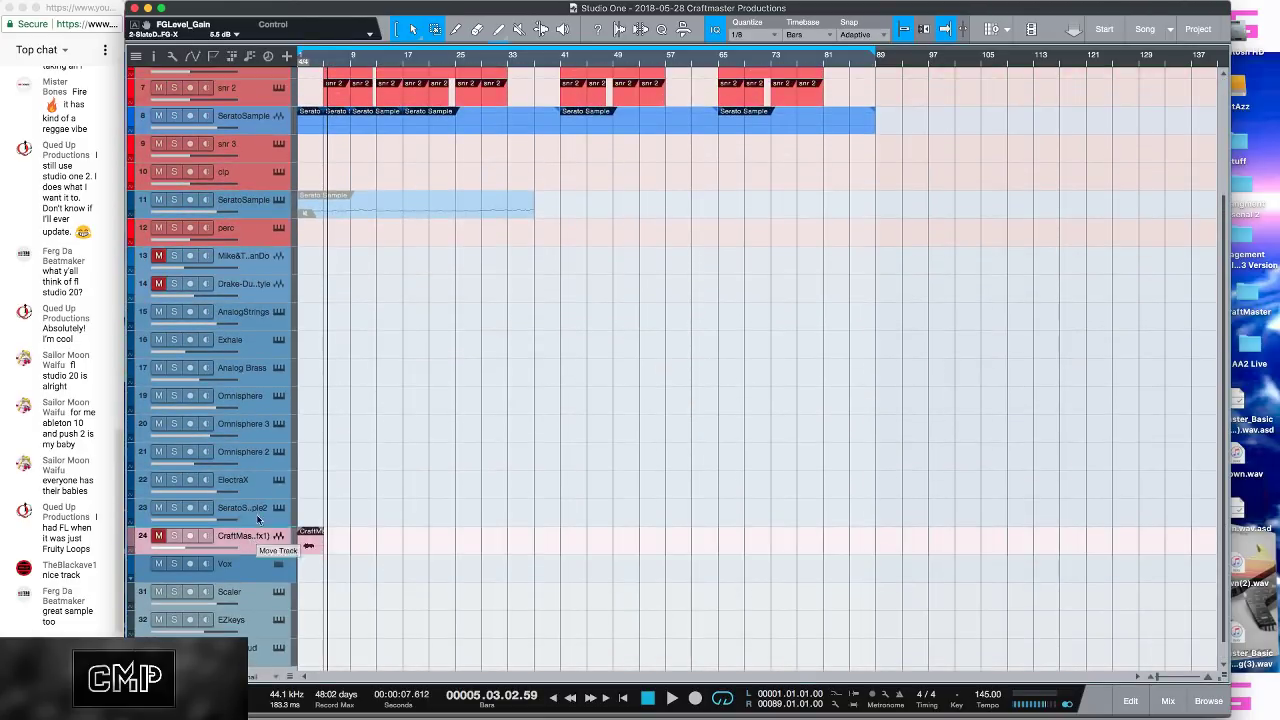
pyautogui.moveTo(266, 130); pyautogui.dragTo(266, 132)
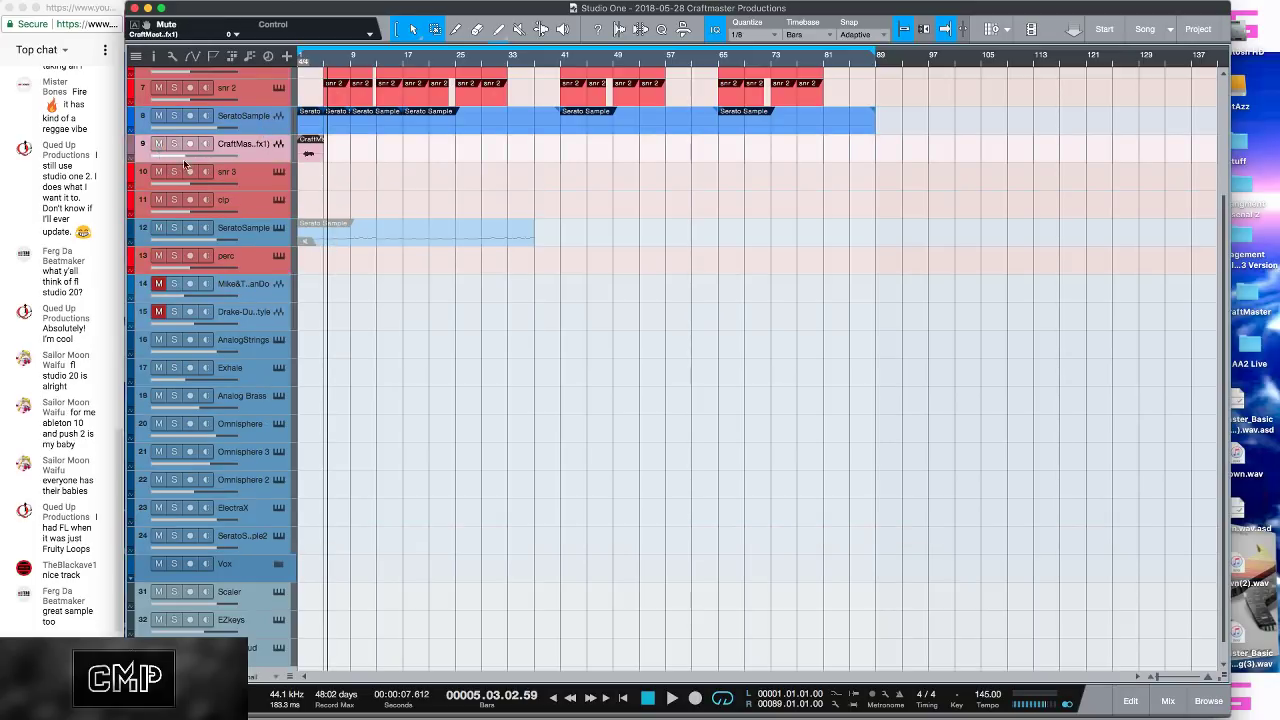
pyautogui.moveTo(326, 58); pyautogui.dragTo(549, 79)
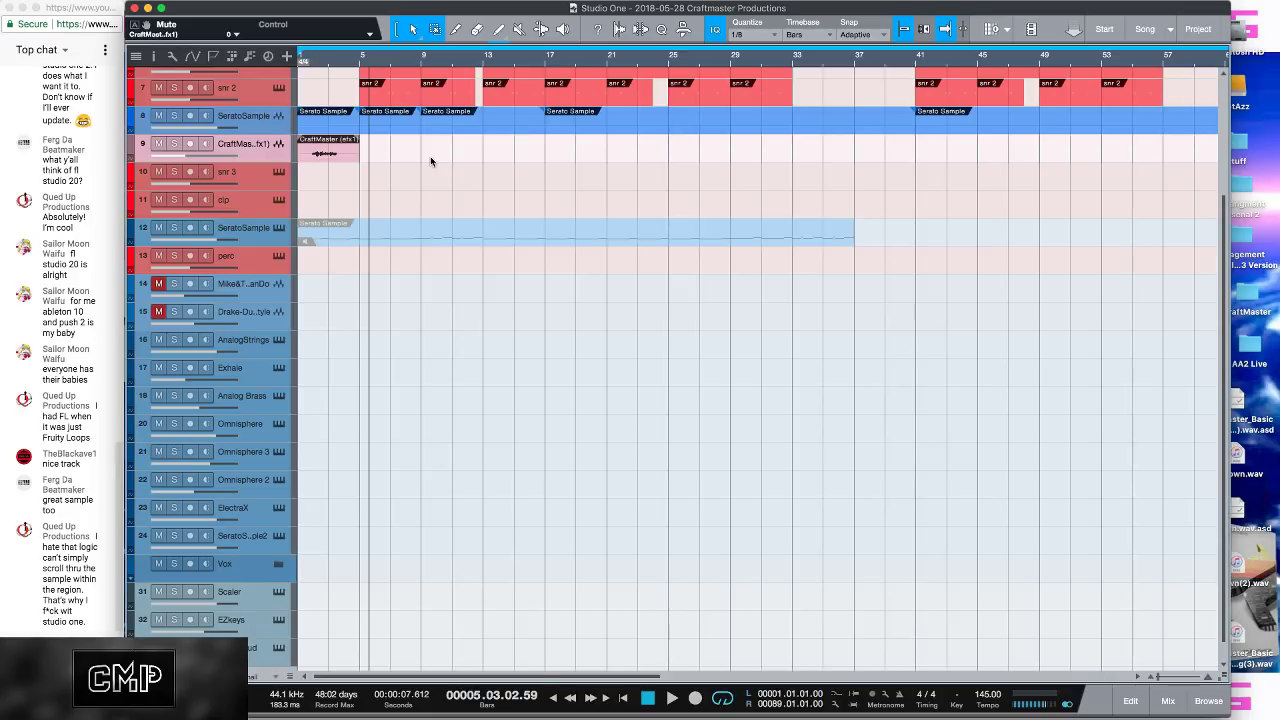
pyautogui.press('space')
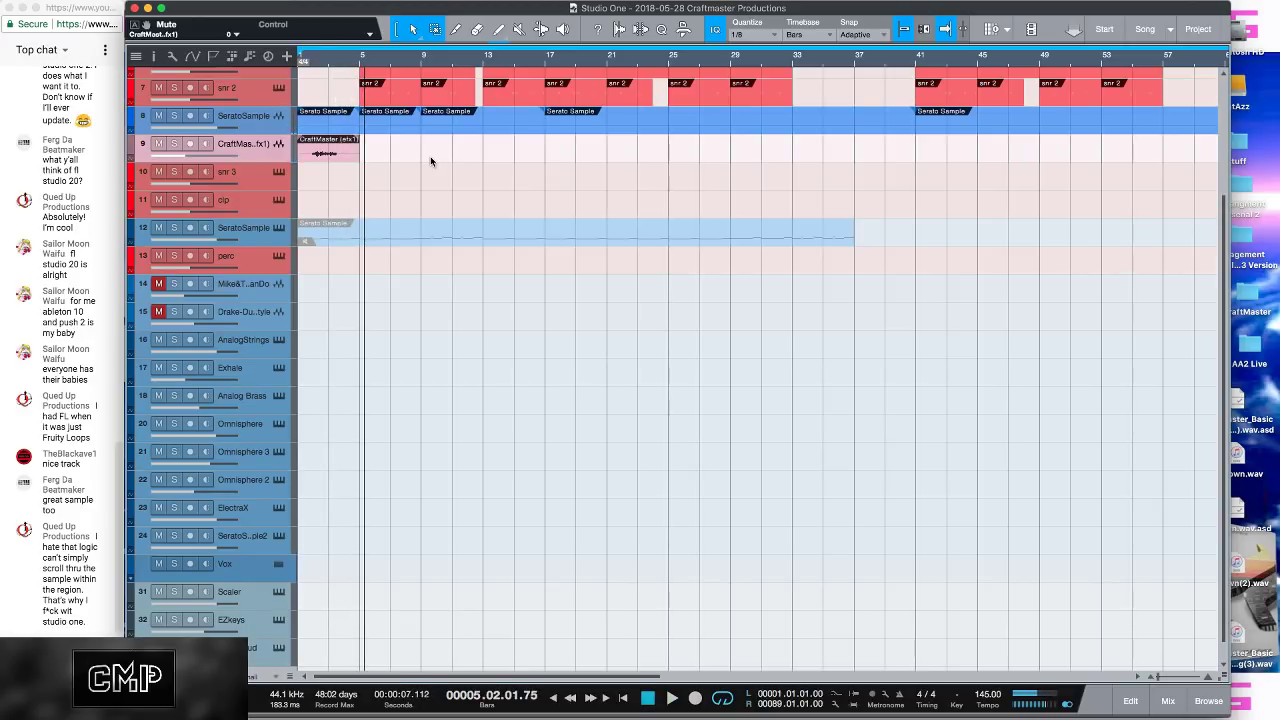
# Step: Open the 808 part at bar 5 in the note editor and enlarge the editor
pyautogui.scroll(5, 430, 156)
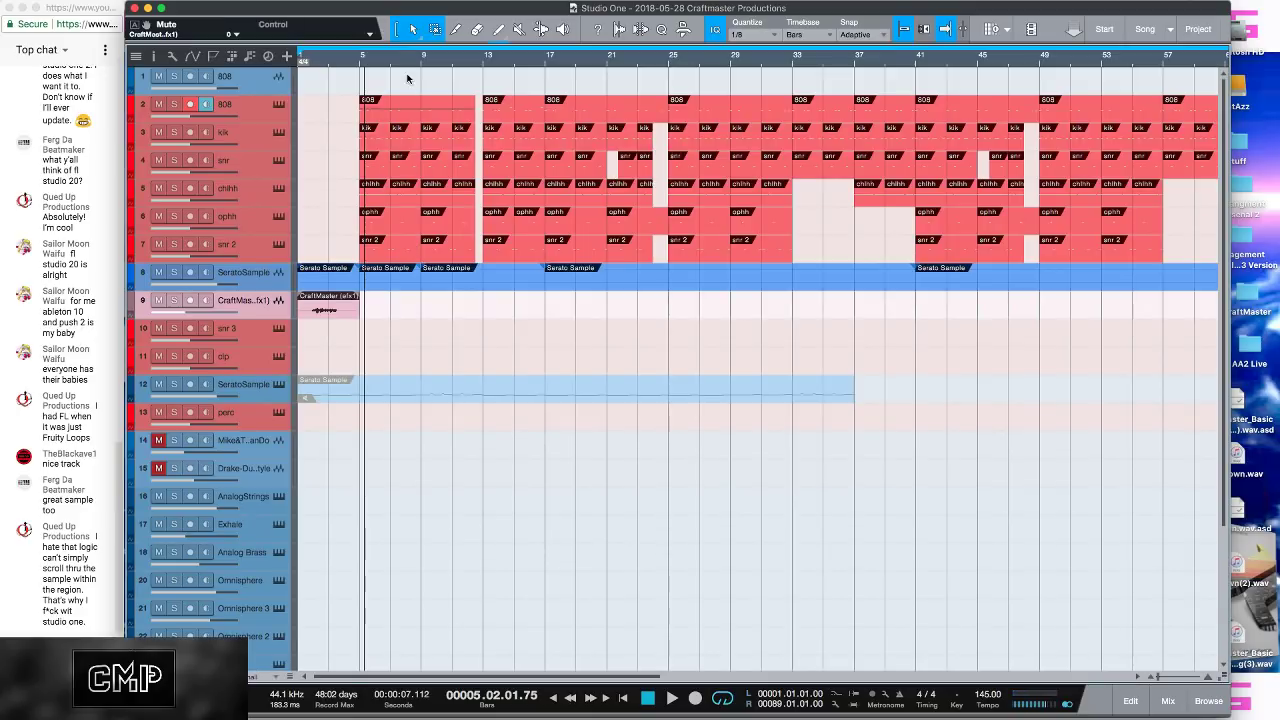
pyautogui.doubleClick(418, 113)
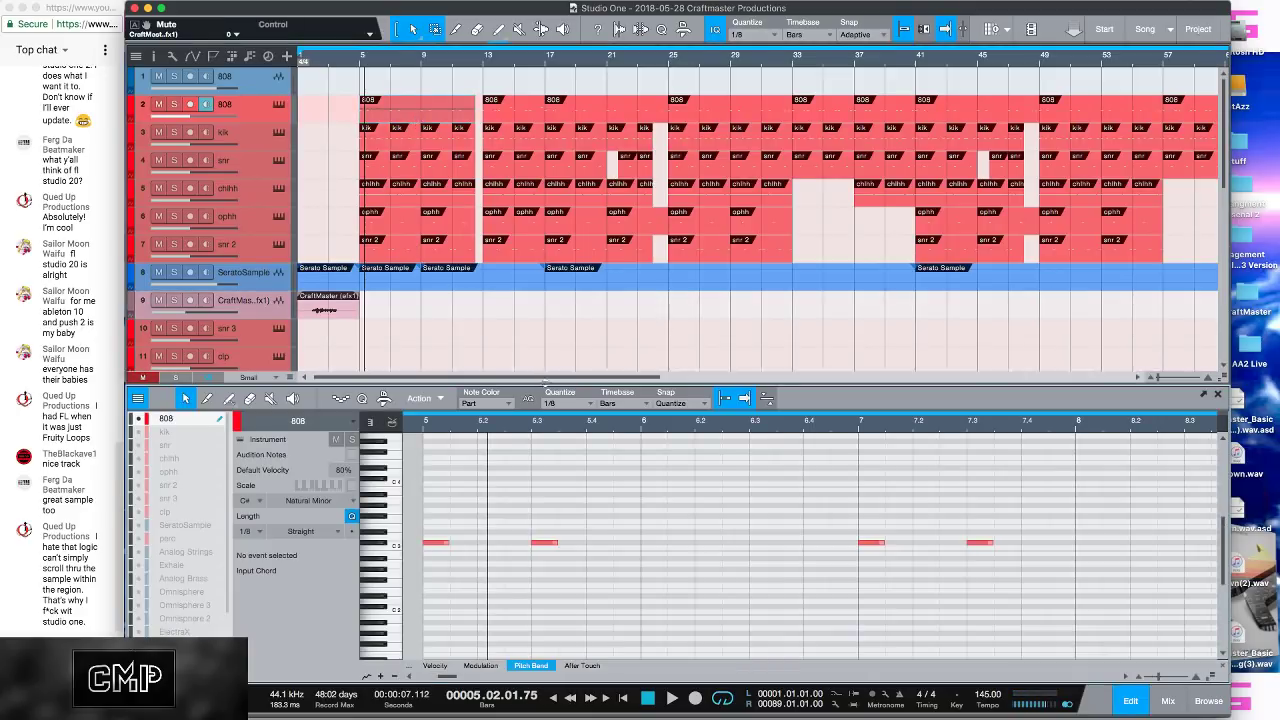
pyautogui.moveTo(553, 430); pyautogui.dragTo(453, 385)
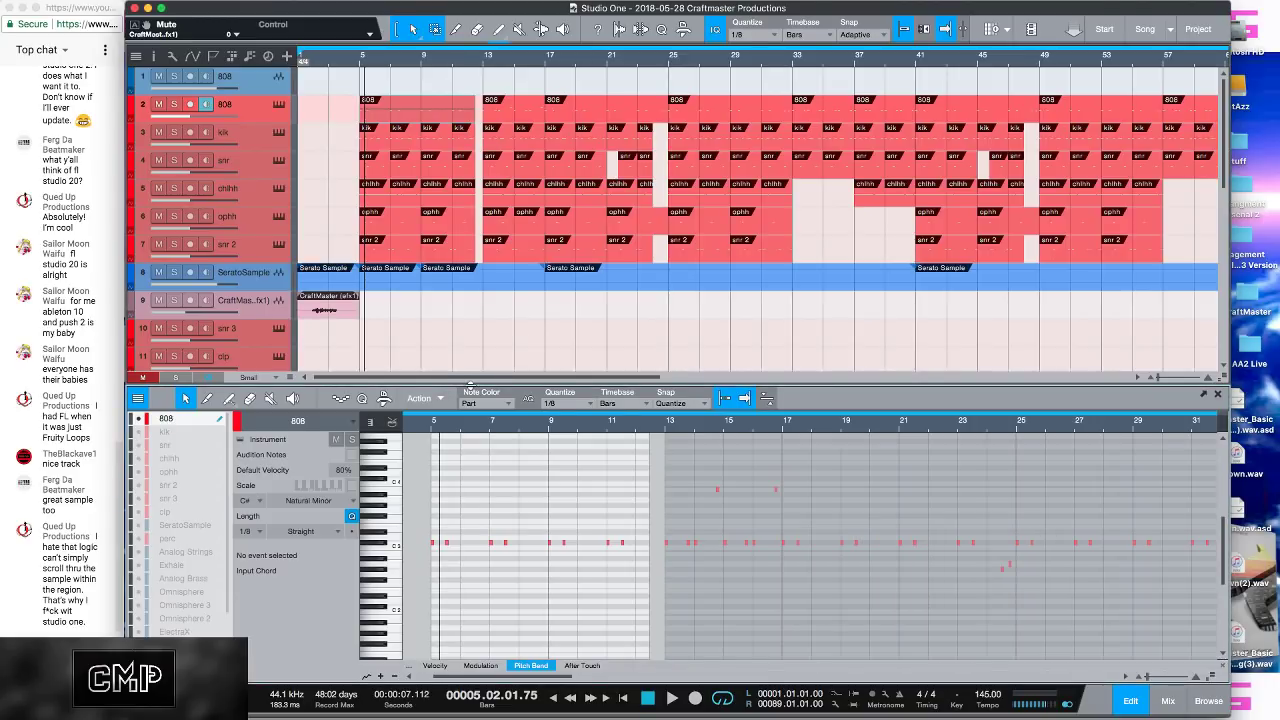
pyautogui.moveTo(470, 386); pyautogui.dragTo(505, 137)
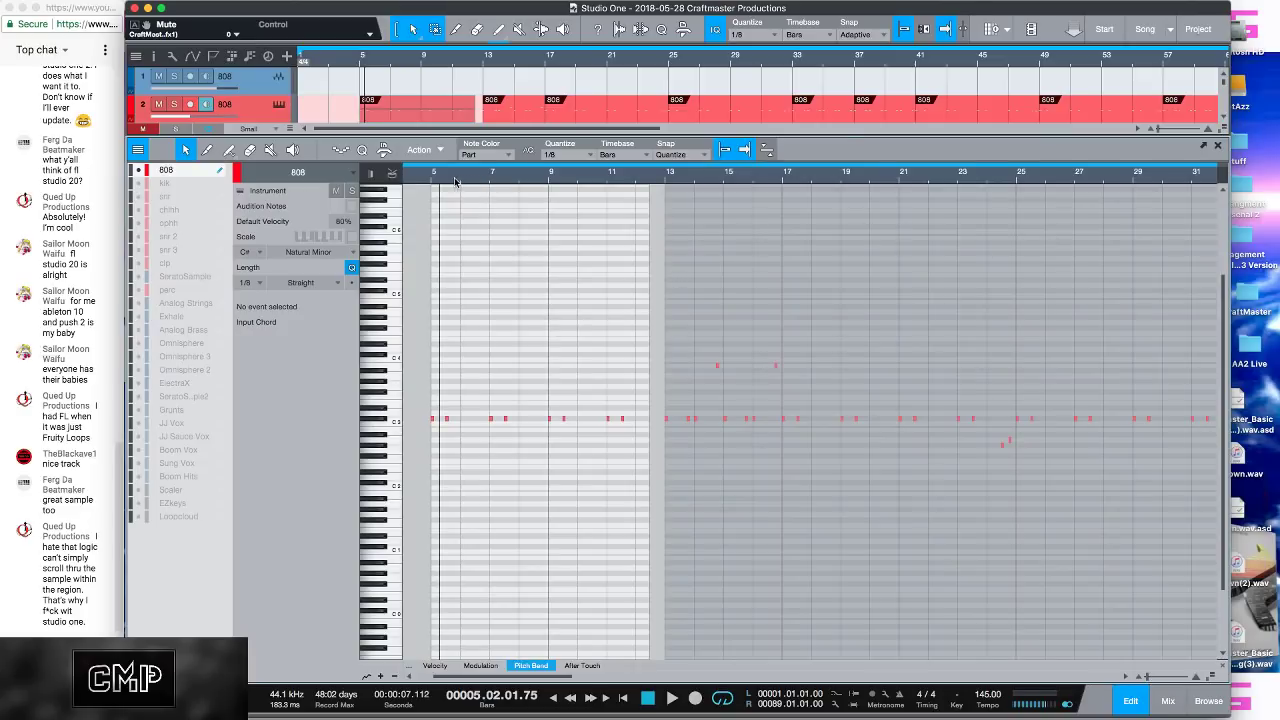
# Step: Examine the 808 notes at different magnifications across the song, and shrink the note editor to bring the full arrangement into view
pyautogui.press('e')
pyautogui.press('e')
pyautogui.press('e')
pyautogui.press('e')
pyautogui.press('e')
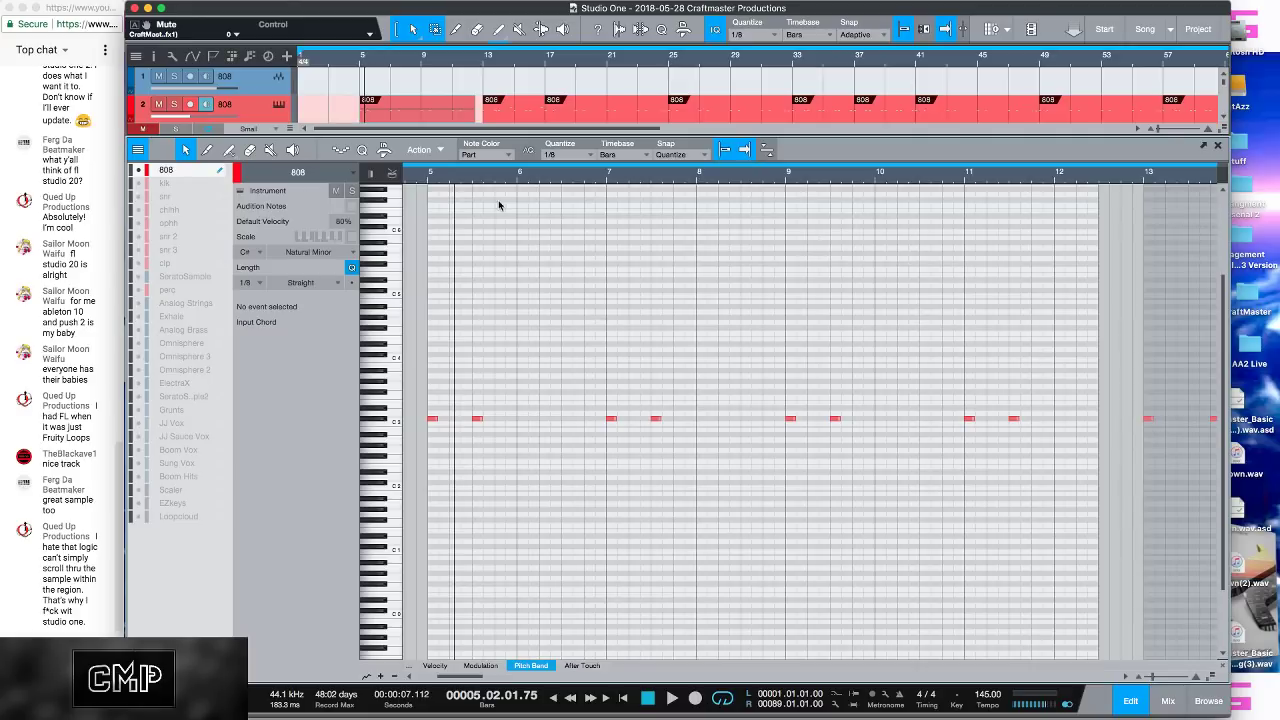
pyautogui.moveTo(515, 176); pyautogui.dragTo(502, 168)
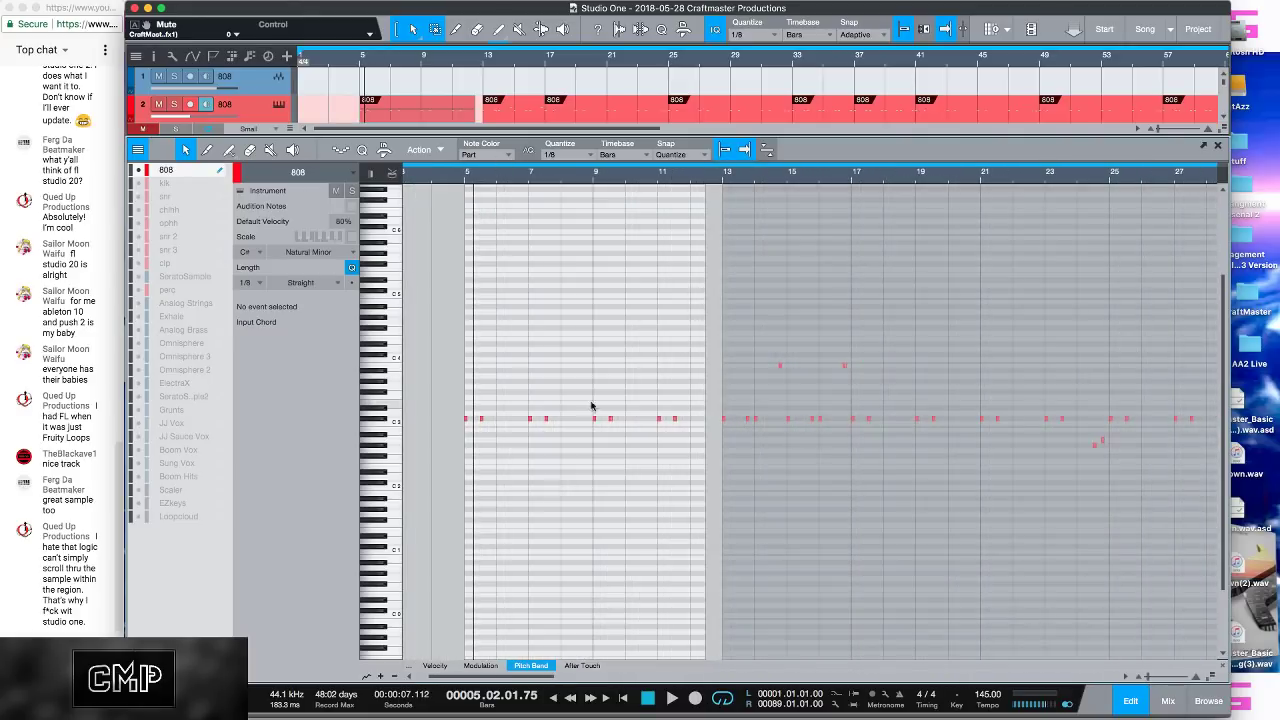
pyautogui.moveTo(936, 178); pyautogui.dragTo(810, 152)
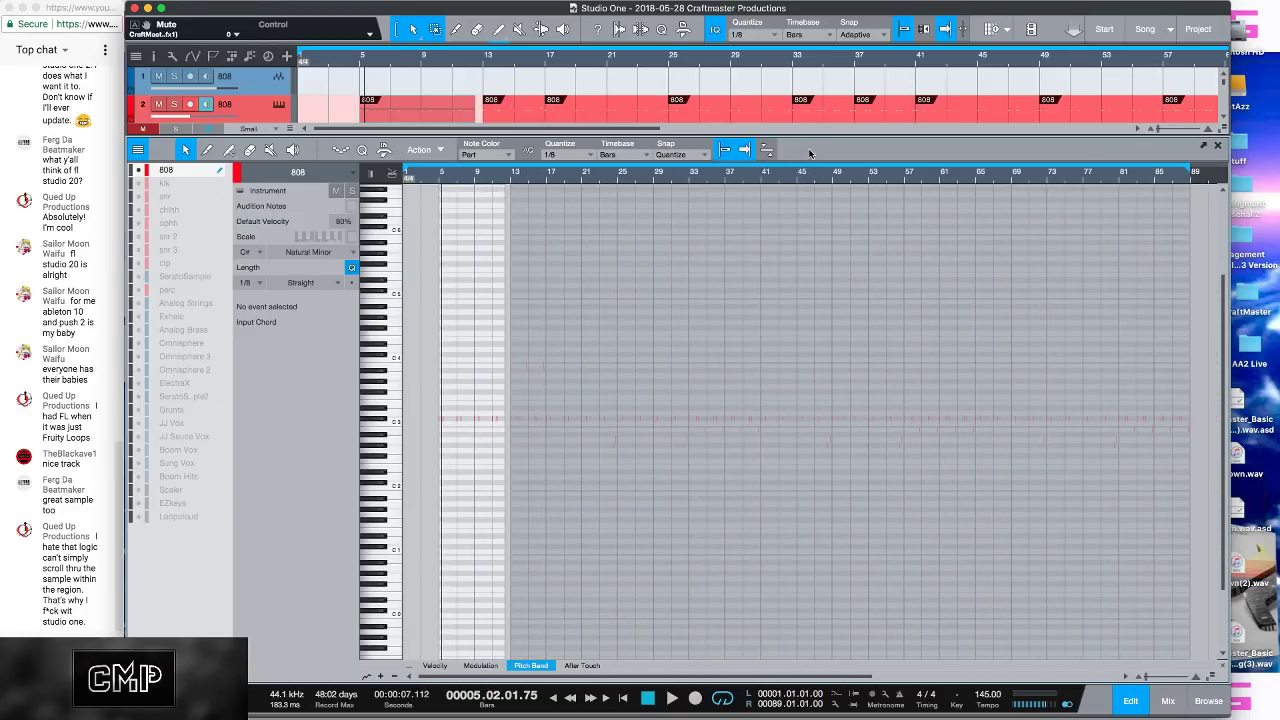
pyautogui.hscroll(5, 760, 138)
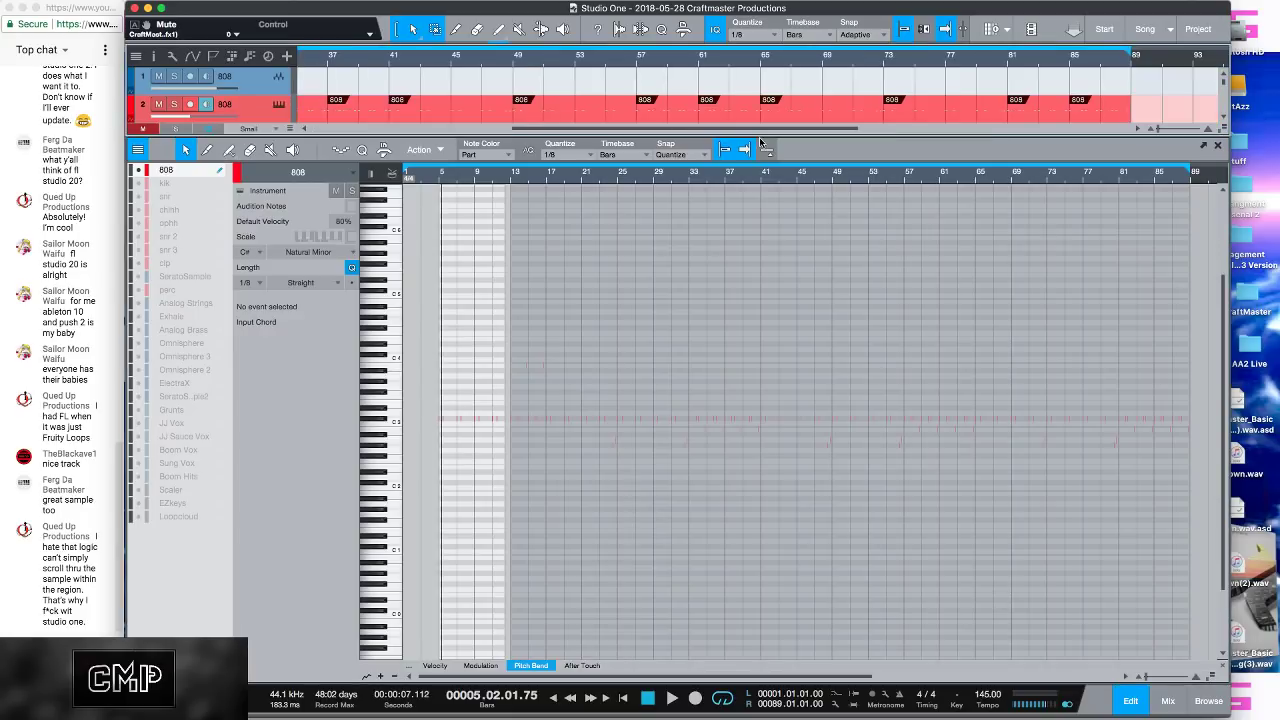
pyautogui.moveTo(760, 139); pyautogui.dragTo(730, 466)
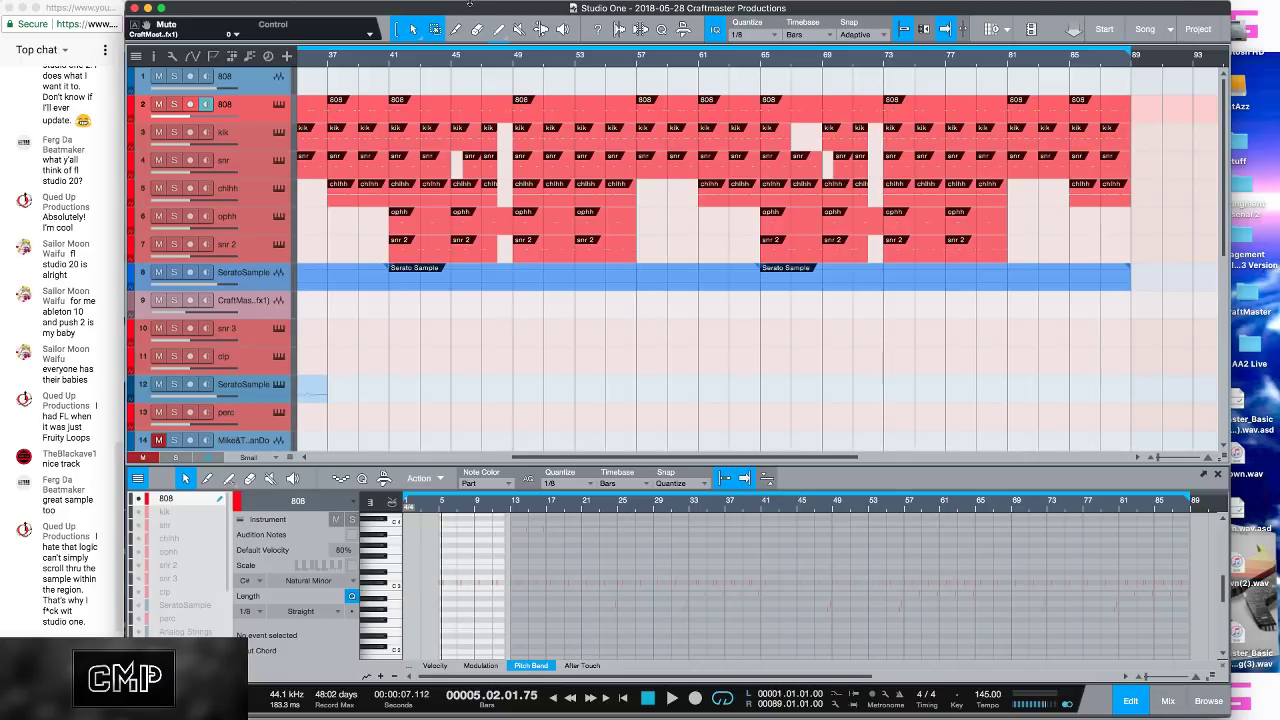
pyautogui.moveTo(457, 66); pyautogui.dragTo(498, 74)
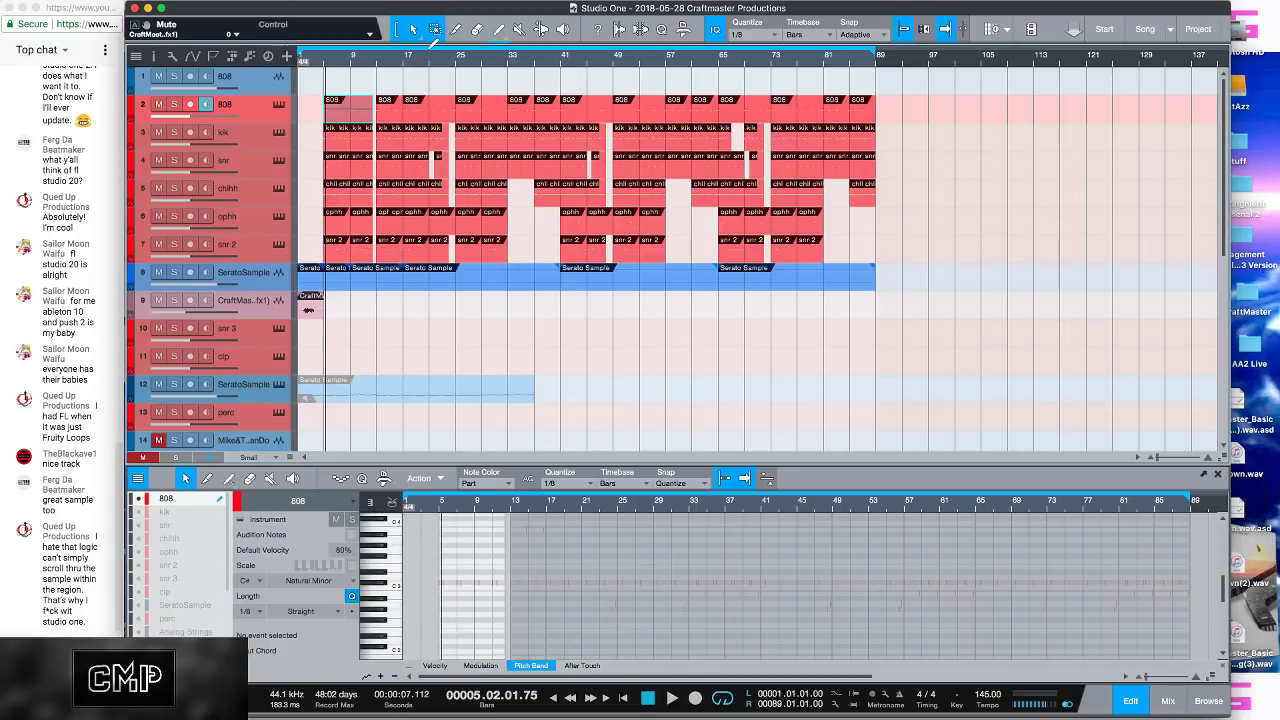
# Step: Audition the intro and replace its Serato Sample audio with repeated one-beat slices filling bar 4
pyautogui.press('space')
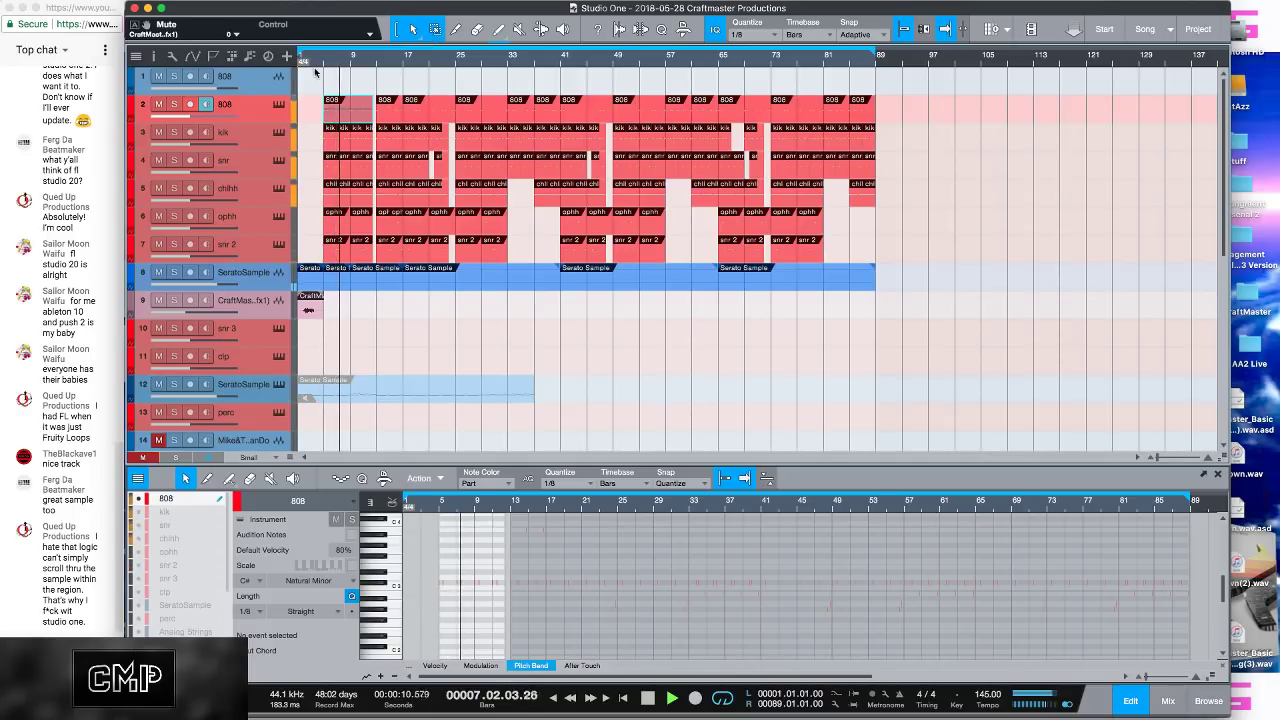
pyautogui.scroll(5, 374, 131)
pyautogui.scroll(-6, 374, 131)
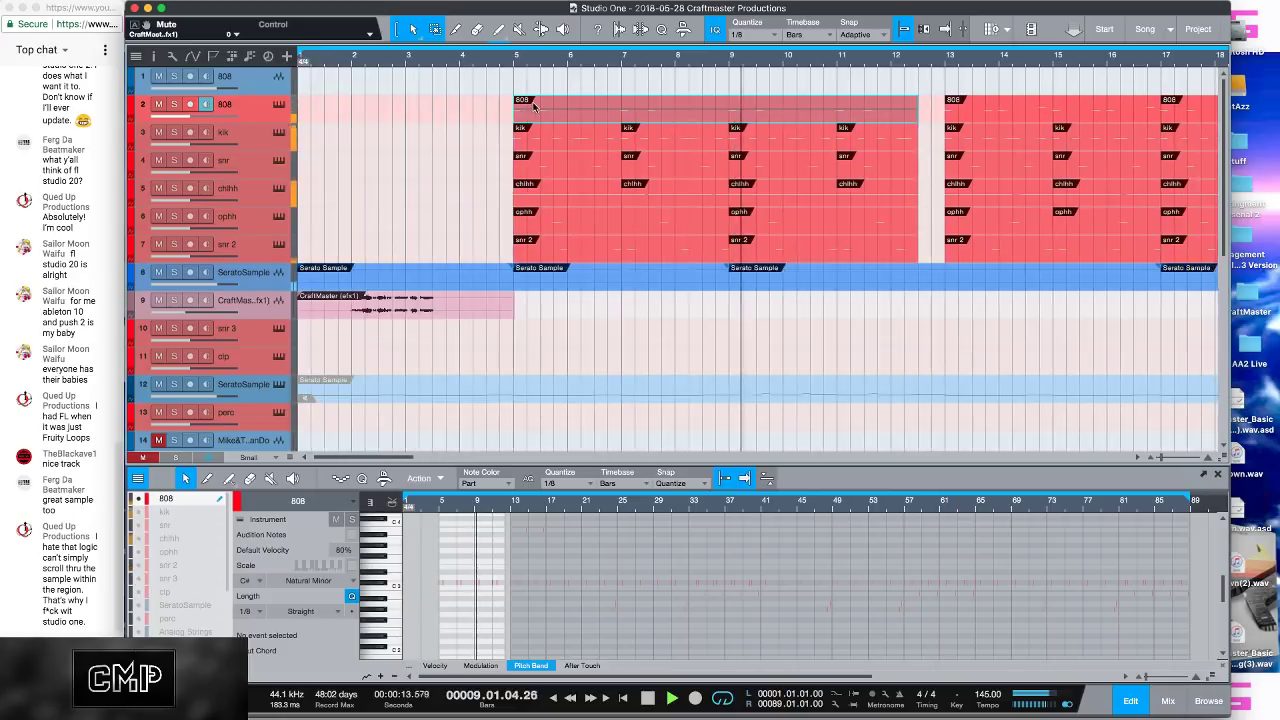
pyautogui.click(433, 60)
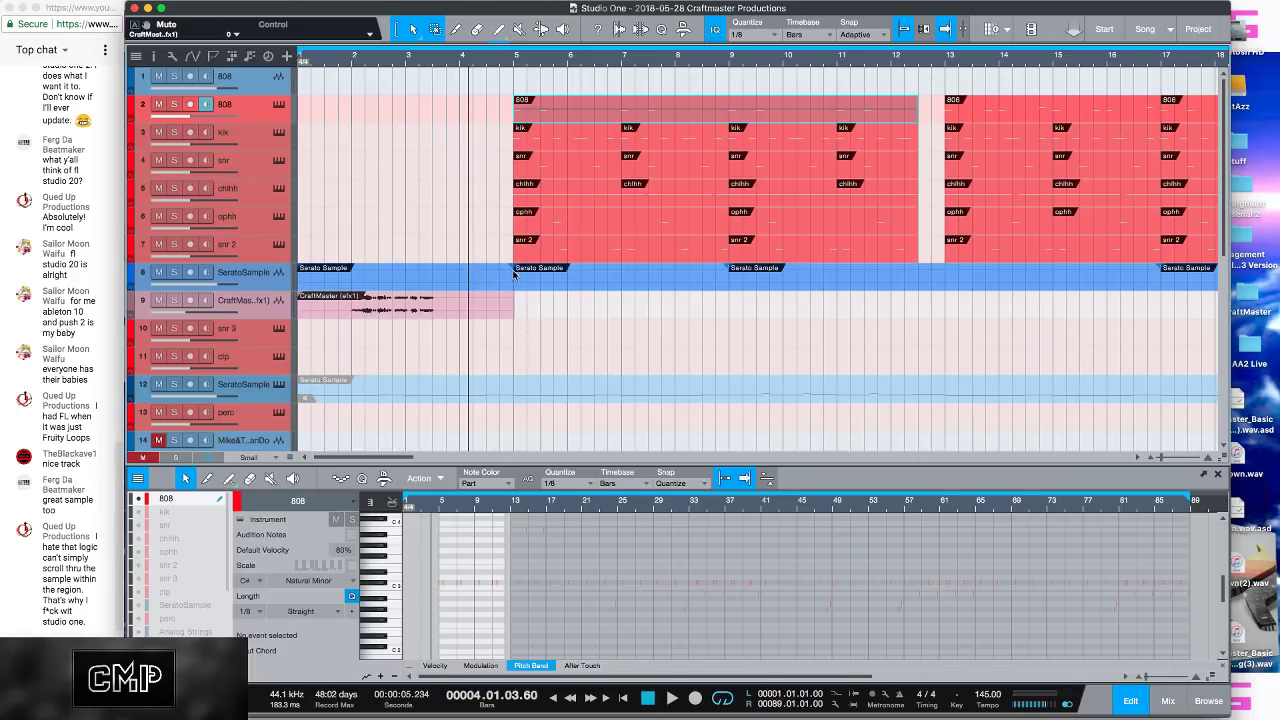
pyautogui.moveTo(513, 276); pyautogui.dragTo(471, 278)
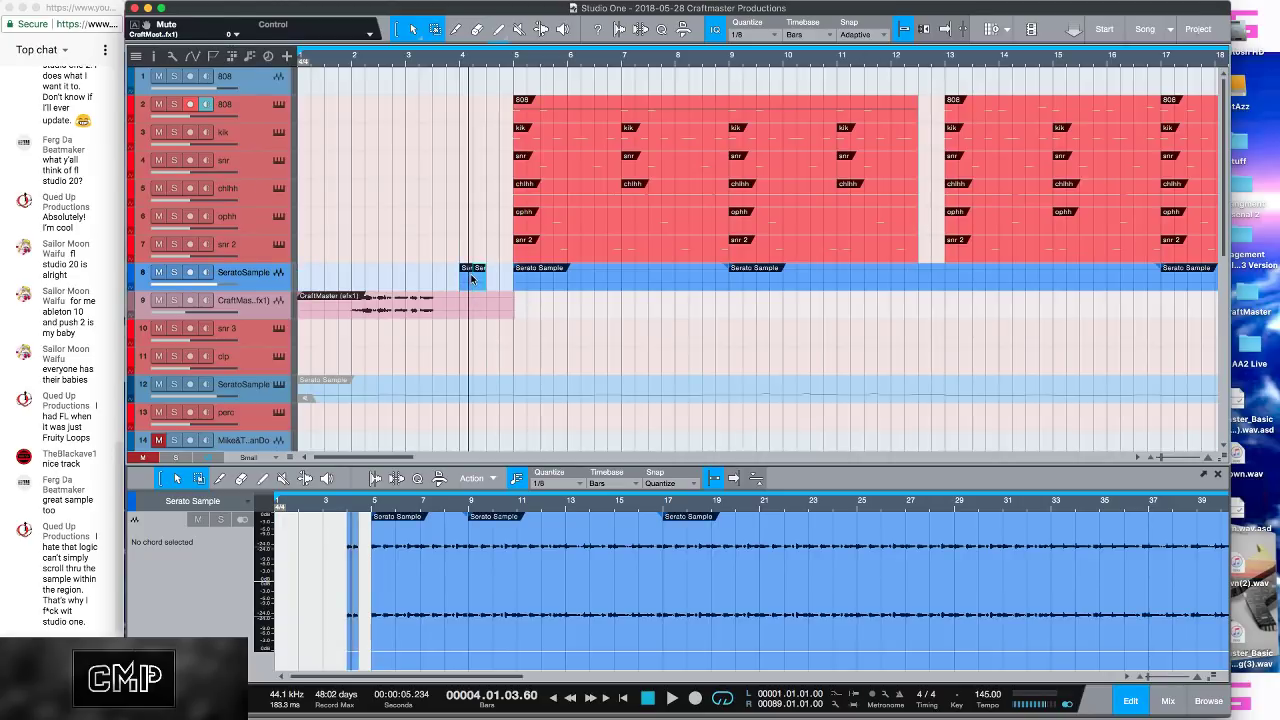
# Step: Mute the CraftMaster (efx1) event in the intro and audition the sample slices from bar 4
pyautogui.click(437, 313)
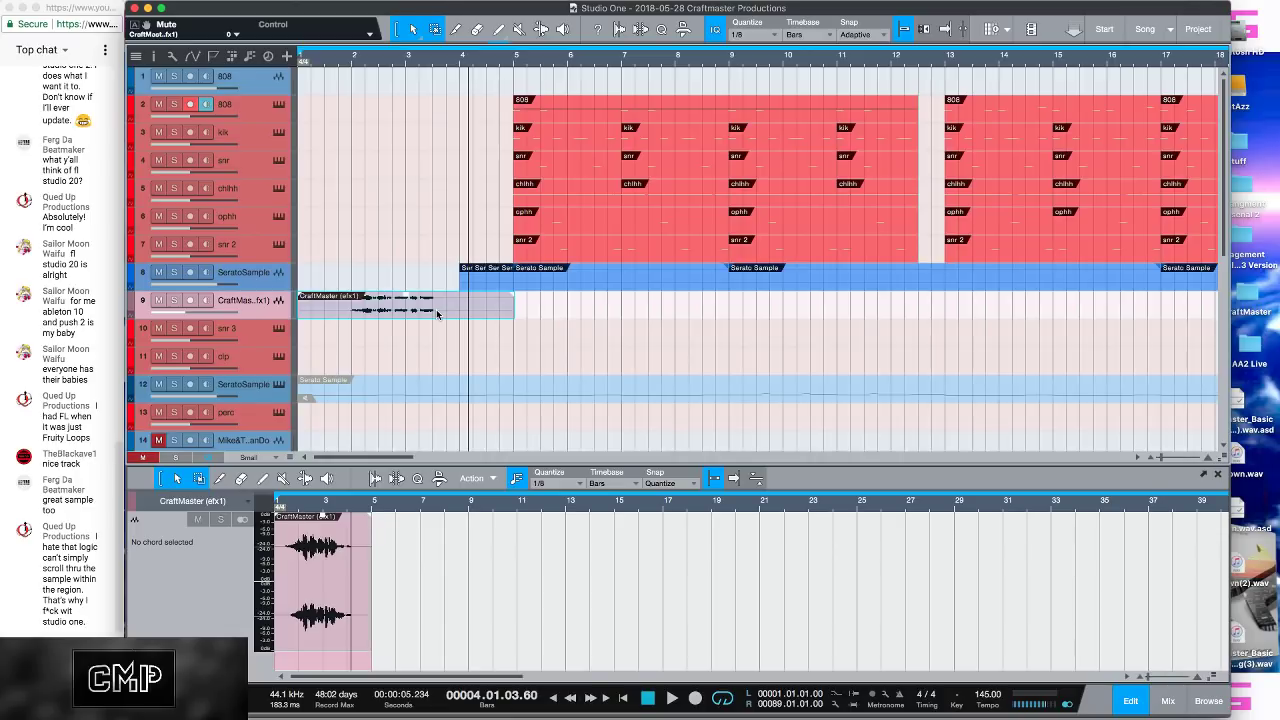
pyautogui.hotkey('shift', 'm')
pyautogui.click(460, 60)
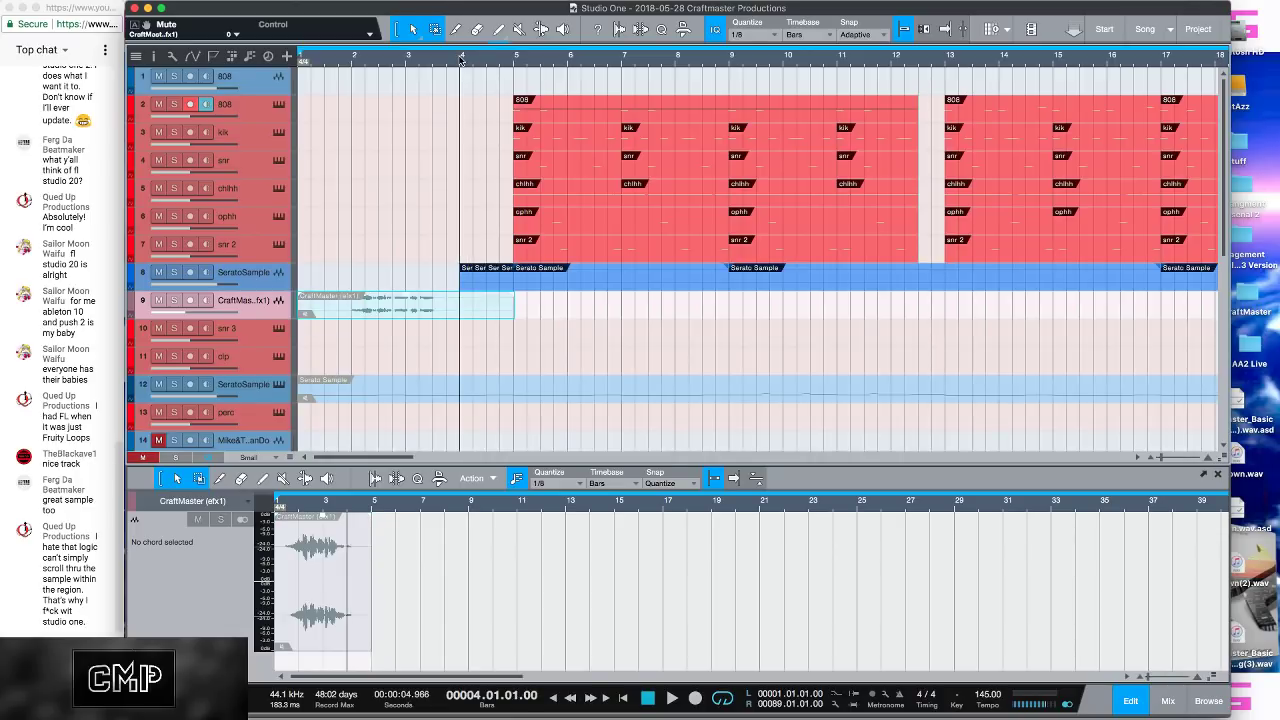
pyautogui.press('space')
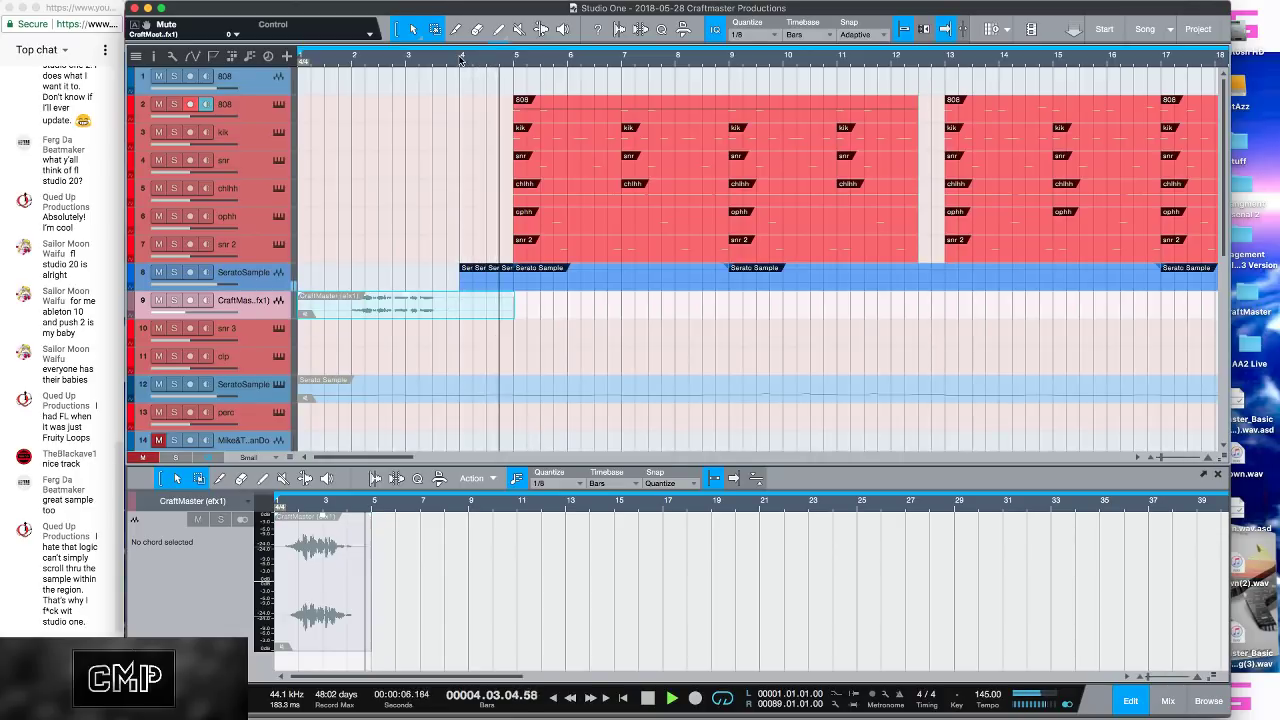
pyautogui.press('space')
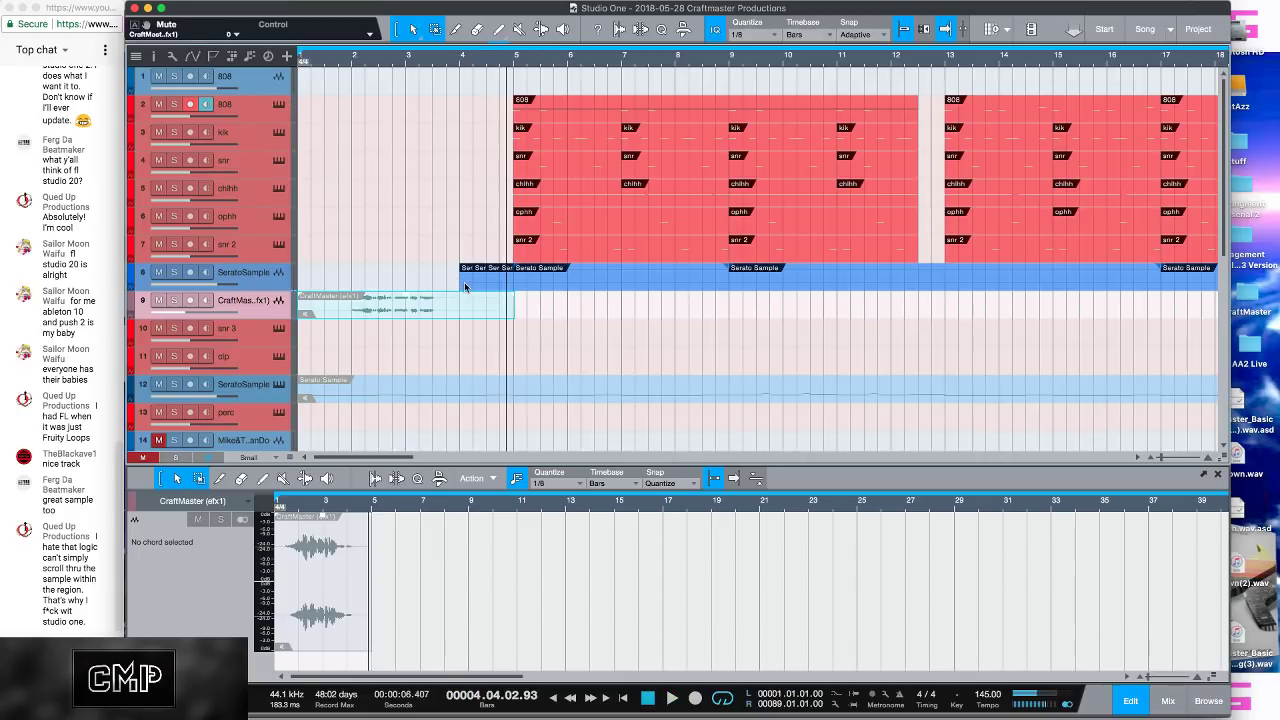
# Step: Space four one-beat Serato Sample slices at half-bar intervals from bar 3 to bar 5, and audition them from bar 2 beat 4
pyautogui.moveTo(464, 283); pyautogui.dragTo(490, 283)
pyautogui.click(397, 65)
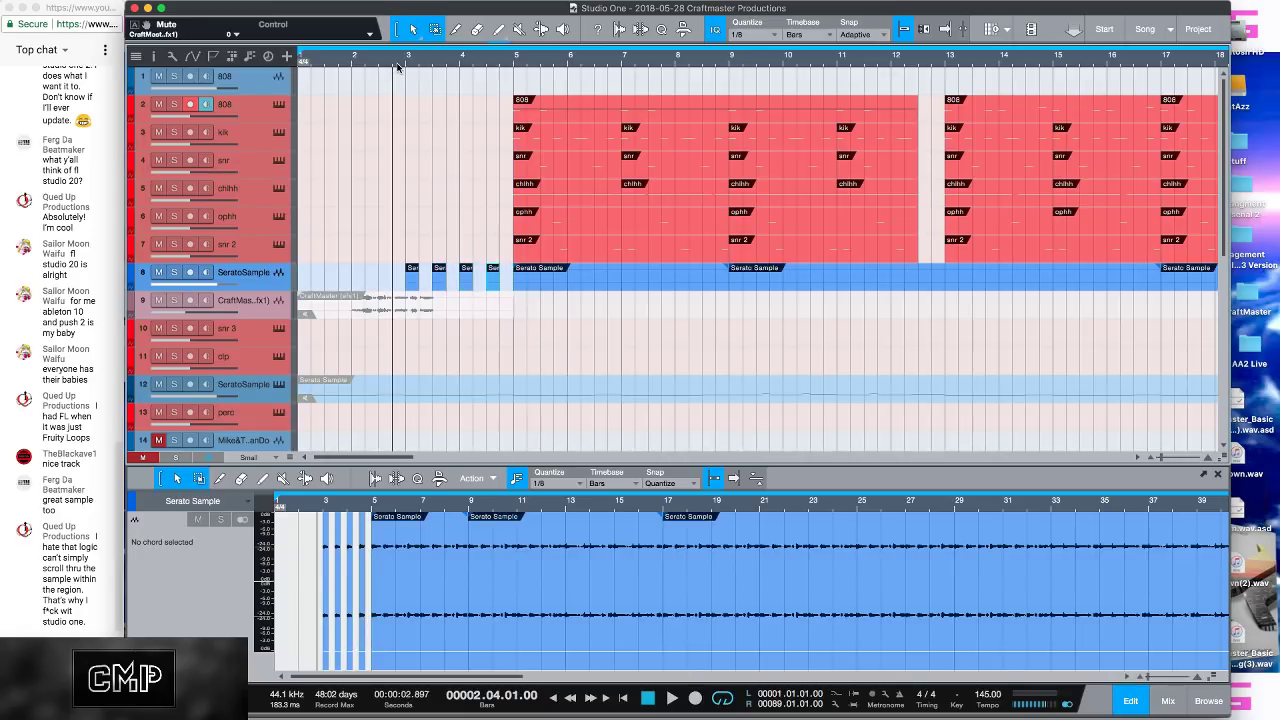
pyautogui.press('space')
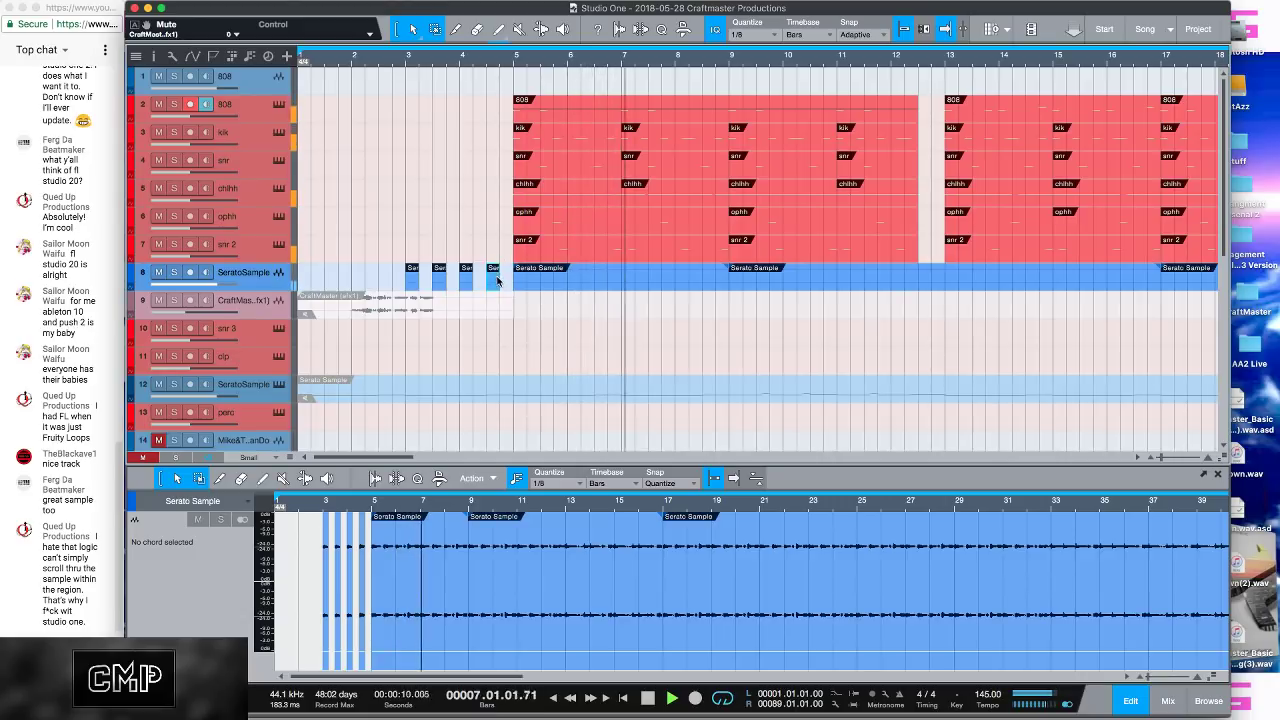
pyautogui.press('space')
# Step: Select all four Serato Sample slices in the intro and play them from just before bar 3
pyautogui.scroll(3, 394, 74)
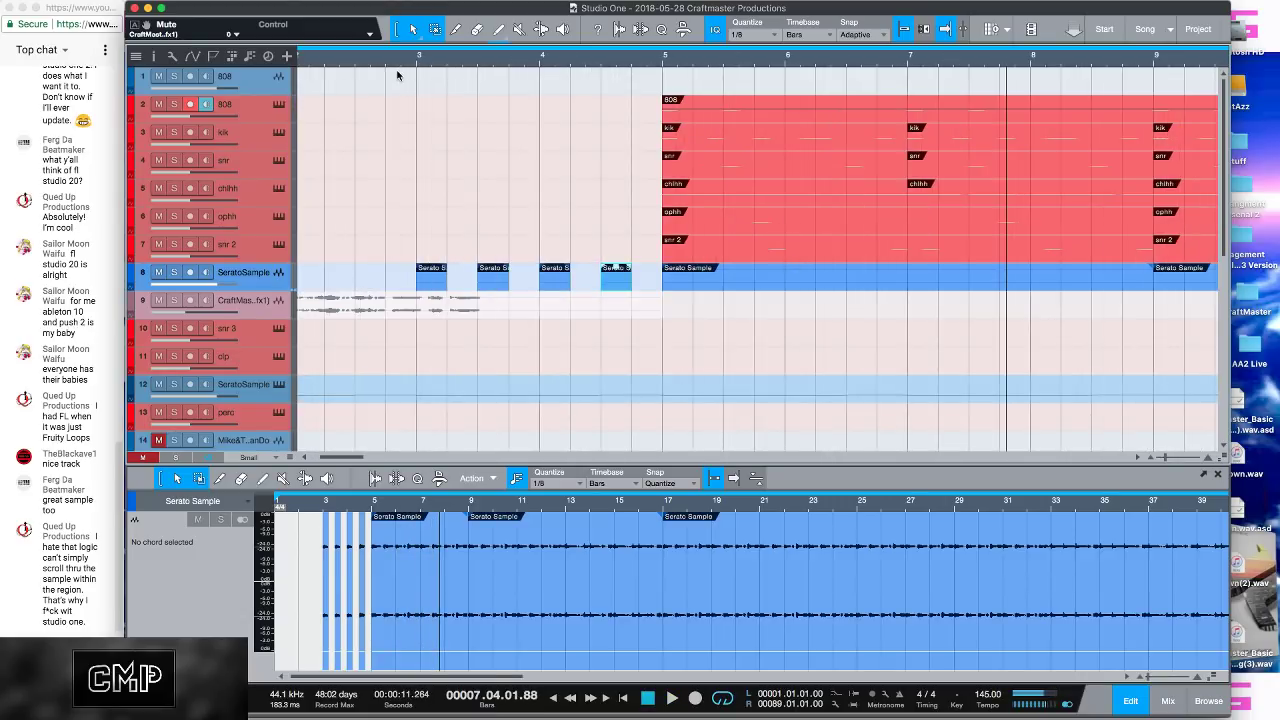
pyautogui.moveTo(640, 277); pyautogui.dragTo(392, 240)
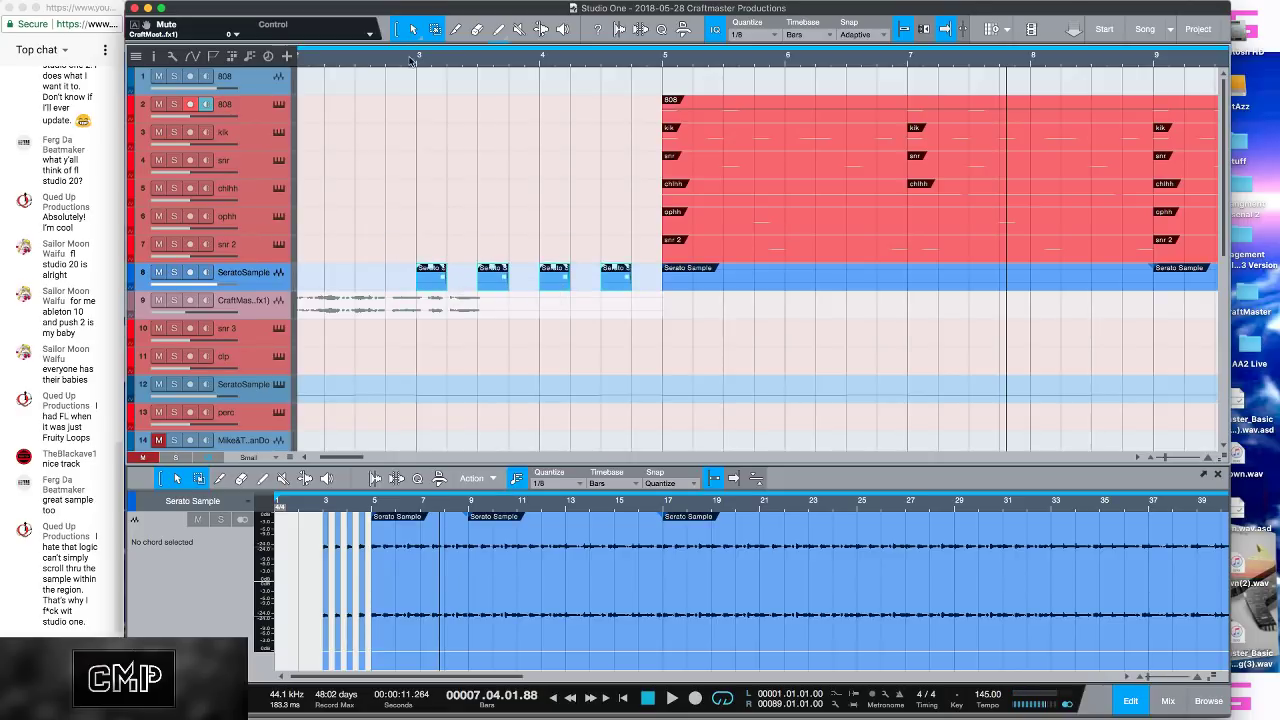
pyautogui.click(410, 62)
pyautogui.press('space')
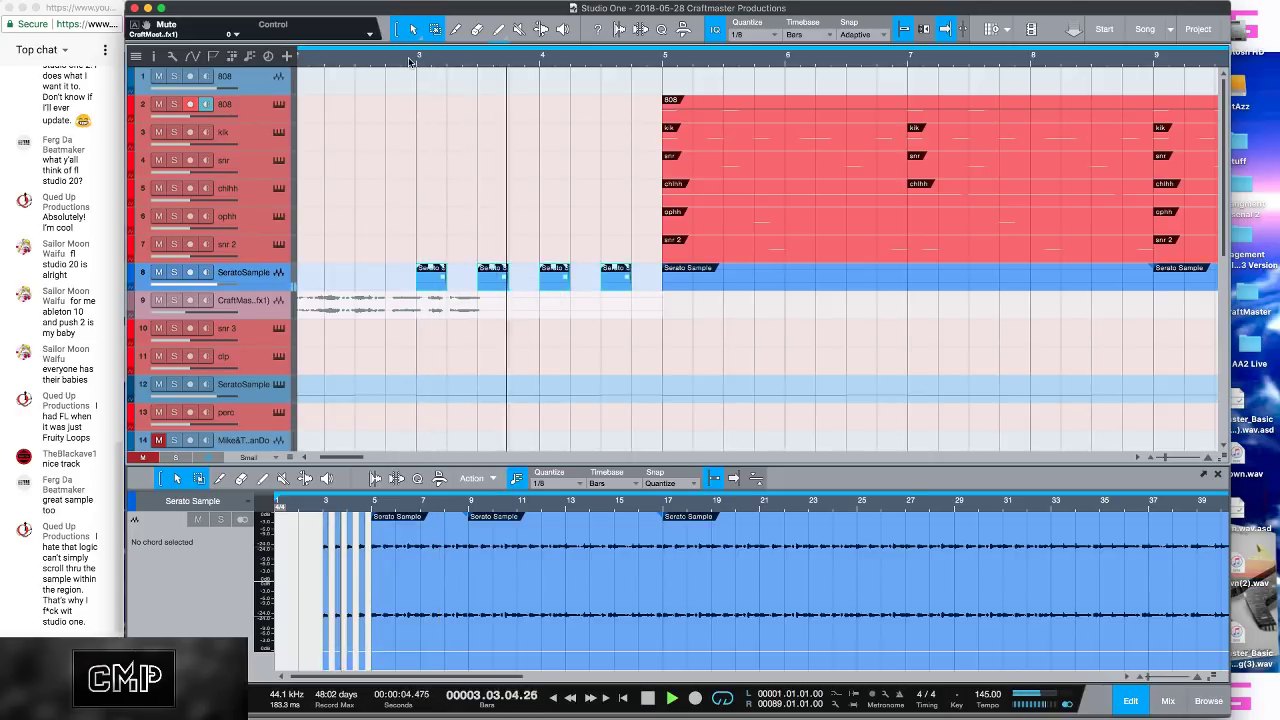
pyautogui.press('space')
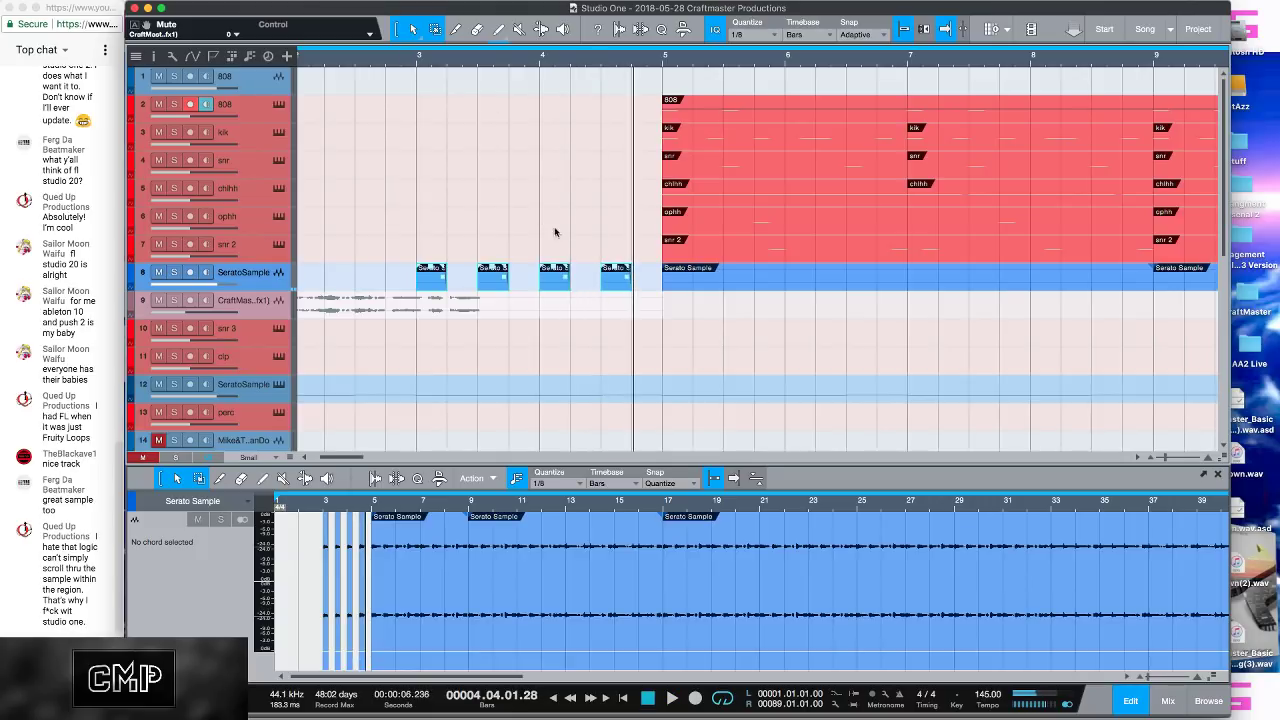
# Step: Duplicate the last Serato Sample slice into beat 4 of bar 4 and audition the intro from just before bar 3
pyautogui.press('d')
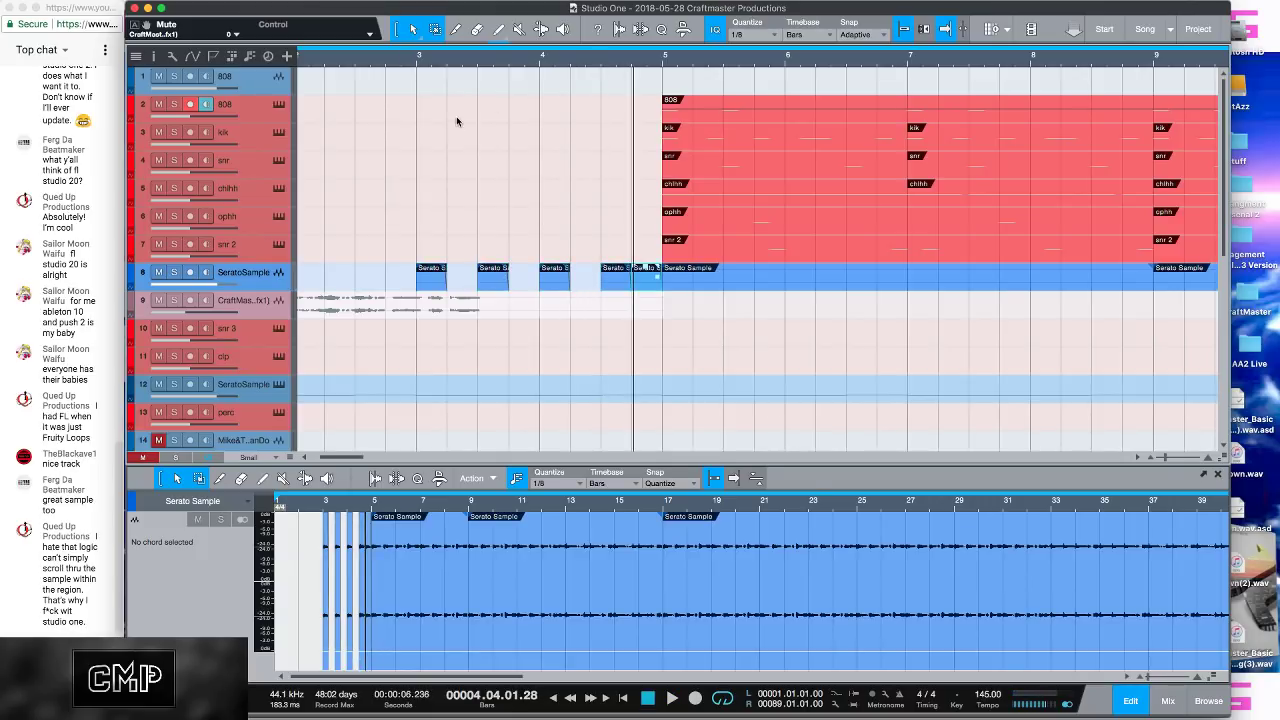
pyautogui.click(403, 63)
pyautogui.press('space')
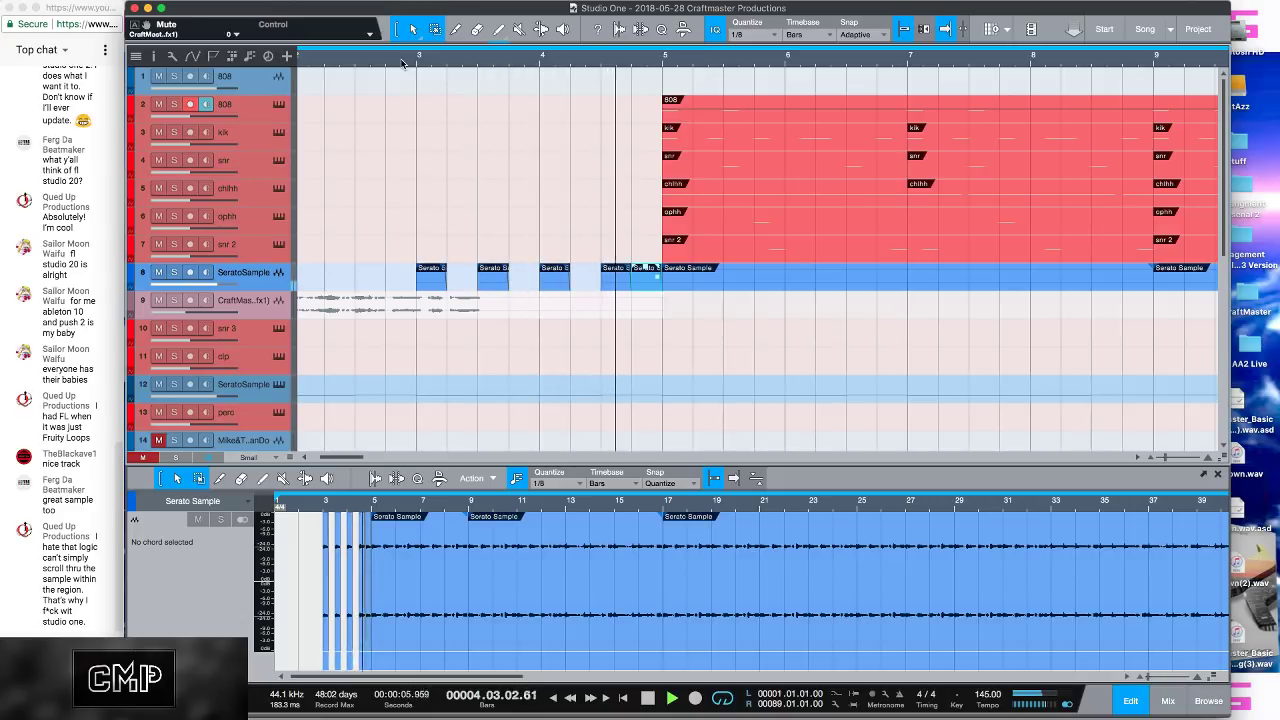
pyautogui.press('space')
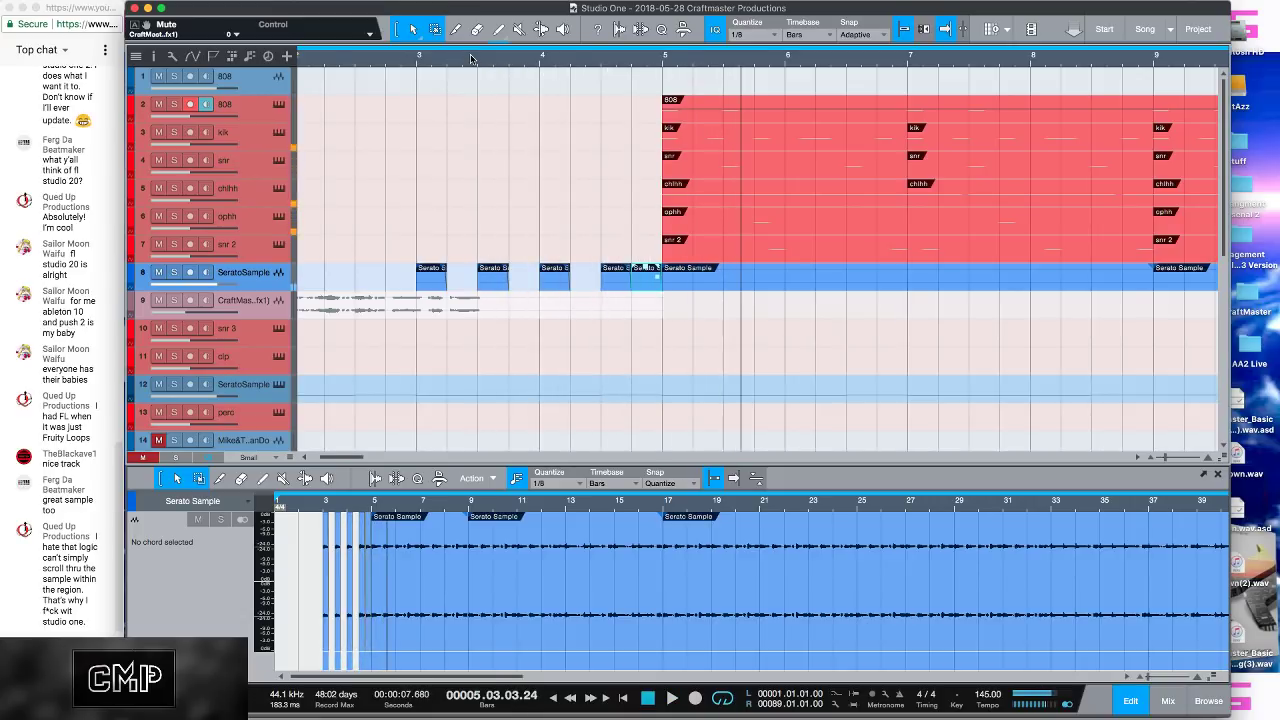
# Step: Select all drum and Serato Sample events of the arrangement and move them two bars earlier so the drums start at bar 3
pyautogui.press('w')
pyautogui.press('w')
pyautogui.press('w')
pyautogui.press('w')
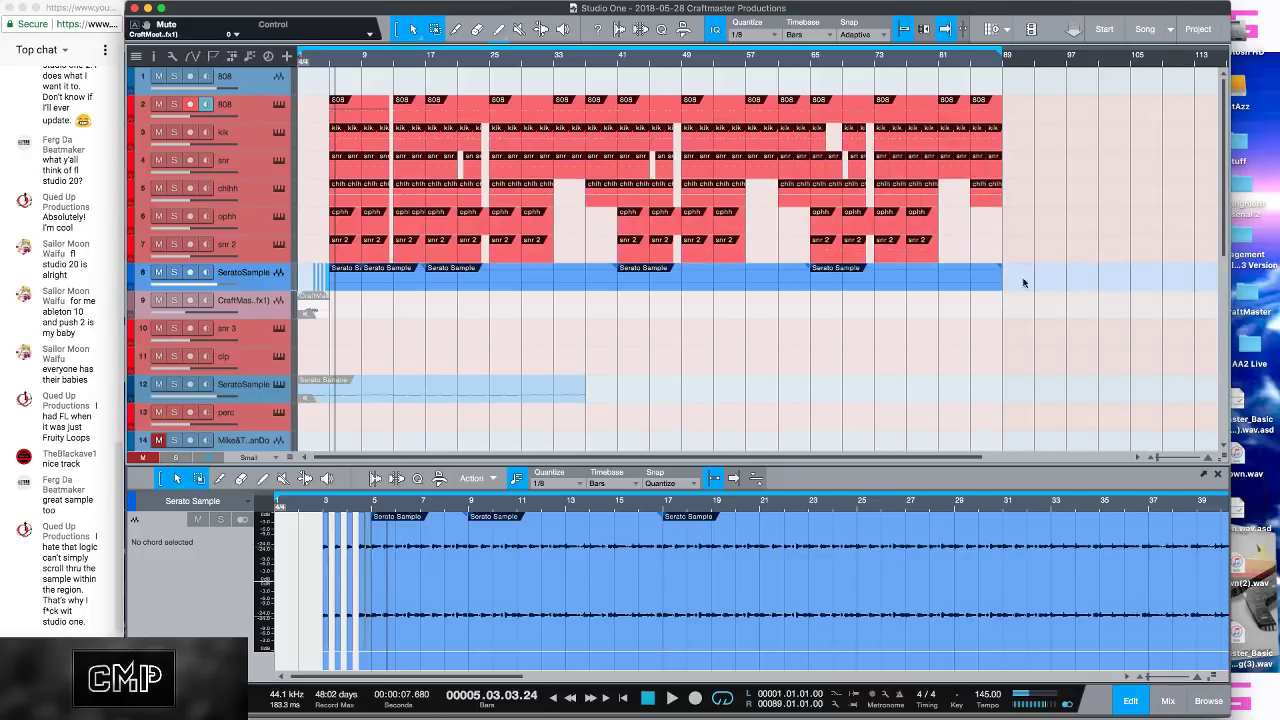
pyautogui.moveTo(1036, 290); pyautogui.dragTo(316, 110)
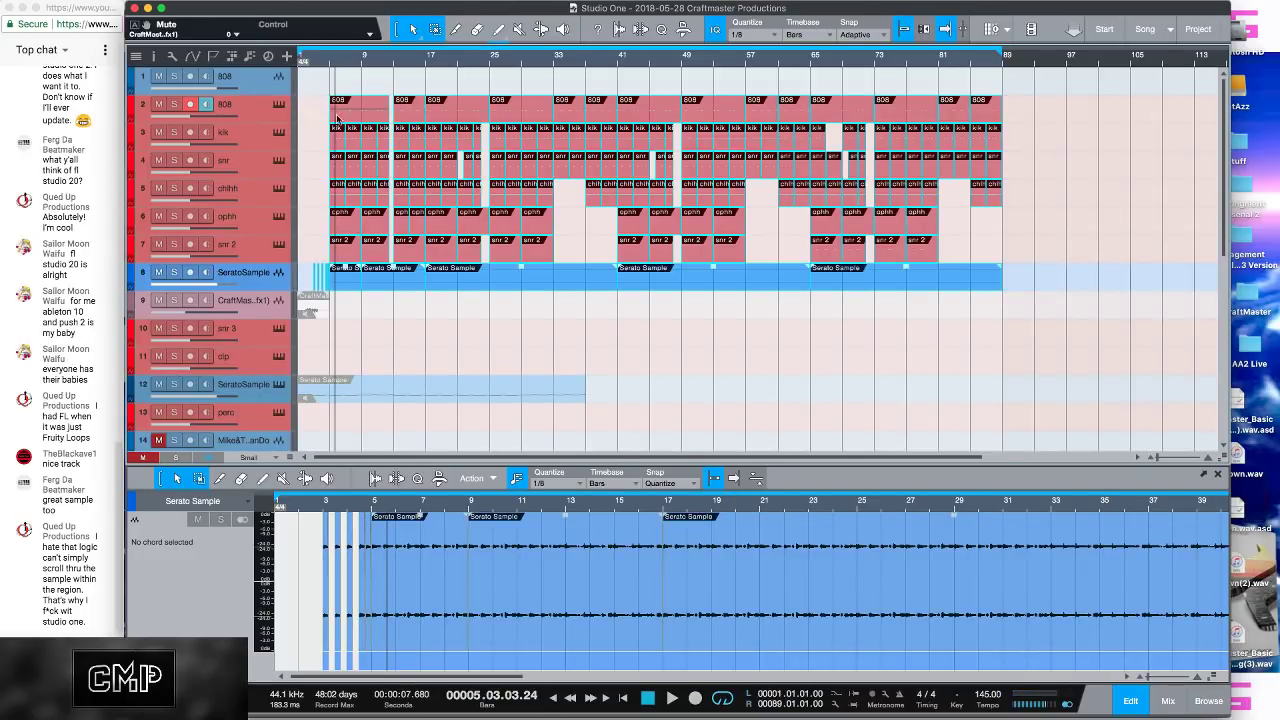
pyautogui.hotkey('alt', 'Left')
pyautogui.hotkey('alt', 'Left')
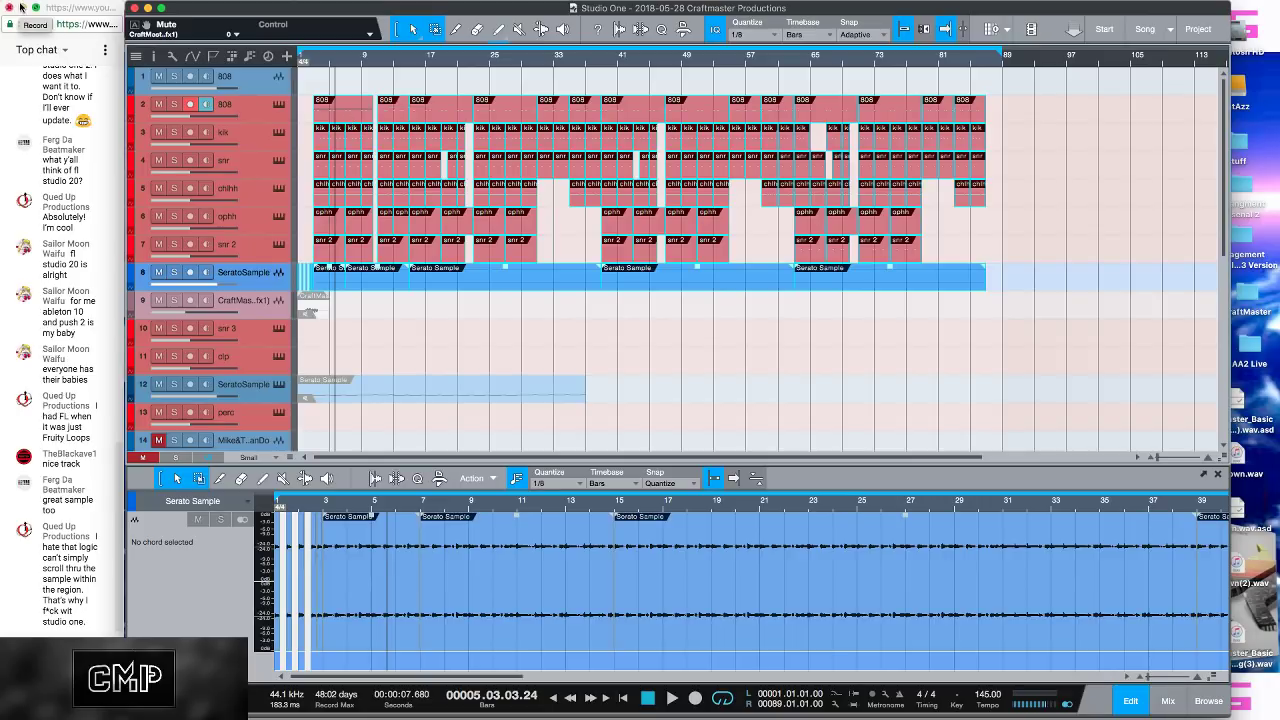
pyautogui.moveTo(353, 62); pyautogui.dragTo(392, 110)
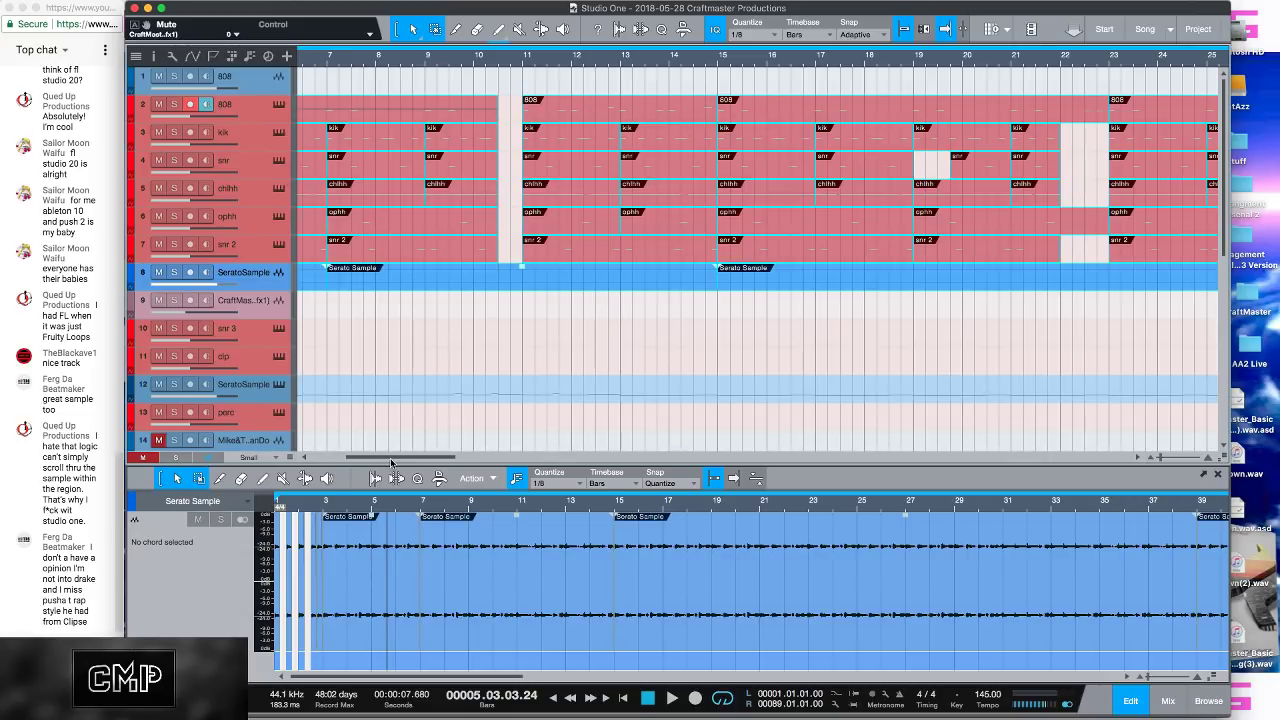
pyautogui.moveTo(395, 462); pyautogui.dragTo(350, 462)
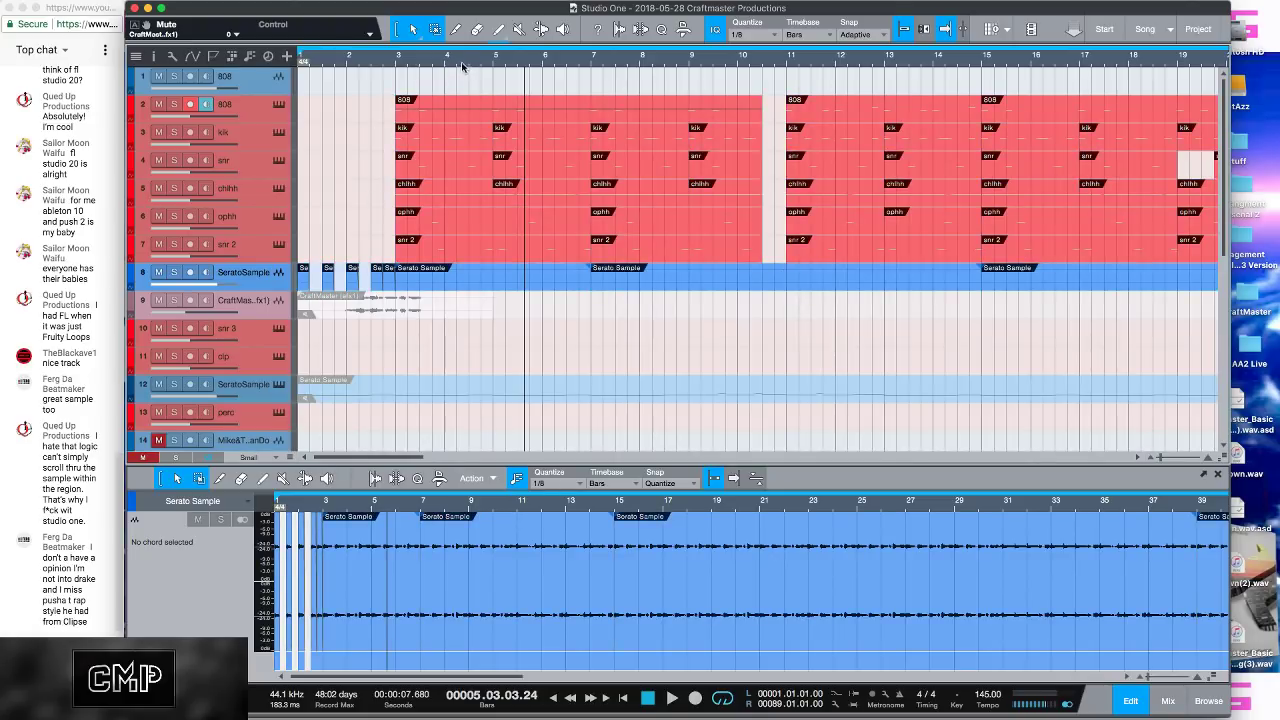
# Step: Remove the empty 808 audio track above the 808 instrument track
pyautogui.press('w')
pyautogui.press('w')
pyautogui.press('w')
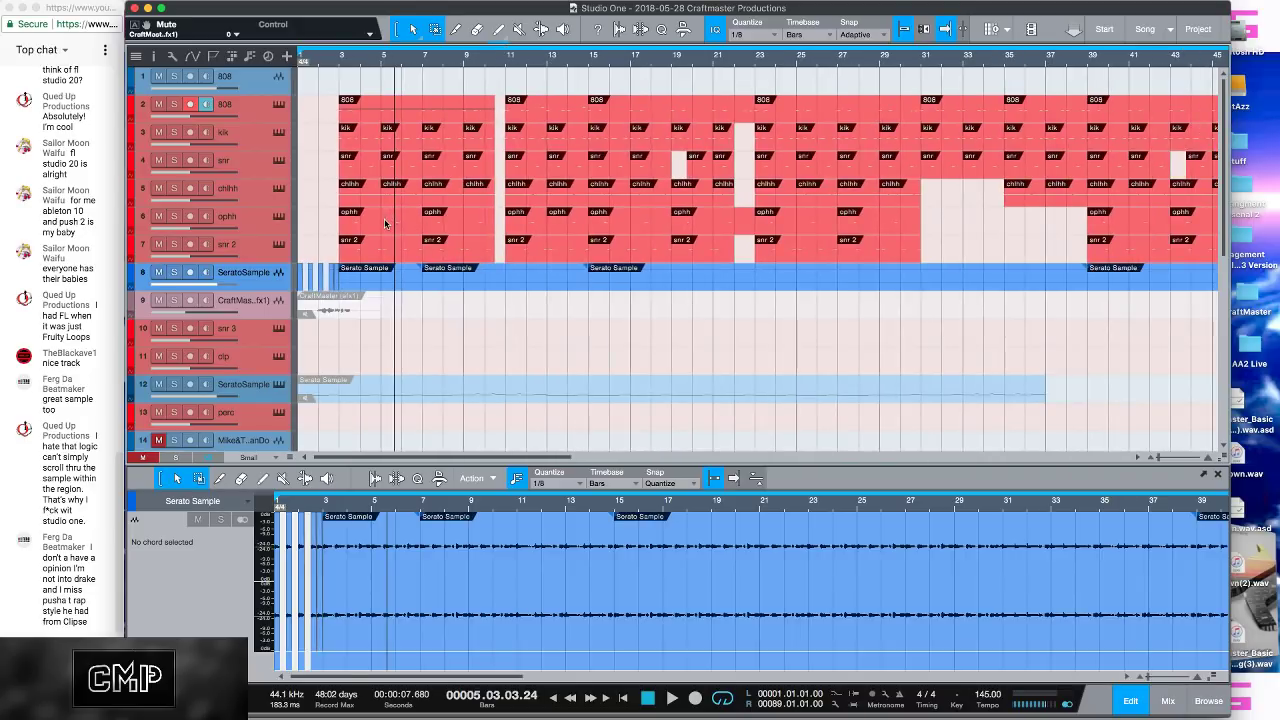
pyautogui.rightClick(264, 90)
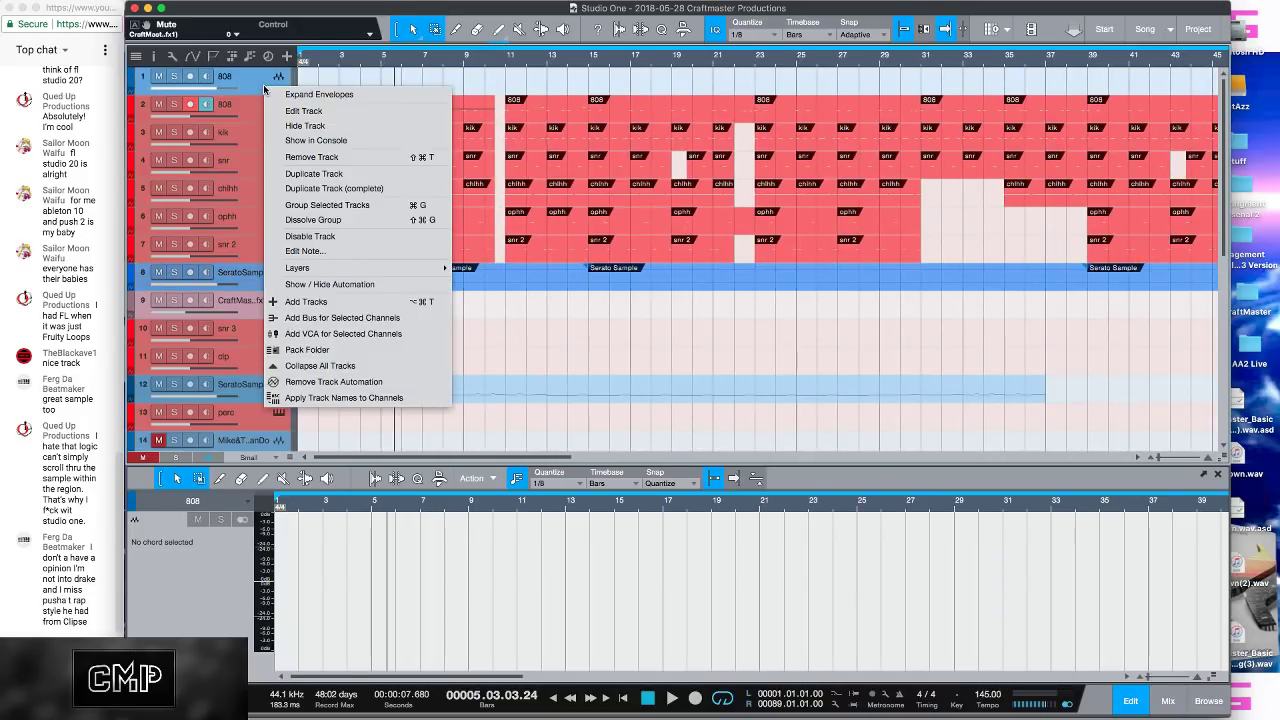
pyautogui.click(376, 160)
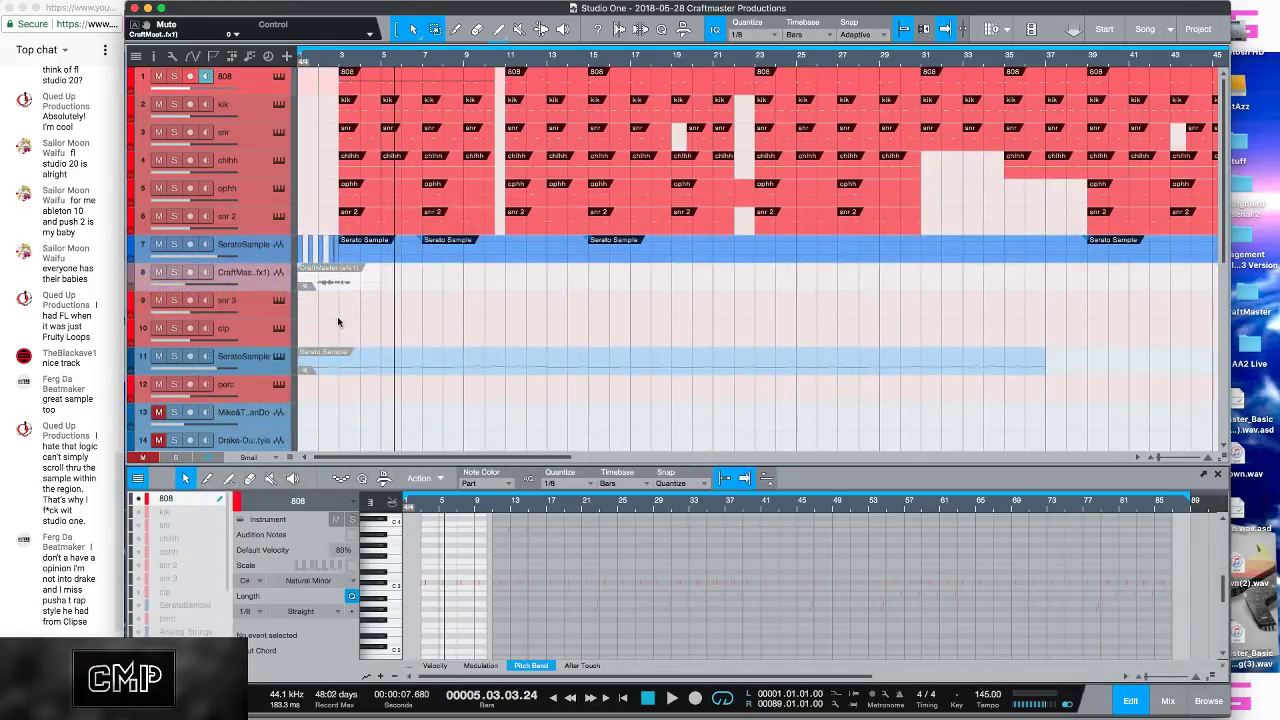
# Step: Remove the unused tracks from Mike&TheCensations through SeratoSample2, together with their instruments
pyautogui.scroll(-5, 424, 314)
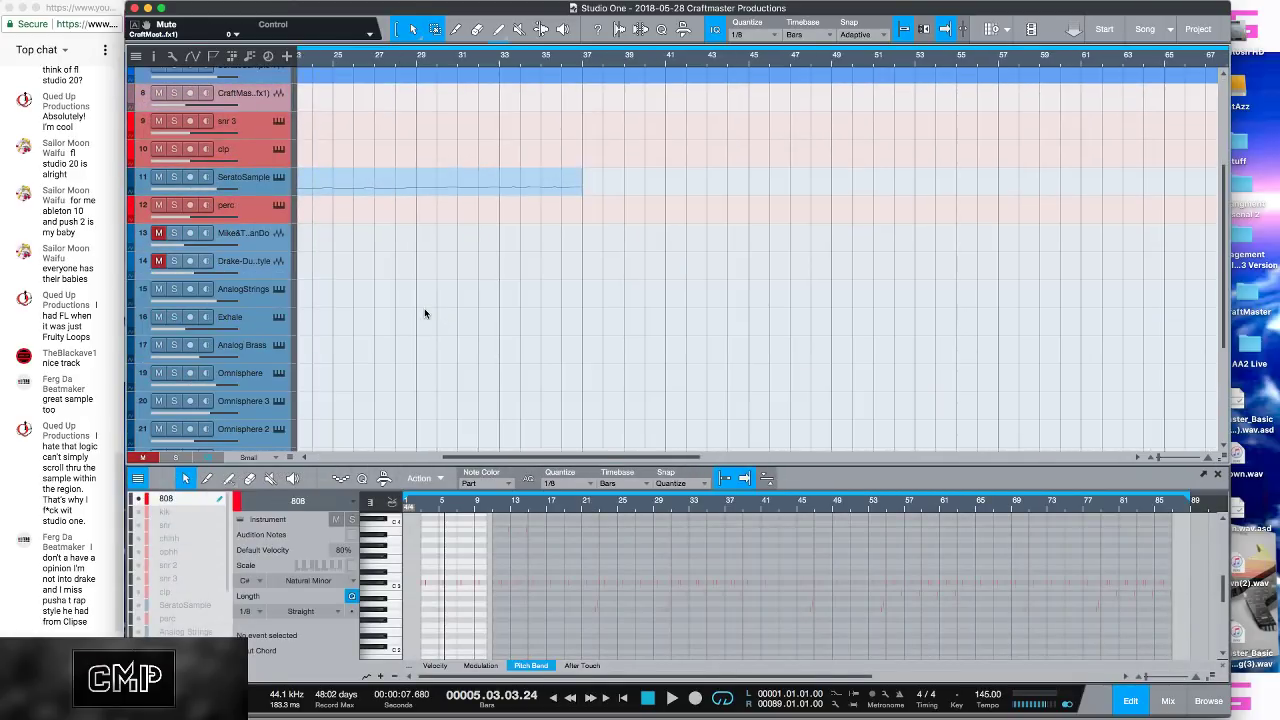
pyautogui.click(252, 212)
pyautogui.scroll(-4, 243, 311)
pyautogui.scroll(4, 243, 311)
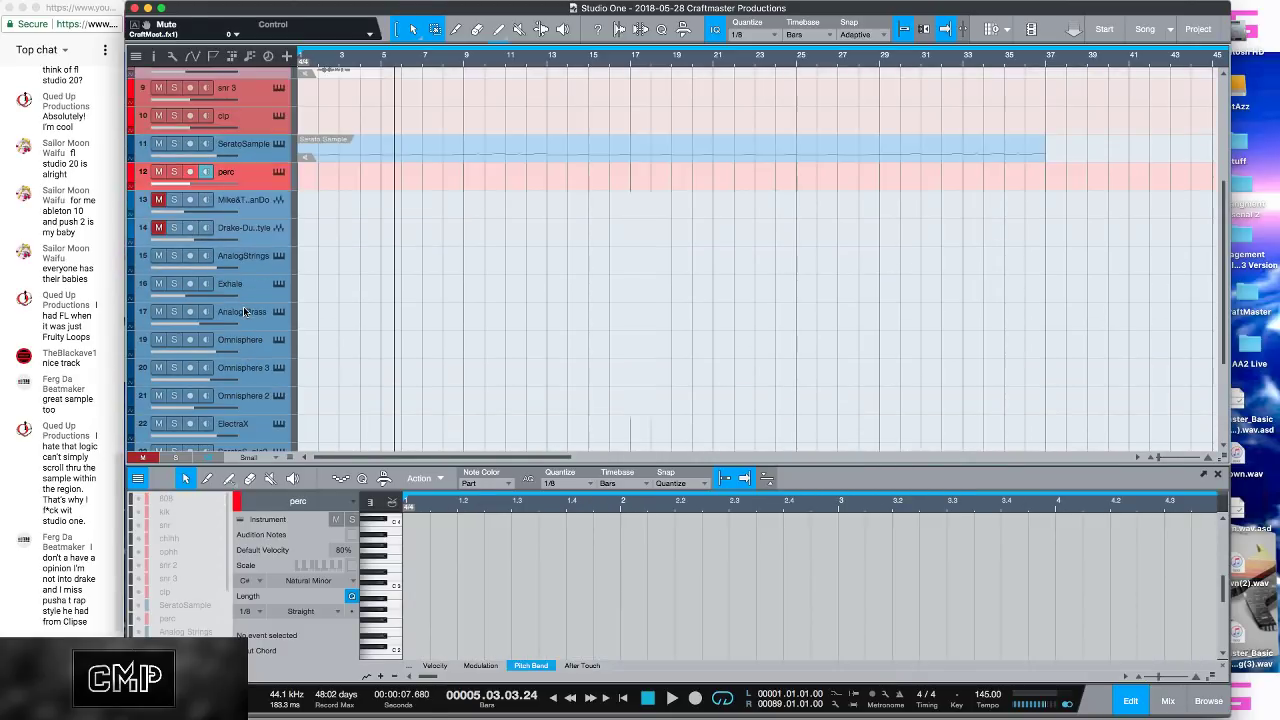
pyautogui.click(245, 210)
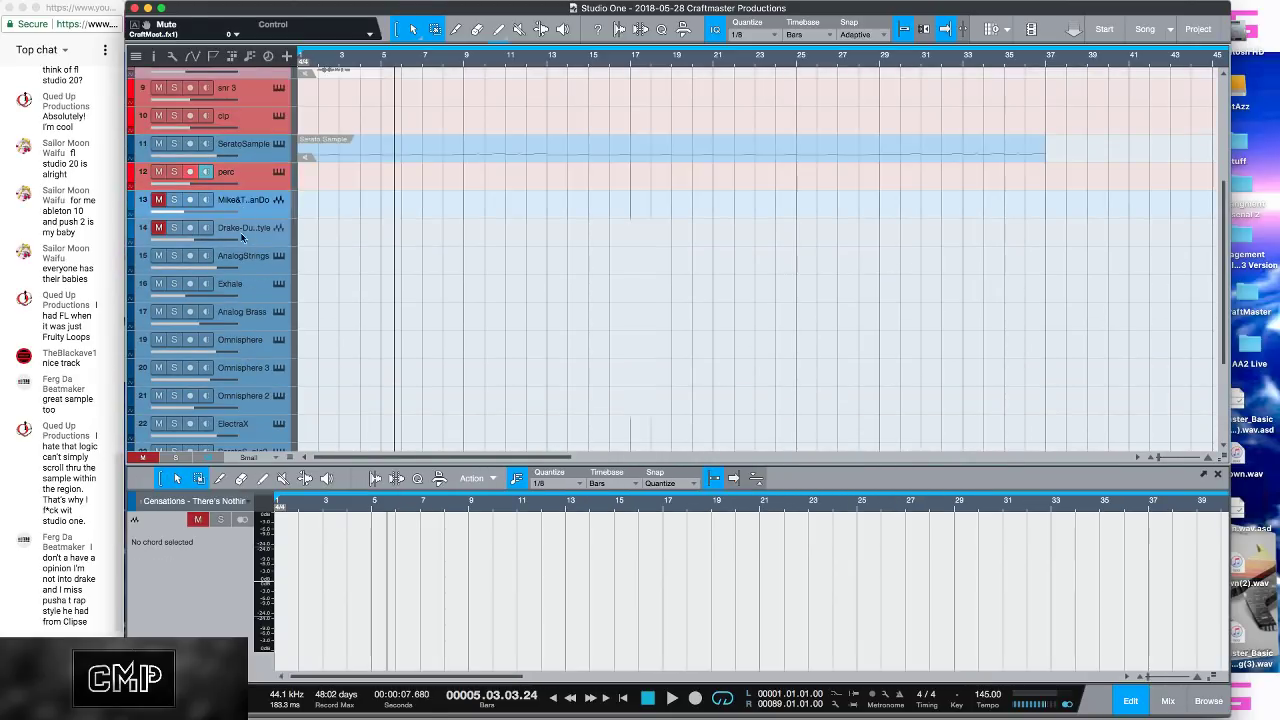
pyautogui.scroll(-4, 245, 291)
pyautogui.keyDown('shift'); pyautogui.click(252, 298); pyautogui.keyUp('shift')
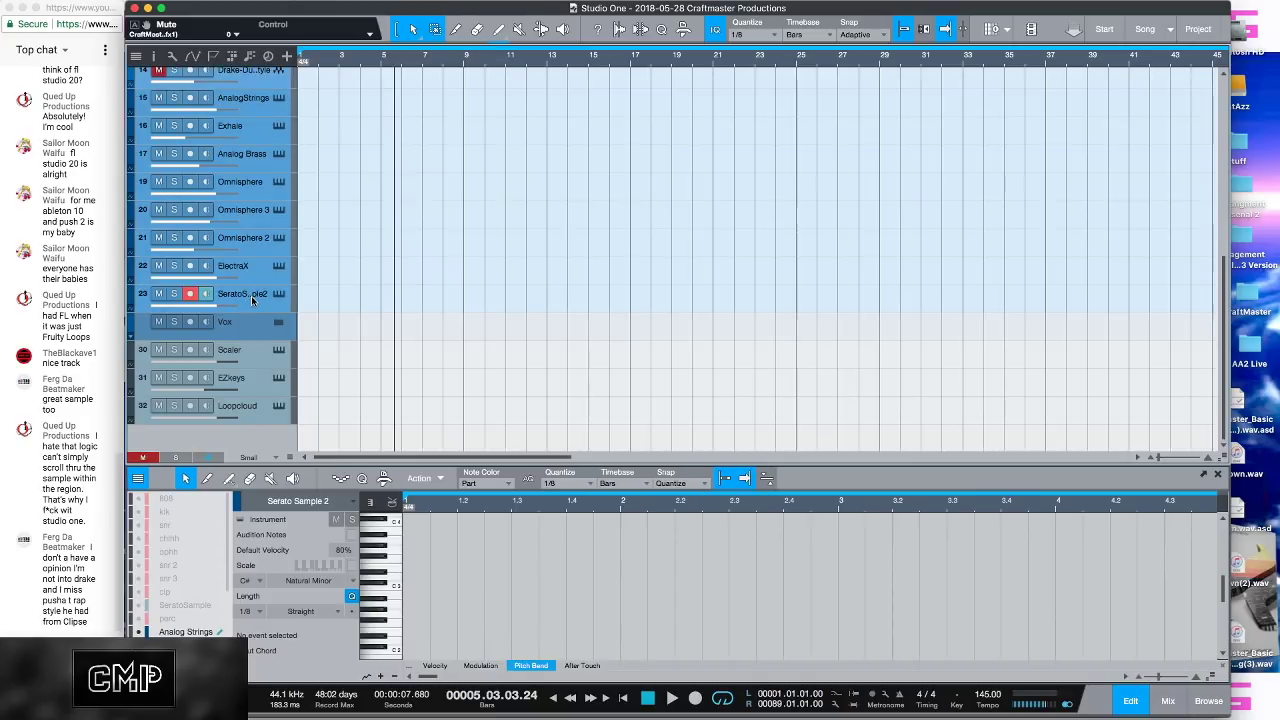
pyautogui.rightClick(252, 298)
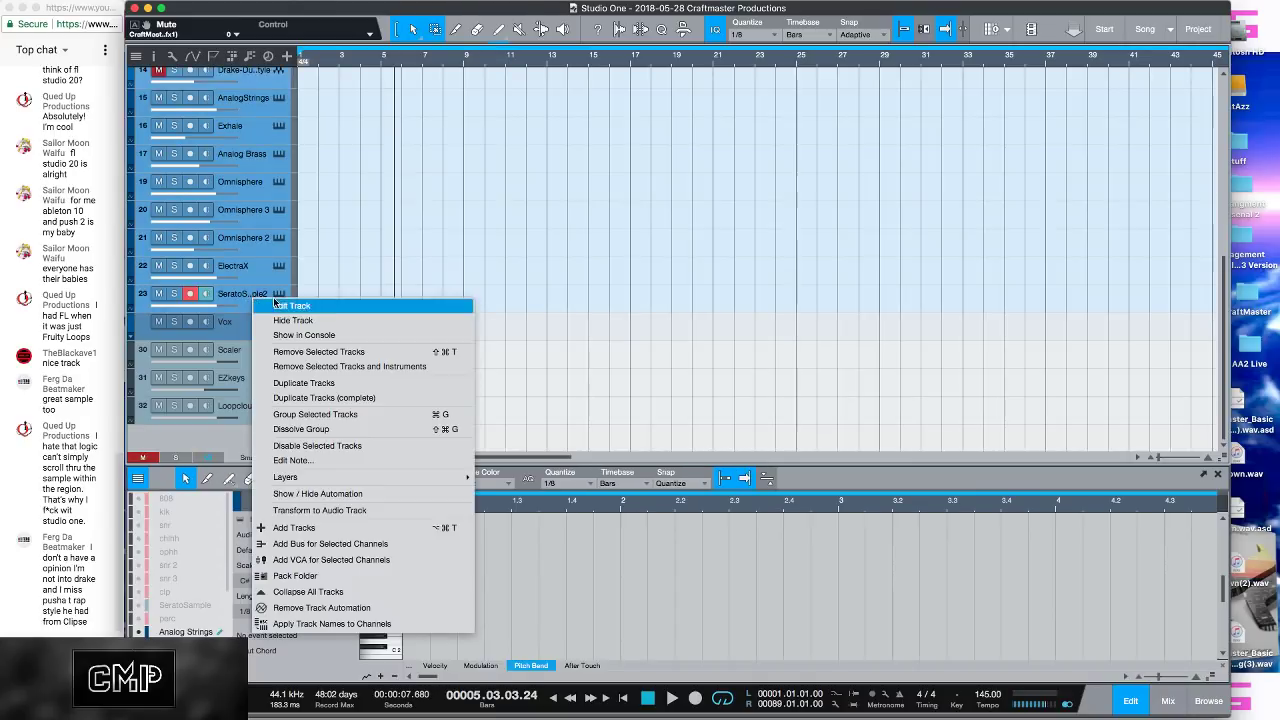
pyautogui.click(340, 366)
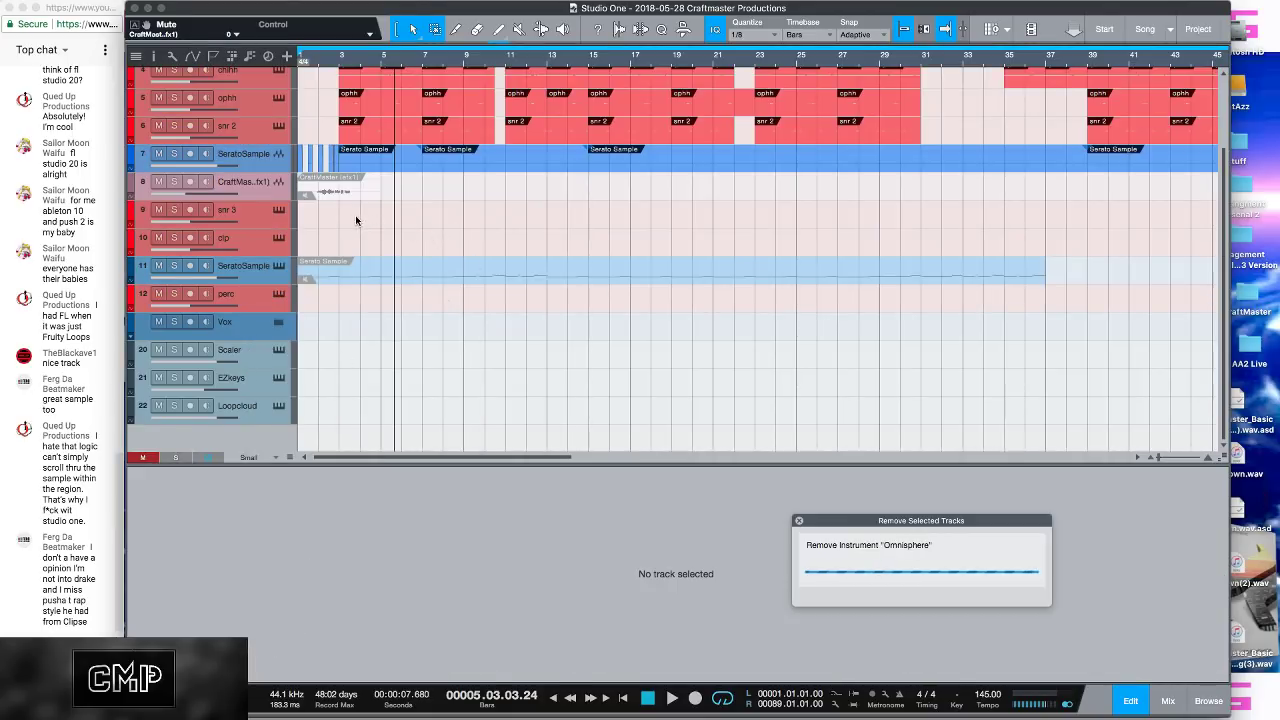
# Step: Remove the empty snr 3 and clp tracks
pyautogui.click(256, 239)
pyautogui.keyDown('shift'); pyautogui.click(257, 220); pyautogui.keyUp('shift')
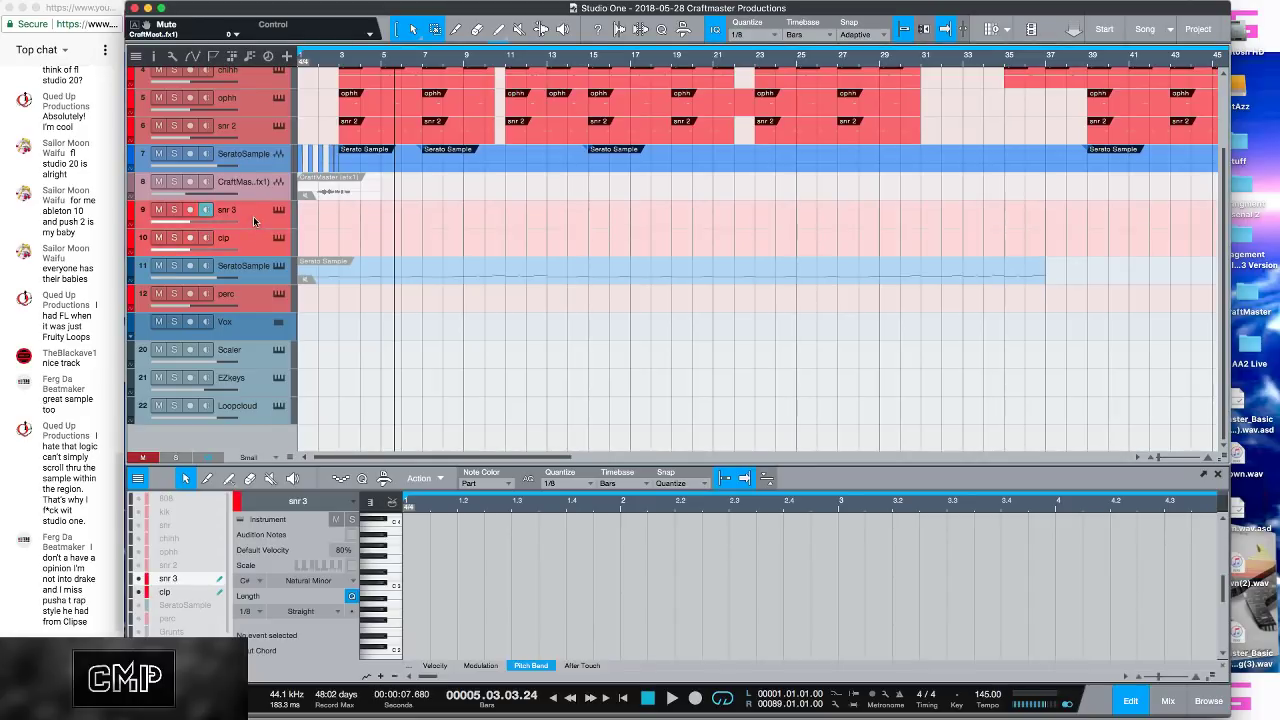
pyautogui.rightClick(256, 219)
pyautogui.click(336, 286)
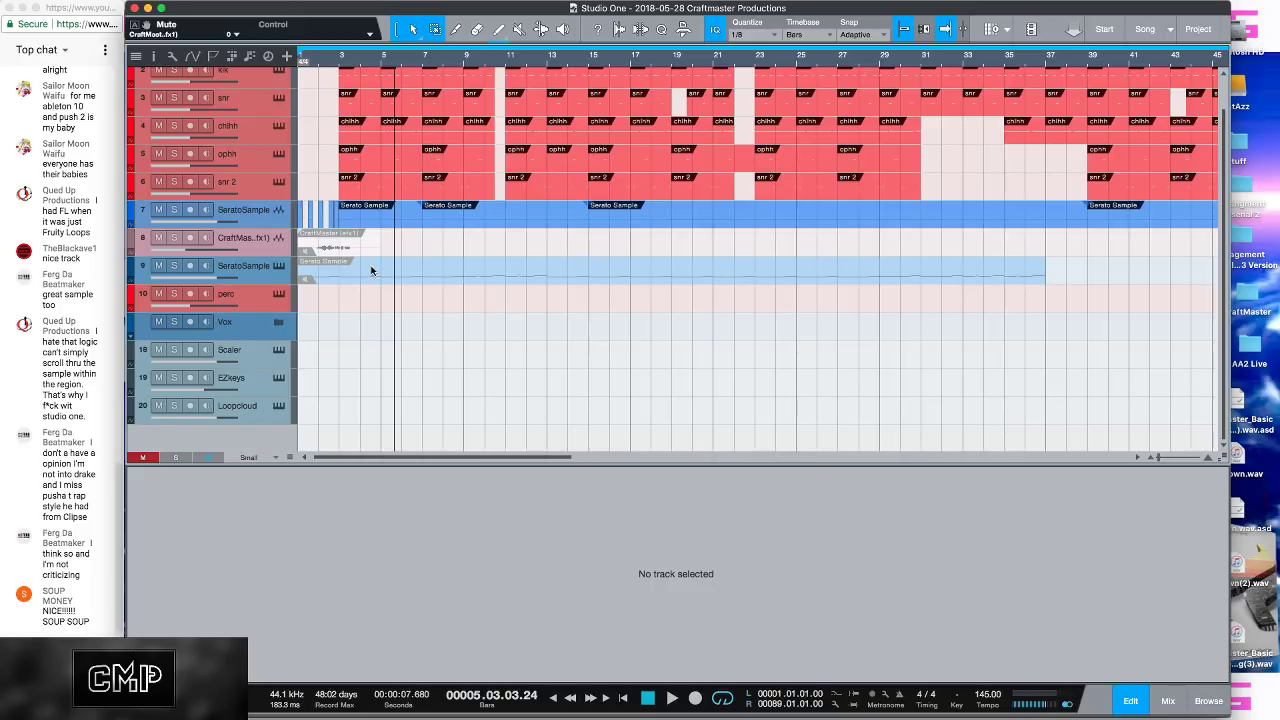
# Step: Play a short passage, review the layout of the whole arrangement and set the playhead to bar 5
pyautogui.press('space')
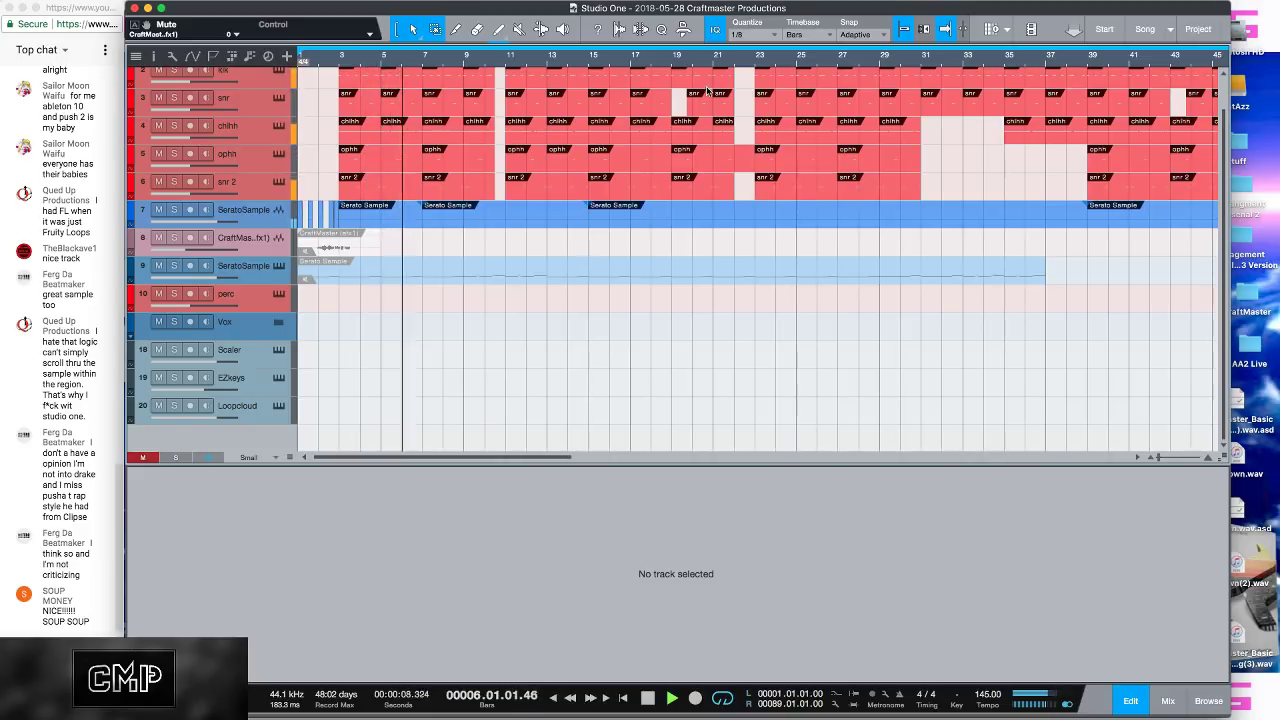
pyautogui.press('space')
pyautogui.scroll(3, 738, 90)
pyautogui.scroll(-3, 738, 90)
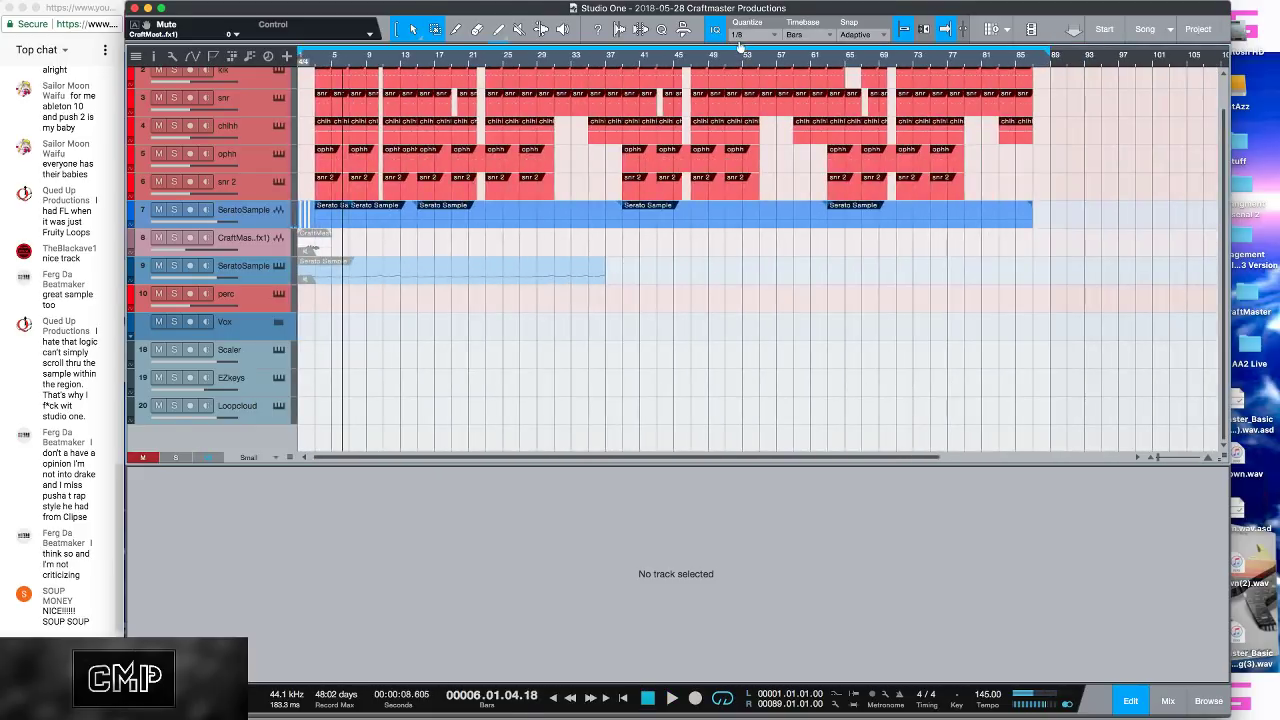
pyautogui.scroll(1, 738, 46)
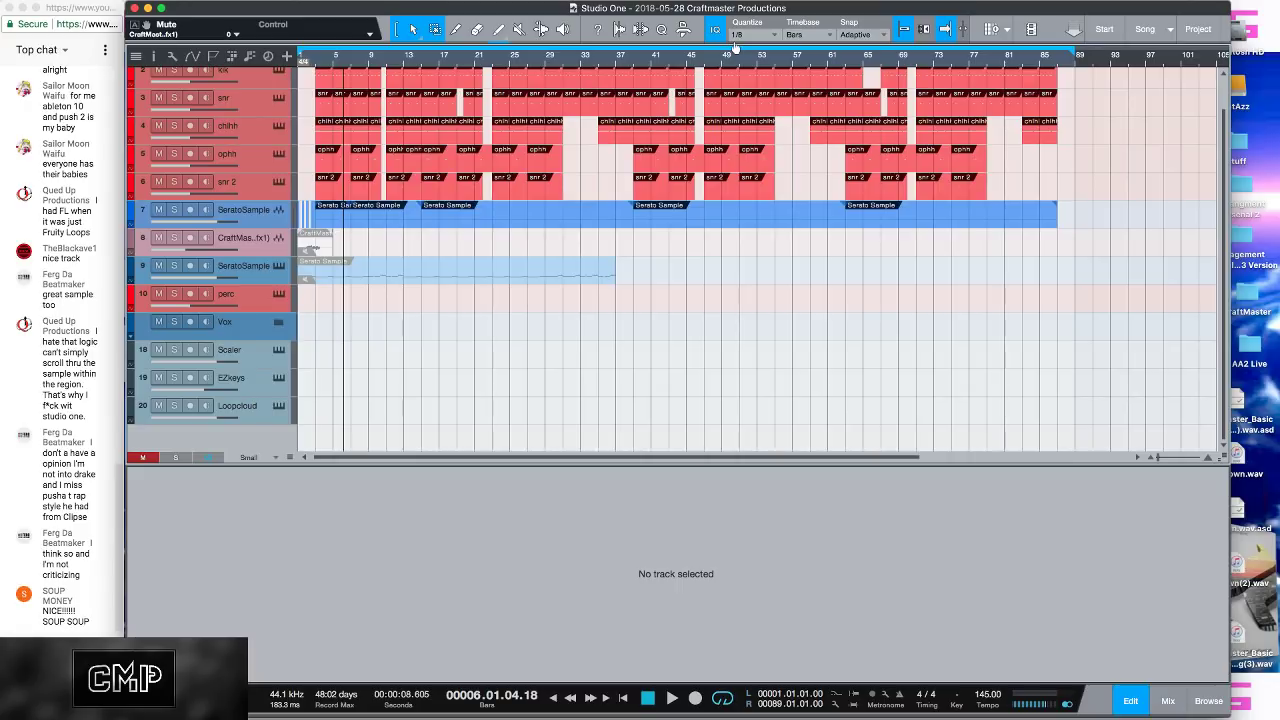
pyautogui.scroll(-1, 735, 46)
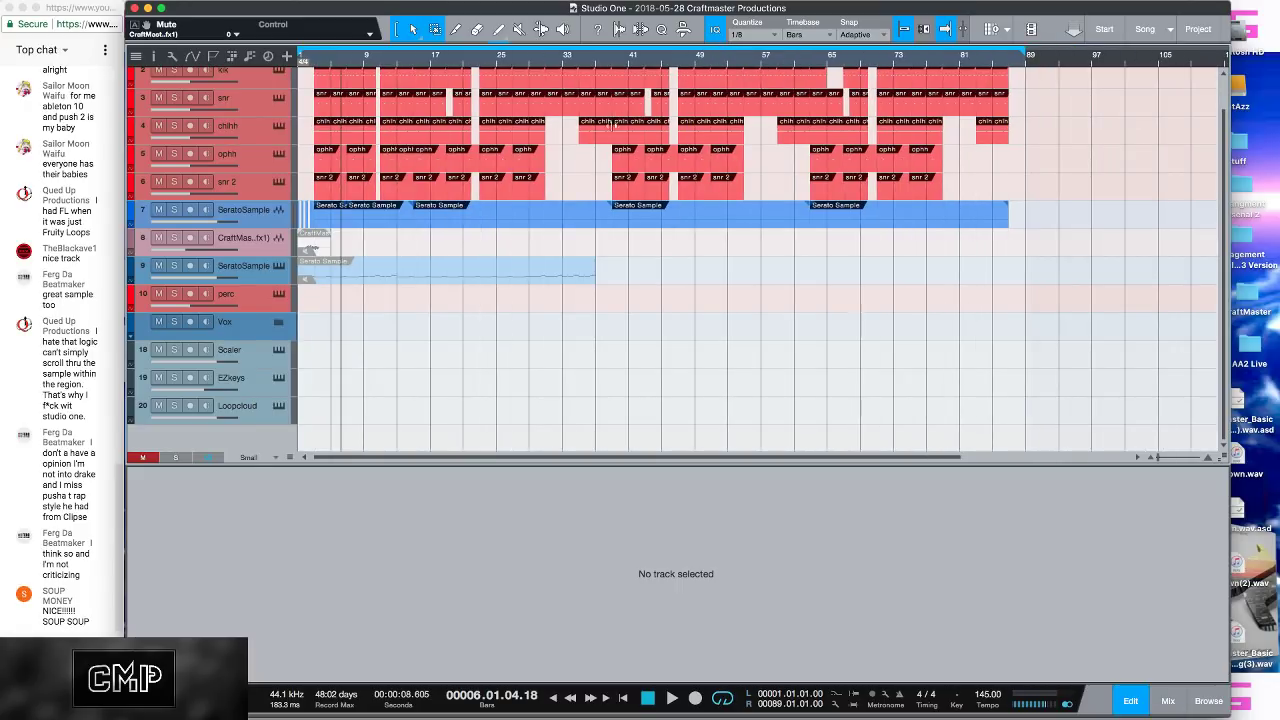
pyautogui.scroll(1, 612, 126)
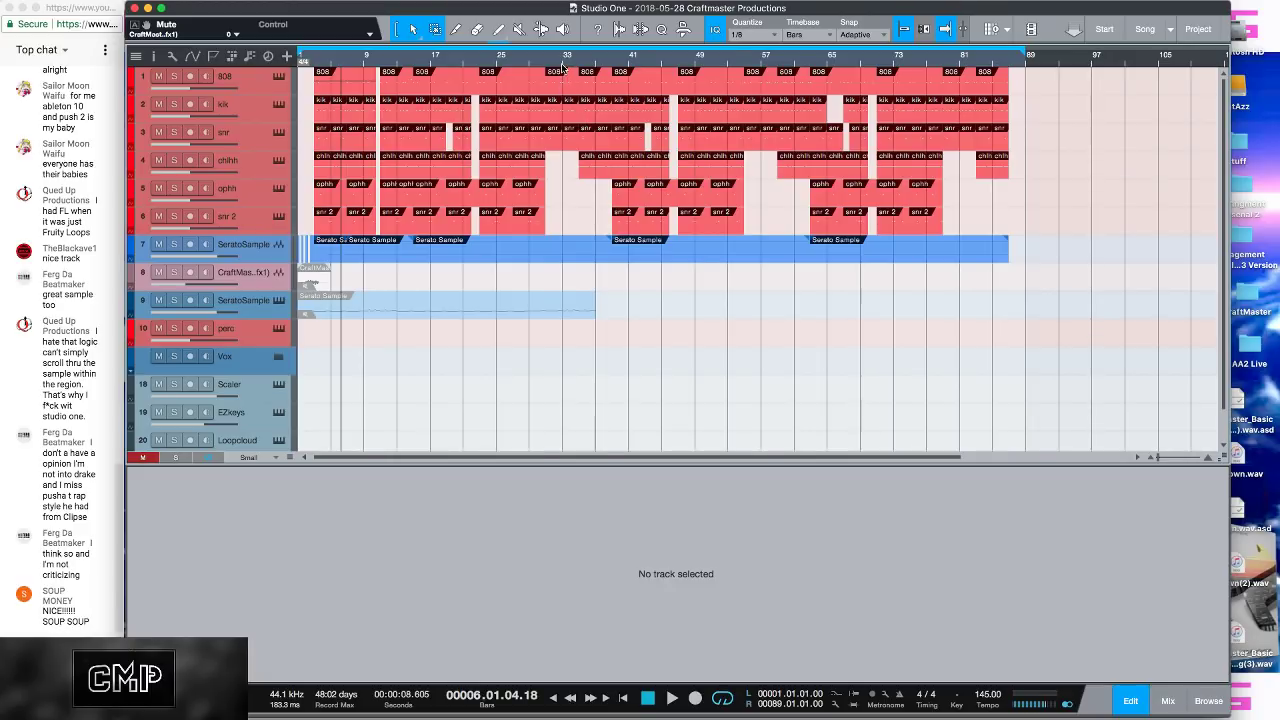
pyautogui.scroll(4, 567, 98)
pyautogui.scroll(-1, 567, 95)
pyautogui.press('w')
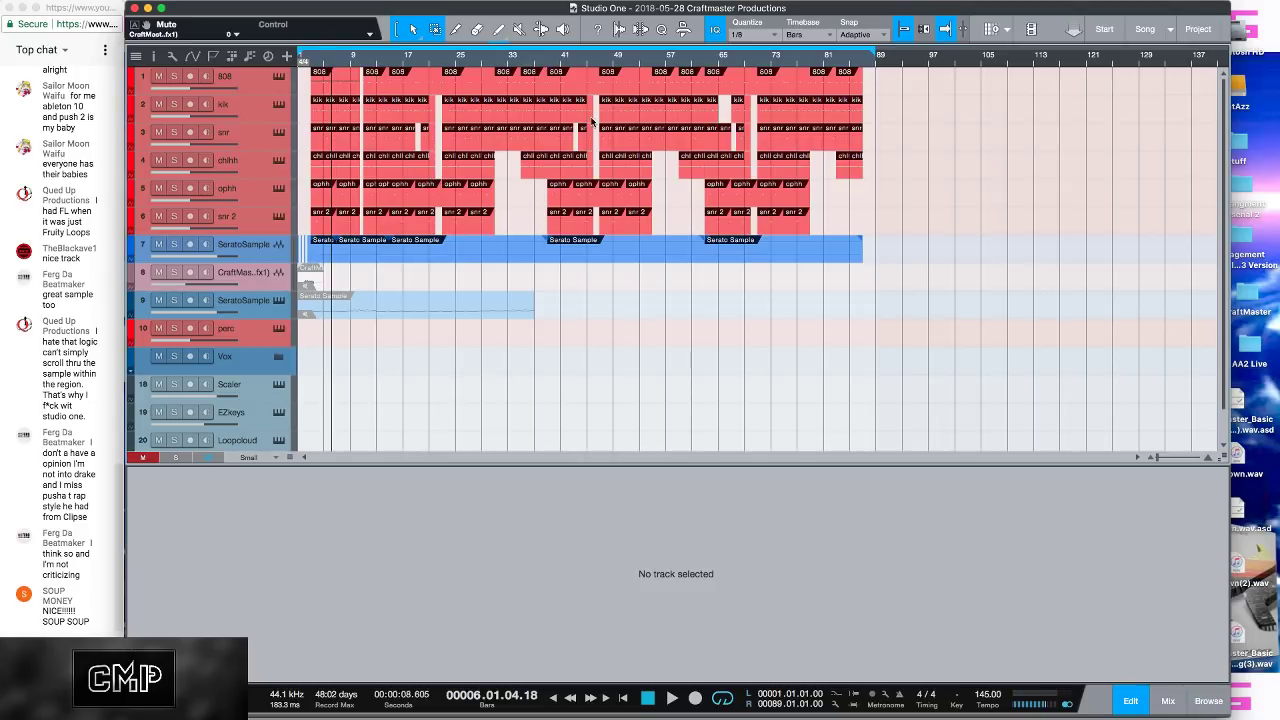
pyautogui.click(322, 64)
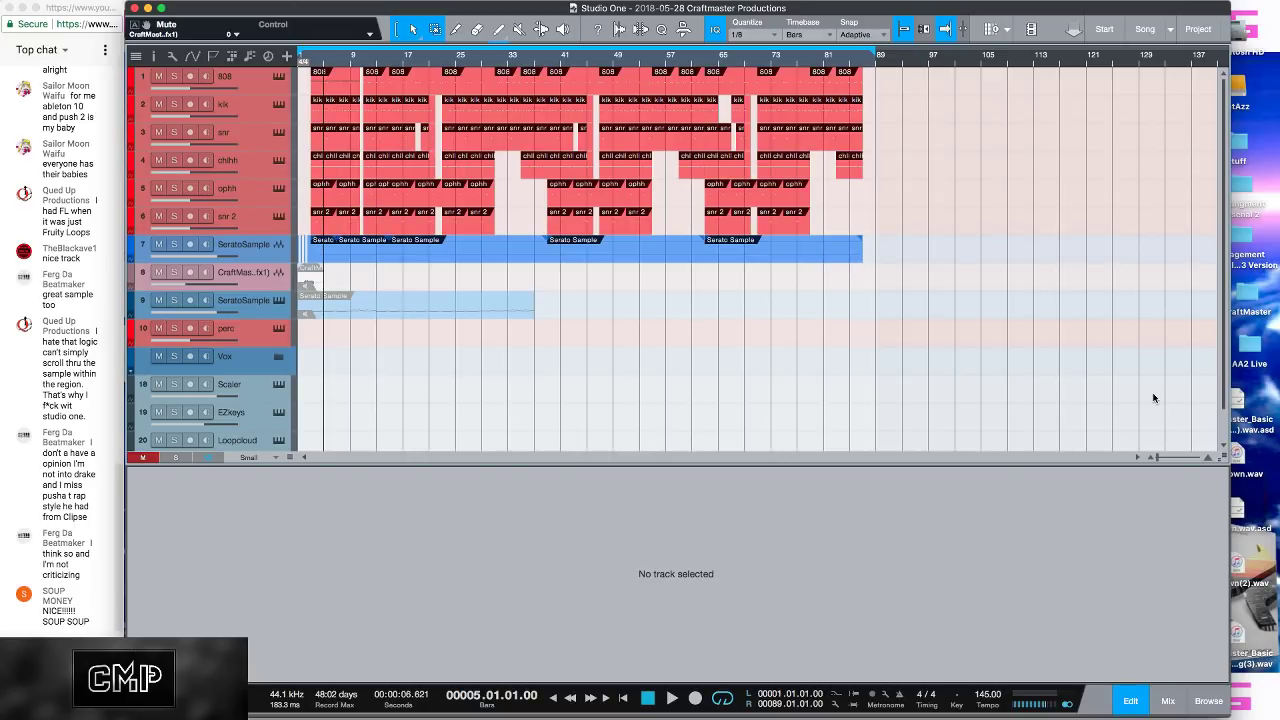
# Step: Show the browser and collapse the Songs folder in the files and the VST2 folder in the instruments
pyautogui.press('F5')
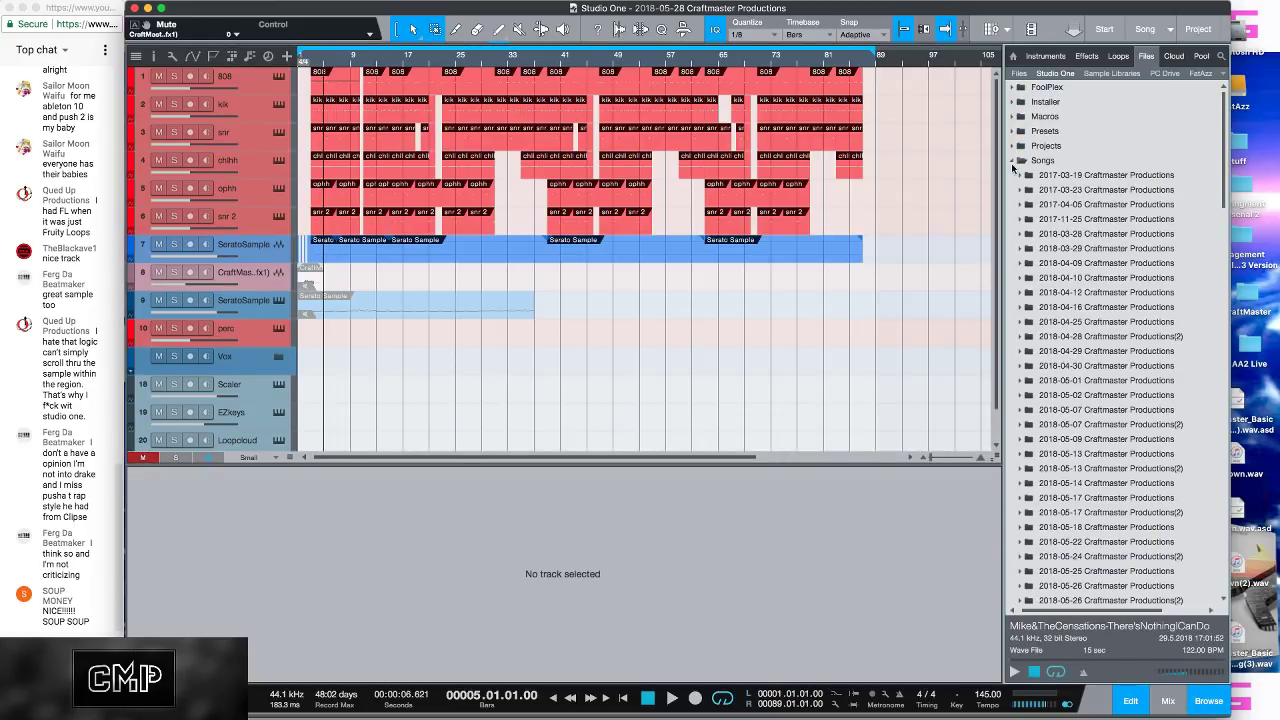
pyautogui.click(1011, 161)
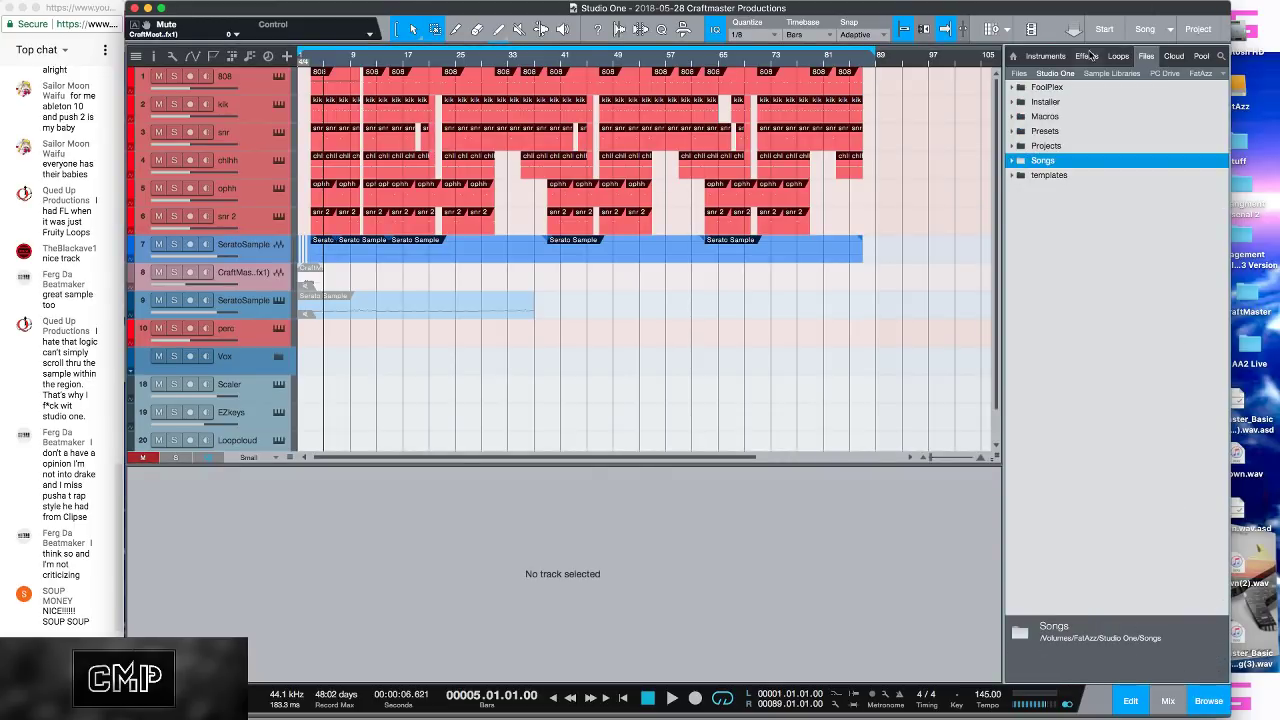
pyautogui.click(1057, 55)
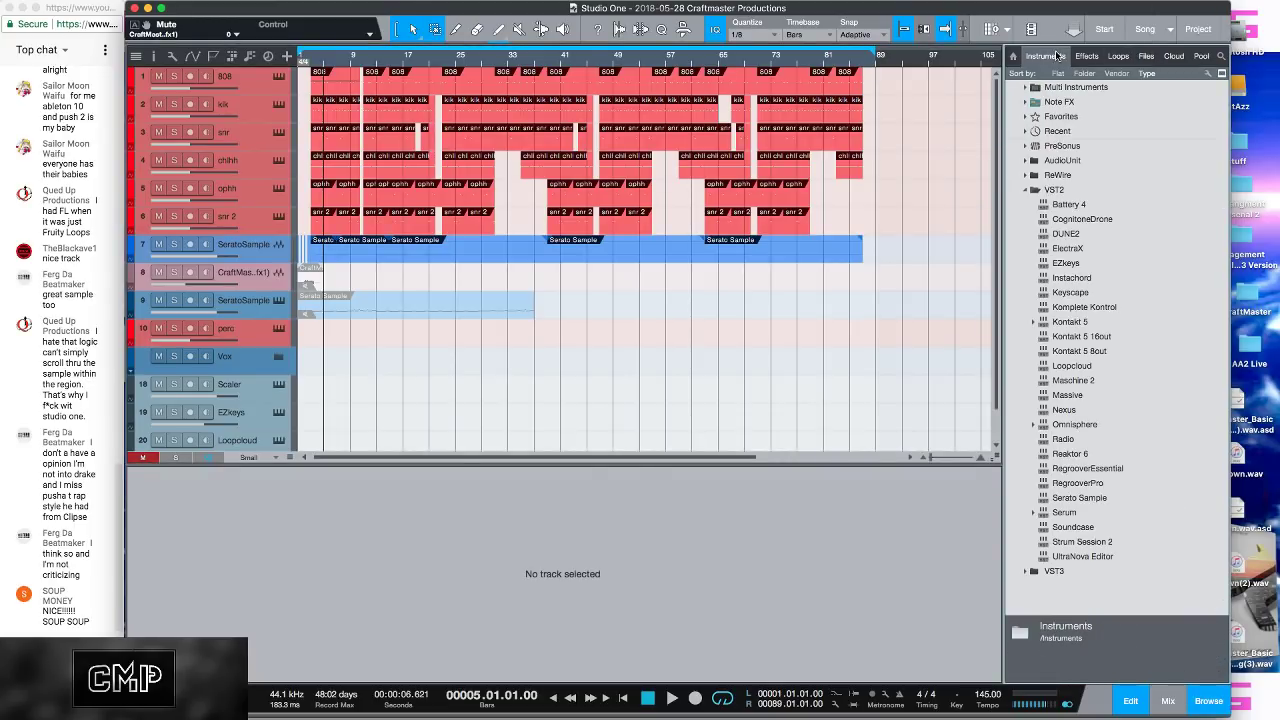
pyautogui.click(1023, 190)
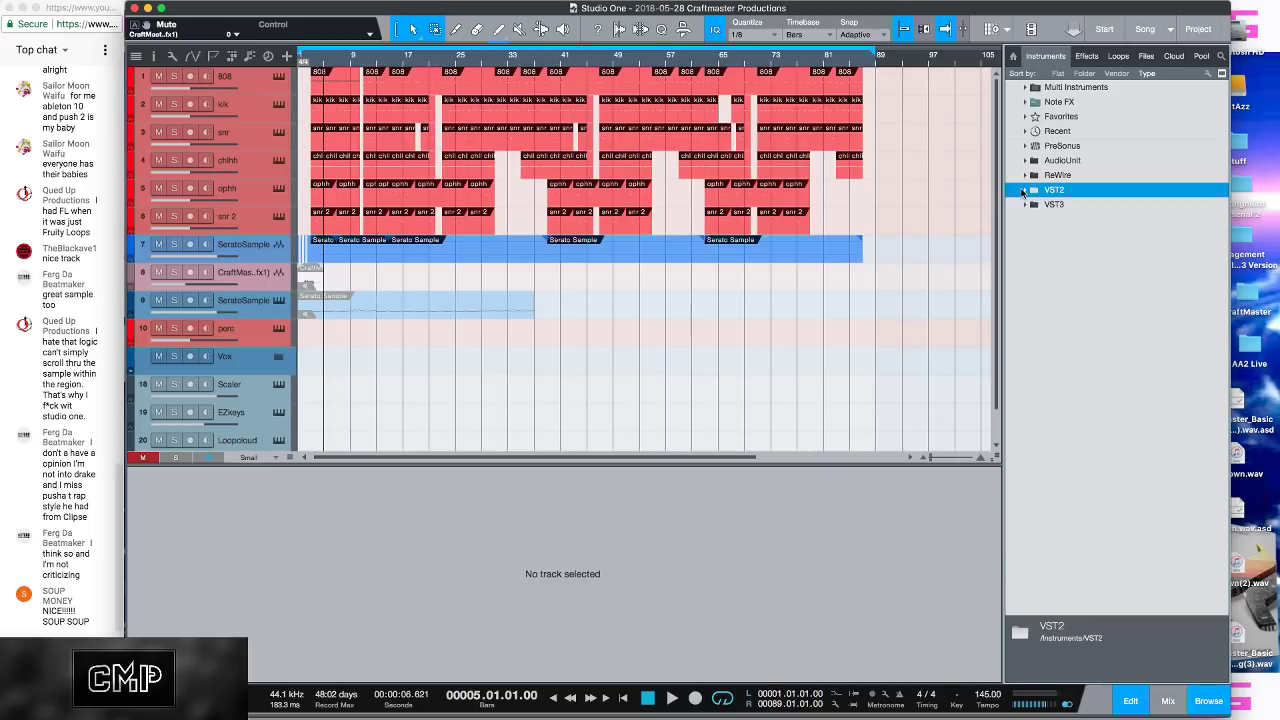
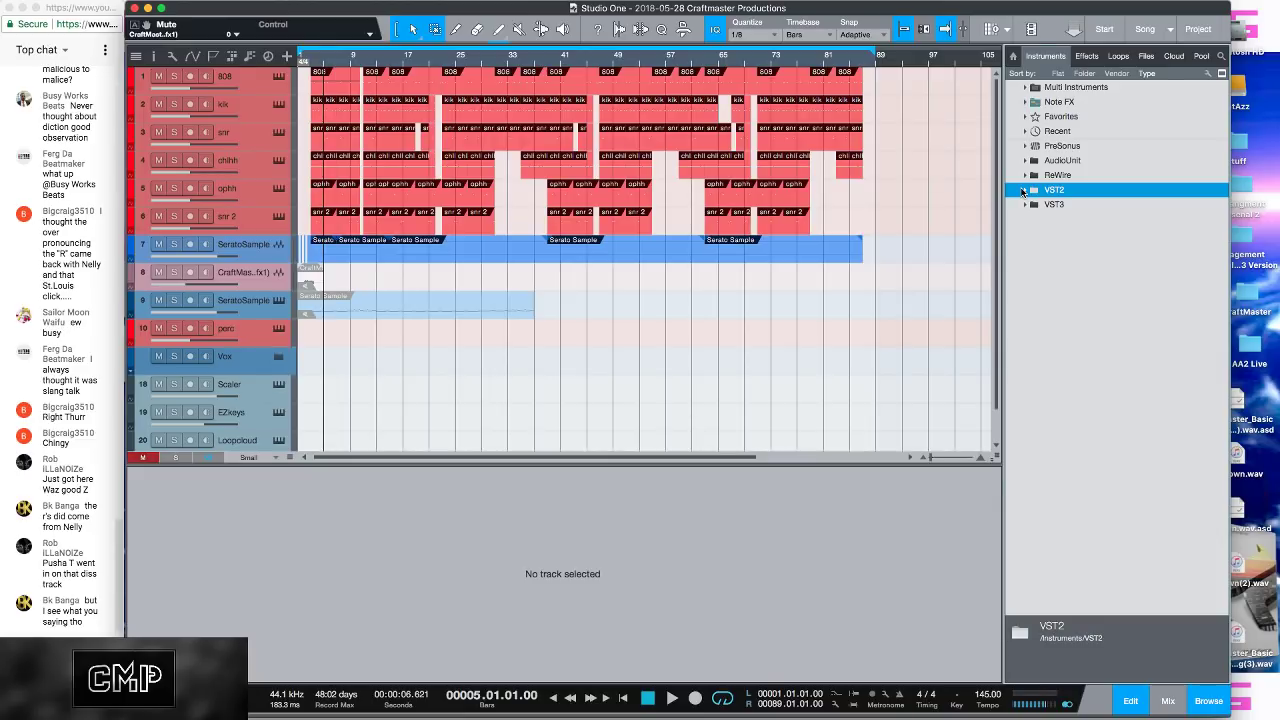
# Step: Play the beat from bar 5, raise the ophh channel's volume to -8.2 dB in the mixer and pan it to R35
pyautogui.press('space')
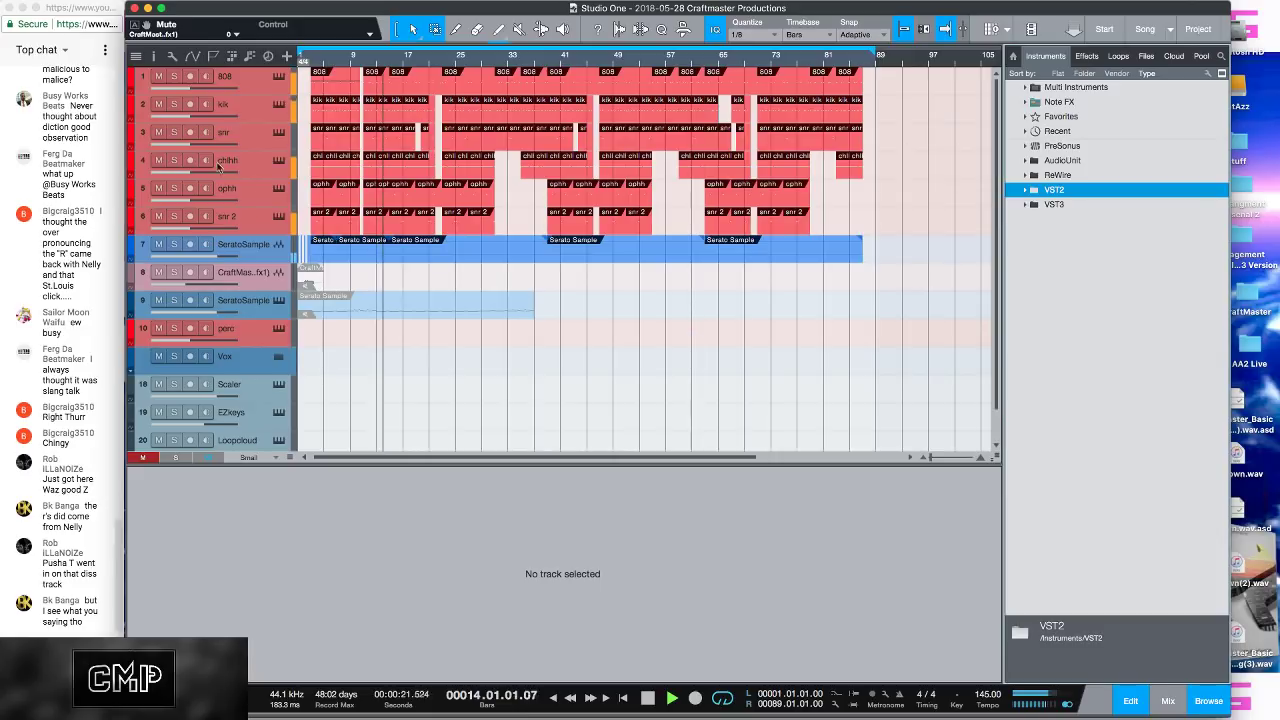
pyautogui.click(249, 194)
pyautogui.press('F3')
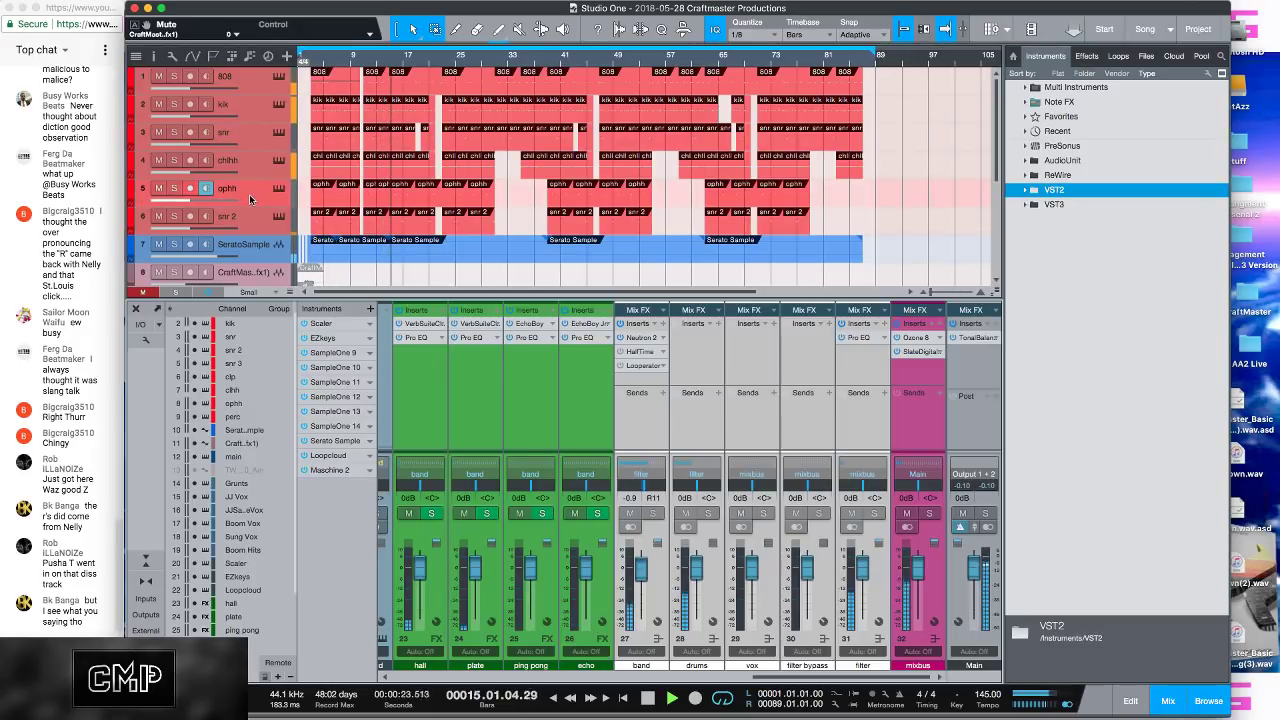
pyautogui.moveTo(790, 680); pyautogui.dragTo(485, 680)
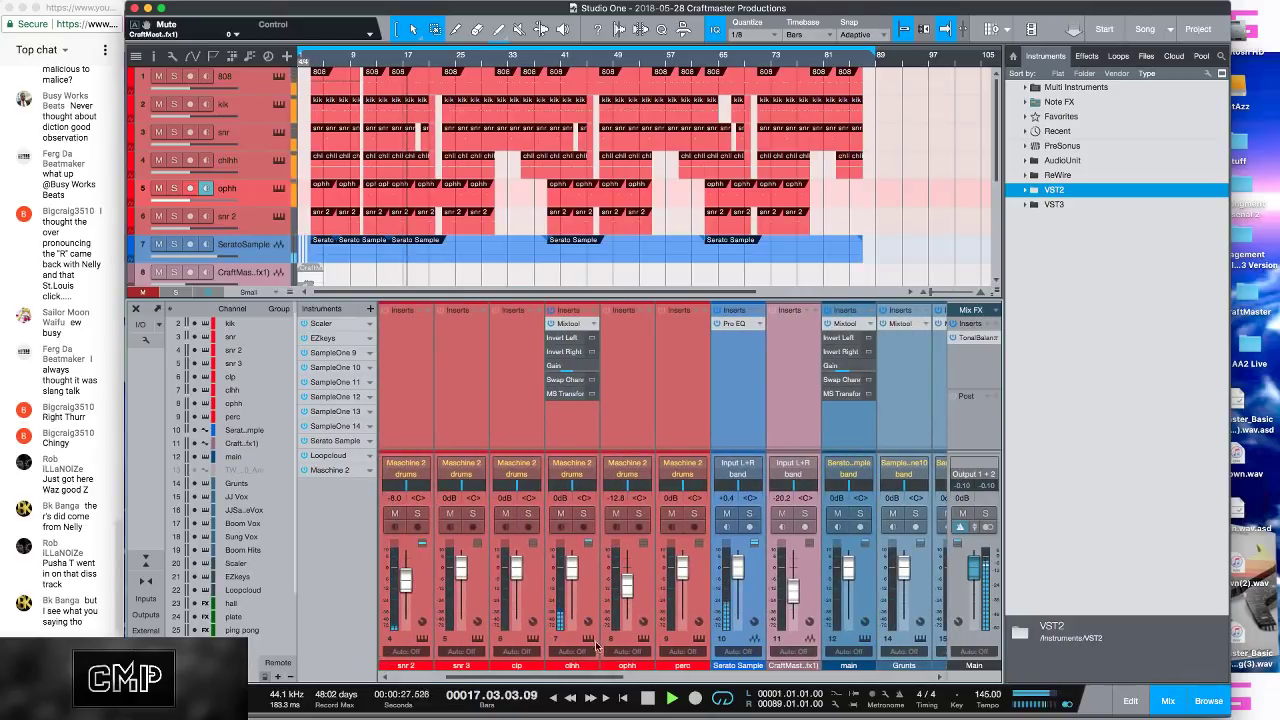
pyautogui.moveTo(628, 595); pyautogui.dragTo(628, 587)
pyautogui.moveTo(630, 500); pyautogui.dragTo(639, 492)
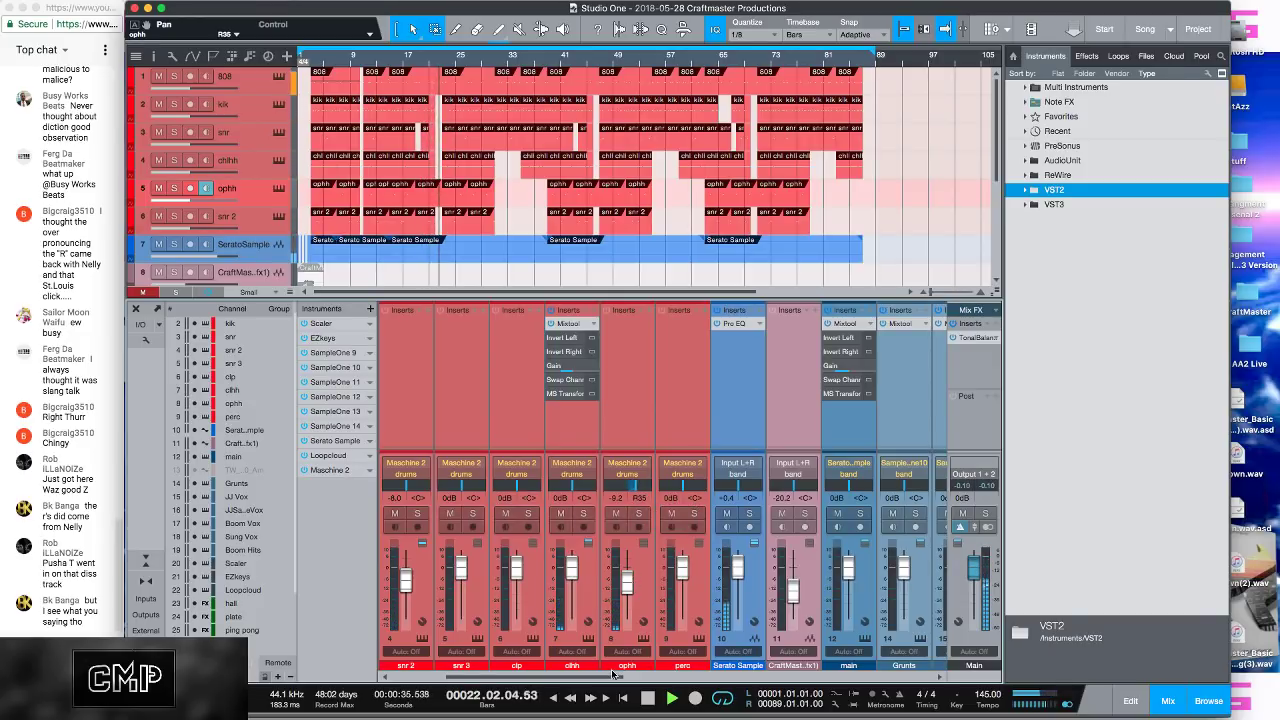
# Step: Browse the sample libraries to the Voices II Vocal Samples folder and preview Oh! (Latin Rap Delay) 106 BPM.wav
pyautogui.hscroll(-3, 612, 679)
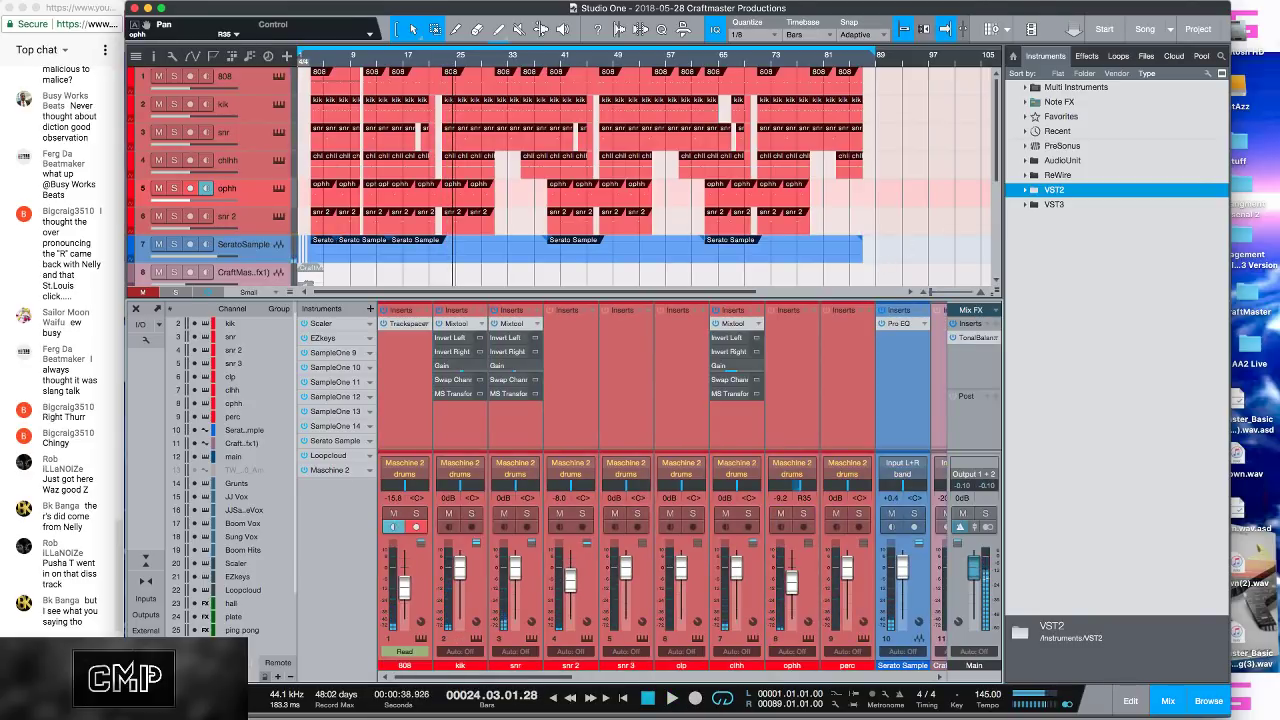
pyautogui.click(1146, 56)
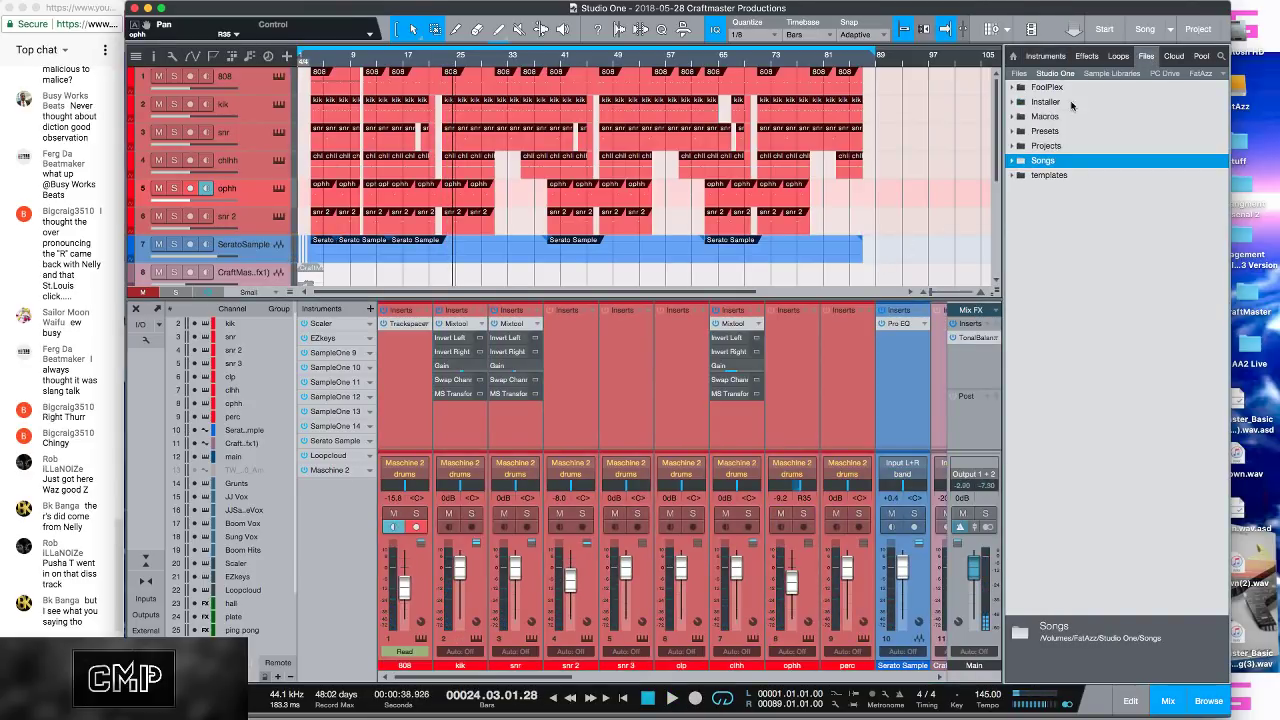
pyautogui.click(1222, 74)
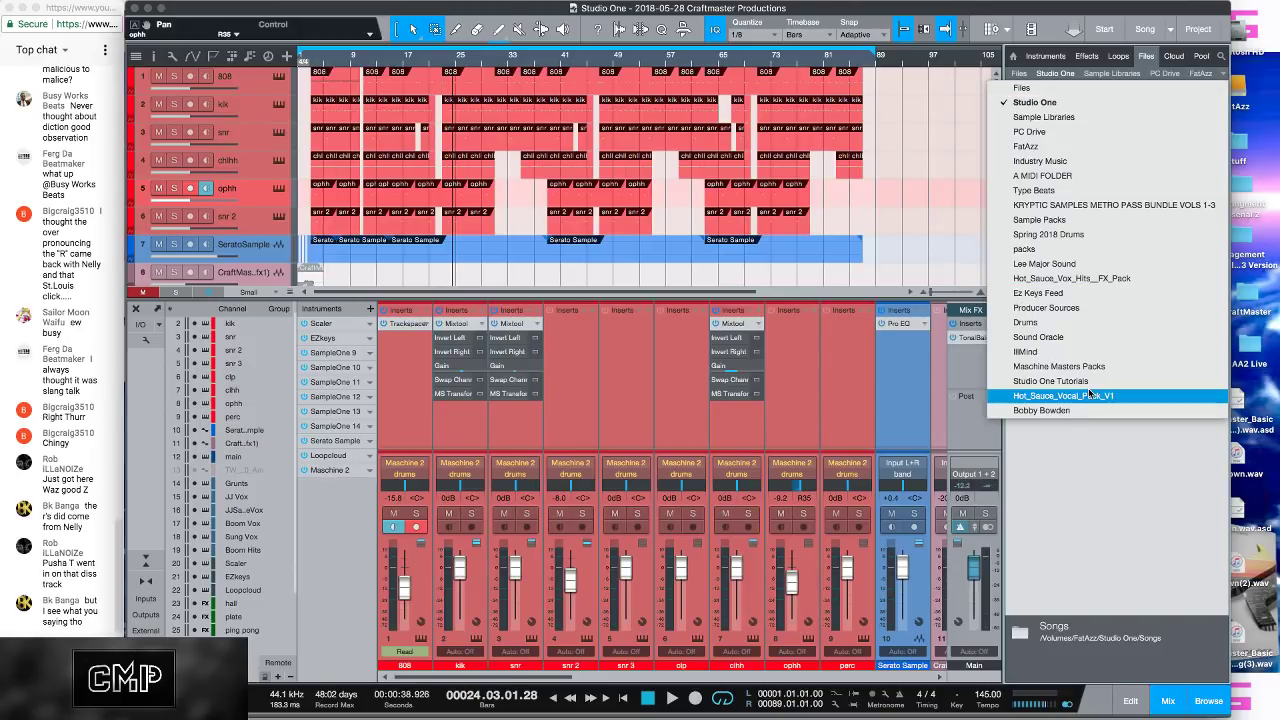
pyautogui.click(1074, 118)
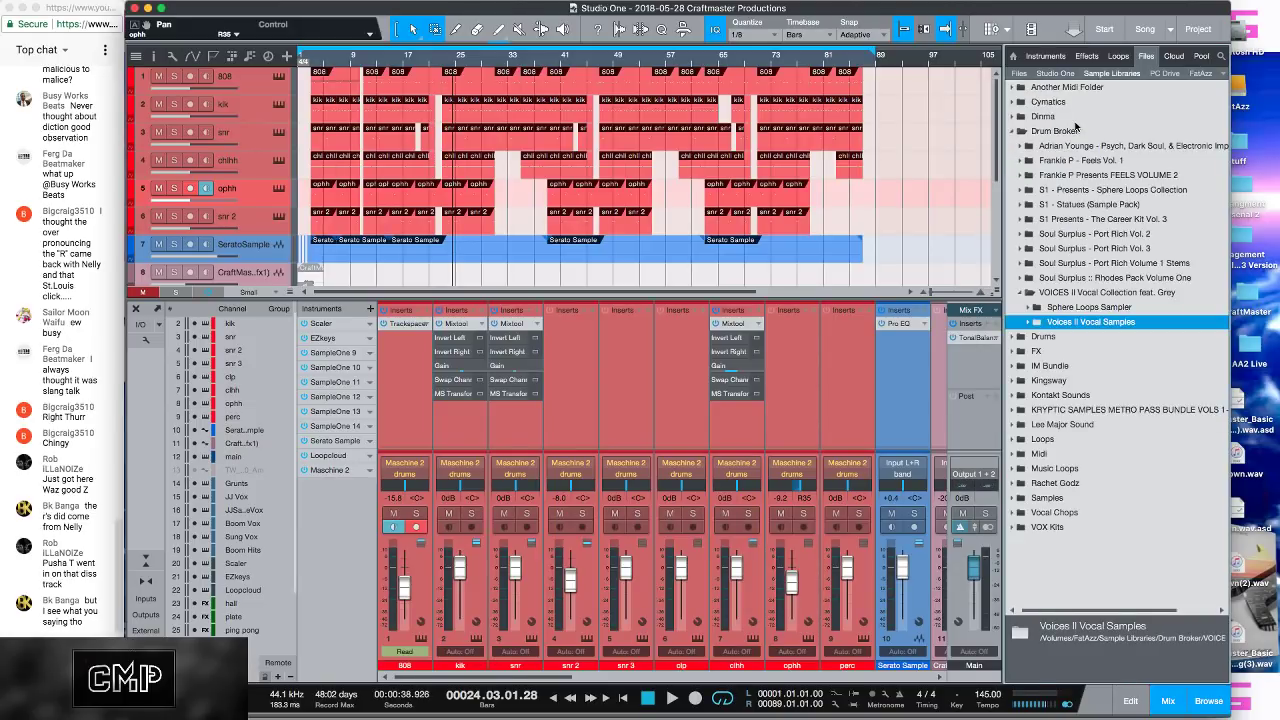
pyautogui.click(1029, 322)
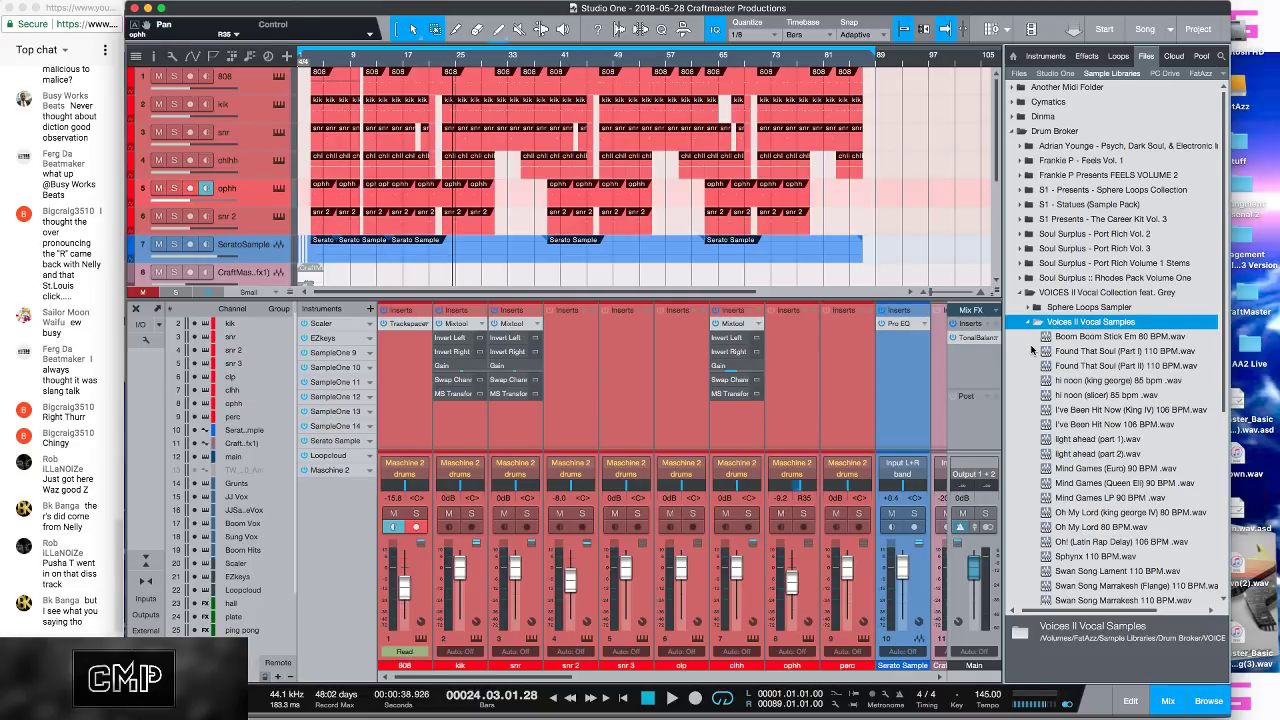
pyautogui.scroll(-1, 1032, 349)
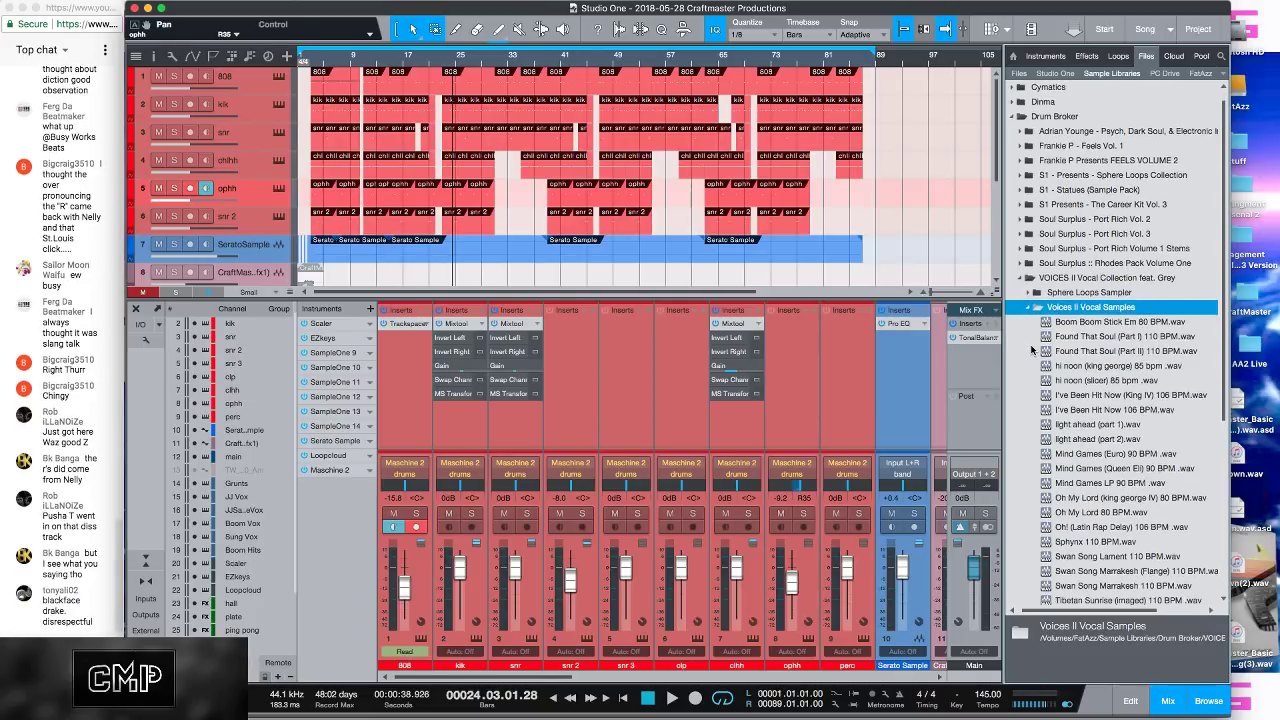
pyautogui.click(1080, 527)
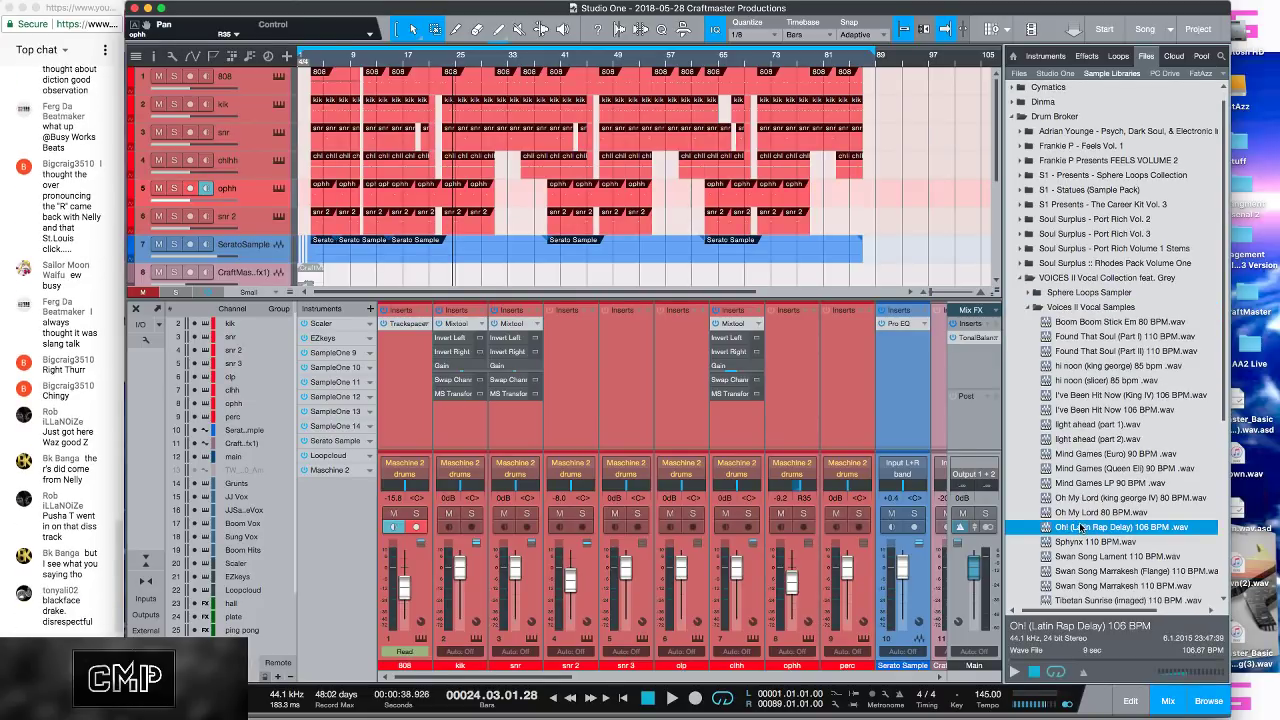
pyautogui.click(1015, 673)
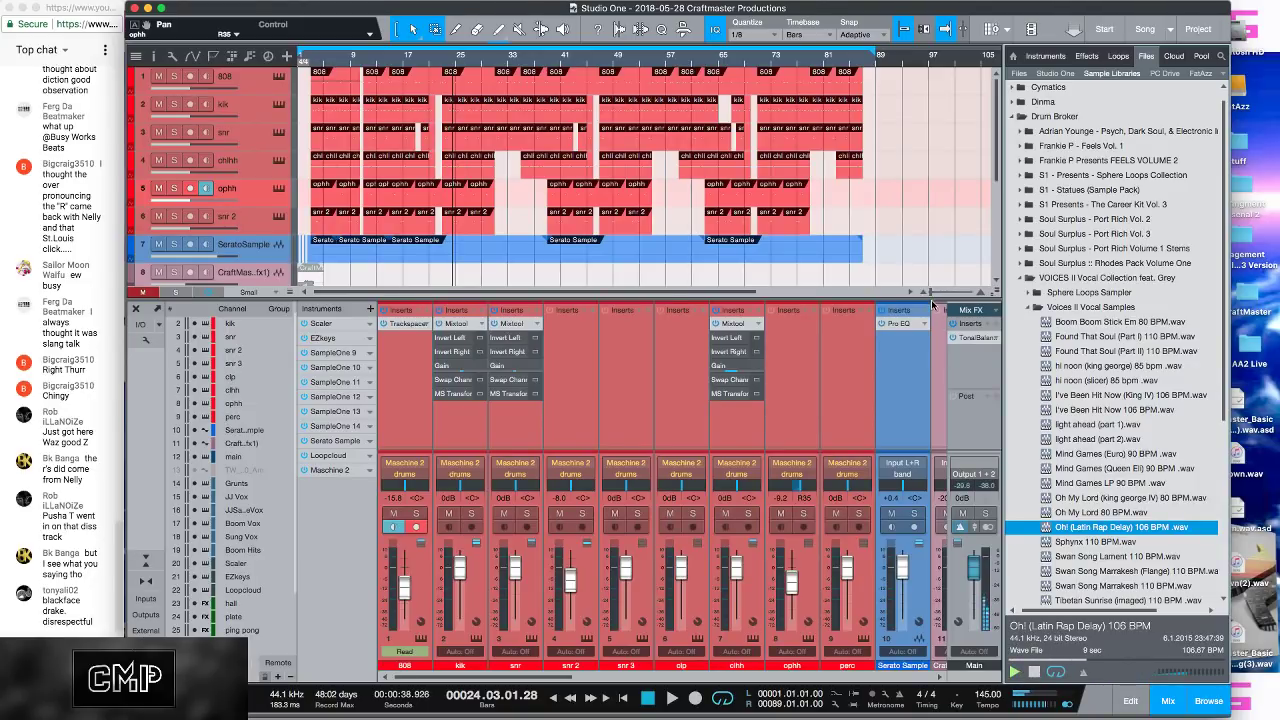
# Step: Enlarge the arrangement area and place the Oh! (Latin Rap Delay) sample on a new audio track at bar 31
pyautogui.moveTo(934, 300); pyautogui.dragTo(921, 442)
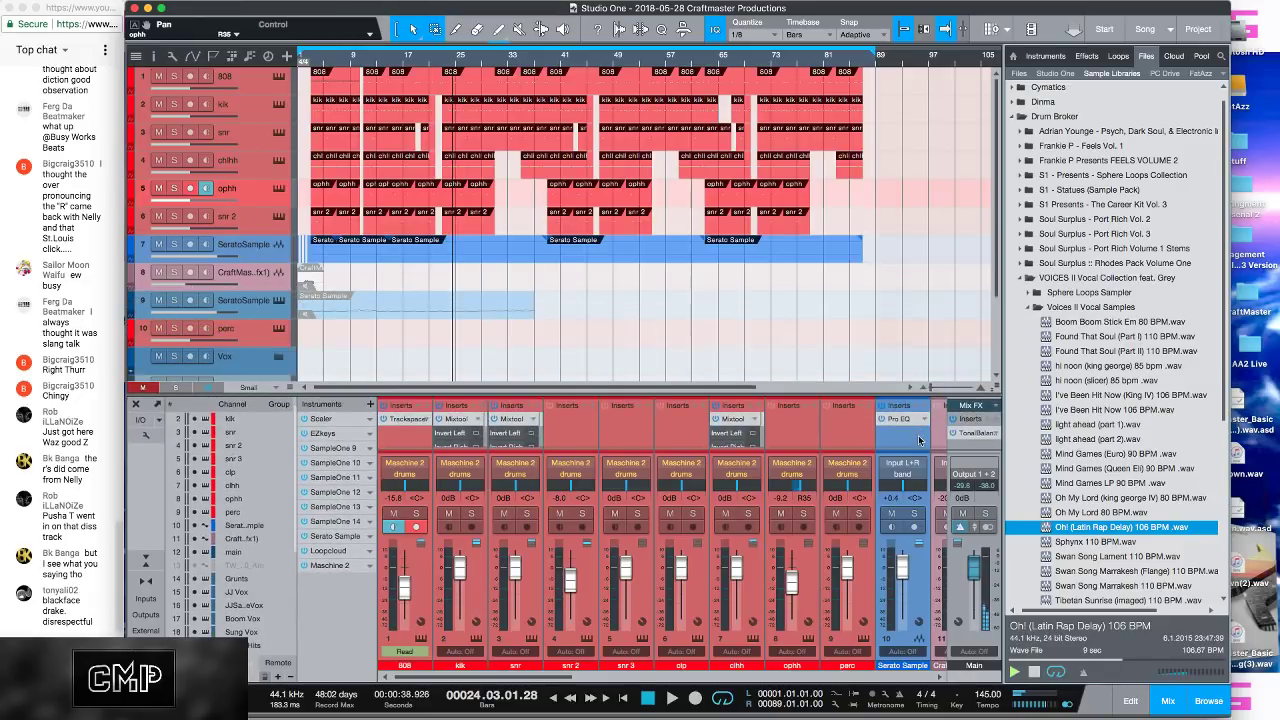
pyautogui.click(1034, 672)
pyautogui.moveTo(1072, 532); pyautogui.dragTo(511, 268)
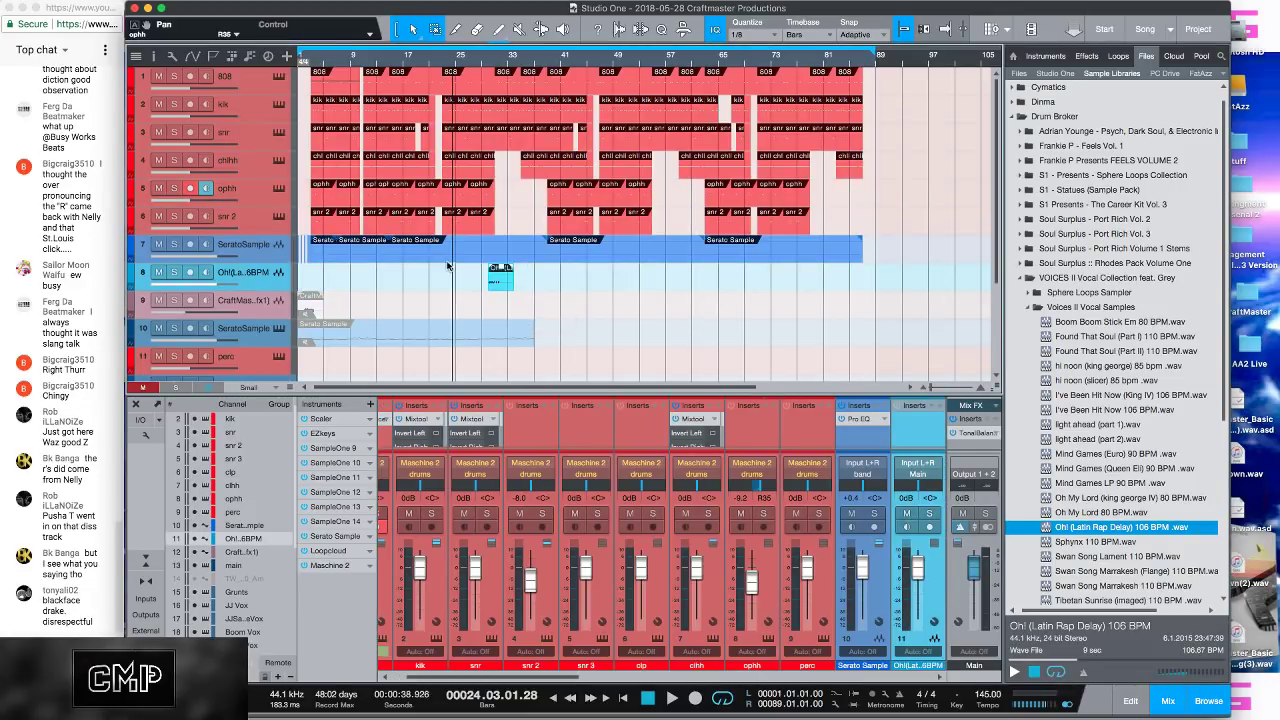
pyautogui.moveTo(493, 62); pyautogui.dragTo(536, 280)
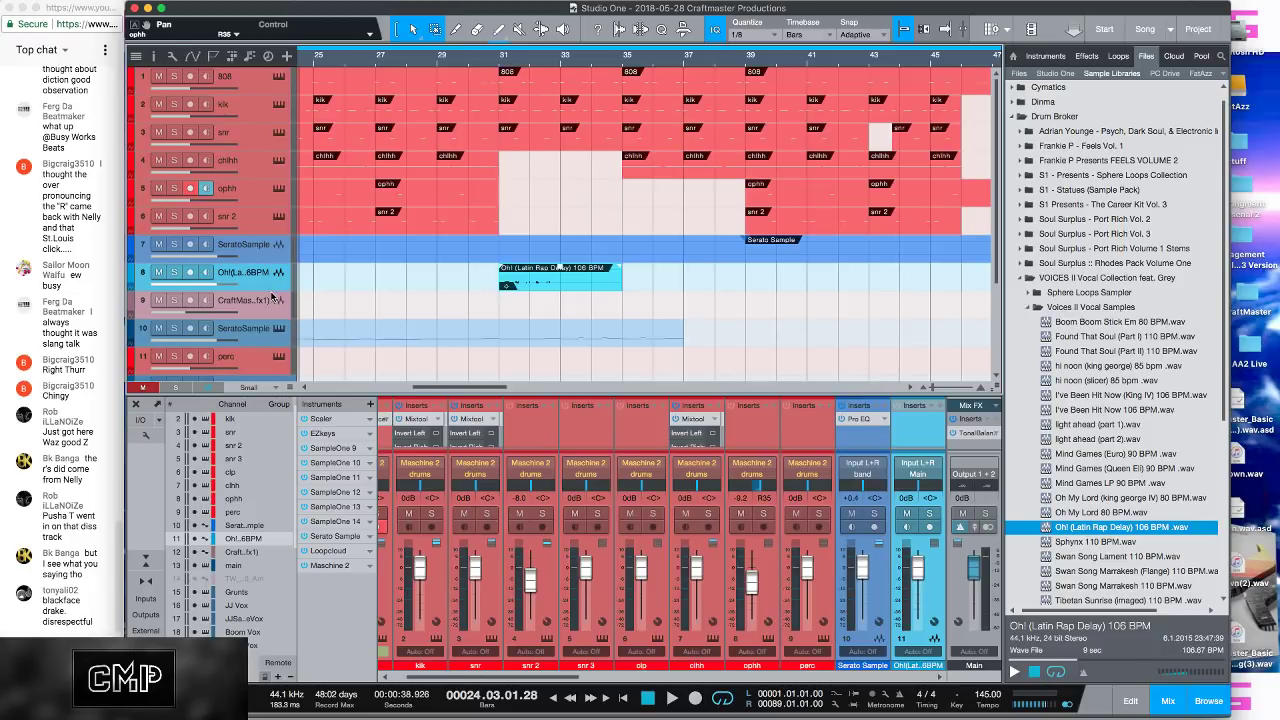
# Step: Increase the height of the new vocal sample track and collapse the VOICES II Vocal Collection folders in the browser
pyautogui.moveTo(273, 291); pyautogui.dragTo(280, 388)
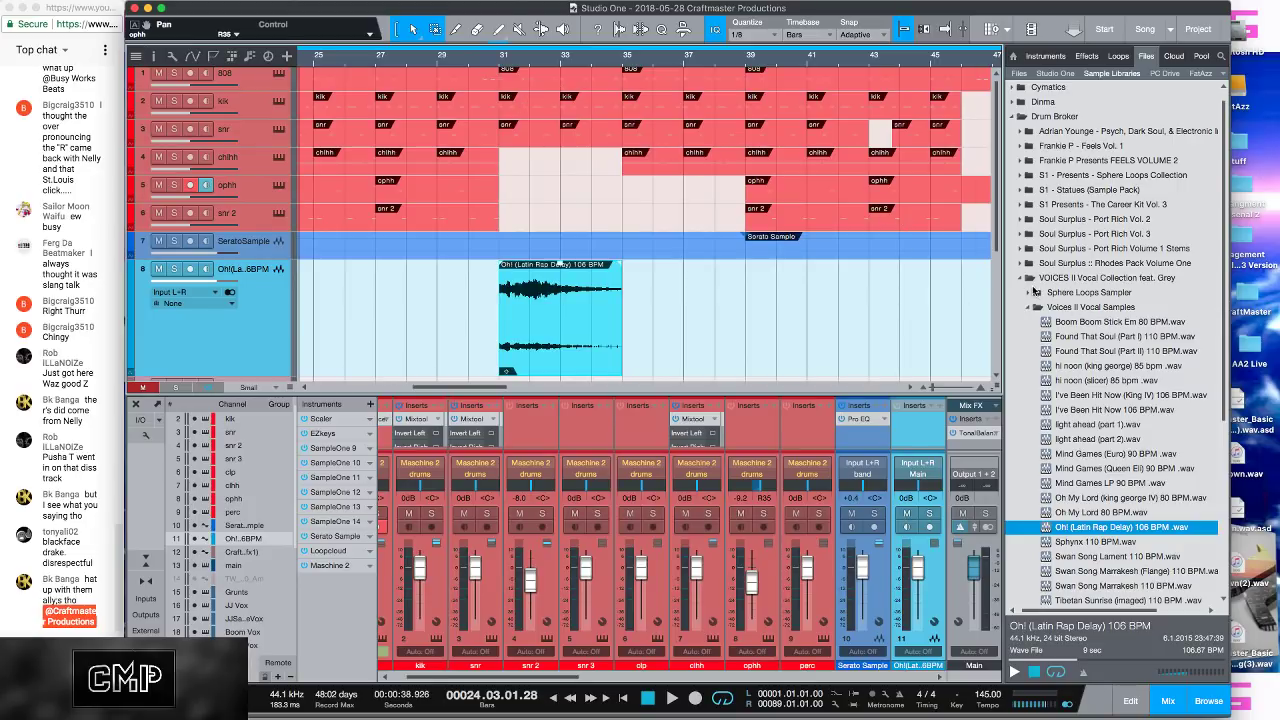
pyautogui.click(1030, 307)
pyautogui.click(1022, 279)
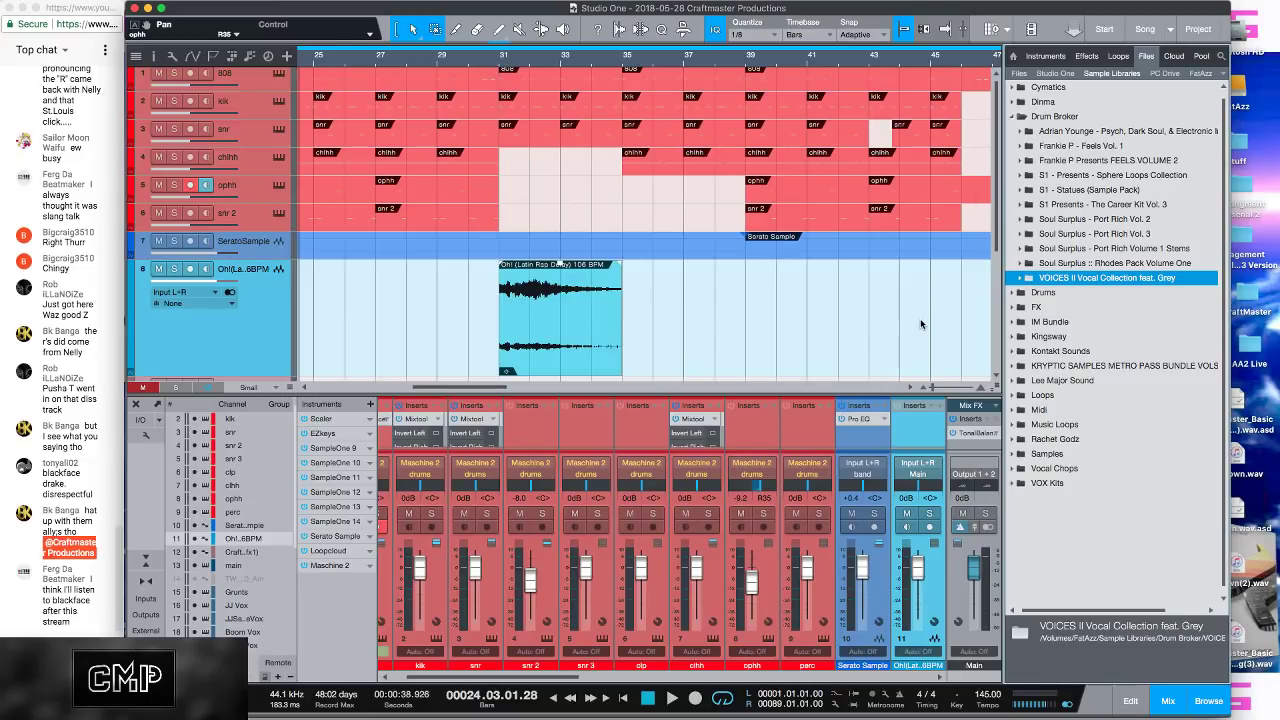
# Step: Shorten the vocal clip to about half a bar and cut the silence before its attack, keeping its start at bar 31
pyautogui.moveTo(622, 327); pyautogui.dragTo(563, 335)
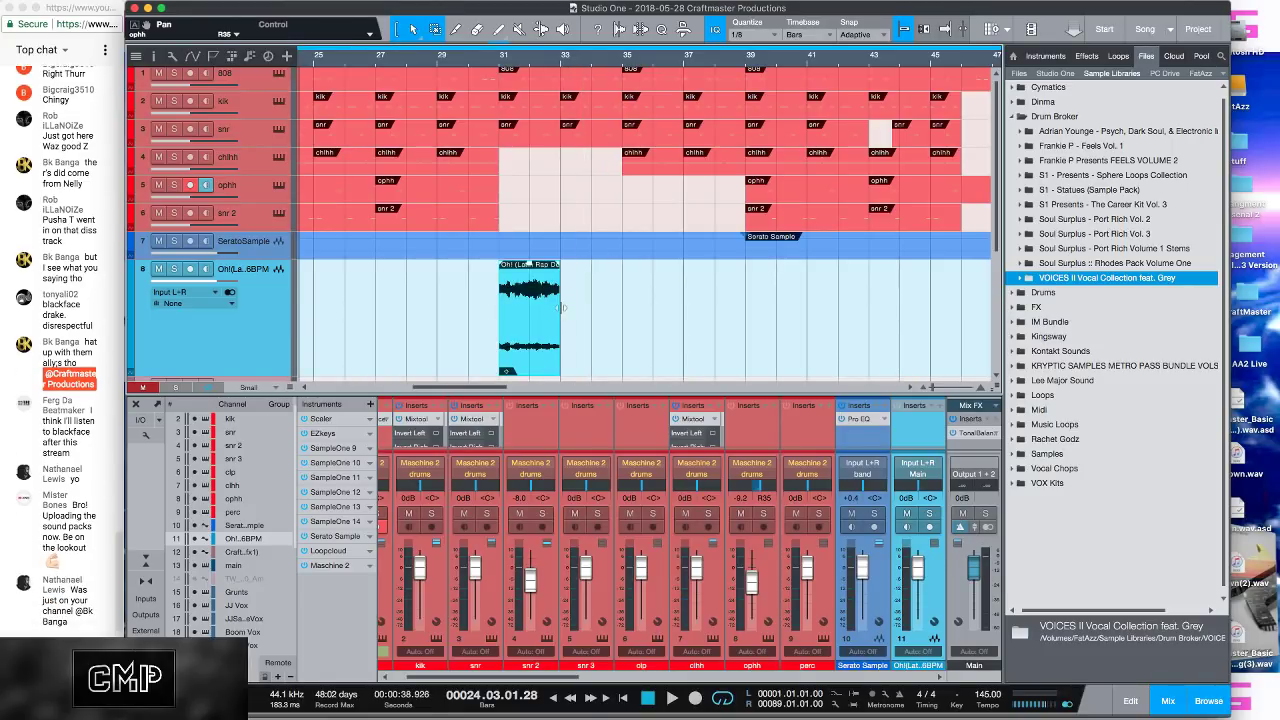
pyautogui.moveTo(562, 307); pyautogui.dragTo(517, 316)
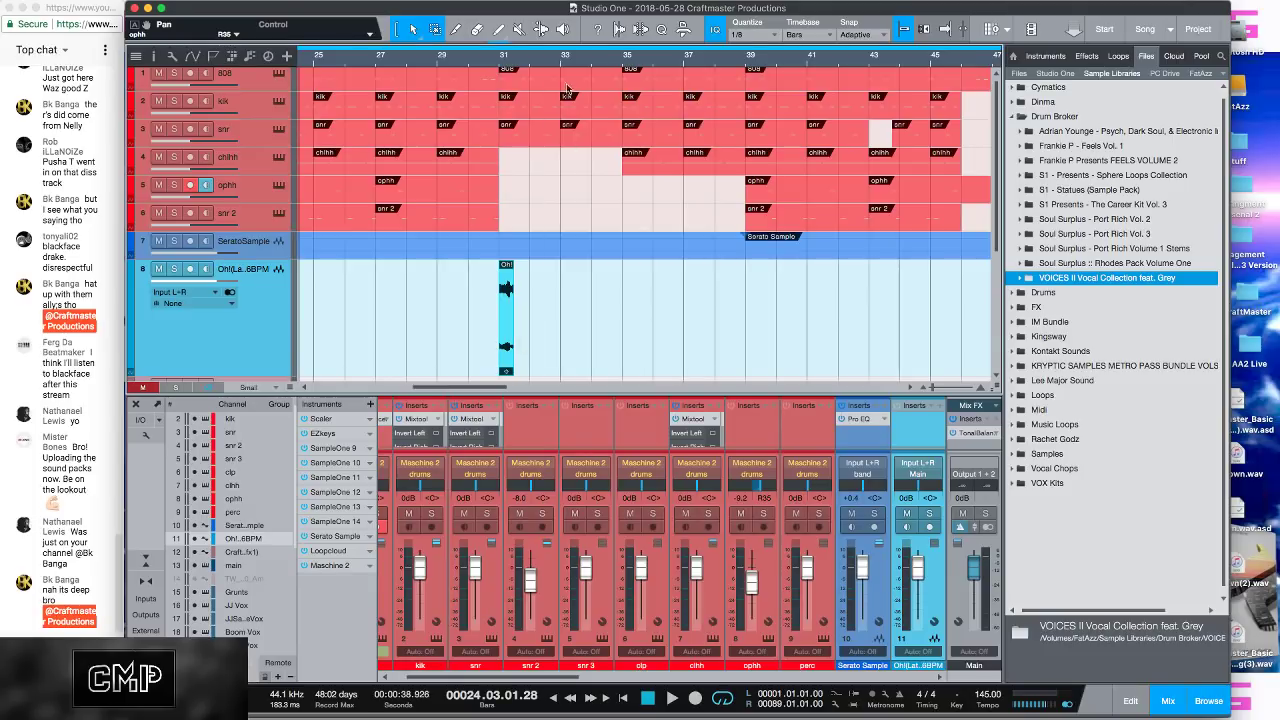
pyautogui.moveTo(505, 60); pyautogui.dragTo(563, 258)
pyautogui.moveTo(510, 64); pyautogui.dragTo(510, 88)
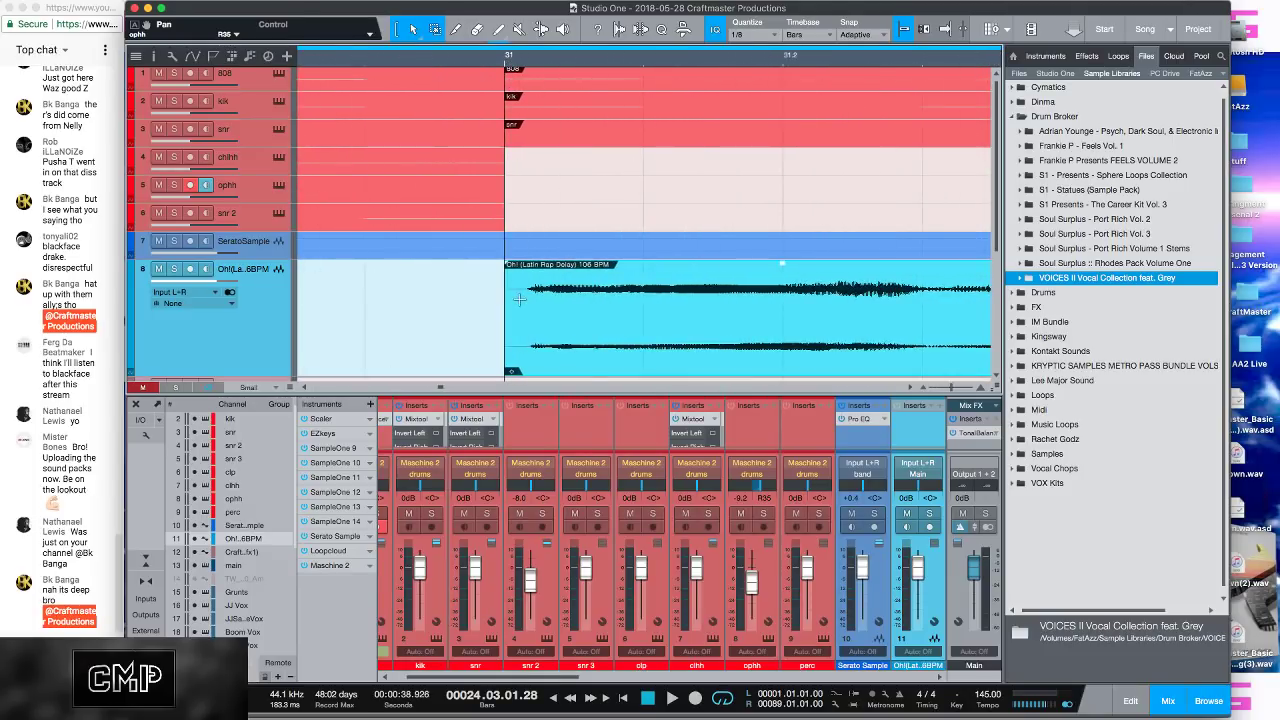
pyautogui.moveTo(505, 313); pyautogui.dragTo(529, 320)
pyautogui.hotkey('ctrl', 'z')
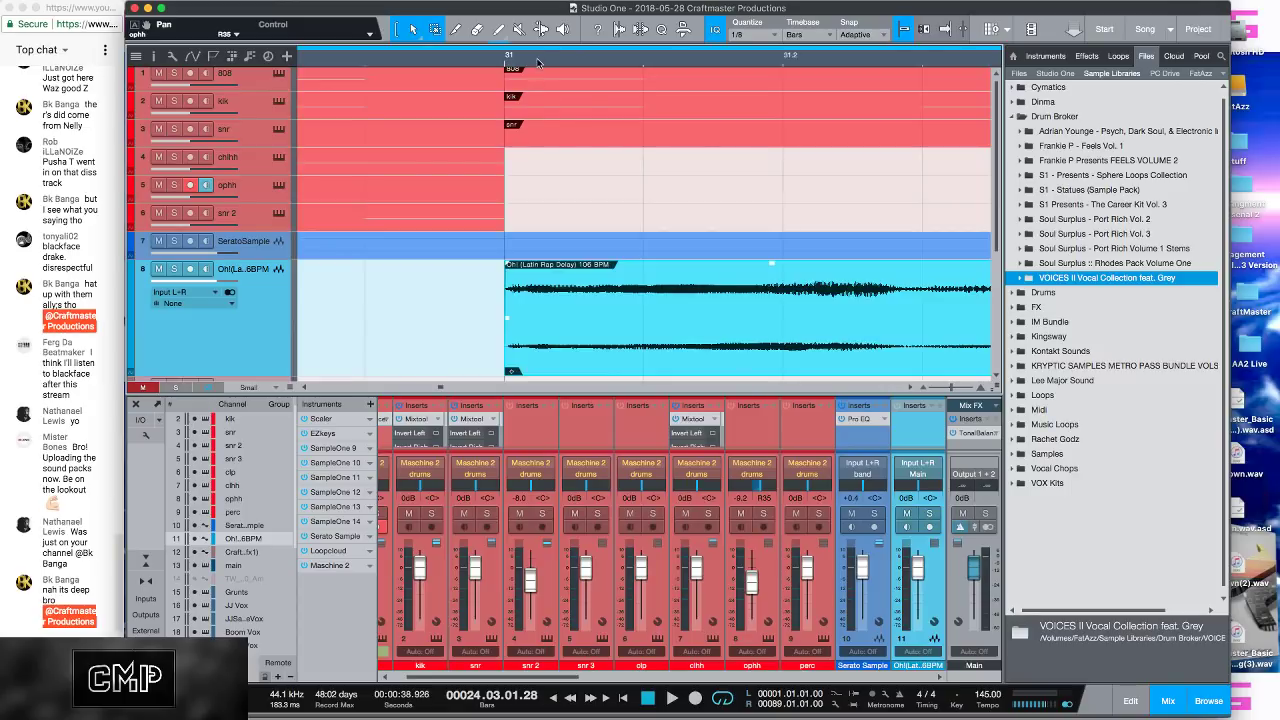
# Step: Lengthen the vocal clip so it runs from bar 31 to bar 33
pyautogui.moveTo(540, 66); pyautogui.dragTo(550, 38)
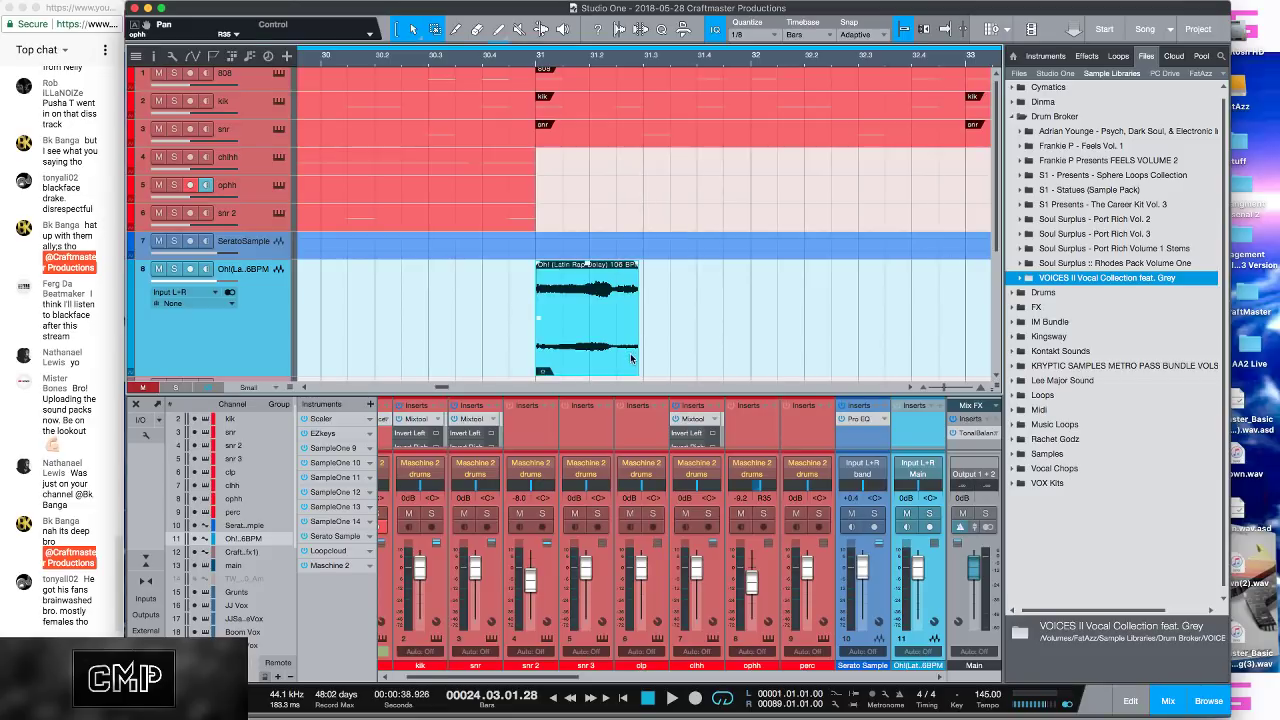
pyautogui.moveTo(638, 360); pyautogui.dragTo(643, 361)
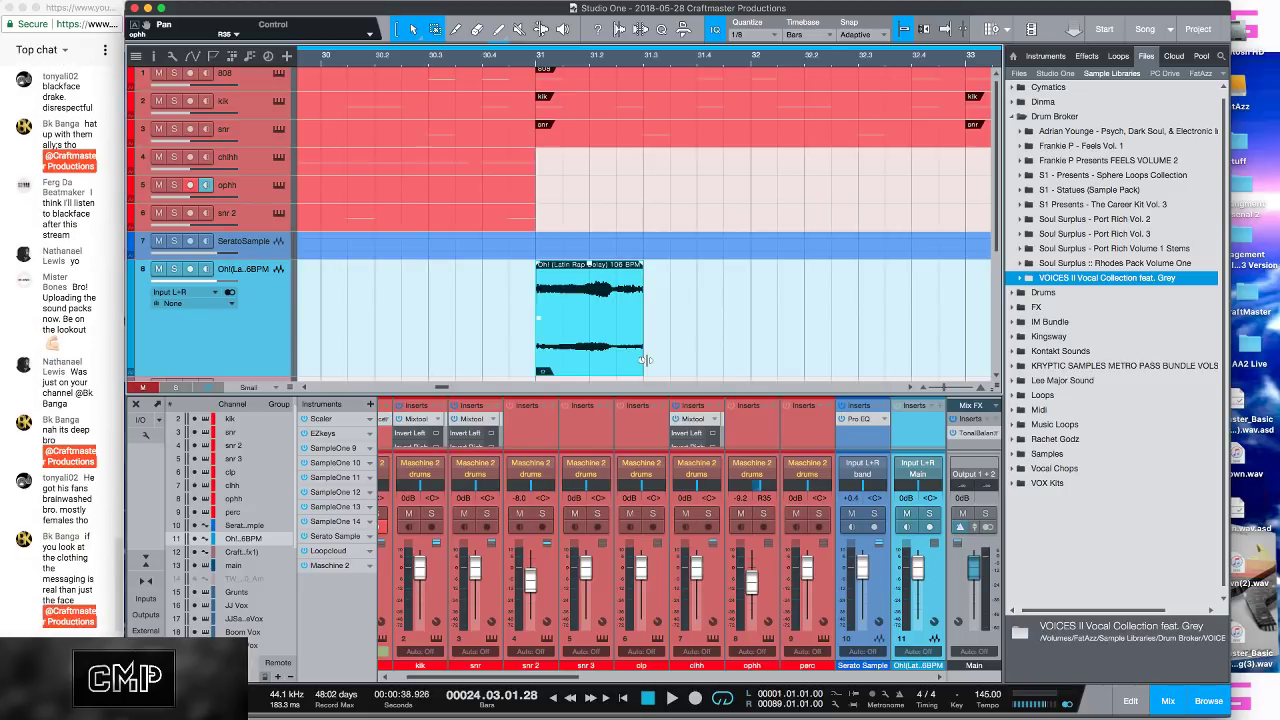
pyautogui.moveTo(637, 364); pyautogui.dragTo(484, 293)
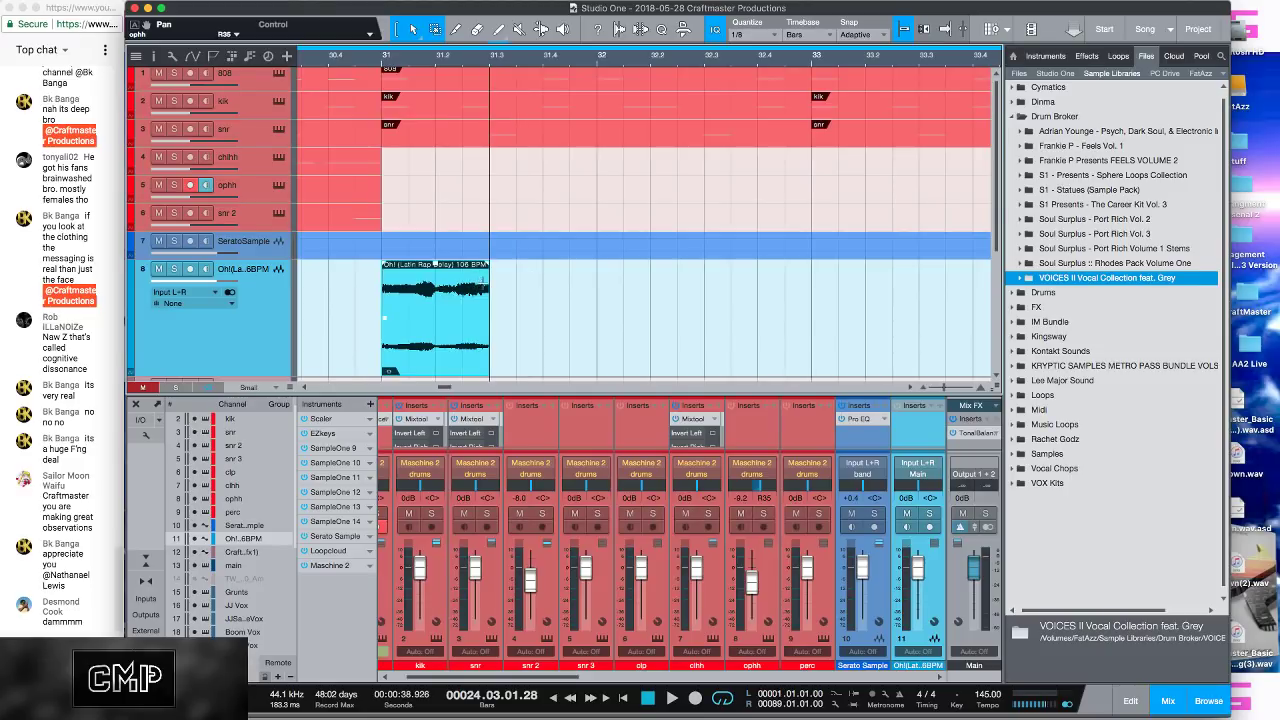
pyautogui.moveTo(489, 290); pyautogui.dragTo(809, 270)
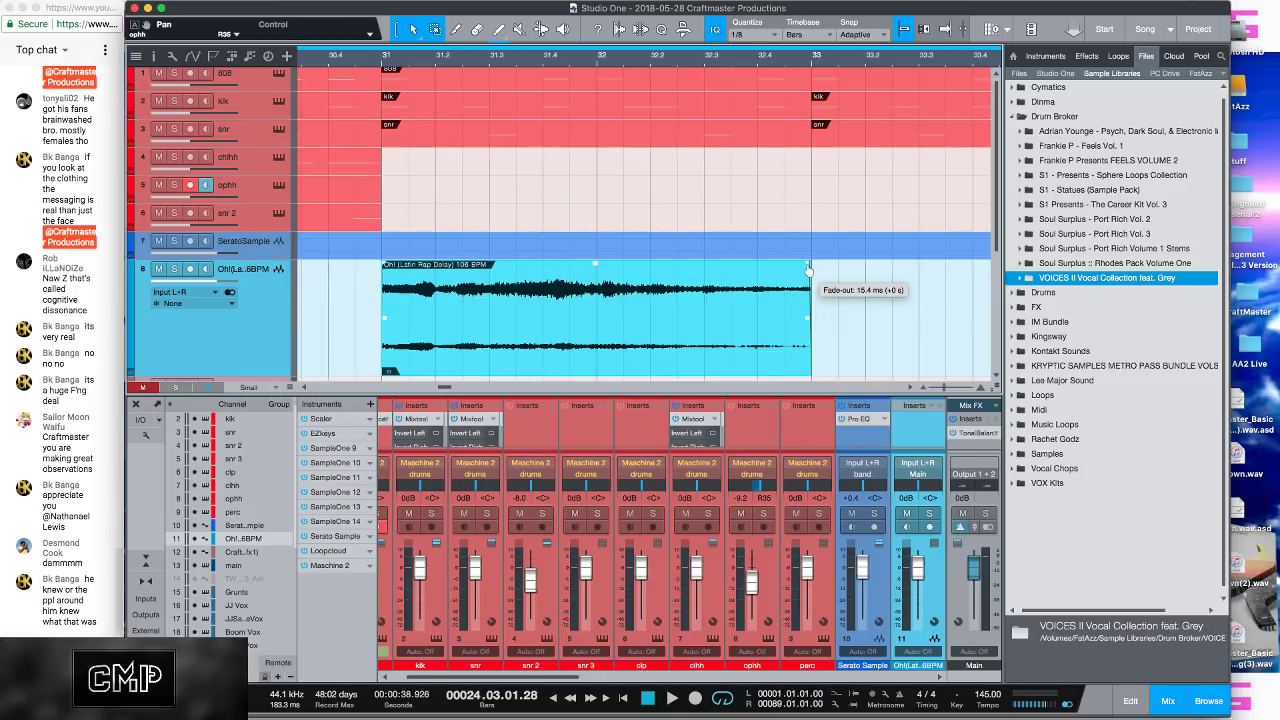
pyautogui.moveTo(809, 270); pyautogui.dragTo(809, 270)
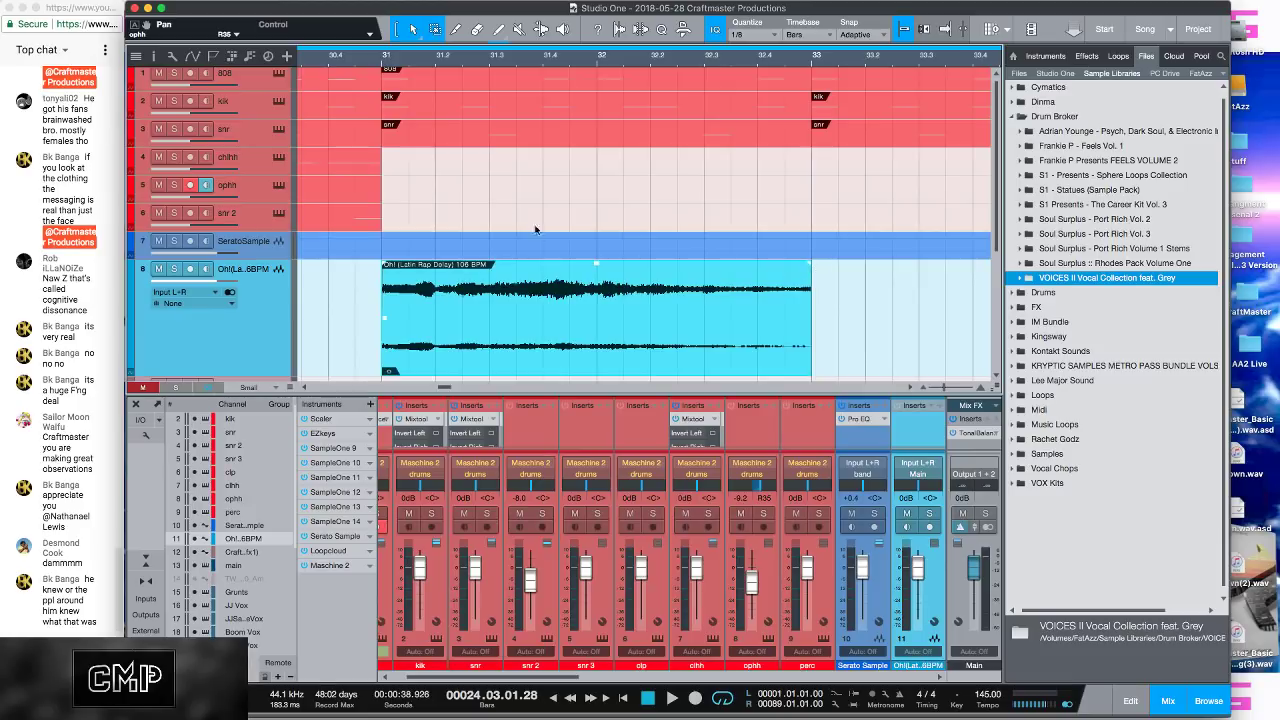
# Step: Try extending the vocal clip's end beyond bar 33, and trim it back to bar 33
pyautogui.moveTo(412, 62); pyautogui.dragTo(397, 22)
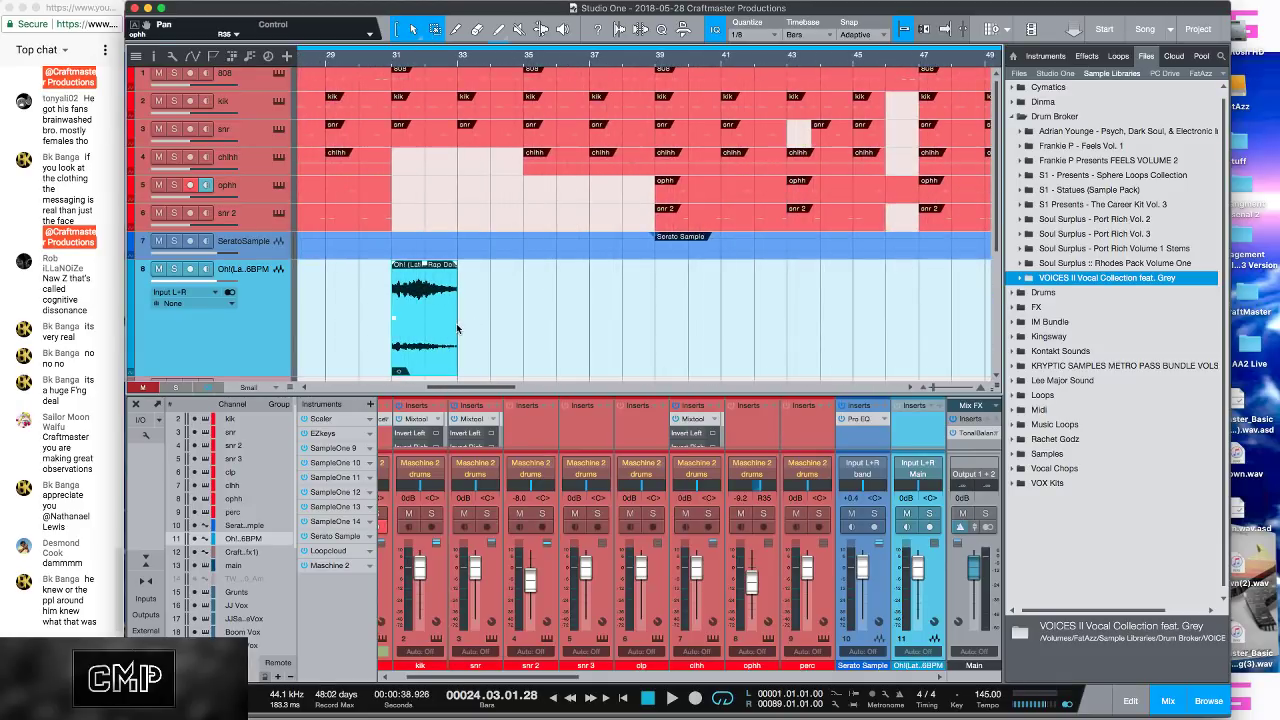
pyautogui.moveTo(457, 328); pyautogui.dragTo(483, 345)
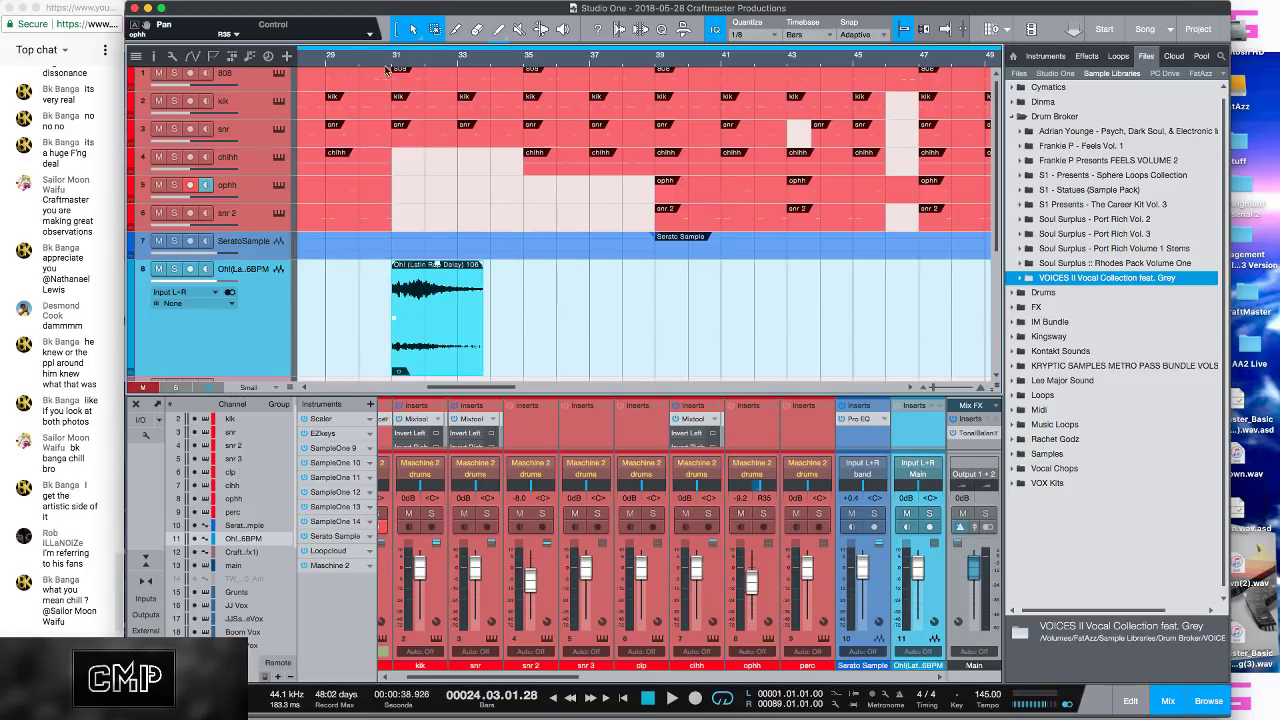
pyautogui.moveTo(386, 66)
pyautogui.mouseDown()
pyautogui.moveTo(394, 103)
pyautogui.moveTo(386, 75)
pyautogui.mouseUp()
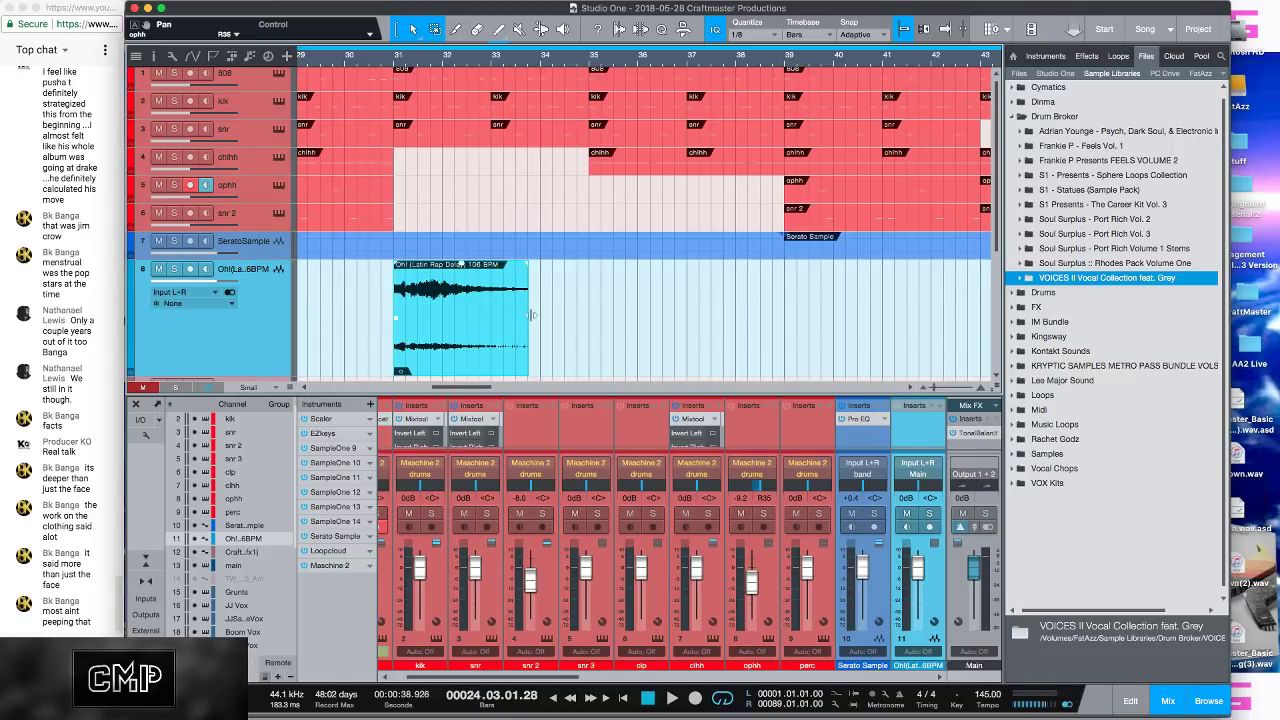
pyautogui.moveTo(531, 316); pyautogui.dragTo(492, 280)
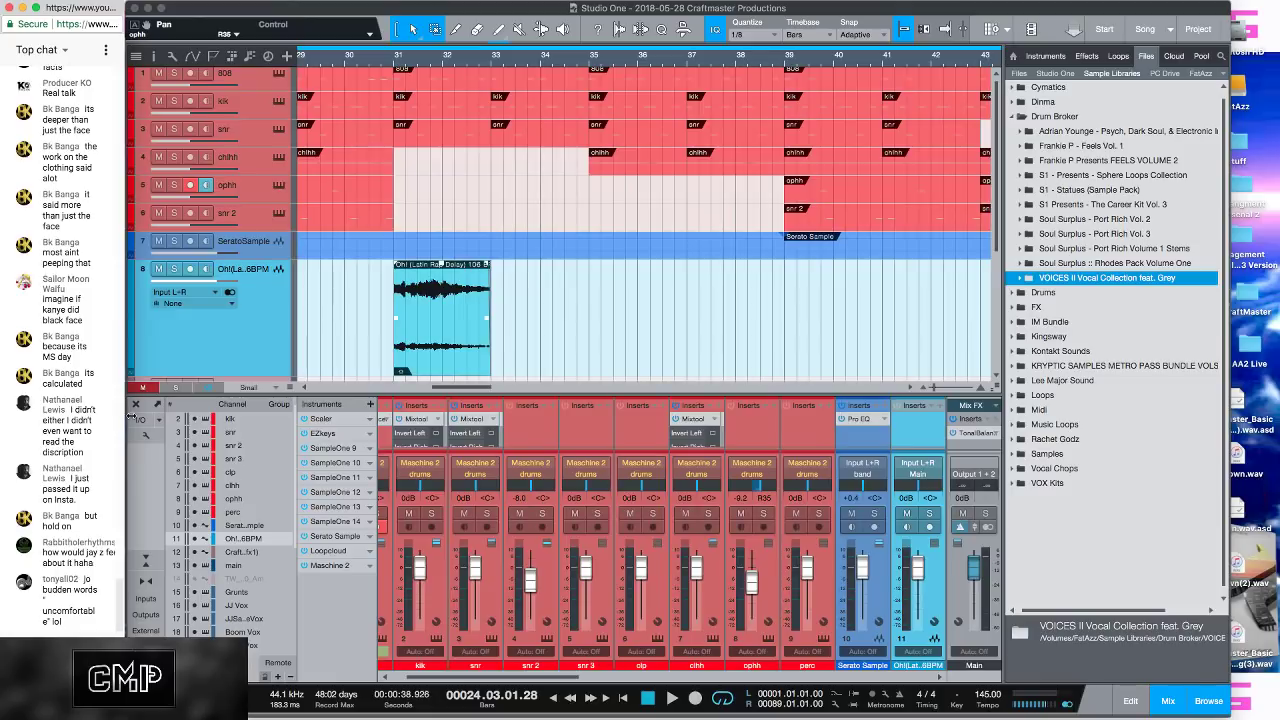
pyautogui.moveTo(133, 418)
pyautogui.mouseDown()
pyautogui.moveTo(176, 414)
pyautogui.moveTo(108, 410)
pyautogui.moveTo(127, 410)
pyautogui.mouseUp()
pyautogui.moveTo(124, 422); pyautogui.dragTo(127, 424)
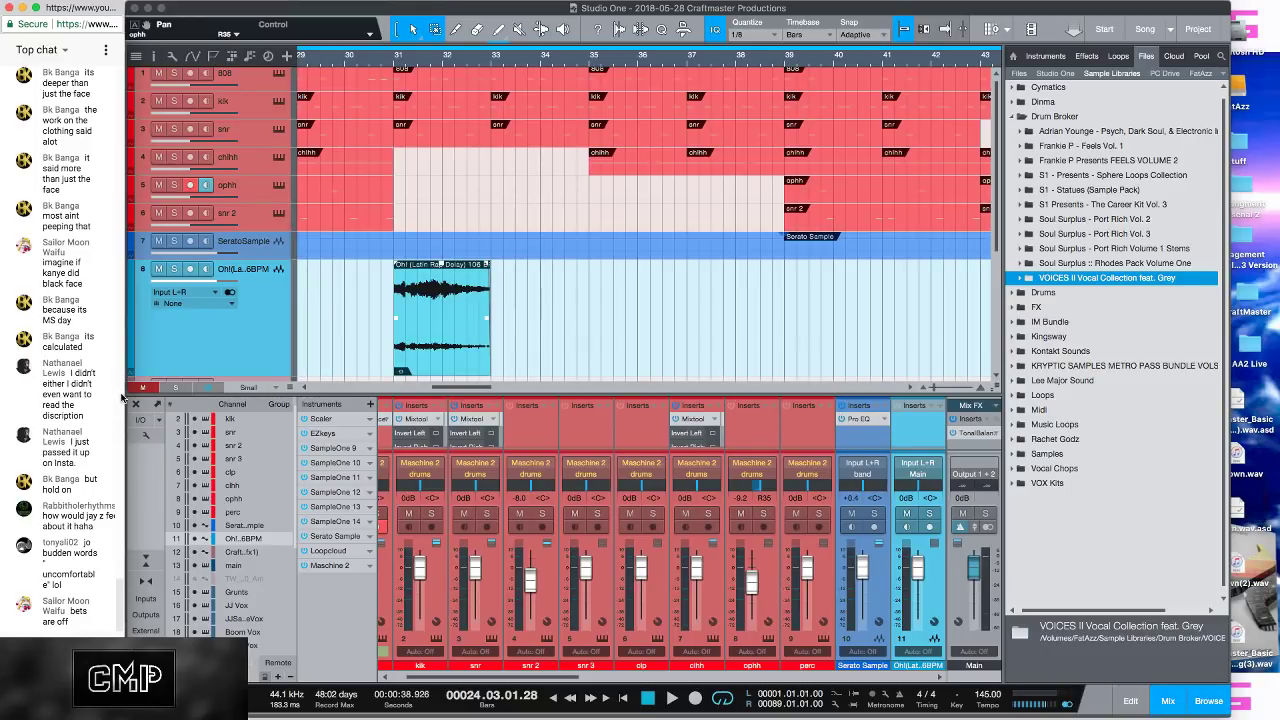
pyautogui.moveTo(125, 392)
pyautogui.mouseDown()
pyautogui.moveTo(90, 392)
pyautogui.moveTo(124, 393)
pyautogui.mouseUp()
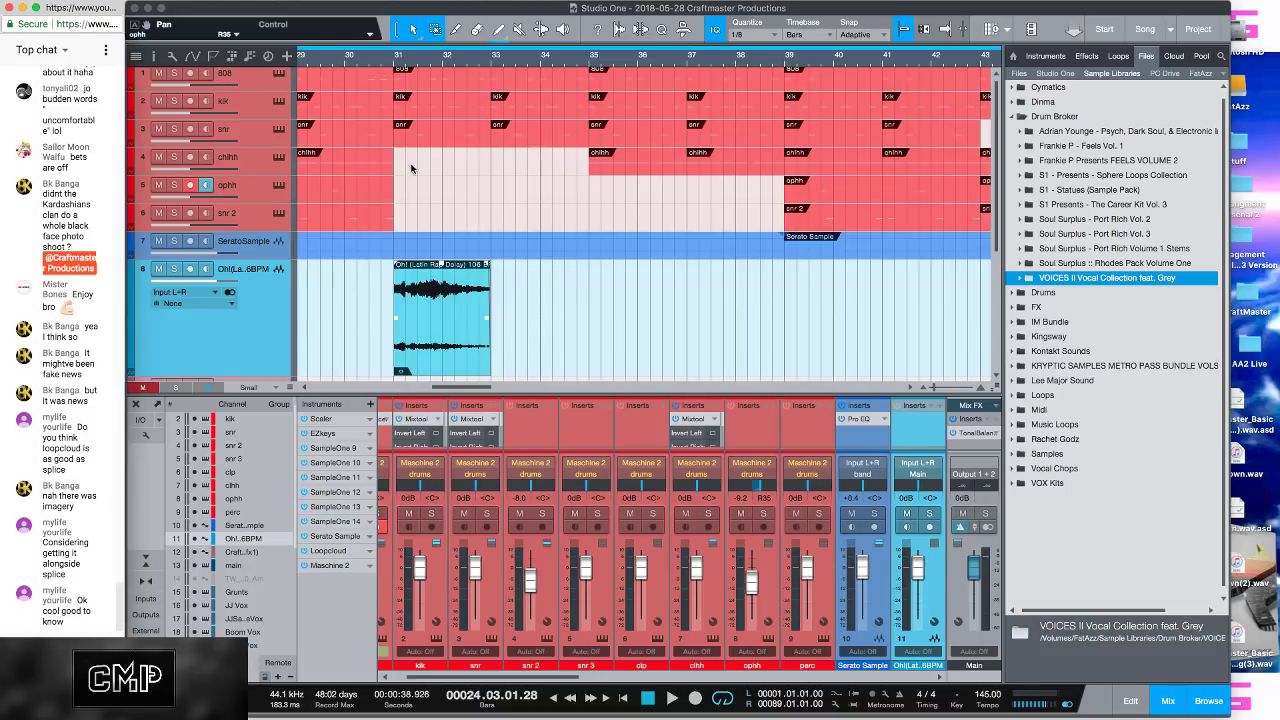
# Step: Show the whole arrangement and play a short passage from bar 24
pyautogui.press('w')
pyautogui.press('w')
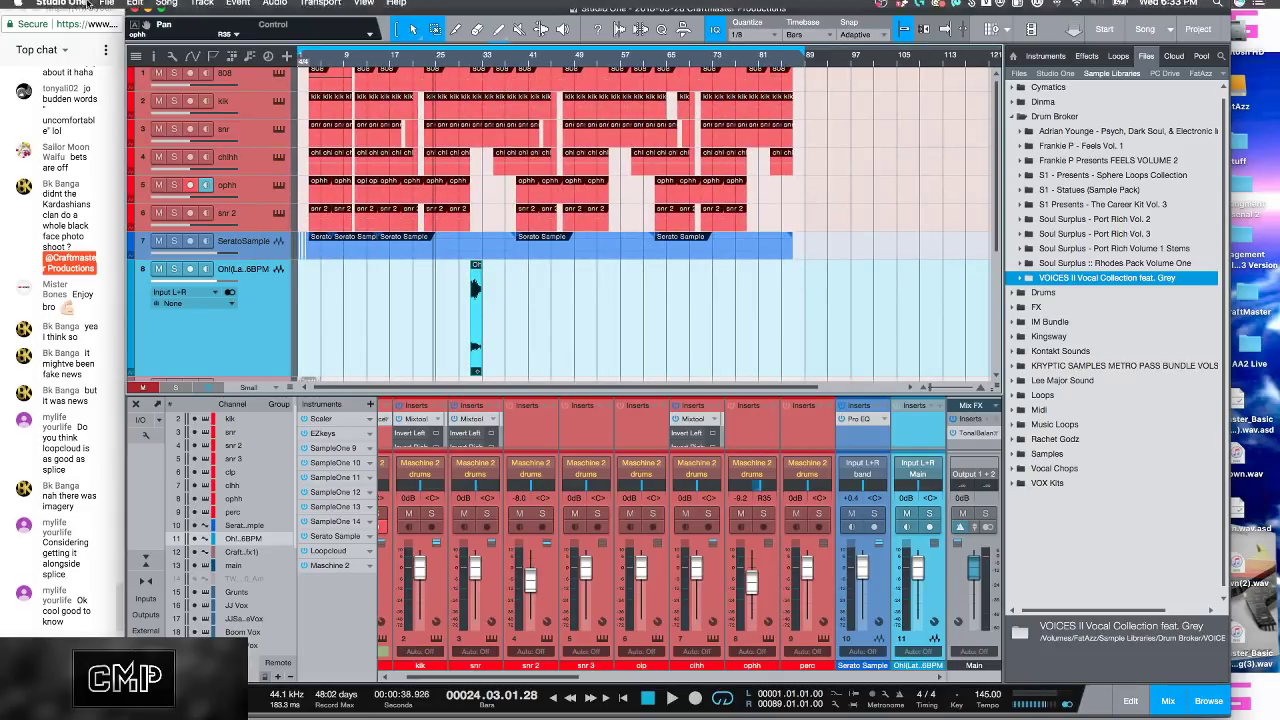
pyautogui.click(107, 8)
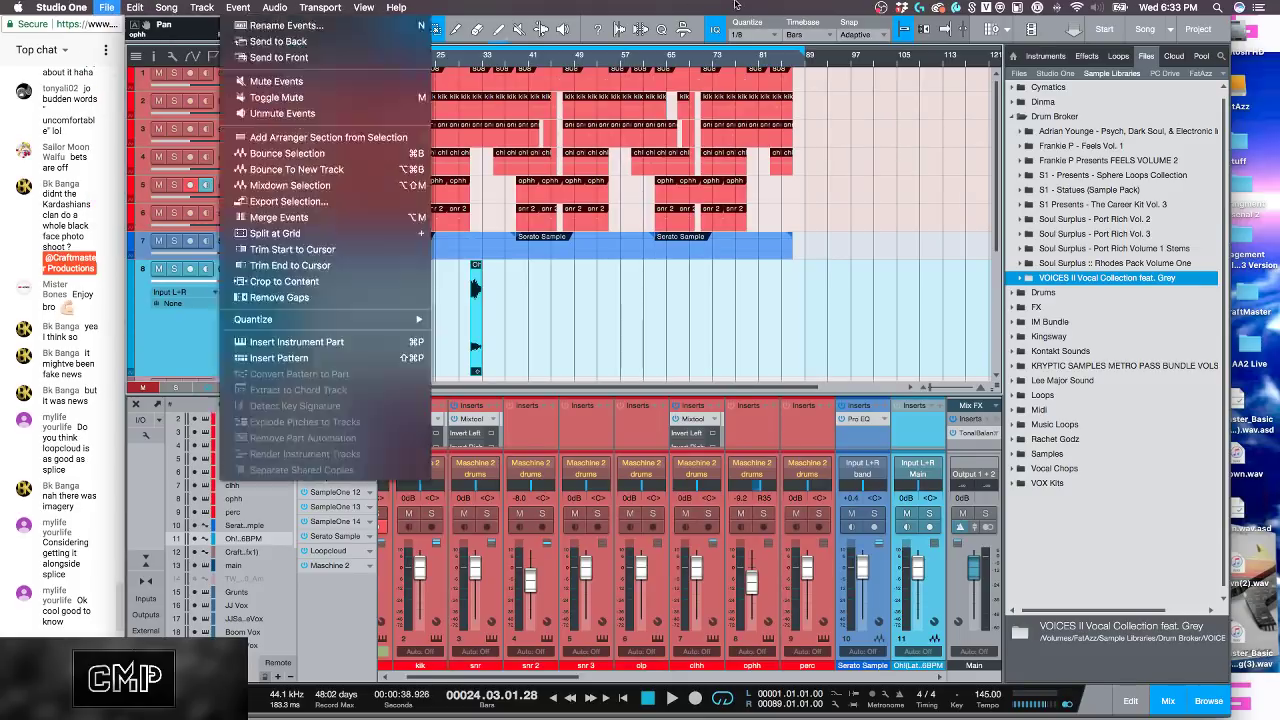
pyautogui.click(693, 7)
pyautogui.press('space')
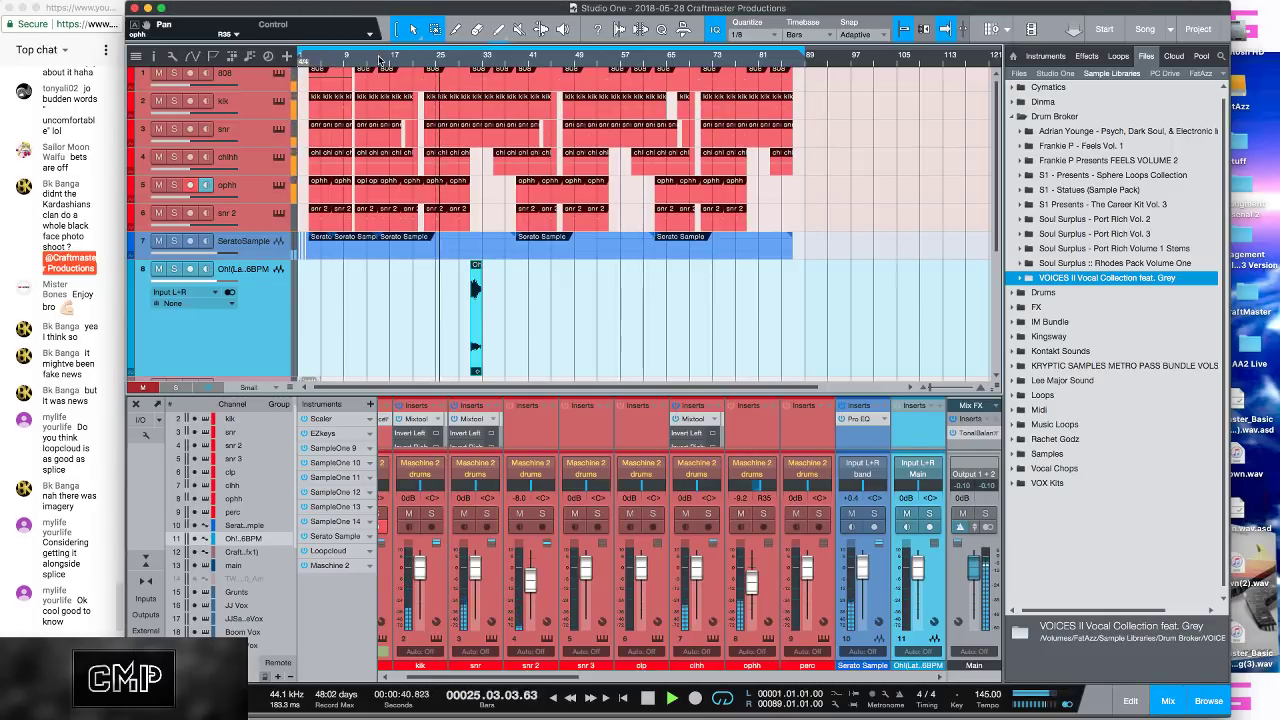
pyautogui.press('space')
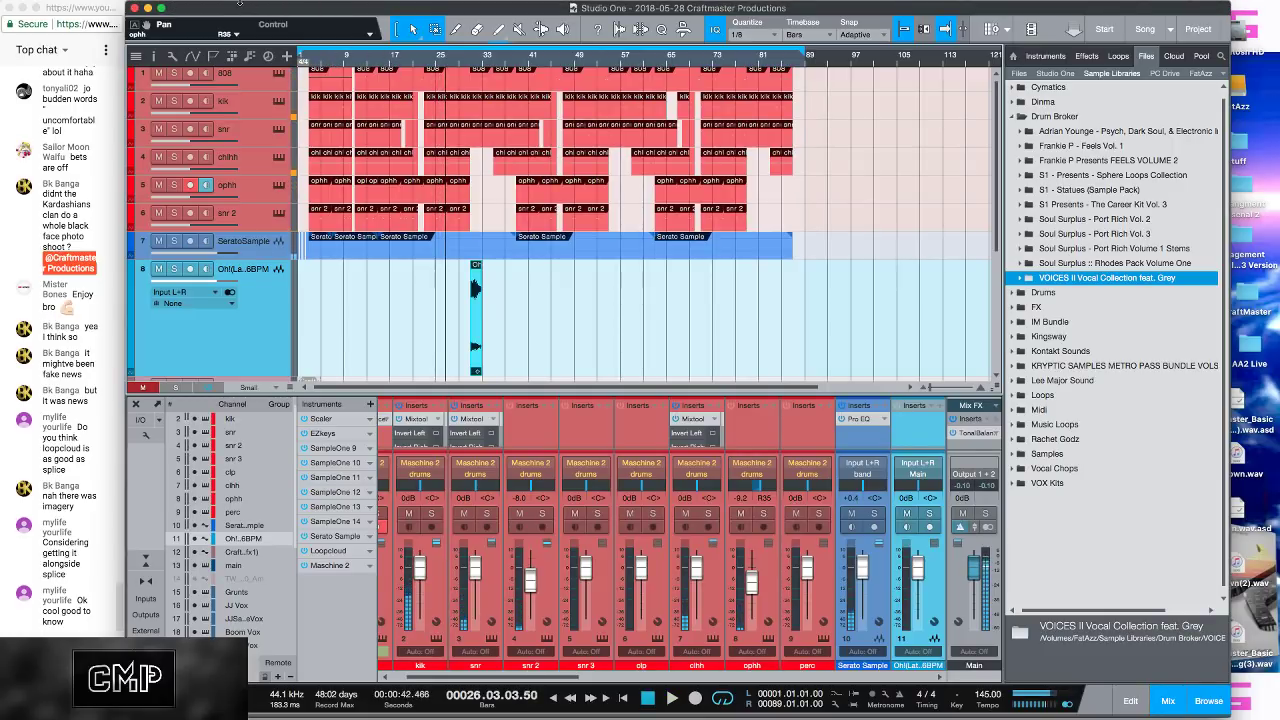
pyautogui.moveTo(232, 5)
pyautogui.click(107, 8)
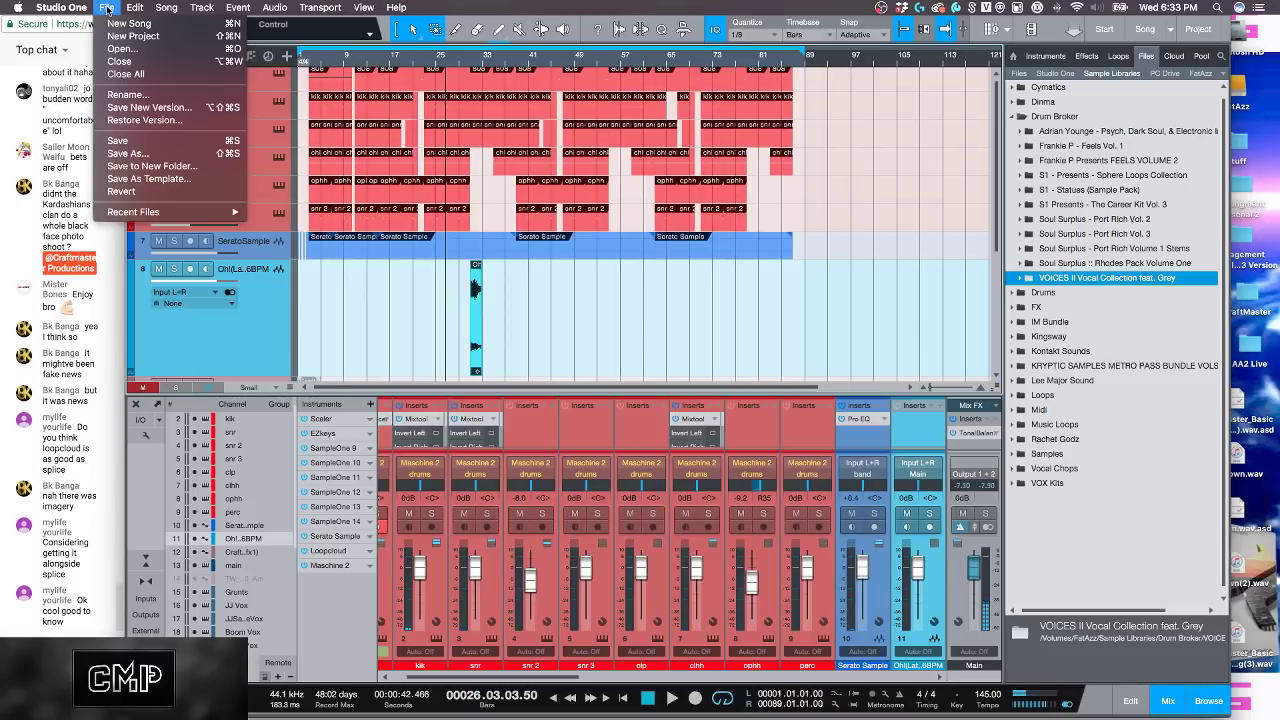
pyautogui.click(130, 93)
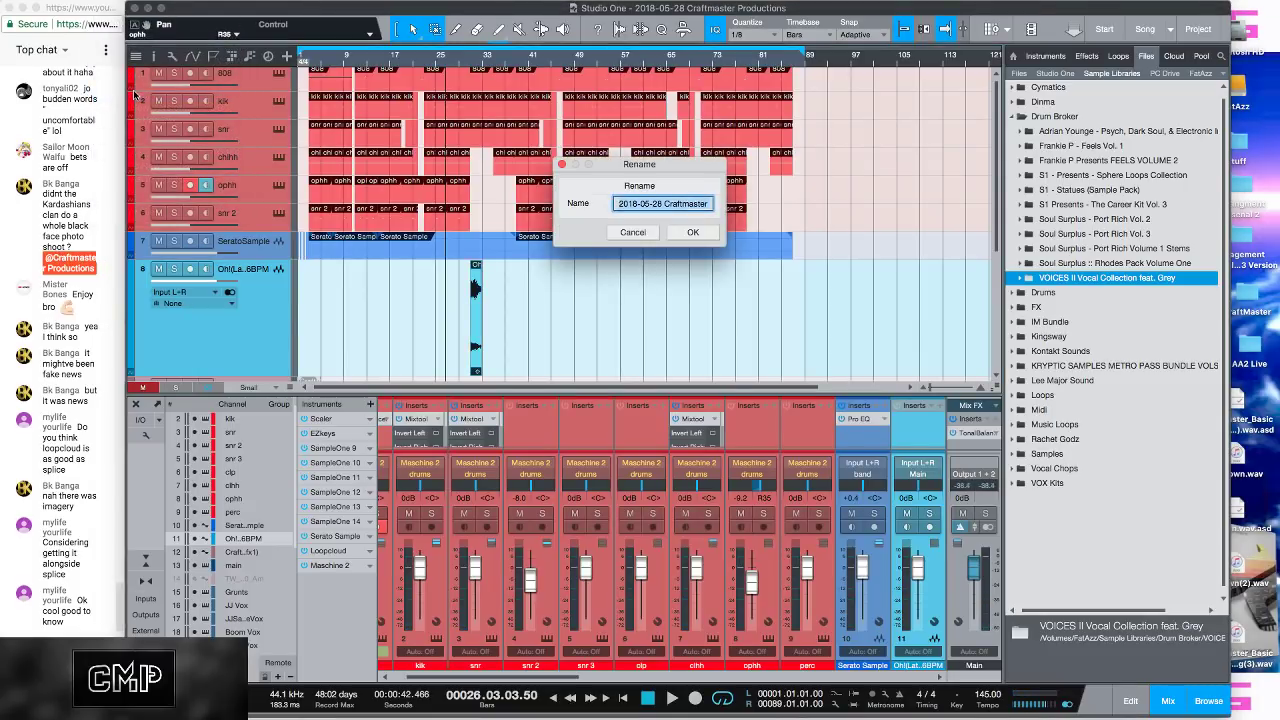
pyautogui.press('Right')
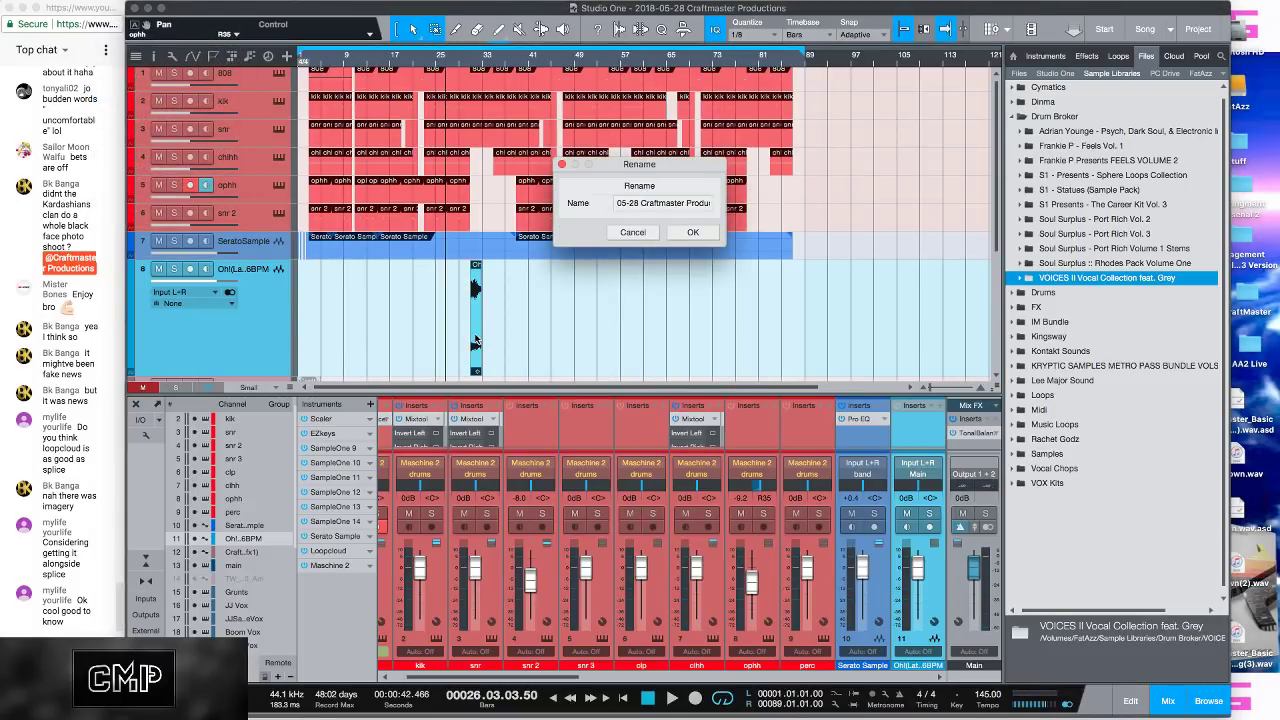
pyautogui.click(616, 234)
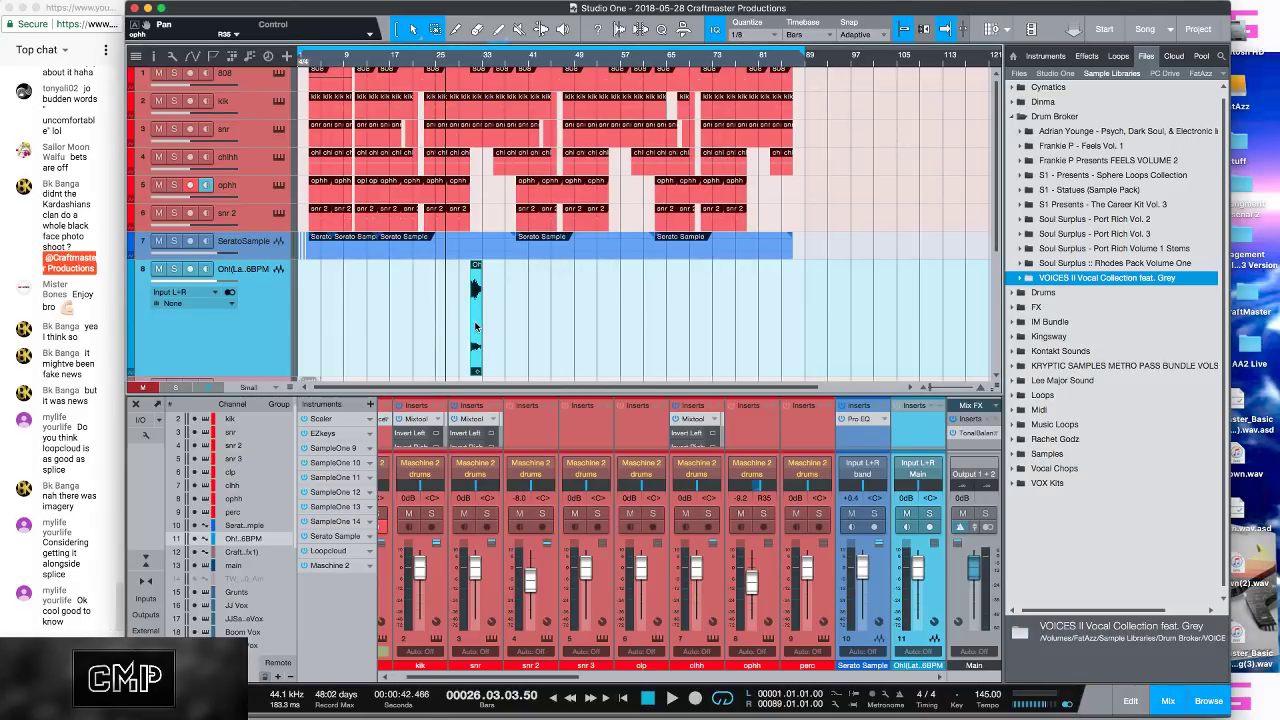
# Step: Delete the vocal clip at bar 31 and rename the song to Even For
pyautogui.press('Delete')
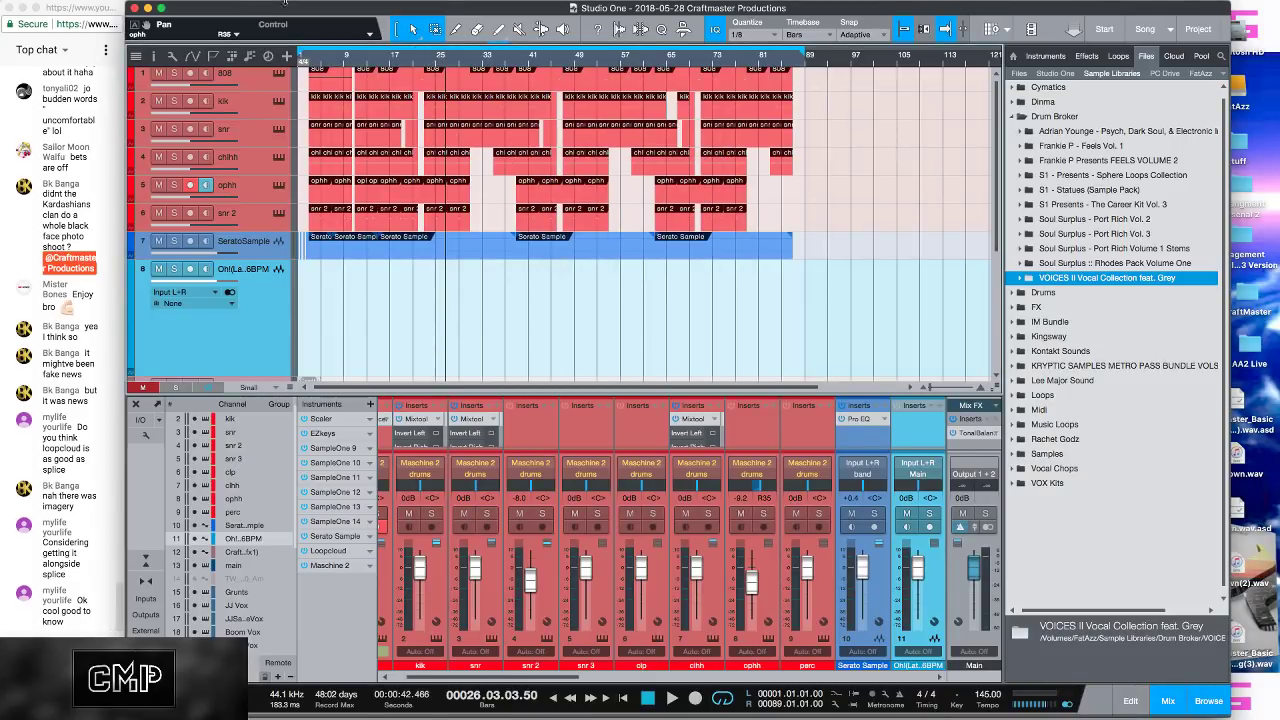
pyautogui.moveTo(237, 7)
pyautogui.click(107, 7)
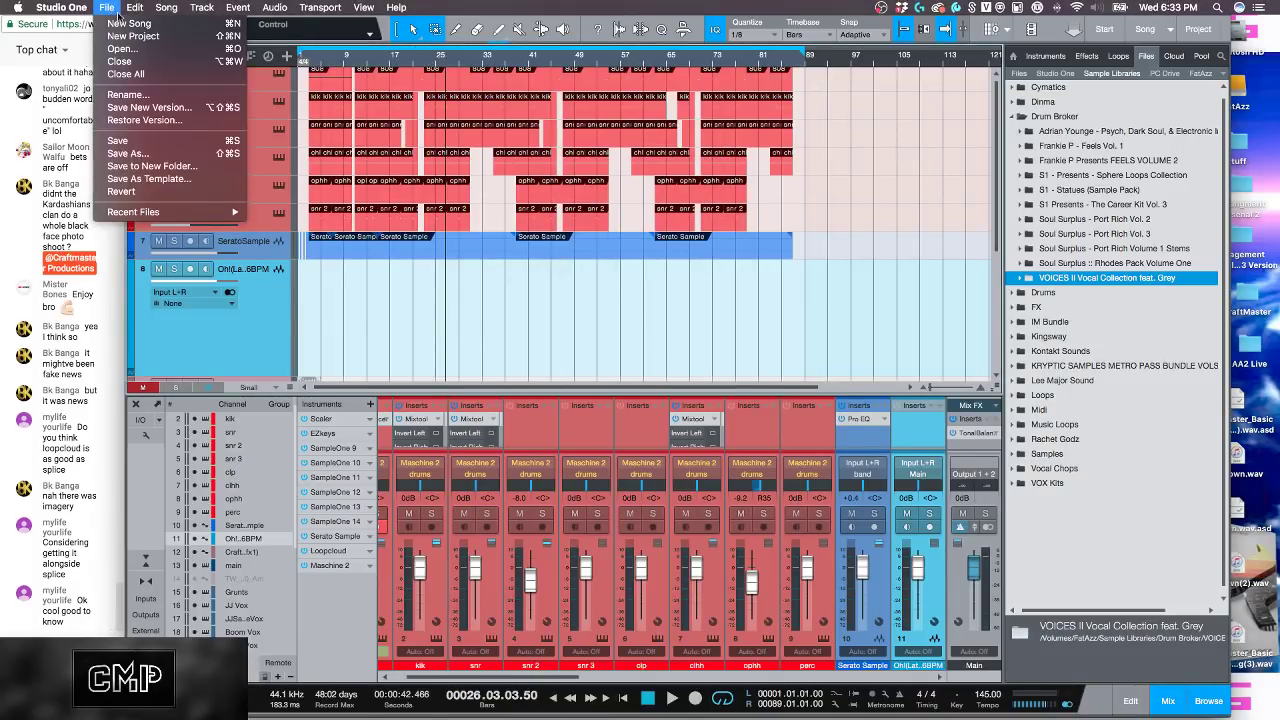
pyautogui.click(128, 94)
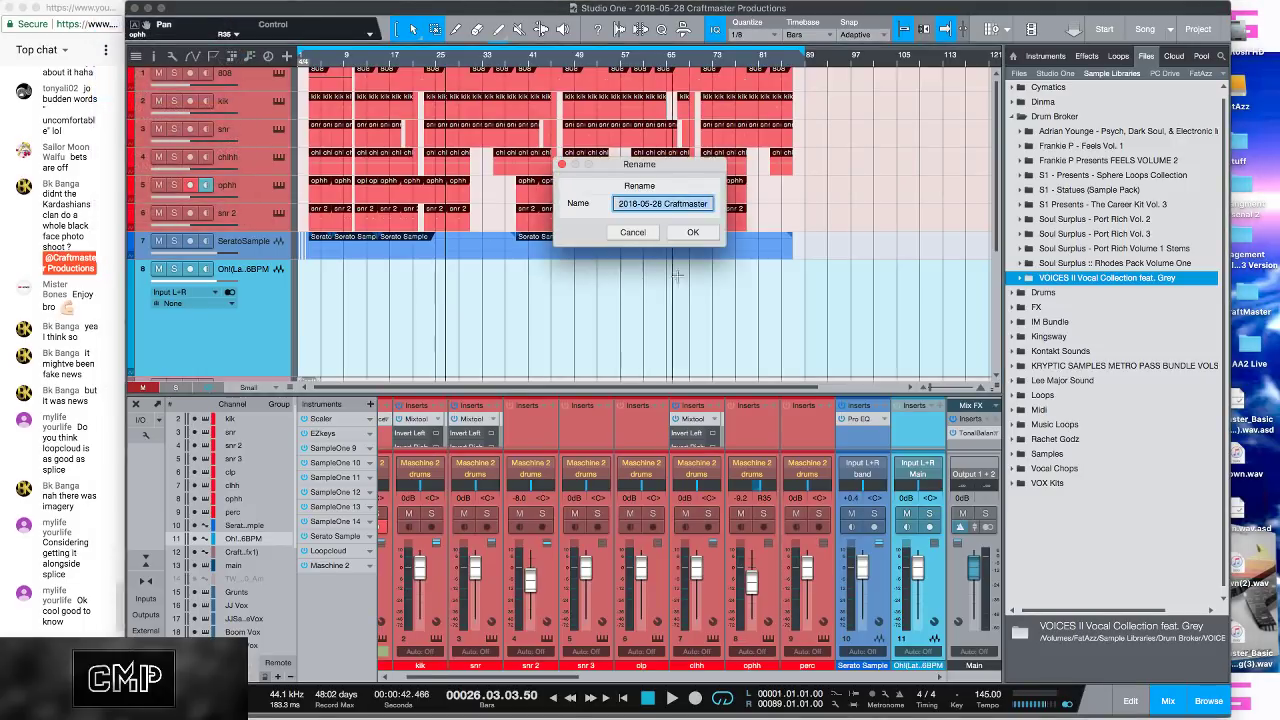
pyautogui.write('E')
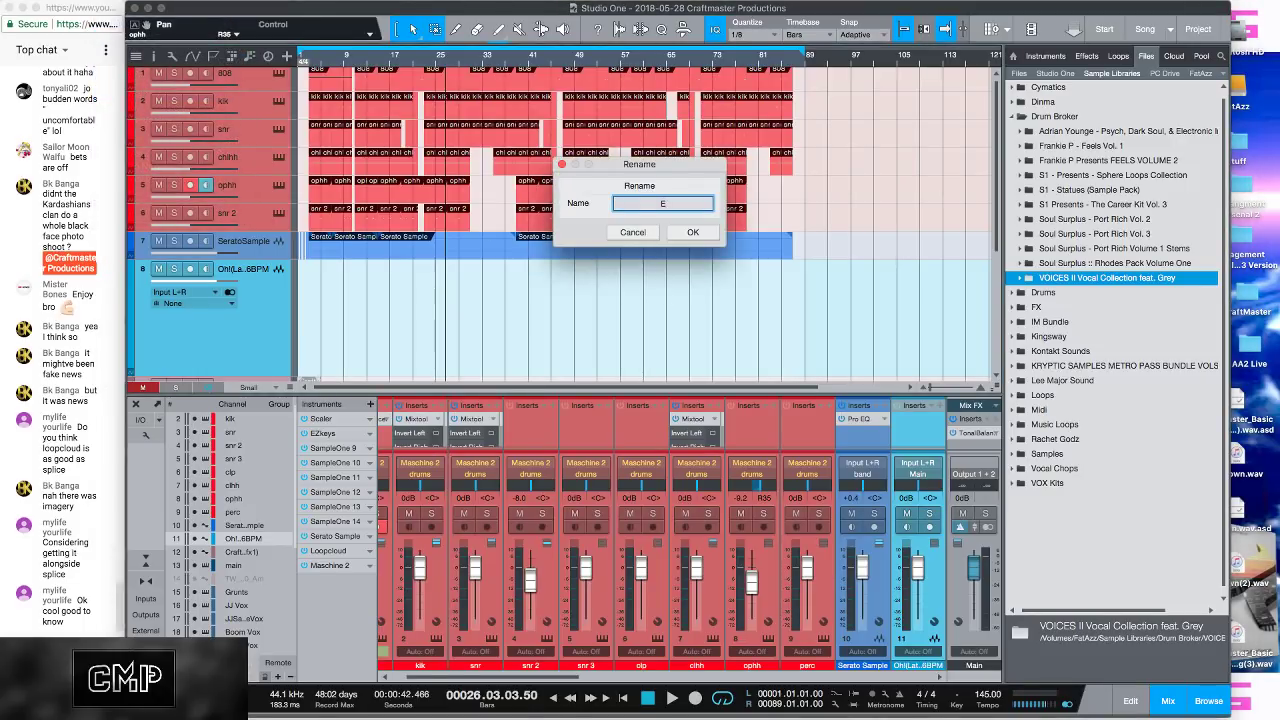
pyautogui.write('ven For')
pyautogui.click(692, 232)
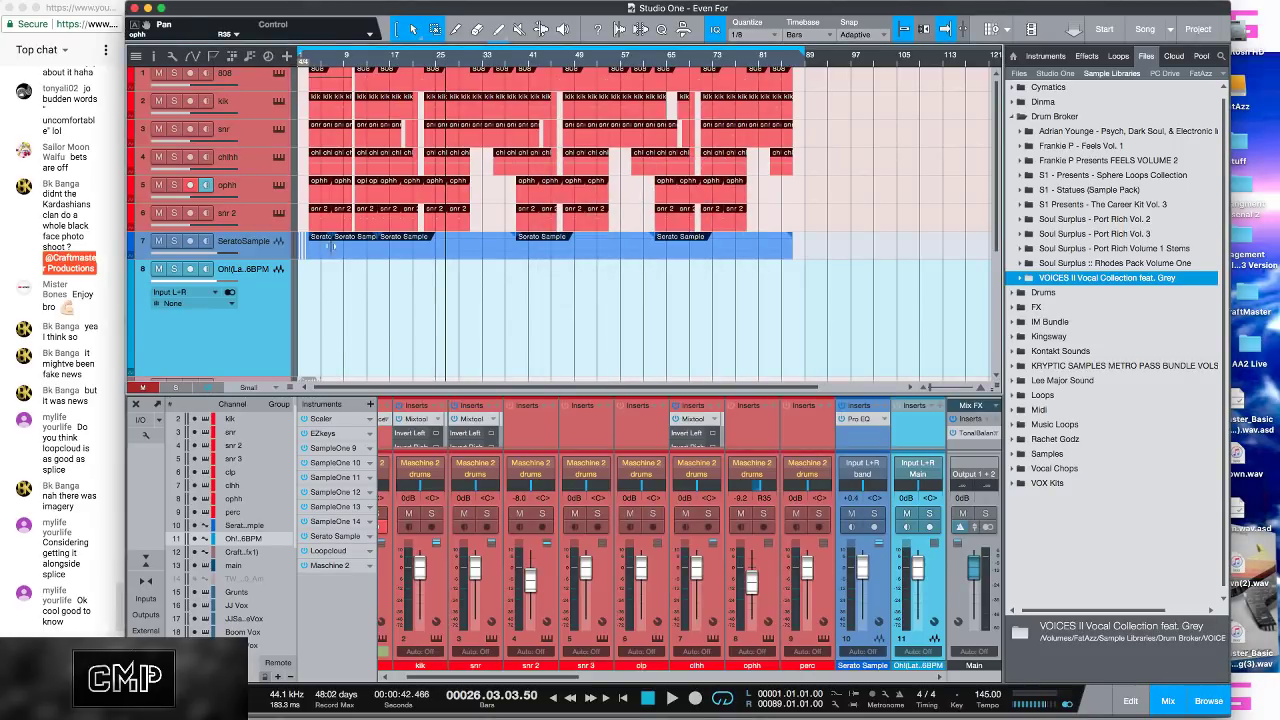
# Step: Remove the emptied vocal sample track below the SeratoSample audio track
pyautogui.scroll(-5, 400, 340)
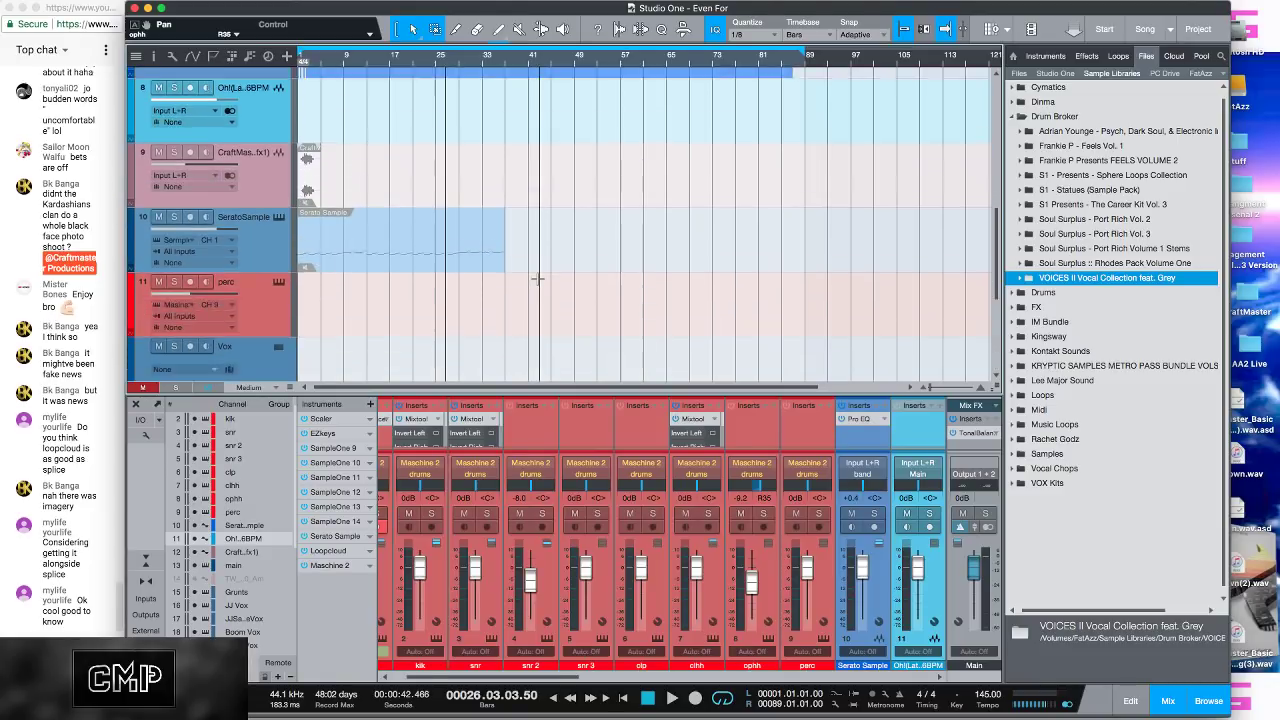
pyautogui.scroll(1, 537, 279)
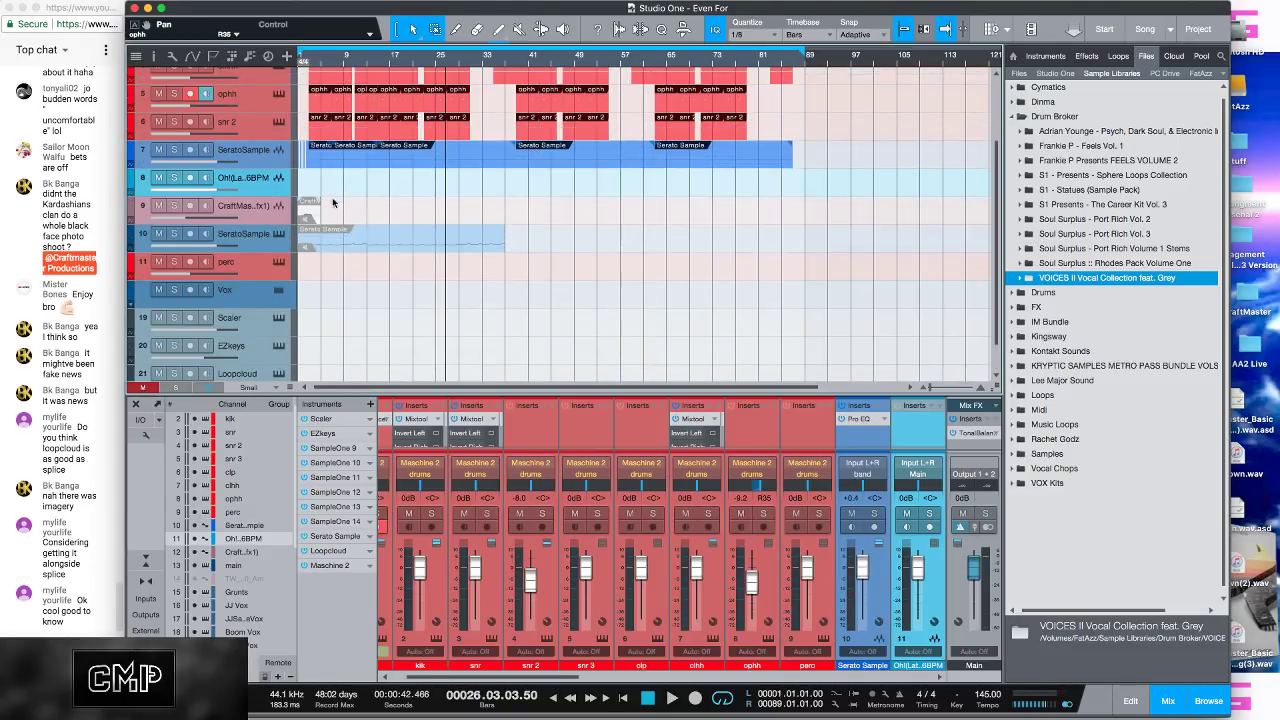
pyautogui.click(265, 218)
pyautogui.rightClick(267, 187)
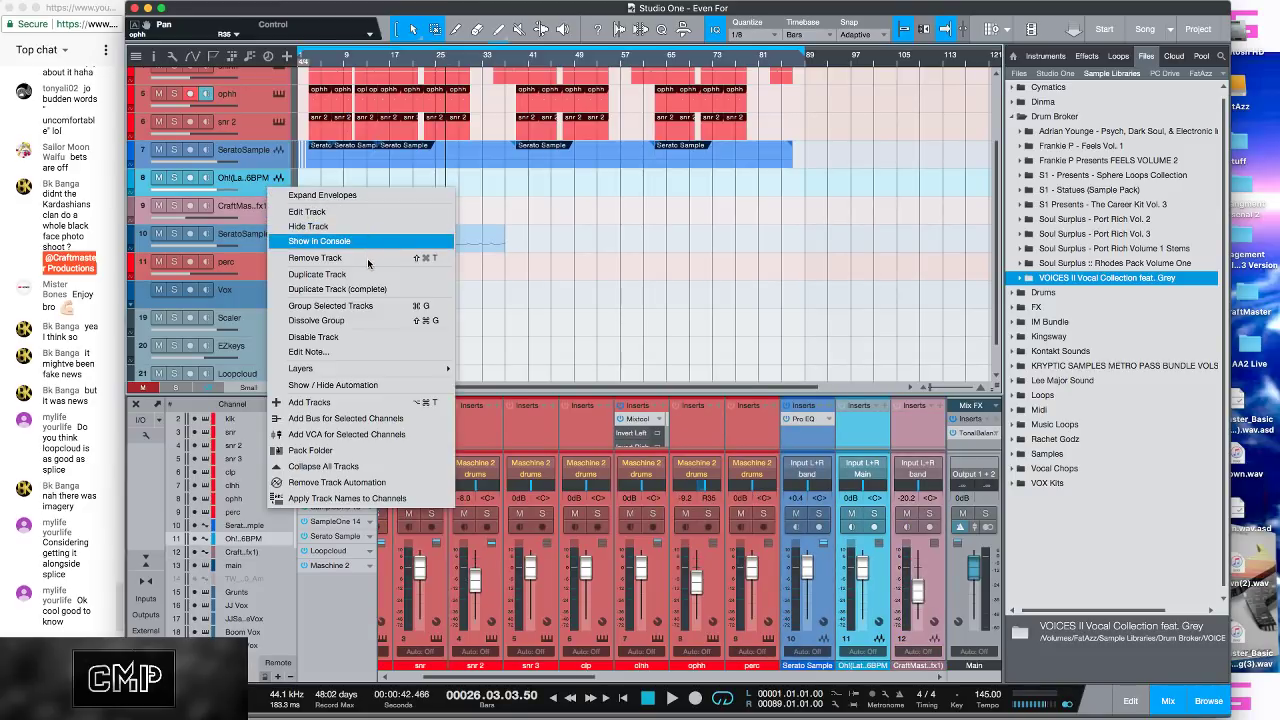
pyautogui.press('Escape')
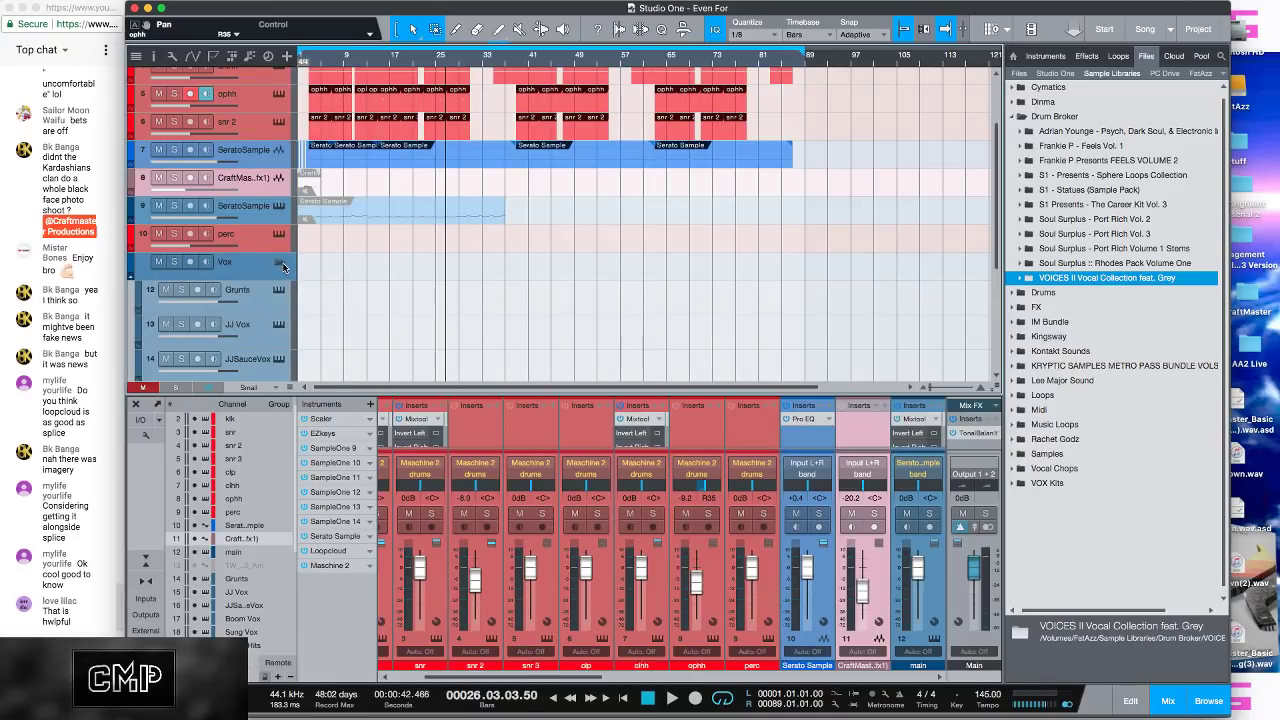
# Step: Remove the Scaler, EZkeys and Loopcloud tracks together, without removing their instruments
pyautogui.click(262, 300)
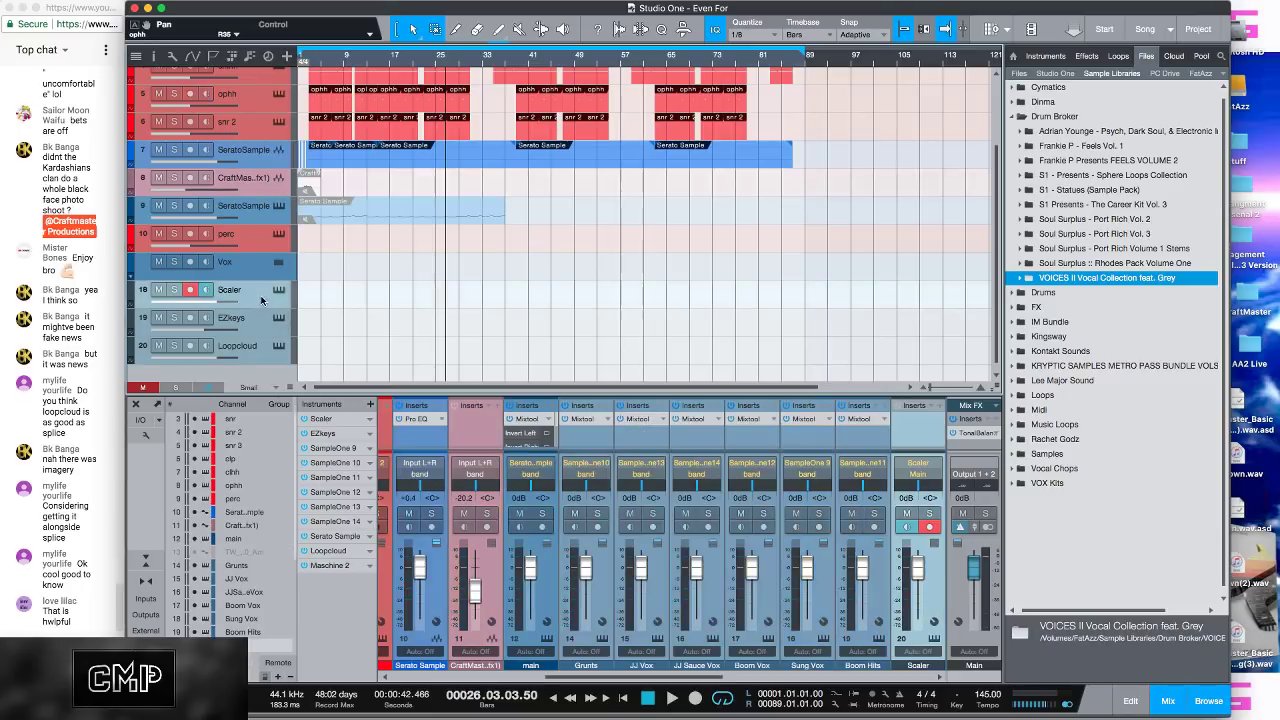
pyautogui.click(260, 354)
pyautogui.rightClick(260, 352)
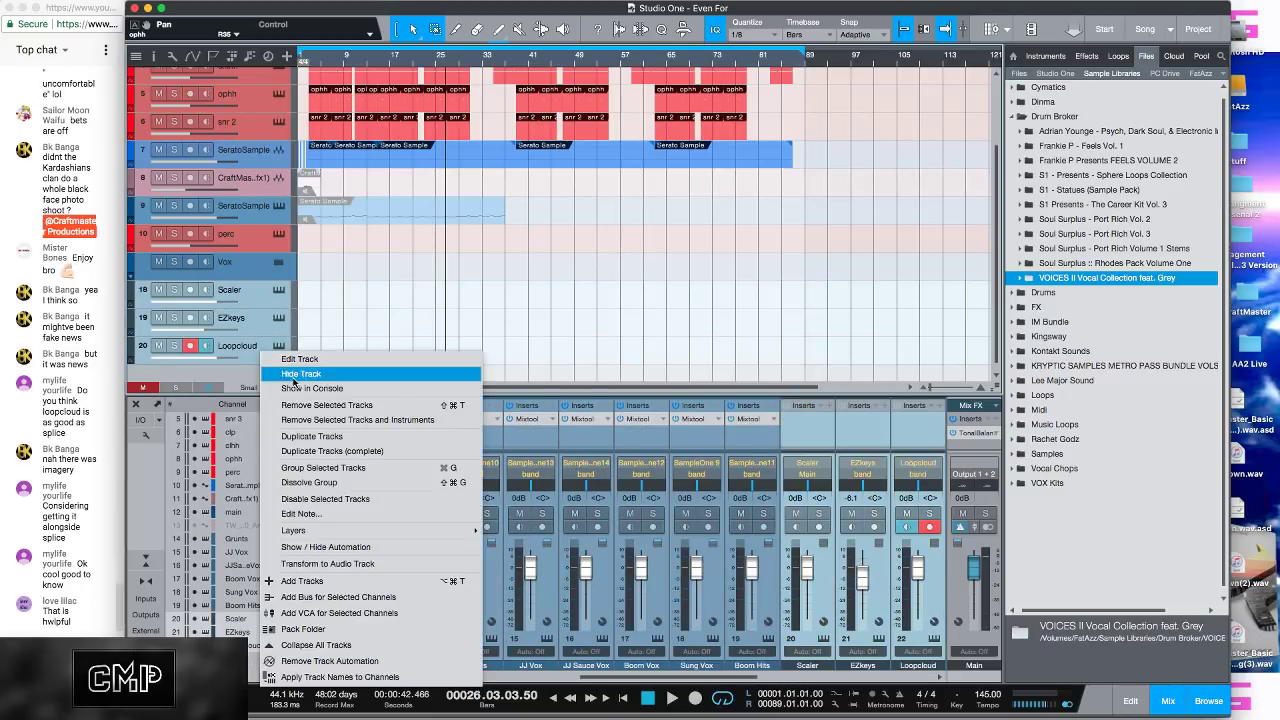
pyautogui.click(375, 405)
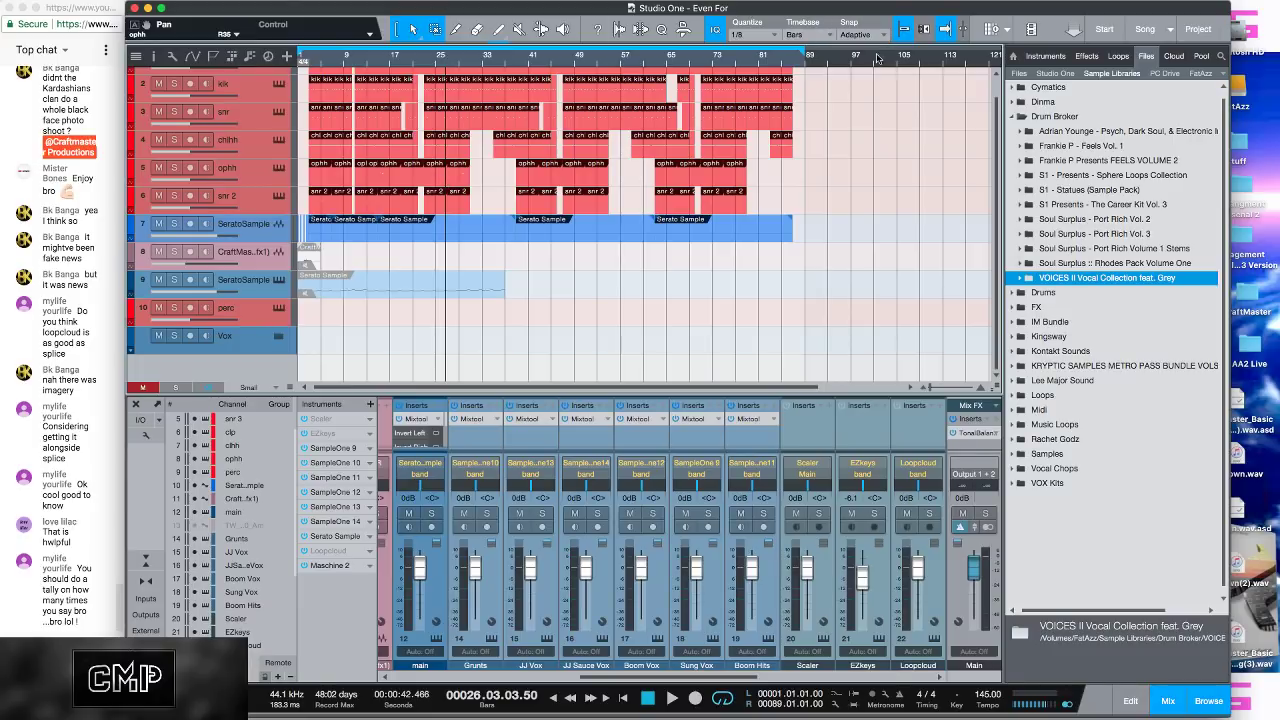
pyautogui.scroll(1, 826, 170)
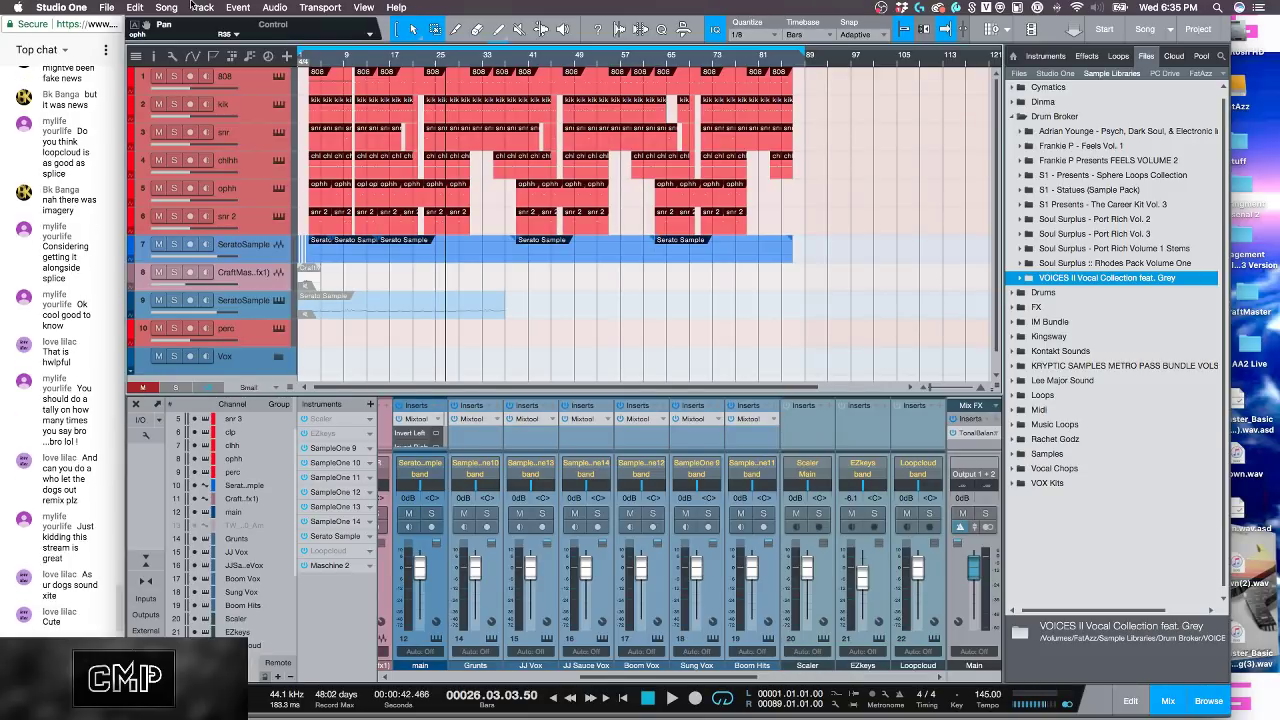
# Step: Start a mixdown export of the song and set its filename to Even For
pyautogui.click(107, 7)
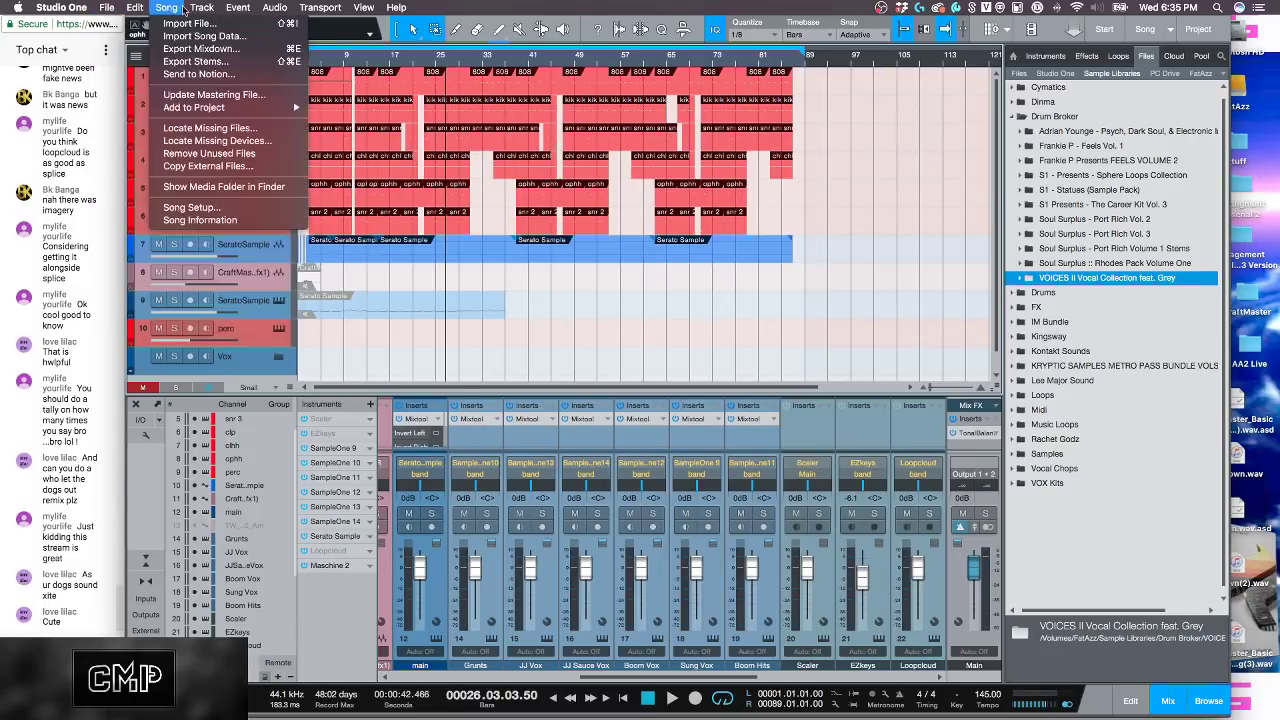
pyautogui.moveTo(175, 9)
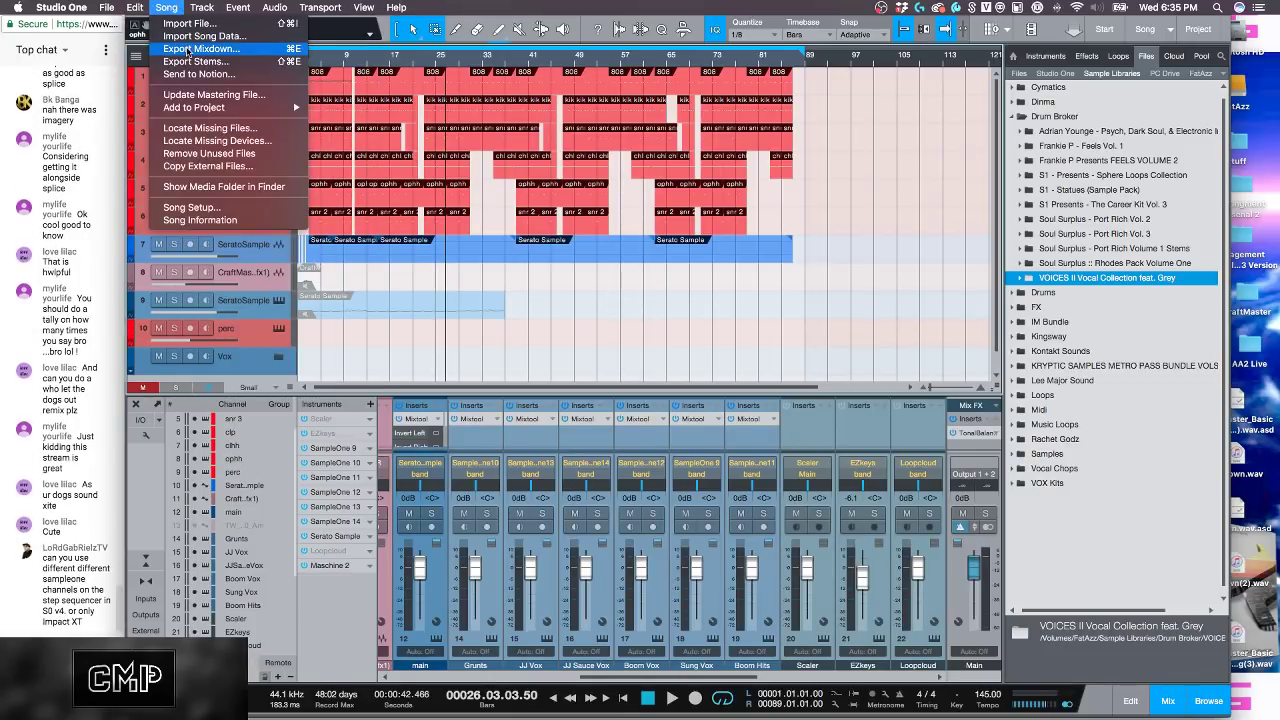
pyautogui.click(187, 50)
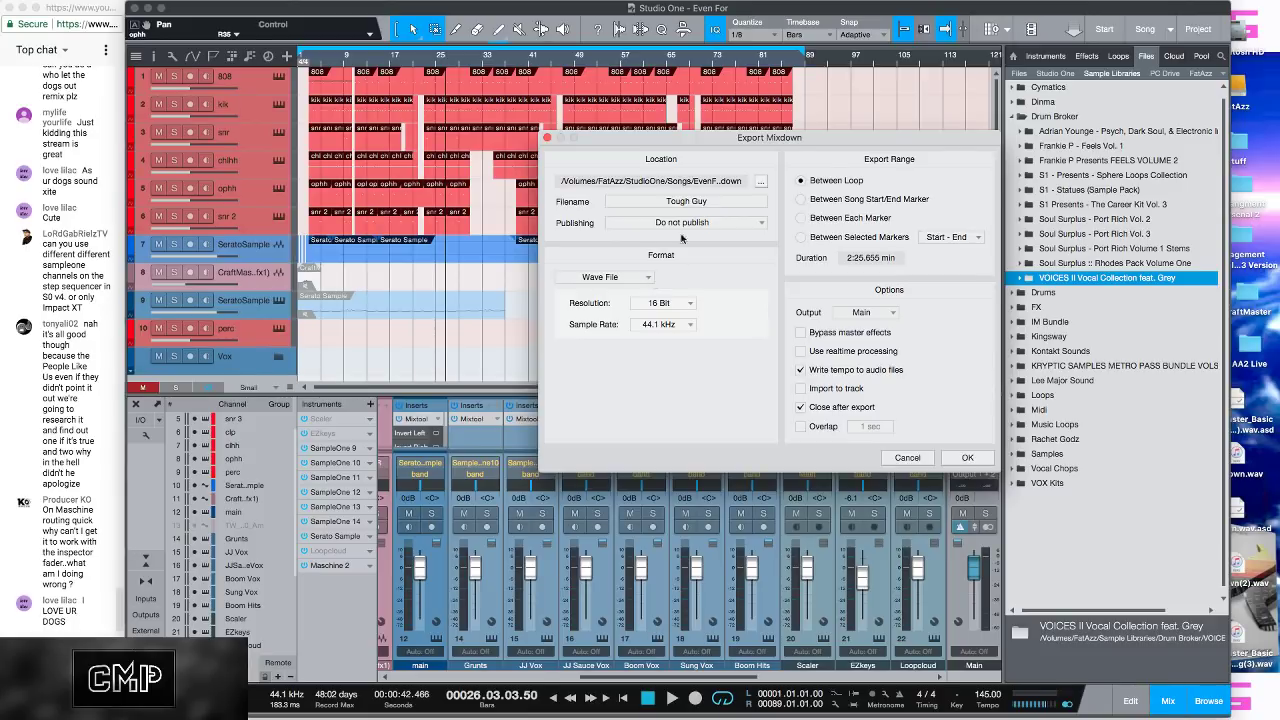
pyautogui.click(728, 201)
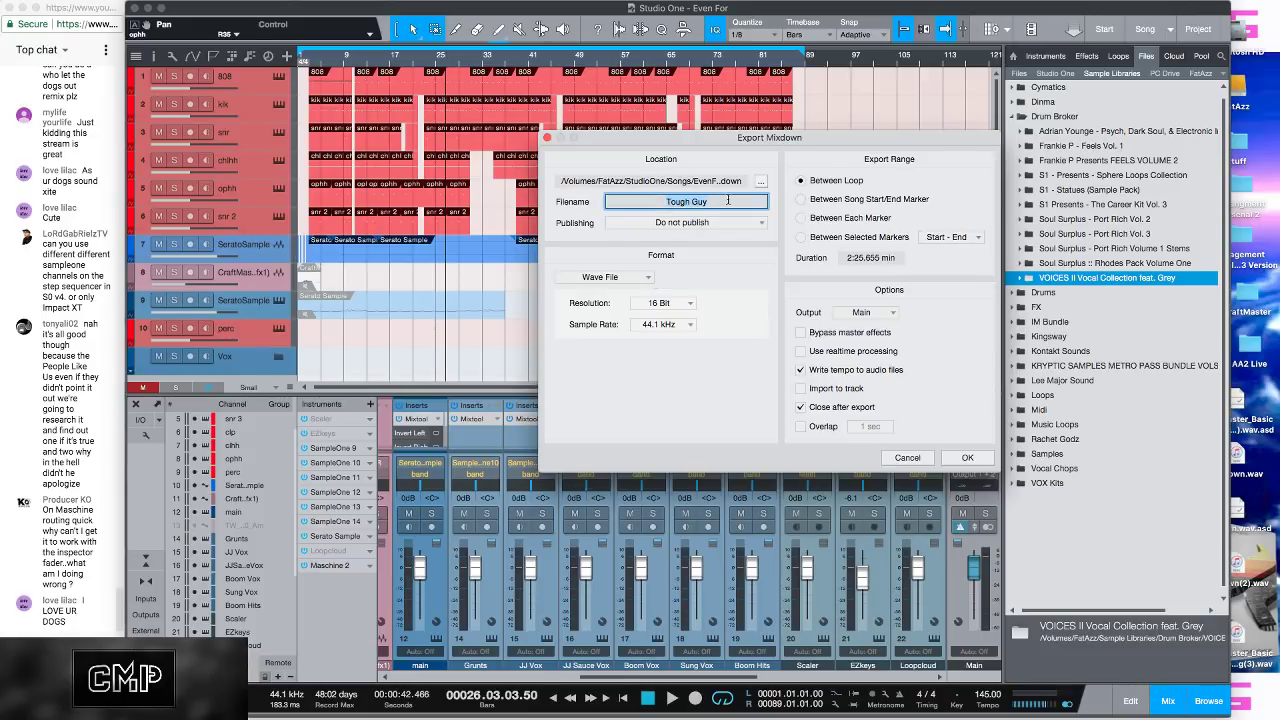
pyautogui.write('Even For')
# Step: Browse the Songs and Industry Music folders for a mixdown export location
pyautogui.click(761, 181)
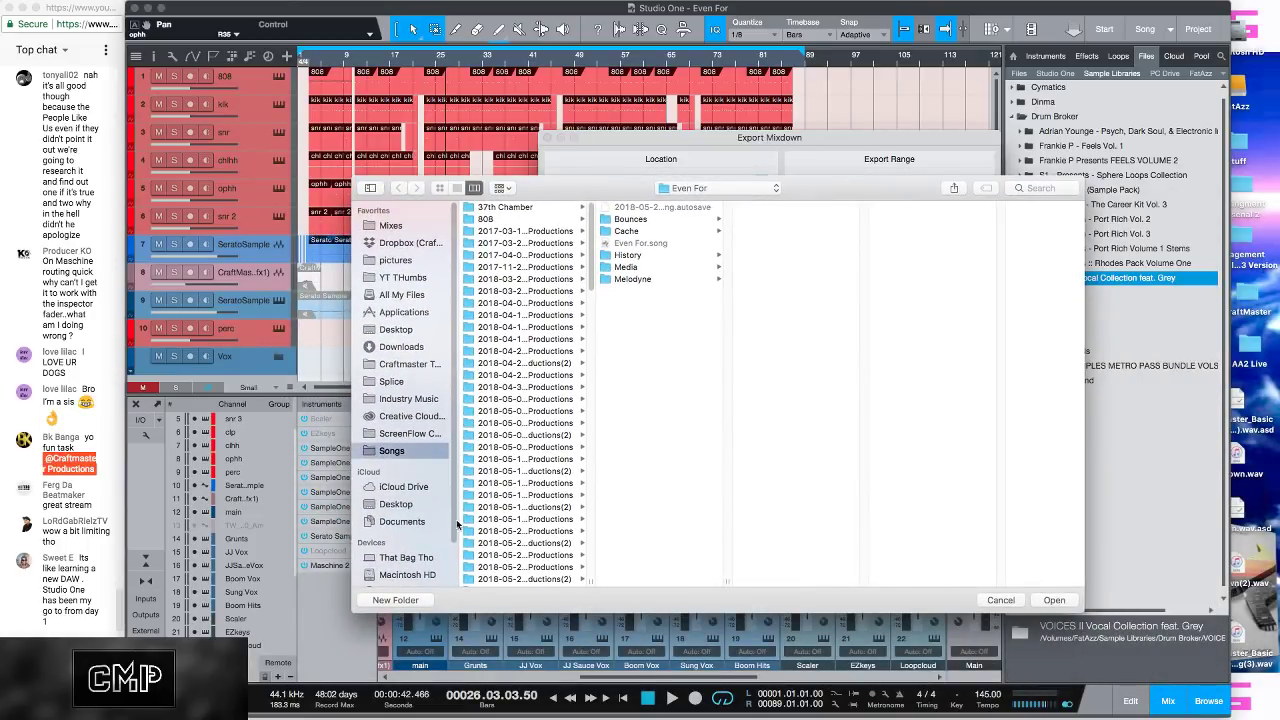
pyautogui.click(418, 450)
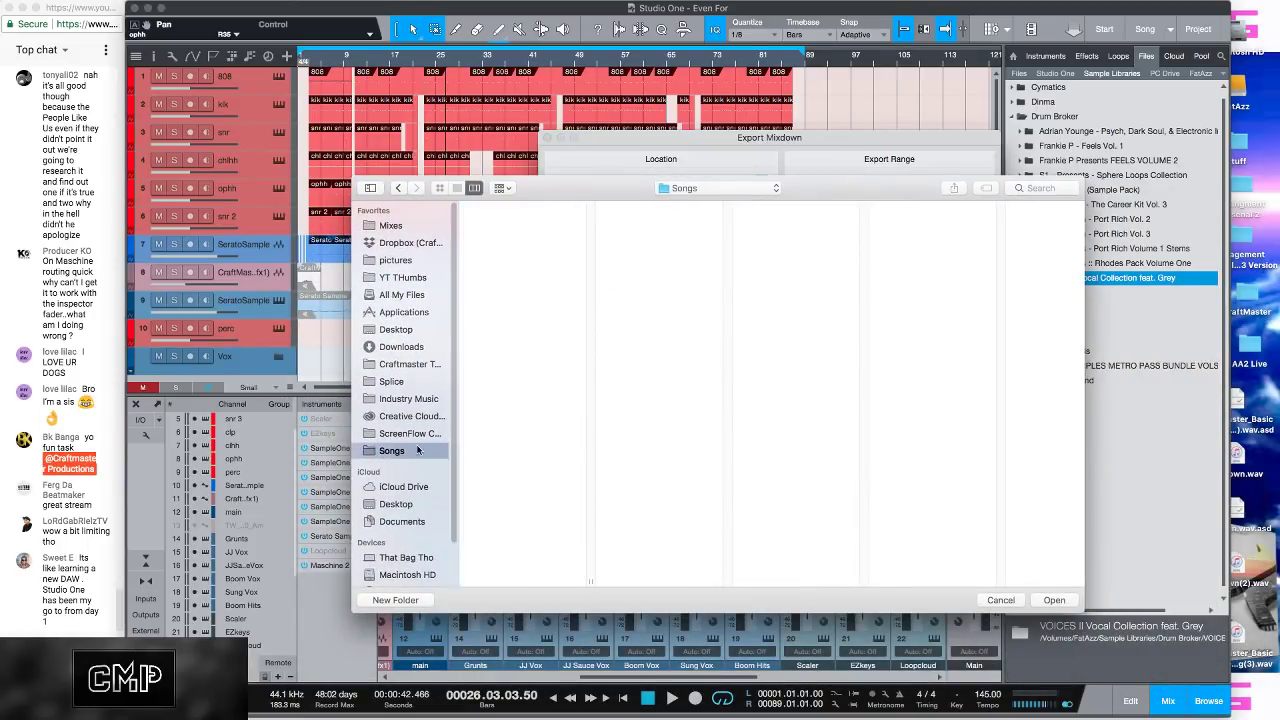
pyautogui.click(418, 433)
pyautogui.click(430, 399)
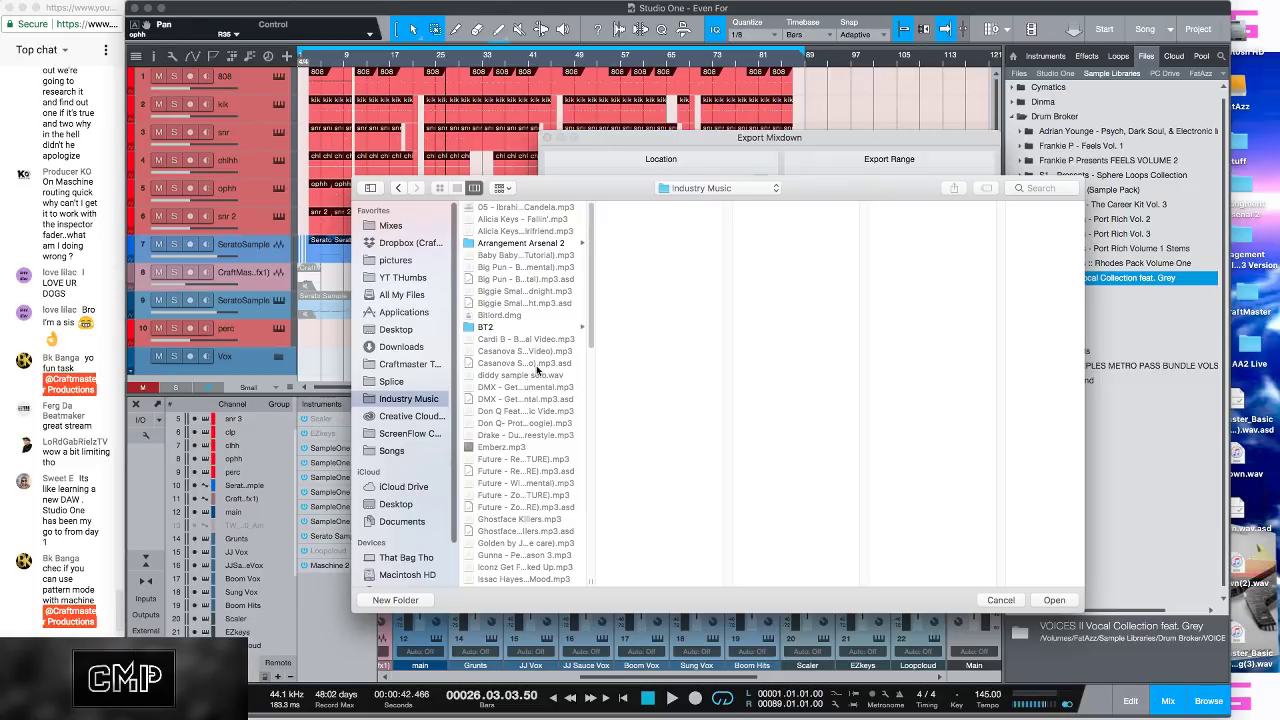
pyautogui.moveTo(607, 186); pyautogui.dragTo(561, 198)
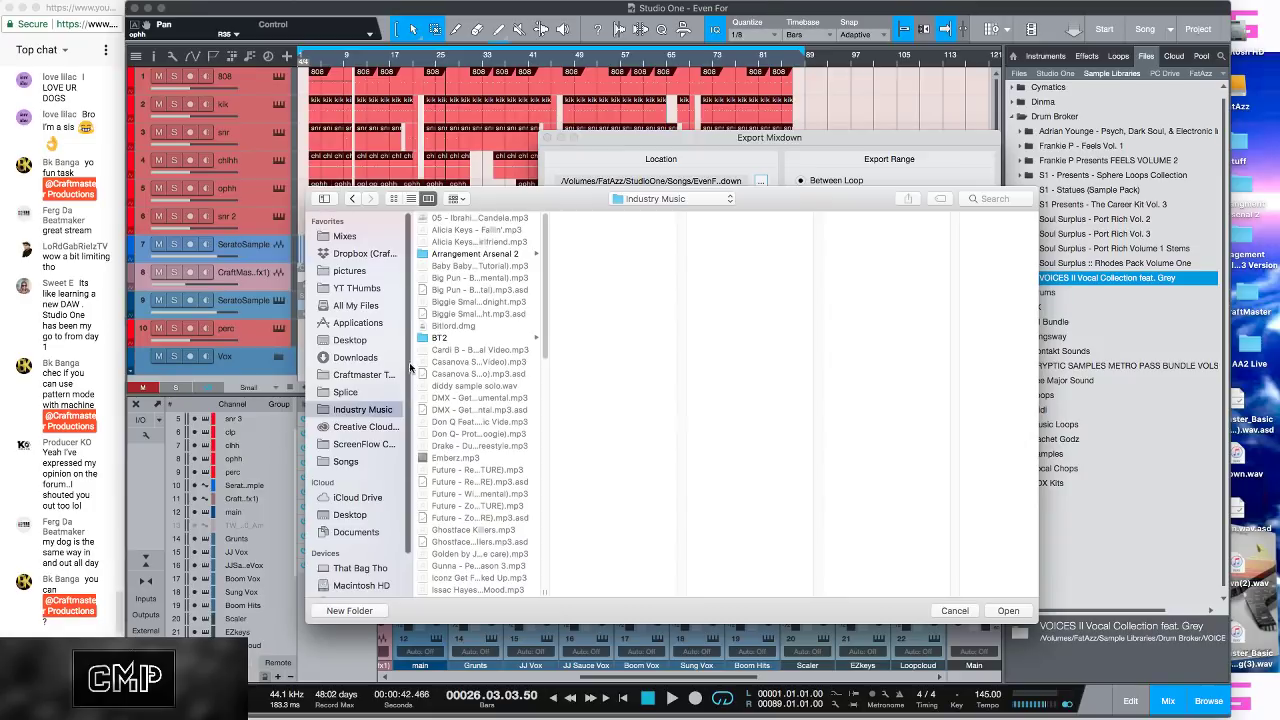
# Step: Set the mixdown location to the Summer 18 folder inside Dropbox's Craftmaster Team Folder, and close the export settings without exporting
pyautogui.click(362, 254)
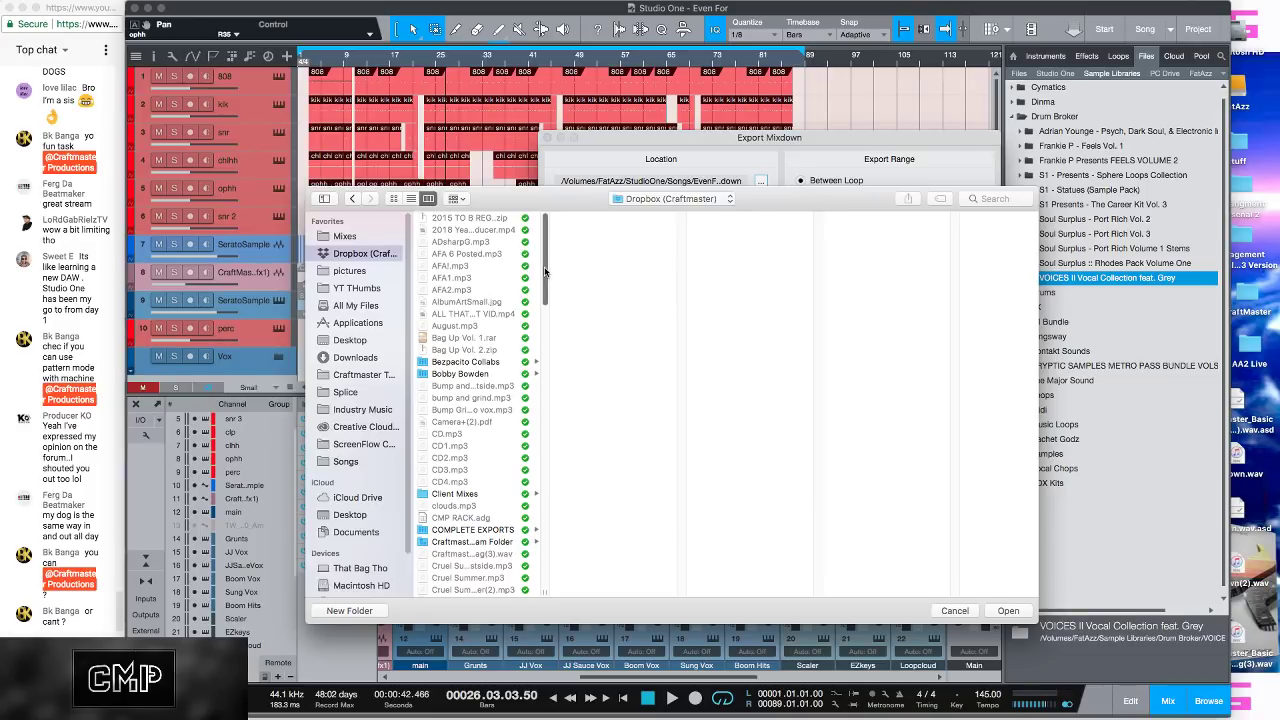
pyautogui.moveTo(545, 271); pyautogui.dragTo(540, 347)
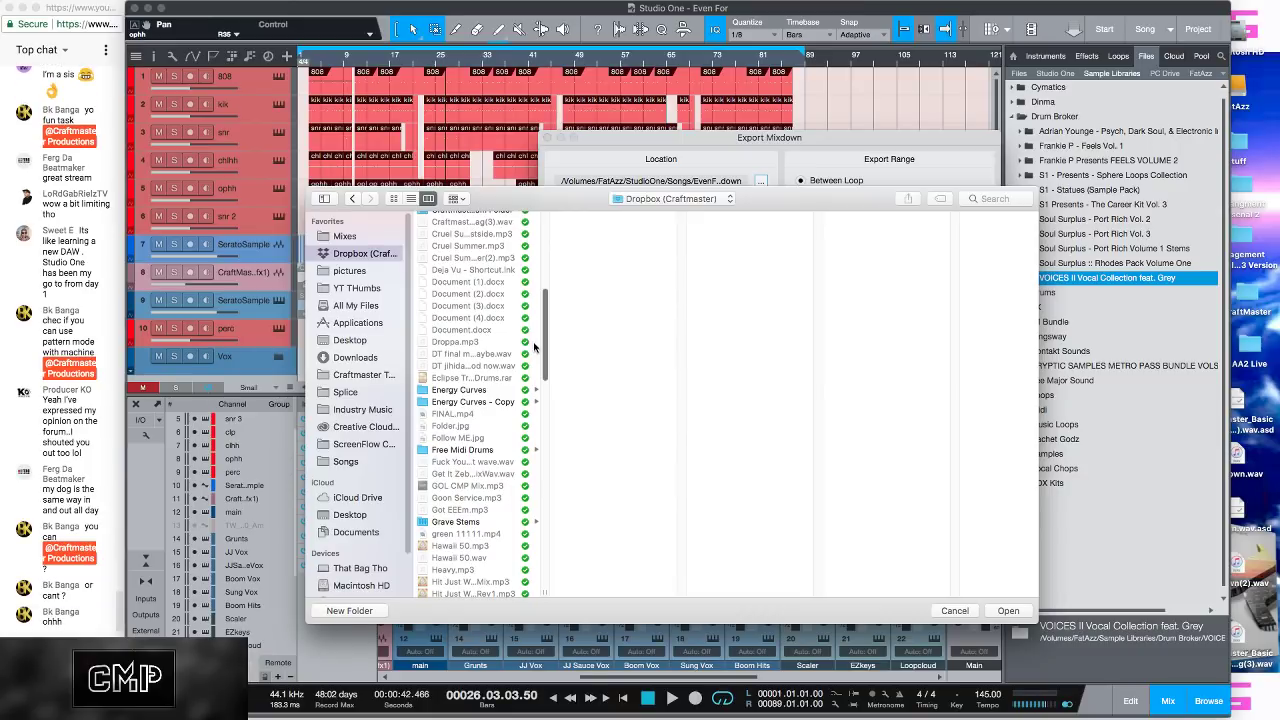
pyautogui.scroll(-3, 534, 347)
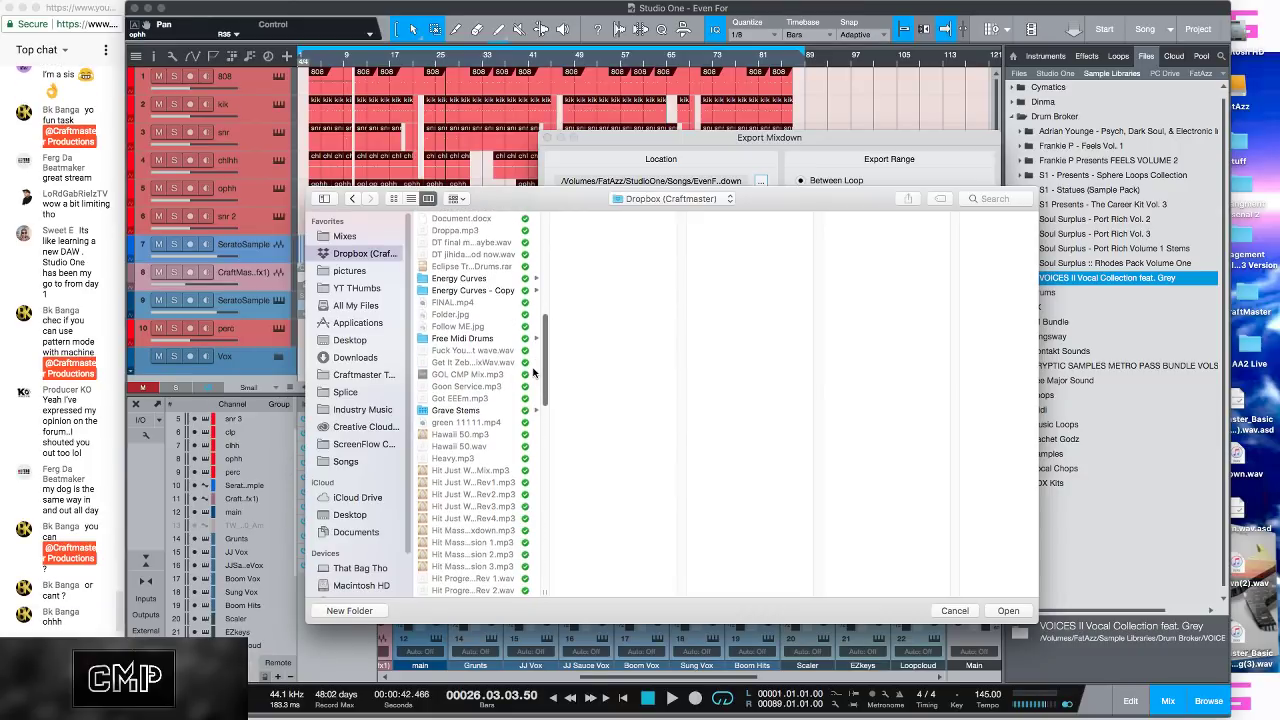
pyautogui.scroll(12, 545, 300)
pyautogui.scroll(-7, 552, 260)
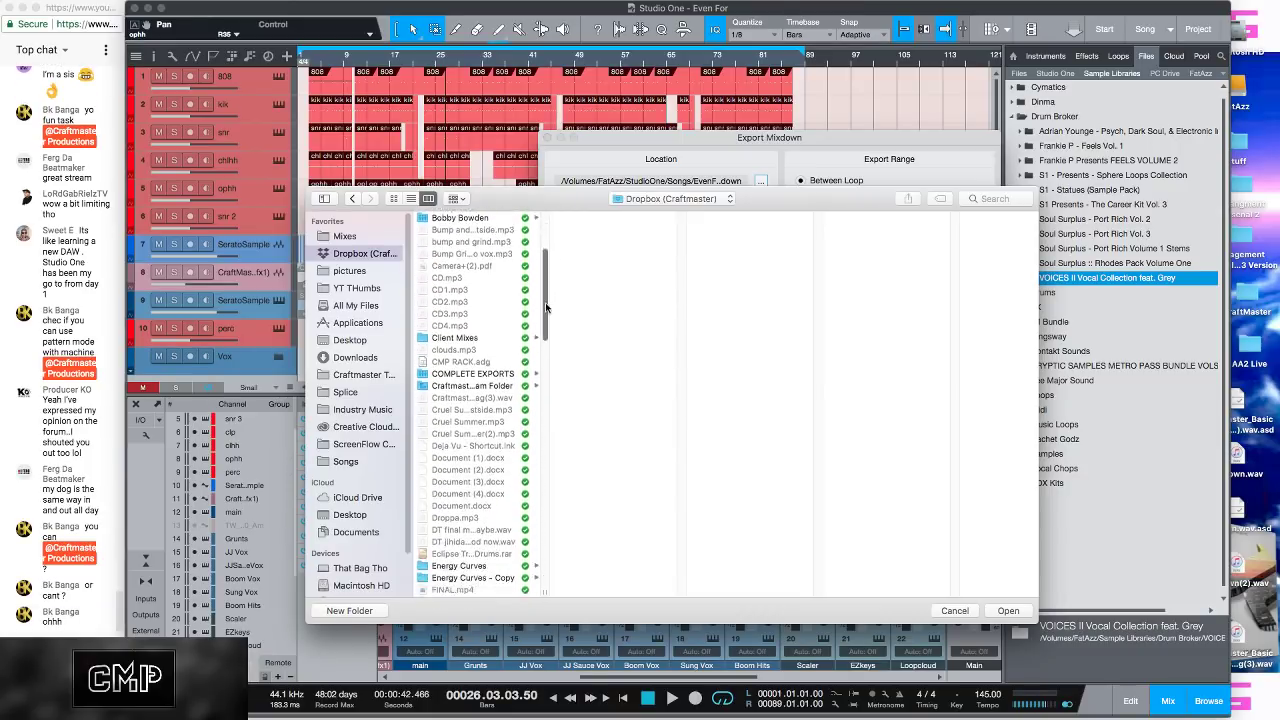
pyautogui.scroll(-1, 543, 323)
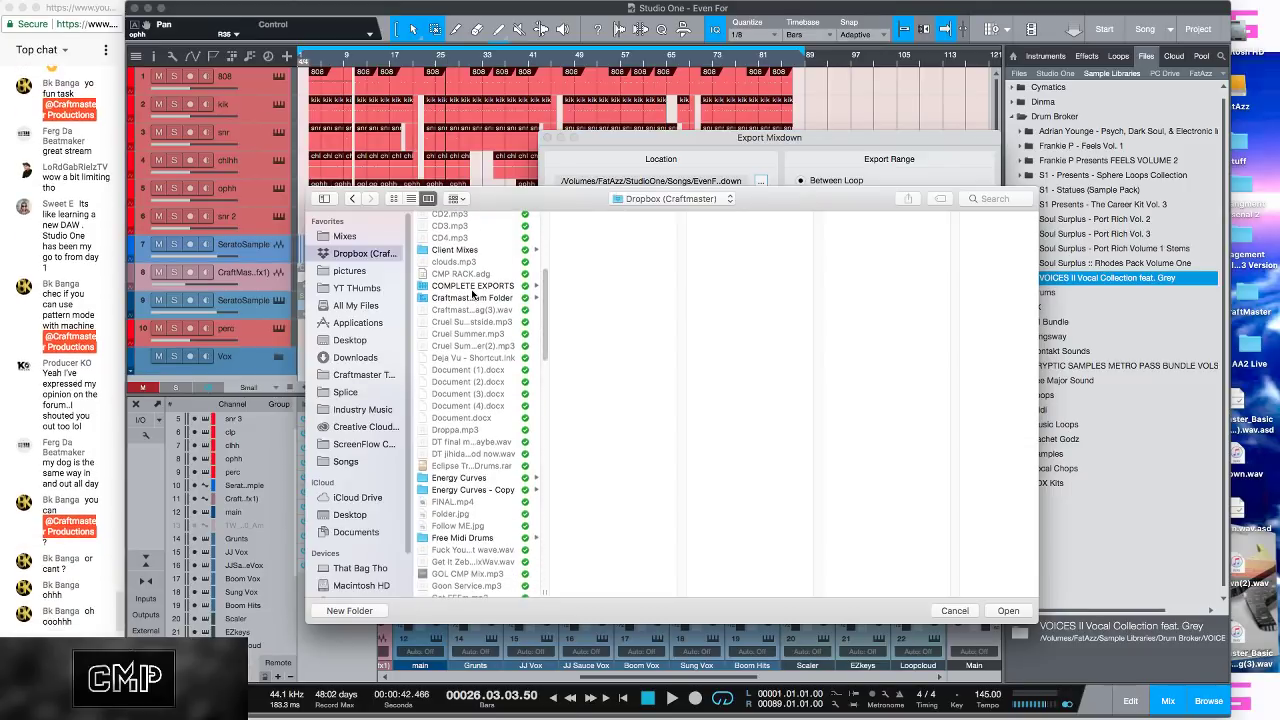
pyautogui.click(474, 298)
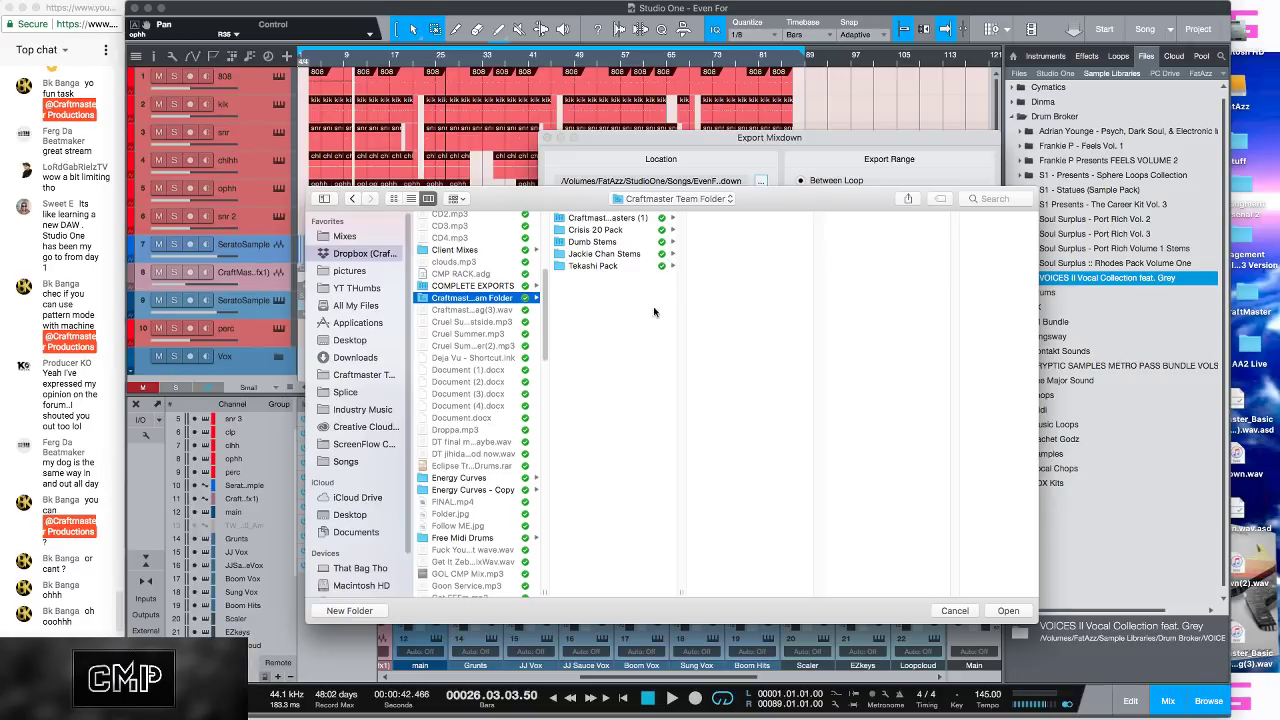
pyautogui.click(642, 230)
pyautogui.click(640, 219)
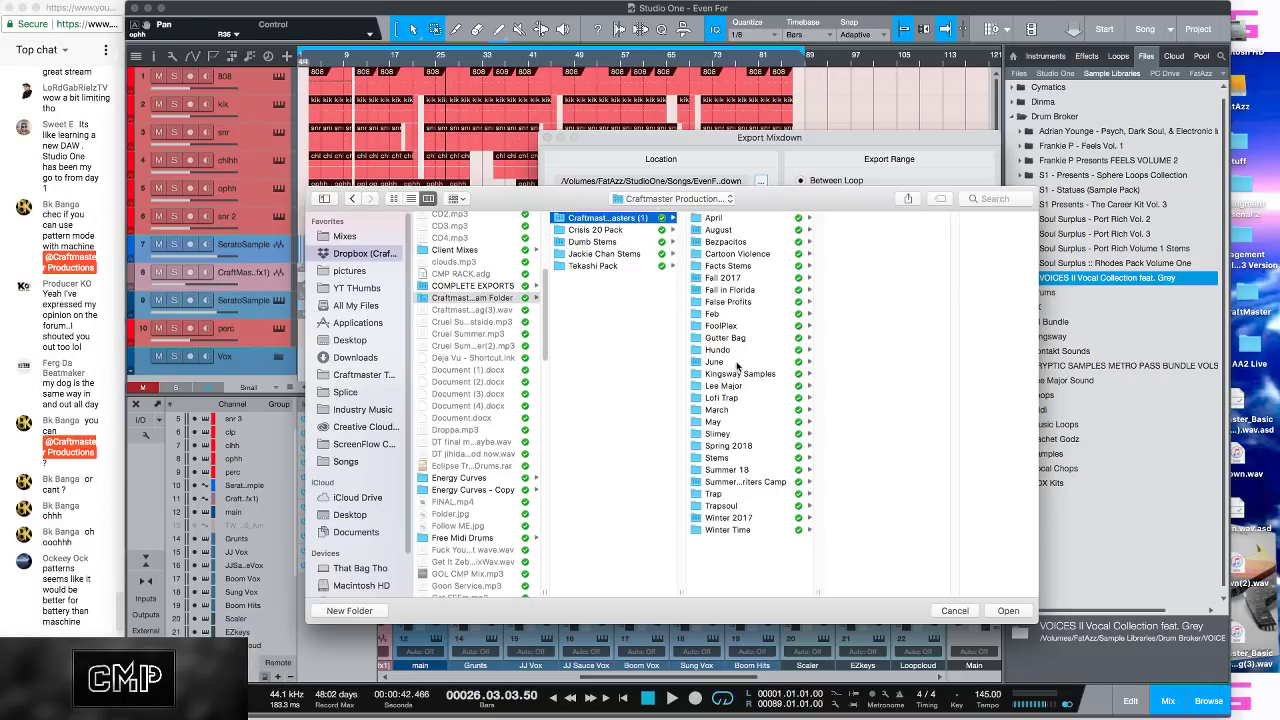
pyautogui.click(730, 470)
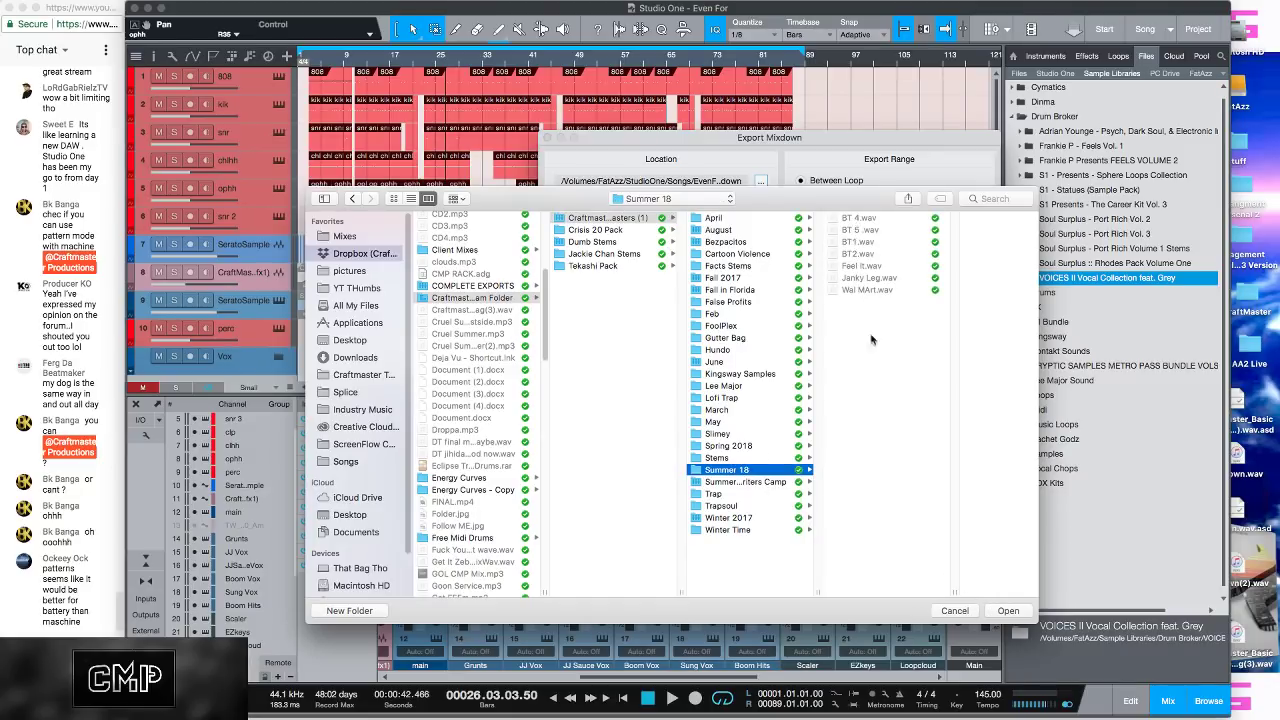
pyautogui.click(1012, 611)
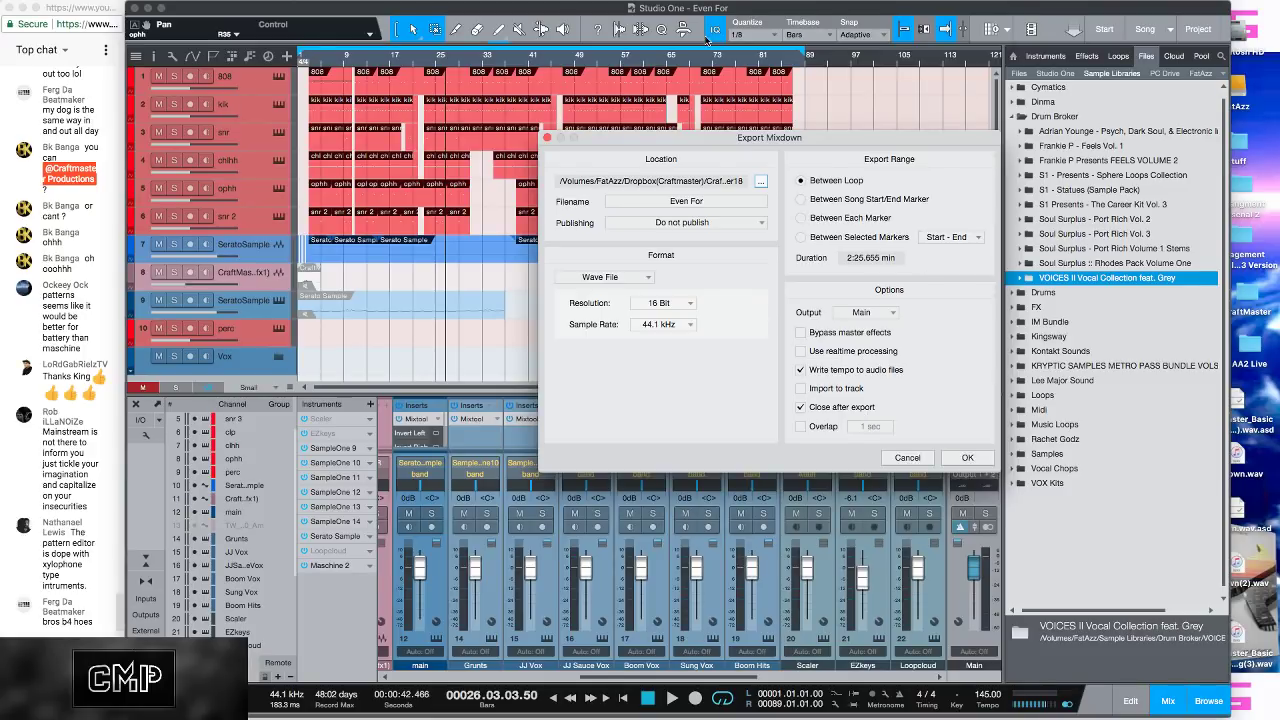
pyautogui.click(547, 139)
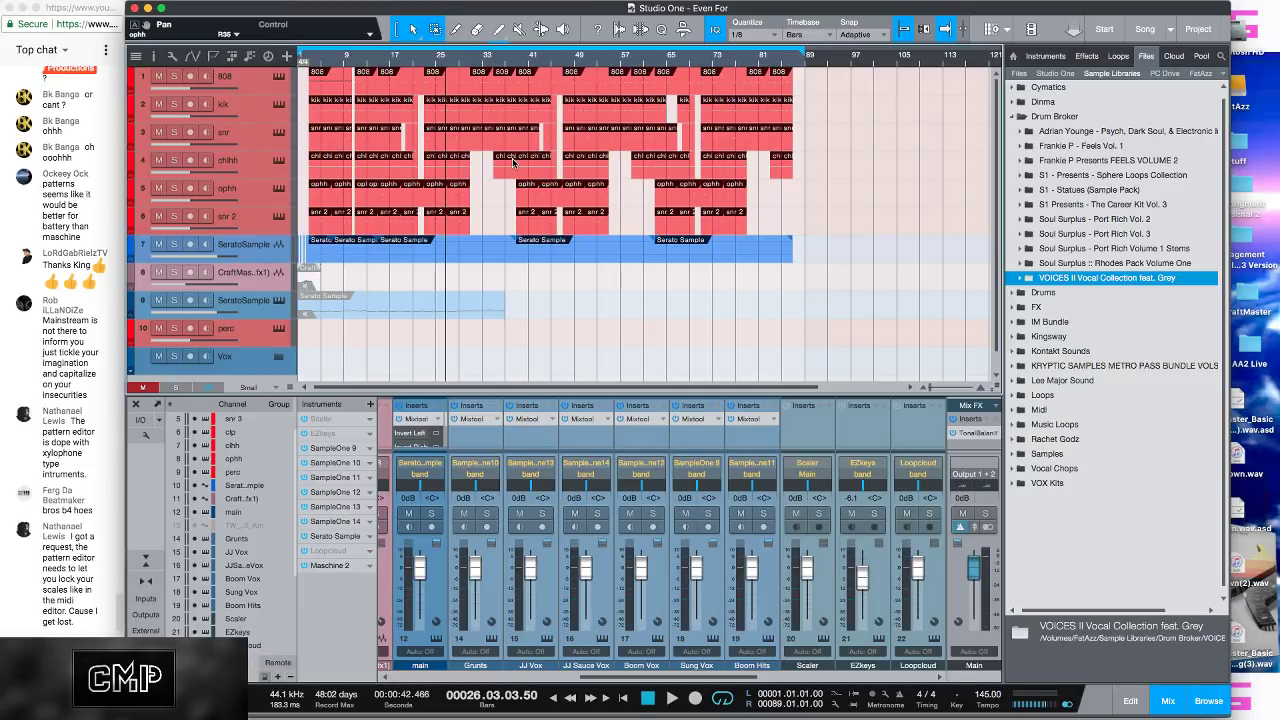
# Step: Reopen the mixdown export settings and replace the filename with Even For
pyautogui.press('super+e')
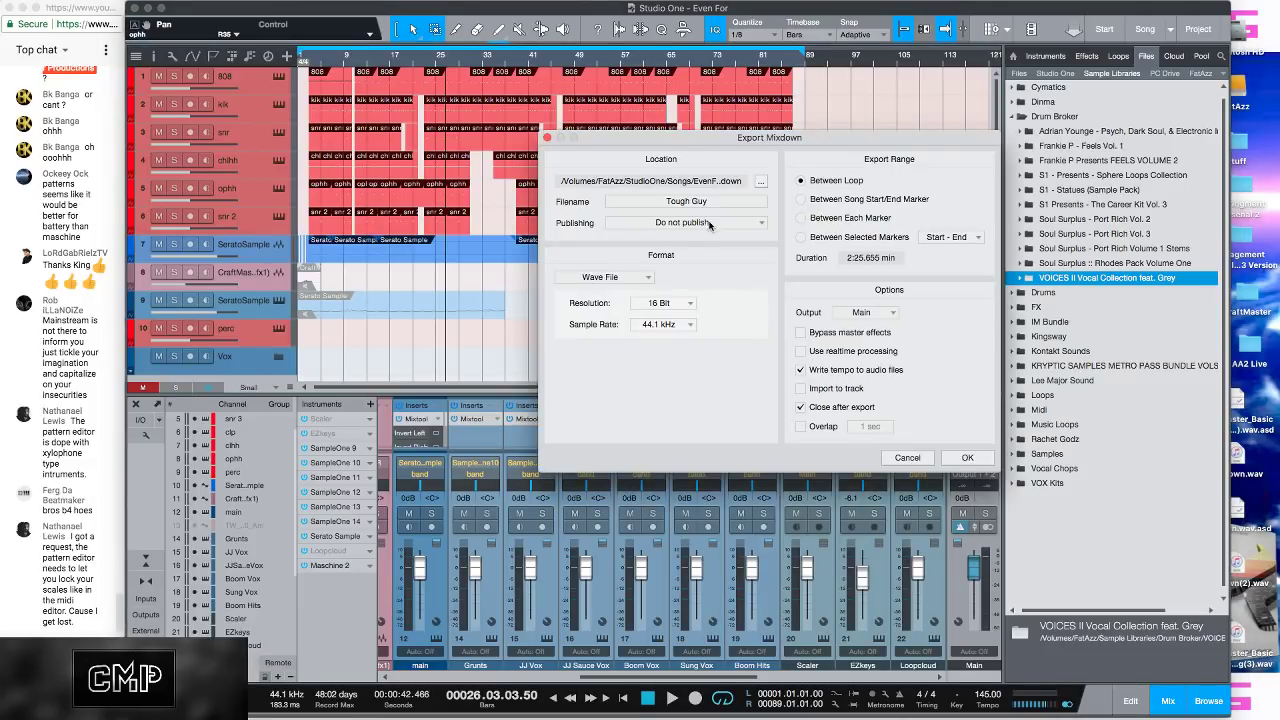
pyautogui.click(744, 201)
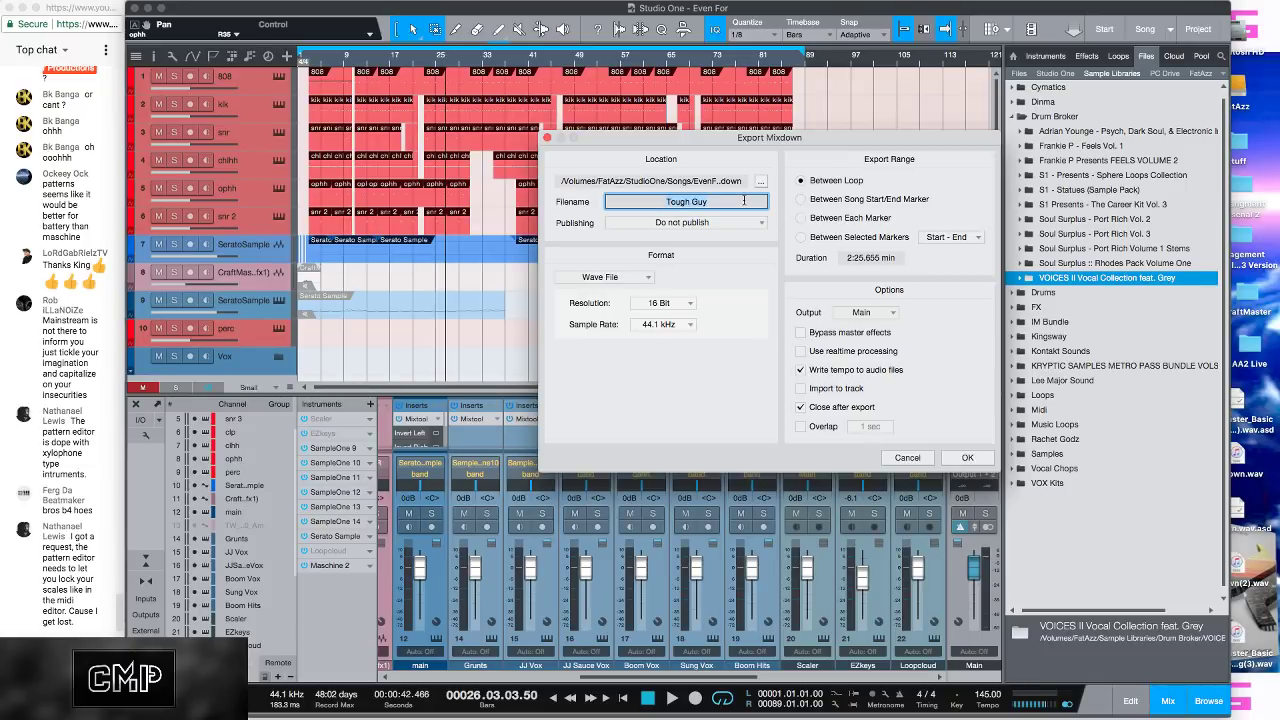
pyautogui.press('BackSpace')
pyautogui.write('Even For')
# Step: Export the mixdown to the Summer 18 folder within the Craftmaster Team Folder, and close the file browser window showing the exported file
pyautogui.click(761, 181)
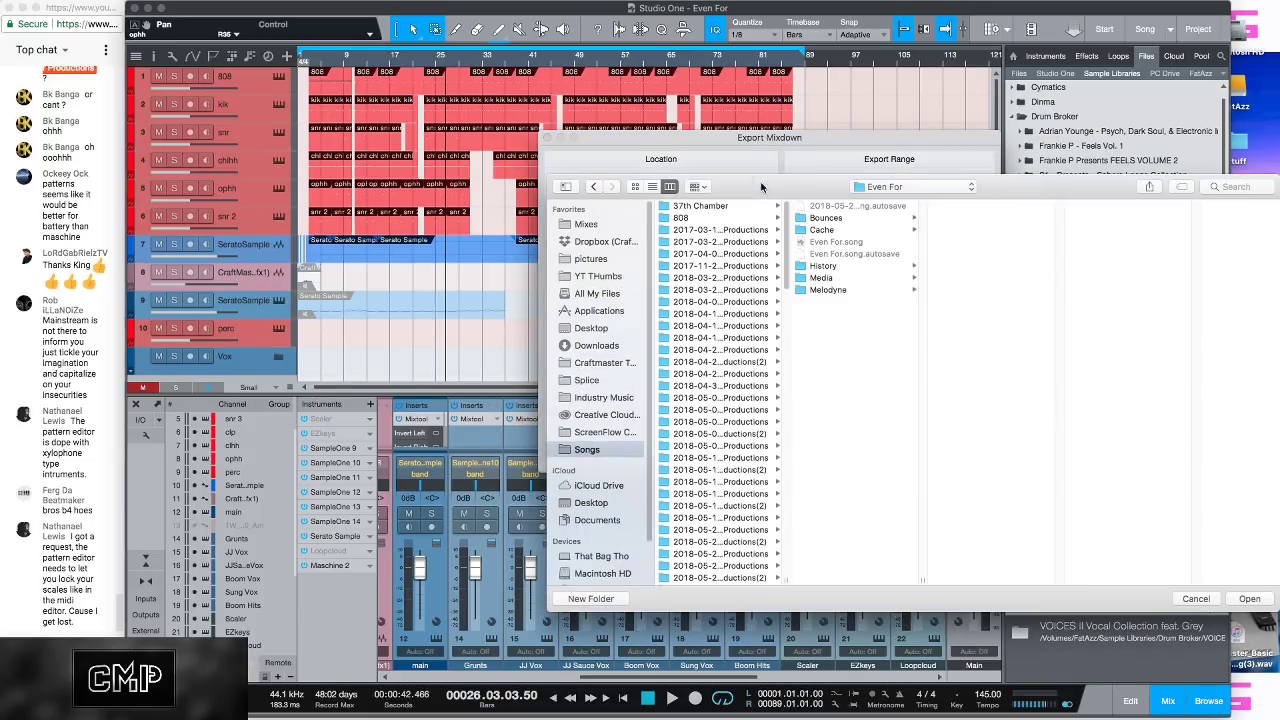
pyautogui.click(606, 278)
pyautogui.click(600, 261)
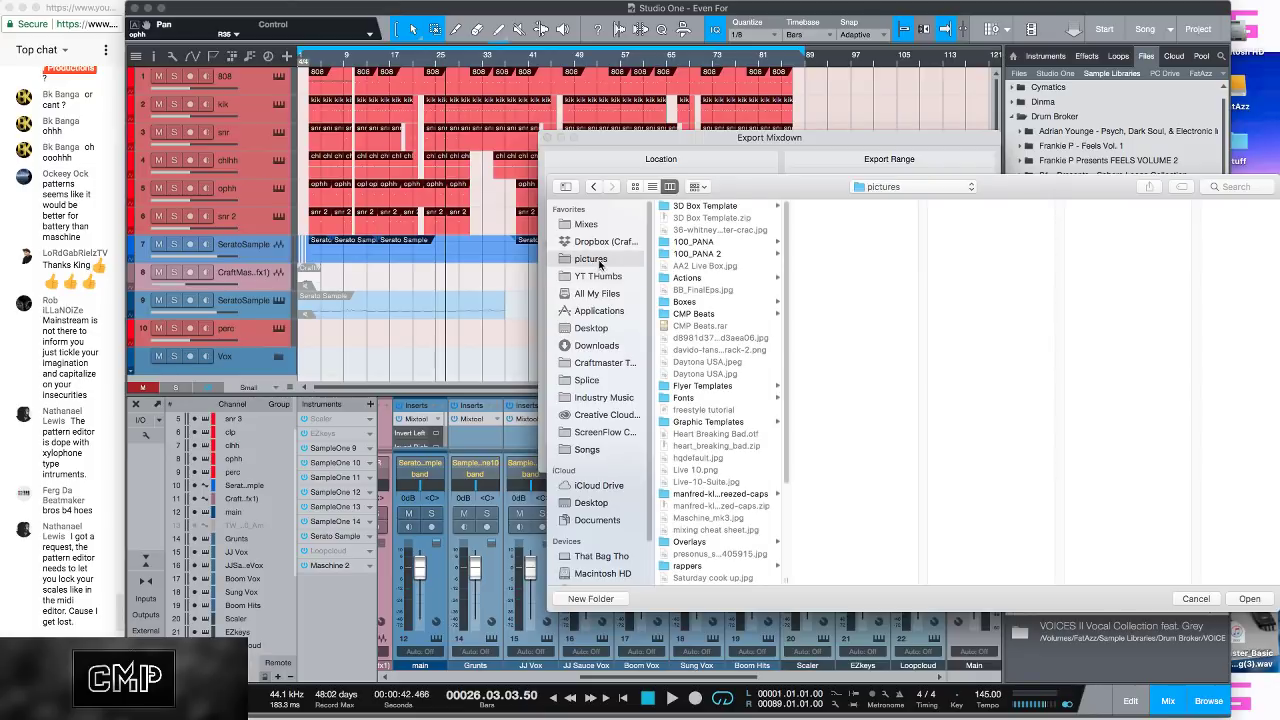
pyautogui.click(599, 362)
pyautogui.click(597, 294)
pyautogui.click(599, 364)
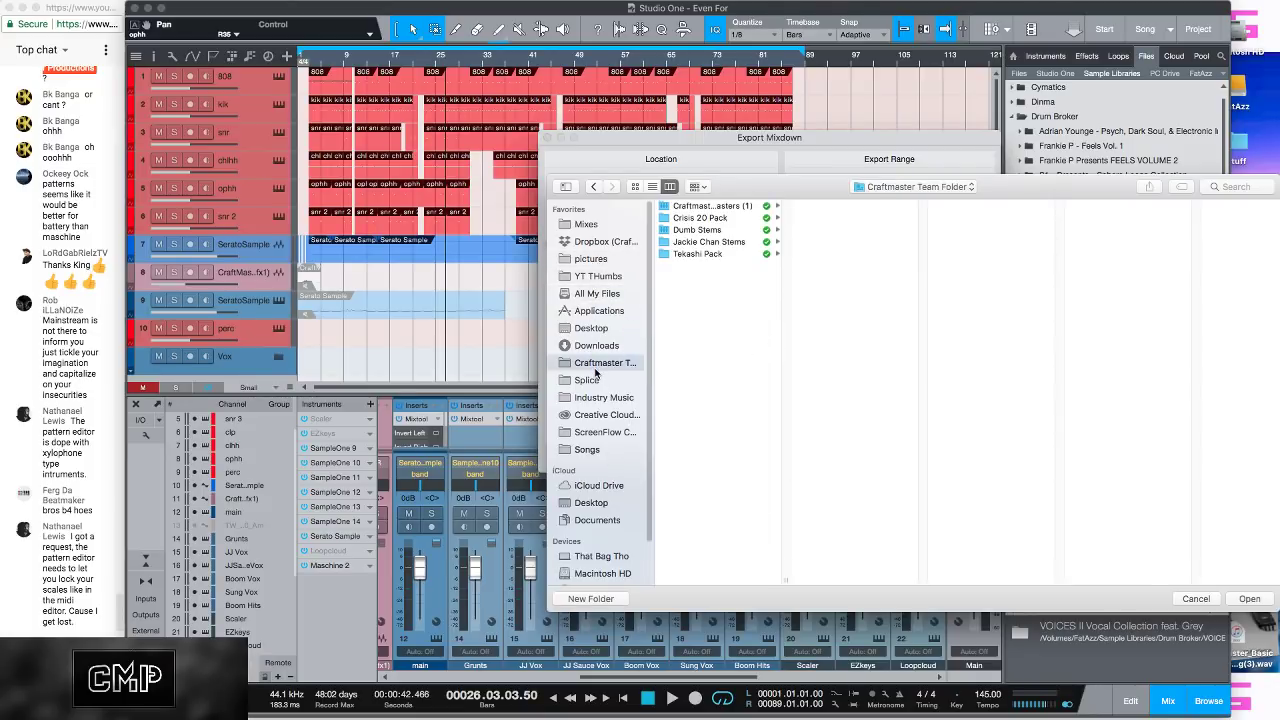
pyautogui.click(716, 206)
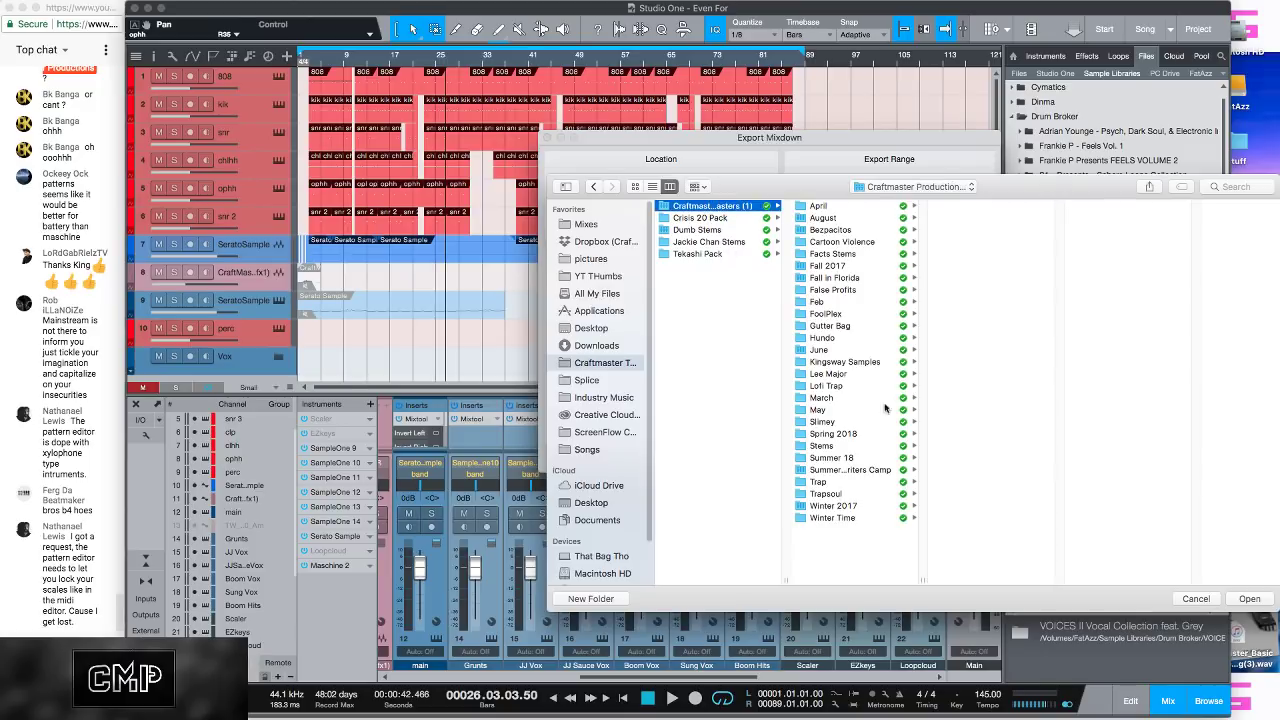
pyautogui.click(842, 458)
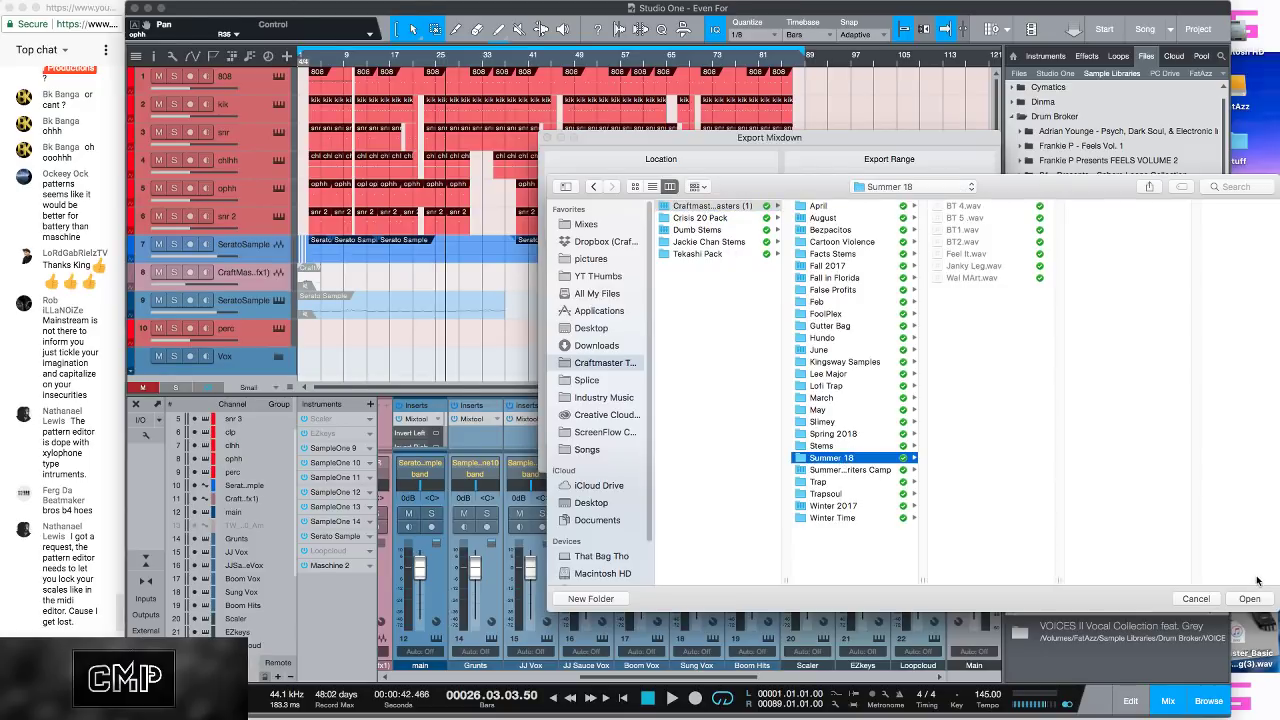
pyautogui.click(1249, 599)
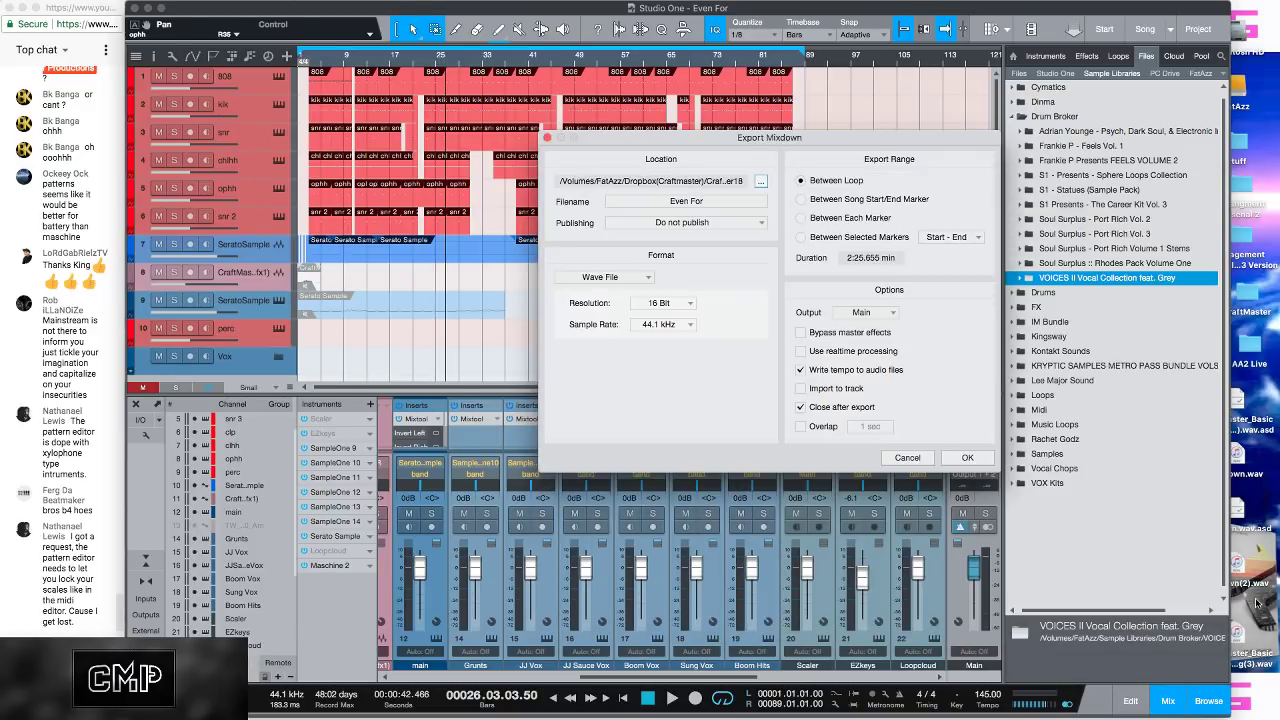
pyautogui.click(967, 457)
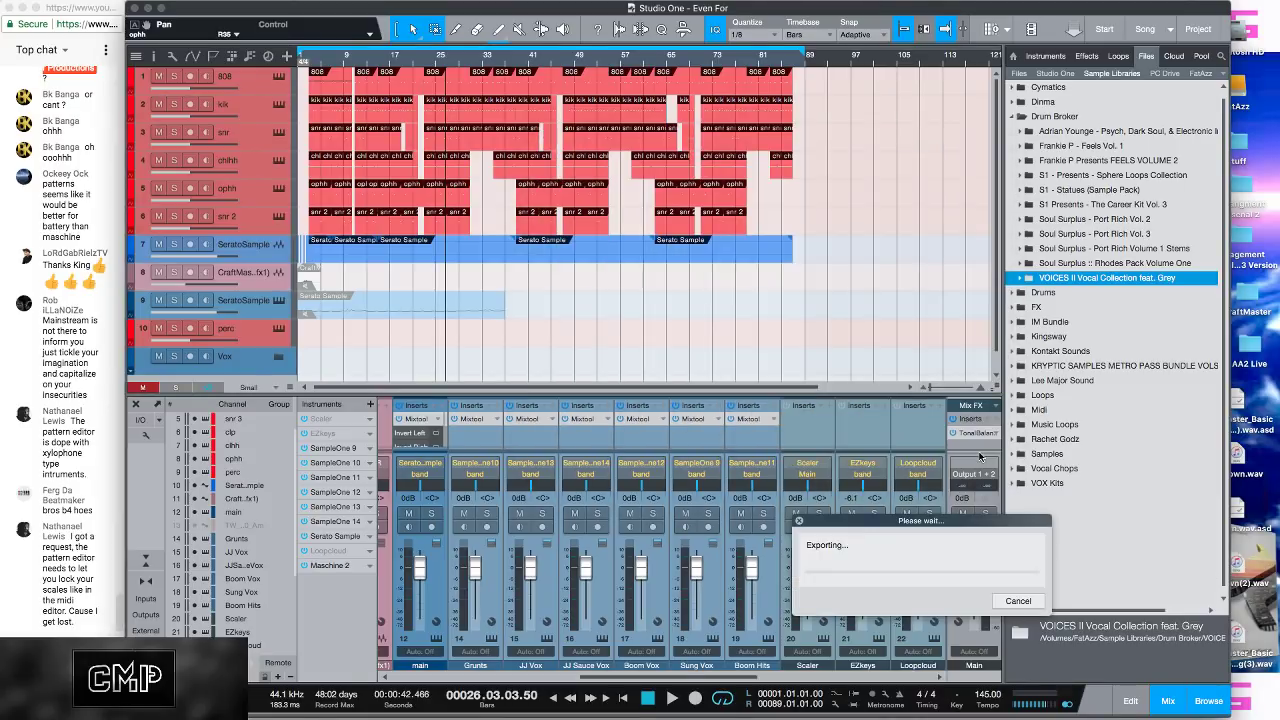
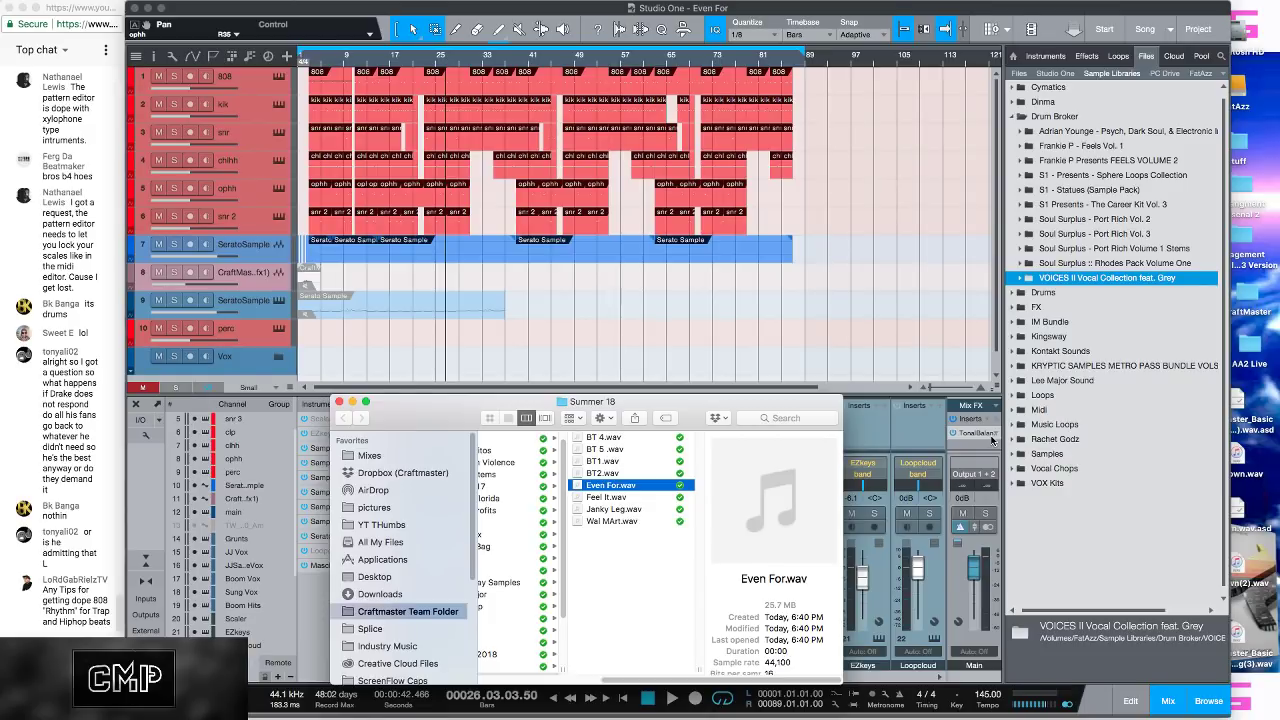
pyautogui.click(340, 402)
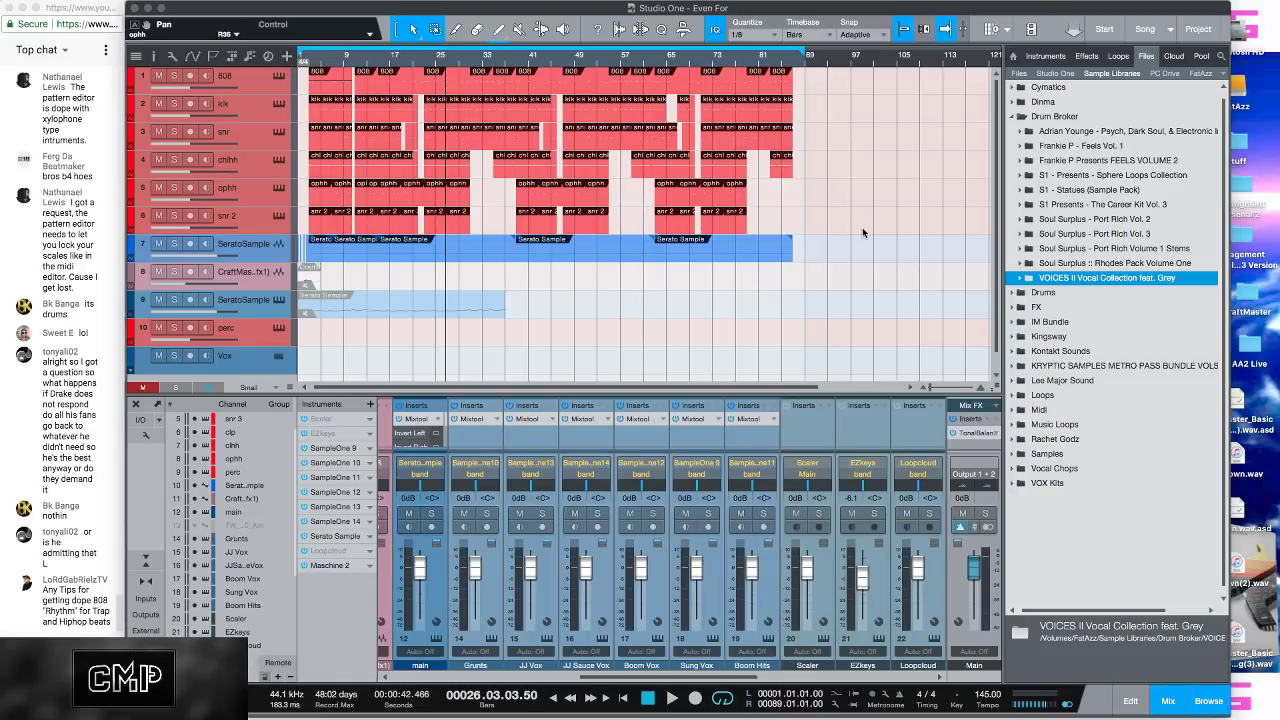
# Step: Draw an empty part on the 808 track from bar 93 to bar 97 and open it in the note editor
pyautogui.click(840, 88)
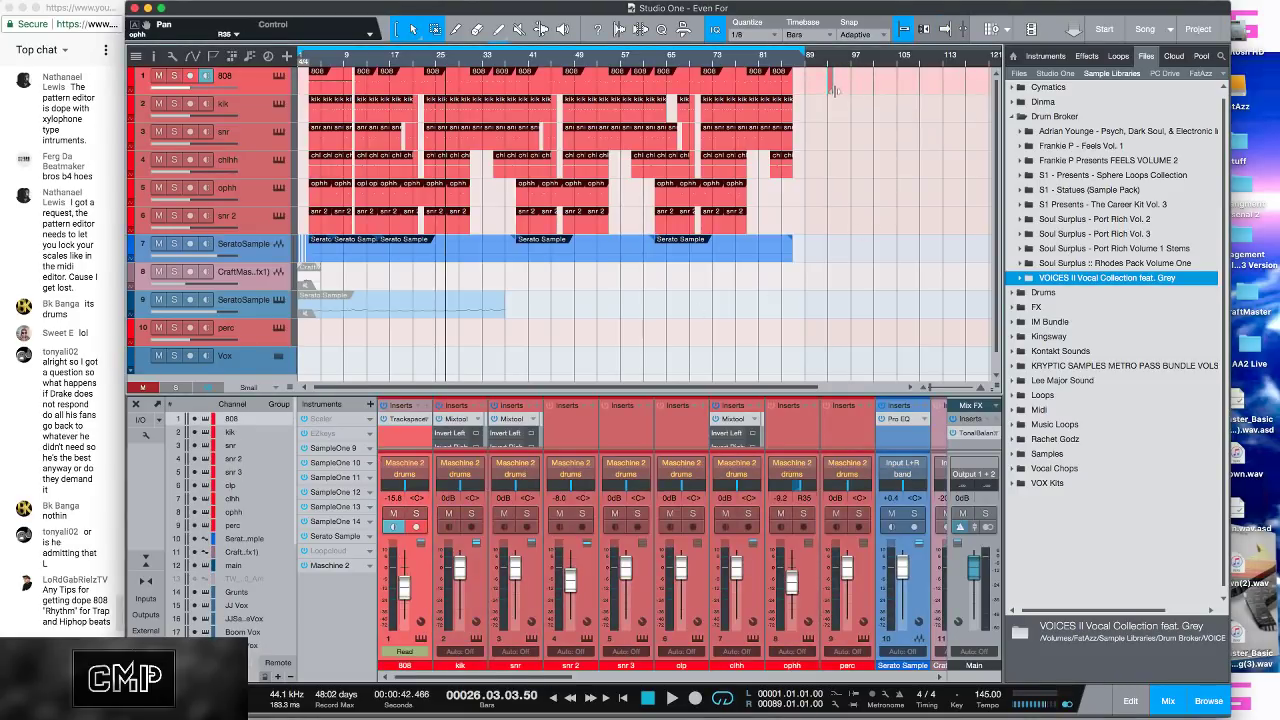
pyautogui.moveTo(833, 90); pyautogui.dragTo(852, 88)
pyautogui.scroll(2, 833, 88)
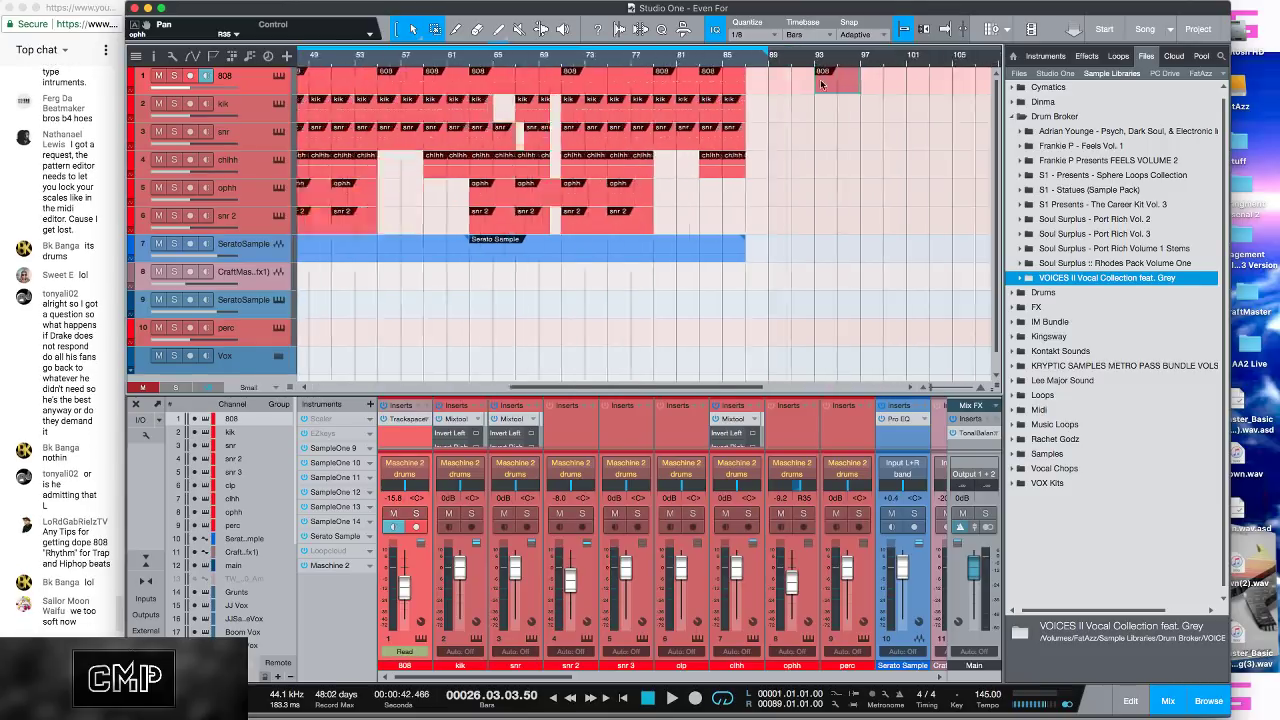
pyautogui.scroll(3, 821, 84)
pyautogui.doubleClick(796, 88)
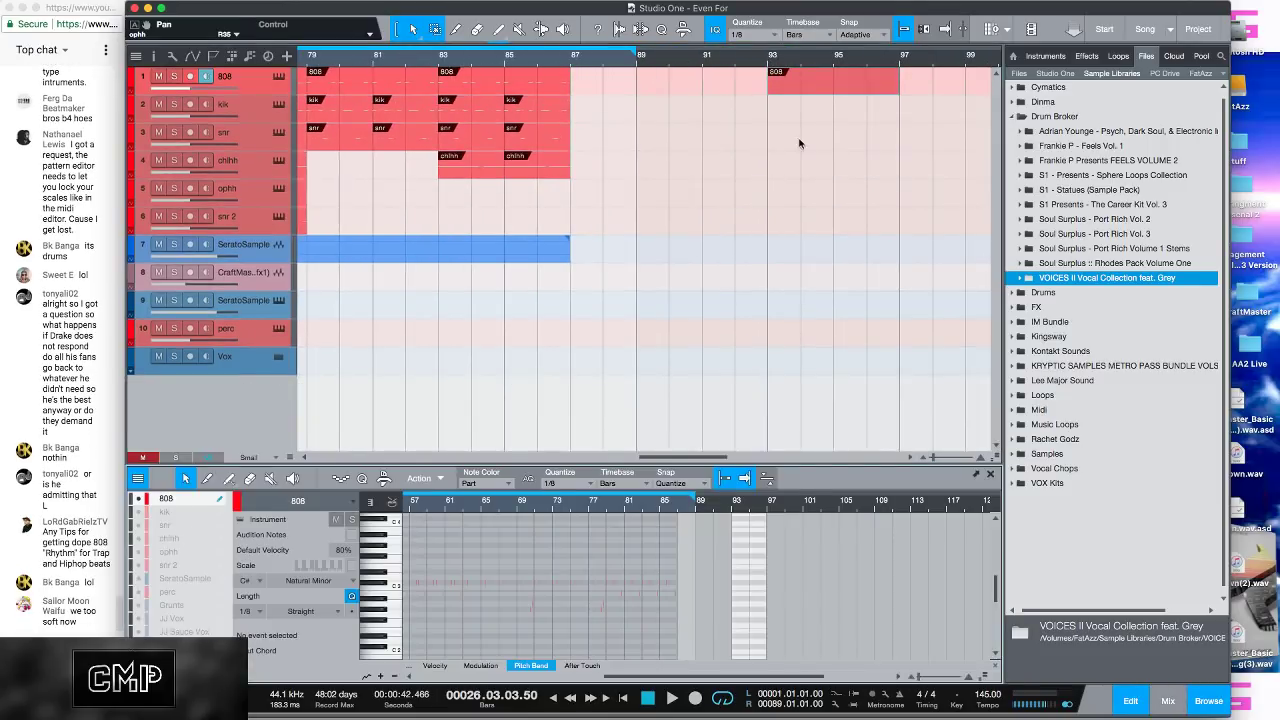
pyautogui.click(795, 79)
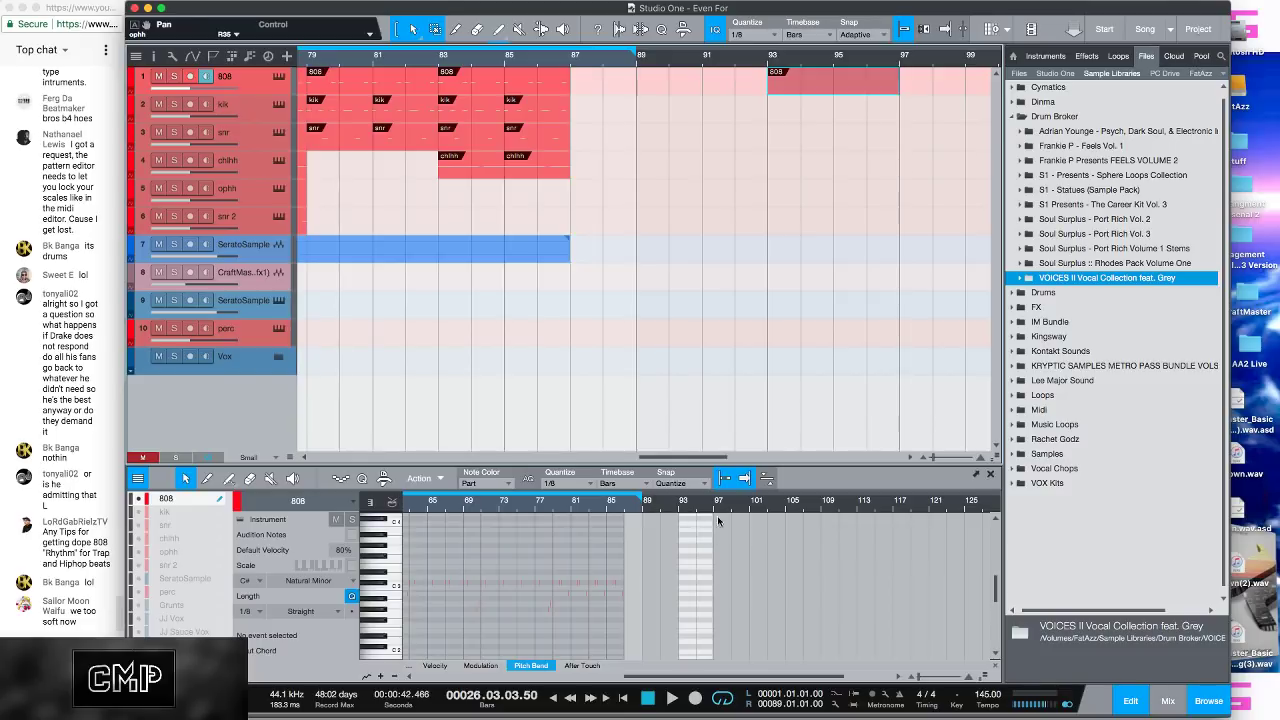
# Step: Enlarge the note editor and draw three eighth notes on C3 in bar 93 of the 808 part
pyautogui.scroll(5, 717, 515)
pyautogui.moveTo(579, 464); pyautogui.dragTo(700, 191)
pyautogui.scroll(3, 480, 235)
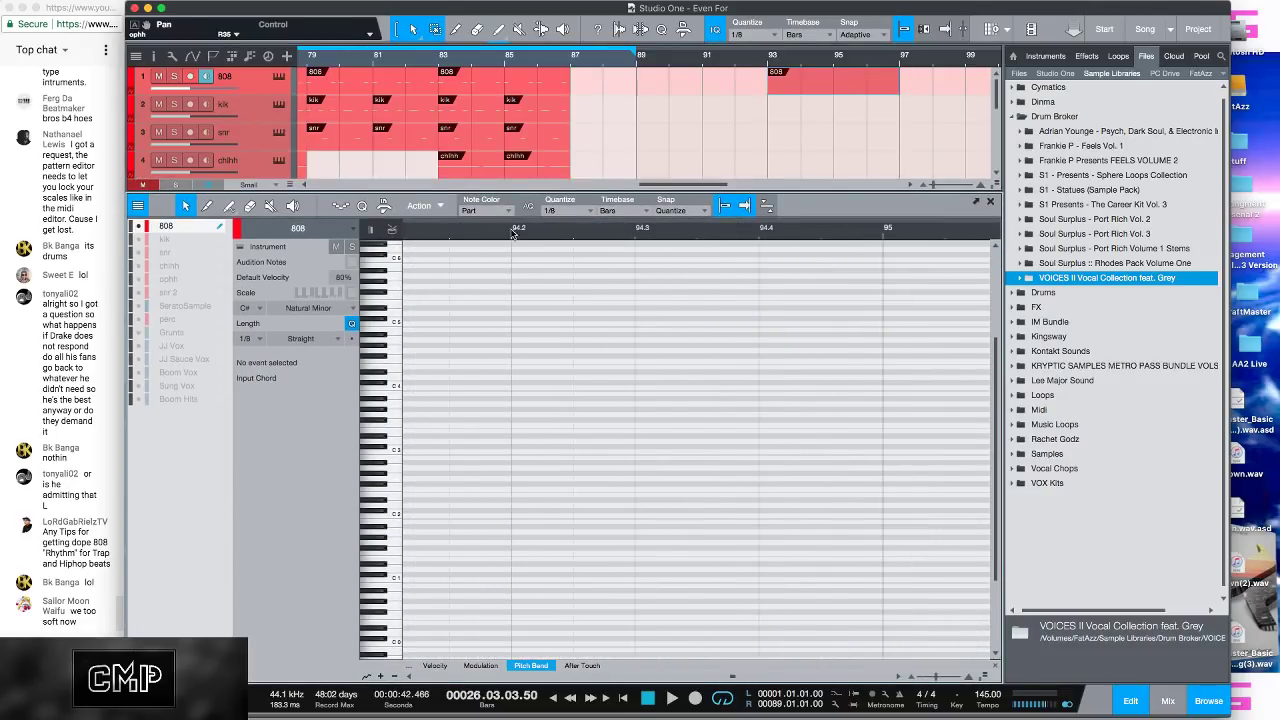
pyautogui.scroll(-4, 513, 232)
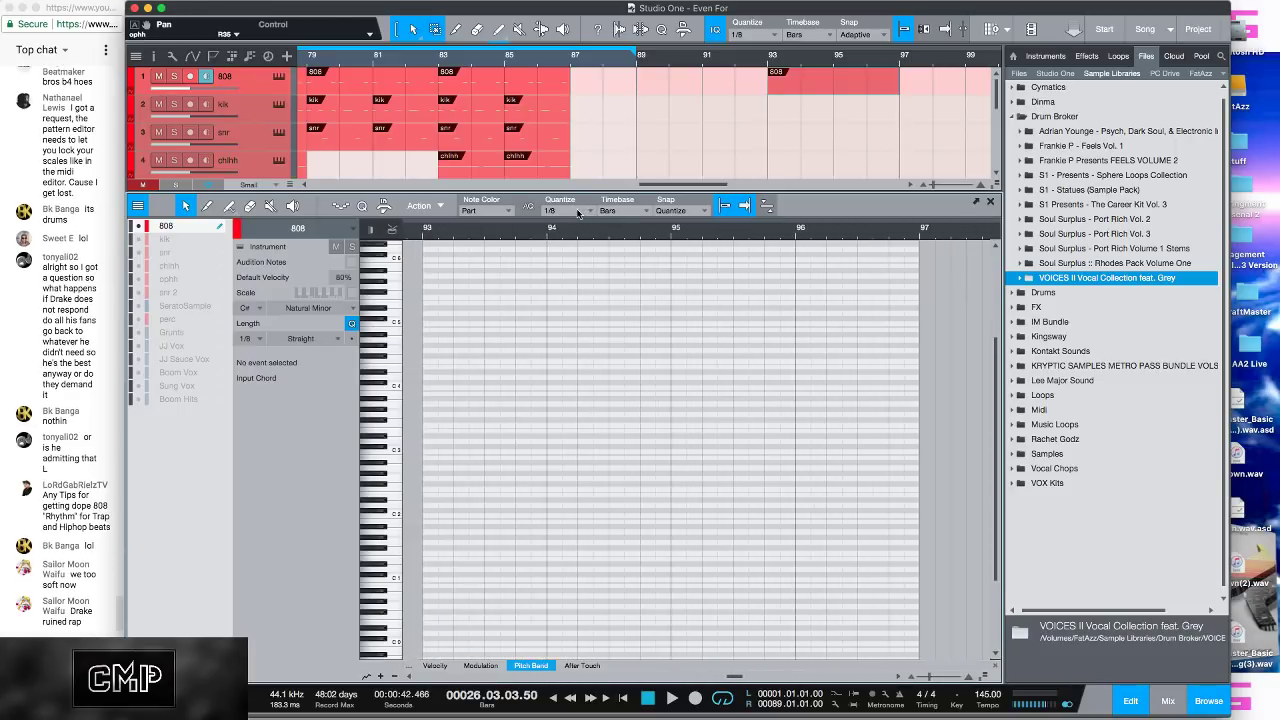
pyautogui.click(425, 452)
pyautogui.click(475, 453)
pyautogui.click(521, 452)
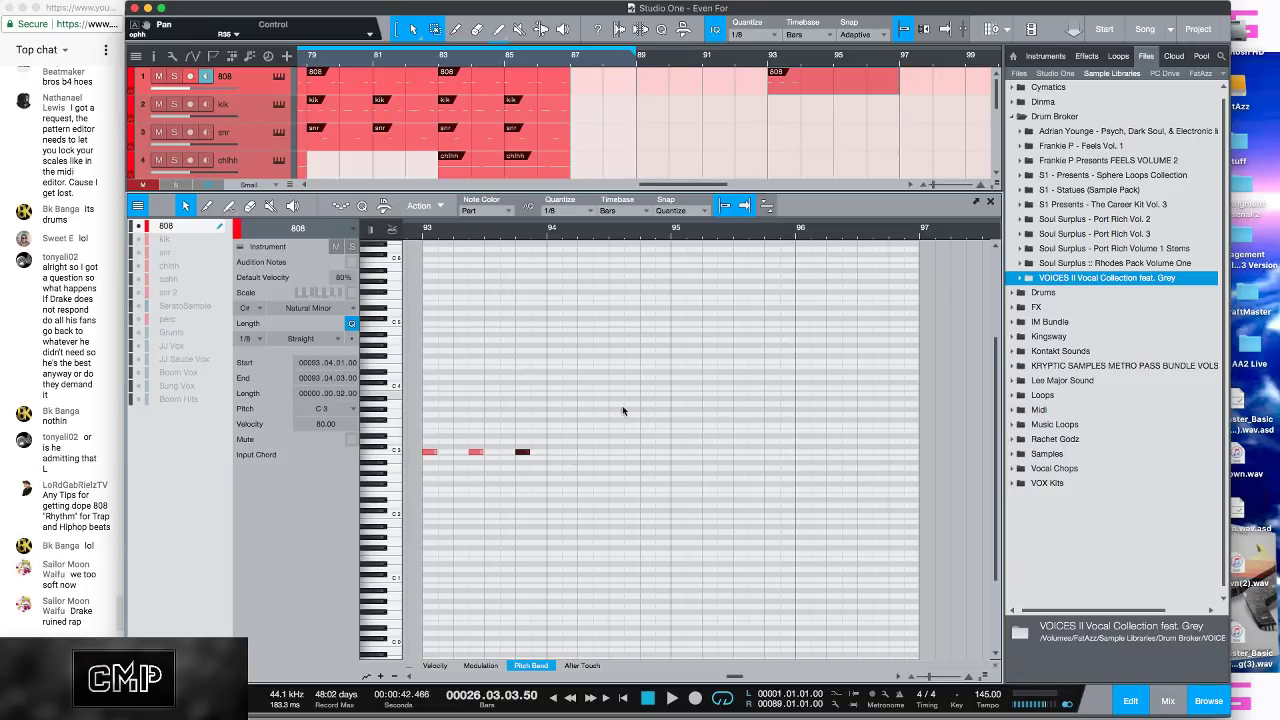
pyautogui.click(493, 453)
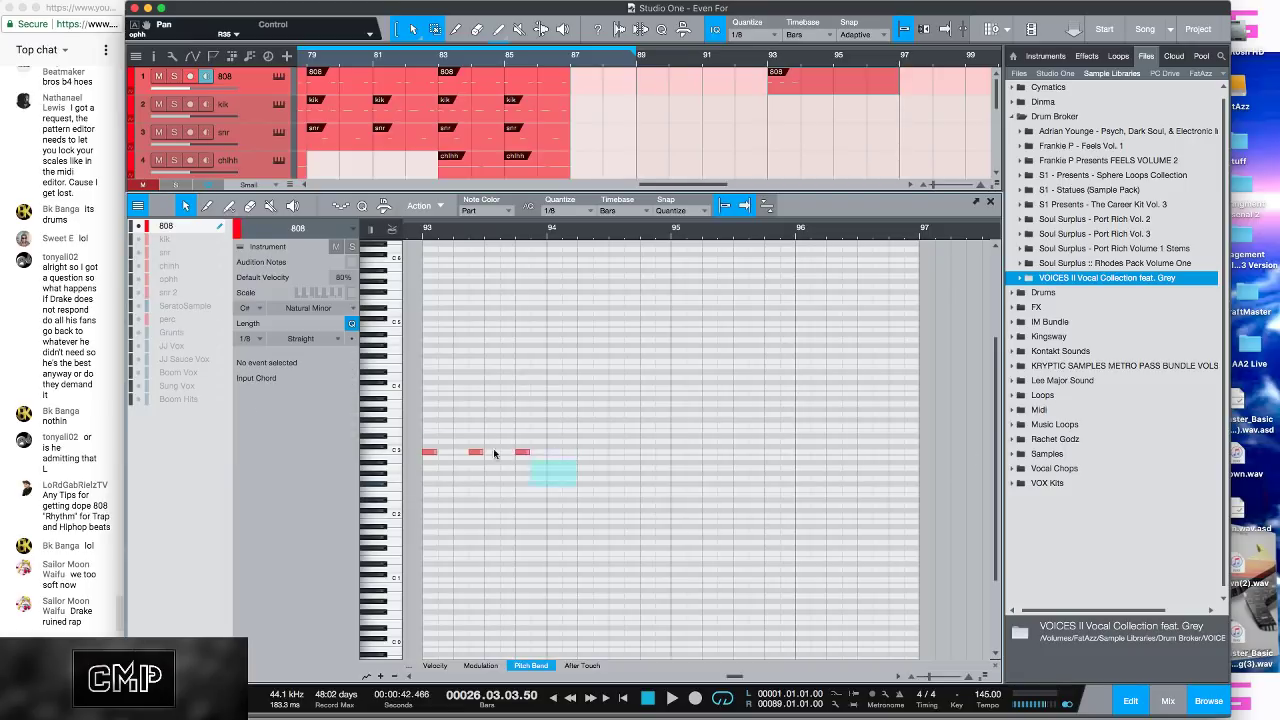
# Step: Select all three C3 notes and move them two bars later so they start at bar 95
pyautogui.hotkey('ctrl', 'a')
pyautogui.moveTo(440, 455); pyautogui.dragTo(678, 456)
pyautogui.click(731, 510)
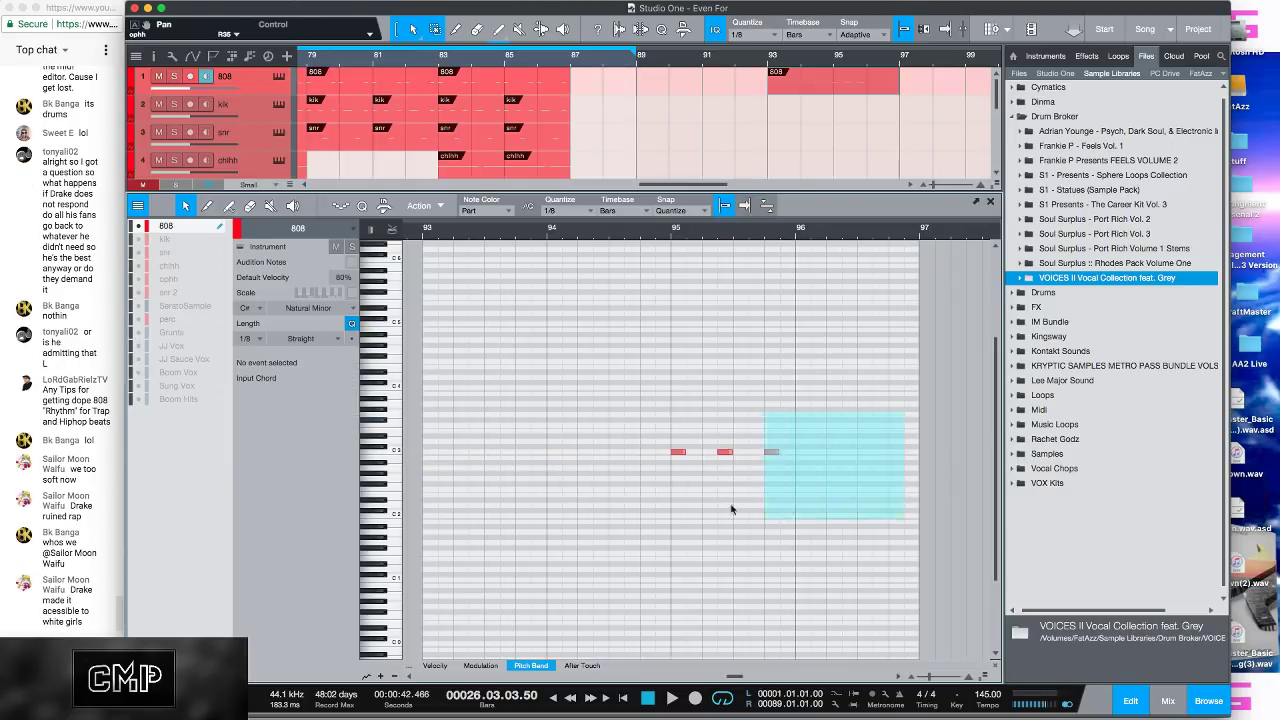
pyautogui.moveTo(731, 510); pyautogui.dragTo(645, 478)
pyautogui.moveTo(670, 413); pyautogui.dragTo(860, 481)
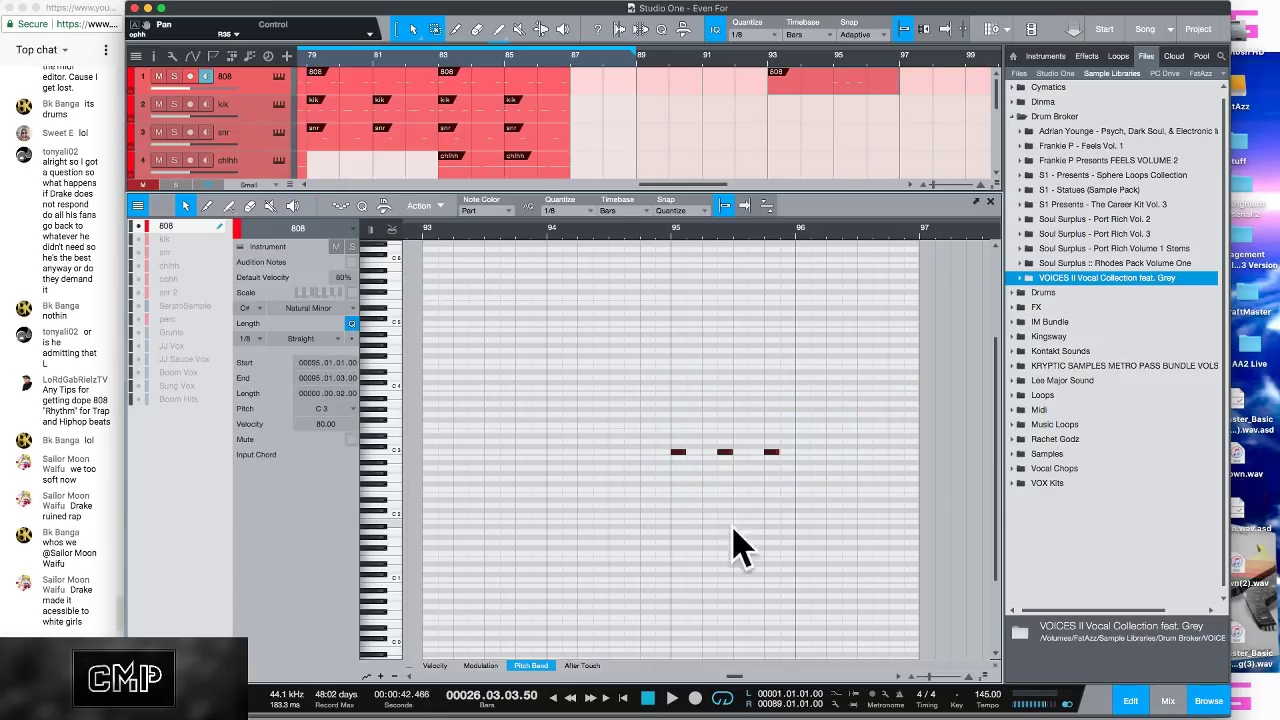
# Step: Select the three C3 notes in bar 95 and delete them
pyautogui.moveTo(595, 415); pyautogui.dragTo(815, 490)
pyautogui.click(622, 409)
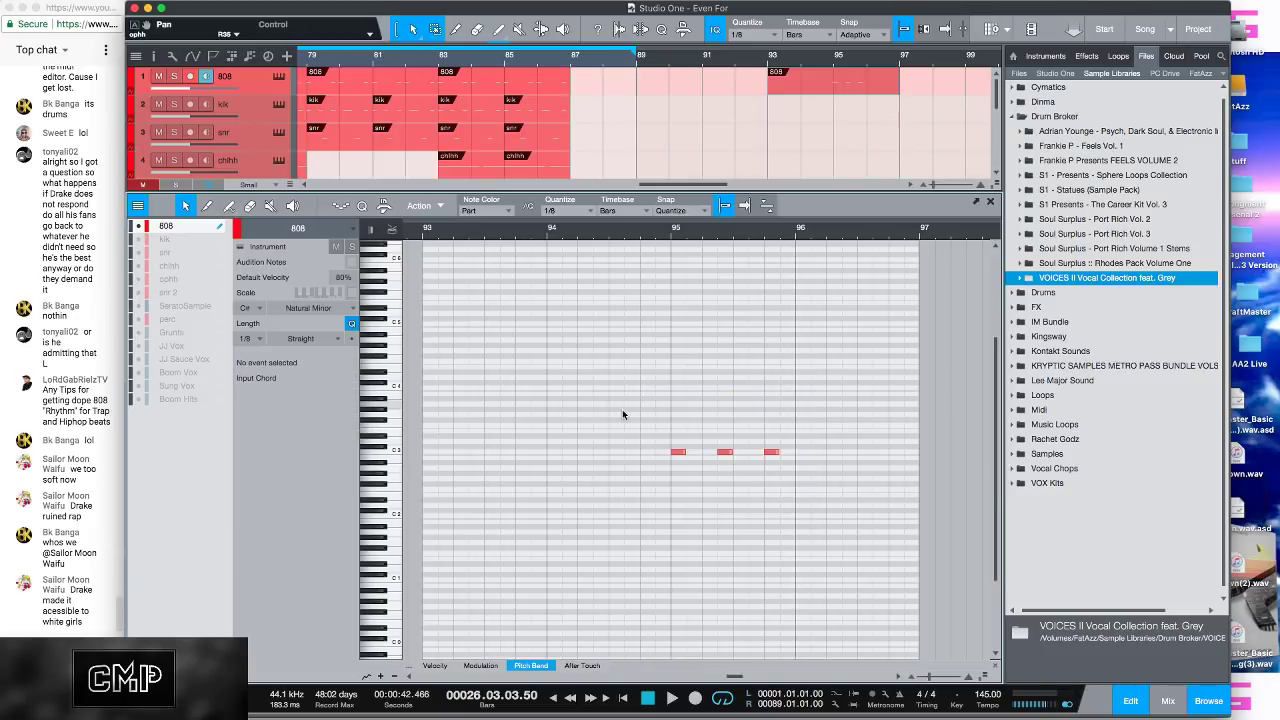
pyautogui.moveTo(806, 488); pyautogui.dragTo(644, 414)
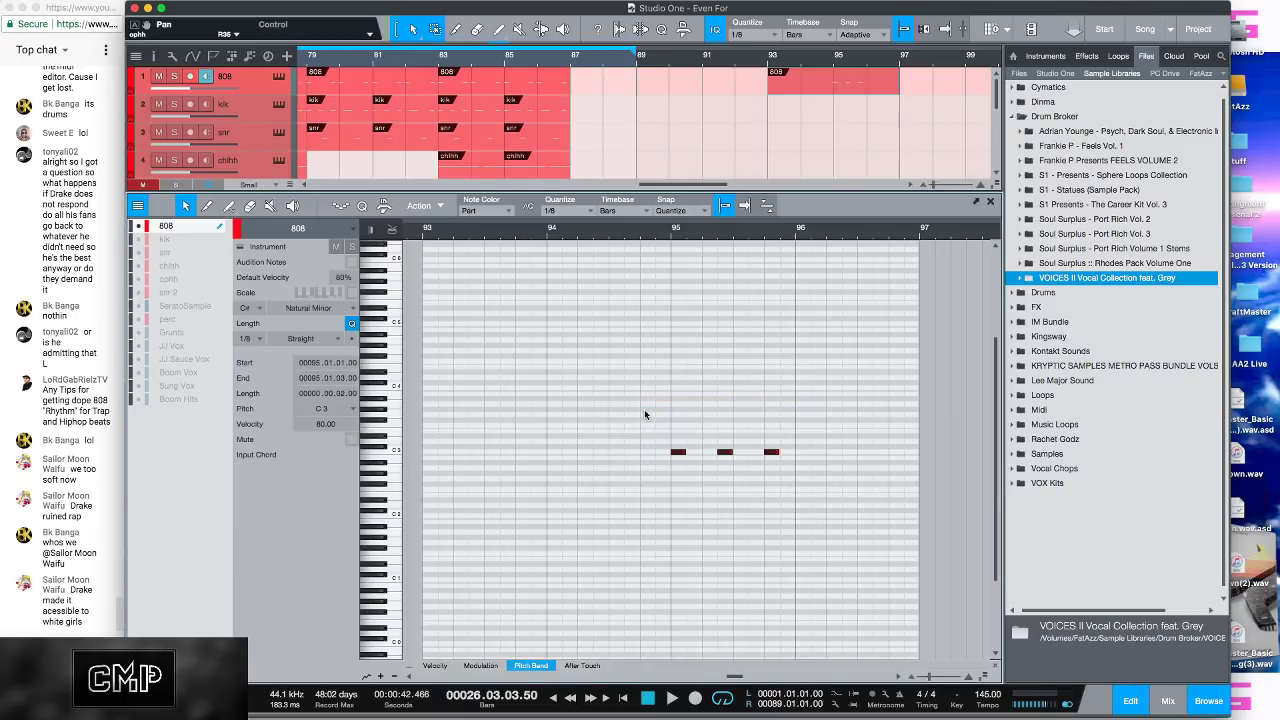
pyautogui.press('Delete')
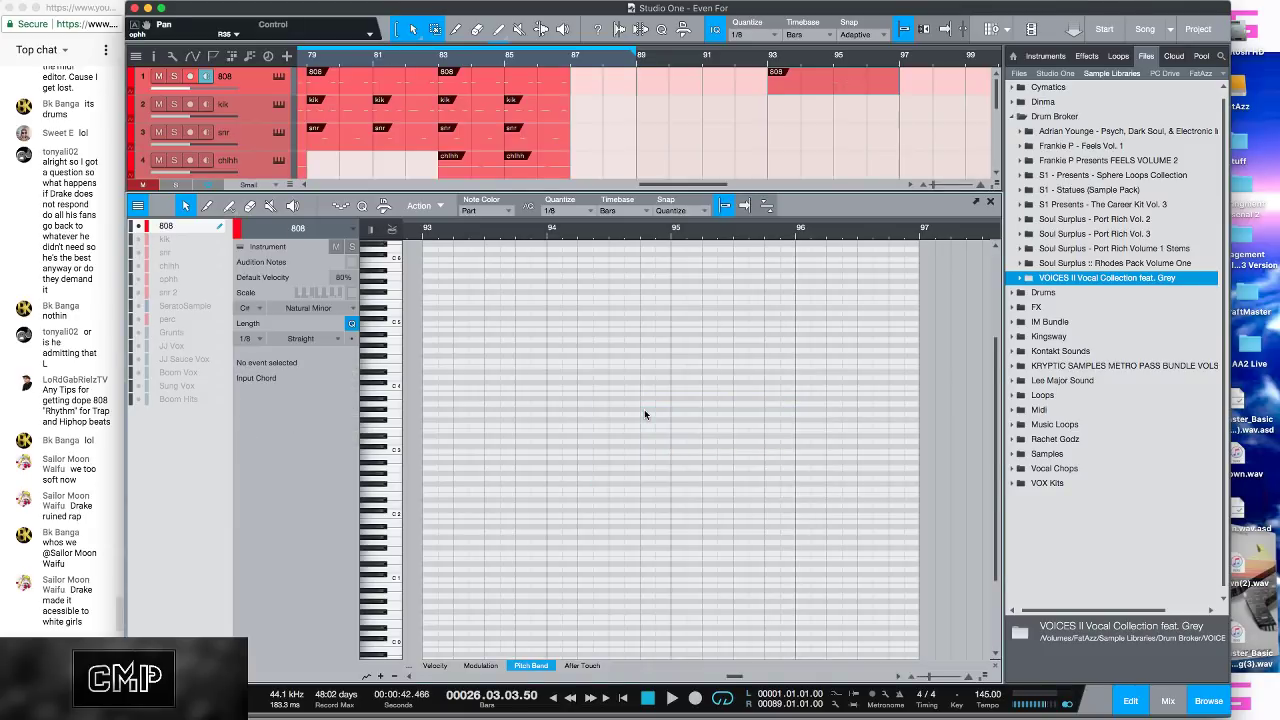
# Step: Remove the empty 808 part at bar 93, shrink the note editor and widen the window to enlarge the arrangement
pyautogui.click(833, 97)
pyautogui.hotkey('ctrl', 'z')
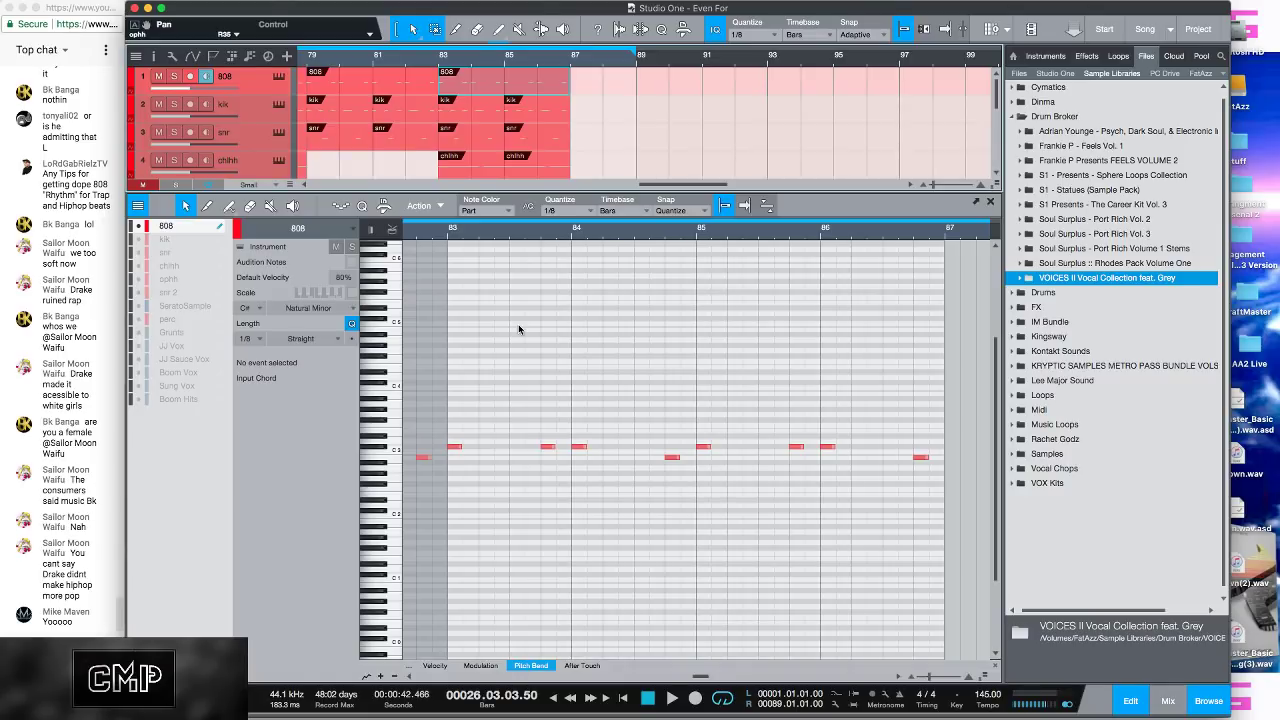
pyautogui.hscroll(-5, 470, 60)
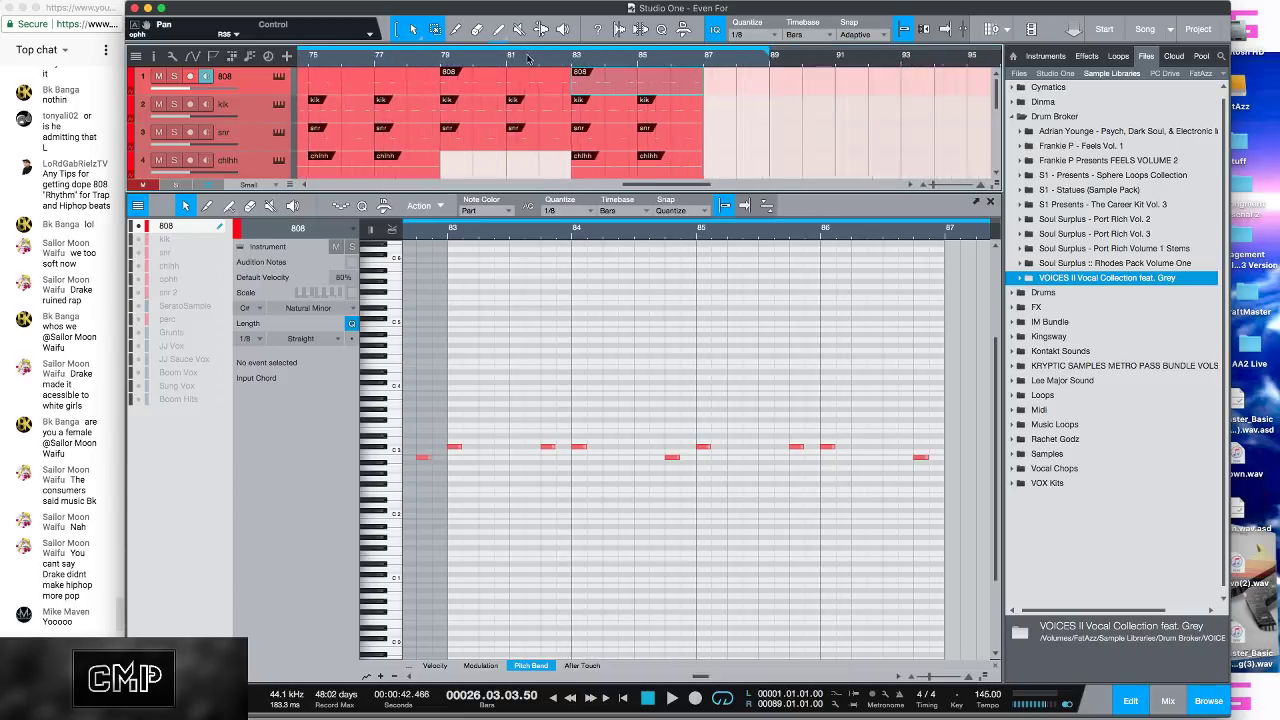
pyautogui.scroll(-3, 528, 57)
pyautogui.moveTo(500, 193); pyautogui.dragTo(437, 538)
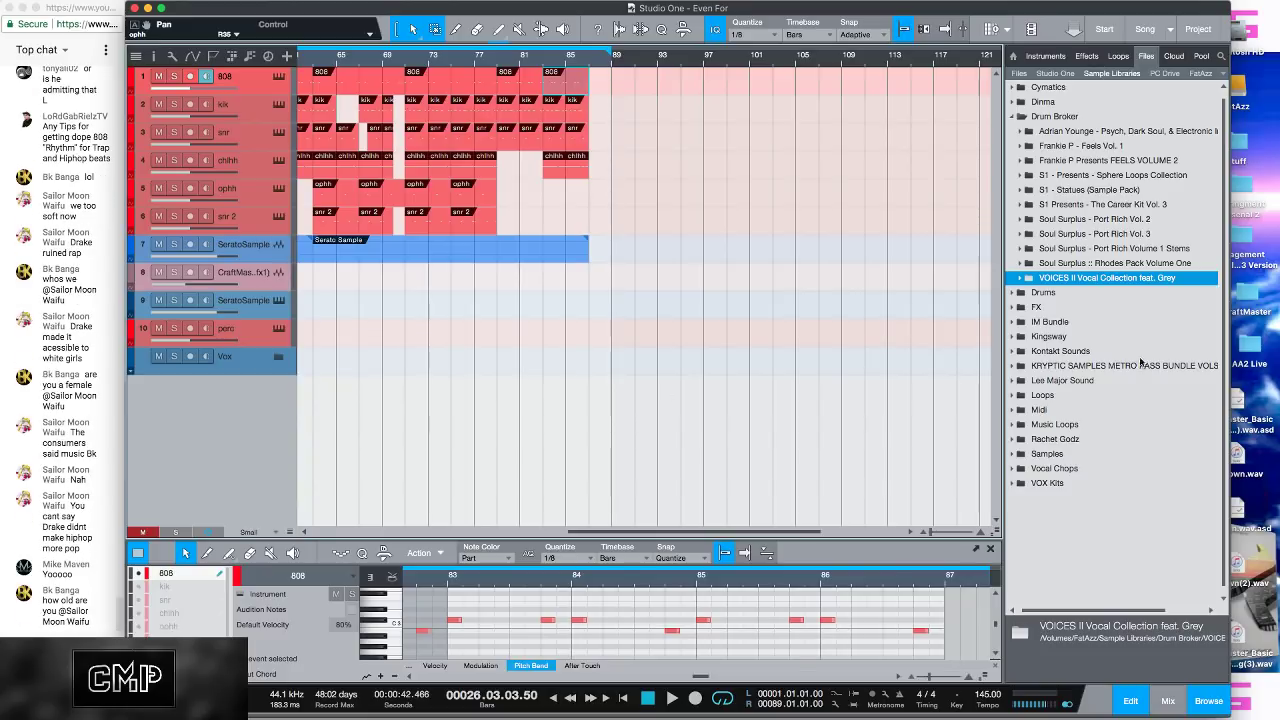
pyautogui.moveTo(1232, 382); pyautogui.dragTo(1277, 378)
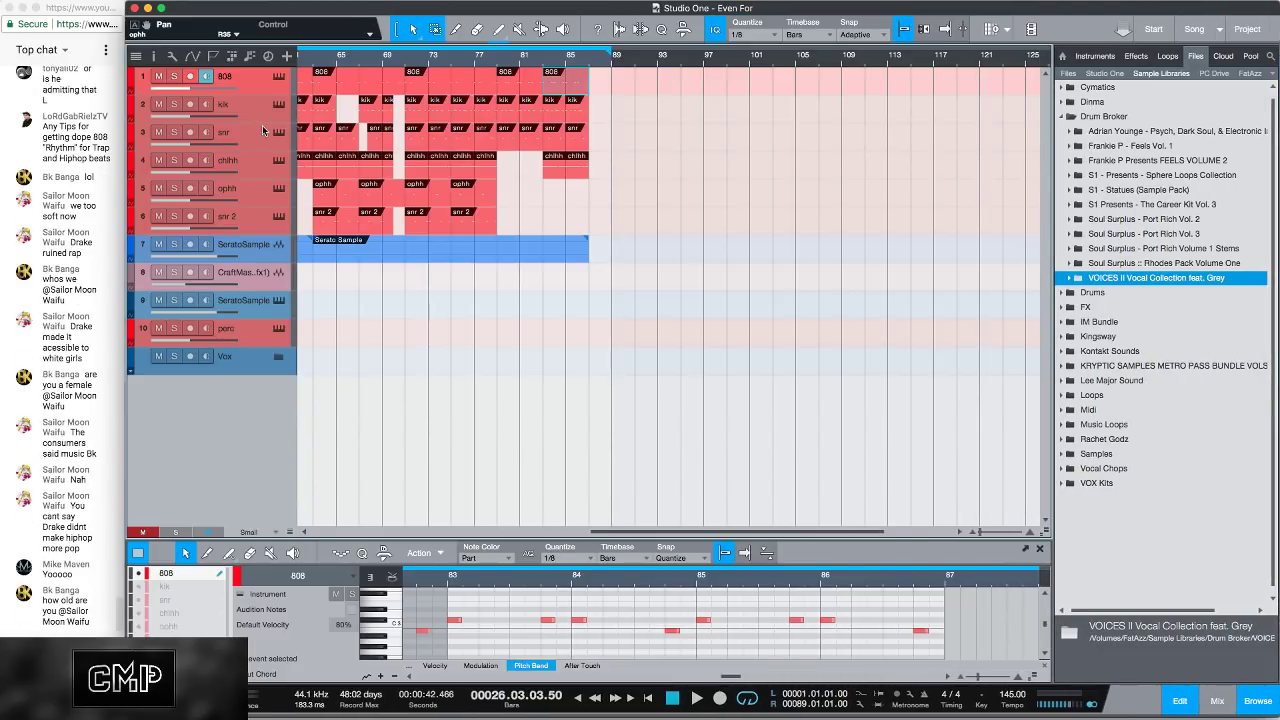
# Step: Play the arrangement from bar 47 for a few bars and stop playback
pyautogui.hscroll(-5, 330, 68)
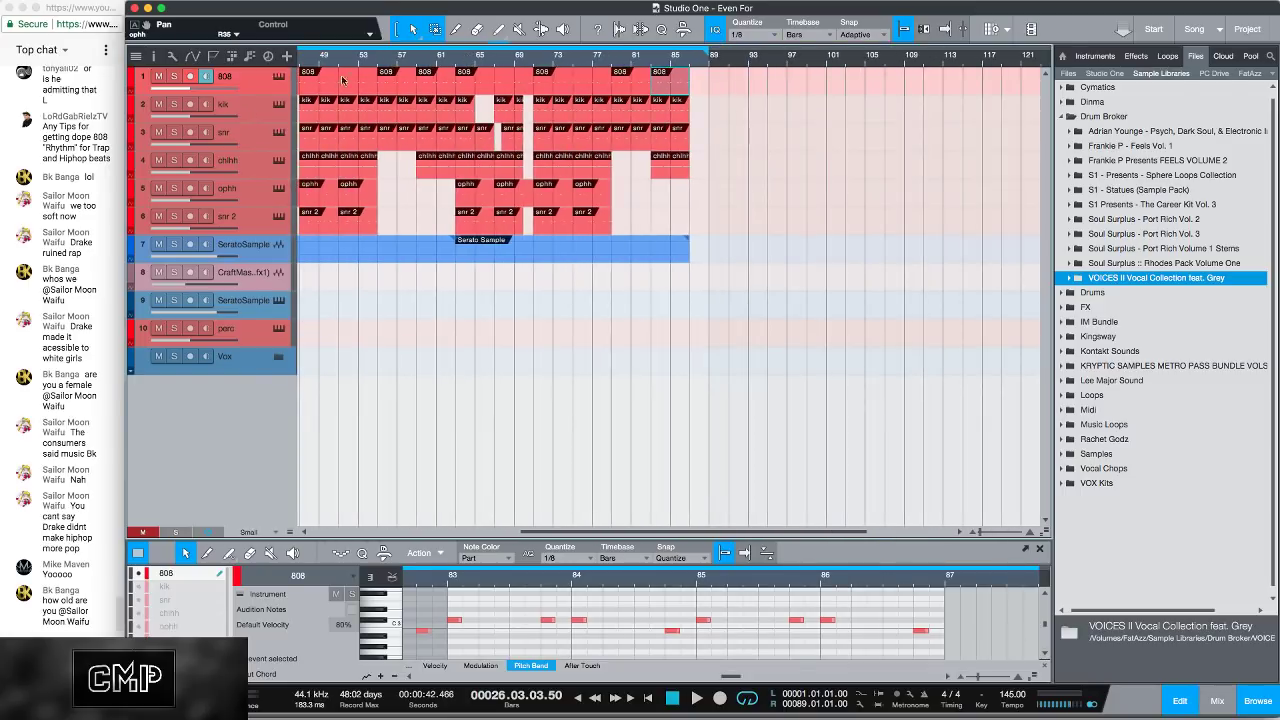
pyautogui.click(305, 58)
pyautogui.press('space')
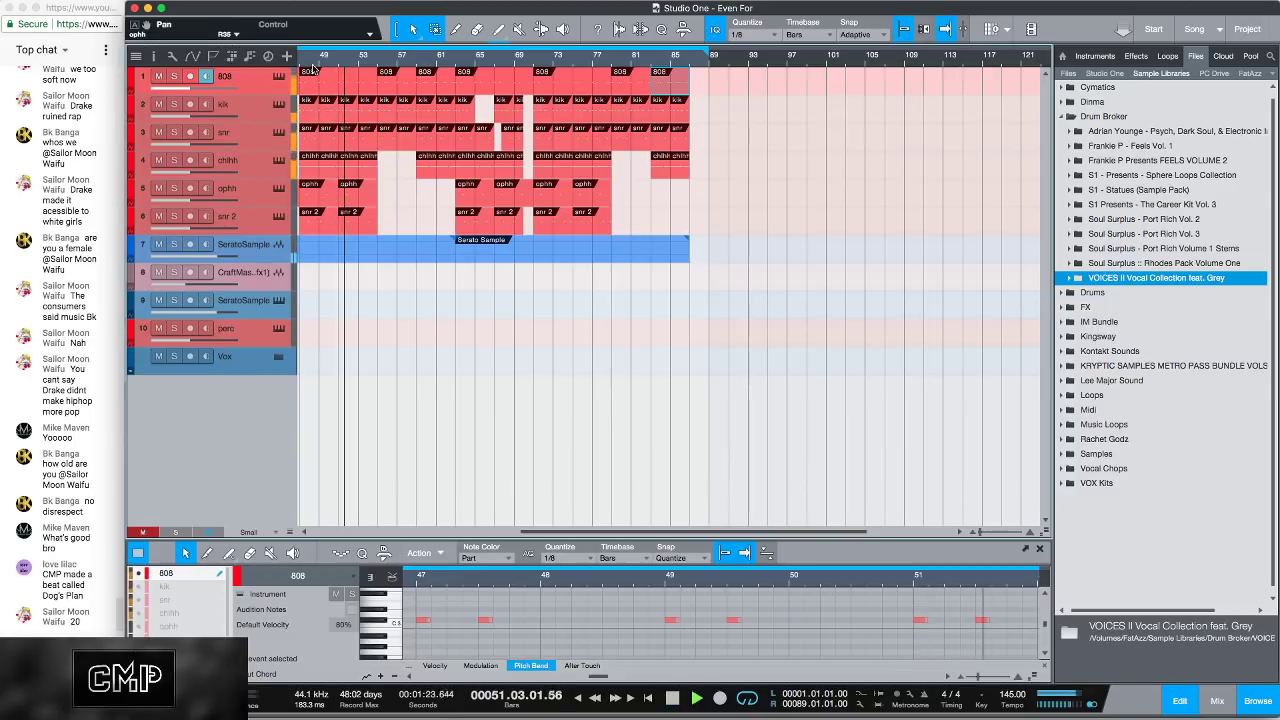
pyautogui.press('space')
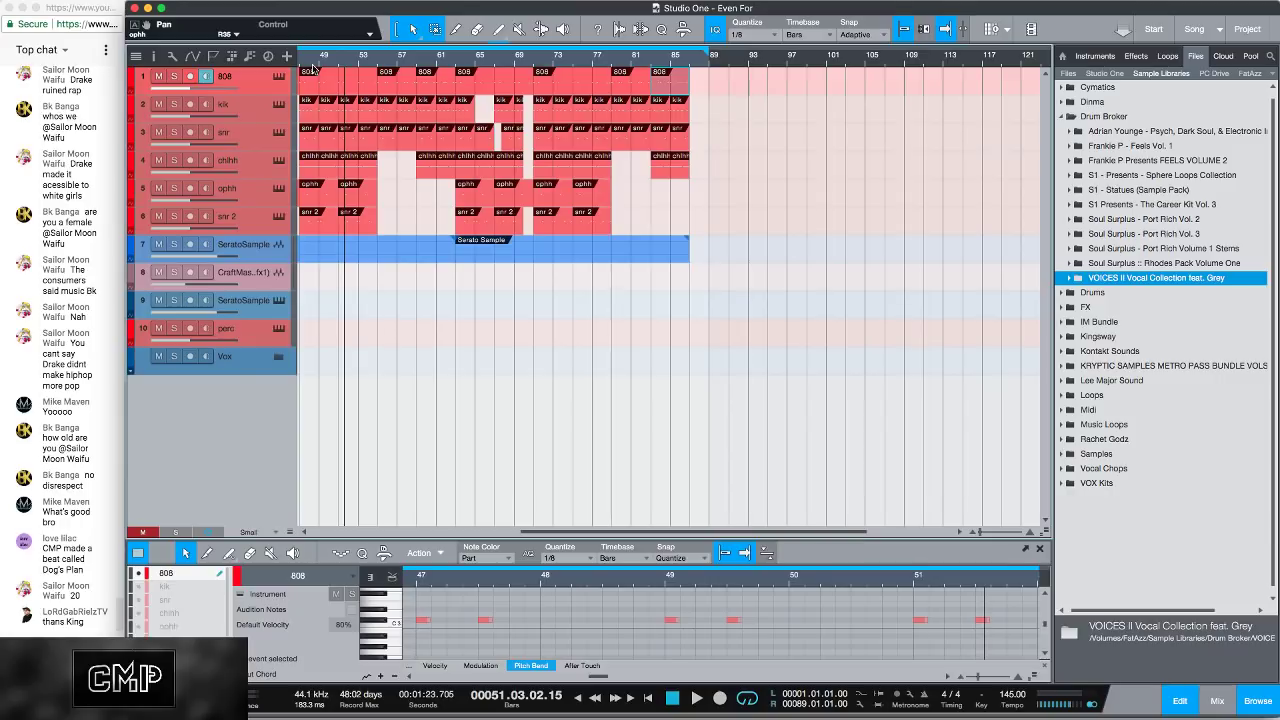
# Step: Close the Even For song and save its changes
pyautogui.moveTo(195, 5)
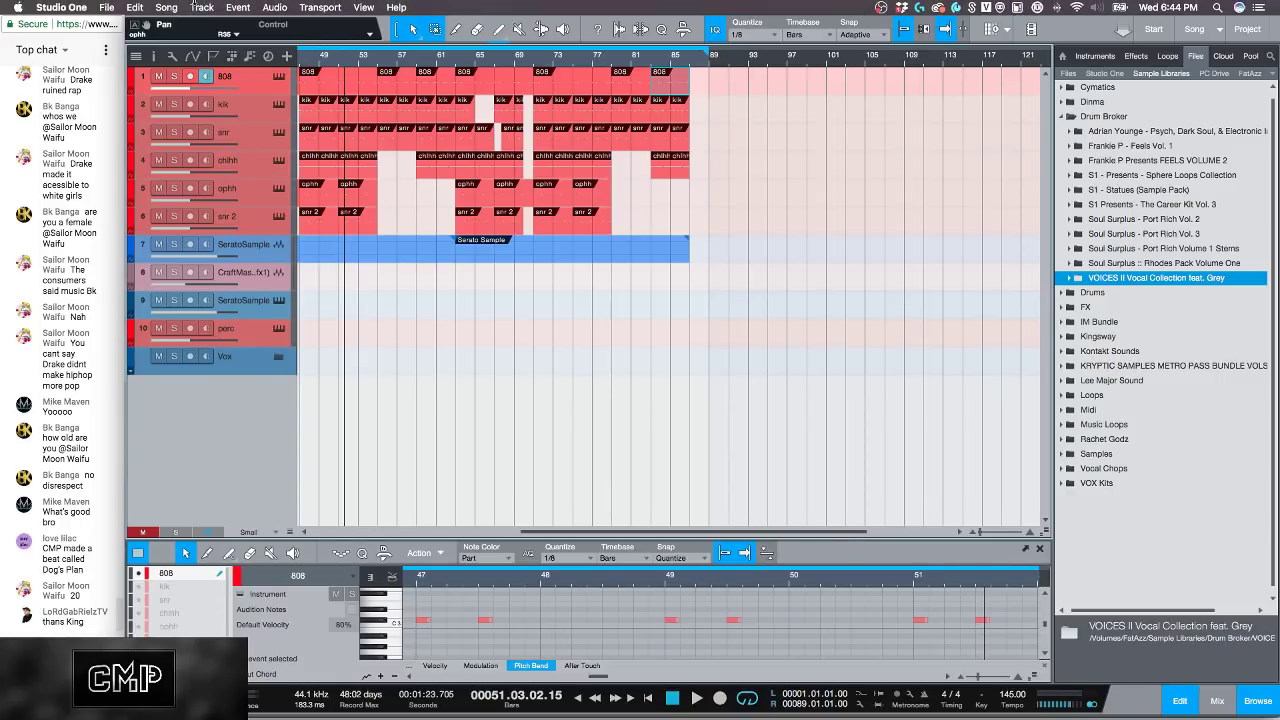
pyautogui.click(107, 8)
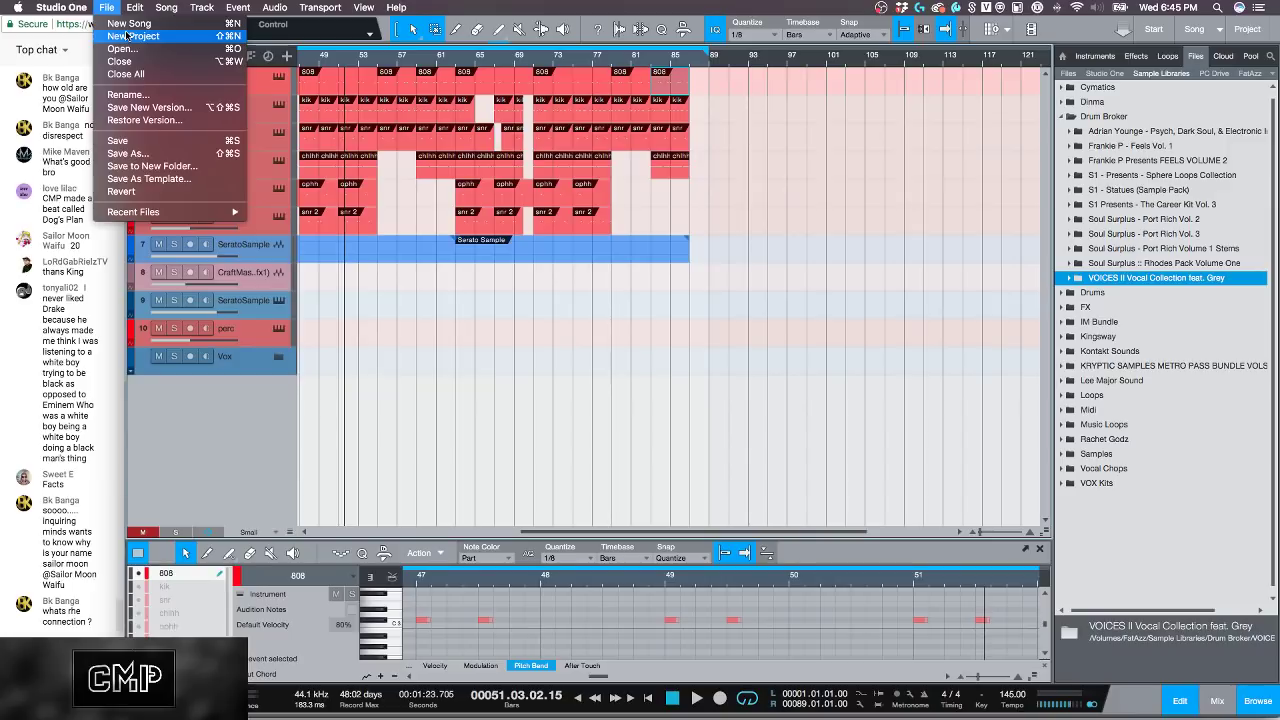
pyautogui.click(119, 61)
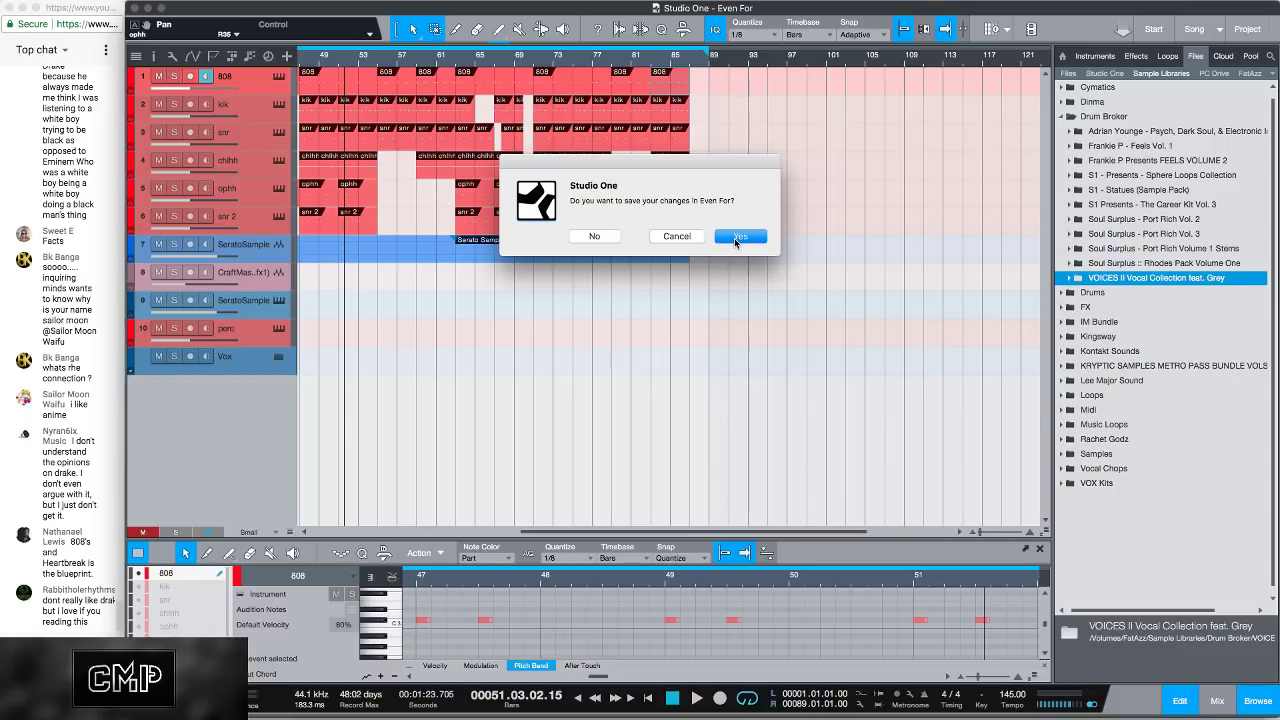
pyautogui.click(738, 237)
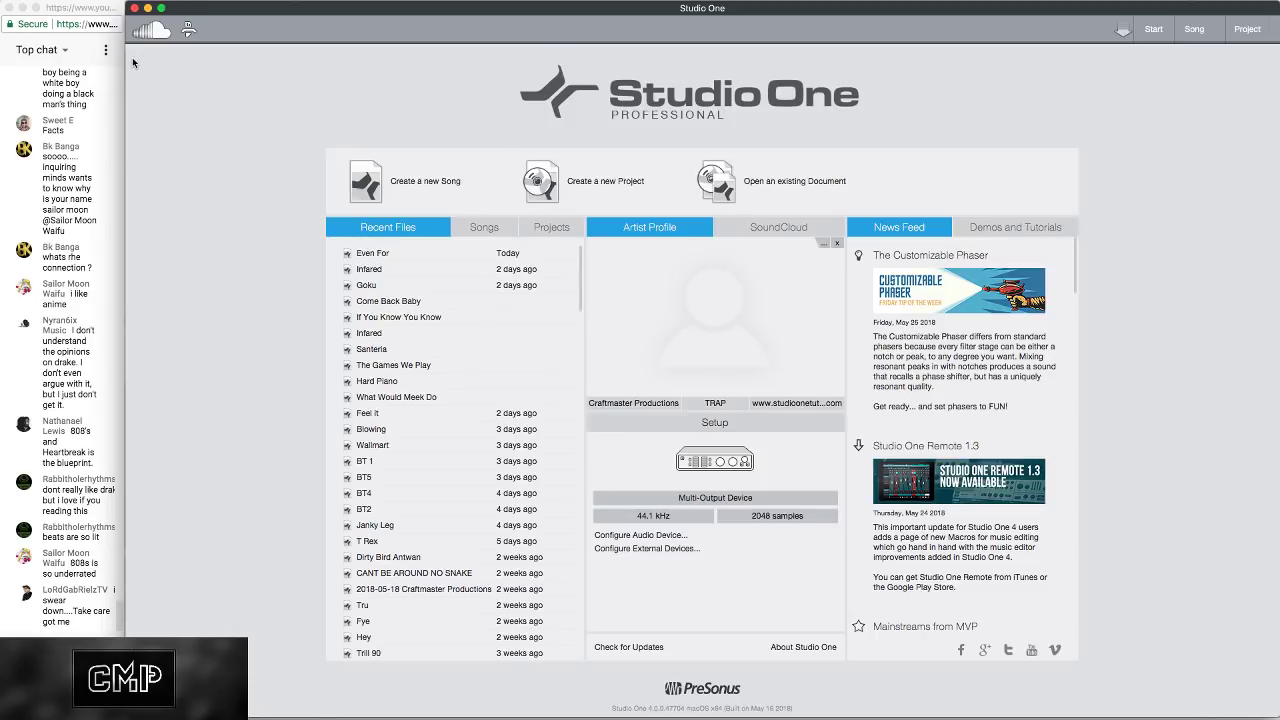
# Step: Widen the live chat window slightly and narrow the Studio One window so the two no longer overlap
pyautogui.moveTo(127, 62); pyautogui.dragTo(130, 62)
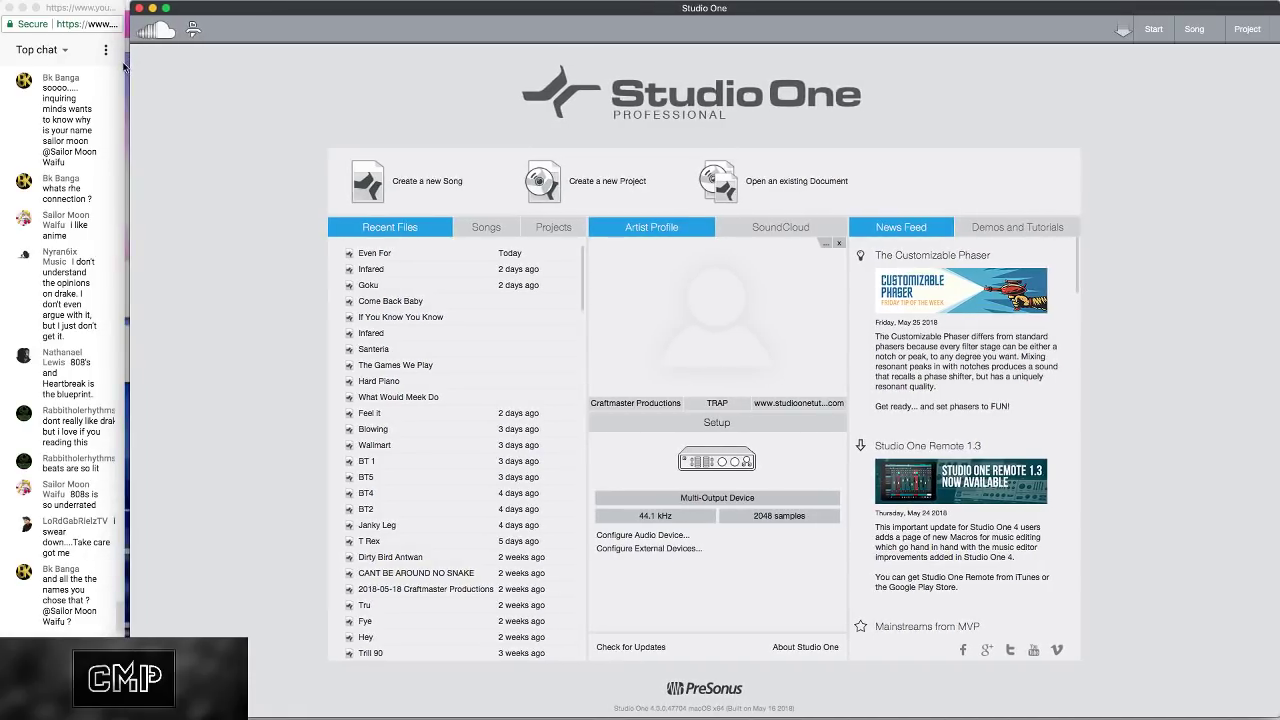
pyautogui.moveTo(125, 67); pyautogui.dragTo(129, 72)
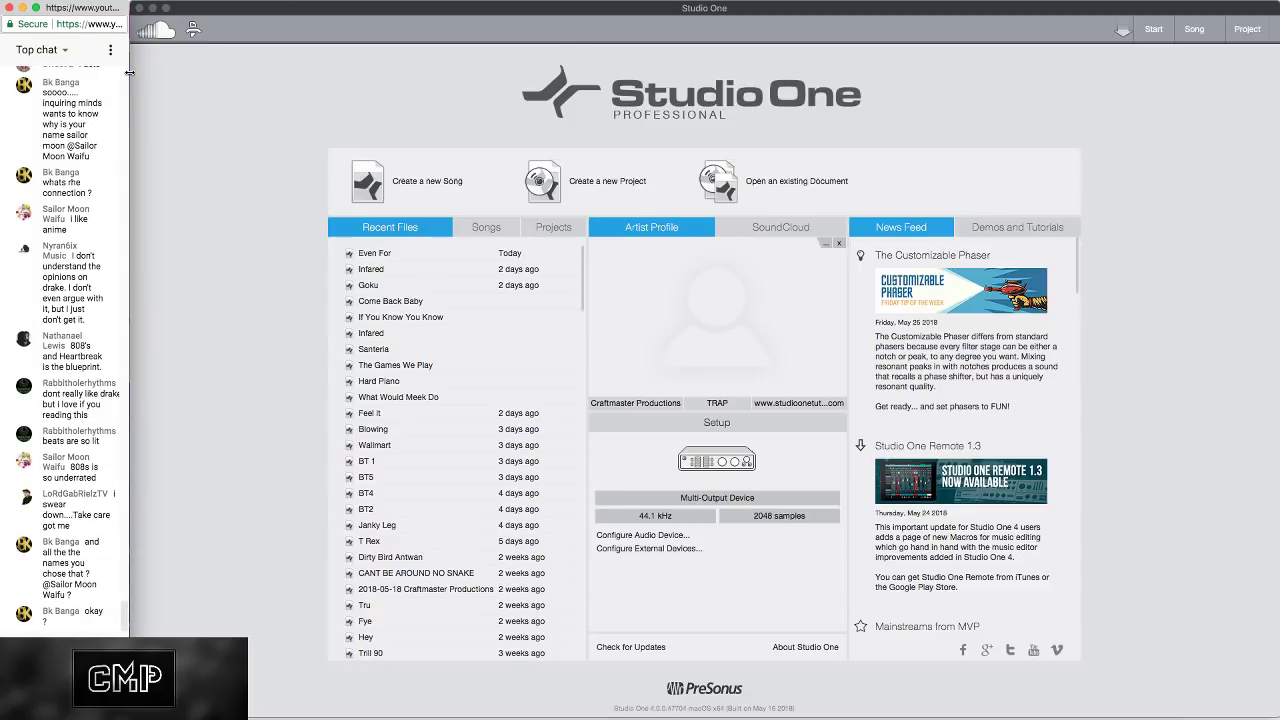
pyautogui.click(292, 7)
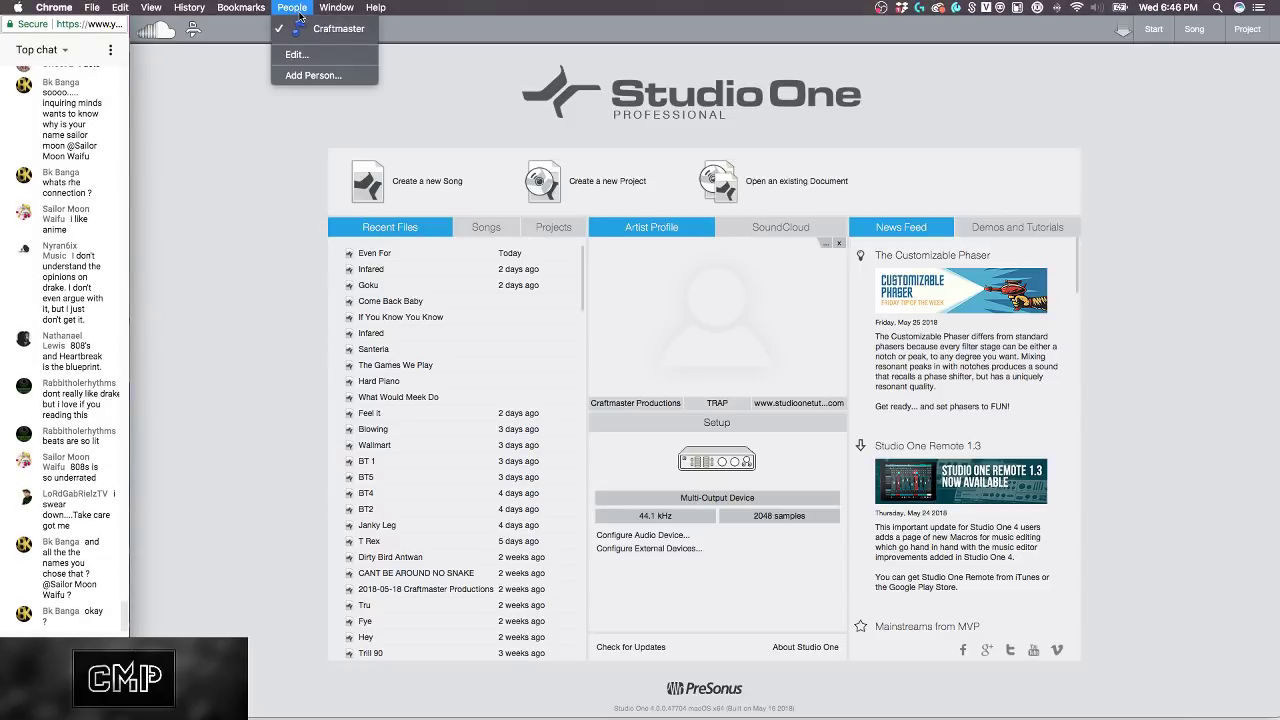
pyautogui.click(230, 35)
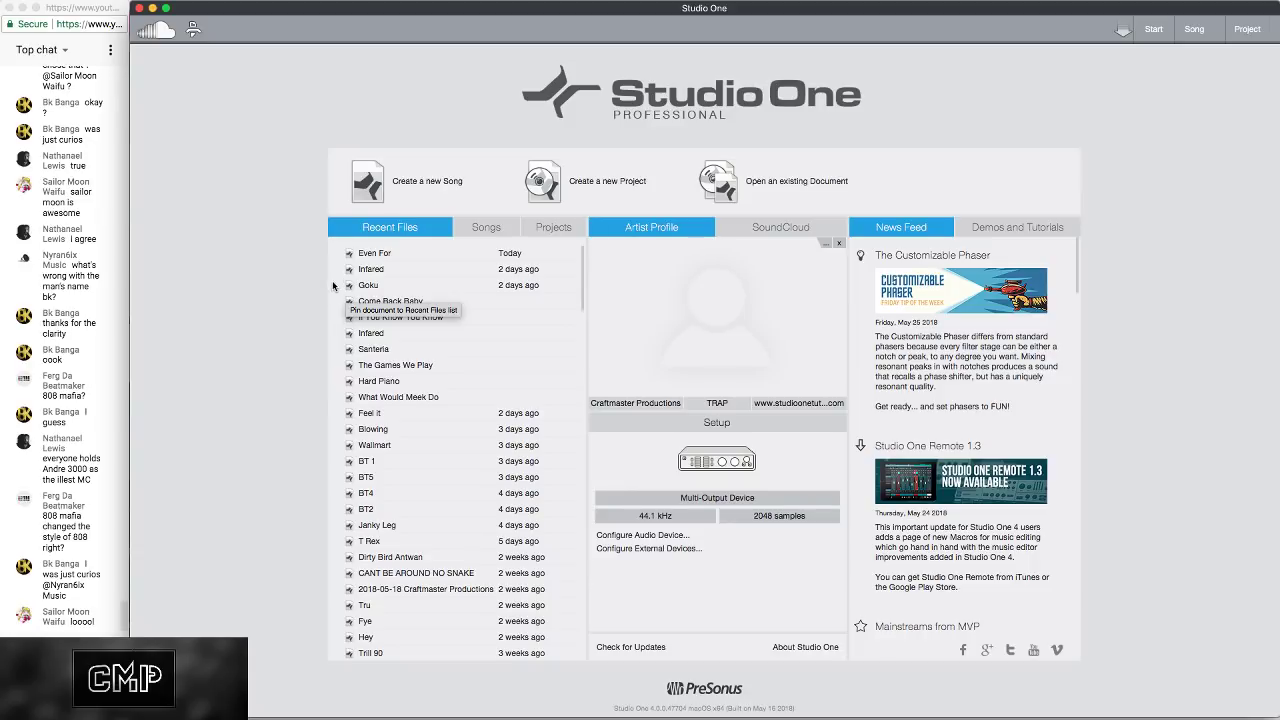
pyautogui.moveTo(130, 204)
pyautogui.mouseDown()
pyautogui.moveTo(165, 204)
pyautogui.moveTo(130, 204)
pyautogui.mouseUp()
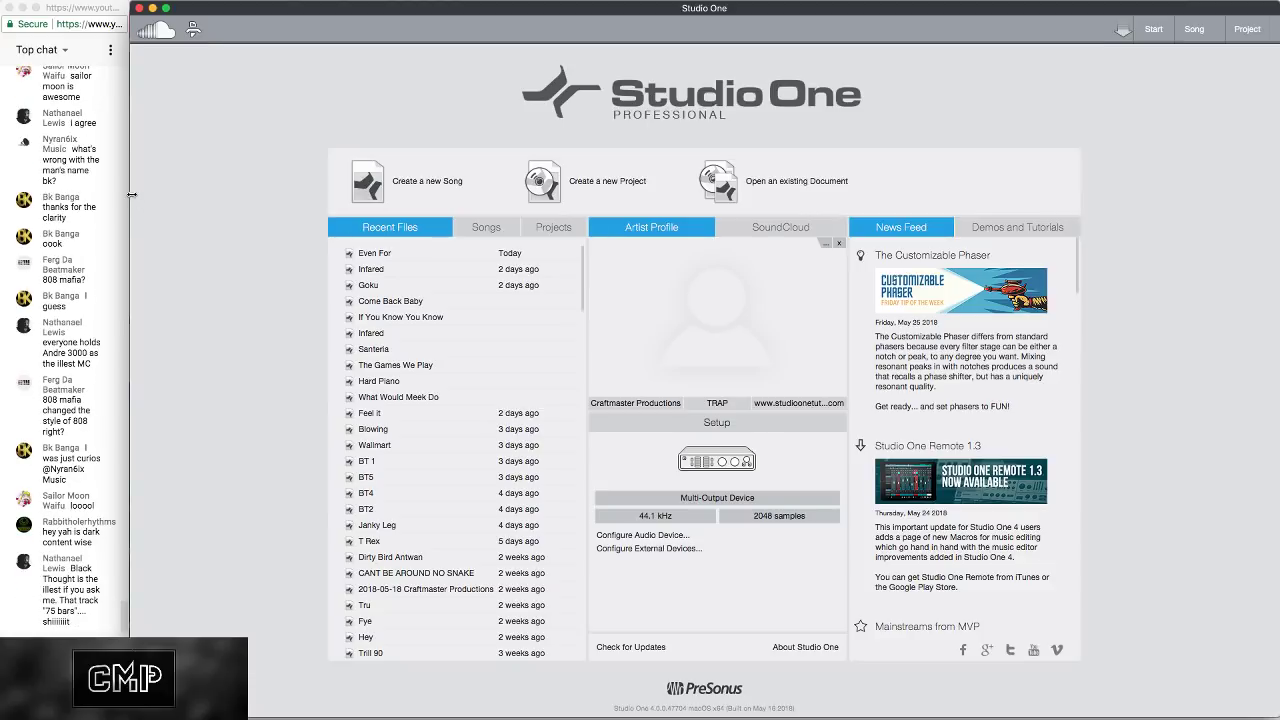
pyautogui.moveTo(129, 195); pyautogui.dragTo(145, 195)
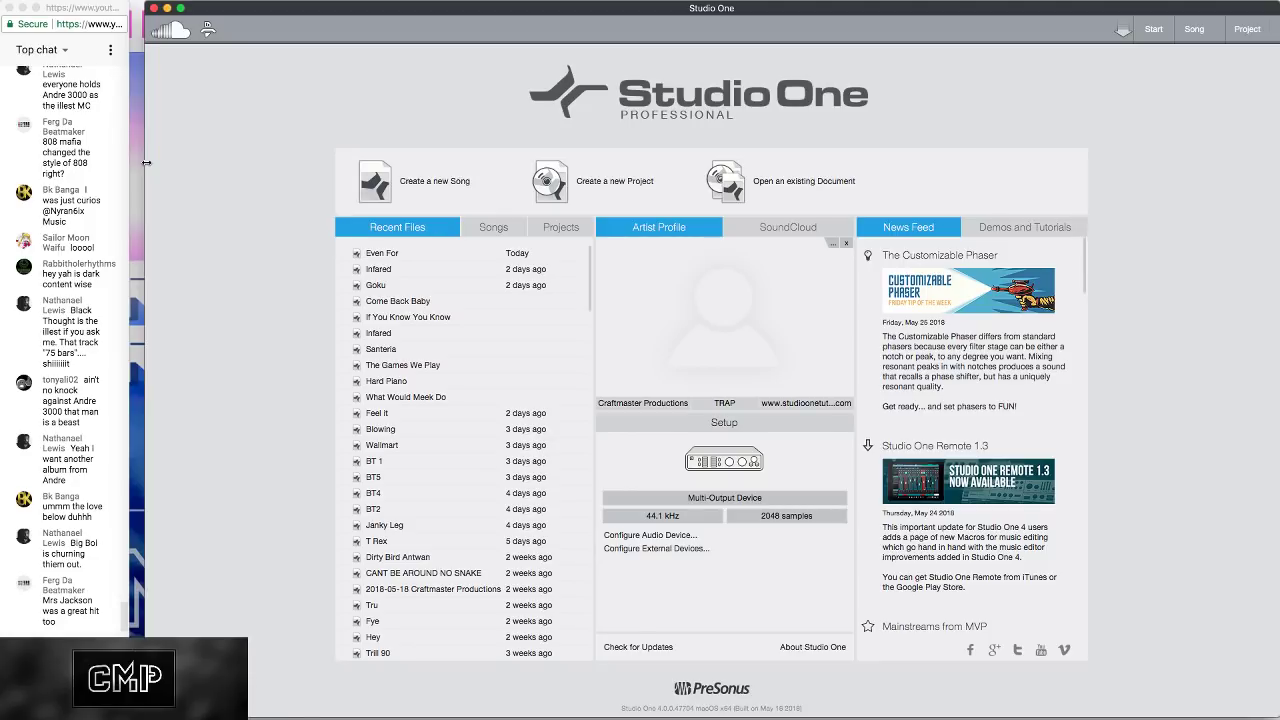
# Step: Create a new song from the Maschine Template user template, keeping the default title and tempo
pyautogui.click(421, 185)
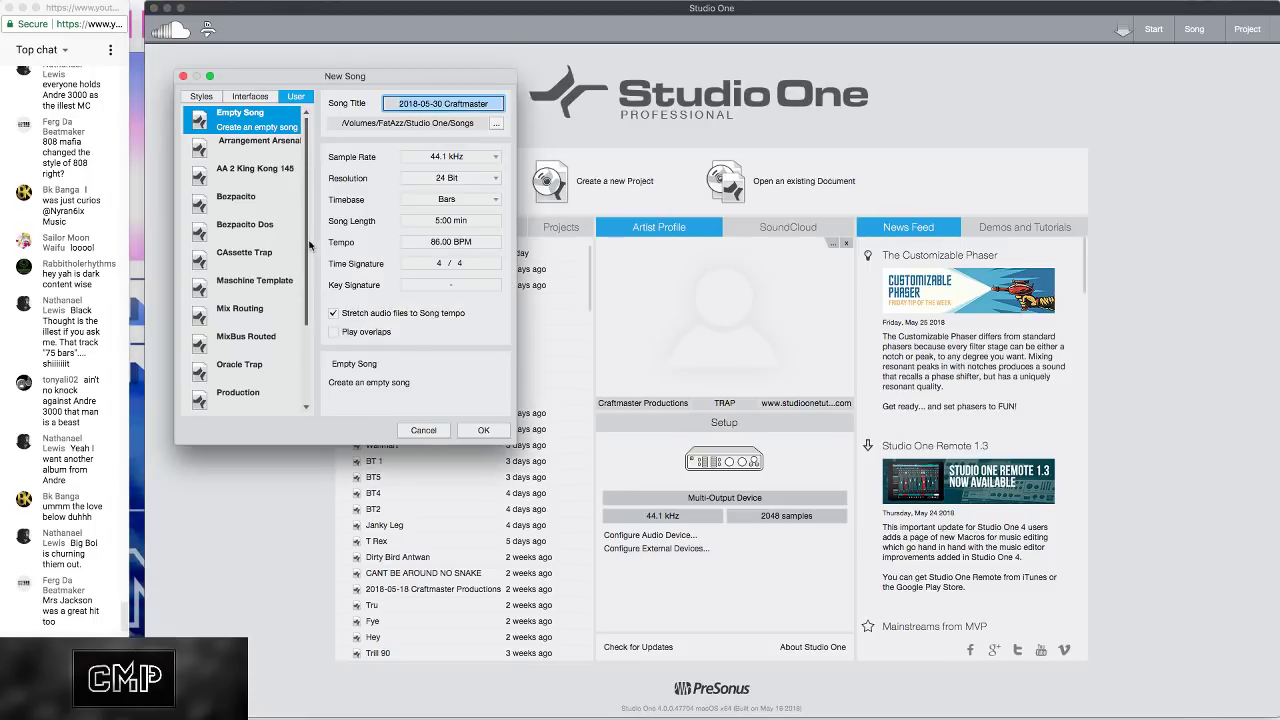
pyautogui.moveTo(307, 245); pyautogui.dragTo(303, 334)
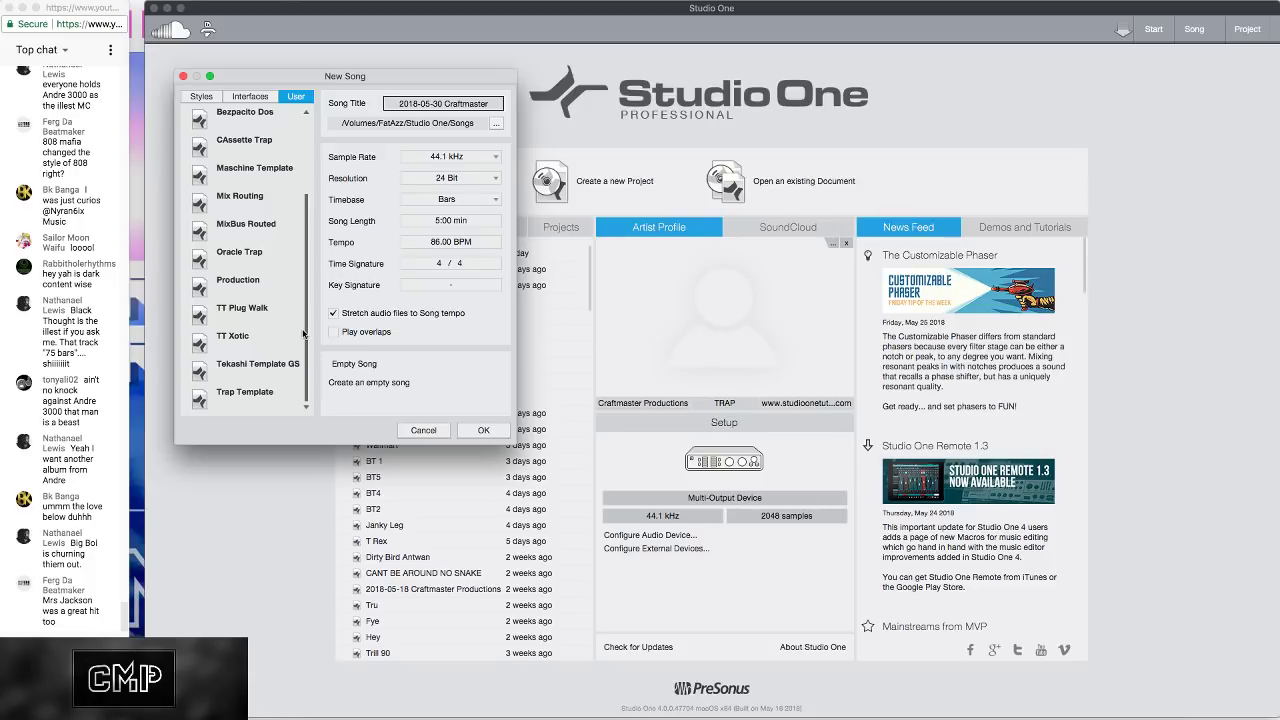
pyautogui.click(243, 256)
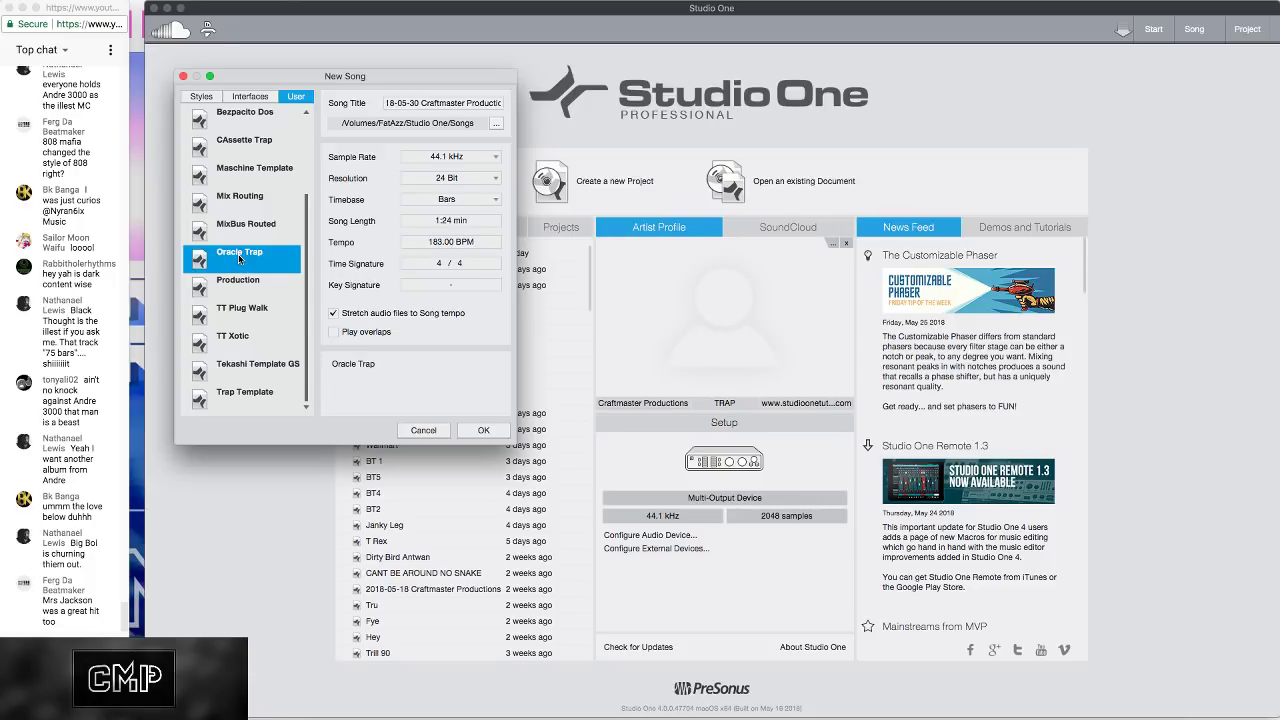
pyautogui.click(268, 176)
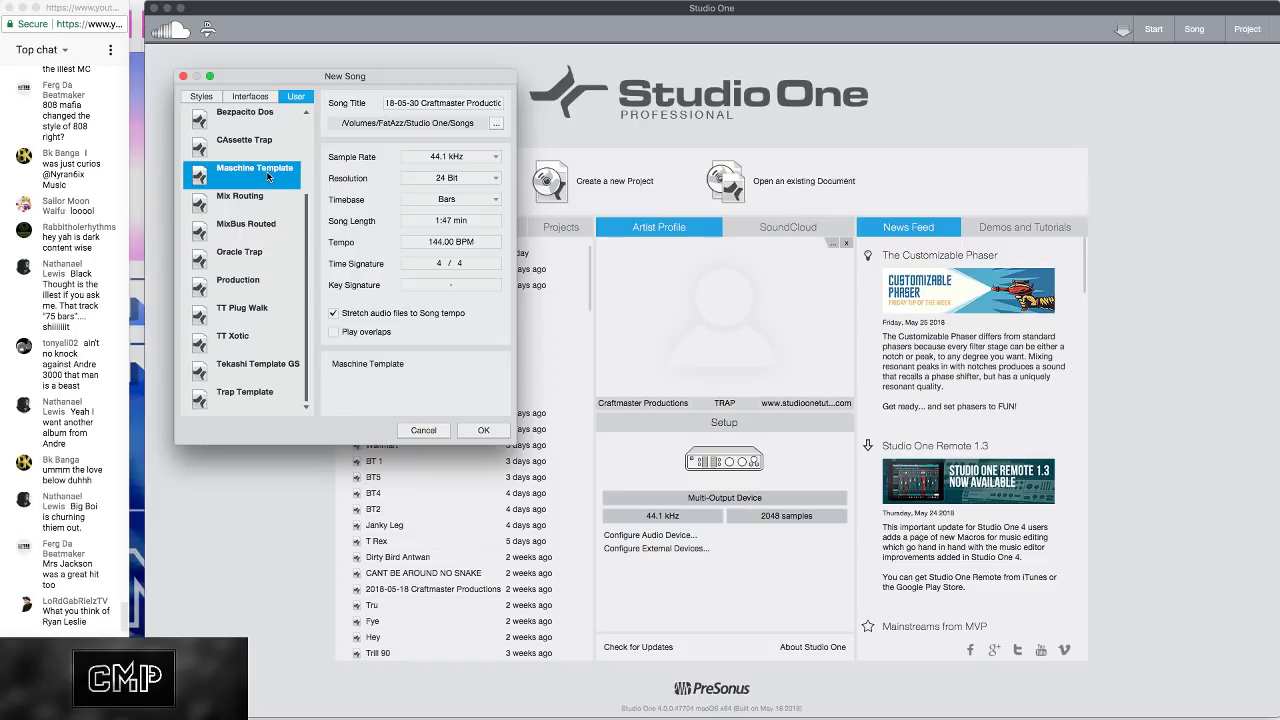
pyautogui.click(481, 429)
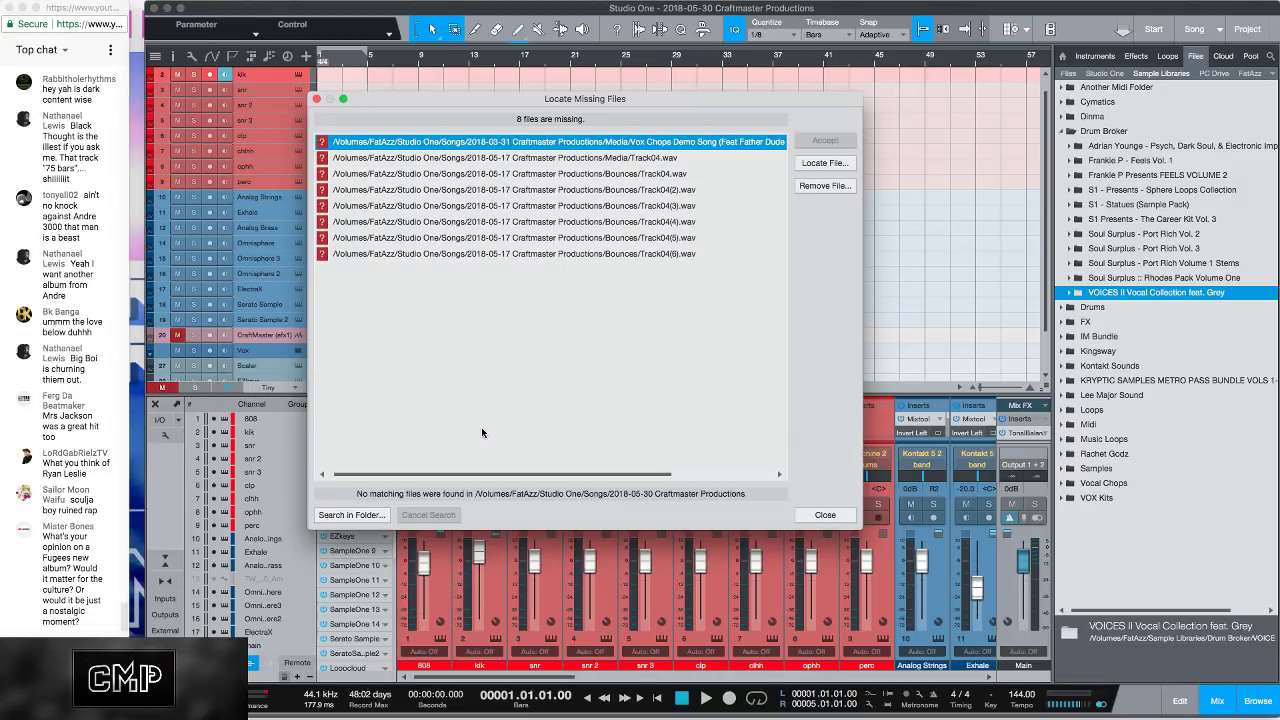
# Step: Select all the missing audio files and remove them from the new song
pyautogui.keyDown('shift'); pyautogui.click(610, 254); pyautogui.keyUp('shift')
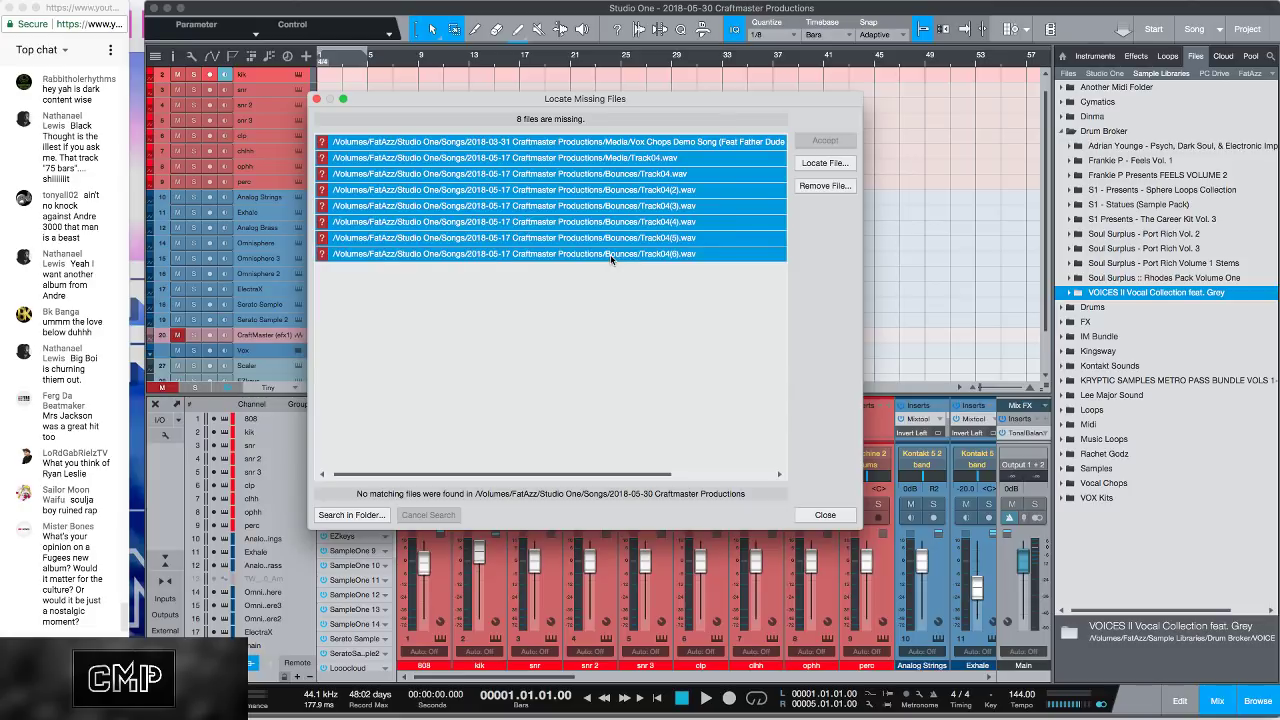
pyautogui.click(832, 185)
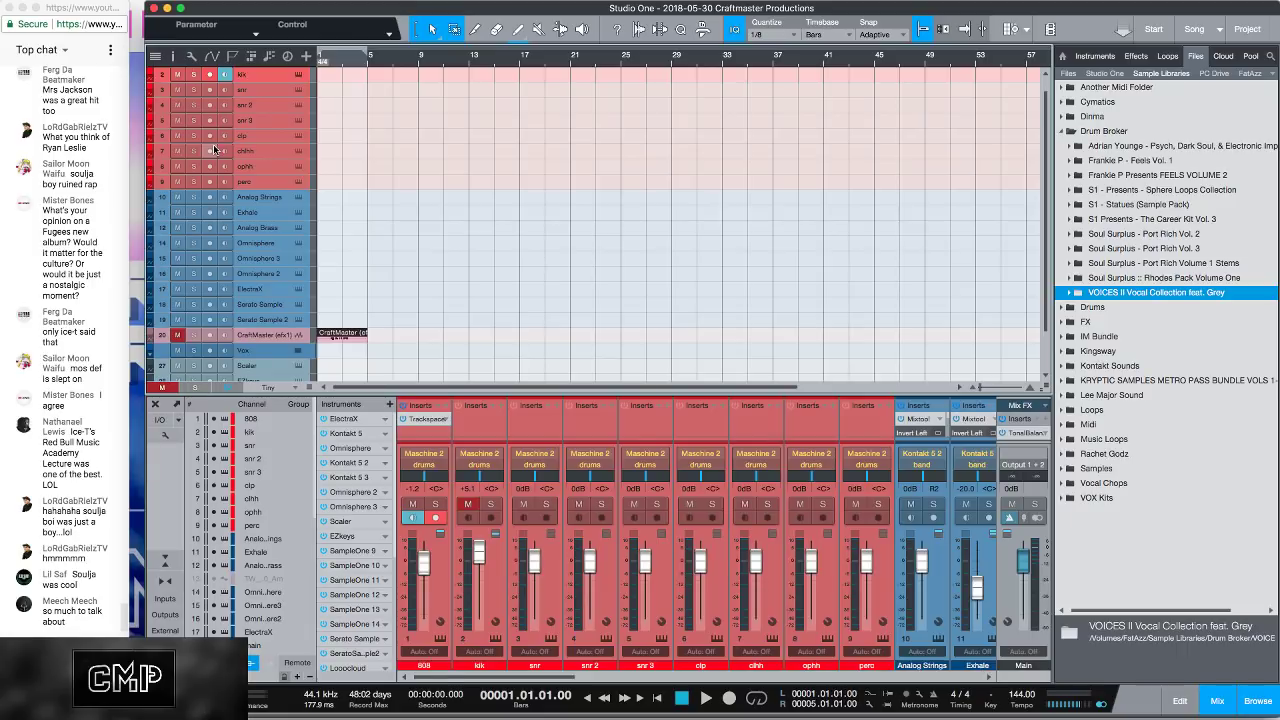
# Step: Collapse the Drum Broker folder and expand the Samples folder in the sample libraries
pyautogui.click(1062, 132)
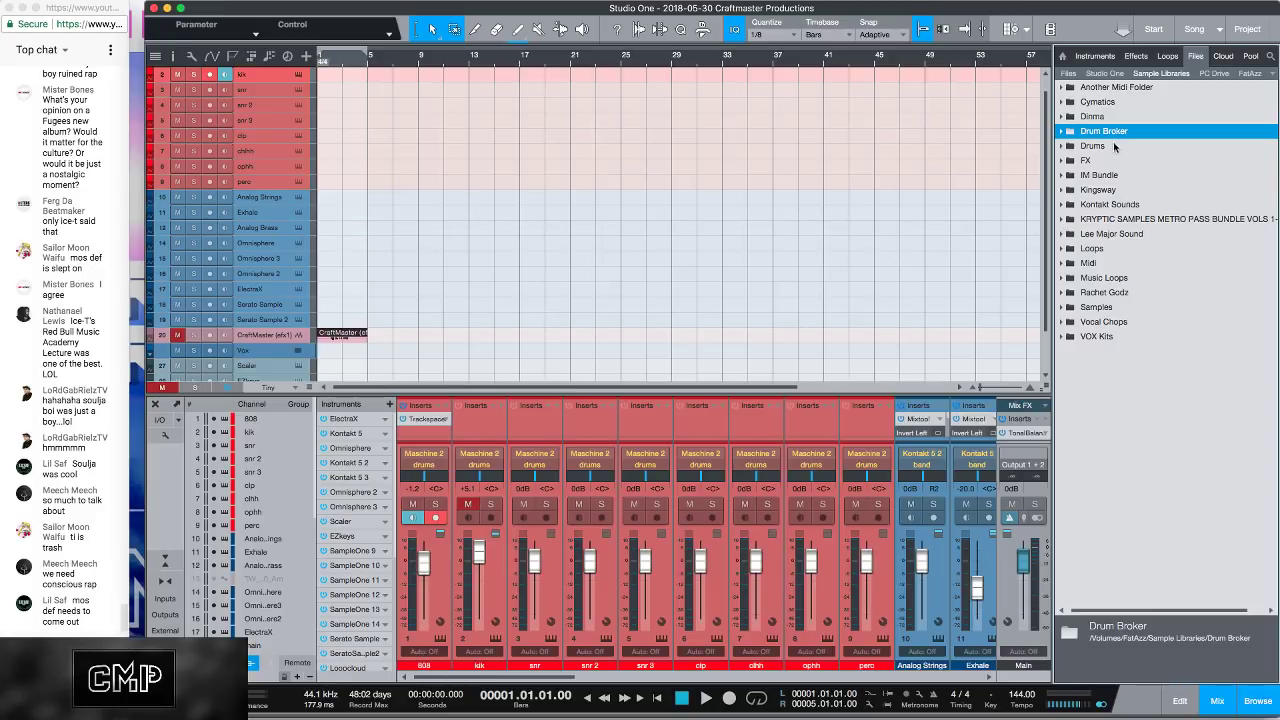
pyautogui.click(1065, 308)
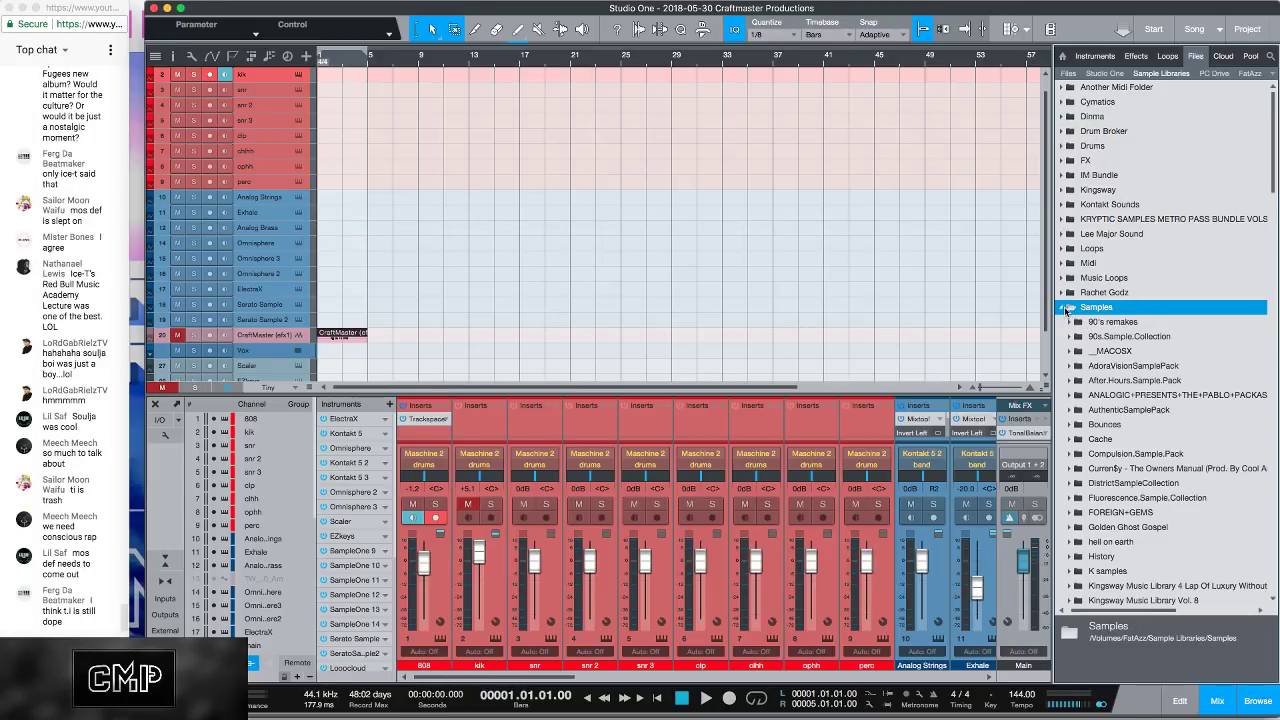
# Step: Look through the 90's remakes folder, and collapse it along with the Samples folder
pyautogui.click(1069, 322)
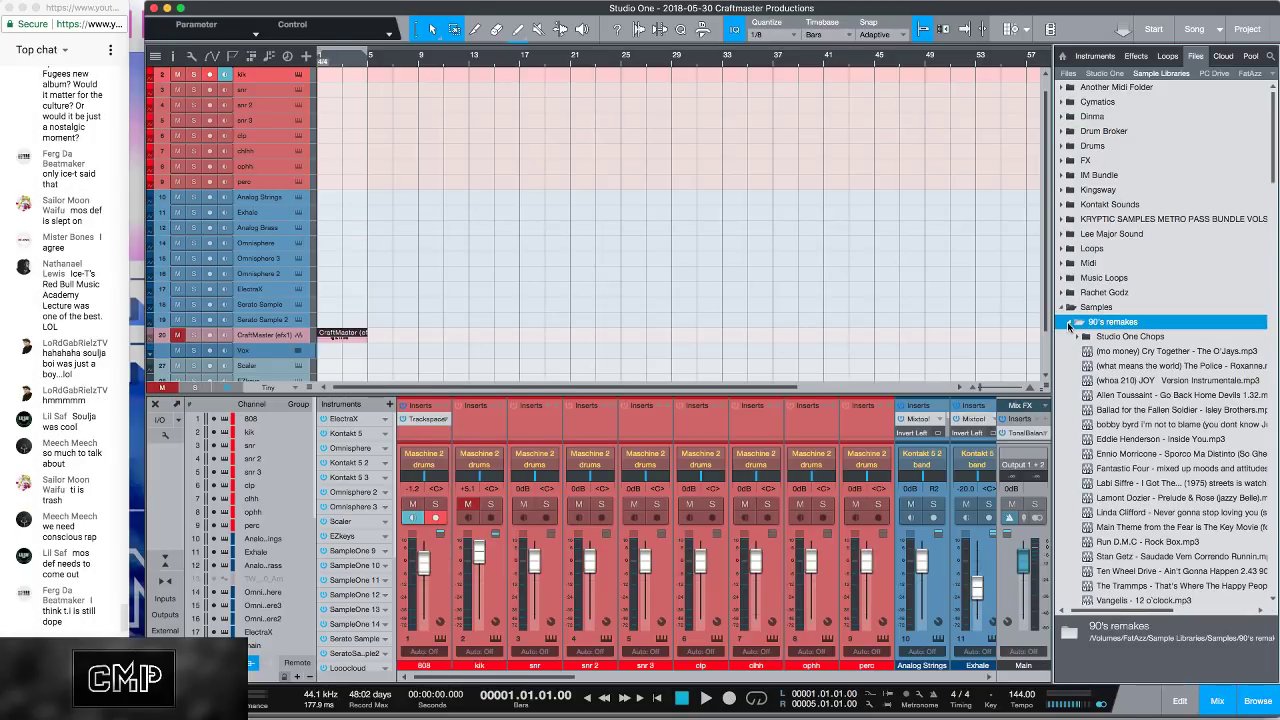
pyautogui.click(1069, 322)
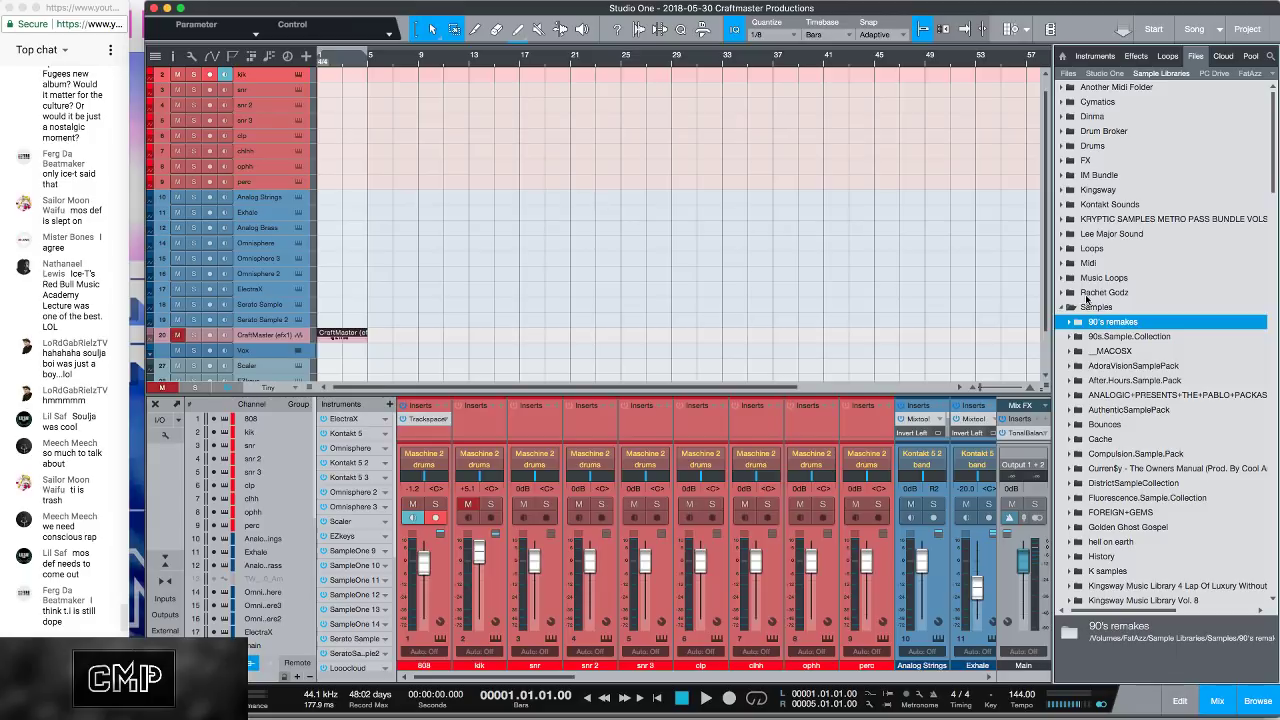
pyautogui.click(1065, 307)
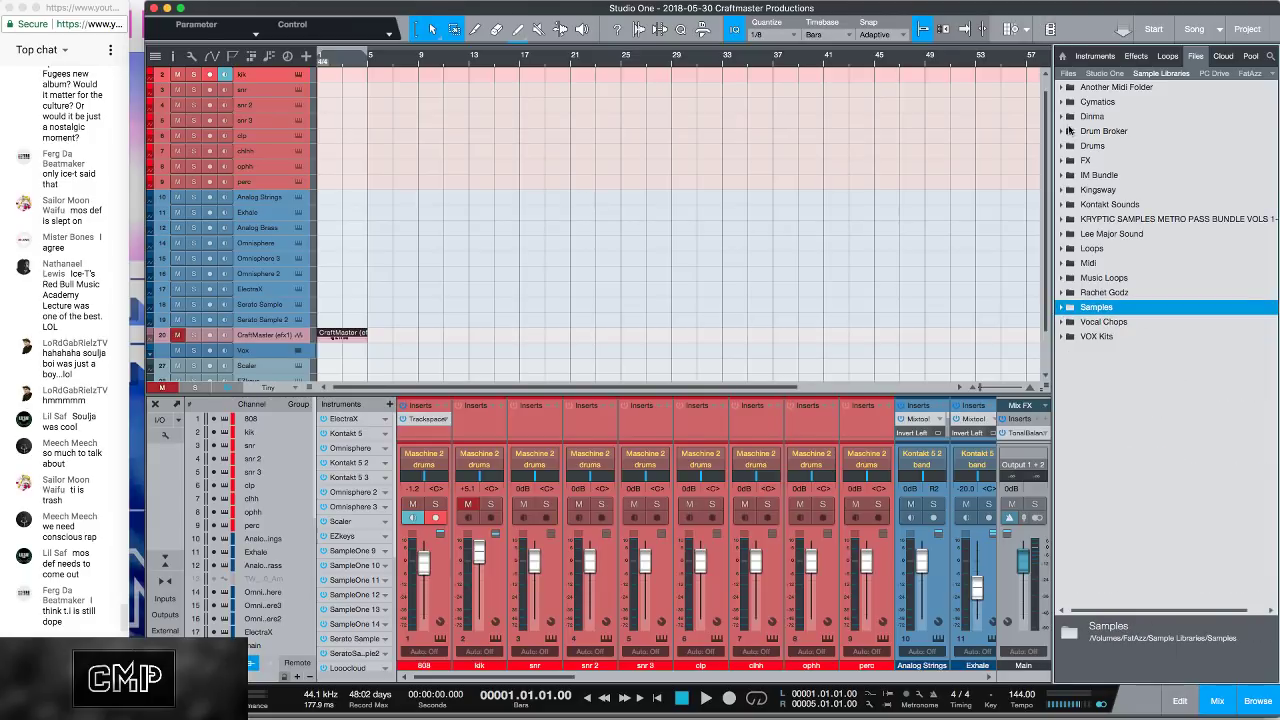
# Step: Switch the file browser to the Maschine Masters Packs location, collapse MMSPS 292 and open MMSPS 281 inside Sample Saturday Packs
pyautogui.click(1270, 75)
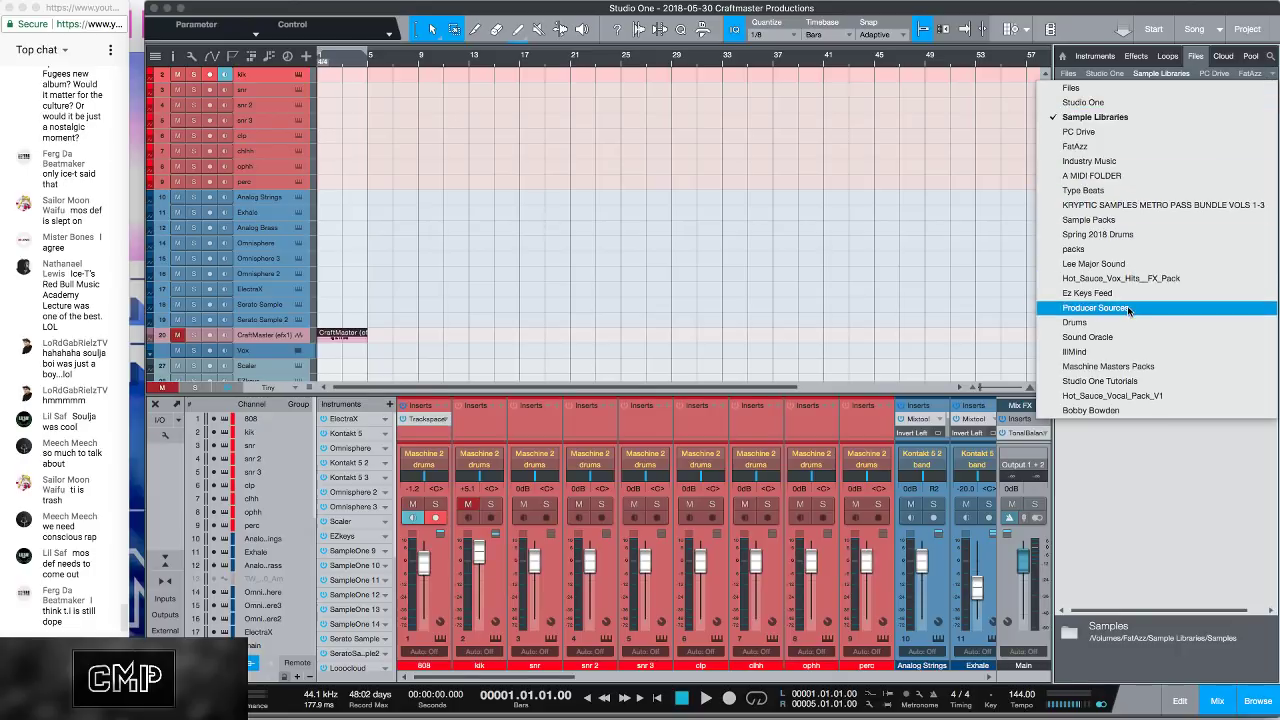
pyautogui.click(1137, 369)
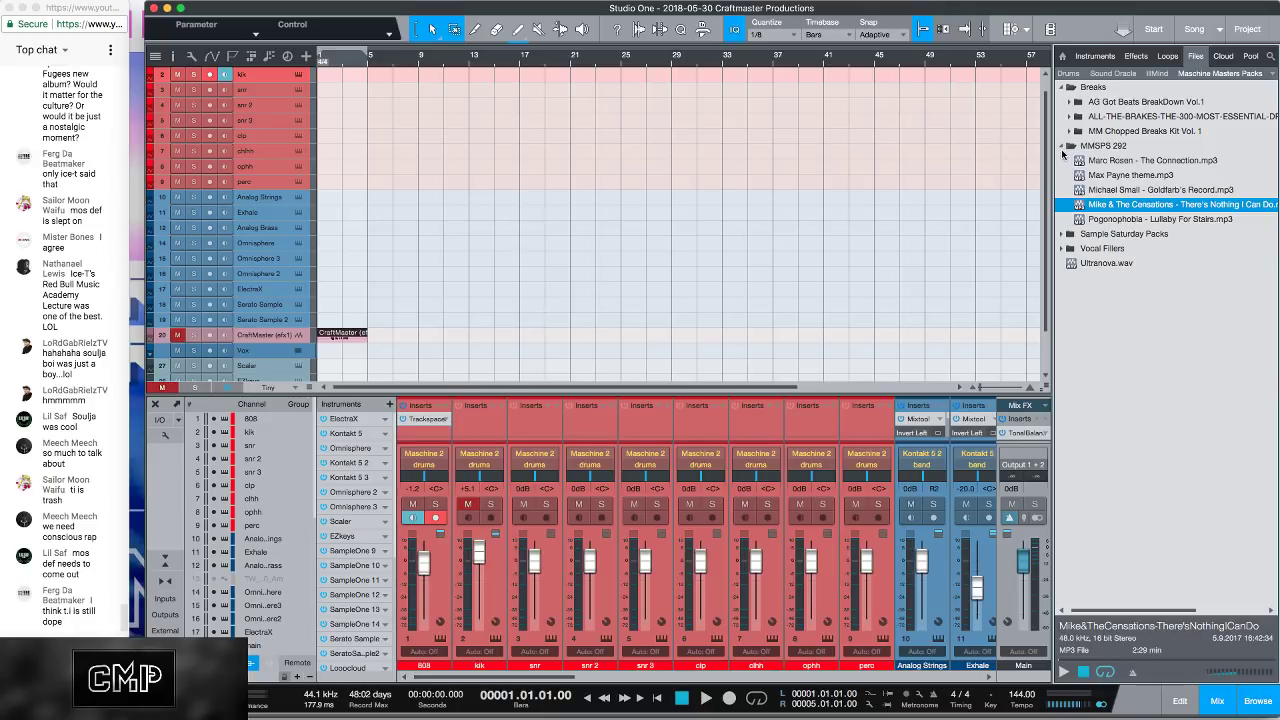
pyautogui.click(1063, 146)
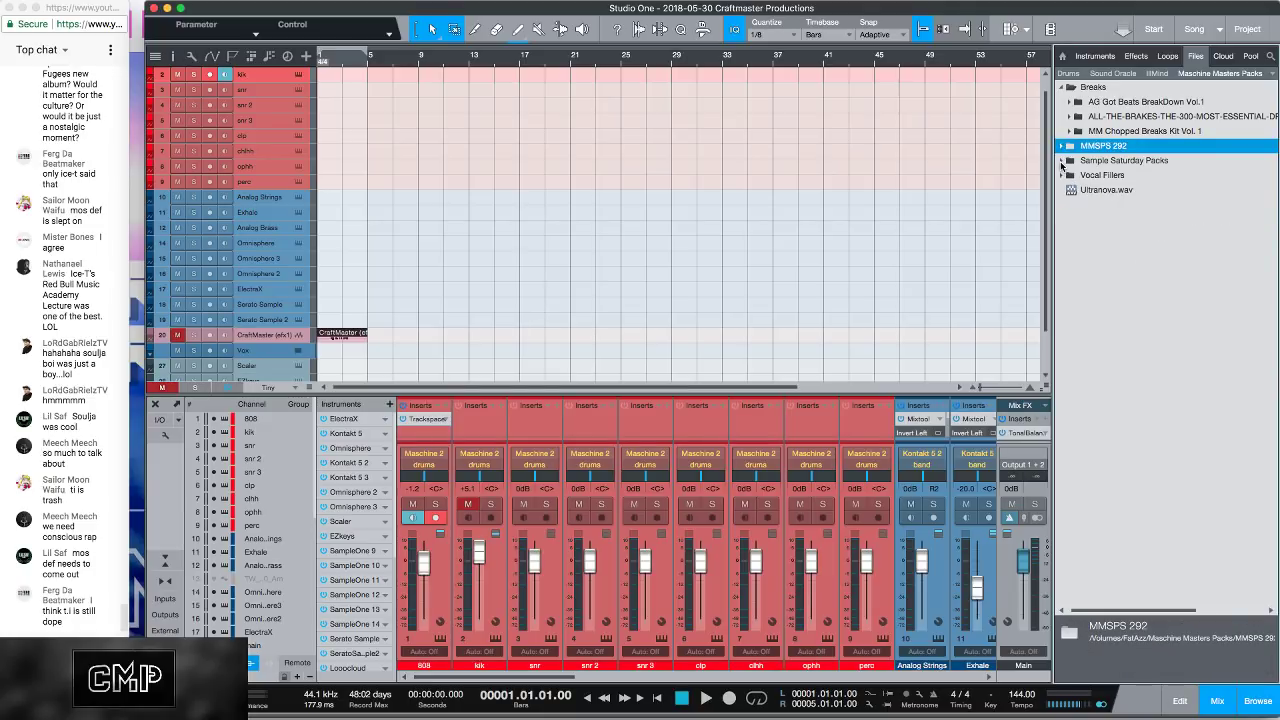
pyautogui.click(1062, 161)
pyautogui.click(1069, 175)
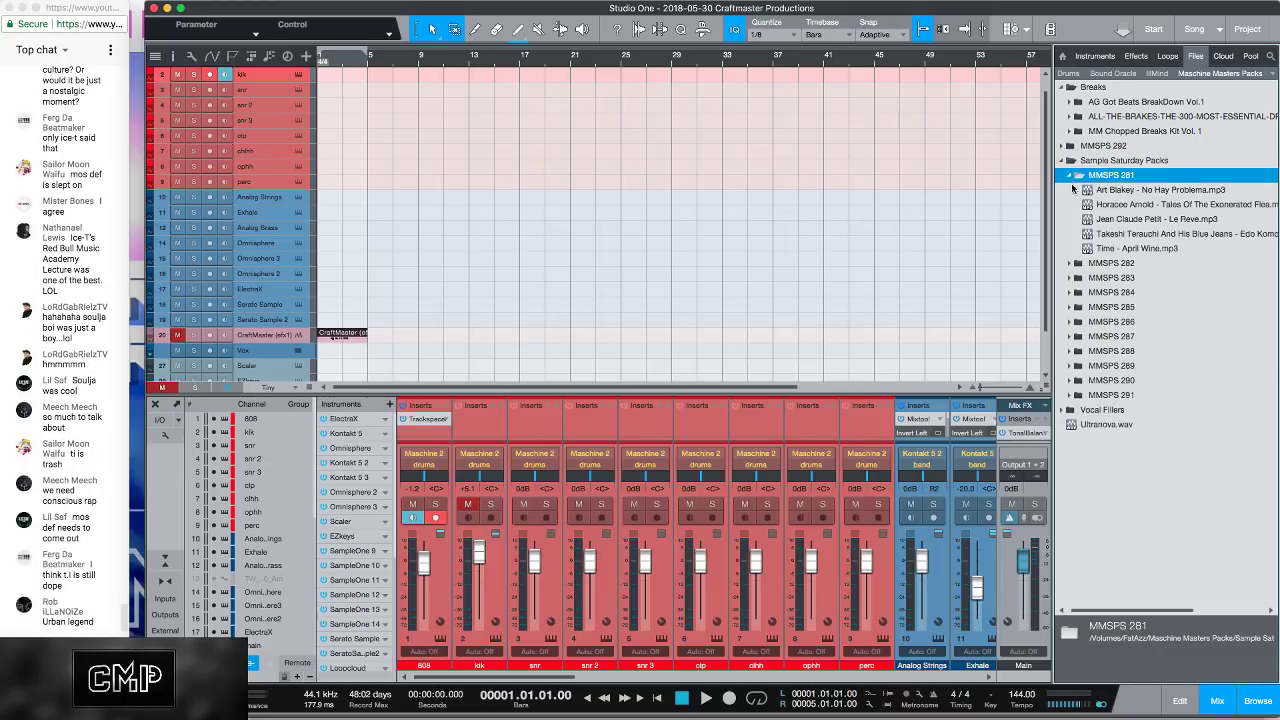
# Step: Preview the Art Blakey, Horacee Arnold and Jean Claude Petit tracks in MMSPS 281, skipping ahead in the last one
pyautogui.click(1088, 190)
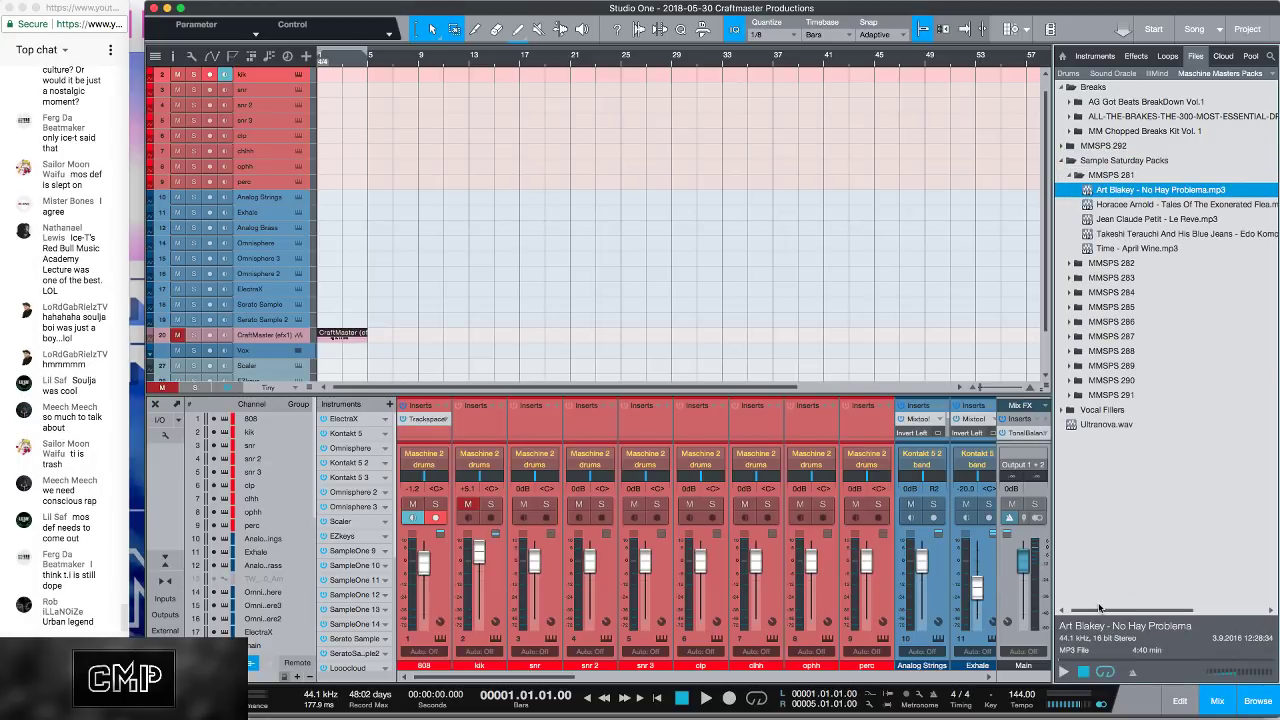
pyautogui.click(1064, 672)
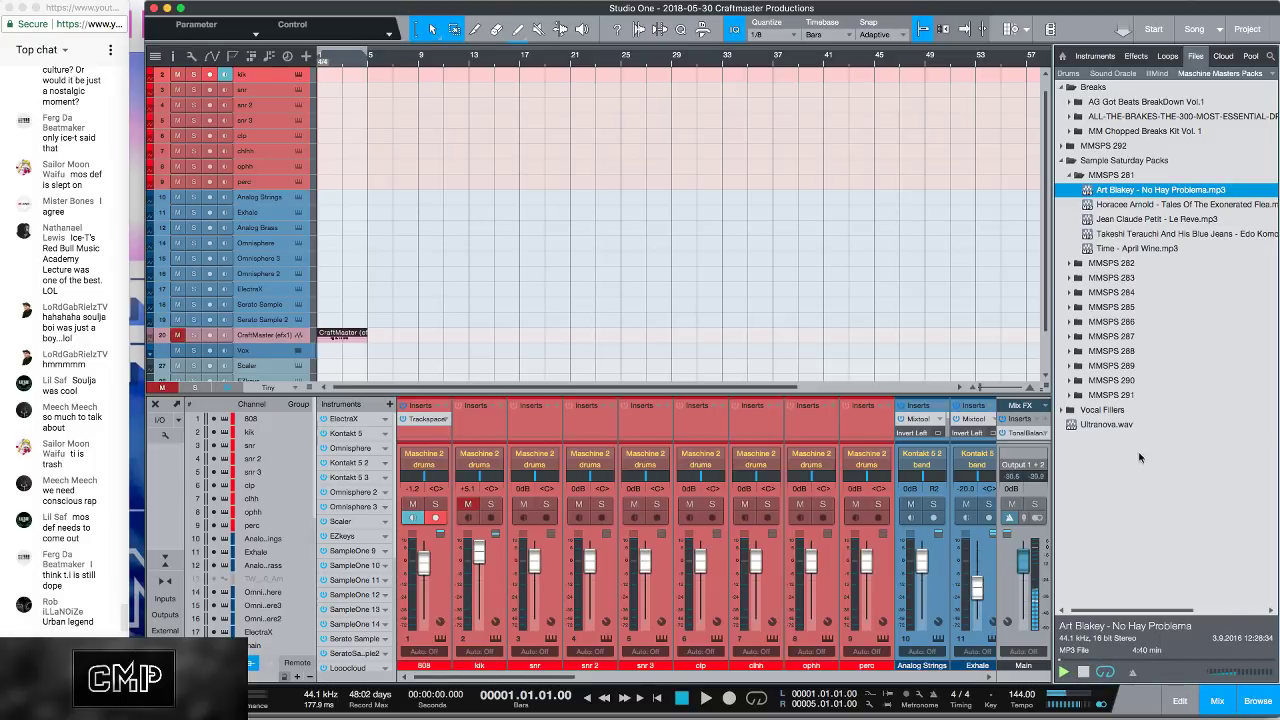
pyautogui.click(1190, 206)
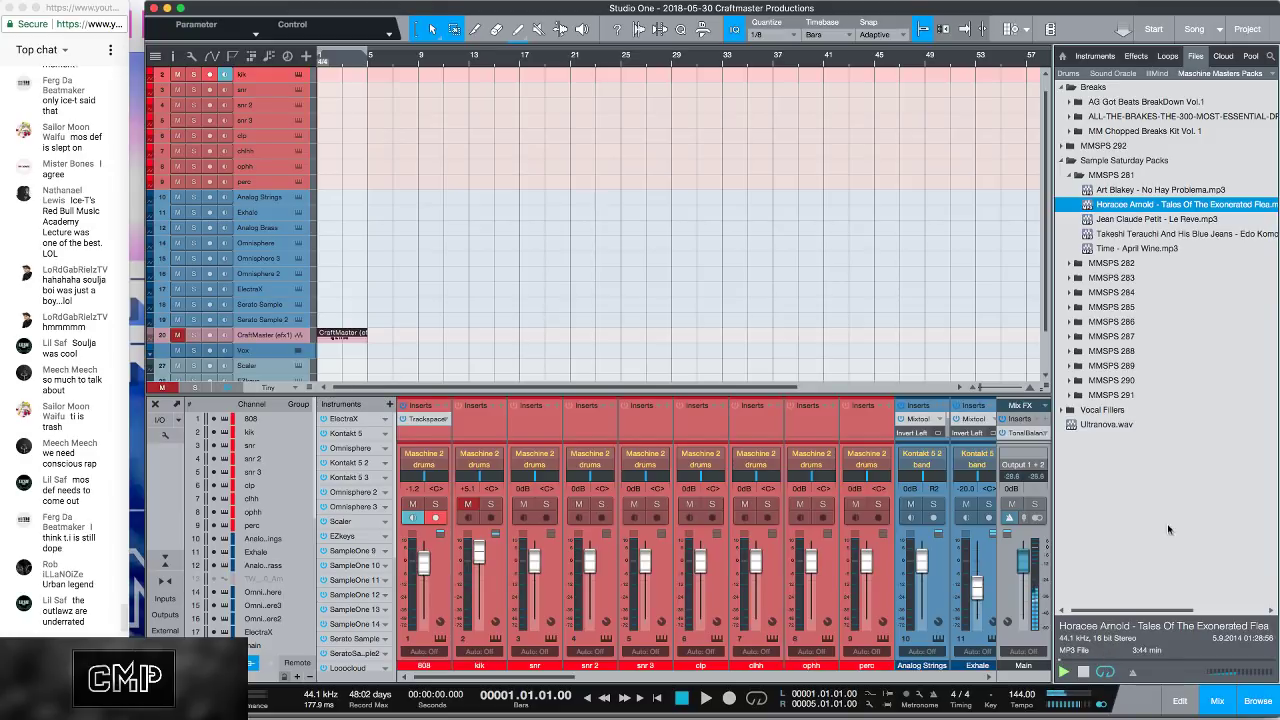
pyautogui.click(1170, 222)
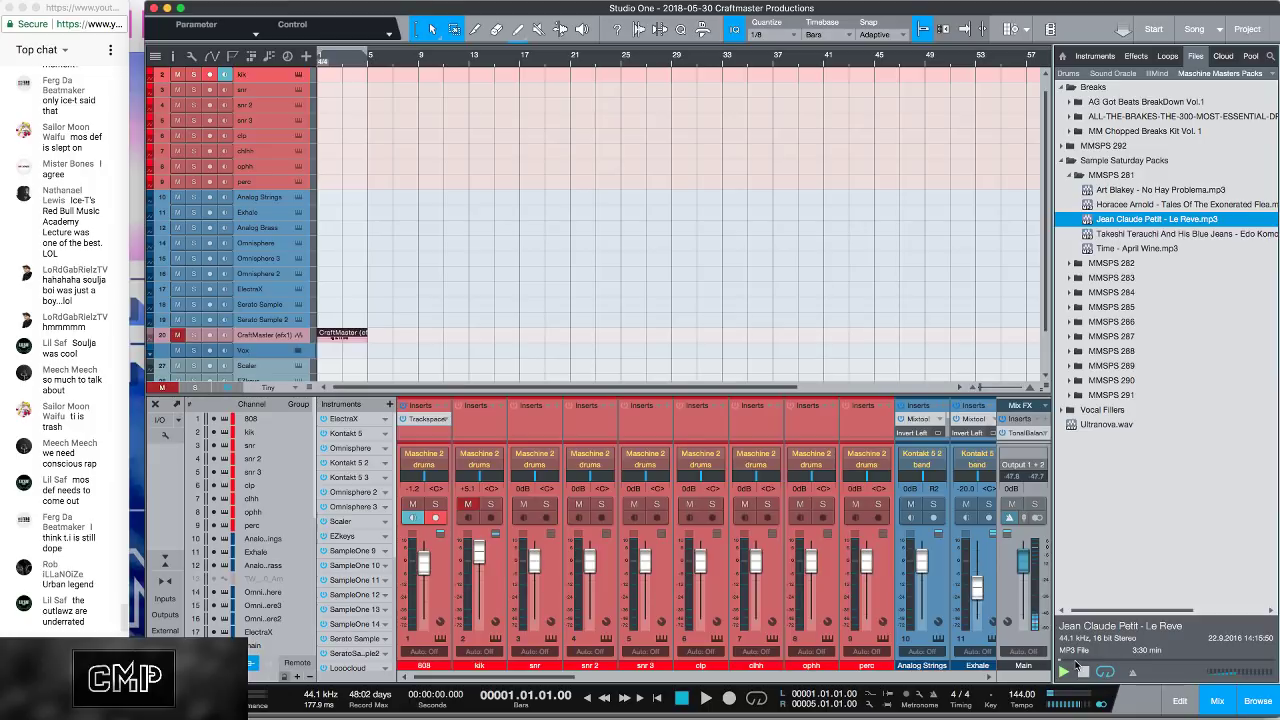
pyautogui.click(1075, 660)
pyautogui.click(1104, 669)
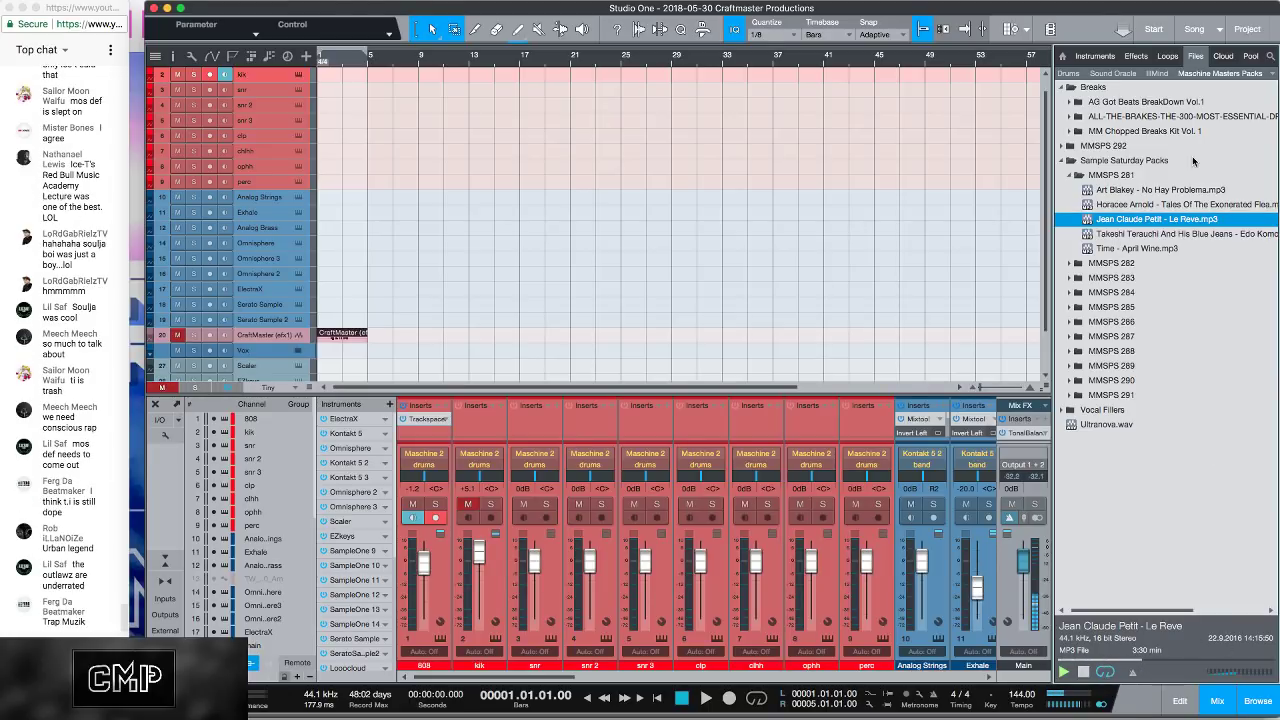
# Step: Preview the Takeshi Terauchi and Time - April Wine tracks, skipping to later passages in each
pyautogui.click(1165, 234)
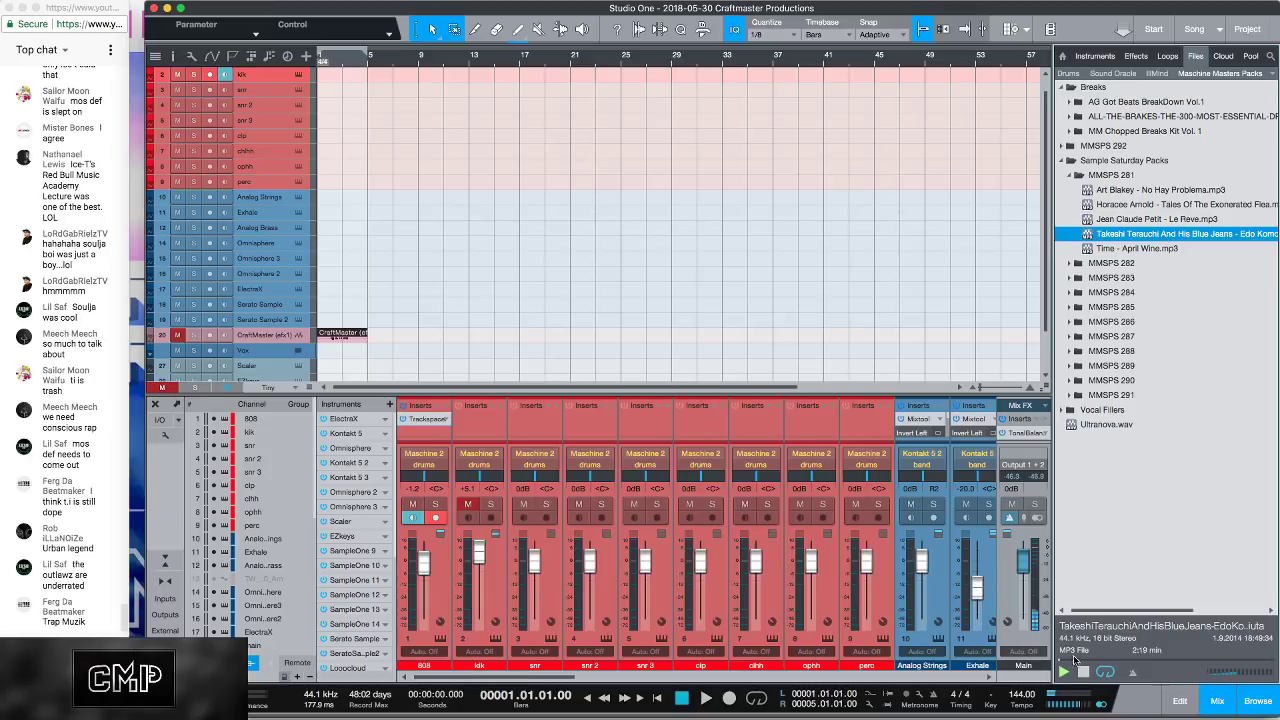
pyautogui.moveTo(1155, 661); pyautogui.dragTo(1208, 663)
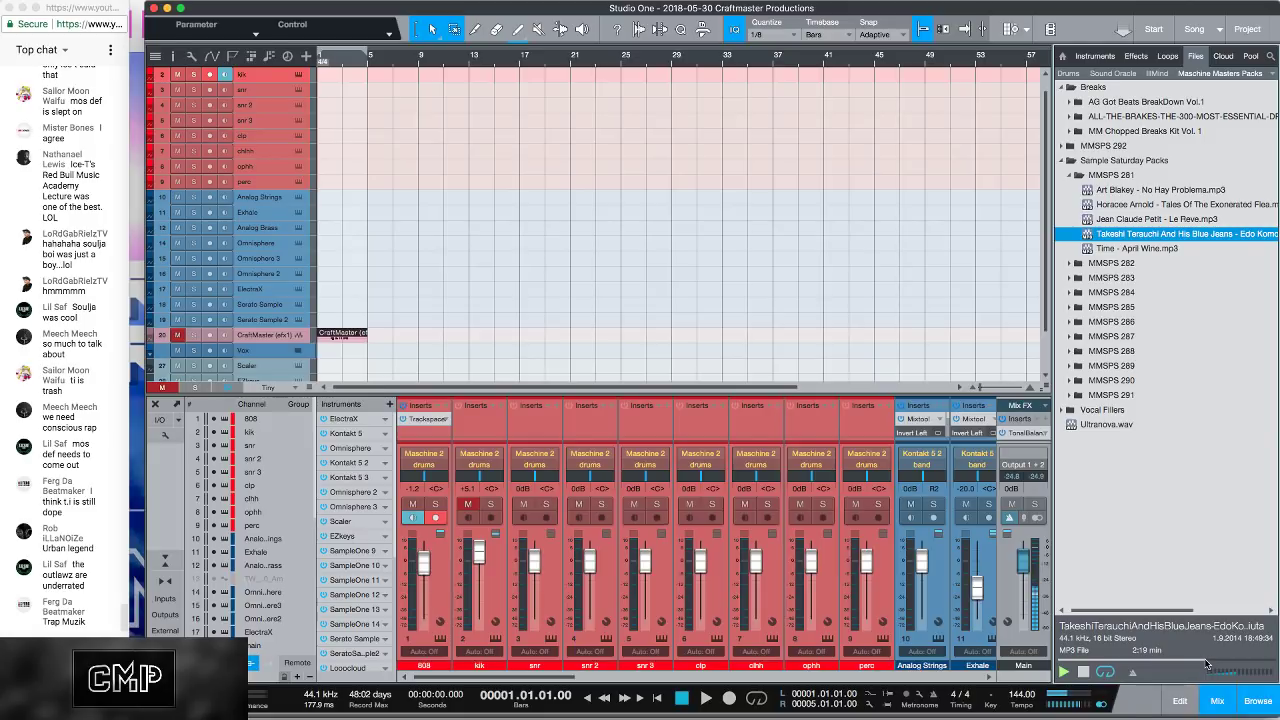
pyautogui.click(1122, 250)
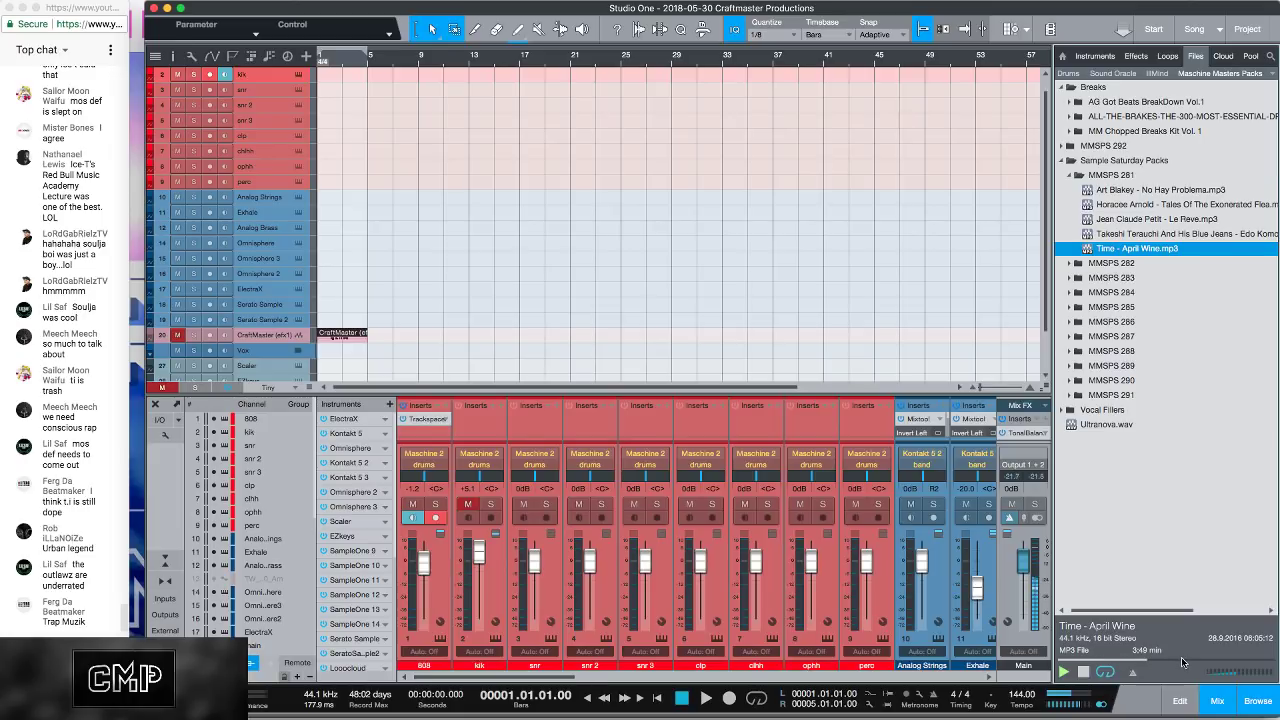
pyautogui.moveTo(1181, 657); pyautogui.dragTo(1237, 663)
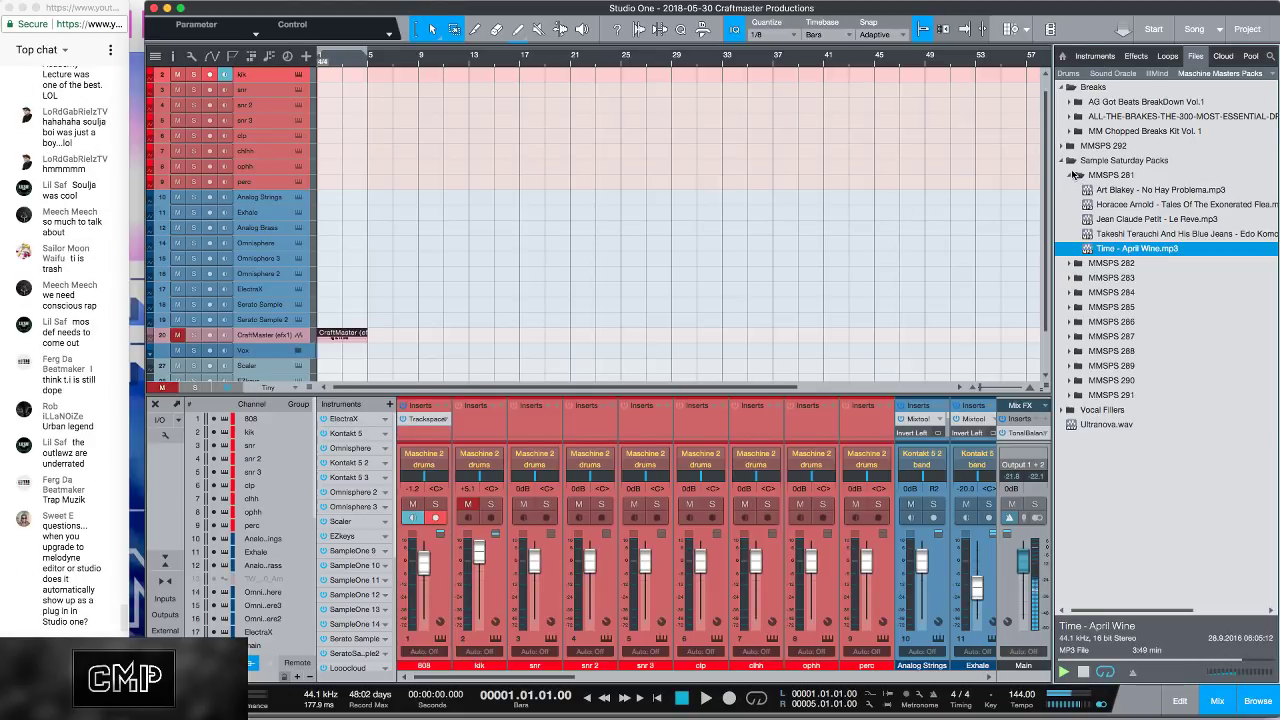
# Step: Swap the MMSPS 281 folder for MMSPS 282 and preview its five tracks, returning to The Dells - When You're Alone
pyautogui.click(1068, 176)
pyautogui.click(1070, 189)
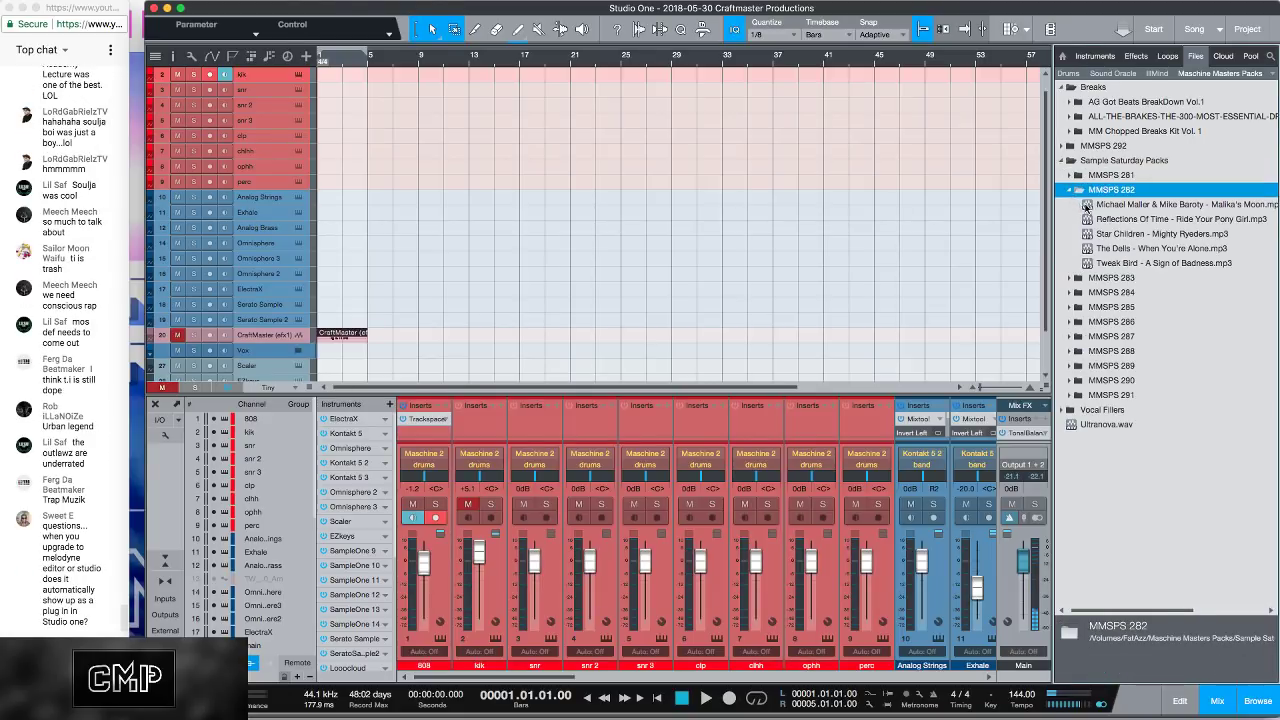
pyautogui.click(1093, 205)
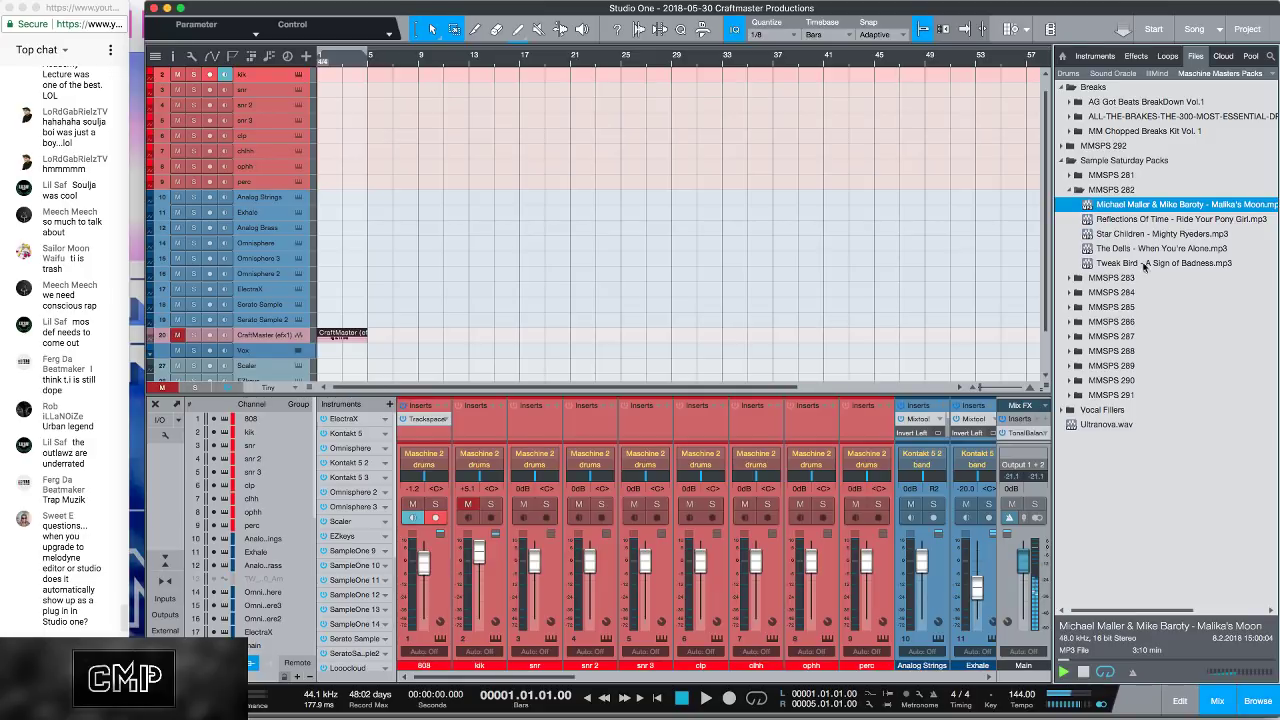
pyautogui.click(1141, 222)
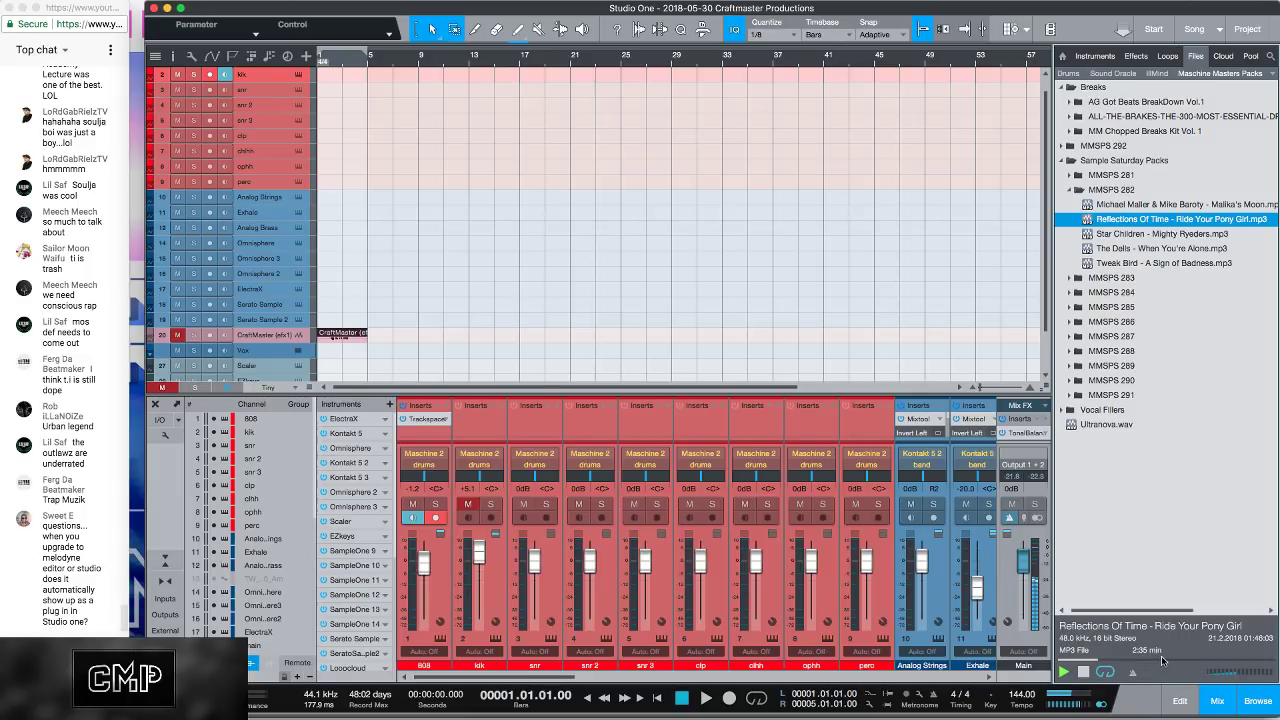
pyautogui.click(1197, 234)
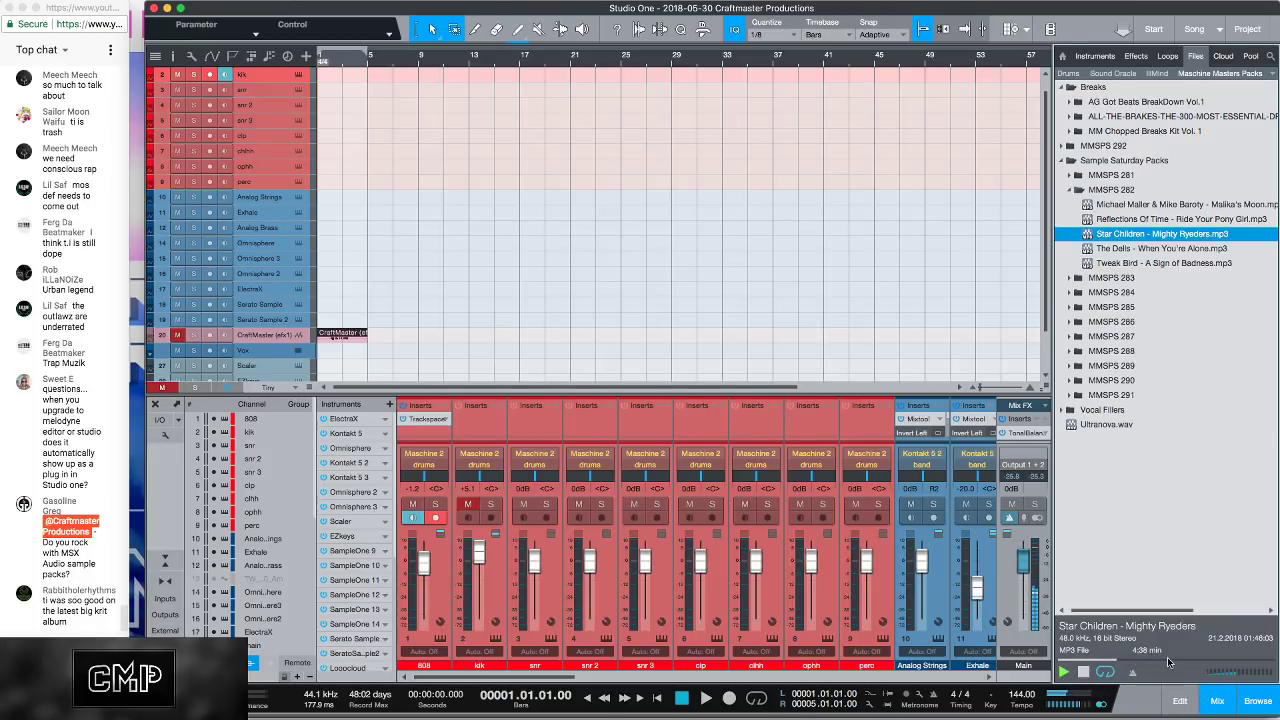
pyautogui.click(1122, 250)
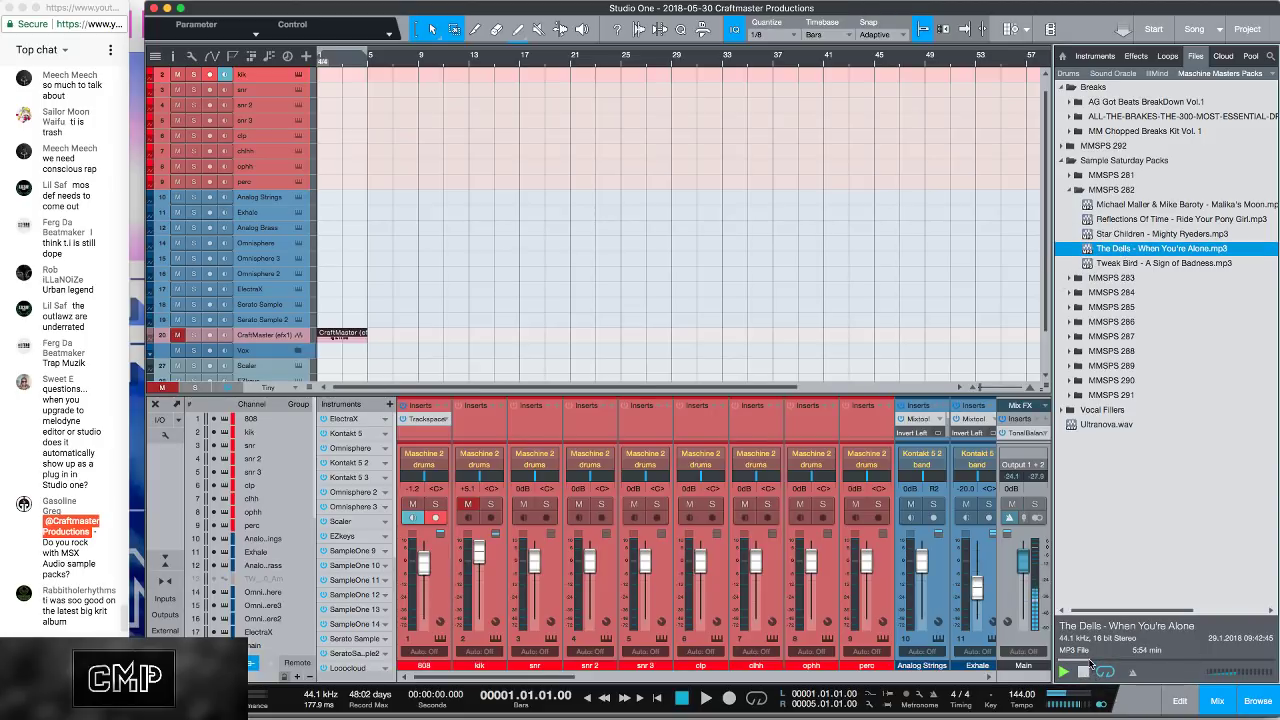
pyautogui.click(1128, 265)
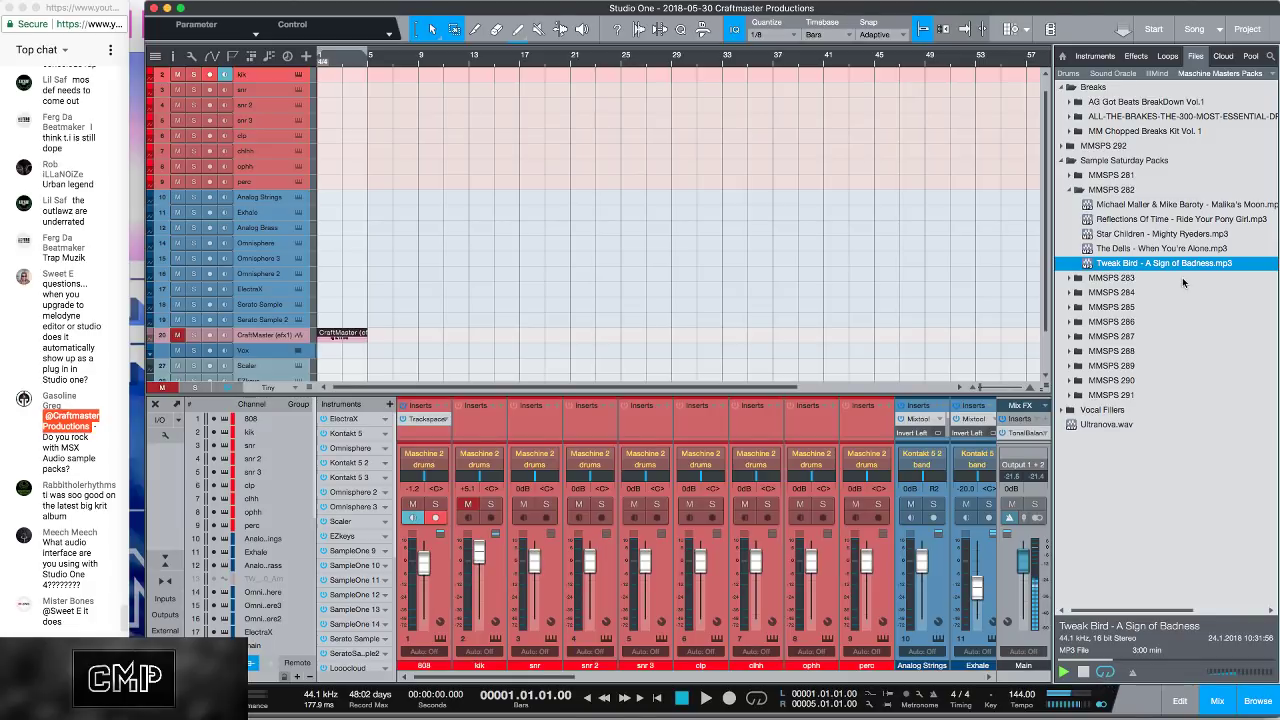
pyautogui.click(1175, 249)
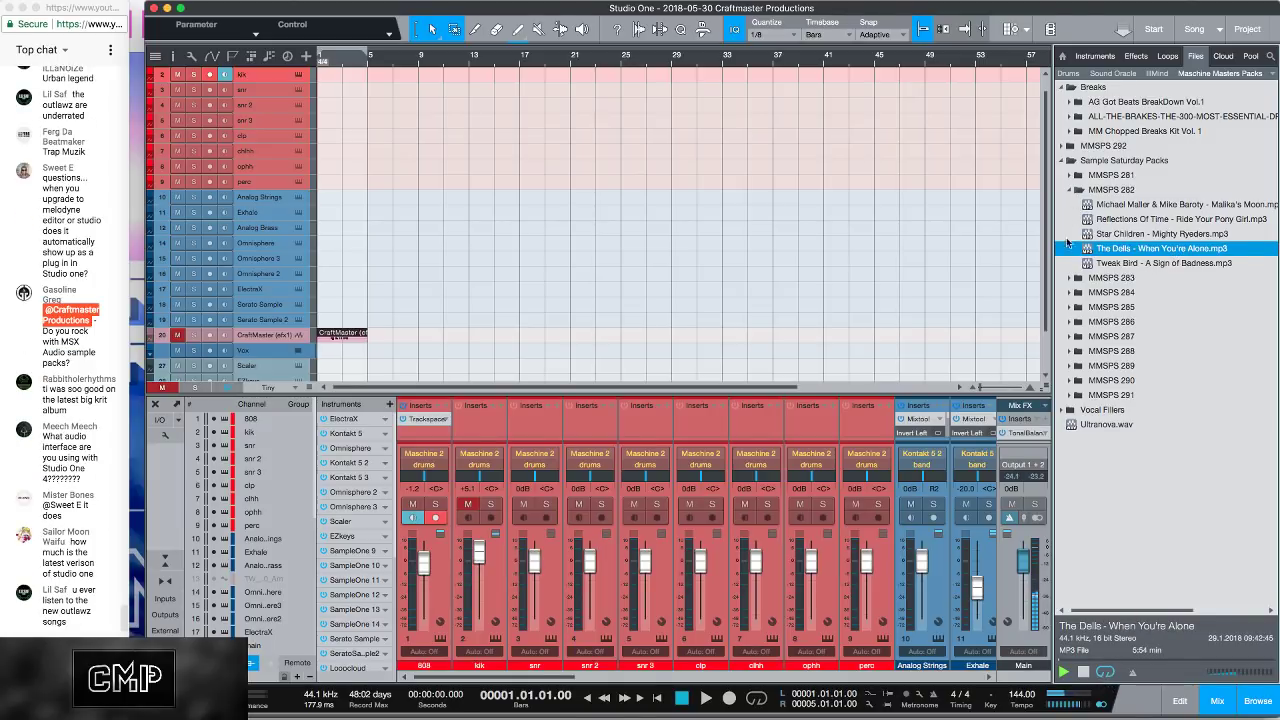
# Step: Swap MMSPS 282 for MMSPS 283 and preview the Heavy Joker, Magician and Puccio Roelens - Cobwebs tracks
pyautogui.click(1069, 189)
pyautogui.click(1069, 204)
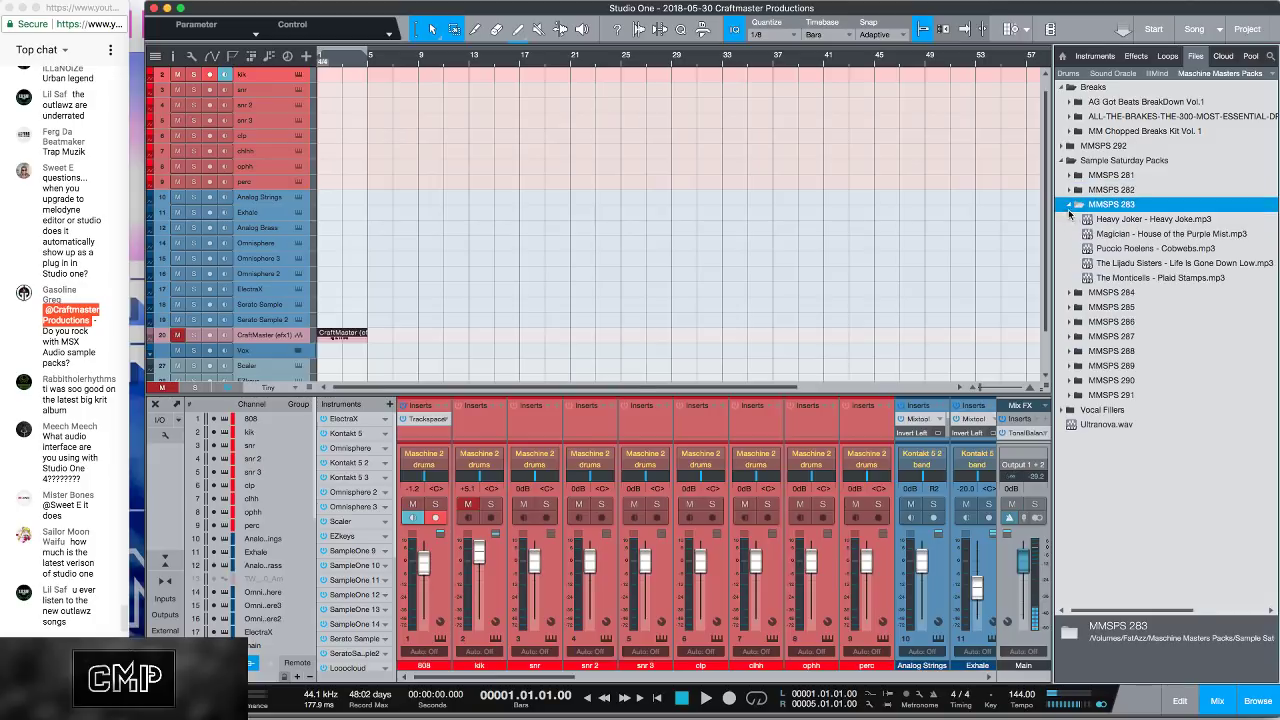
pyautogui.click(1090, 221)
pyautogui.click(1061, 671)
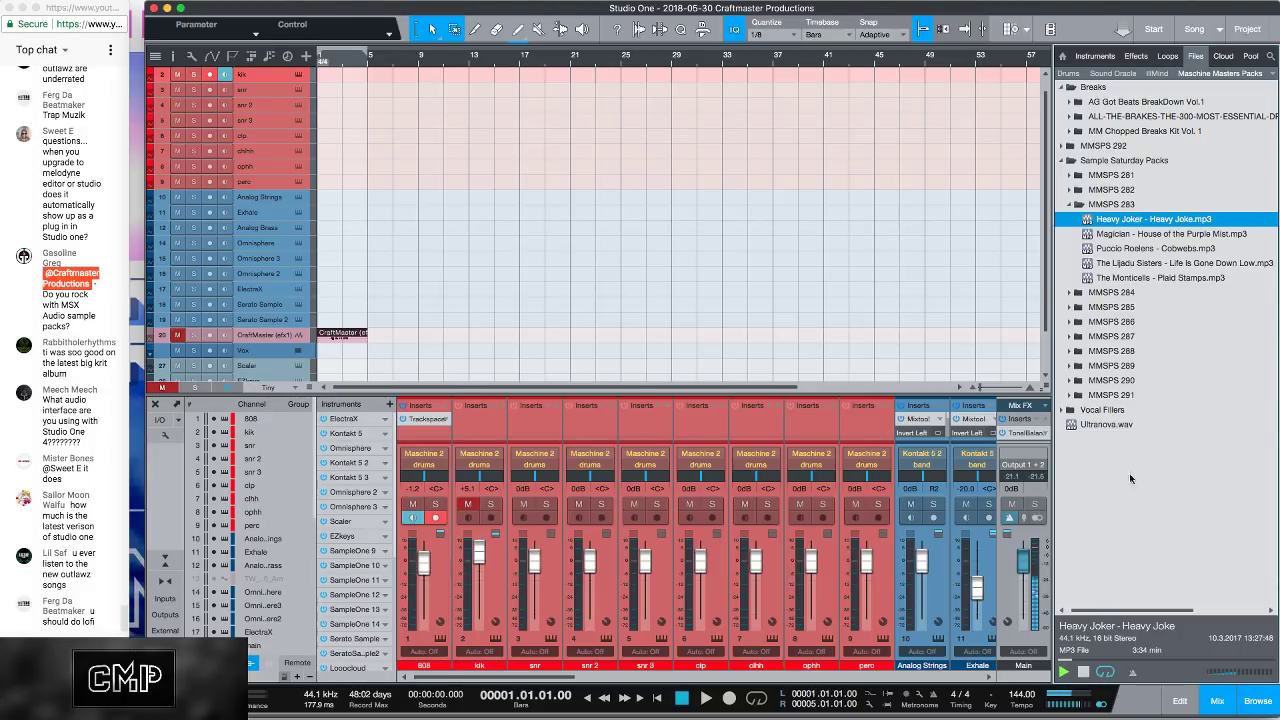
pyautogui.click(1193, 233)
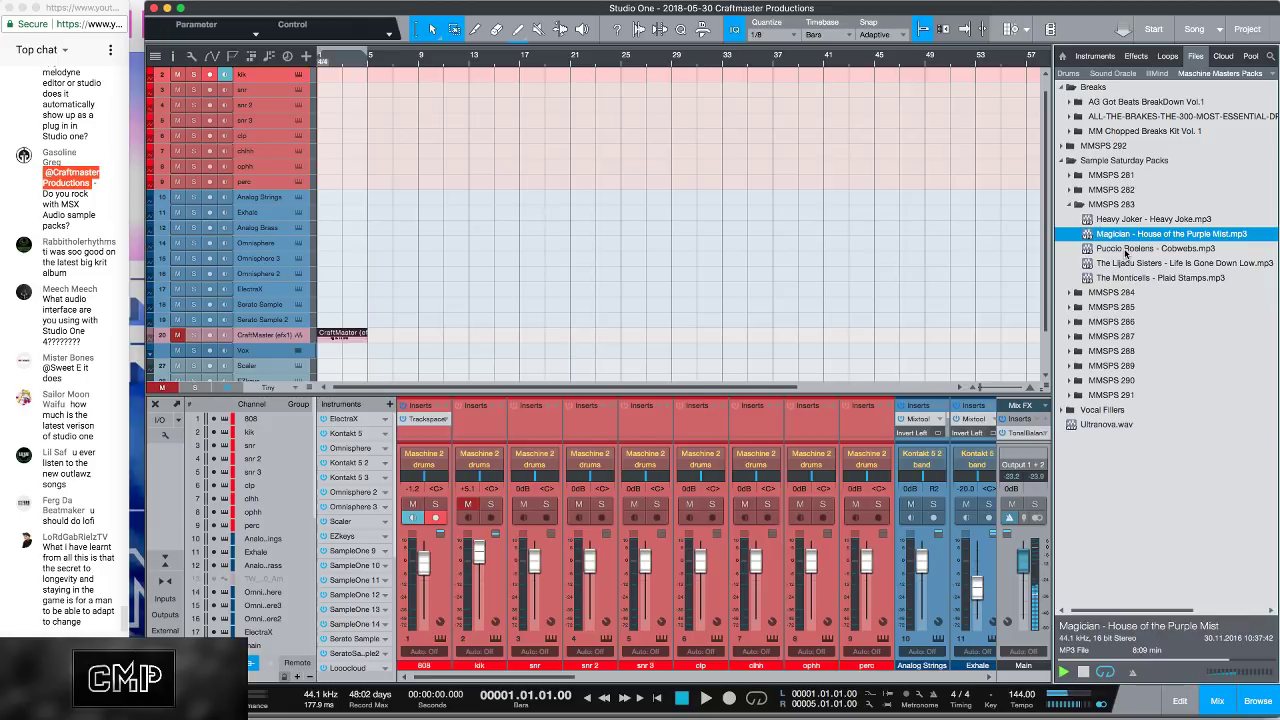
pyautogui.click(1125, 249)
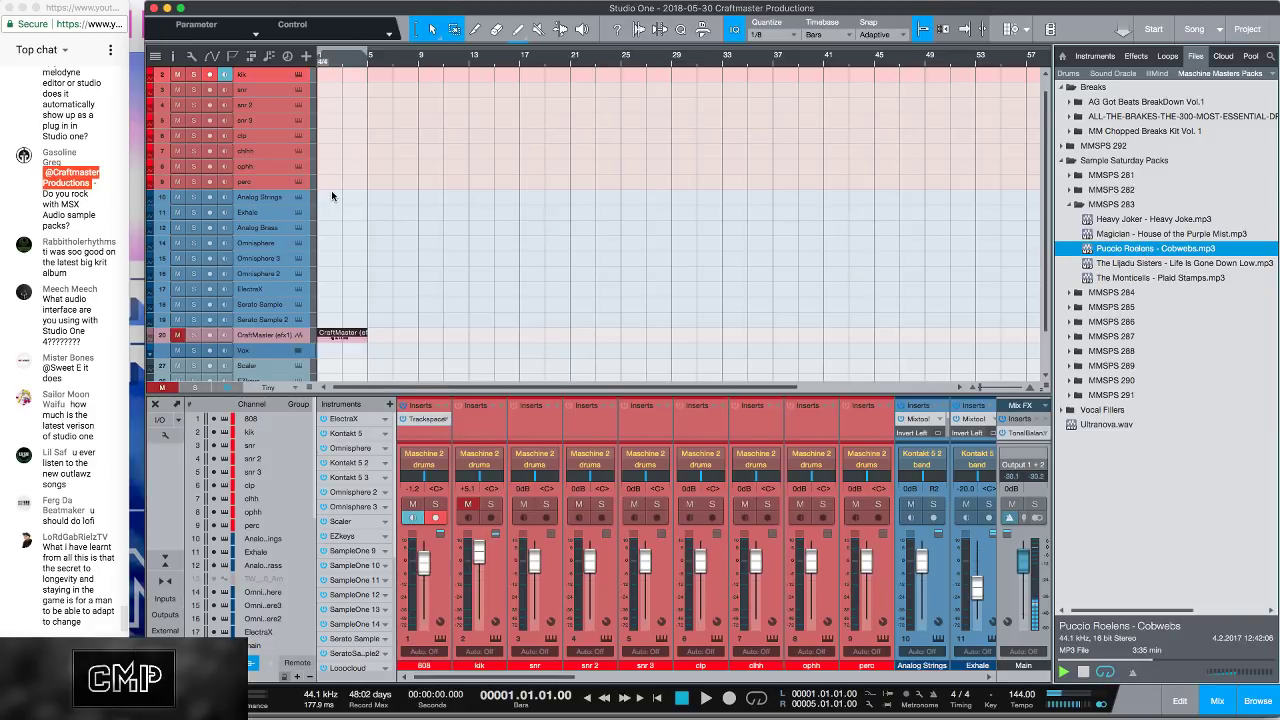
# Step: Place Puccio Roelens - Cobwebs.mp3 at bar 1 on a new audio track above Analog Strings
pyautogui.moveTo(332, 196); pyautogui.dragTo(333, 195)
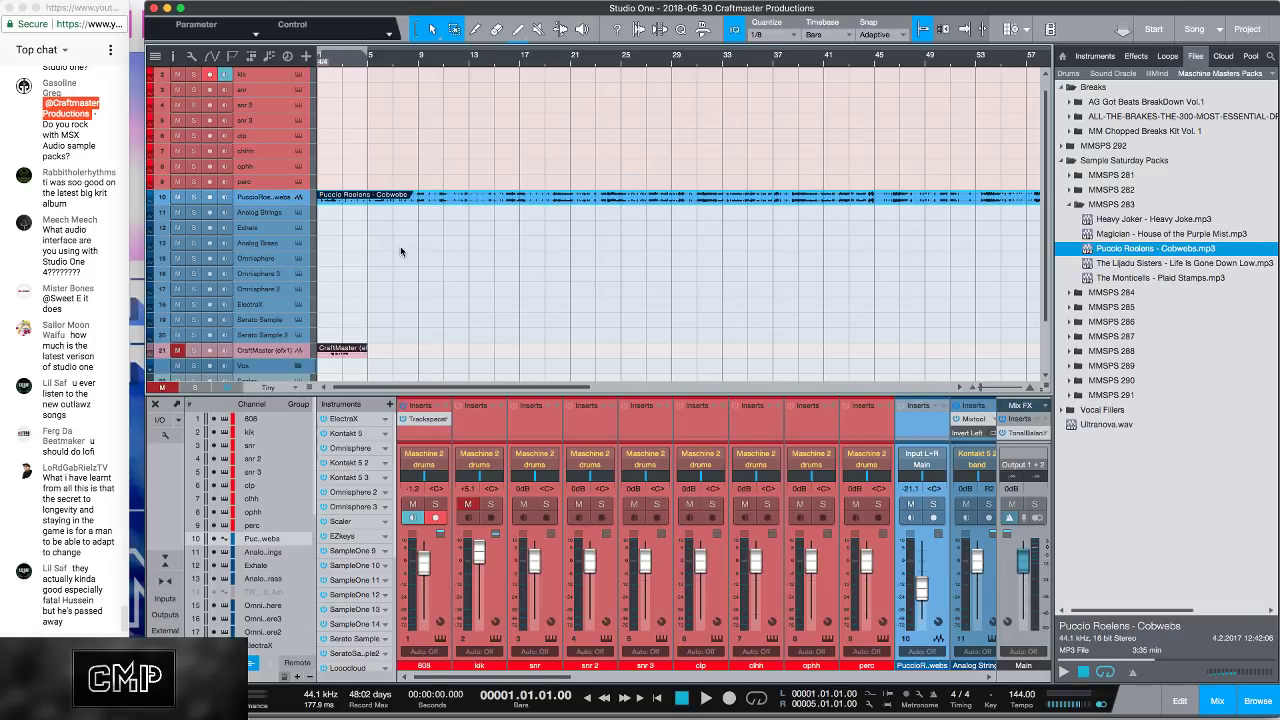
pyautogui.scroll(-5, 400, 250)
pyautogui.scroll(5, 402, 253)
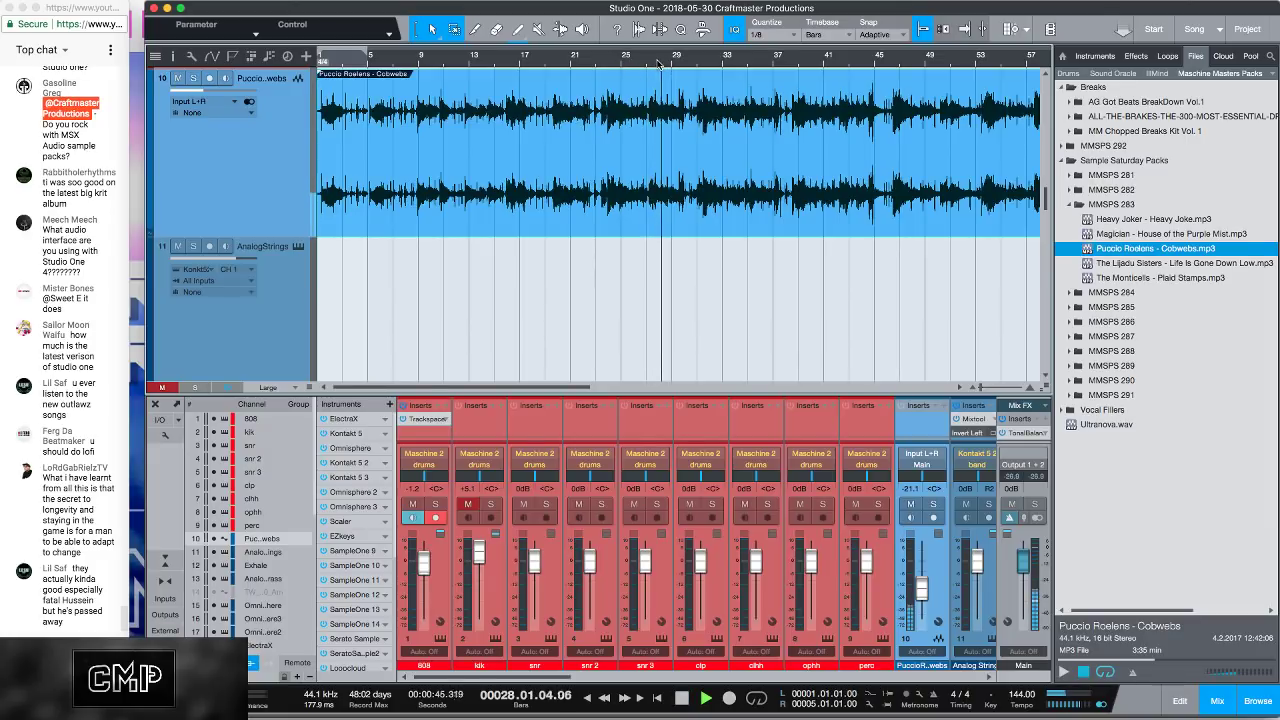
# Step: Audition the Cobwebs sample from several points between about bars 31 and 46 to find a usable section
pyautogui.click(699, 62)
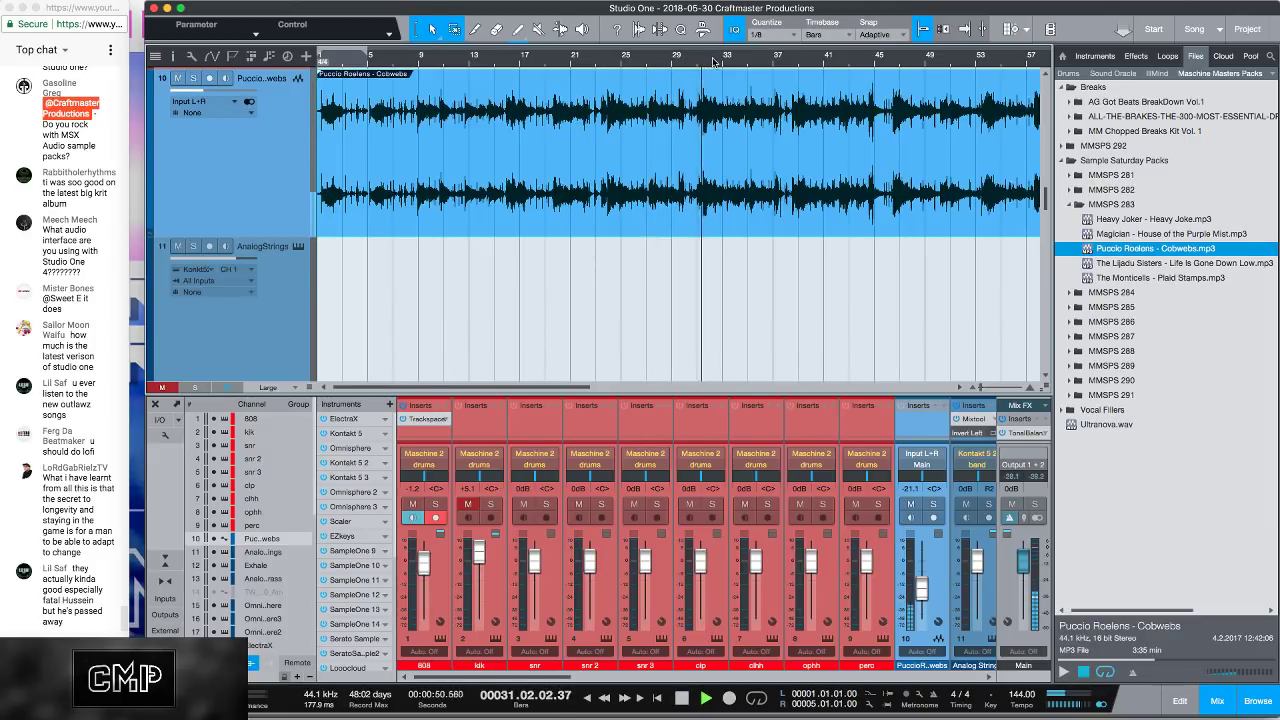
pyautogui.click(777, 60)
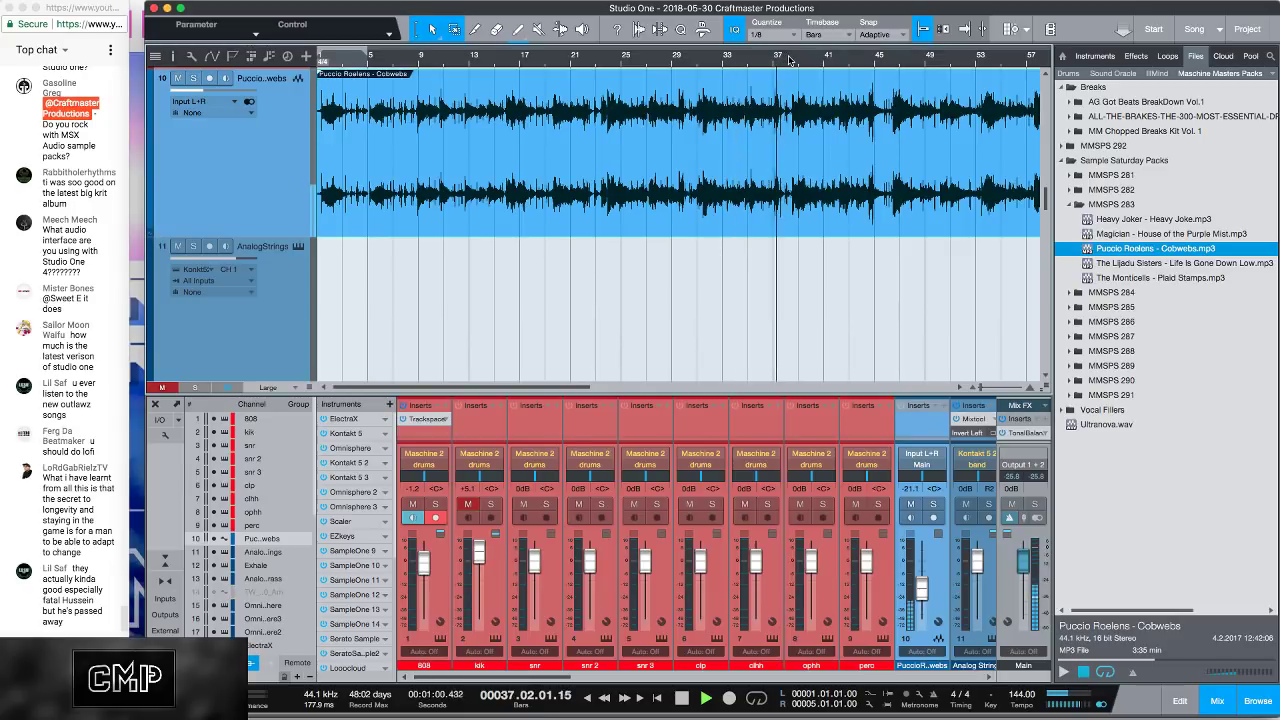
pyautogui.click(799, 61)
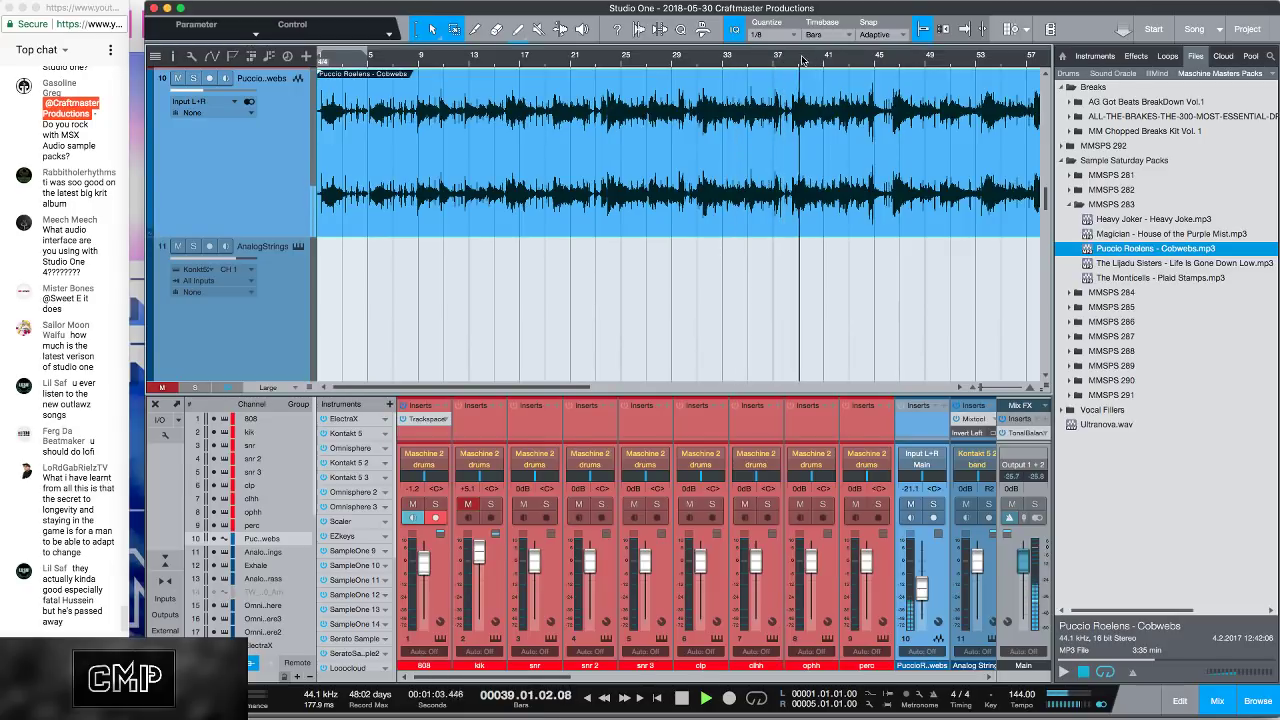
pyautogui.click(862, 61)
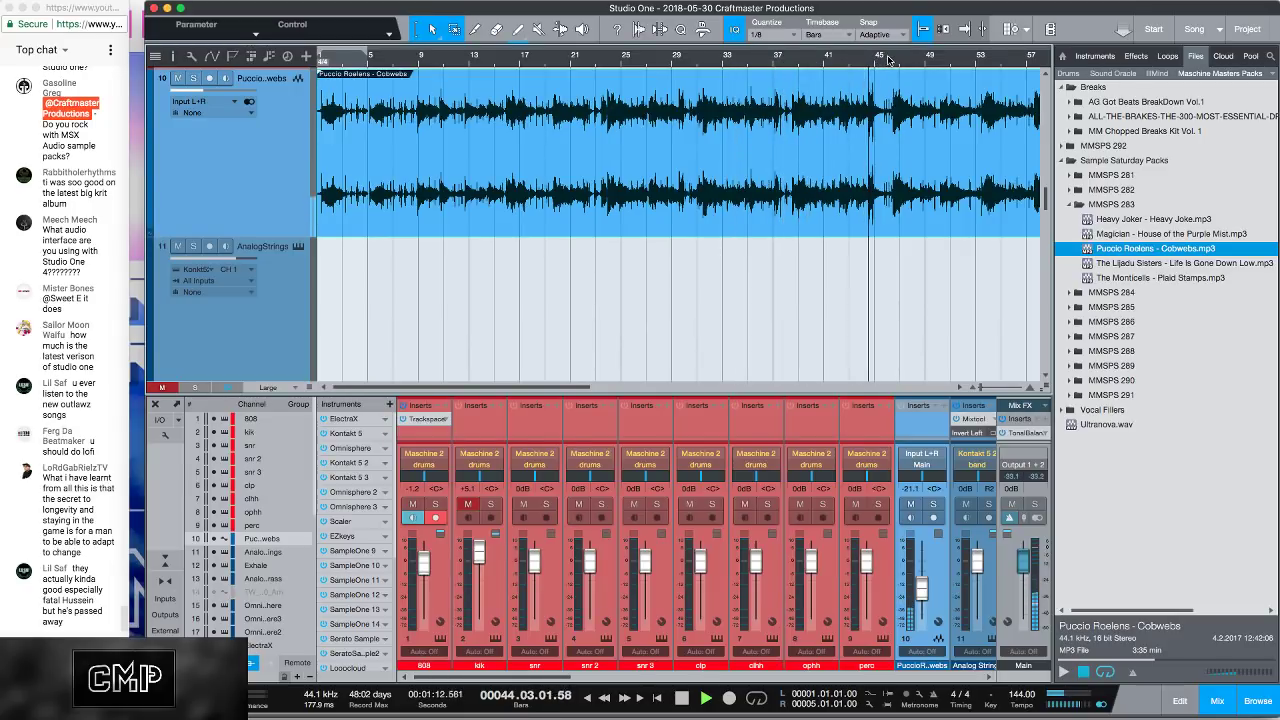
pyautogui.click(888, 61)
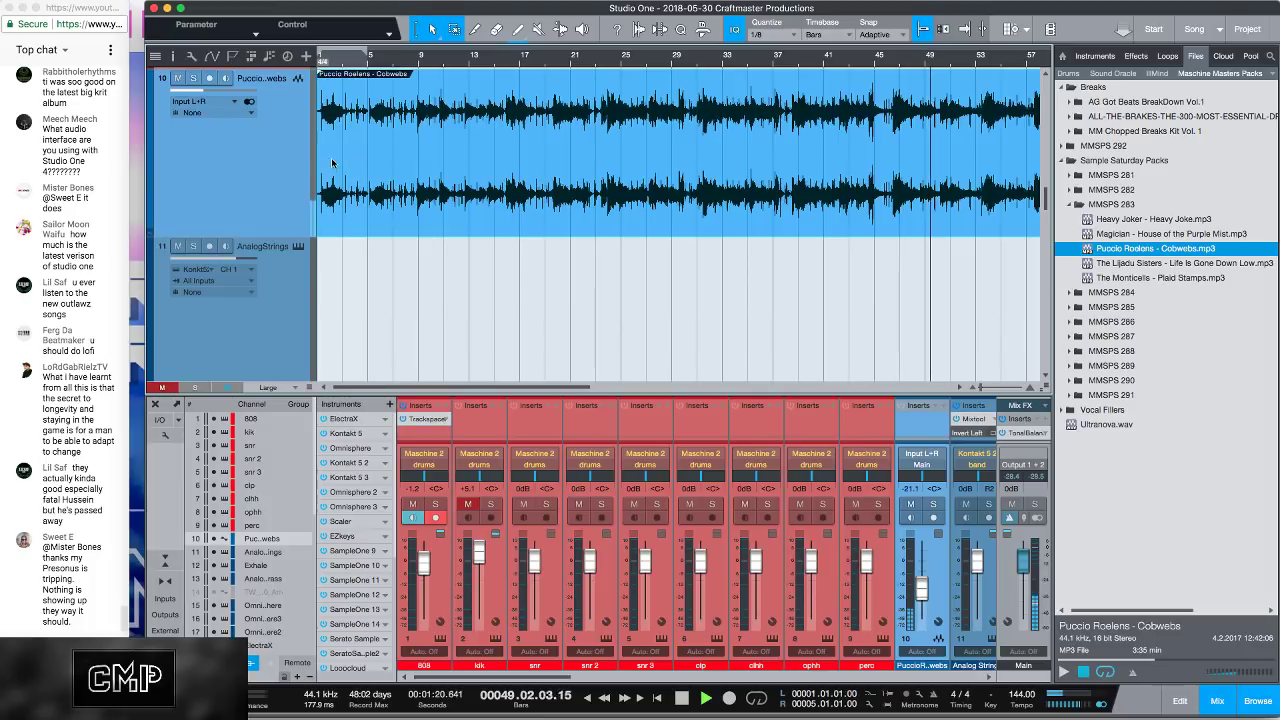
# Step: Trim the beginning of the Cobwebs clip so that it starts partway through bar 45
pyautogui.moveTo(318, 160); pyautogui.dragTo(915, 90)
pyautogui.press('w')
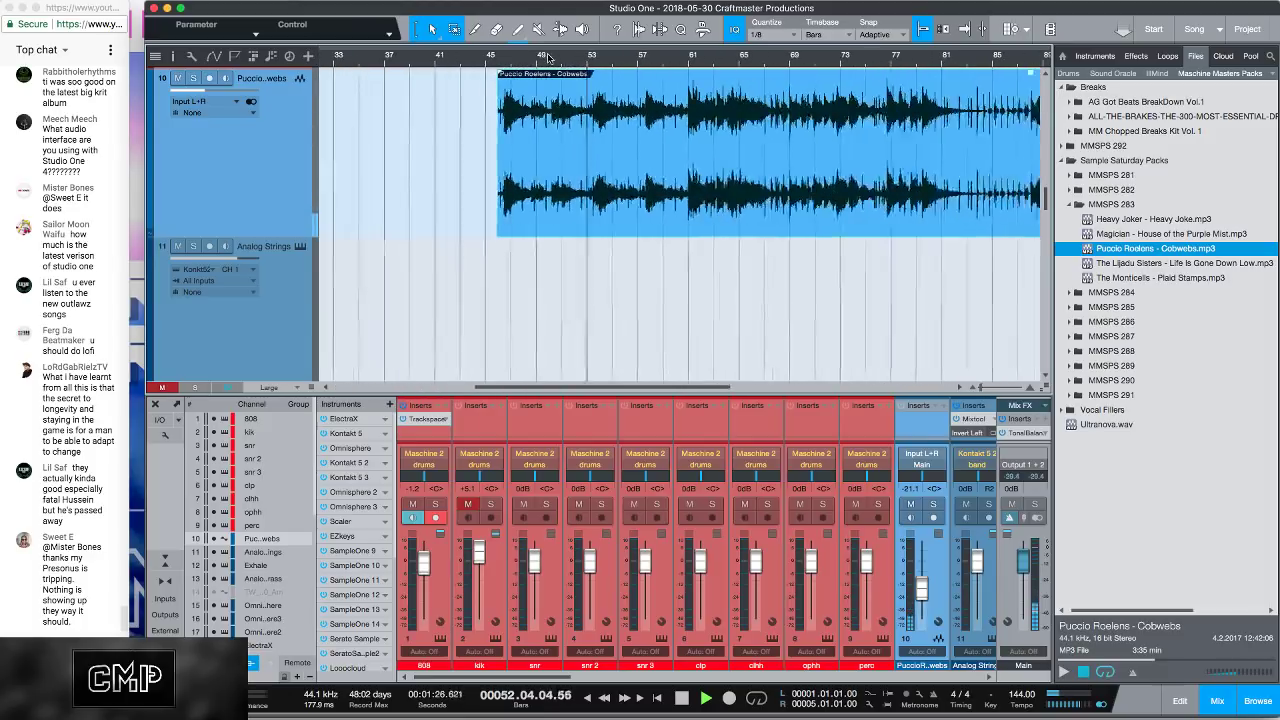
# Step: Trim the beginning of the Cobwebs clip further so that it starts at the loud hit at bar 46.3
pyautogui.press('e')
pyautogui.click(491, 60)
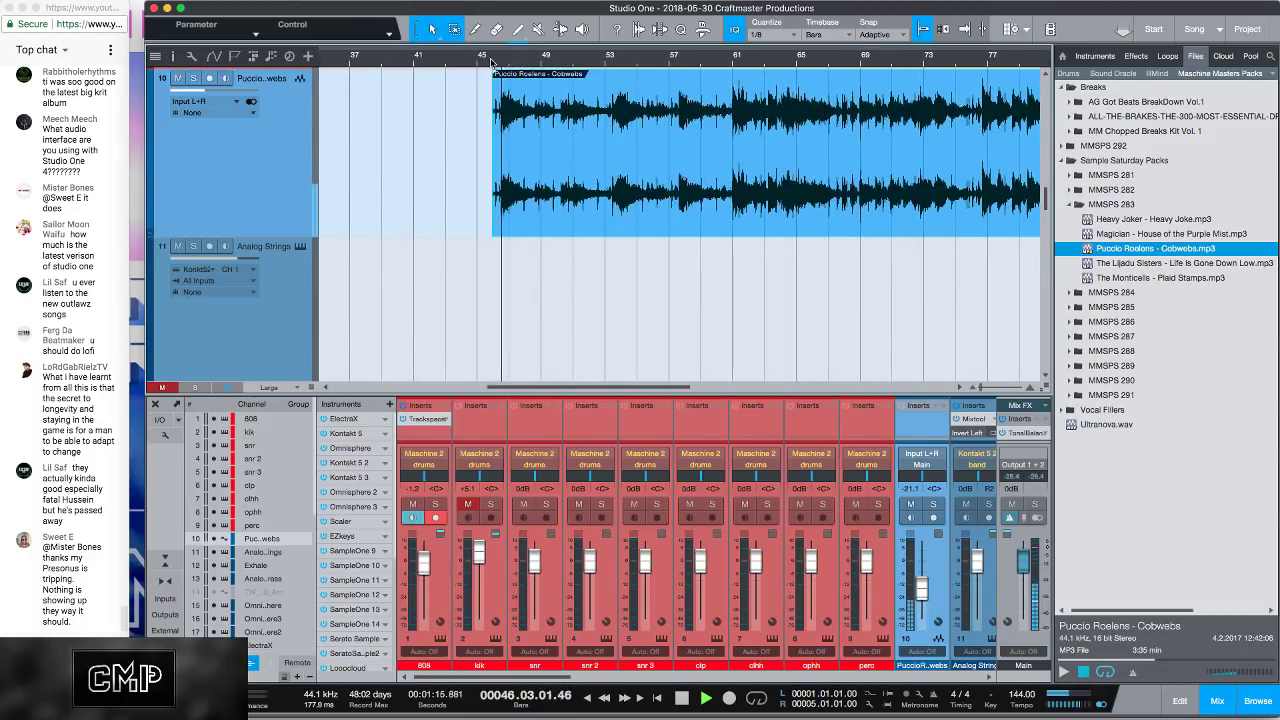
pyautogui.scroll(10, 500, 112)
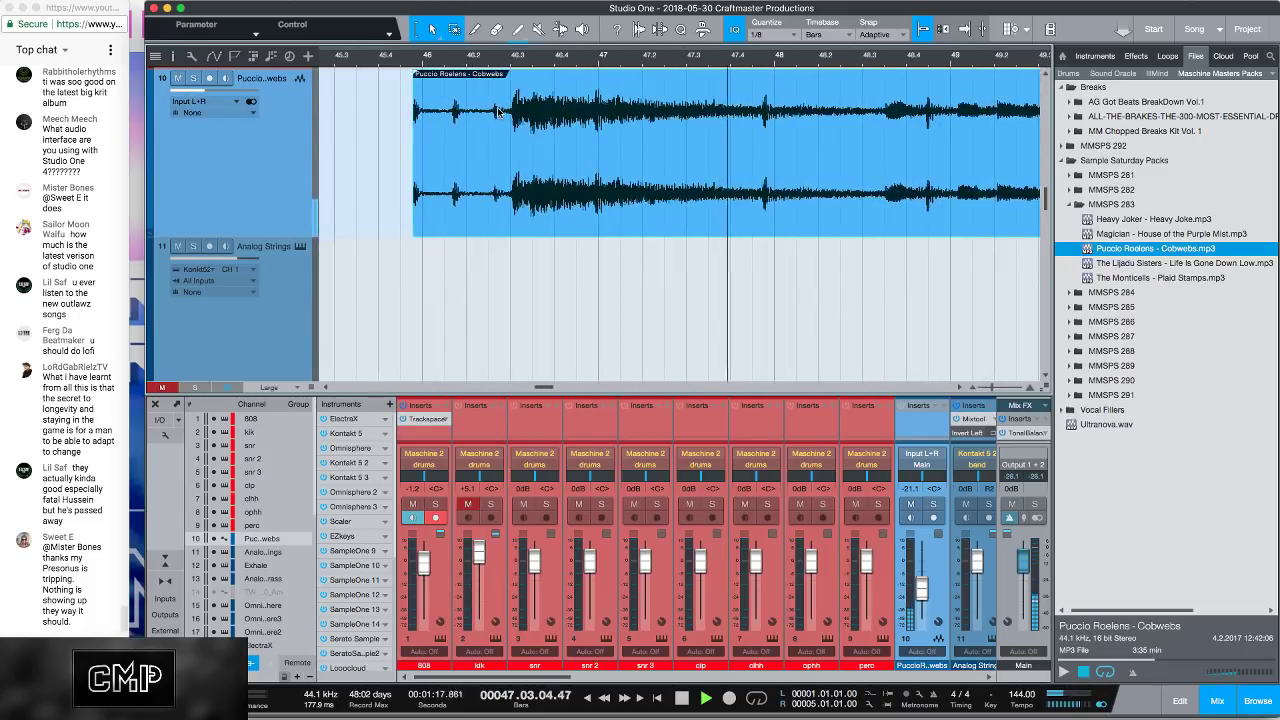
pyautogui.moveTo(414, 158); pyautogui.dragTo(510, 168)
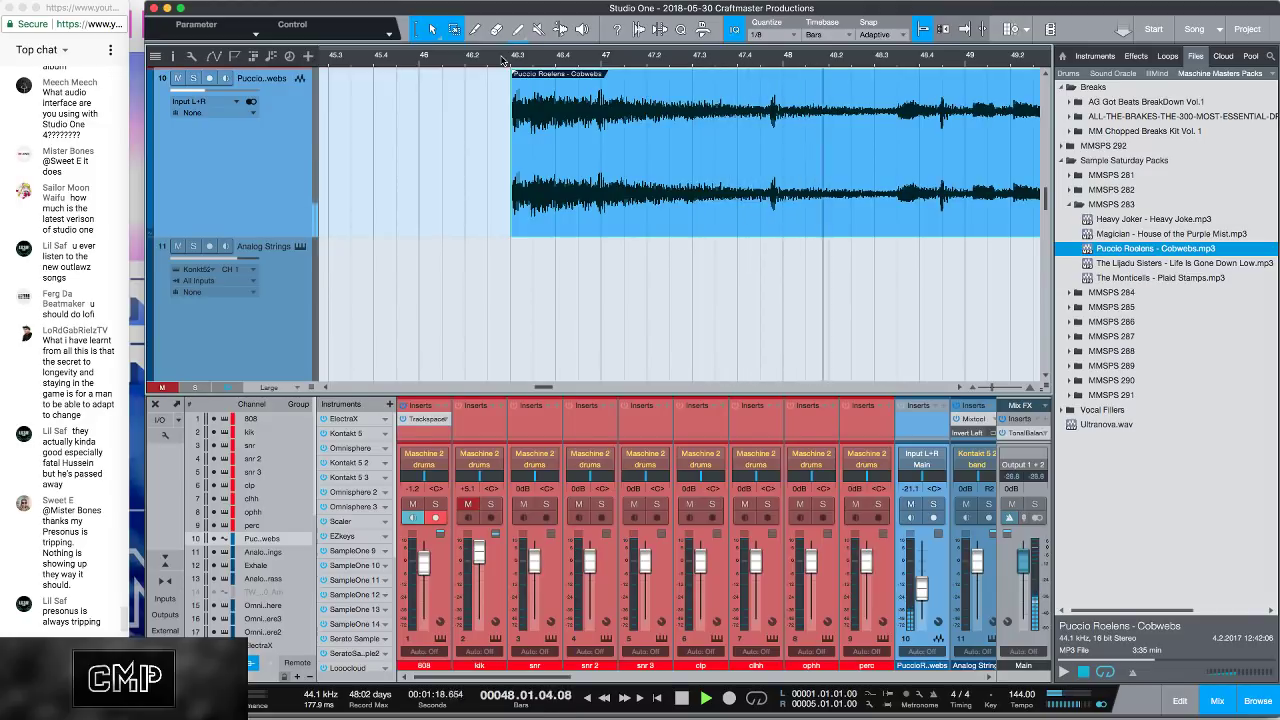
# Step: Trim the end of the Cobwebs clip back to the start of the loud hit at about bar 61
pyautogui.moveTo(503, 62); pyautogui.dragTo(638, 148)
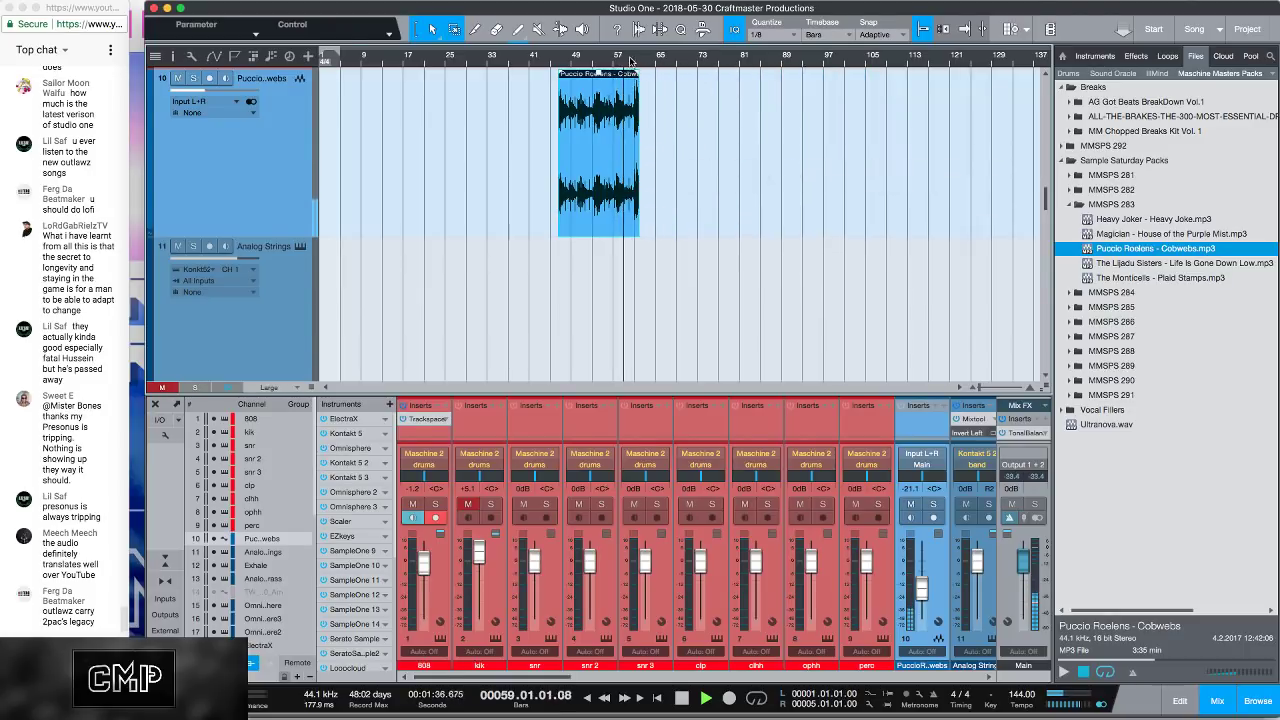
pyautogui.moveTo(630, 62); pyautogui.dragTo(636, 140)
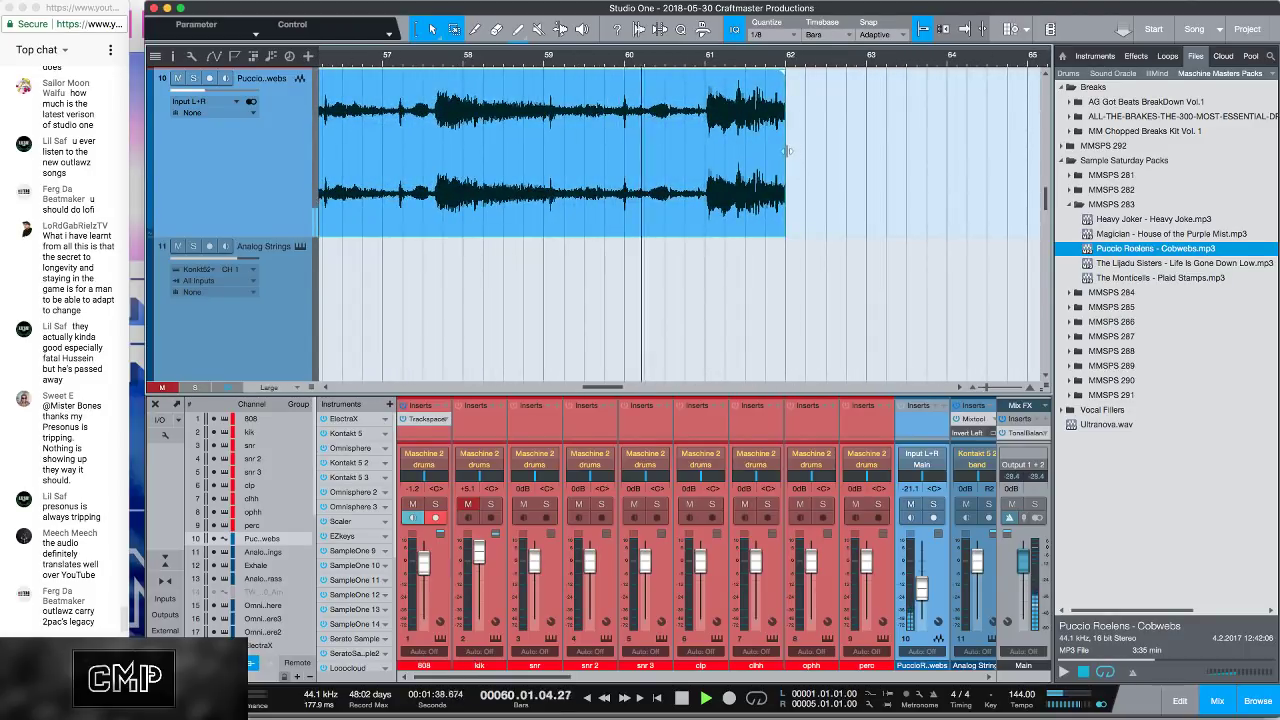
pyautogui.moveTo(786, 151); pyautogui.dragTo(707, 164)
pyautogui.moveTo(640, 62); pyautogui.dragTo(640, 50)
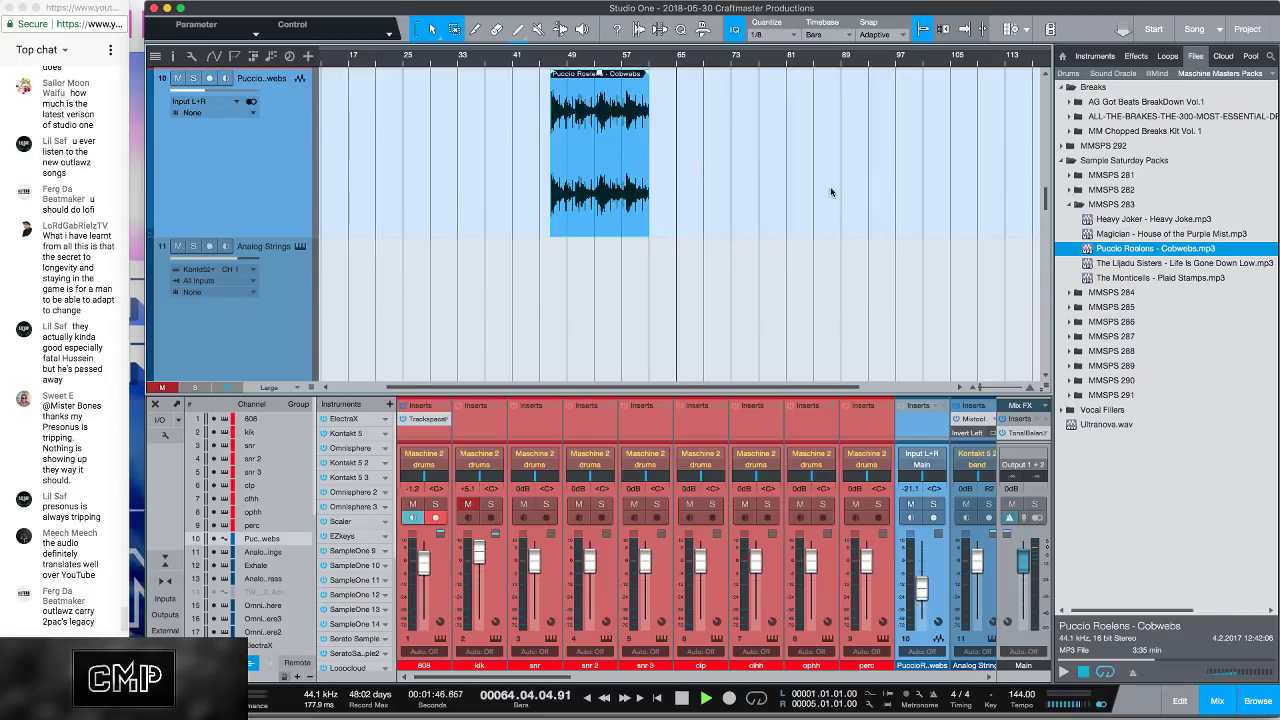
# Step: Place a copy of the trimmed Cobwebs clip at about bar 78 and bounce the original clip to a new audio file
pyautogui.hotkey('ctrl', 'v')
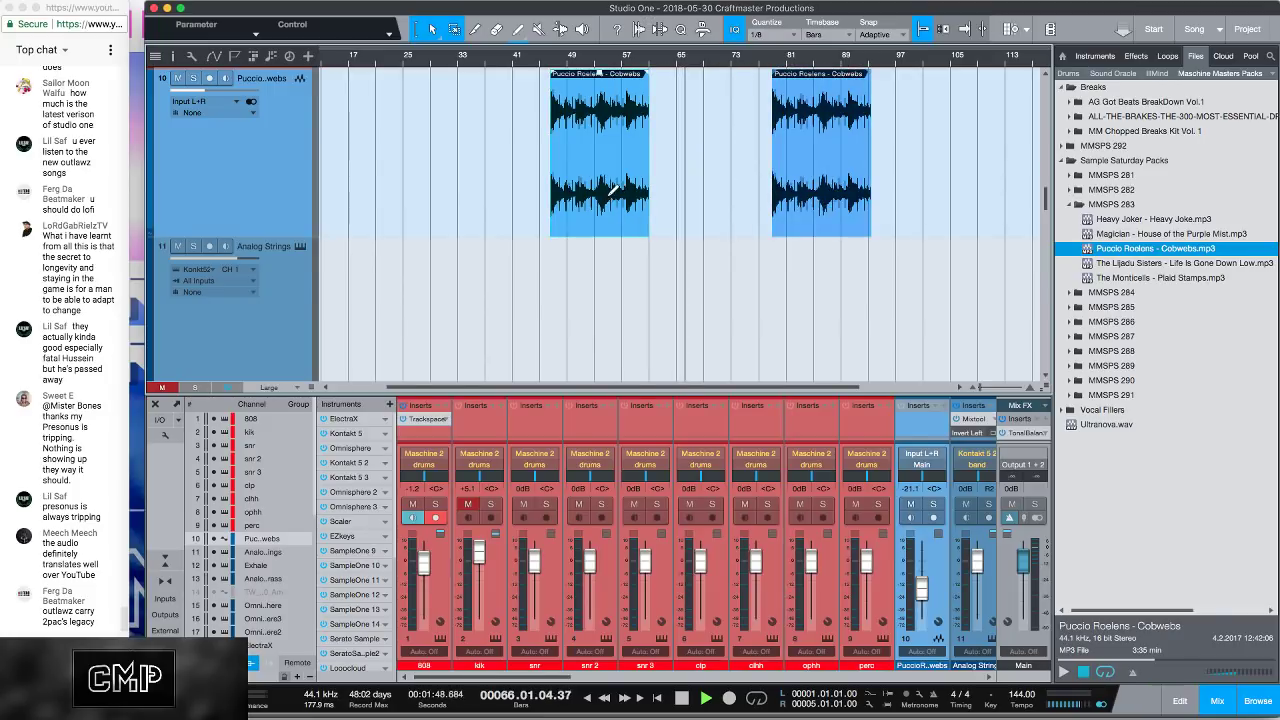
pyautogui.hotkey('ctrl', 'z')
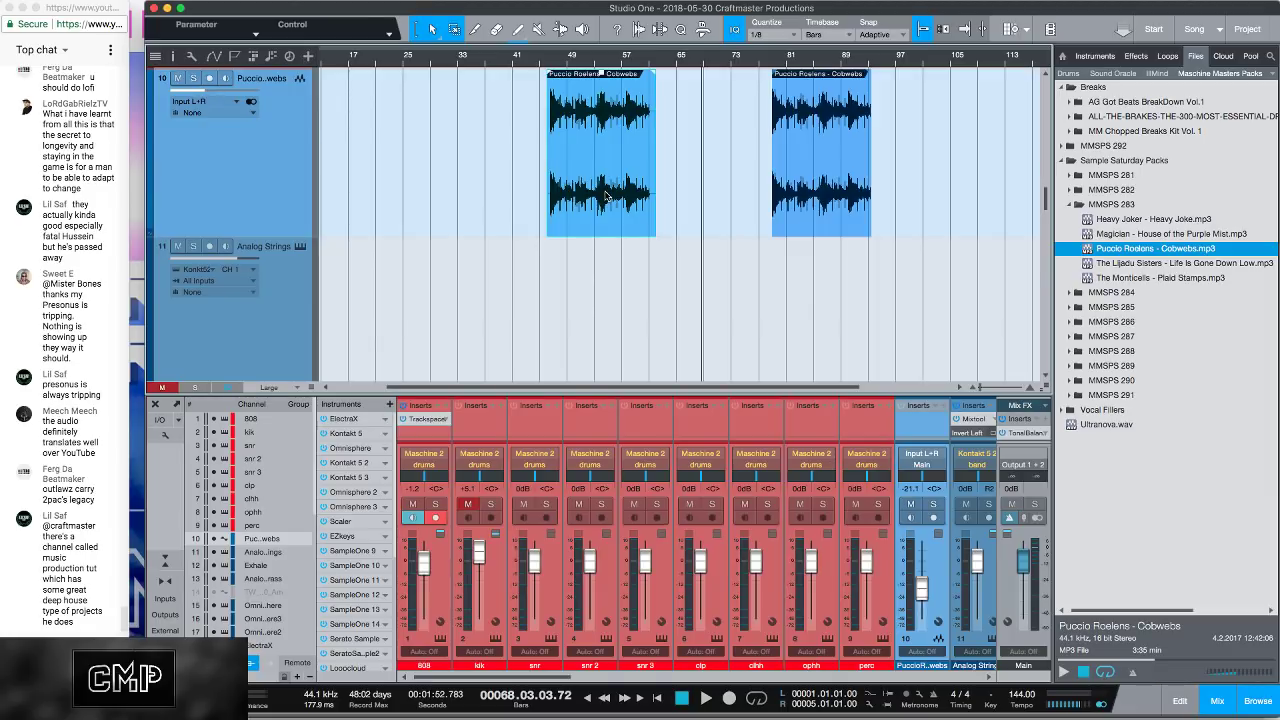
# Step: Browse the Studio One songs to the Bounces folder of 2018-05-30 Craftmaster Productions and select Puccio Roelens - Cobwebs.wav
pyautogui.click(1272, 74)
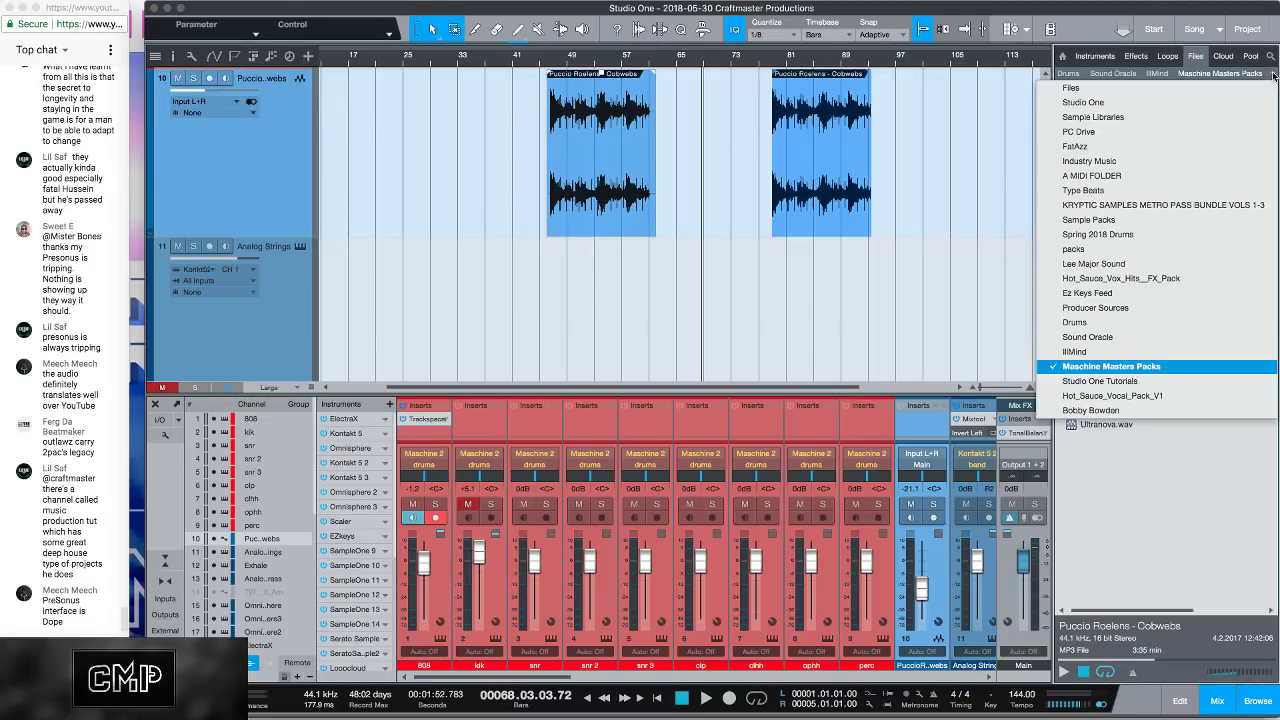
pyautogui.click(1072, 89)
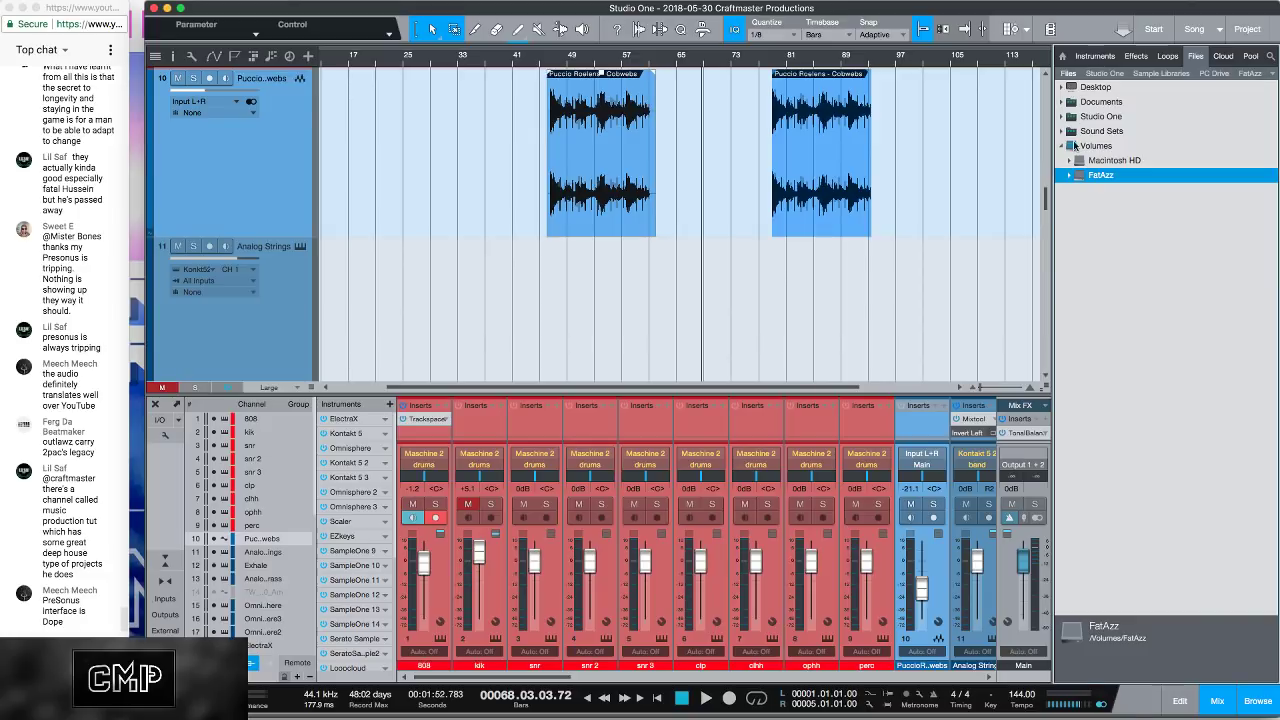
pyautogui.click(1100, 73)
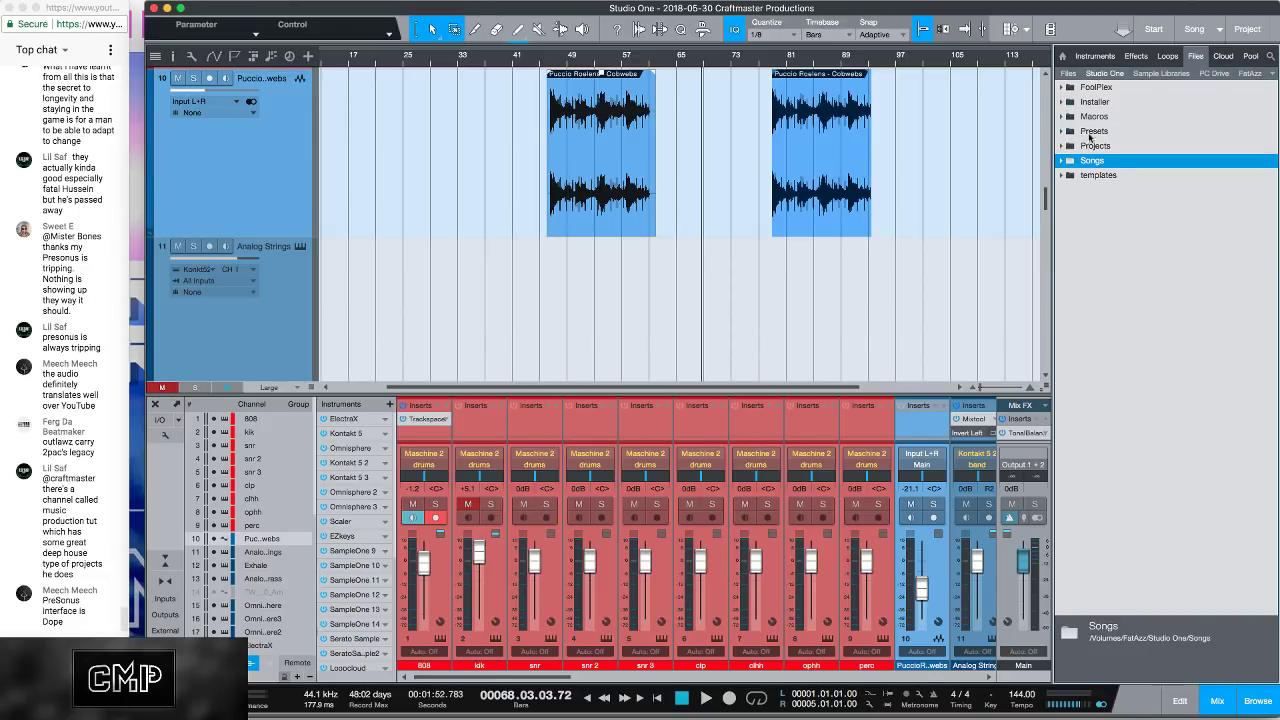
pyautogui.click(1063, 161)
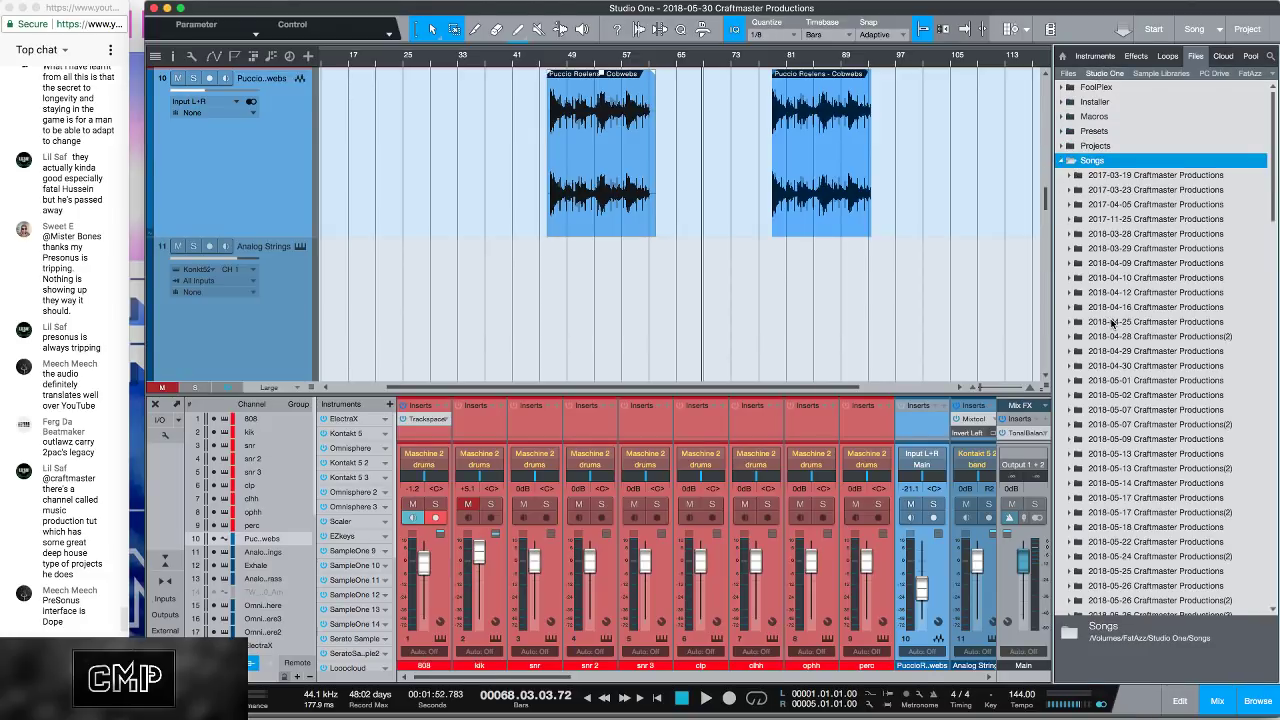
pyautogui.scroll(-9, 1111, 322)
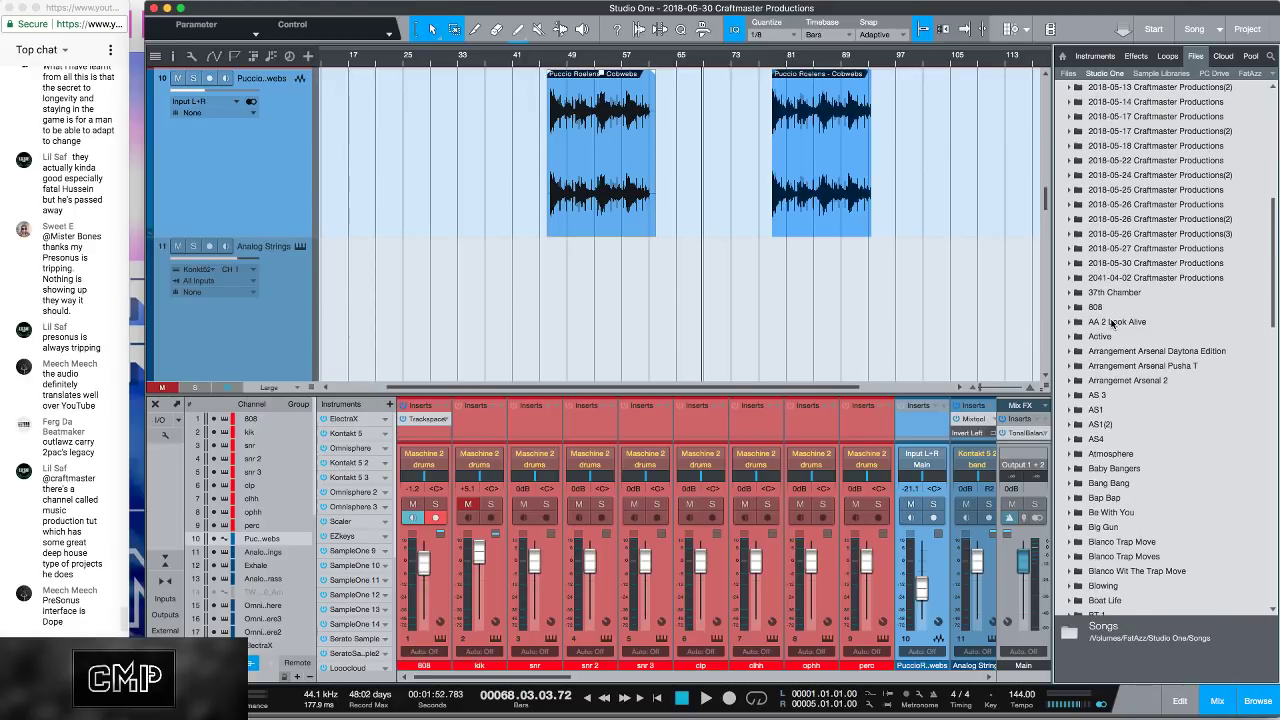
pyautogui.click(1070, 263)
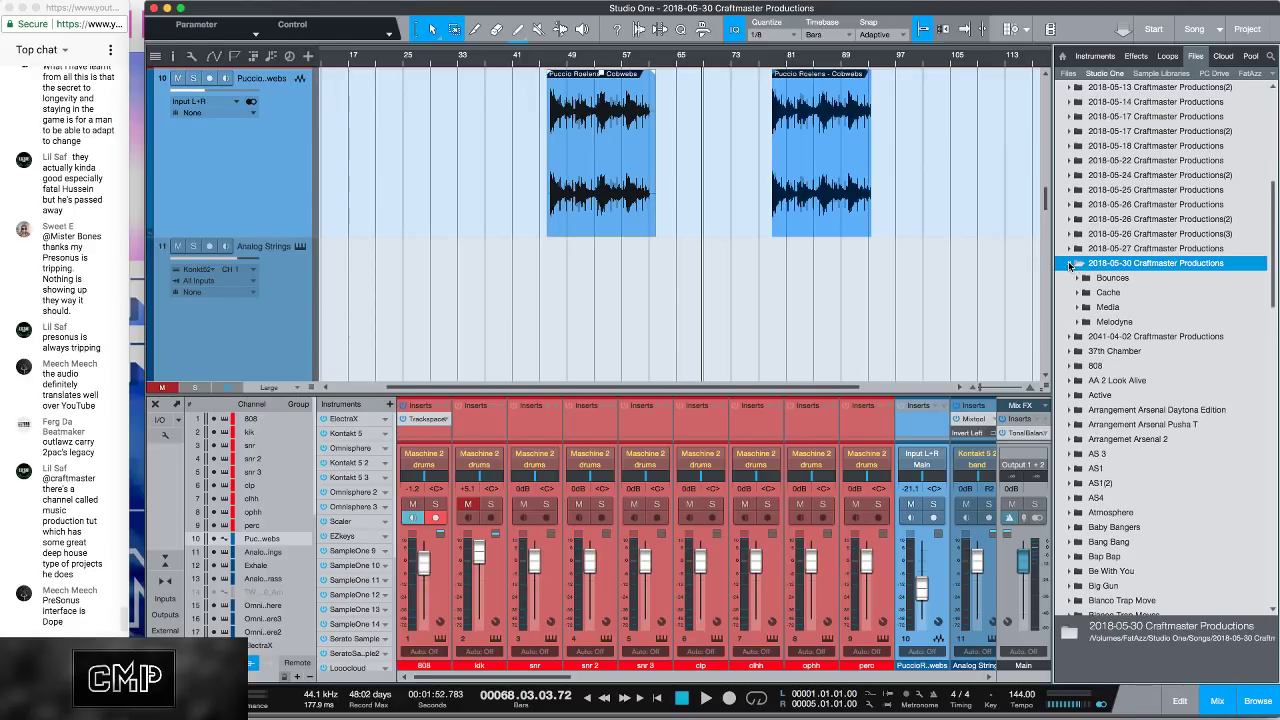
pyautogui.click(1074, 278)
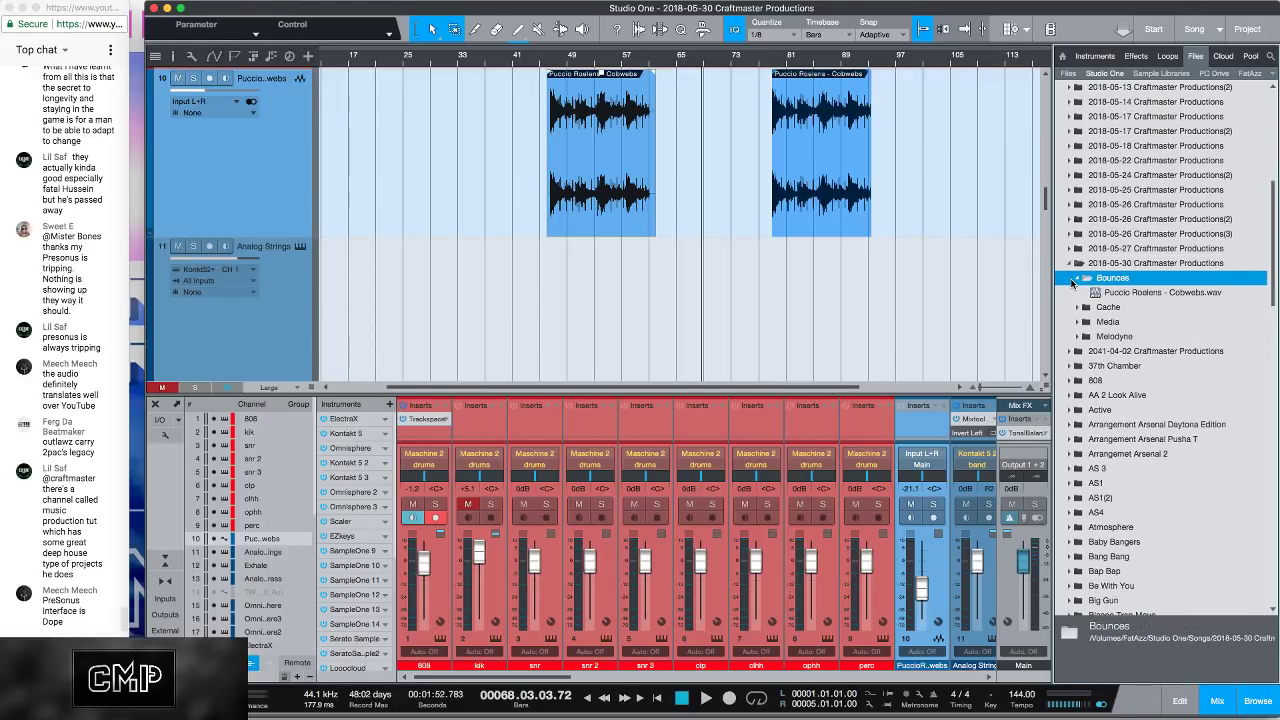
pyautogui.click(1094, 293)
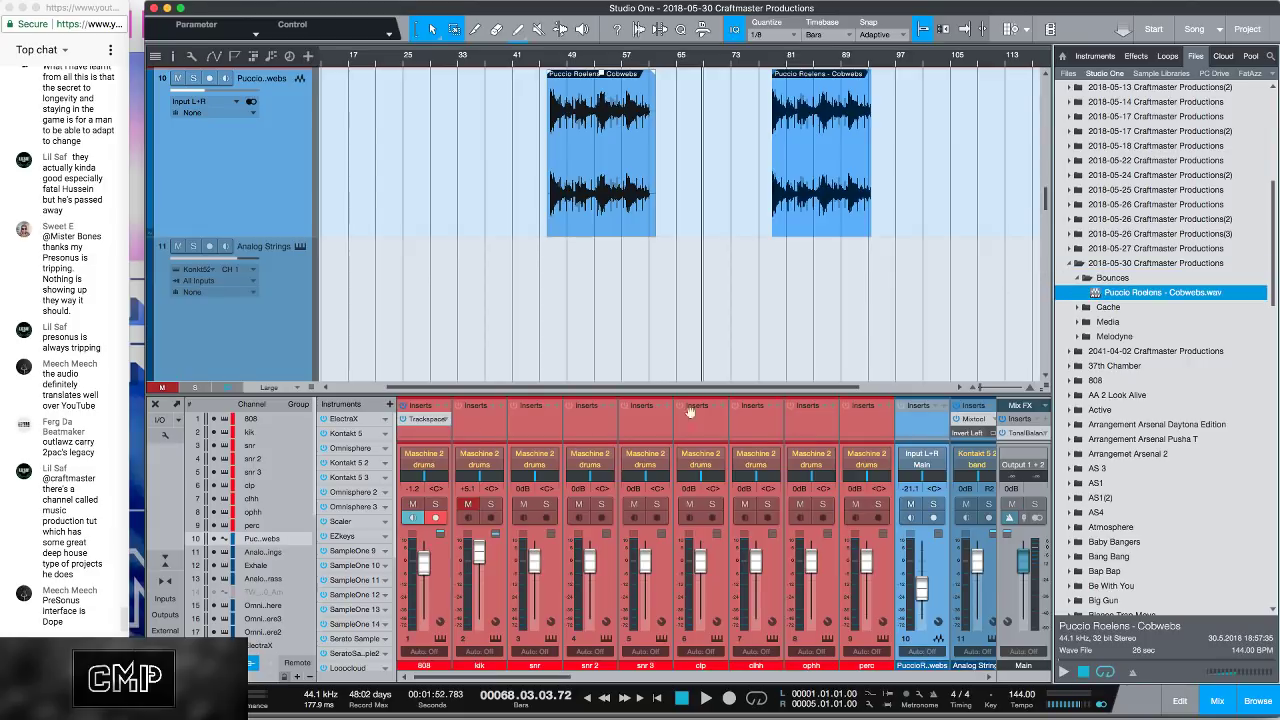
# Step: Load the bounced Puccio Roelens - Cobwebs.wav into Serato Sample on track 19 and fill its pads with Find Samples
pyautogui.scroll(-10, 362, 338)
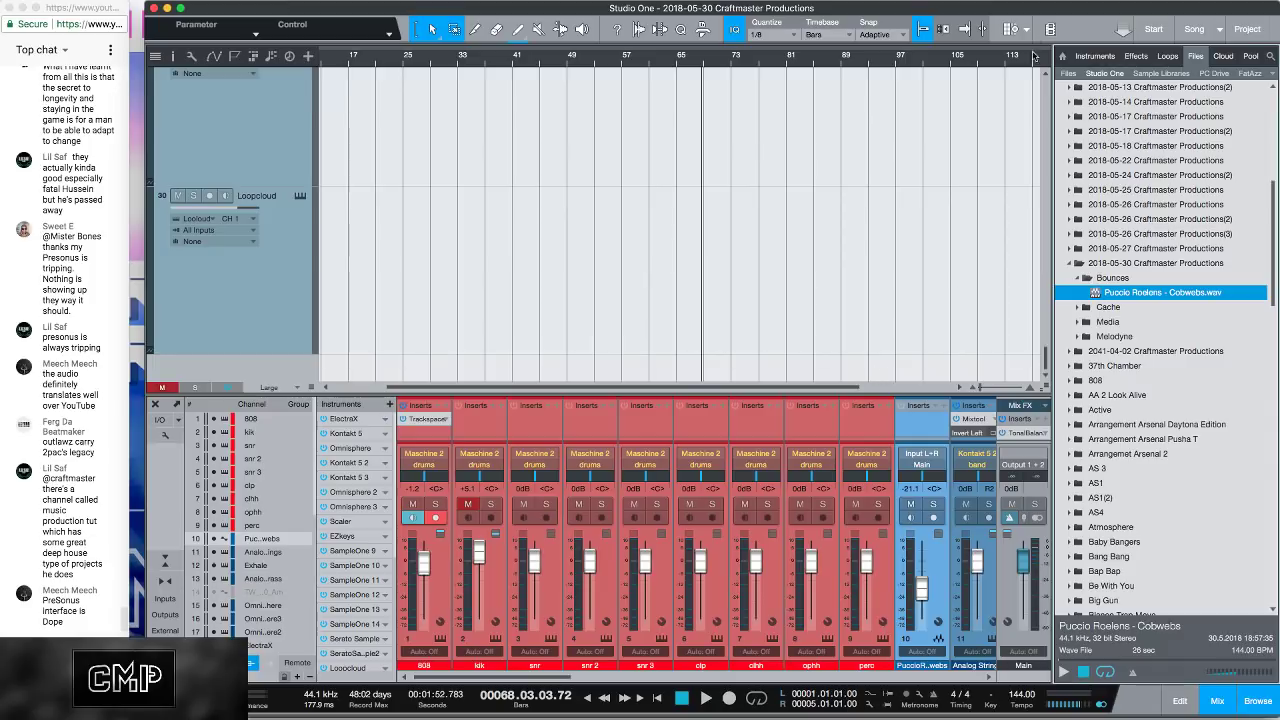
pyautogui.scroll(6, 368, 280)
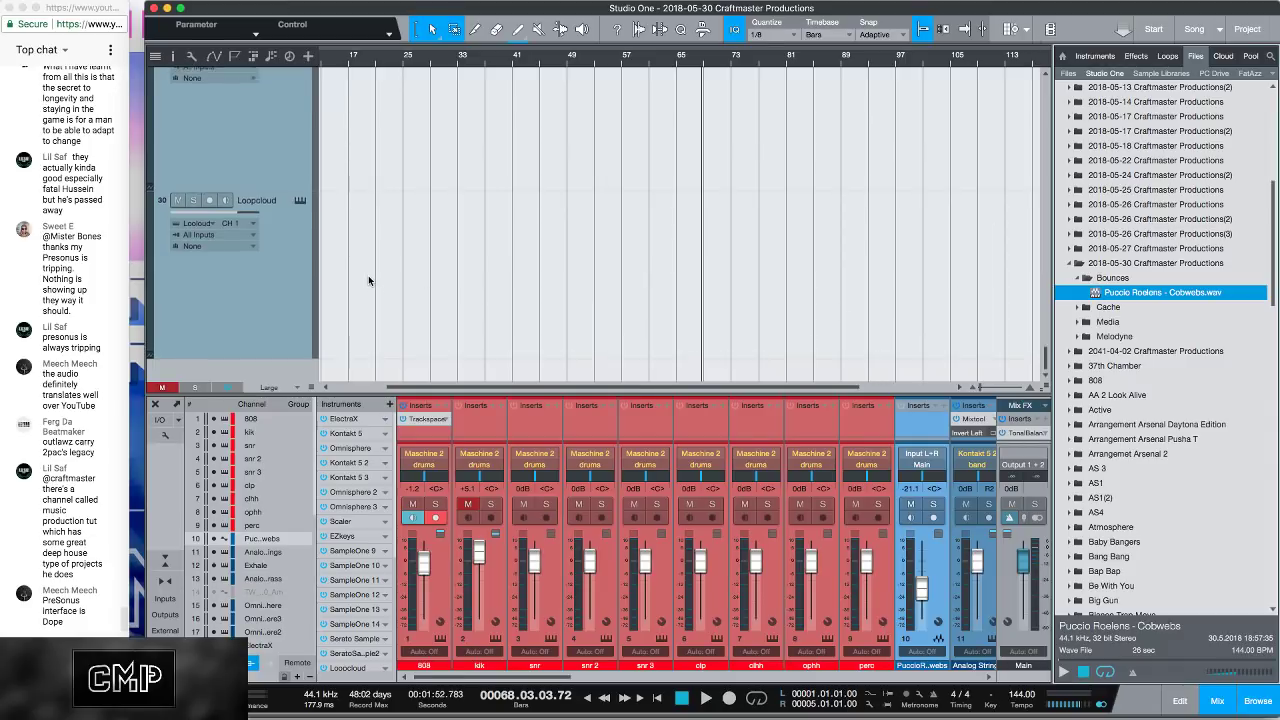
pyautogui.scroll(-2, 368, 277)
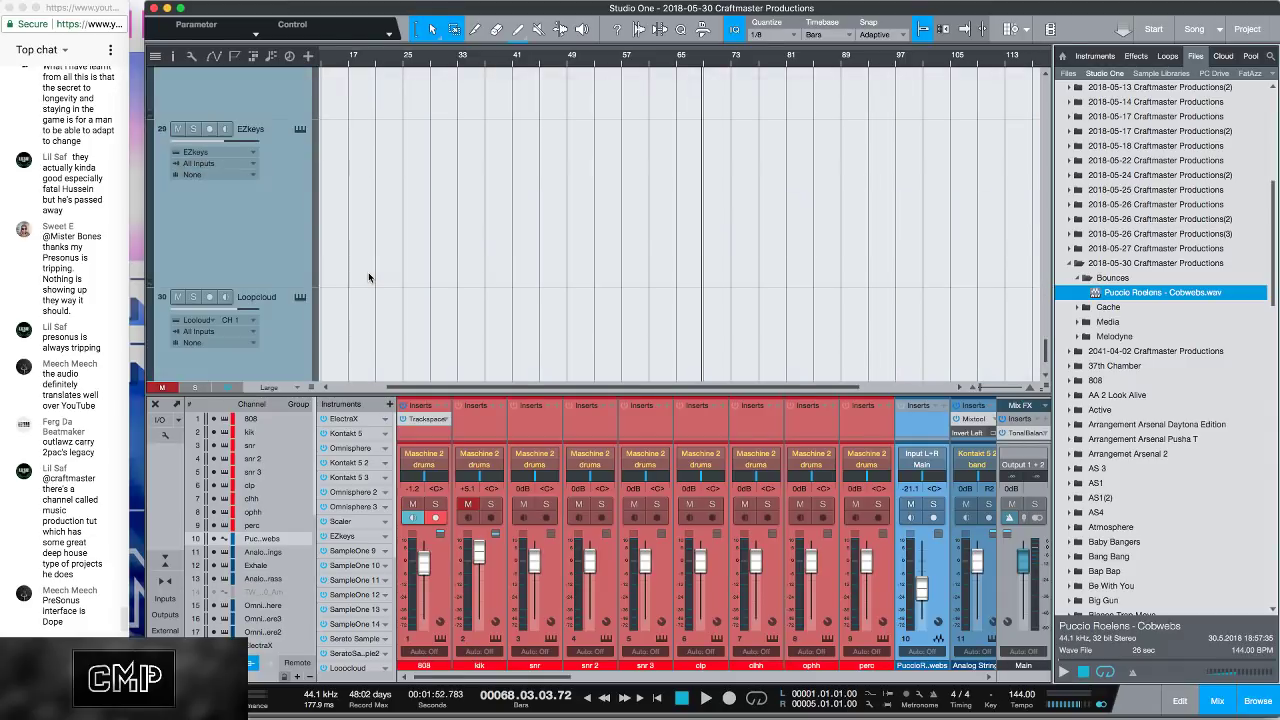
pyautogui.click(301, 131)
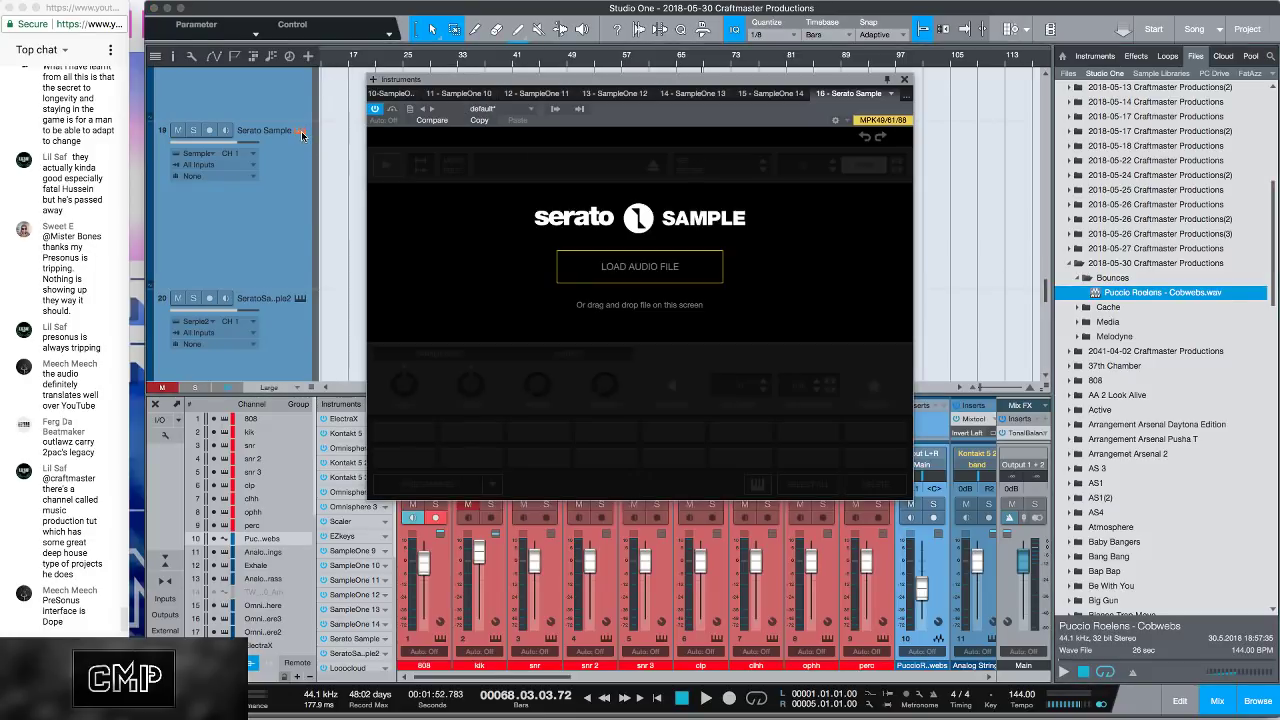
pyautogui.moveTo(1175, 293); pyautogui.dragTo(663, 320)
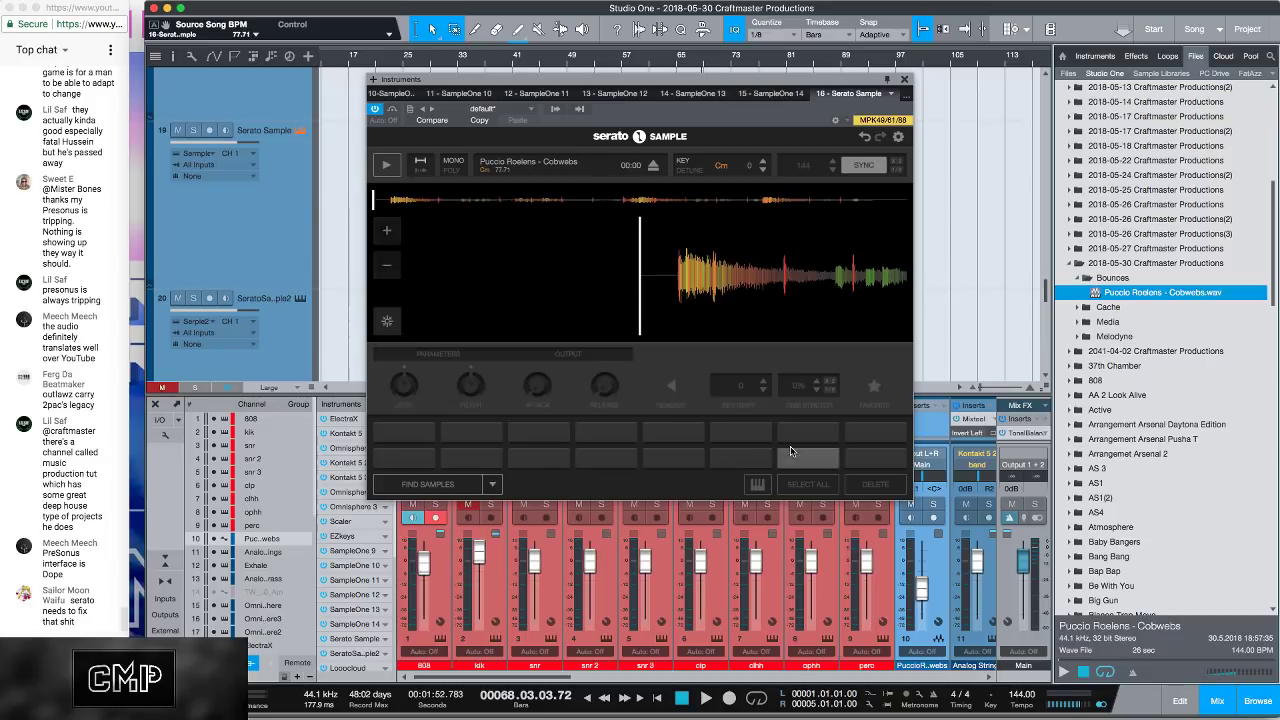
pyautogui.click(462, 486)
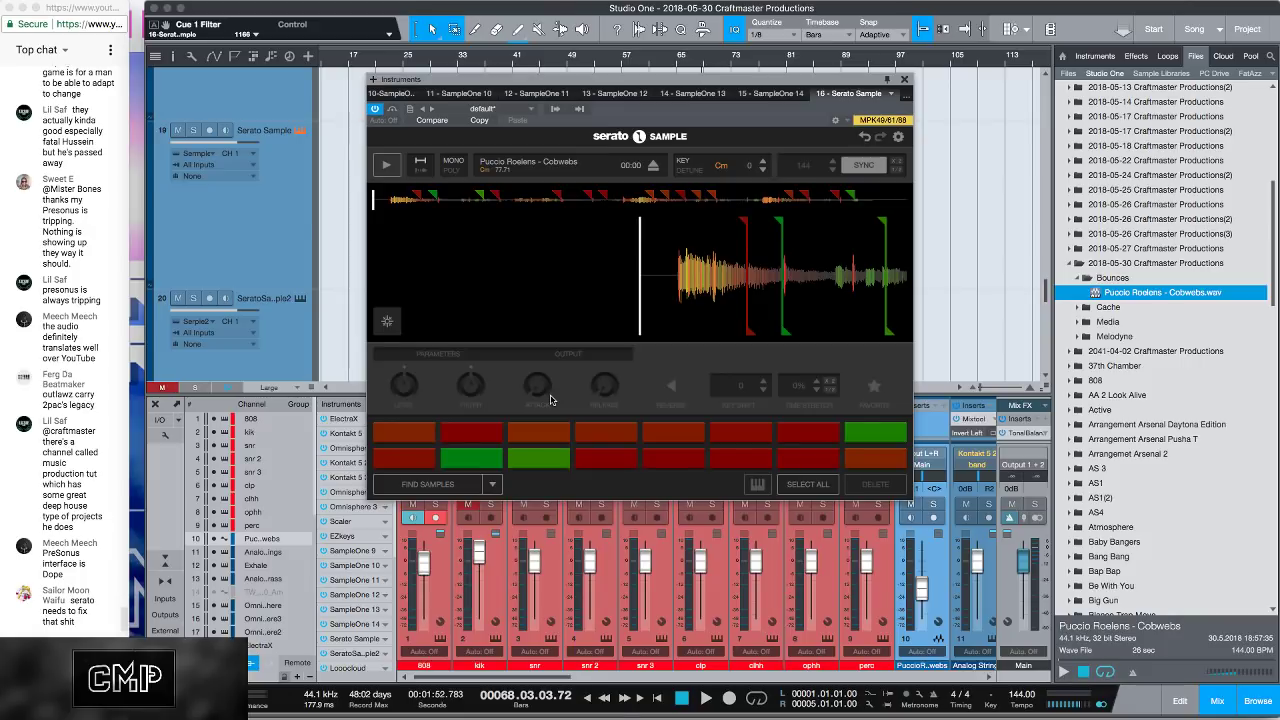
# Step: Arm the Serato Sample track, set the Qwerty Keyboard to octave C 1 and trigger pad 1, with the keyboard window moved aside
pyautogui.click(248, 240)
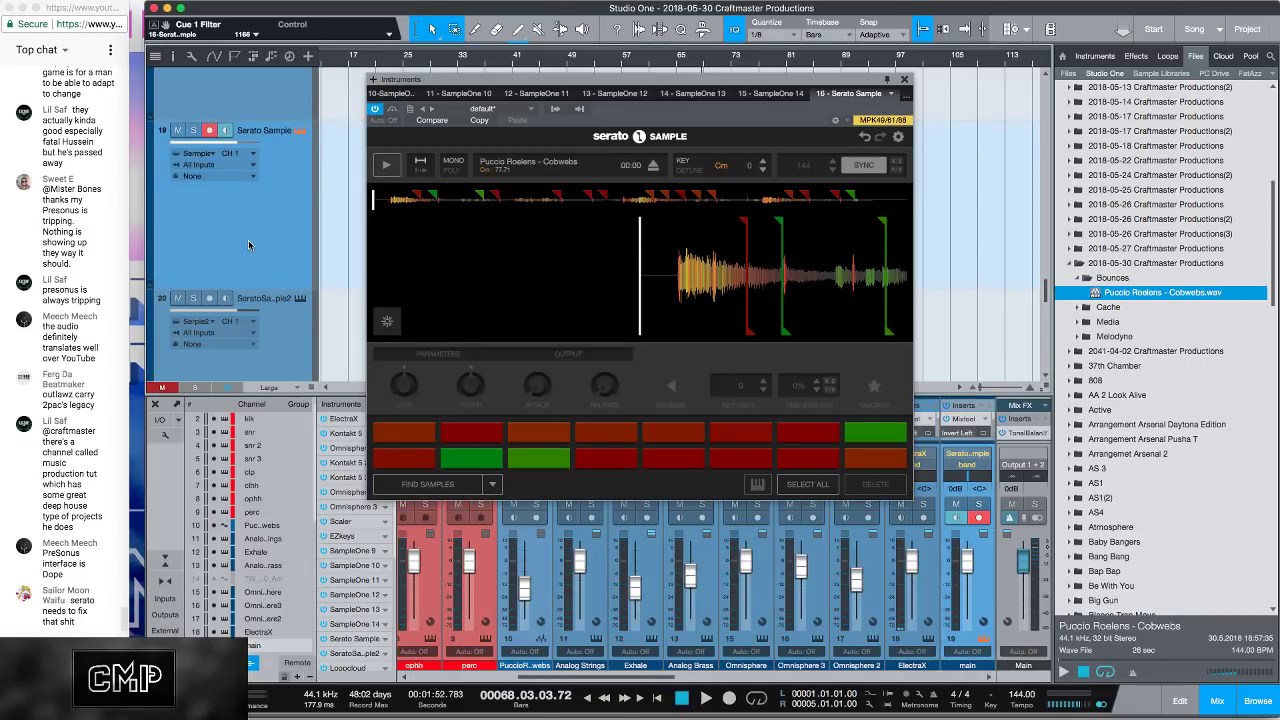
pyautogui.press('capslock')
pyautogui.press('q')
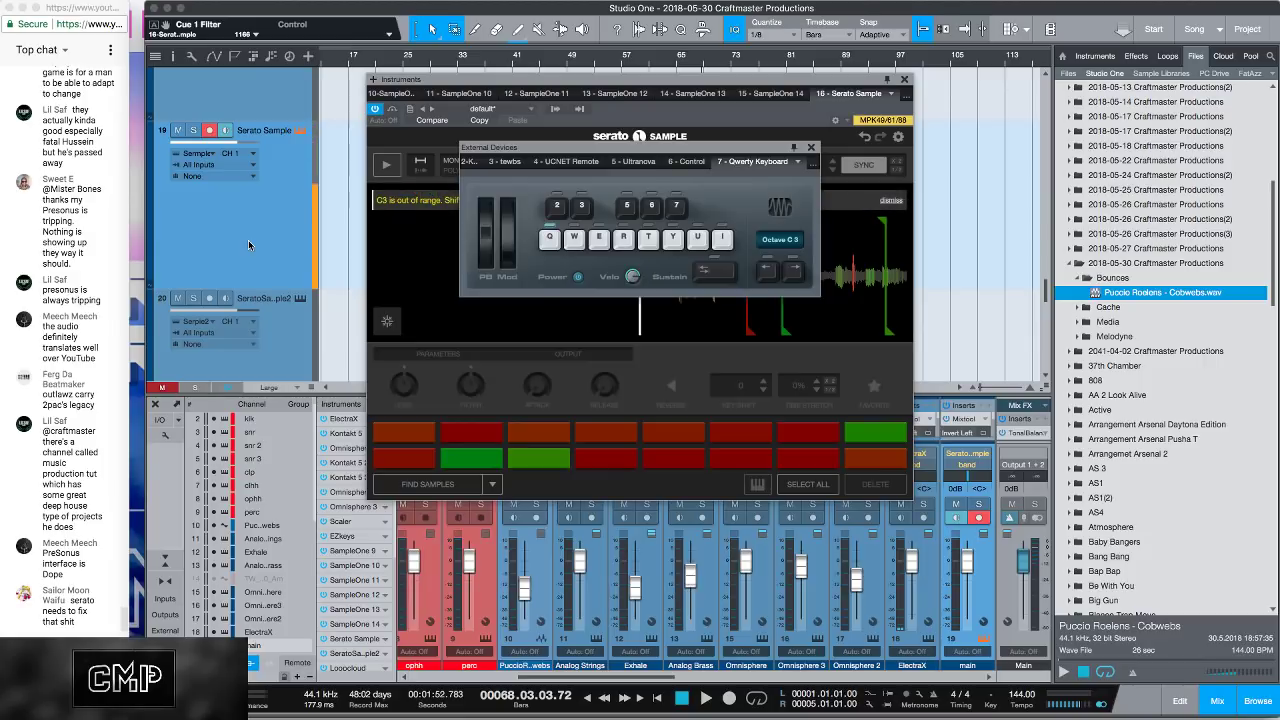
pyautogui.press('z')
pyautogui.press('z')
pyautogui.press('q')
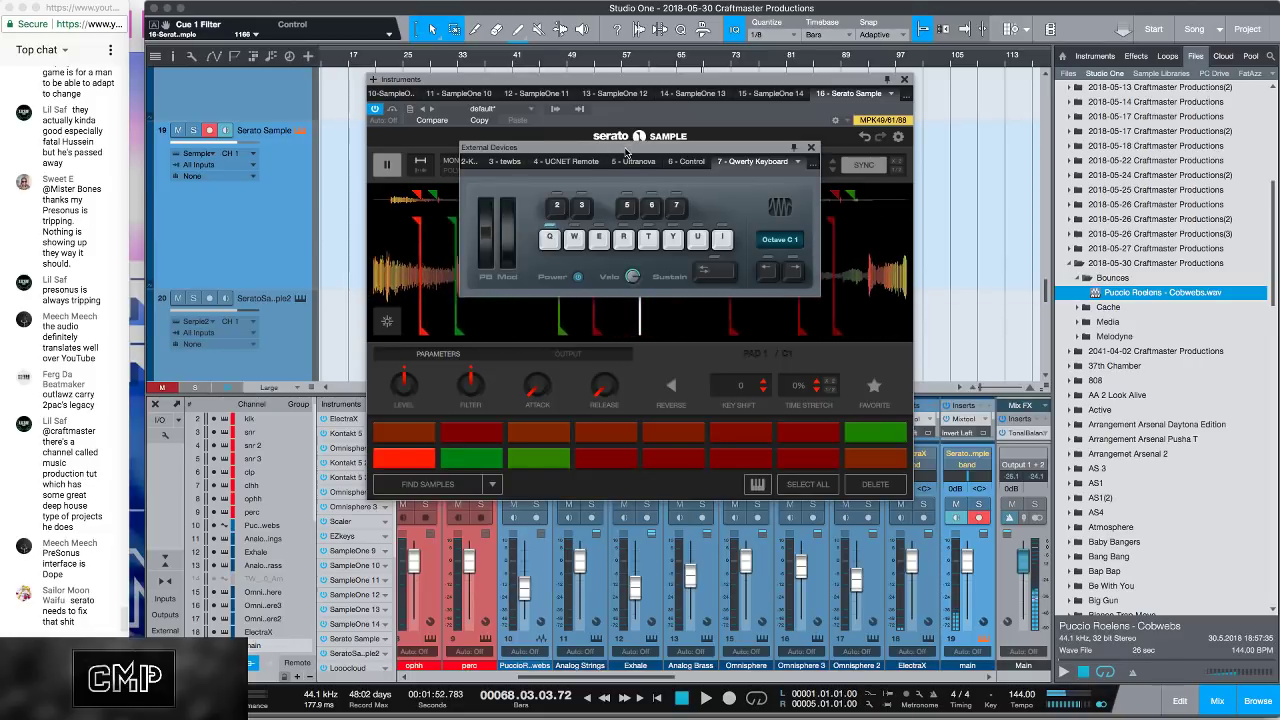
pyautogui.moveTo(626, 152); pyautogui.dragTo(459, 260)
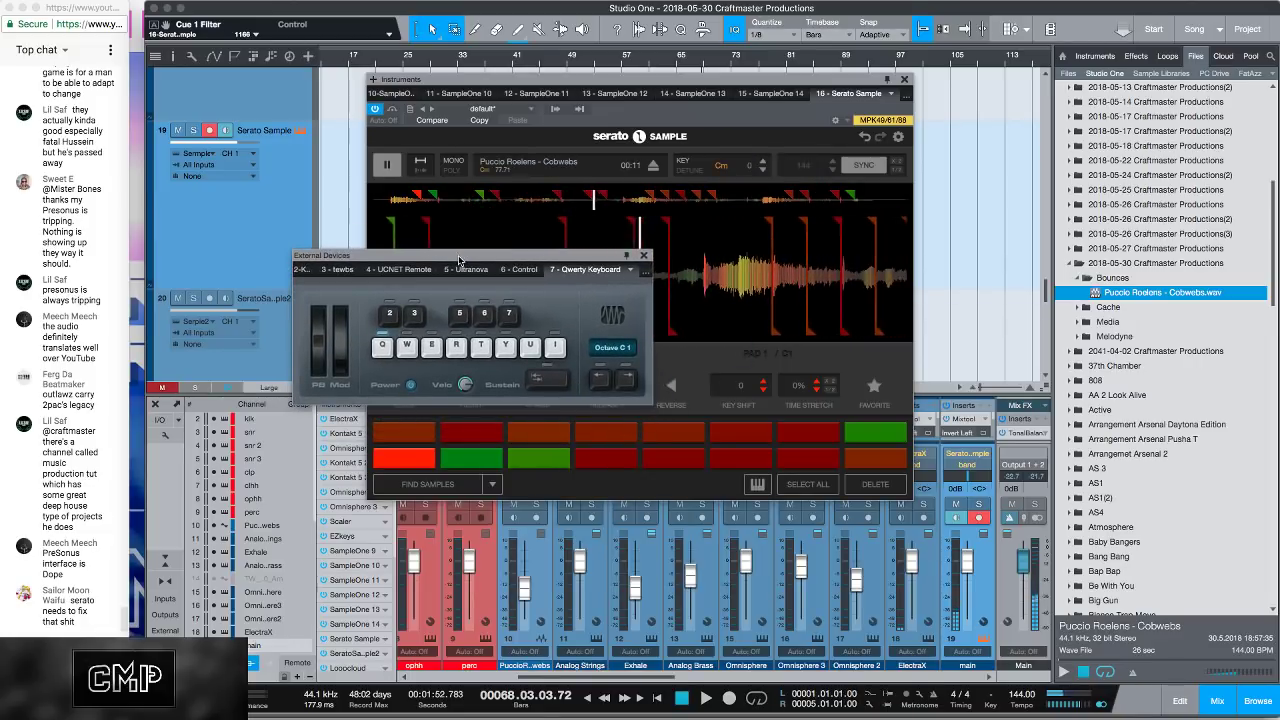
# Step: Audition the sample at different key shifts in Serato Sample and set the key shift to -2 (Bbm)
pyautogui.click(763, 164)
pyautogui.press('space')
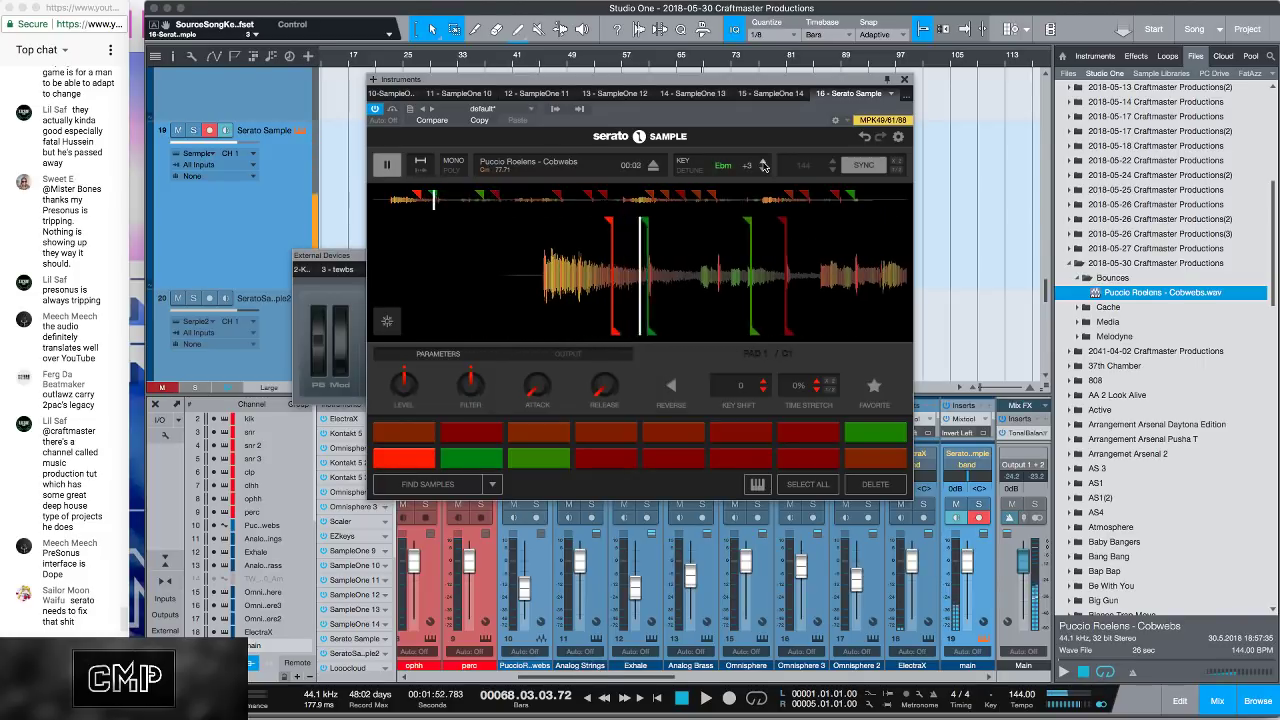
pyautogui.press('space')
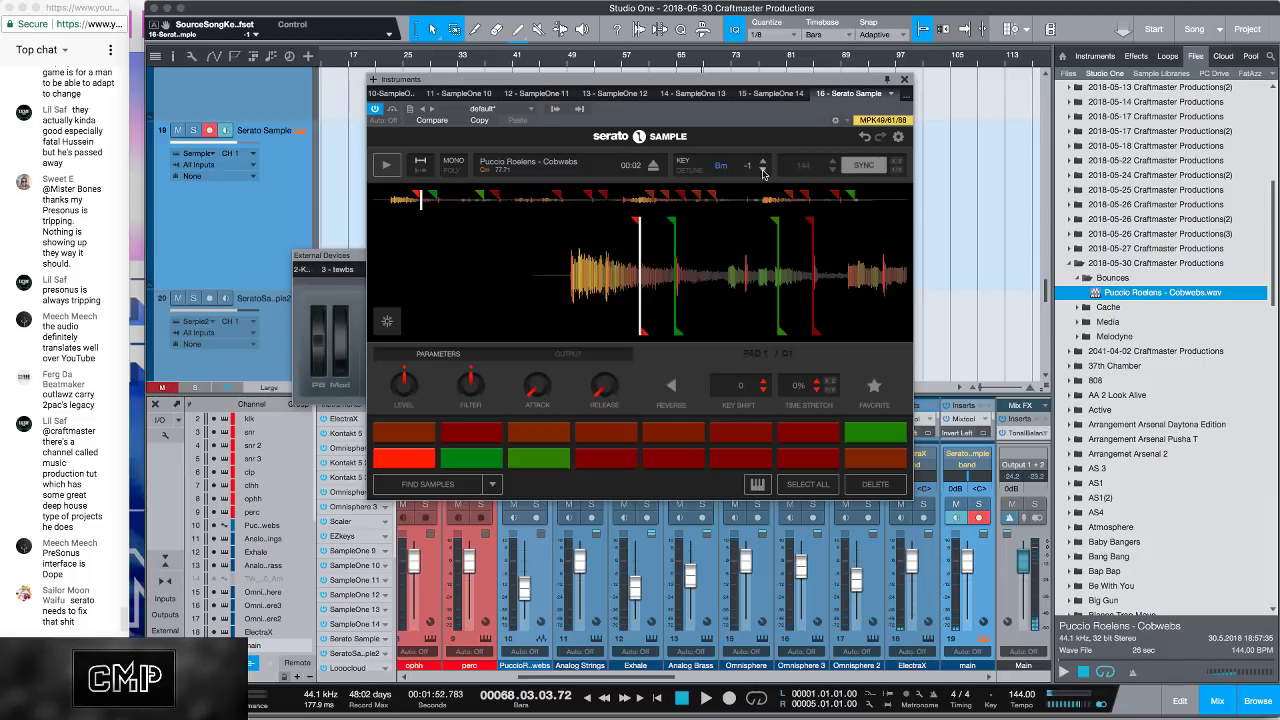
pyautogui.press('space')
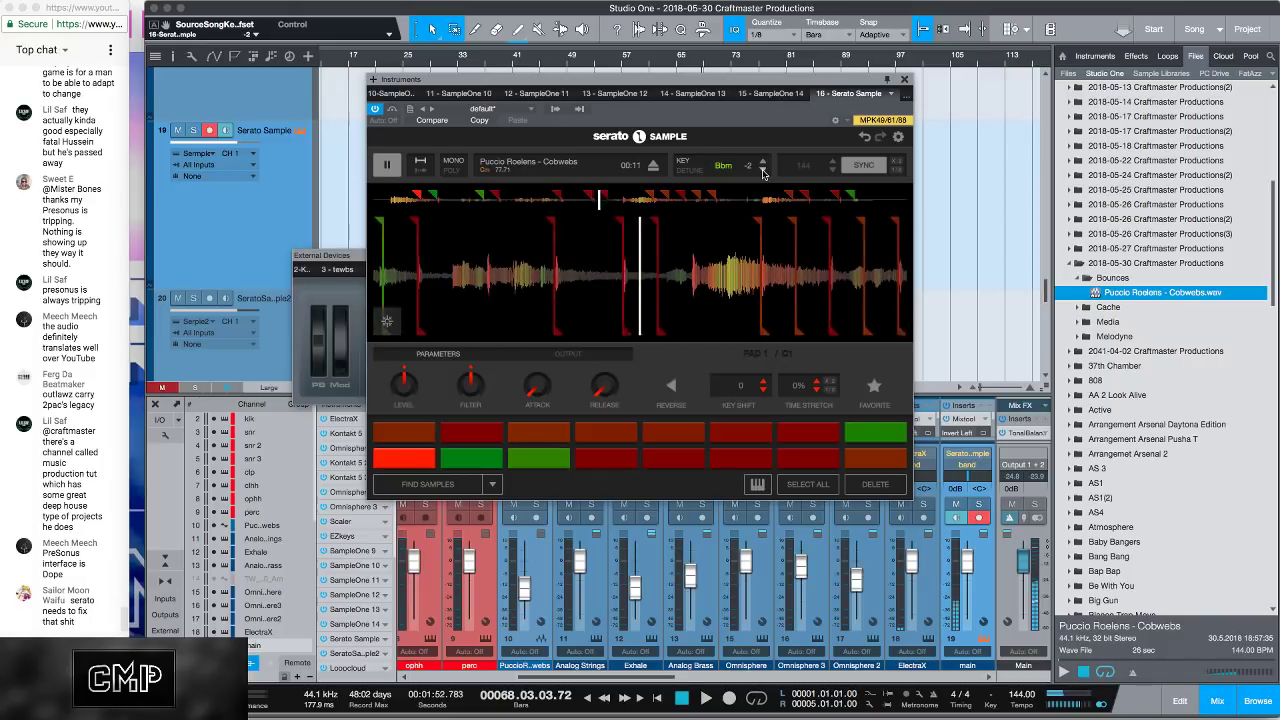
# Step: Halve Serato Sample's synced tempo to 72 and audition the sample at that speed
pyautogui.press('space')
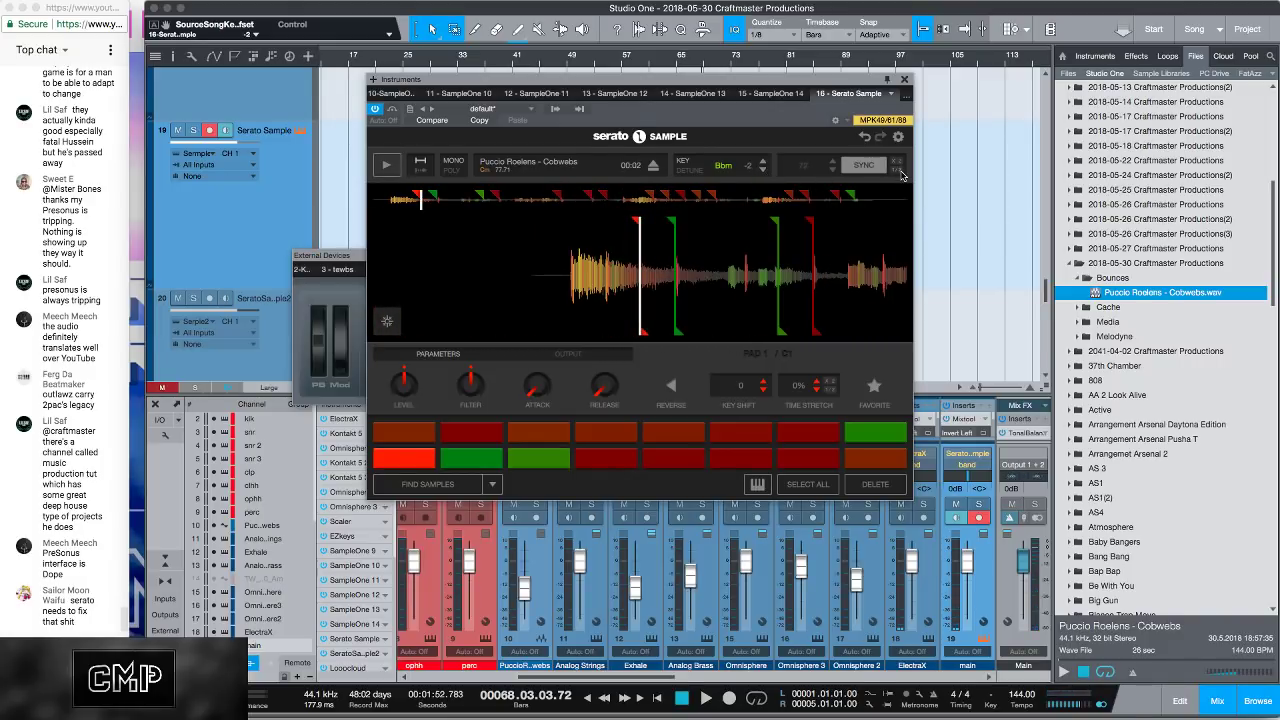
pyautogui.press('space')
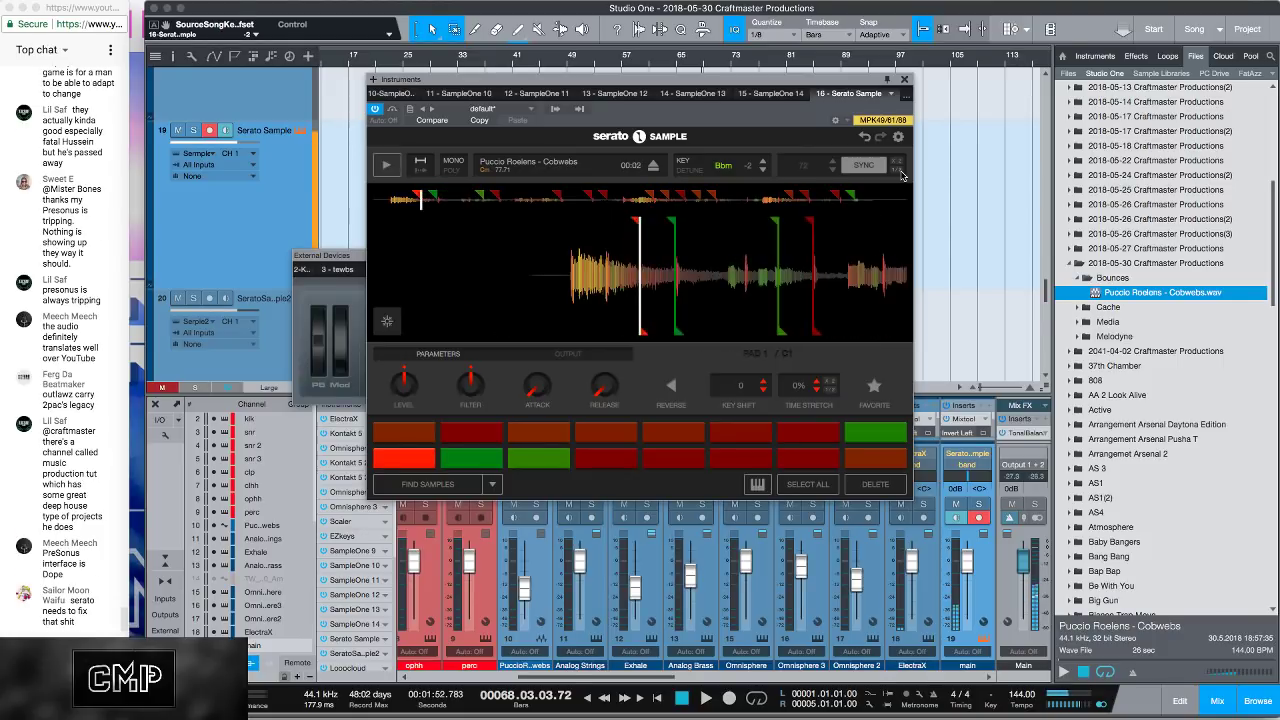
pyautogui.press('space')
pyautogui.press('space')
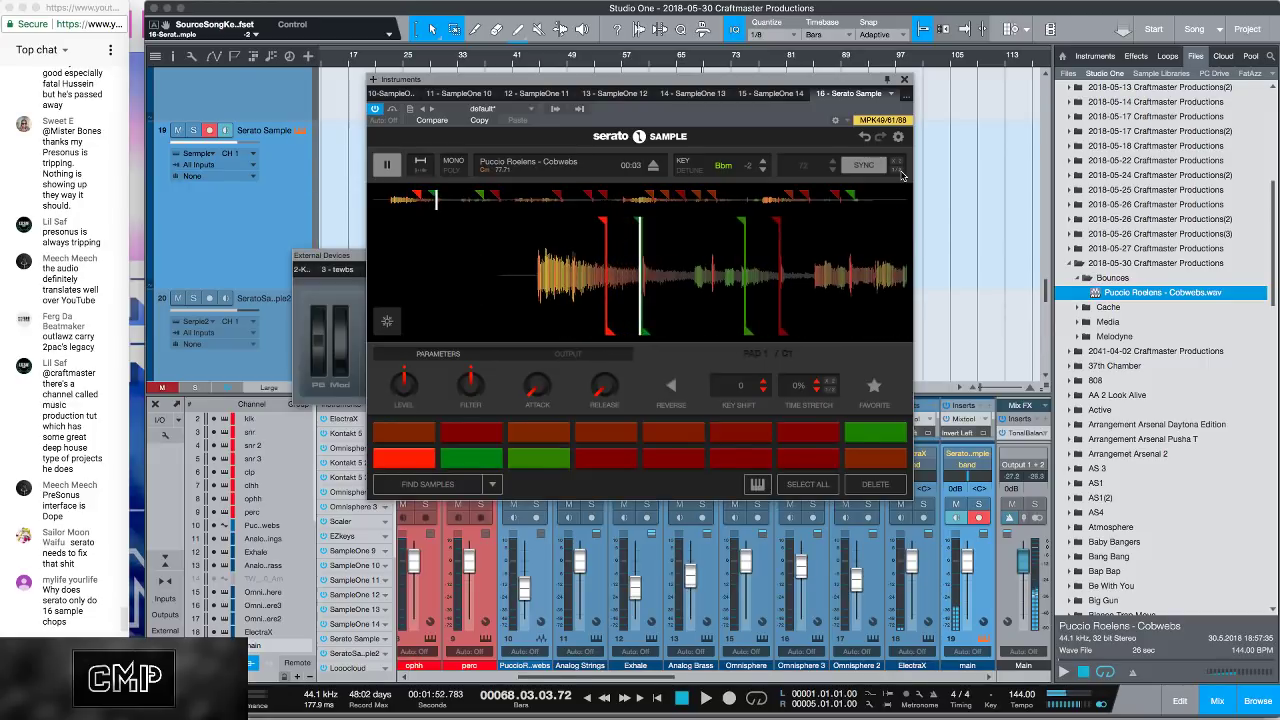
pyautogui.press('space')
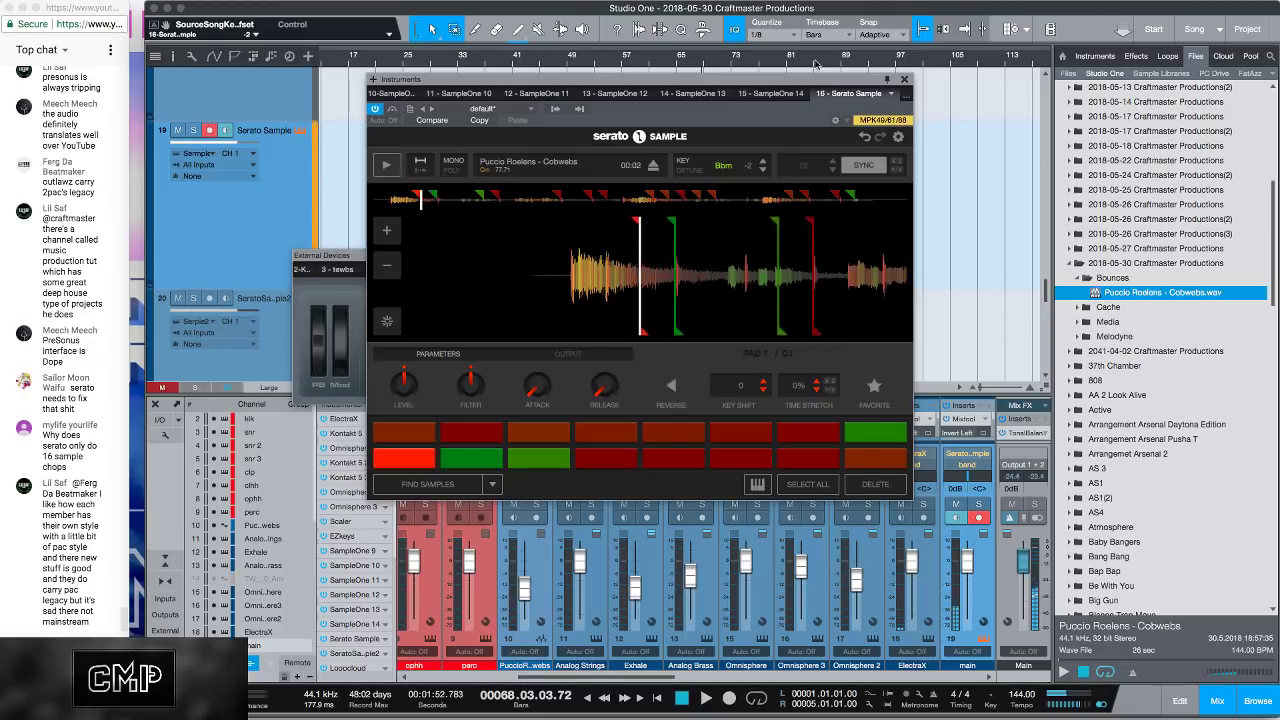
# Step: Close the Serato Sample and Qwerty Keyboard windows and create an empty part near bar 15 on the Serato Sample track
pyautogui.click(904, 79)
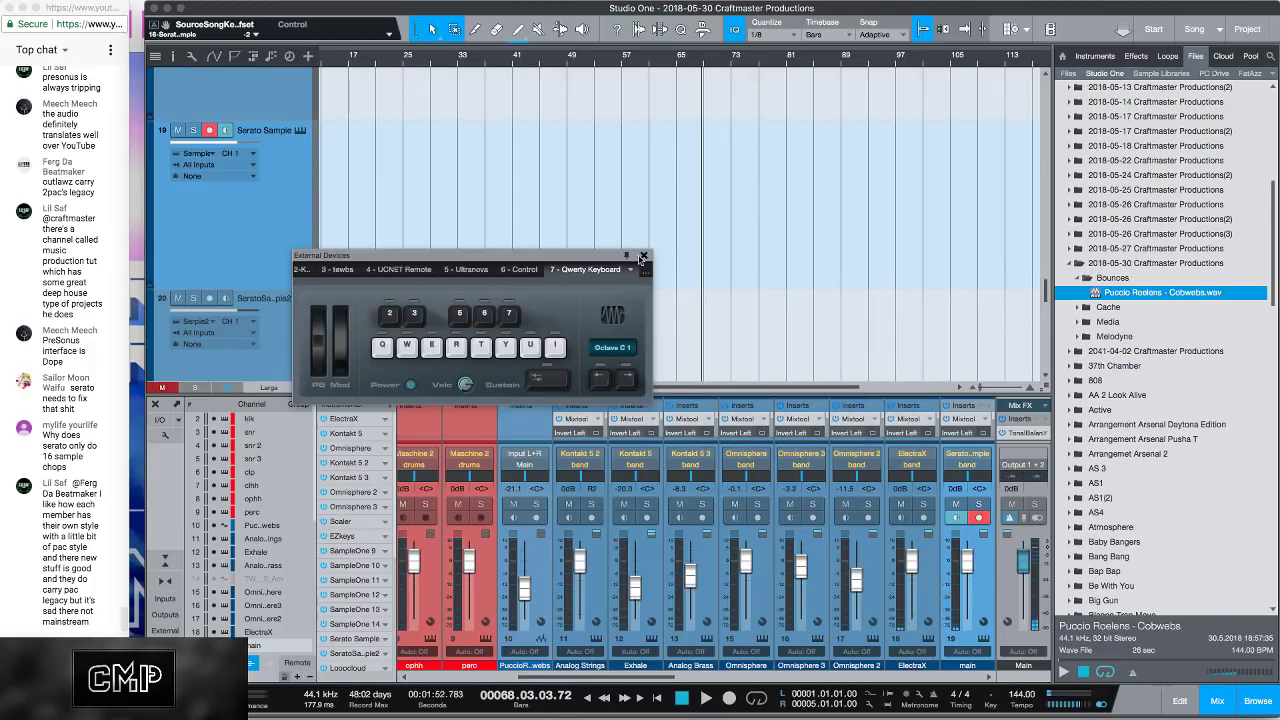
pyautogui.click(643, 257)
pyautogui.doubleClick(336, 234)
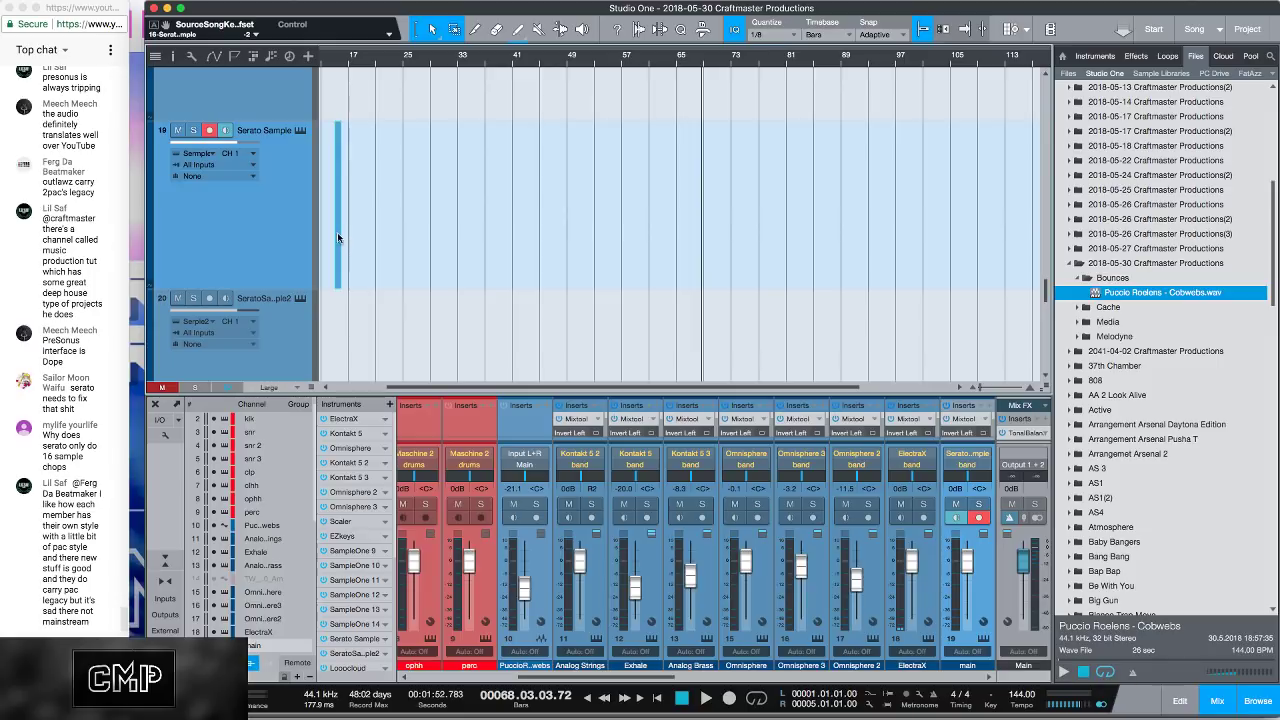
# Step: Stretch the Serato Sample part, move it to bar 1, trim it to eight bars and open it for note editing
pyautogui.moveTo(344, 230); pyautogui.dragTo(594, 245)
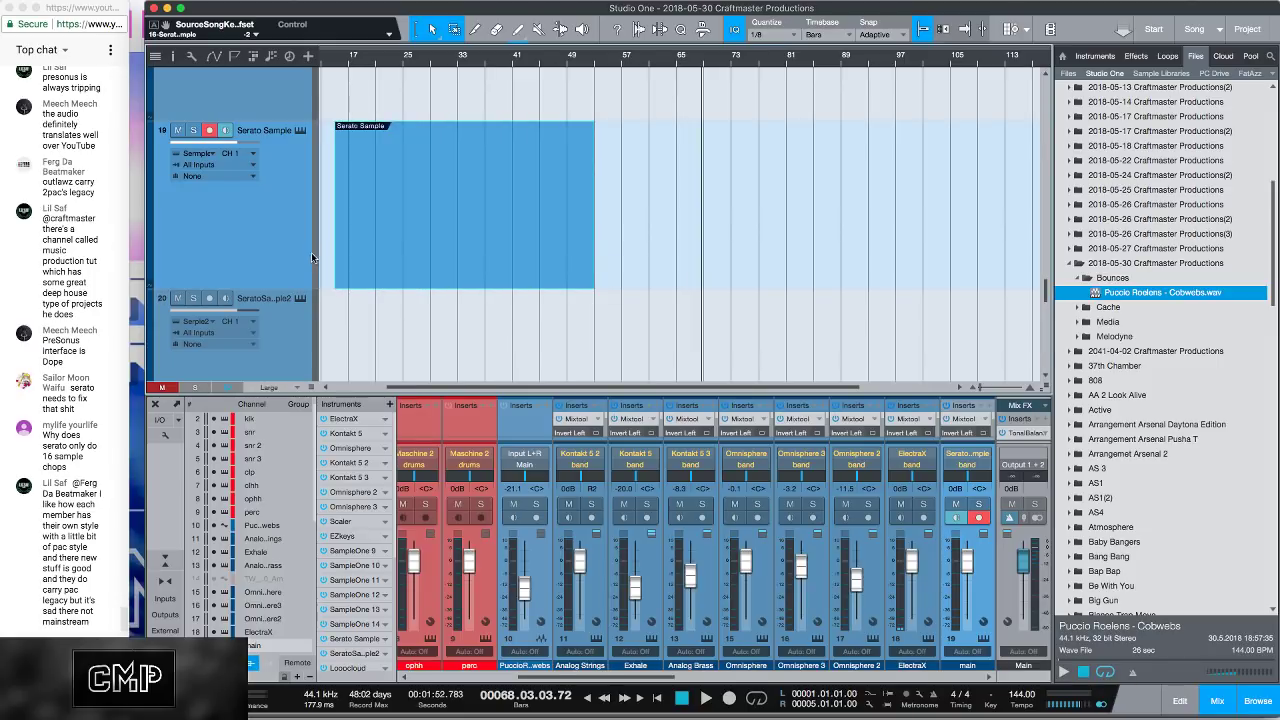
pyautogui.moveTo(311, 252); pyautogui.dragTo(420, 212)
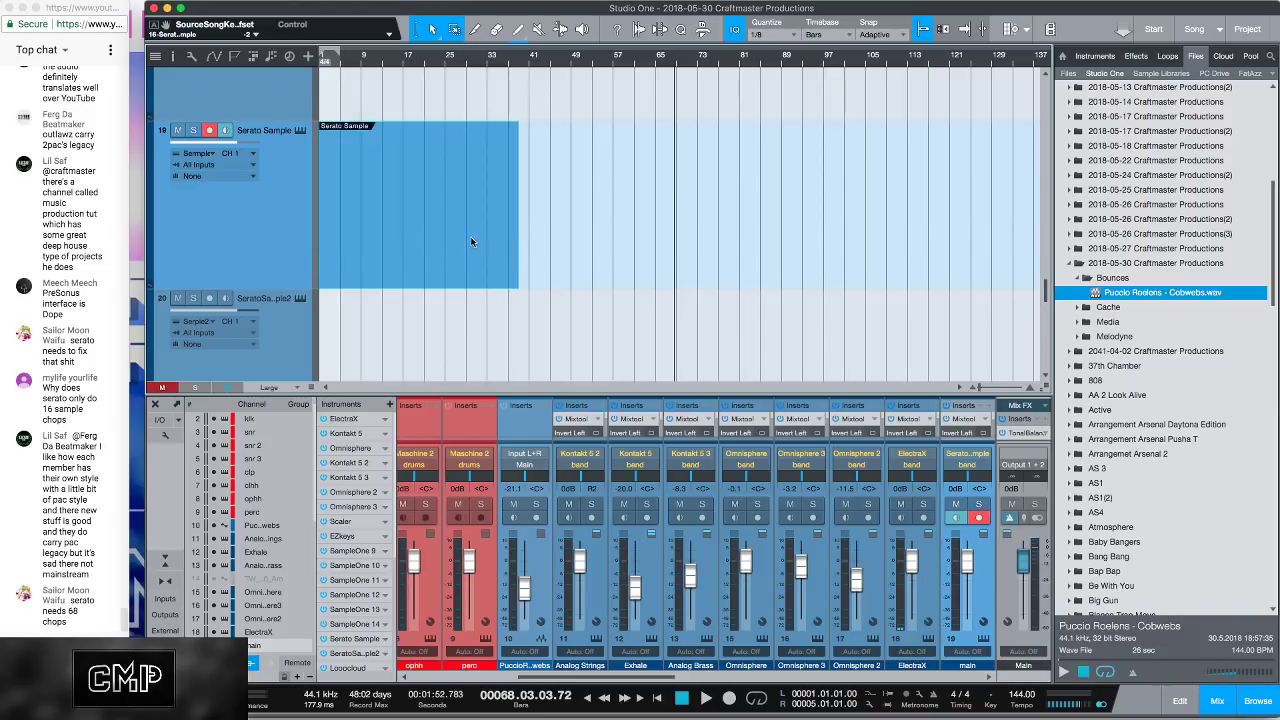
pyautogui.moveTo(518, 244); pyautogui.dragTo(360, 245)
pyautogui.doubleClick(335, 242)
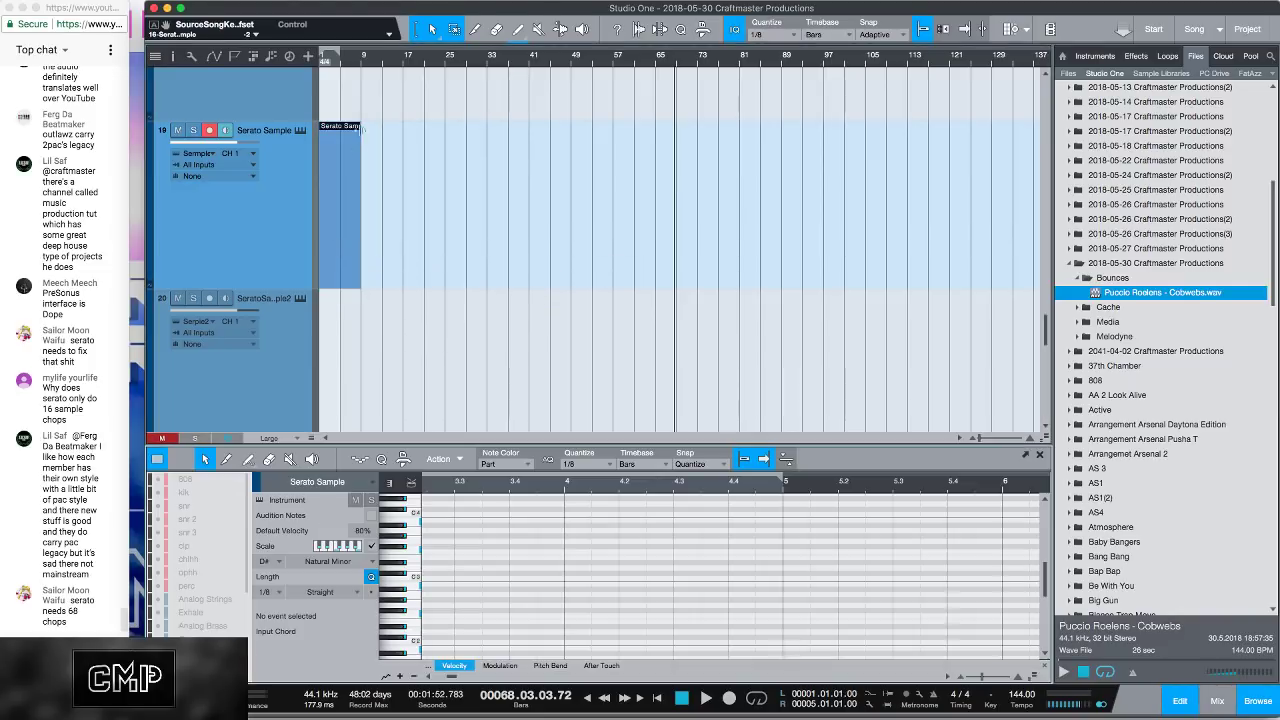
# Step: Set the note editor's scale root to C and turn the scale constraint off
pyautogui.click(278, 564)
pyautogui.press('Escape')
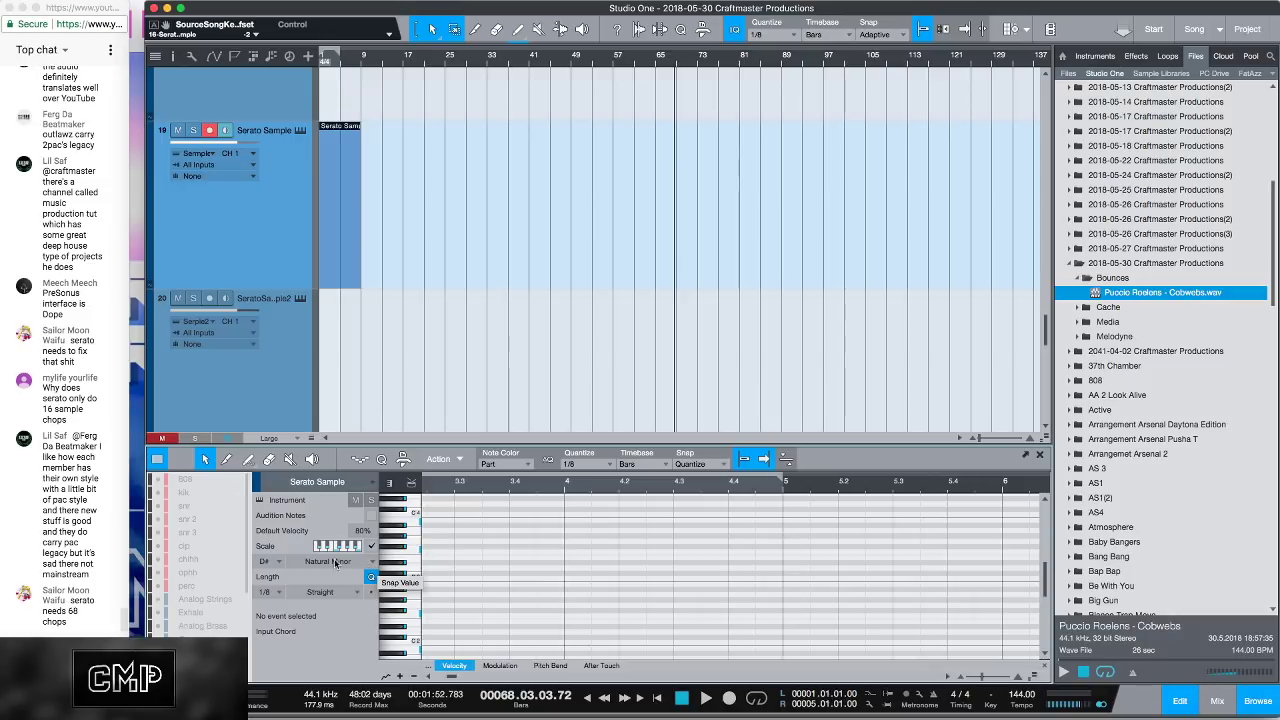
pyautogui.click(283, 563)
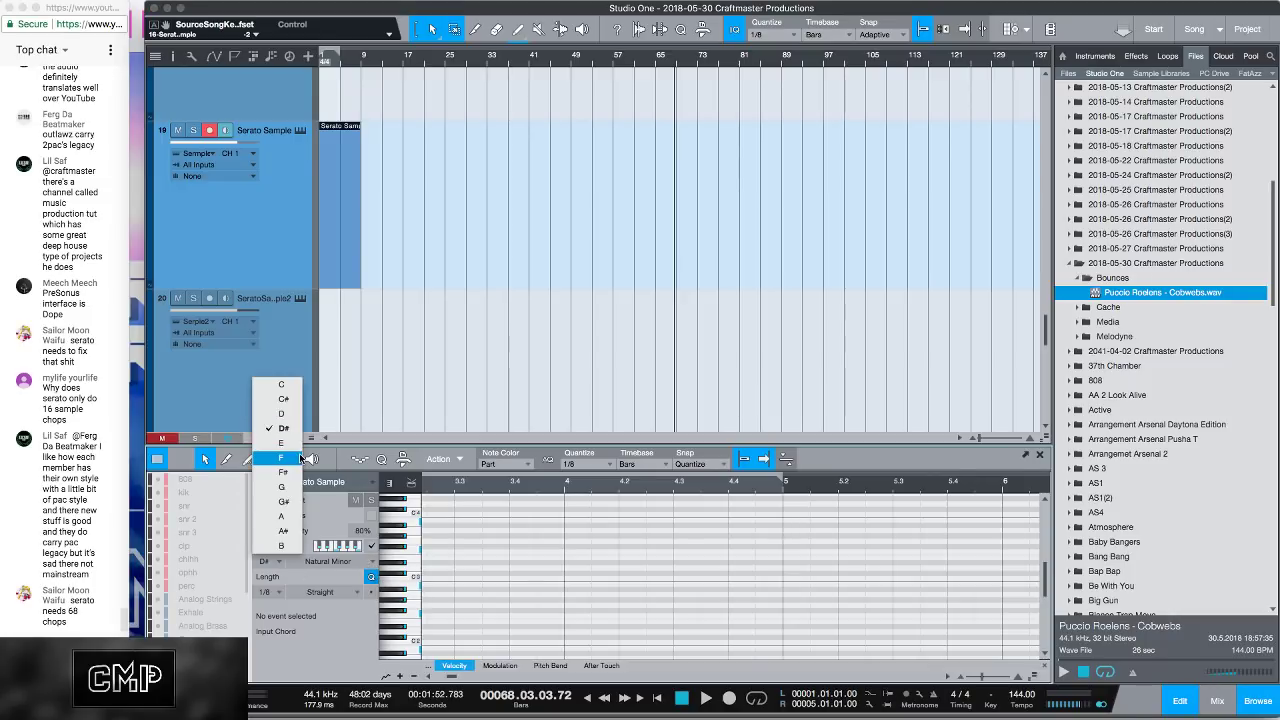
pyautogui.click(283, 384)
pyautogui.click(371, 549)
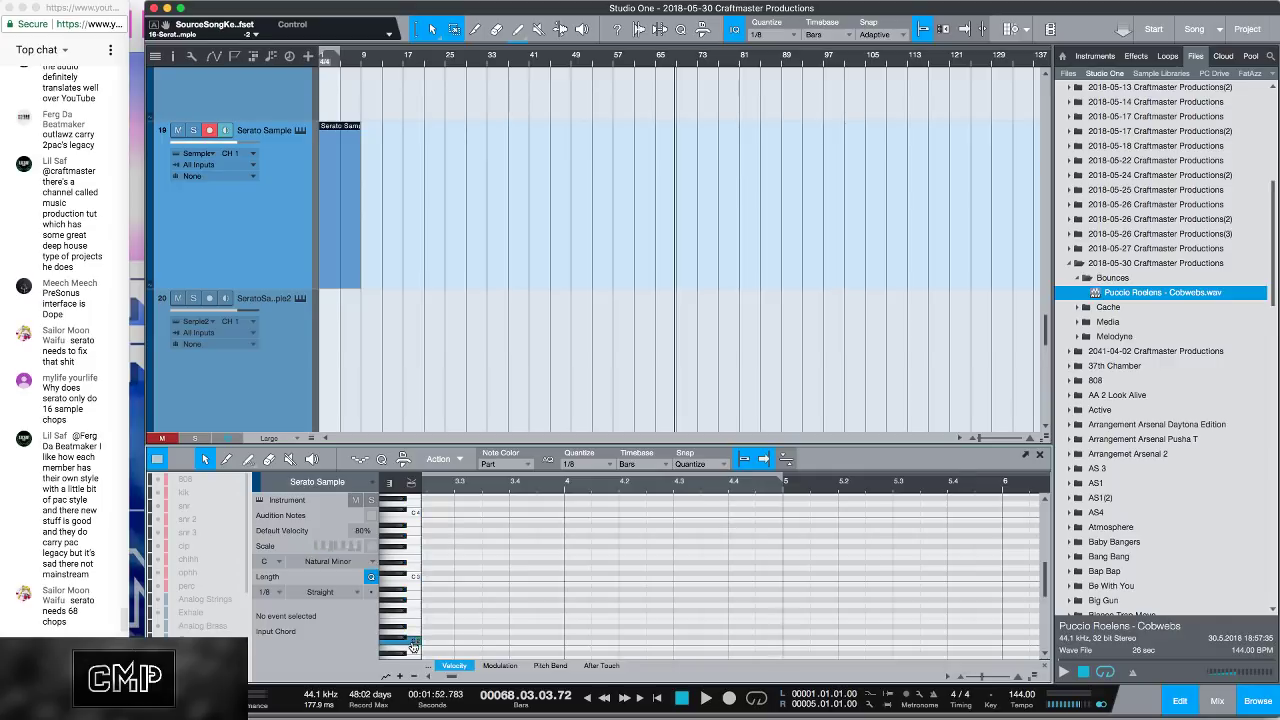
# Step: Enter four one-beat C 1 notes across bar 1 of the Serato Sample part and play them back
pyautogui.scroll(-1, 425, 610)
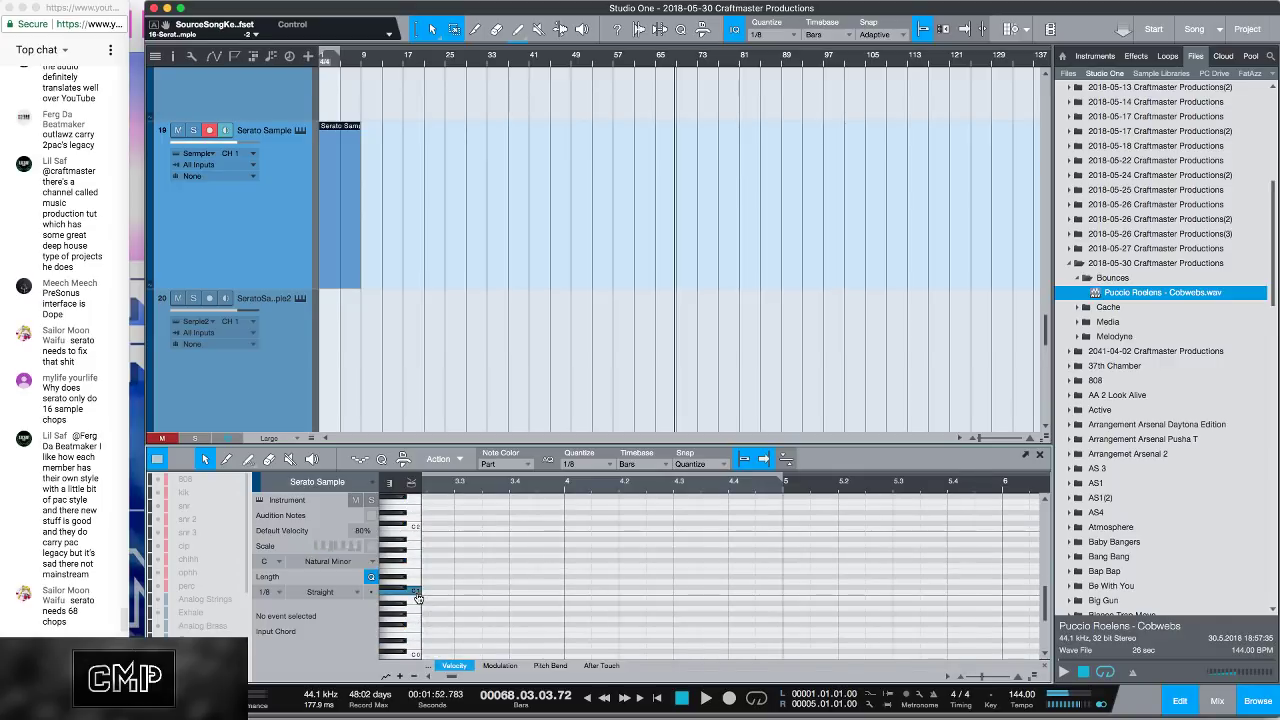
pyautogui.moveTo(458, 677); pyautogui.dragTo(426, 677)
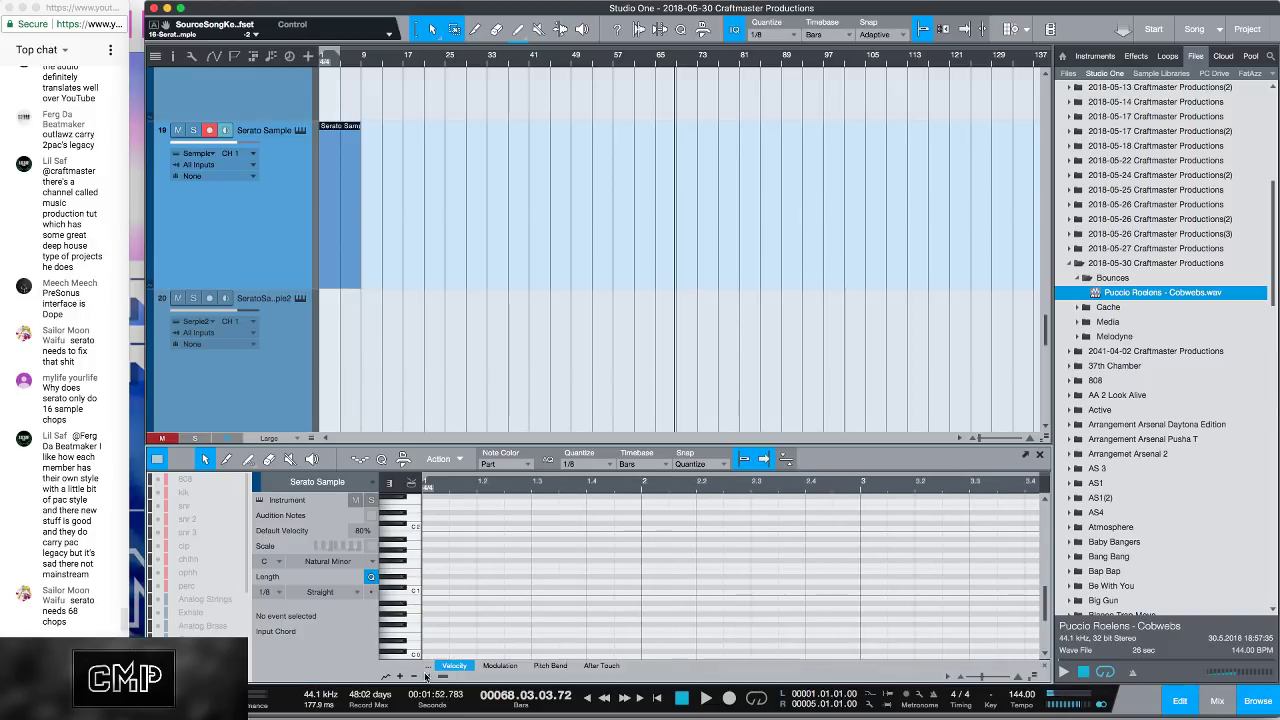
pyautogui.click(433, 594)
pyautogui.press('space')
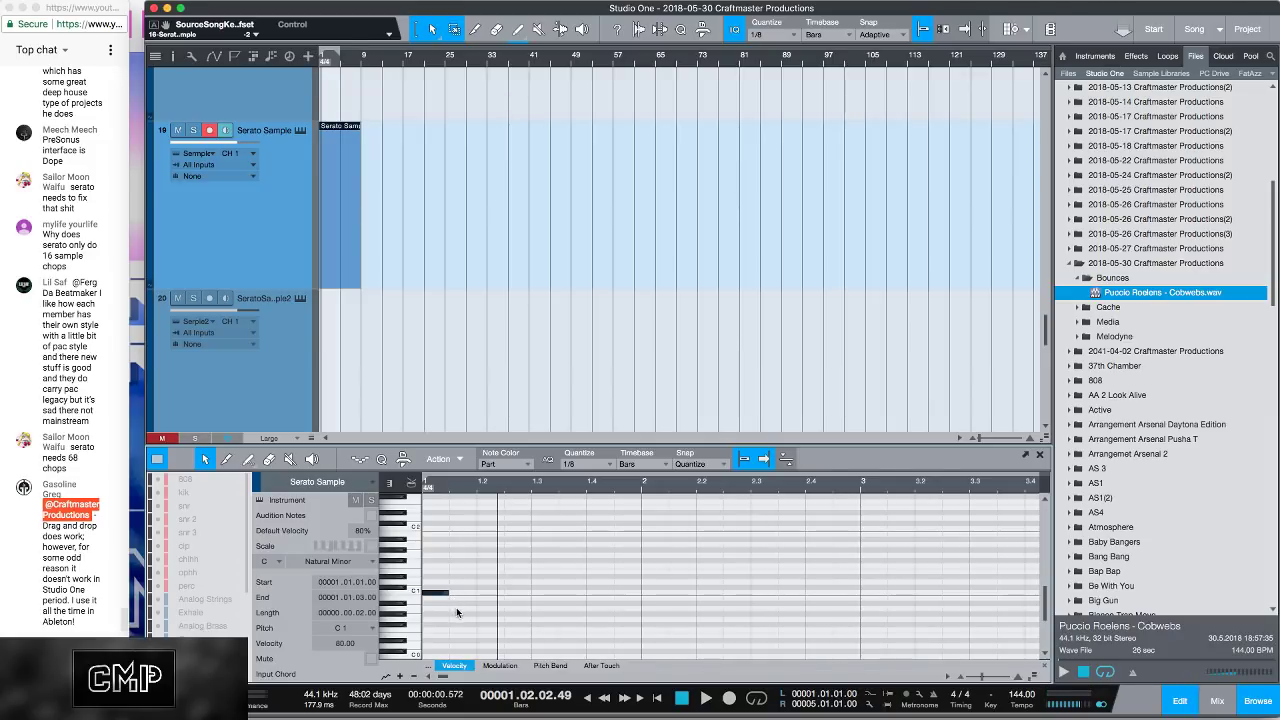
pyautogui.moveTo(449, 593)
pyautogui.mouseDown()
pyautogui.moveTo(496, 598)
pyautogui.moveTo(468, 606)
pyautogui.mouseUp()
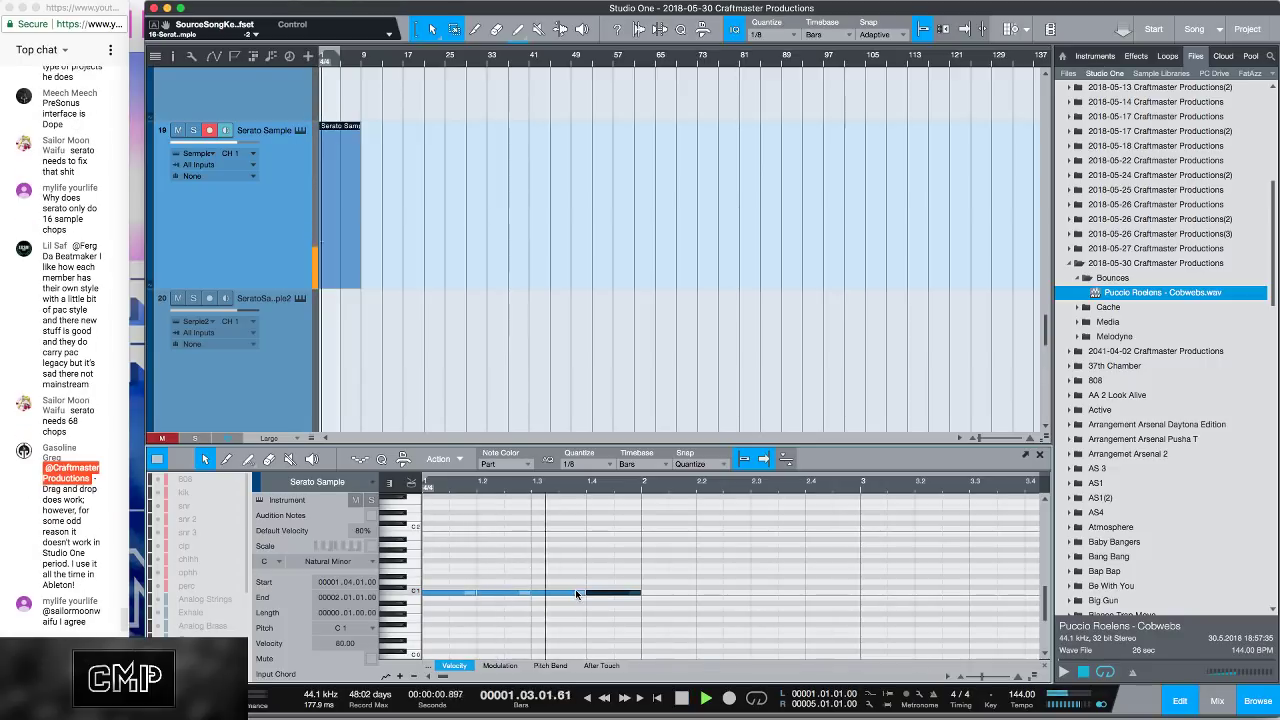
pyautogui.press('space')
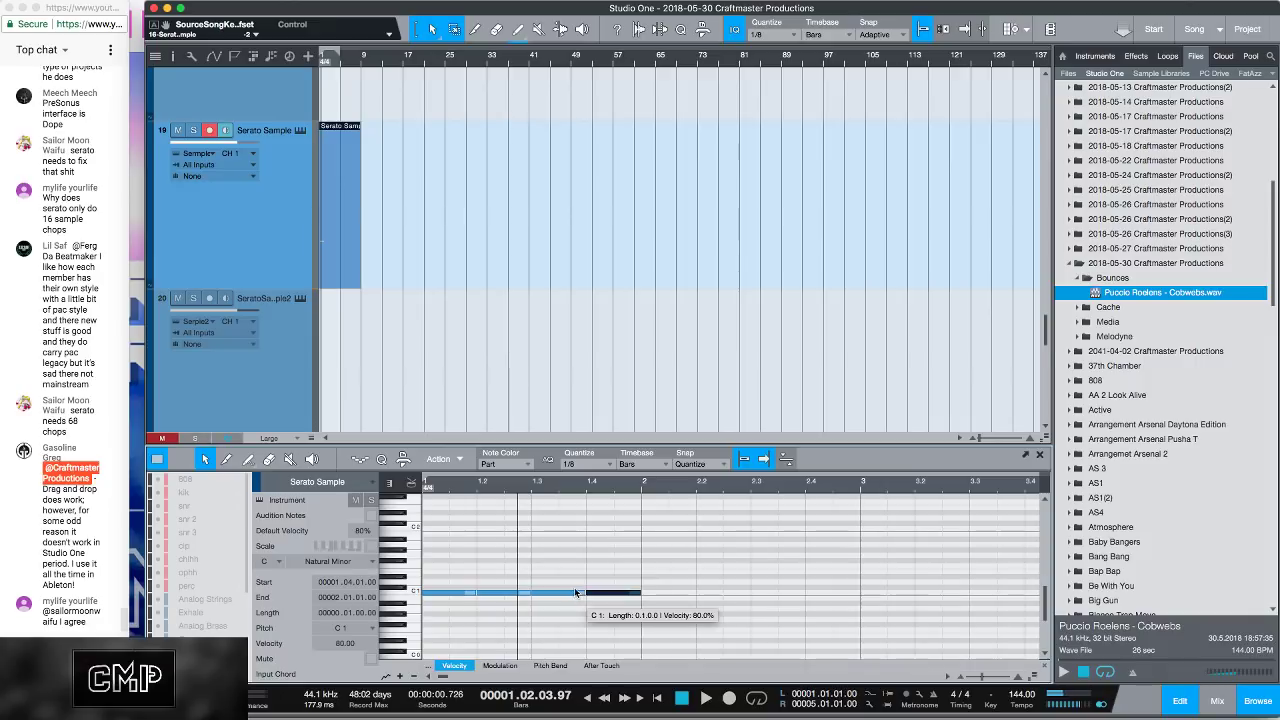
# Step: Raise the fourth note of bar 1 through C# 1 to E 1, auditioning the chops at different pitches
pyautogui.moveTo(599, 596); pyautogui.dragTo(655, 589)
pyautogui.press('space')
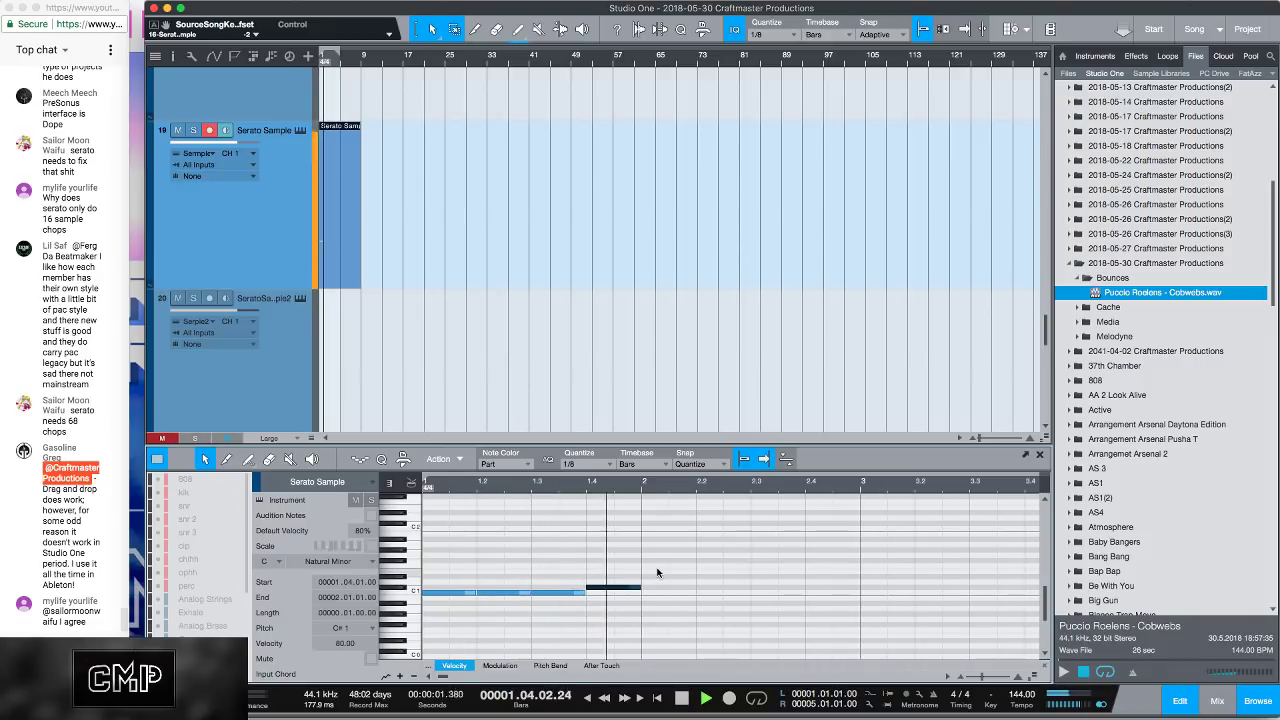
pyautogui.moveTo(620, 583); pyautogui.dragTo(648, 585)
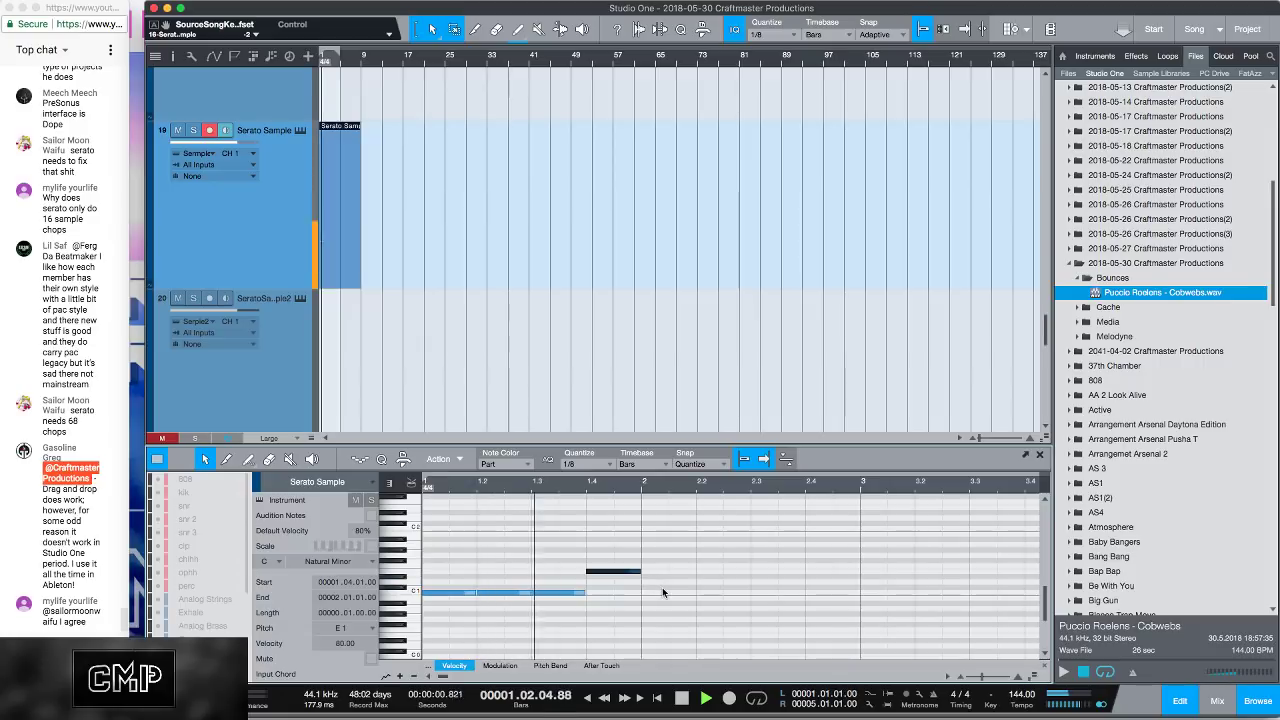
pyautogui.press('space')
# Step: Lengthen the E 1 note to three beats, ending at bar 2 beat 3, and audition the pattern
pyautogui.moveTo(641, 572); pyautogui.dragTo(756, 615)
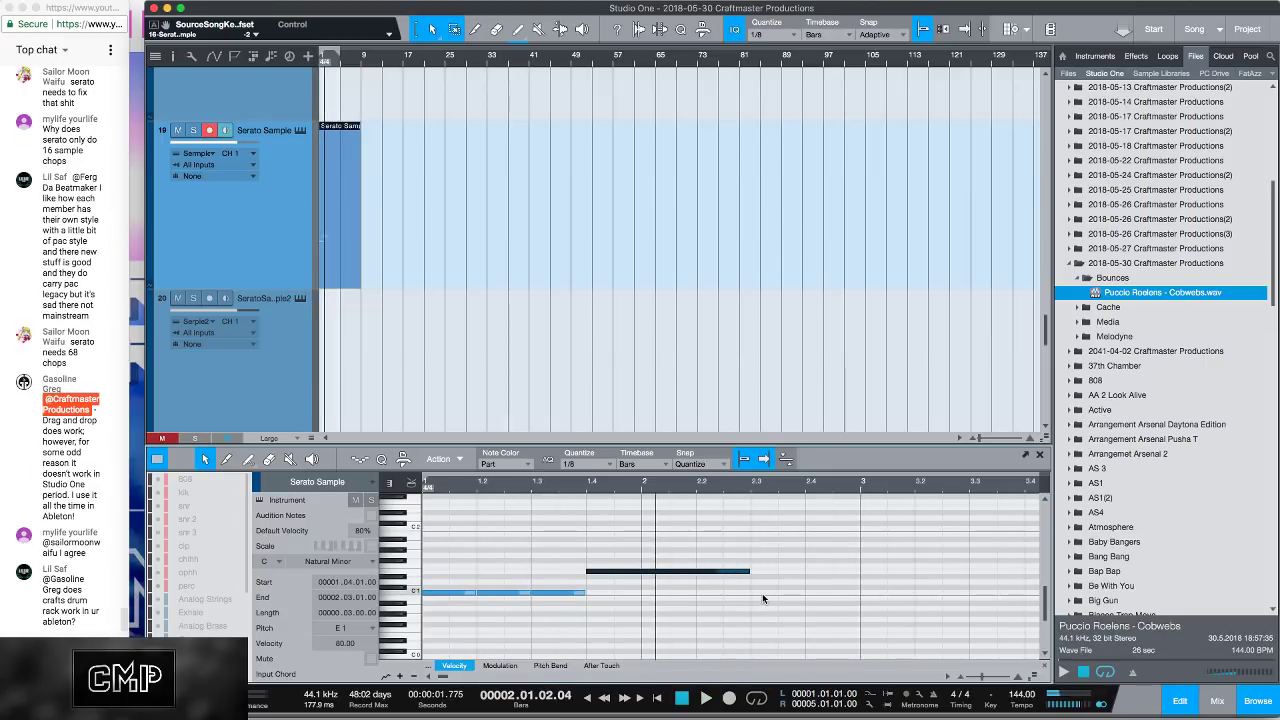
pyautogui.press('space')
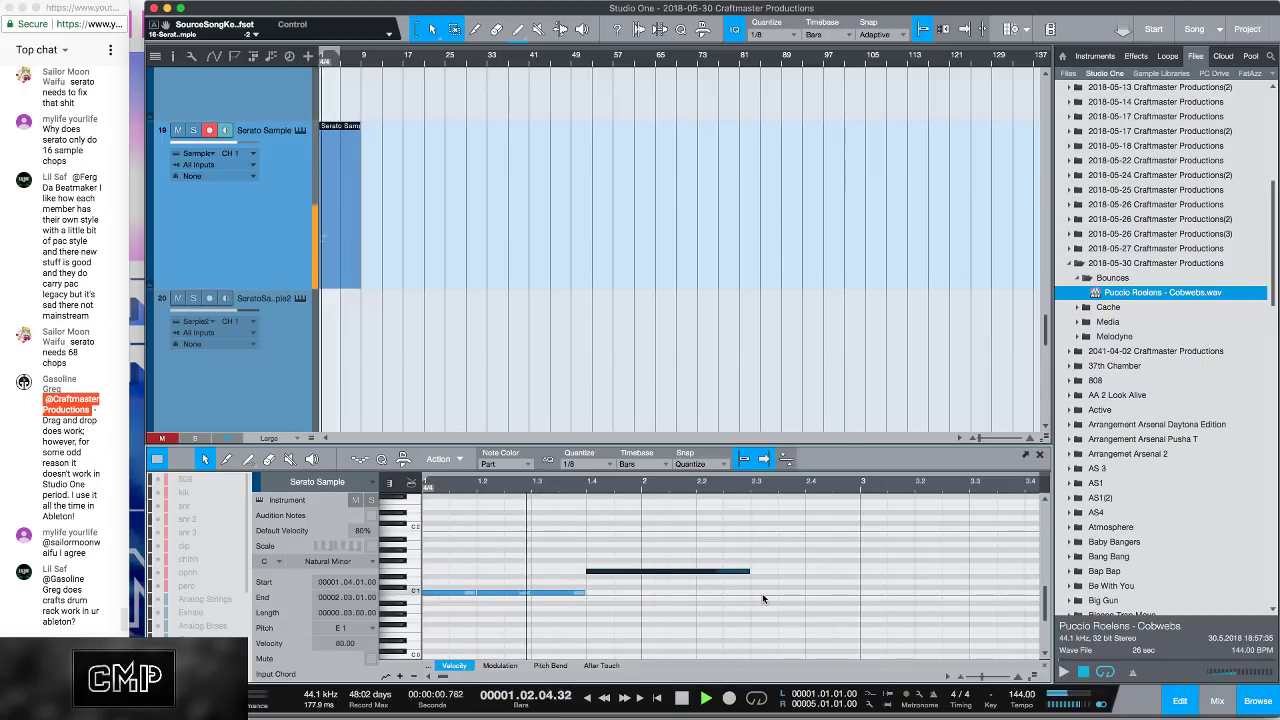
pyautogui.press('space')
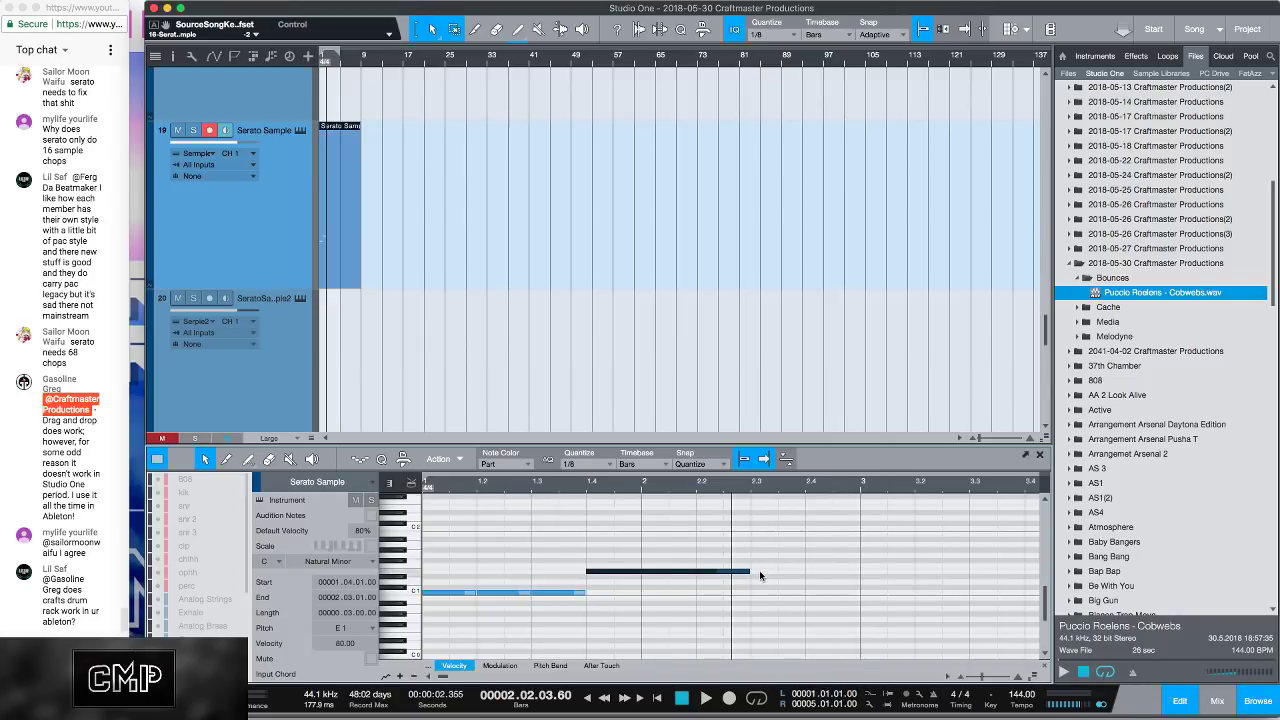
# Step: Add a two-beat note at bar 2 beat 3, audition it at F 1, raise it to F# 1 and replay the pattern
pyautogui.moveTo(758, 572); pyautogui.dragTo(853, 572)
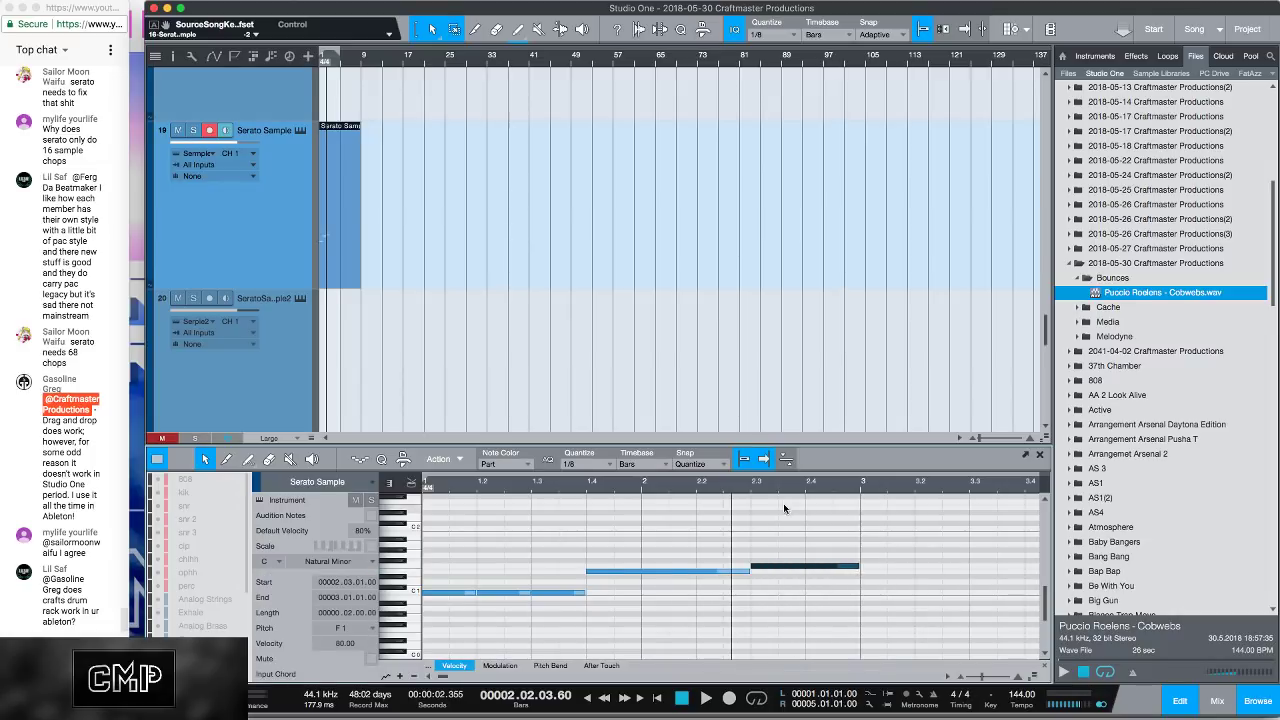
pyautogui.moveTo(782, 484); pyautogui.dragTo(672, 470)
pyautogui.press('space')
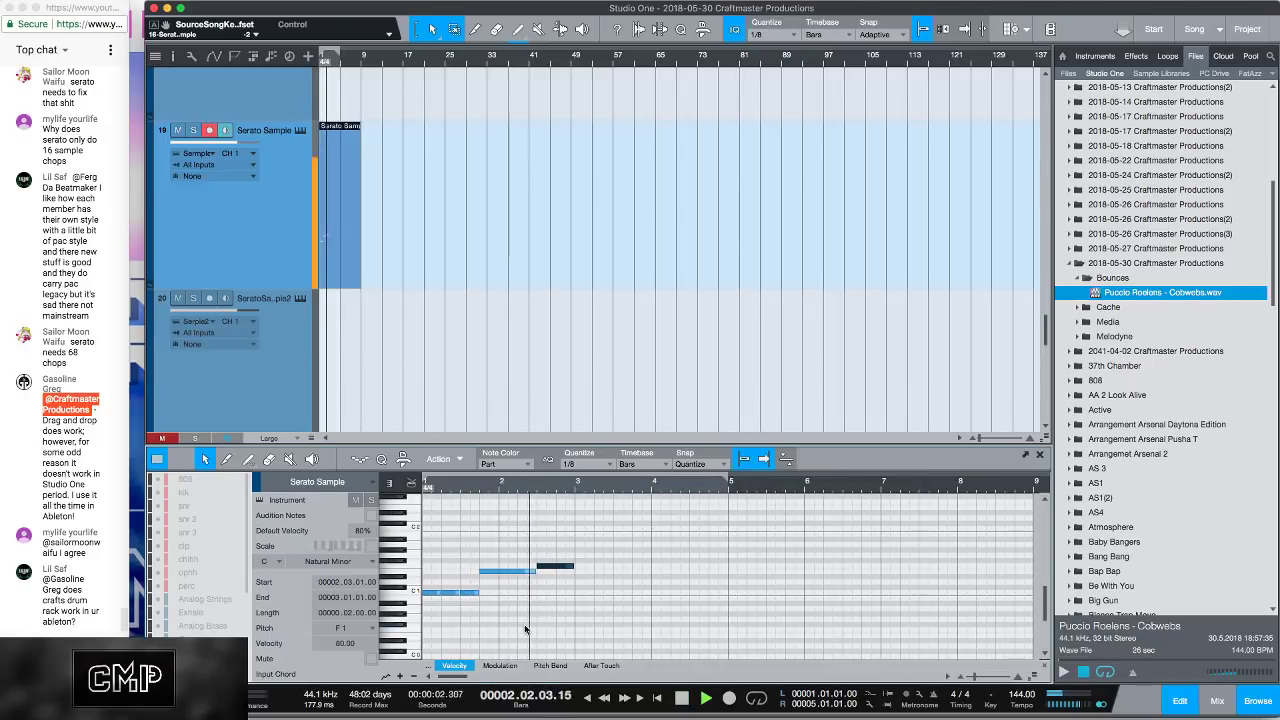
pyautogui.press('space')
pyautogui.press('Up')
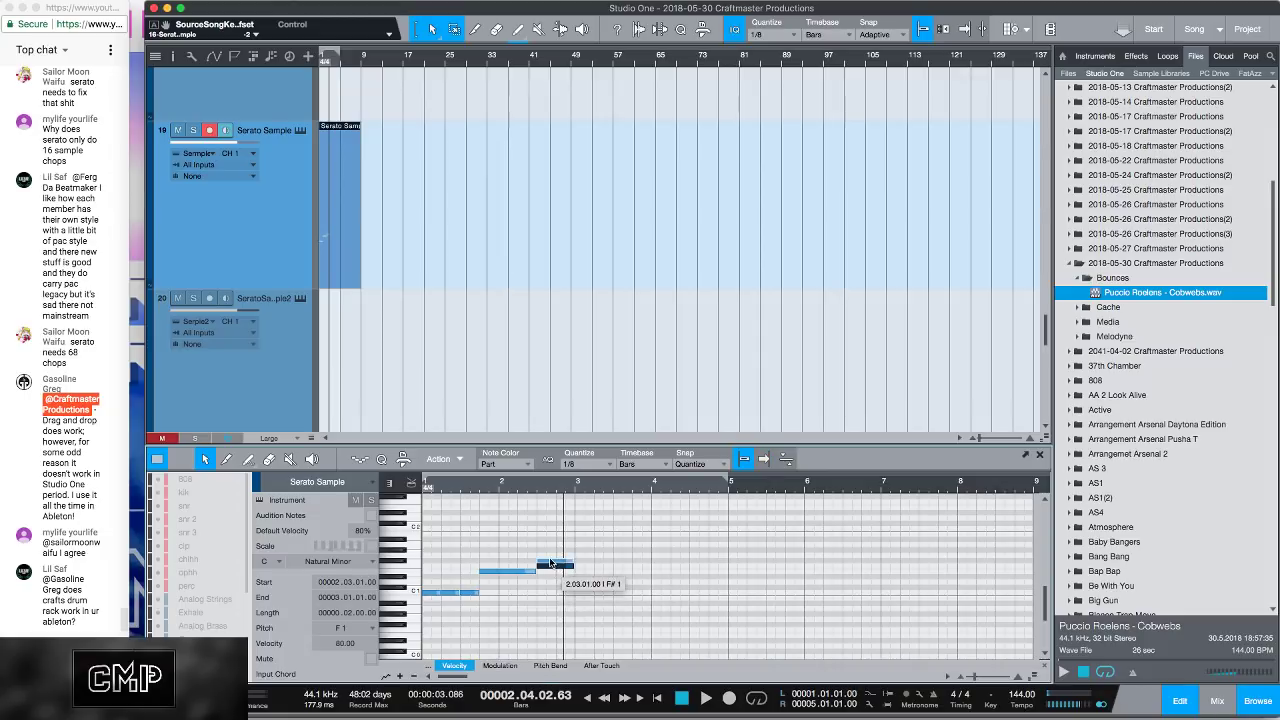
pyautogui.press('Home')
pyautogui.press('space')
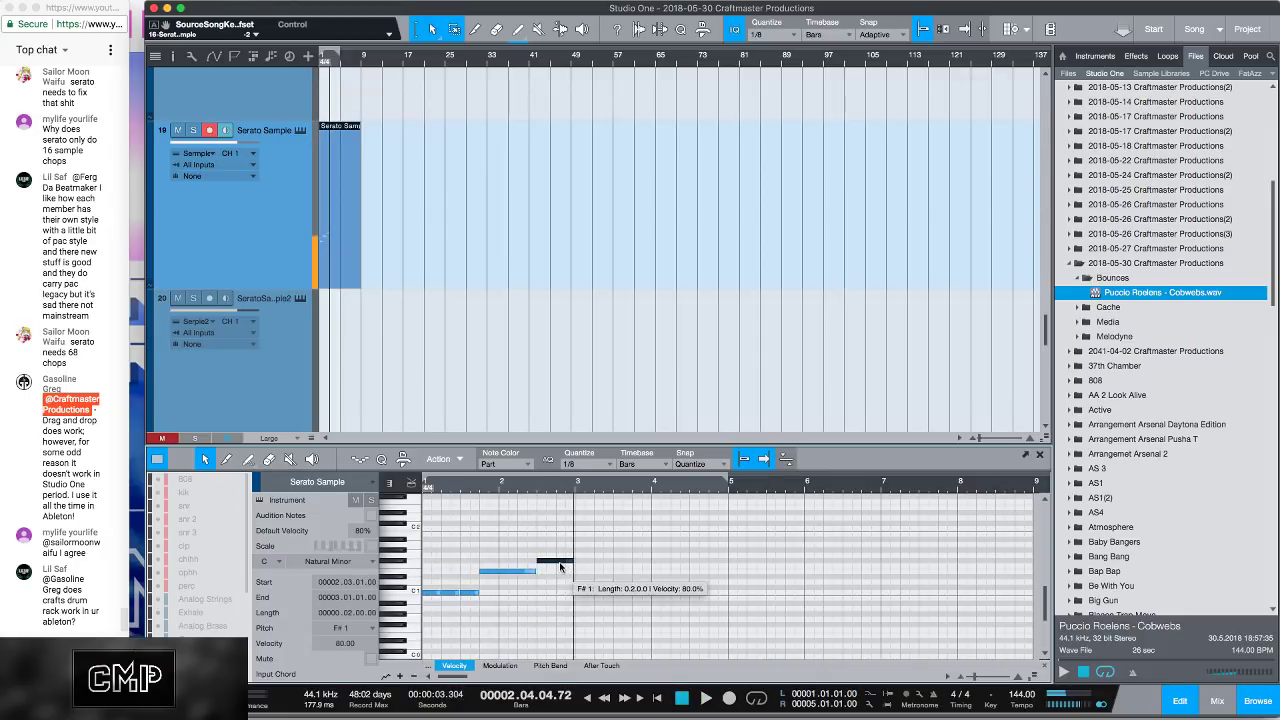
pyautogui.press('space')
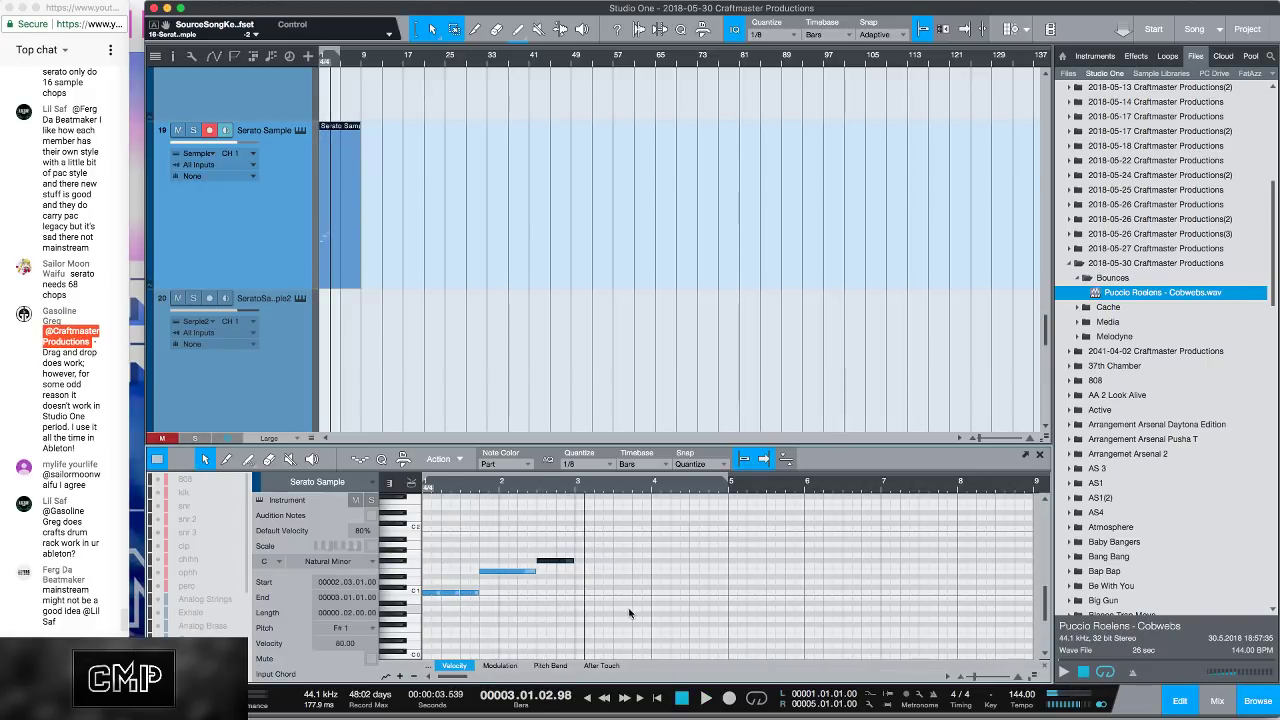
# Step: Duplicate all notes of the two-bar chop pattern into bars 3 and 4 and play bars 1 to 4 in a loop
pyautogui.moveTo(633, 599); pyautogui.dragTo(466, 555)
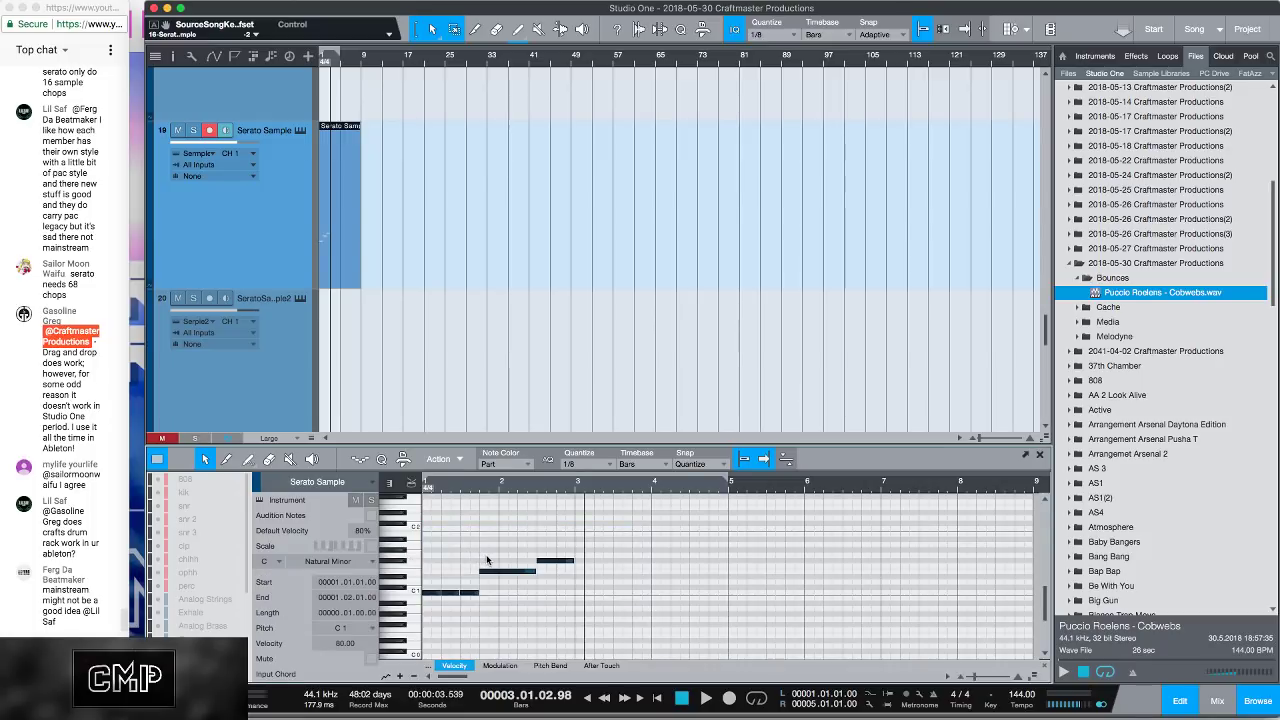
pyautogui.press('d')
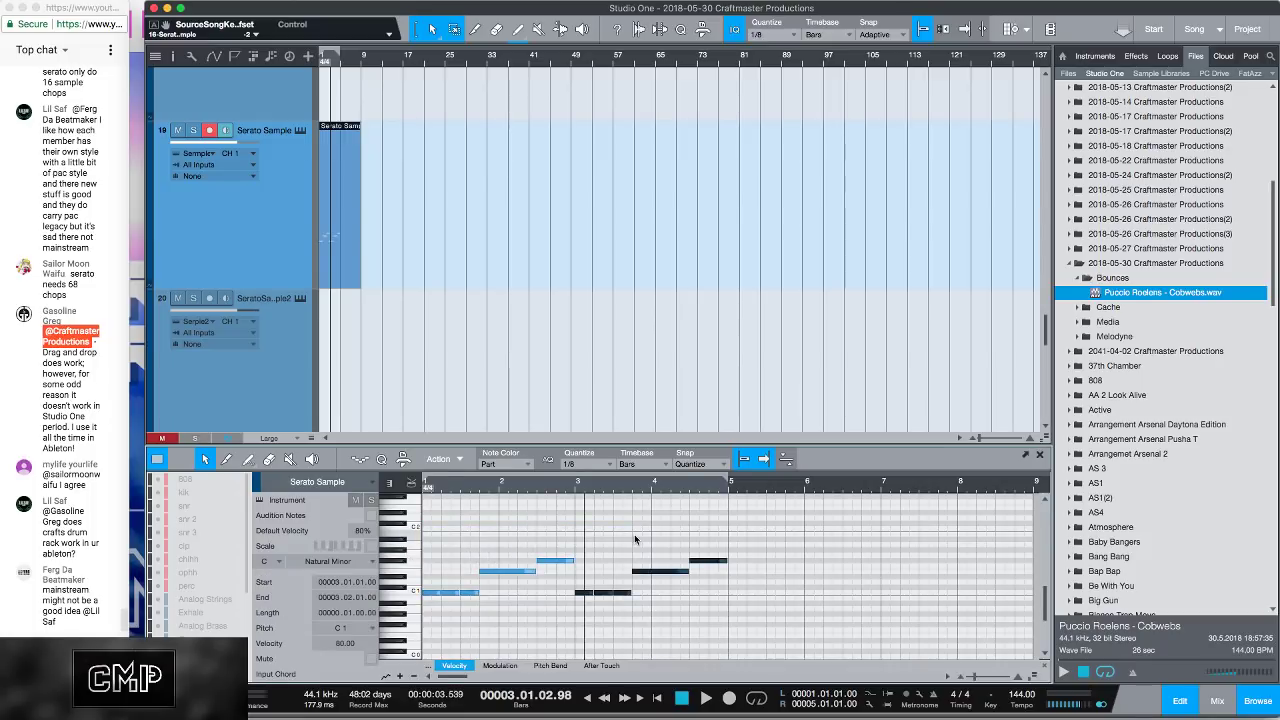
pyautogui.press('KP_Divide')
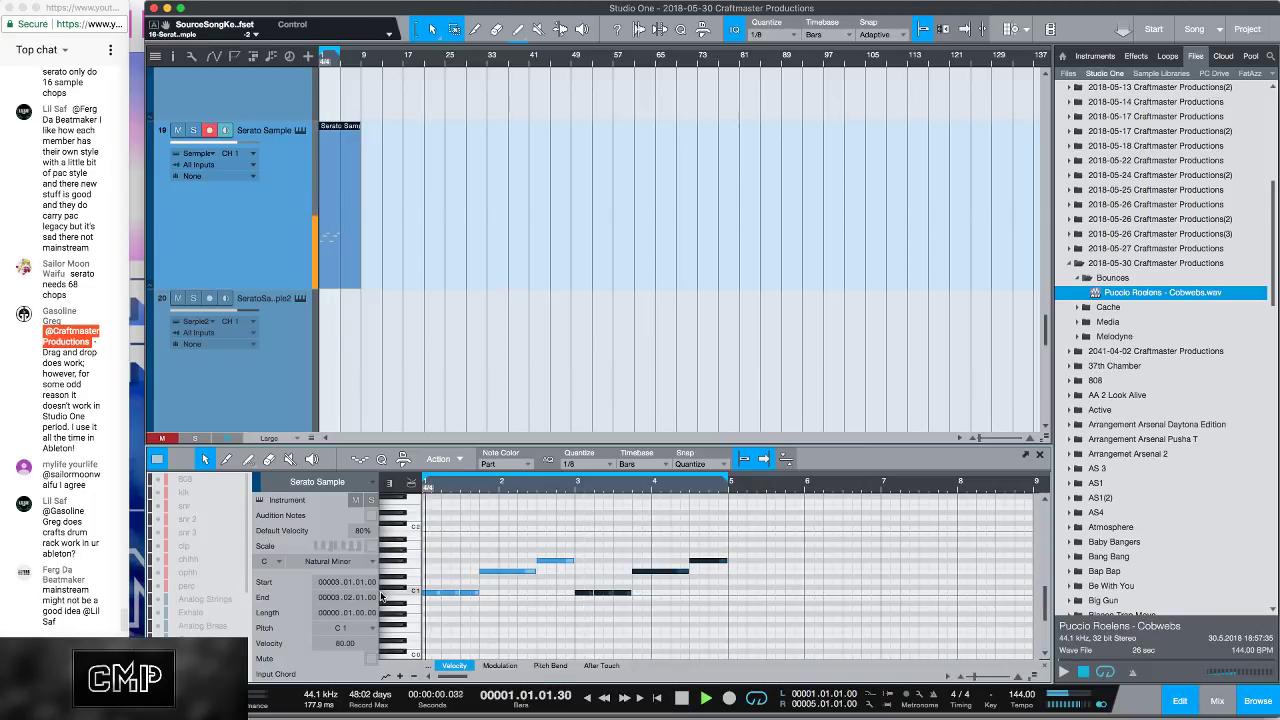
# Step: Shrink the track heights and create a snr part at bar 1 with C 3 hits on beat 3 of bars 1, 2 and 3
pyautogui.moveTo(391, 287); pyautogui.dragTo(380, 308)
pyautogui.hotkey('shift', 'w')
pyautogui.hotkey('shift', 'w')
pyautogui.hotkey('shift', 'w')
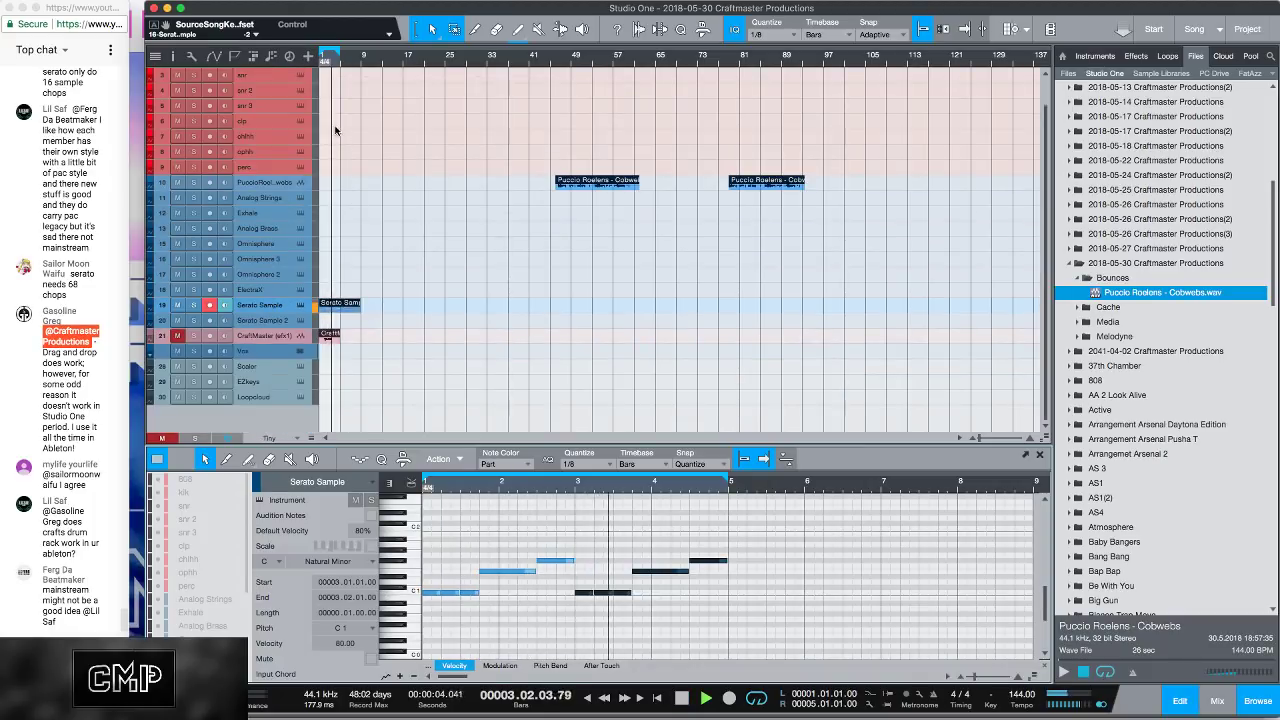
pyautogui.doubleClick(326, 75)
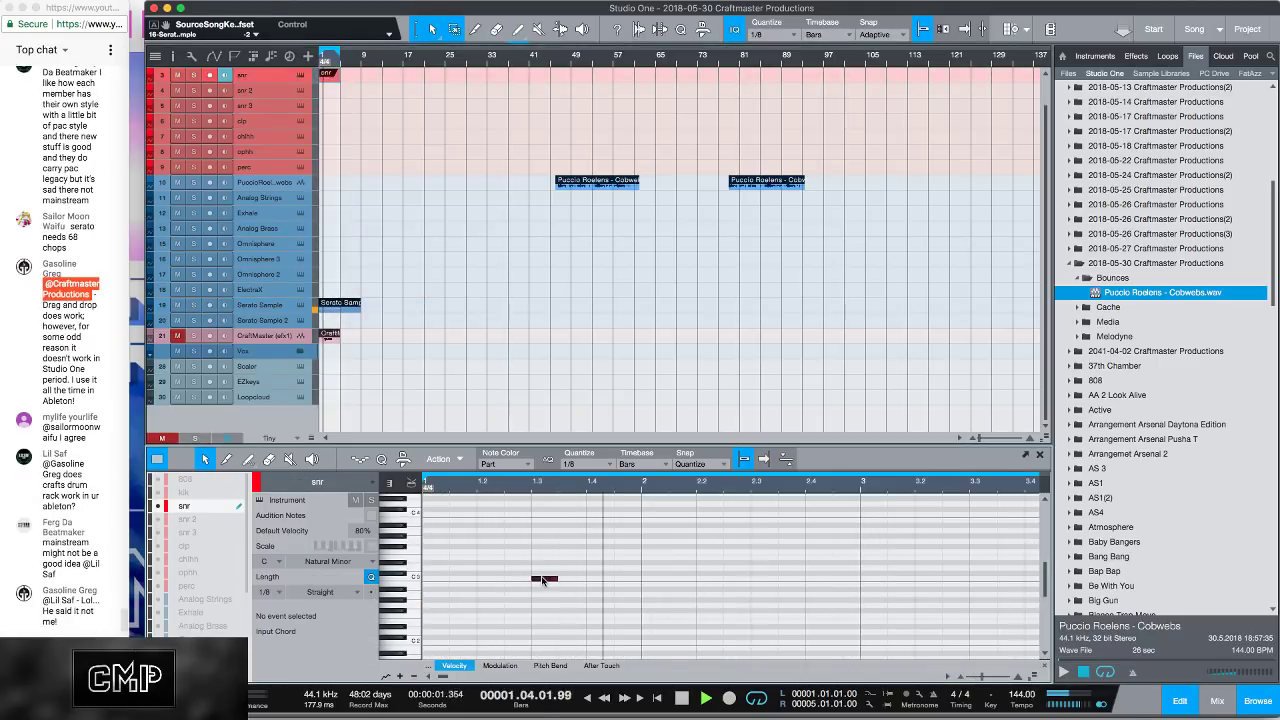
pyautogui.click(545, 578)
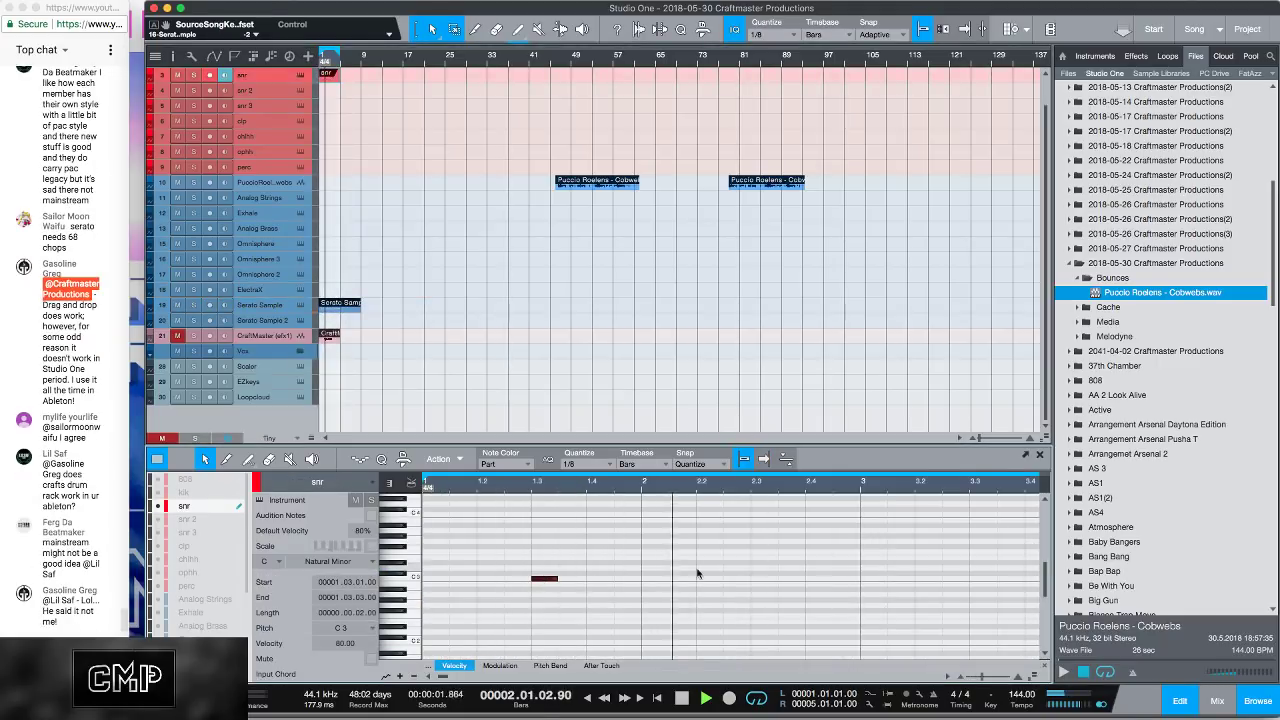
pyautogui.click(762, 578)
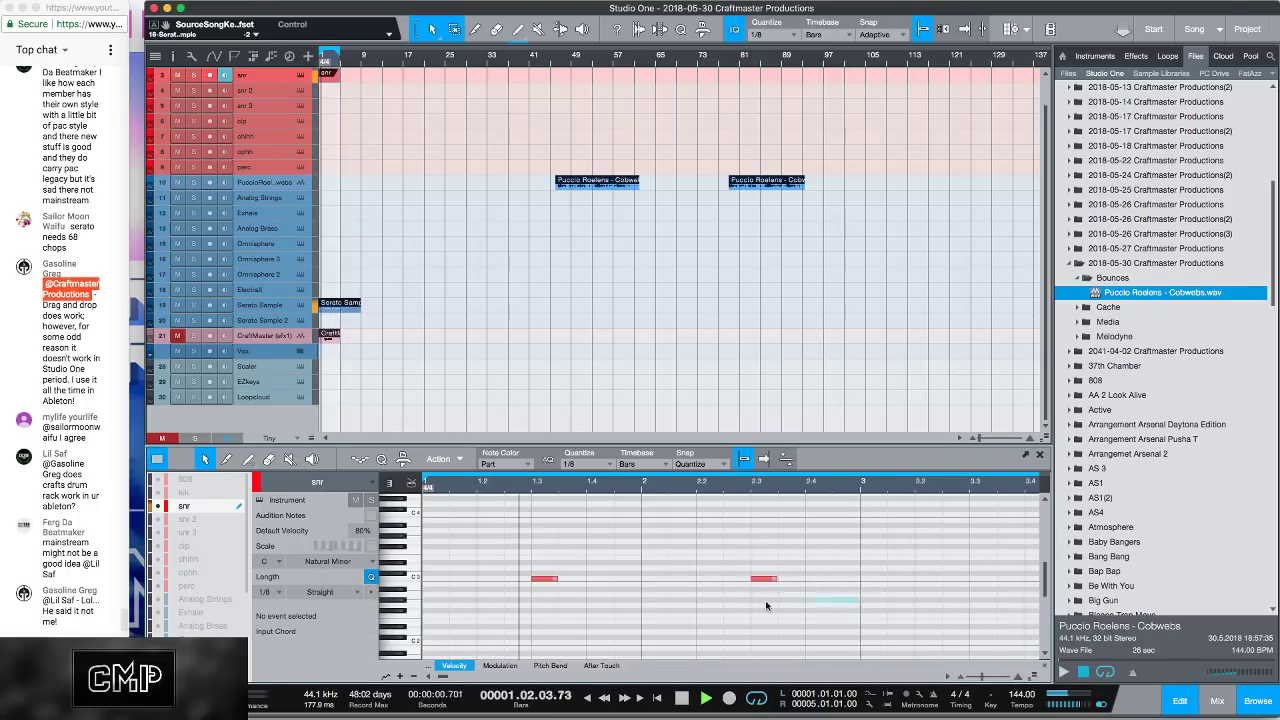
pyautogui.click(983, 578)
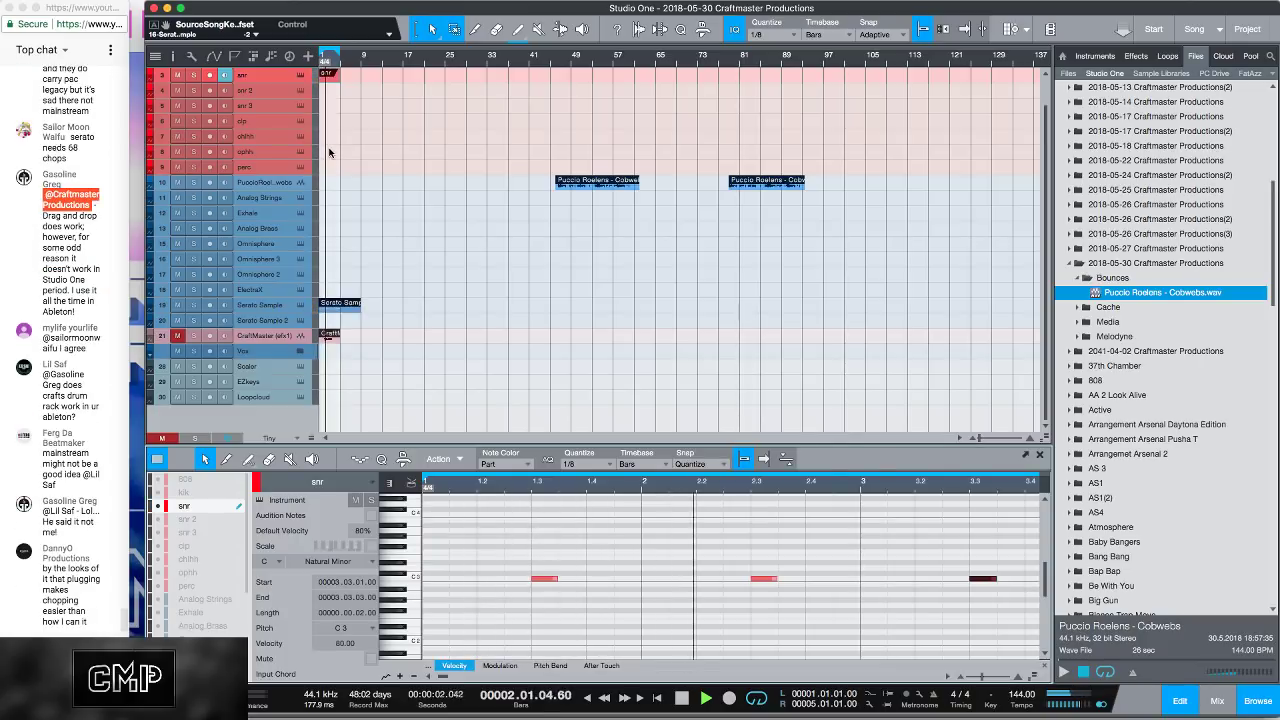
pyautogui.press('space')
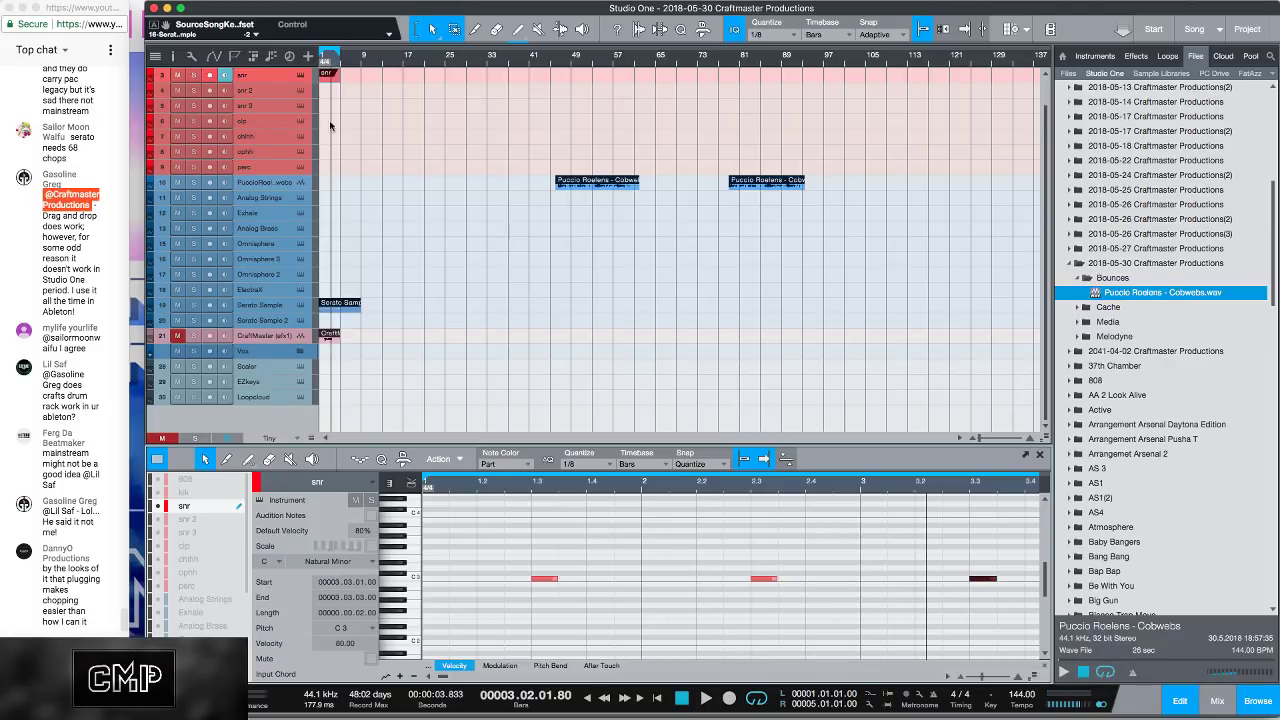
# Step: Create a closed hi-hat part at bar 1 with two eighth-length C 3 notes on beat 1, at velocities 100 and 80
pyautogui.doubleClick(327, 140)
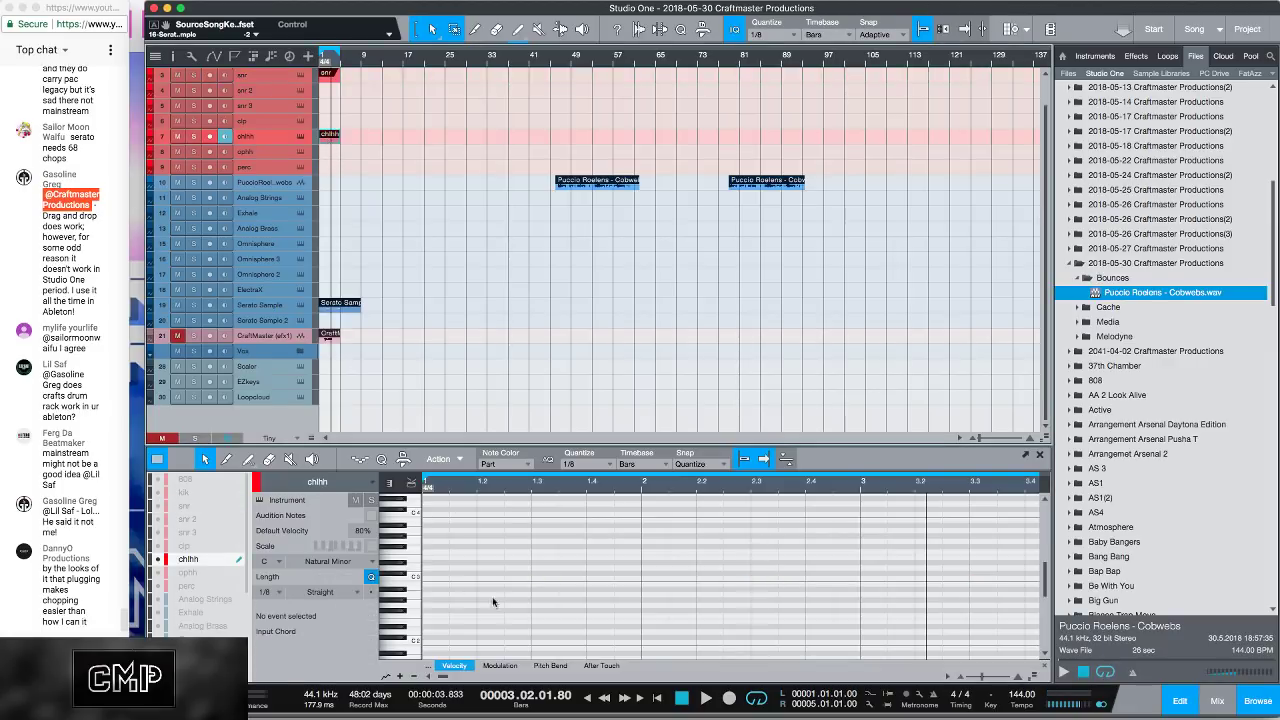
pyautogui.doubleClick(431, 578)
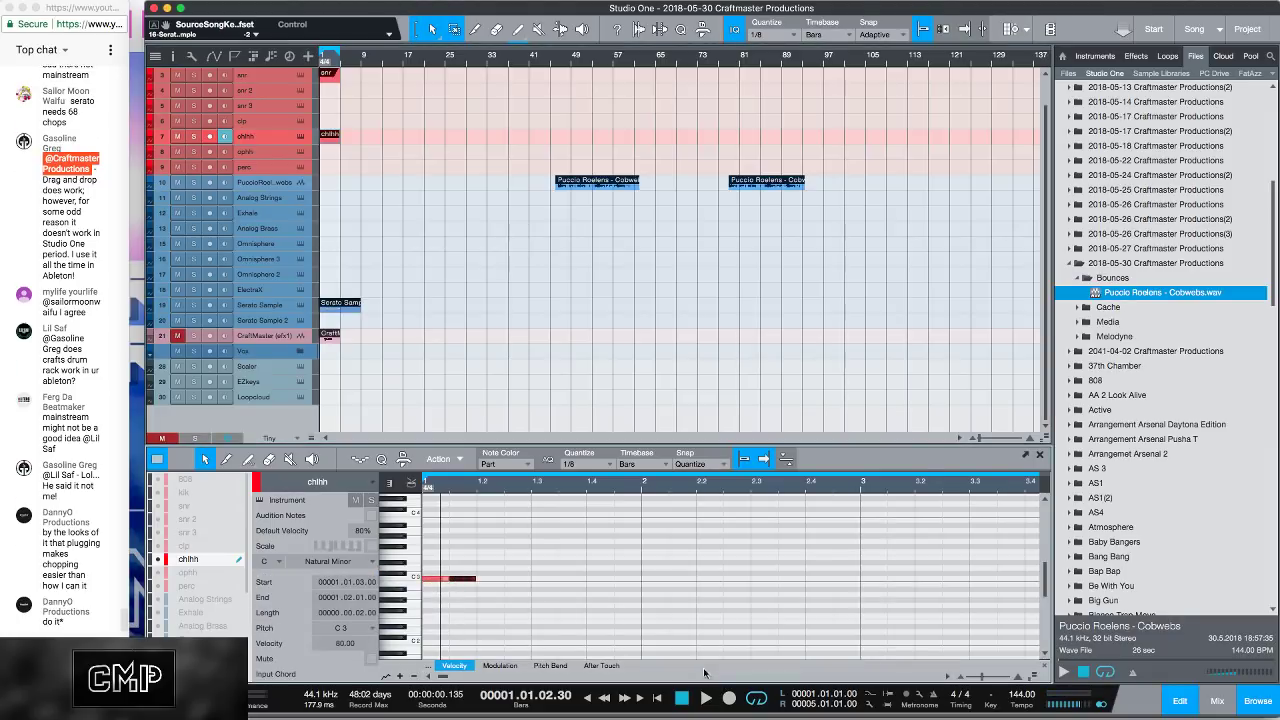
pyautogui.moveTo(702, 662); pyautogui.dragTo(703, 597)
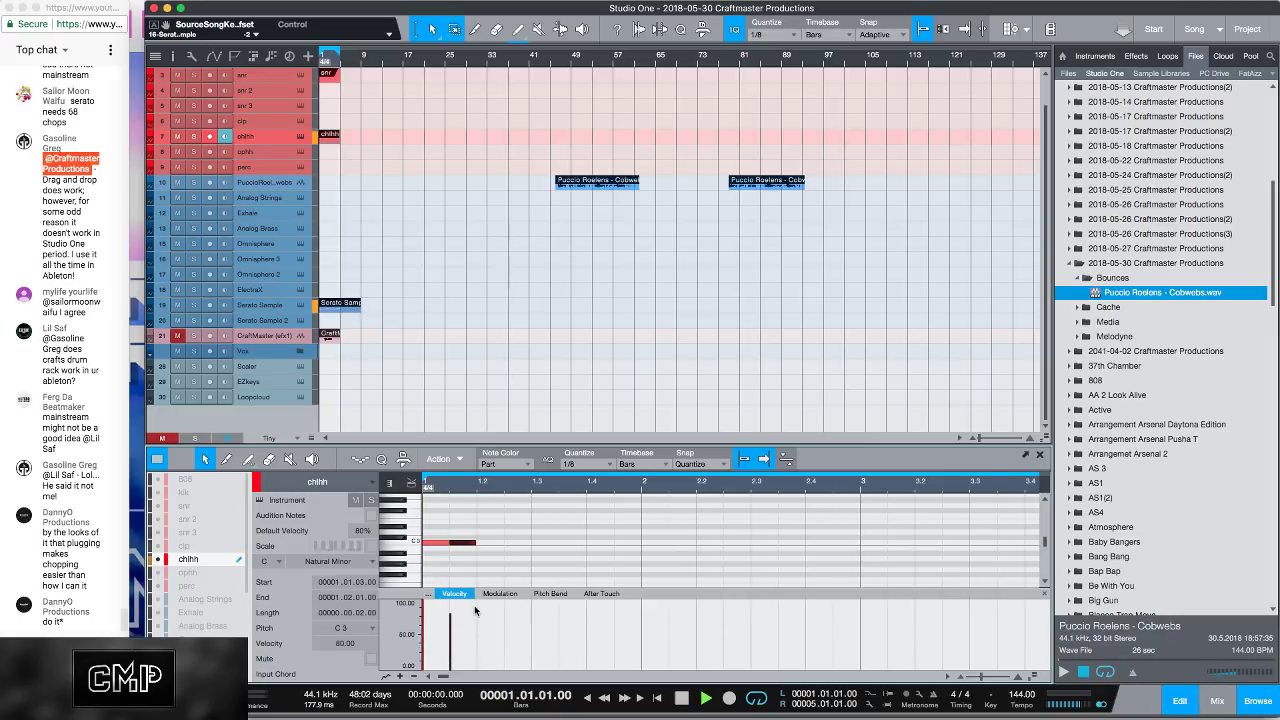
# Step: Duplicate the two closed hi-hat notes repeatedly, with their alternating velocities, until they fill bars 1 to 4
pyautogui.click(541, 575)
pyautogui.click(448, 542)
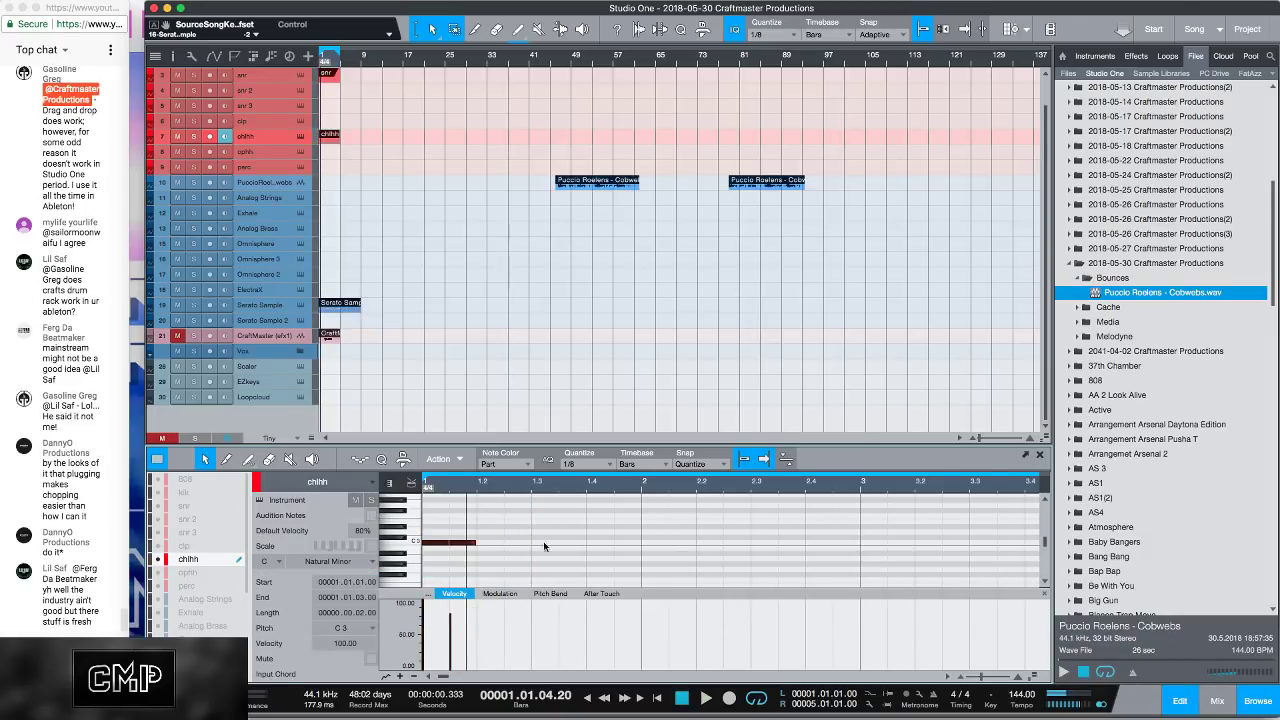
pyautogui.press('d')
pyautogui.press('d')
pyautogui.press('d')
pyautogui.press('d')
pyautogui.press('d')
pyautogui.press('d')
pyautogui.press('d')
pyautogui.press('d')
pyautogui.press('d')
pyautogui.press('d')
pyautogui.moveTo(591, 486); pyautogui.dragTo(591, 476)
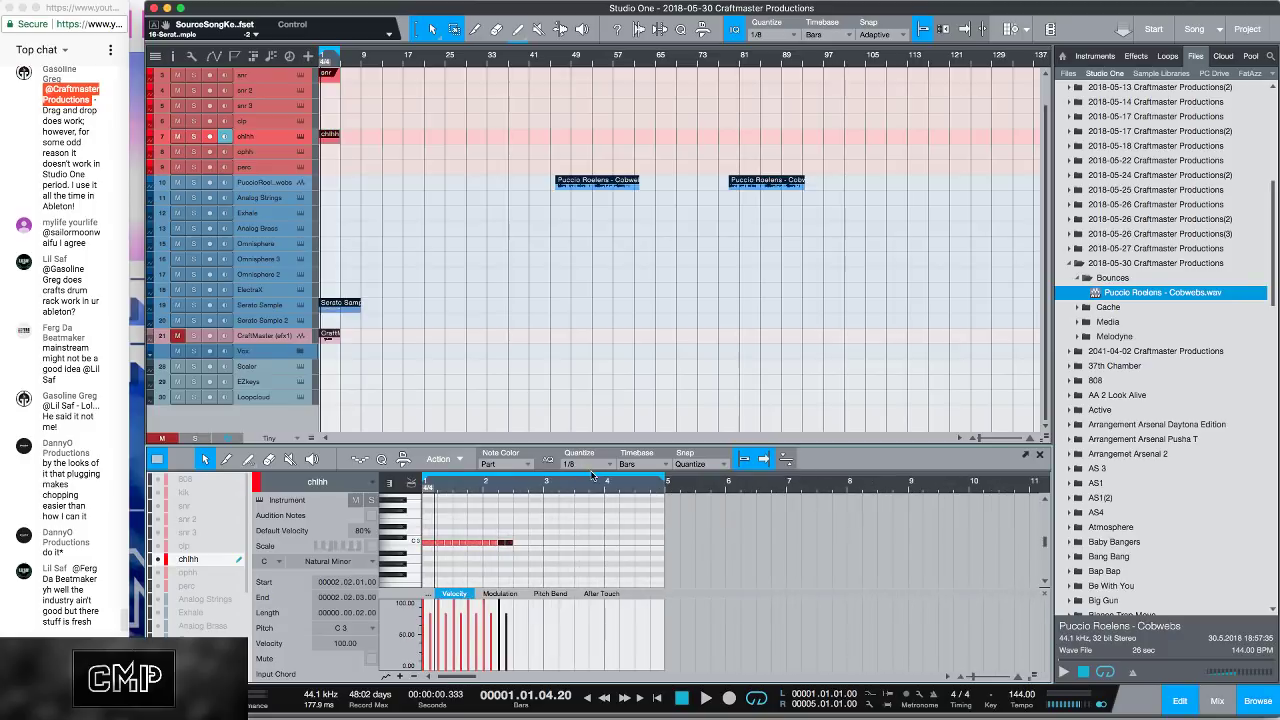
pyautogui.press('d')
pyautogui.press('d')
pyautogui.press('d')
pyautogui.press('d')
pyautogui.press('d')
pyautogui.press('d')
pyautogui.press('d')
pyautogui.press('d')
pyautogui.press('d')
pyautogui.press('d')
pyautogui.press('d')
pyautogui.press('d')
pyautogui.press('d')
pyautogui.press('d')
pyautogui.press('d')
pyautogui.press('d')
pyautogui.press('d')
pyautogui.press('d')
pyautogui.press('d')
pyautogui.press('d')
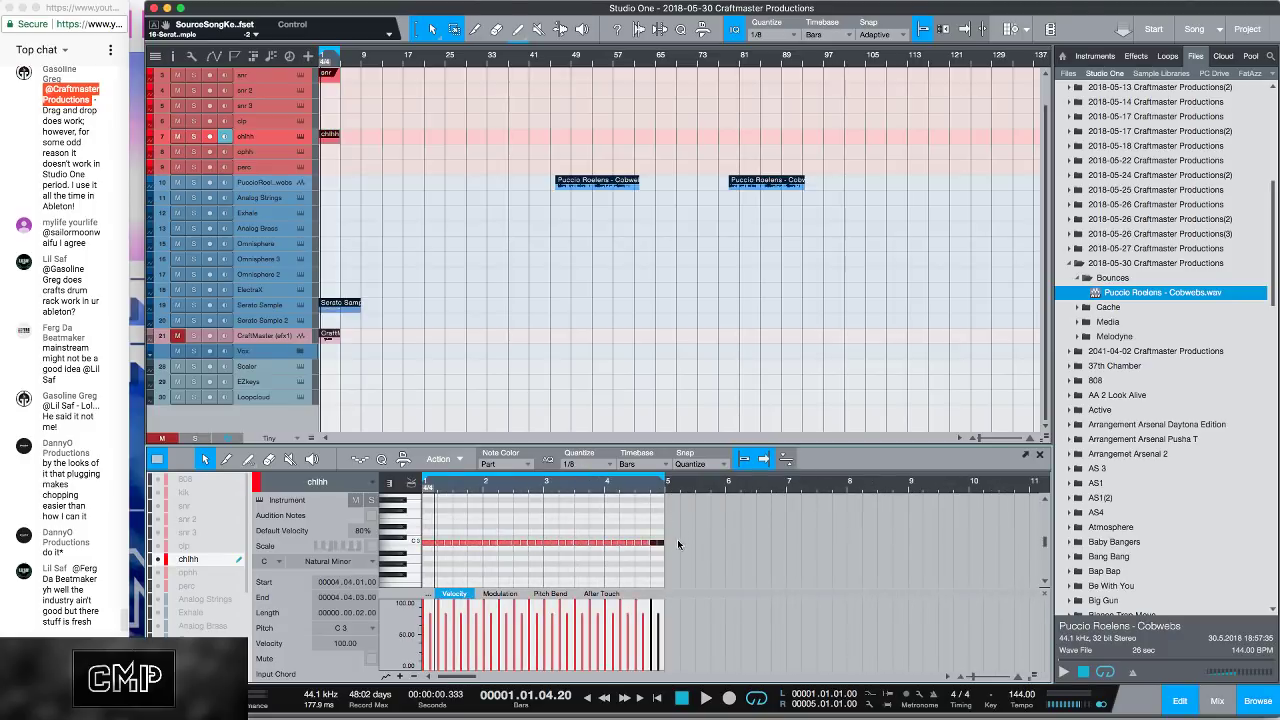
# Step: During playback, lower the closed hi-hat channel to about -19 dB and the snr channel to -5.8 dB
pyautogui.press('F3')
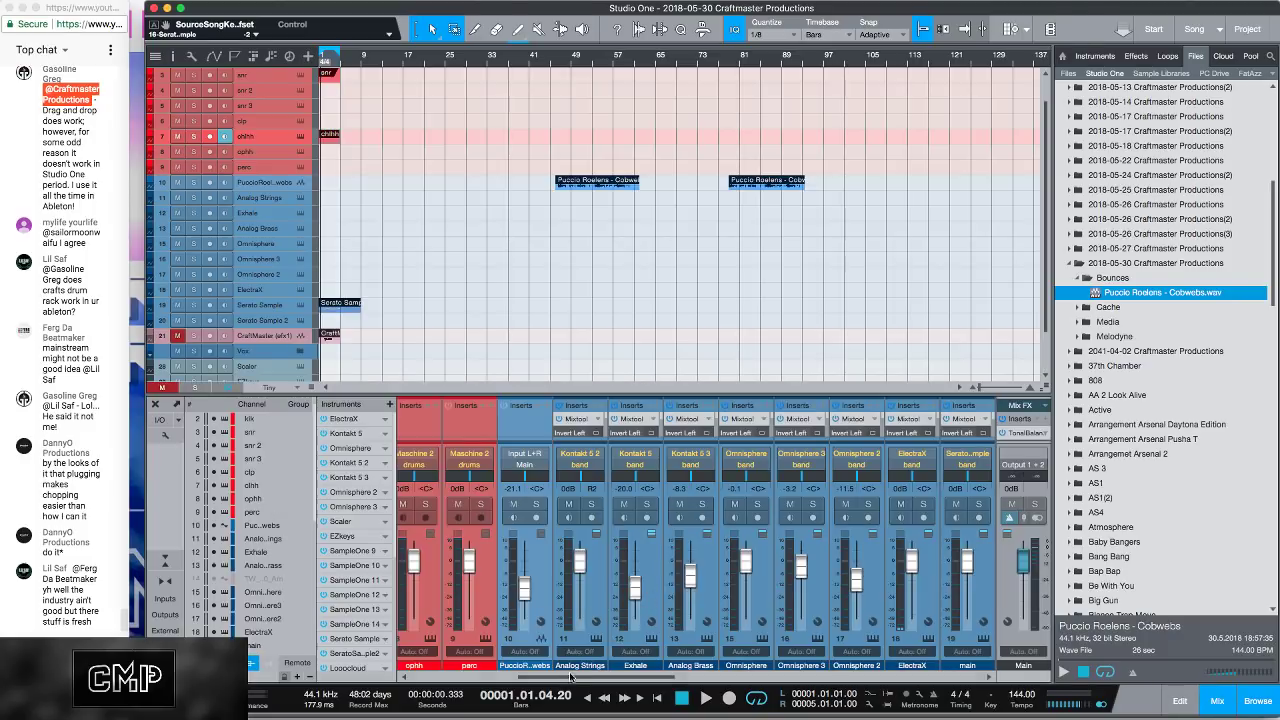
pyautogui.hscroll(-10, 600, 576)
pyautogui.press('space')
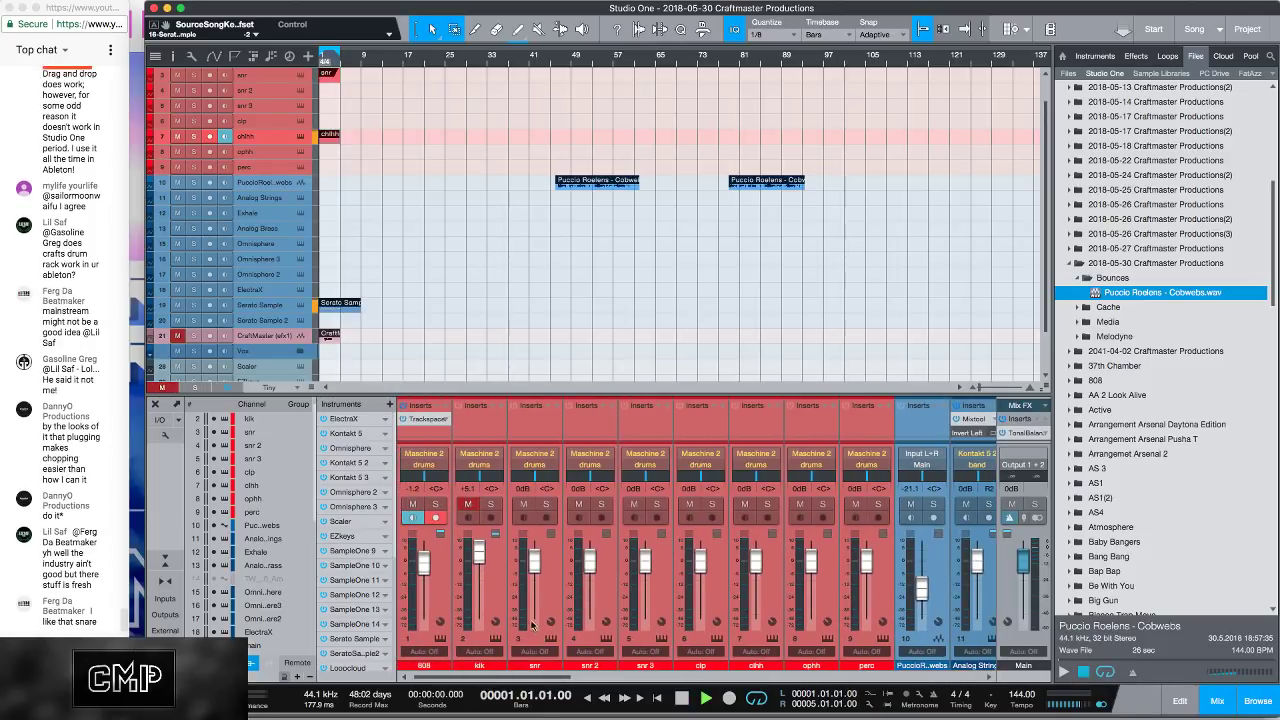
pyautogui.moveTo(755, 560); pyautogui.dragTo(757, 600)
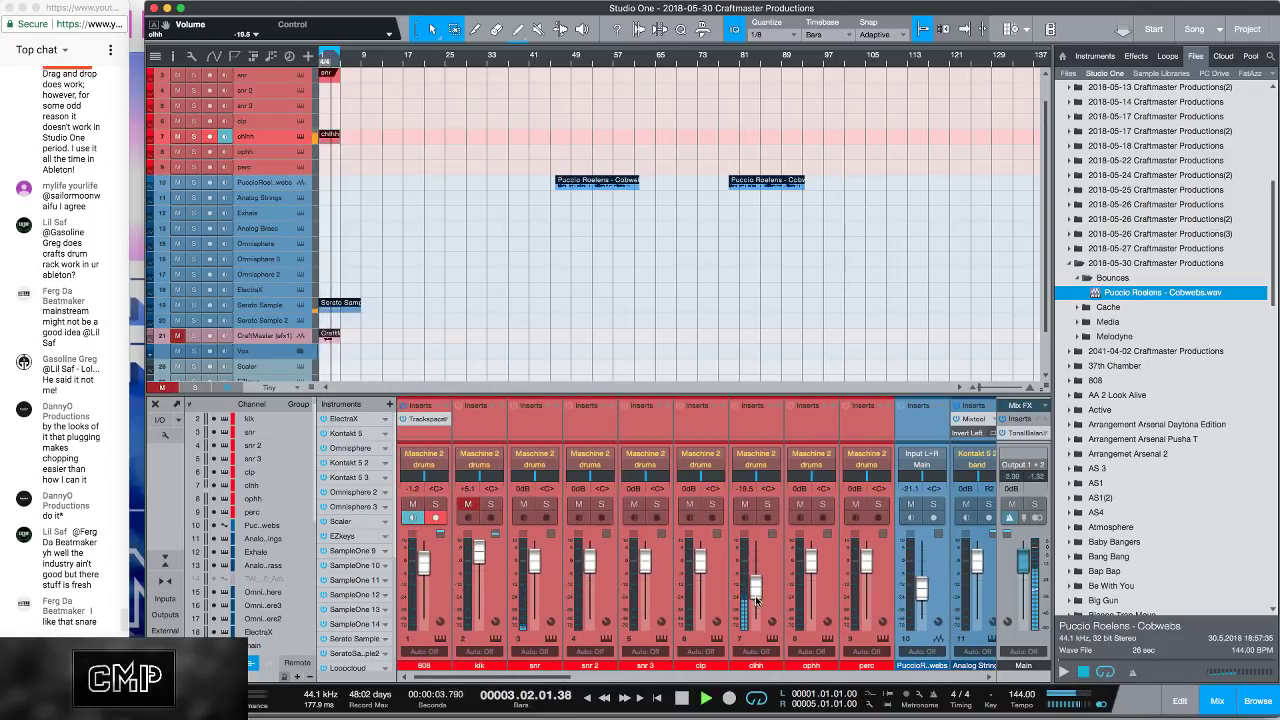
pyautogui.moveTo(534, 562); pyautogui.dragTo(535, 580)
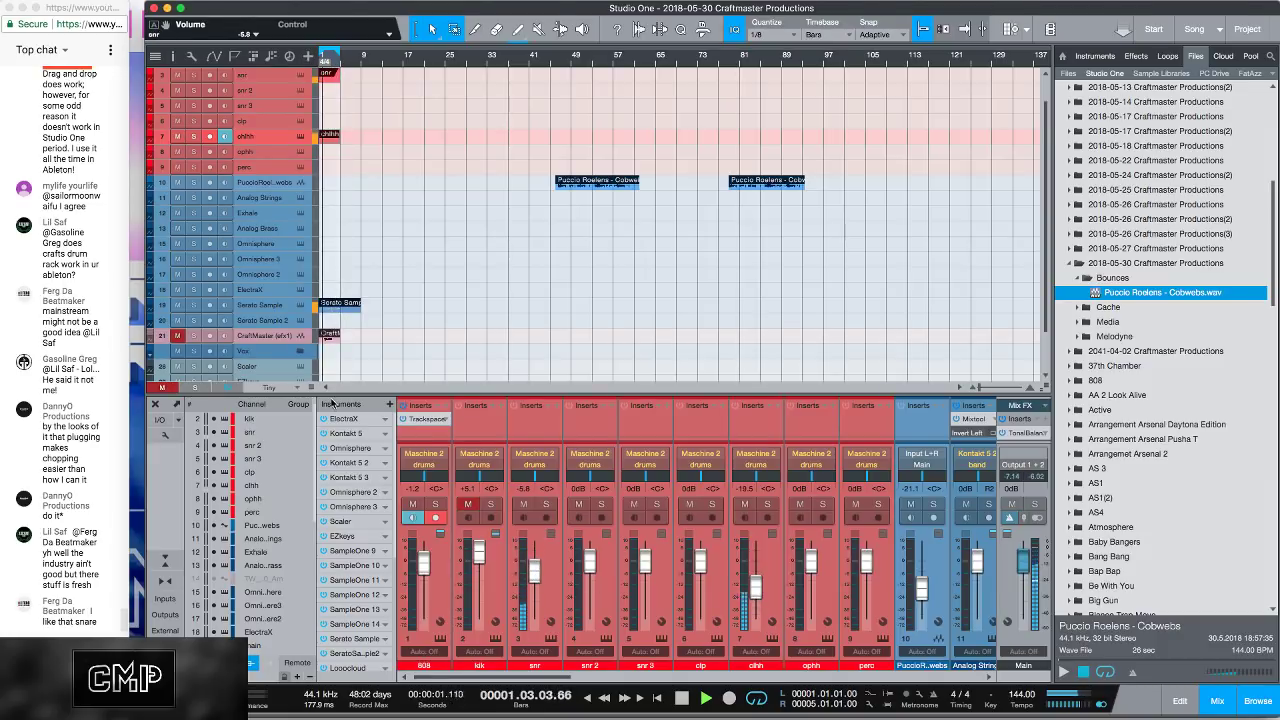
# Step: Create a four-bar kik part at bar 1 with C 3 hits at 1.1.1 and 1.2.3
pyautogui.scroll(2, 330, 137)
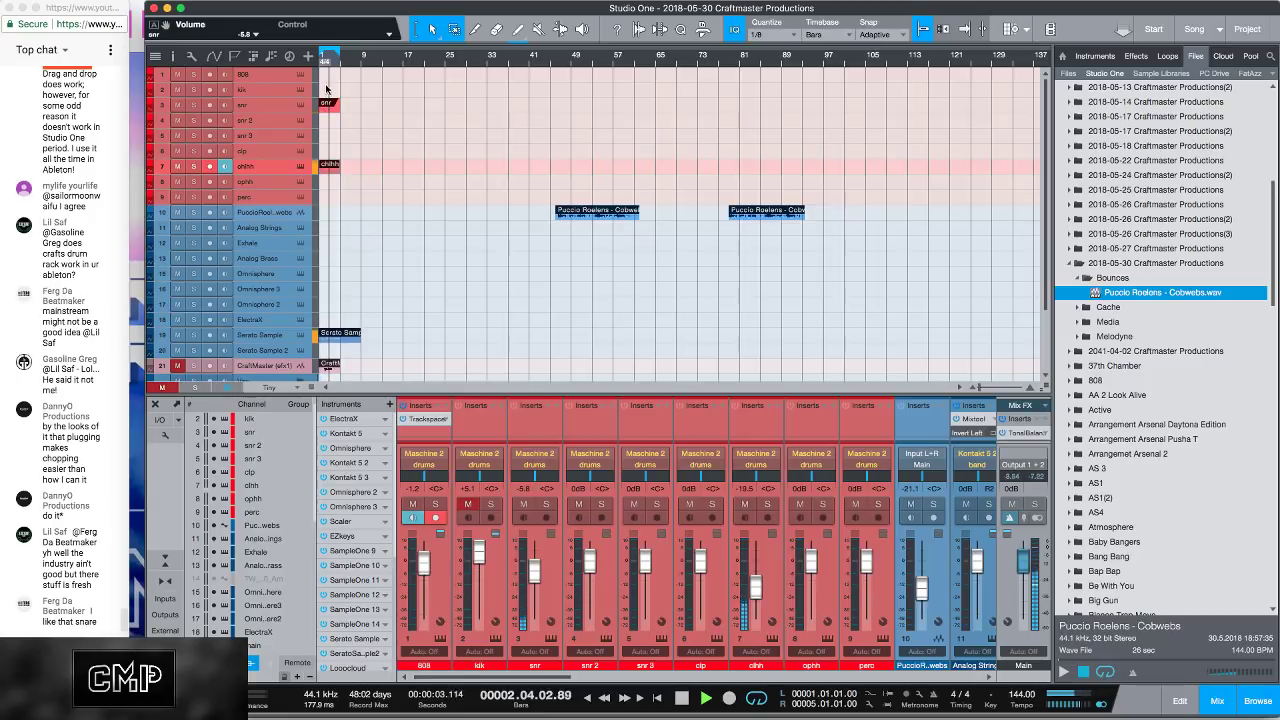
pyautogui.click(327, 91)
pyautogui.doubleClick(327, 91)
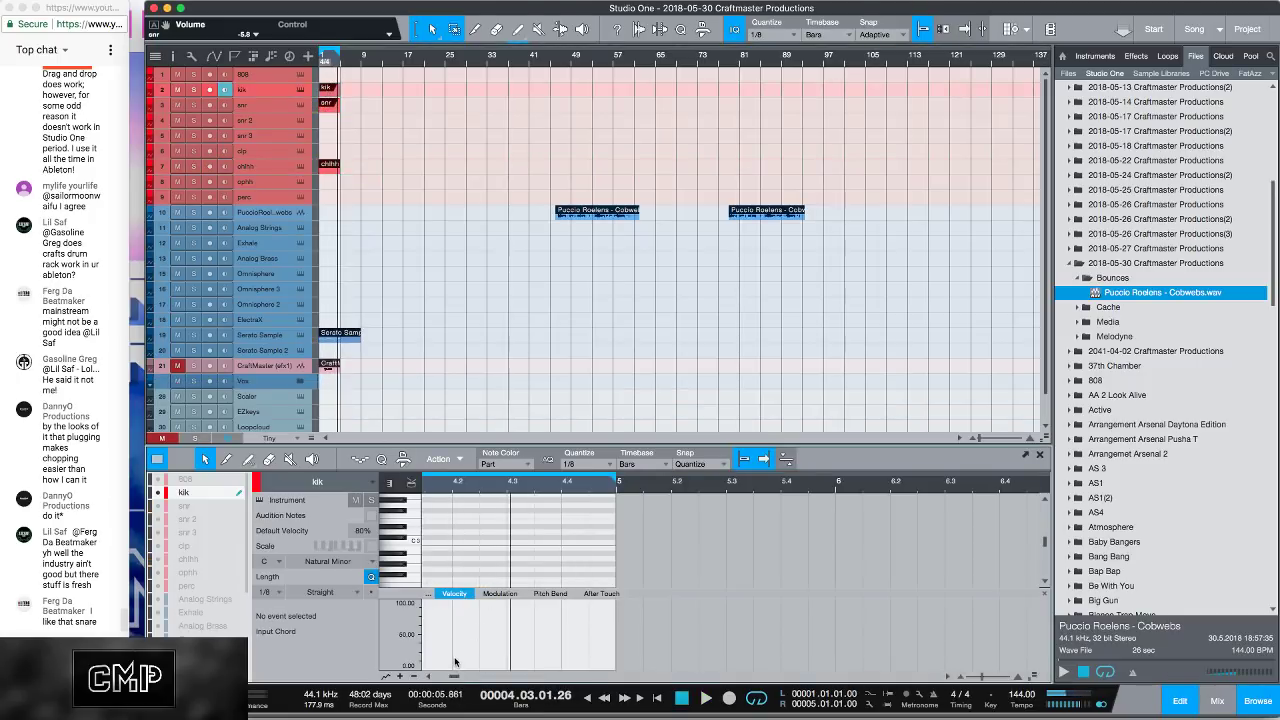
pyautogui.moveTo(455, 676); pyautogui.dragTo(436, 676)
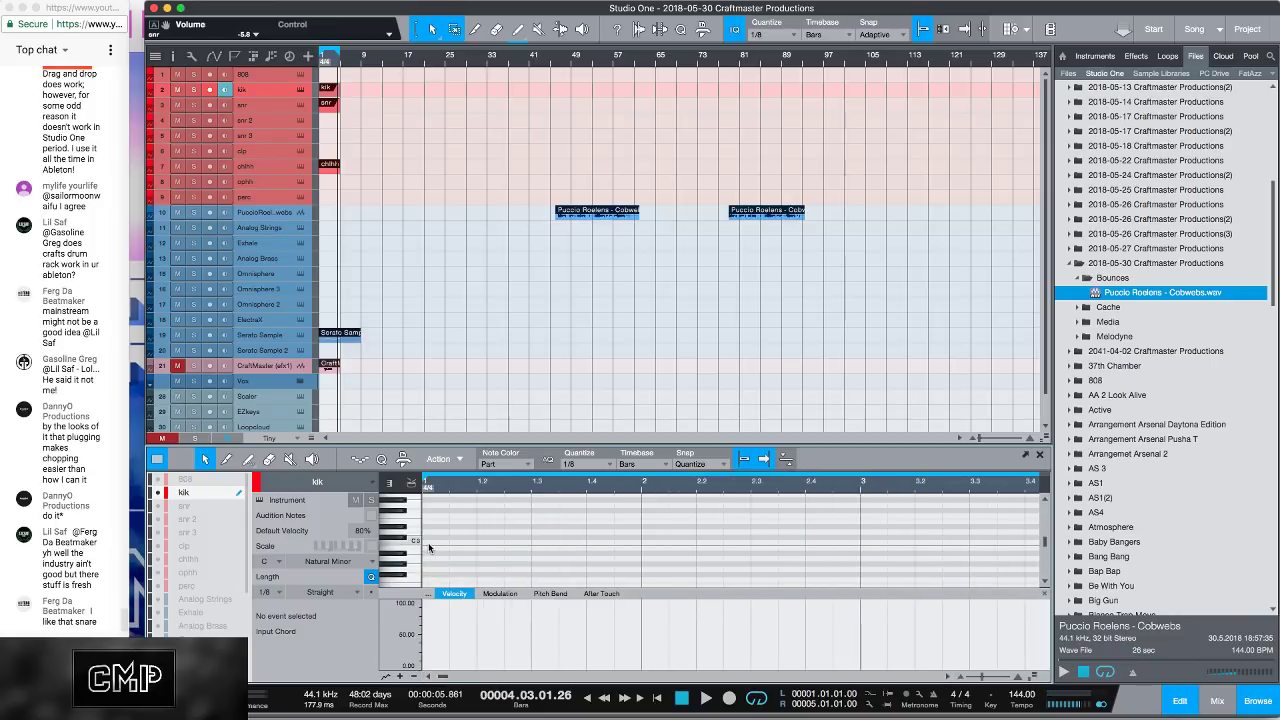
pyautogui.click(428, 542)
pyautogui.press('space')
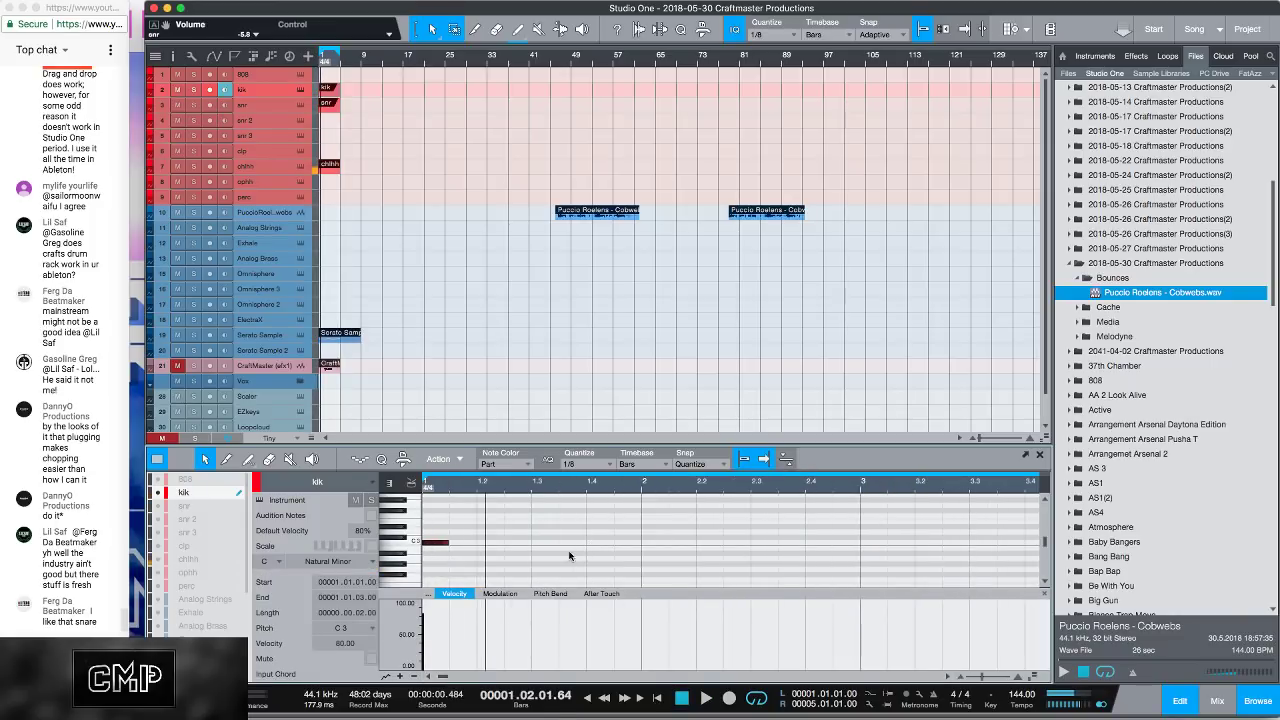
pyautogui.press('space')
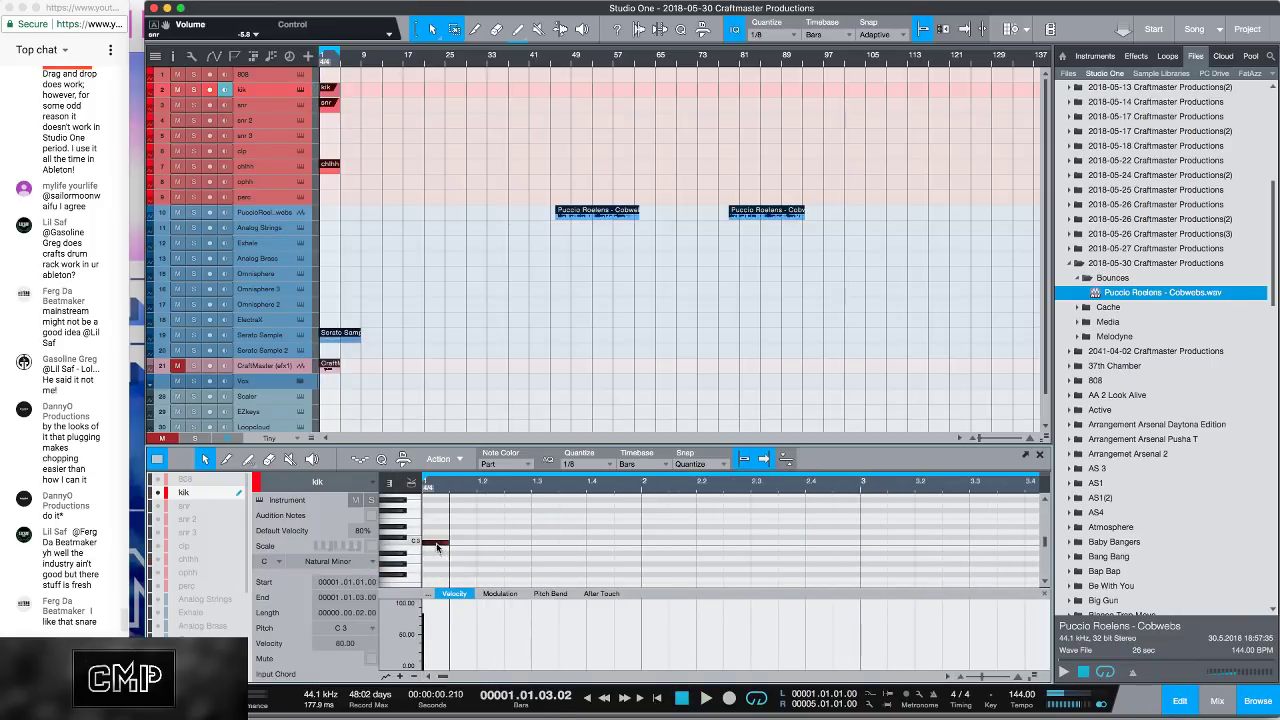
pyautogui.moveTo(437, 546)
pyautogui.mouseDown()
pyautogui.moveTo(503, 544)
pyautogui.moveTo(438, 544)
pyautogui.mouseUp()
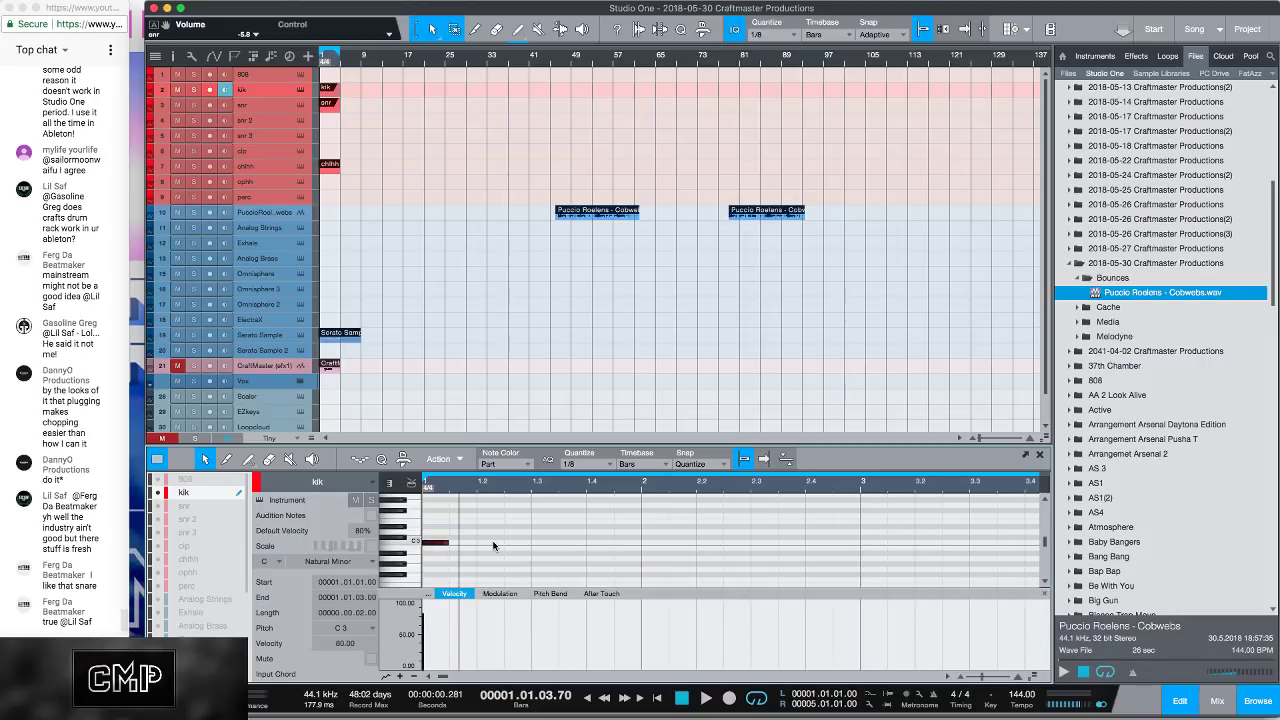
pyautogui.press('space')
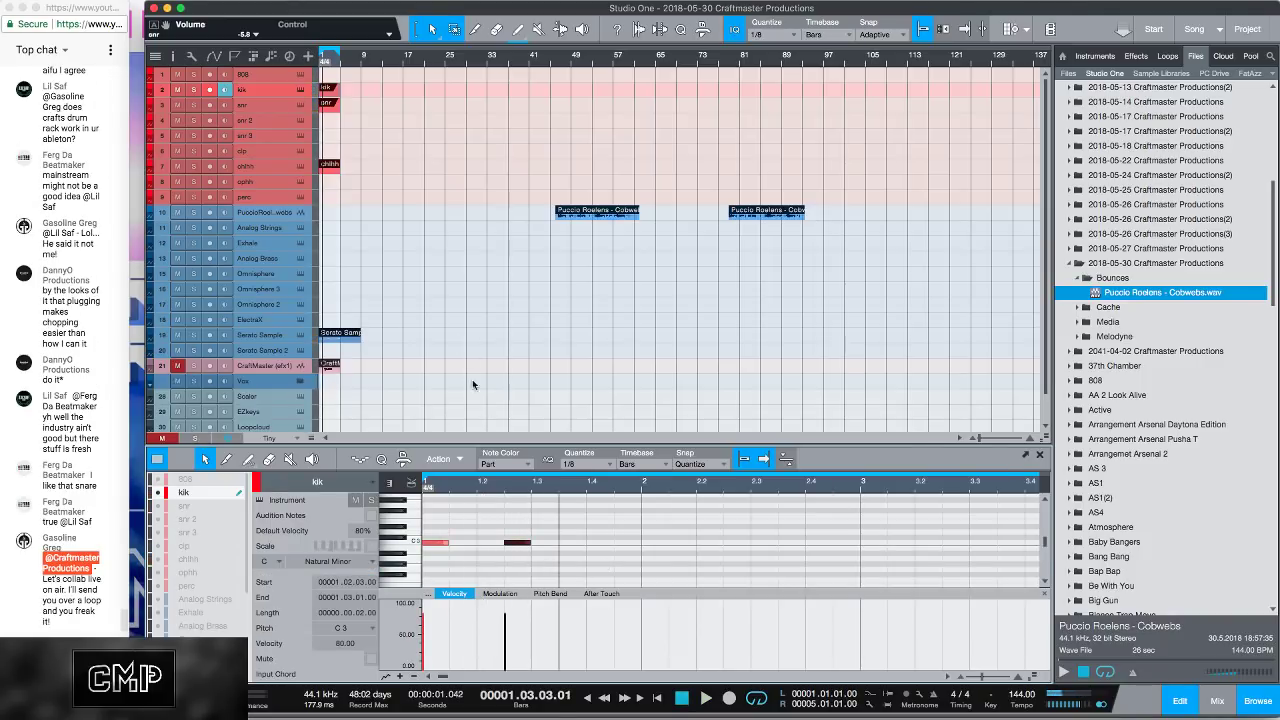
# Step: Unmute the kik channel and lower its volume to slightly under 0 dB
pyautogui.press('F3')
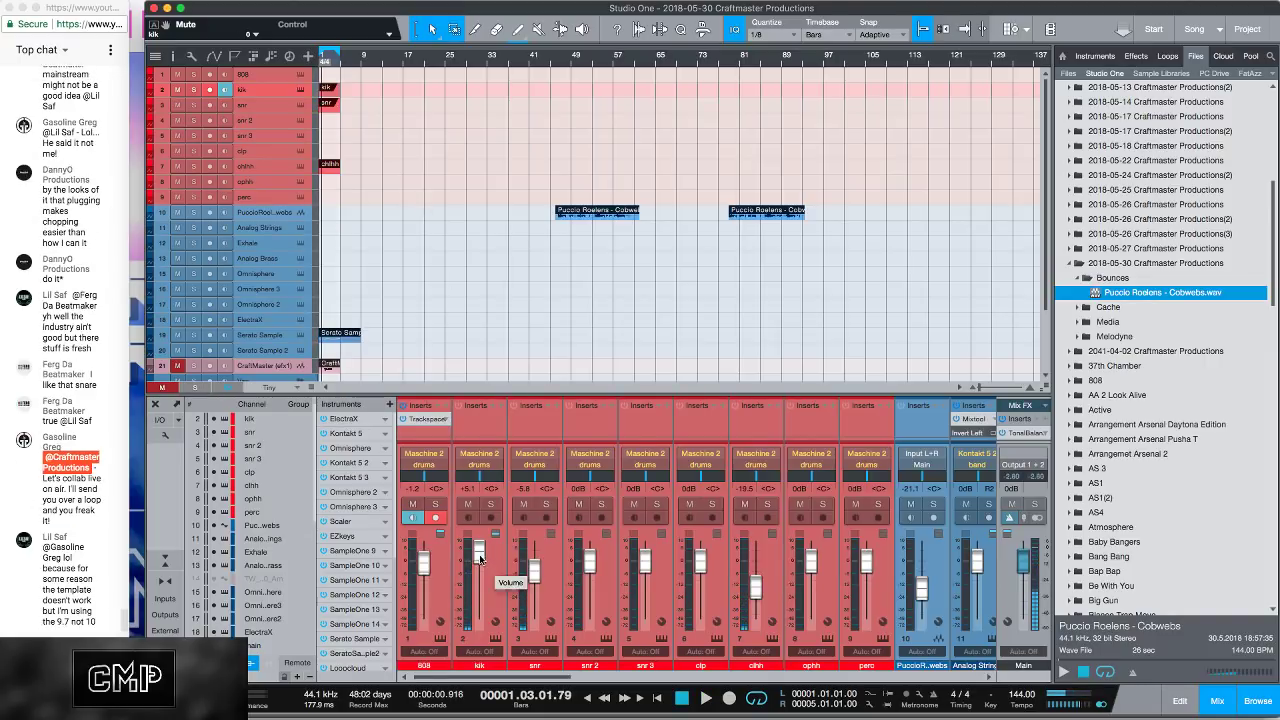
pyautogui.moveTo(479, 556); pyautogui.dragTo(479, 570)
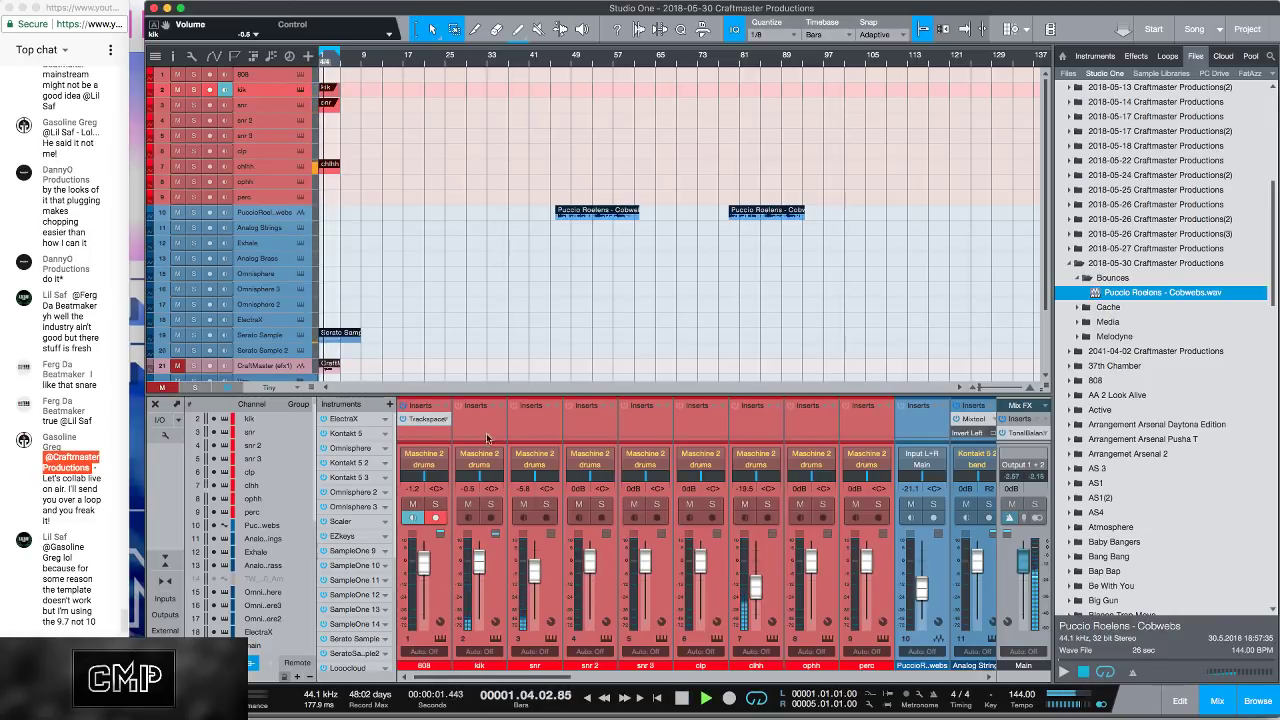
# Step: Add C 3 kick hits at 1.4.1, 2.2.1, 2.4.1 and 2.4.3 in the kik part
pyautogui.doubleClick(336, 101)
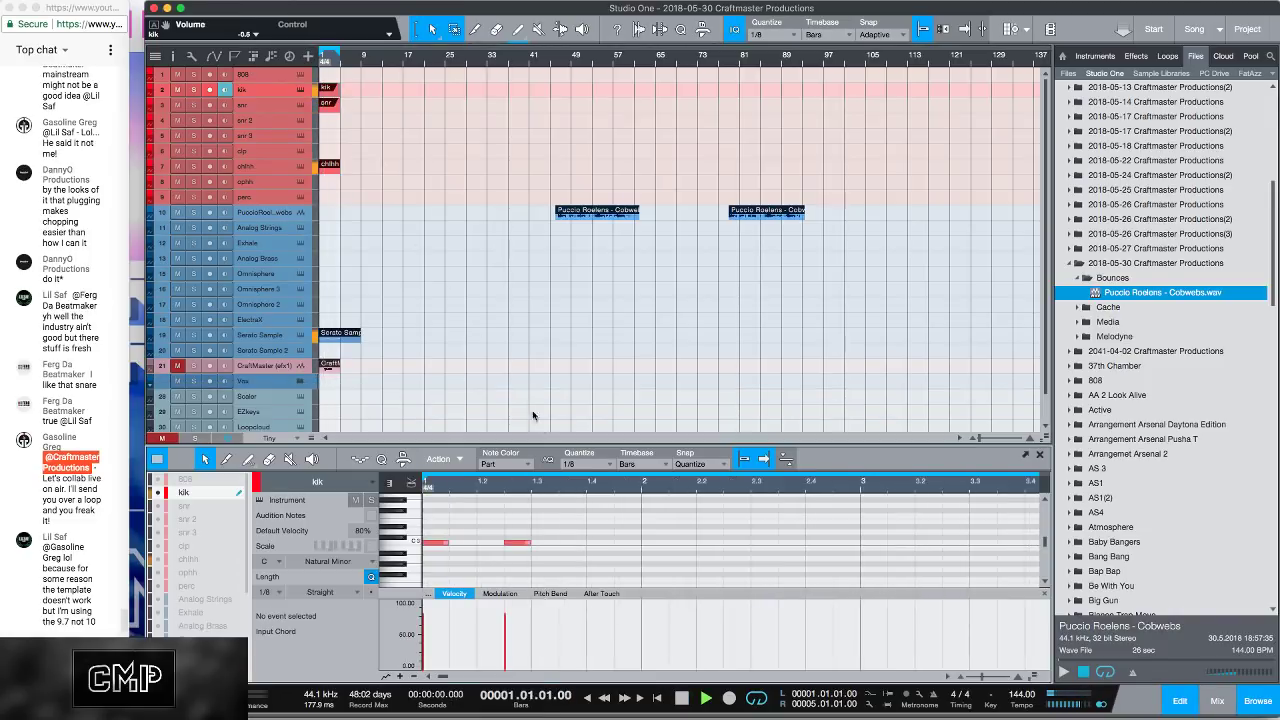
pyautogui.click(592, 542)
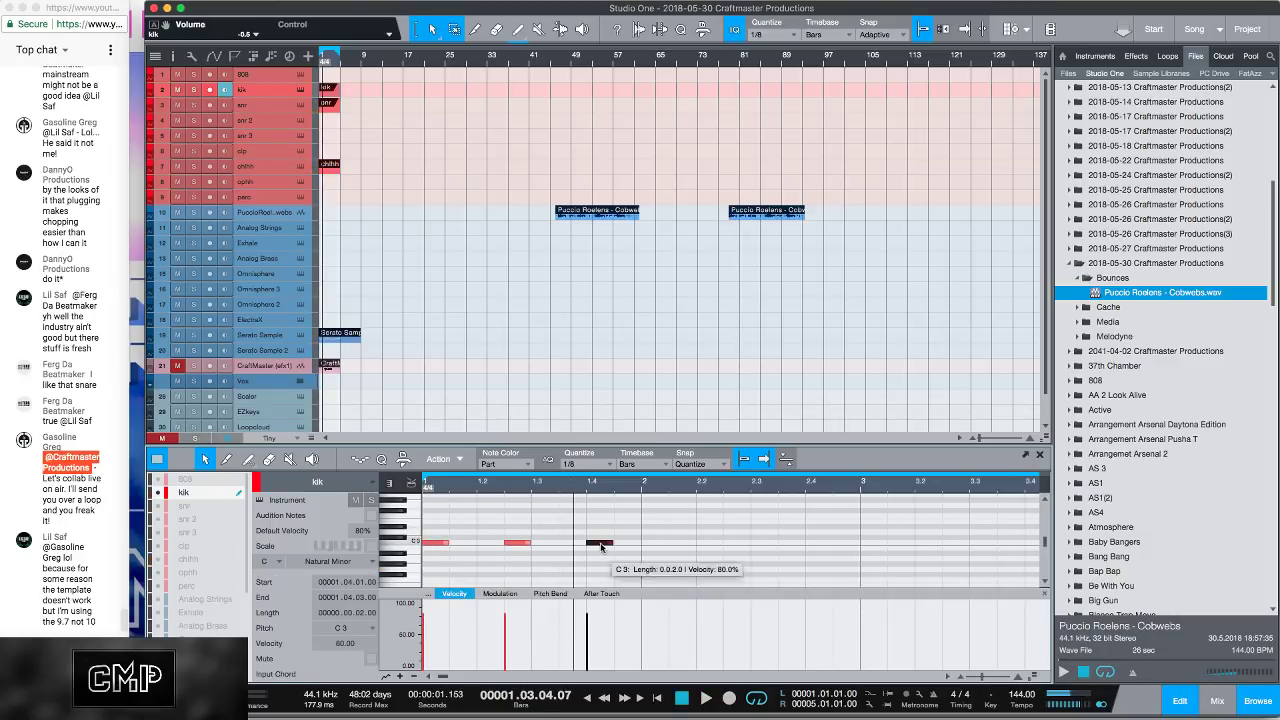
pyautogui.click(705, 542)
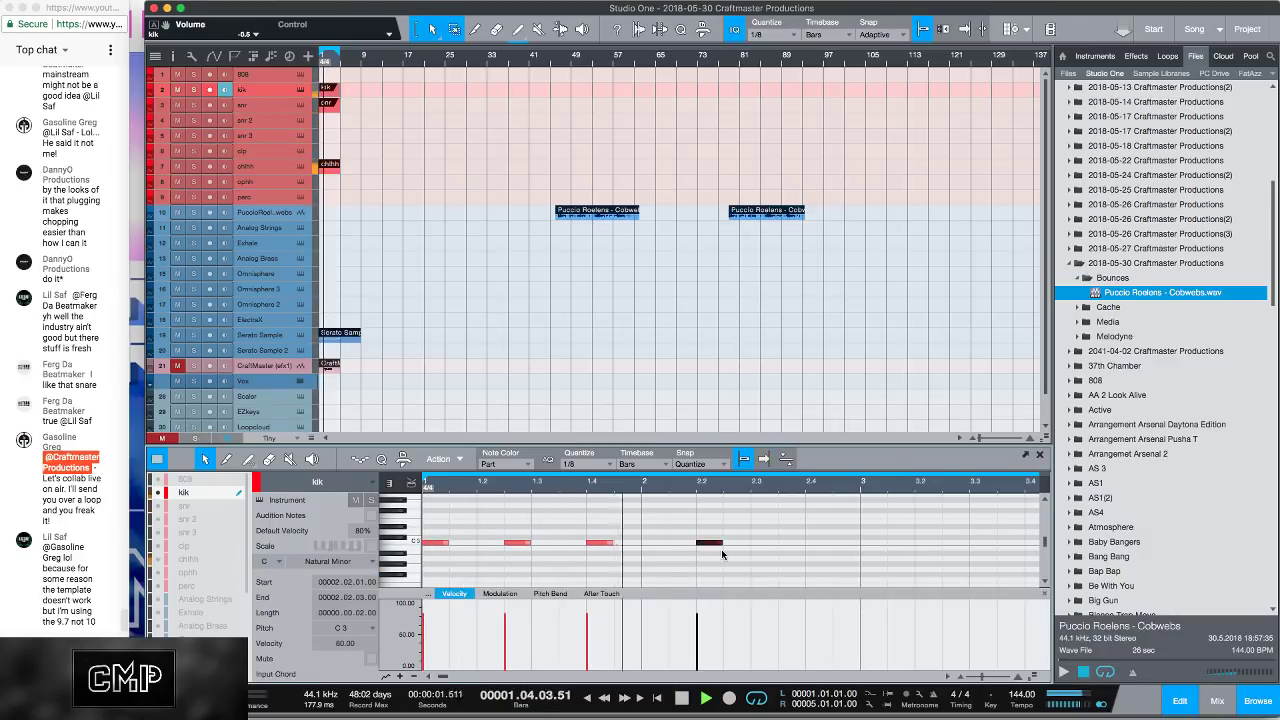
pyautogui.doubleClick(824, 548)
pyautogui.doubleClick(818, 545)
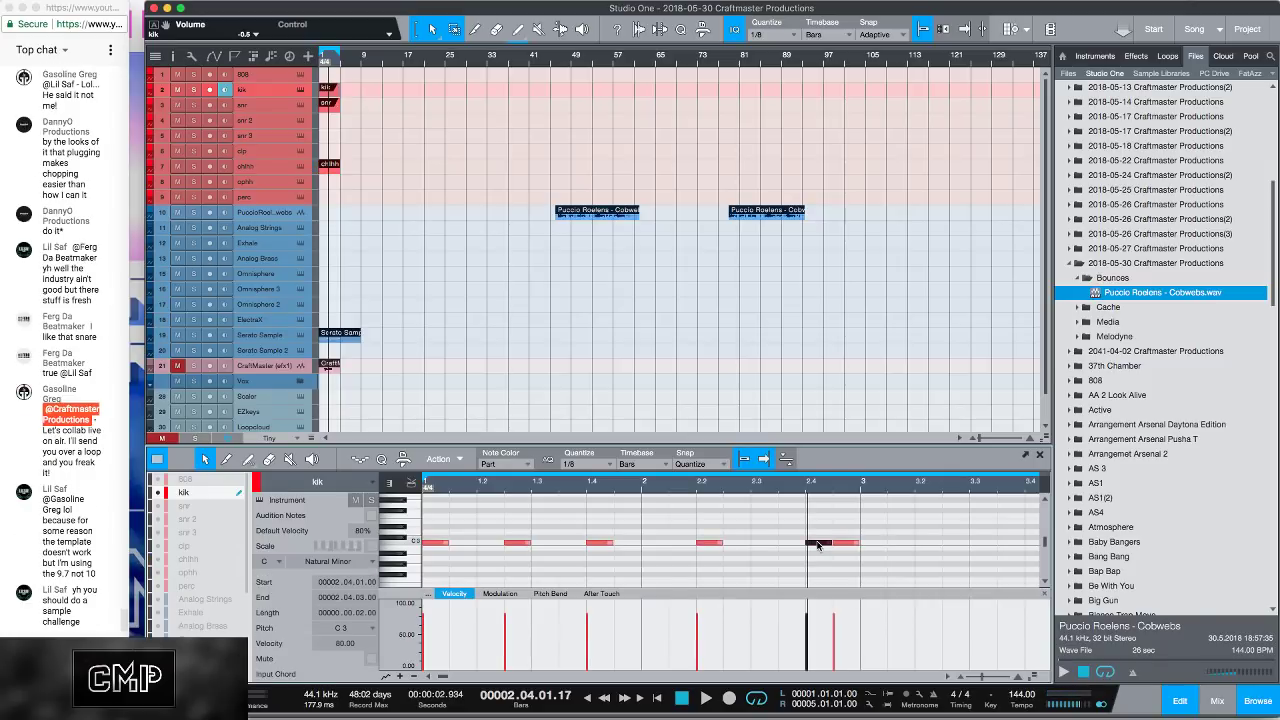
# Step: Duplicate all kick notes of the two-bar pattern into bars 3 and 4 and play back the loop
pyautogui.moveTo(916, 566); pyautogui.dragTo(422, 518)
pyautogui.press('super+d')
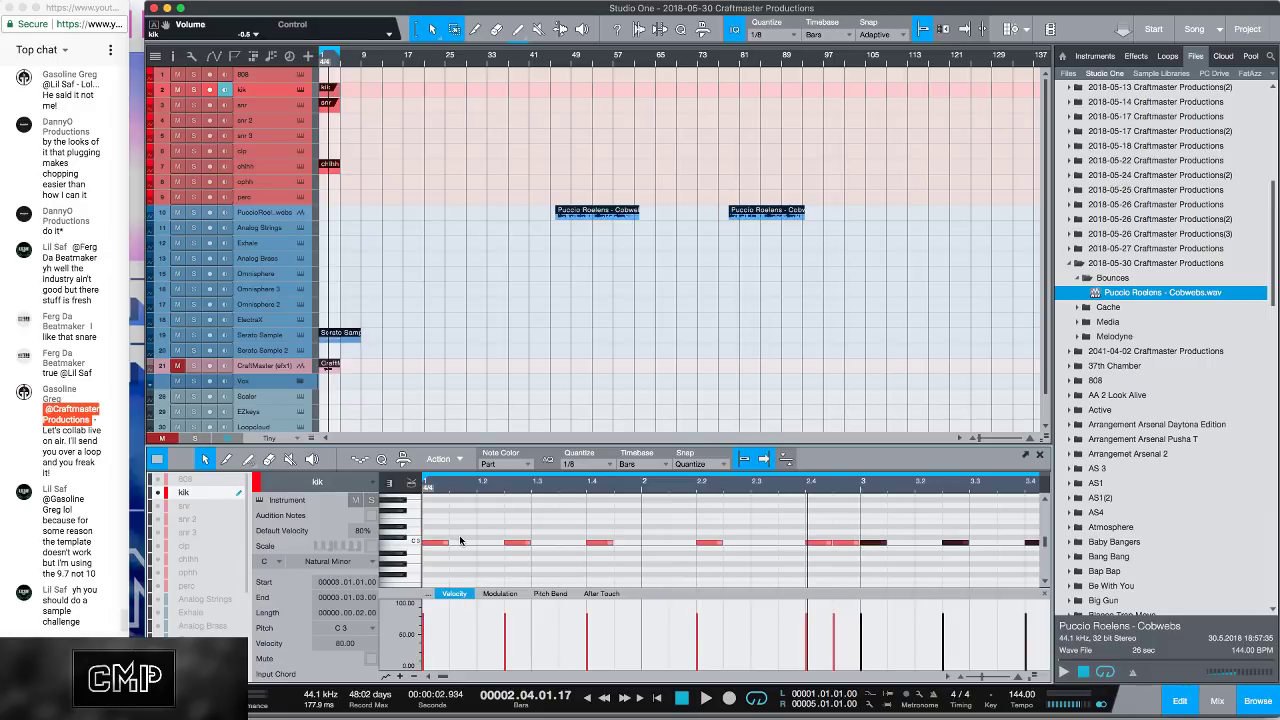
pyautogui.press('space')
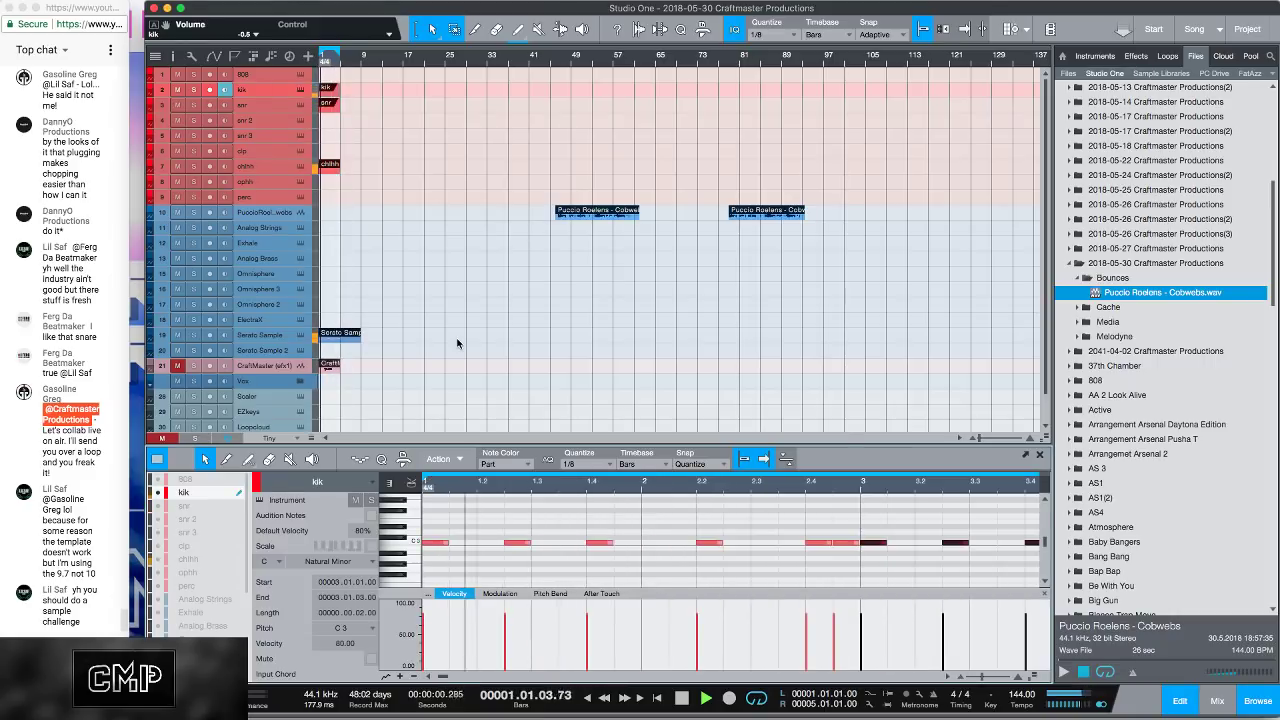
pyautogui.press('space')
# Step: Set the Mixtool gain on the Serato Sample track's mixer channel to -7.20 dB while the loop plays
pyautogui.click(336, 336)
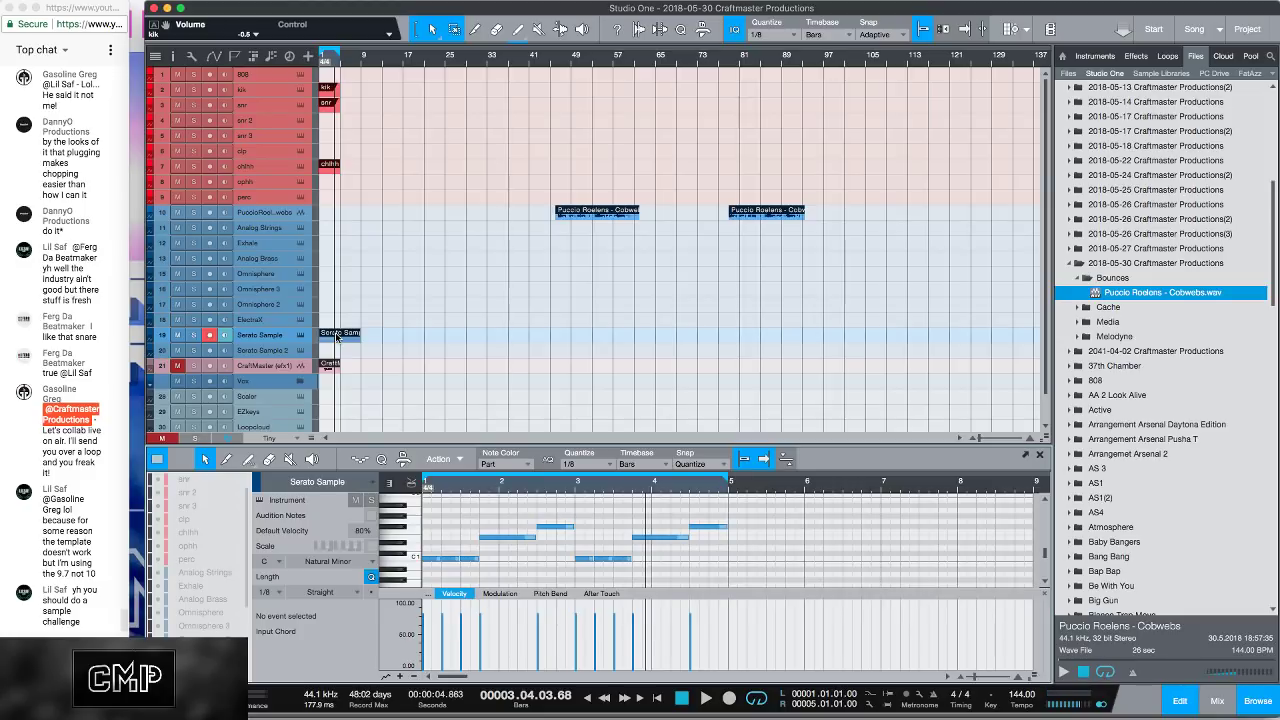
pyautogui.press('F3')
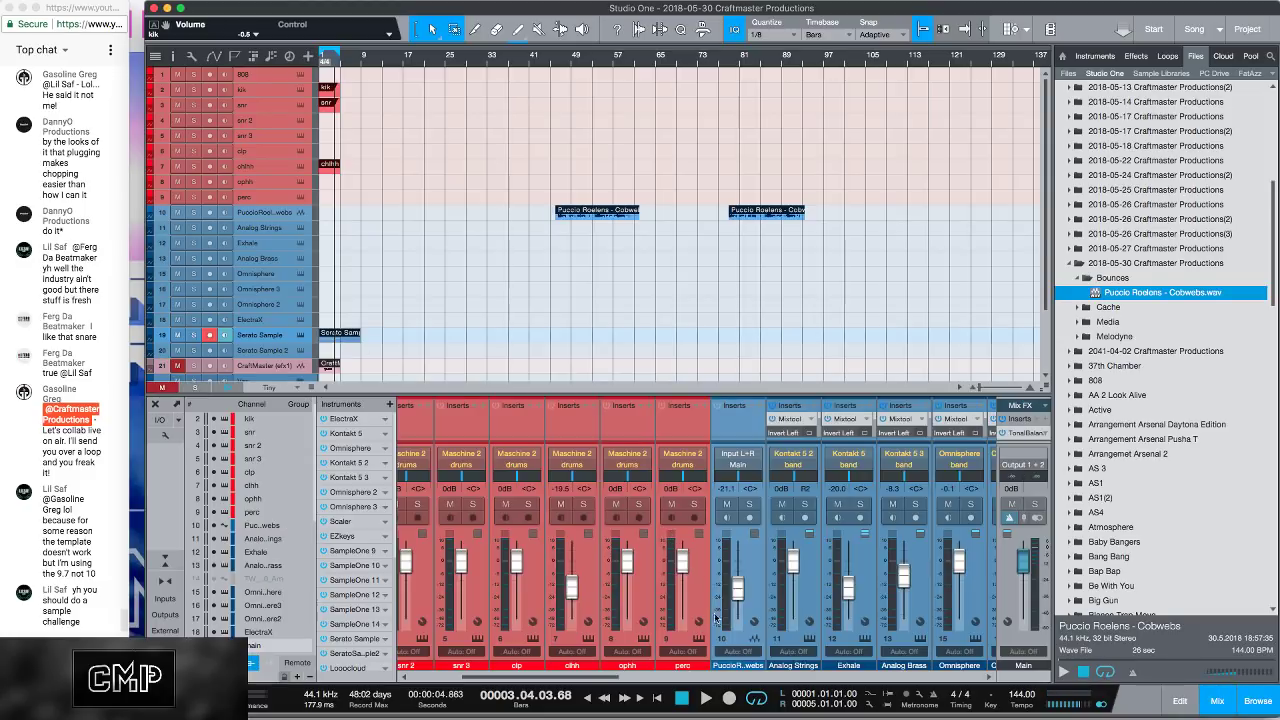
pyautogui.moveTo(601, 676)
pyautogui.mouseDown()
pyautogui.moveTo(743, 676)
pyautogui.moveTo(609, 679)
pyautogui.moveTo(623, 679)
pyautogui.mouseUp()
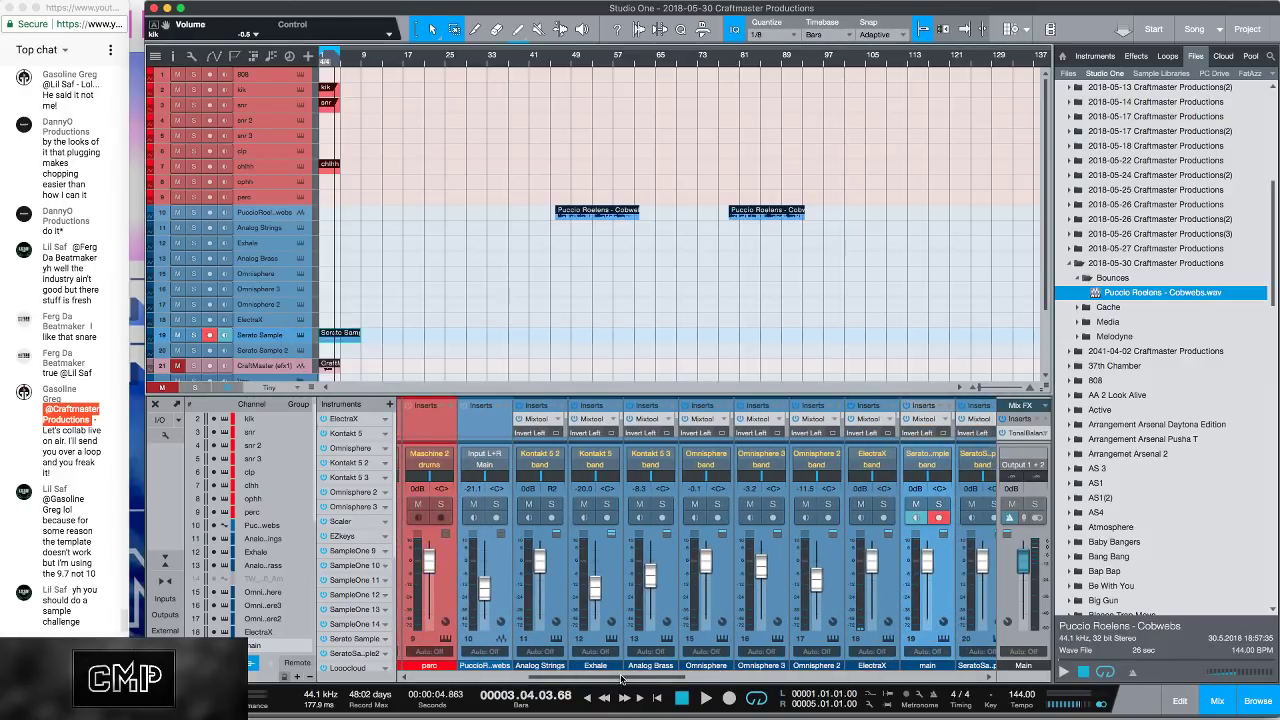
pyautogui.moveTo(621, 679); pyautogui.dragTo(690, 683)
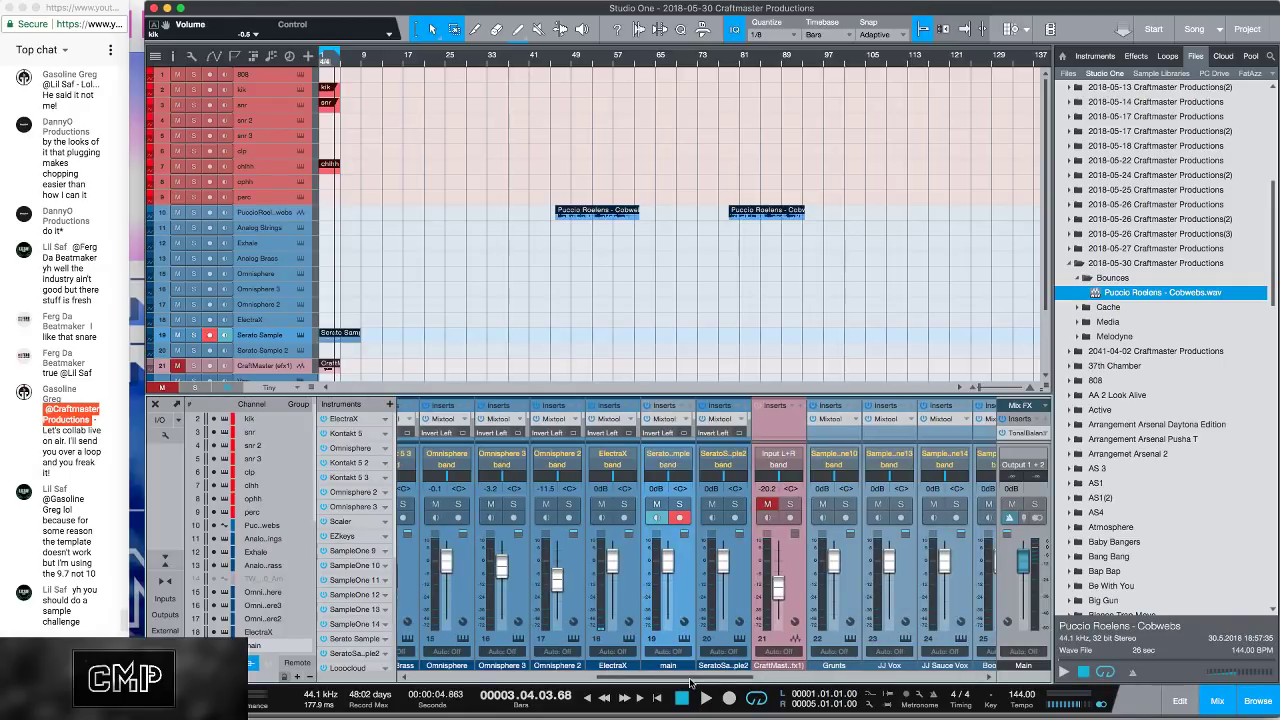
pyautogui.press('space')
pyautogui.moveTo(690, 681)
pyautogui.mouseDown()
pyautogui.moveTo(908, 682)
pyautogui.moveTo(690, 675)
pyautogui.mouseUp()
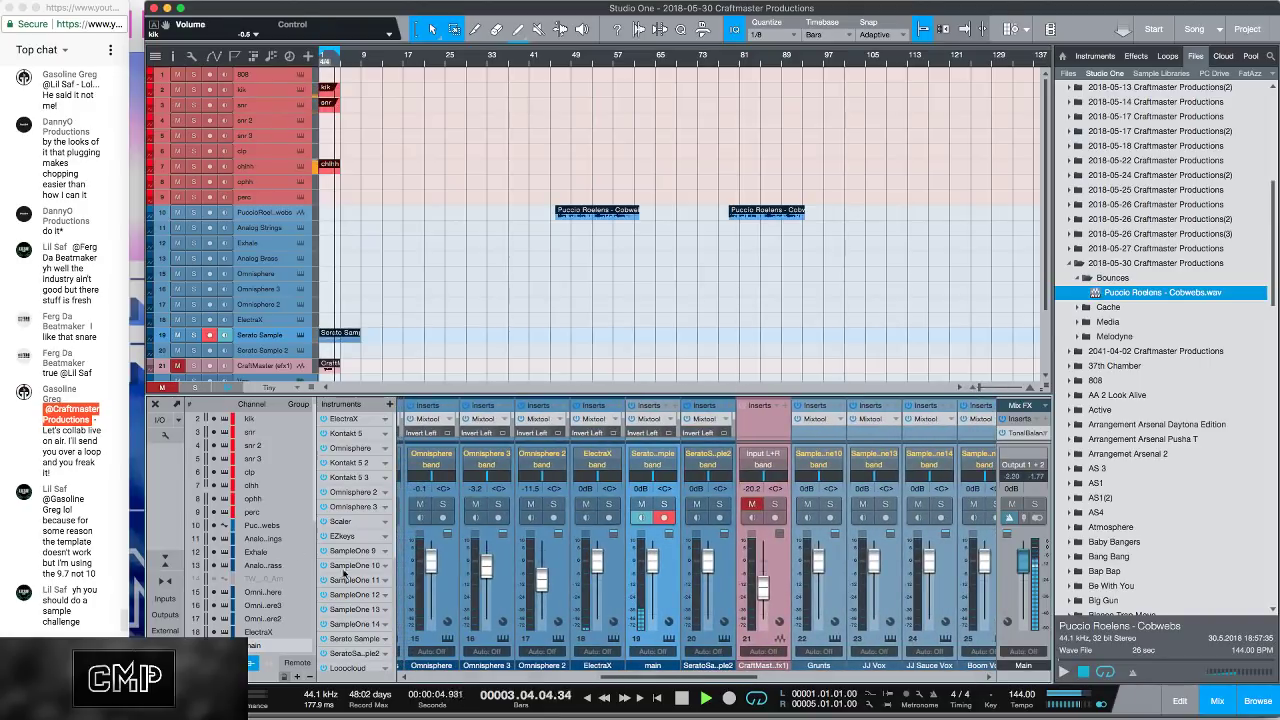
pyautogui.scroll(-6, 241, 530)
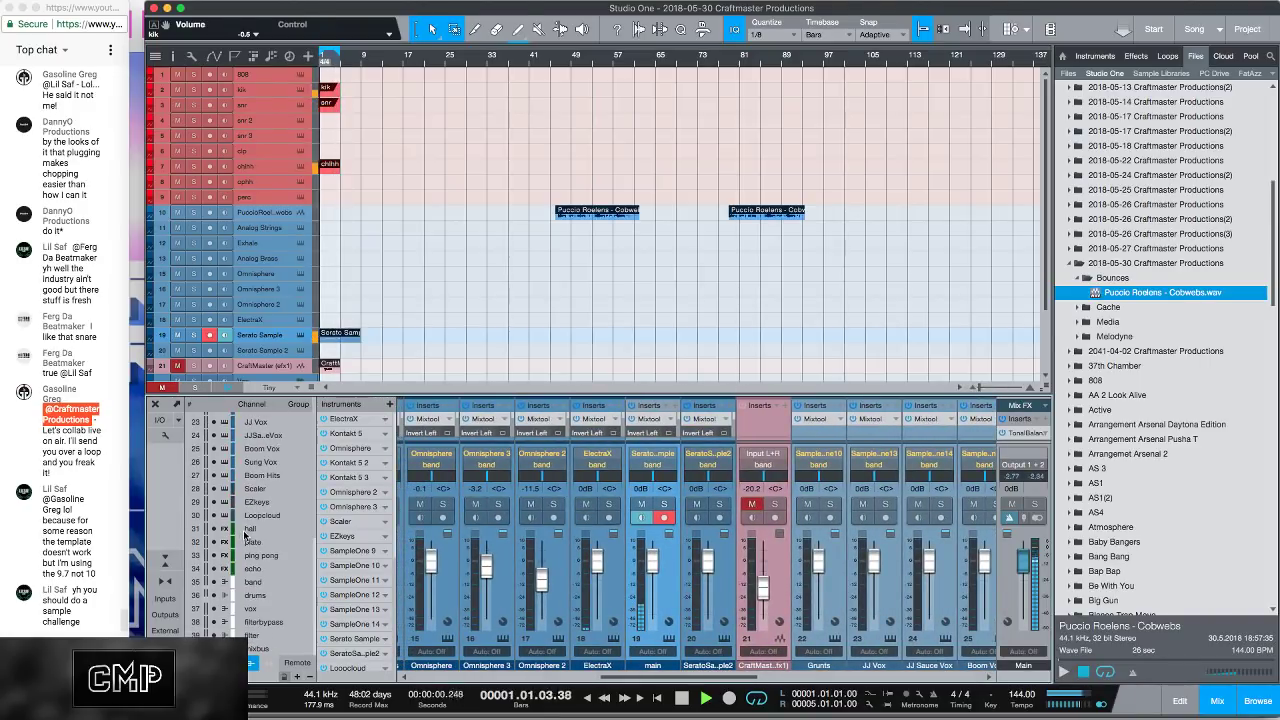
pyautogui.scroll(2, 245, 540)
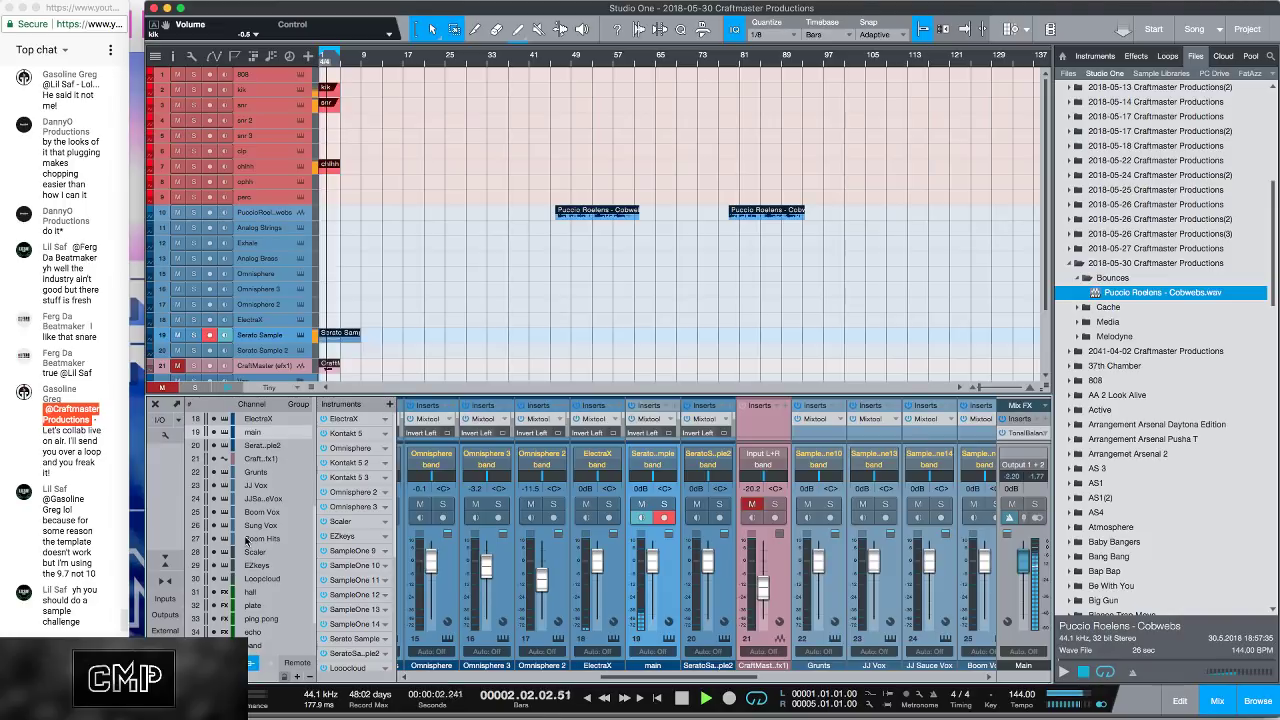
pyautogui.scroll(1, 250, 542)
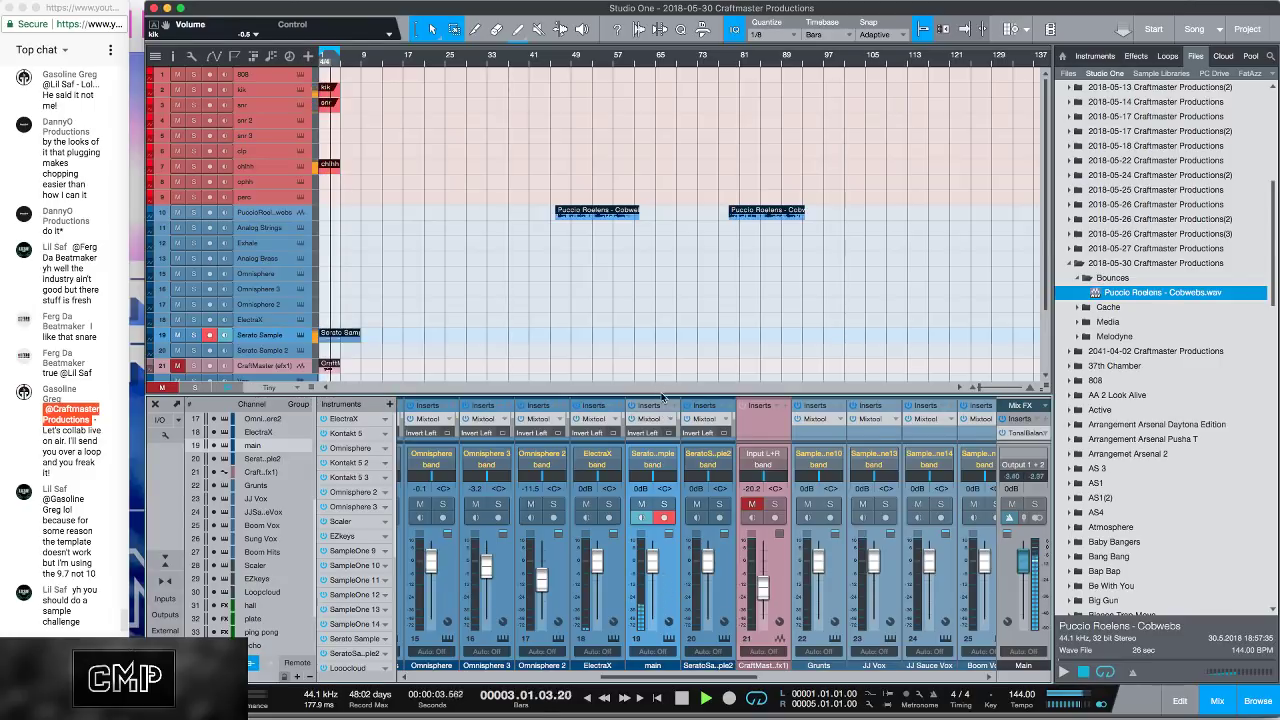
pyautogui.moveTo(661, 397); pyautogui.dragTo(672, 300)
pyautogui.moveTo(646, 344); pyautogui.dragTo(644, 346)
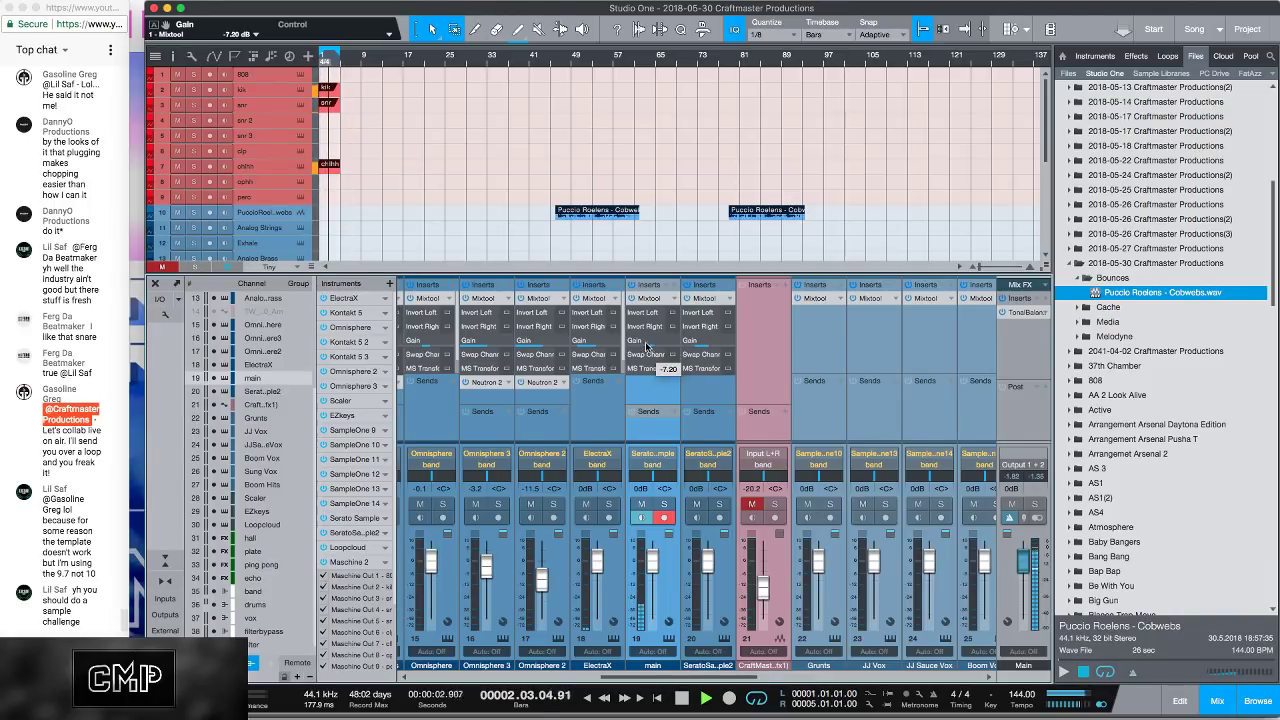
# Step: Insert the RC-20 Retro Color plug-in after Mixtool on the Serato Sample track's mixer channel
pyautogui.click(676, 287)
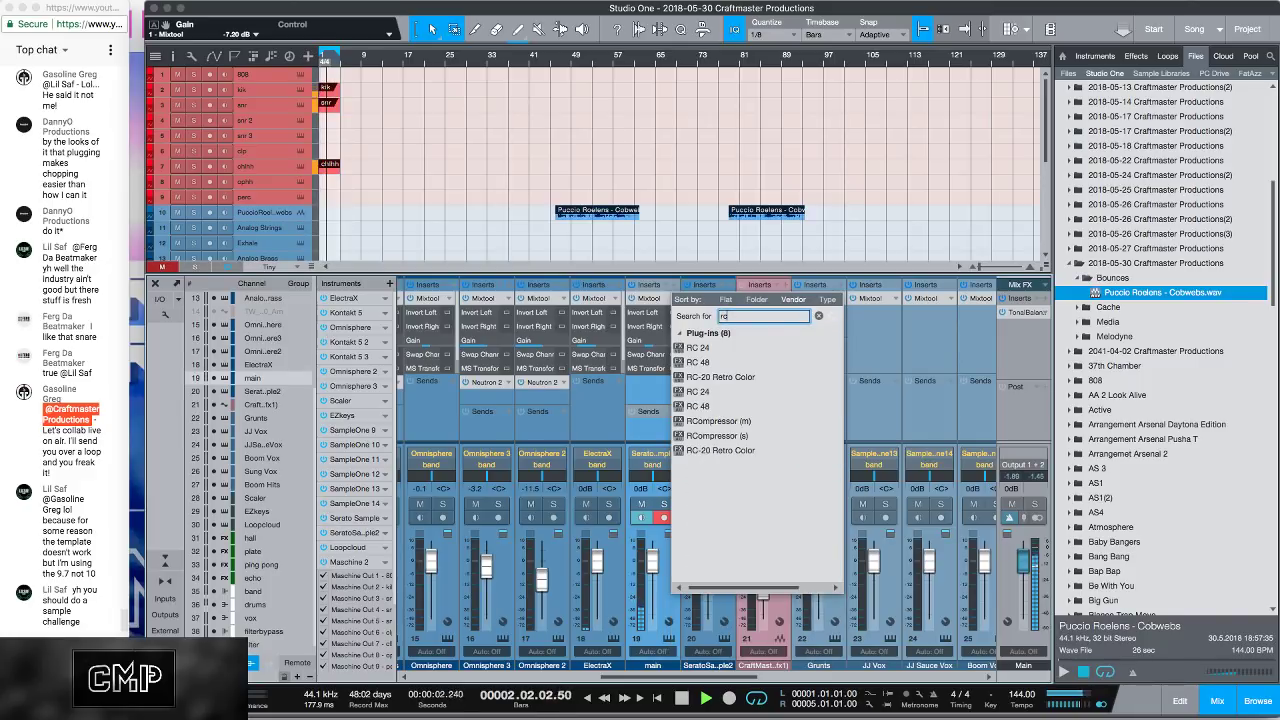
pyautogui.doubleClick(730, 450)
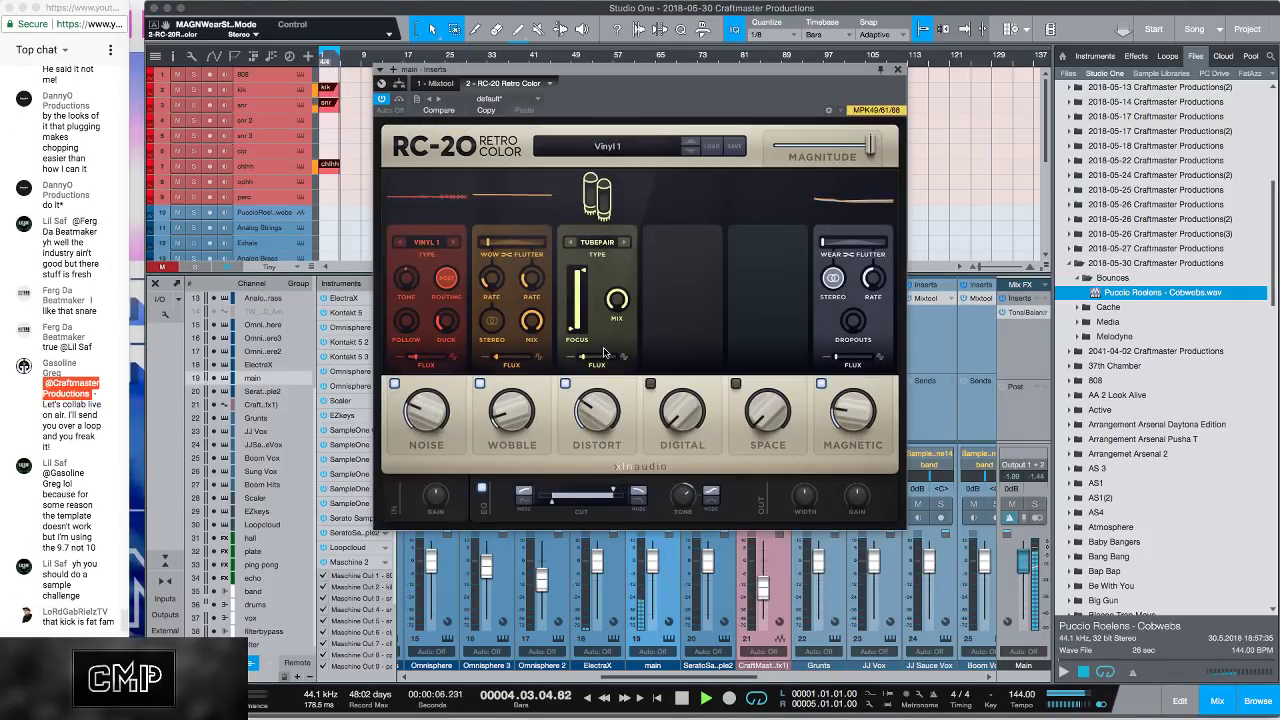
# Step: Reduce the RC-20 noise amount to about 5% and enable its Digital module at 7%
pyautogui.moveTo(425, 425); pyautogui.dragTo(428, 457)
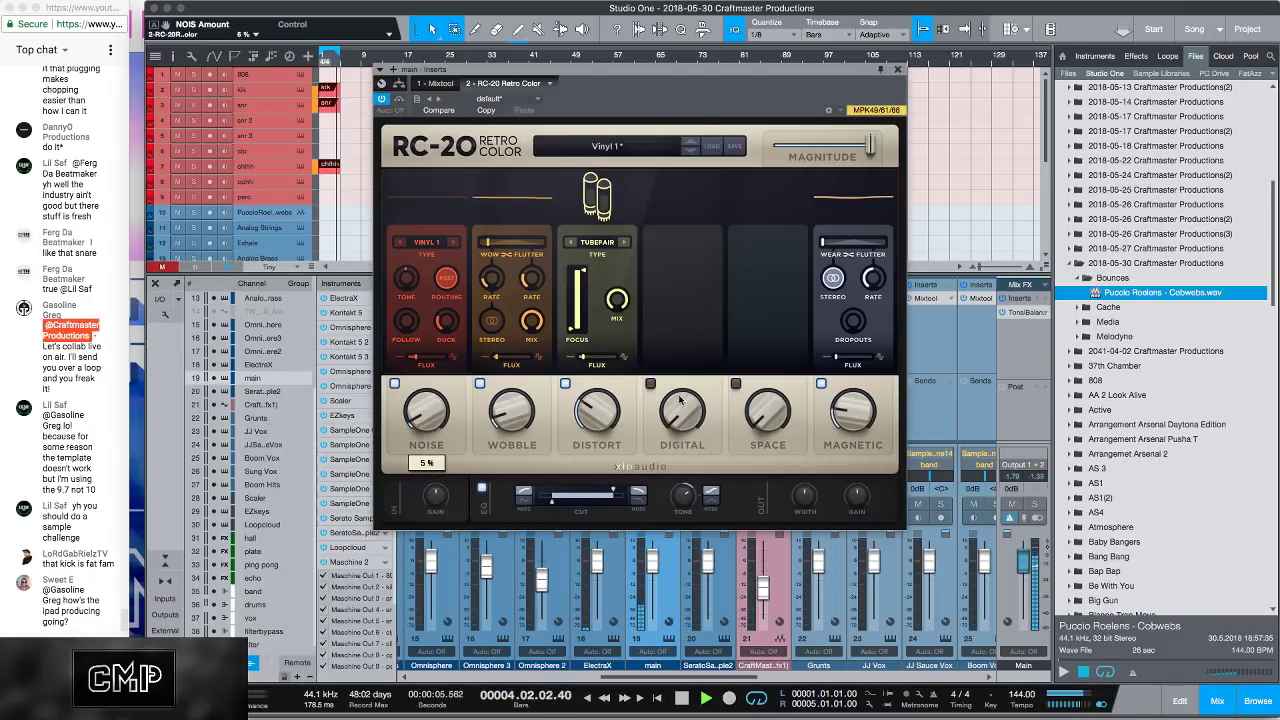
pyautogui.click(650, 384)
pyautogui.moveTo(672, 410)
pyautogui.mouseDown()
pyautogui.moveTo(681, 391)
pyautogui.moveTo(683, 405)
pyautogui.mouseUp()
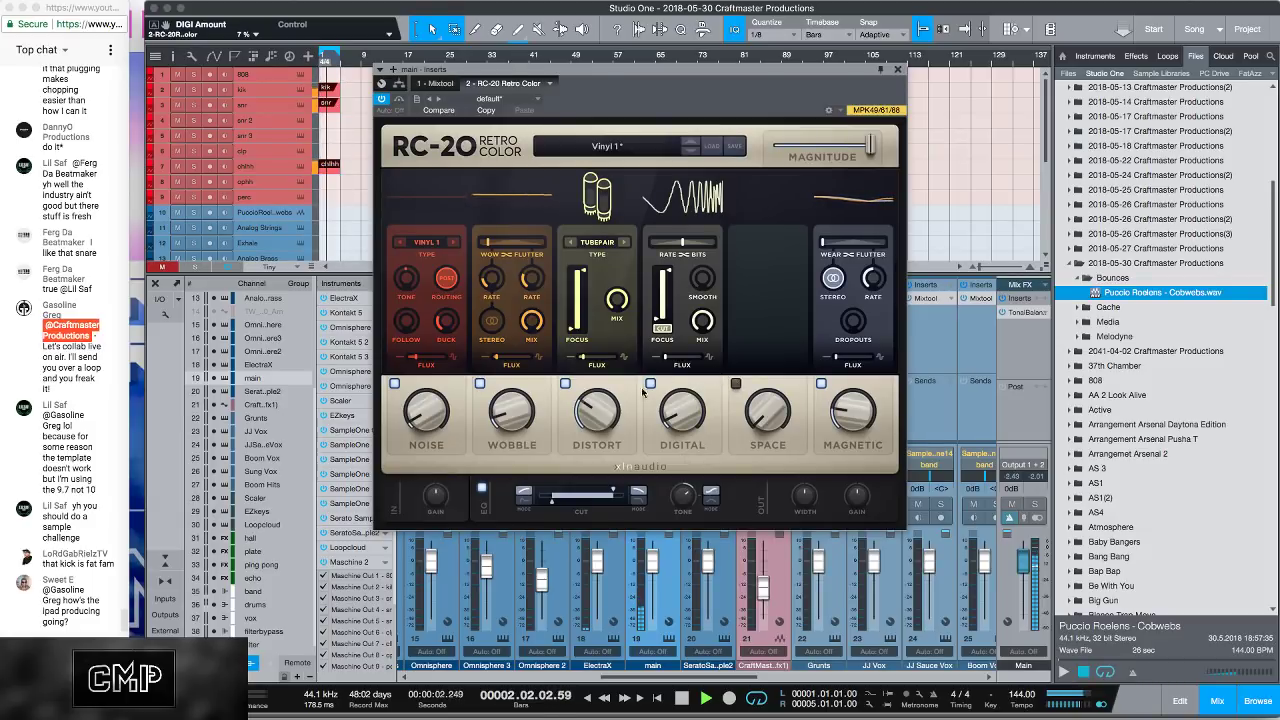
# Step: Set the RC-20 wobble amount to 11% and close the plug-in window
pyautogui.moveTo(510, 405)
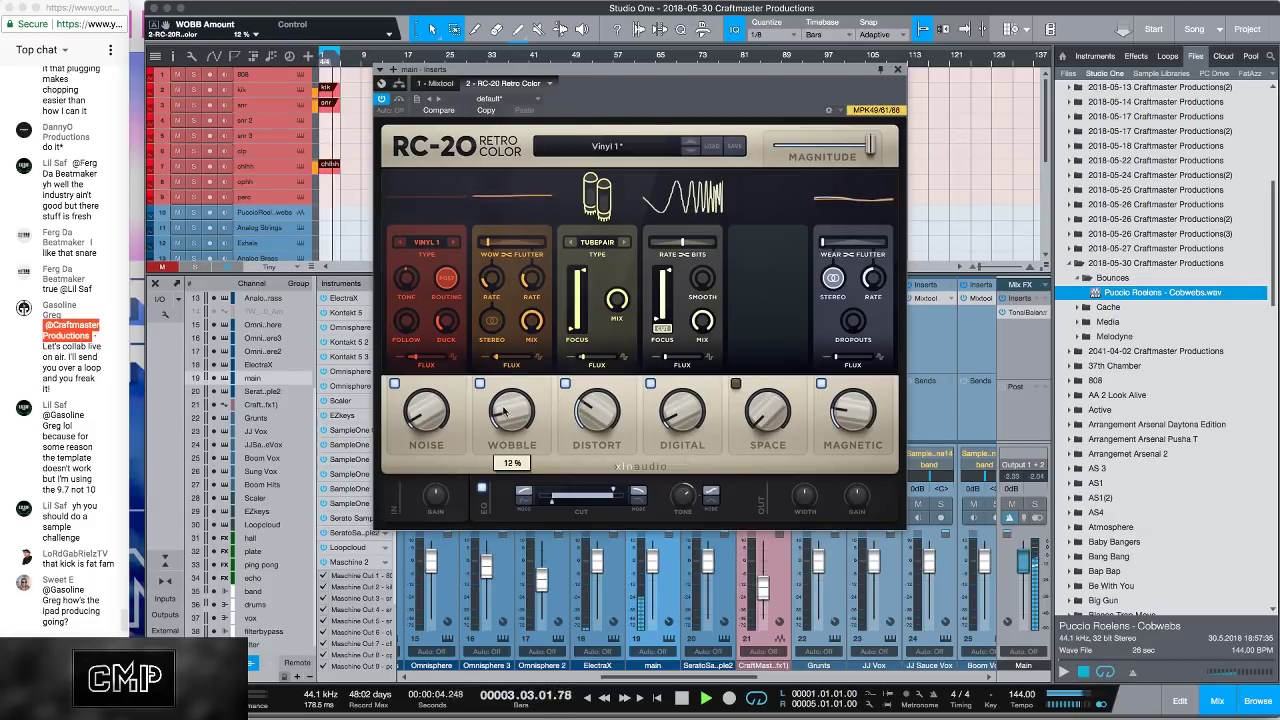
pyautogui.click(897, 70)
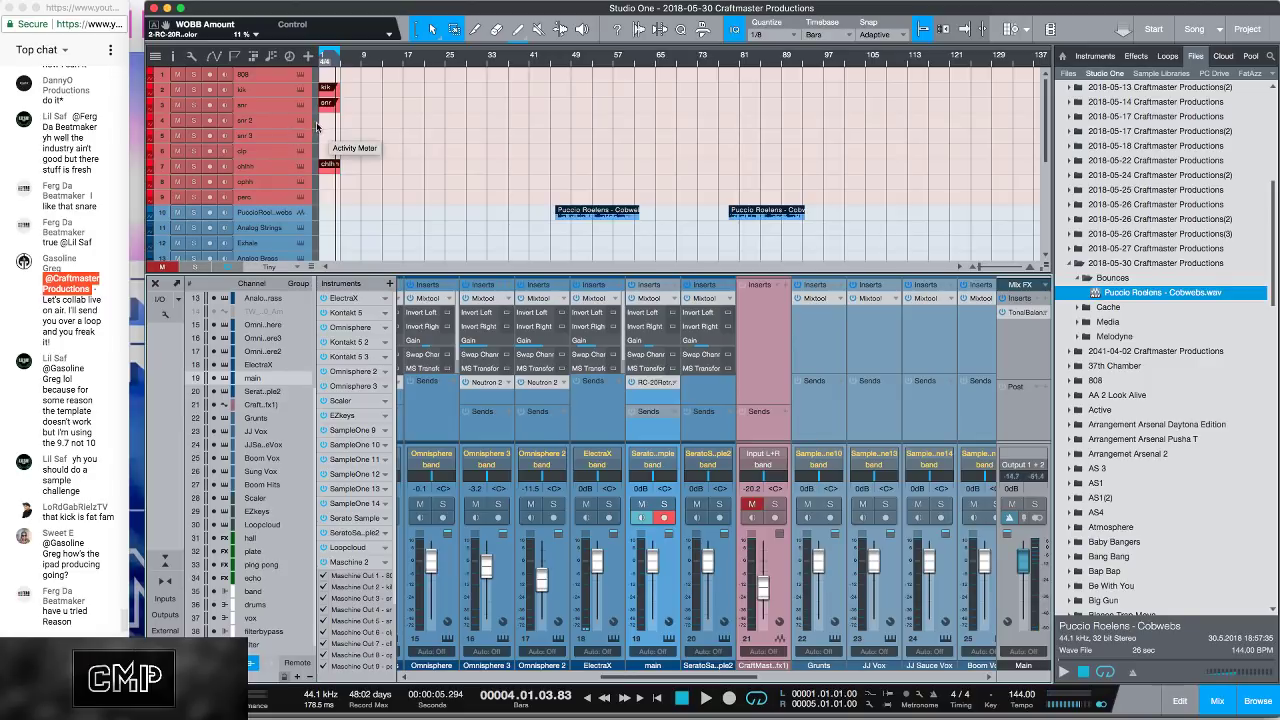
# Step: Duplicate the kick, snare and closed hi-hat parts into bars 5 to 8 and extend the loop range to bar 9
pyautogui.scroll(-5, 372, 157)
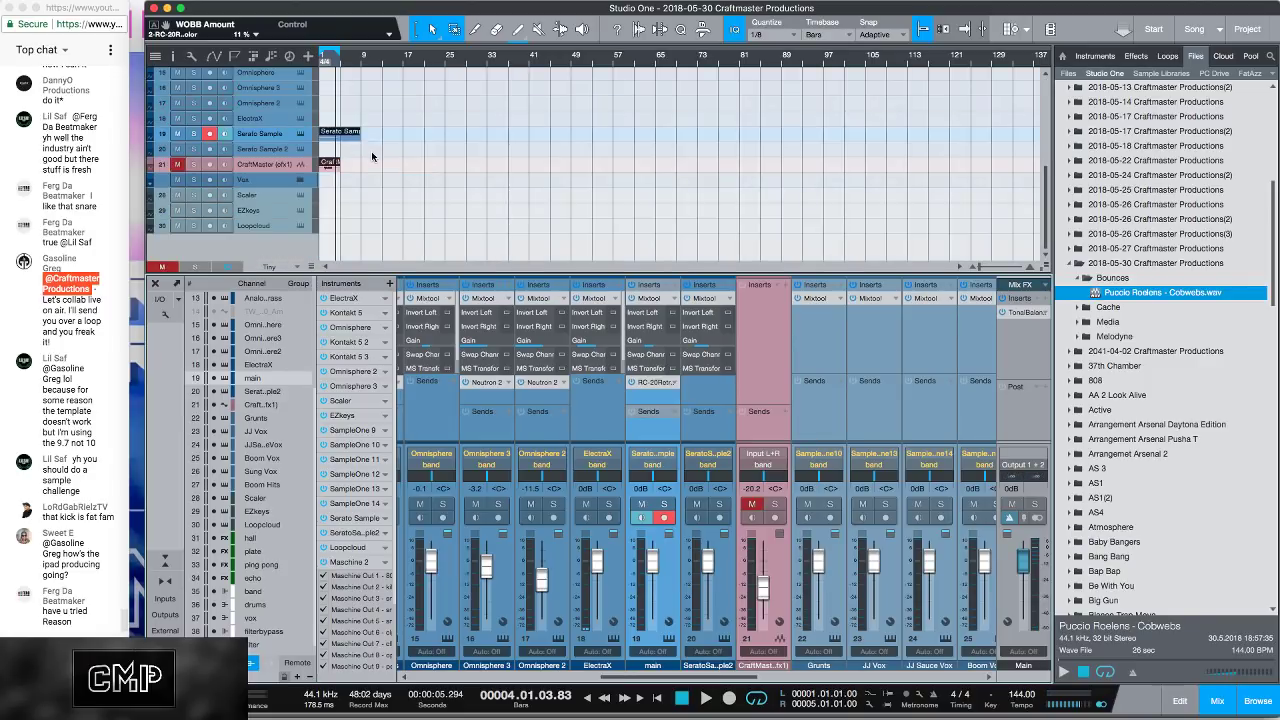
pyautogui.scroll(5, 341, 96)
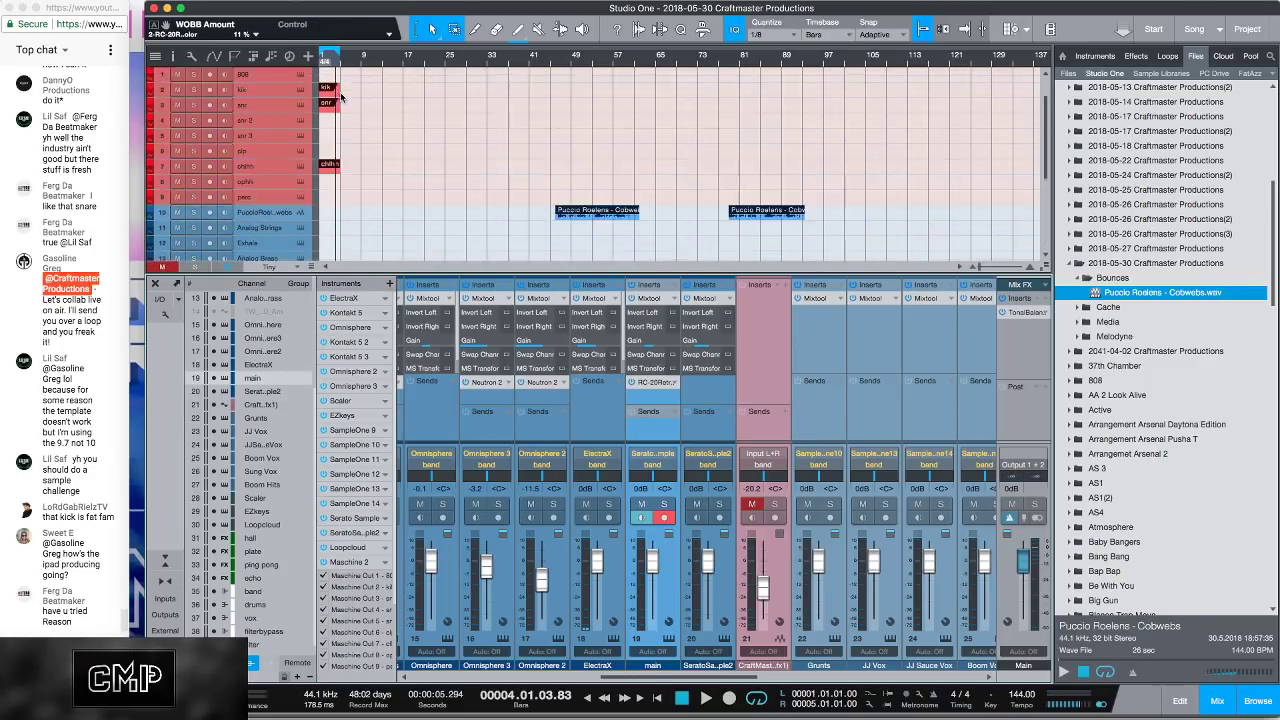
pyautogui.moveTo(370, 172); pyautogui.dragTo(316, 80)
pyautogui.press('d')
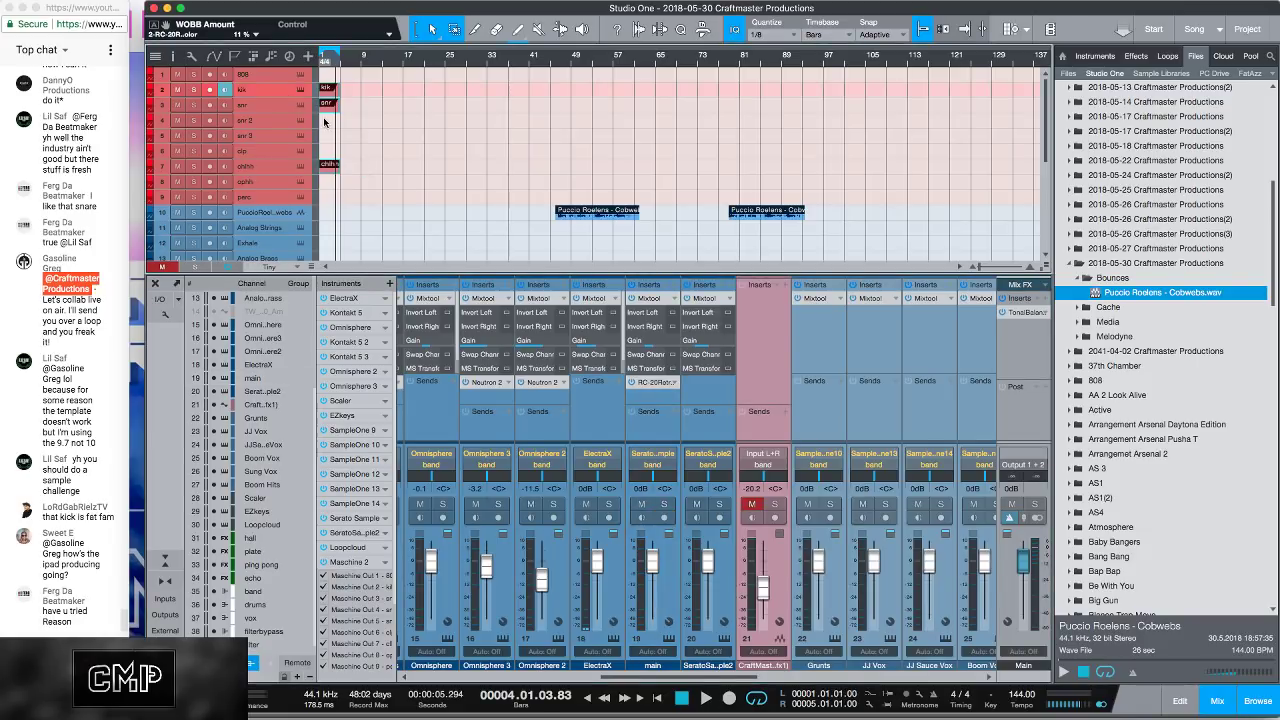
pyautogui.click(324, 120)
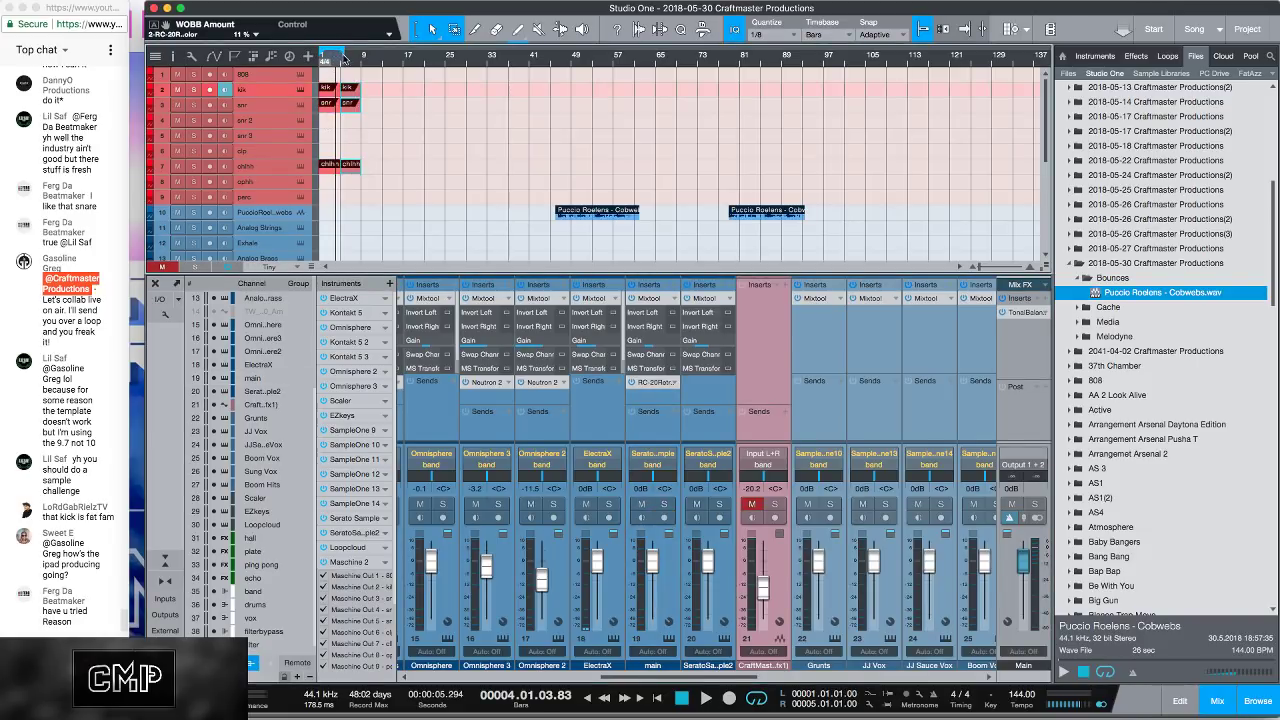
# Step: Duplicate all Serato Sample notes from bars 1 to 4 into bars 5 to 8
pyautogui.scroll(-5, 365, 170)
pyautogui.doubleClick(350, 133)
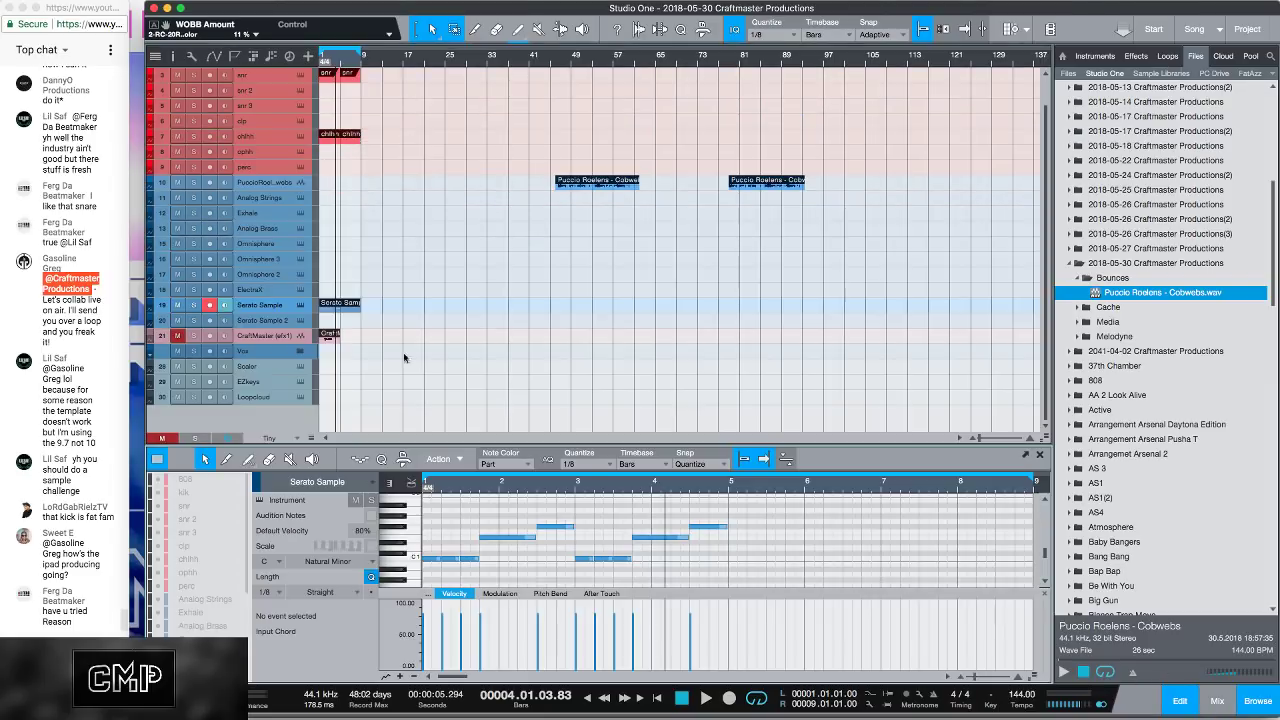
pyautogui.moveTo(786, 583); pyautogui.dragTo(411, 513)
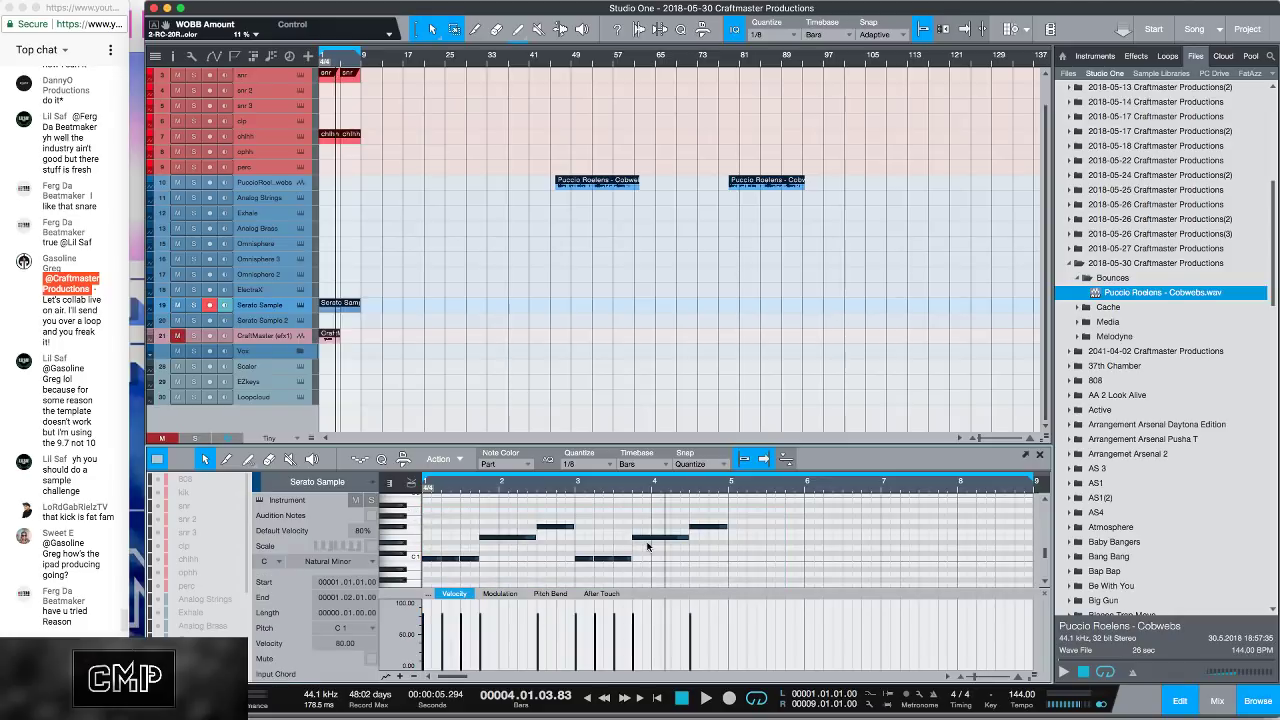
pyautogui.press('d')
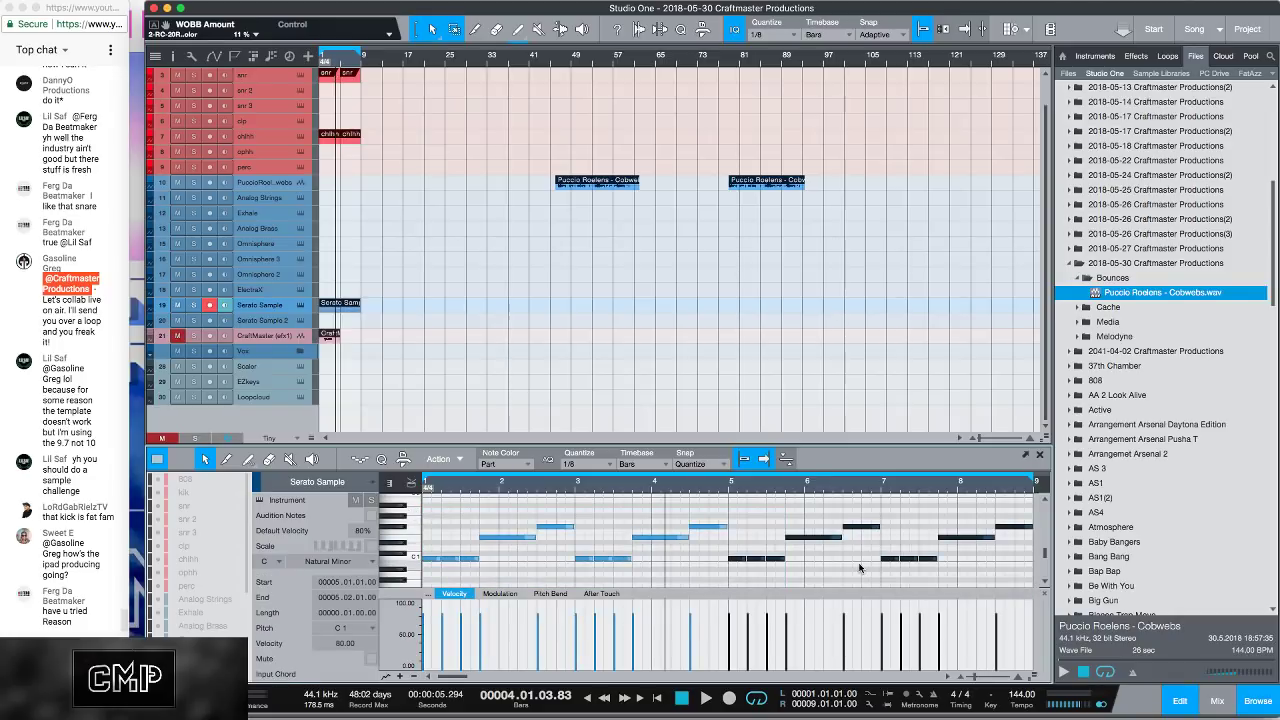
pyautogui.click(816, 557)
# Step: Transpose the first Serato Sample note of bar 5 up to G 1 and play back the loop
pyautogui.press(',')
pyautogui.press('space')
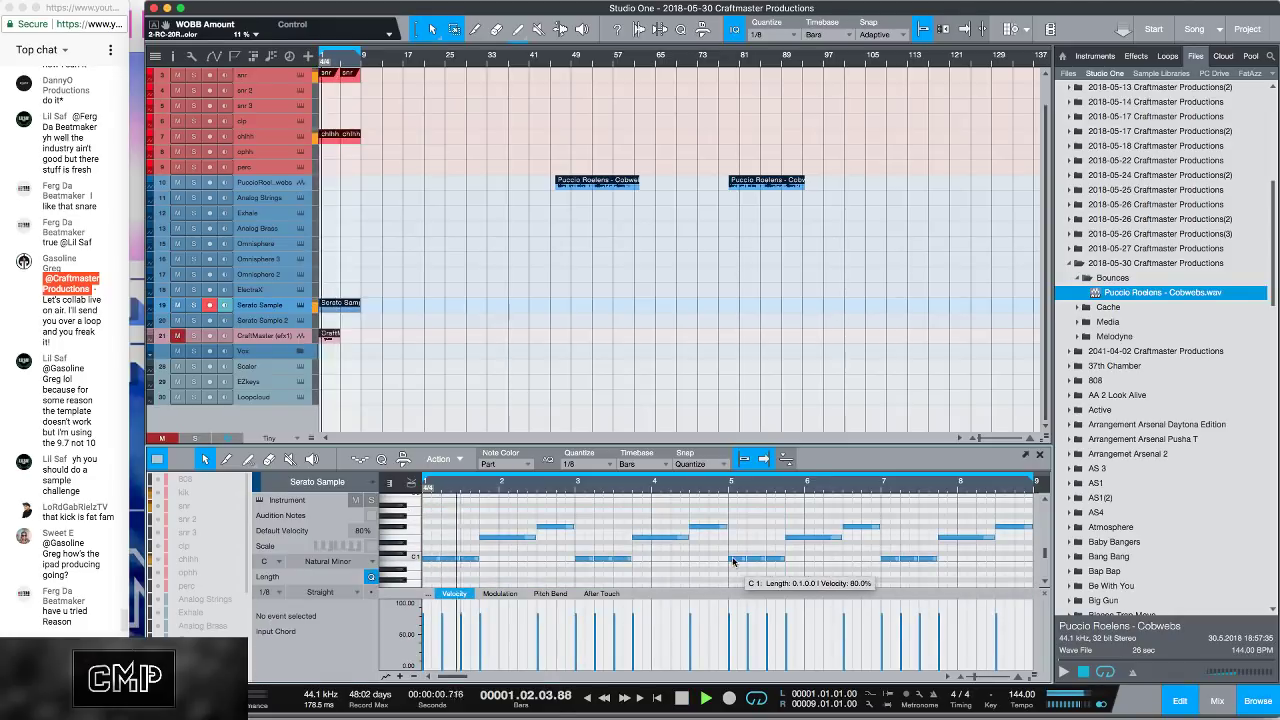
pyautogui.click(733, 560)
pyautogui.press('Up')
pyautogui.press('Up')
pyautogui.press('Up')
pyautogui.press('Up')
pyautogui.press('Up')
pyautogui.press('Up')
pyautogui.press('Up')
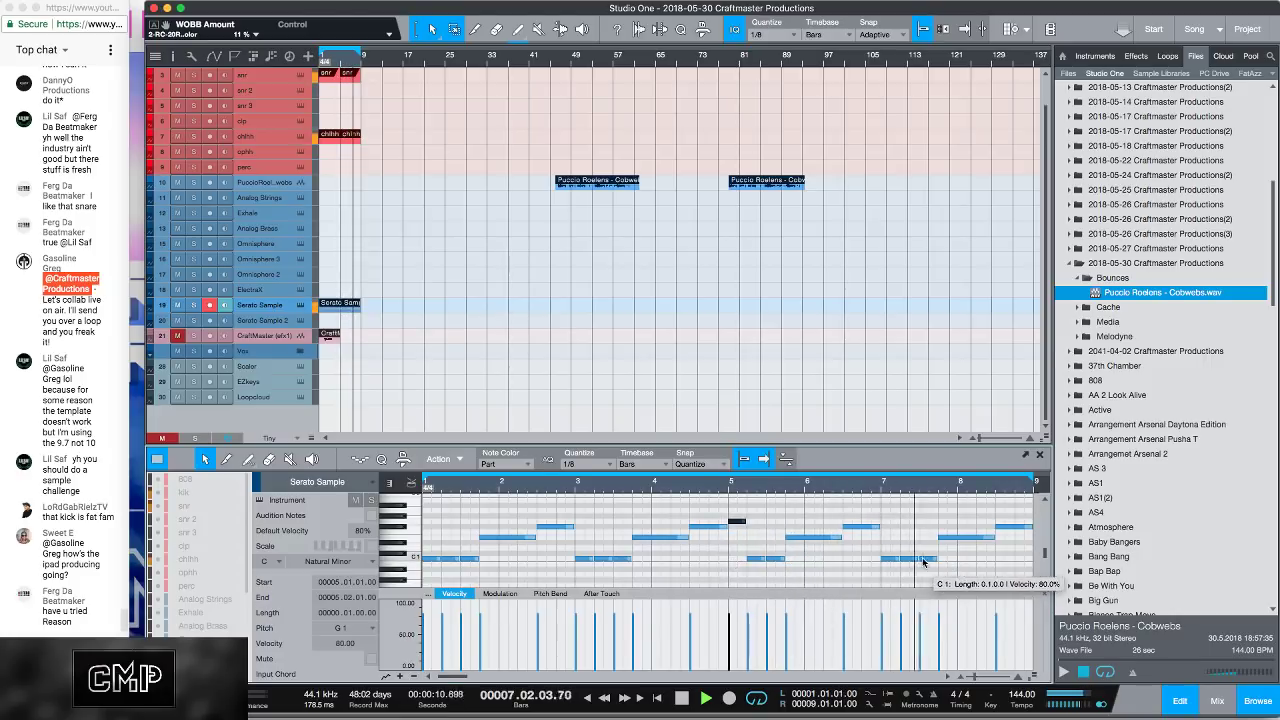
pyautogui.press('space')
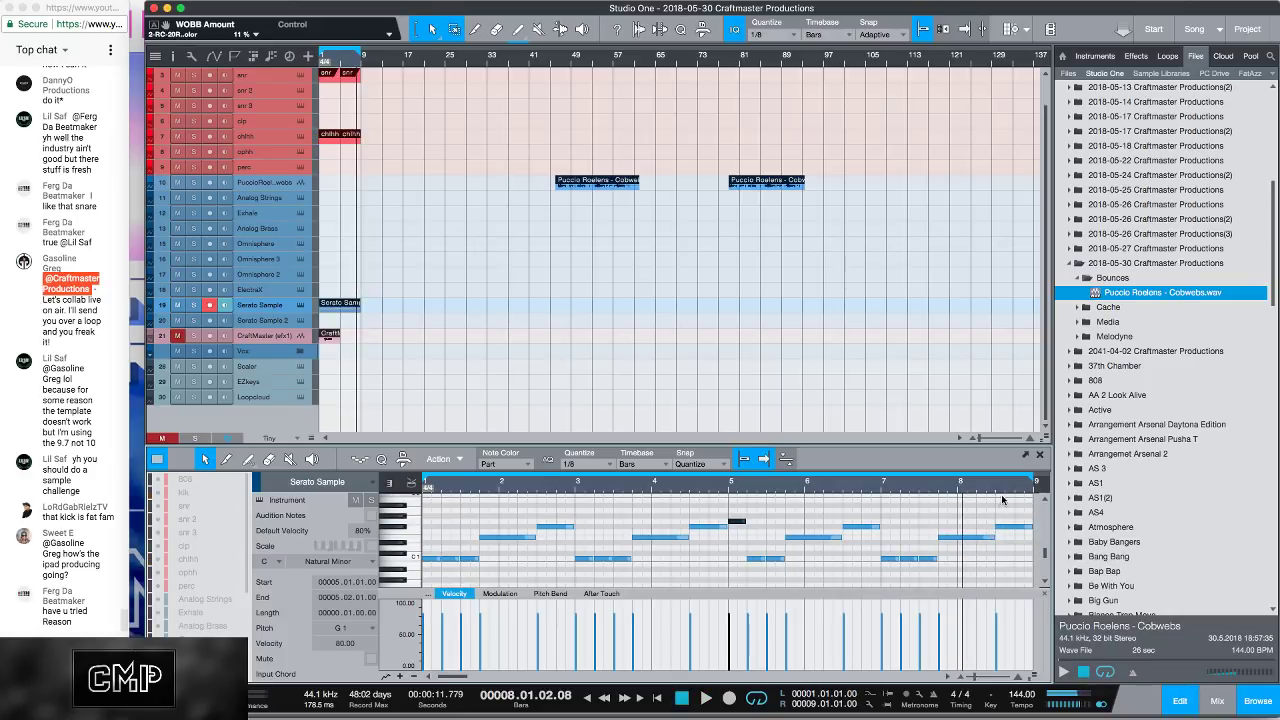
pyautogui.press('w')
pyautogui.press('w')
pyautogui.press('e')
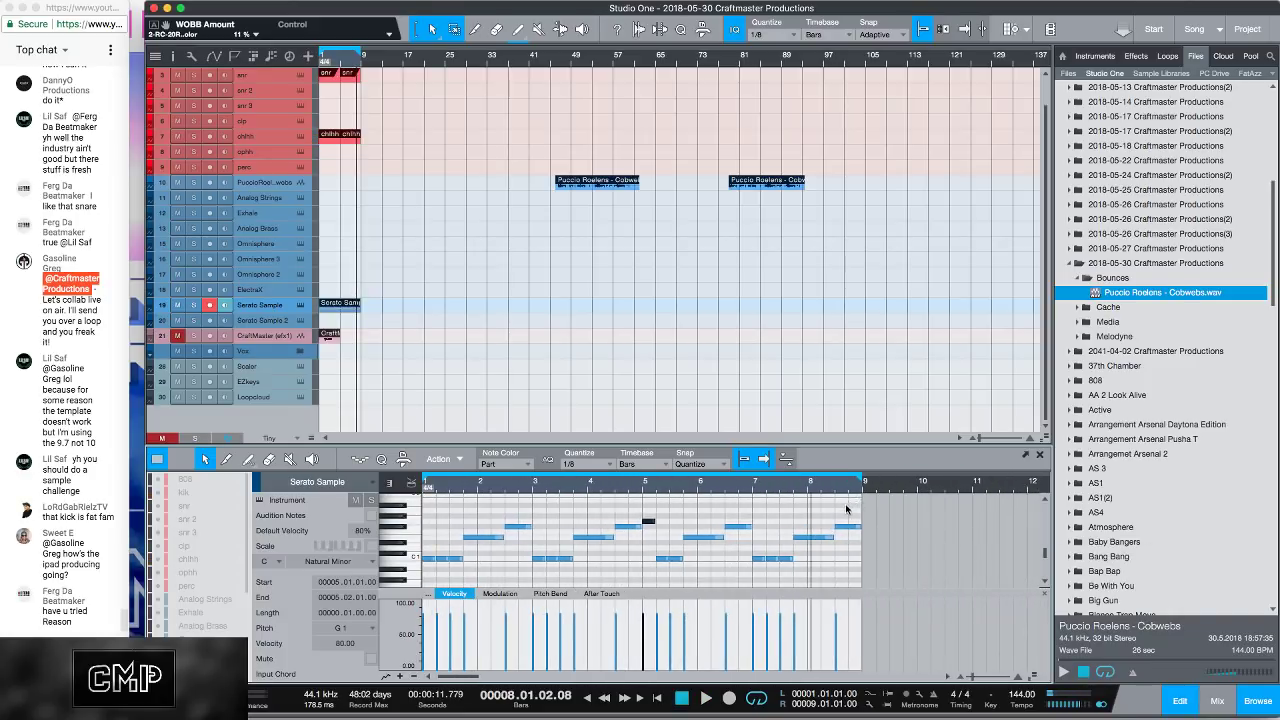
pyautogui.press('space')
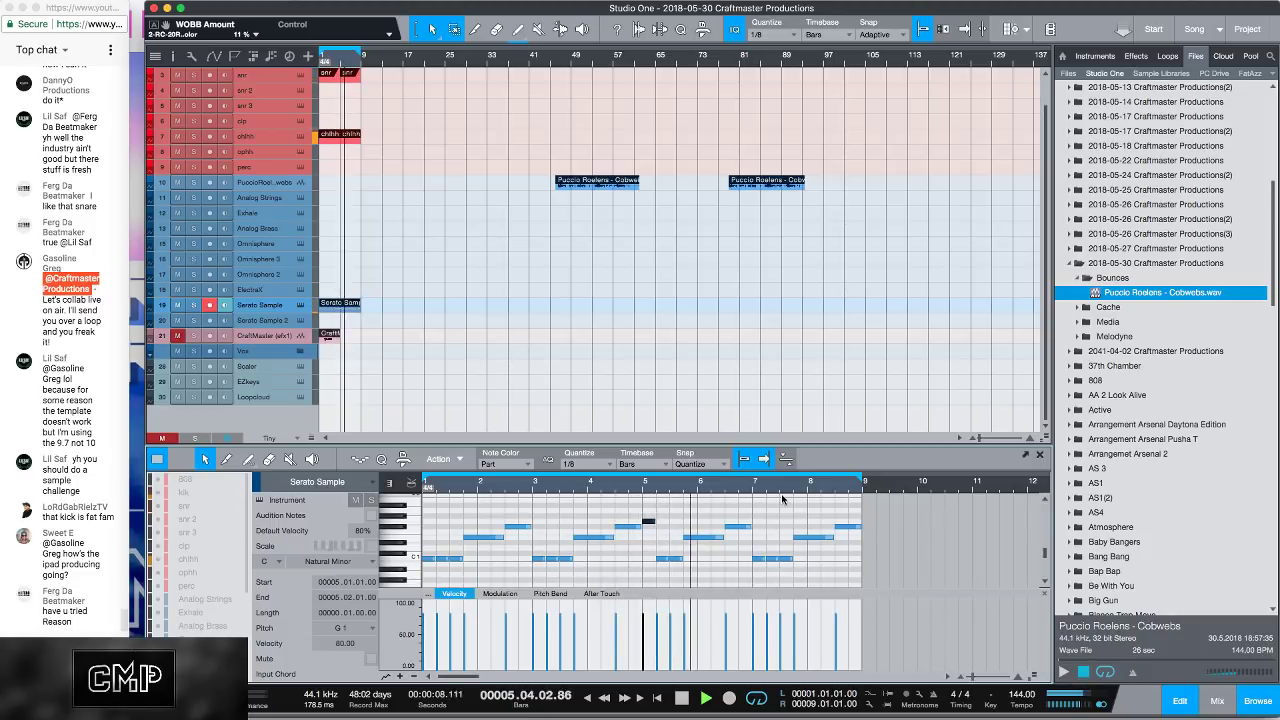
# Step: Trim the start edges of all notes in both closed hi-hat parts by 0.02 and audition the result
pyautogui.click(420, 141)
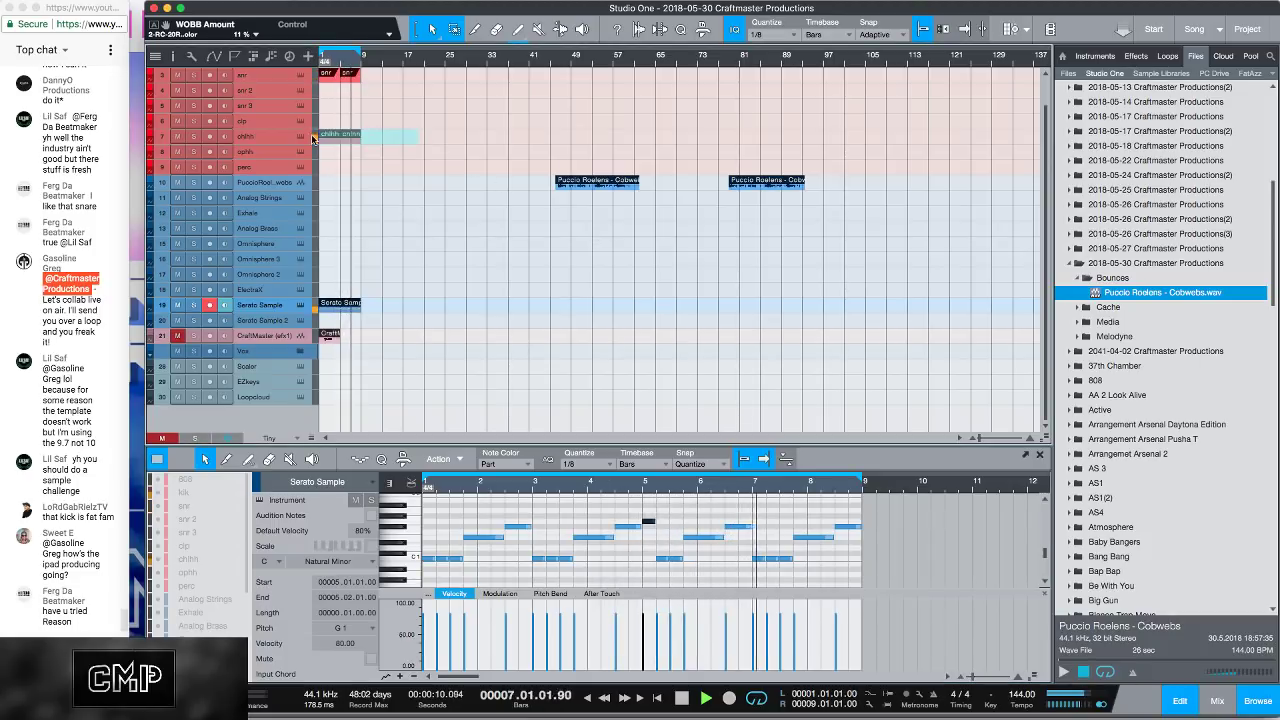
pyautogui.press('space')
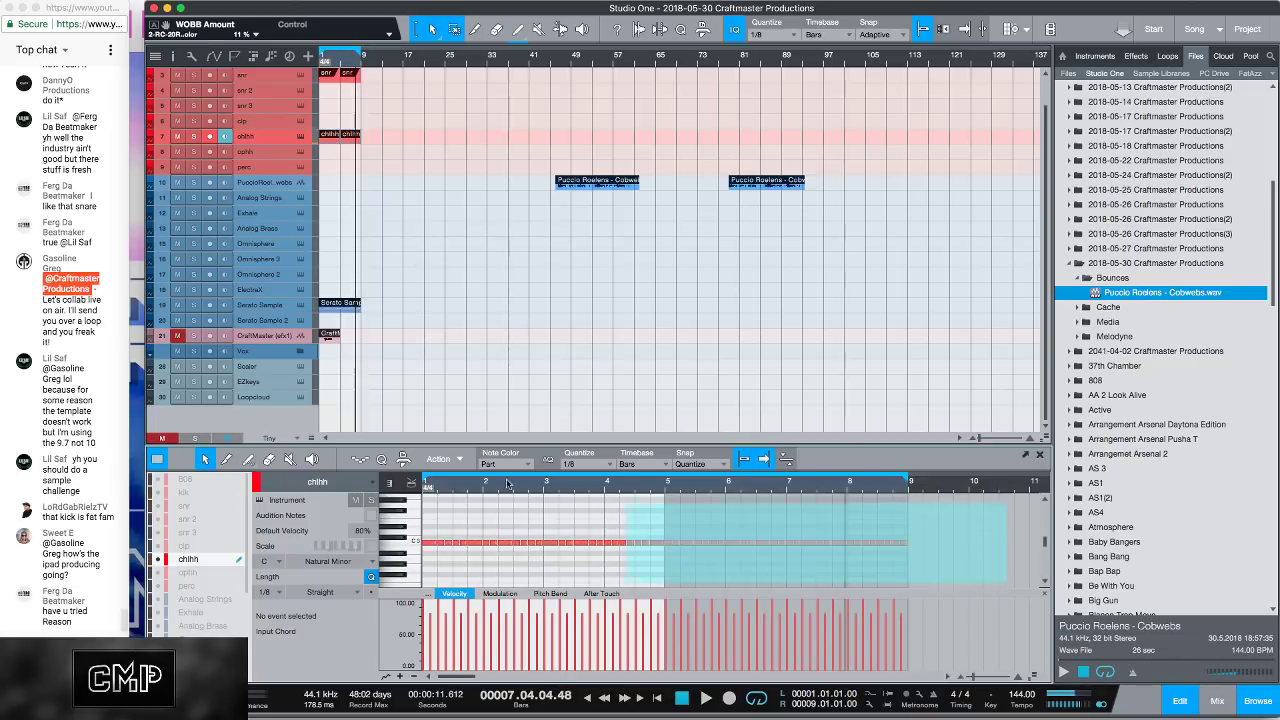
pyautogui.press('super+a')
pyautogui.scroll(8, 455, 496)
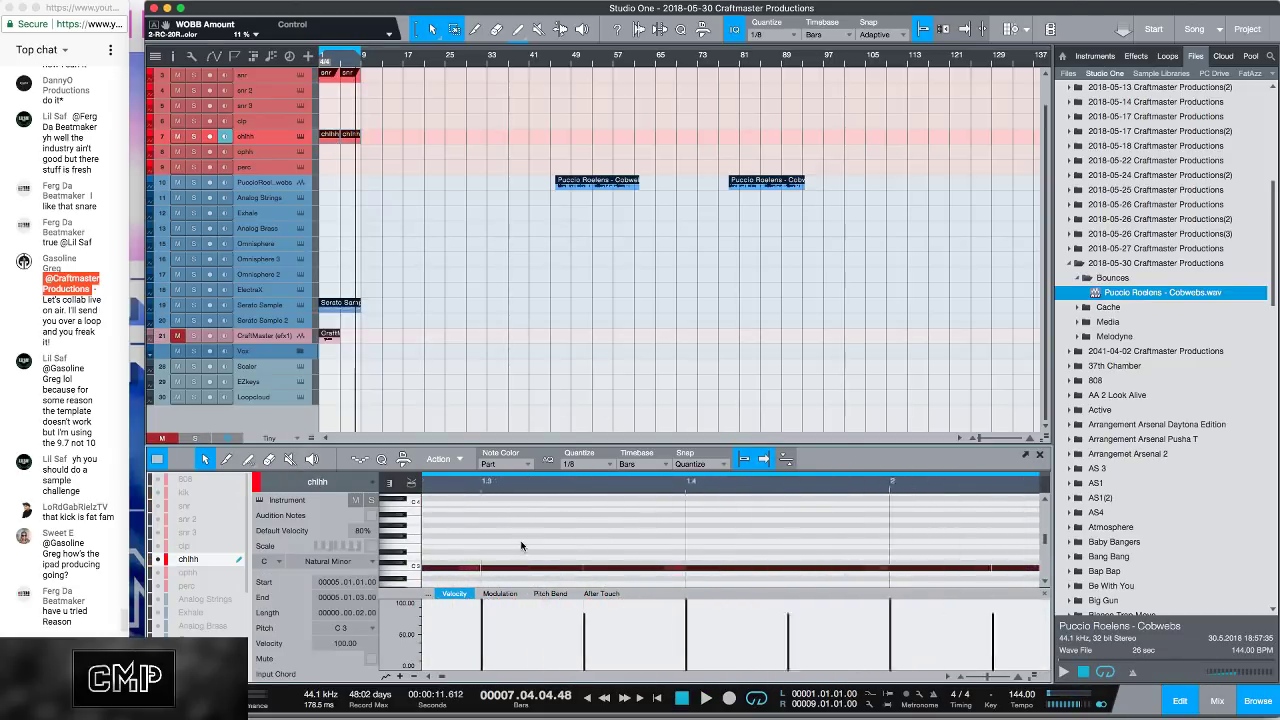
pyautogui.moveTo(467, 569); pyautogui.dragTo(470, 569)
pyautogui.click(515, 531)
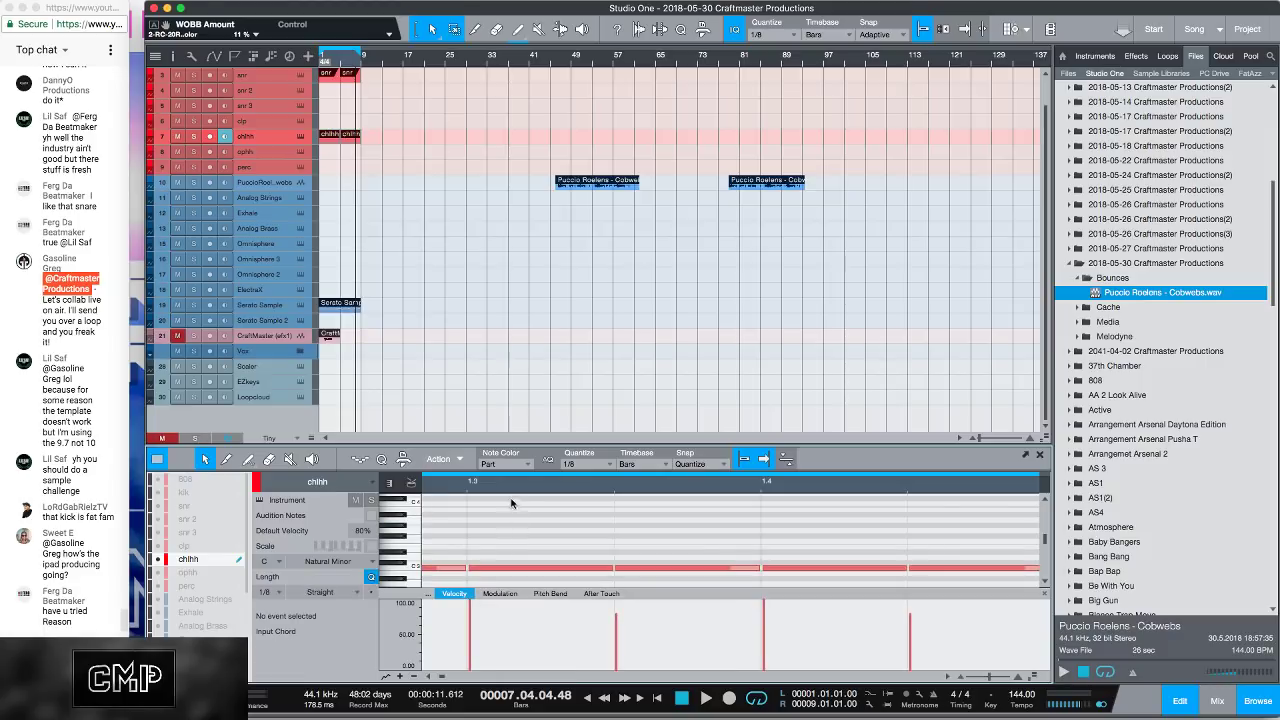
pyautogui.scroll(-8, 514, 503)
pyautogui.scroll(2, 818, 520)
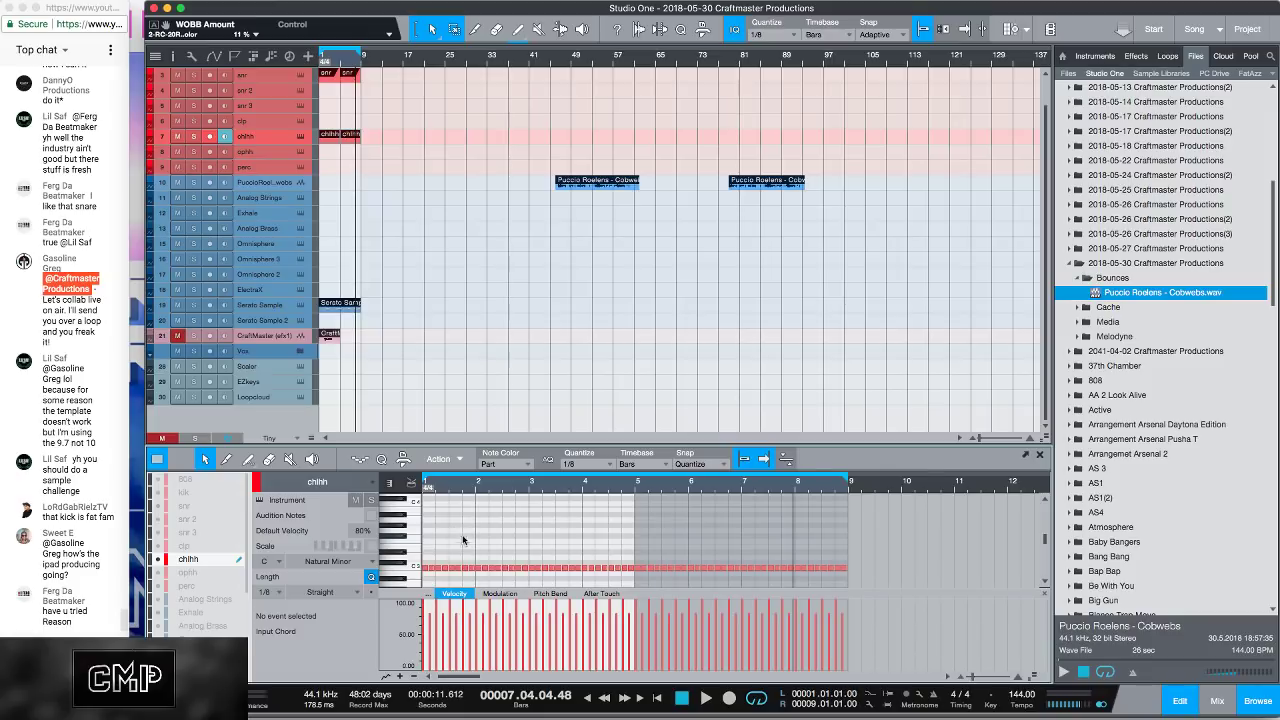
pyautogui.scroll(2, 460, 500)
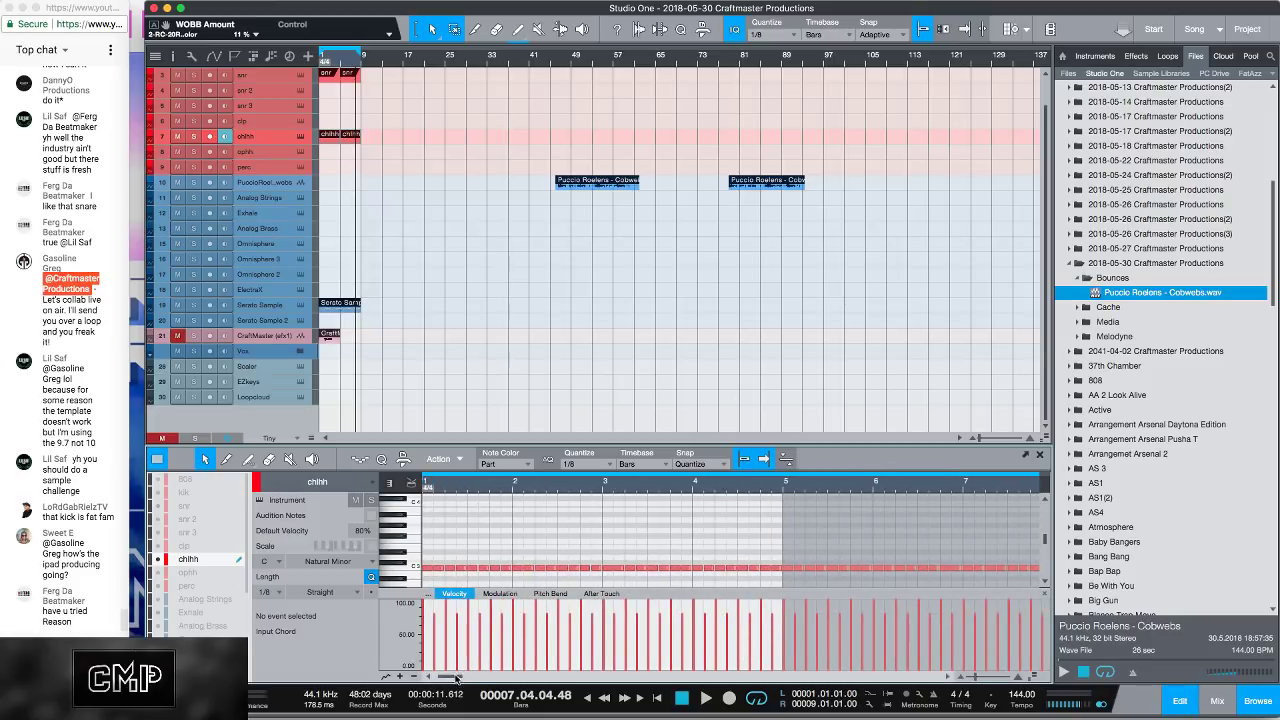
pyautogui.press('space')
pyautogui.press('space')
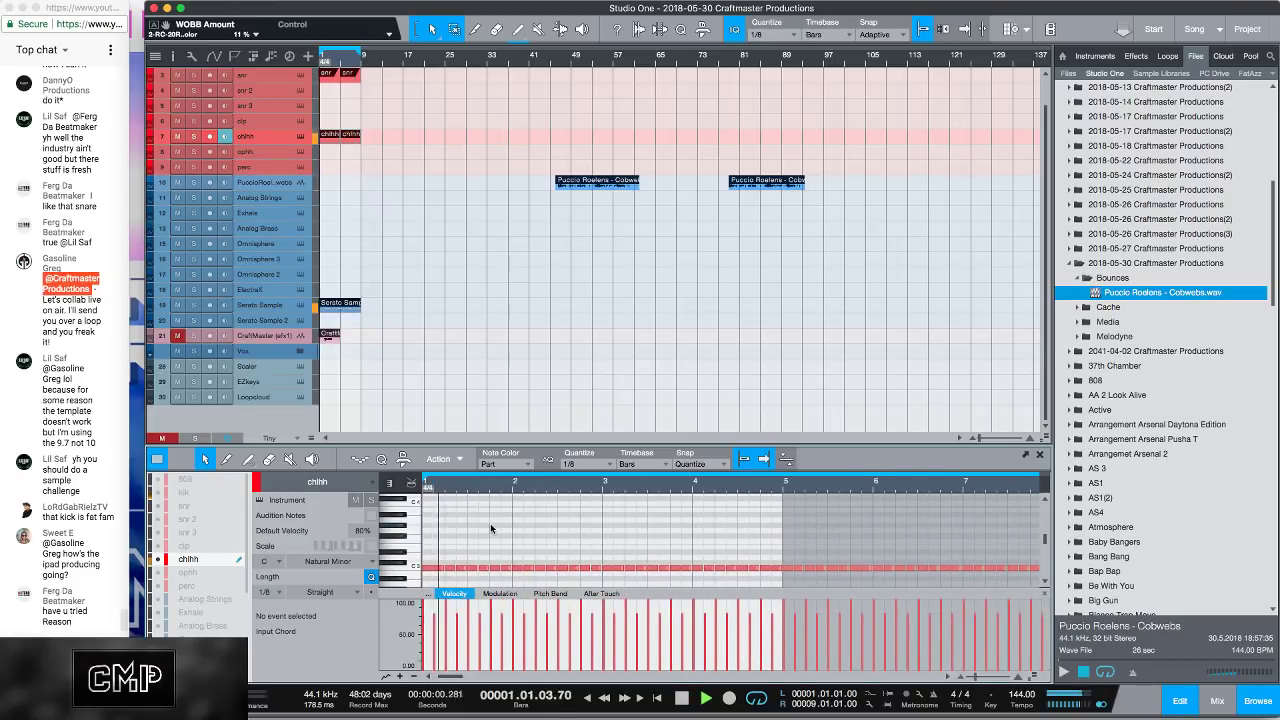
# Step: Set quantize to 1/16 triplet and split the closed hi-hat notes at bar 1 beat 2, bar 3 beat 1 and bar 4 beat 3 into triplet rolls
pyautogui.click(588, 465)
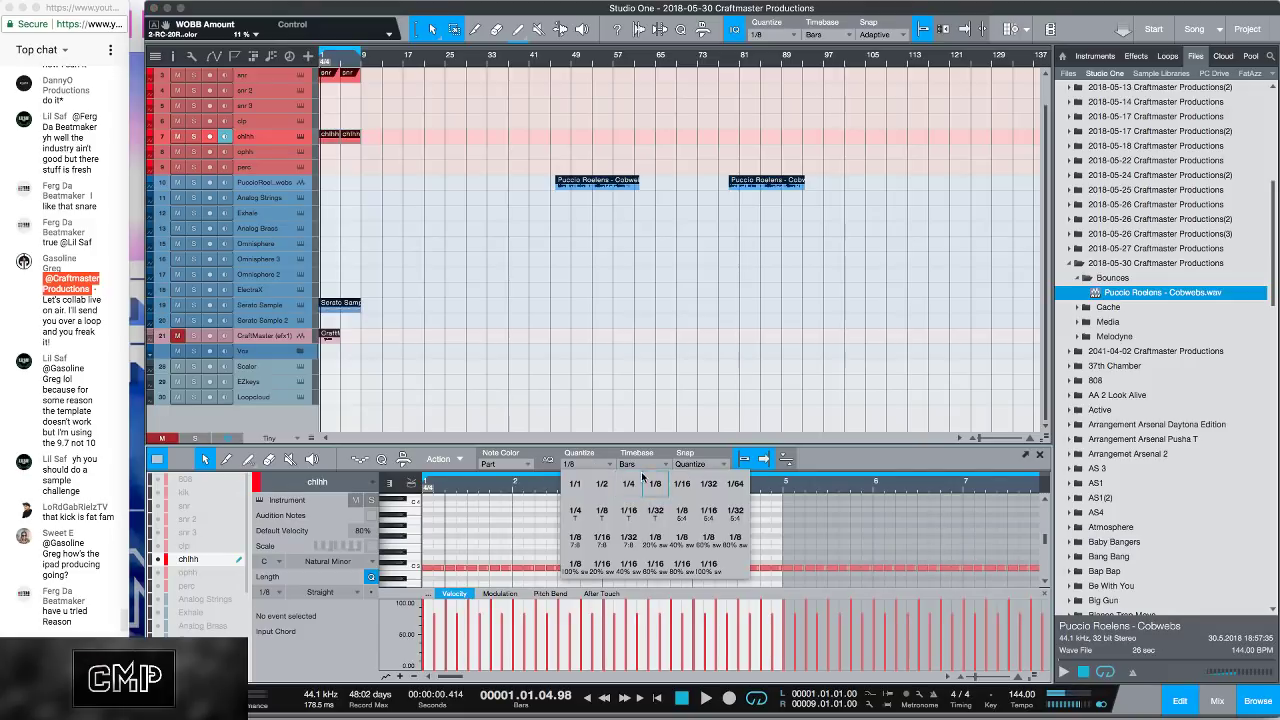
pyautogui.click(680, 484)
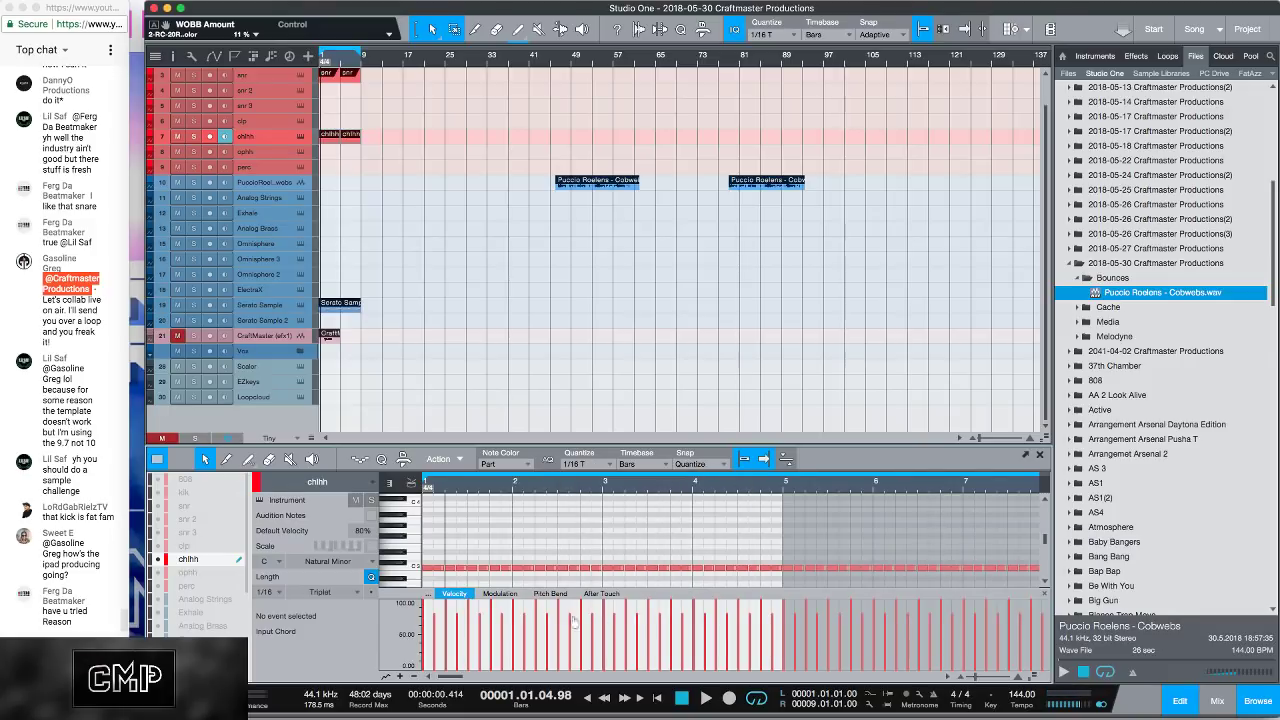
pyautogui.click(452, 569)
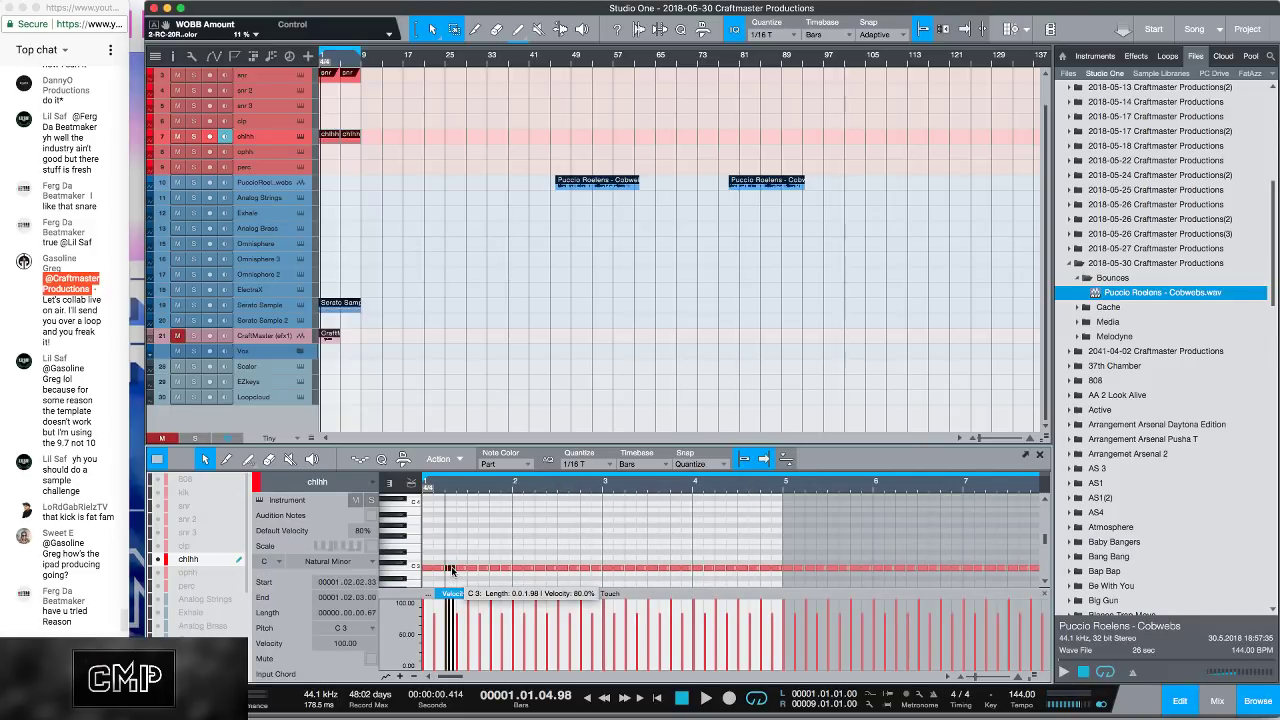
pyautogui.press('space')
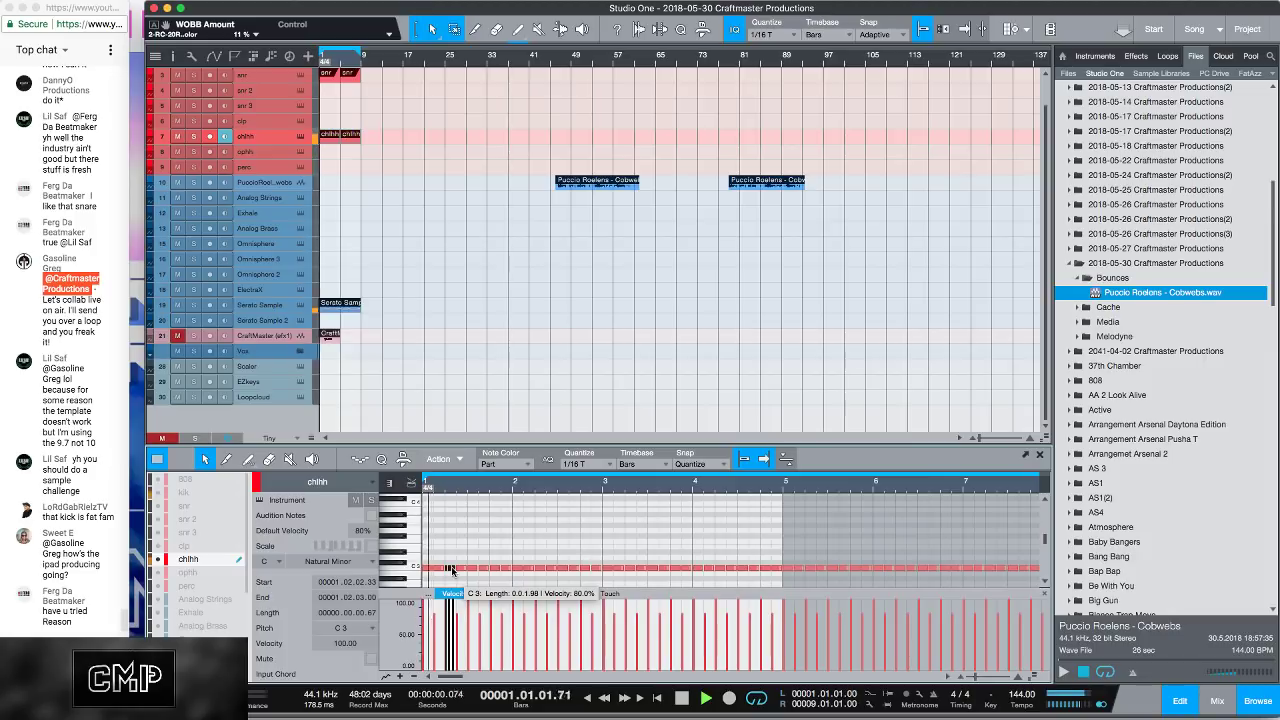
pyautogui.click(609, 569)
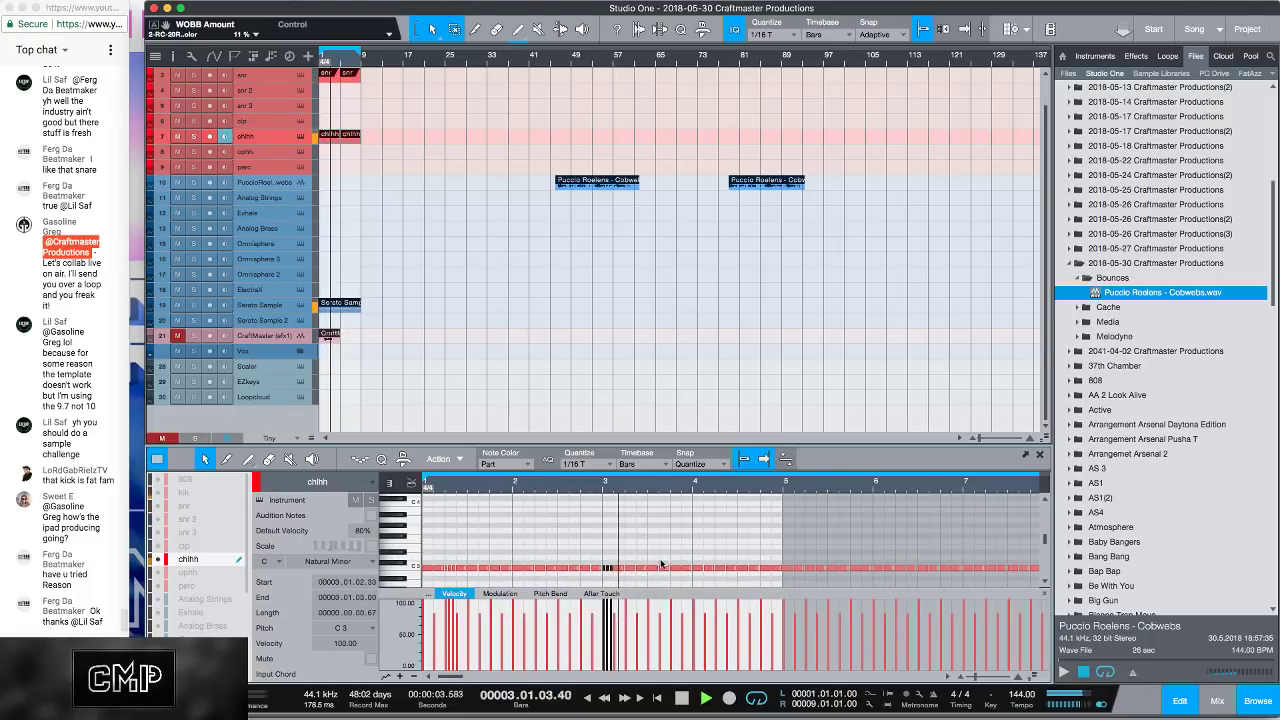
pyautogui.click(740, 569)
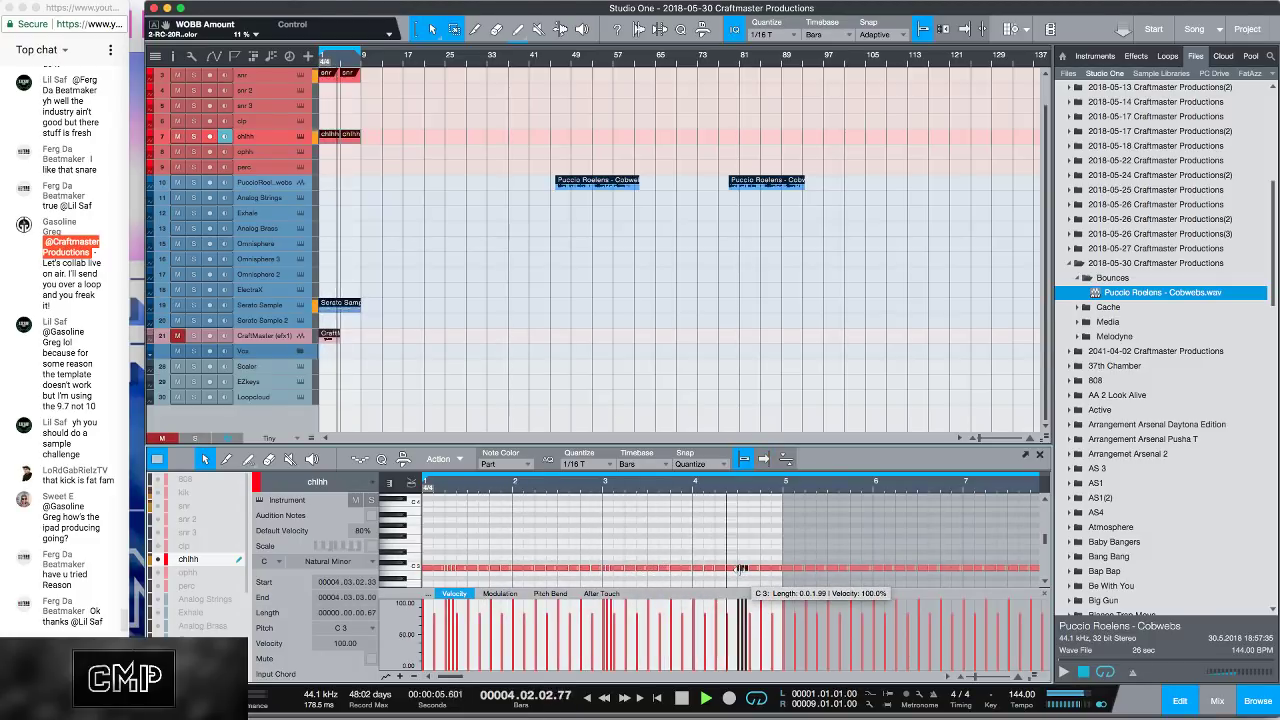
pyautogui.press('space')
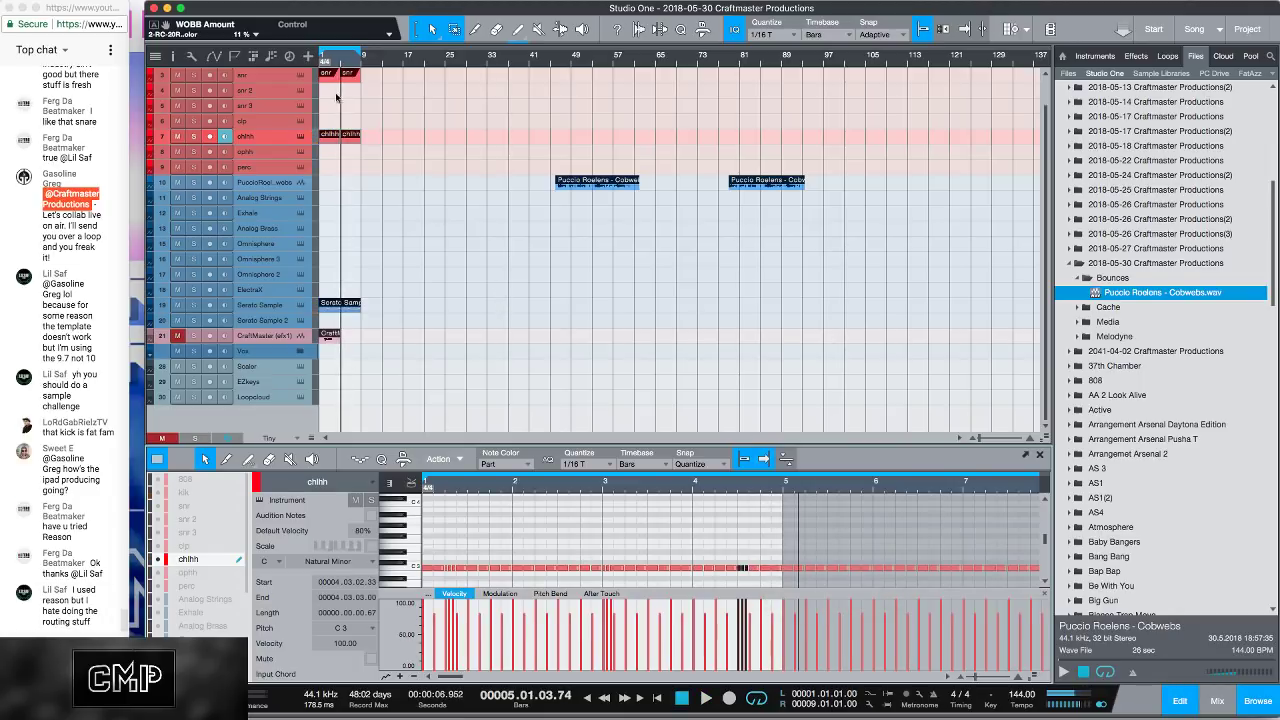
# Step: Replace the closed hi-hat notes in bars 5 to 8 with a duplicate of the edited bars 1 to 4 and play it back
pyautogui.scroll(-4, 800, 540)
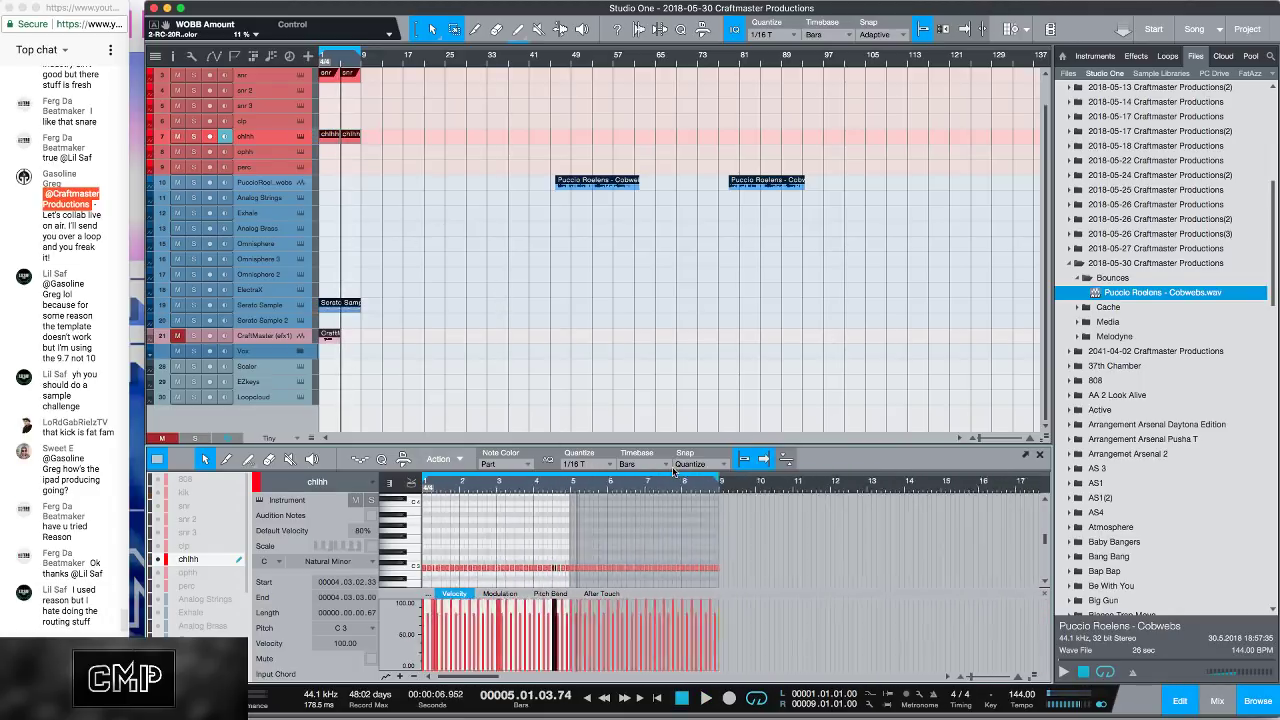
pyautogui.moveTo(826, 581); pyautogui.dragTo(587, 517)
pyautogui.press('Delete')
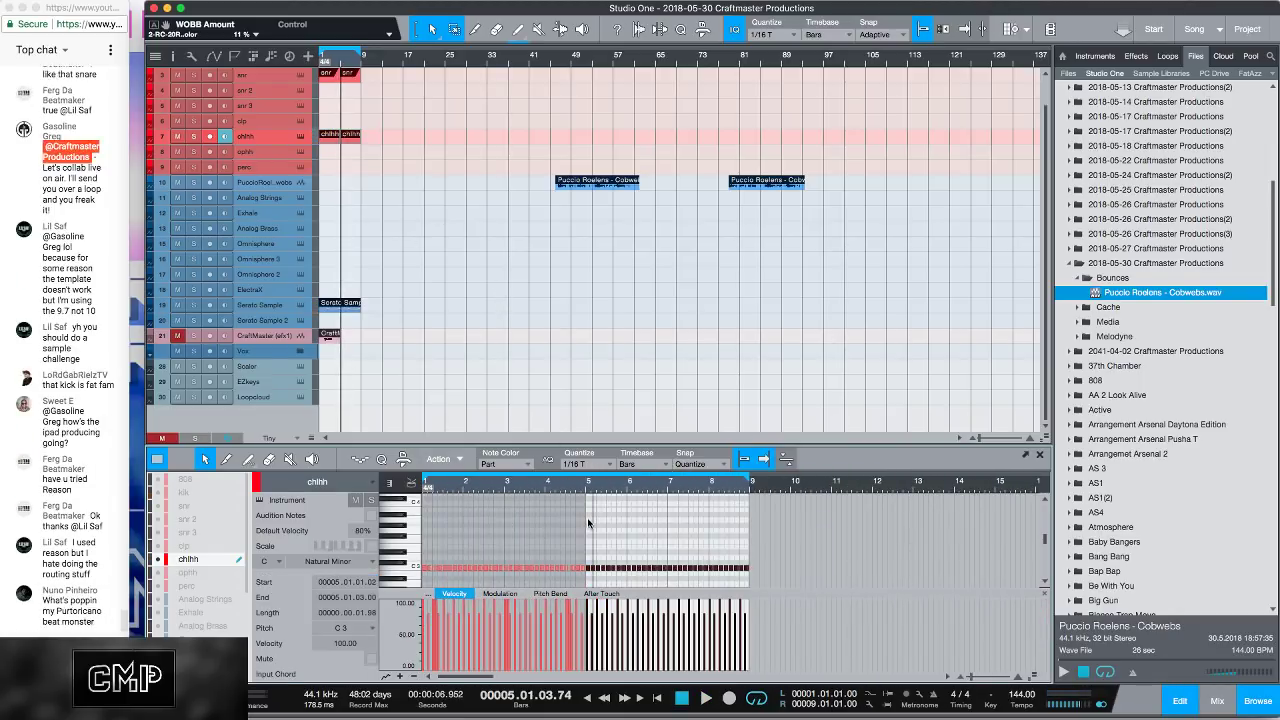
pyautogui.moveTo(616, 583); pyautogui.dragTo(378, 550)
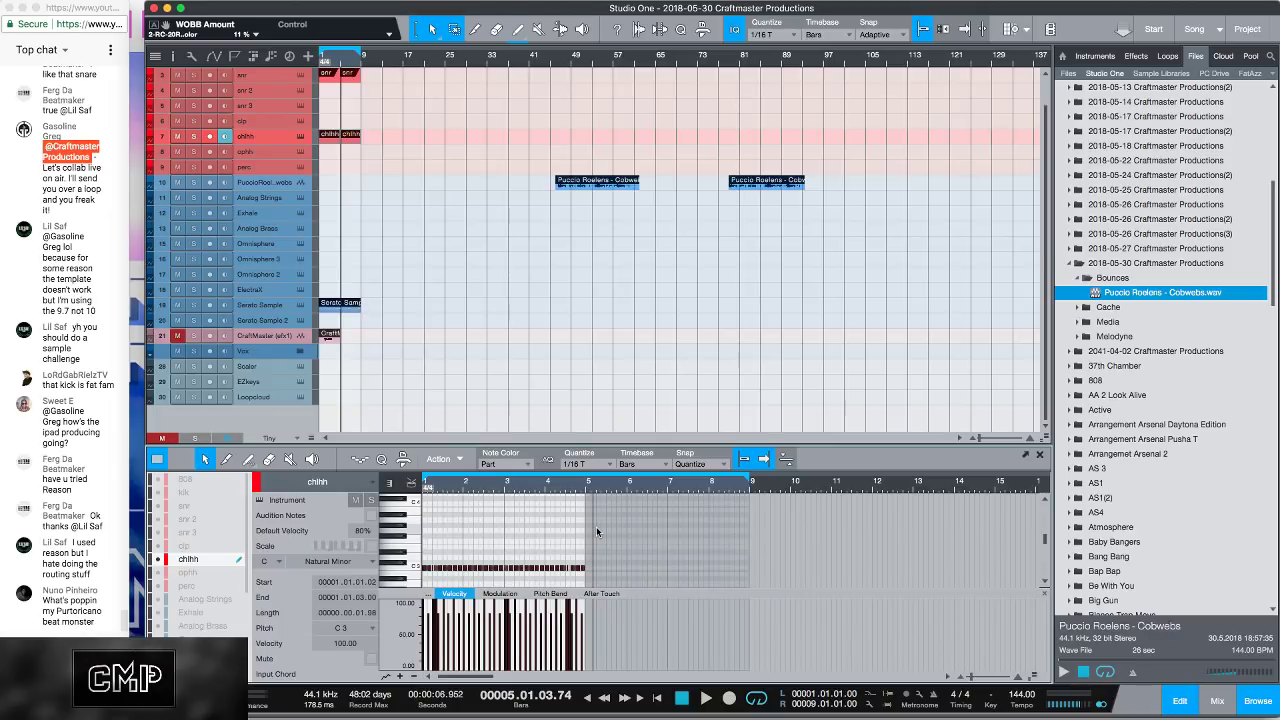
pyautogui.press('d')
pyautogui.press('space')
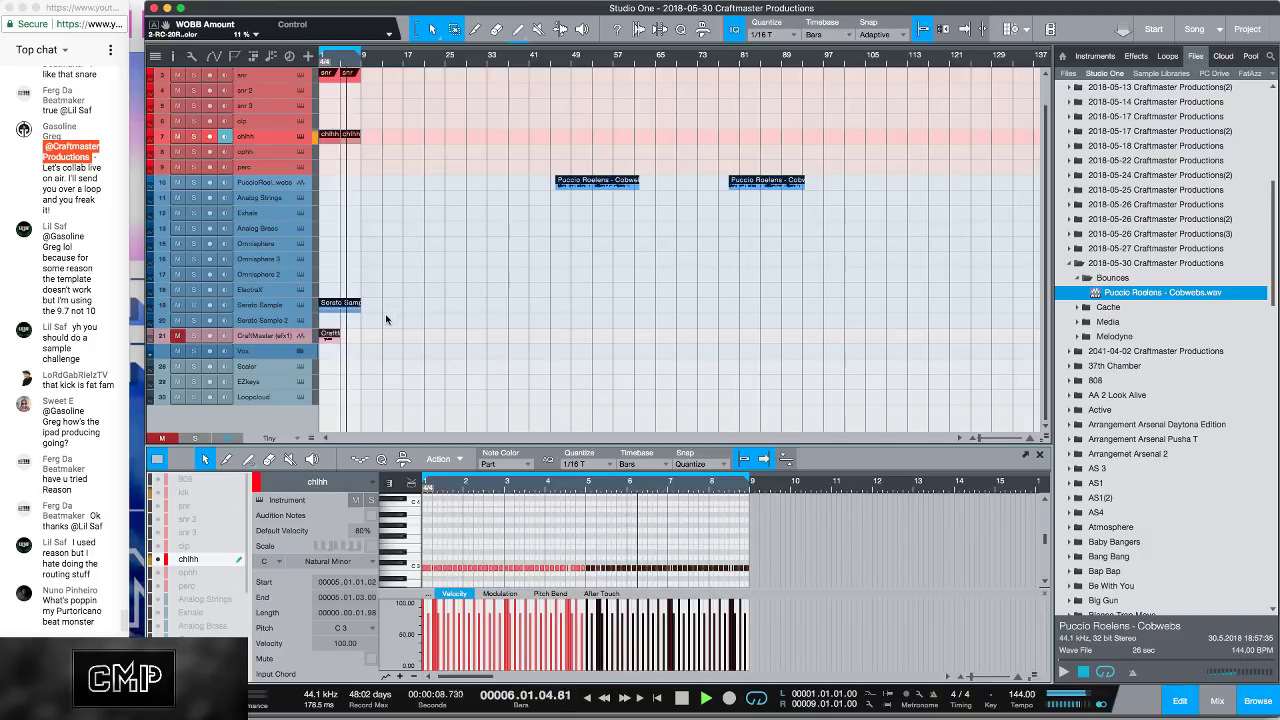
# Step: Bounce the eight-bar Serato Sample instrument part to a new audio track
pyautogui.click(349, 306)
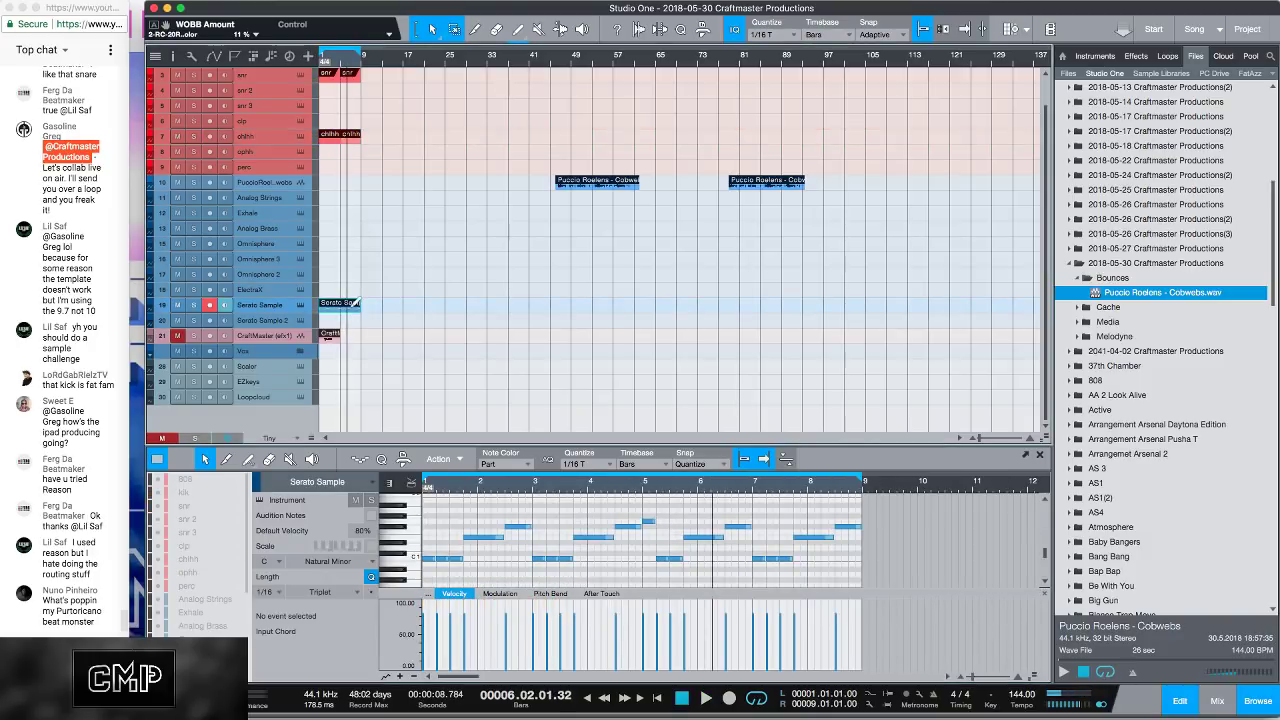
pyautogui.press('super+b')
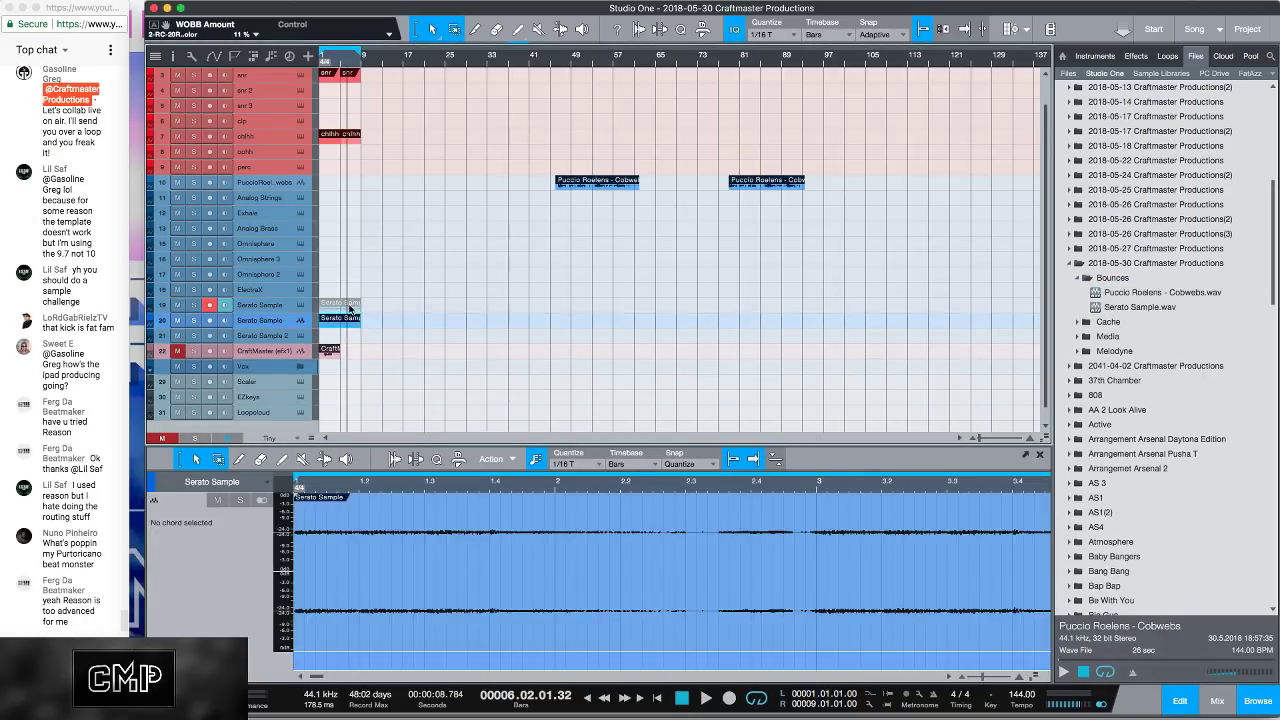
pyautogui.moveTo(450, 492); pyautogui.dragTo(467, 625)
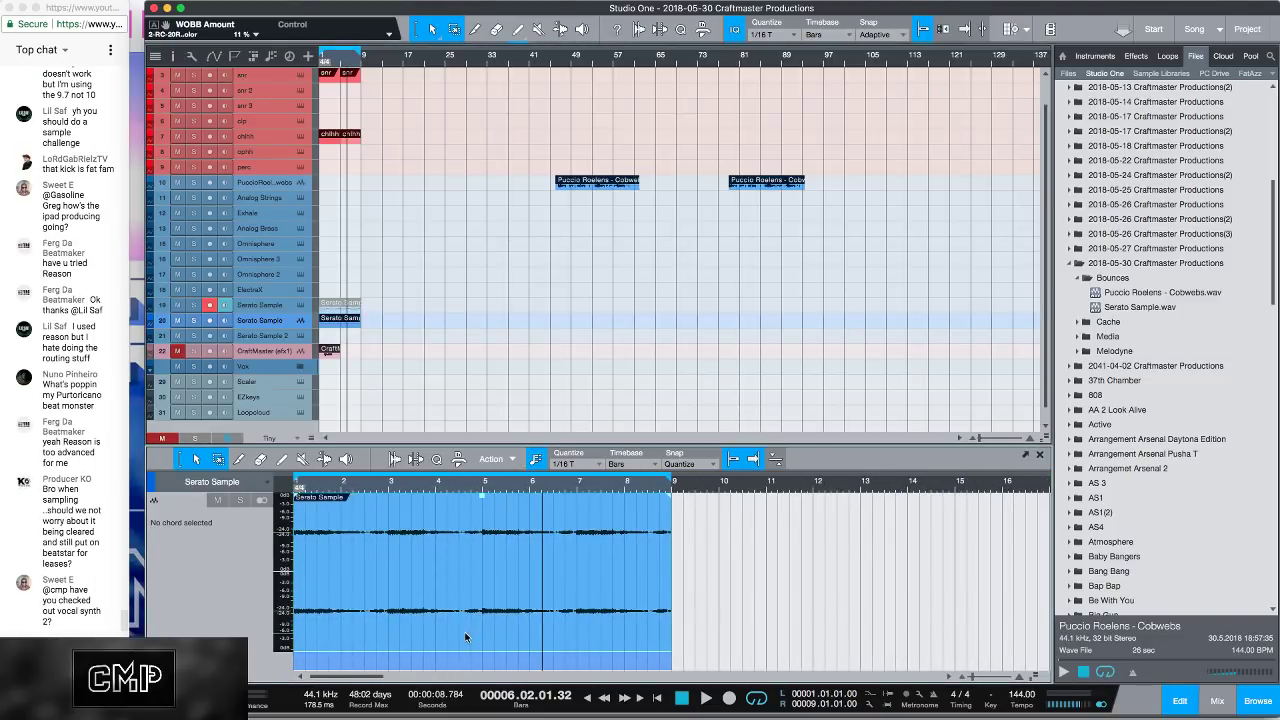
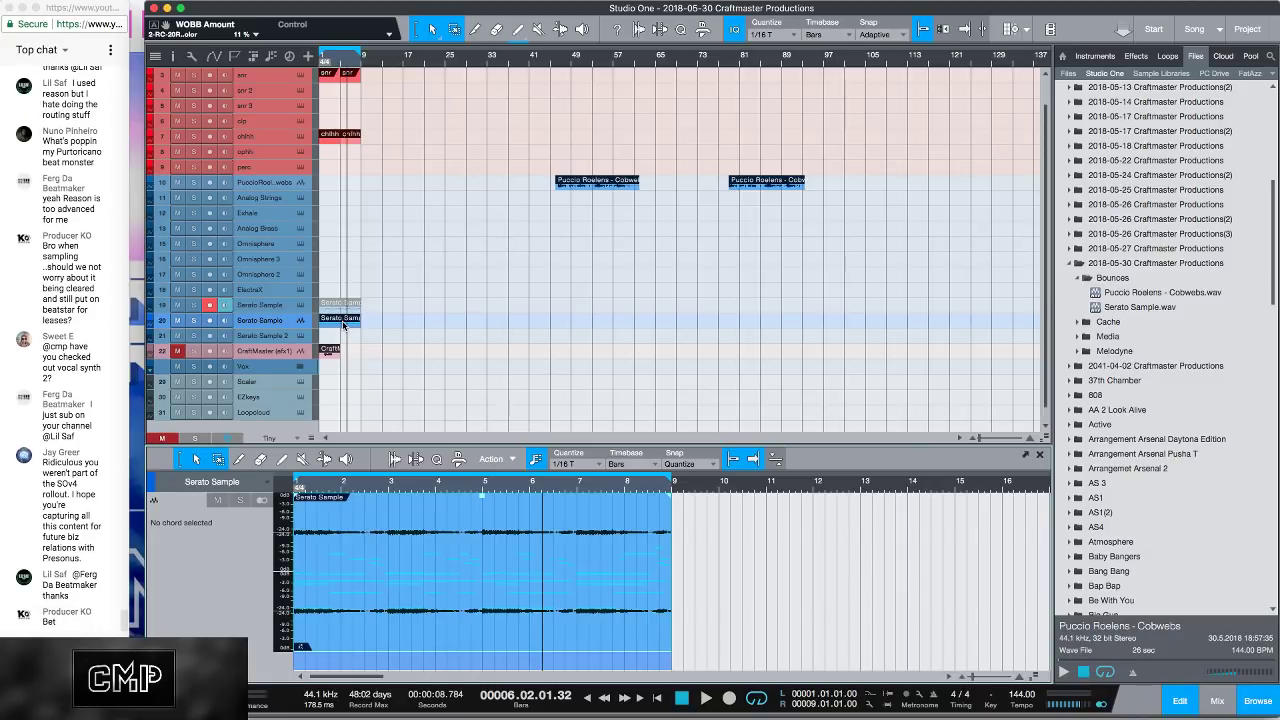
# Step: Open the bounced Serato Sample audio part in Melodyne and dismiss the First Steps videos window
pyautogui.press('super+m')
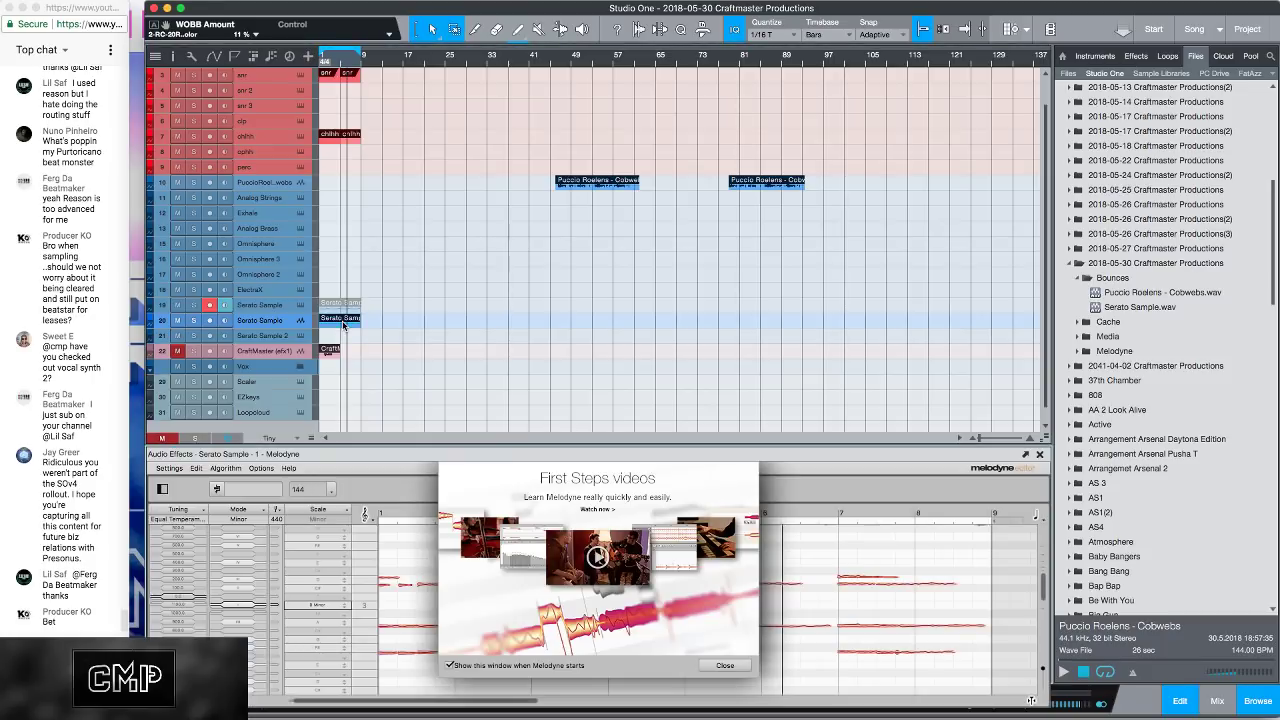
pyautogui.click(722, 665)
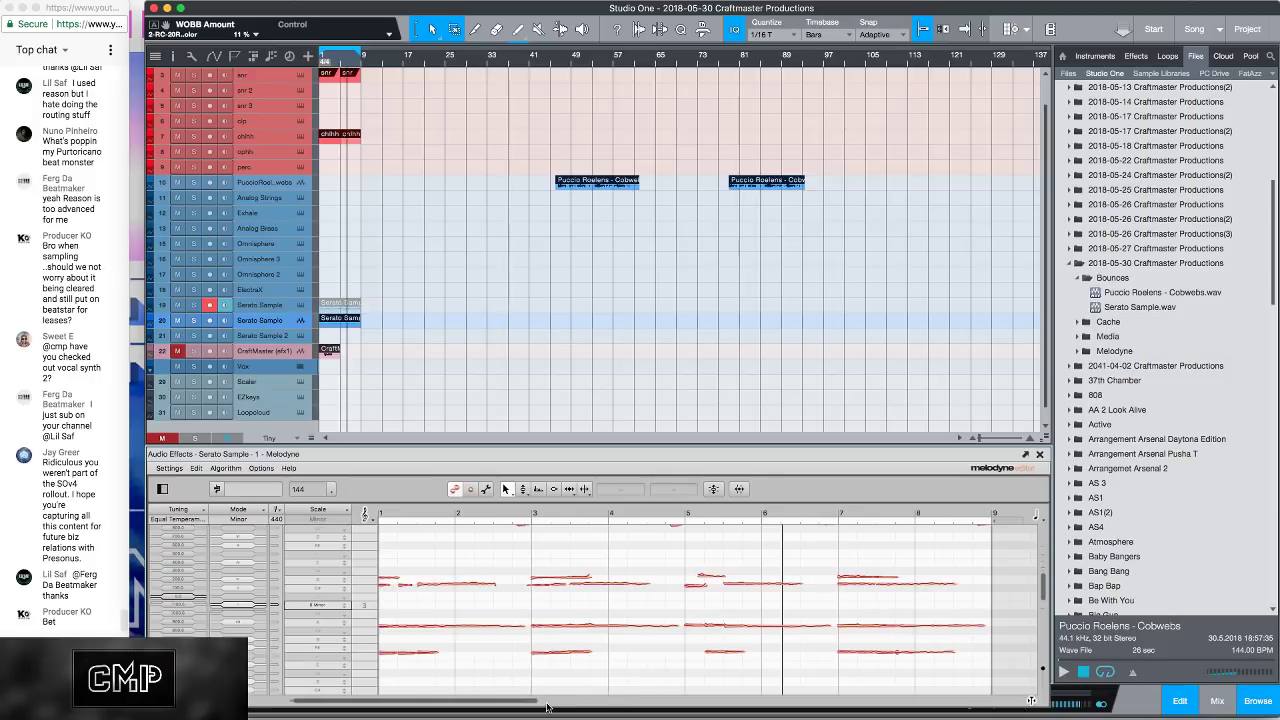
pyautogui.moveTo(540, 703); pyautogui.dragTo(640, 703)
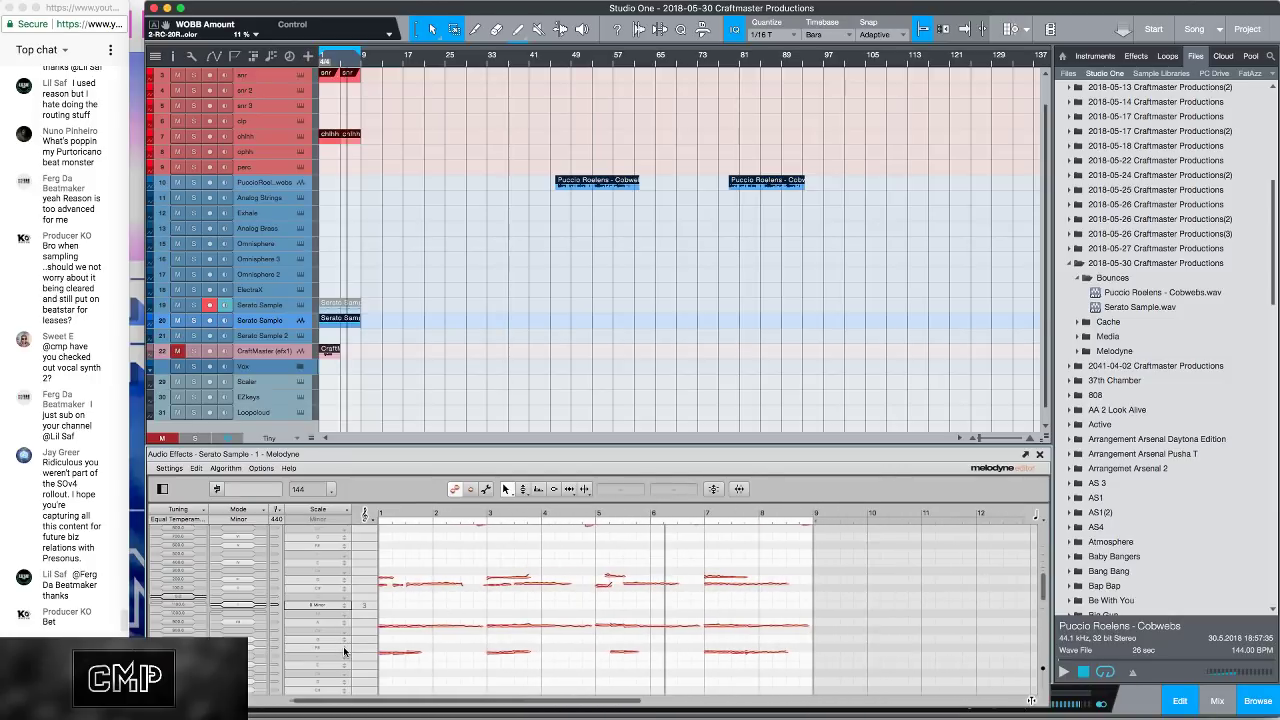
# Step: Examine the detected pitches in Melodyne, auditioning the low notes near bar 1 and playing the loop against them
pyautogui.scroll(2, 401, 634)
pyautogui.scroll(-3, 407, 635)
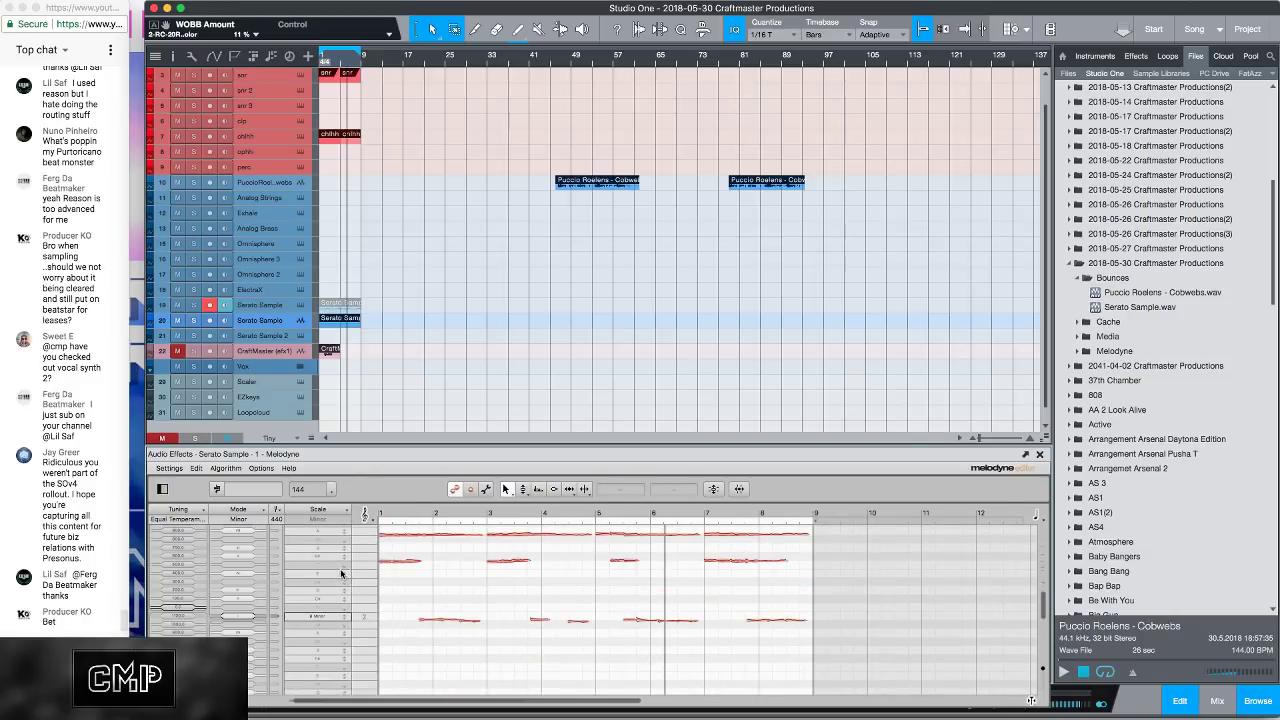
pyautogui.rightClick(336, 565)
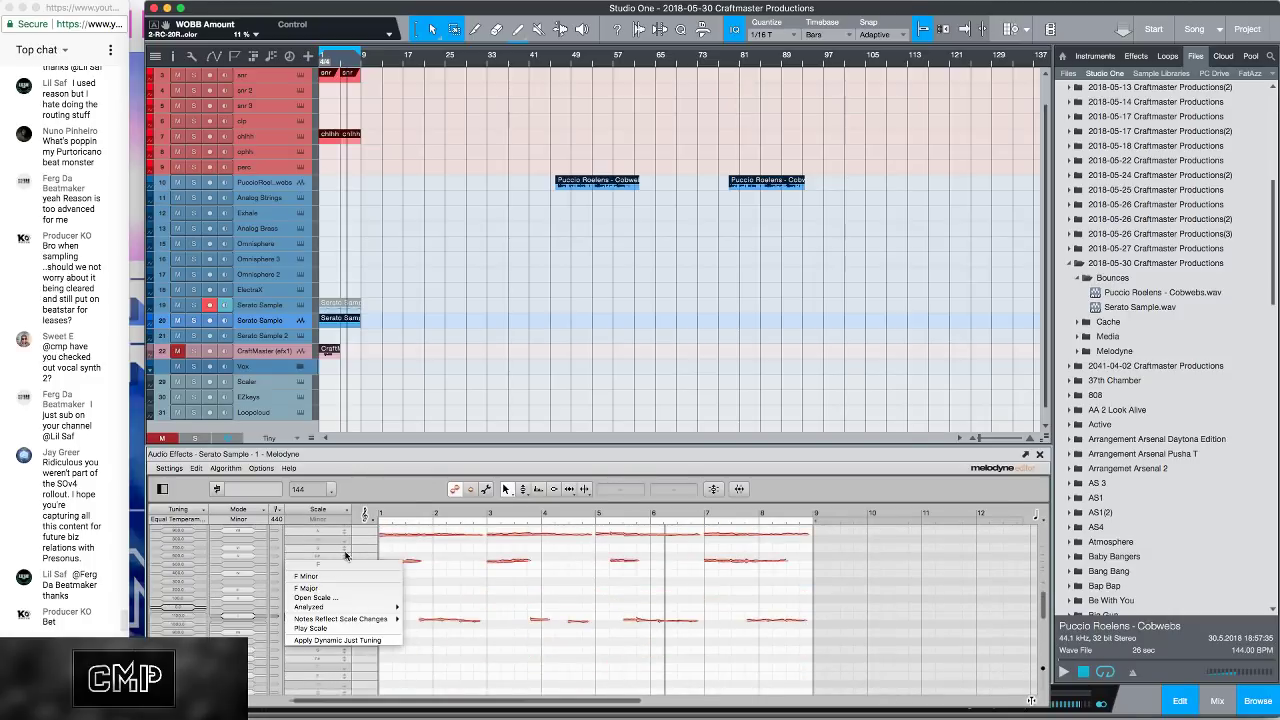
pyautogui.click(363, 558)
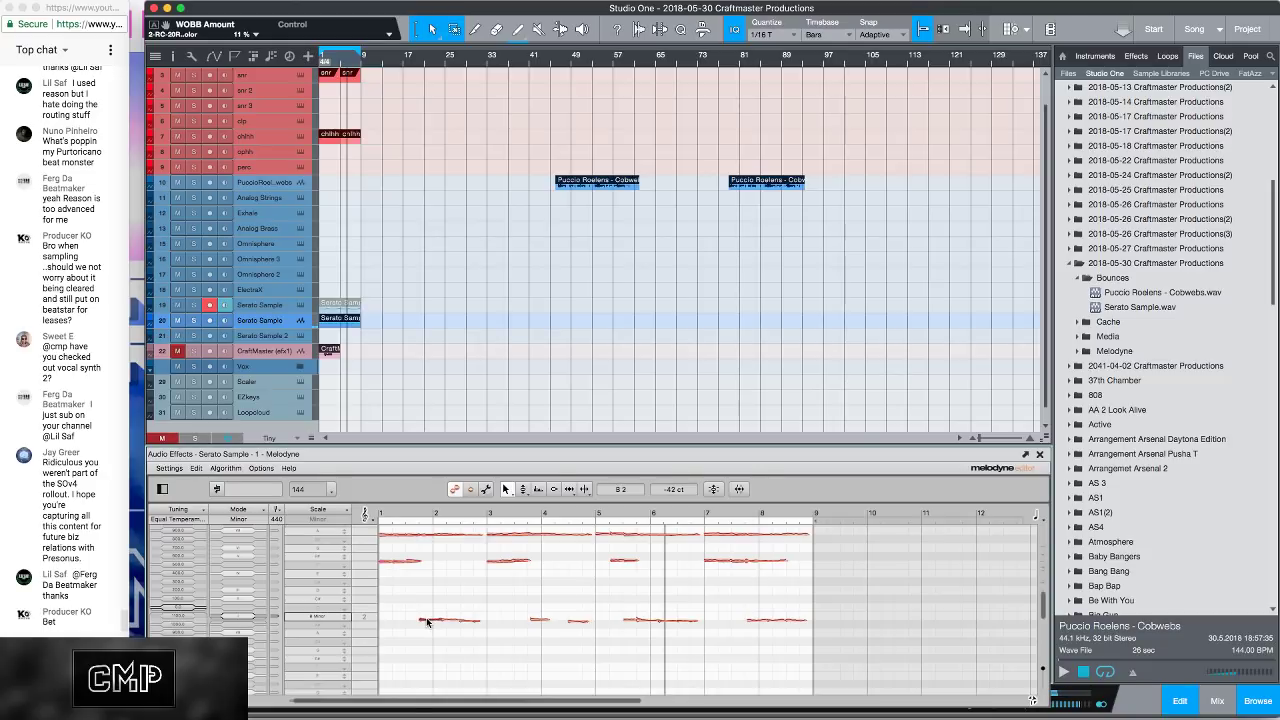
pyautogui.click(381, 563)
pyautogui.press('space')
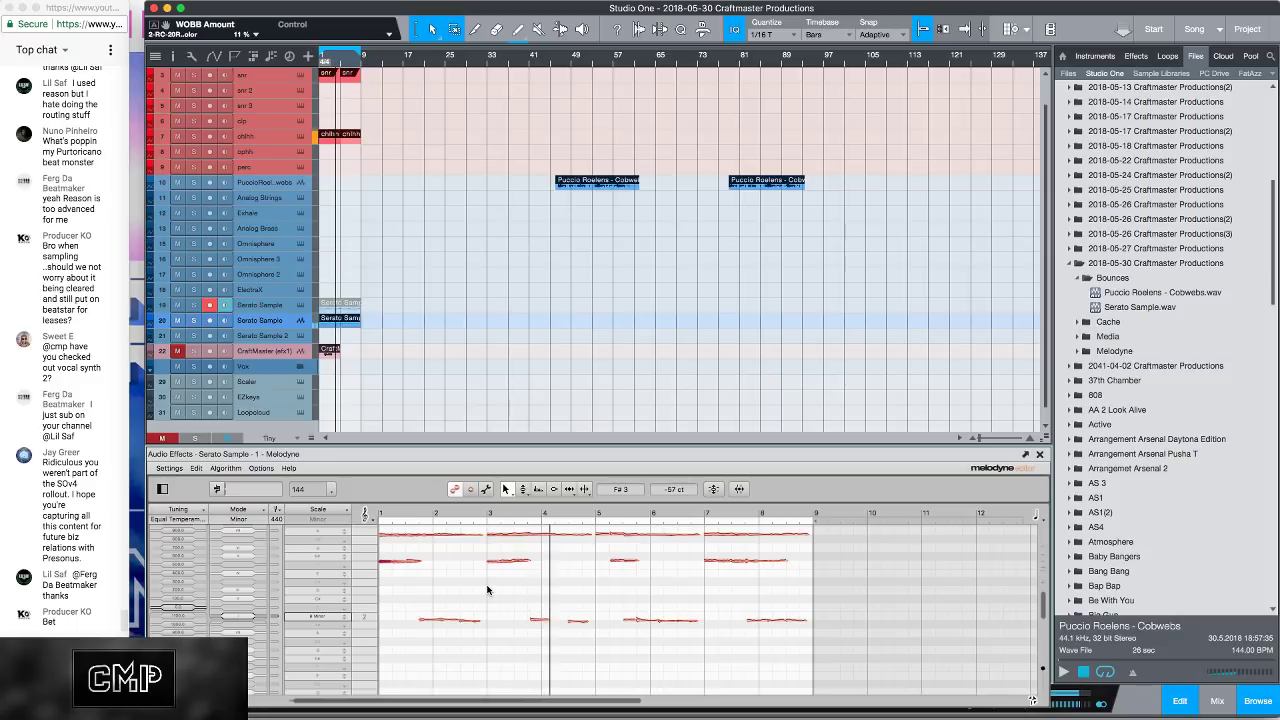
pyautogui.click(428, 621)
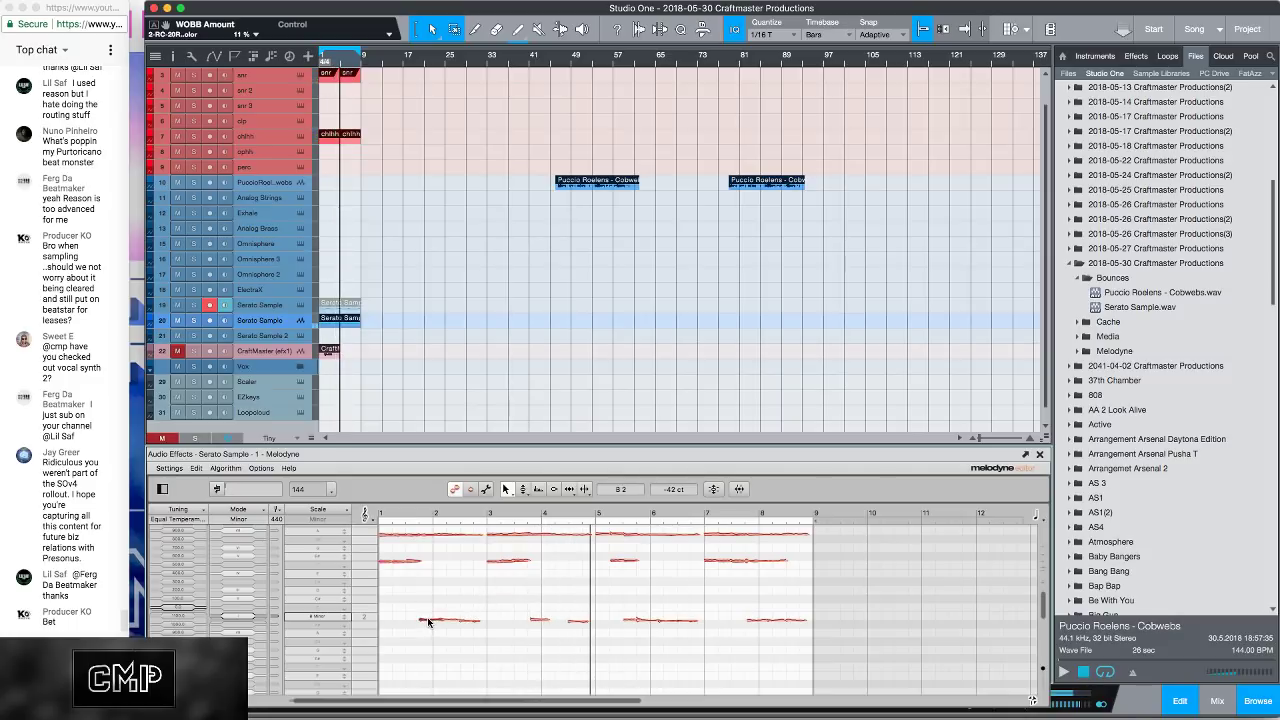
pyautogui.click(388, 562)
pyautogui.scroll(-1, 400, 570)
pyautogui.scroll(4, 427, 576)
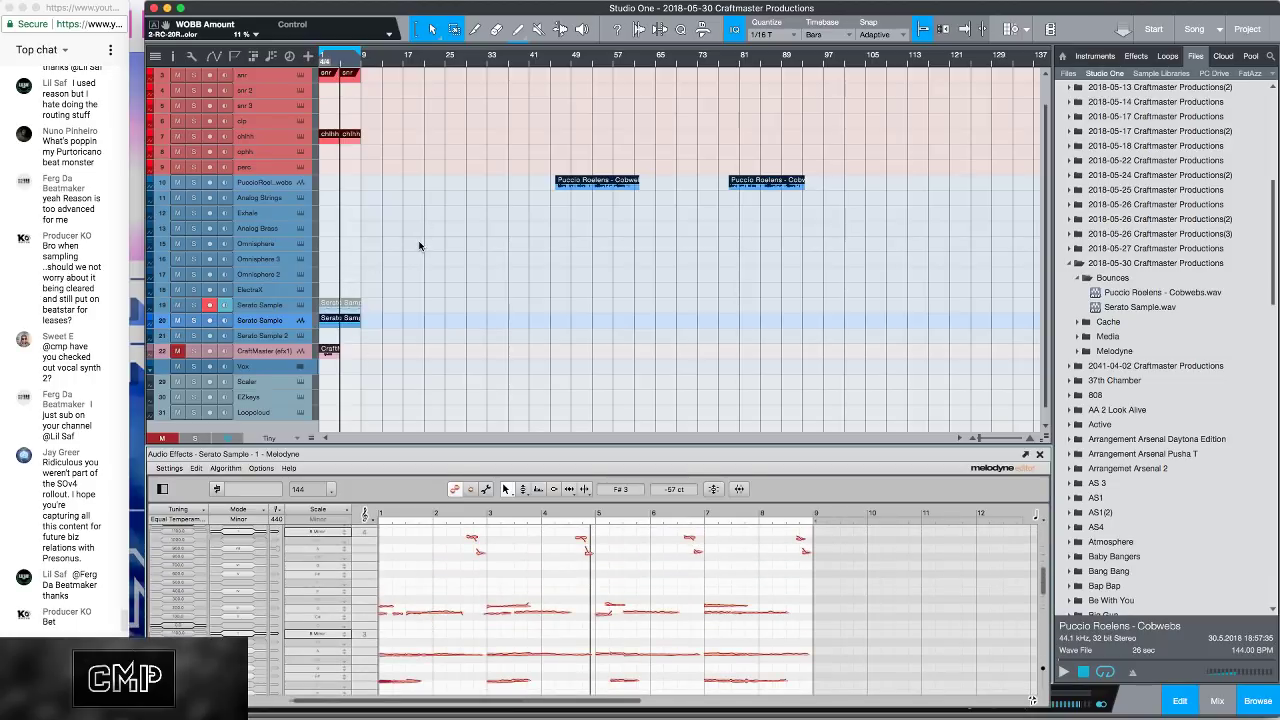
# Step: Copy both kik parts onto the empty 808 track at bars 1 to 8 and show all their notes in the editor
pyautogui.scroll(1, 377, 178)
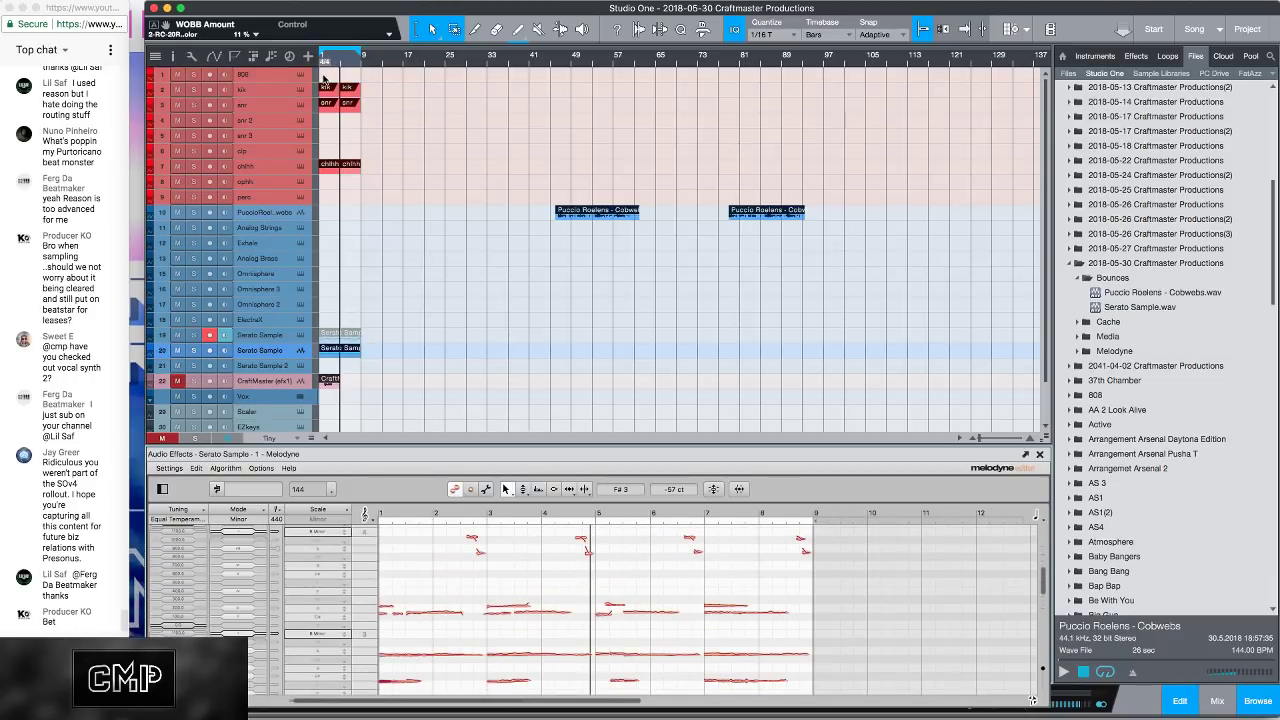
pyautogui.click(343, 90)
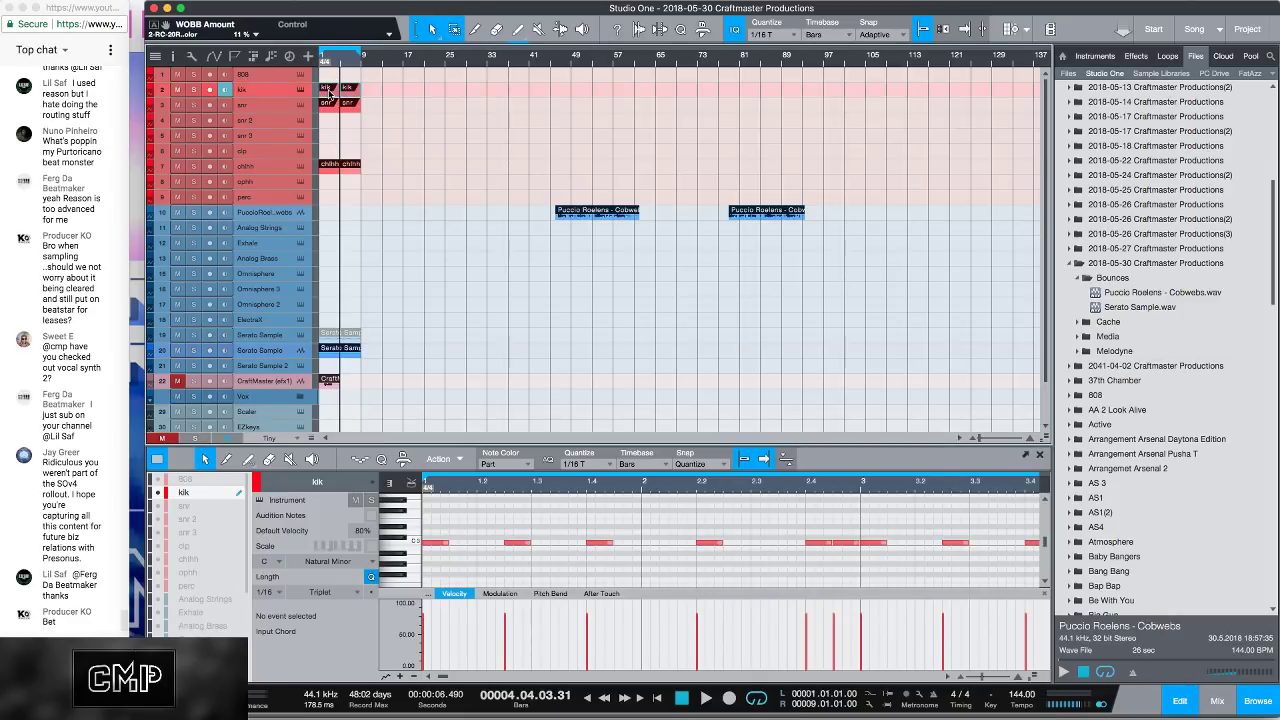
pyautogui.moveTo(343, 90); pyautogui.dragTo(344, 75)
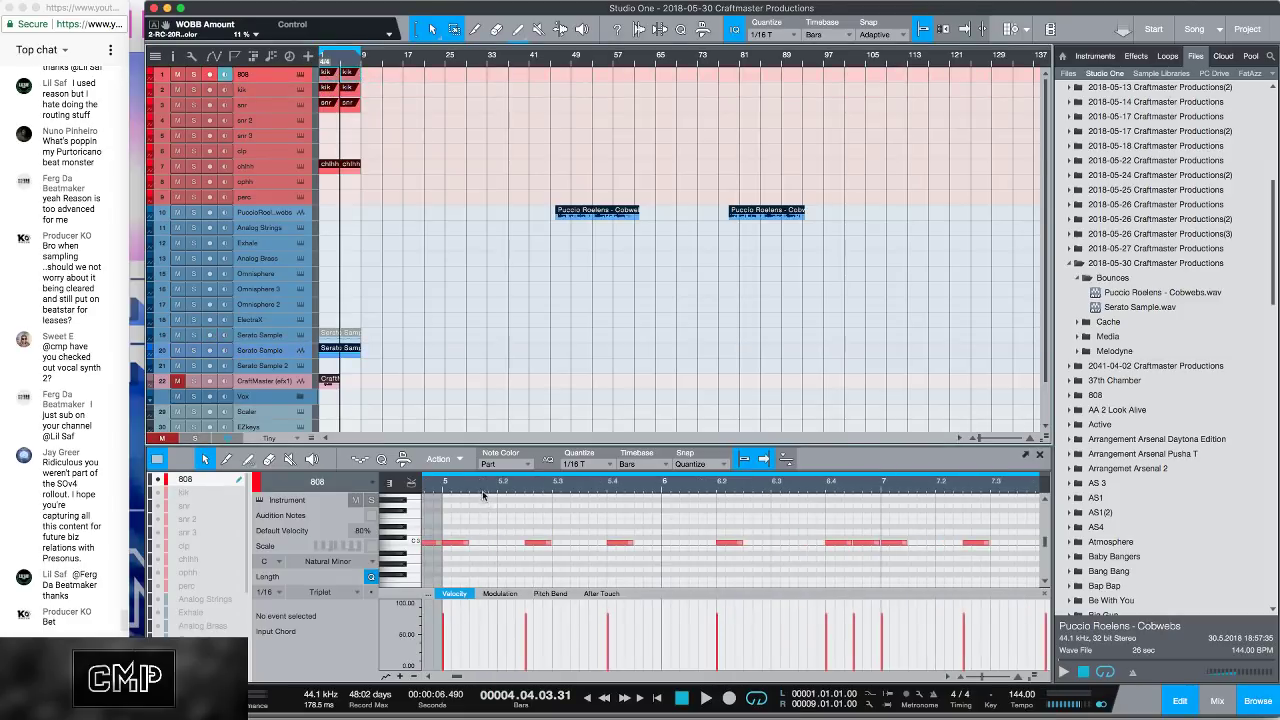
pyautogui.hotkey('shift', 'f')
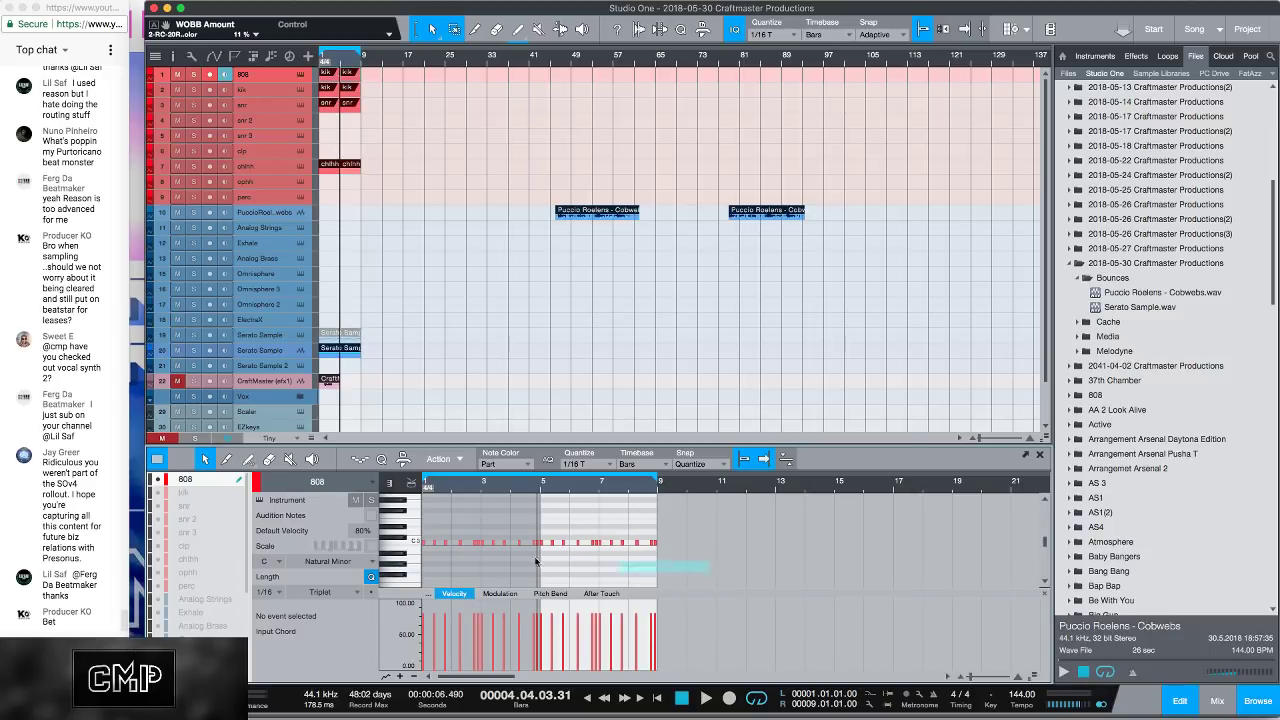
# Step: Select all notes in the 808 parts and check the sample's key setting in the Serato Sample instrument
pyautogui.hotkey('ctrl', 'a')
pyautogui.hotkey('shift', 'f')
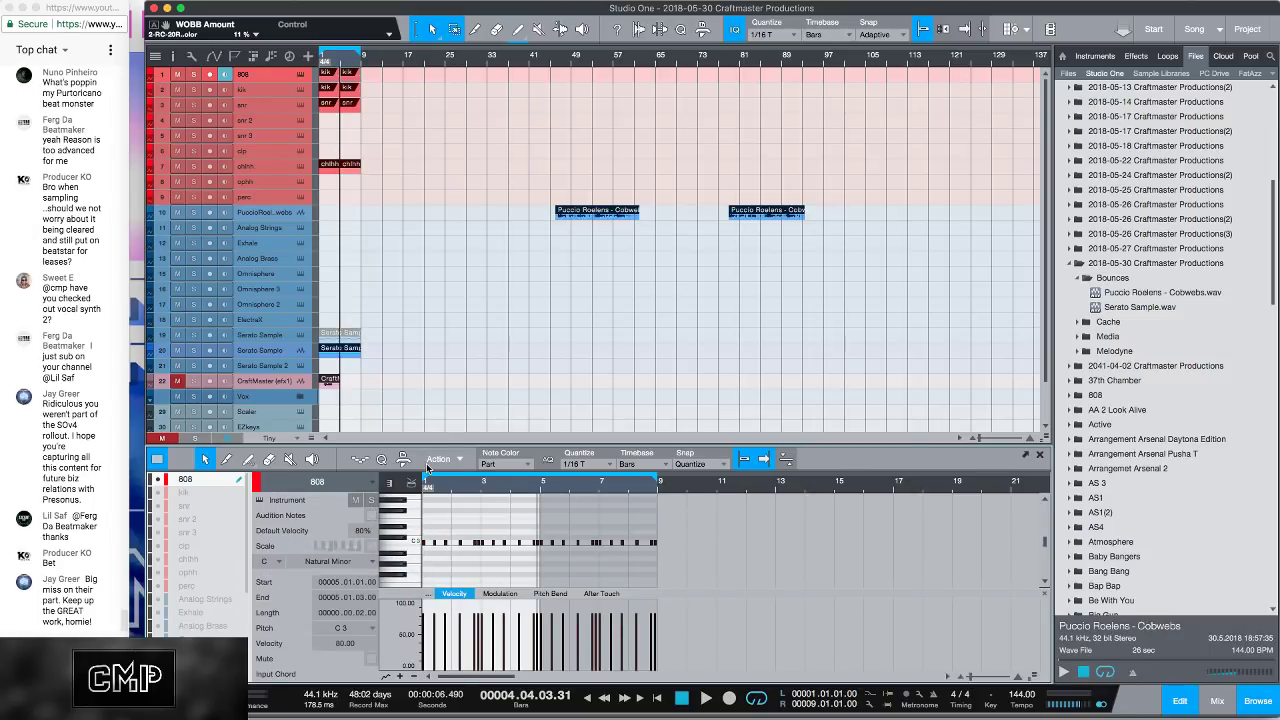
pyautogui.click(300, 341)
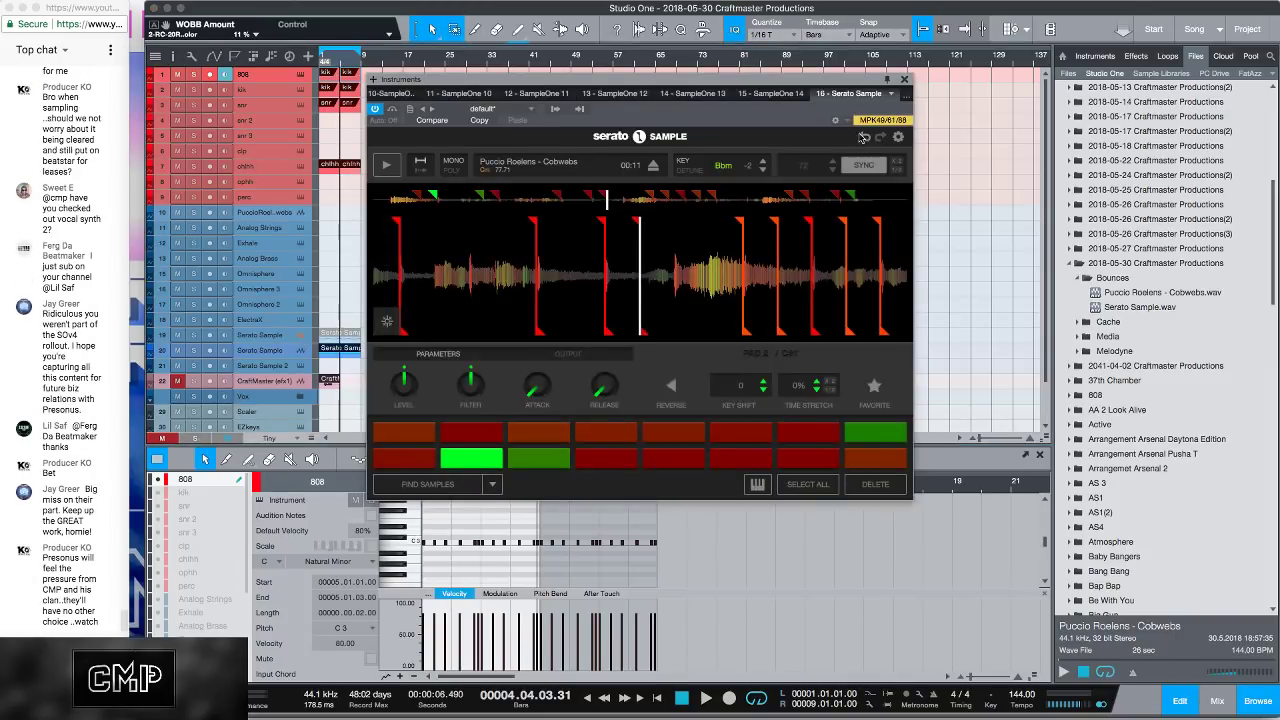
pyautogui.click(904, 79)
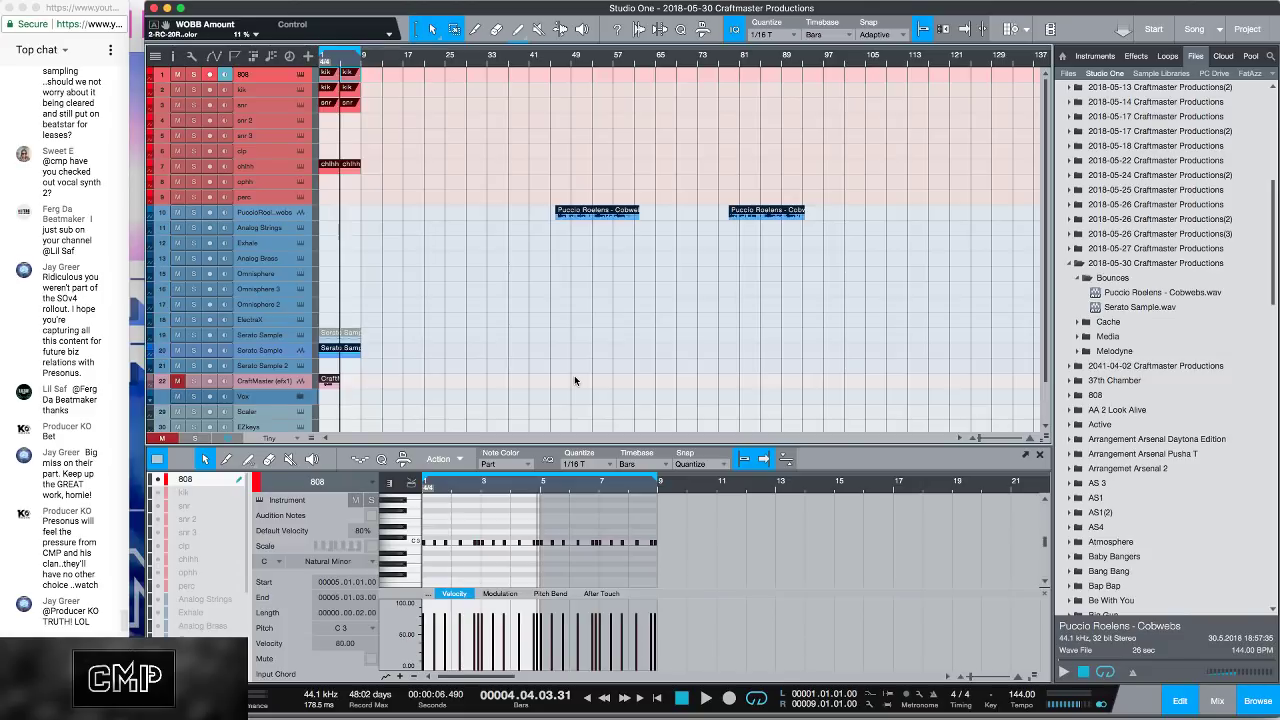
# Step: Enlarge the 808 and kik tracks in the arrangement for a closer view of their parts
pyautogui.doubleClick(282, 98)
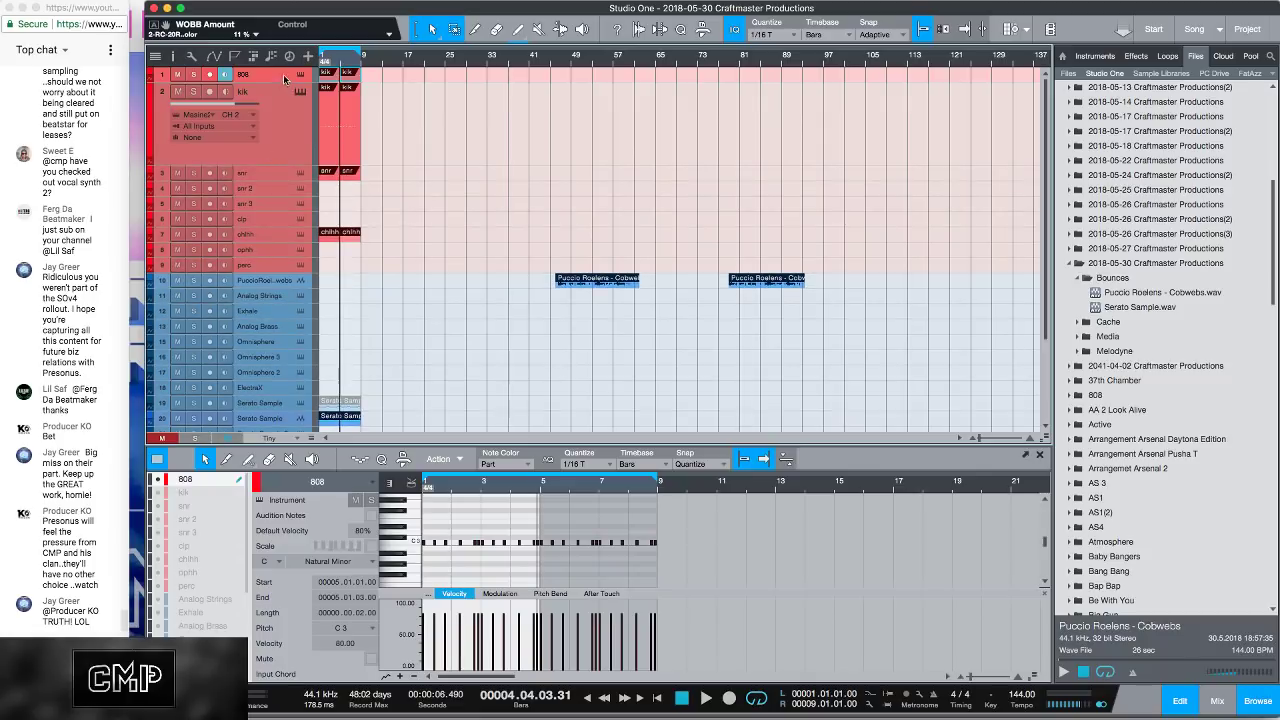
pyautogui.doubleClick(282, 77)
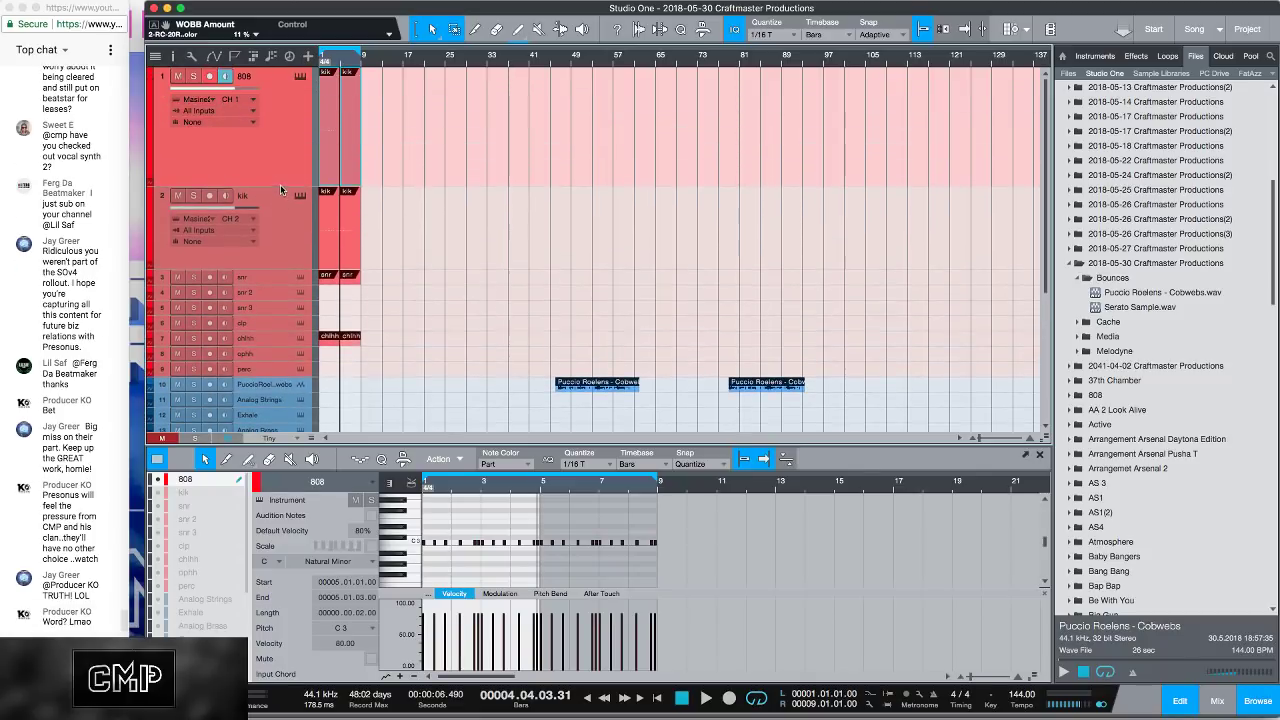
pyautogui.press('e')
pyautogui.press('e')
pyautogui.press('e')
pyautogui.press('e')
pyautogui.press('e')
pyautogui.press('e')
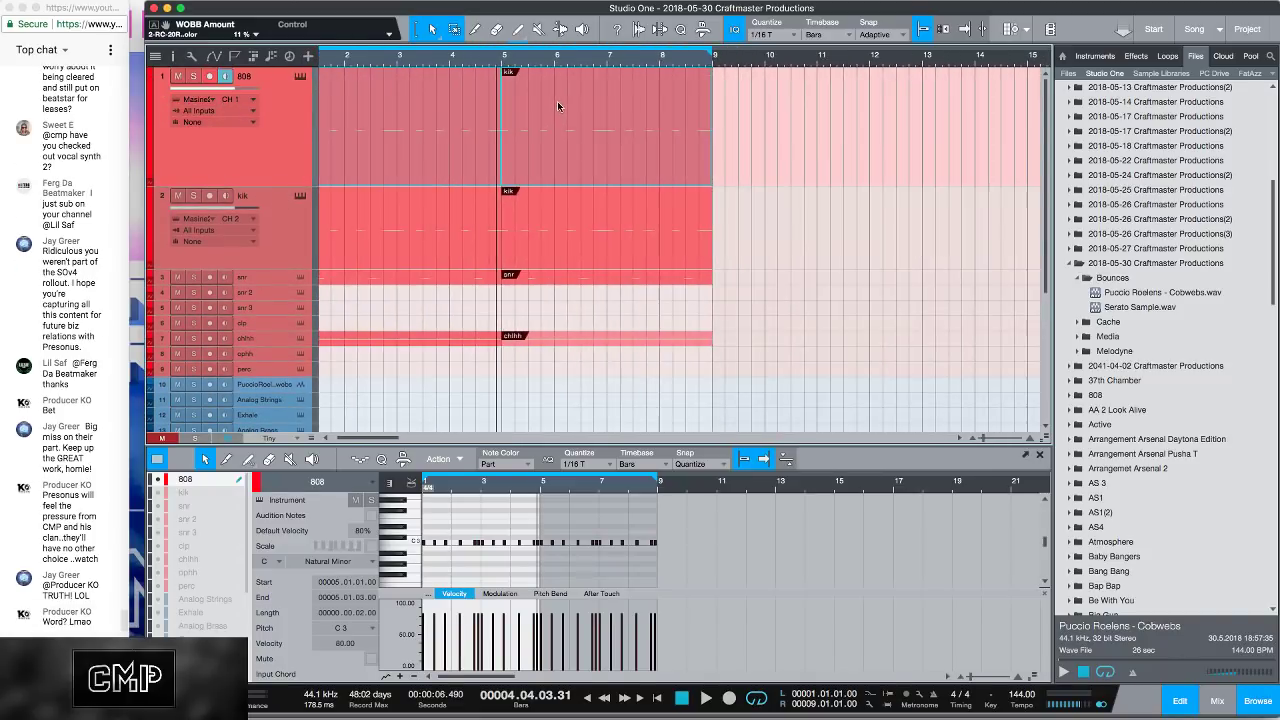
# Step: Transpose all notes in both 808 parts up to F3, audition briefly and turn off looping
pyautogui.hotkey('ctrl', 'a')
pyautogui.click(730, 539)
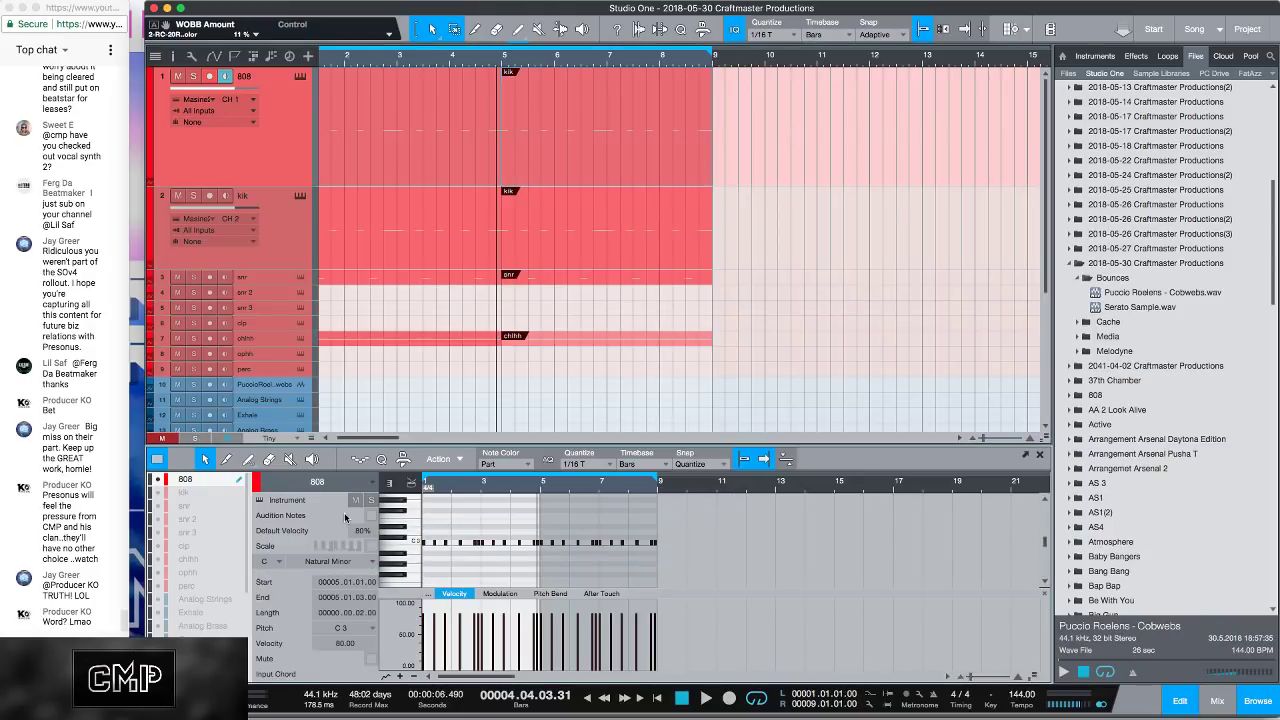
pyautogui.press('Up')
pyautogui.press('Up')
pyautogui.press('Up')
pyautogui.press('Up')
pyautogui.press('Up')
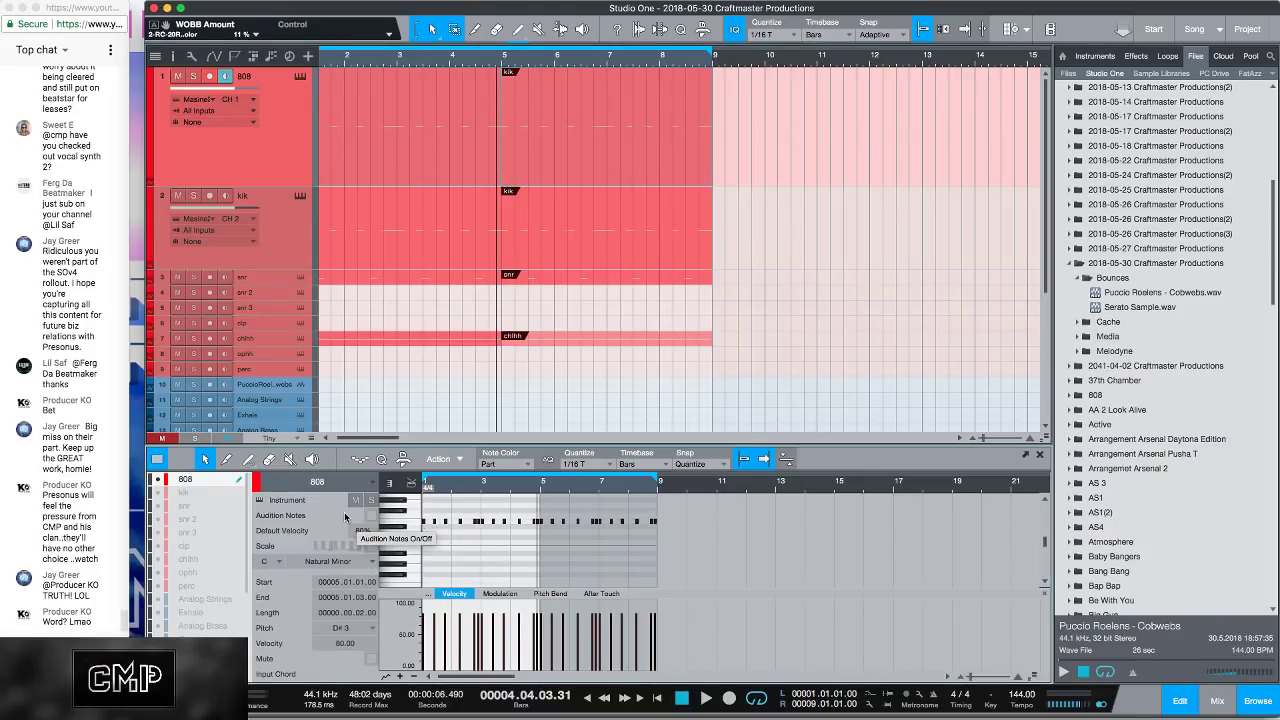
pyautogui.press('space')
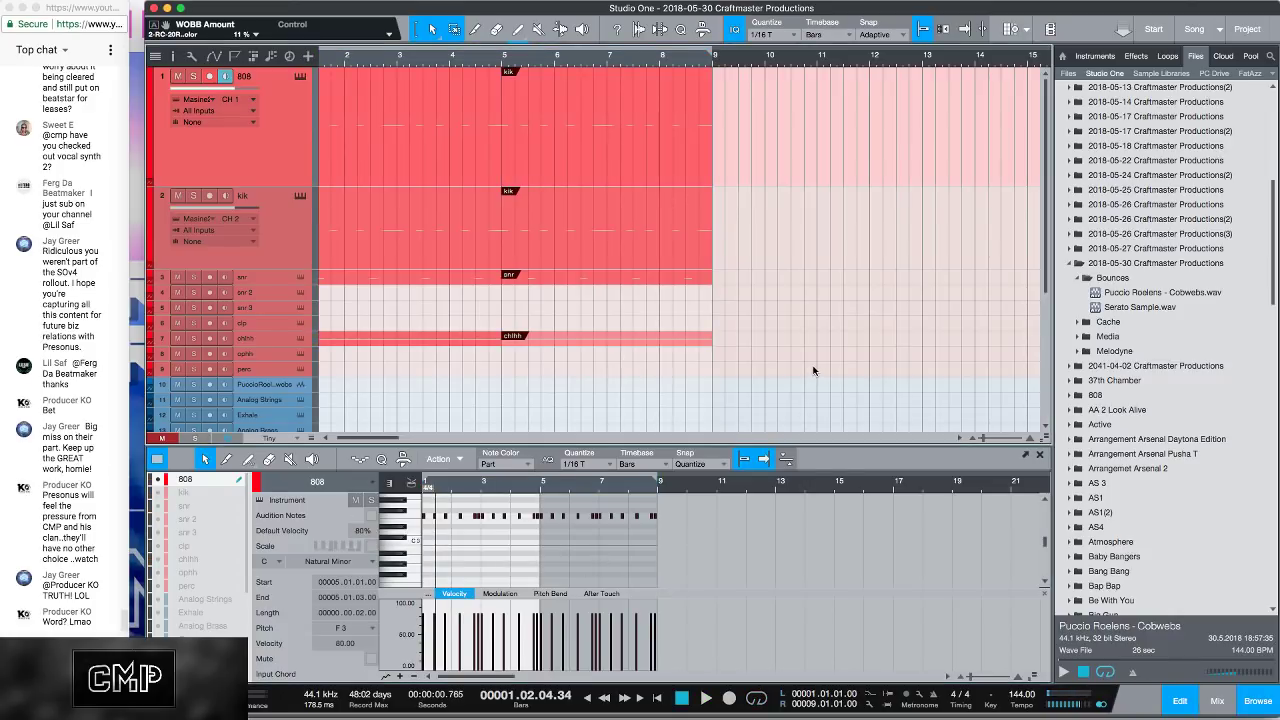
pyautogui.press('/')
pyautogui.click(747, 524)
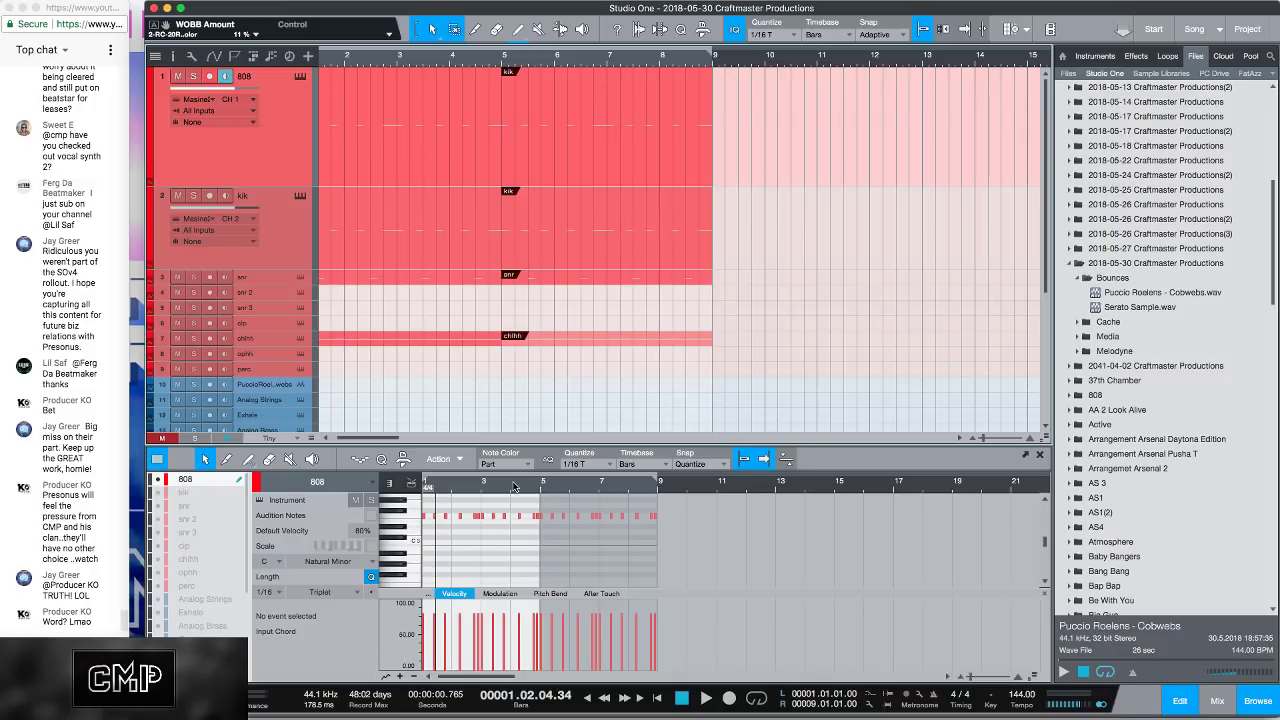
pyautogui.press('e')
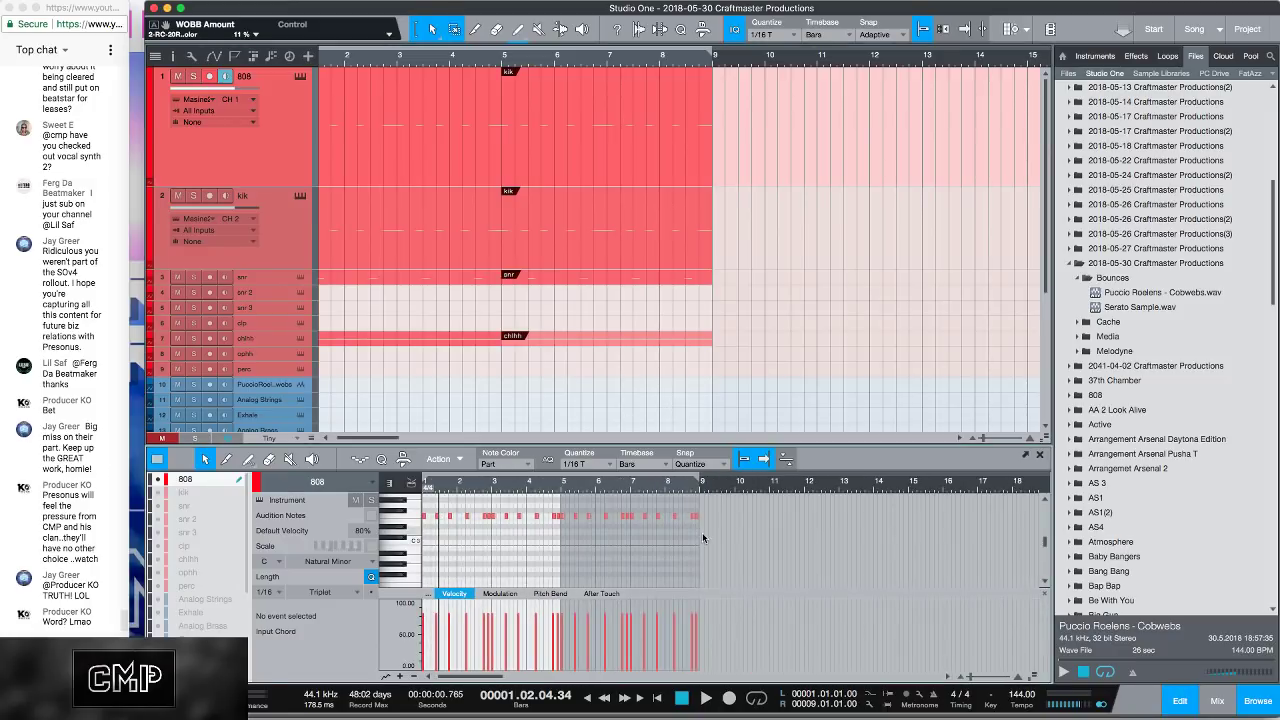
pyautogui.hotkey('ctrl', 'a')
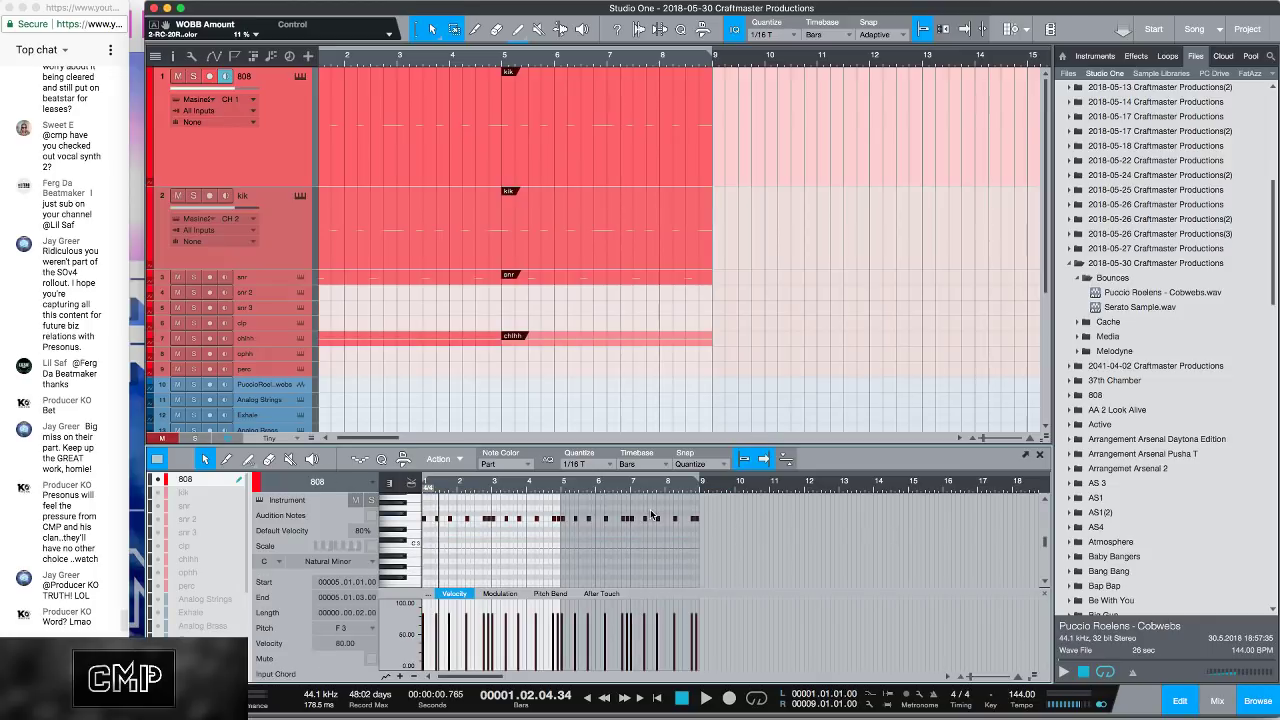
pyautogui.press('e')
pyautogui.press('w')
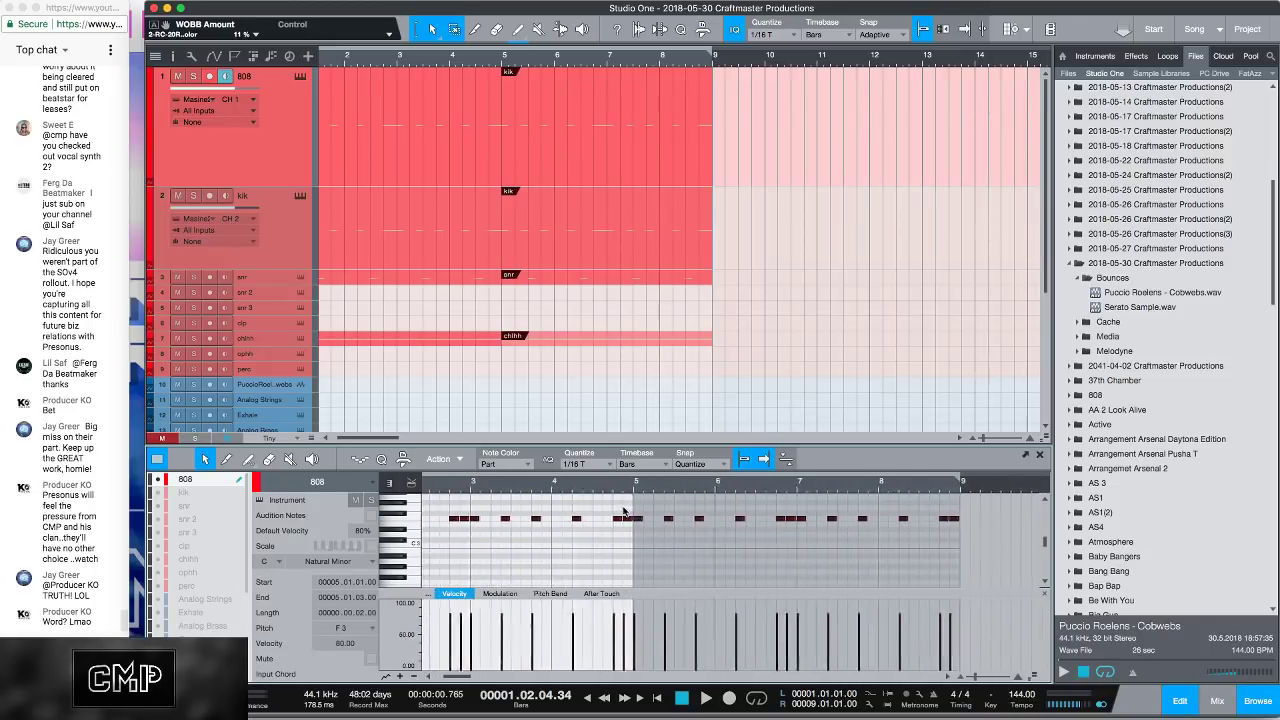
pyautogui.click(705, 535)
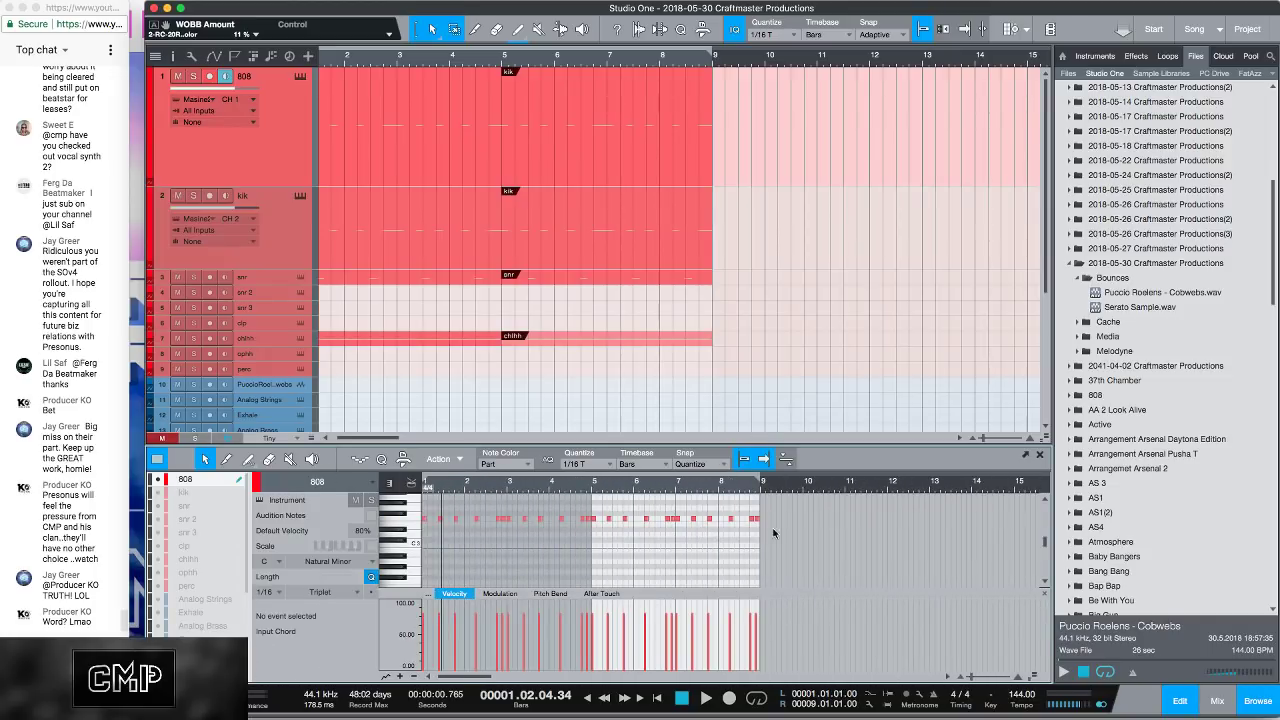
pyautogui.hotkey('ctrl', 'a')
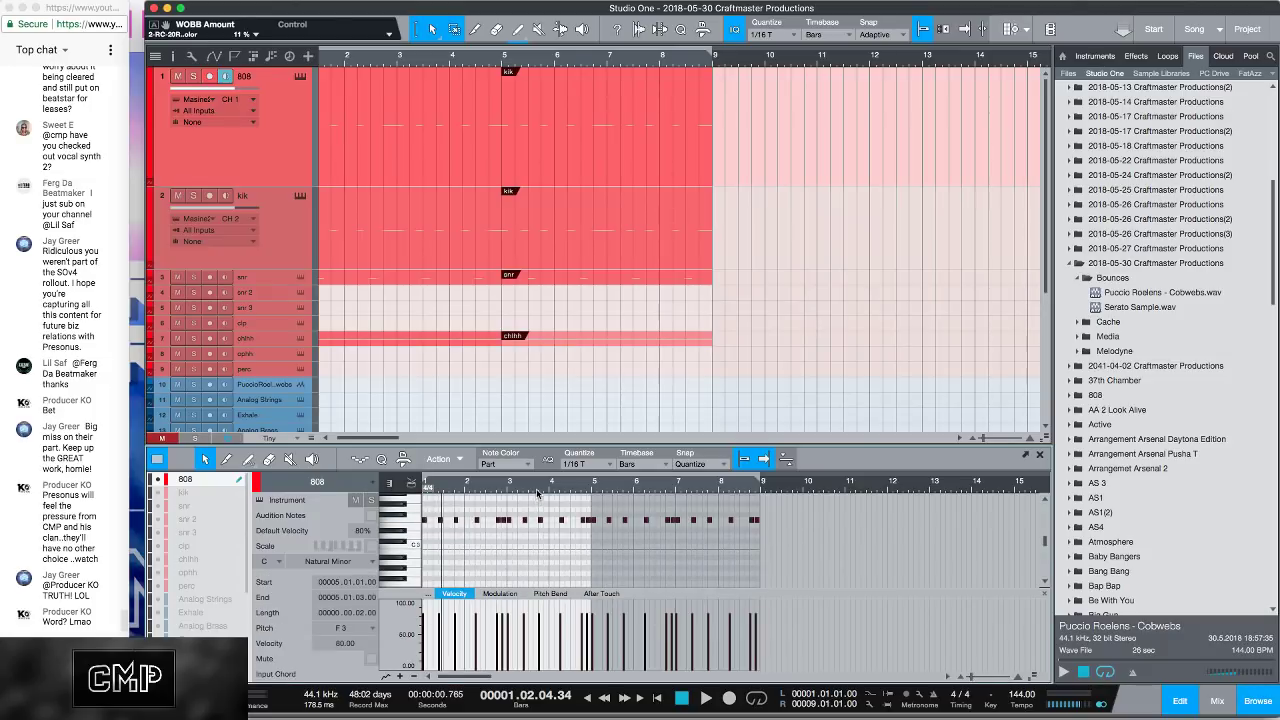
pyautogui.press('w')
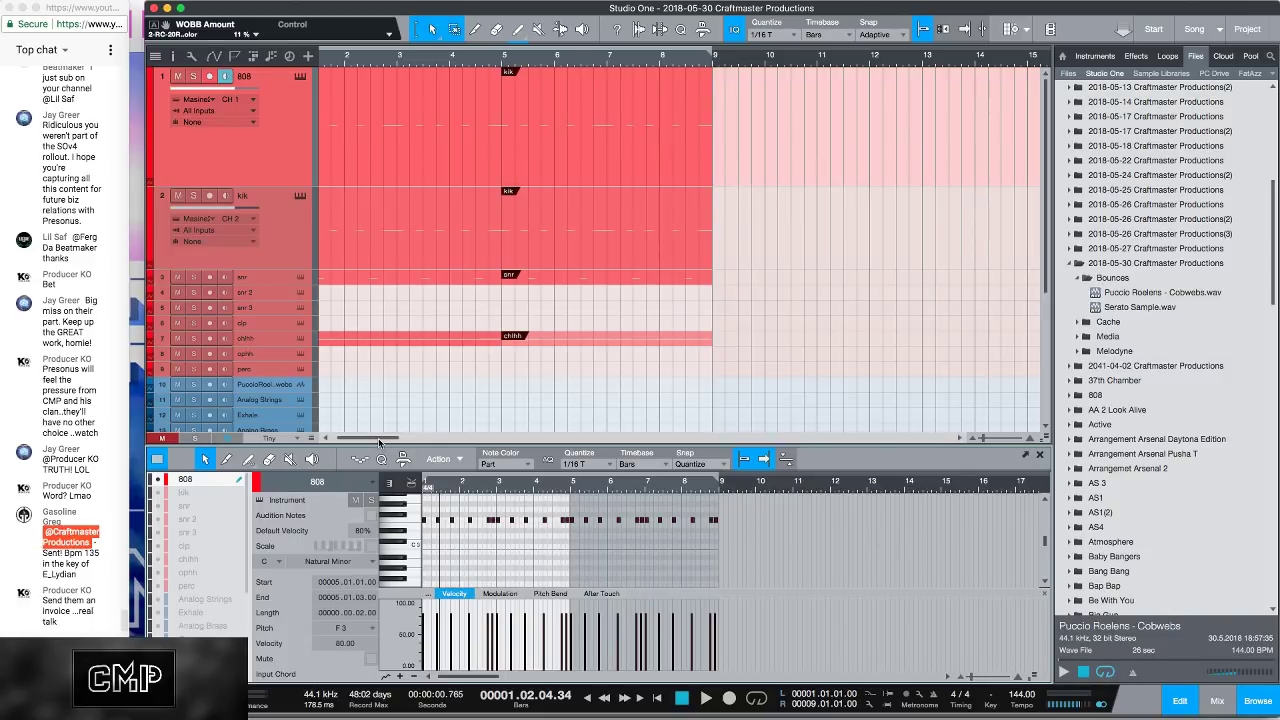
# Step: Select both closed hi-hat parts together and show their notes in the editor
pyautogui.moveTo(380, 441); pyautogui.dragTo(362, 440)
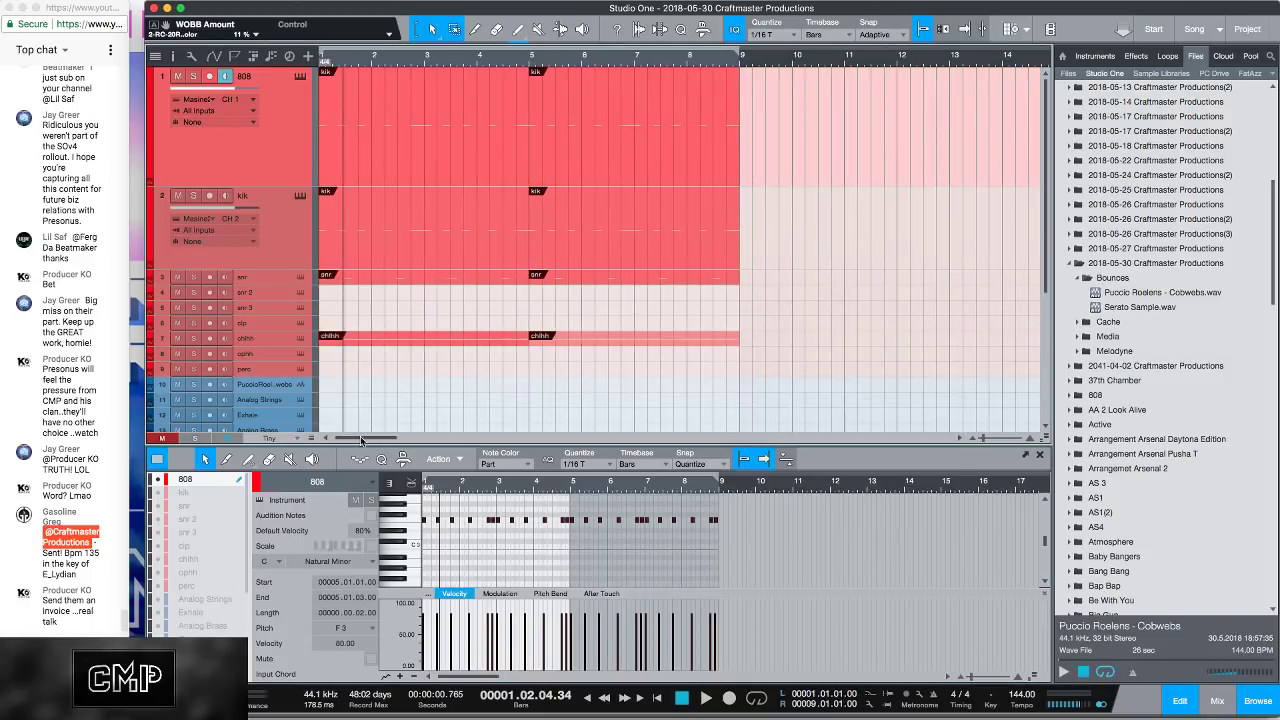
pyautogui.click(535, 340)
pyautogui.keyDown('shift'); pyautogui.click(507, 345); pyautogui.keyUp('shift')
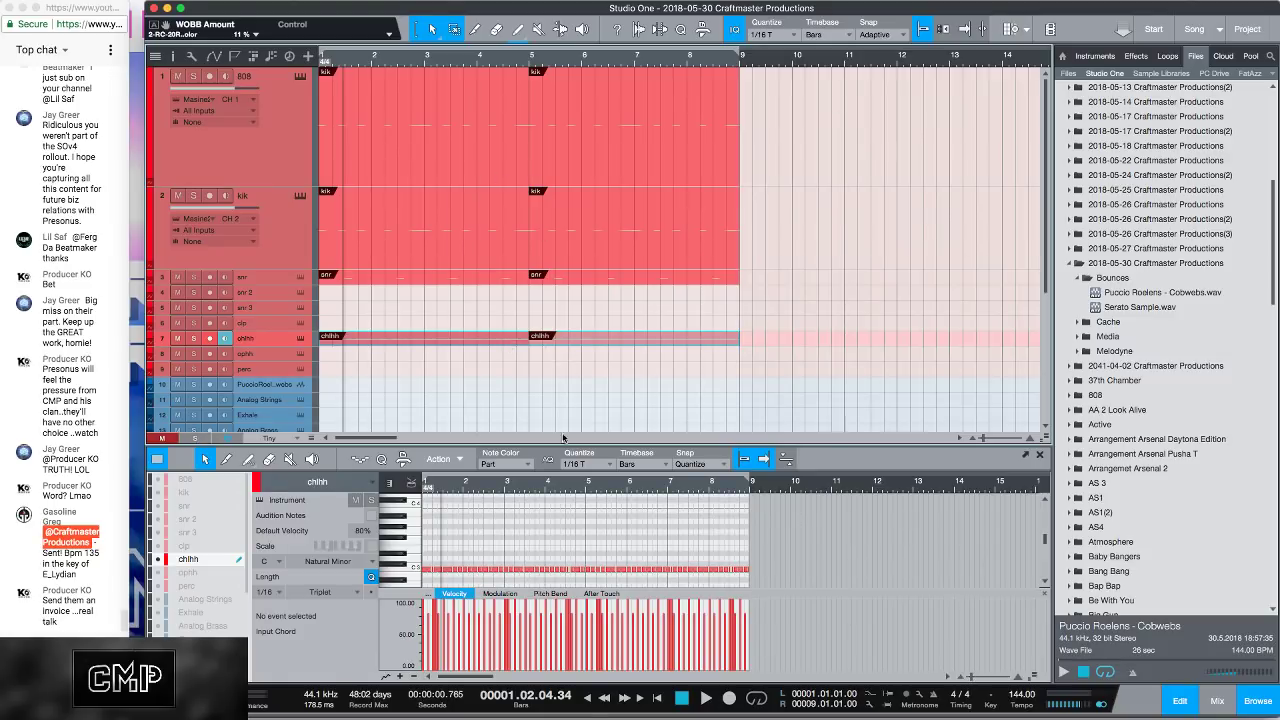
# Step: Lower the 808 channel's volume to -17.3 dB in the mixer while playing the beat, and reselect the 808 parts
pyautogui.press('F3')
pyautogui.moveTo(650, 677); pyautogui.dragTo(430, 677)
pyautogui.moveTo(430, 576); pyautogui.dragTo(430, 592)
pyautogui.press('space')
pyautogui.scroll(2, 428, 590)
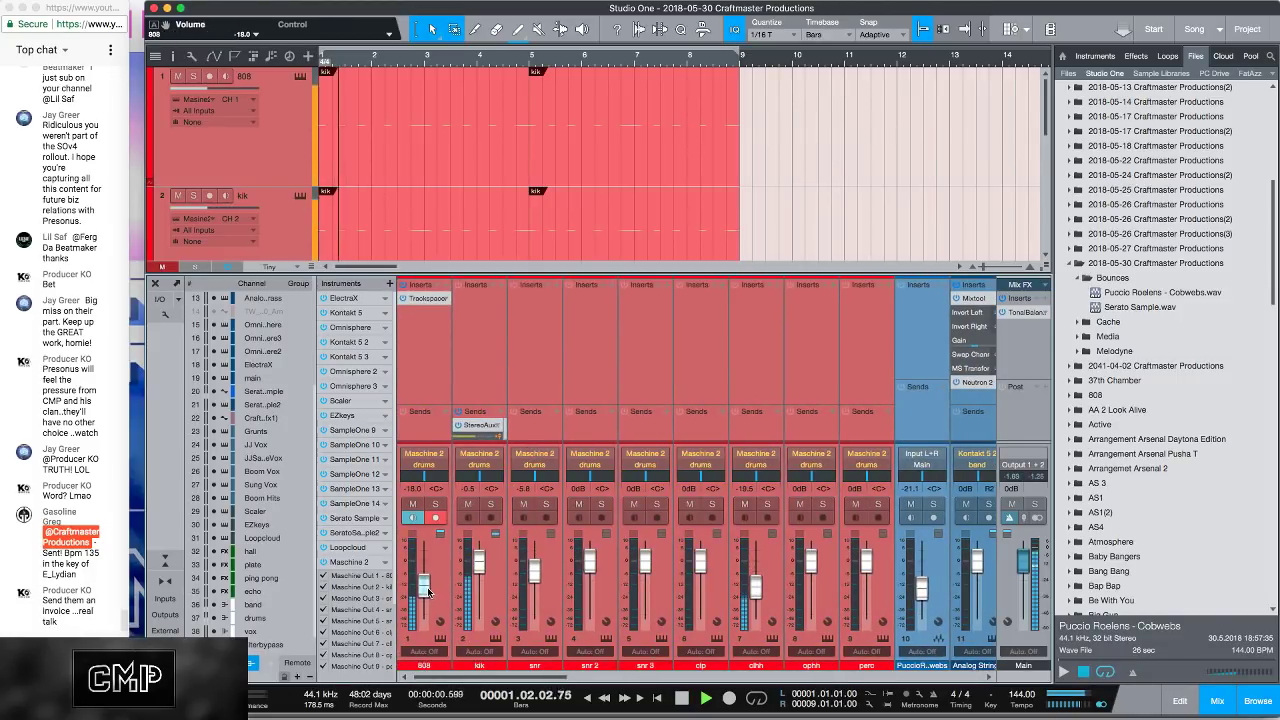
pyautogui.scroll(-2, 425, 588)
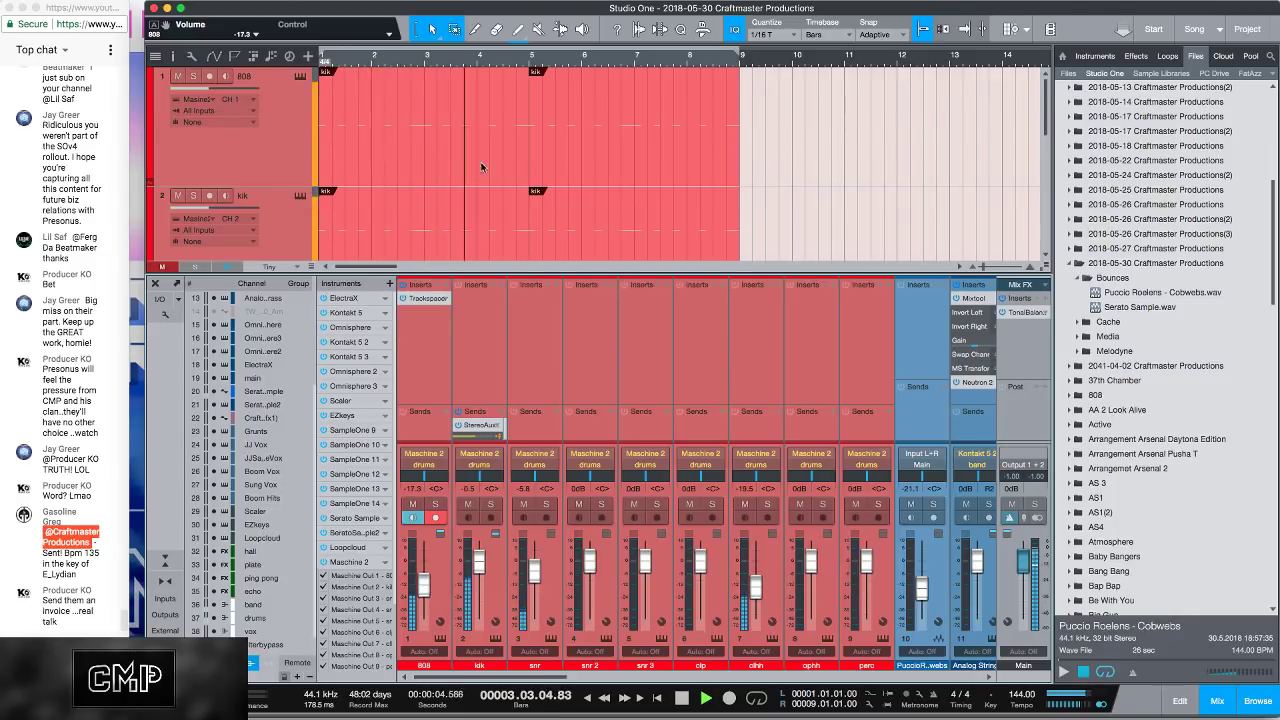
pyautogui.press('space')
pyautogui.click(803, 168)
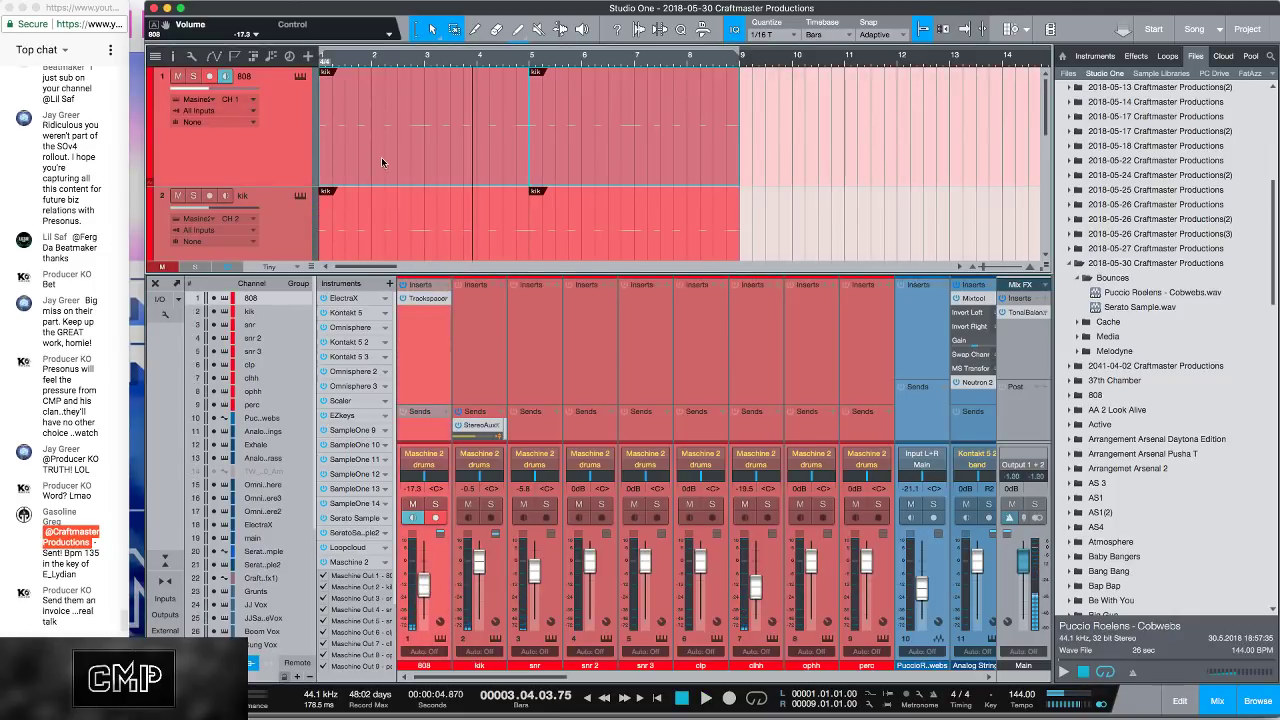
# Step: Open the 808 parts in the editor, transpose all their notes down to B2, and audition them with the beat
pyautogui.doubleClick(600, 125)
pyautogui.moveTo(790, 540); pyautogui.dragTo(420, 504)
pyautogui.press('Down')
pyautogui.press('Down')
pyautogui.press('Down')
pyautogui.press('Down')
pyautogui.press('Down')
pyautogui.press('Down')
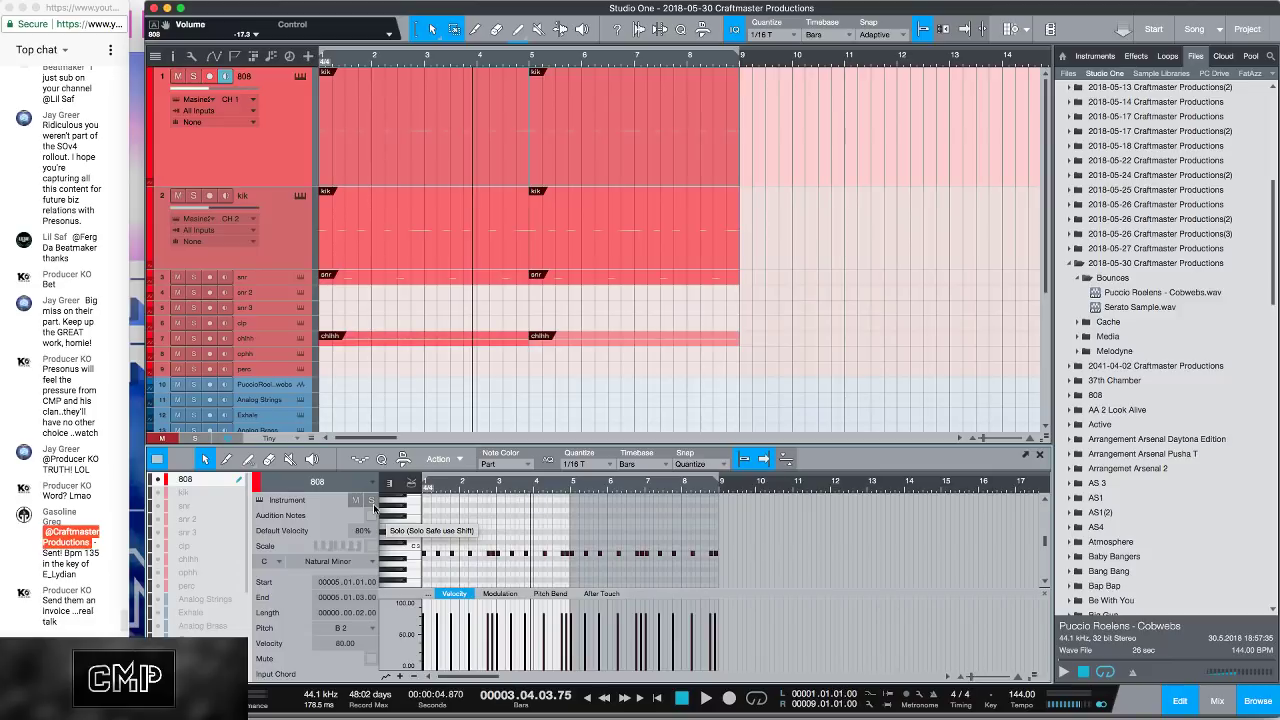
pyautogui.press('space')
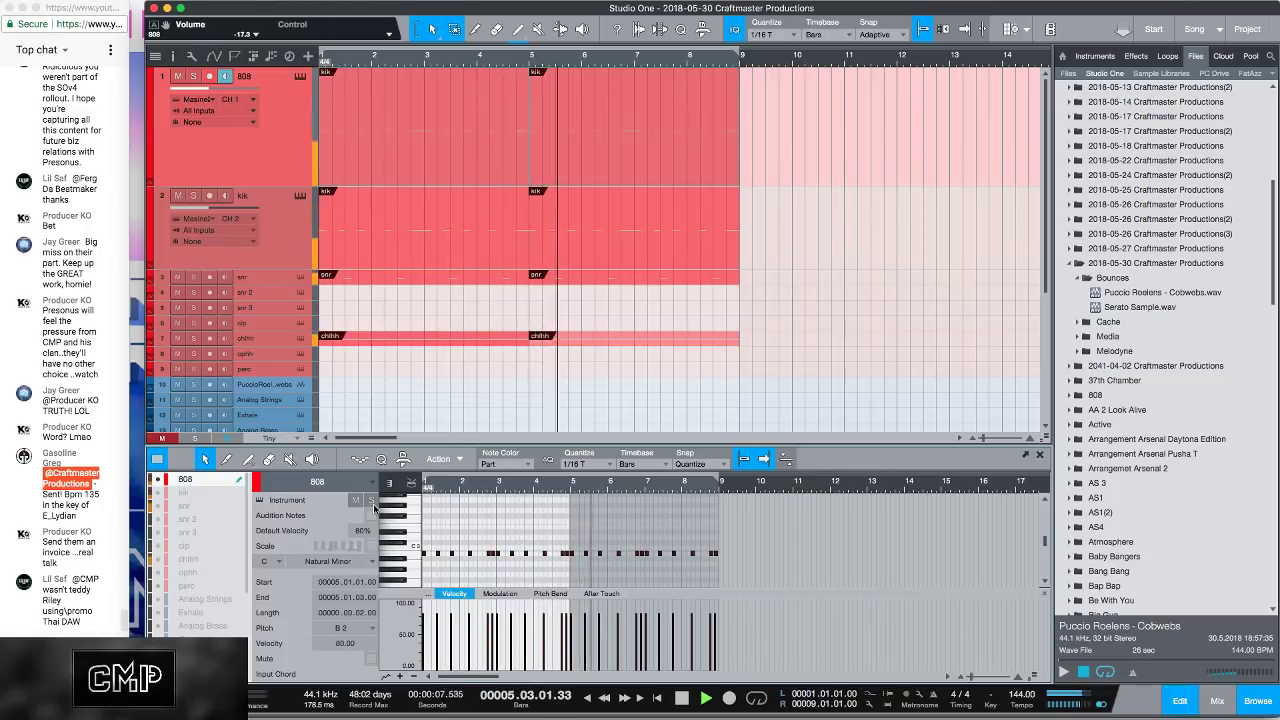
pyautogui.press('space')
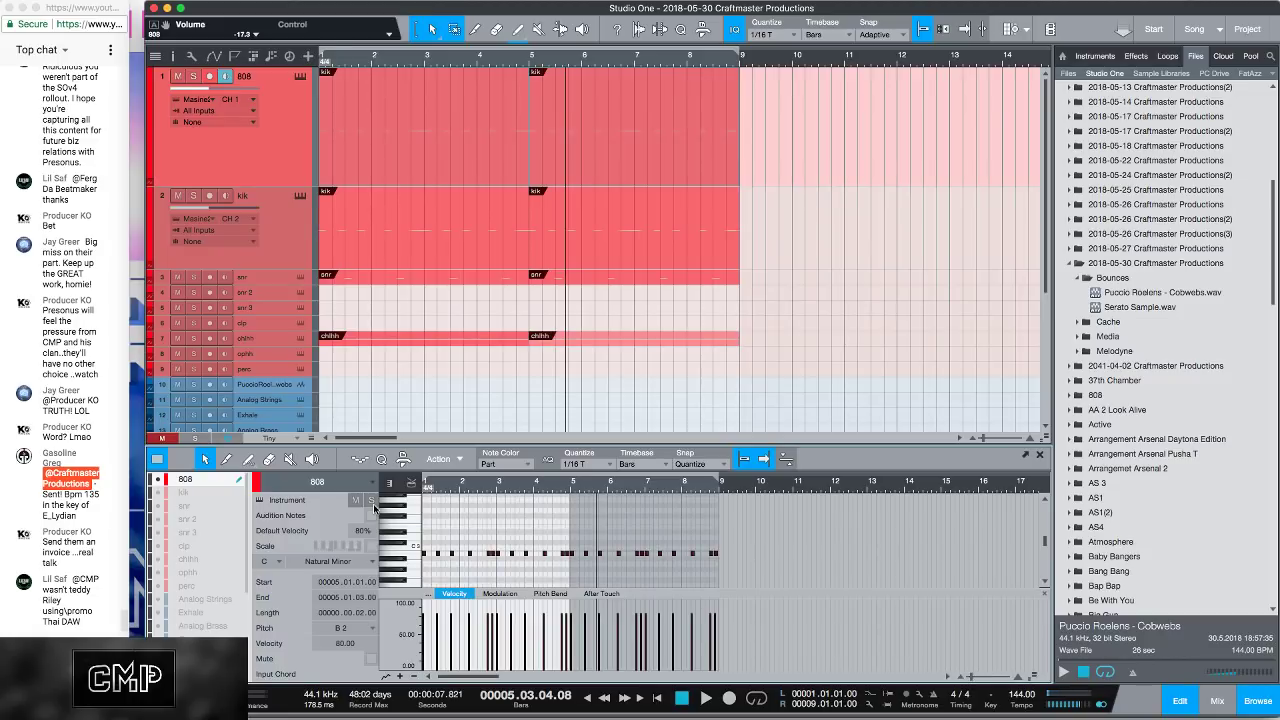
# Step: Lower all 808 notes one more semitone to A#2 and play the beat from the start
pyautogui.press('Down')
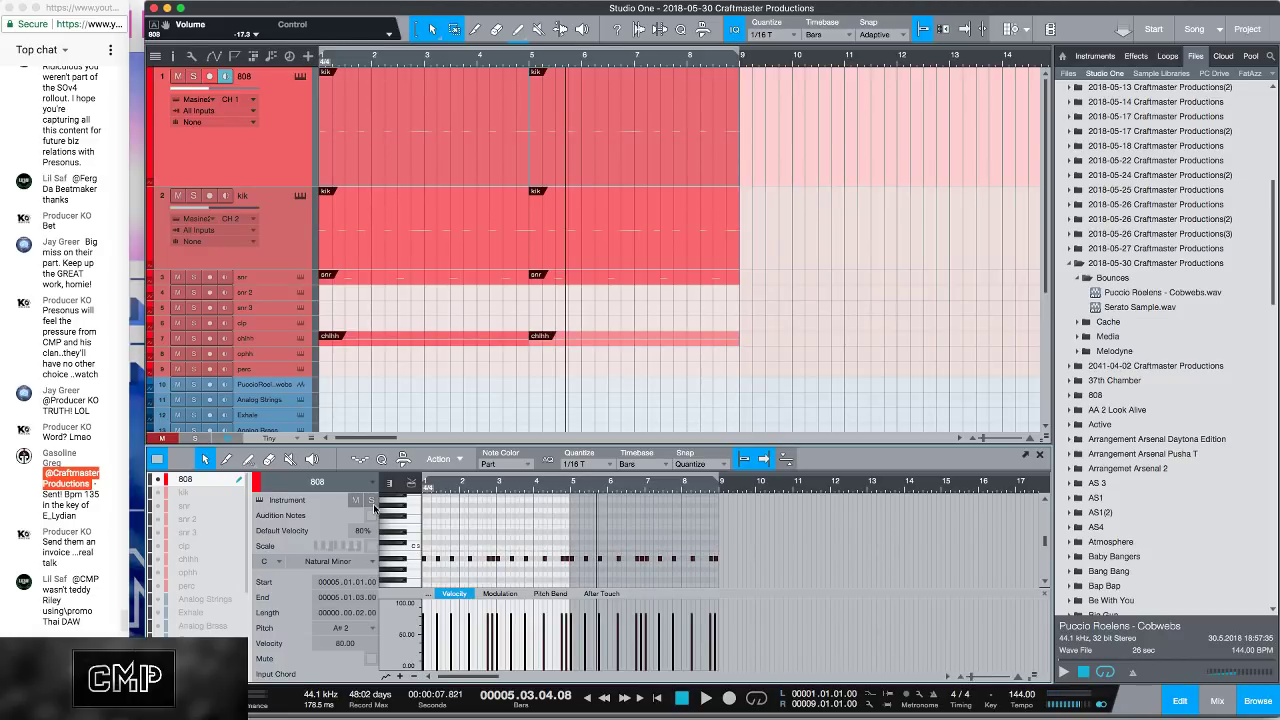
pyautogui.press('Home')
pyautogui.press('space')
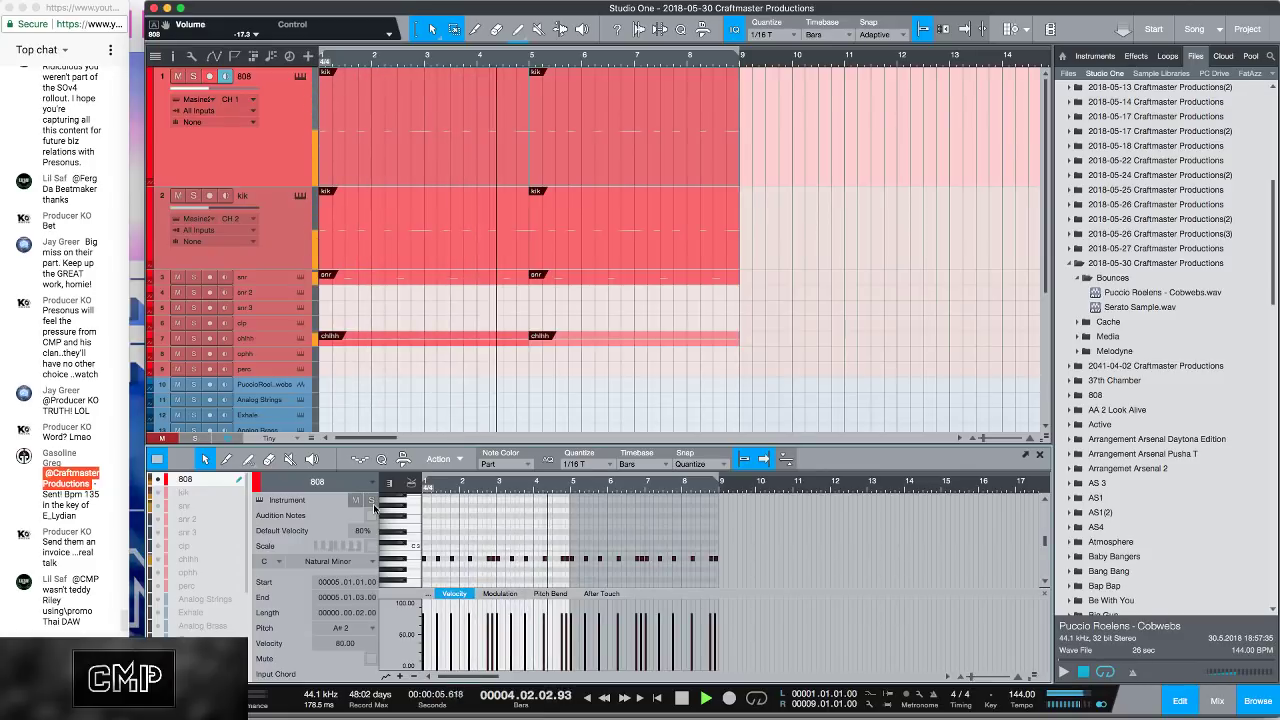
pyautogui.press('space')
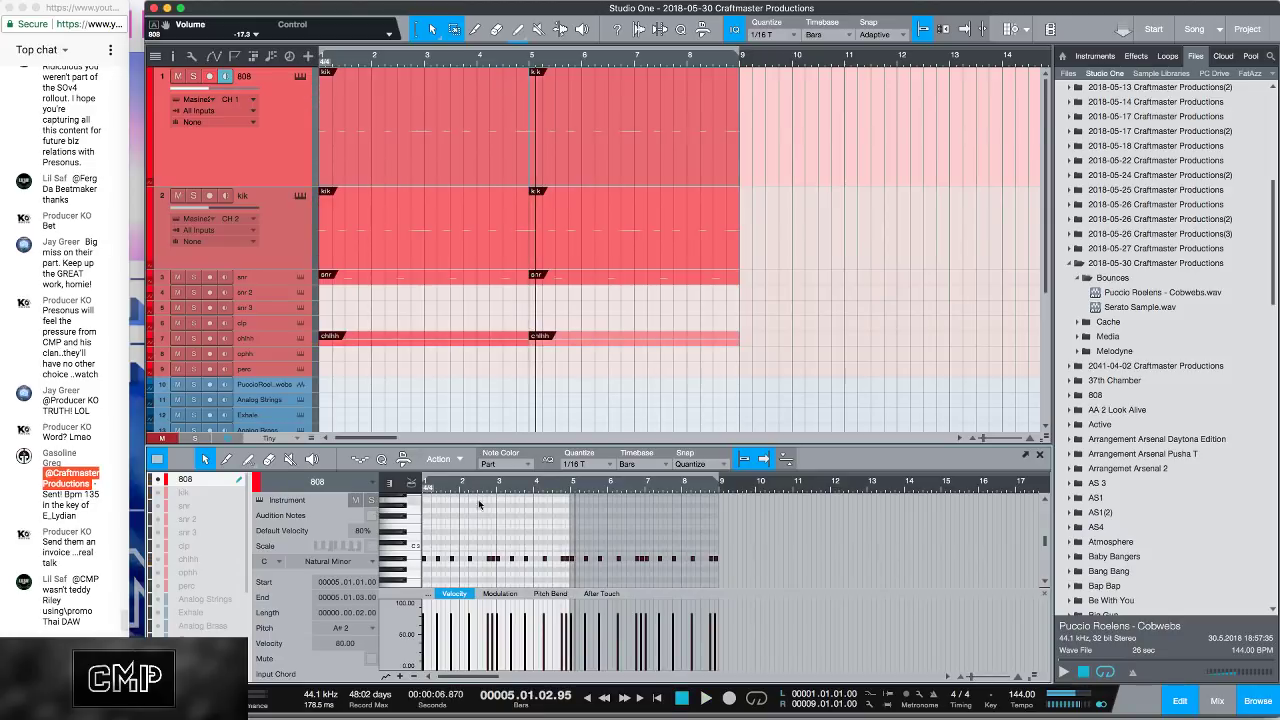
# Step: Raise the 808 note at 2.4.1 an octave to A#3 and the note at 2.4.3 to F3, then start playback
pyautogui.click(489, 561)
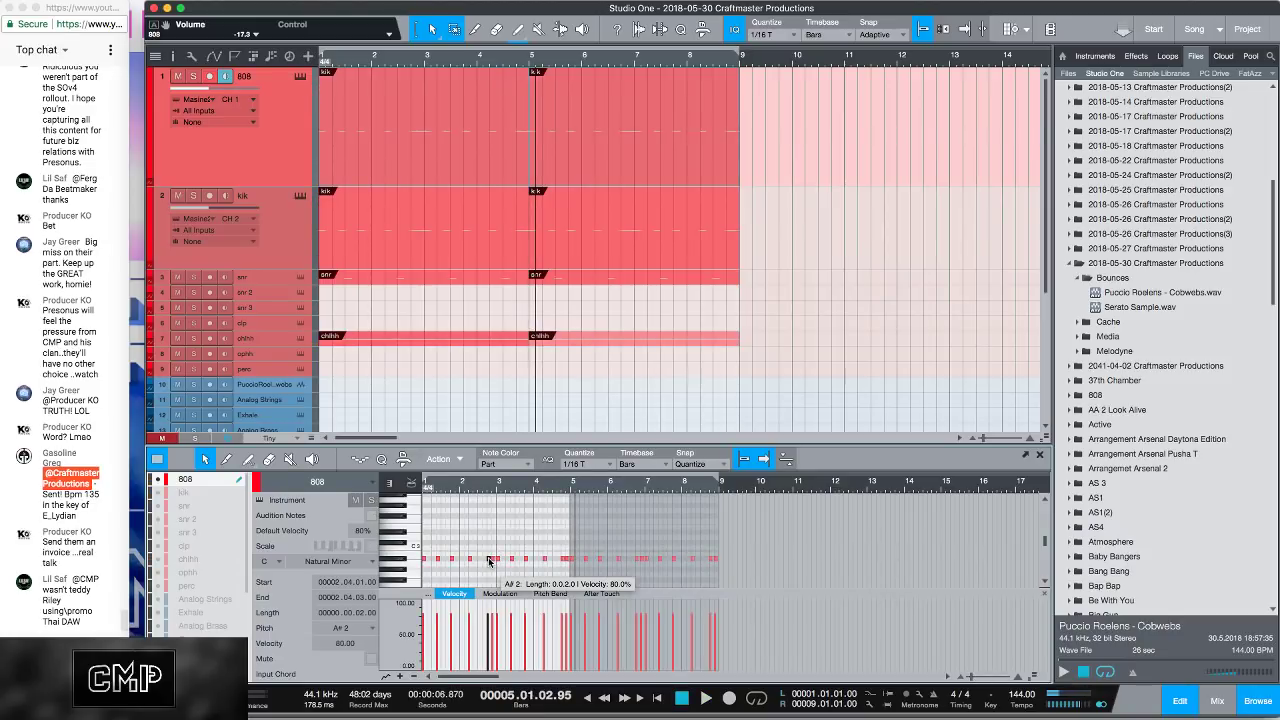
pyautogui.hotkey('shift', 'Up')
pyautogui.click(493, 561)
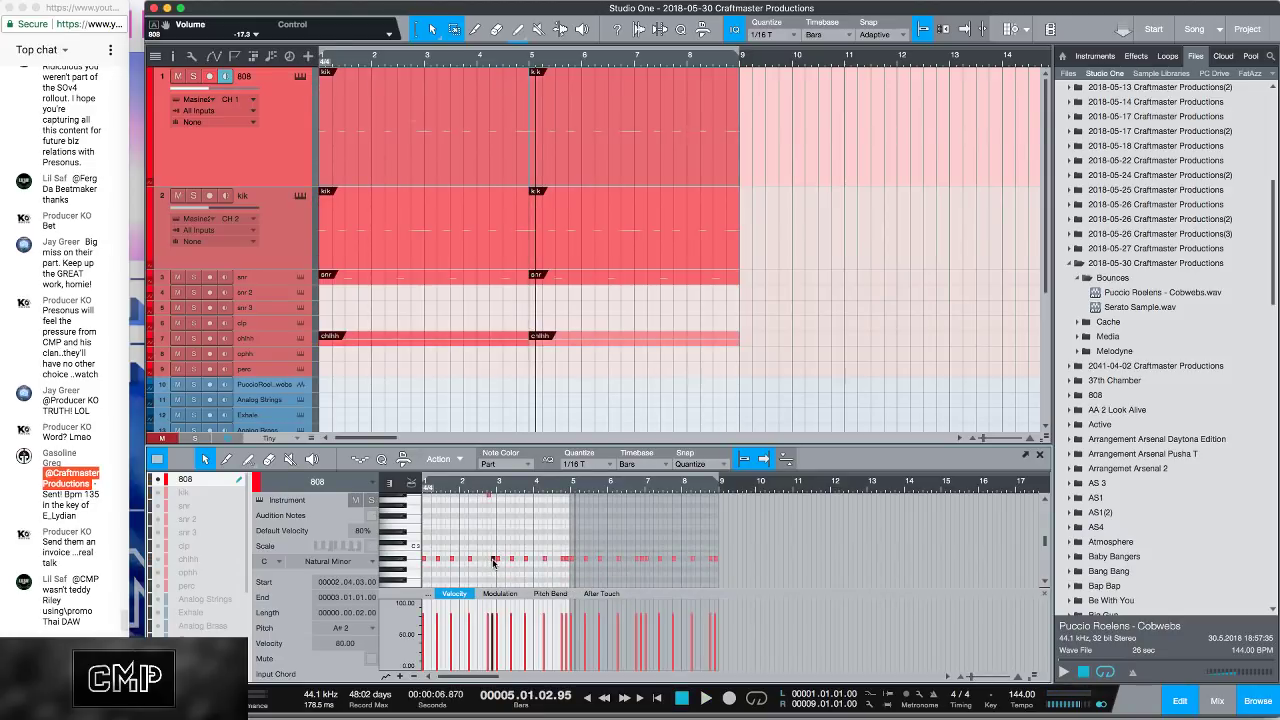
pyautogui.press('Up')
pyautogui.press('Up')
pyautogui.press('Up')
pyautogui.press('Up')
pyautogui.press('space')
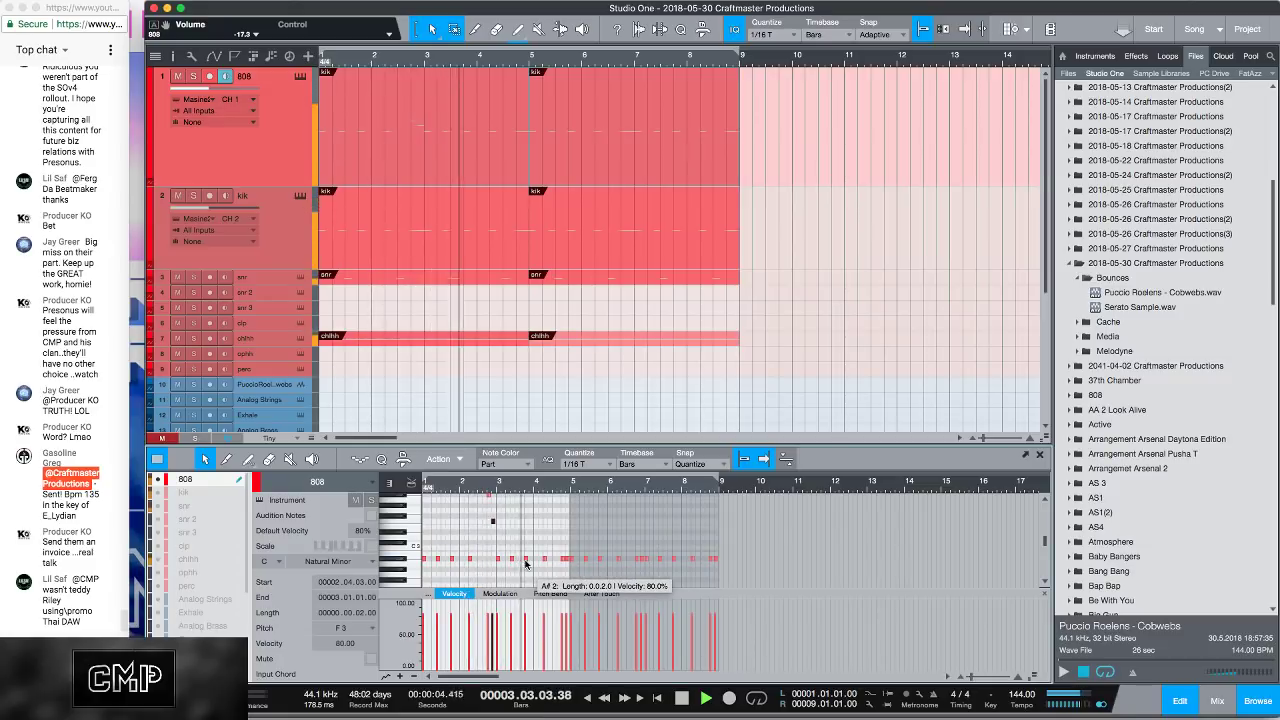
# Step: Move the 808 note at 3.4.1 up to C3 and audition the phrase
pyautogui.click(525, 557)
pyautogui.moveTo(525, 557); pyautogui.dragTo(525, 548)
pyautogui.press('space')
pyautogui.press('space')
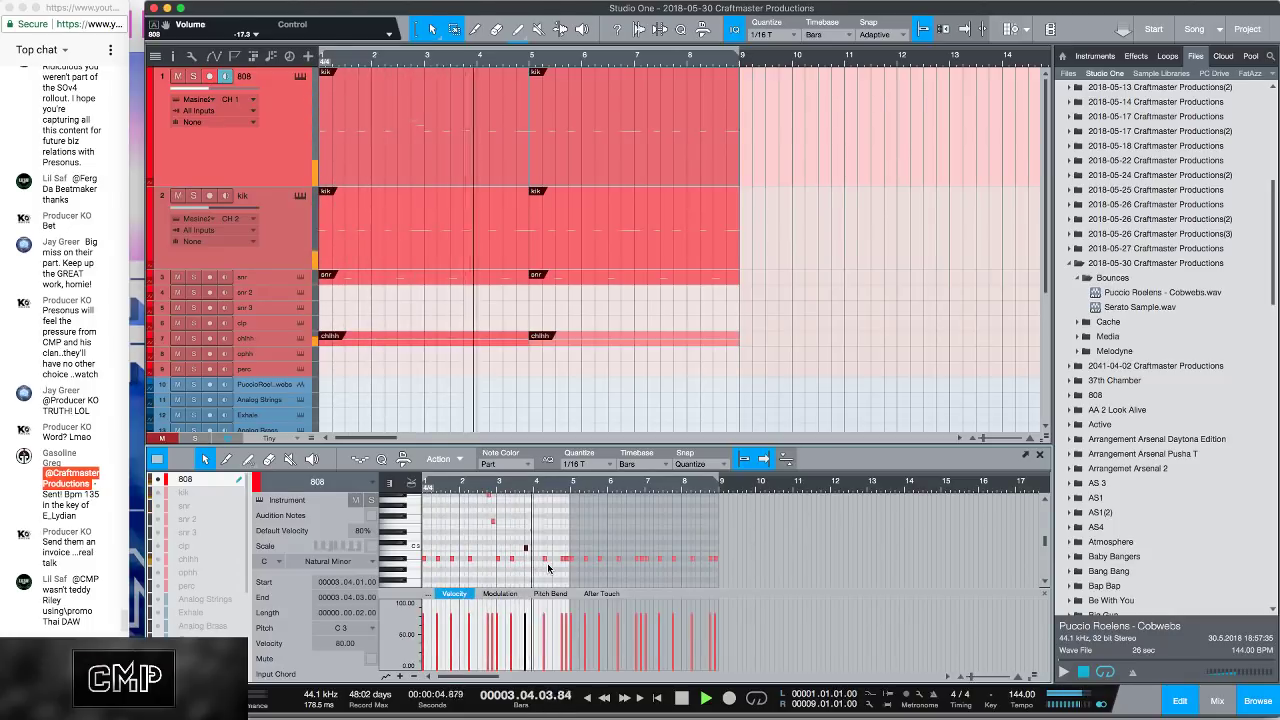
pyautogui.press('space')
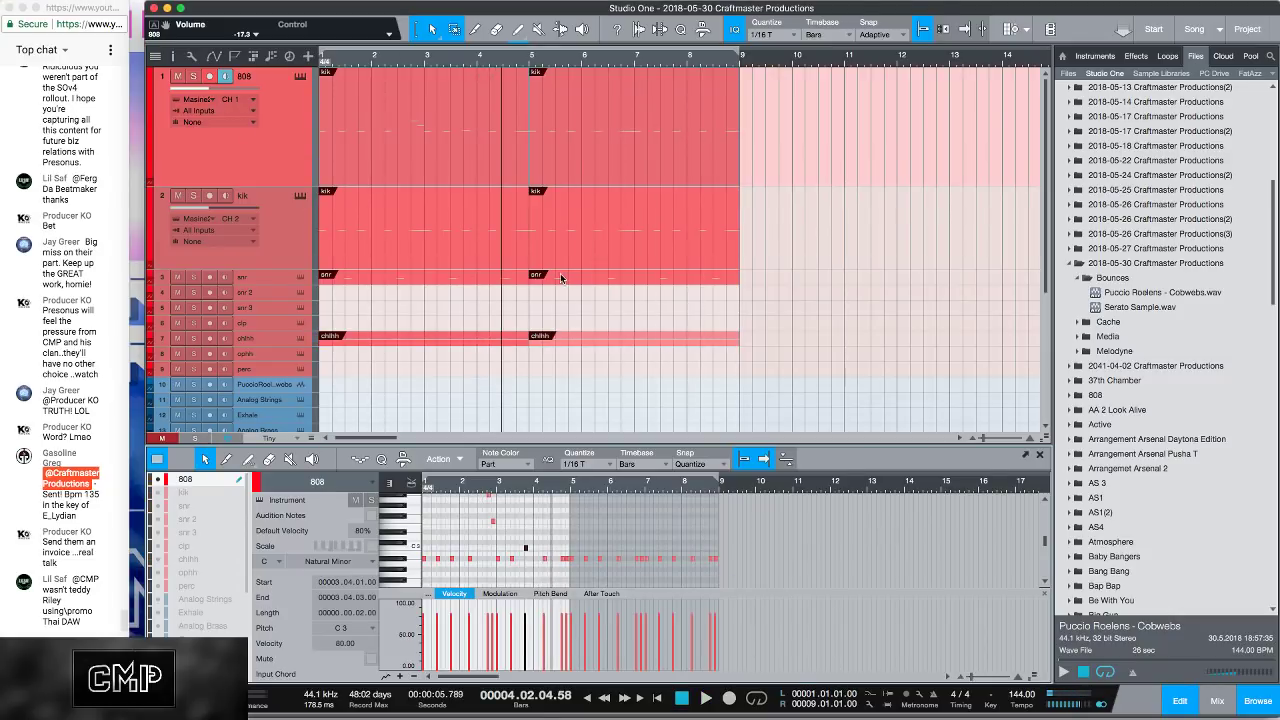
# Step: Shrink the track heights in the arrangement to show the drum, instrument and Serato Sample tracks together
pyautogui.hotkey('shift', 'e')
pyautogui.hotkey('shift', 'e')
pyautogui.hotkey('shift', 'e')
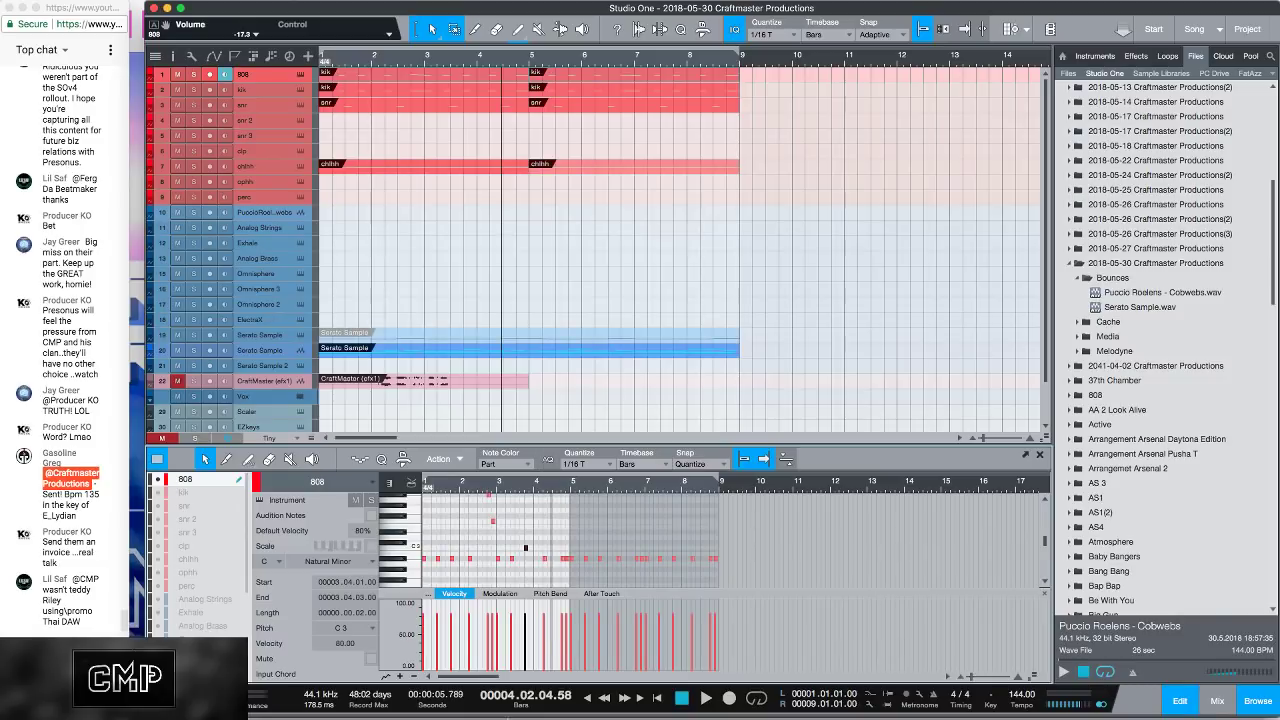
# Step: Switch to Gmail in Chrome and open the "Sample for Collab" email from the inbox
pyautogui.click(387, 702)
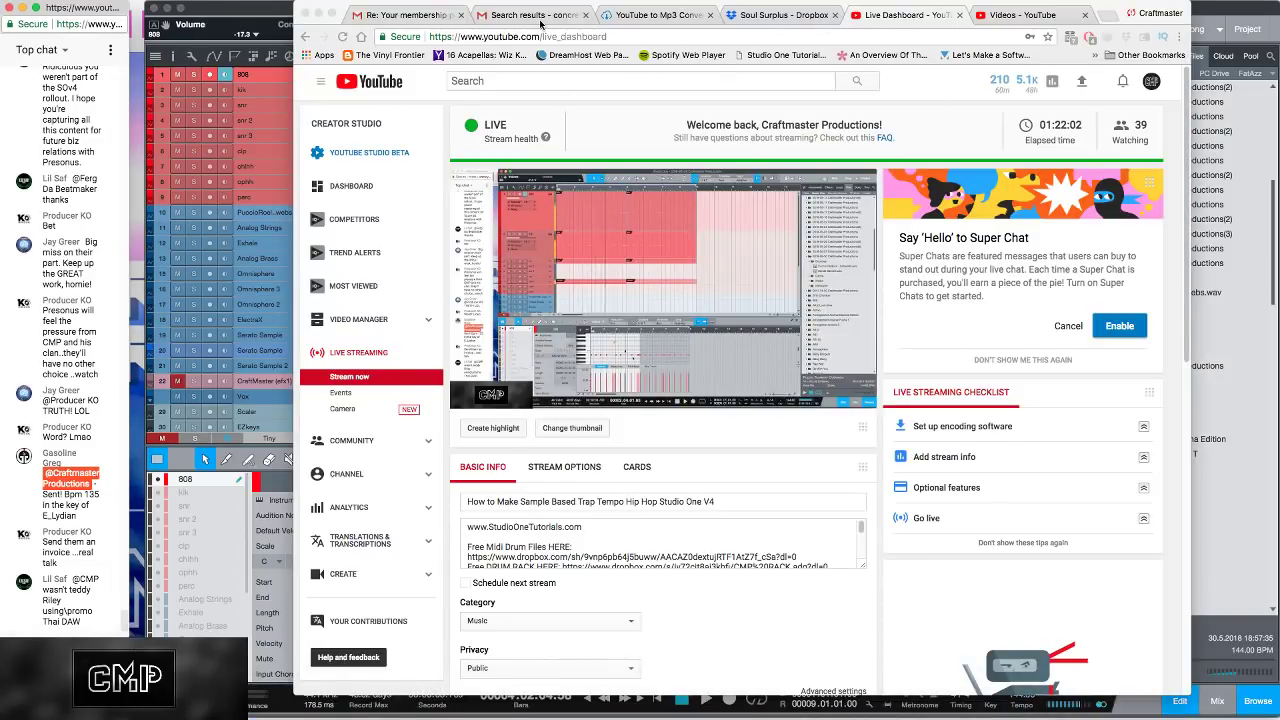
pyautogui.click(431, 20)
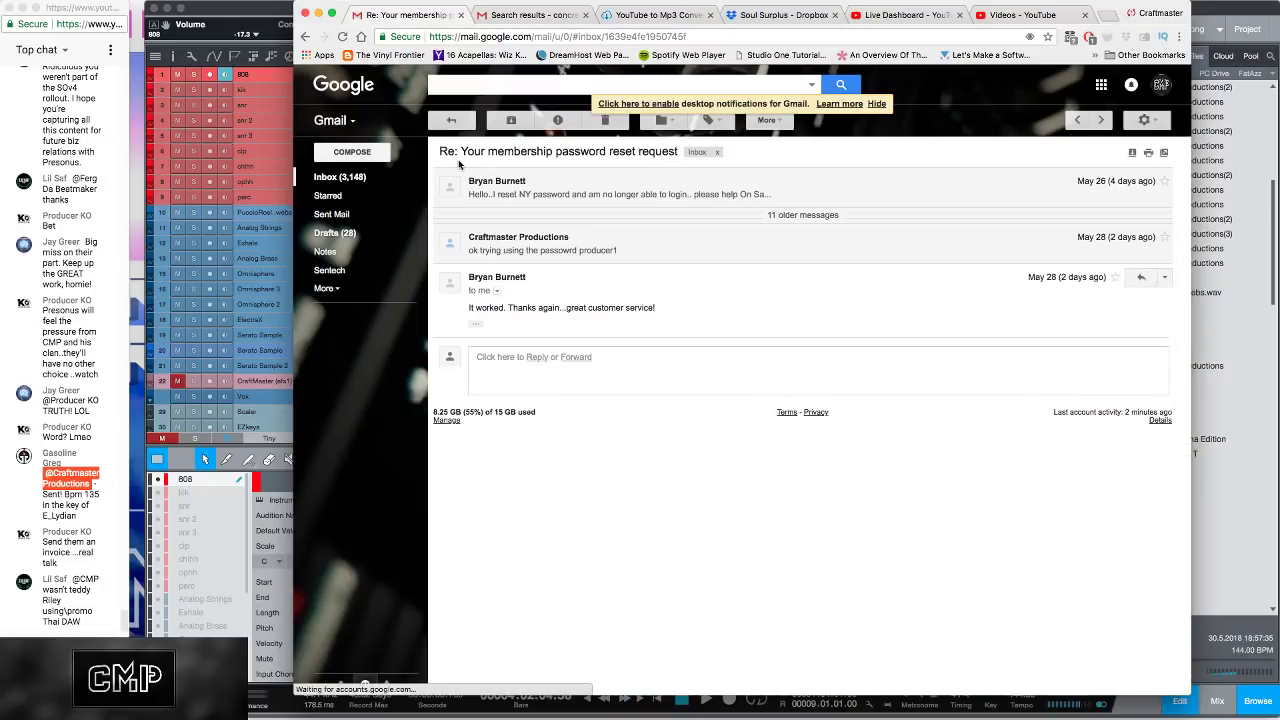
pyautogui.click(330, 177)
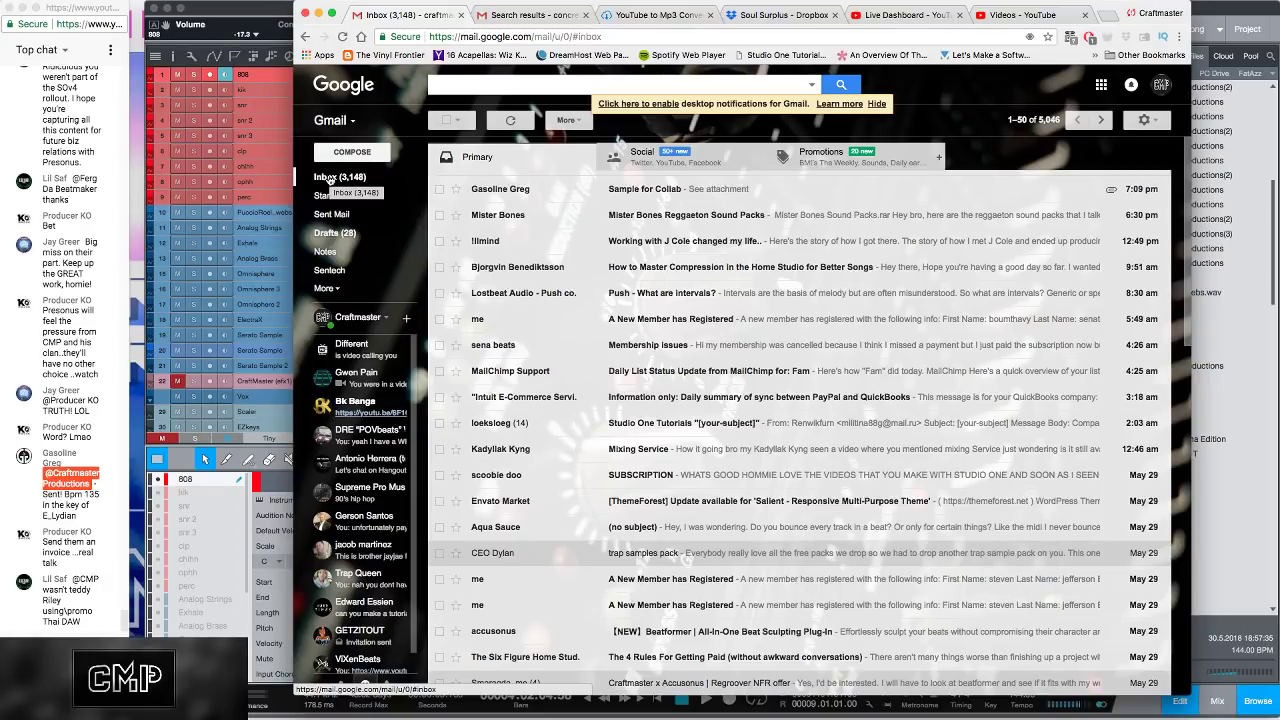
pyautogui.click(636, 194)
# Step: Download the On_Everything.wav attachment into the Industry Music folder
pyautogui.moveTo(548, 255)
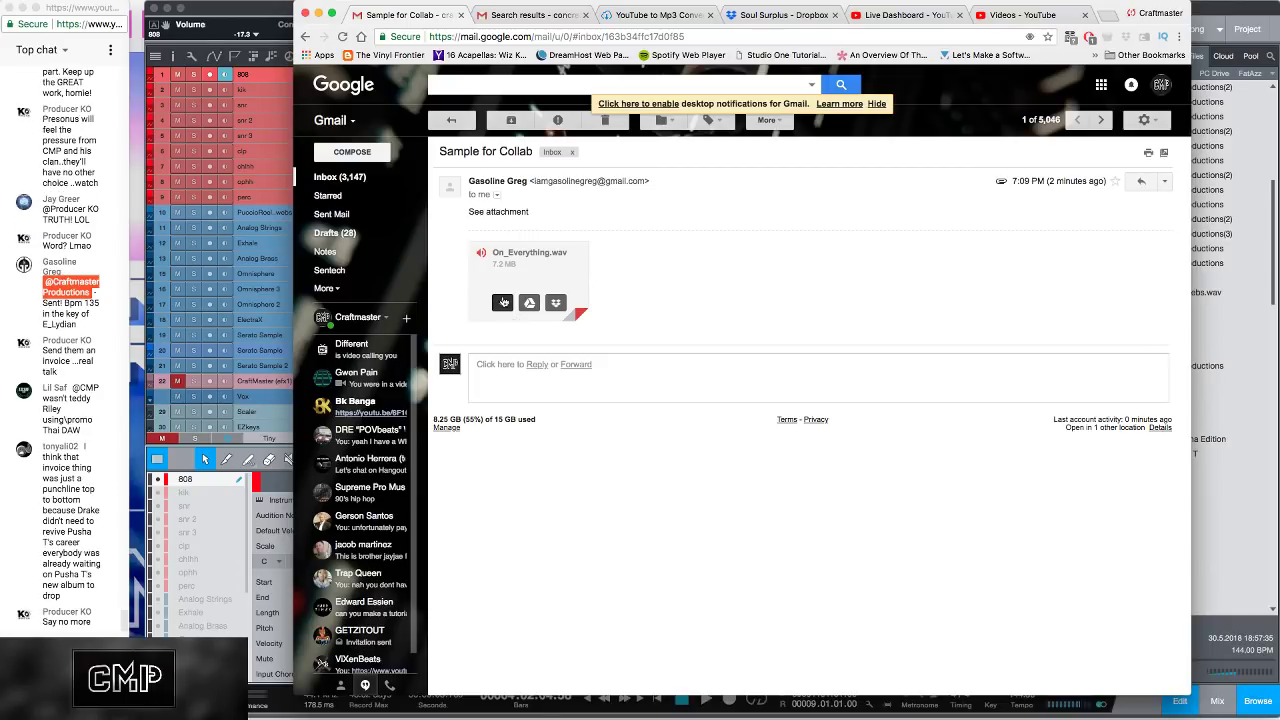
pyautogui.click(503, 302)
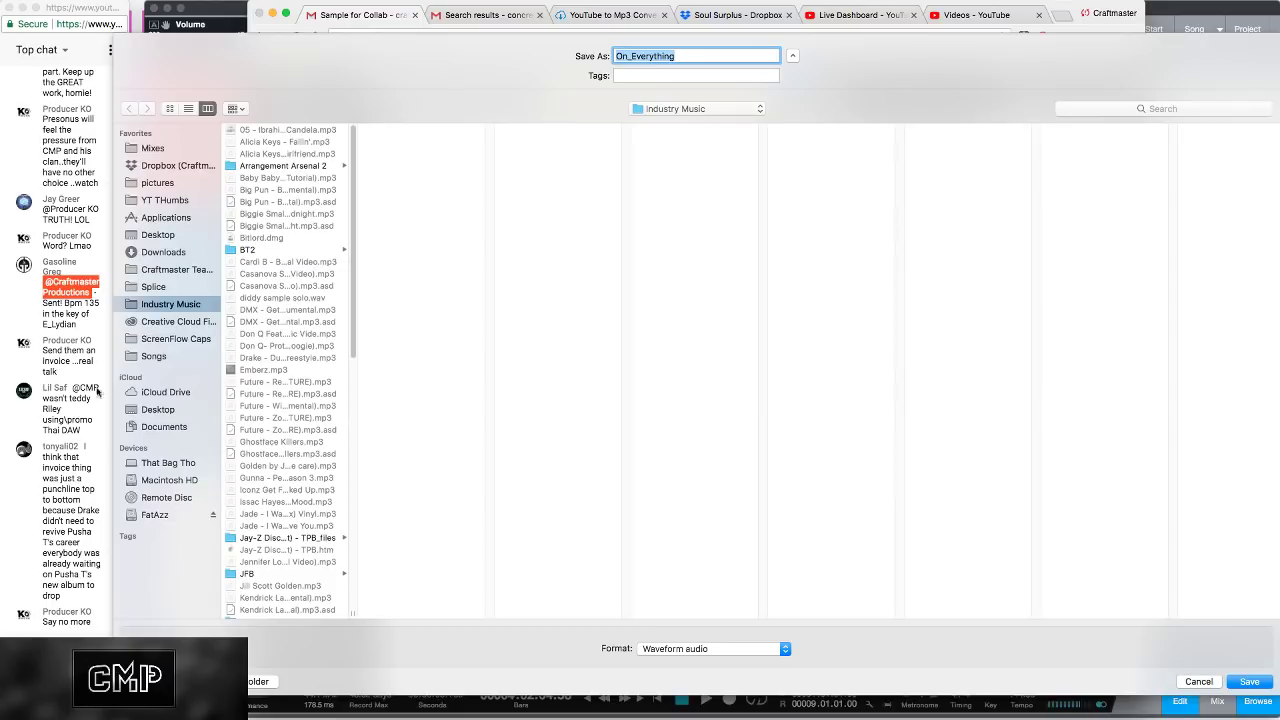
pyautogui.moveTo(118, 467); pyautogui.dragTo(250, 458)
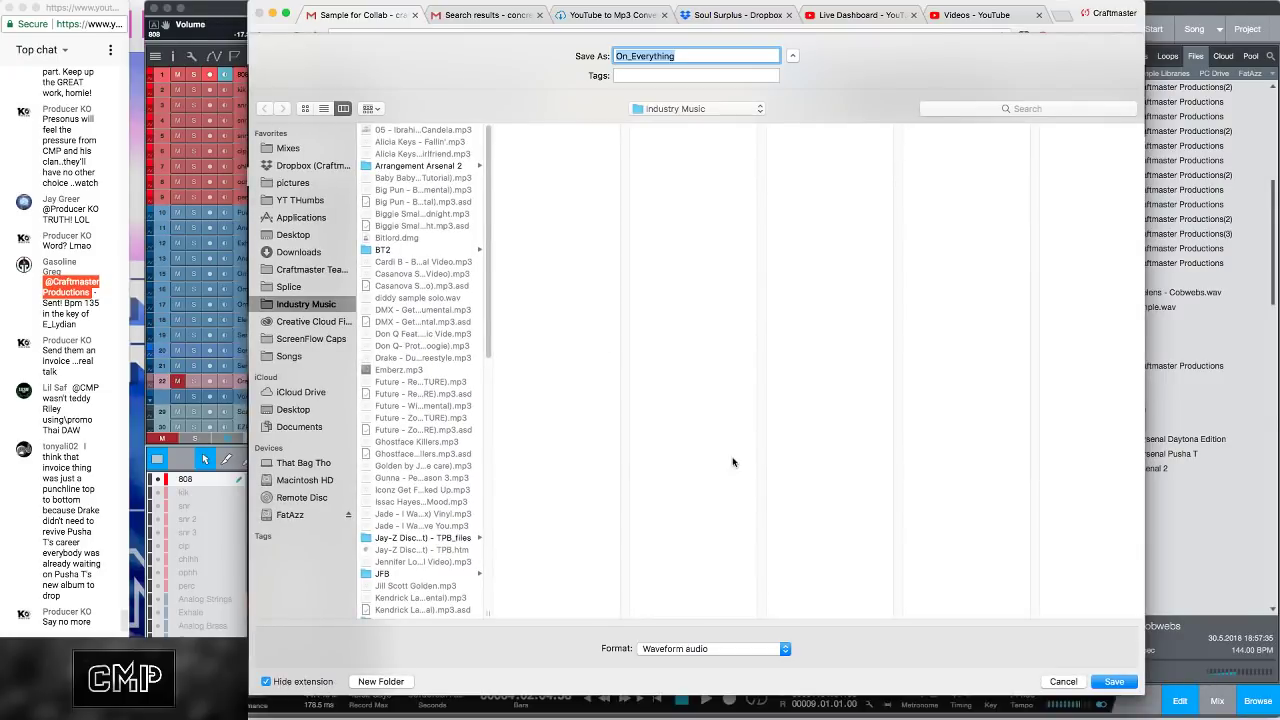
pyautogui.click(1114, 681)
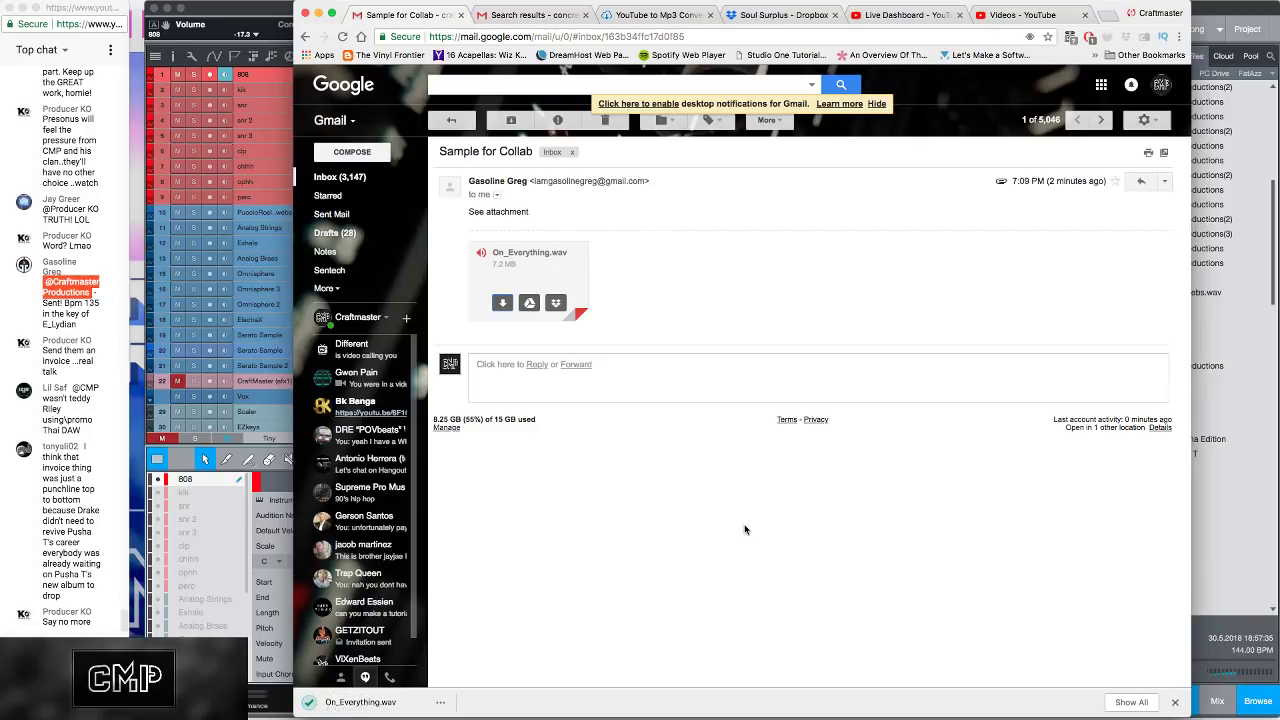
# Step: Bring the downloaded On_Everything.wav from Chrome into the Puccio Roelens - Cobwebs track in Studio One and align it to bar 1
pyautogui.click(338, 7)
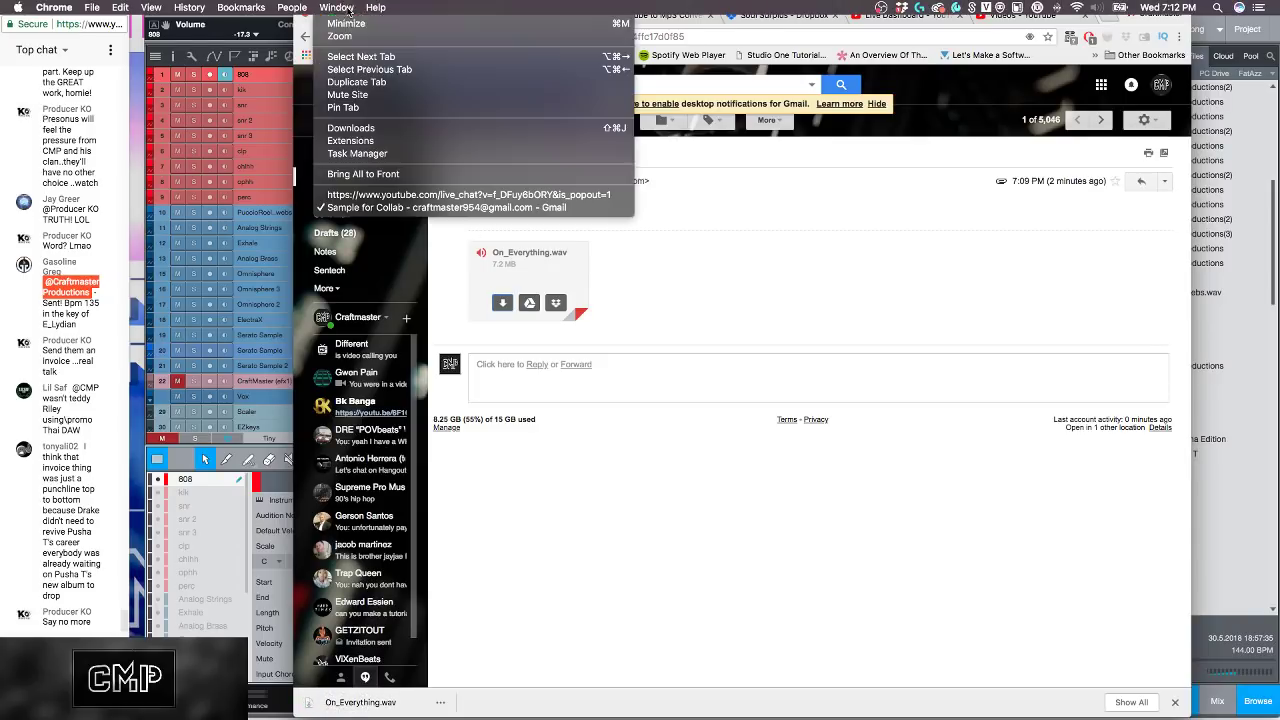
pyautogui.click(790, 628)
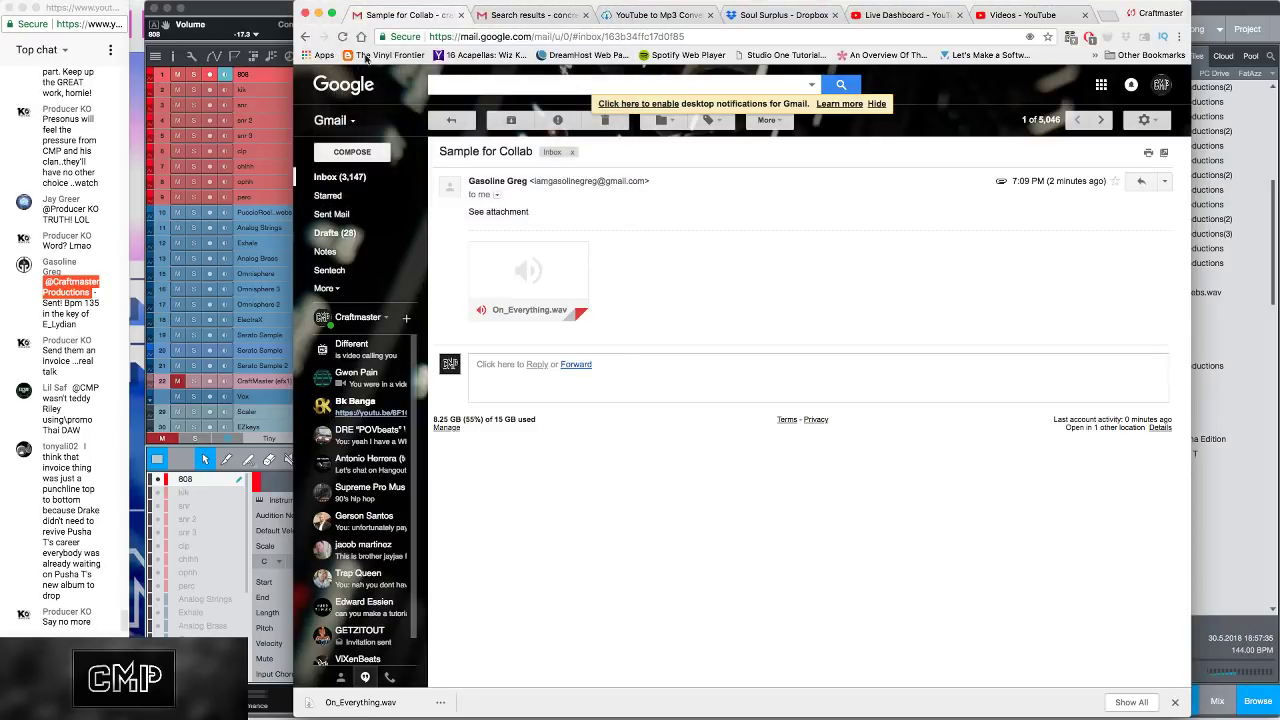
pyautogui.moveTo(338, 14); pyautogui.dragTo(759, 12)
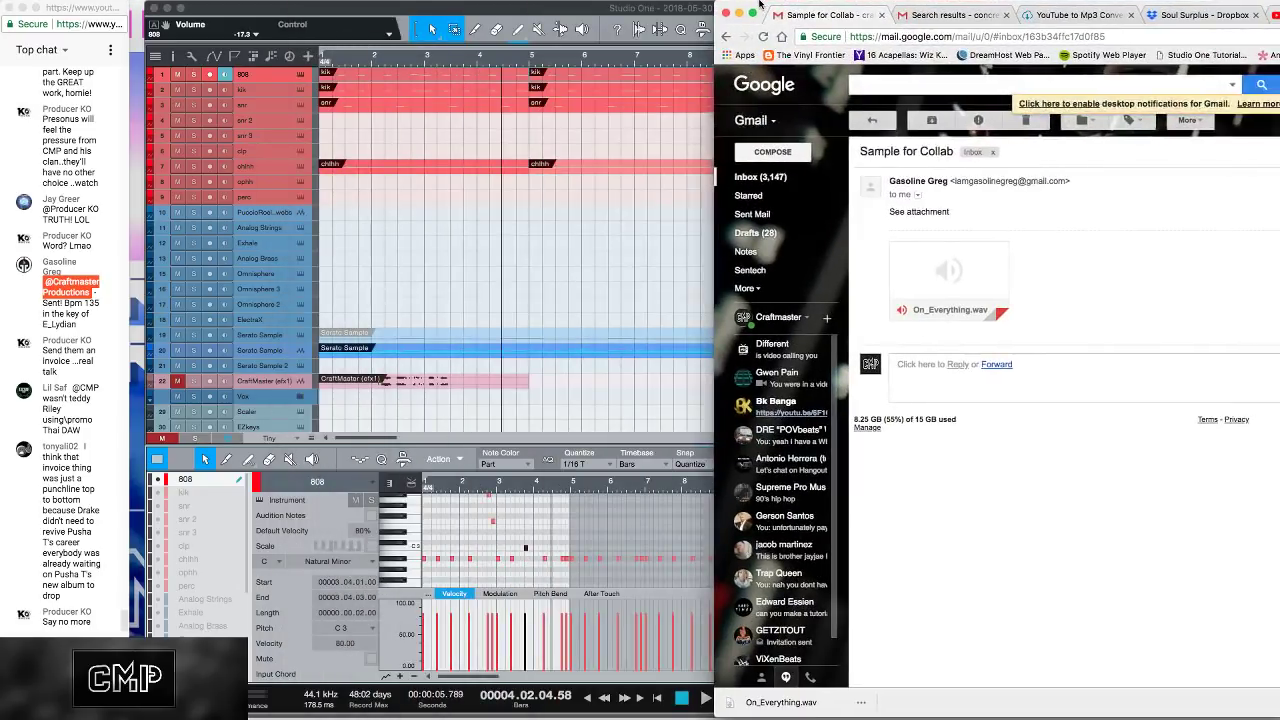
pyautogui.moveTo(815, 702); pyautogui.dragTo(439, 214)
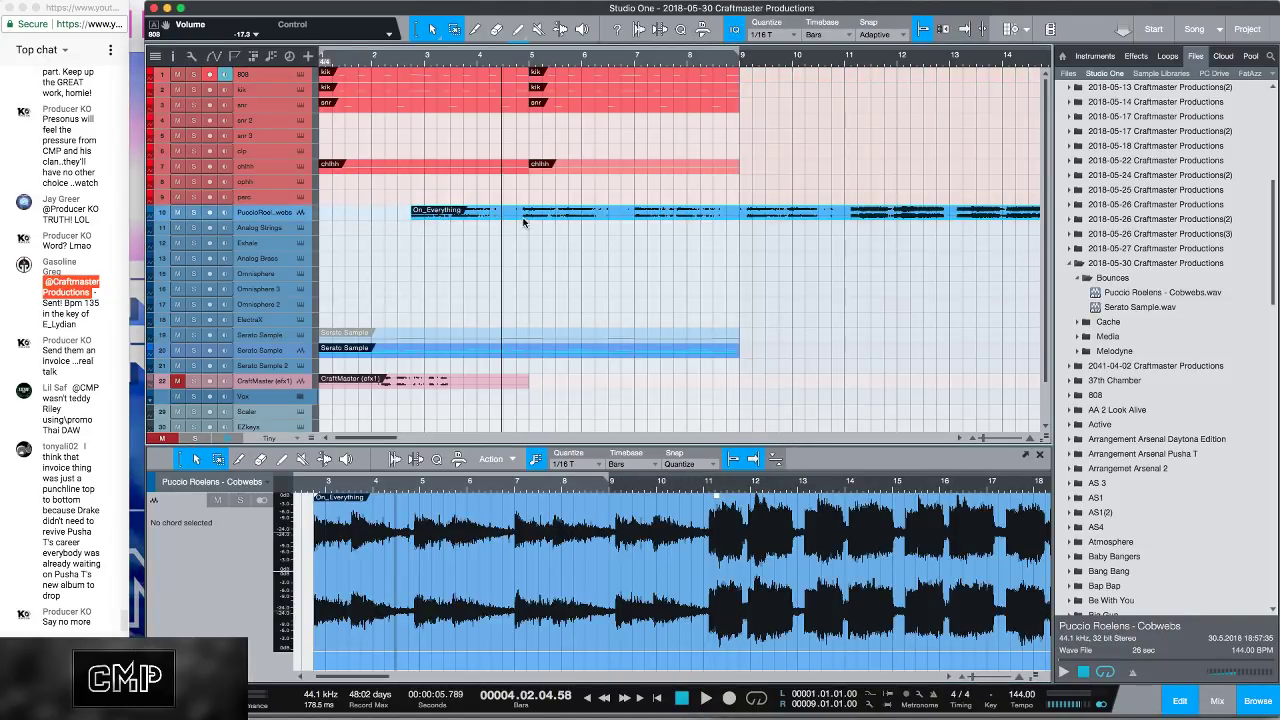
pyautogui.moveTo(502, 222); pyautogui.dragTo(410, 222)
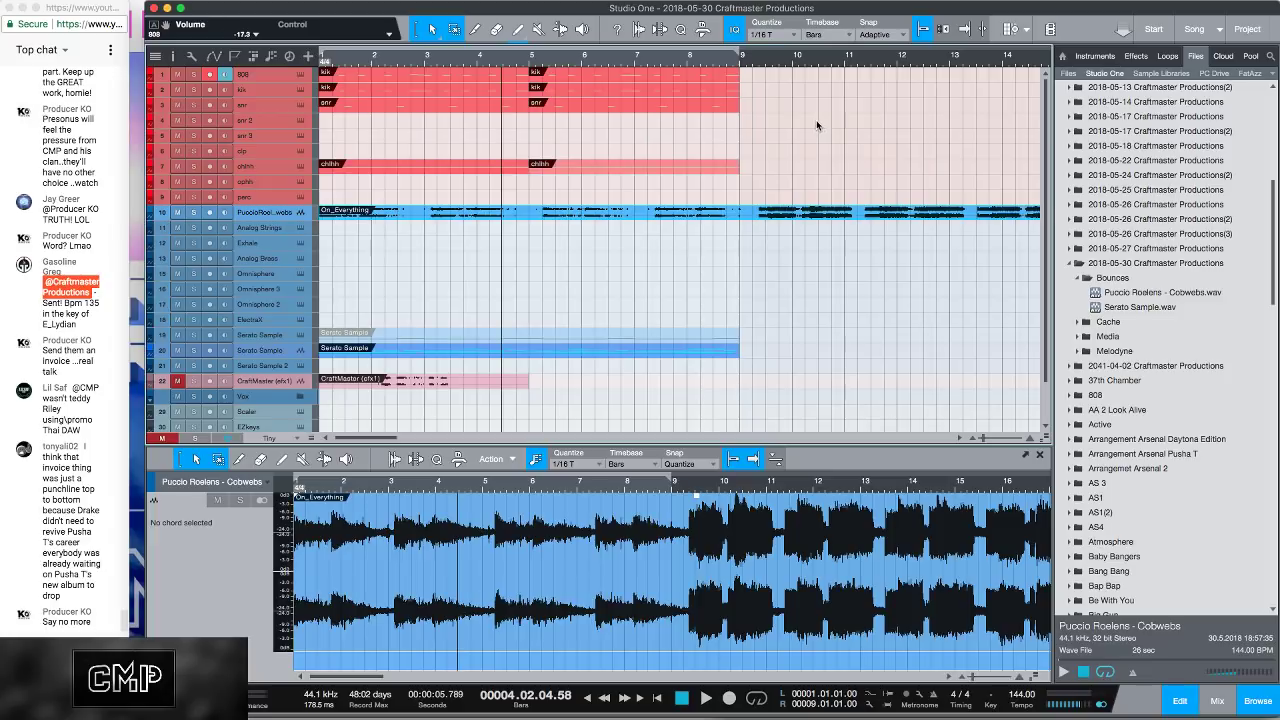
# Step: Set the On_Everything audio event's file tempo to 135
pyautogui.rightClick(765, 213)
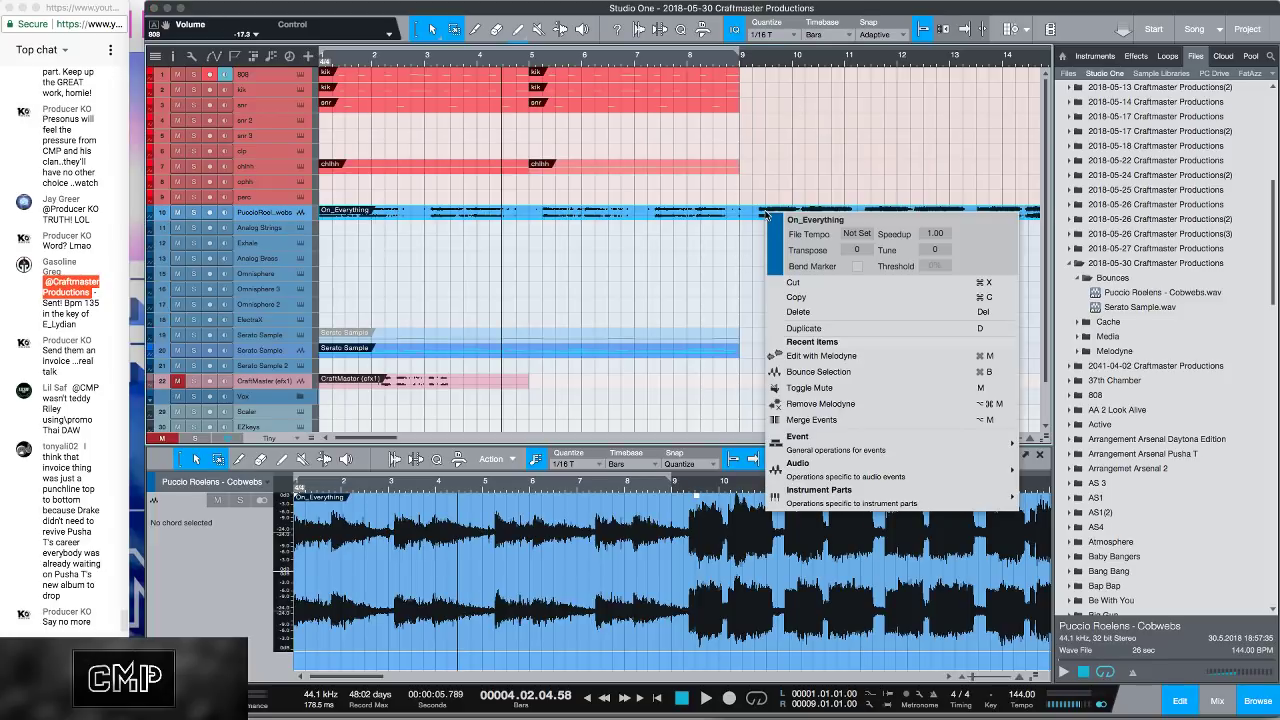
pyautogui.click(849, 234)
pyautogui.write('135')
pyautogui.press('Return')
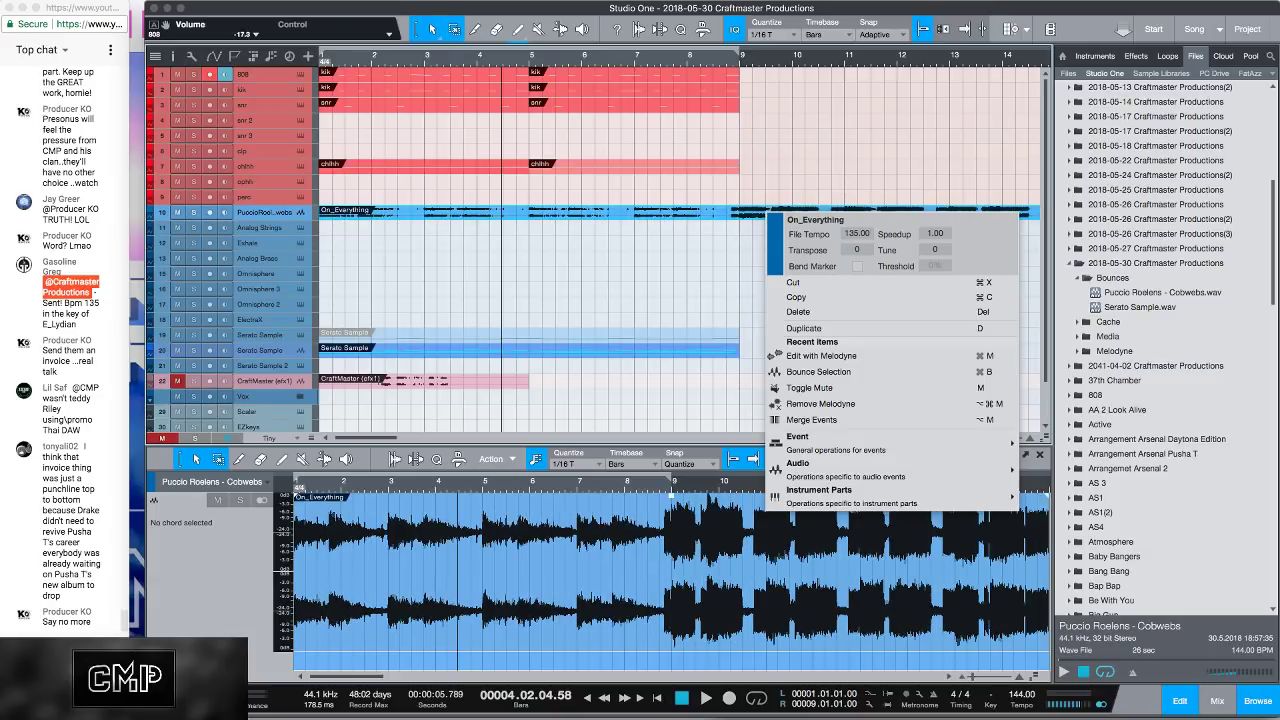
pyautogui.click(810, 70)
# Step: Solo the track holding On_Everything and enlarge its height to show the waveform
pyautogui.moveTo(792, 60)
pyautogui.mouseDown()
pyautogui.moveTo(781, 37)
pyautogui.moveTo(778, 52)
pyautogui.mouseUp()
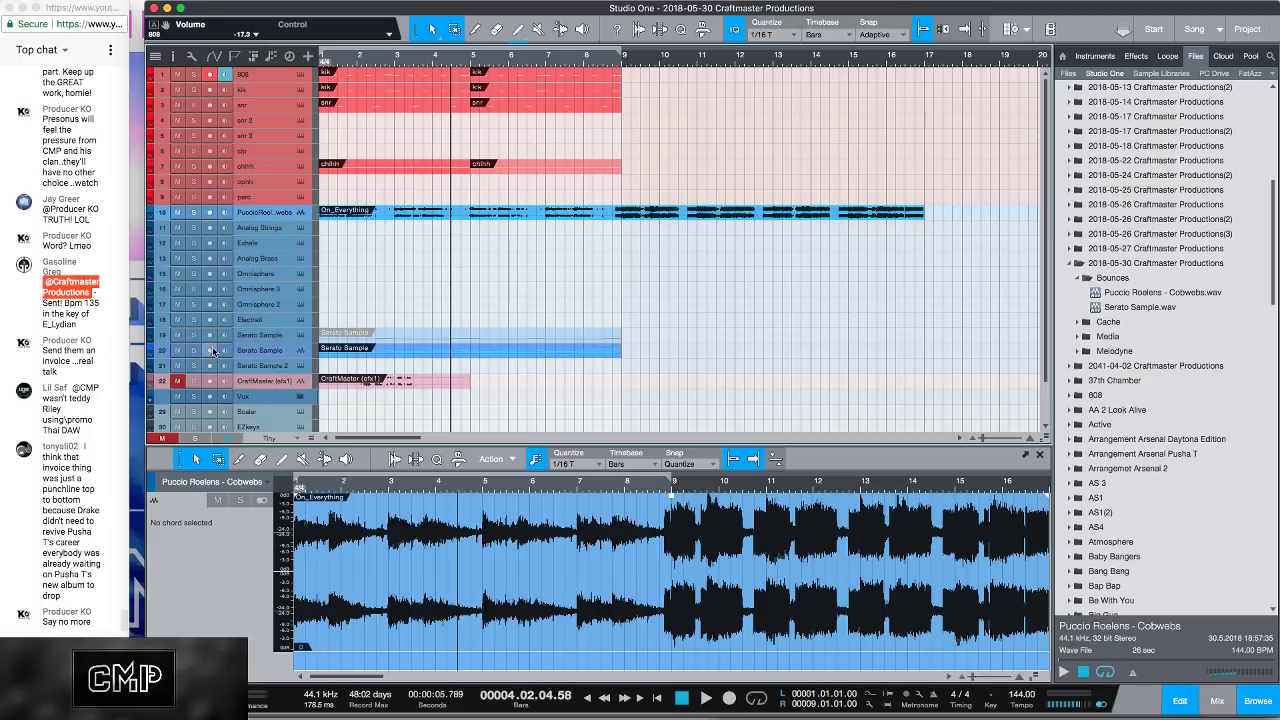
pyautogui.click(194, 214)
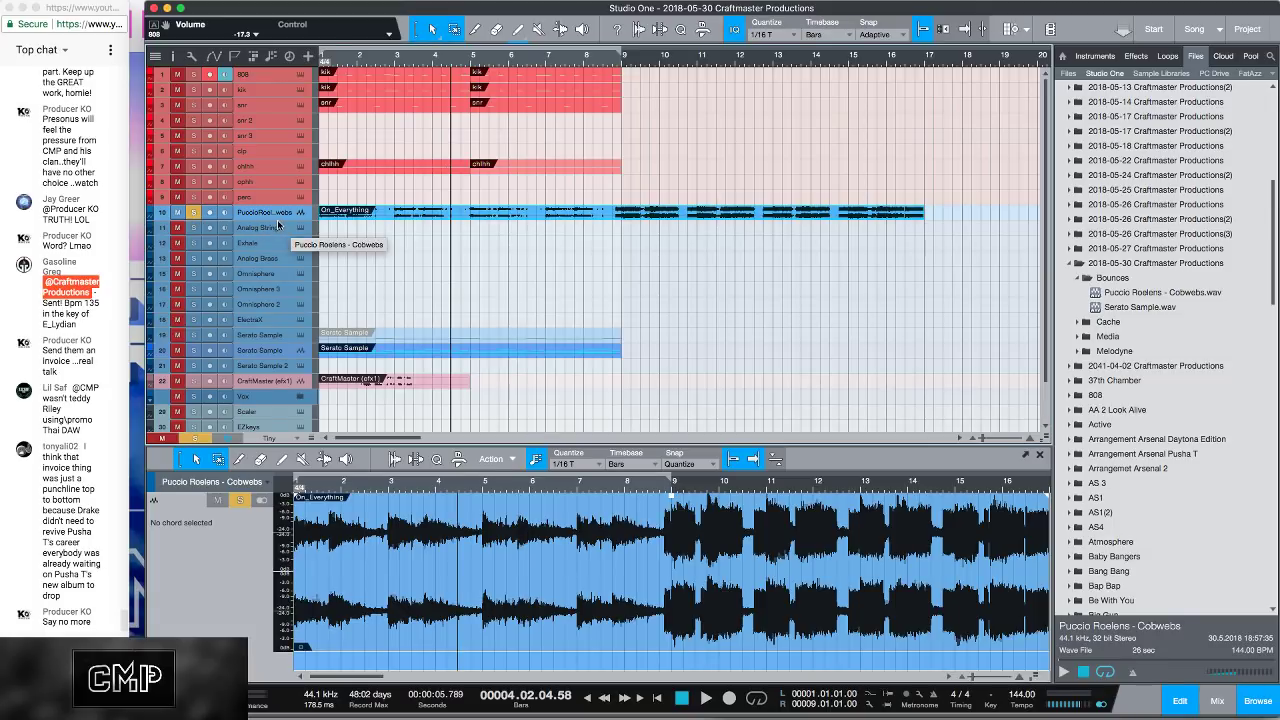
pyautogui.moveTo(279, 220); pyautogui.dragTo(278, 334)
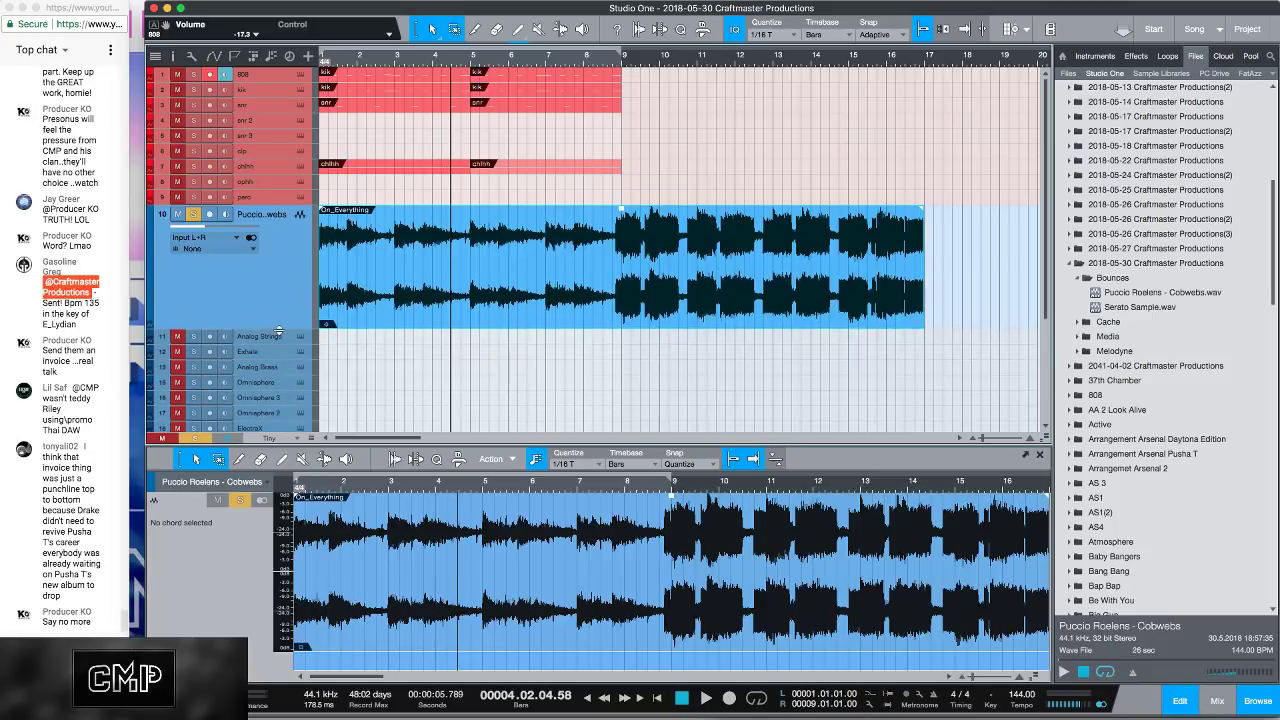
# Step: Trim the end of the On_Everything event back to bar 9
pyautogui.moveTo(405, 57); pyautogui.dragTo(497, 63)
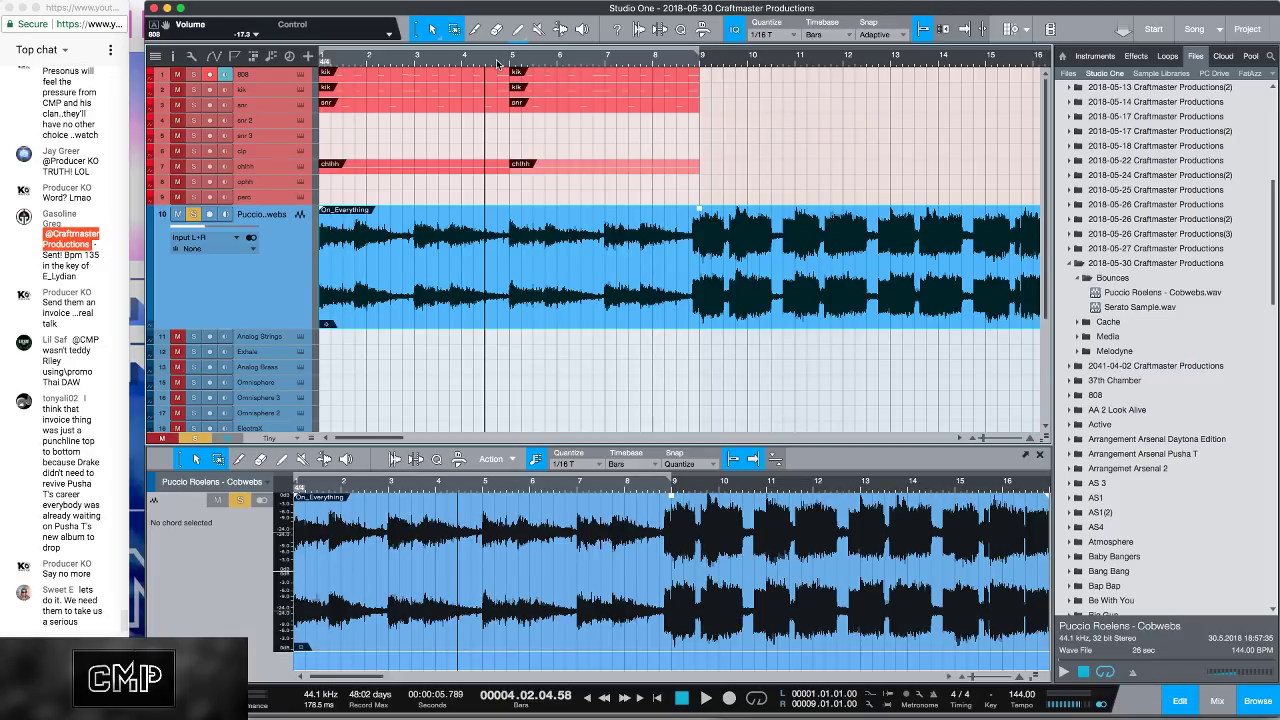
pyautogui.scroll(3, 726, 68)
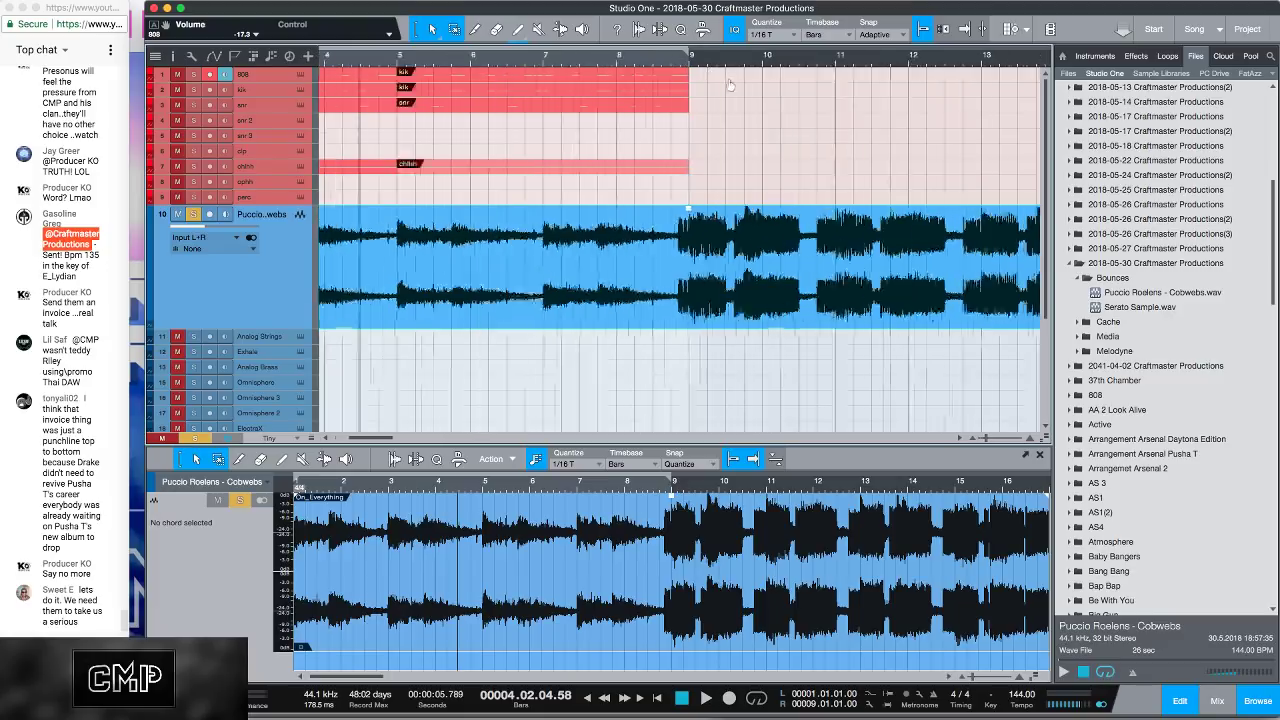
pyautogui.scroll(-3, 815, 83)
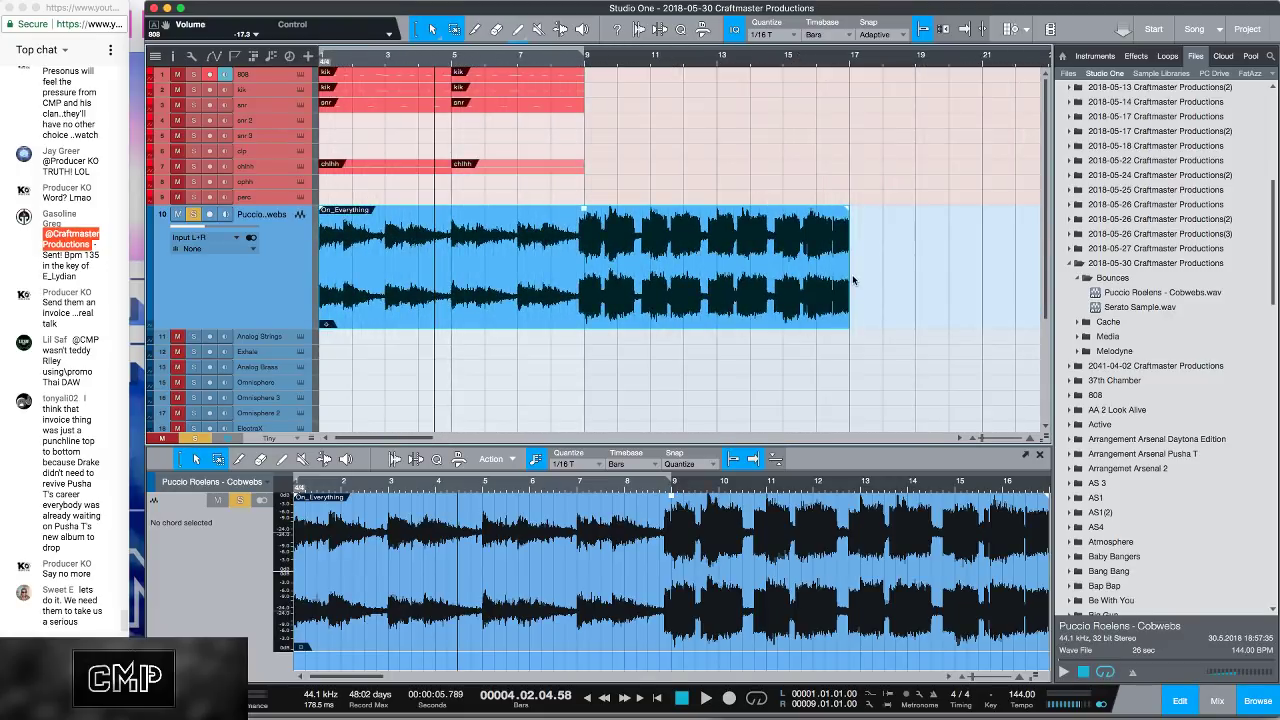
pyautogui.moveTo(852, 278); pyautogui.dragTo(587, 302)
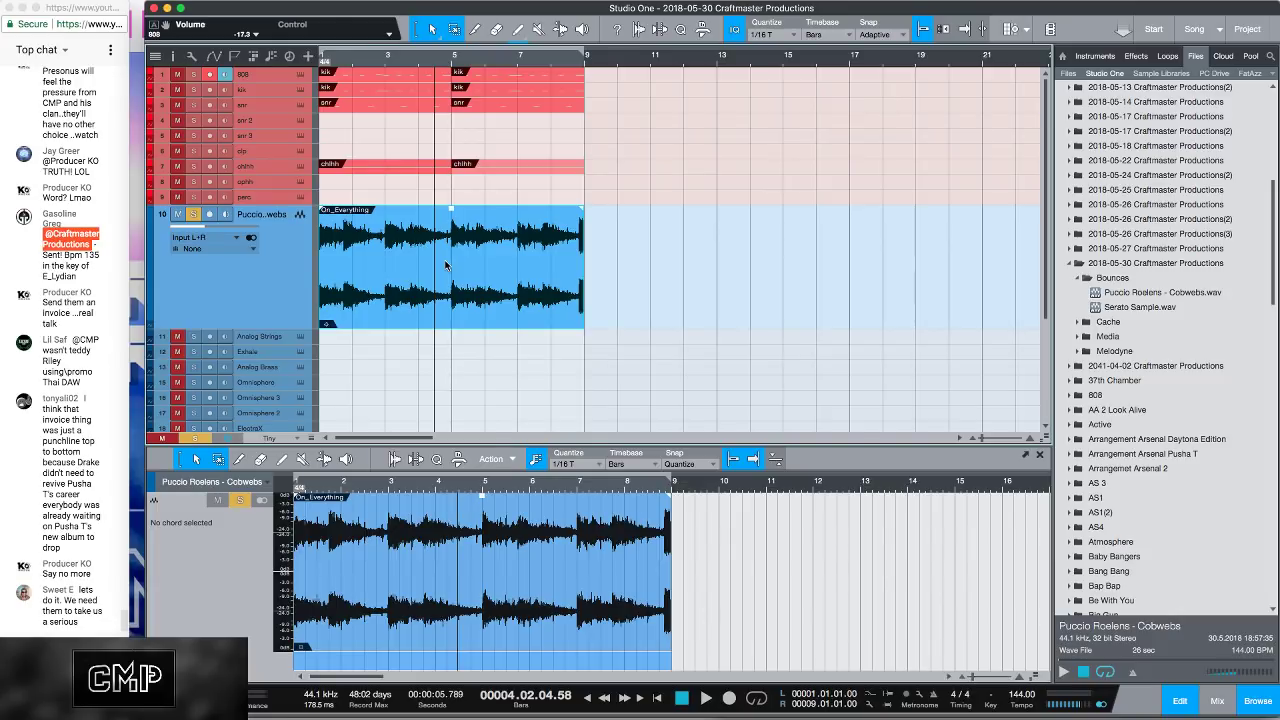
# Step: Lower the higher stray notes in the 808 part to A#2 so the first four bars stay on one pitch
pyautogui.click(415, 78)
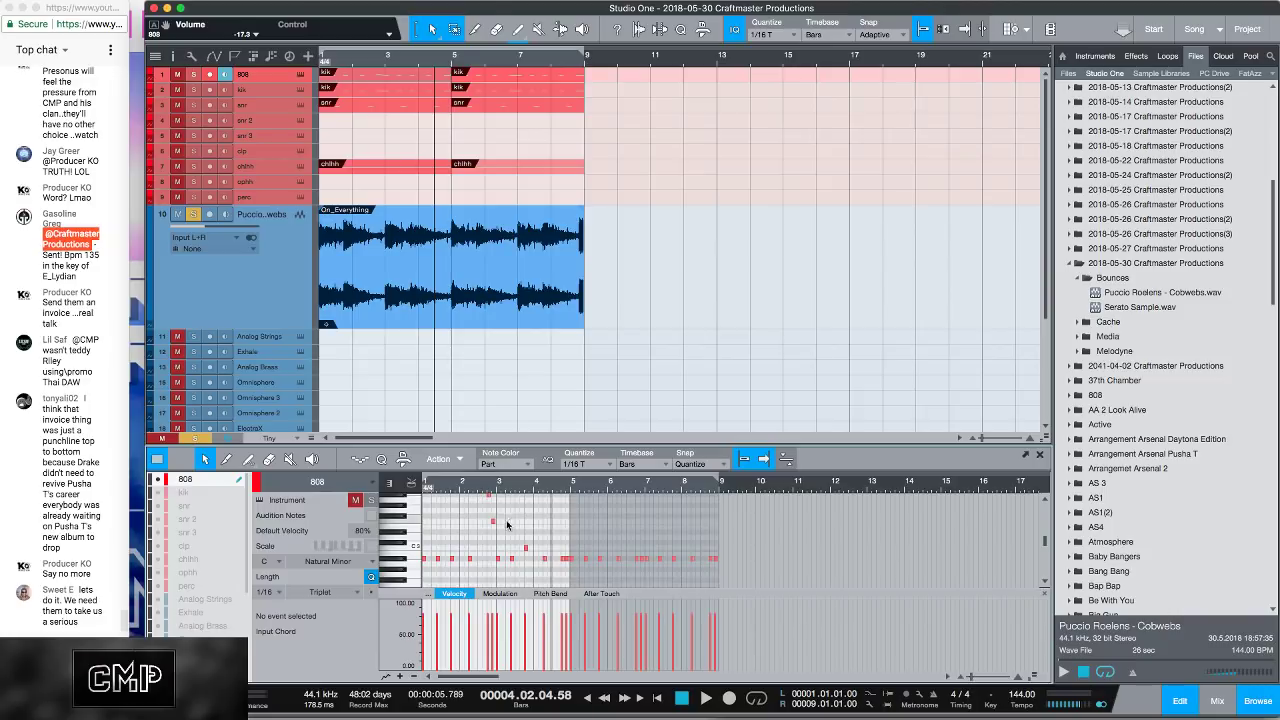
pyautogui.click(487, 497)
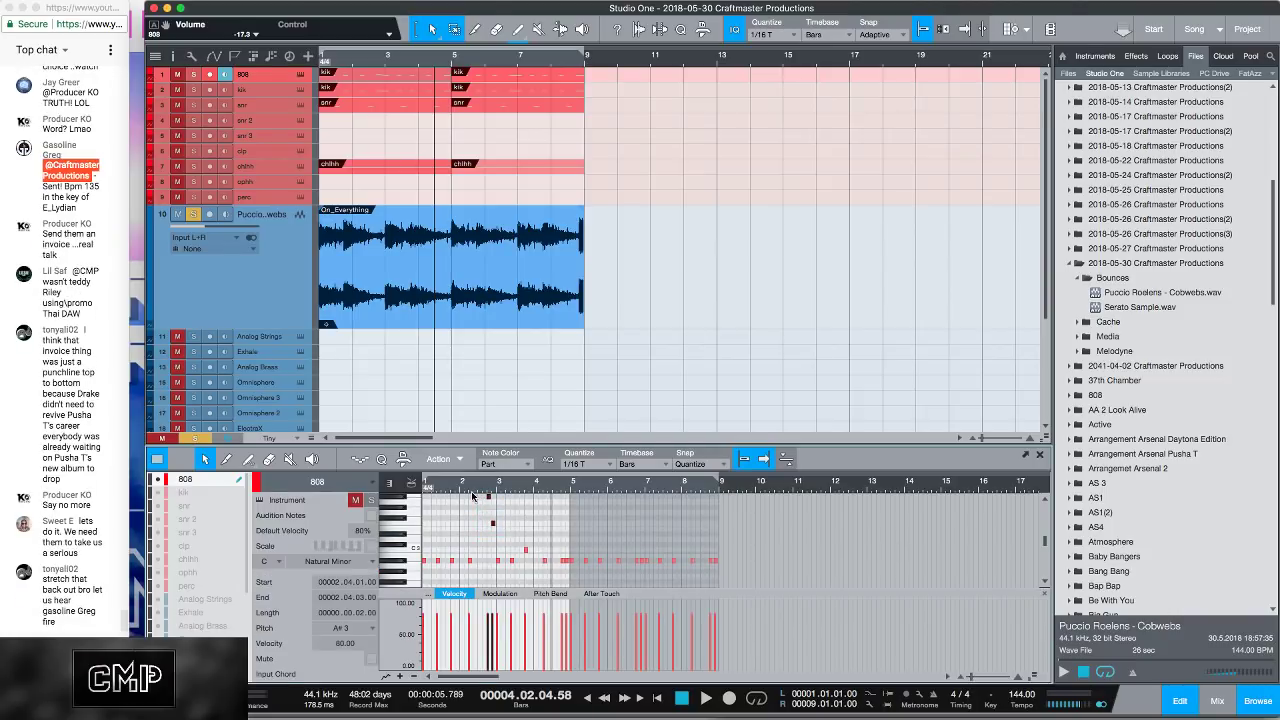
pyautogui.press('Down')
pyautogui.press('Down')
pyautogui.press('Down')
pyautogui.press('Down')
pyautogui.press('Down')
pyautogui.press('Down')
pyautogui.press('Down')
pyautogui.moveTo(478, 520); pyautogui.dragTo(532, 552)
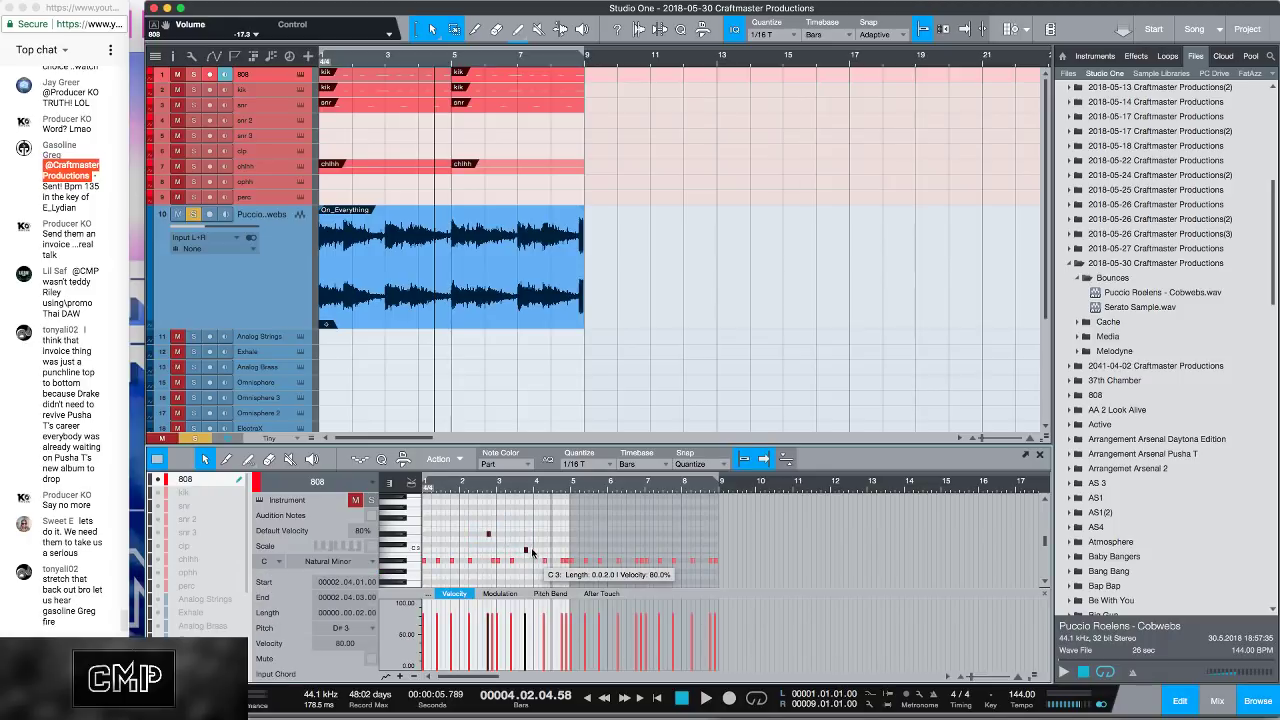
pyautogui.press('Delete')
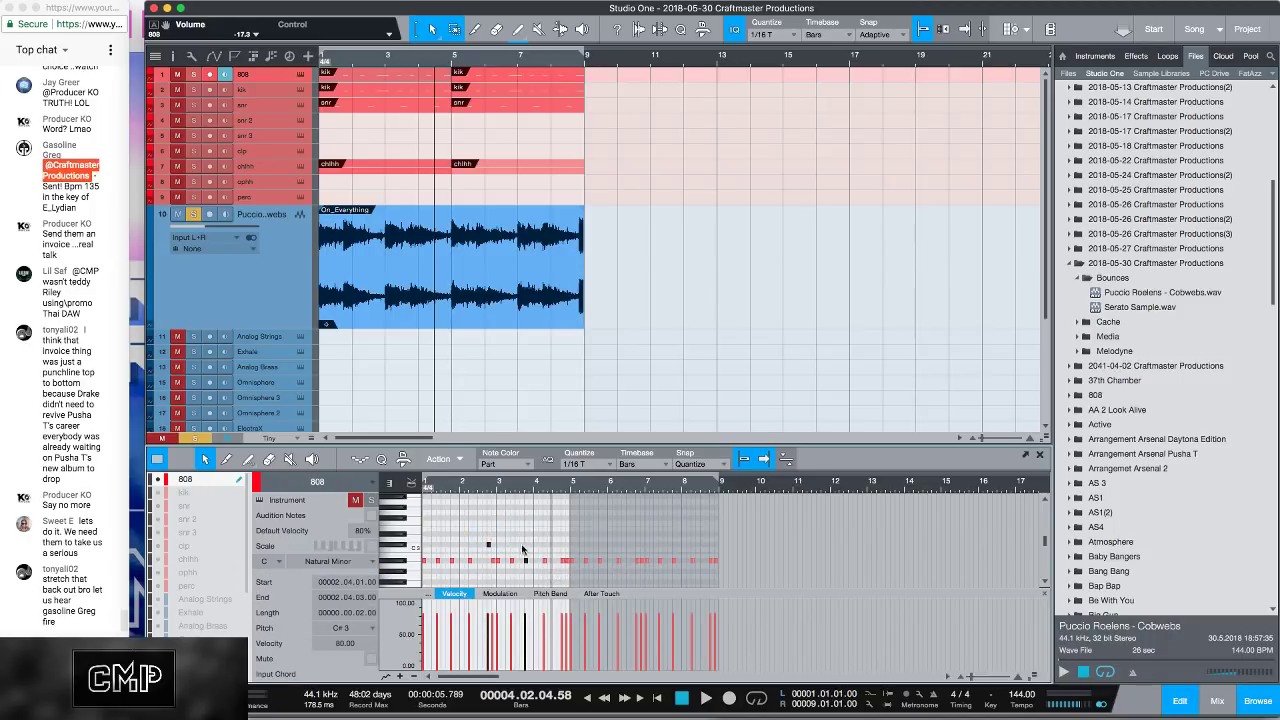
pyautogui.click(489, 546)
pyautogui.press('Down')
pyautogui.press('Down')
pyautogui.press('Down')
# Step: Audition the soloed On_Everything loop, checking its end around bar 9 and its start from bar 1
pyautogui.moveTo(140, 356); pyautogui.dragTo(130, 349)
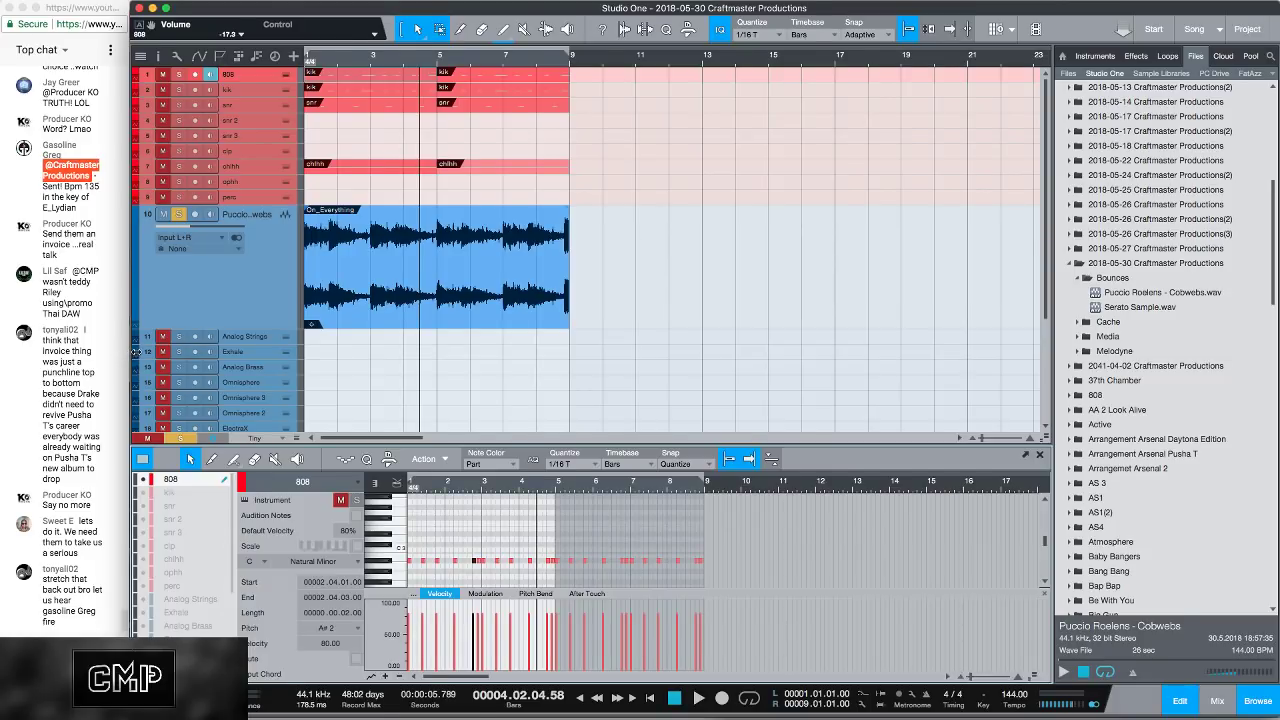
pyautogui.moveTo(136, 353); pyautogui.dragTo(147, 353)
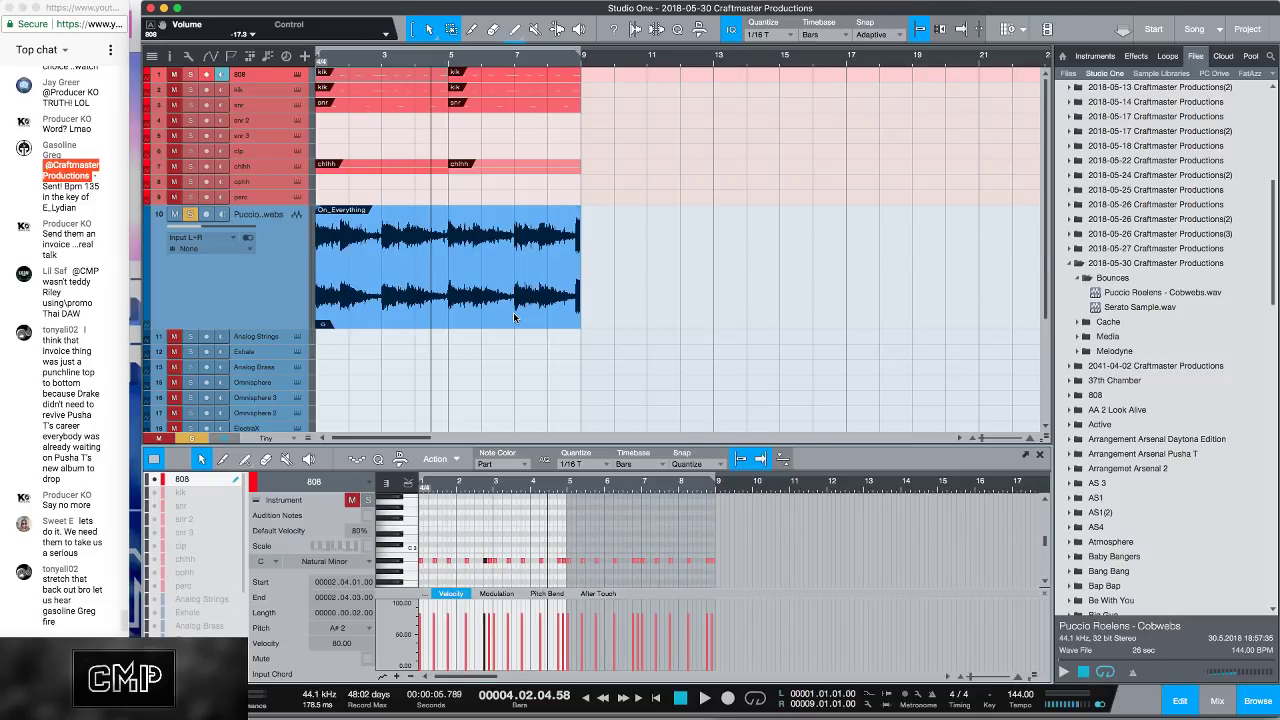
pyautogui.press('space')
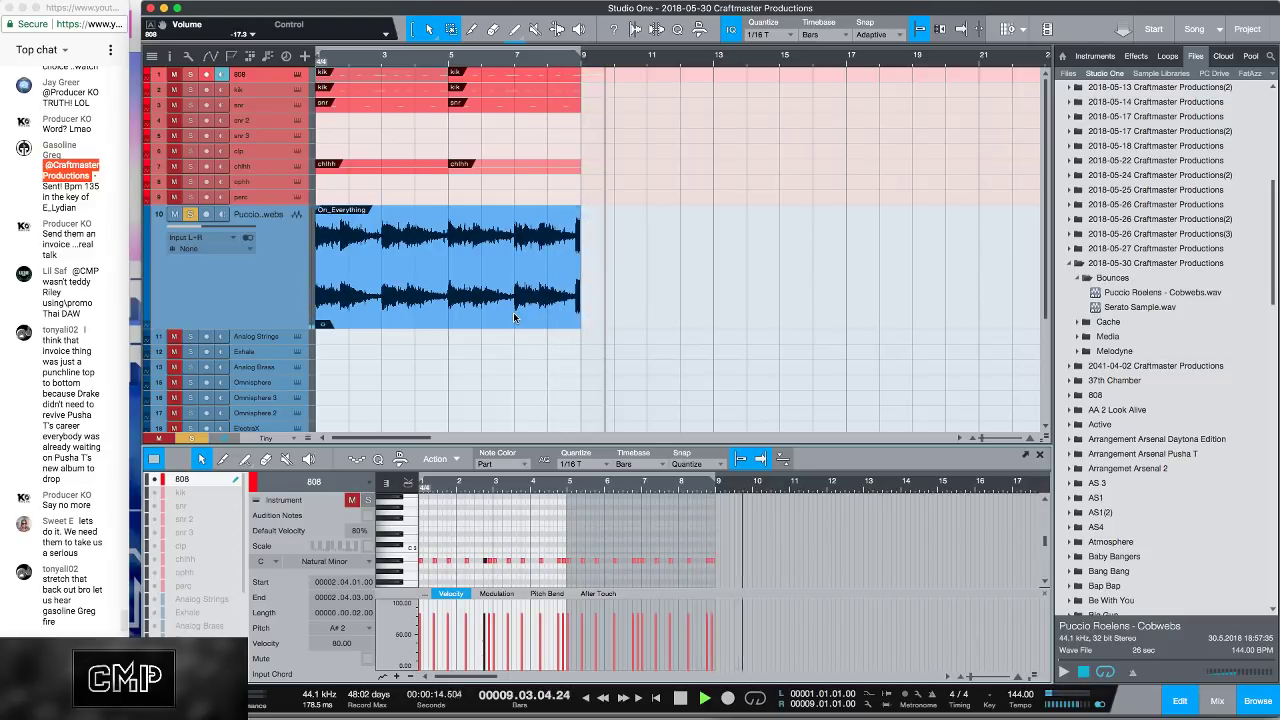
pyautogui.moveTo(580, 260)
pyautogui.mouseDown()
pyautogui.moveTo(838, 241)
pyautogui.moveTo(901, 268)
pyautogui.moveTo(582, 280)
pyautogui.mouseUp()
pyautogui.click(555, 55)
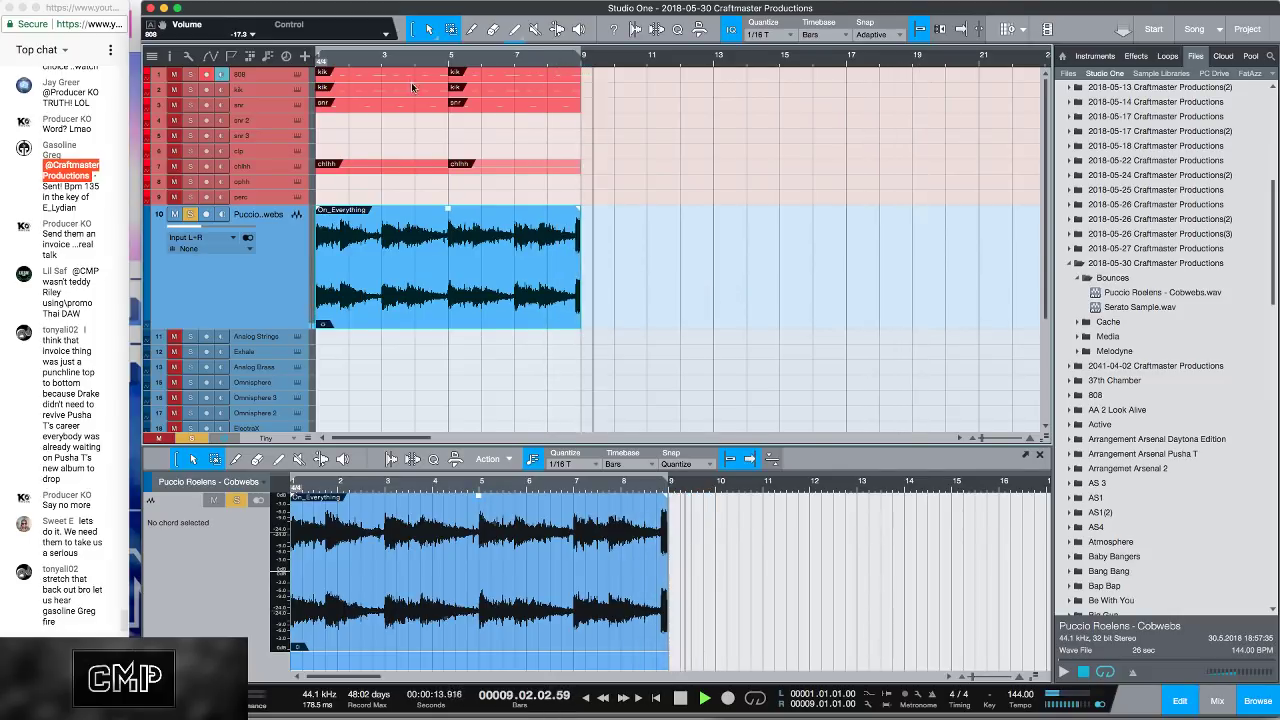
pyautogui.press('Home')
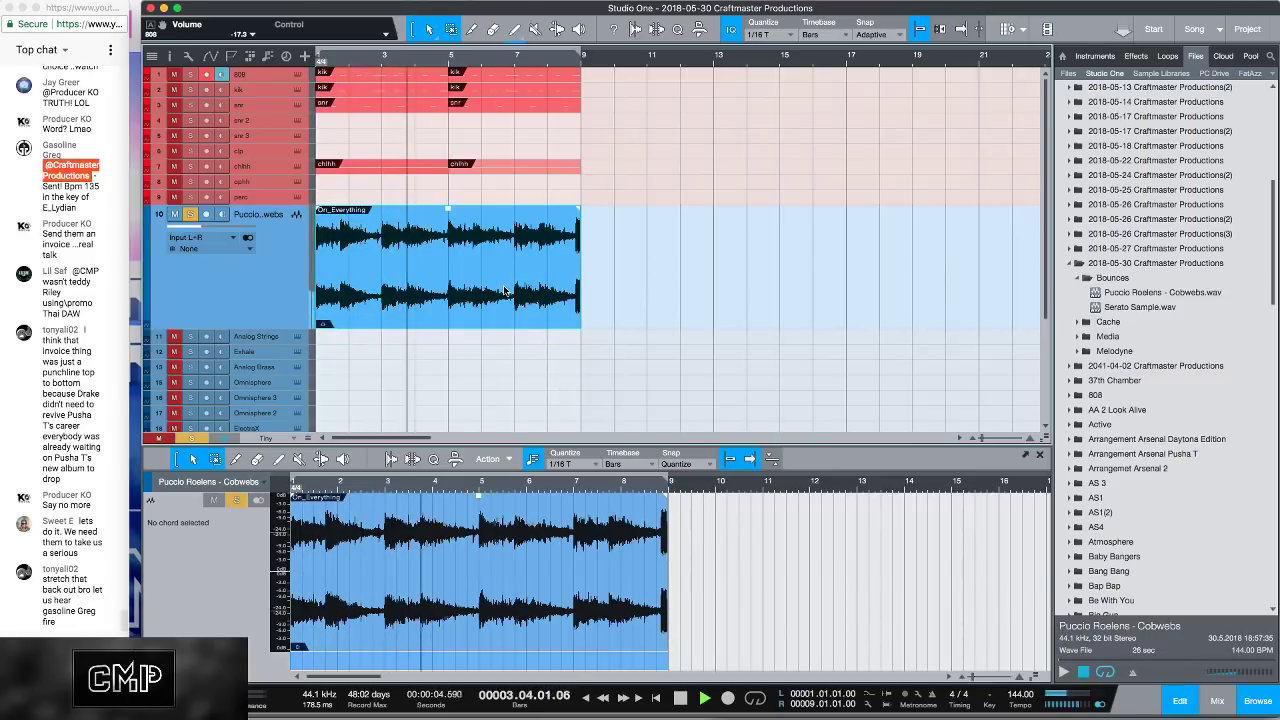
pyautogui.press('space')
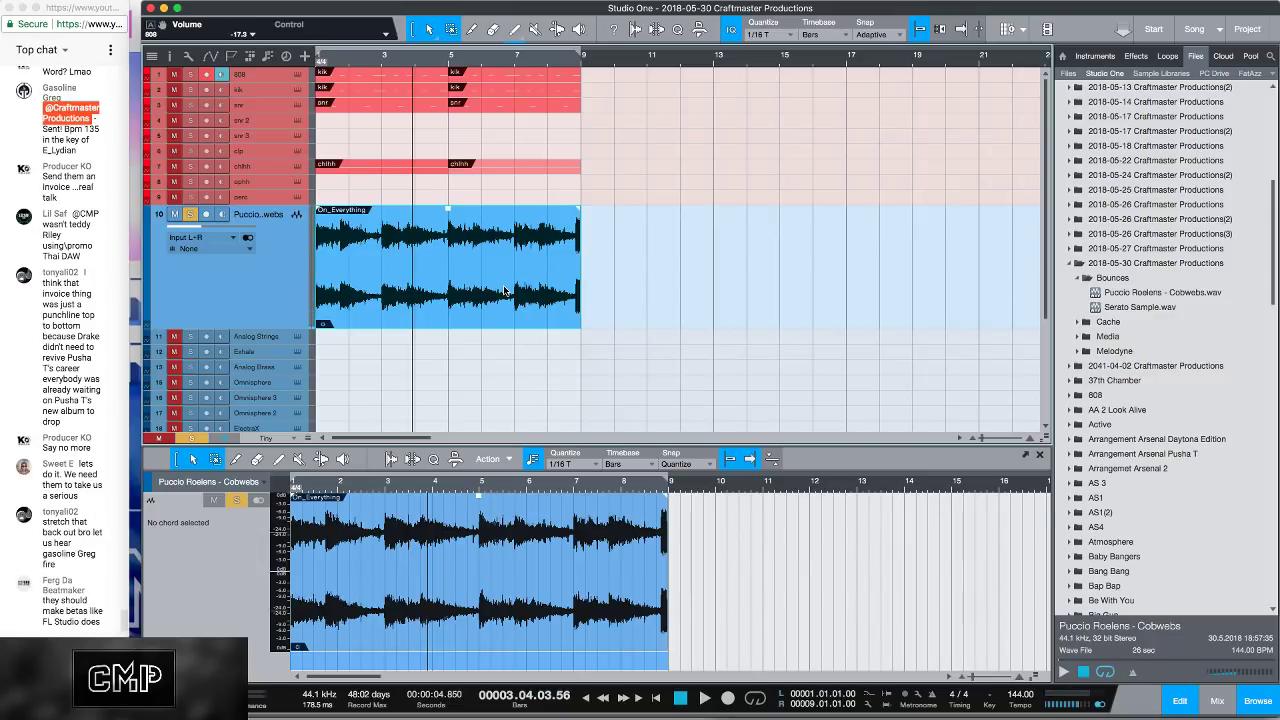
# Step: Bounce the On_Everything event to a new audio file and remove the Puccio Roelens - Cobwebs track with its event
pyautogui.hotkey('ctrl', 'b')
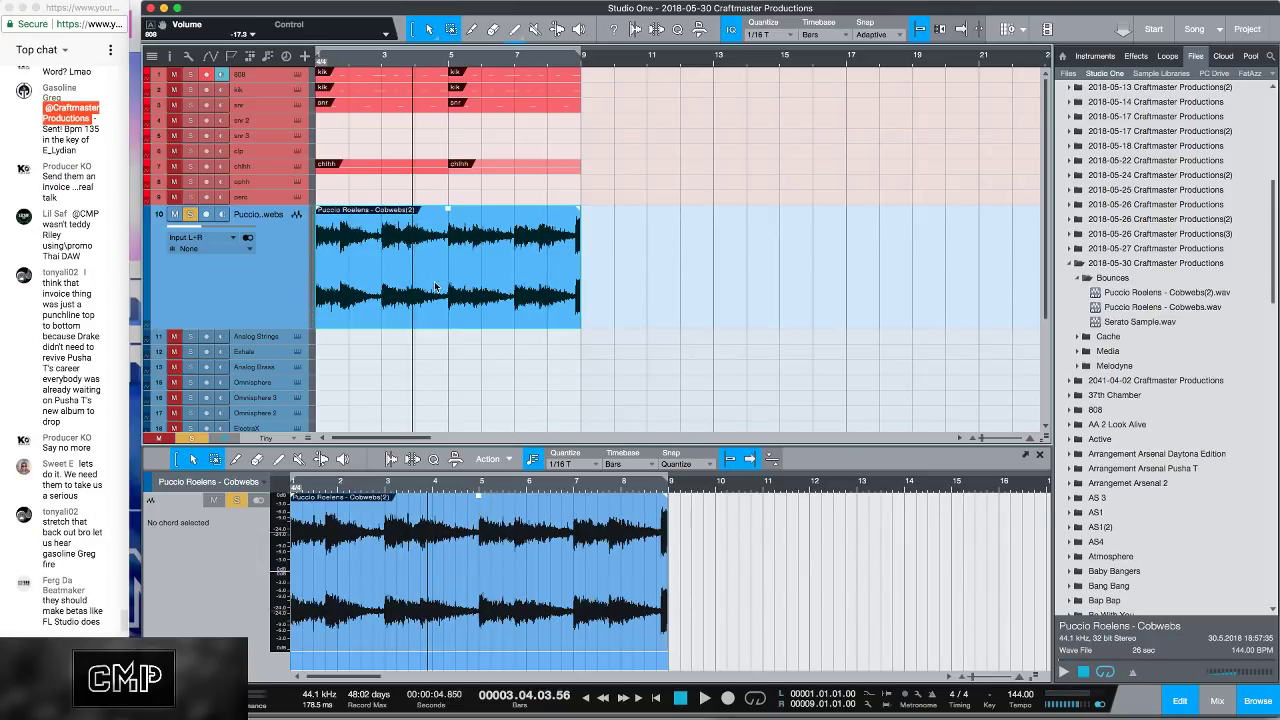
pyautogui.press('Delete')
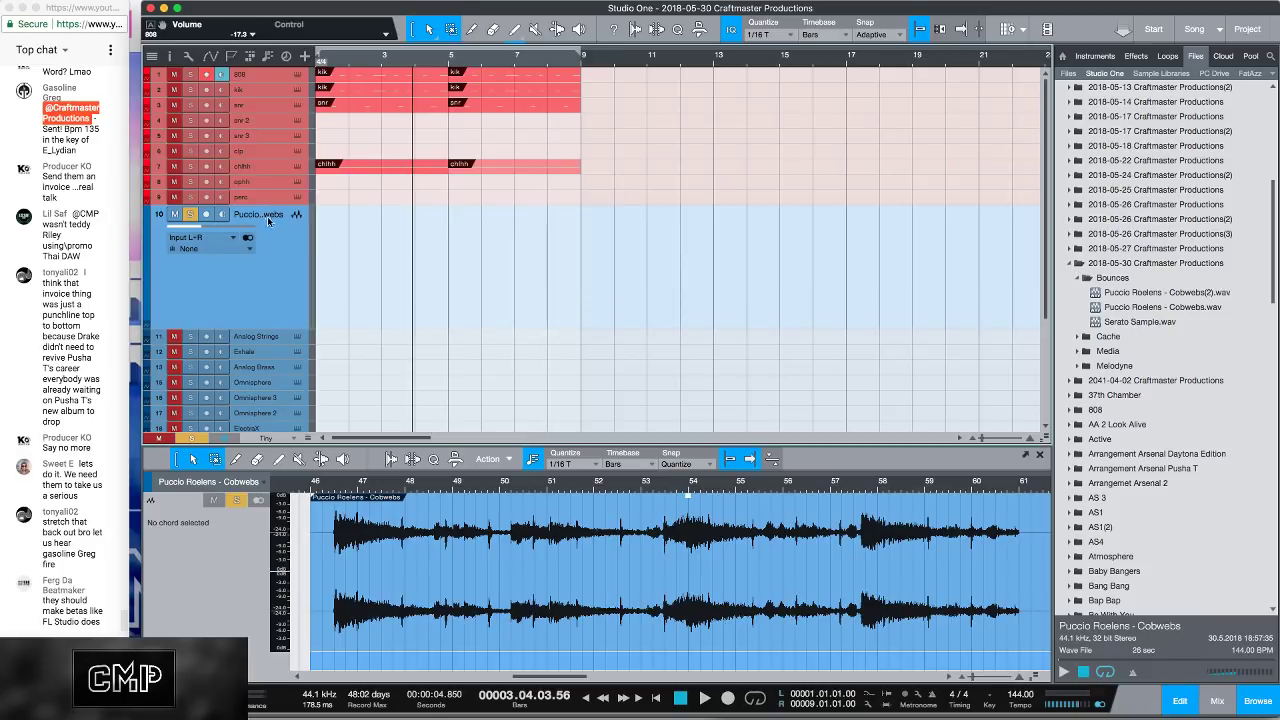
pyautogui.rightClick(261, 283)
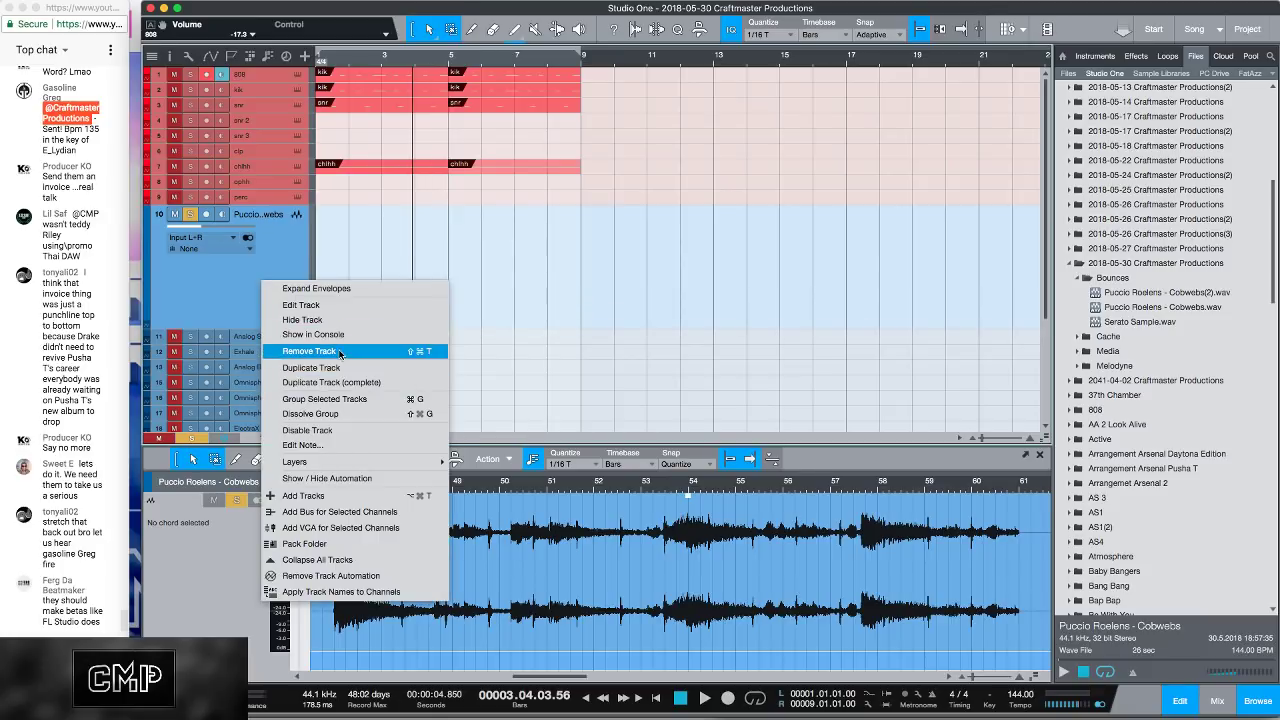
pyautogui.click(340, 353)
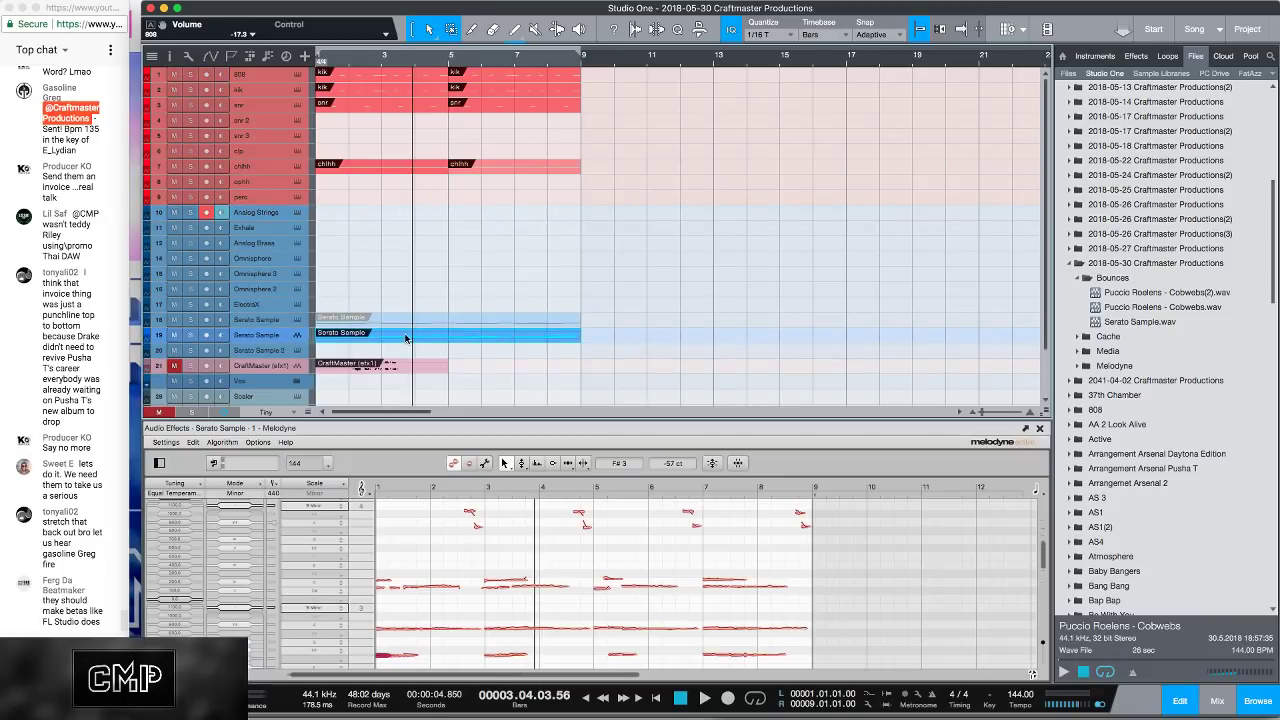
# Step: Delete the Serato Sample audio event and the muted Serato Sample instrument part from their tracks
pyautogui.doubleClick(405, 338)
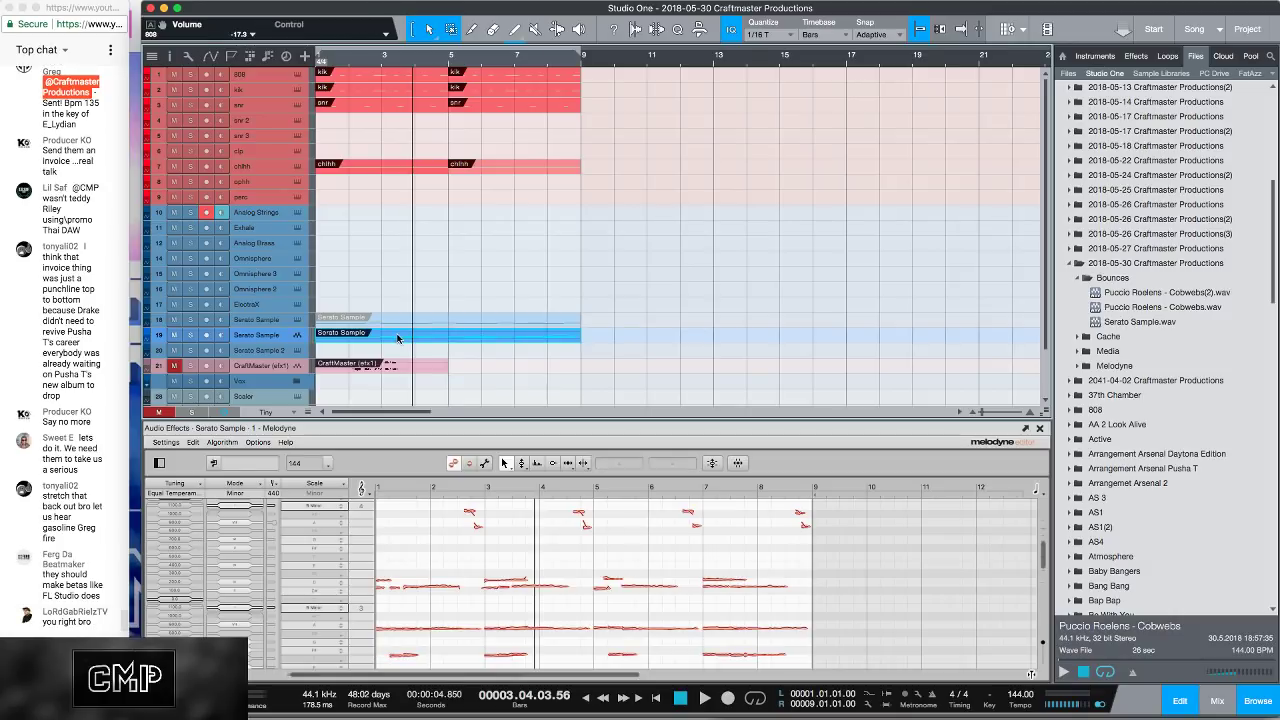
pyautogui.press('Delete')
pyautogui.click(400, 323)
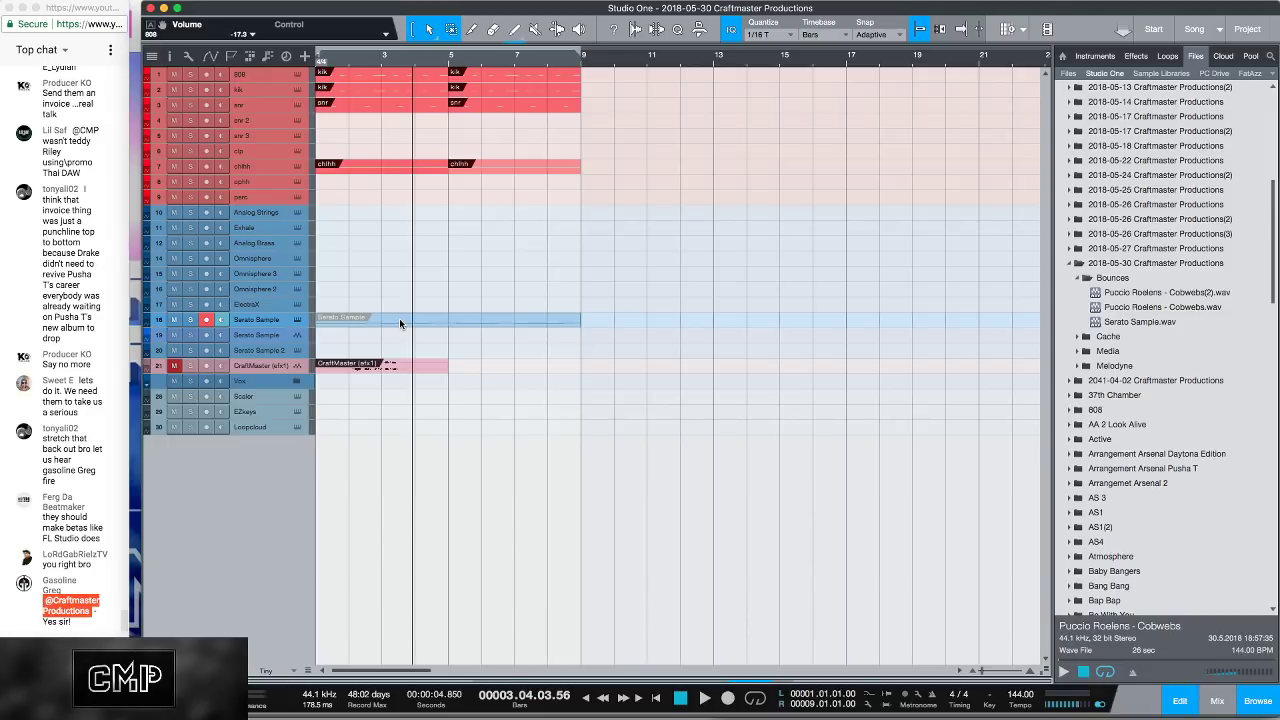
pyautogui.press('Delete')
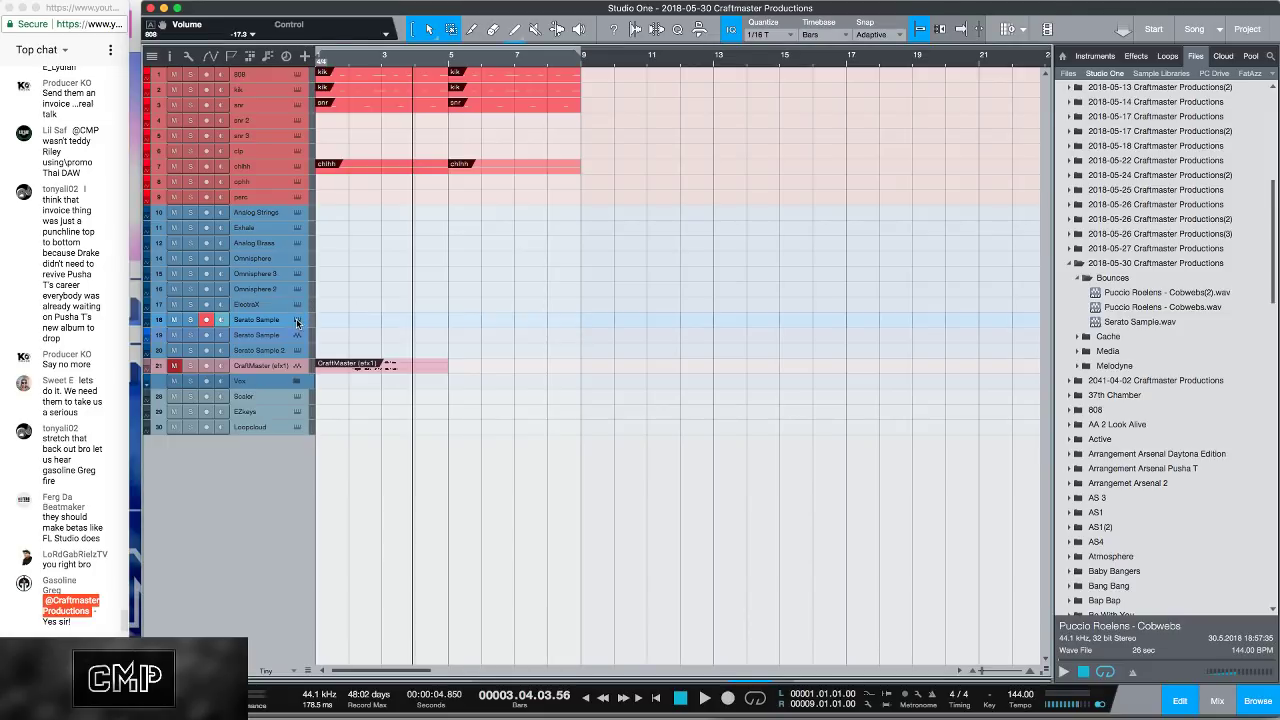
# Step: Open the Serato Sample instrument on track 18, switch the file browser to Industry Music and collapse the Pusha T DAYTONA folder
pyautogui.click(297, 322)
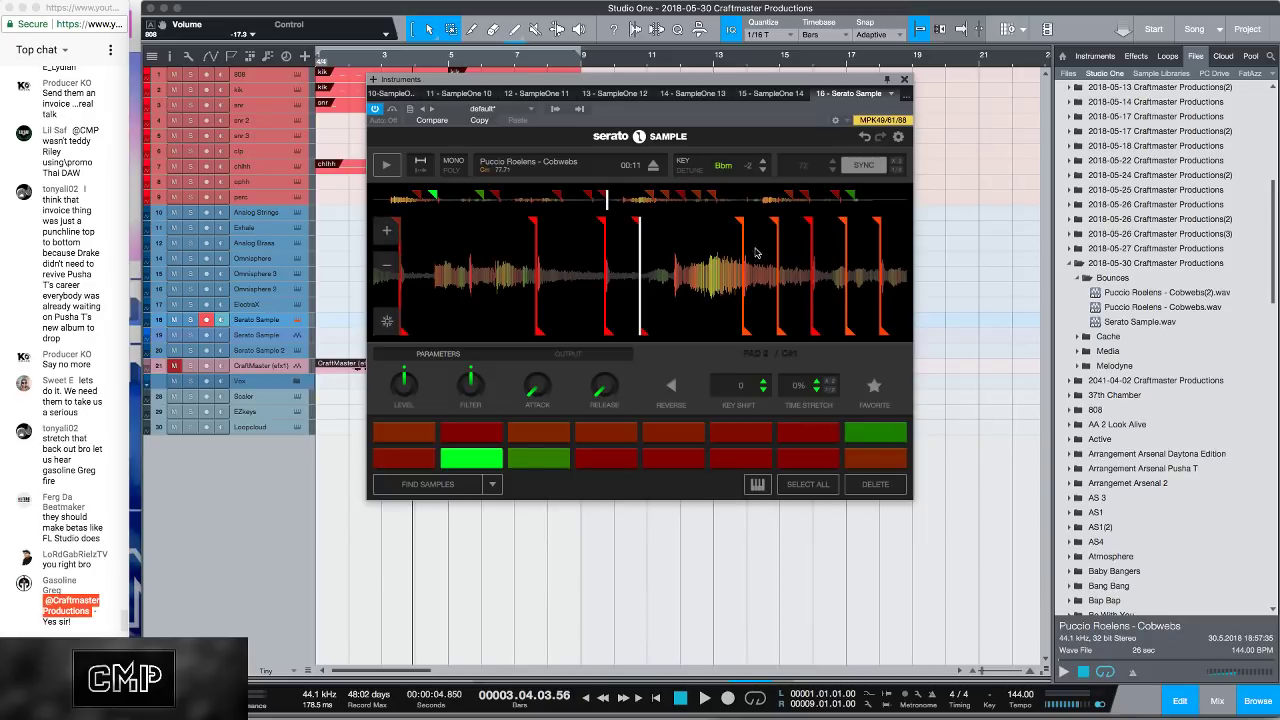
pyautogui.click(1272, 74)
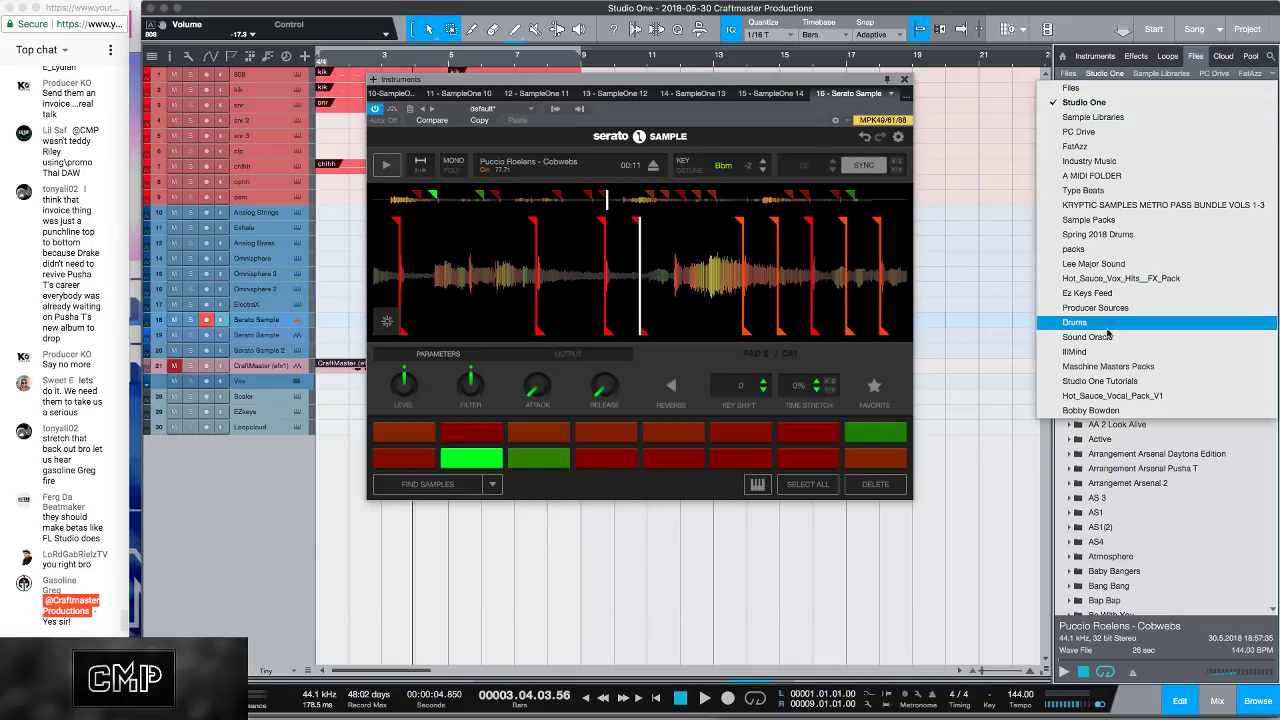
pyautogui.click(1092, 162)
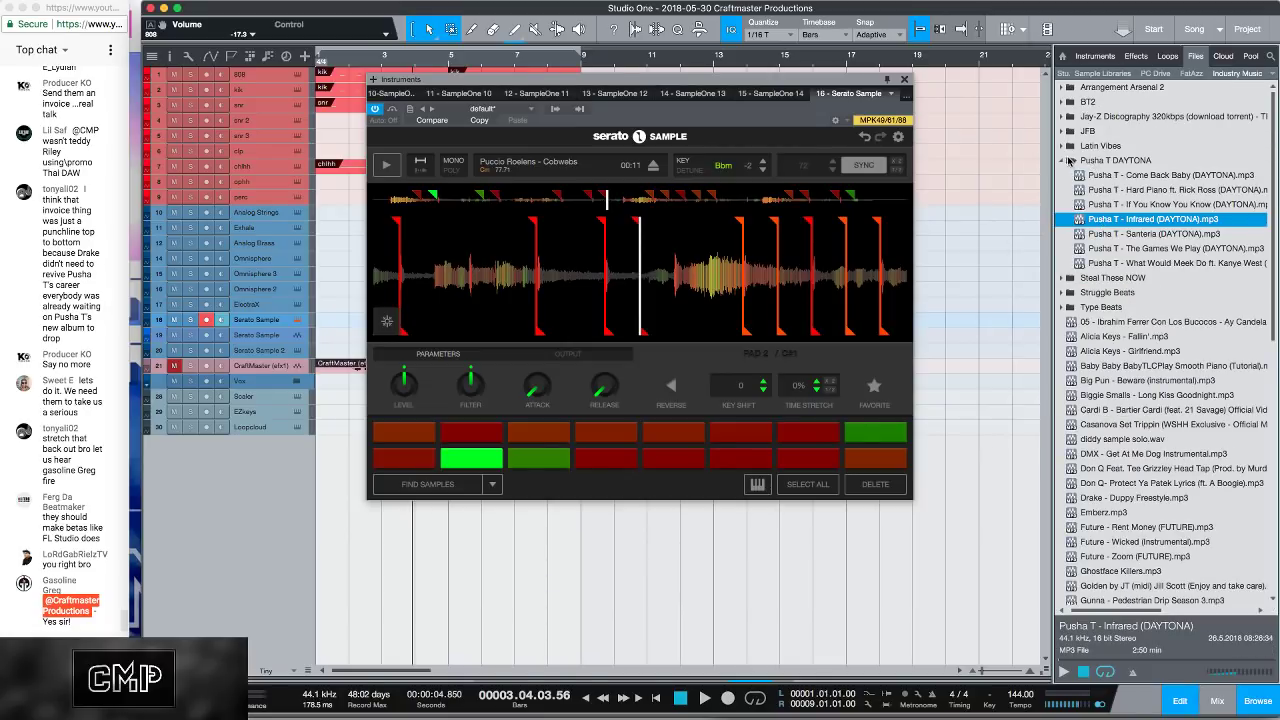
pyautogui.click(1066, 161)
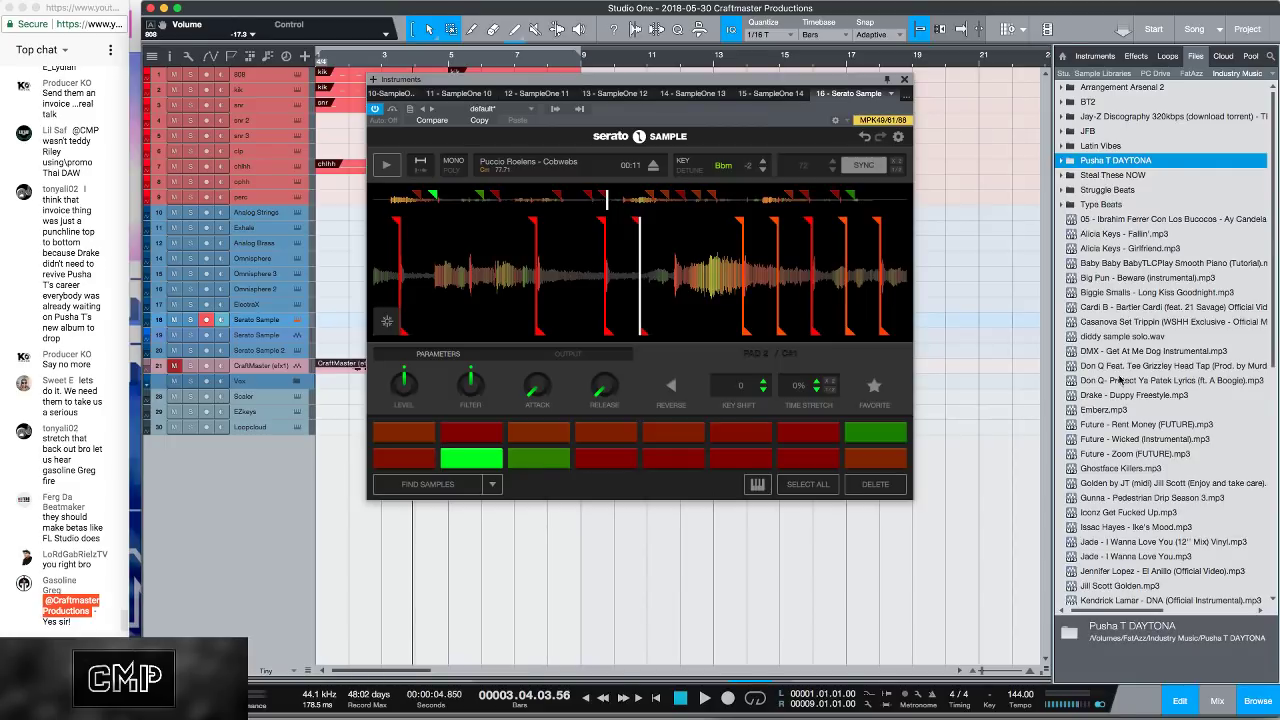
# Step: Load On_Everything.wav into Serato Sample and run Find Samples to slice it onto the pads
pyautogui.scroll(-5, 1121, 465)
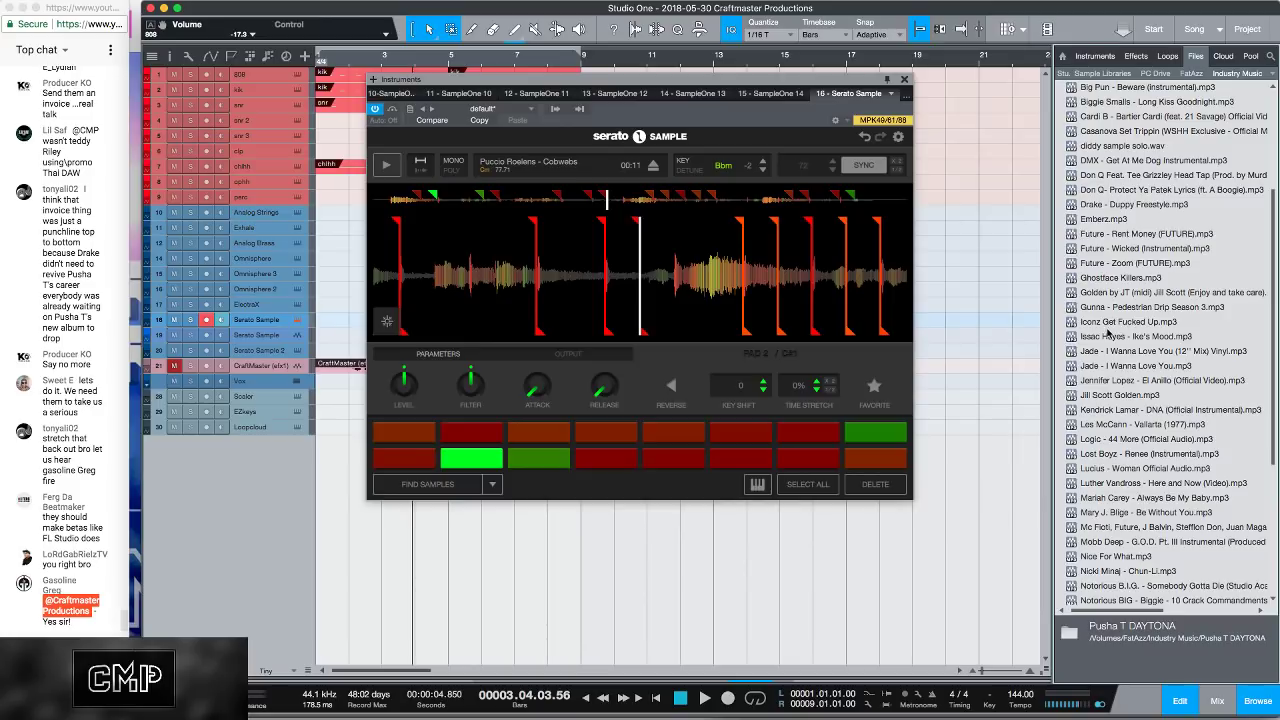
pyautogui.scroll(-1, 1163, 527)
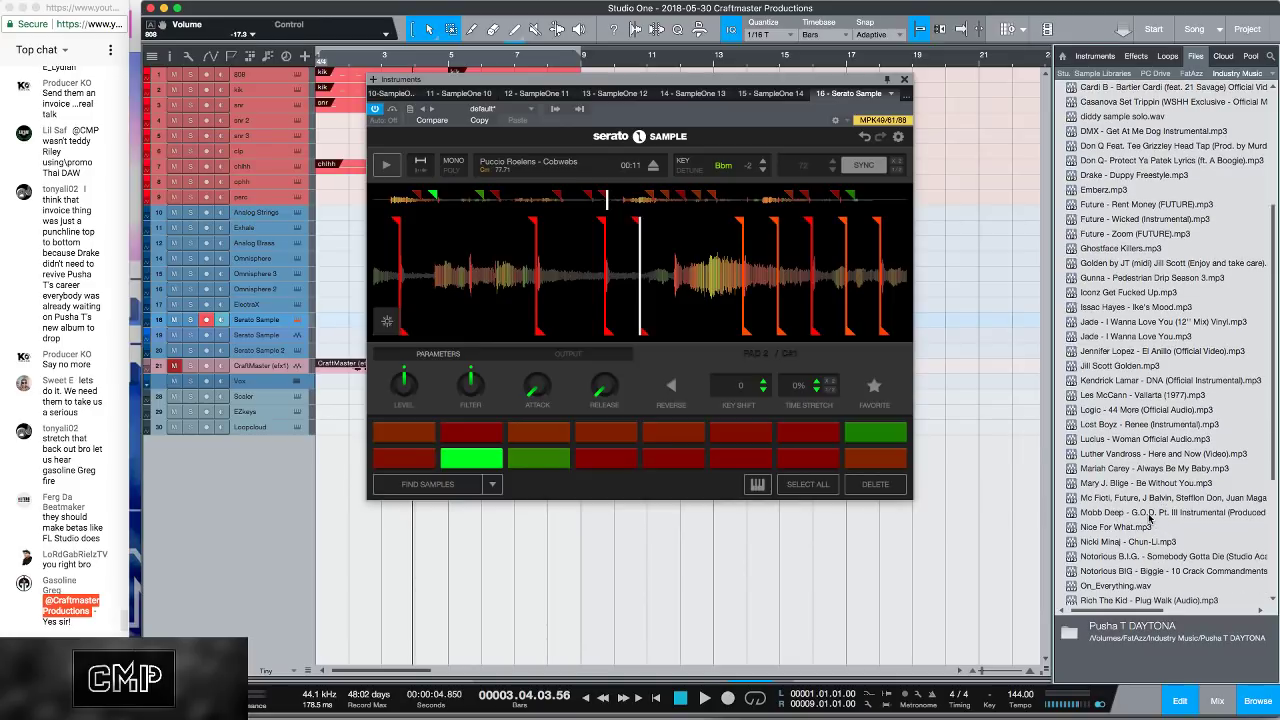
pyautogui.scroll(-5, 1150, 517)
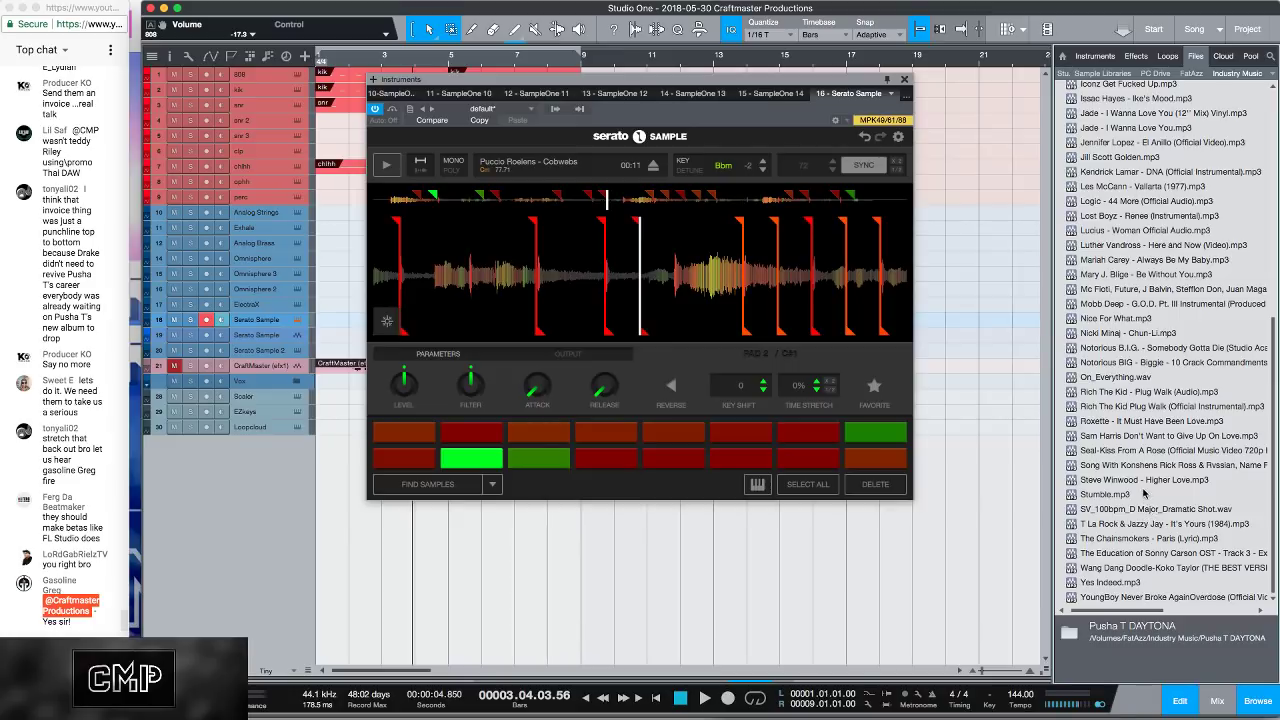
pyautogui.scroll(9, 1145, 493)
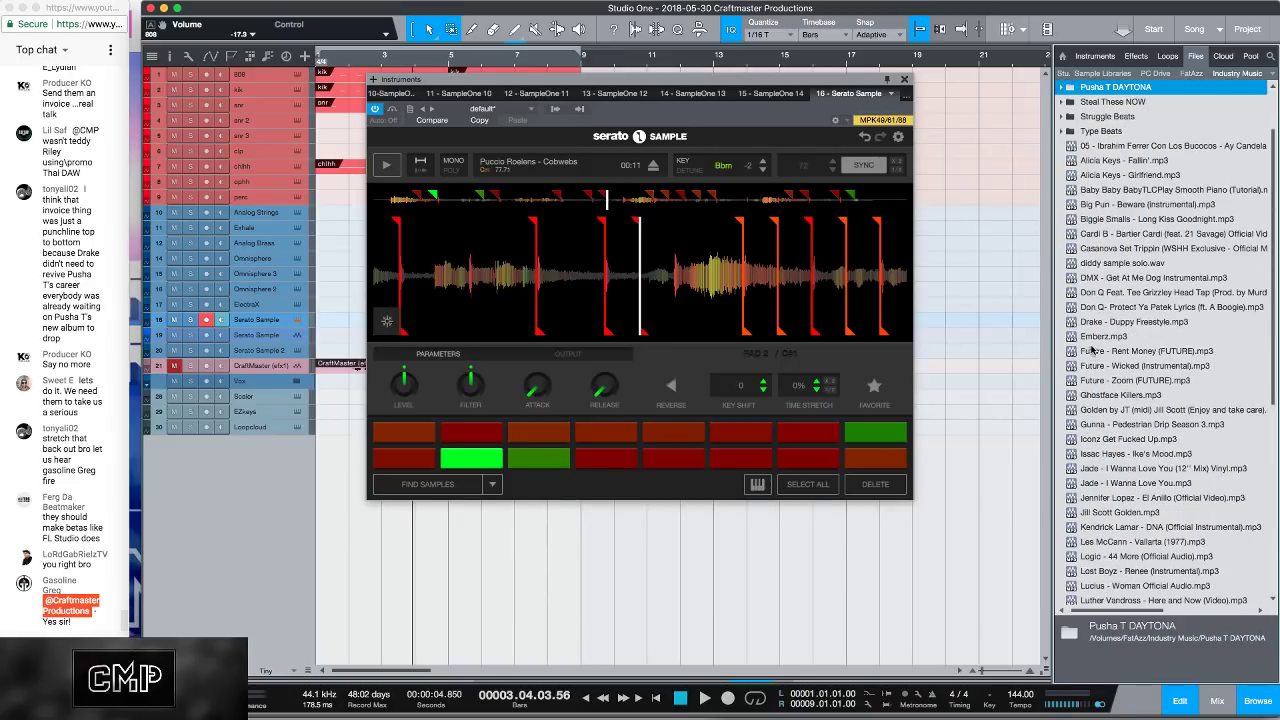
pyautogui.scroll(-4, 1085, 366)
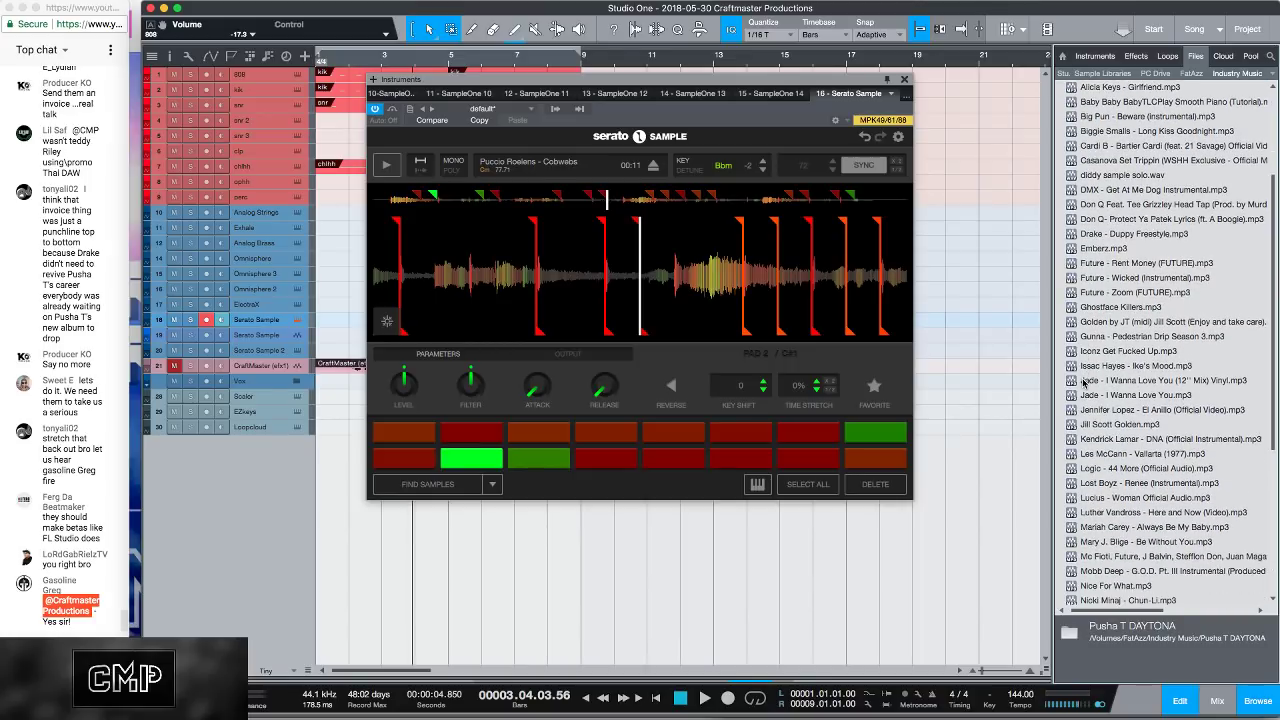
pyautogui.scroll(-5, 1085, 381)
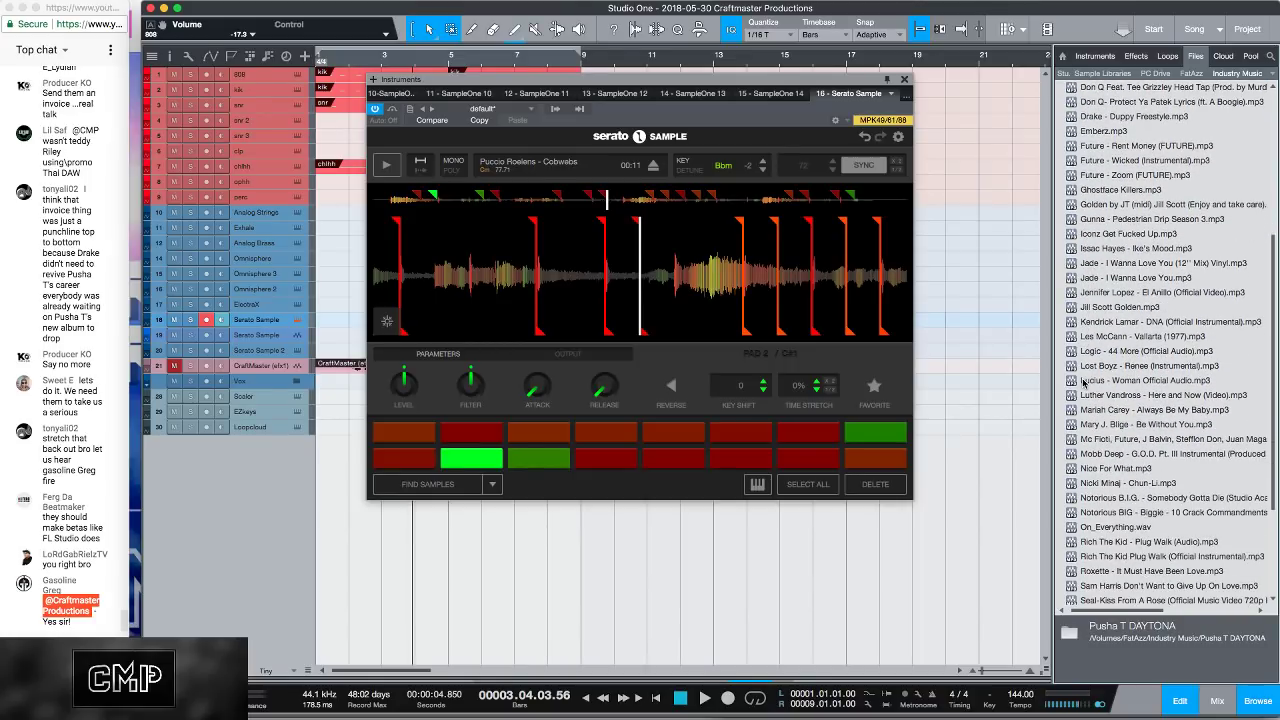
pyautogui.moveTo(1130, 516); pyautogui.dragTo(760, 388)
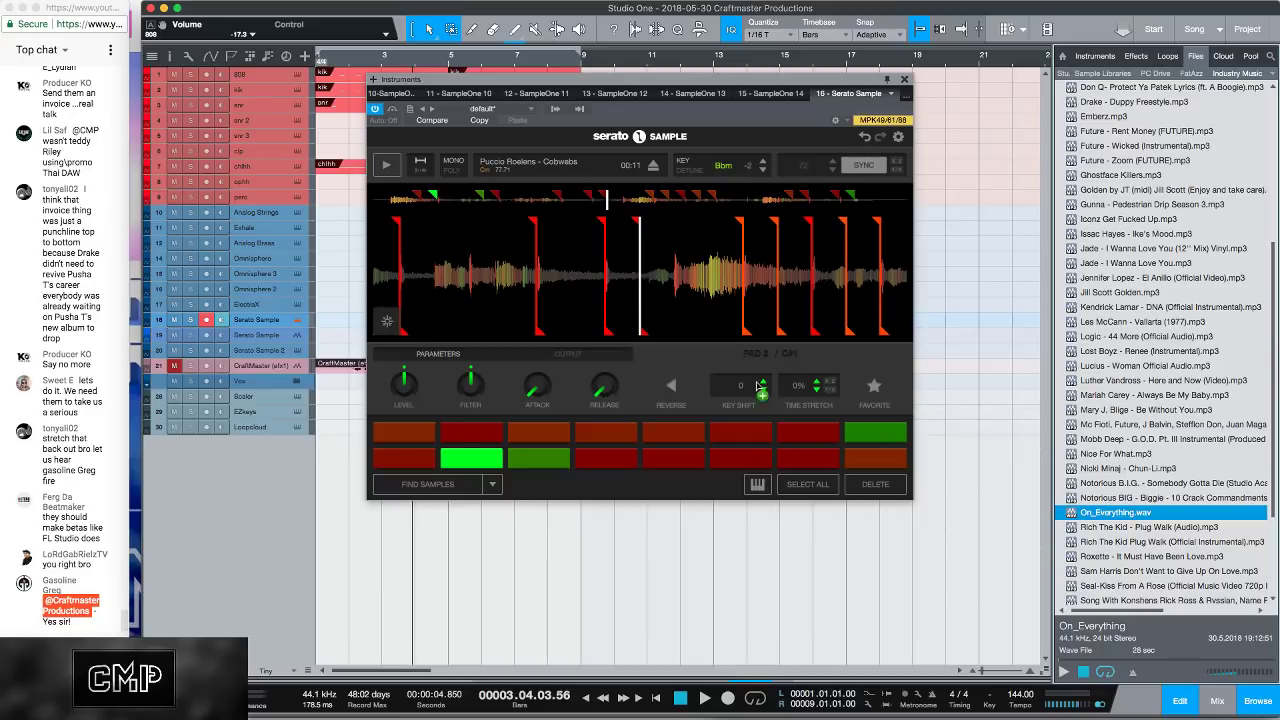
pyautogui.moveTo(603, 280); pyautogui.dragTo(603, 280)
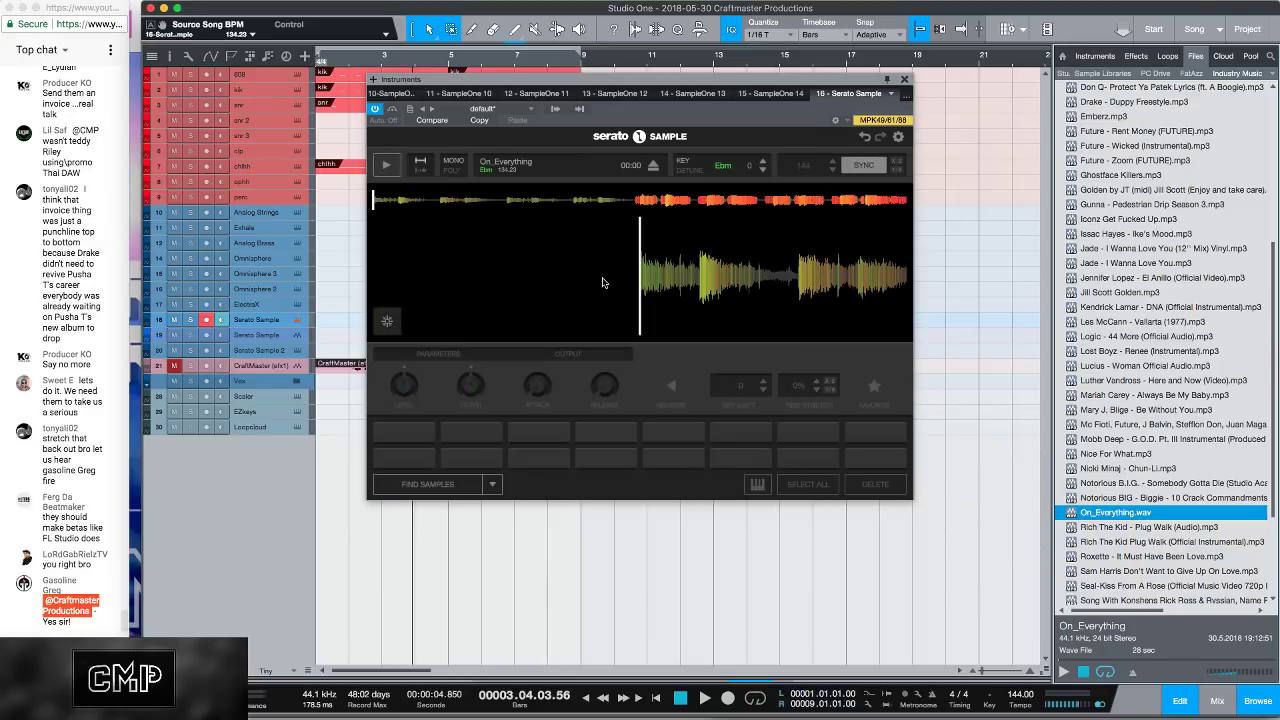
pyautogui.click(464, 485)
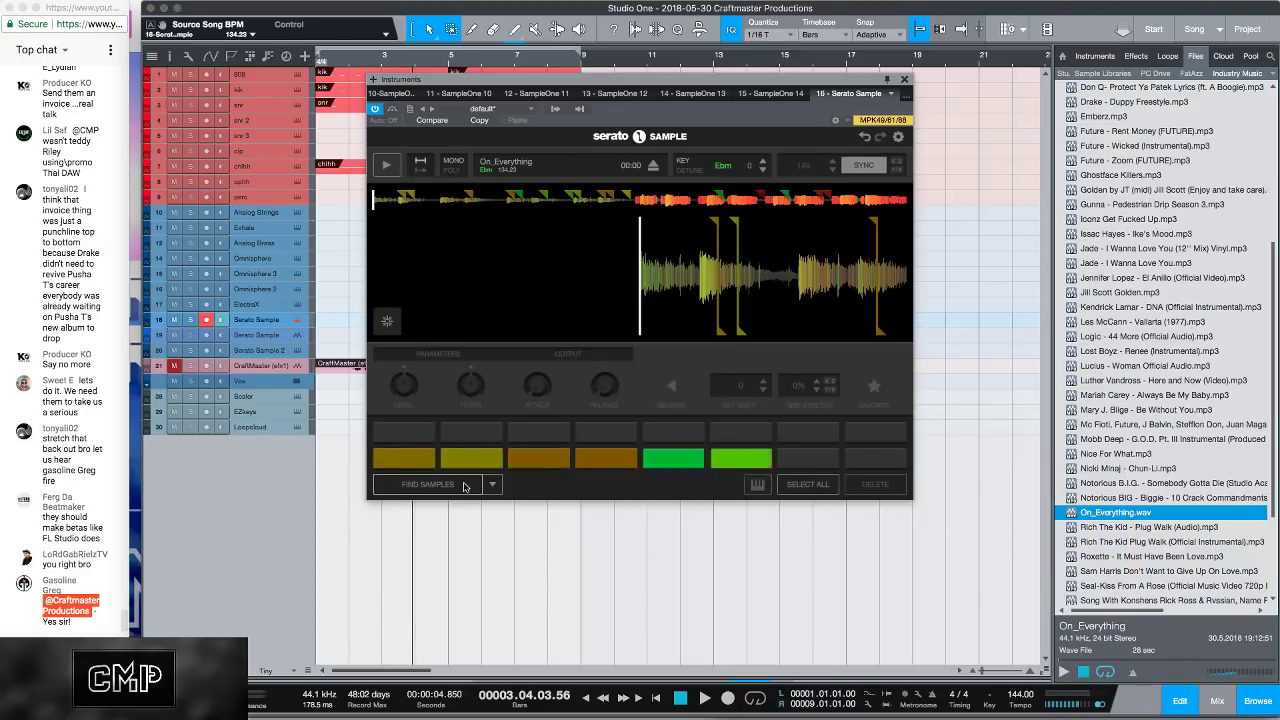
pyautogui.click(905, 79)
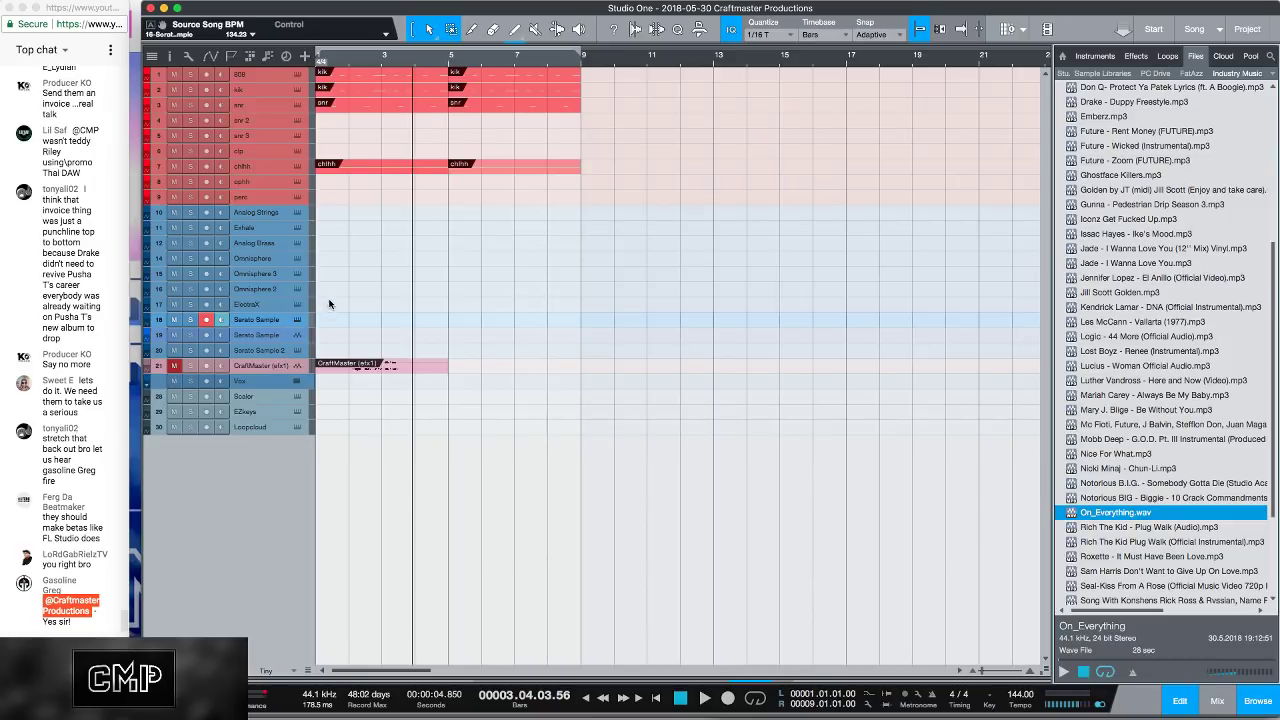
# Step: Create an empty part from bar 1 to bar 9 on the armed Serato Sample track and delete both 808 parts
pyautogui.doubleClick(329, 323)
pyautogui.press('Home')
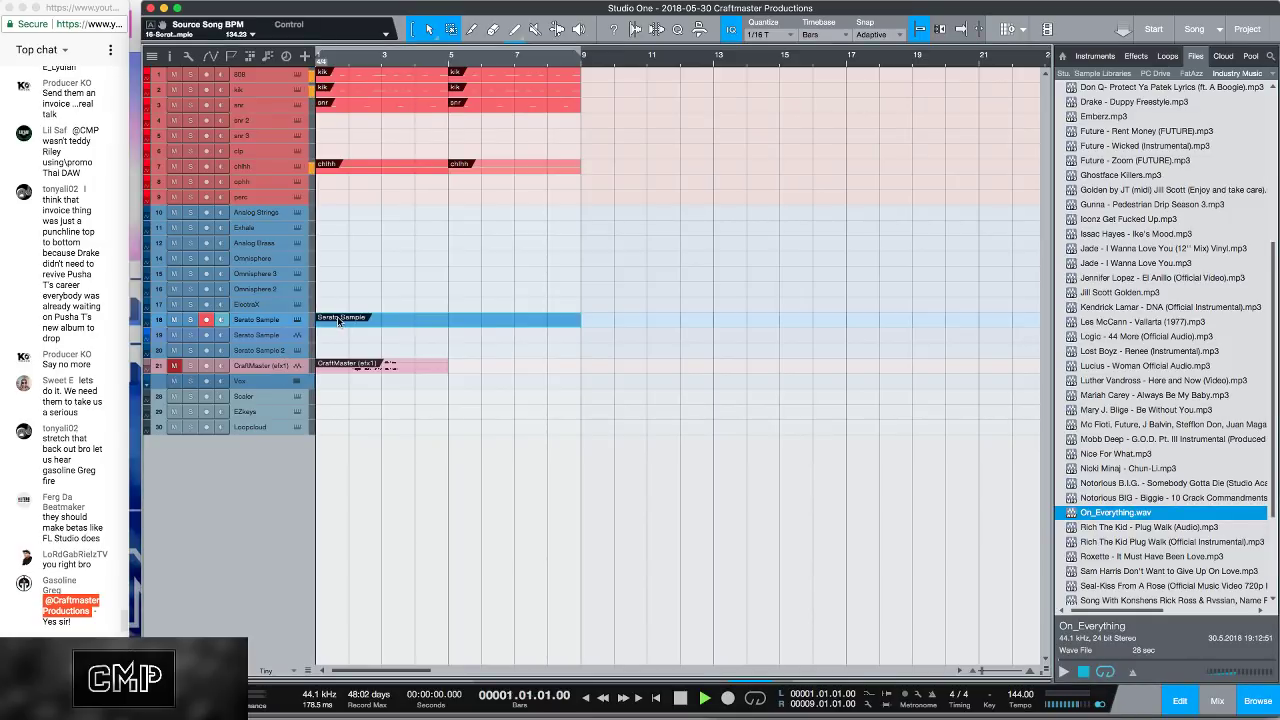
pyautogui.press('space')
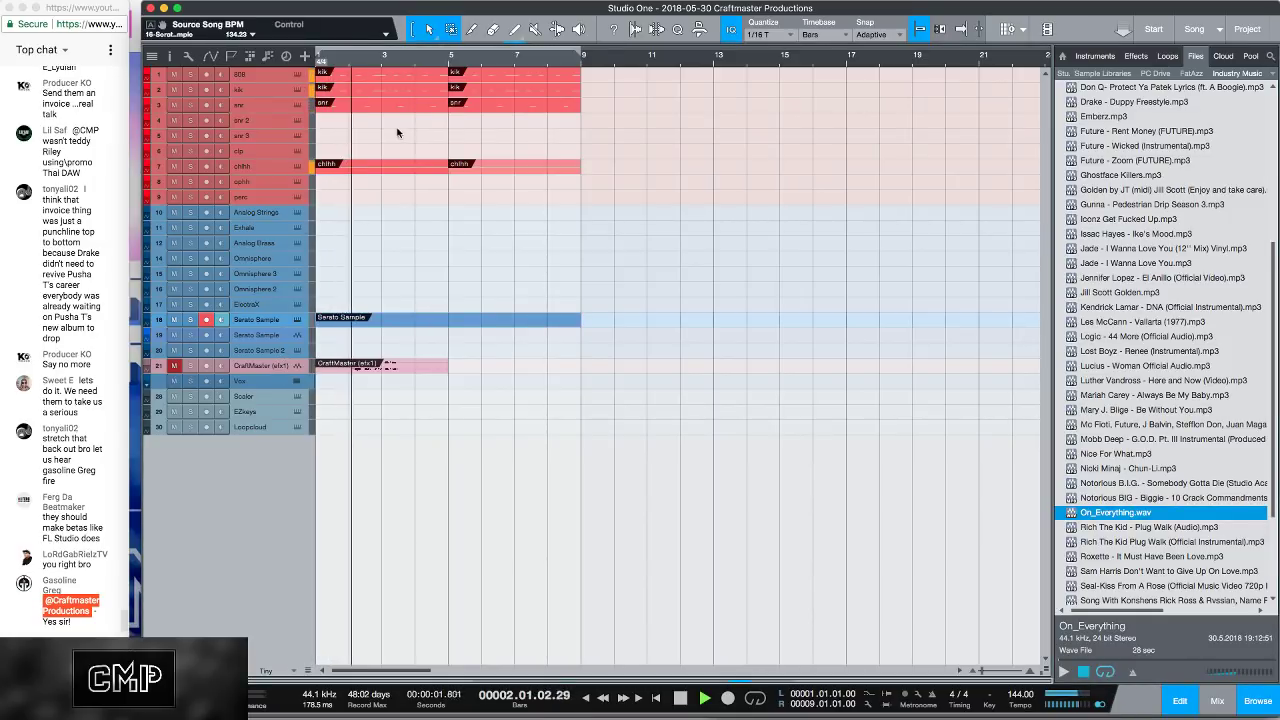
pyautogui.click(367, 66)
pyautogui.press('Delete')
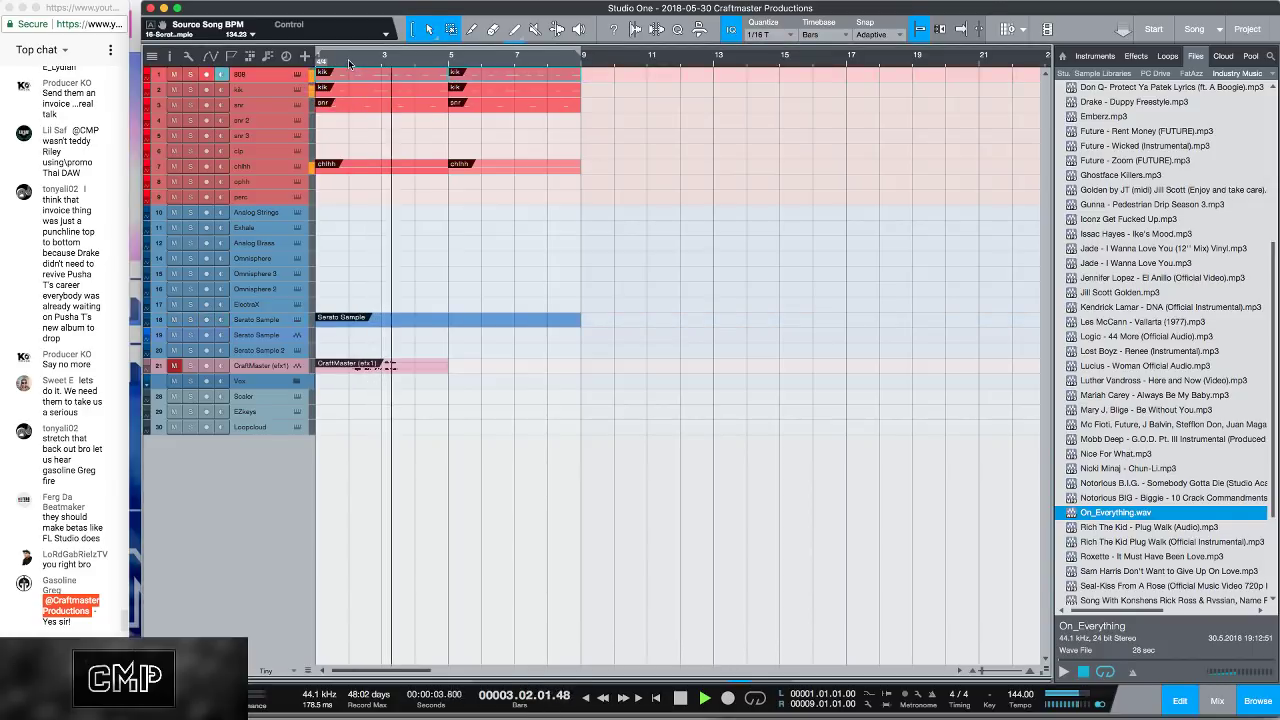
# Step: Open the Serato Sample part in the note editor at the C1 octave and briefly play the song from the start
pyautogui.click(386, 321)
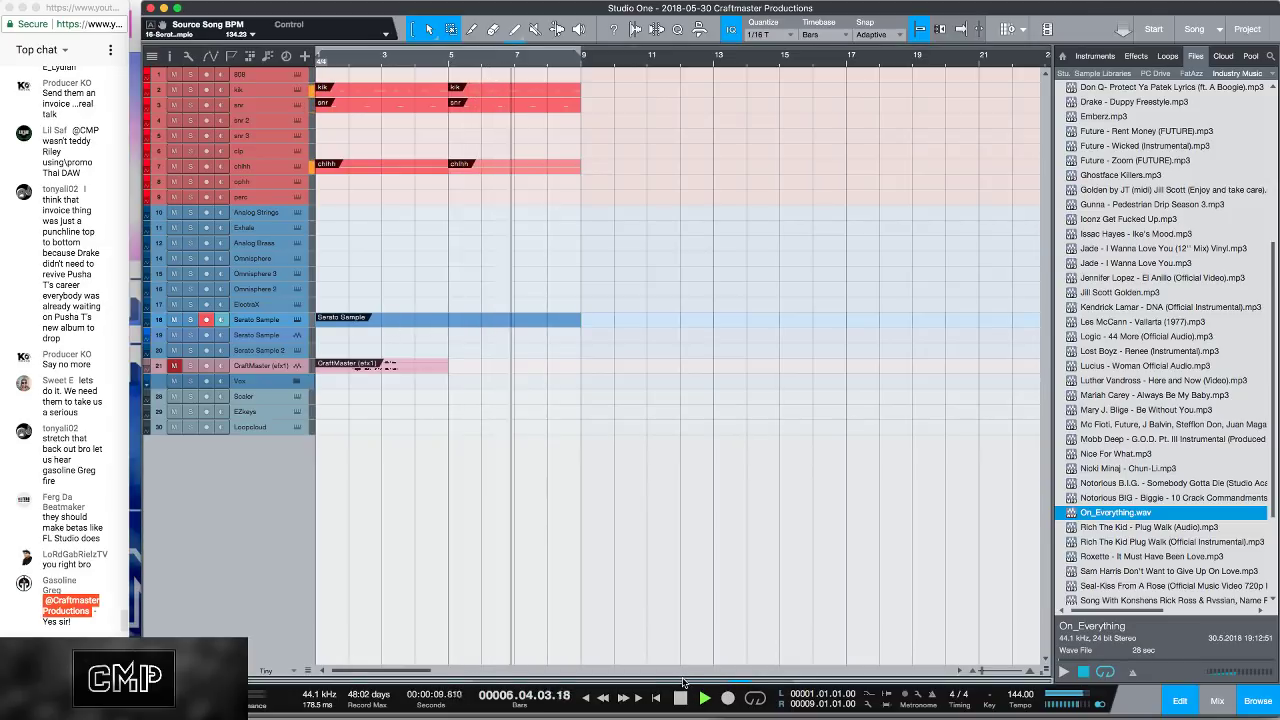
pyautogui.moveTo(682, 680); pyautogui.dragTo(693, 386)
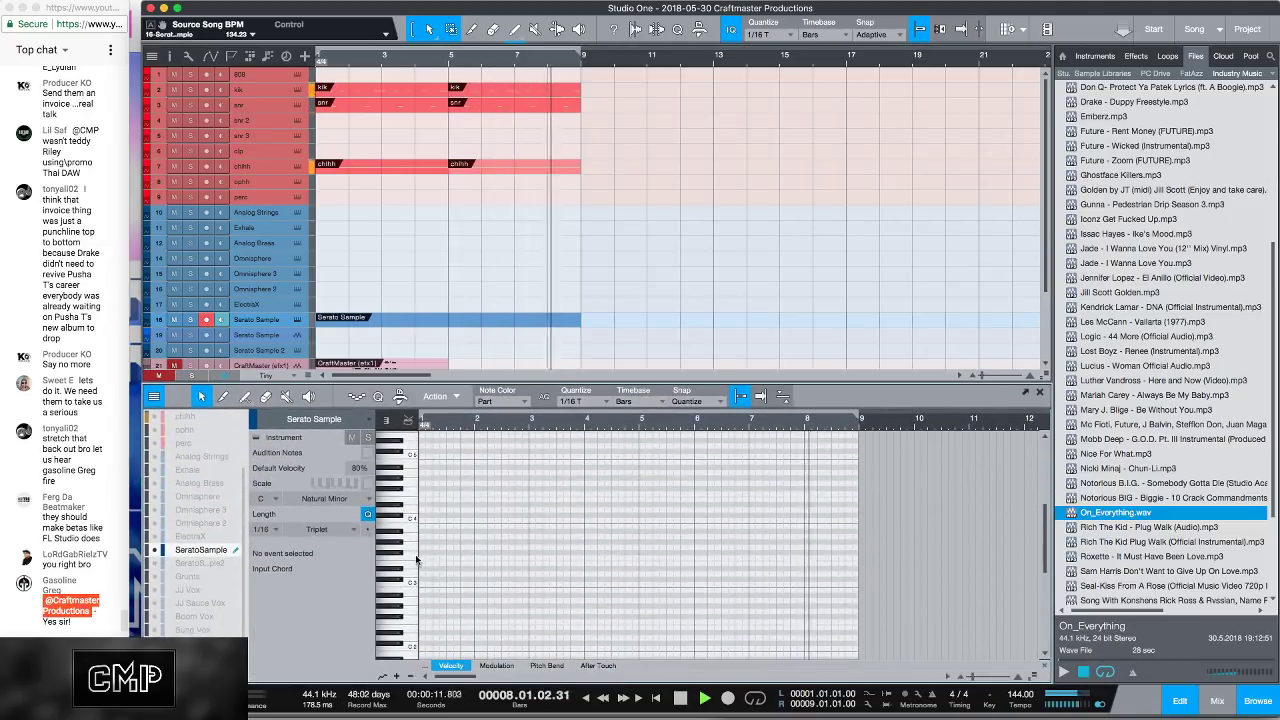
pyautogui.scroll(-6, 419, 624)
pyautogui.scroll(-6, 419, 624)
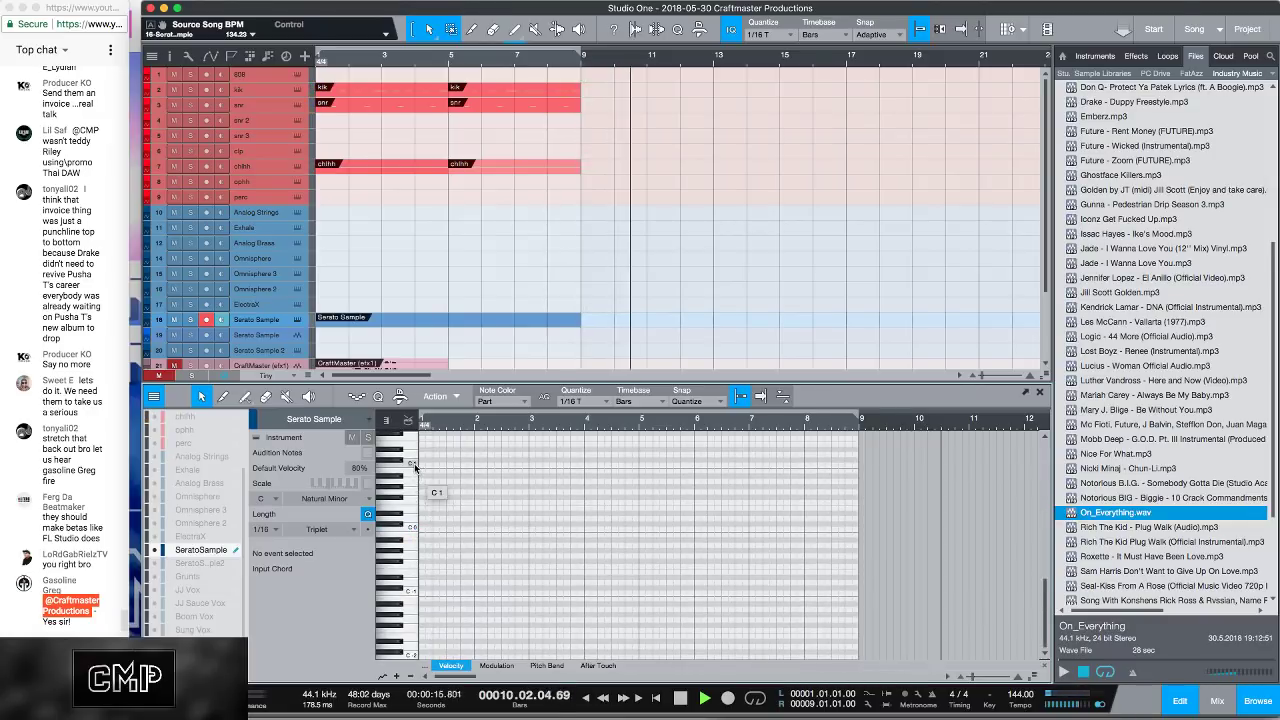
pyautogui.press('Home')
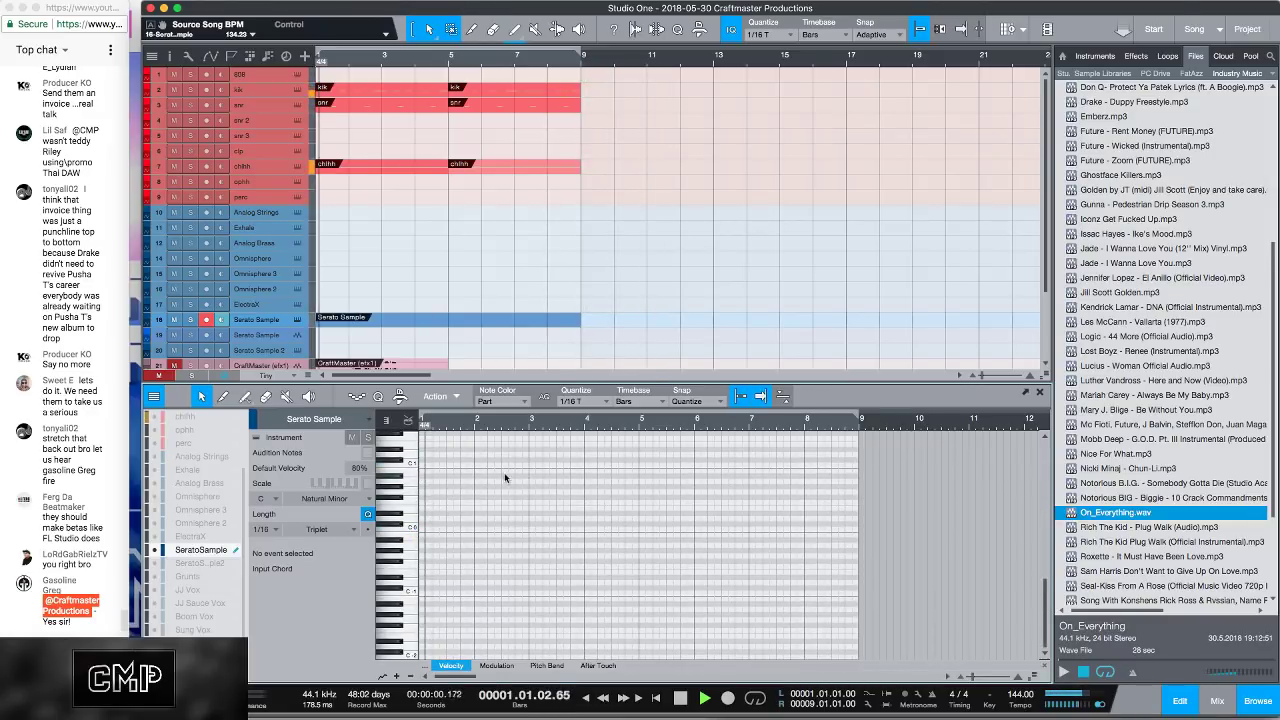
pyautogui.press('Home')
pyautogui.press('space')
# Step: Draw a two-beat C1 note at the very start of the Serato Sample part
pyautogui.click(421, 466)
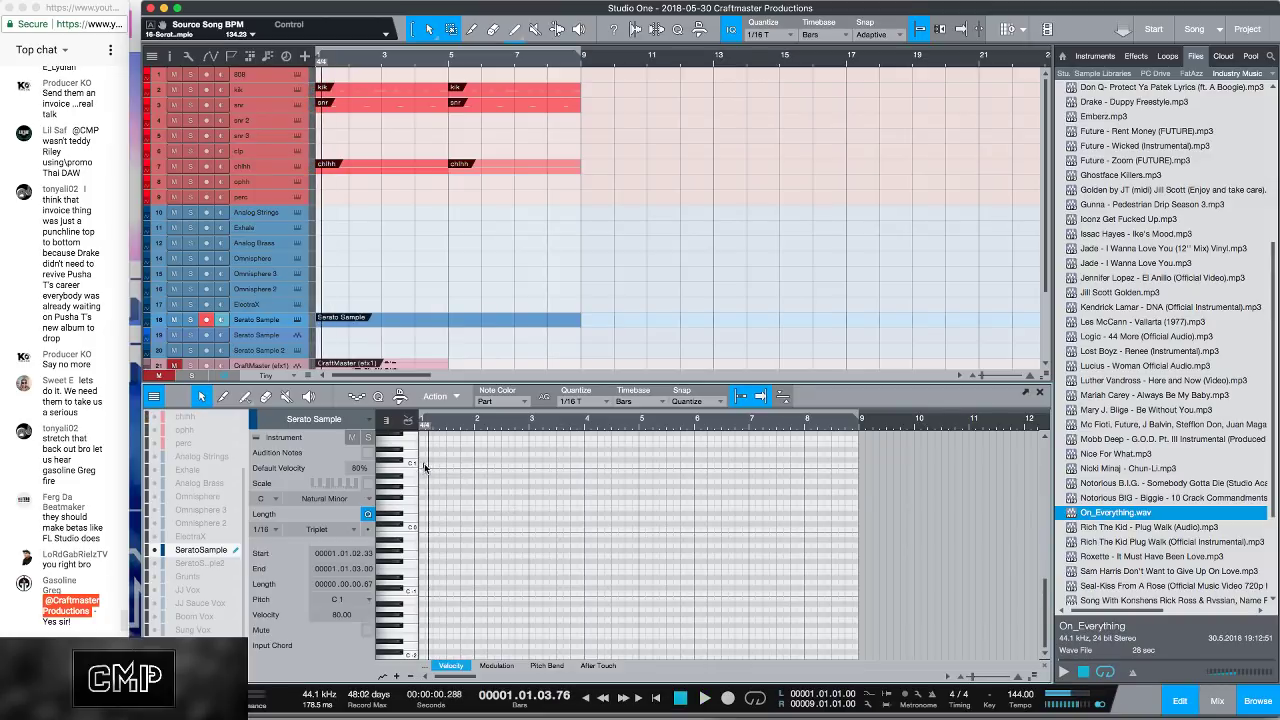
pyautogui.click(421, 466)
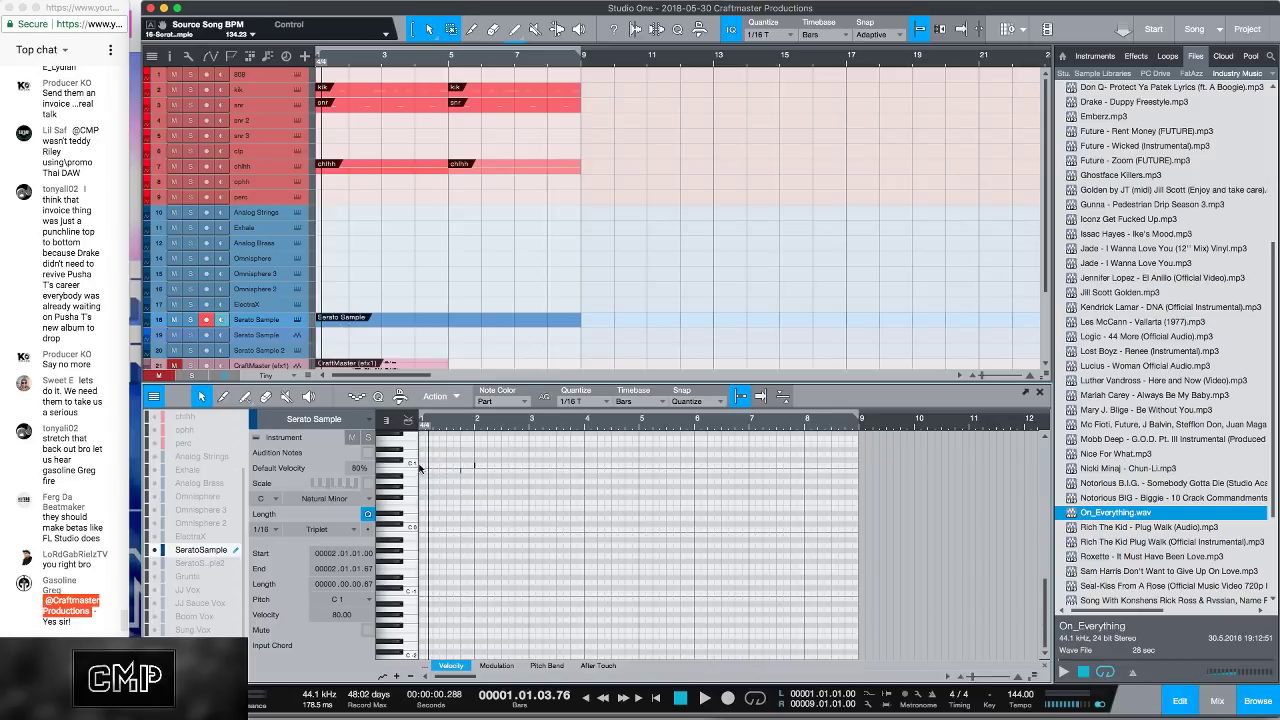
pyautogui.click(515, 473)
pyautogui.moveTo(421, 457); pyautogui.dragTo(424, 459)
pyautogui.click(421, 467)
pyautogui.moveTo(424, 467)
pyautogui.mouseDown()
pyautogui.moveTo(510, 470)
pyautogui.moveTo(418, 481)
pyautogui.moveTo(431, 484)
pyautogui.mouseUp()
pyautogui.moveTo(447, 428); pyautogui.dragTo(475, 483)
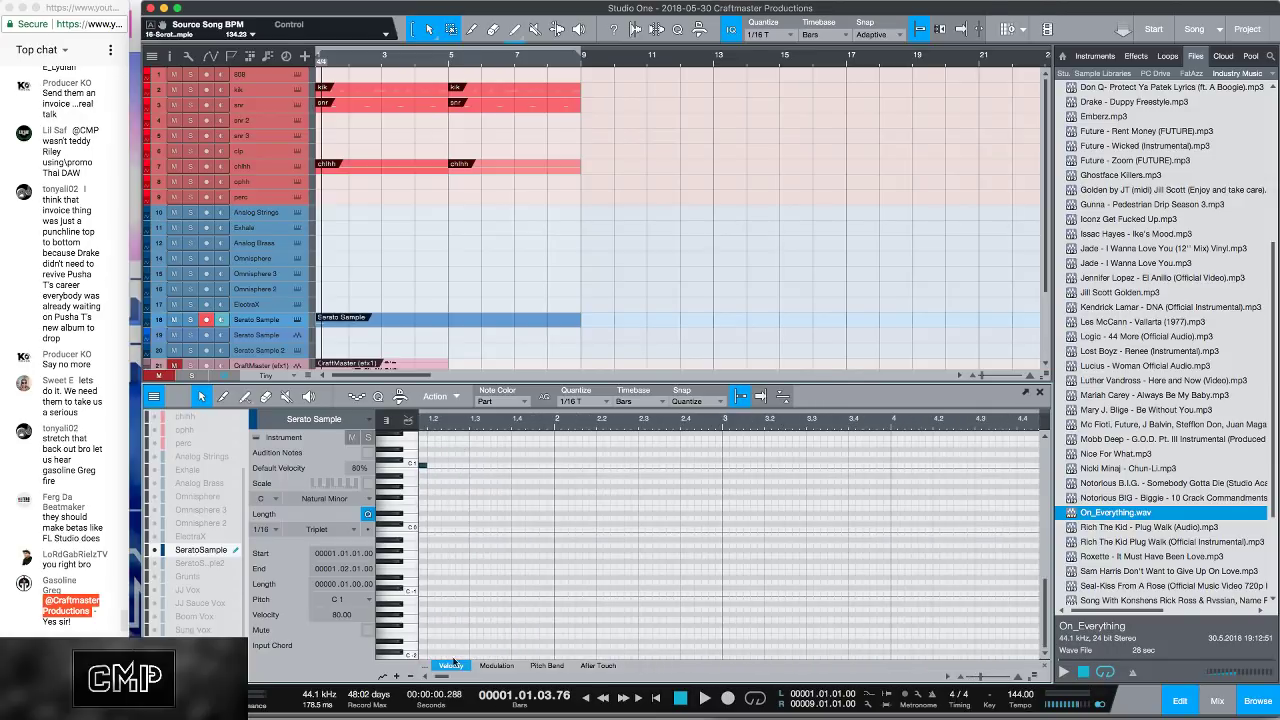
pyautogui.hscroll(-2, 460, 560)
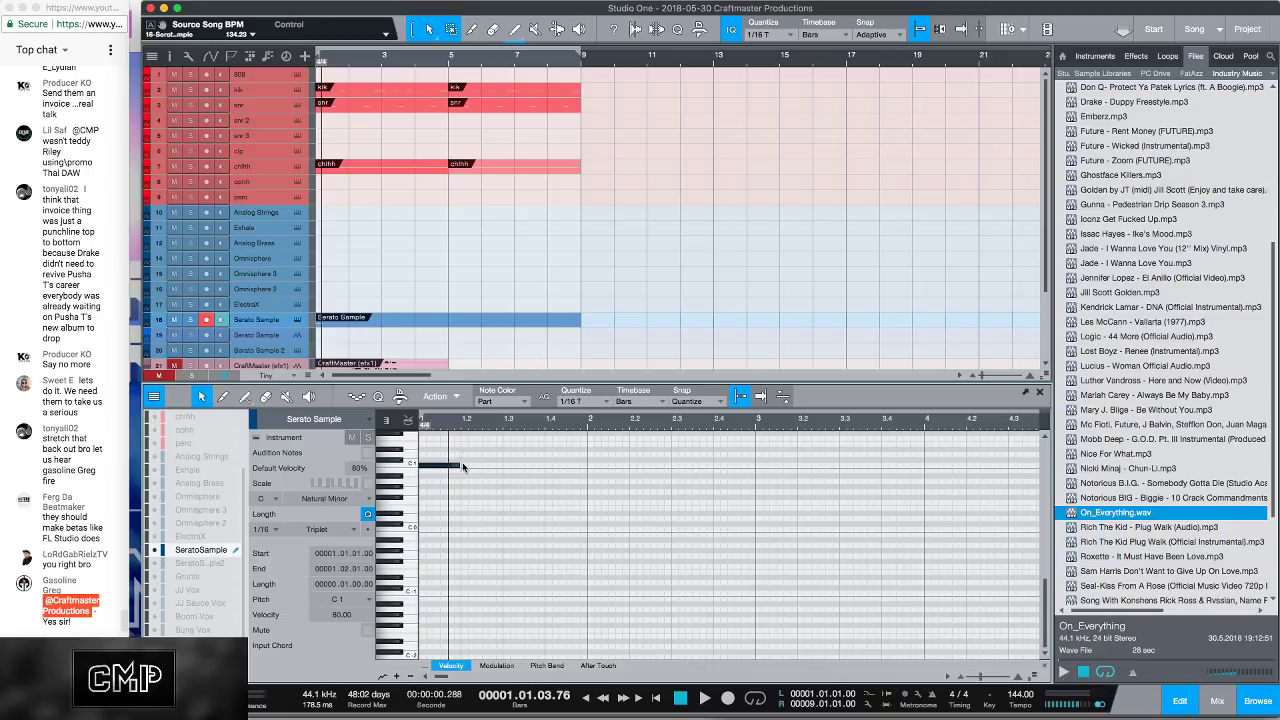
pyautogui.moveTo(462, 462); pyautogui.dragTo(494, 479)
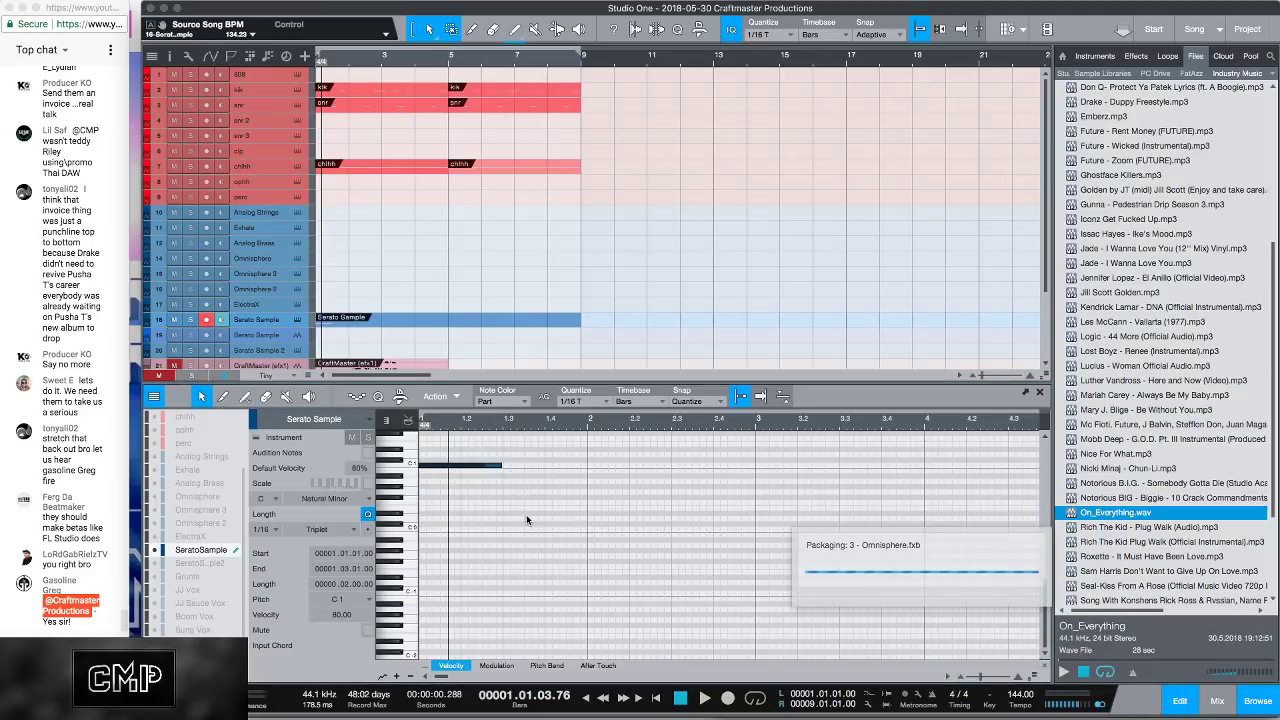
# Step: Duplicate the two-beat C1 note to beat 3 of bar 1 and play back the pattern from the start
pyautogui.click(531, 571)
pyautogui.press('space')
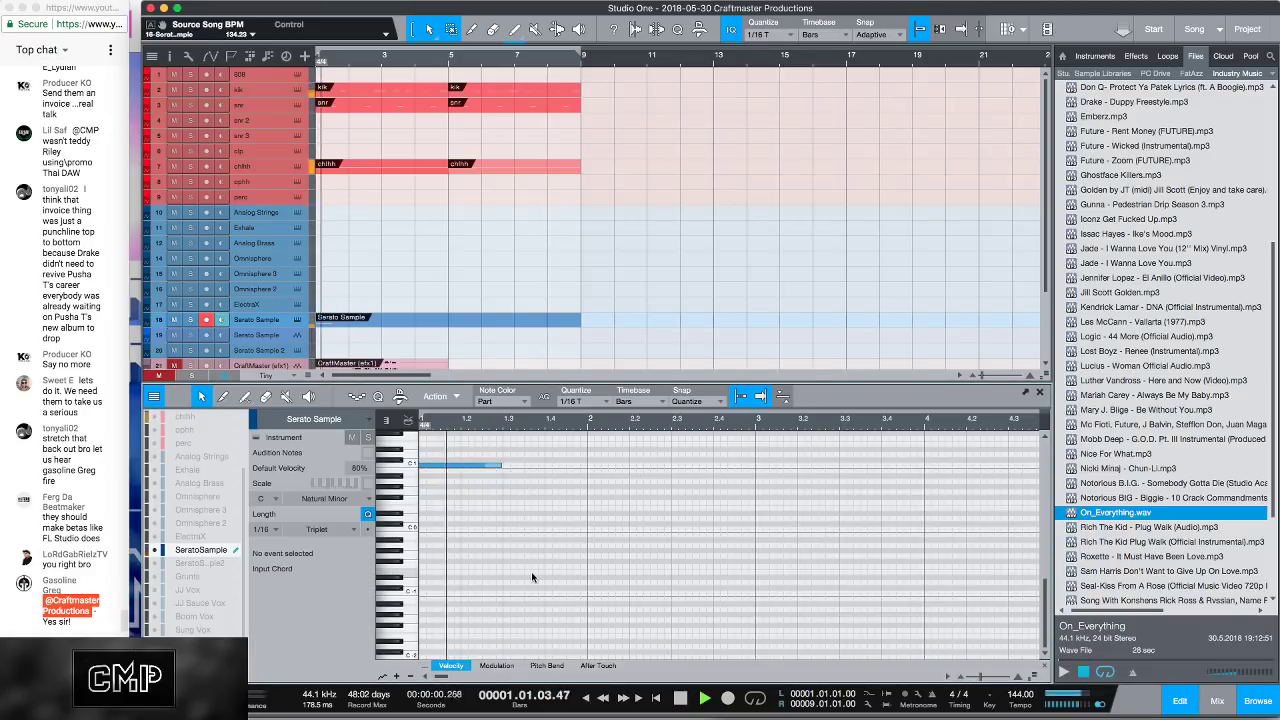
pyautogui.press('space')
pyautogui.click(483, 466)
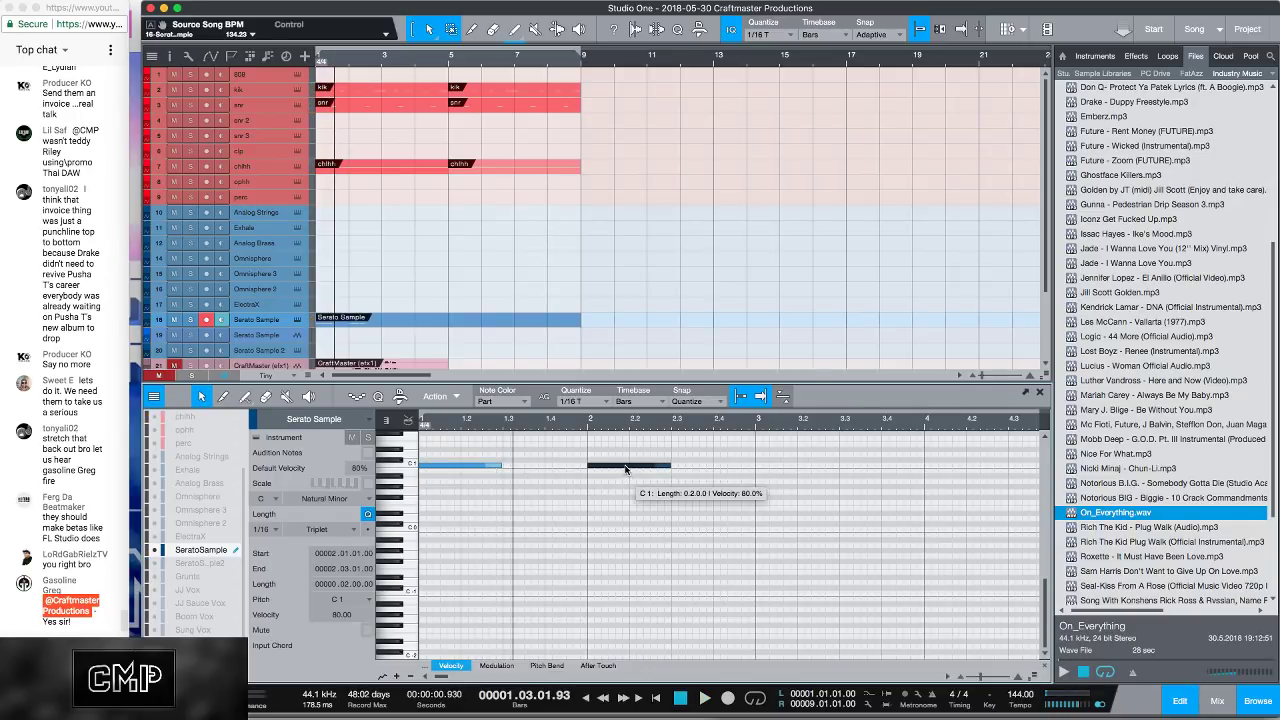
pyautogui.moveTo(626, 466); pyautogui.dragTo(545, 467)
pyautogui.press('space')
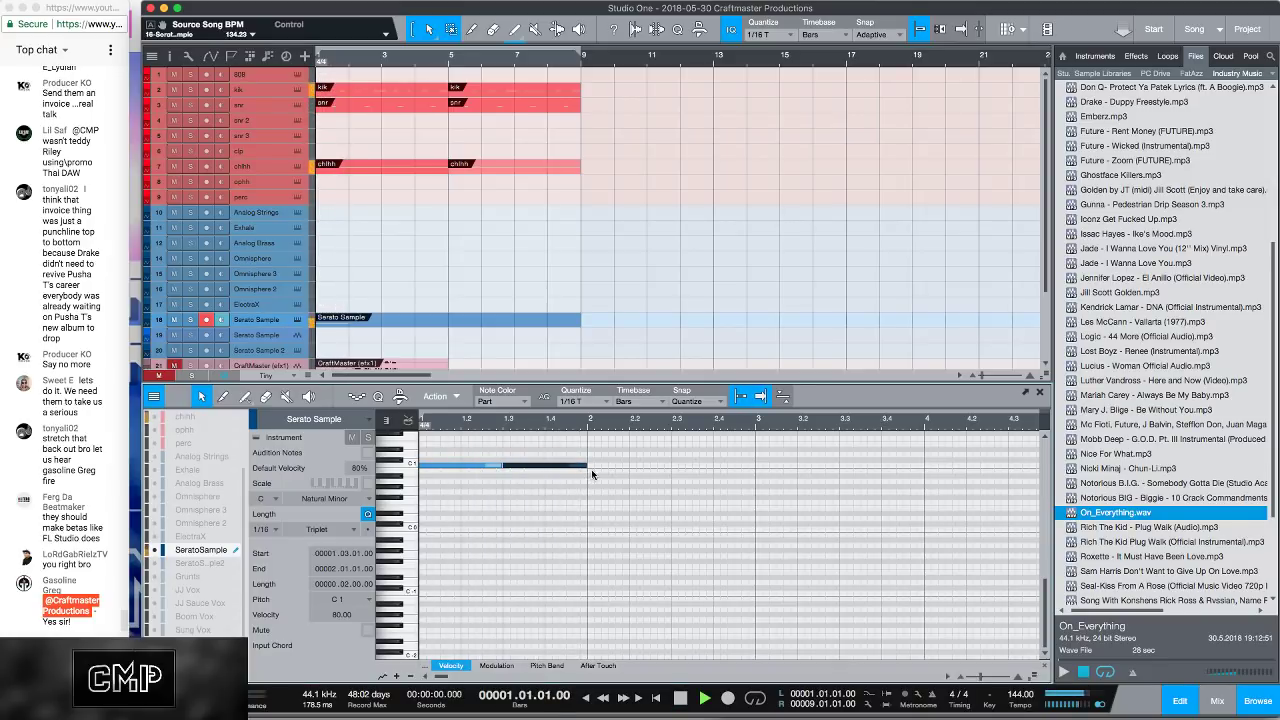
pyautogui.press('space')
# Step: Add a two-beat C#1 note at the start of bar 2 and audition the sample sequence
pyautogui.click(593, 465)
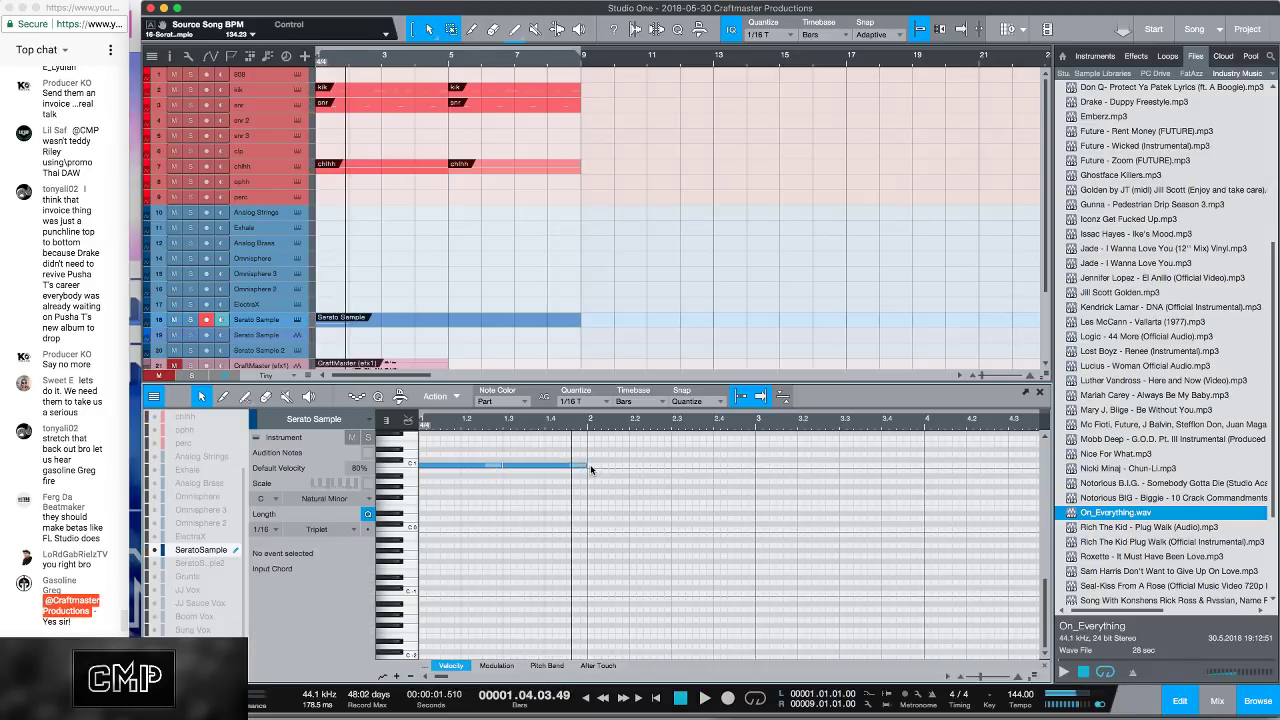
pyautogui.moveTo(613, 468); pyautogui.dragTo(668, 475)
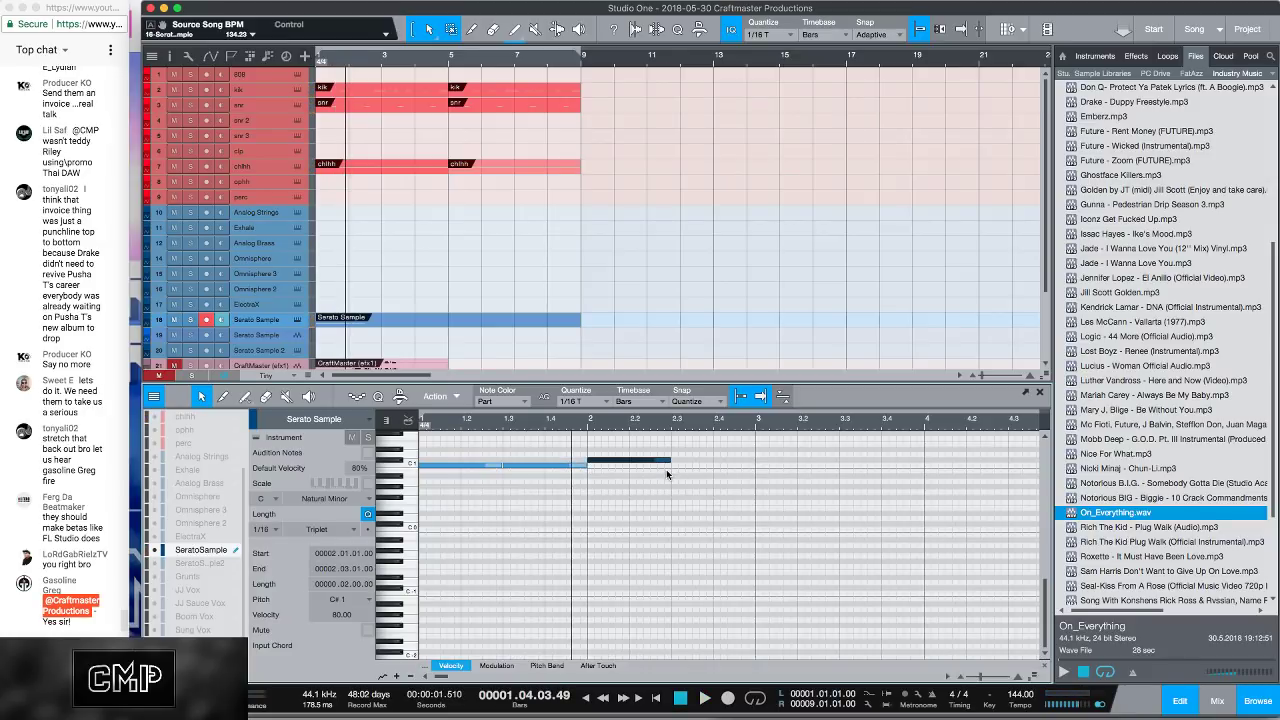
pyautogui.press('space')
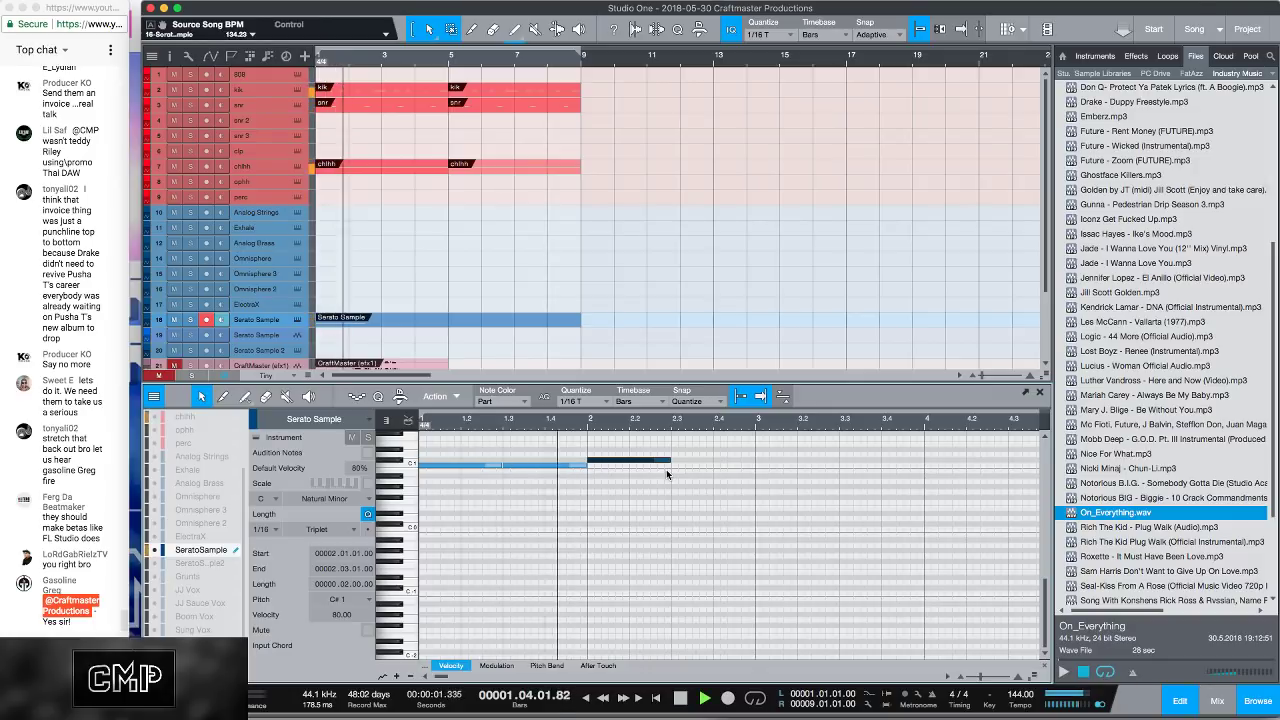
pyautogui.press('space')
pyautogui.press('space')
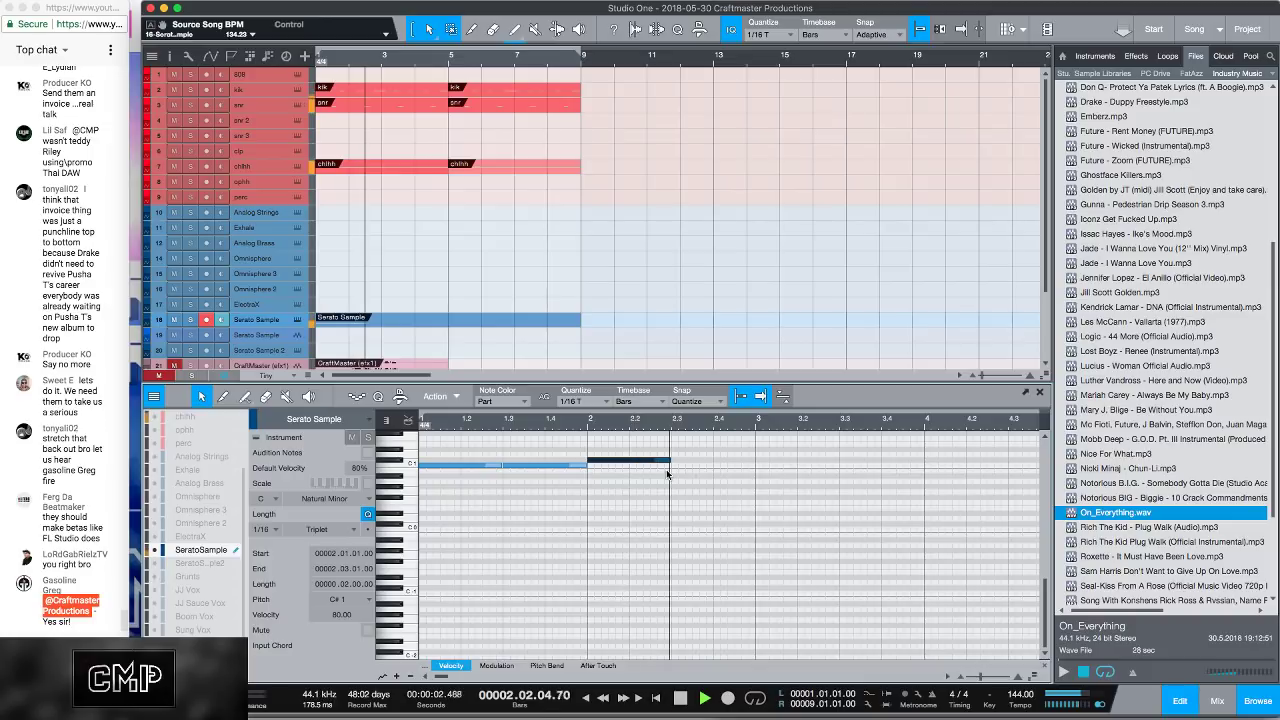
# Step: Add two consecutive one-beat D1 notes on beats 3 and 4 of bar 2
pyautogui.doubleClick(673, 458)
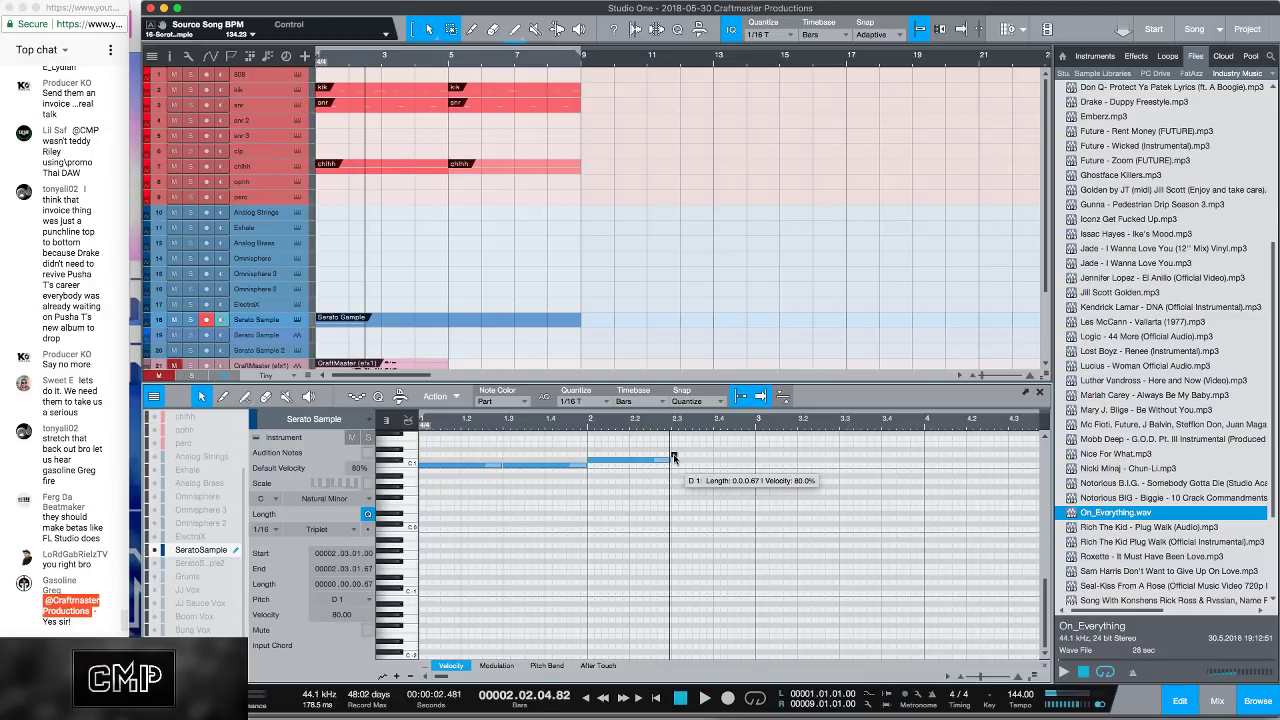
pyautogui.moveTo(681, 457); pyautogui.dragTo(750, 458)
pyautogui.doubleClick(720, 458)
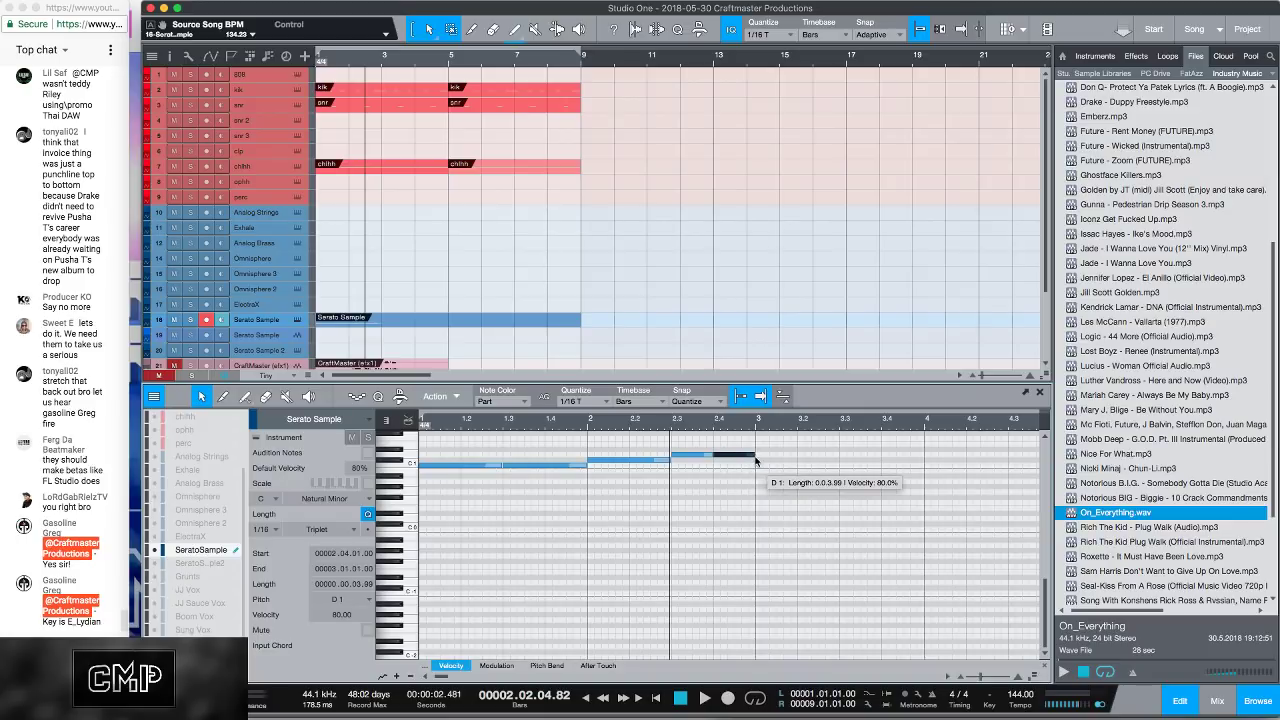
# Step: Duplicate the two-bar Serato Sample note pattern into bars 3 and 4 and play it back
pyautogui.press('space')
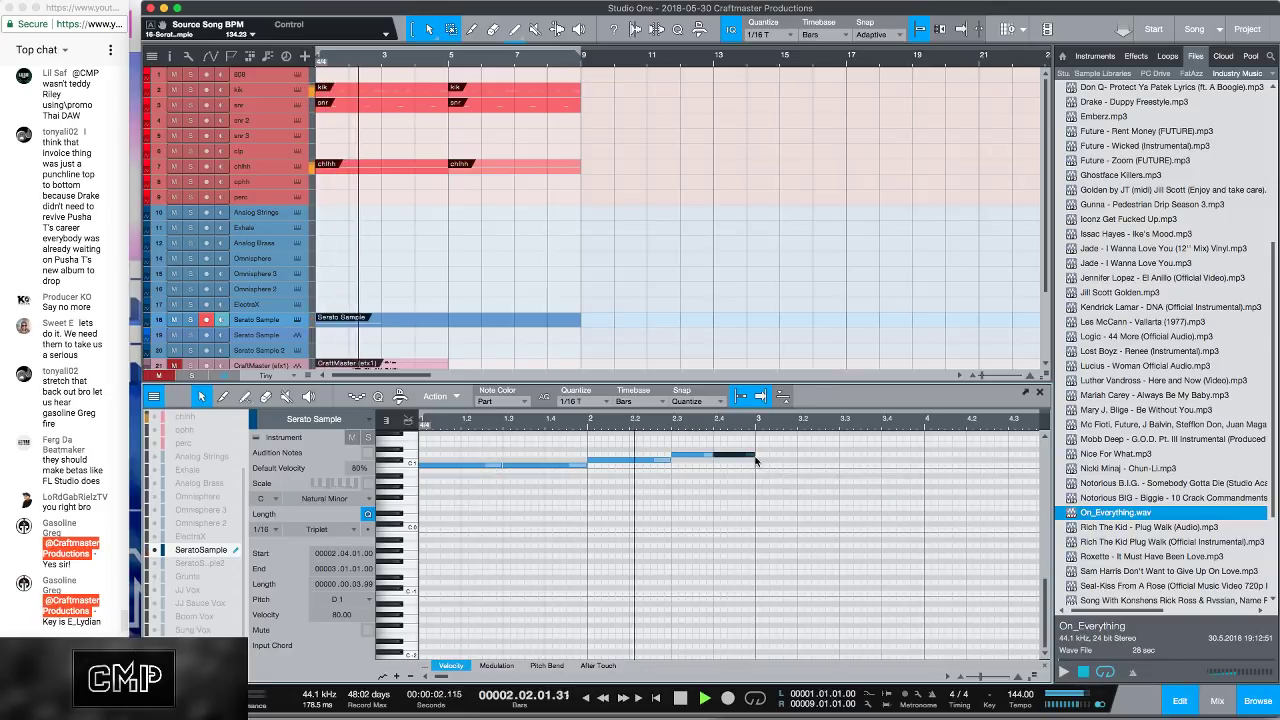
pyautogui.press('space')
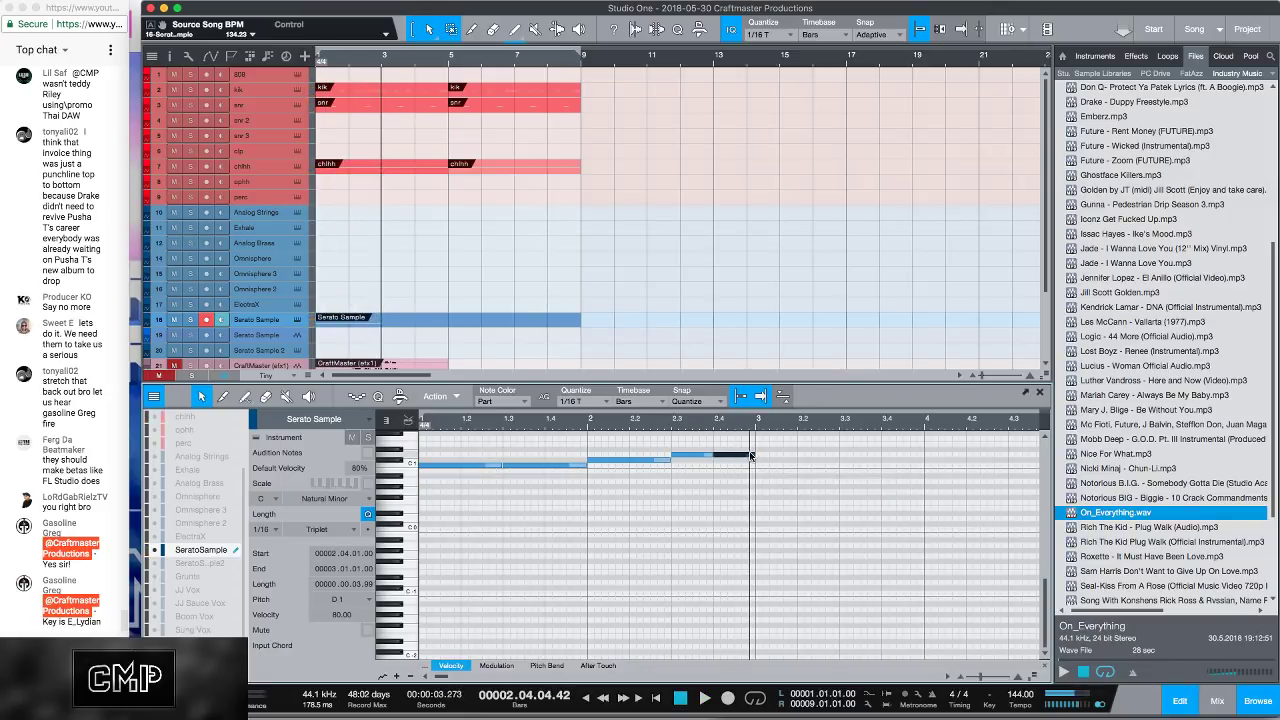
pyautogui.moveTo(898, 498); pyautogui.dragTo(400, 428)
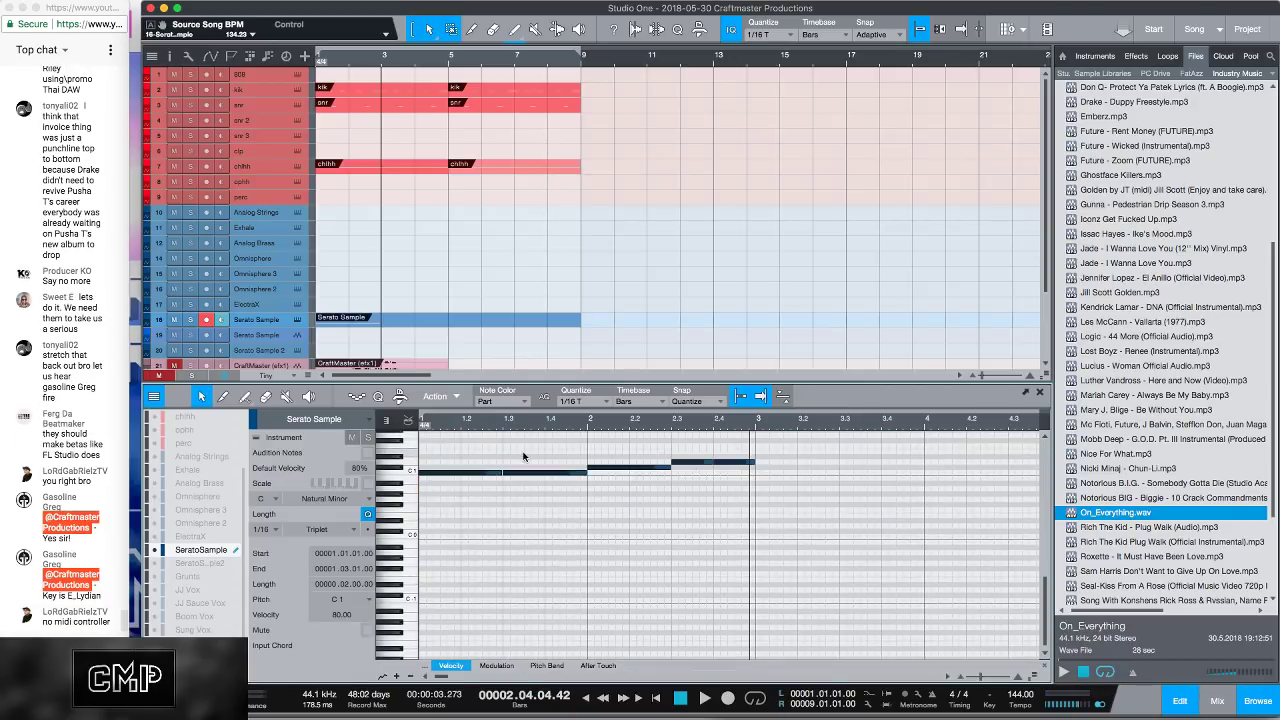
pyautogui.press('d')
pyautogui.press('space')
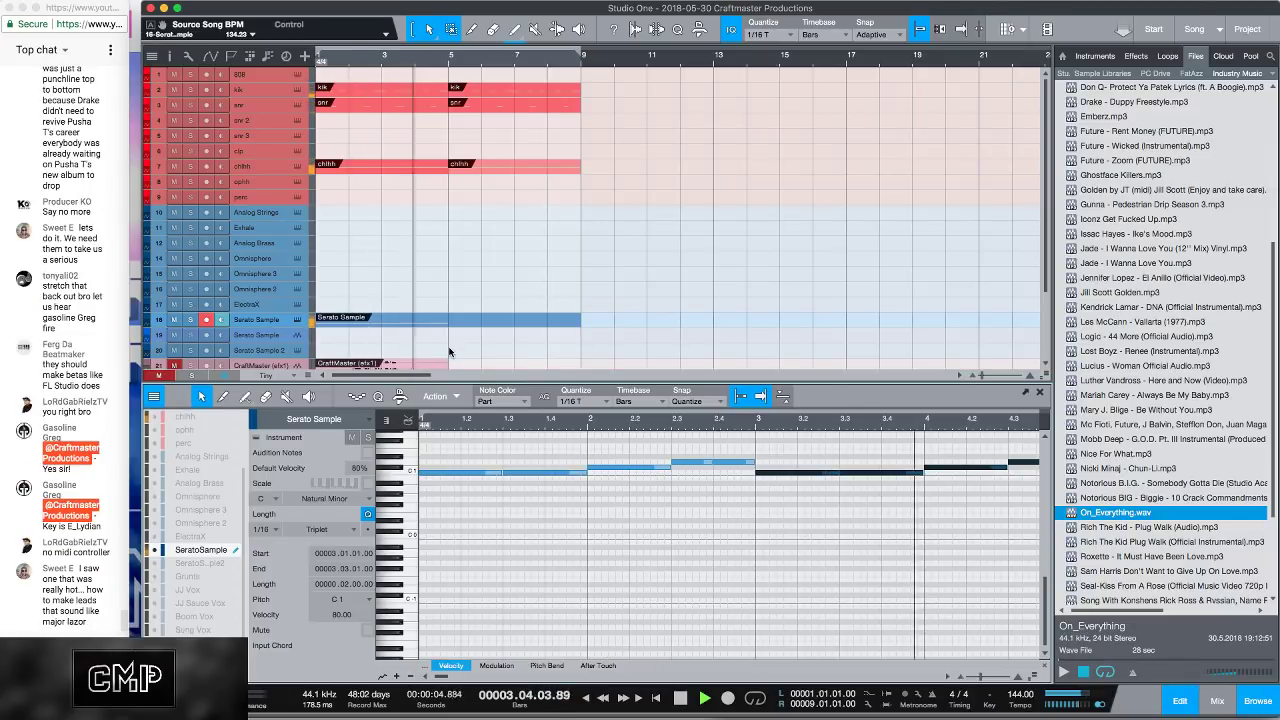
pyautogui.press('space')
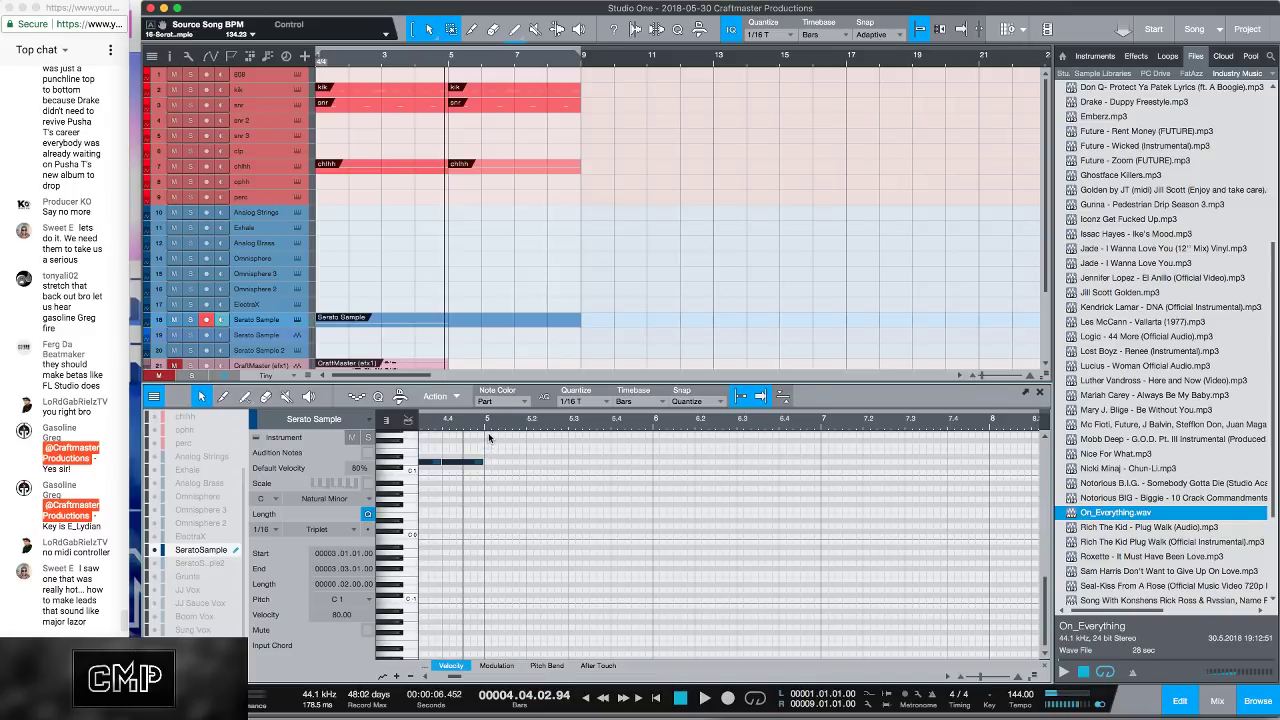
# Step: Duplicate the full four-bar Serato Sample note pattern into bars 5 to 8
pyautogui.scroll(-6, 491, 433)
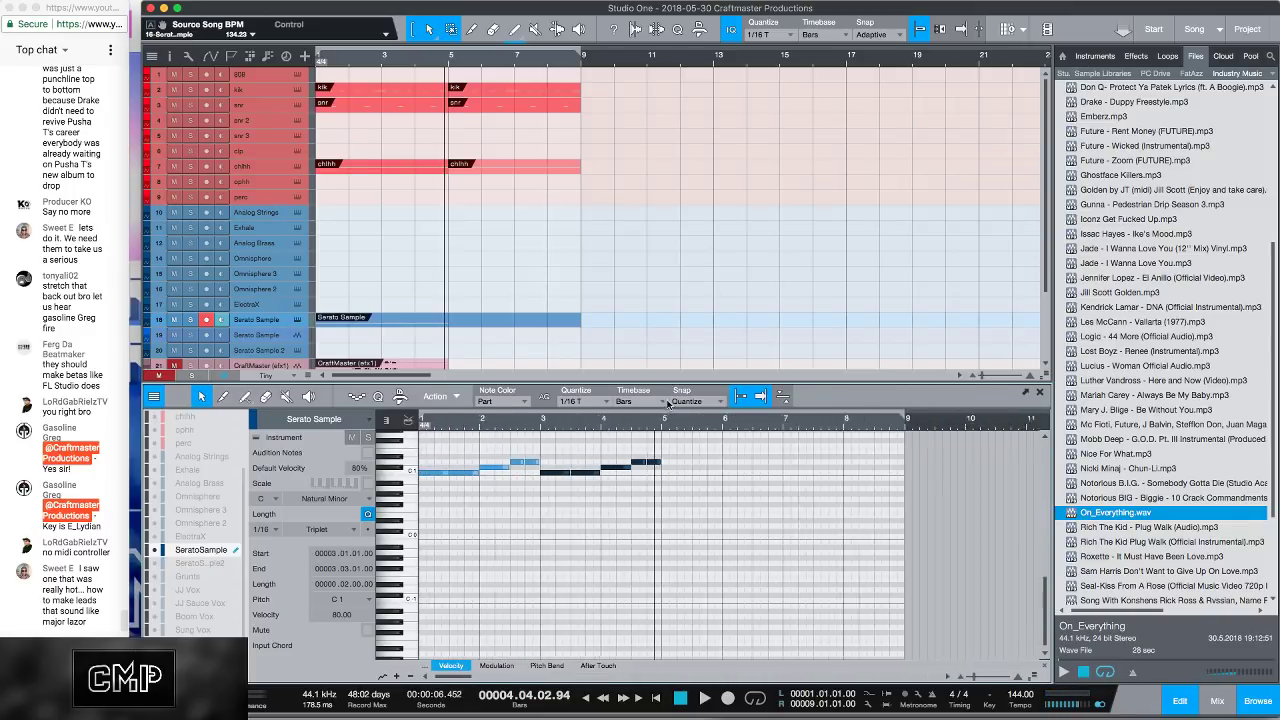
pyautogui.click(621, 478)
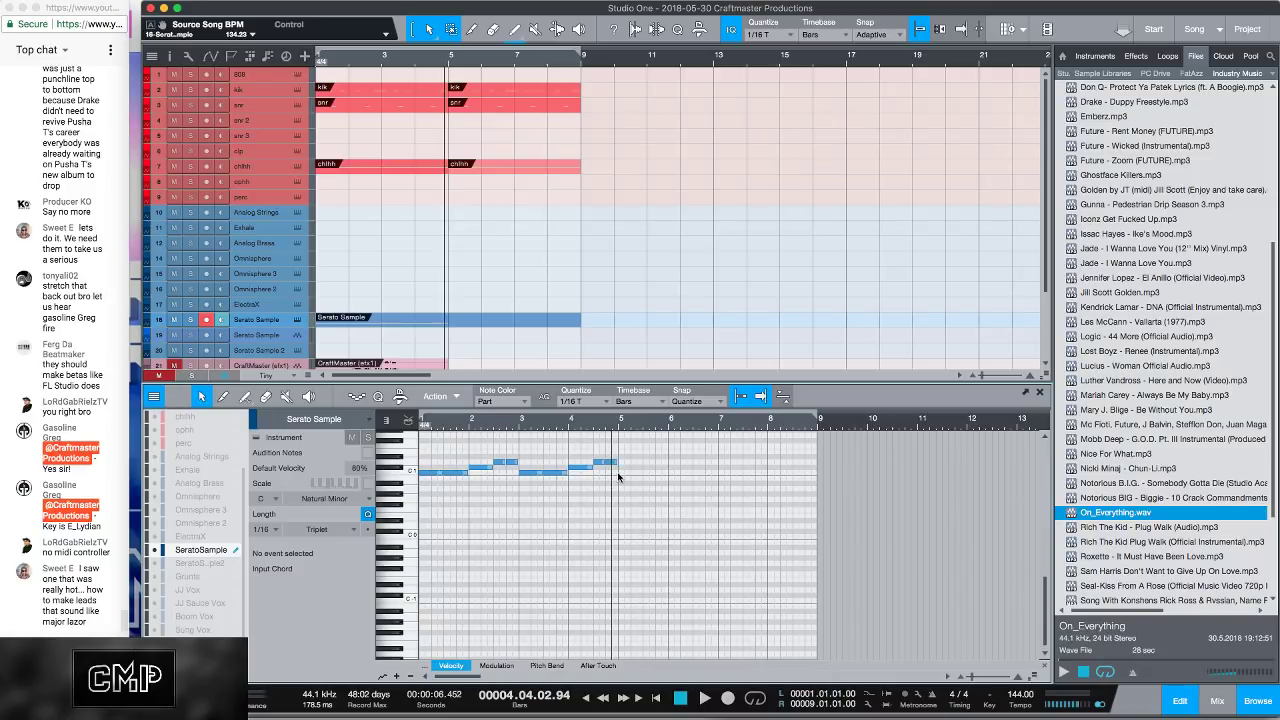
pyautogui.moveTo(618, 477); pyautogui.dragTo(403, 445)
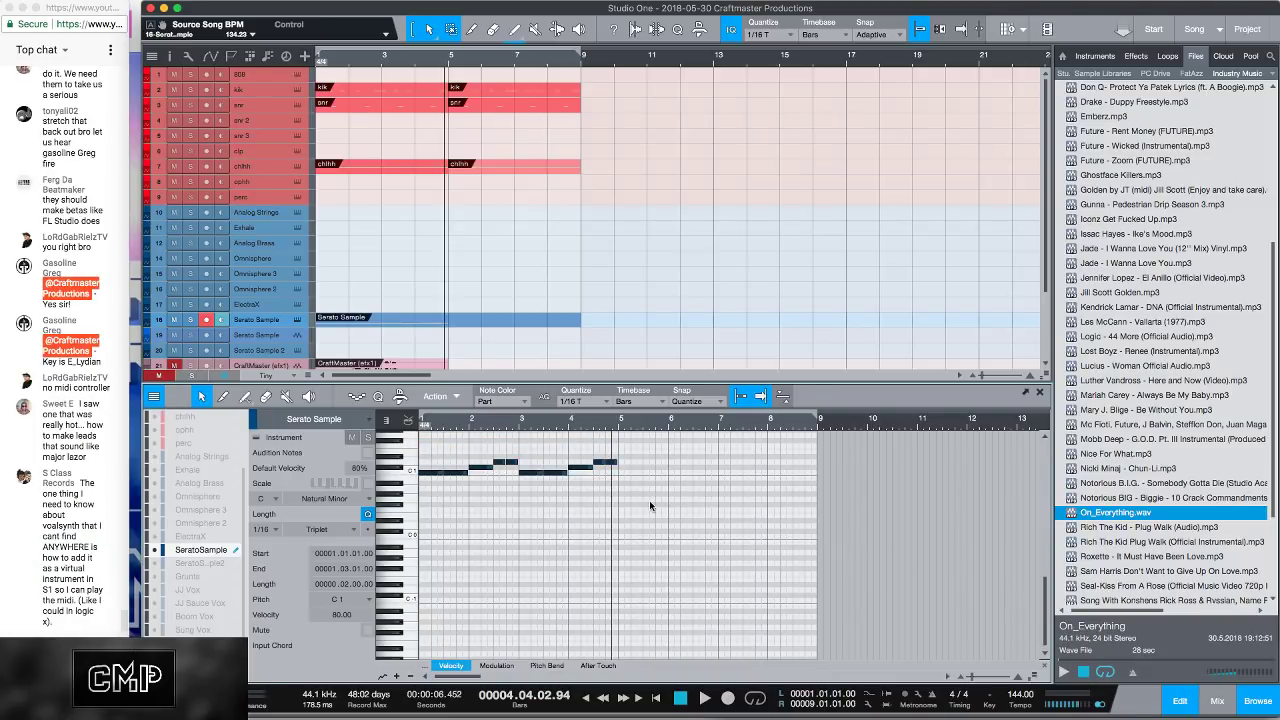
pyautogui.press('d')
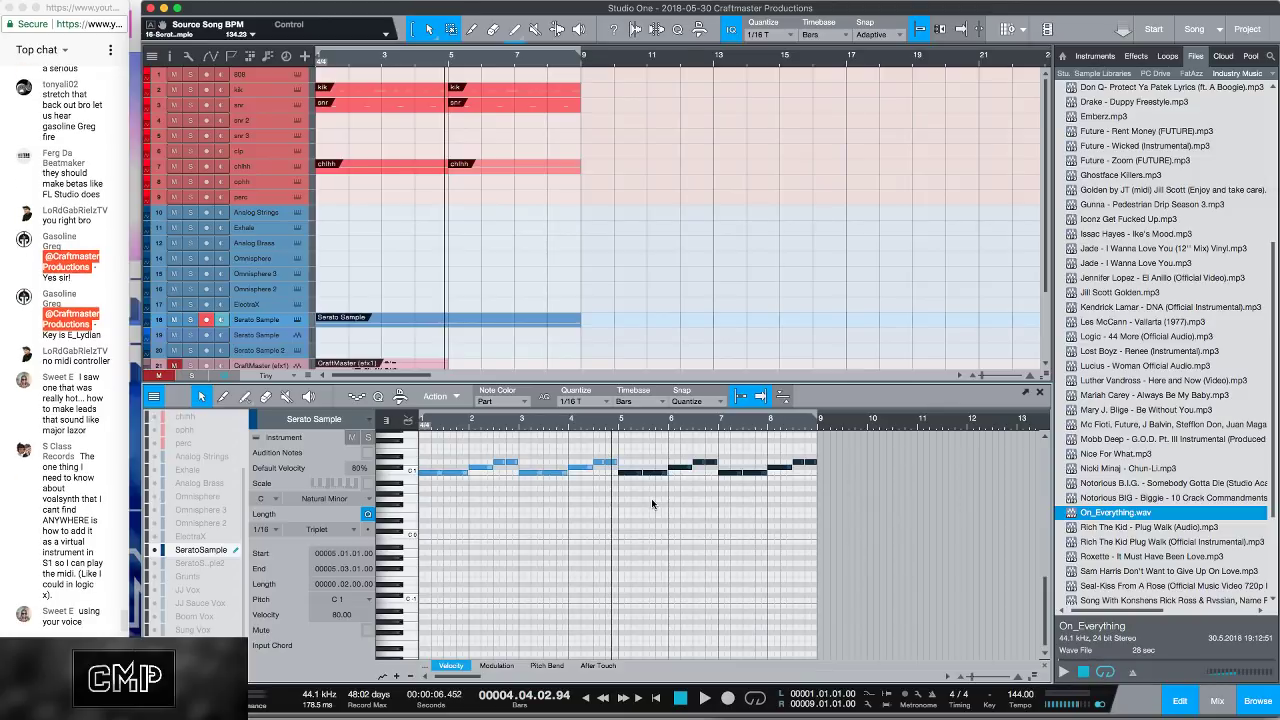
pyautogui.click(679, 494)
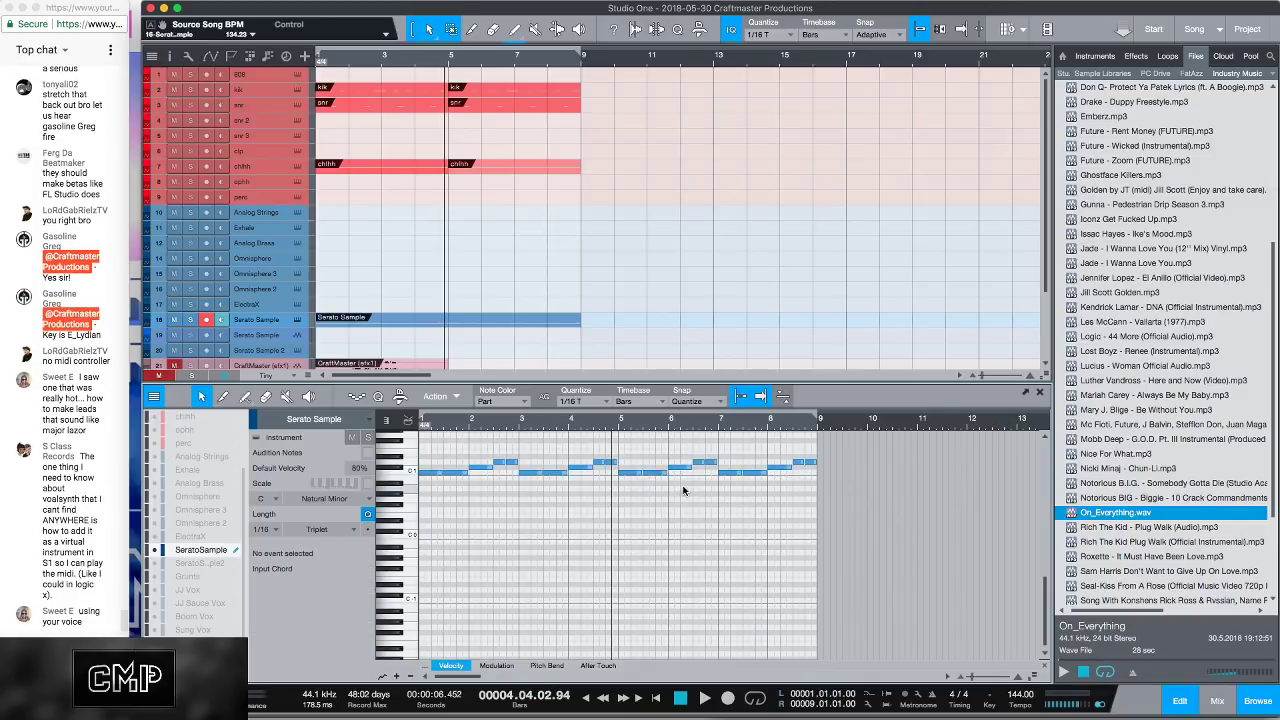
# Step: Replace the last two D1 notes of bar 8 with one two-beat E1 note on beat 3 while the pattern plays
pyautogui.press('space')
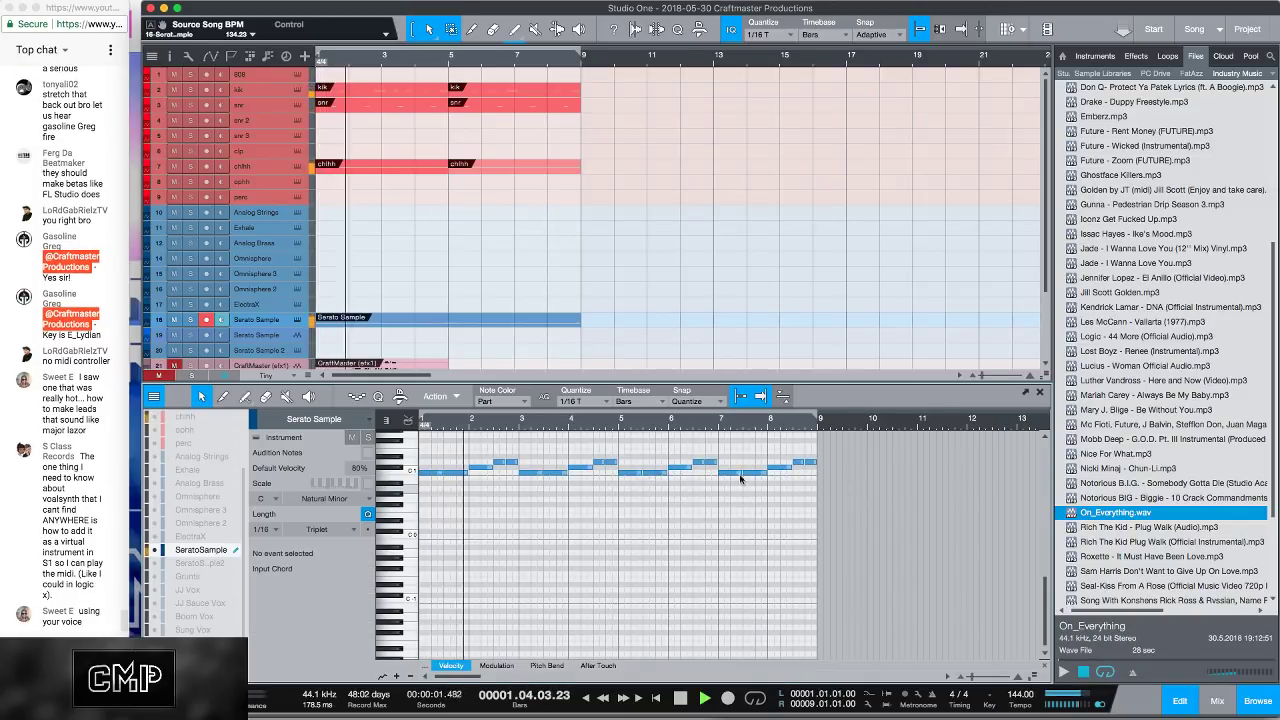
pyautogui.click(797, 463)
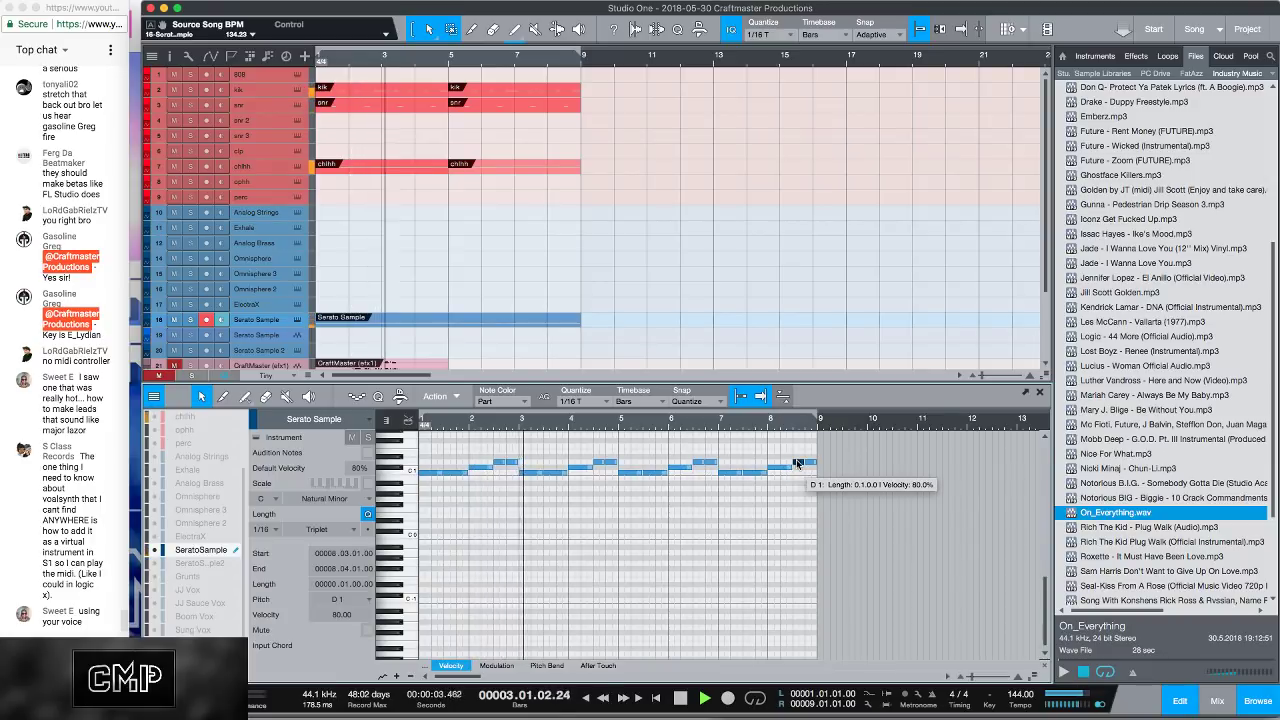
pyautogui.hotkey('alt', 'Up')
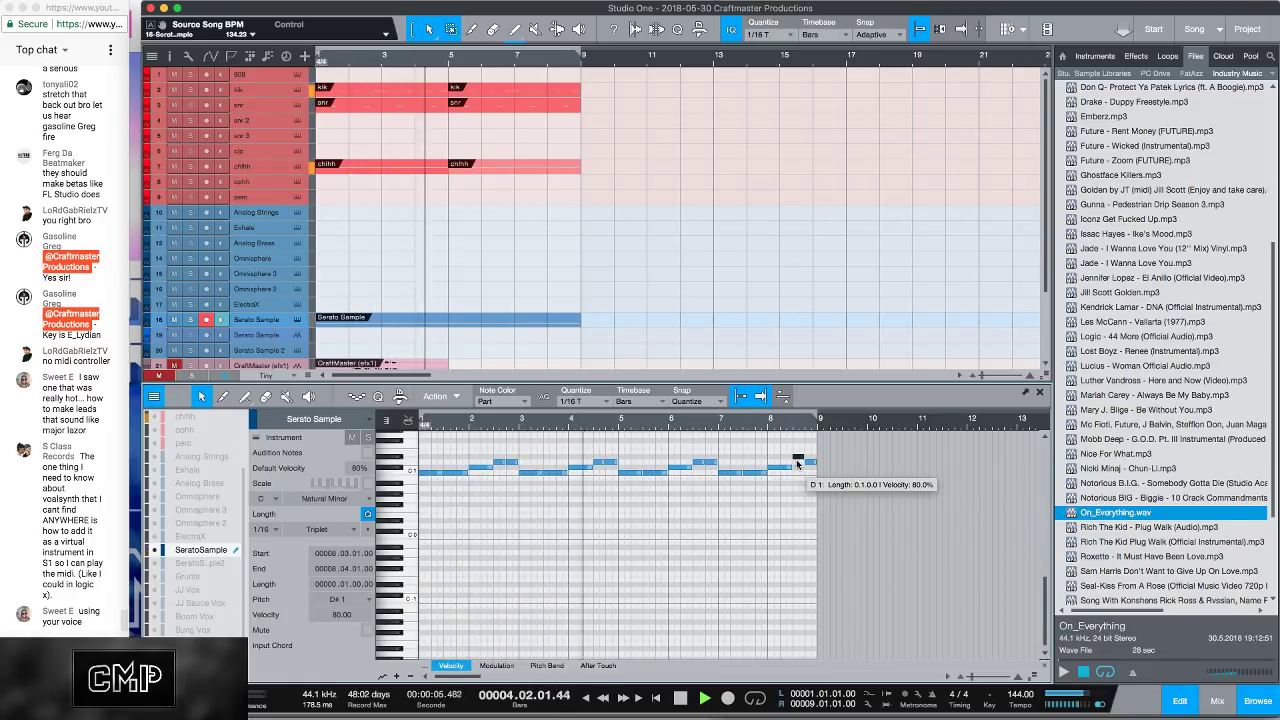
pyautogui.hotkey('alt', 'Up')
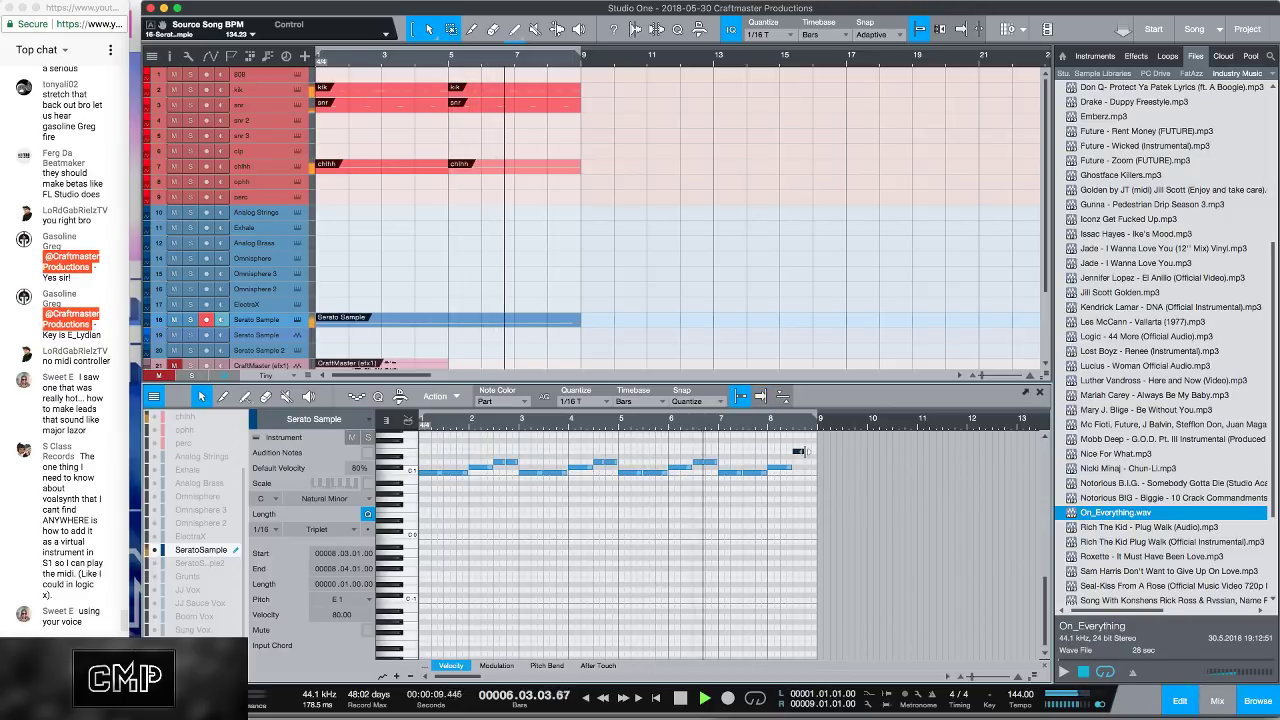
pyautogui.moveTo(800, 451); pyautogui.dragTo(815, 452)
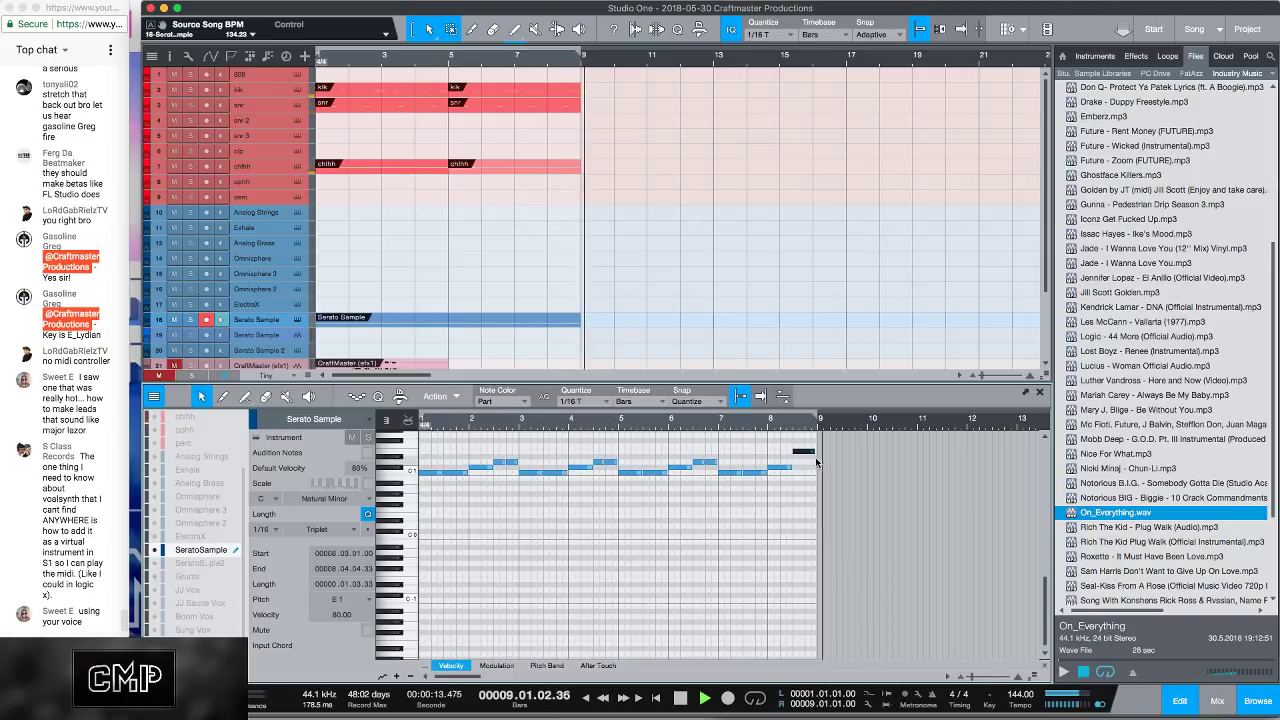
pyautogui.press('space')
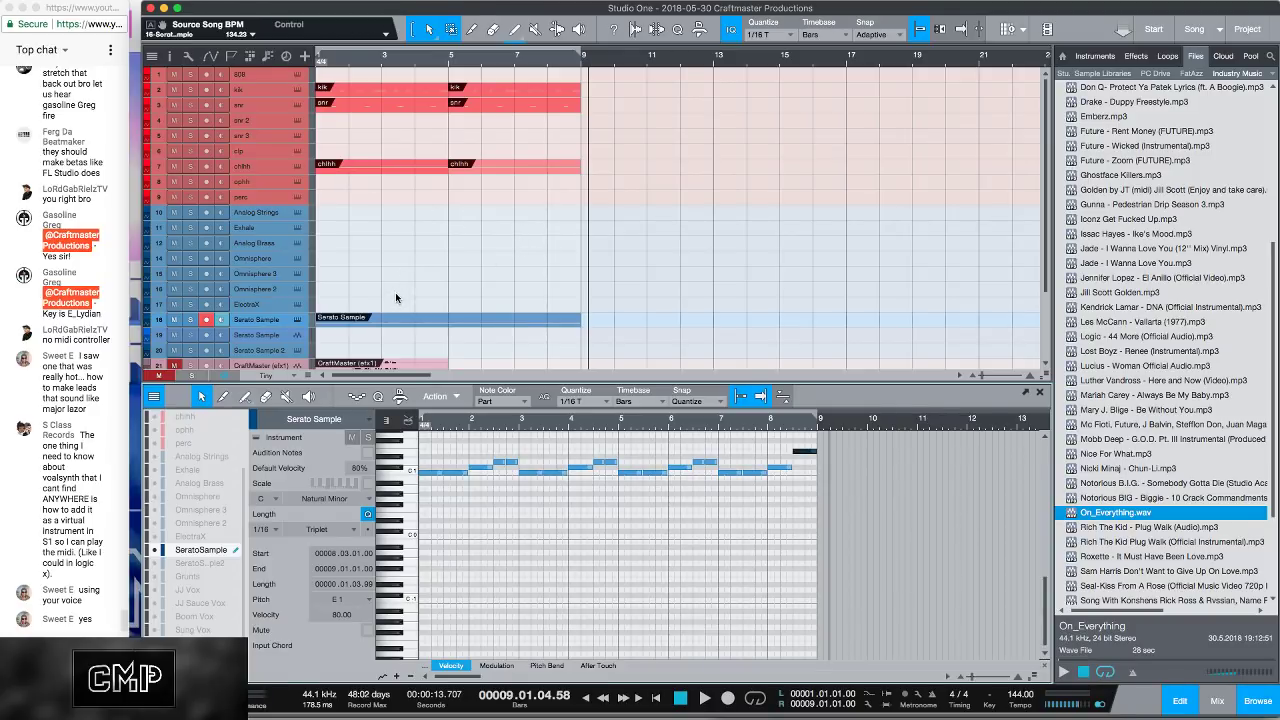
pyautogui.press('space')
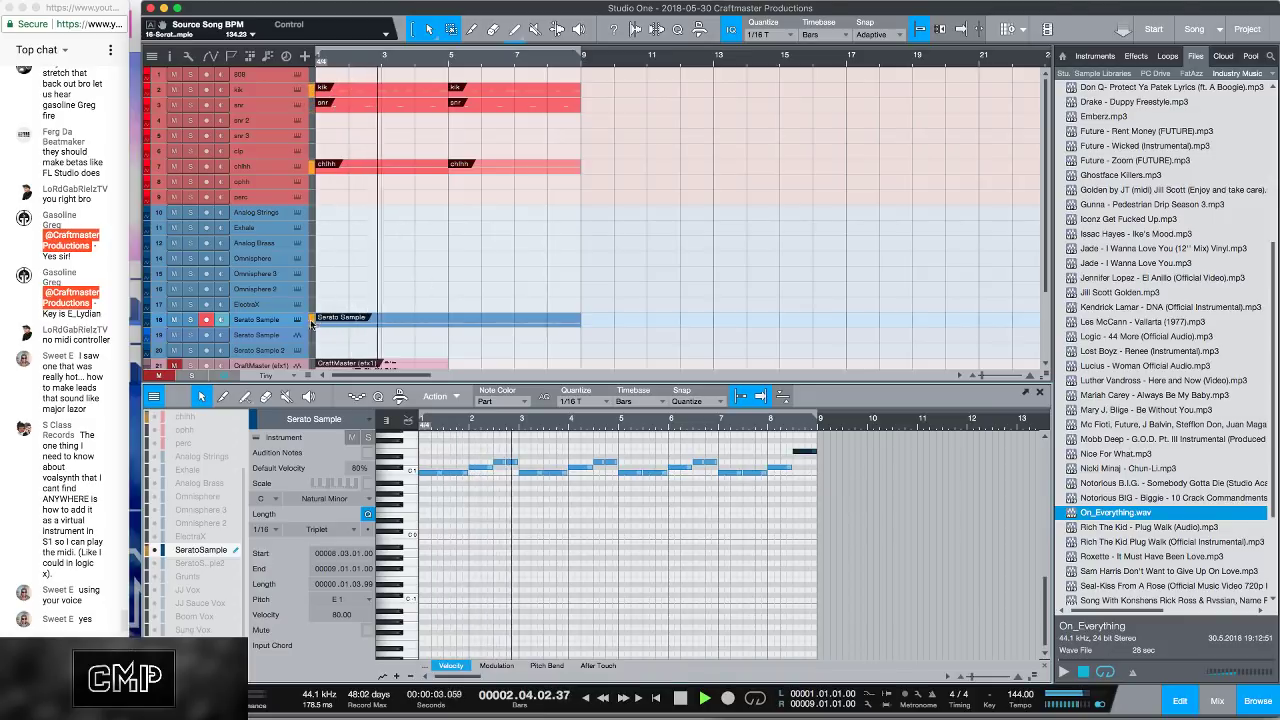
pyautogui.press('space')
pyautogui.press('F11')
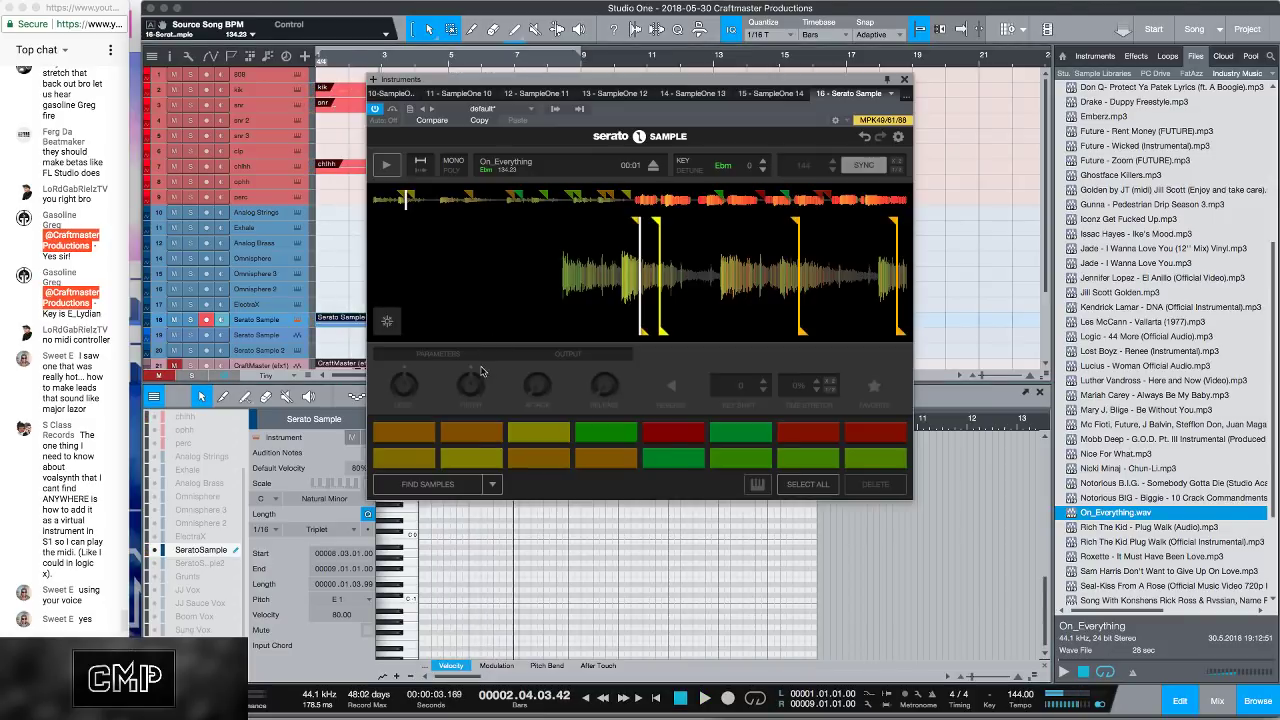
pyautogui.click(905, 79)
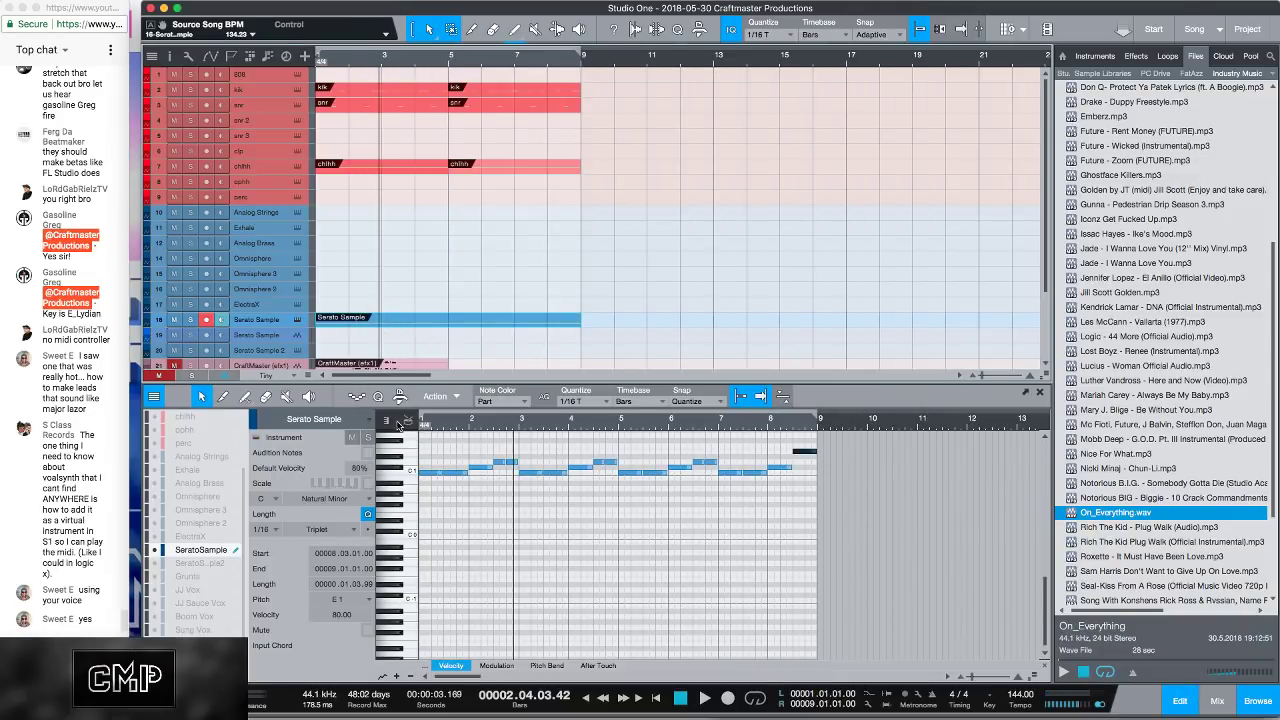
# Step: Try different key shifts for On_Everything in Serato Sample during playback and set the overall key shift to -1 (Dm)
pyautogui.press('space')
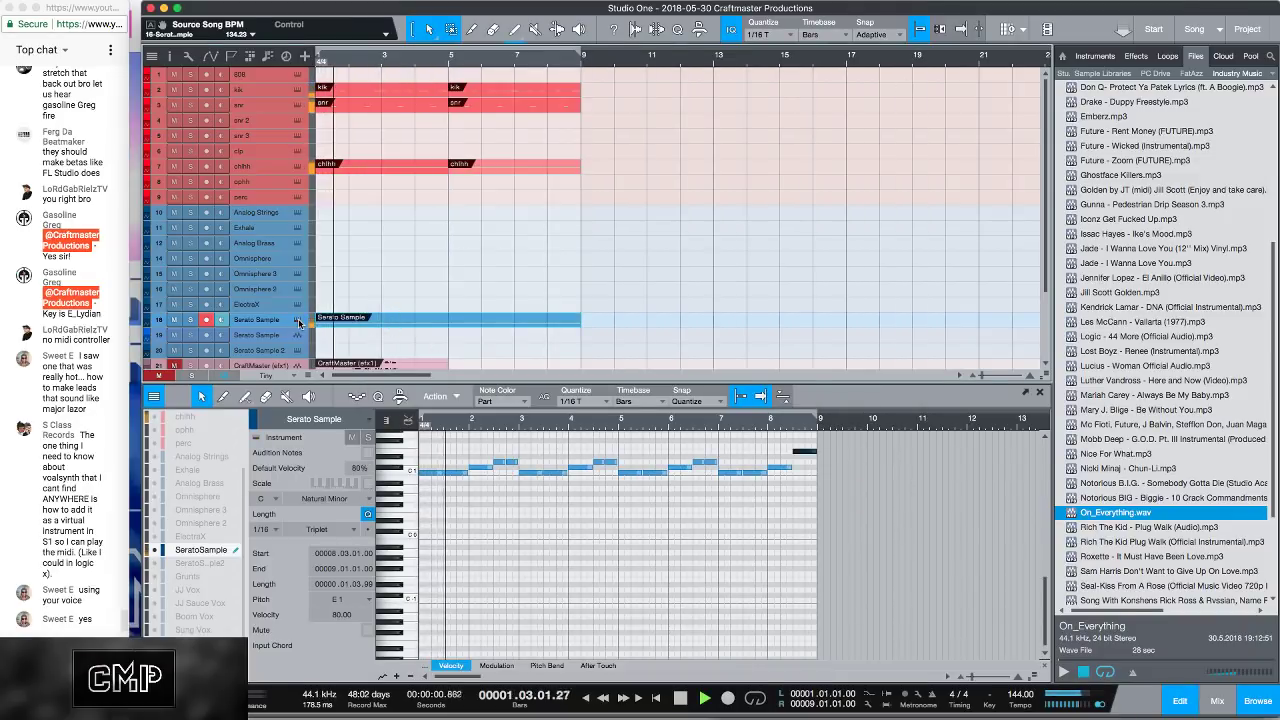
pyautogui.click(298, 321)
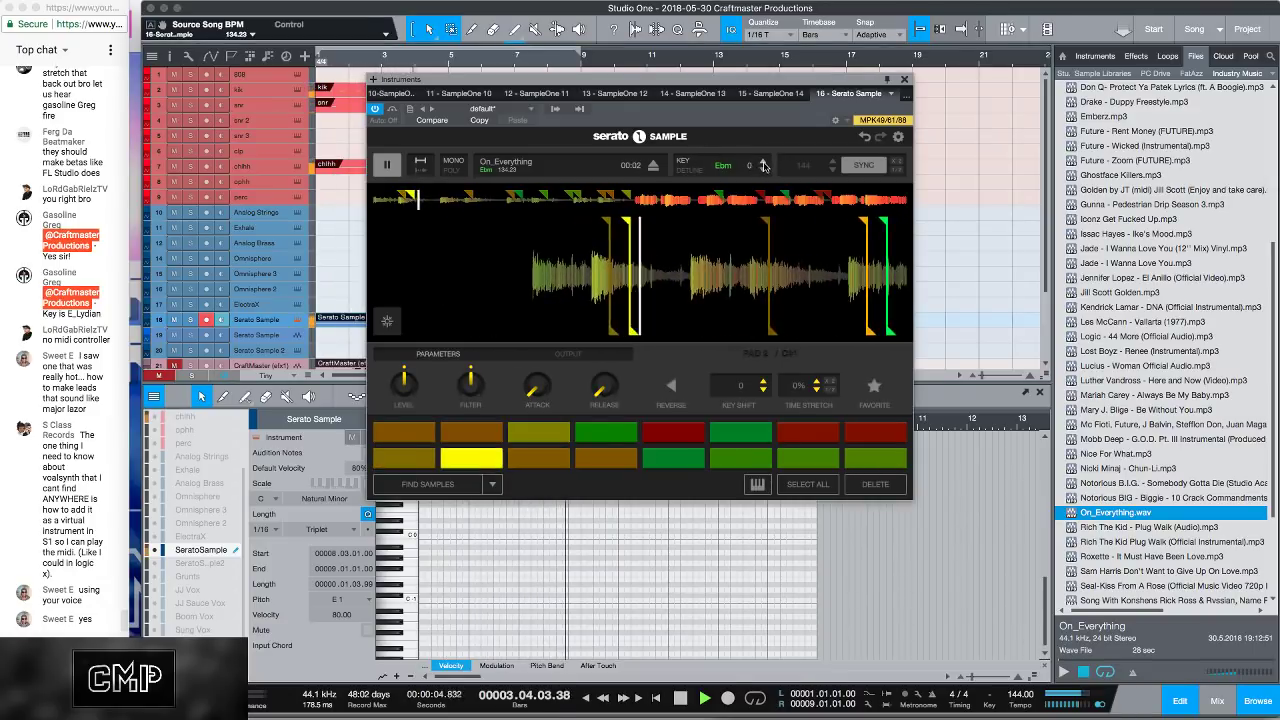
pyautogui.click(763, 163)
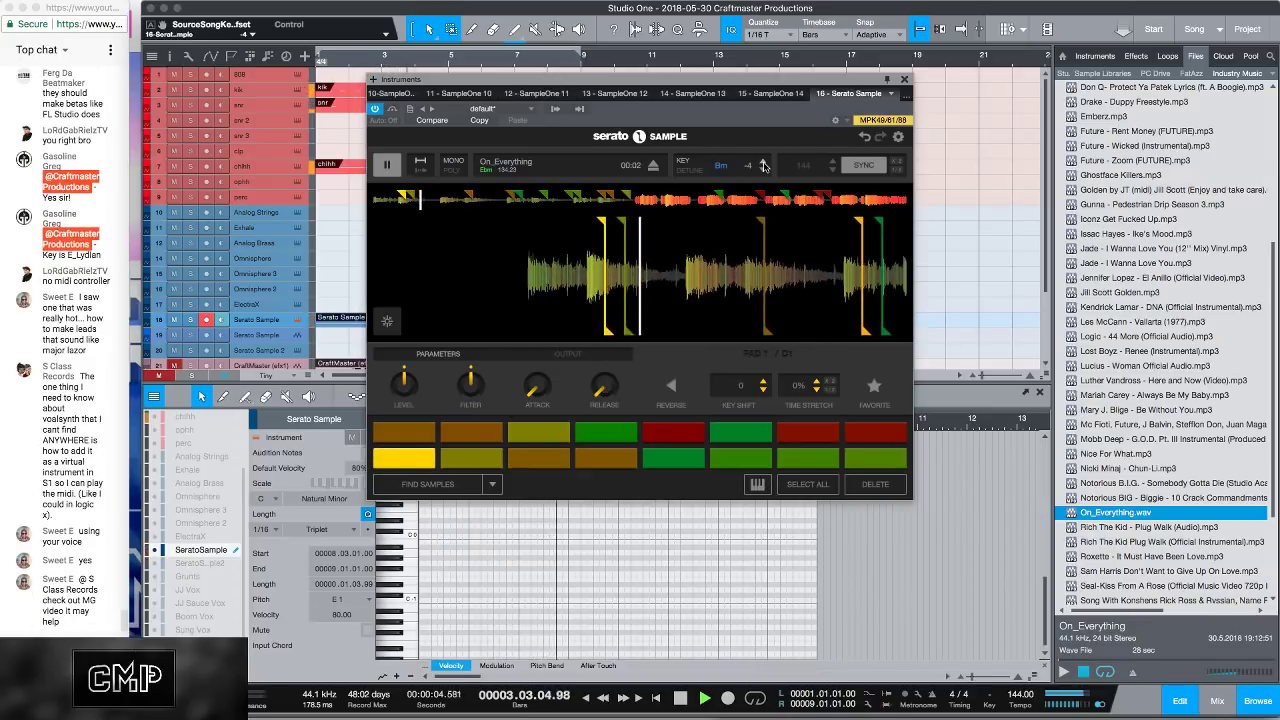
pyautogui.press('space')
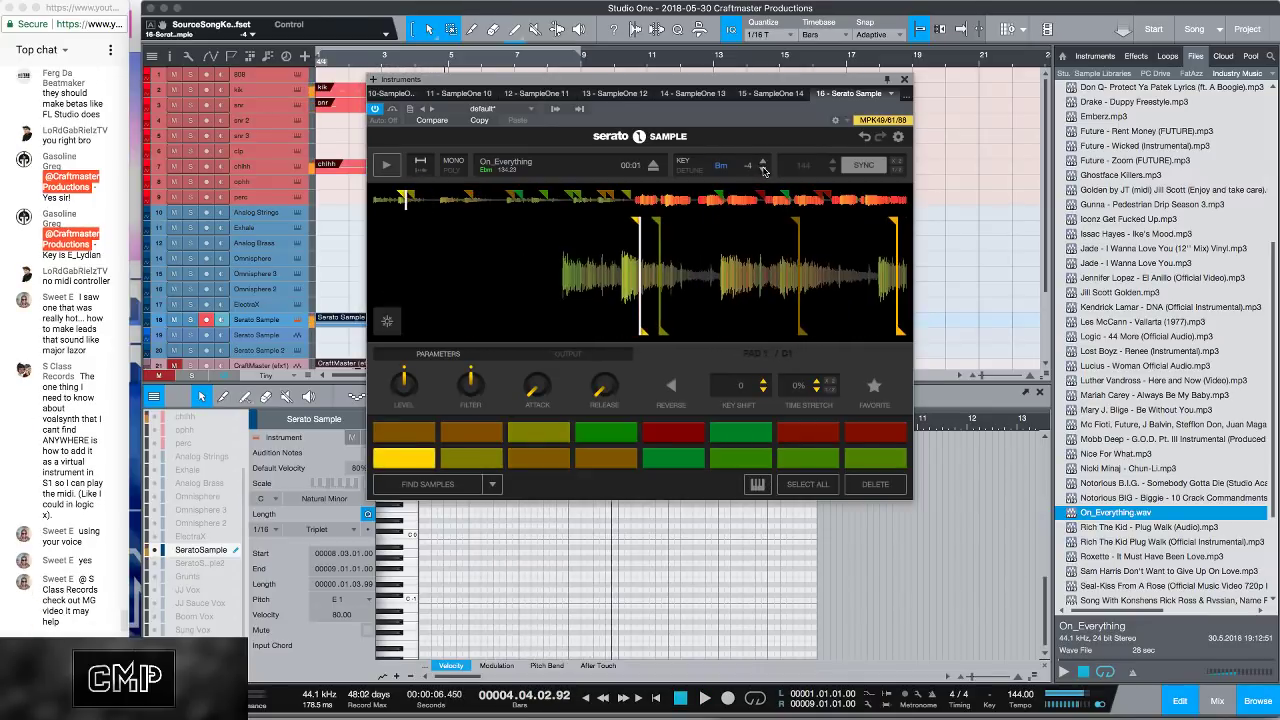
pyautogui.press('space')
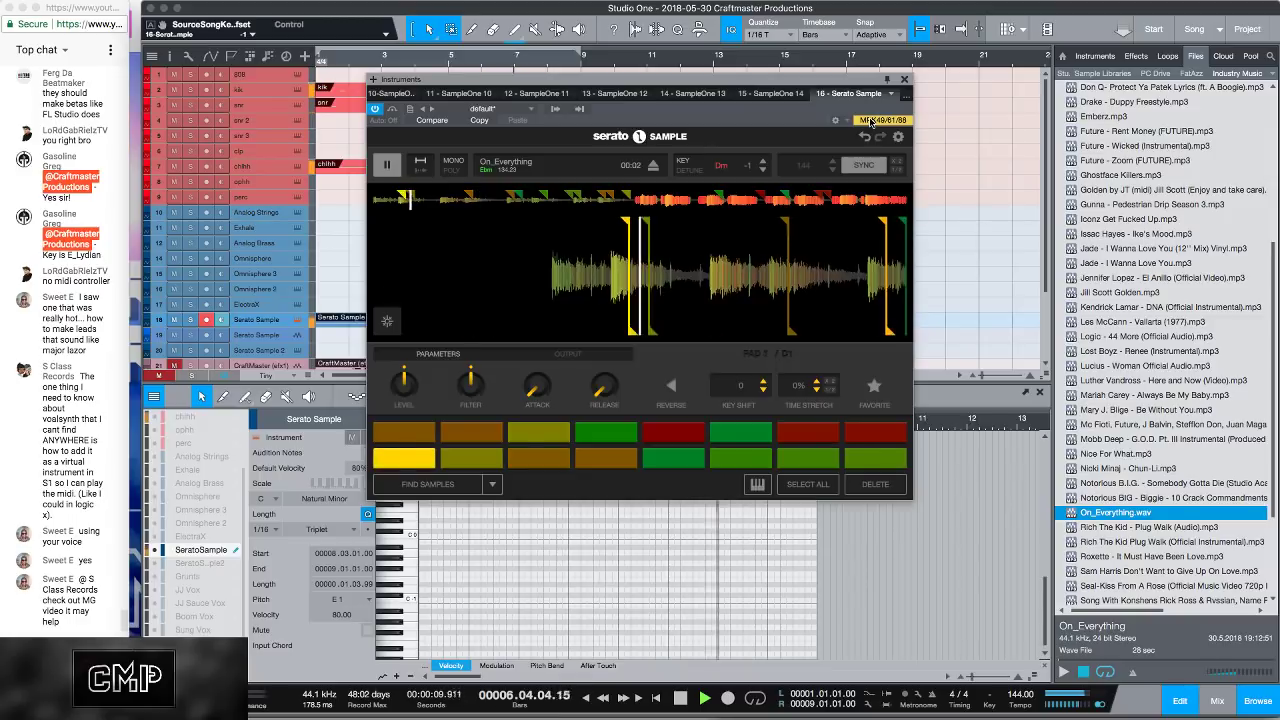
pyautogui.click(905, 79)
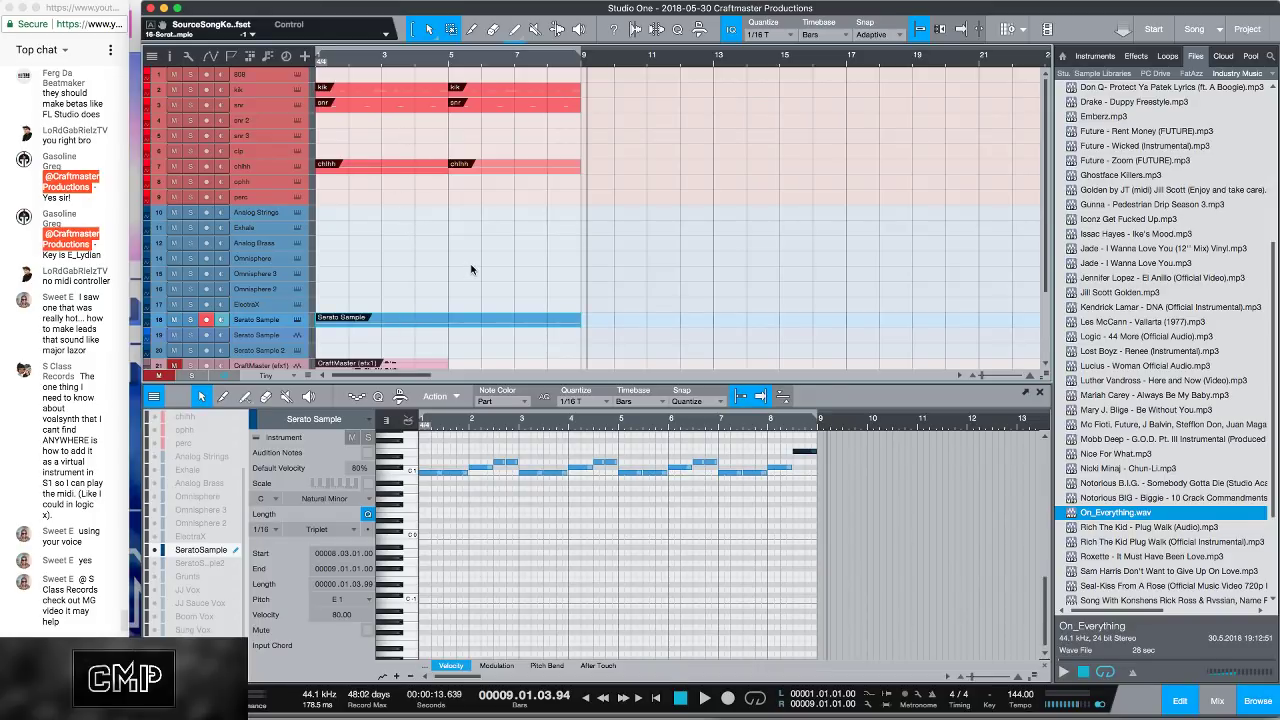
# Step: Copy both kick parts in bars 1 to 8 onto the 808 track
pyautogui.scroll(-2, 433, 273)
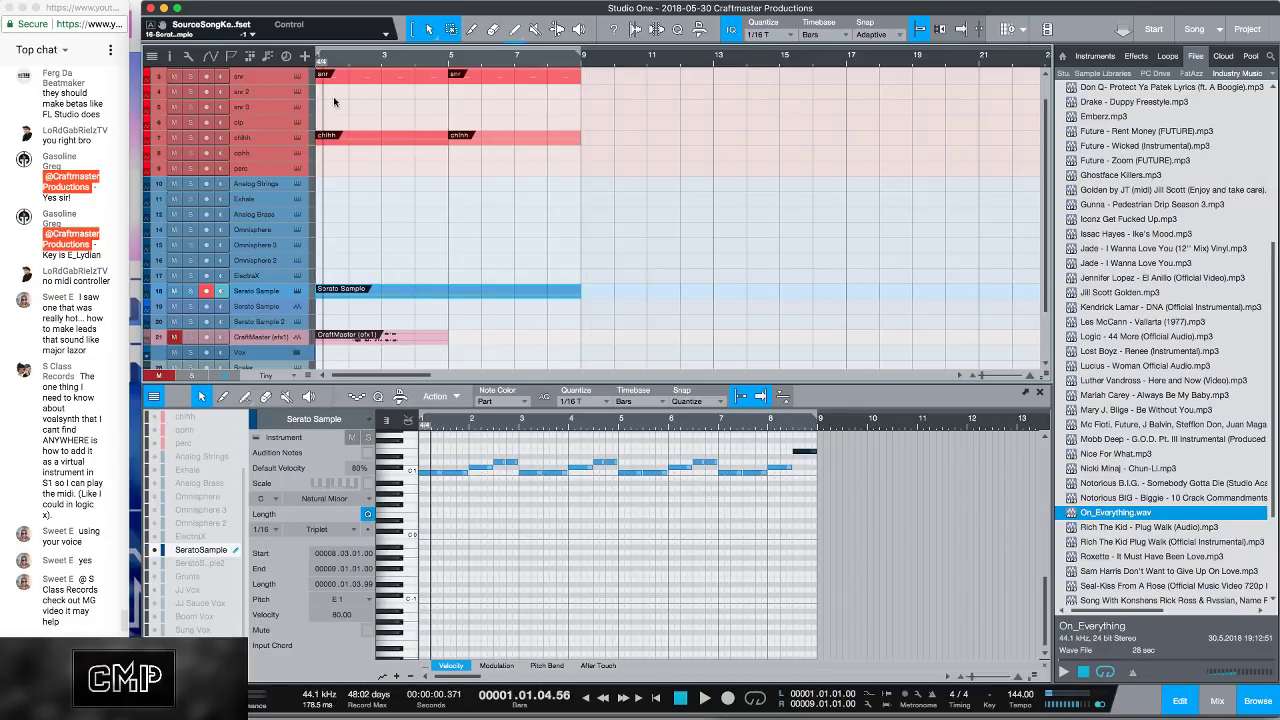
pyautogui.scroll(2, 334, 101)
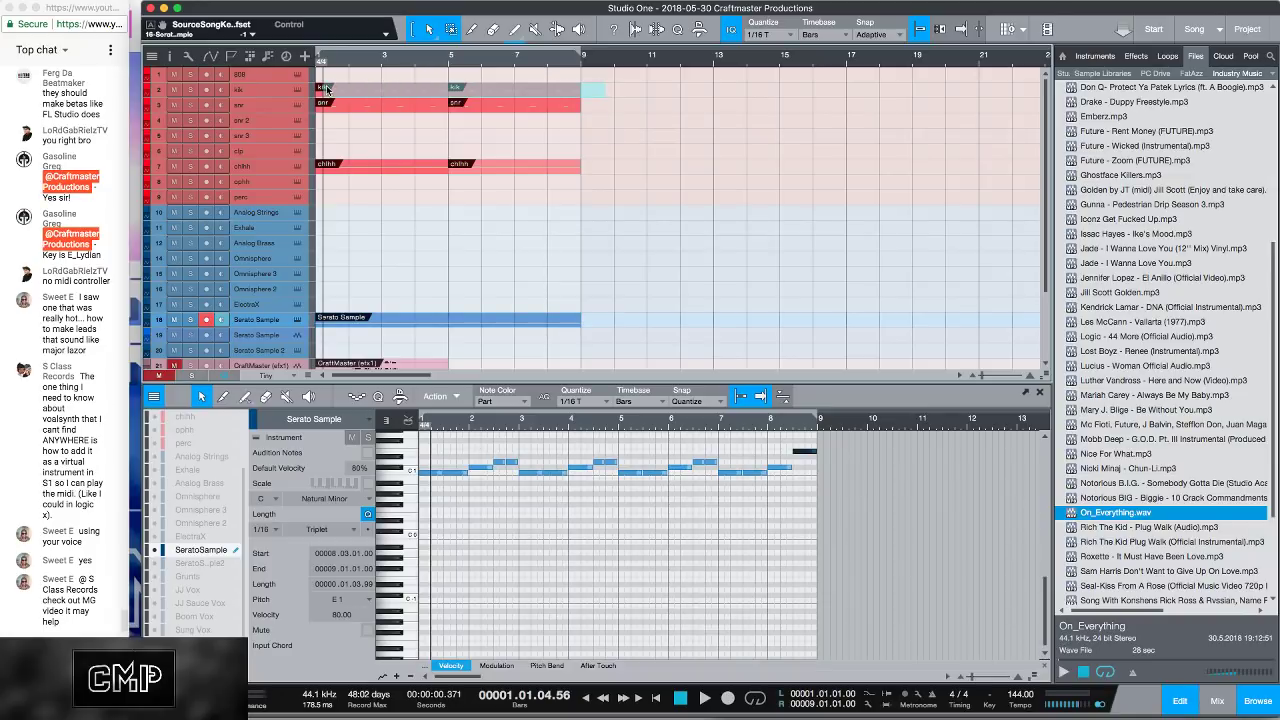
pyautogui.moveTo(345, 90)
pyautogui.mouseDown()
pyautogui.moveTo(360, 92)
pyautogui.moveTo(360, 77)
pyautogui.mouseUp()
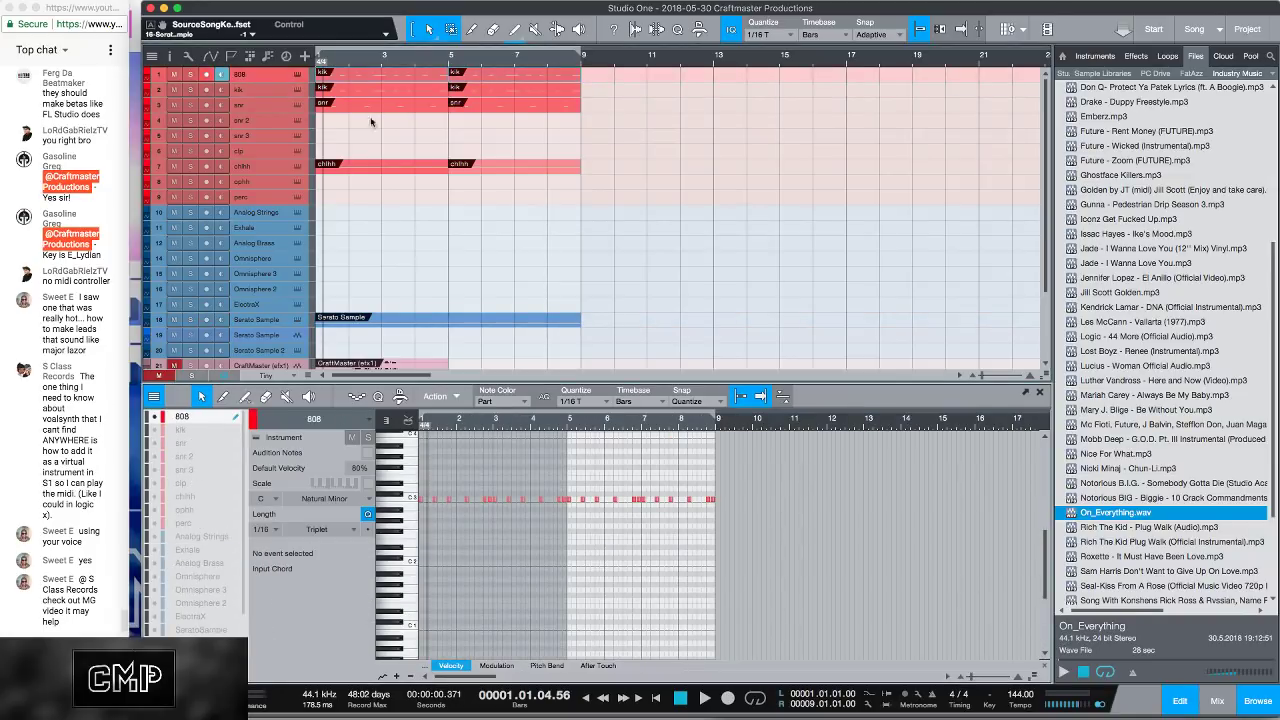
# Step: Transpose all the copied 808 notes up two semitones to D3 and audition them with the beat
pyautogui.hotkey('ctrl', 'a')
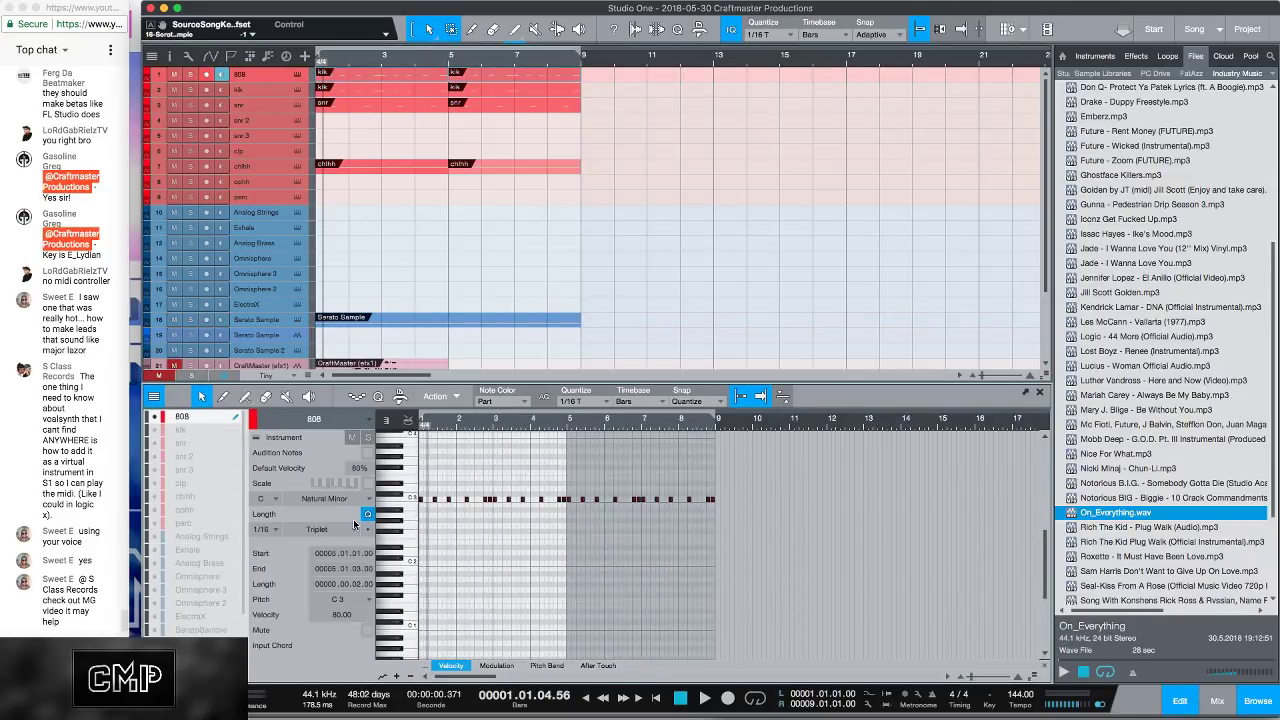
pyautogui.press('Up')
pyautogui.press('Up')
pyautogui.press('space')
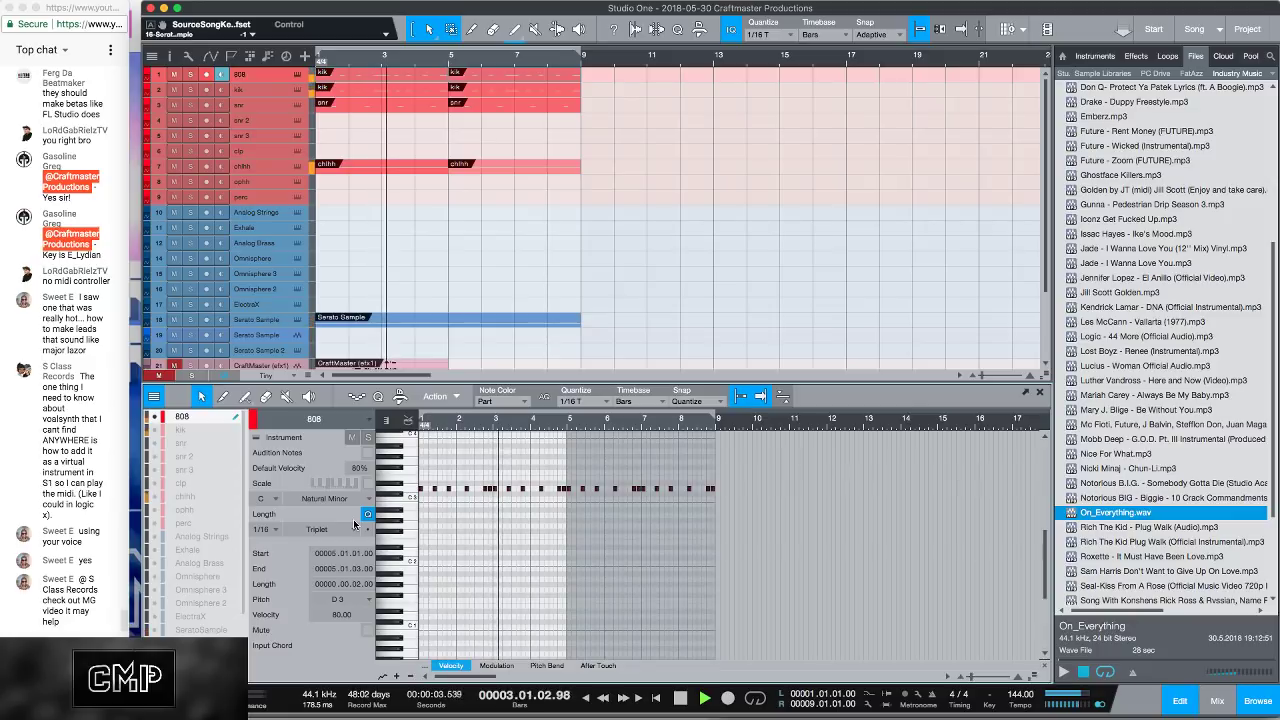
pyautogui.press('space')
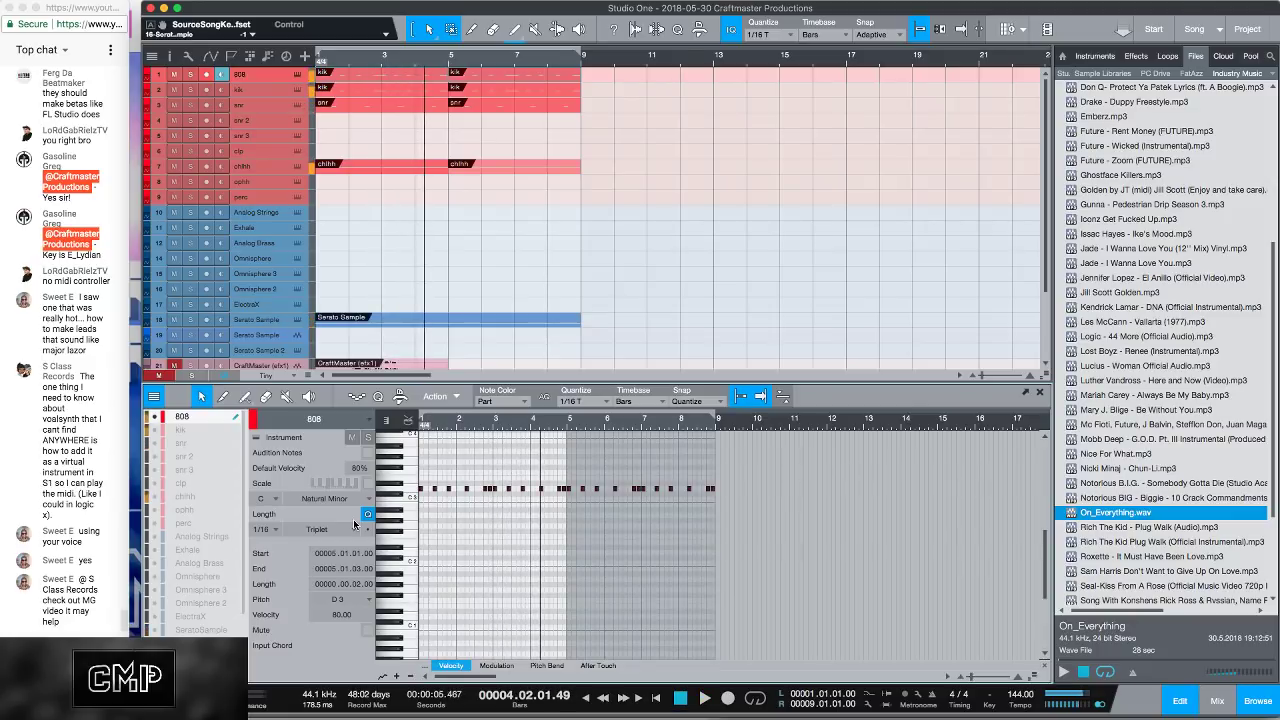
# Step: Raise the two 808 notes on beat 4 of bar 2 to A3 and the note on beat 4 of bar 3 to F3, auditioning the line
pyautogui.click(488, 489)
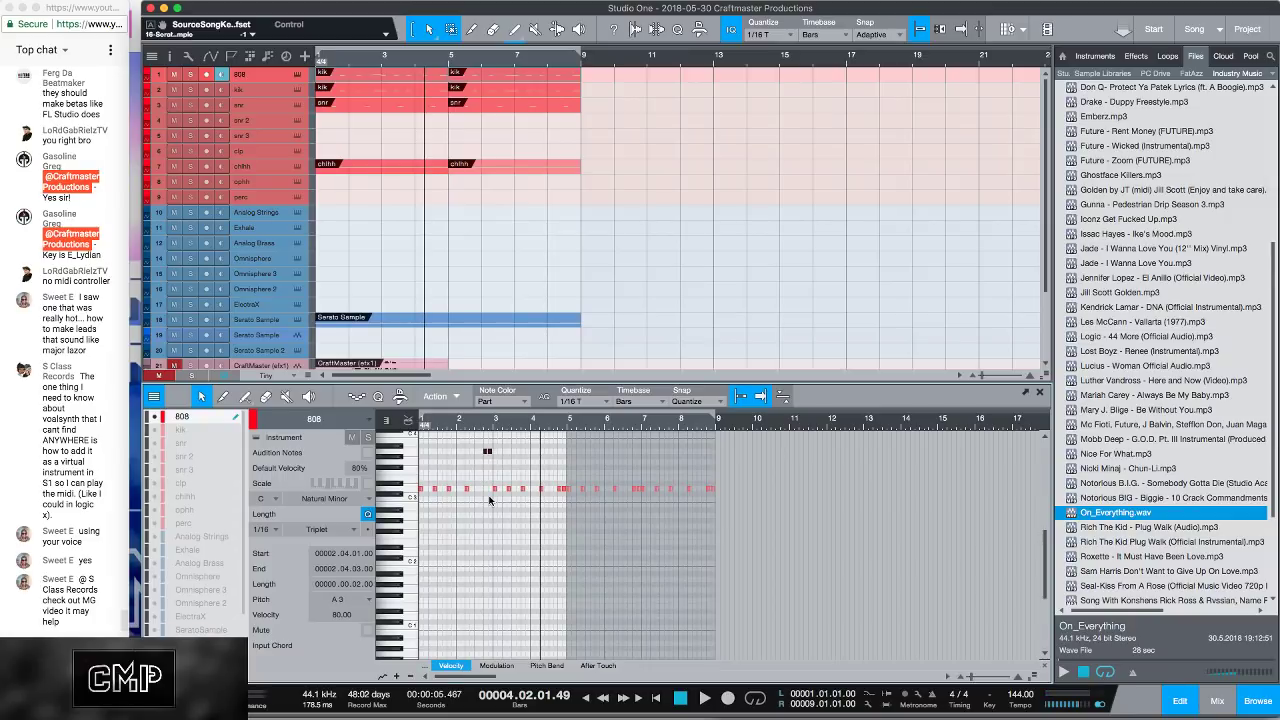
pyautogui.press('space')
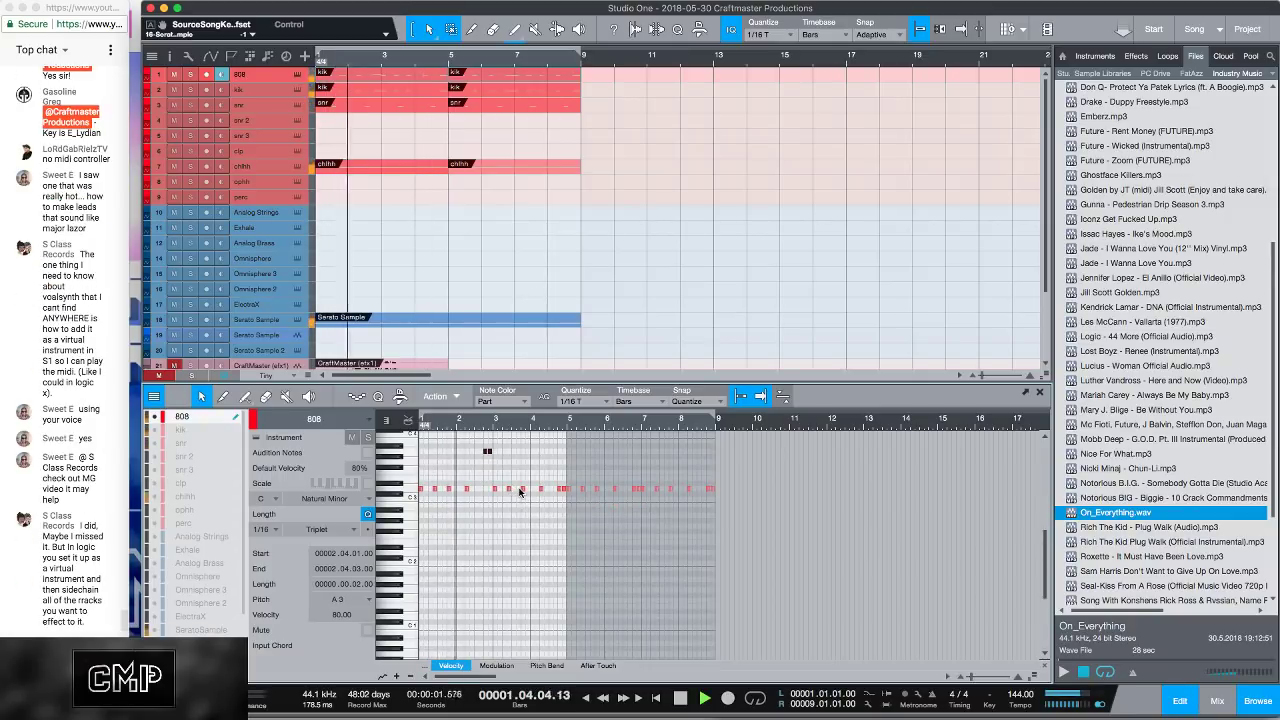
pyautogui.click(522, 473)
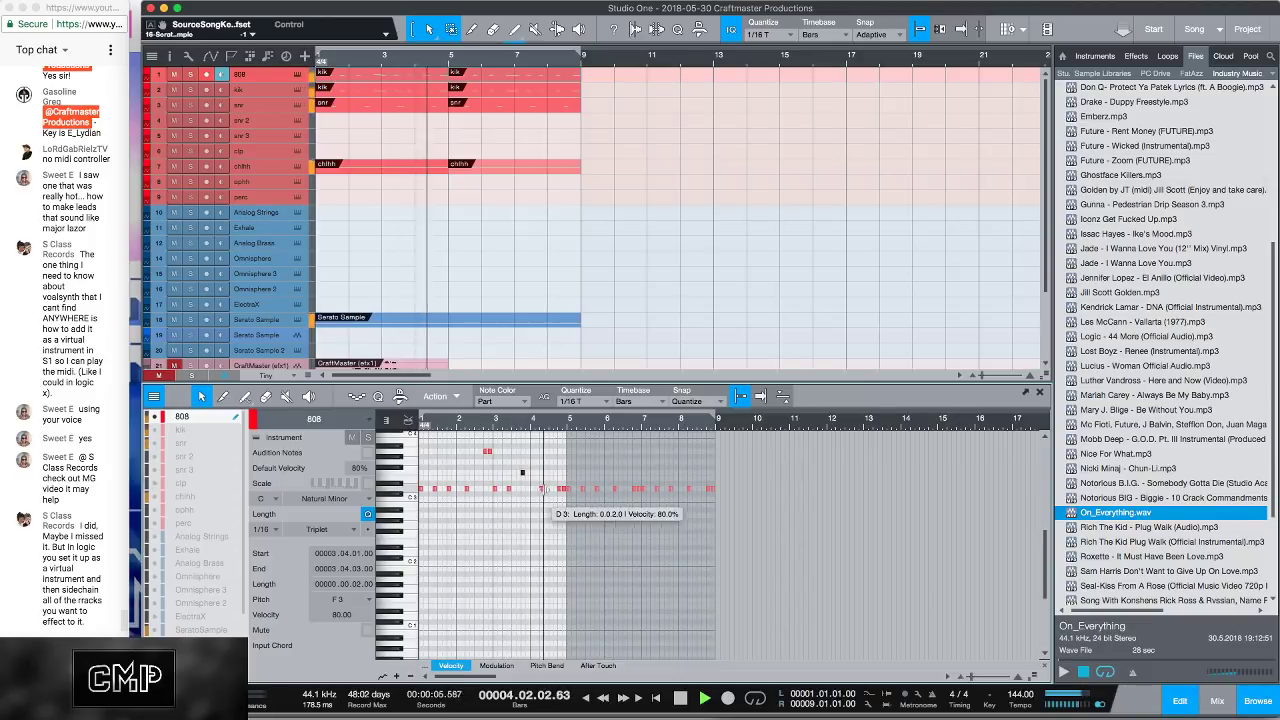
pyautogui.press('space')
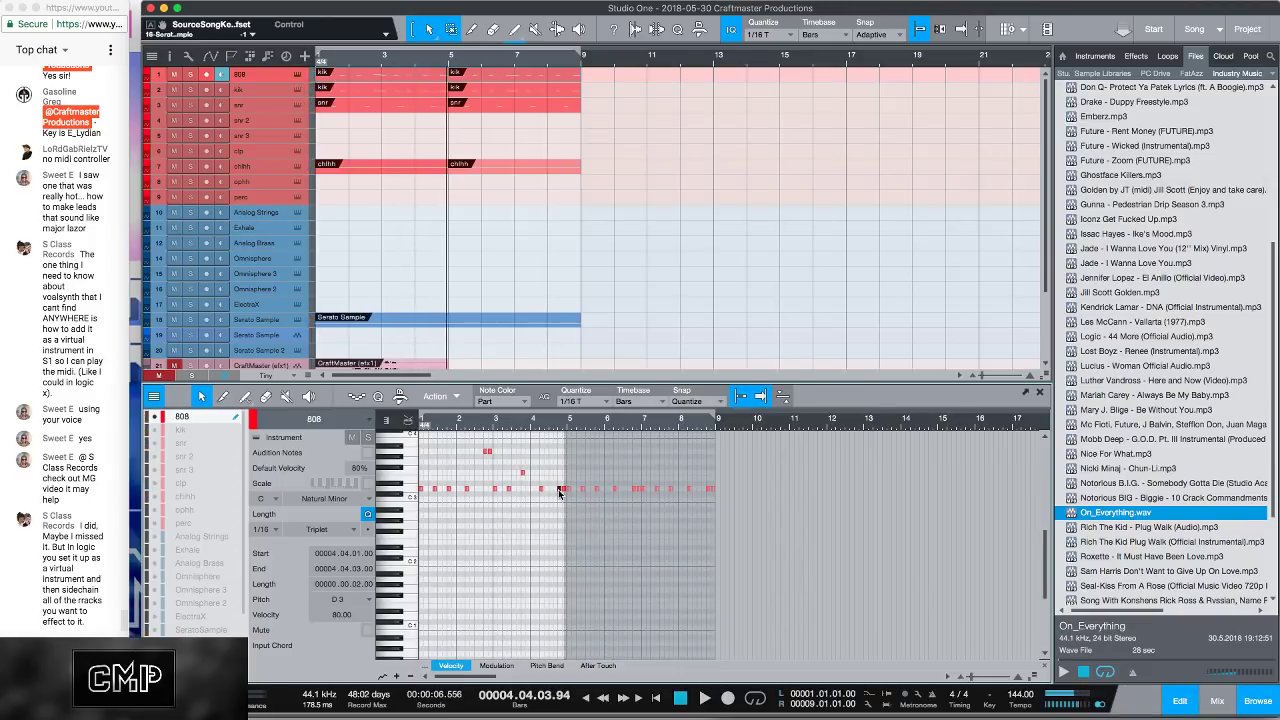
# Step: Raise the 808 note on beat 4 of bar 4 to D4, replace bars 5 to 8 with a copy of bars 1 to 4, and audition
pyautogui.hotkey('shift', 'Up')
pyautogui.press('Home')
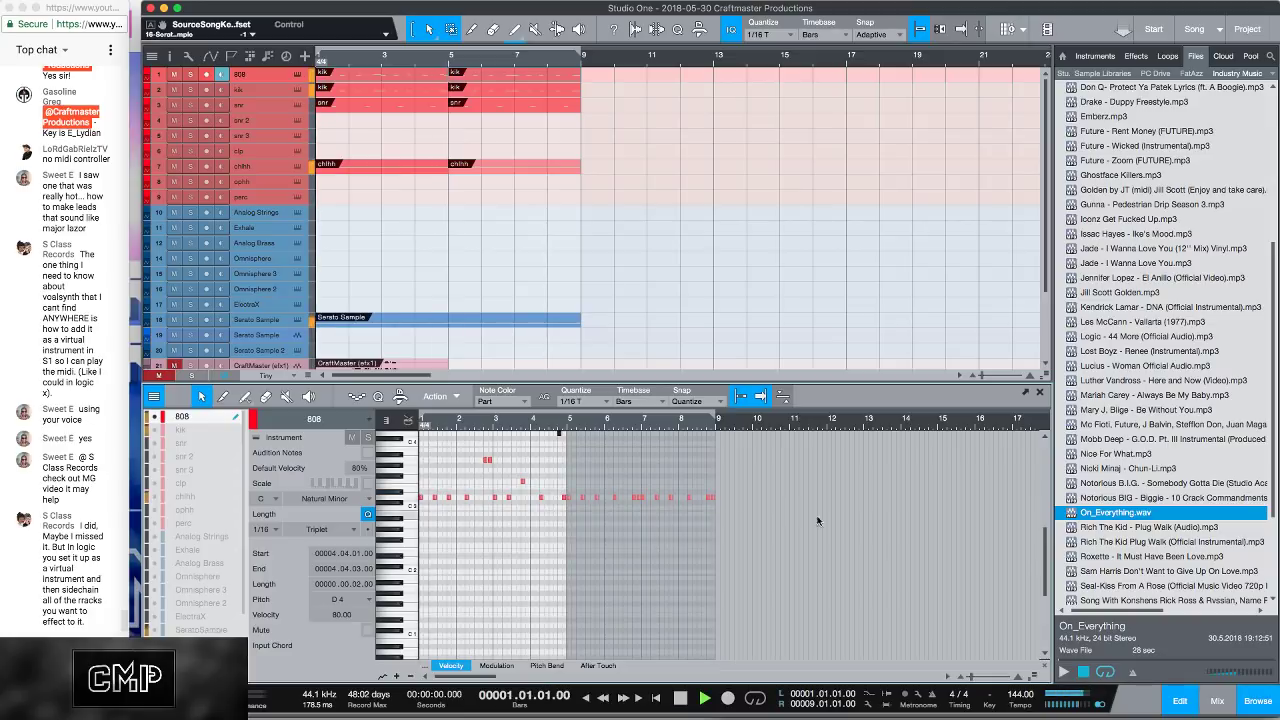
pyautogui.press('space')
pyautogui.moveTo(890, 538); pyautogui.dragTo(565, 468)
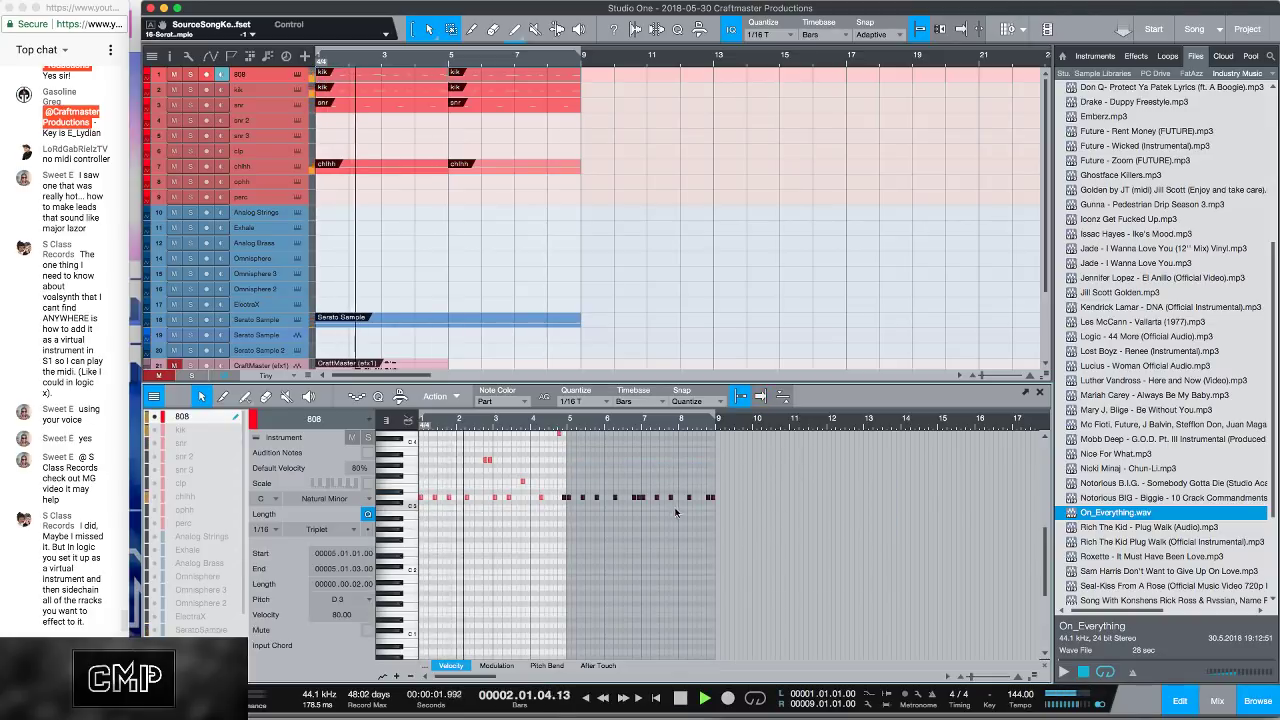
pyautogui.moveTo(763, 540); pyautogui.dragTo(390, 436)
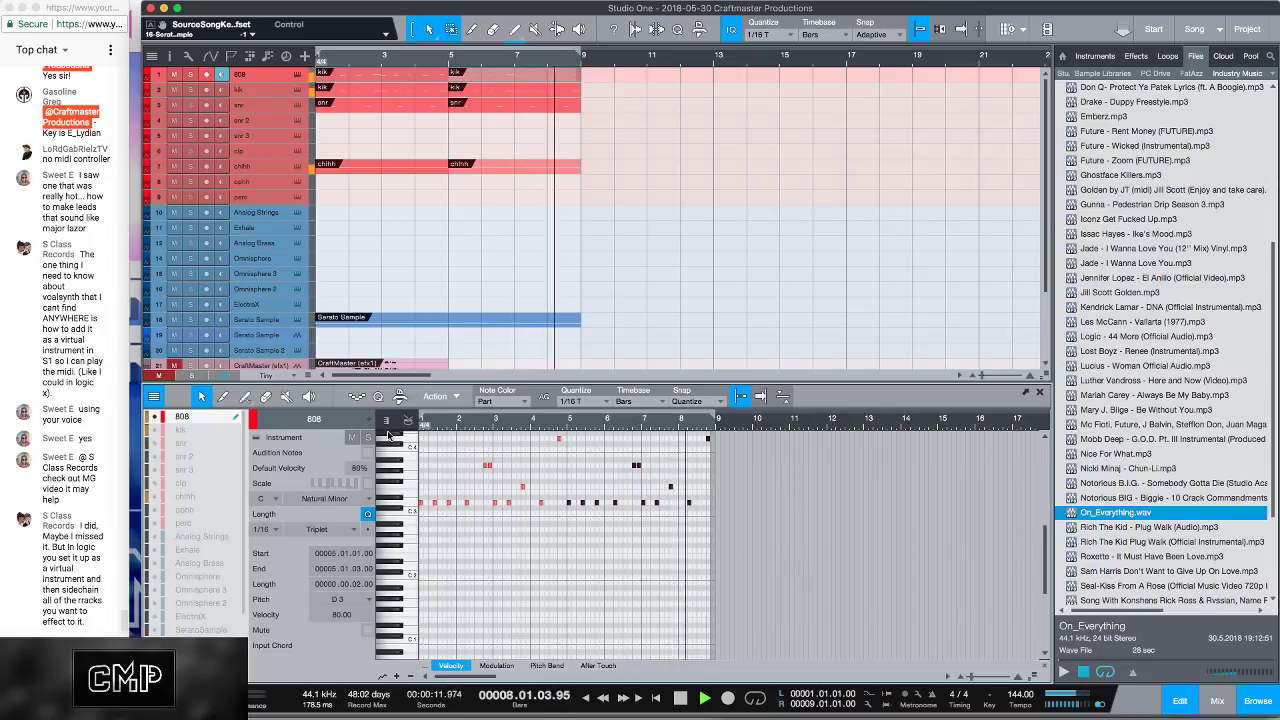
pyautogui.press('space')
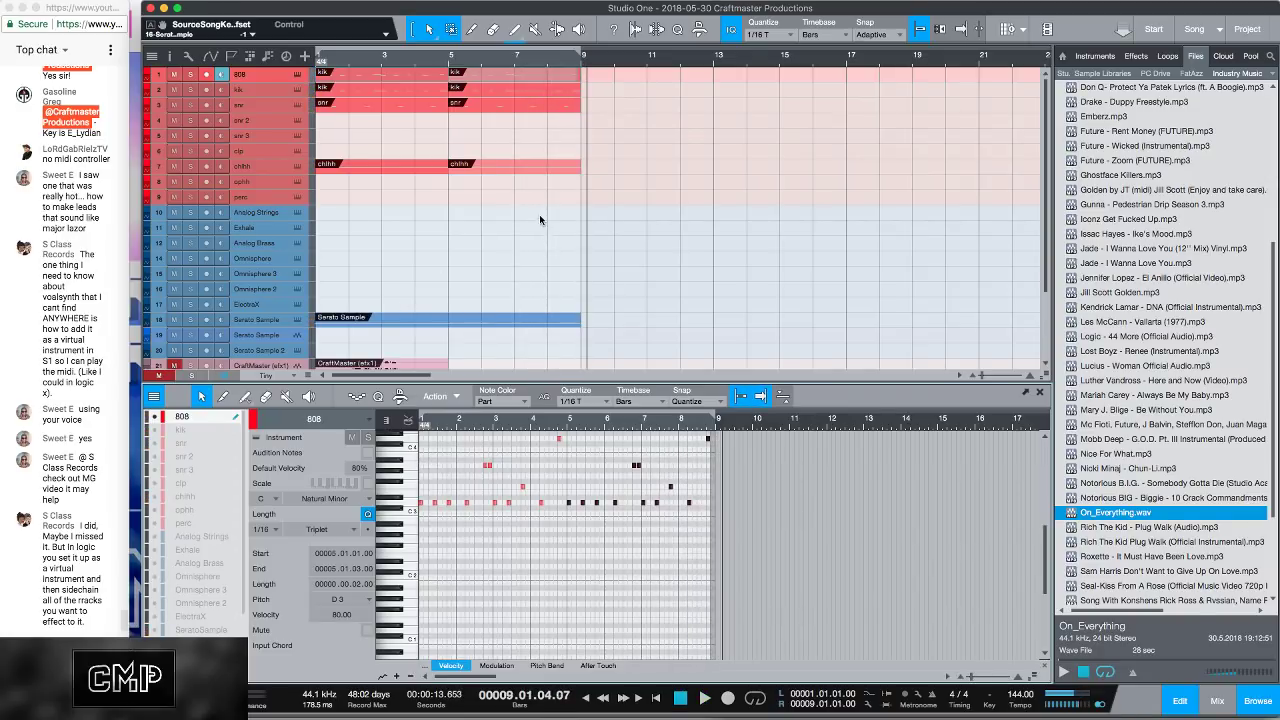
# Step: Create a part on the snr 2 track over bars 1 to 8 and add an eighth-note C3 at 1.1.3
pyautogui.doubleClick(325, 124)
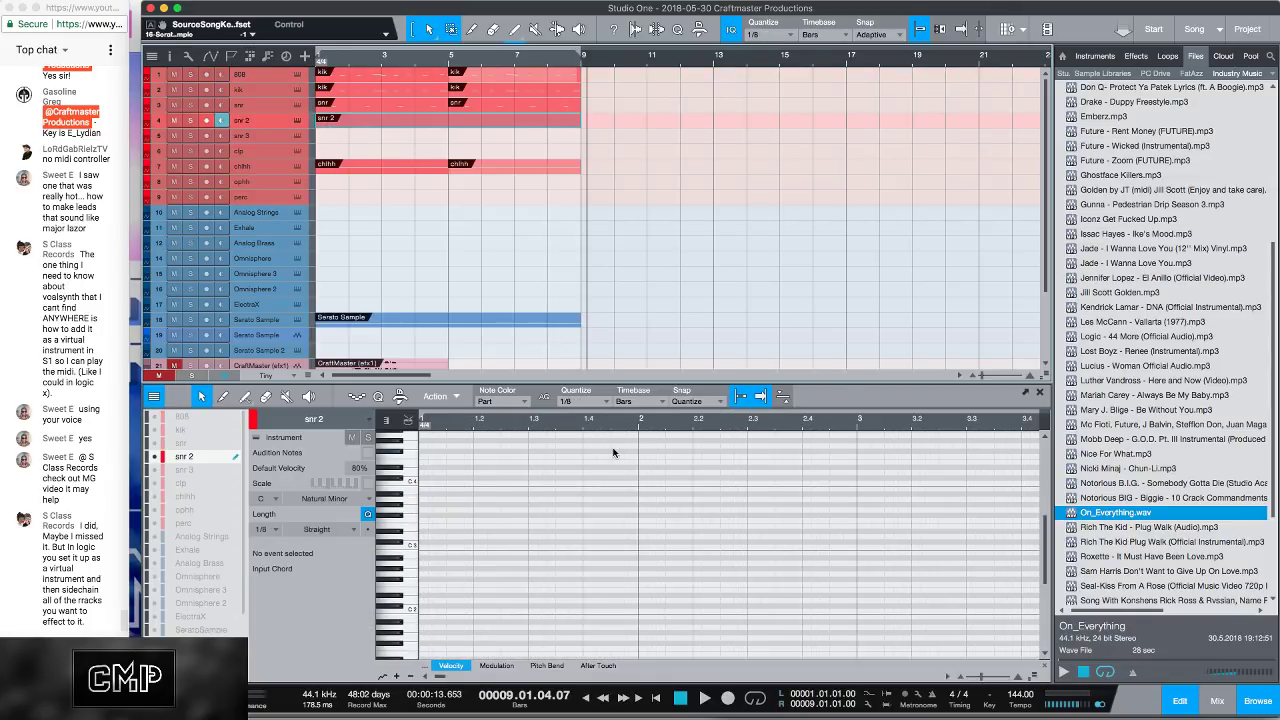
pyautogui.click(460, 550)
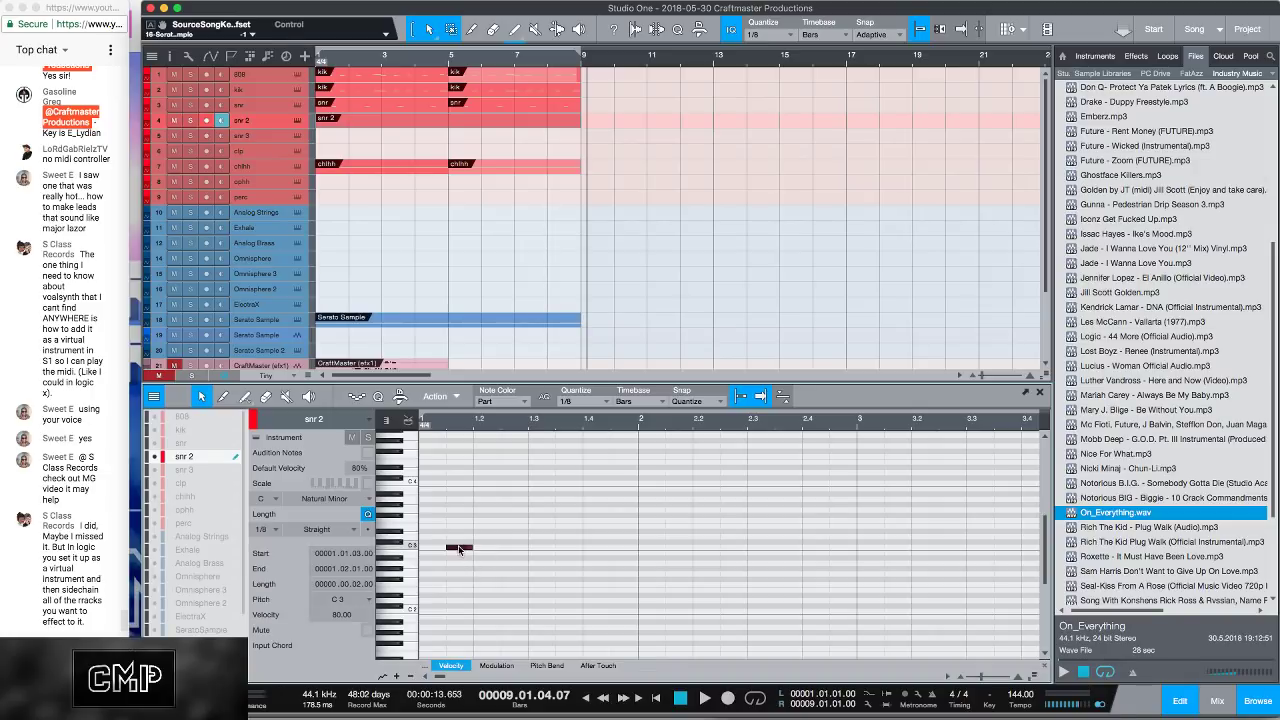
pyautogui.press('space')
pyautogui.press('space')
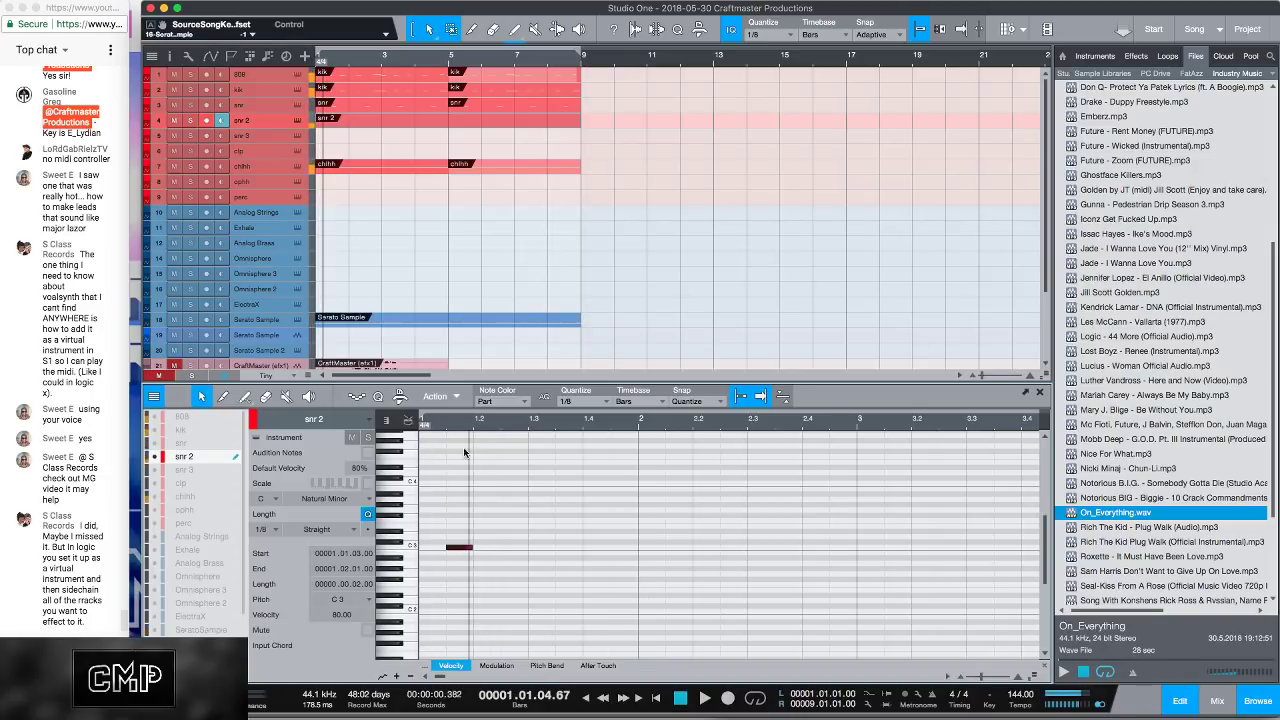
# Step: Lower the snr 2 channel volume to -12.0 dB in the mixer during playback
pyautogui.press('F3')
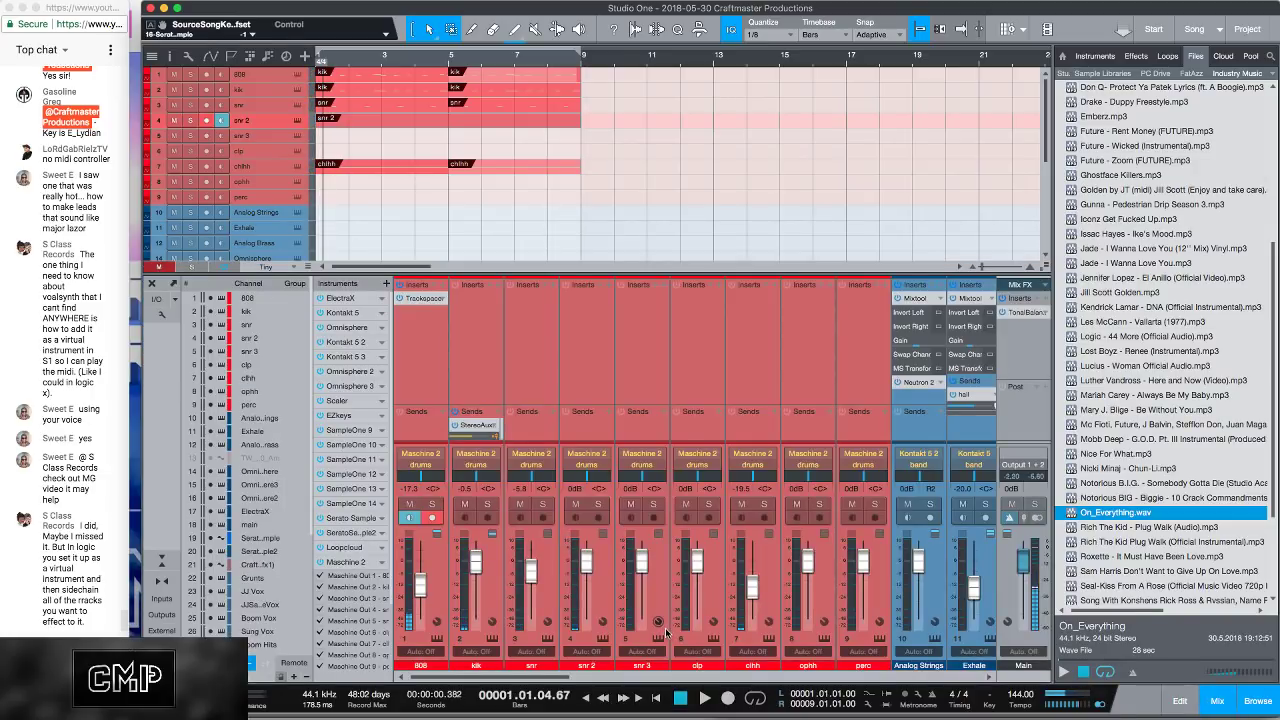
pyautogui.press('space')
pyautogui.moveTo(582, 578); pyautogui.dragTo(589, 589)
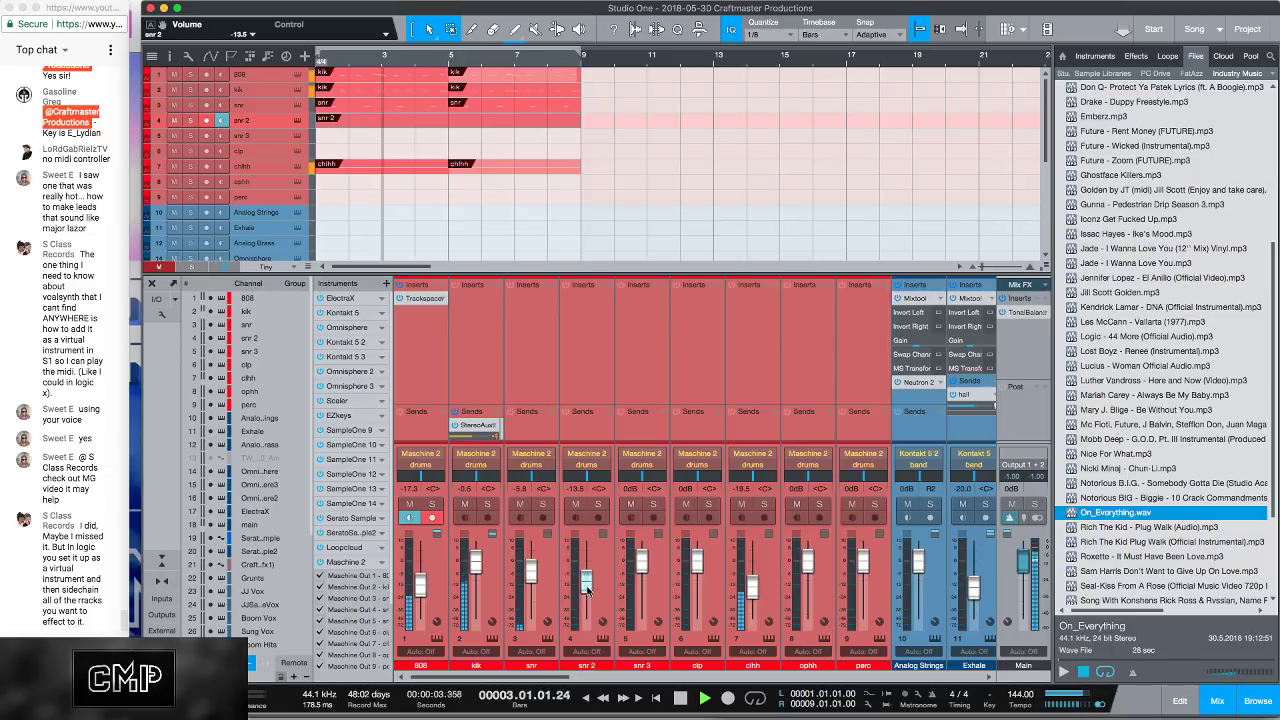
pyautogui.moveTo(588, 591); pyautogui.dragTo(588, 585)
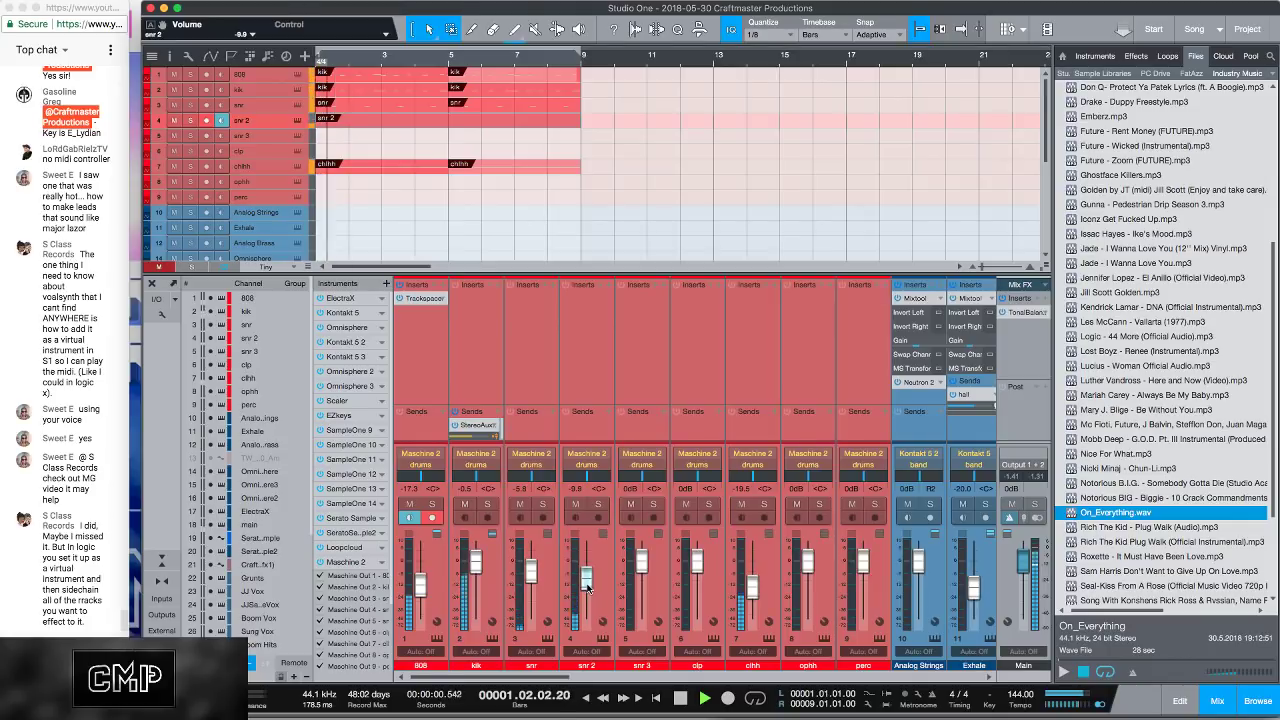
# Step: Add eighth-note C3 hits to the snr 2 part on the offbeat of beat 1 (position 1.3) in bars 2 to 8
pyautogui.doubleClick(441, 126)
pyautogui.press('space')
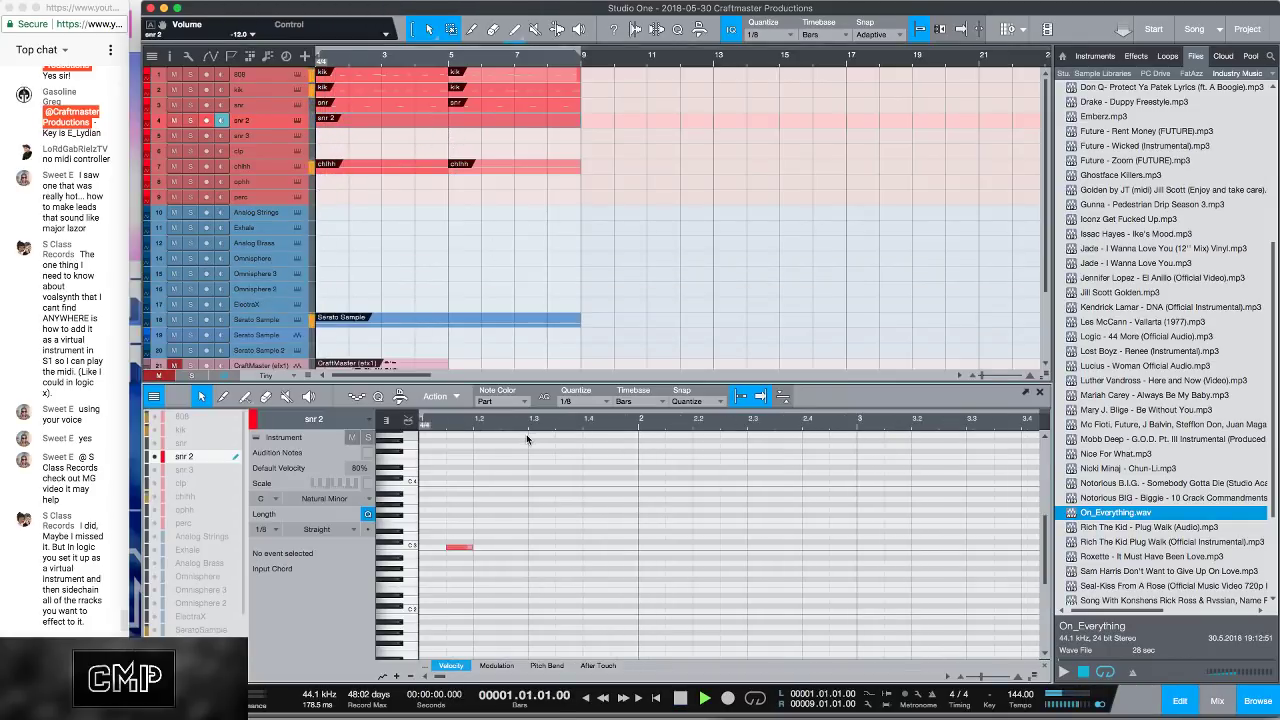
pyautogui.click(679, 549)
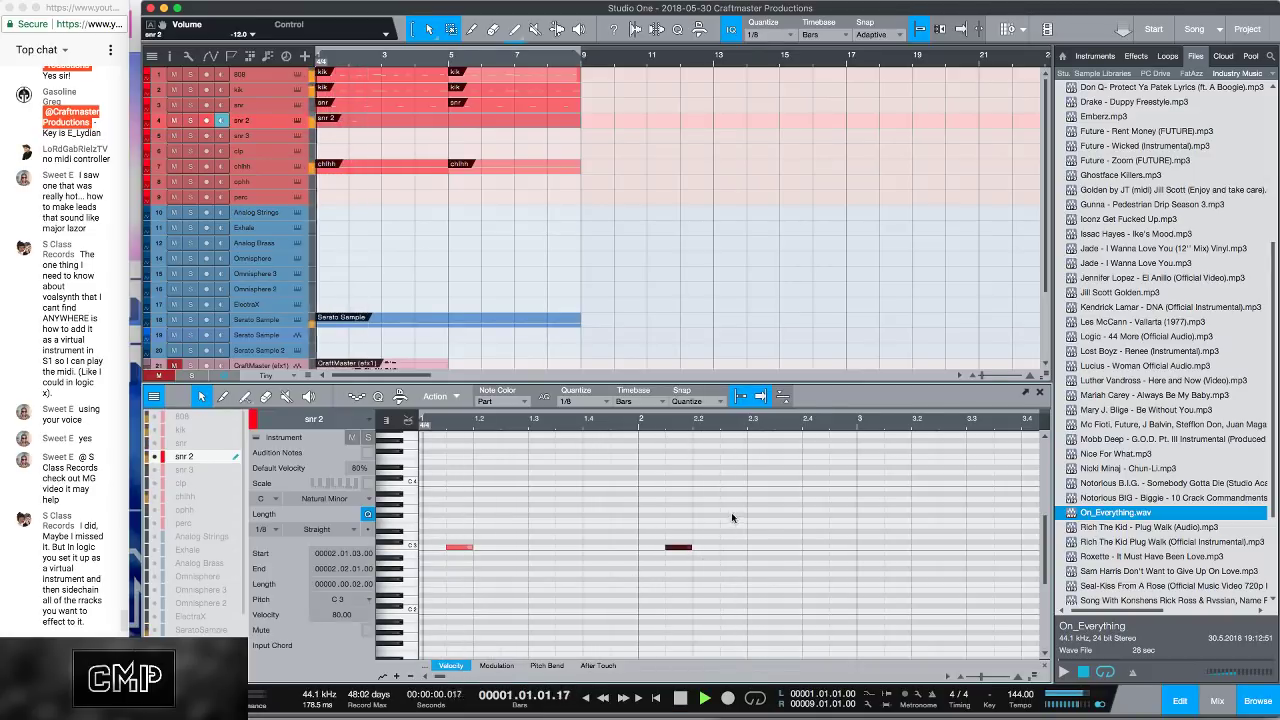
pyautogui.click(898, 546)
pyautogui.press('w')
pyautogui.press('w')
pyautogui.press('w')
pyautogui.press('w')
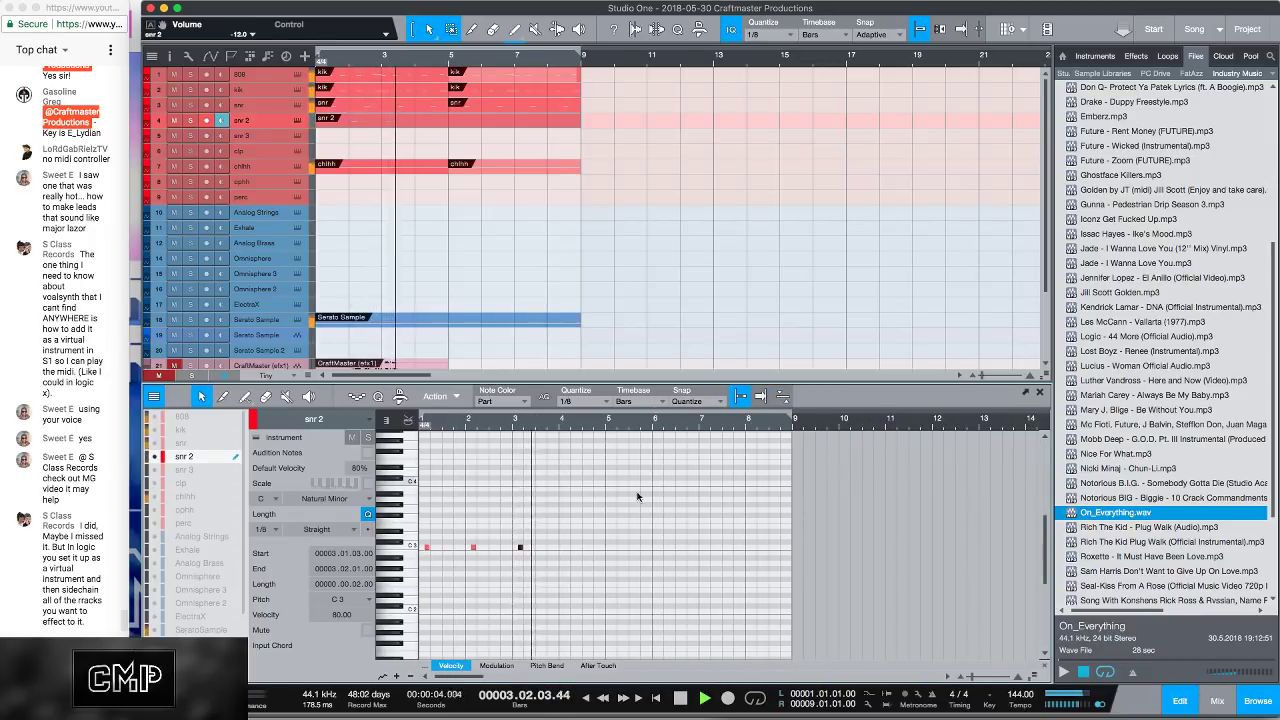
pyautogui.press('e')
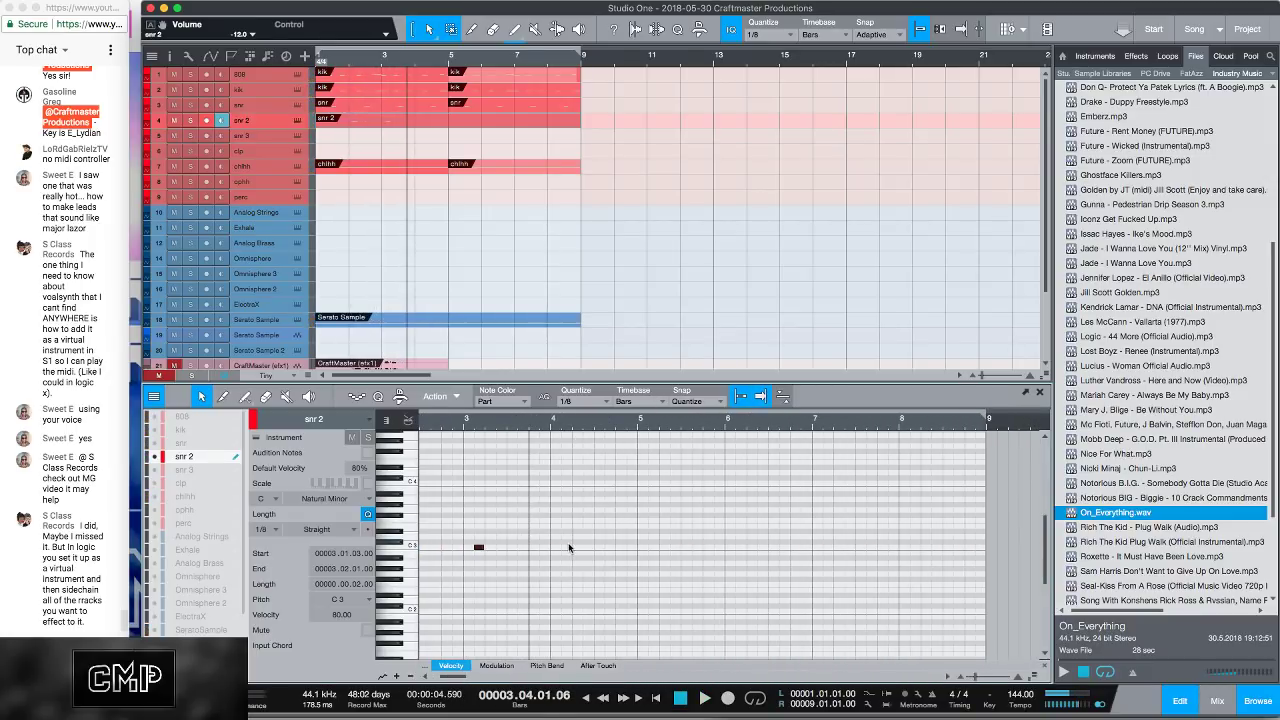
pyautogui.click(654, 548)
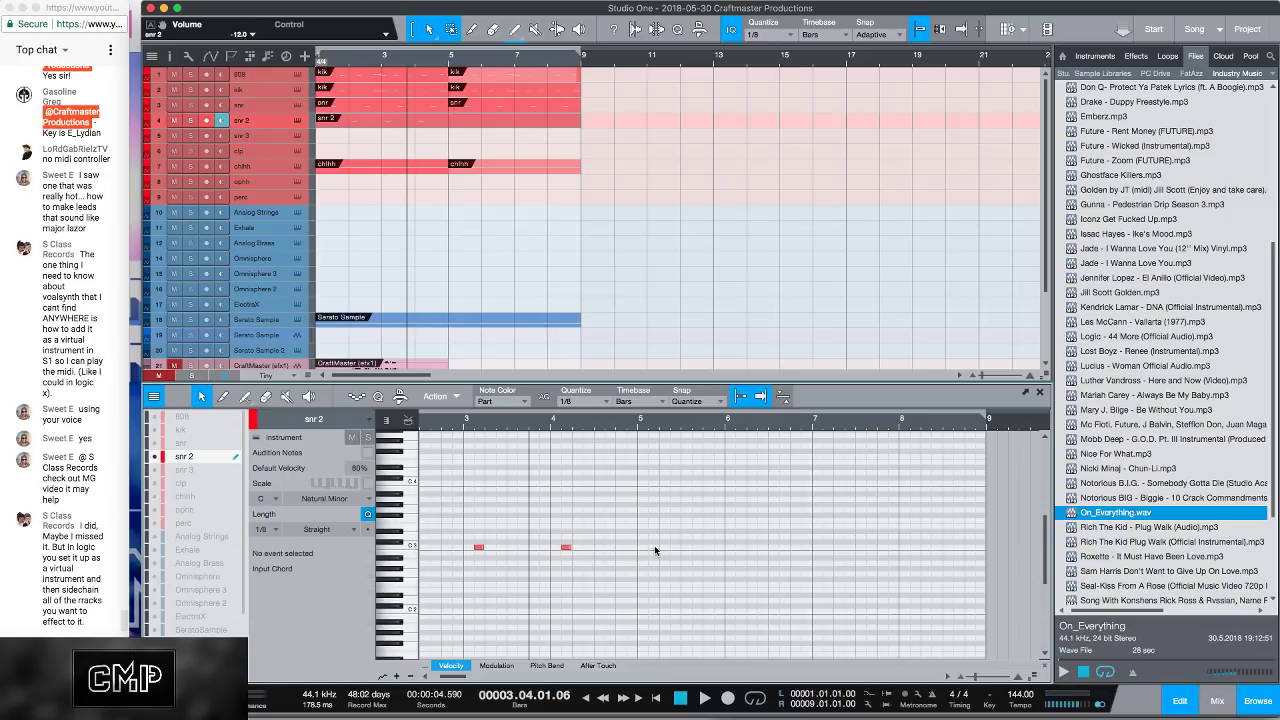
pyautogui.click(741, 549)
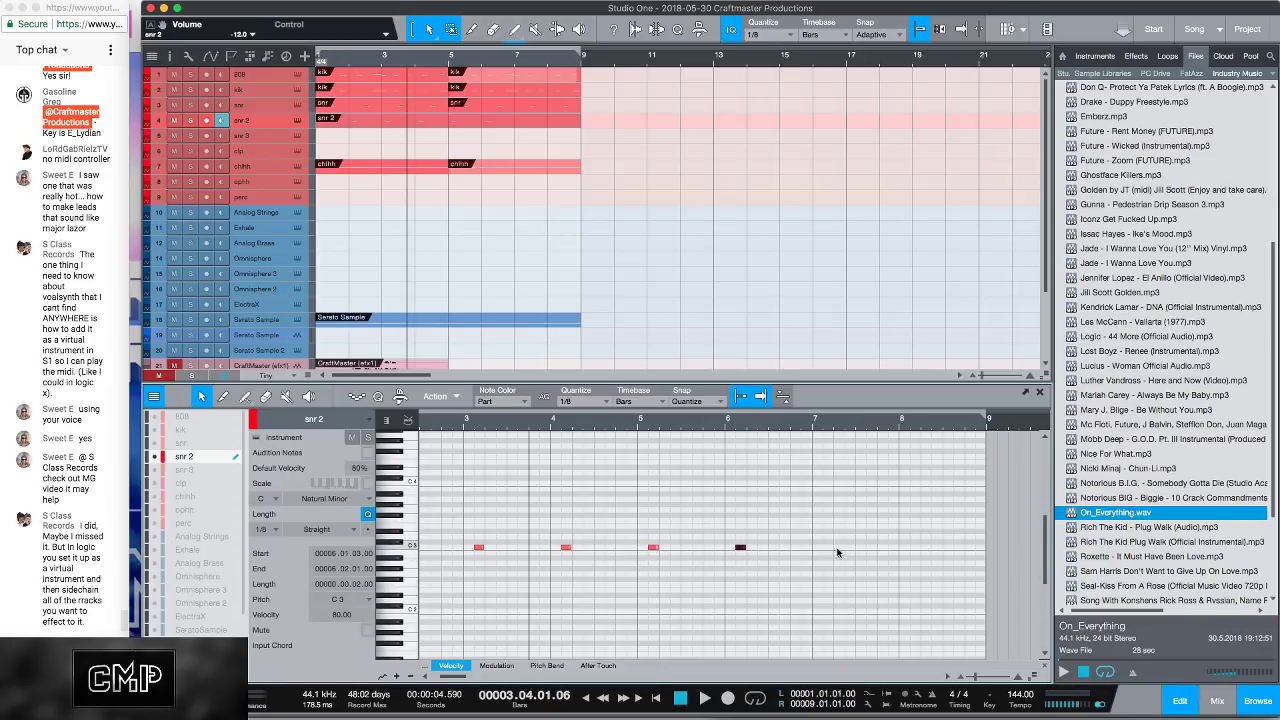
pyautogui.click(827, 548)
pyautogui.click(910, 550)
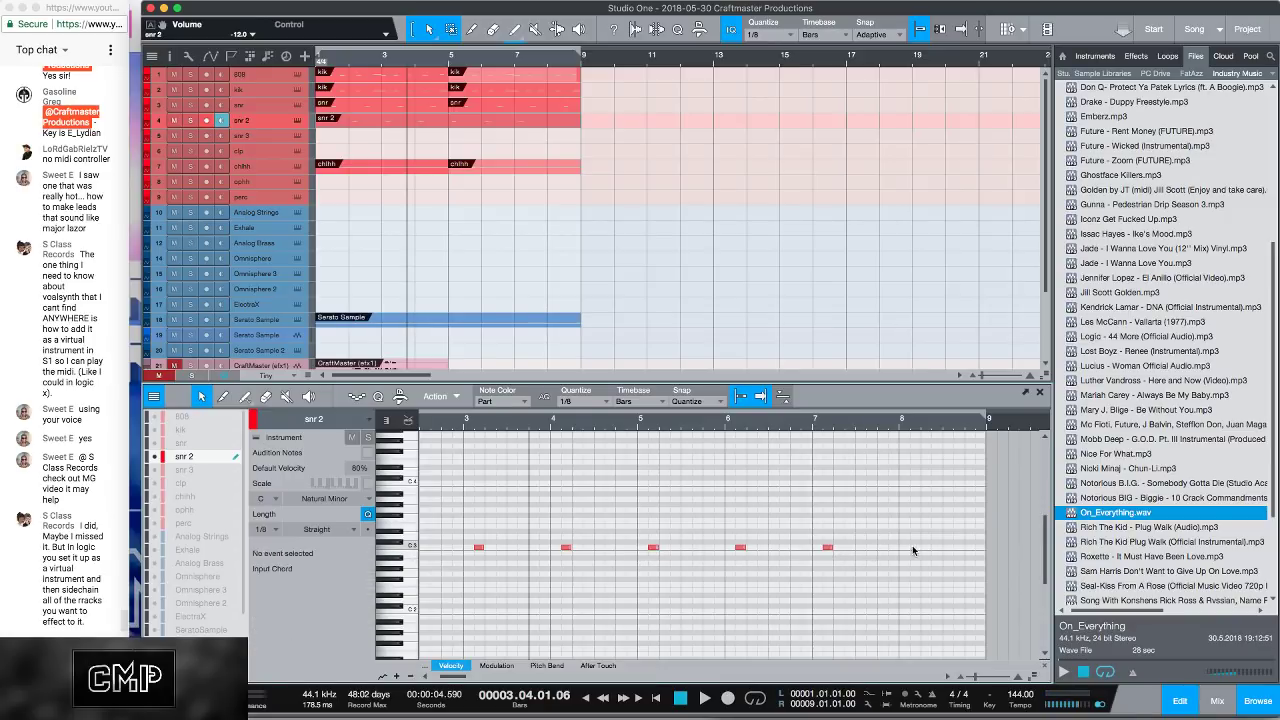
# Step: Add extra C3 hits to the snr 2 part at 3.4.3 and 8.4.3, auditioning them with the beat
pyautogui.press('space')
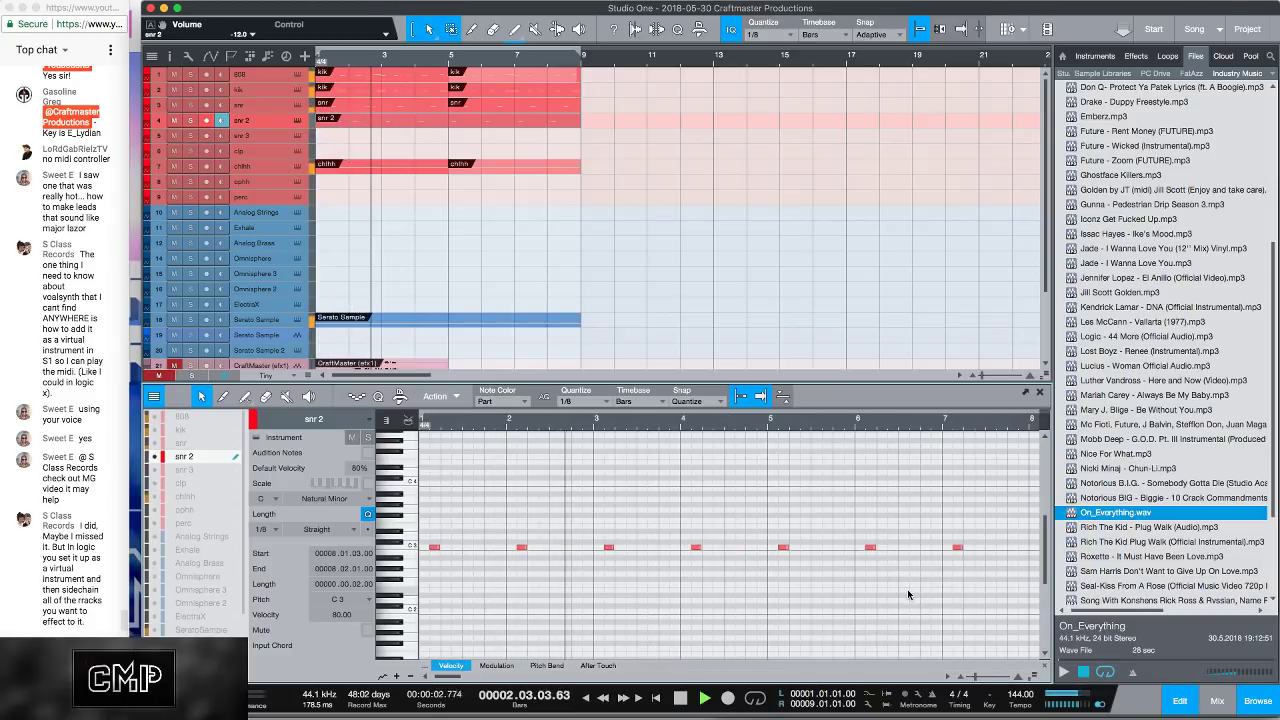
pyautogui.click(674, 547)
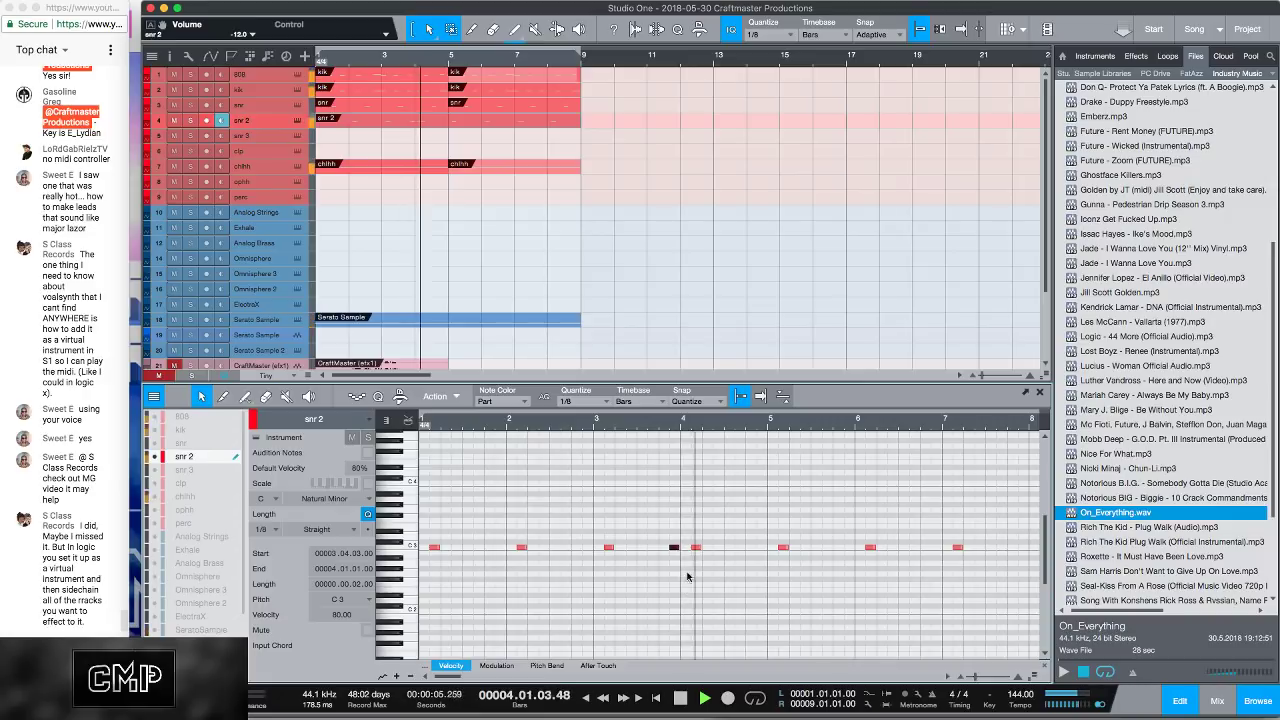
pyautogui.press('space')
pyautogui.press('space')
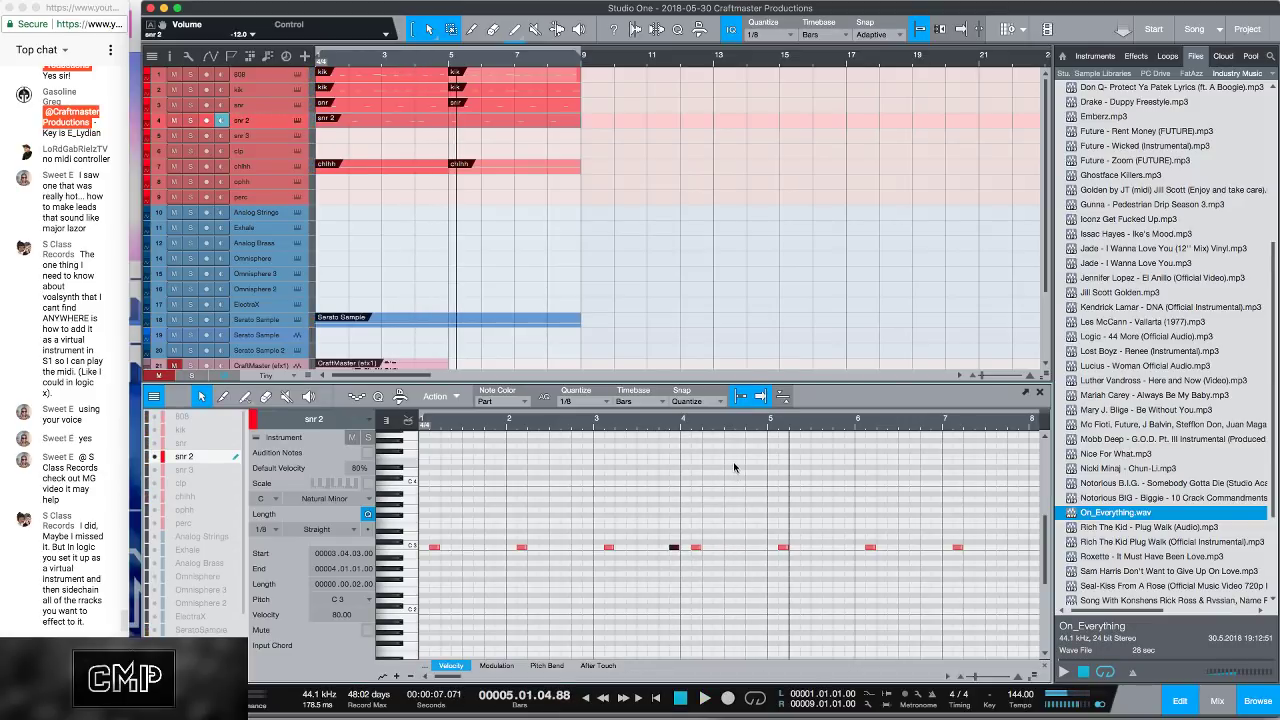
pyautogui.moveTo(738, 427); pyautogui.dragTo(650, 421)
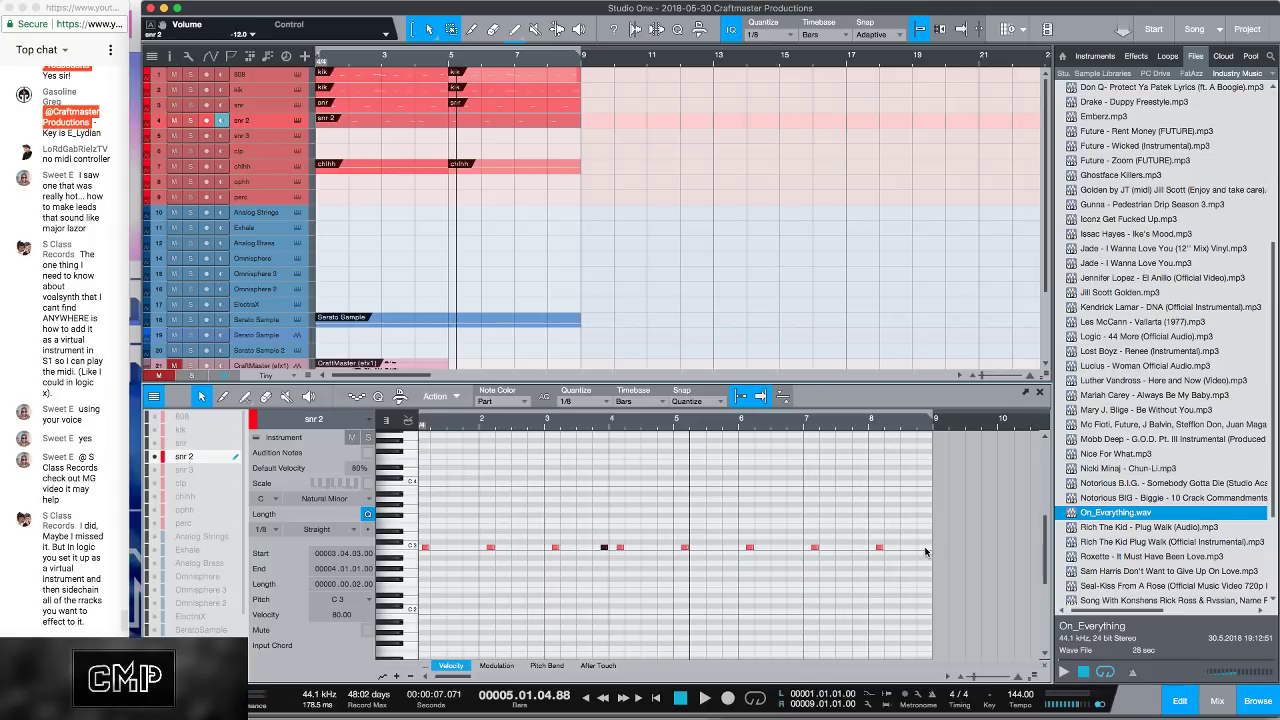
pyautogui.click(927, 548)
pyautogui.scroll(-5, 850, 430)
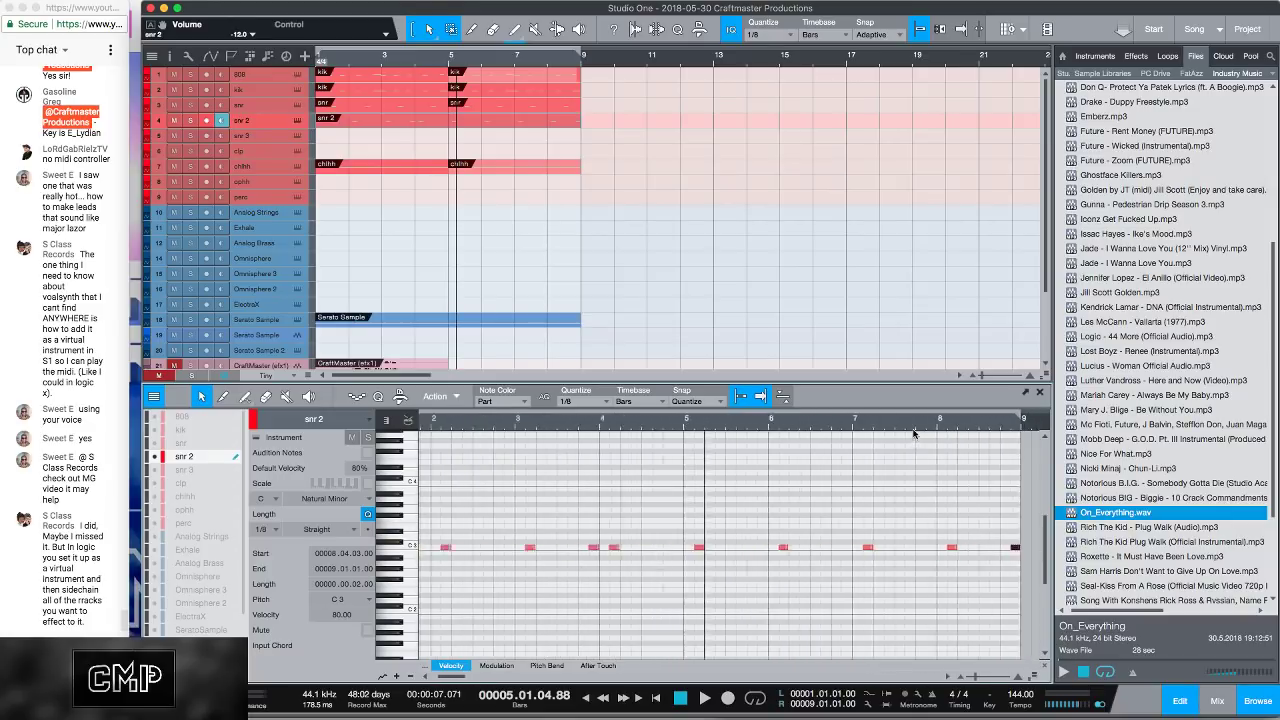
pyautogui.press('space')
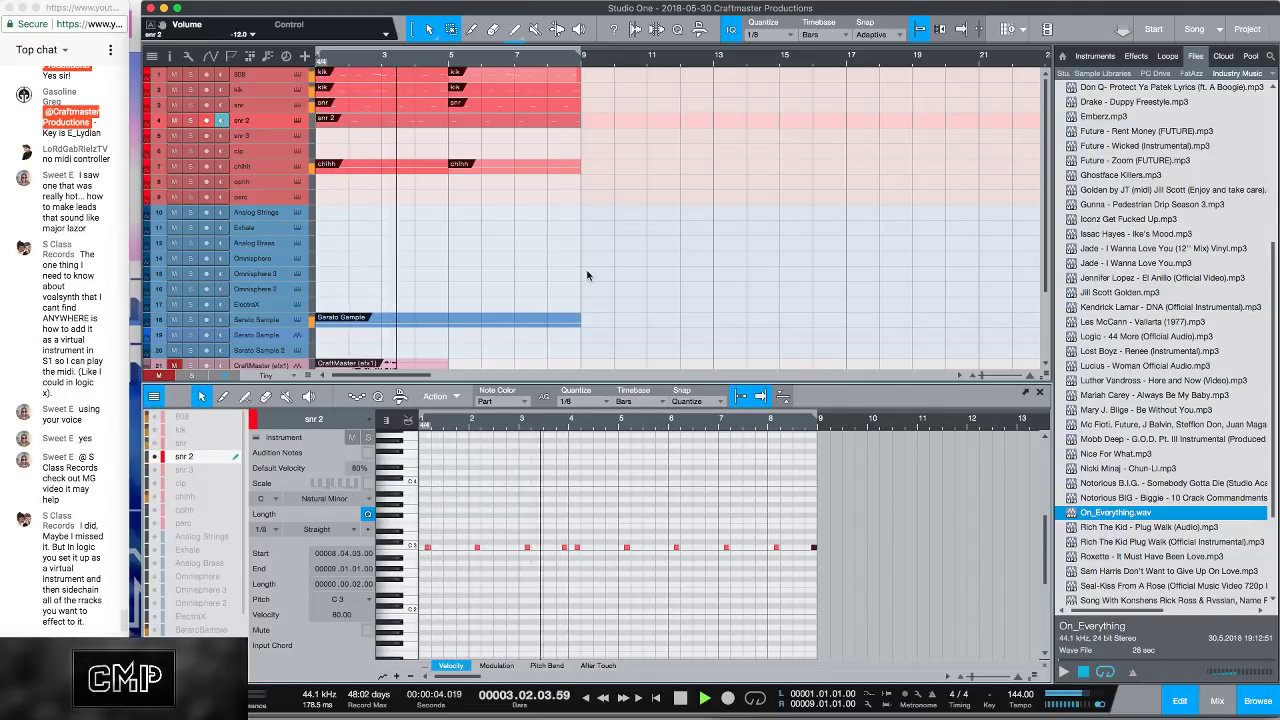
# Step: Create a part on the ophh track over bars 1 to 8 and add an eighth-note C3 on beat 2 of bar 1
pyautogui.doubleClick(370, 181)
pyautogui.press('space')
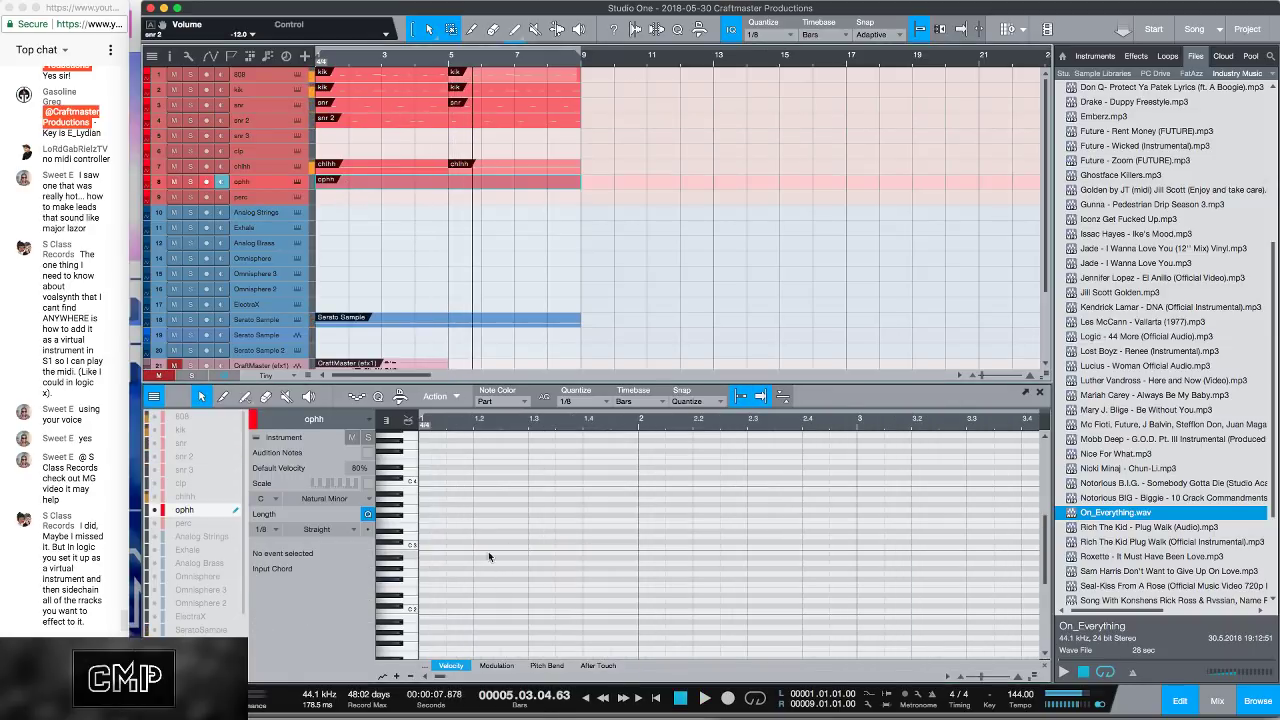
pyautogui.doubleClick(481, 543)
pyautogui.press('Home')
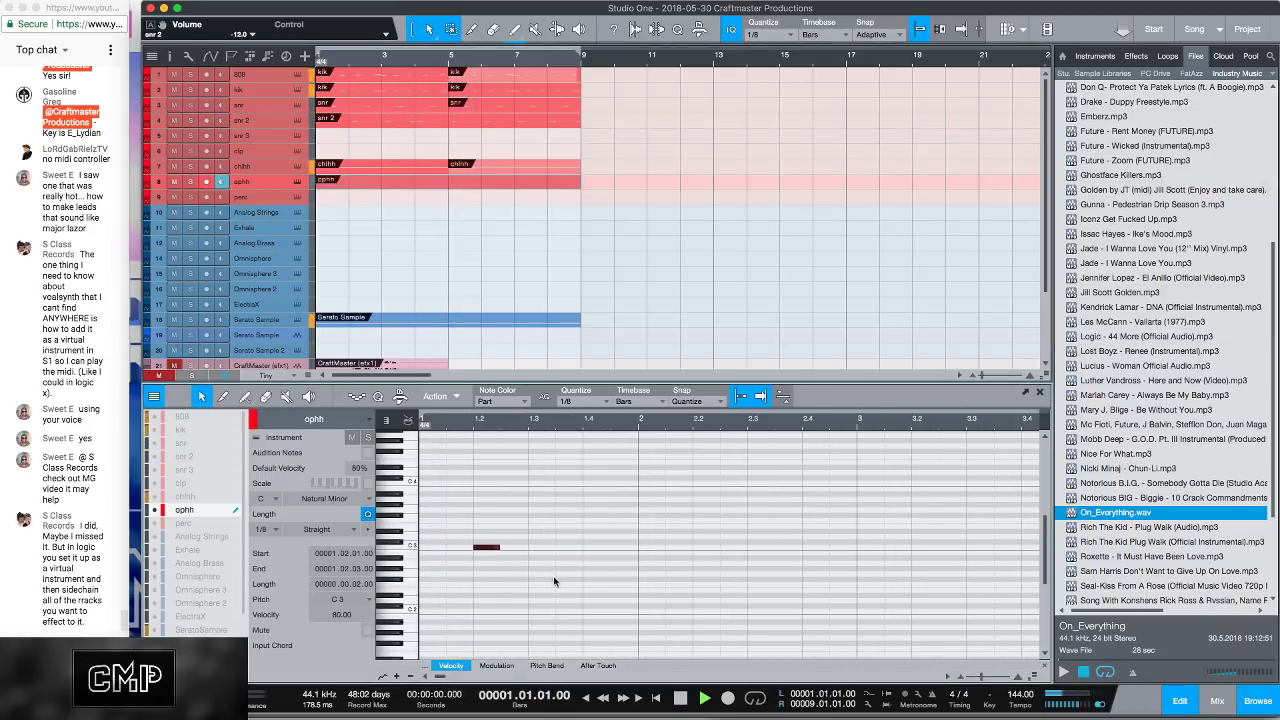
pyautogui.press('space')
pyautogui.press('space')
# Step: Lower the ophh channel volume to -17.3 dB in the mixer while the beat plays
pyautogui.press('F3')
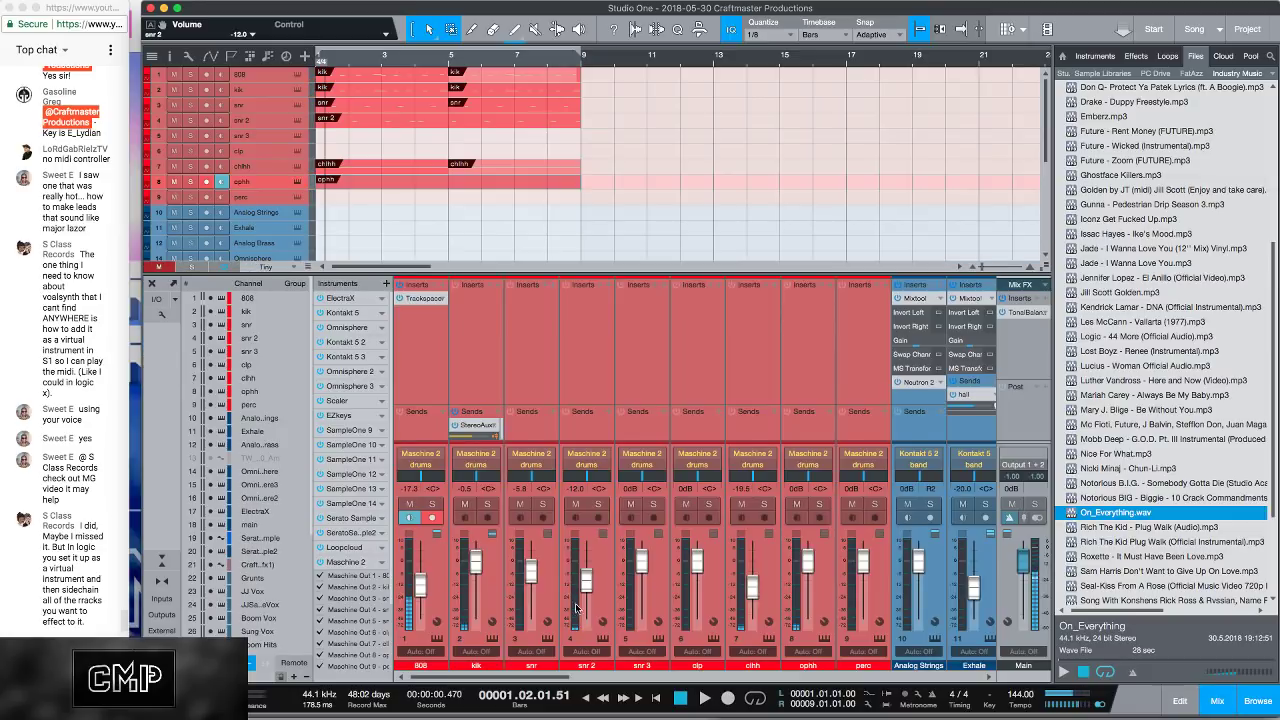
pyautogui.press('Home')
pyautogui.press('space')
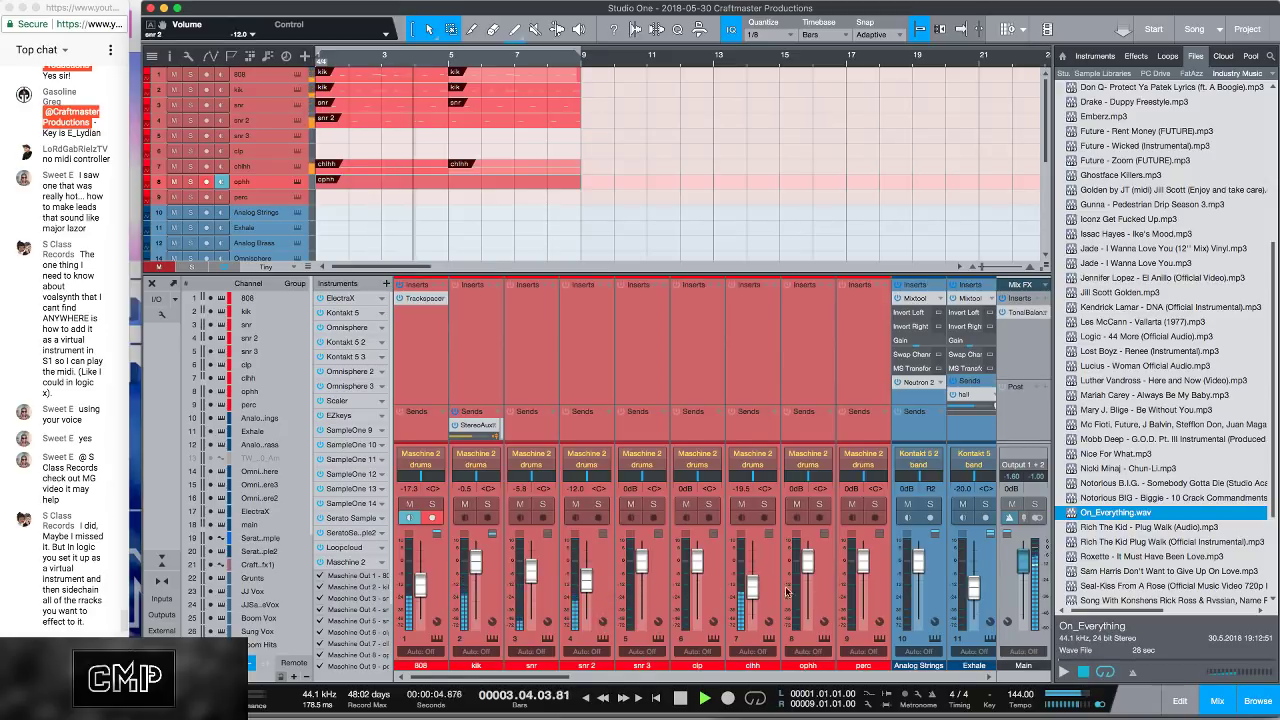
pyautogui.moveTo(808, 572); pyautogui.dragTo(808, 596)
pyautogui.press('Home')
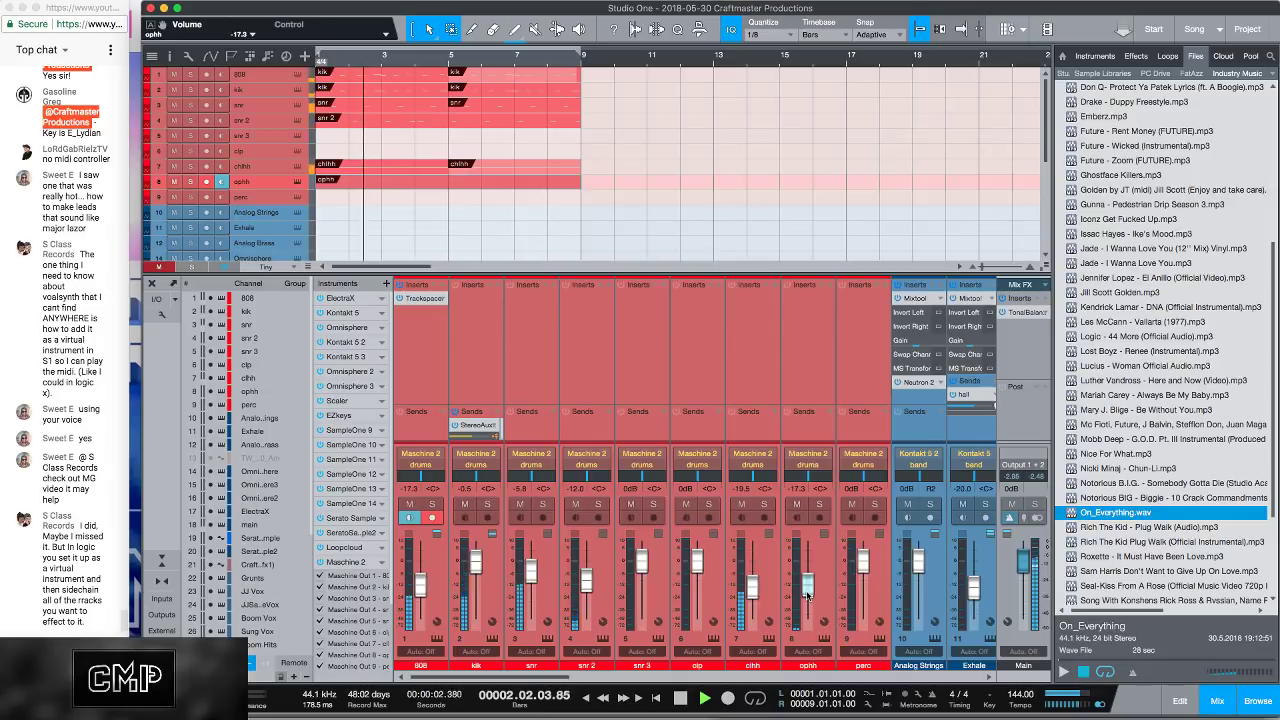
pyautogui.press('Home')
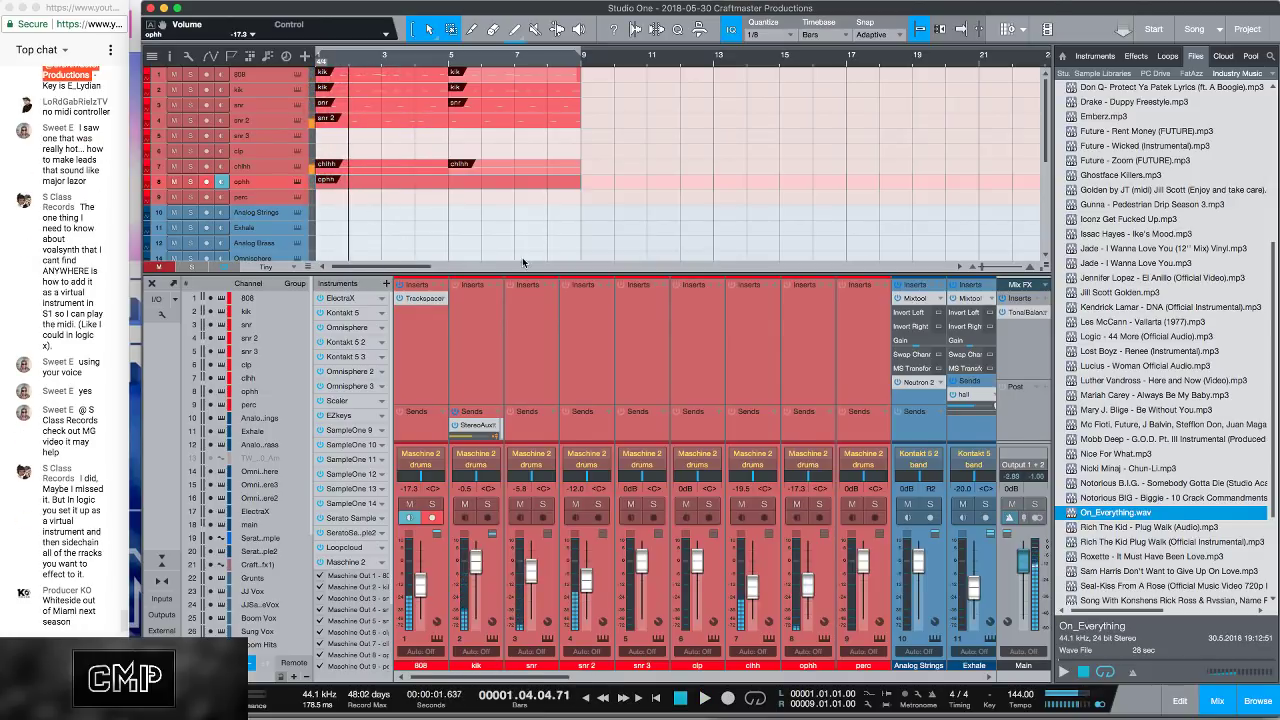
# Step: Copy the ophh C3 note from bar 1 to beat 2 of bars 3, 5 and 7
pyautogui.doubleClick(419, 183)
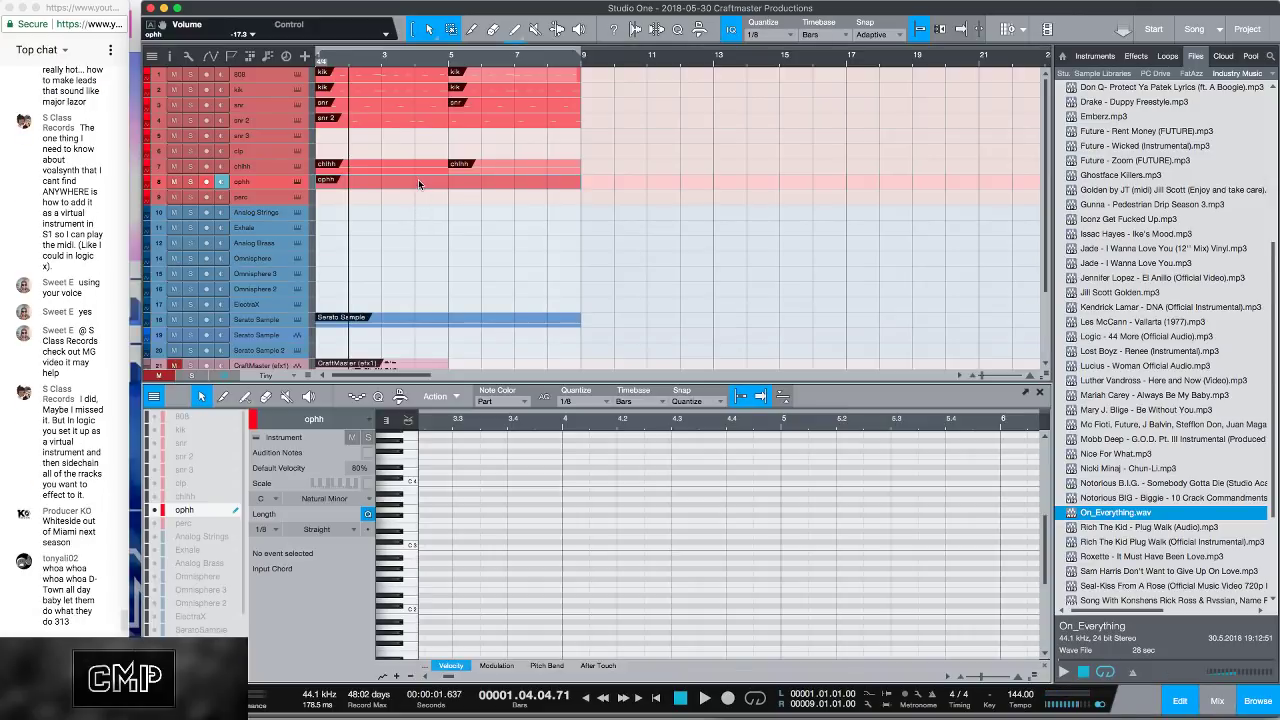
pyautogui.click(782, 397)
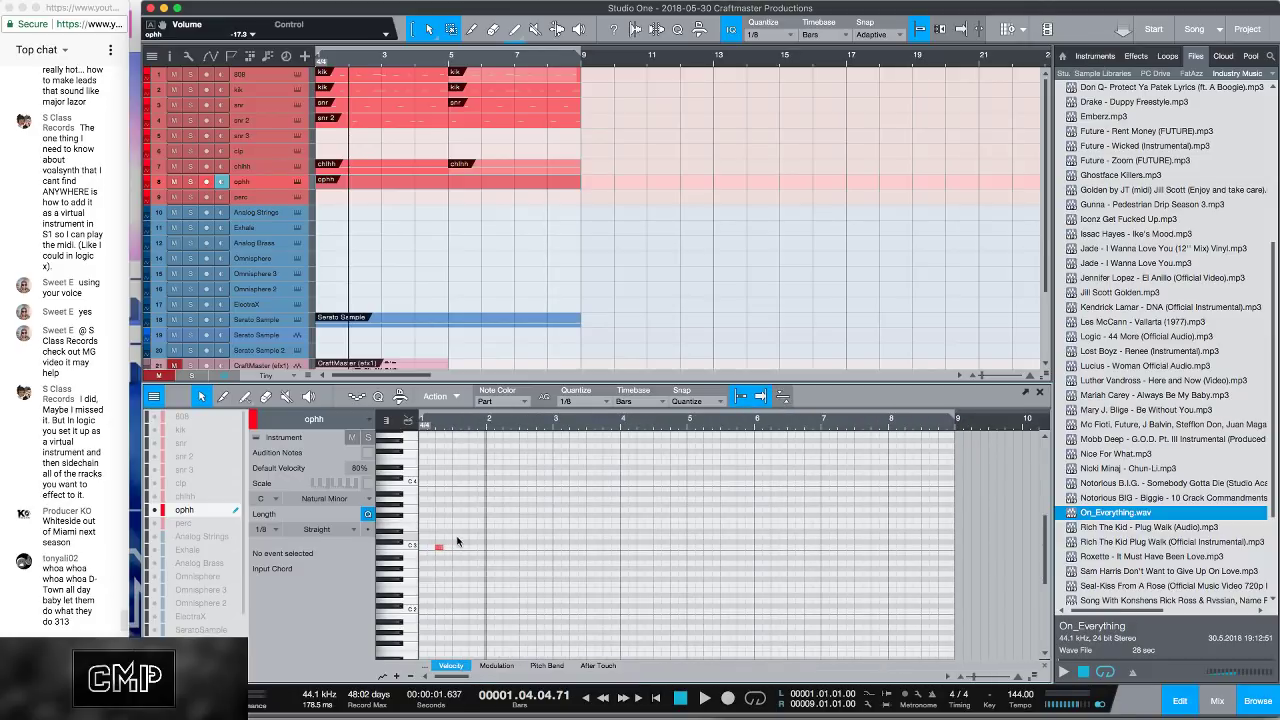
pyautogui.moveTo(441, 551)
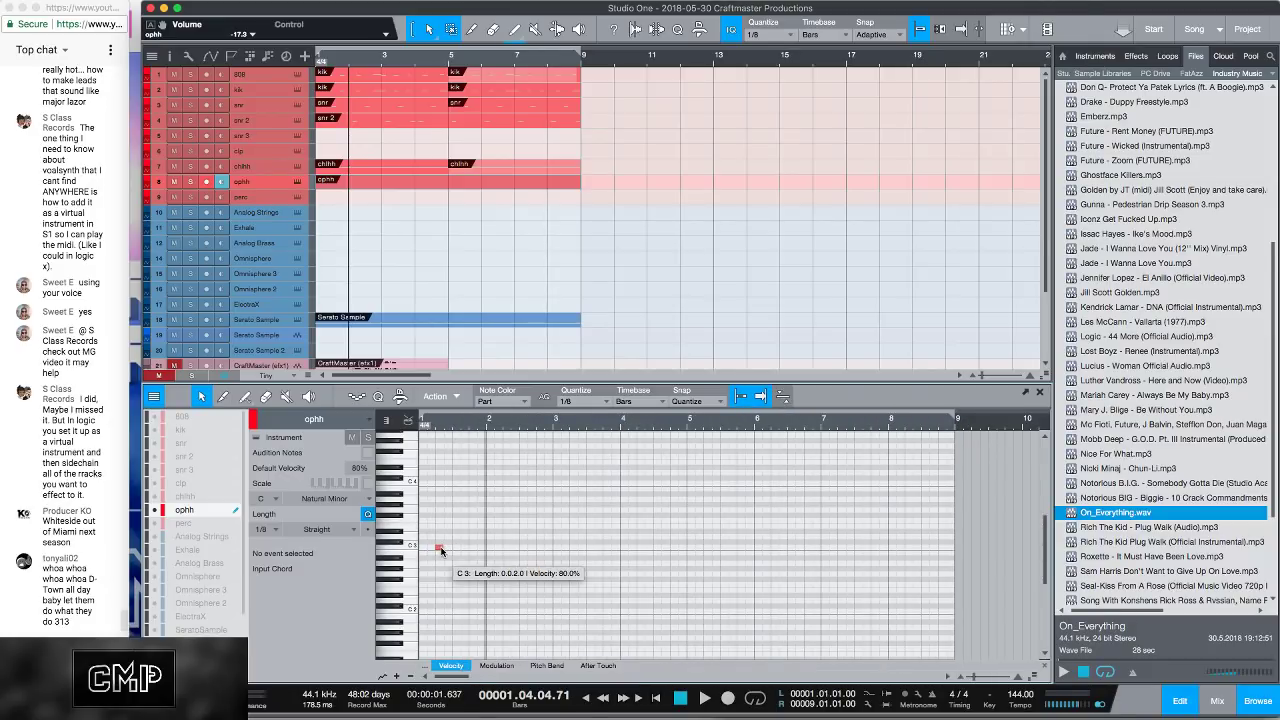
pyautogui.moveTo(441, 551); pyautogui.dragTo(369, 512)
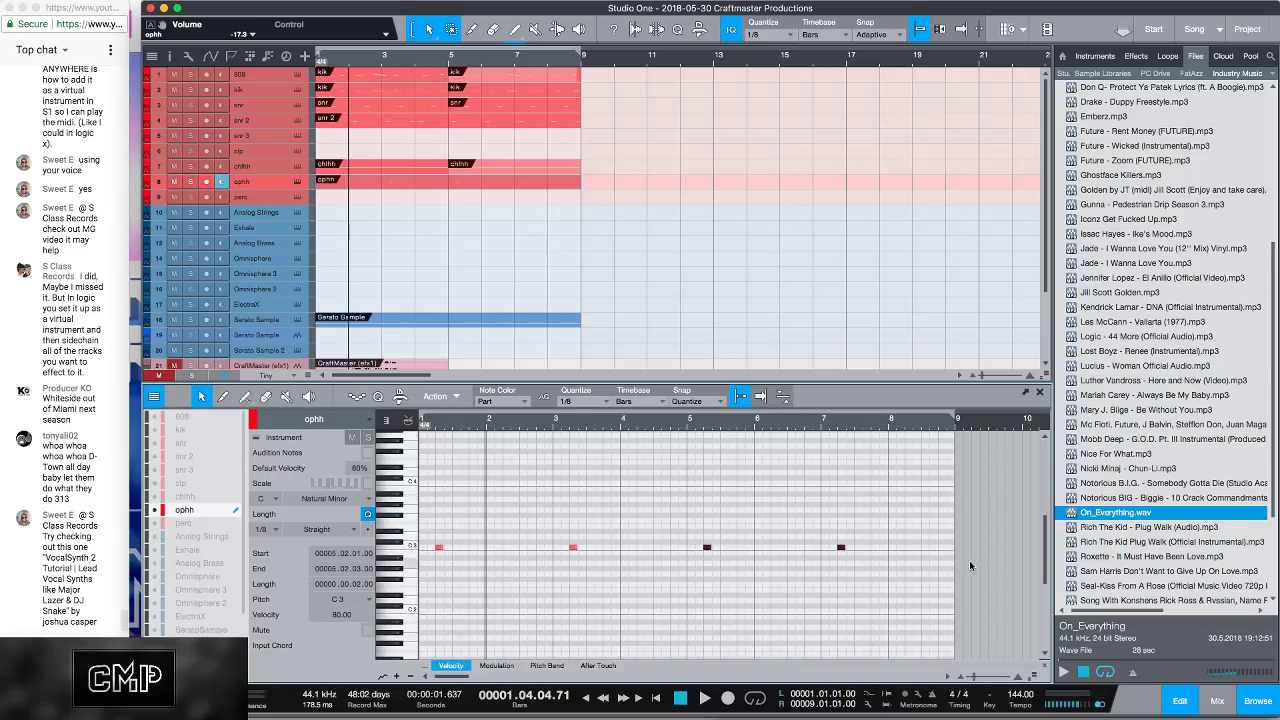
pyautogui.scroll(10, 1105, 533)
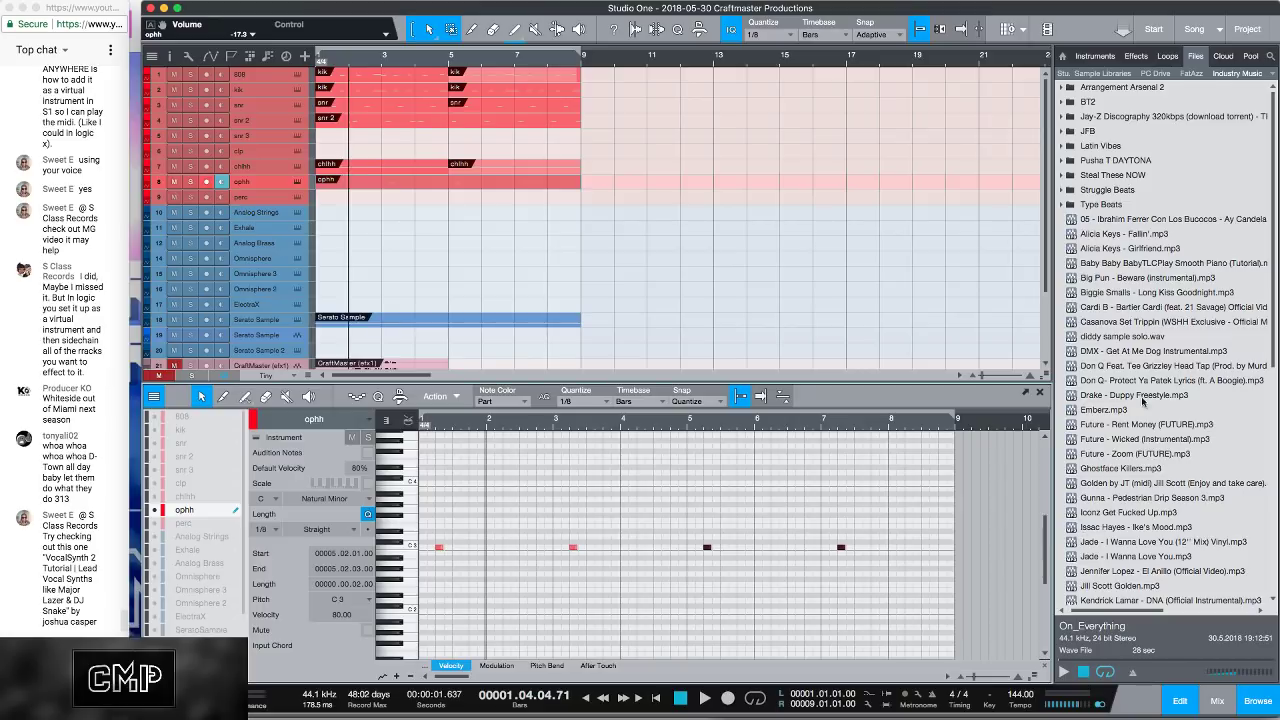
pyautogui.moveTo(1272, 312); pyautogui.dragTo(1276, 204)
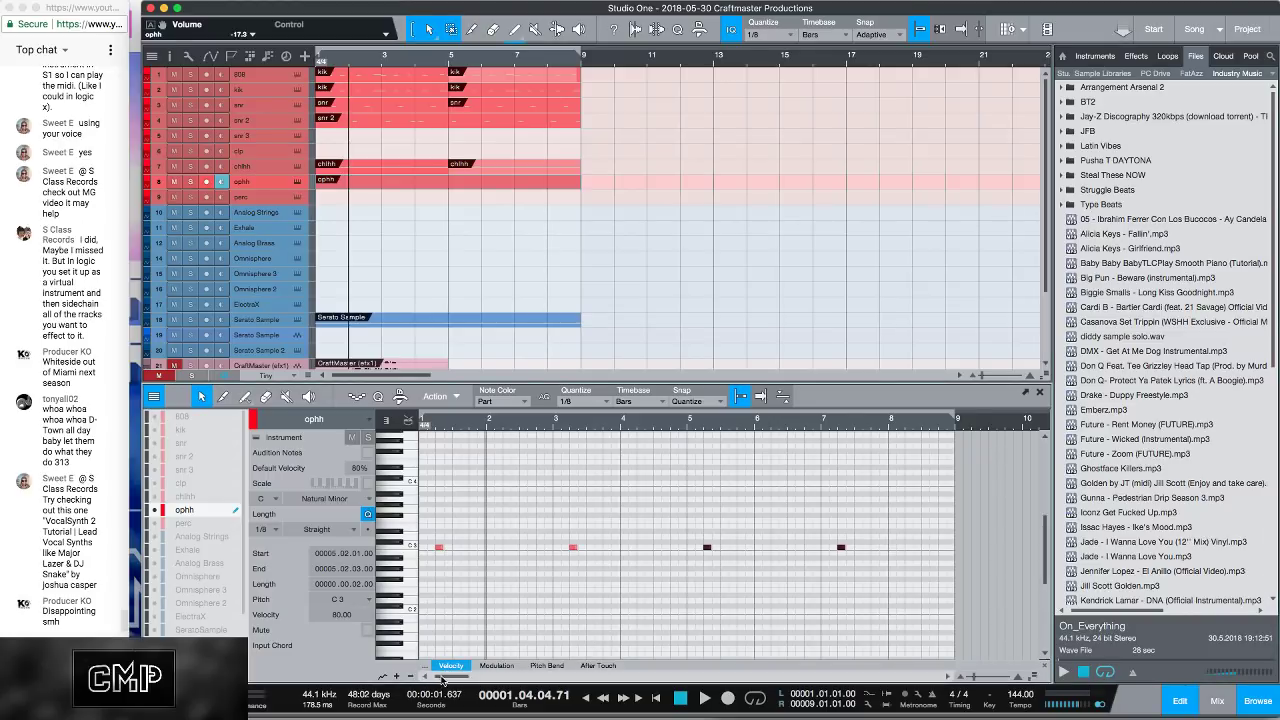
# Step: Deselect the ophh notes and play the eight-bar beat to audition the open hi-hat part
pyautogui.click(421, 553)
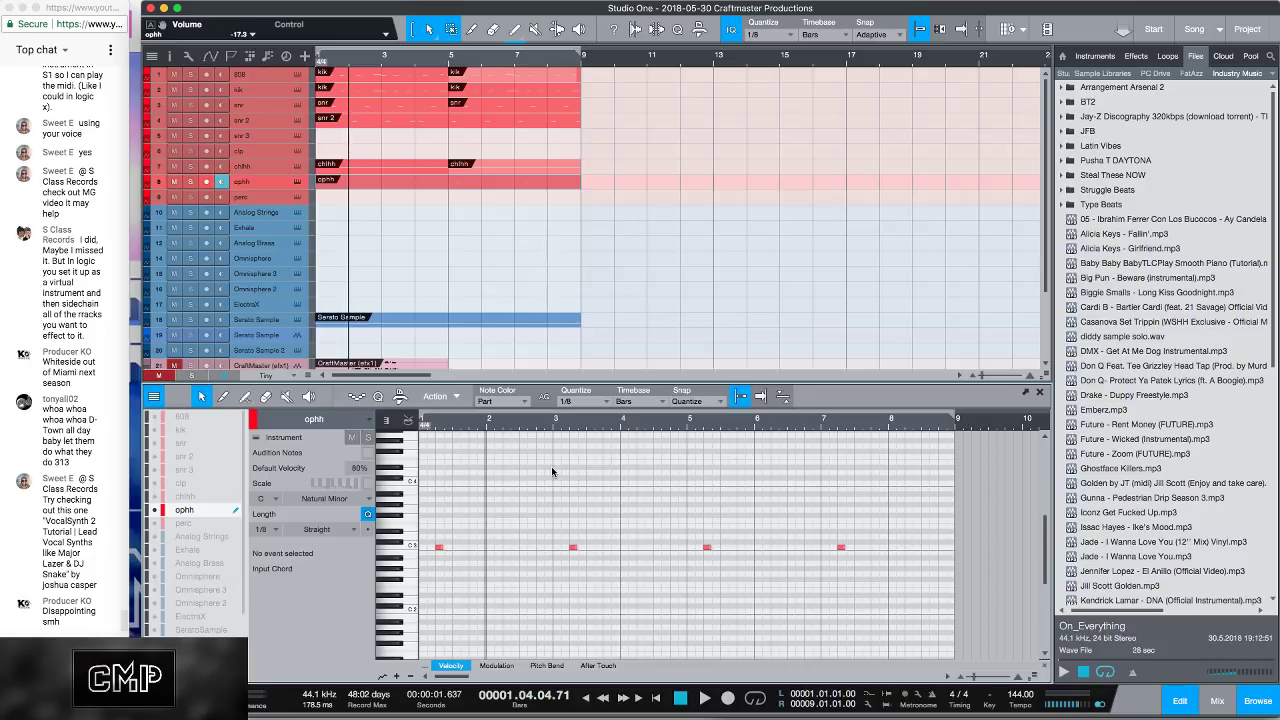
pyautogui.press('space')
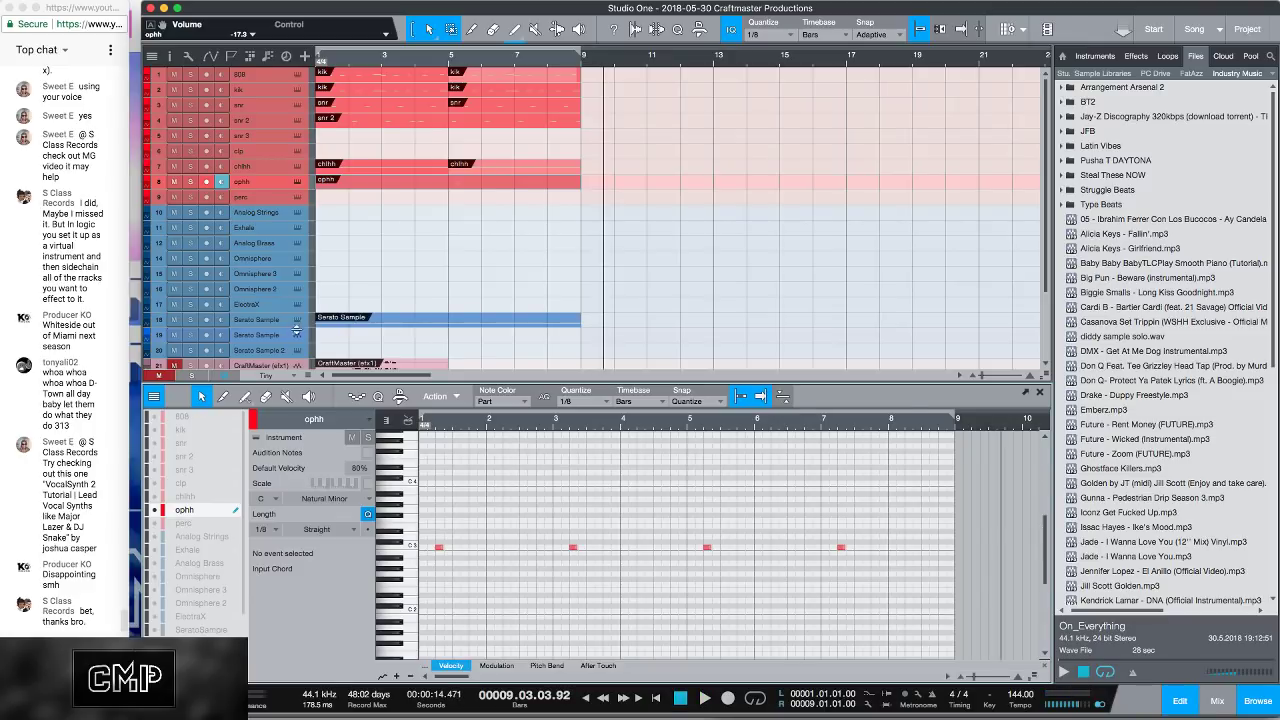
# Step: Open RC-20 Retro Color on the main mixer channel while the beat plays; set Noise to 11% and Wobble to 27%, and enable Space at 18%
pyautogui.click(286, 324)
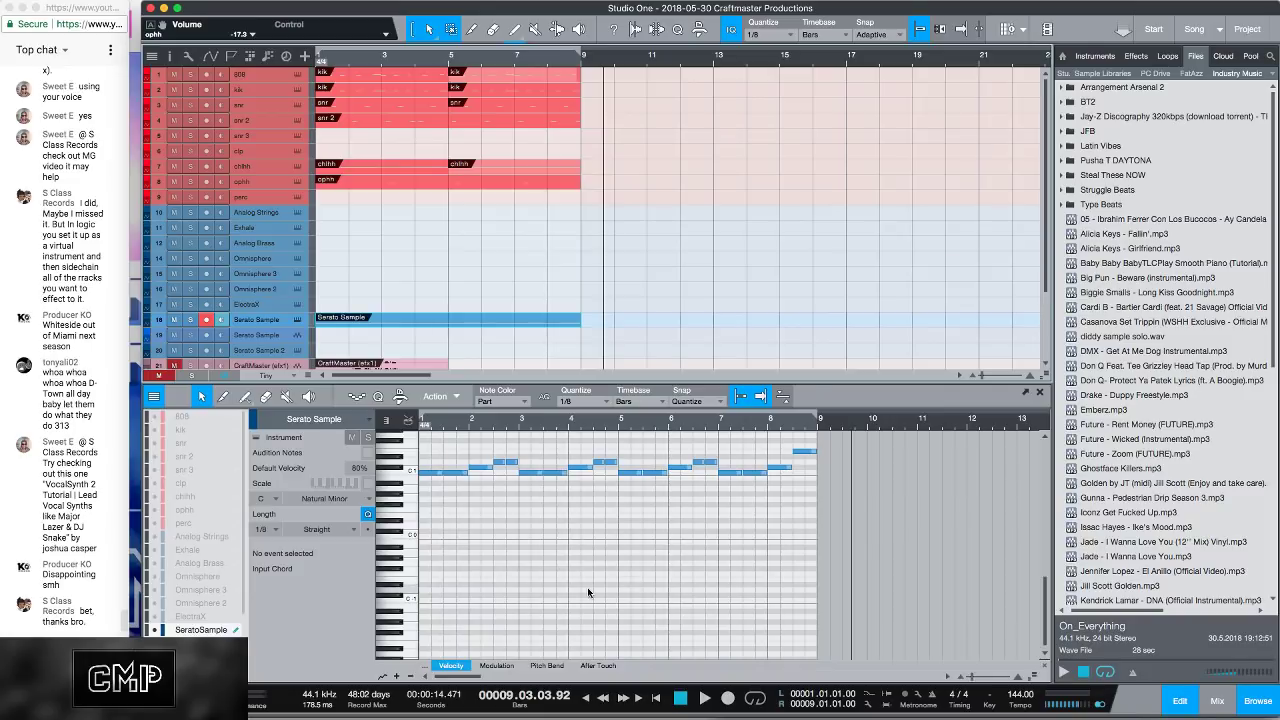
pyautogui.press('F3')
pyautogui.moveTo(531, 680); pyautogui.dragTo(676, 664)
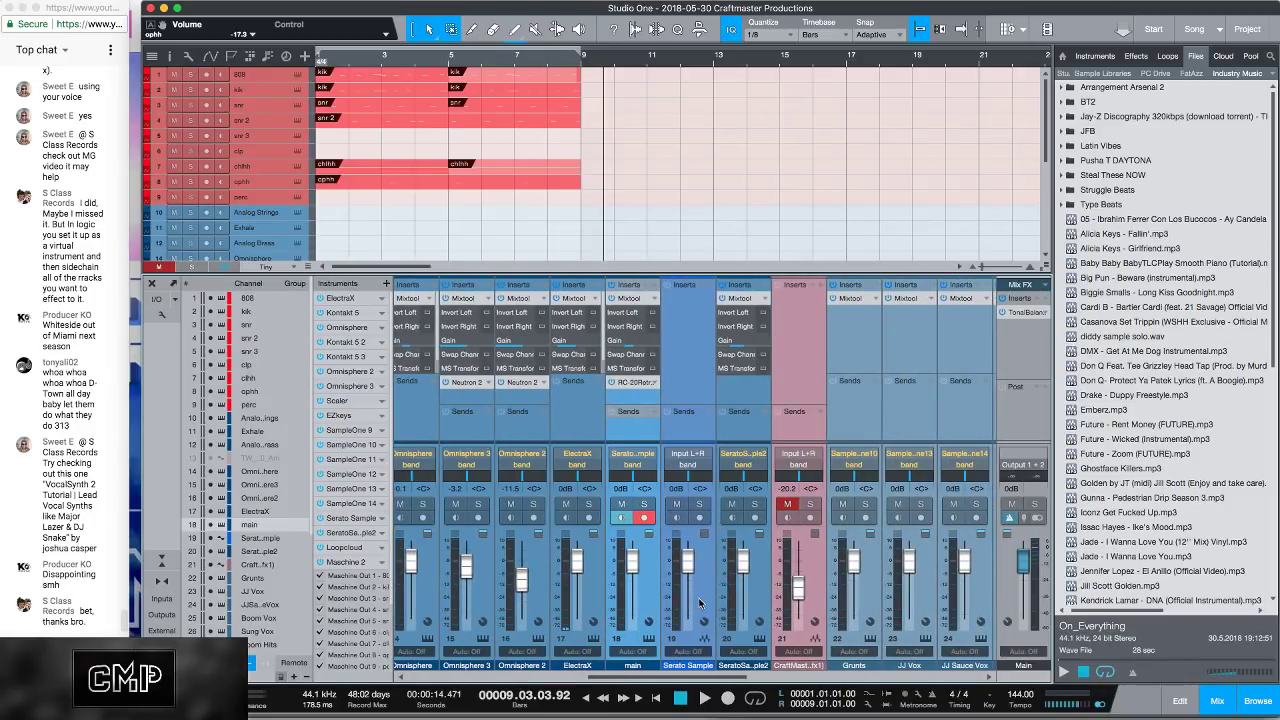
pyautogui.scroll(-5, 423, 214)
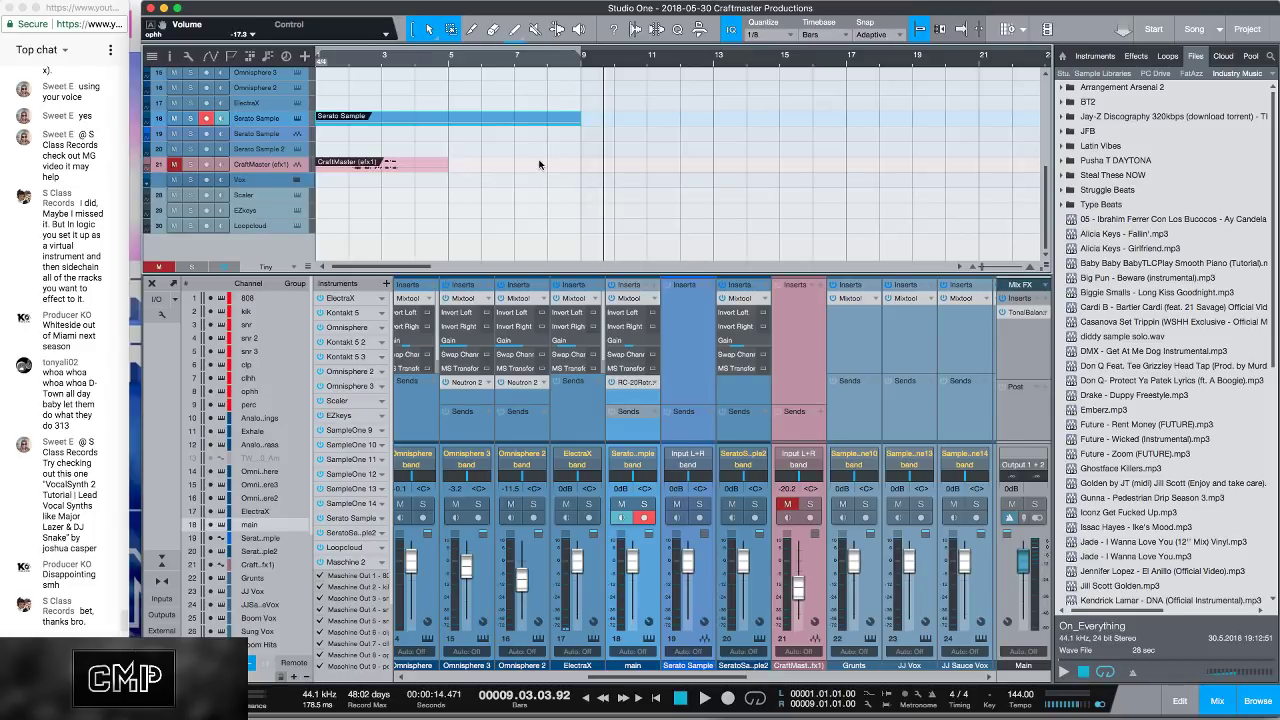
pyautogui.click(395, 76)
pyautogui.press('space')
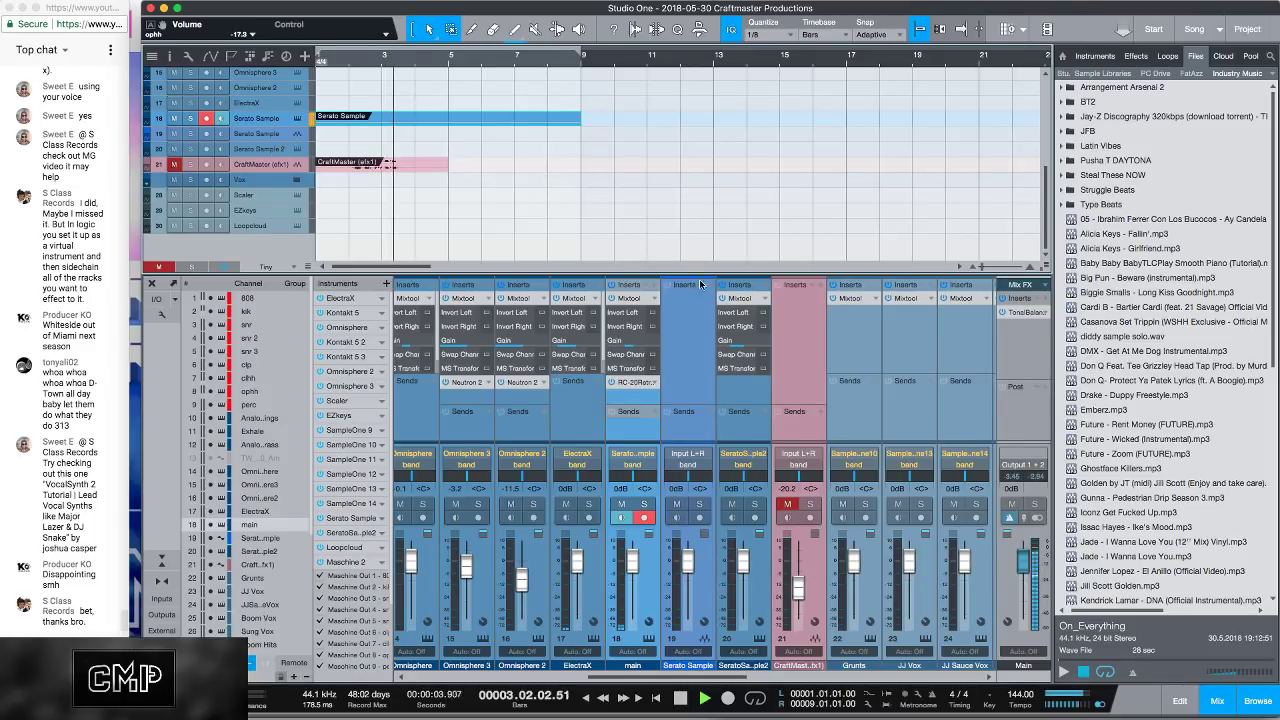
pyautogui.click(643, 384)
pyautogui.moveTo(535, 412); pyautogui.dragTo(521, 376)
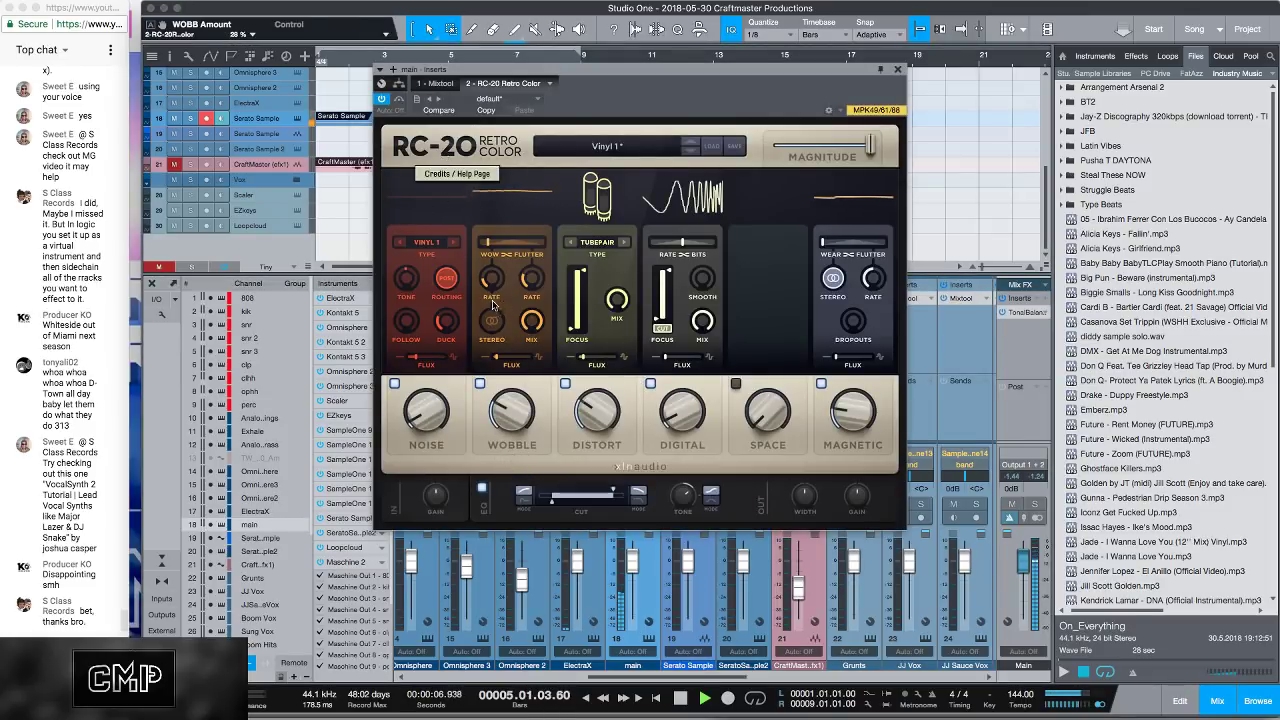
pyautogui.moveTo(418, 428); pyautogui.dragTo(432, 414)
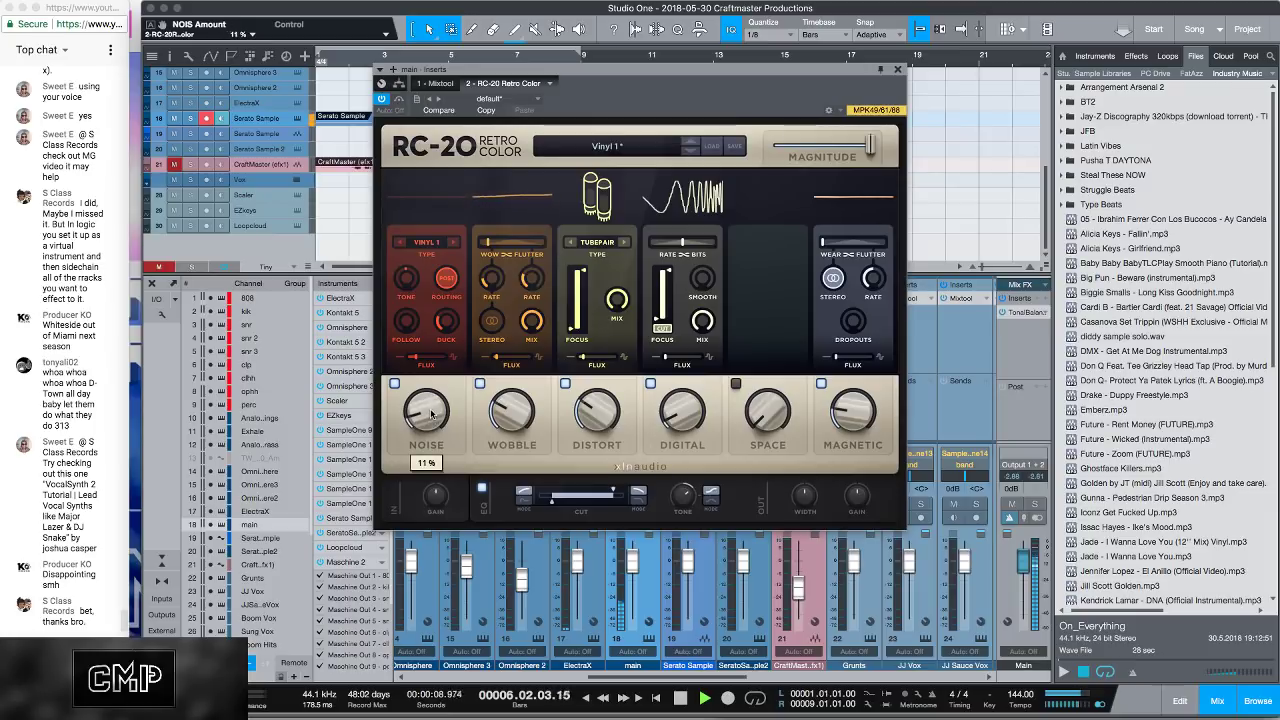
pyautogui.moveTo(514, 421)
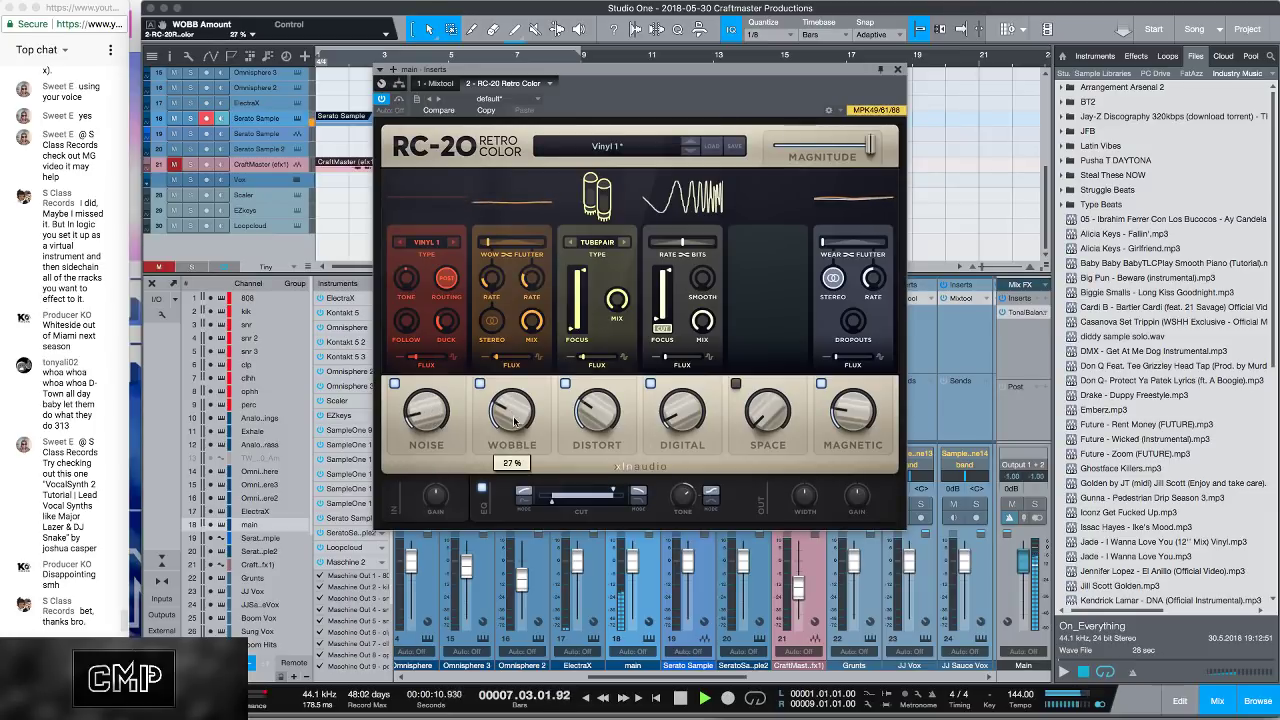
pyautogui.click(736, 383)
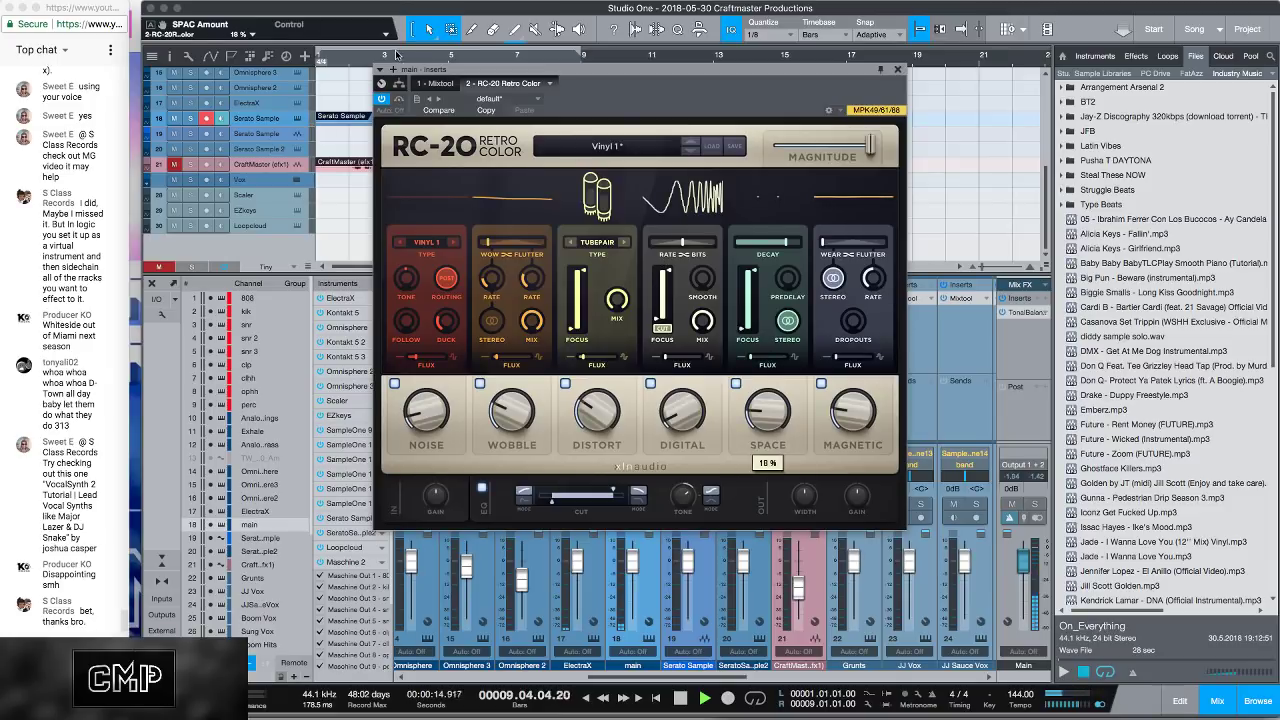
# Step: Replay the beat from the start, set RC-20's Noise to 10% and Wobble to 24%, and close the plug-in
pyautogui.moveTo(437, 80); pyautogui.dragTo(474, 192)
pyautogui.press(',')
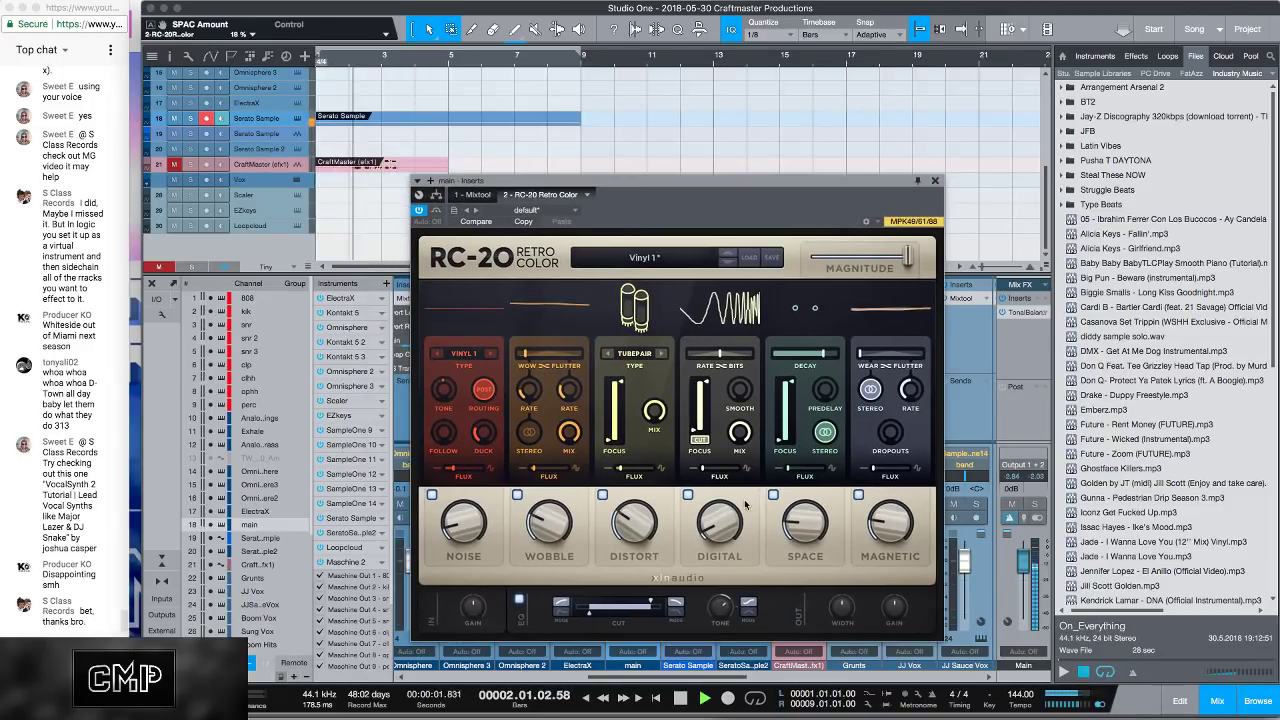
pyautogui.moveTo(472, 533)
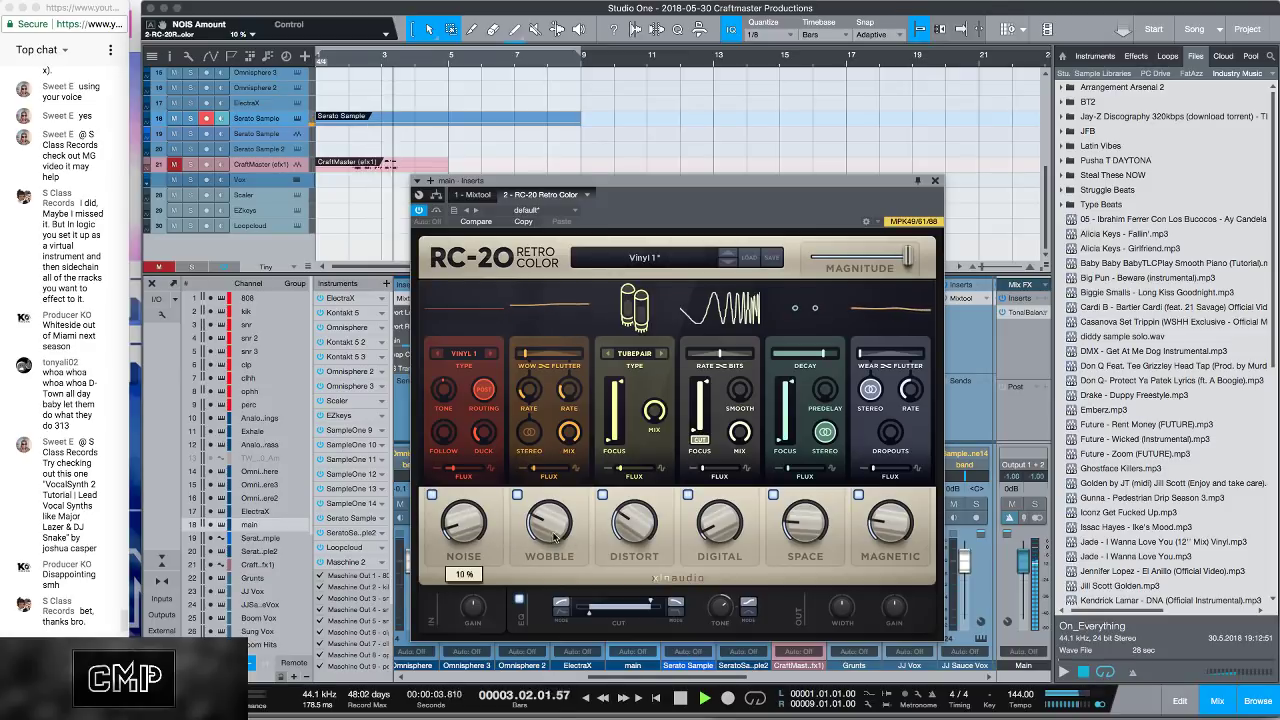
pyautogui.moveTo(552, 533)
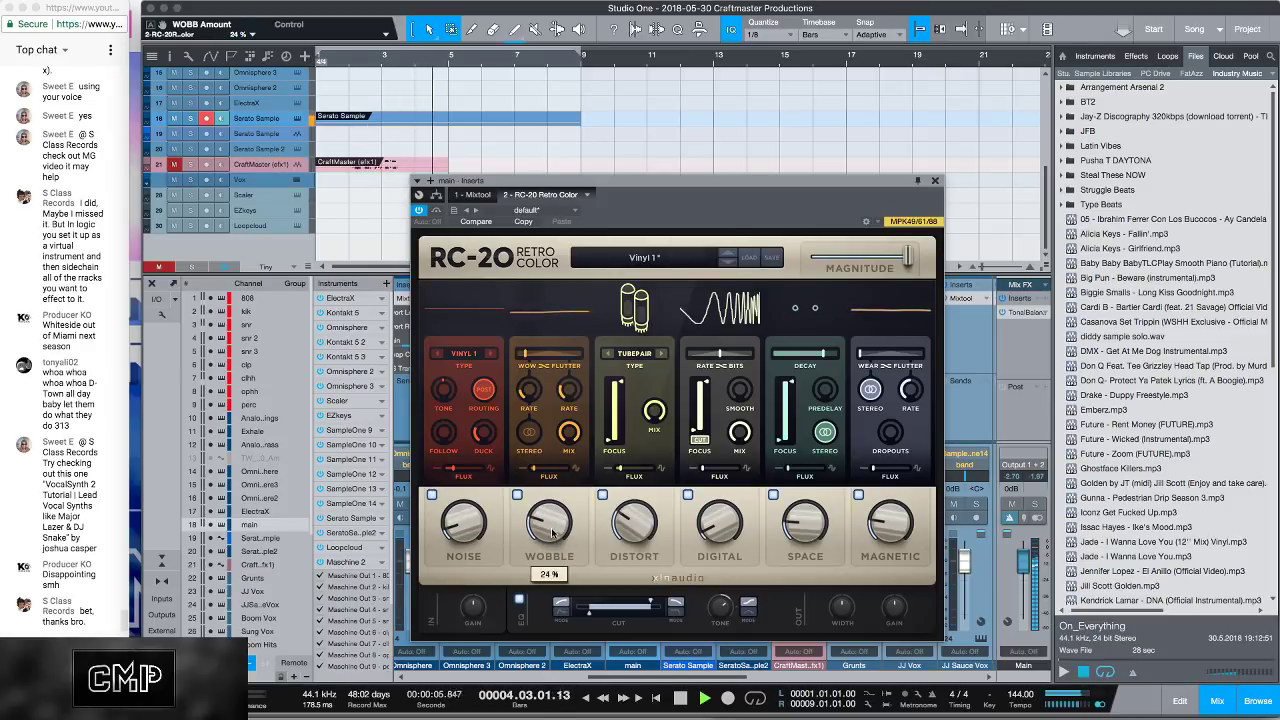
pyautogui.press('super+w')
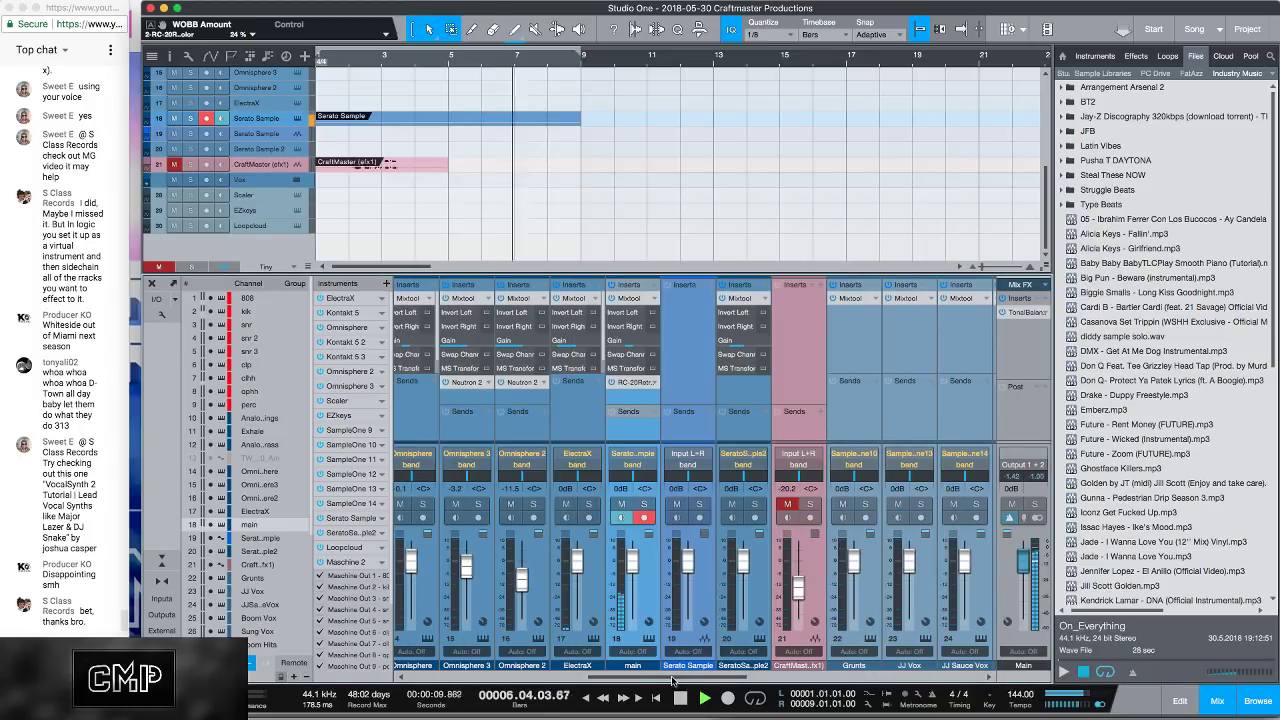
# Step: Raise the 808 channel volume to -15.0 dB in the mixer while the beat plays
pyautogui.moveTo(672, 680); pyautogui.dragTo(420, 665)
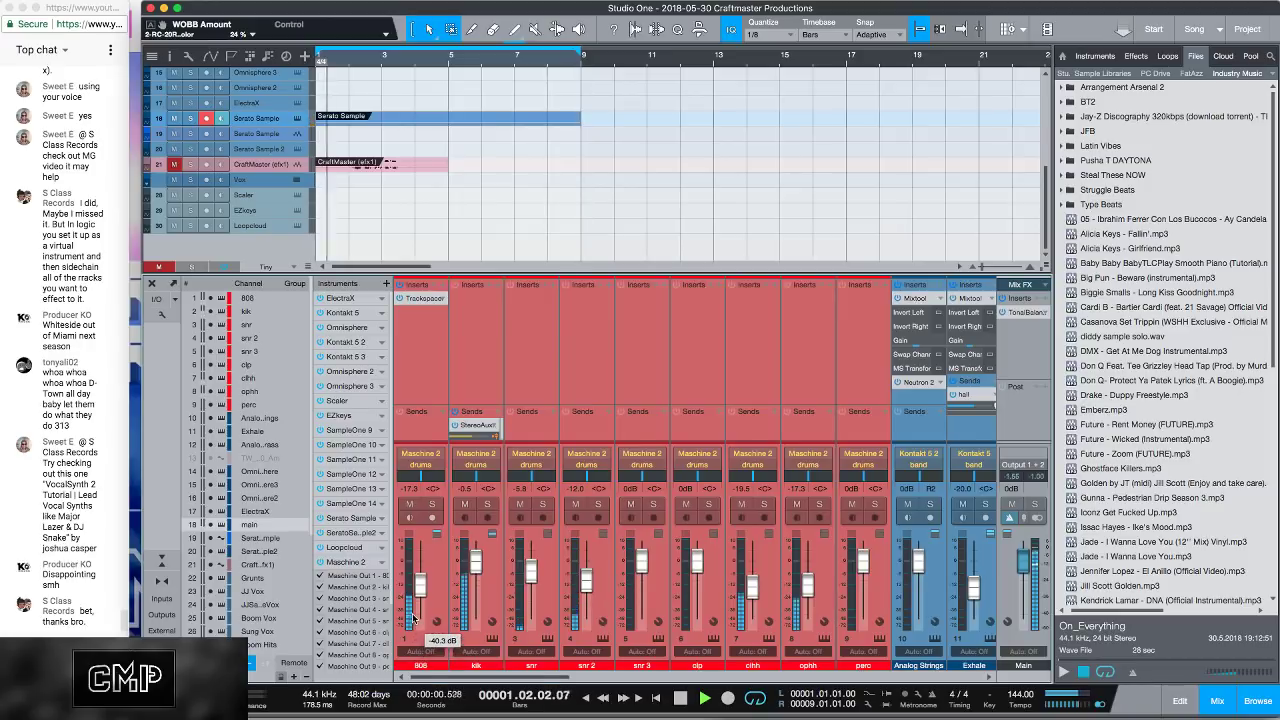
pyautogui.moveTo(418, 598); pyautogui.dragTo(418, 592)
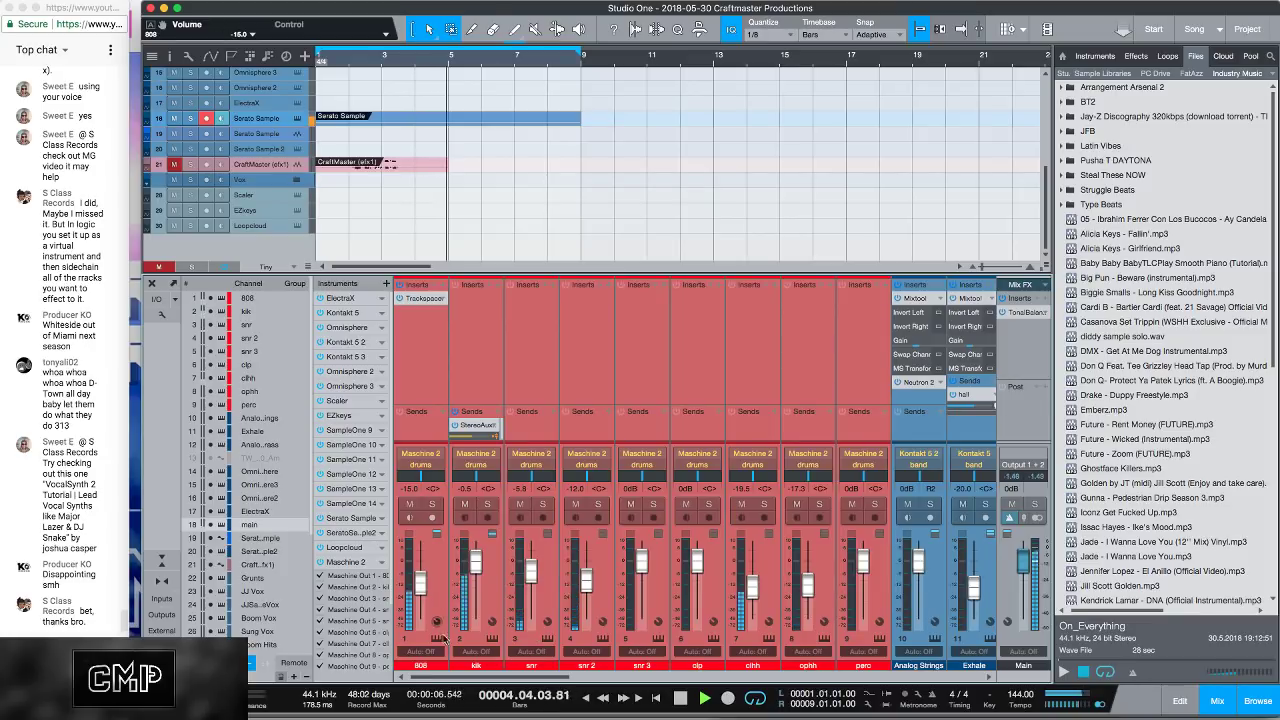
# Step: Set the FG Level gain of Slate Digital FG-X on the mixbus to 2.1 dB while auditioning the beat, and close the plug-in
pyautogui.hscroll(10, 443, 638)
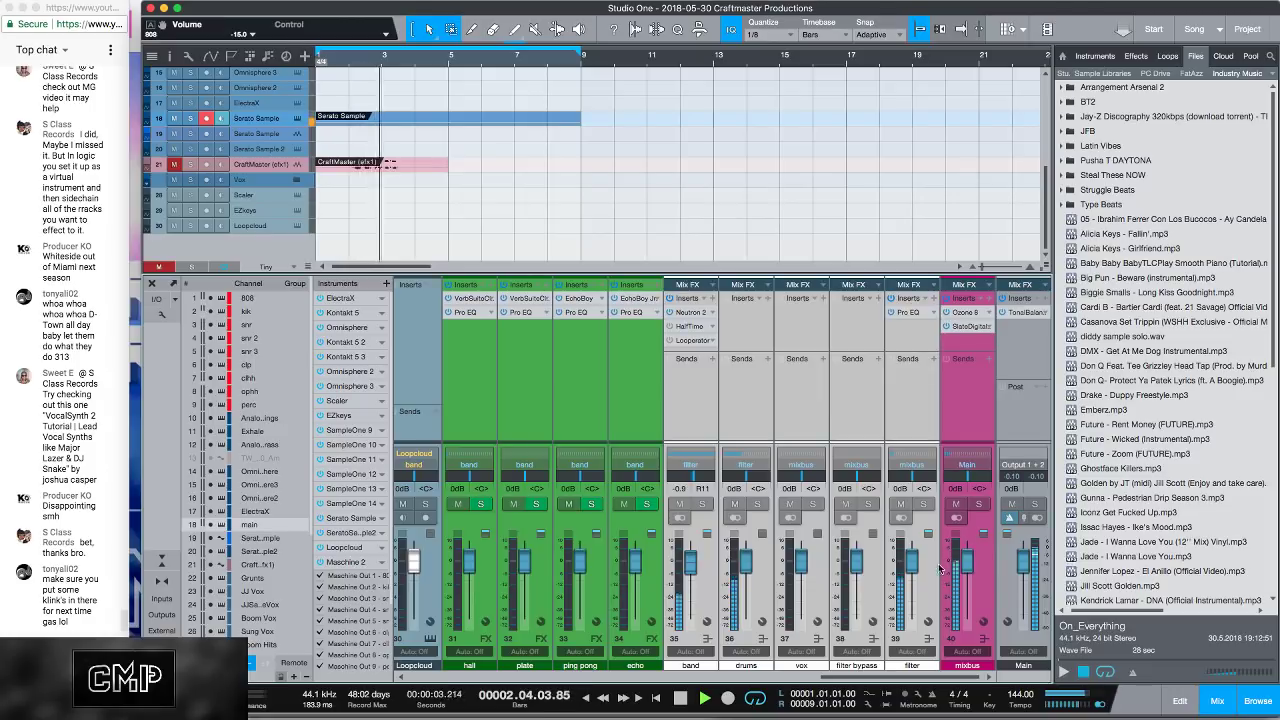
pyautogui.press('space')
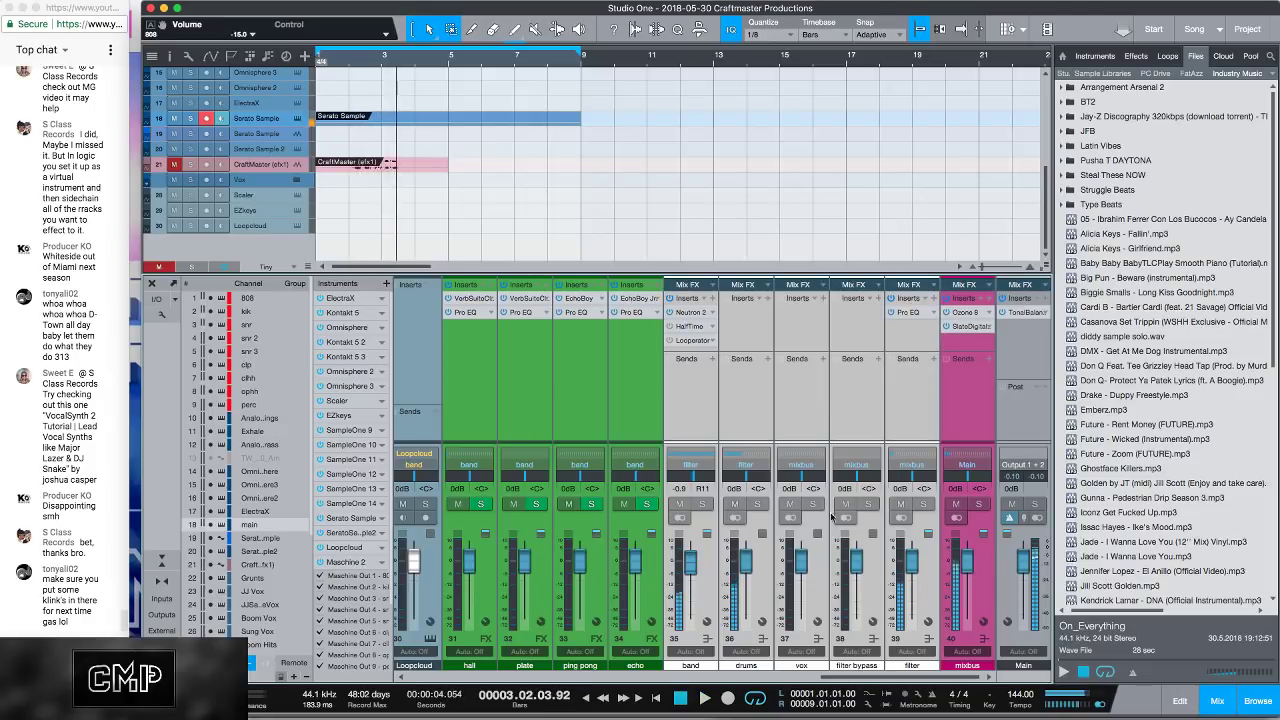
pyautogui.click(965, 326)
pyautogui.moveTo(521, 527); pyautogui.dragTo(510, 545)
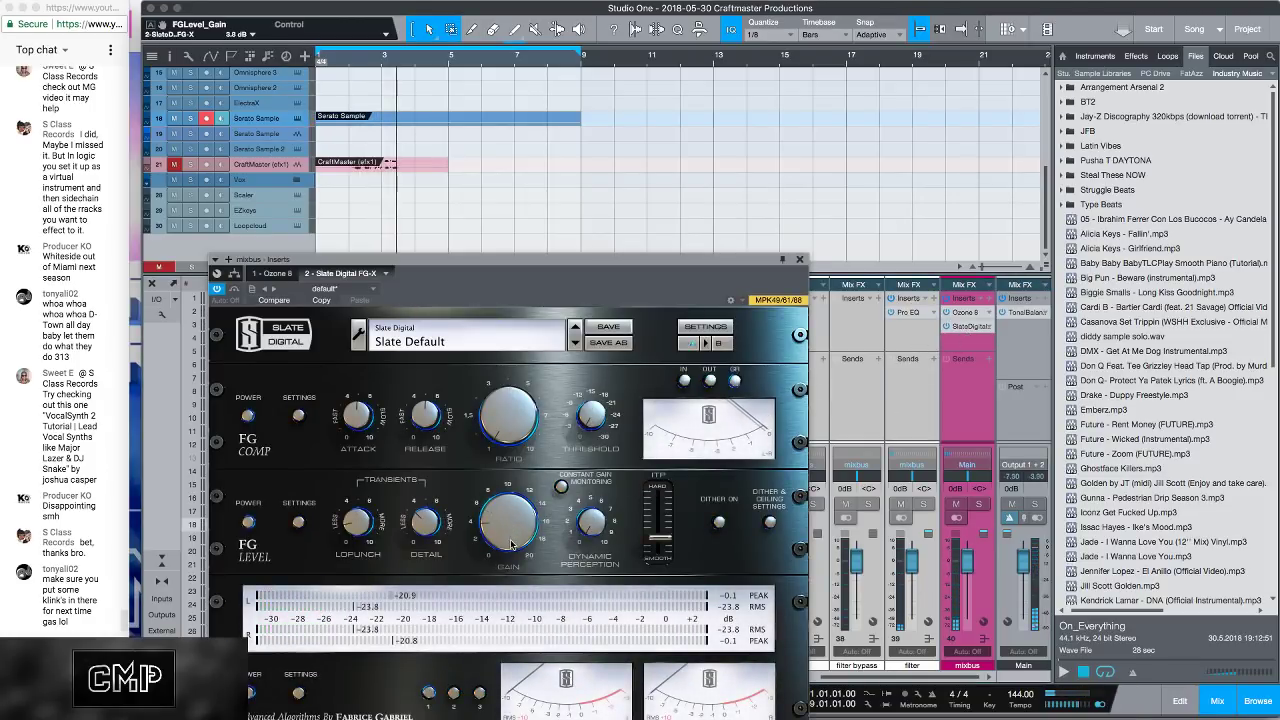
pyautogui.press('space')
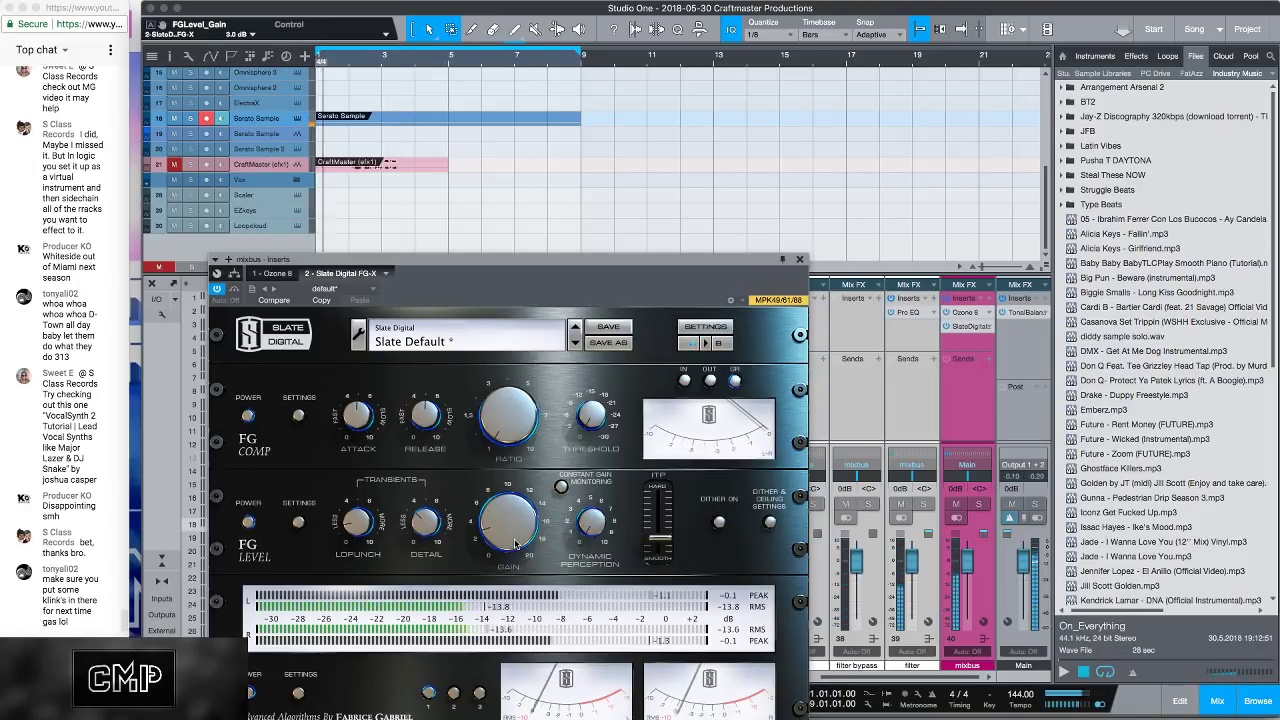
pyautogui.moveTo(515, 543); pyautogui.dragTo(520, 551)
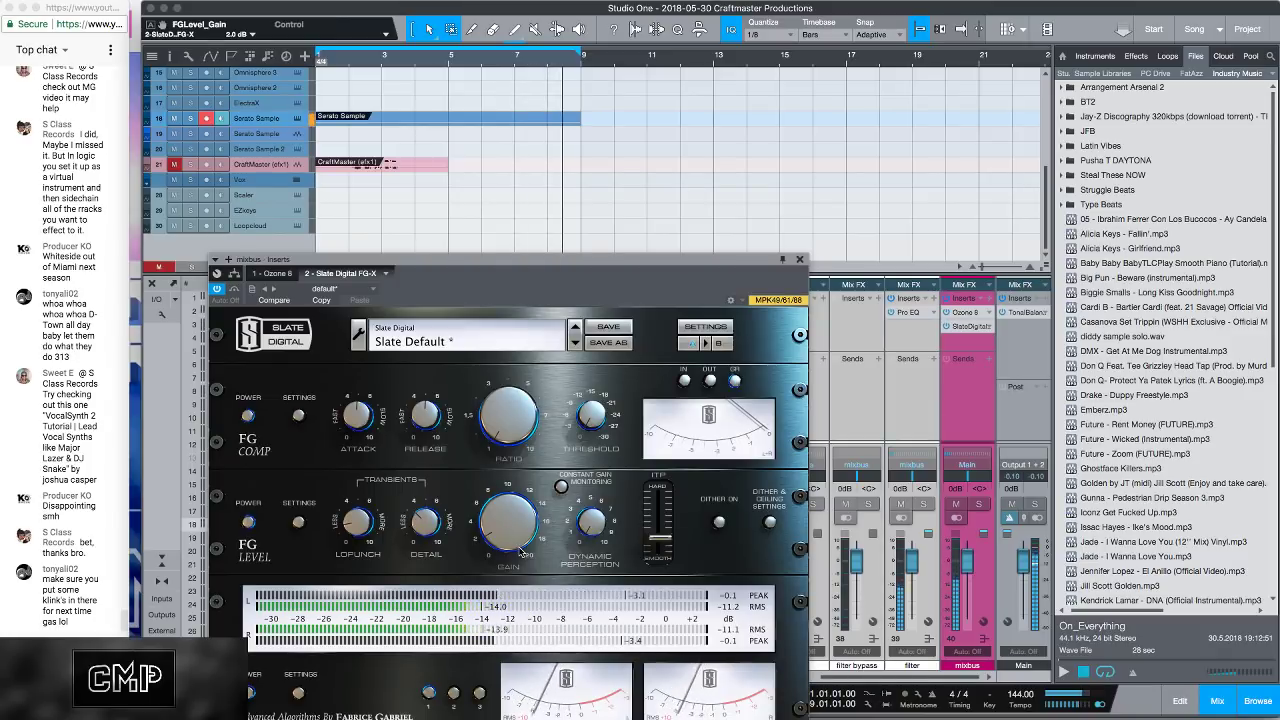
pyautogui.scroll(1, 520, 551)
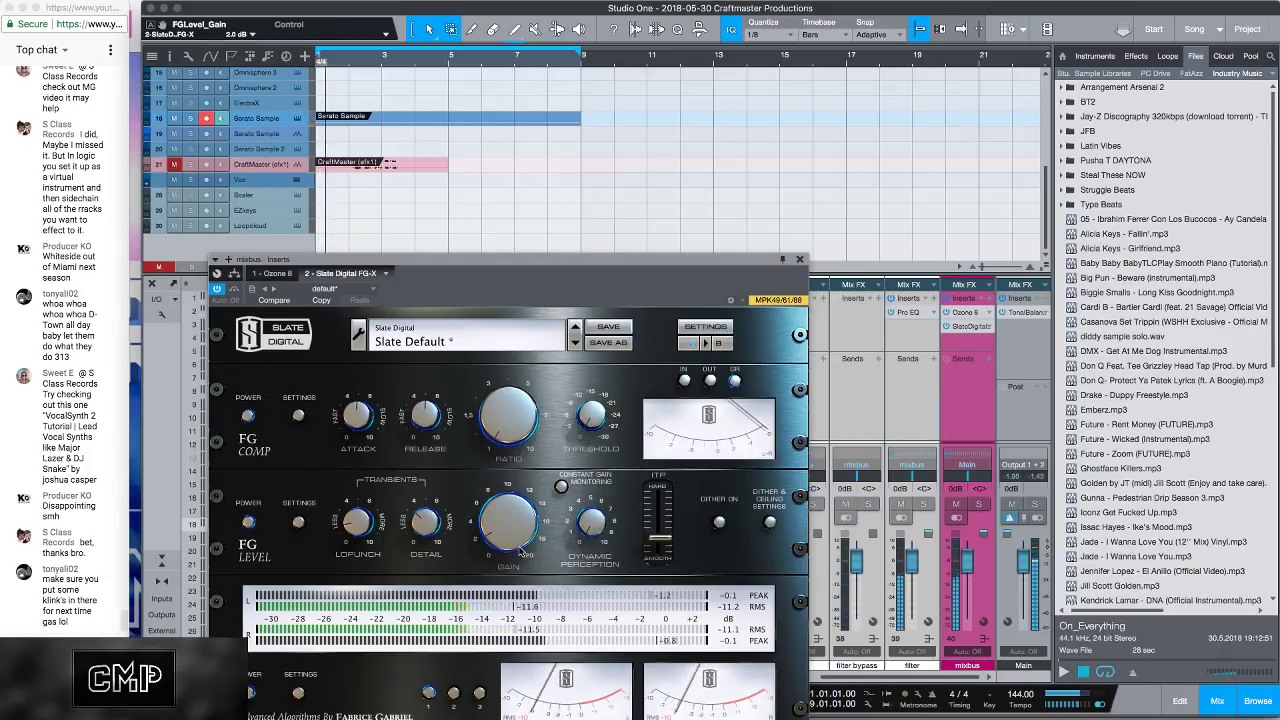
pyautogui.click(799, 261)
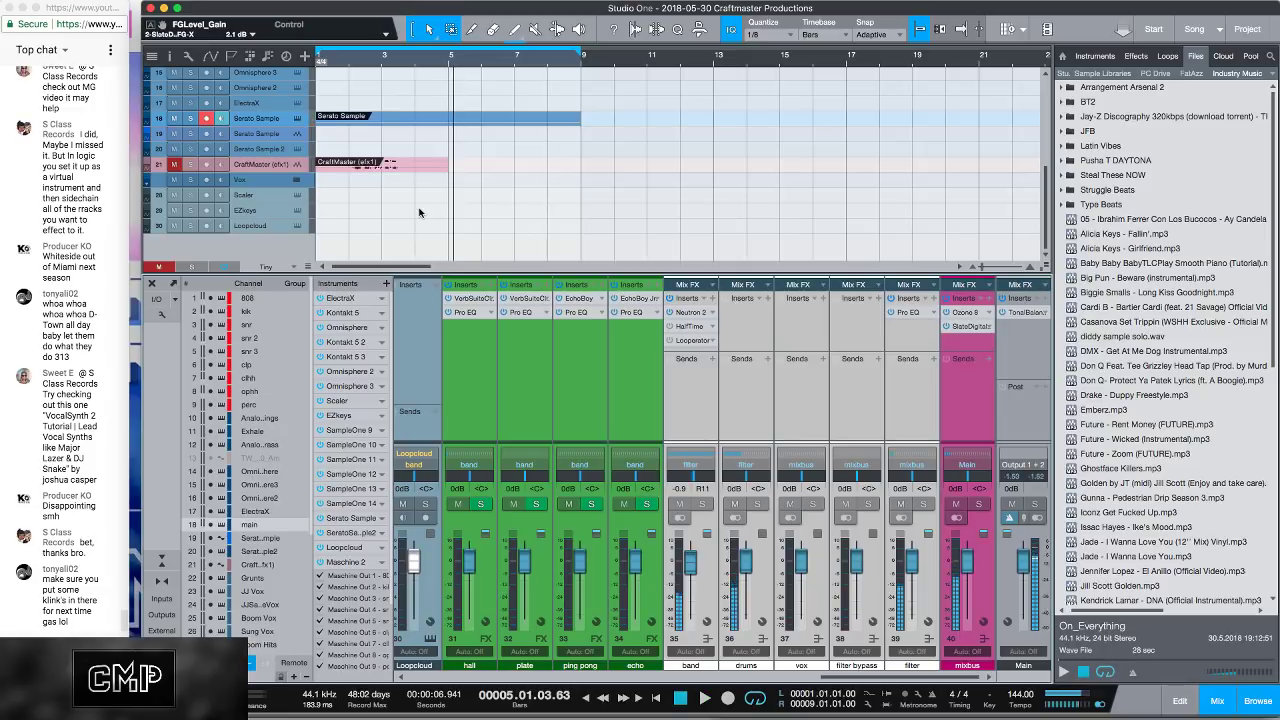
pyautogui.scroll(-5, 417, 206)
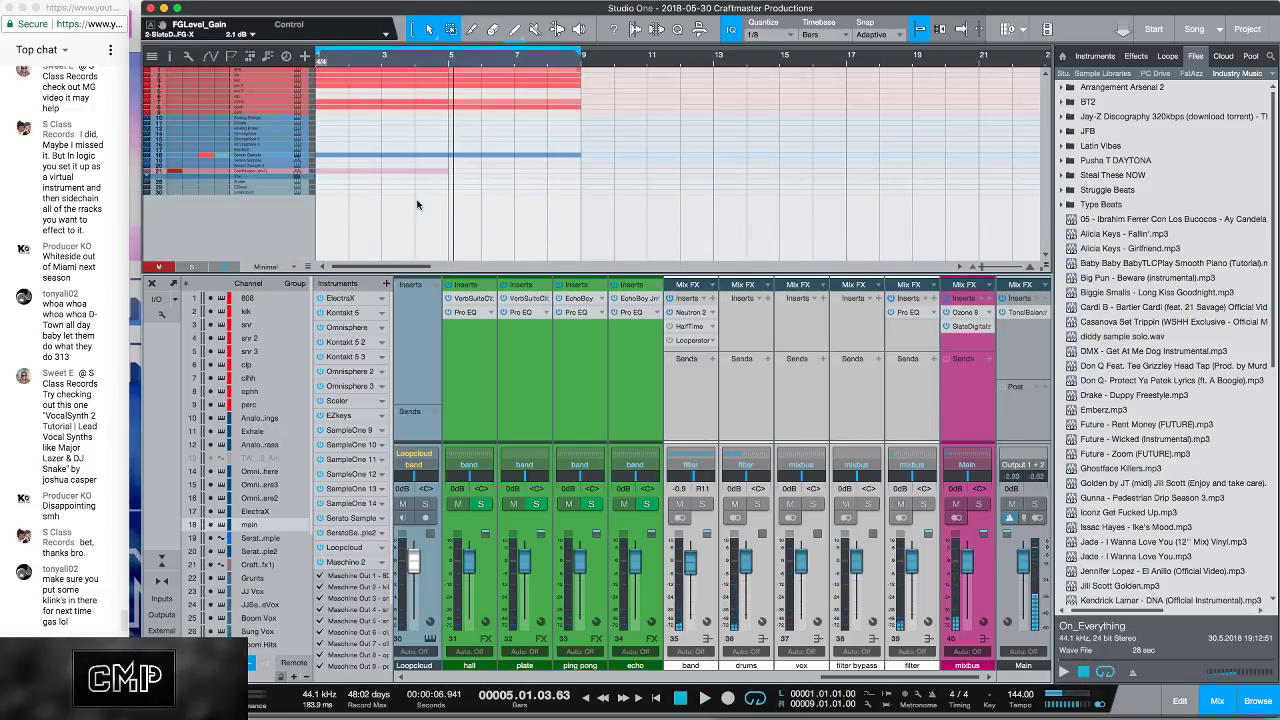
pyautogui.scroll(4, 417, 205)
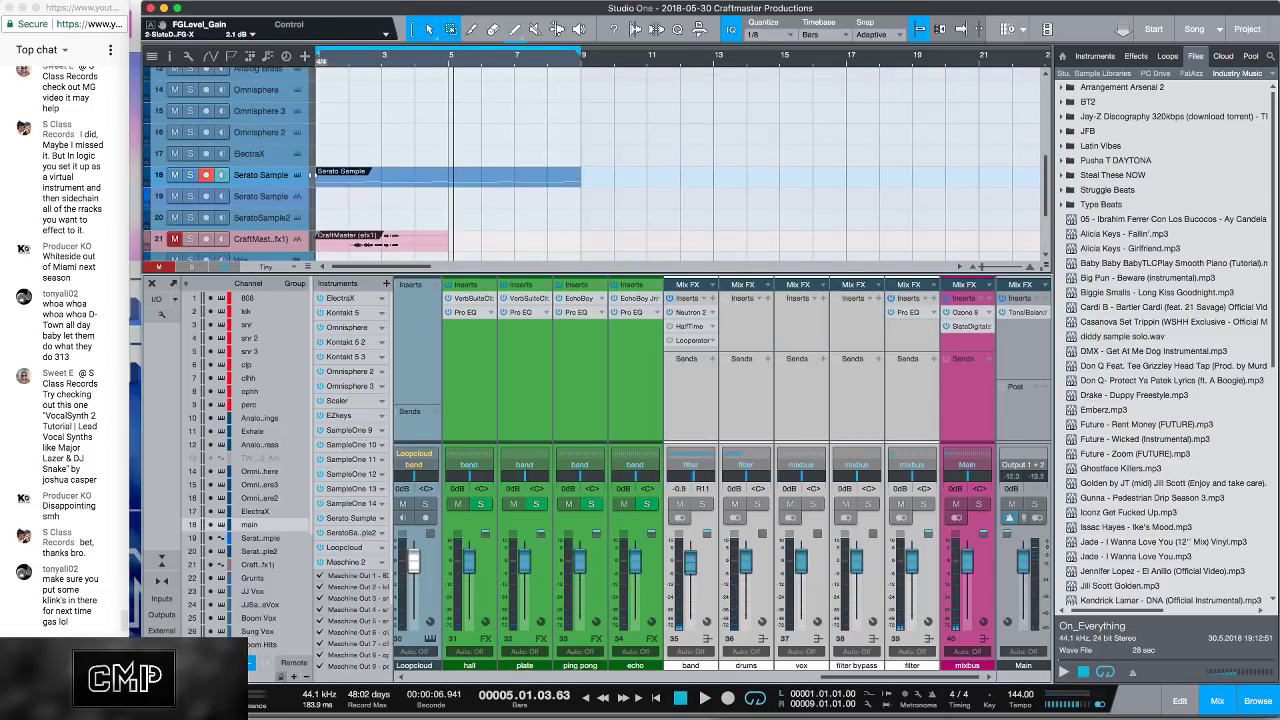
pyautogui.scroll(2, 340, 196)
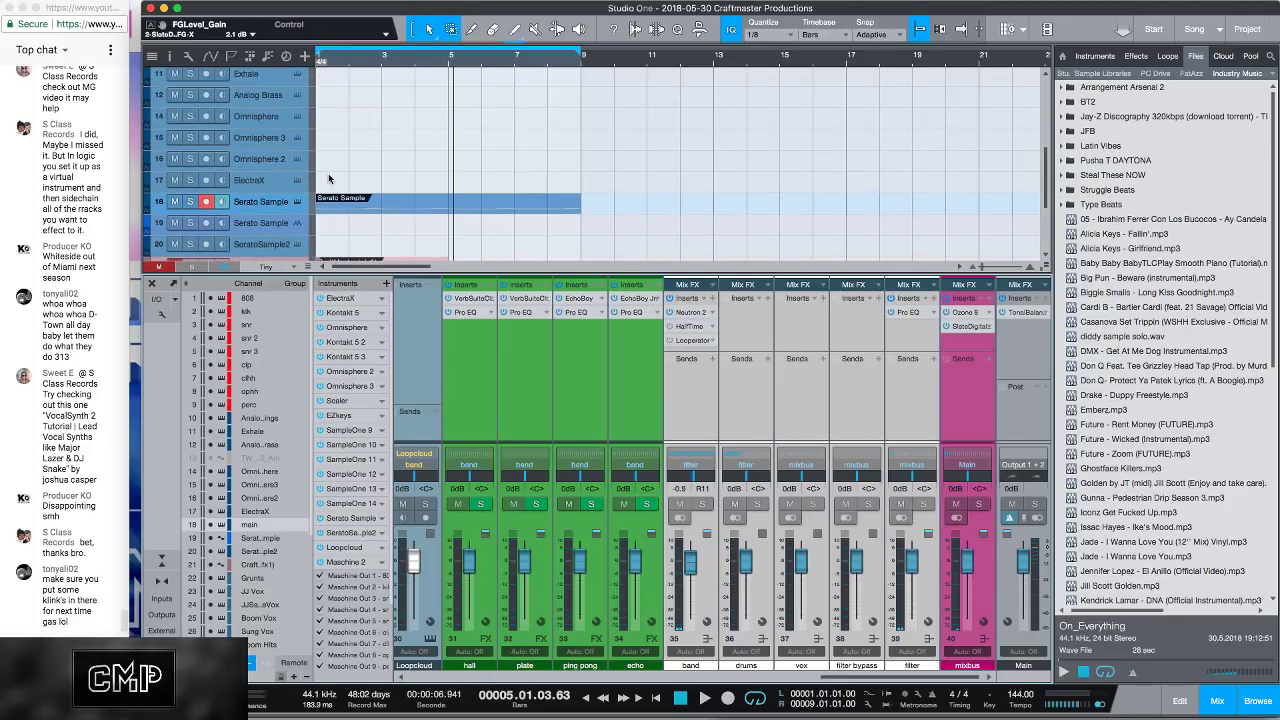
pyautogui.press('space')
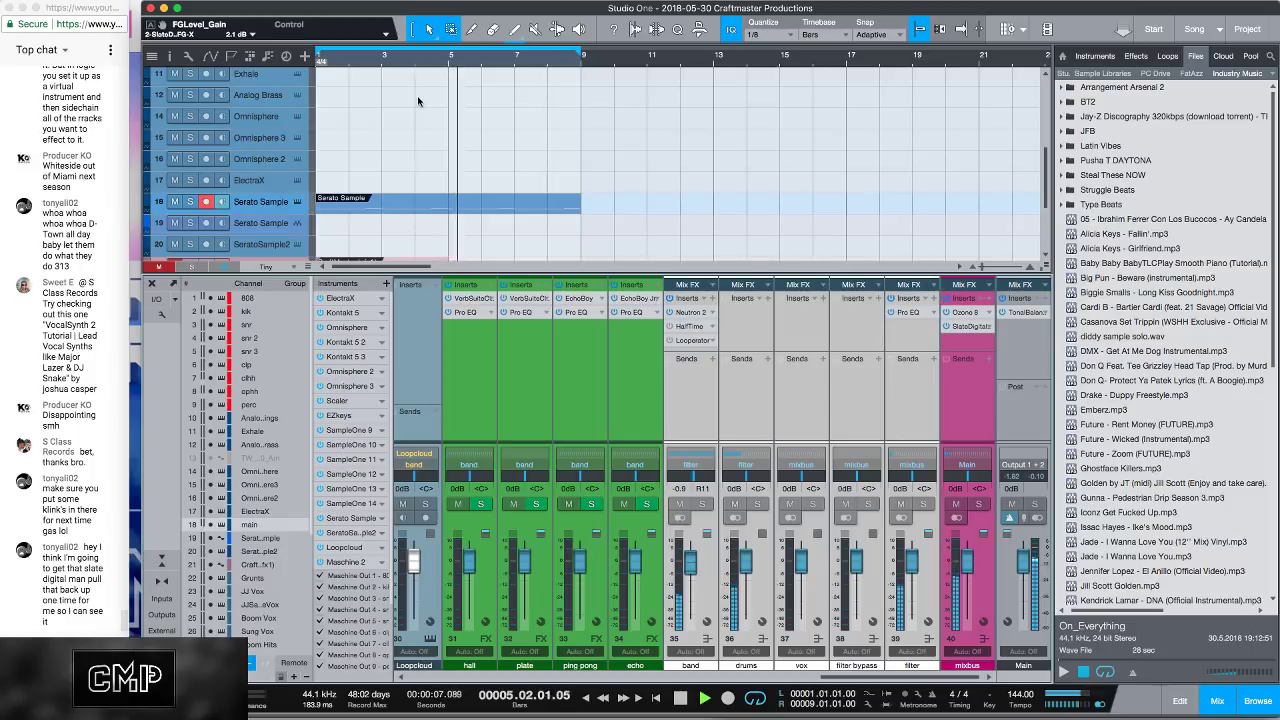
pyautogui.press('space')
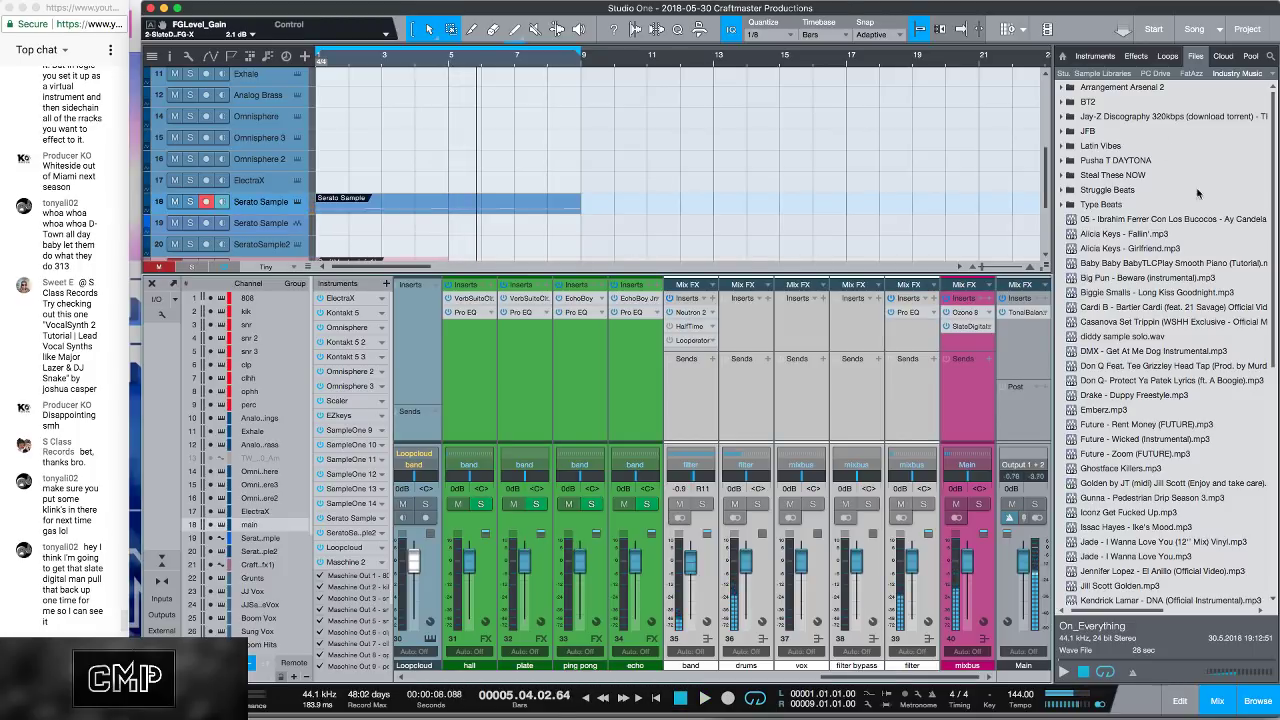
# Step: Reopen Slate Digital FG-X on the mixbus and, with the beat playing, try ITP at +1.0 and -0.5, ending at -1.0
pyautogui.click(965, 328)
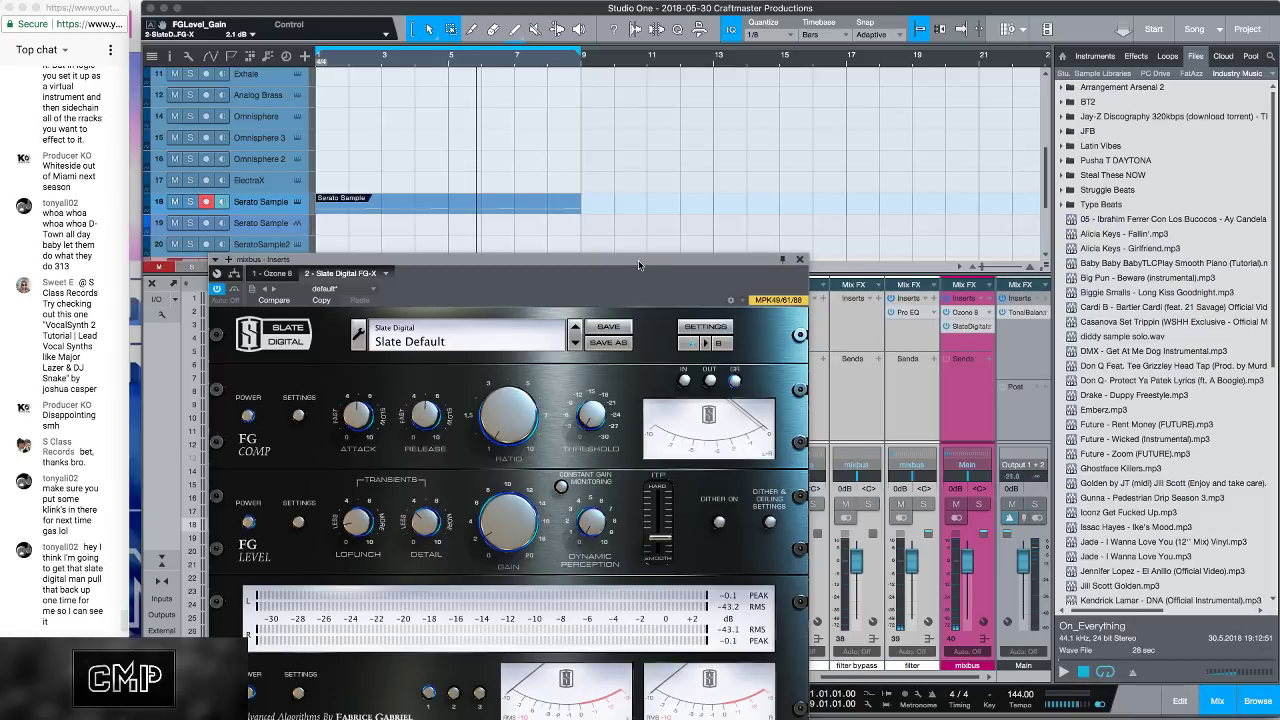
pyautogui.moveTo(638, 260); pyautogui.dragTo(807, 90)
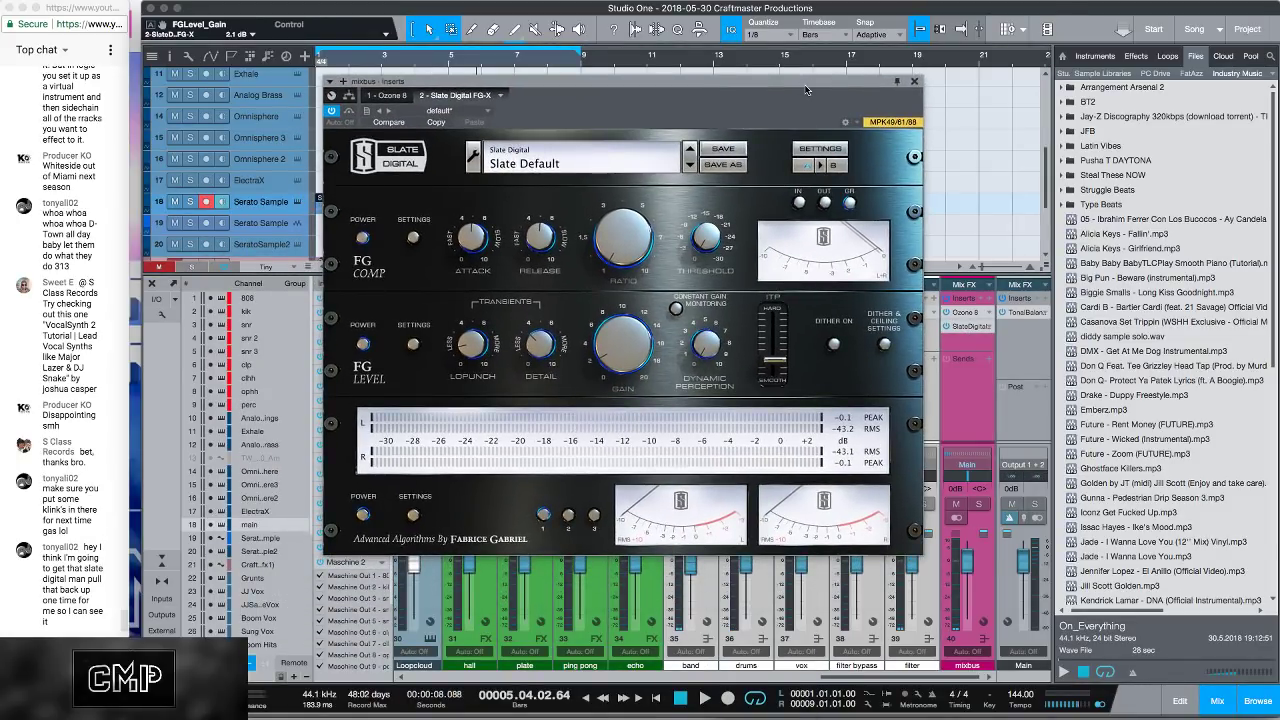
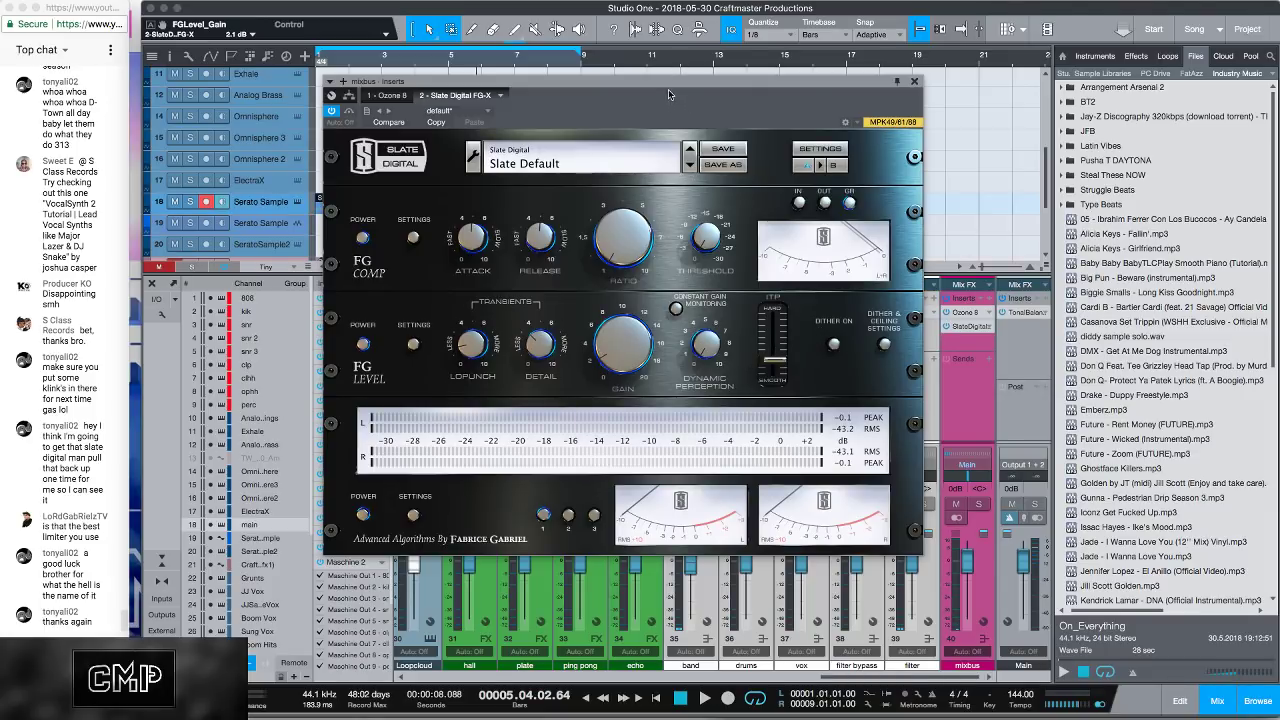
pyautogui.moveTo(668, 89); pyautogui.dragTo(843, 195)
pyautogui.press('space')
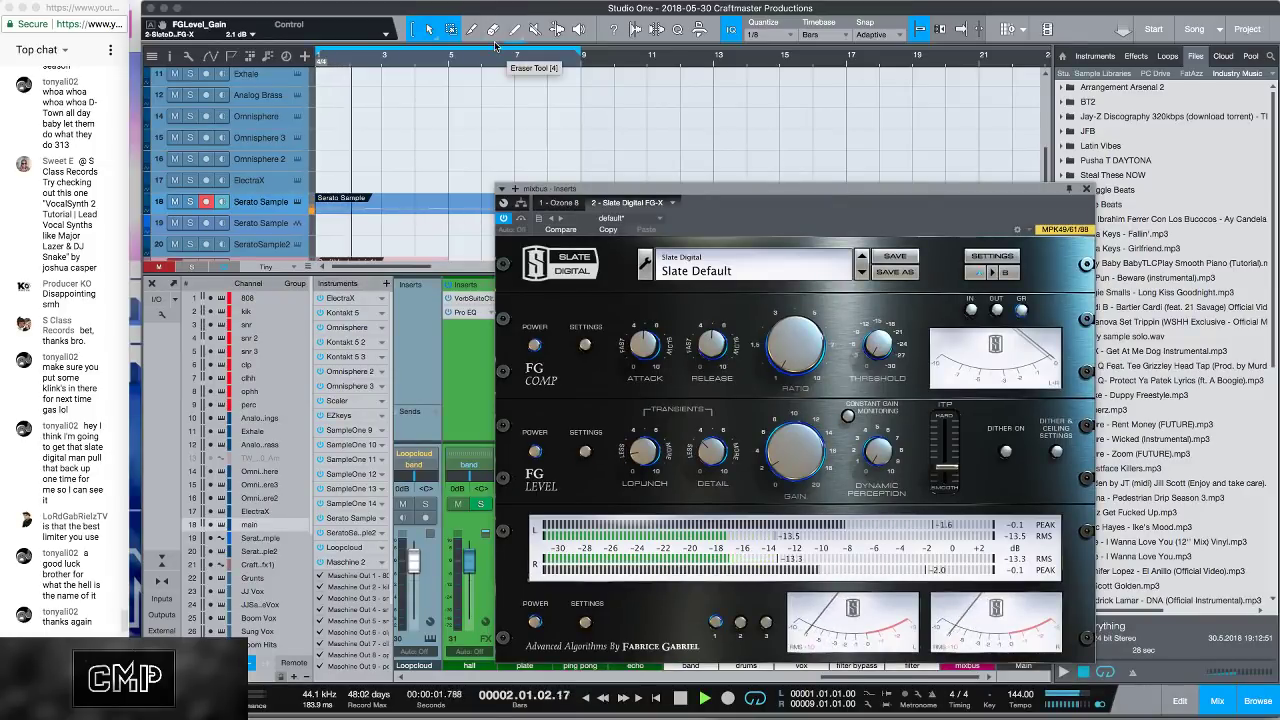
pyautogui.moveTo(941, 470); pyautogui.dragTo(942, 420)
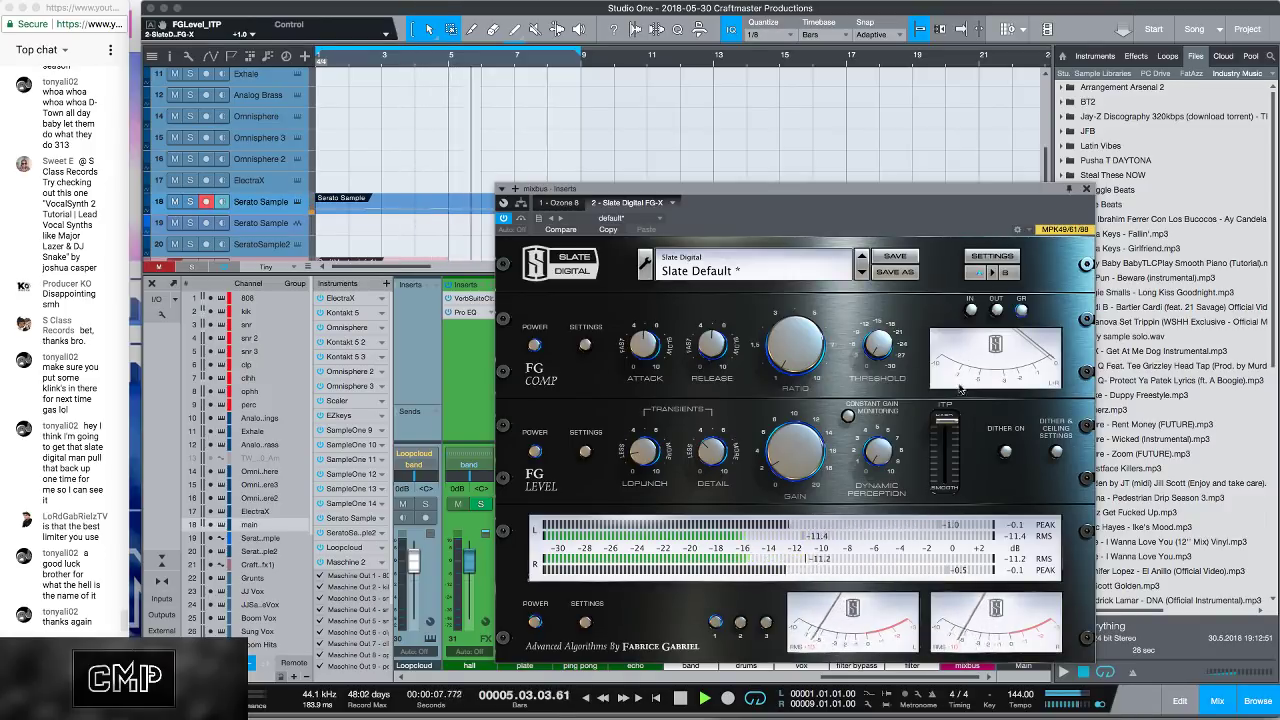
pyautogui.moveTo(943, 421); pyautogui.dragTo(952, 470)
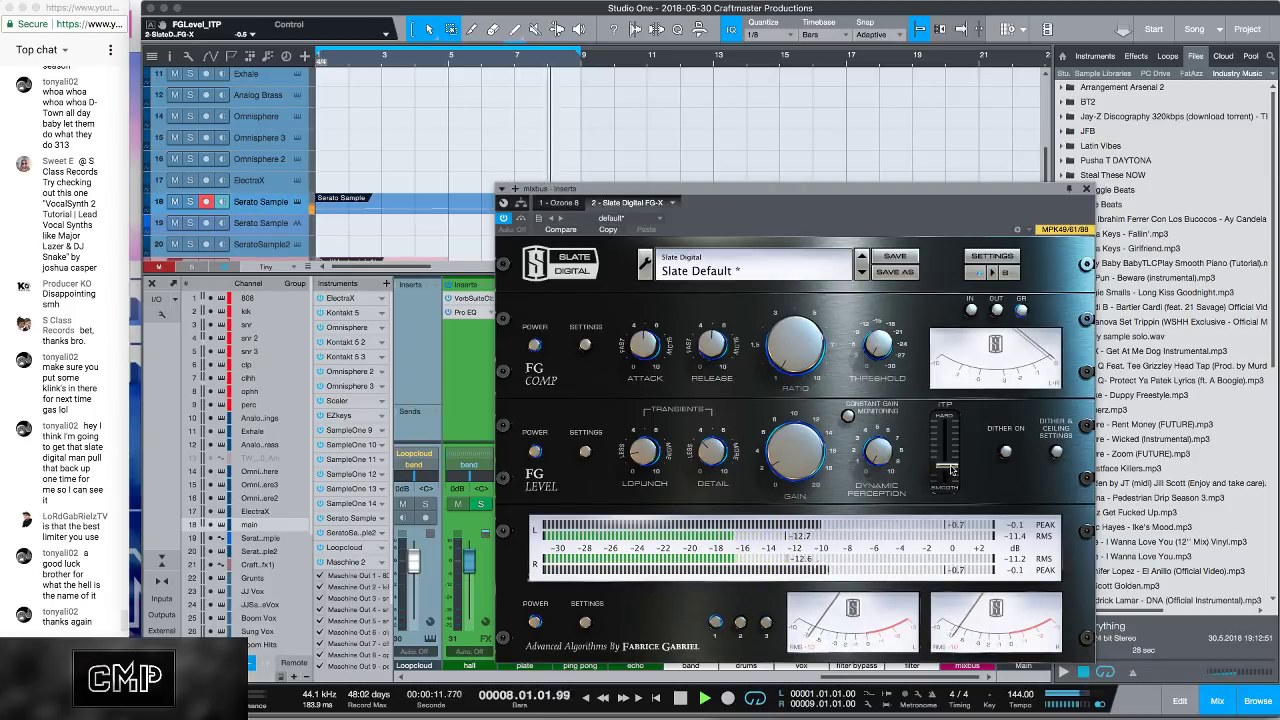
pyautogui.moveTo(952, 470); pyautogui.dragTo(950, 482)
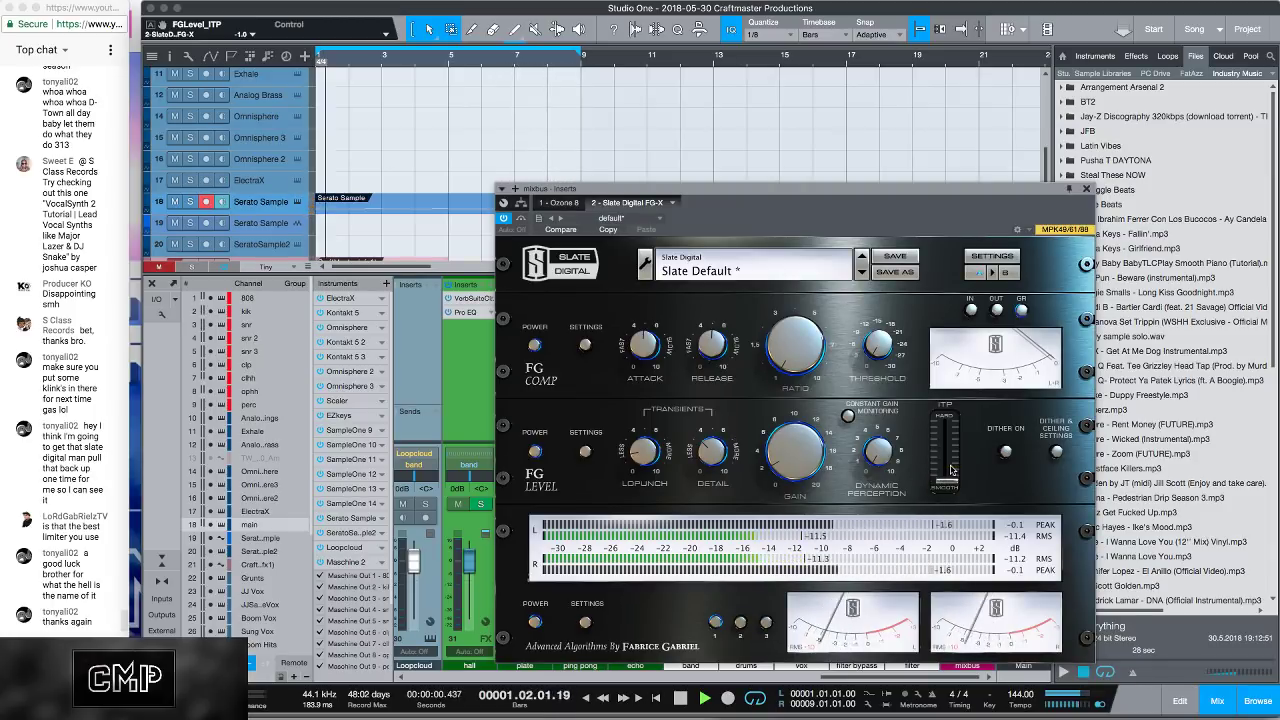
# Step: Close Slate Digital FG-X on the mixbus and stop playback of the beat
pyautogui.click(1087, 190)
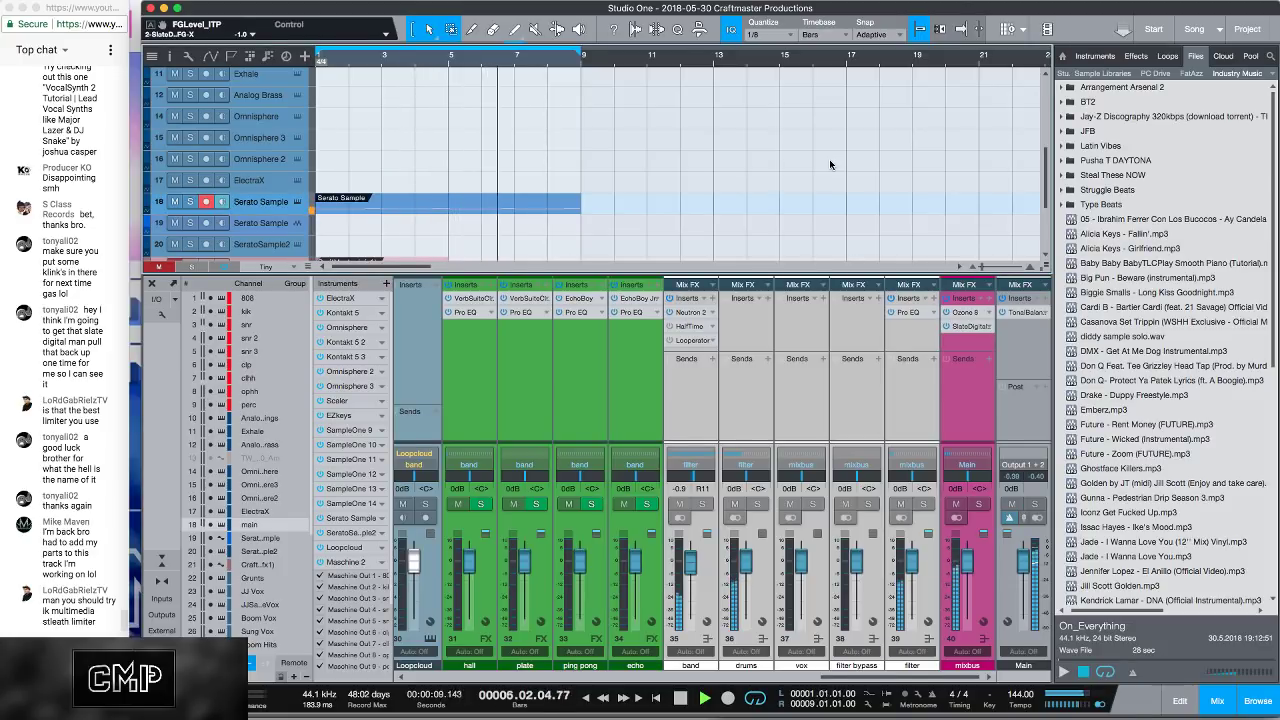
pyautogui.press('space')
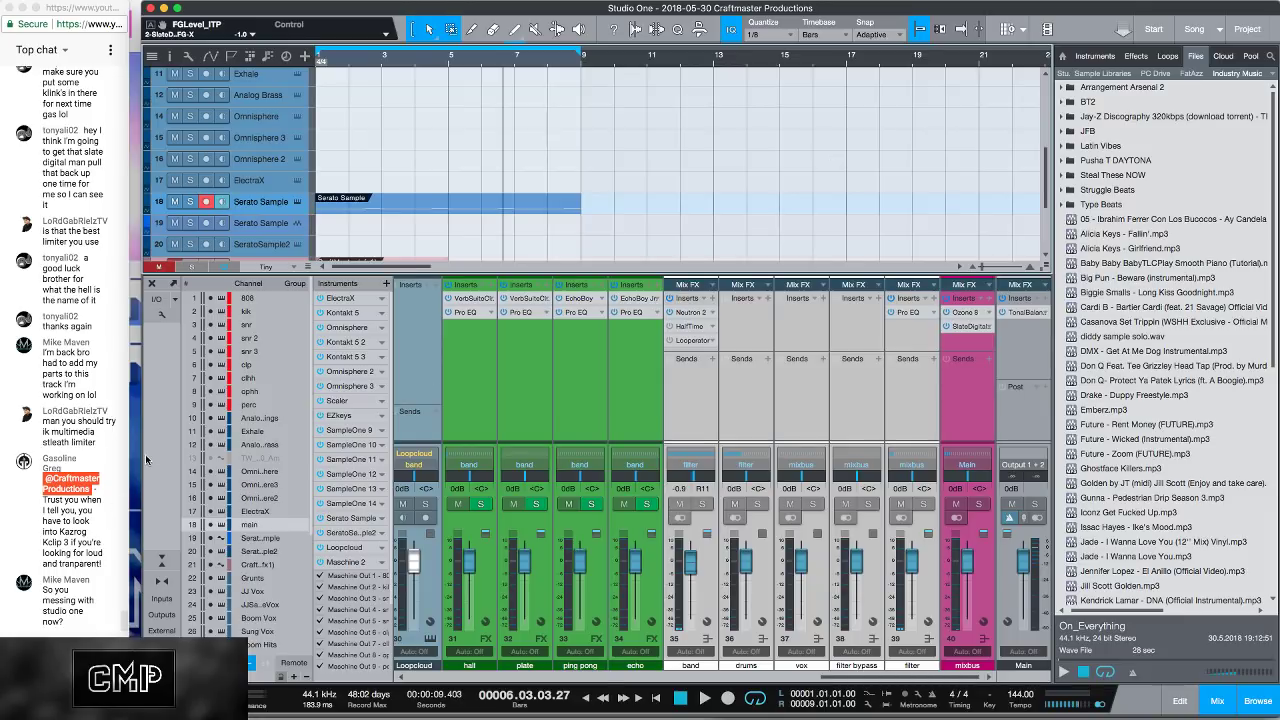
# Step: Narrow the song window to uncover the streaming software behind it, minimize that software's window, and widen the song window again
pyautogui.moveTo(143, 459); pyautogui.dragTo(130, 460)
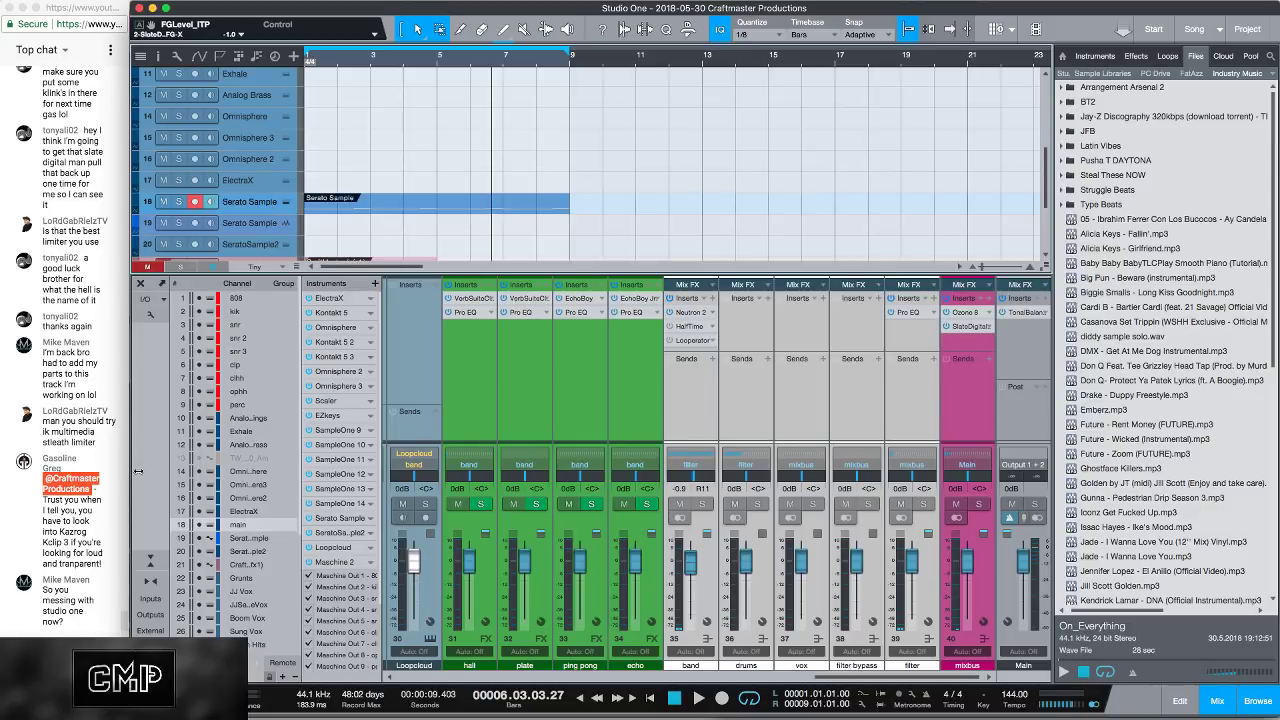
pyautogui.moveTo(138, 471); pyautogui.dragTo(252, 358)
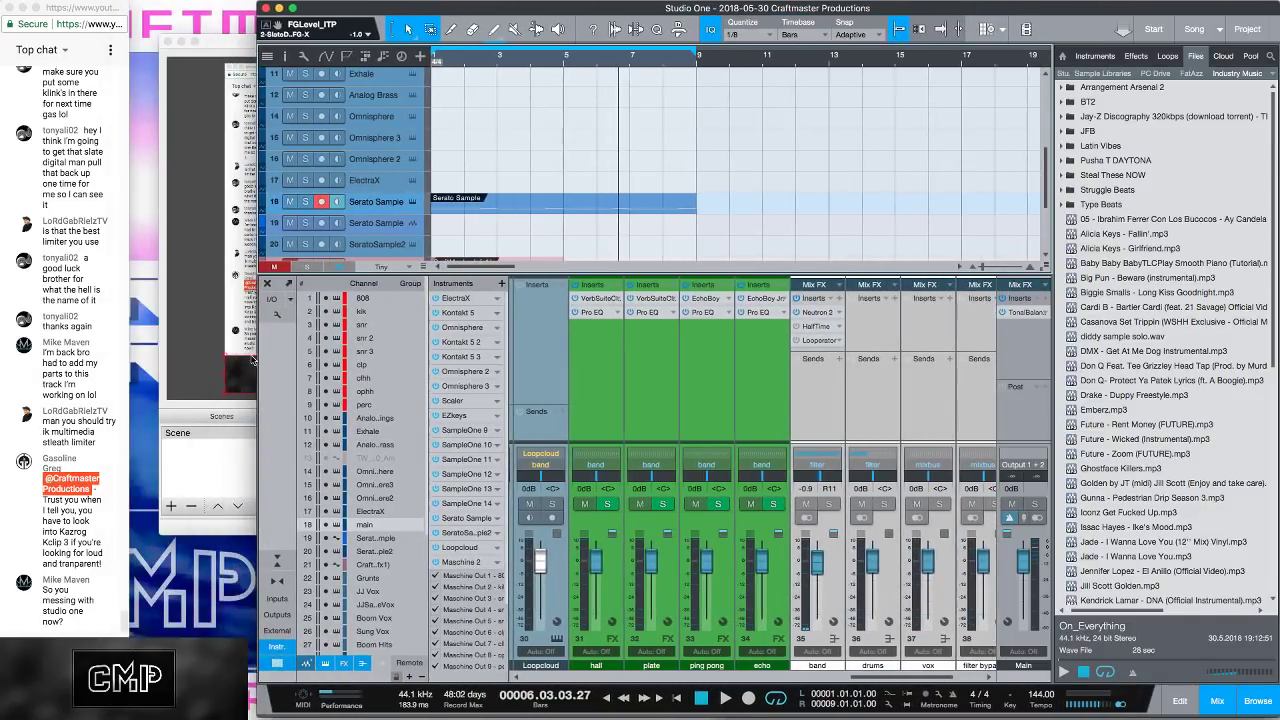
pyautogui.click(236, 46)
pyautogui.click(182, 42)
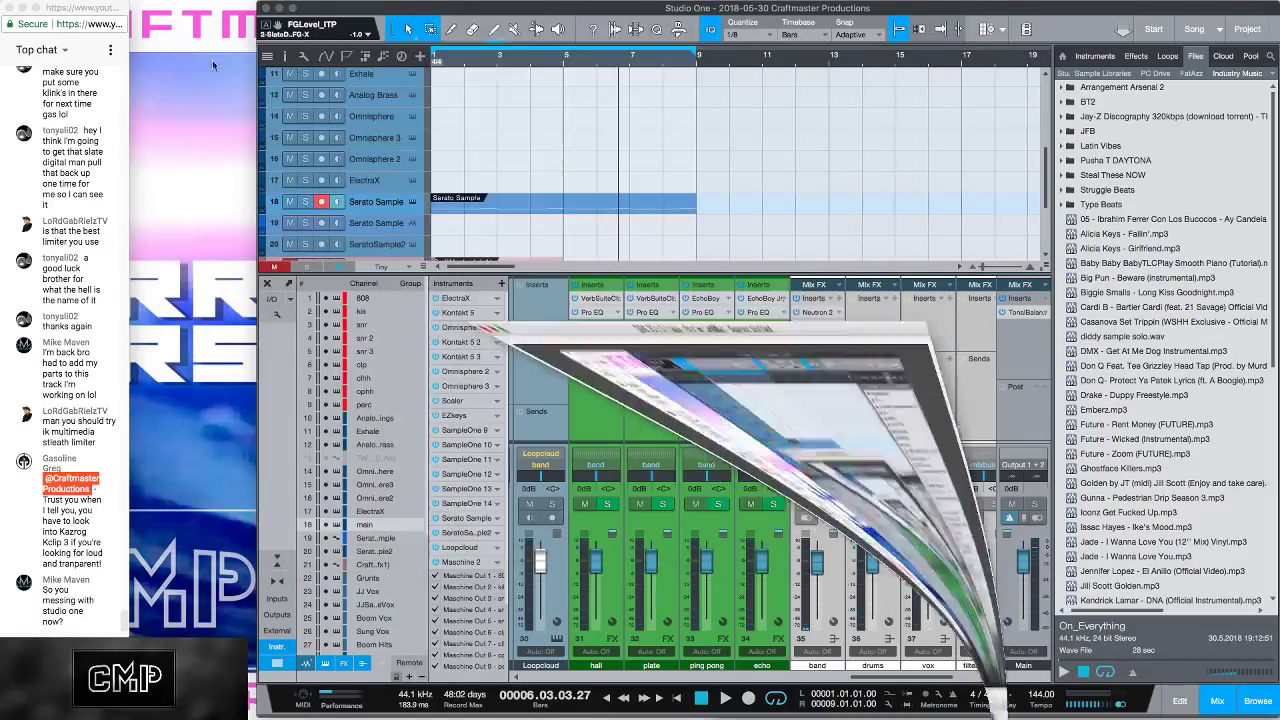
pyautogui.moveTo(257, 135); pyautogui.dragTo(130, 148)
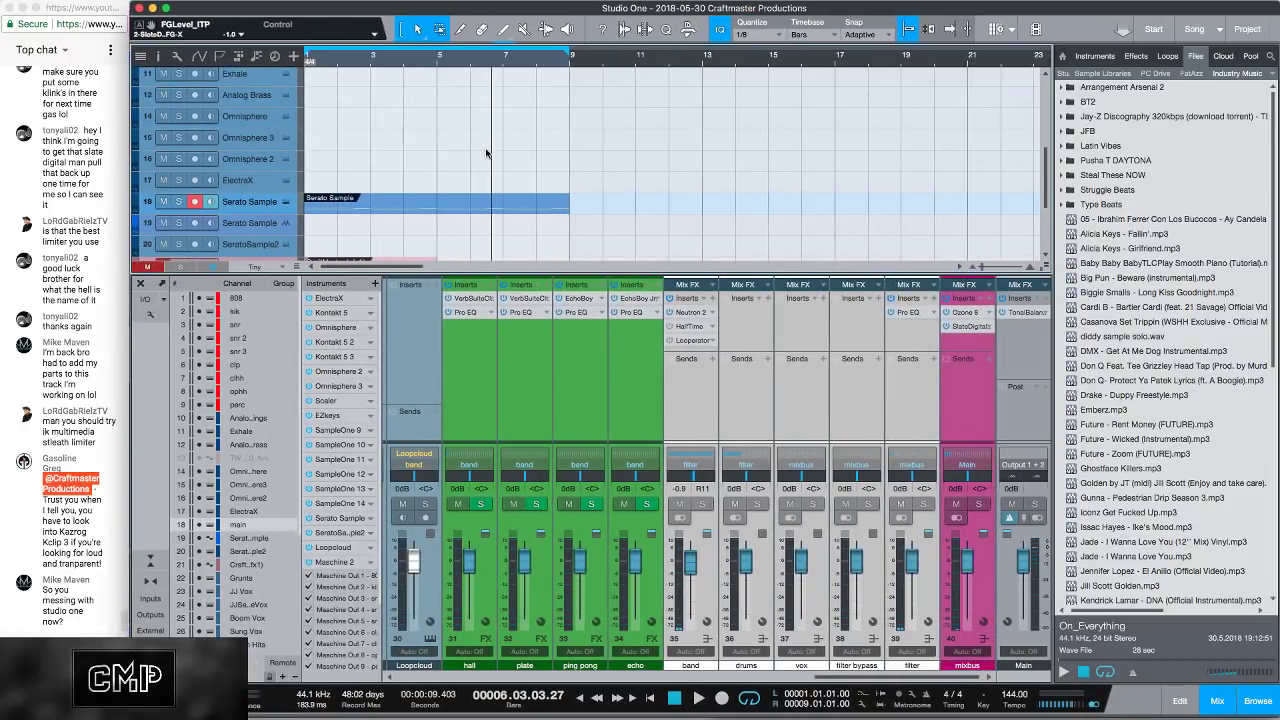
# Step: Bounce the Serato Sample part on track 18 to audio after a brief playback of the beat
pyautogui.scroll(-4, 475, 175)
pyautogui.press('space')
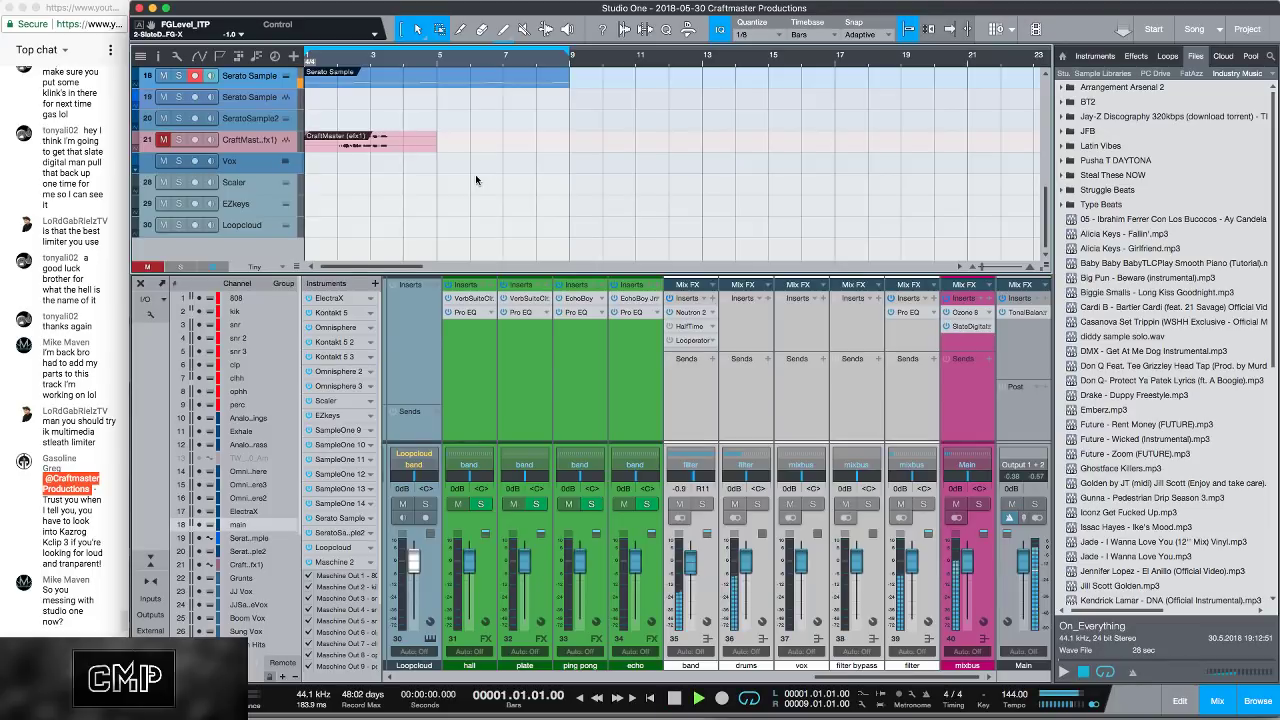
pyautogui.click(472, 80)
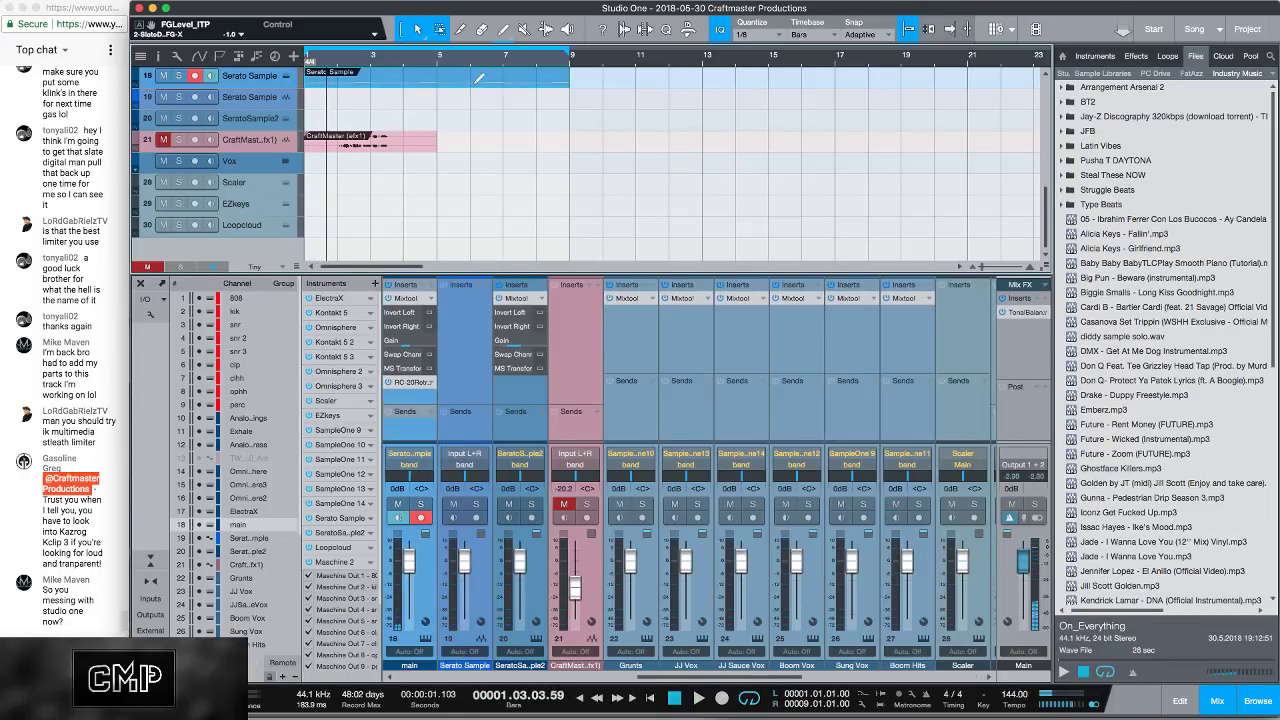
pyautogui.press('super+b')
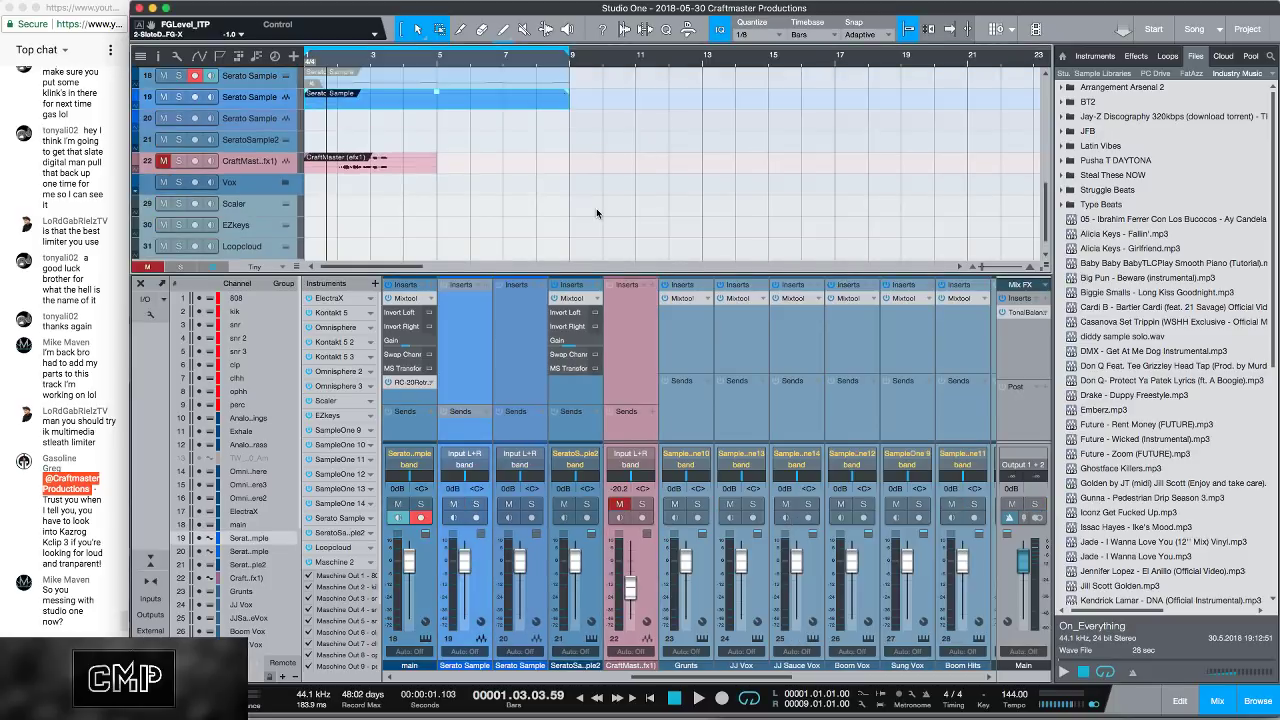
# Step: Audition the bounced audio soloed, then unmute and solo the original Serato Sample part and compare it with the bounced track muted
pyautogui.click(178, 97)
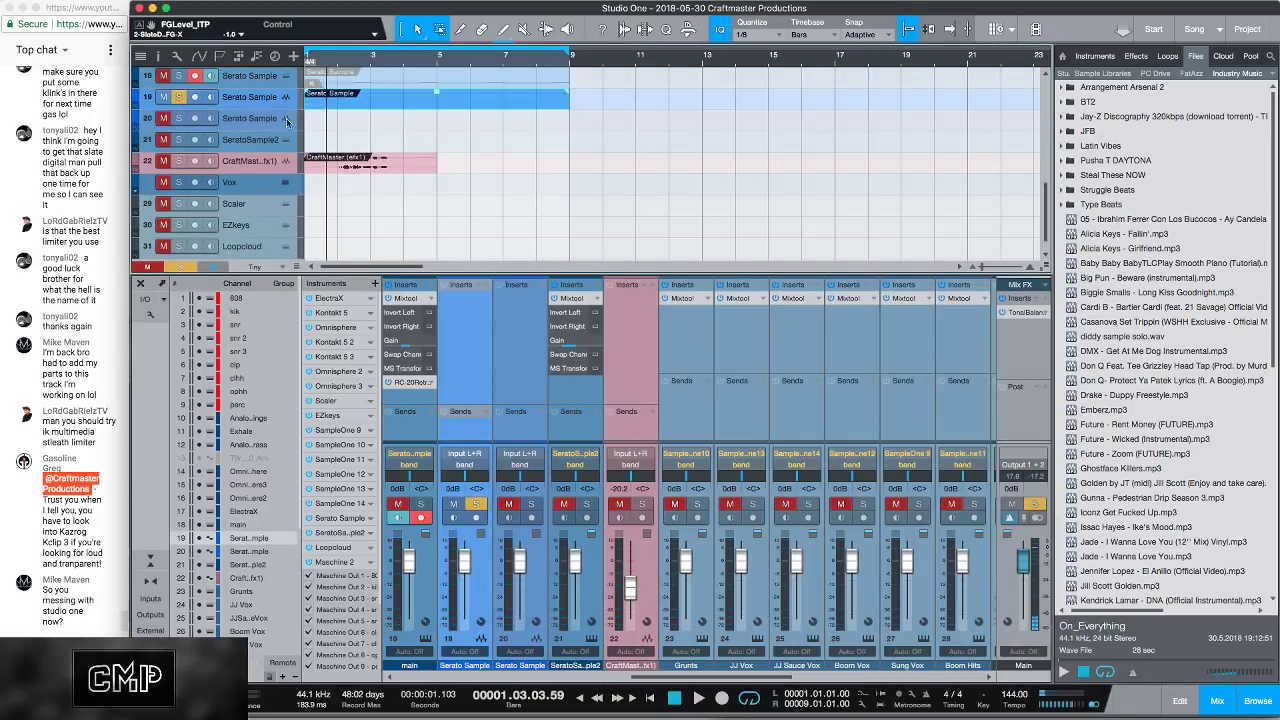
pyautogui.press('space')
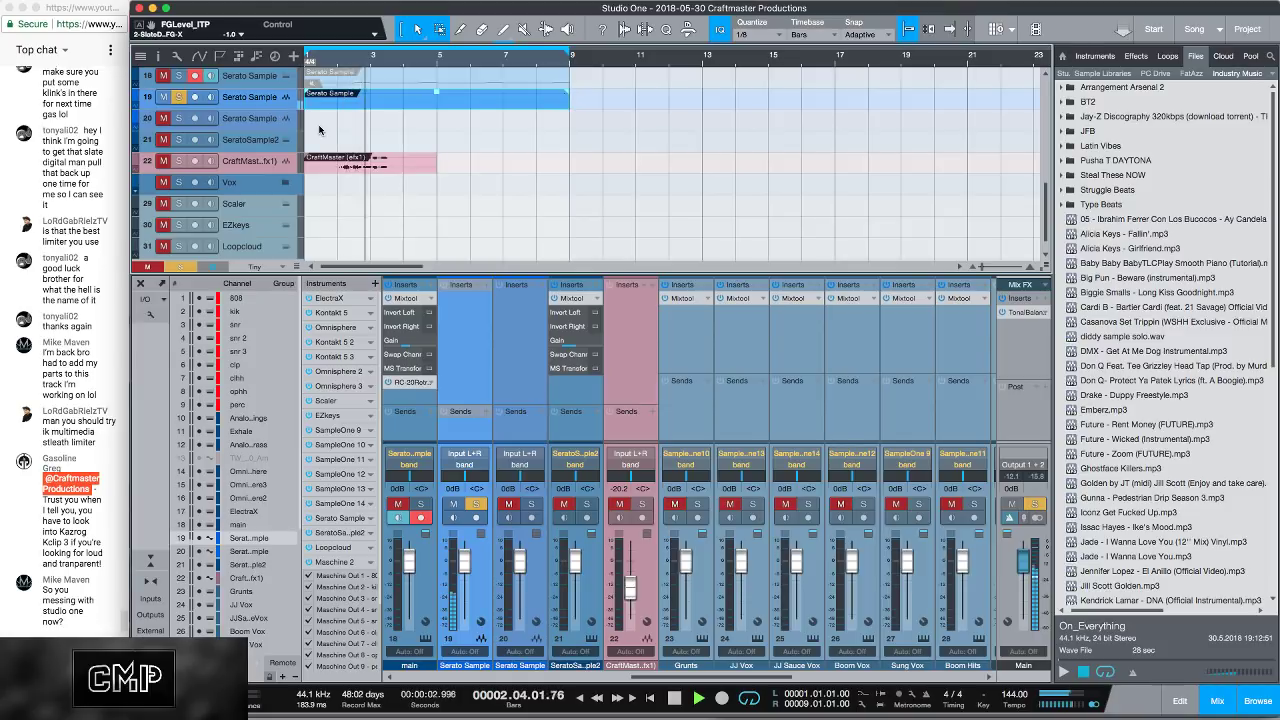
pyautogui.click(178, 76)
pyautogui.click(388, 79)
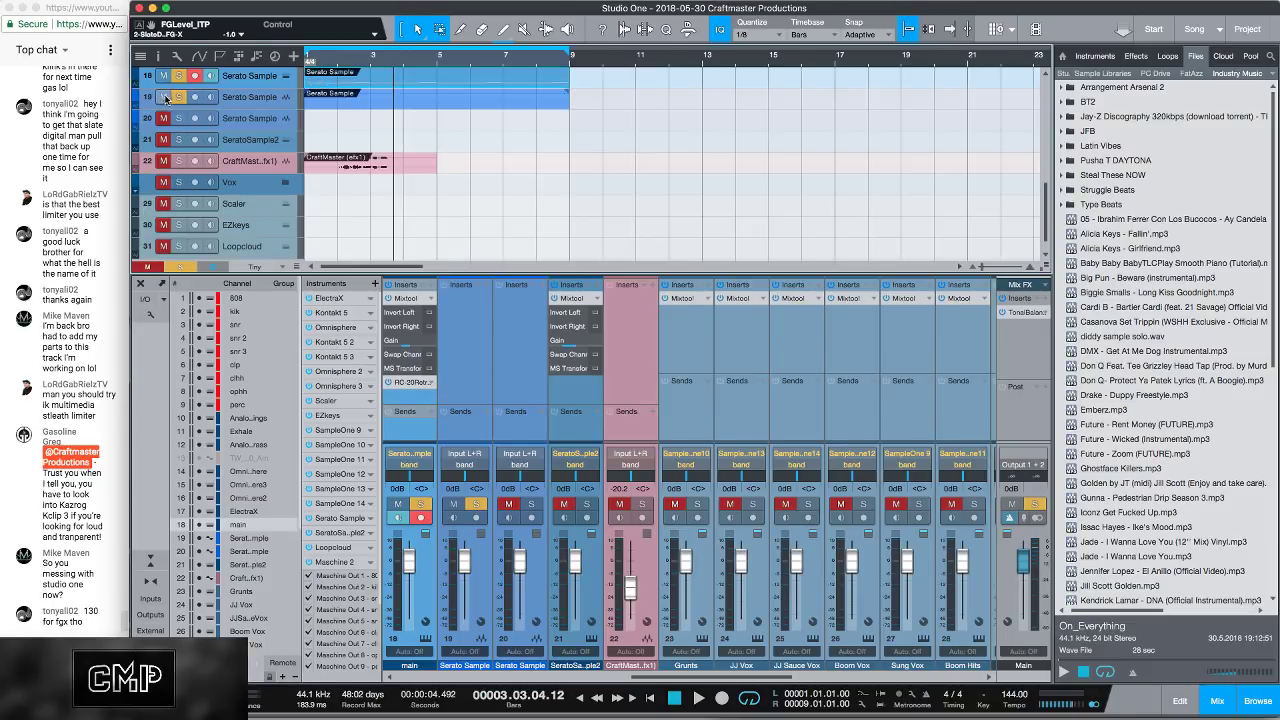
pyautogui.click(166, 97)
pyautogui.press(',')
pyautogui.press('space')
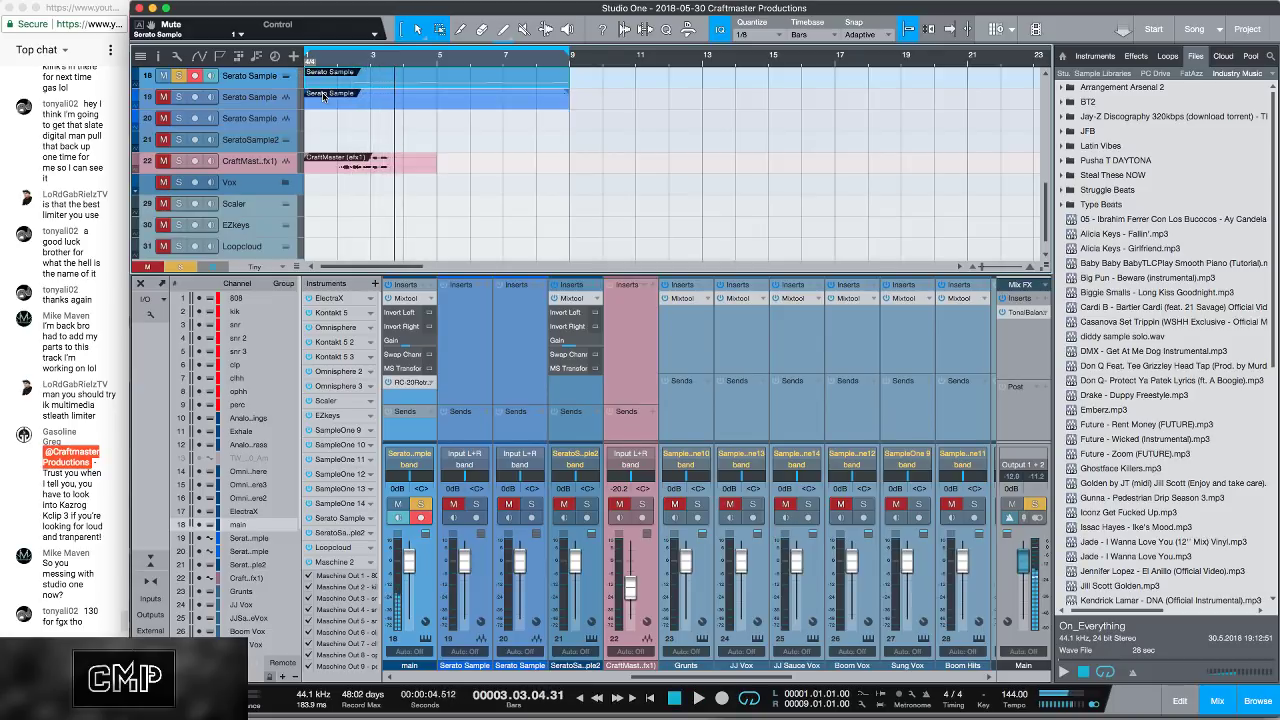
# Step: Remove the bounced audio event and render the original Serato Sample part with Mixdown Selection
pyautogui.click(347, 99)
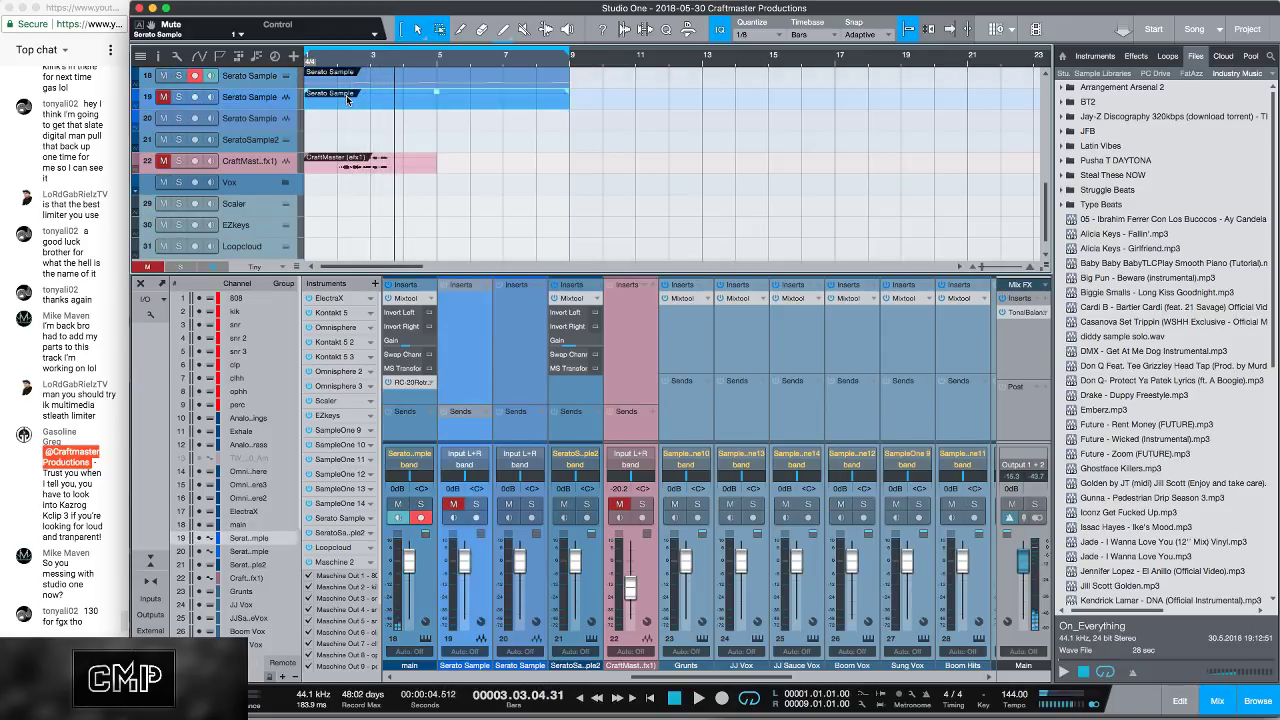
pyautogui.rightClick(361, 79)
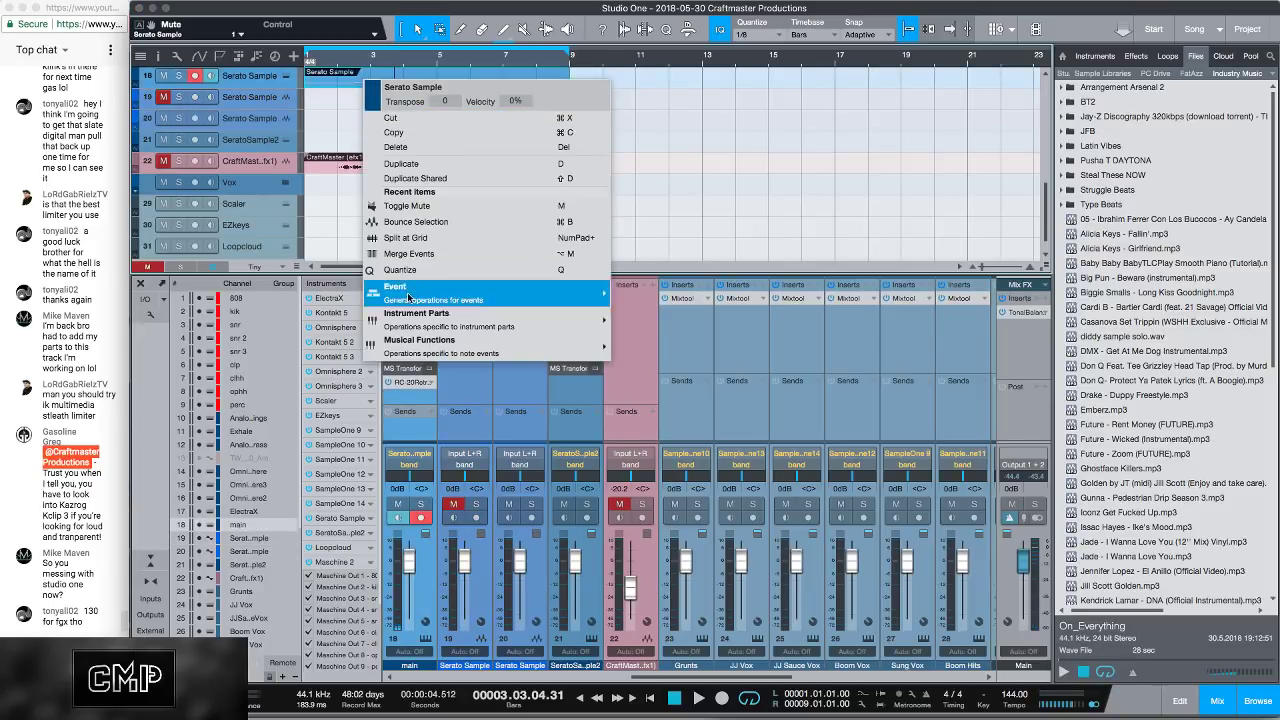
pyautogui.moveTo(560, 294)
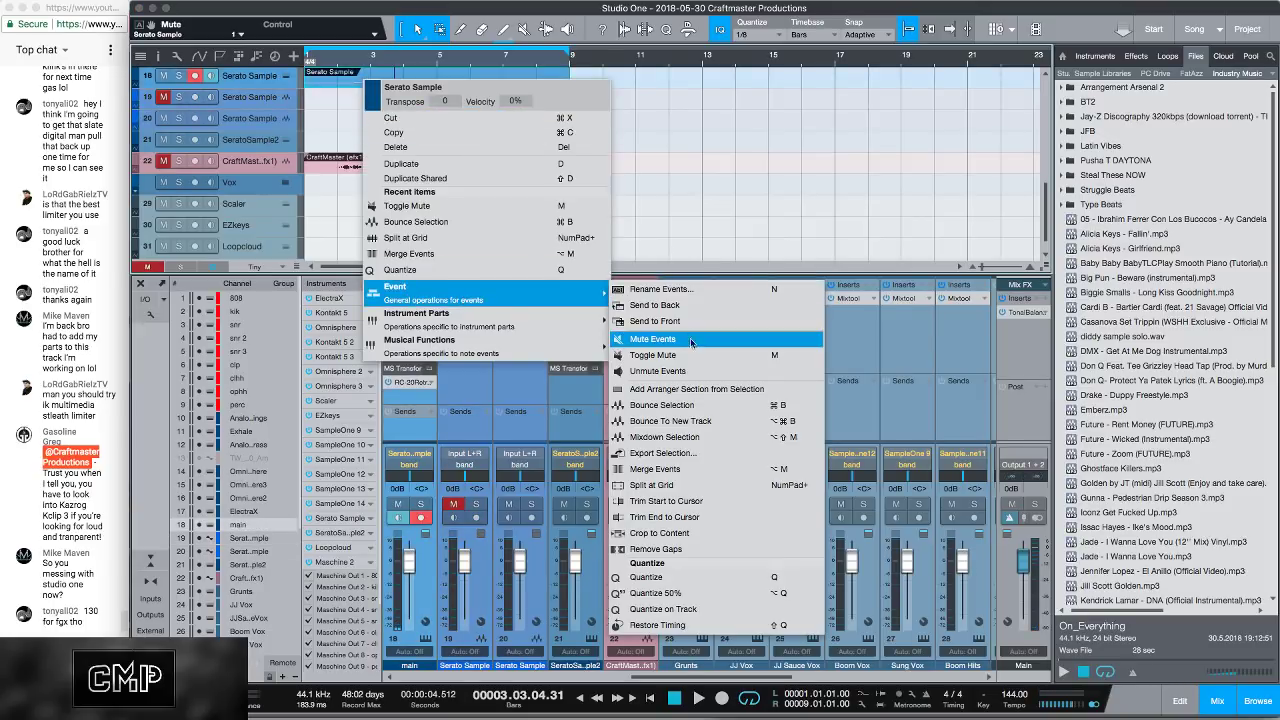
pyautogui.click(699, 436)
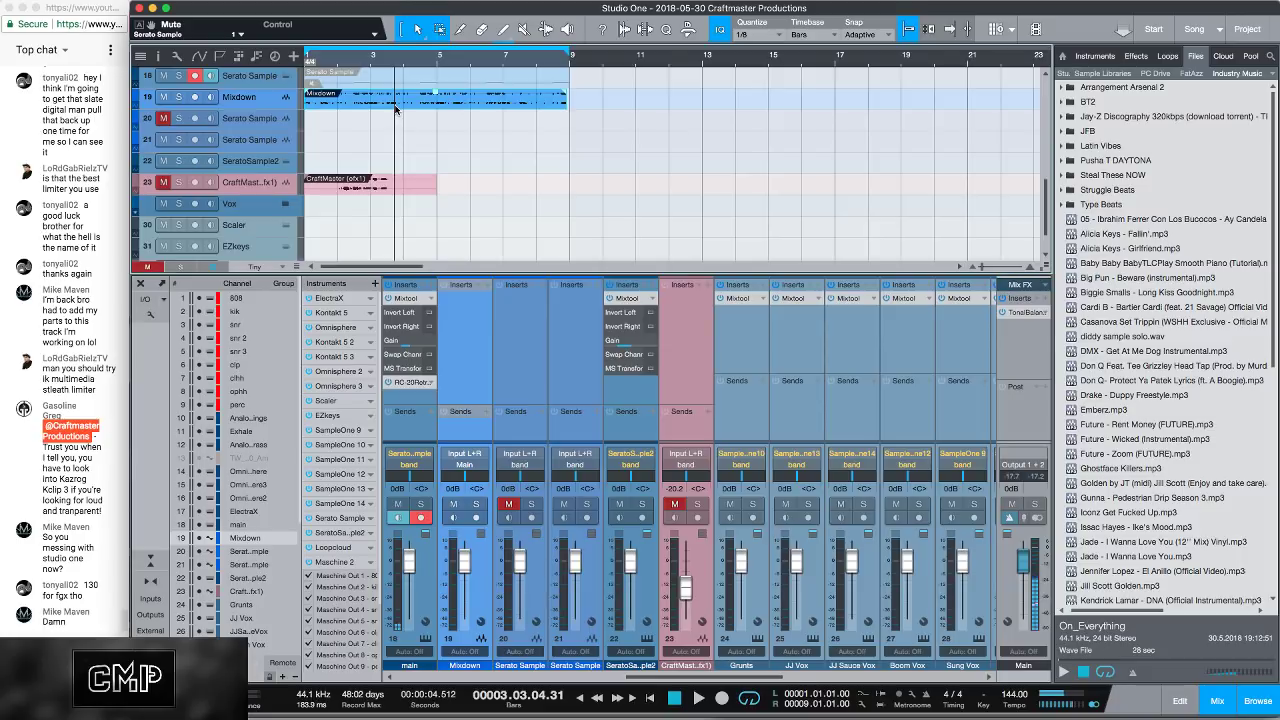
# Step: Delete the muted Serato Sample part, enlarge the Mixdown track to show its waveform, and play it from the start
pyautogui.click(375, 82)
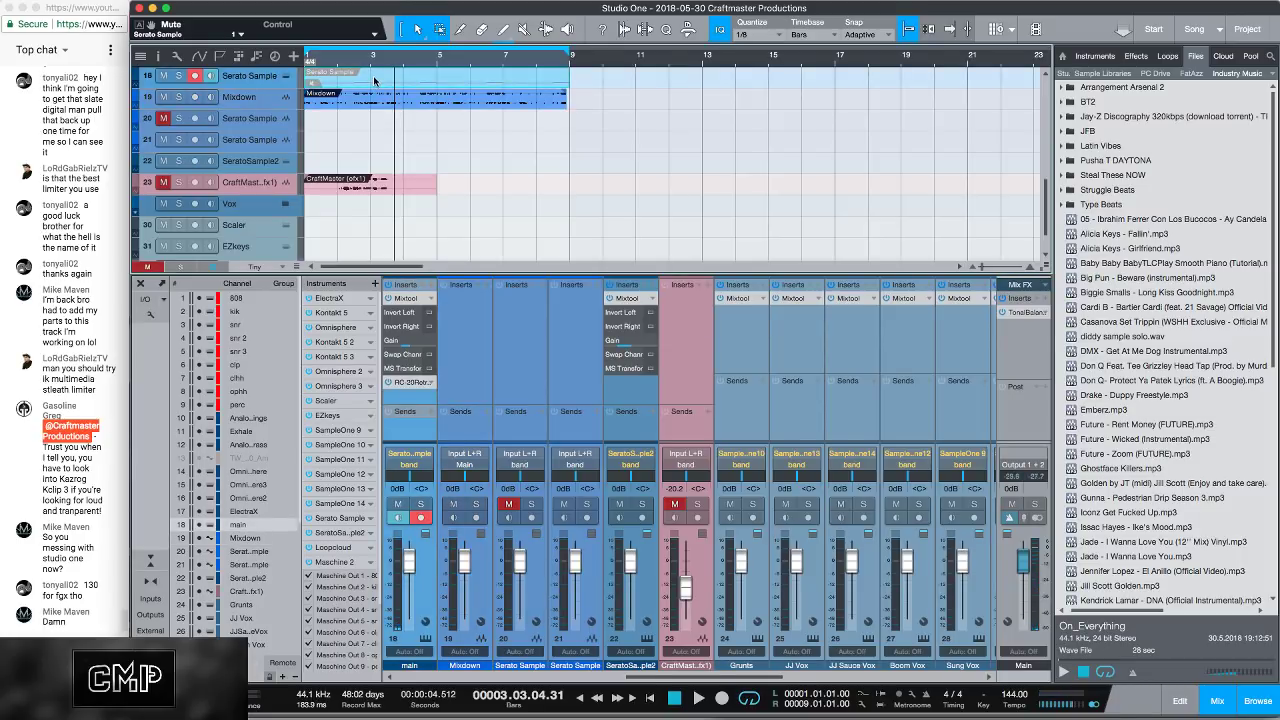
pyautogui.press('Delete')
pyautogui.scroll(3, 256, 137)
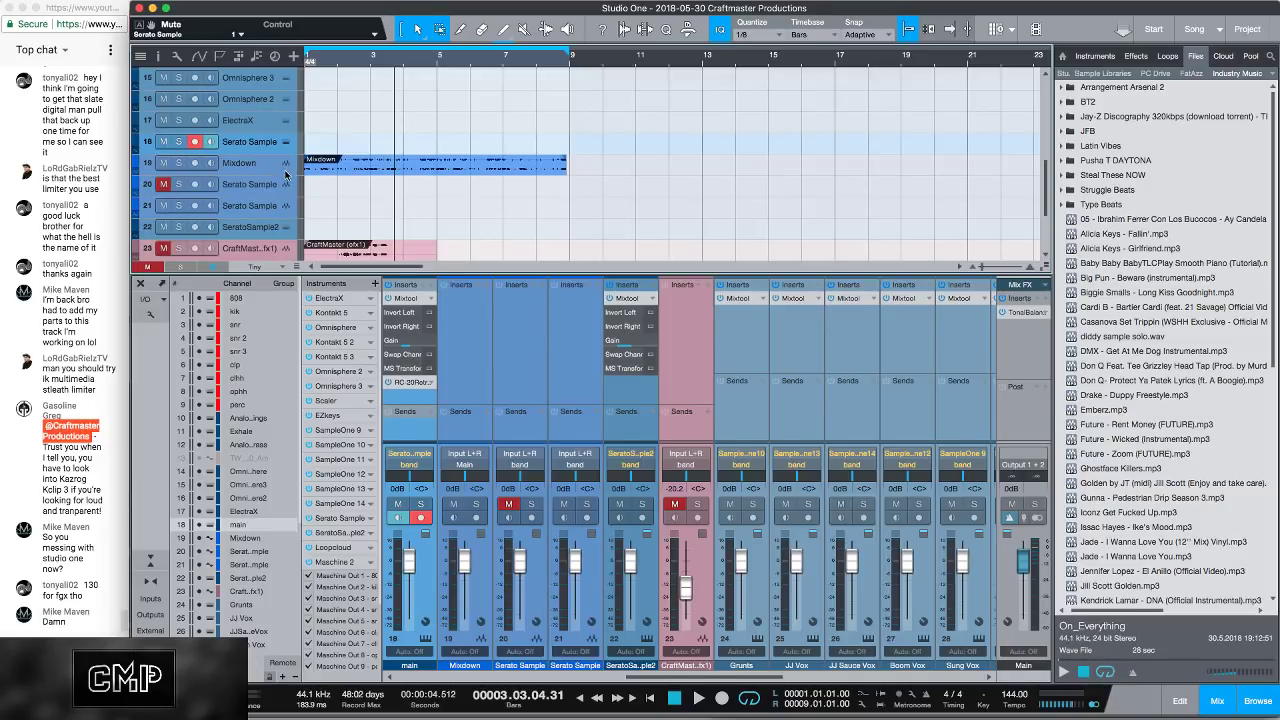
pyautogui.moveTo(290, 172); pyautogui.dragTo(292, 236)
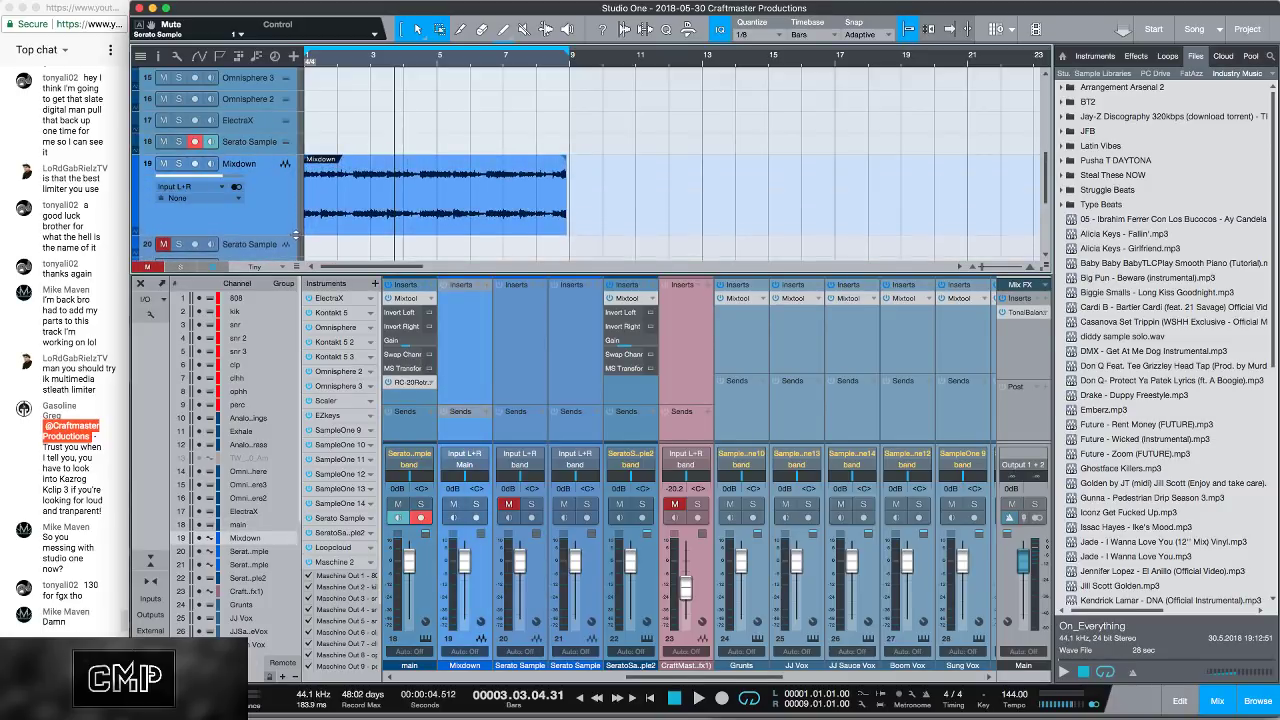
pyautogui.press('Home')
pyautogui.press('space')
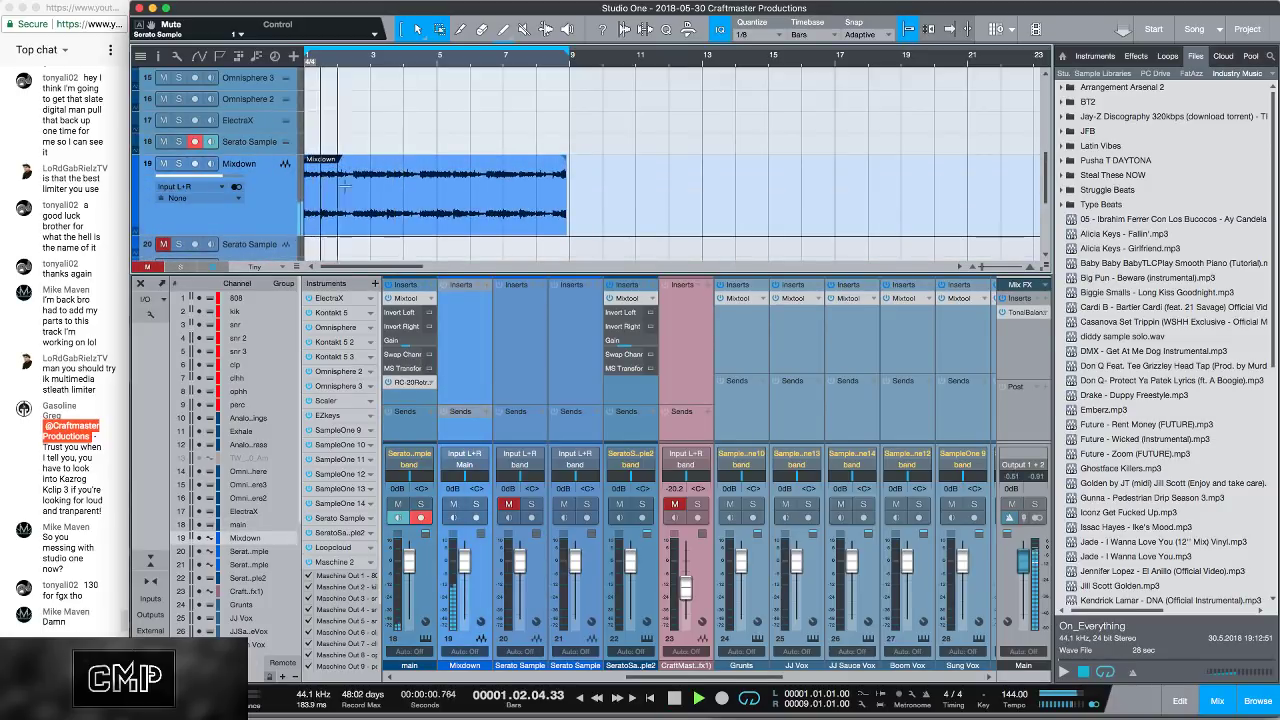
# Step: Restore the deleted Serato Sample part and delete the Mixdown audio event
pyautogui.moveTo(563, 213)
pyautogui.mouseDown()
pyautogui.moveTo(484, 213)
pyautogui.moveTo(583, 213)
pyautogui.mouseUp()
pyautogui.press('Up')
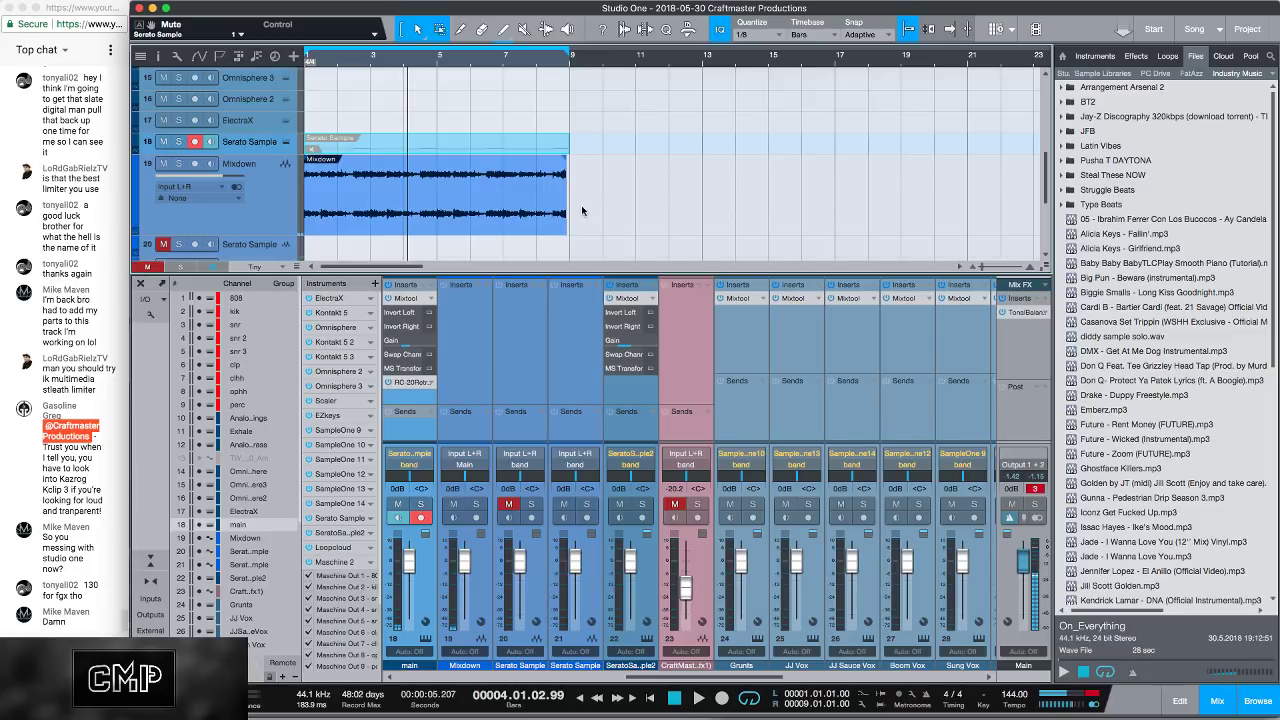
pyautogui.click(563, 200)
pyautogui.press('Delete')
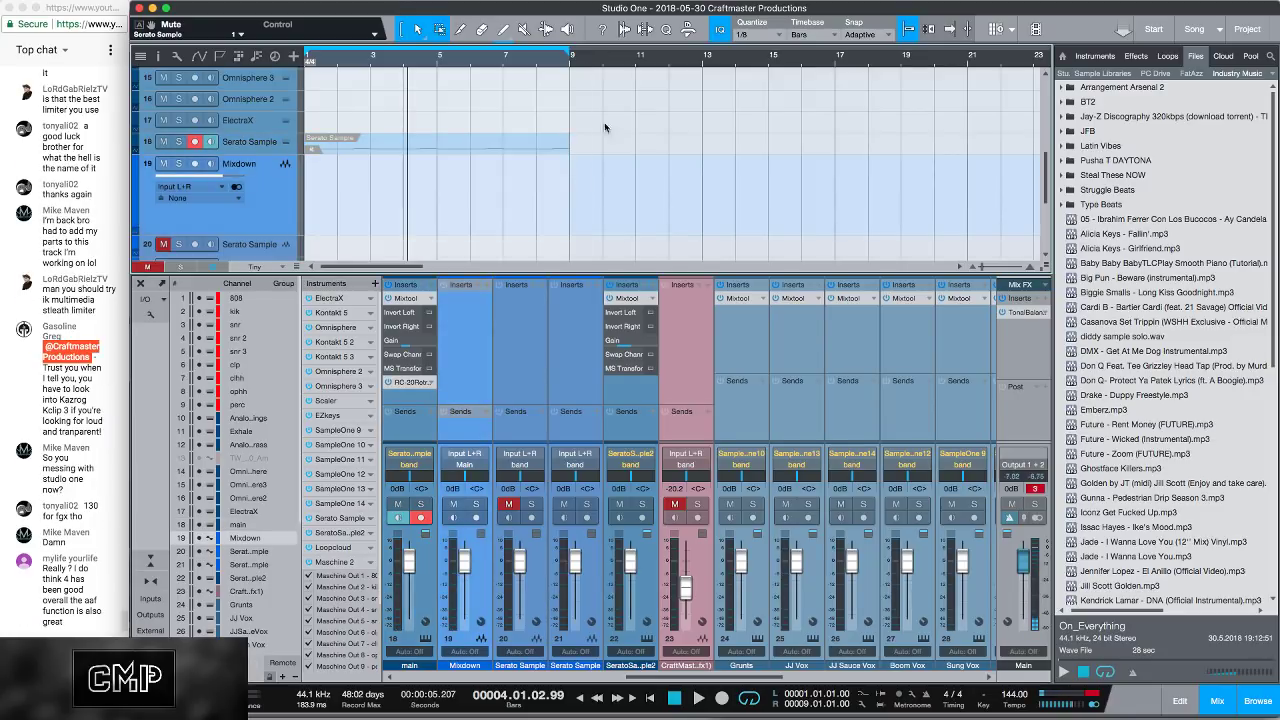
# Step: Extend the loop end to bar 14 and try Mixdown Selection on the unmuted Serato Sample part again, deleting the rendered audio
pyautogui.moveTo(571, 60); pyautogui.dragTo(741, 54)
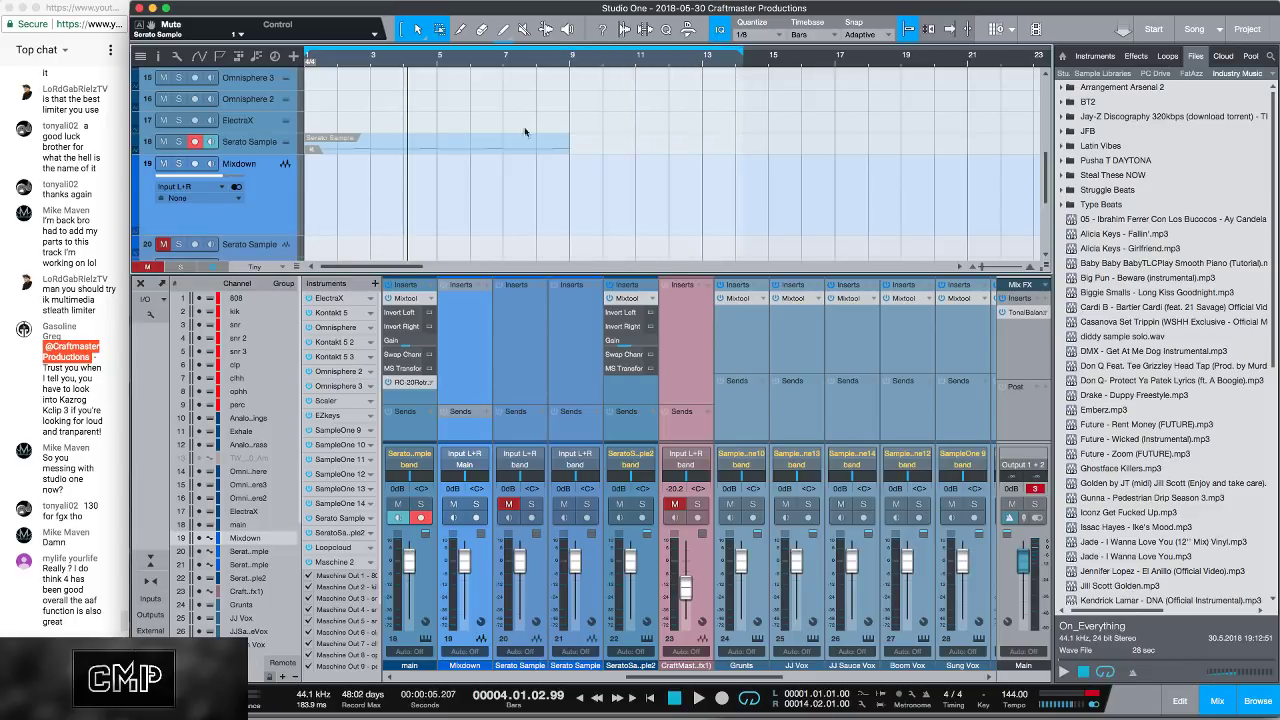
pyautogui.click(481, 148)
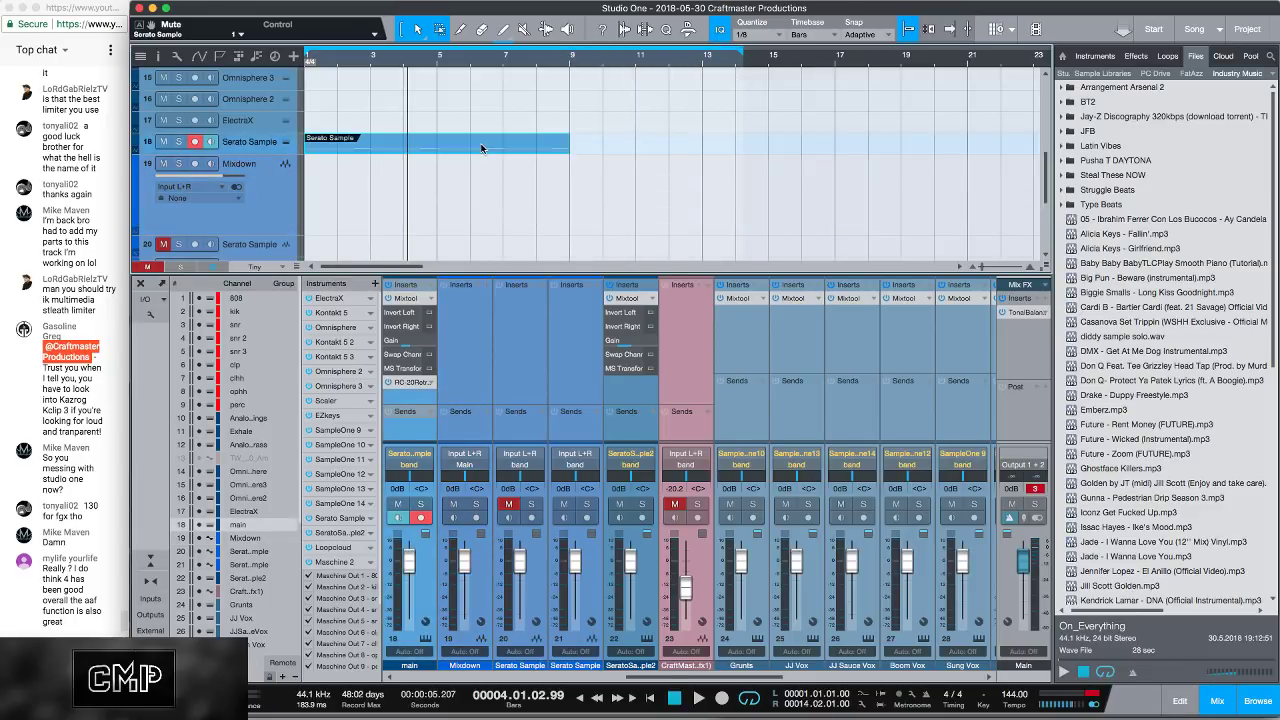
pyautogui.rightClick(481, 148)
pyautogui.click(554, 300)
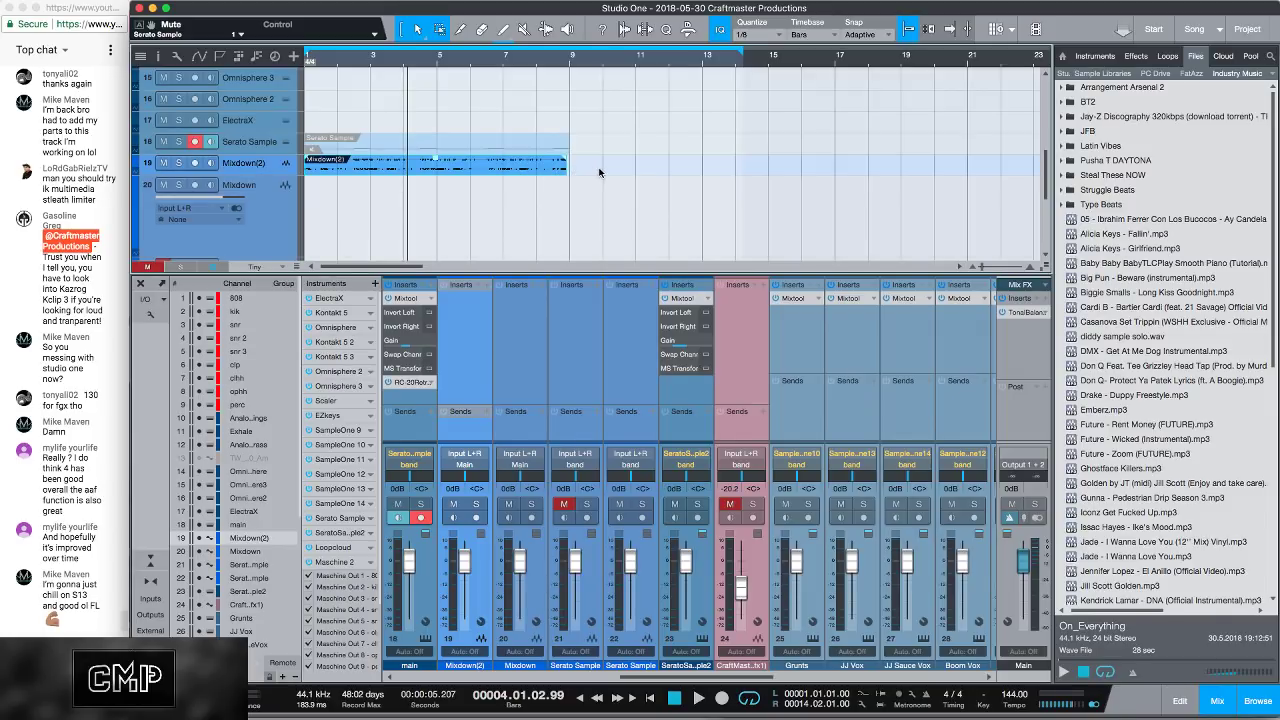
pyautogui.press('Delete')
# Step: Duplicate the eight-bar Serato Sample part directly after itself and extend the loop end to bar 17
pyautogui.click(520, 150)
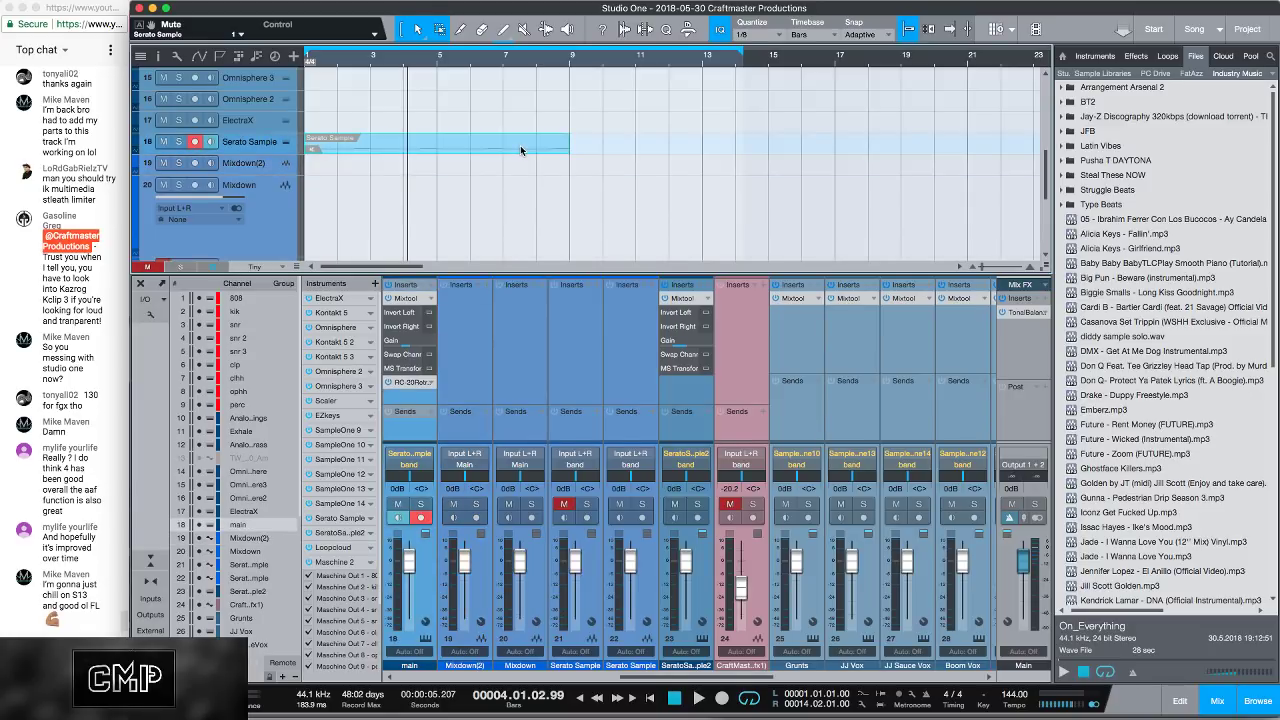
pyautogui.press('d')
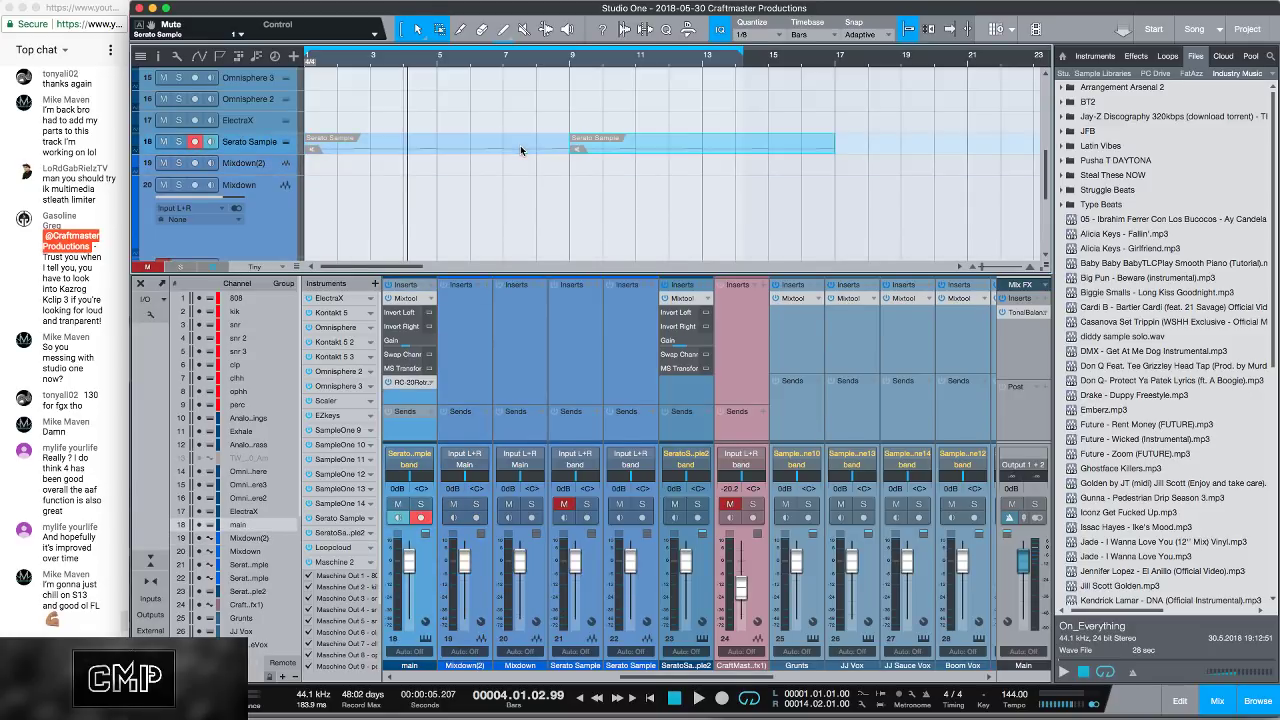
pyautogui.click(716, 29)
pyautogui.moveTo(743, 57); pyautogui.dragTo(770, 52)
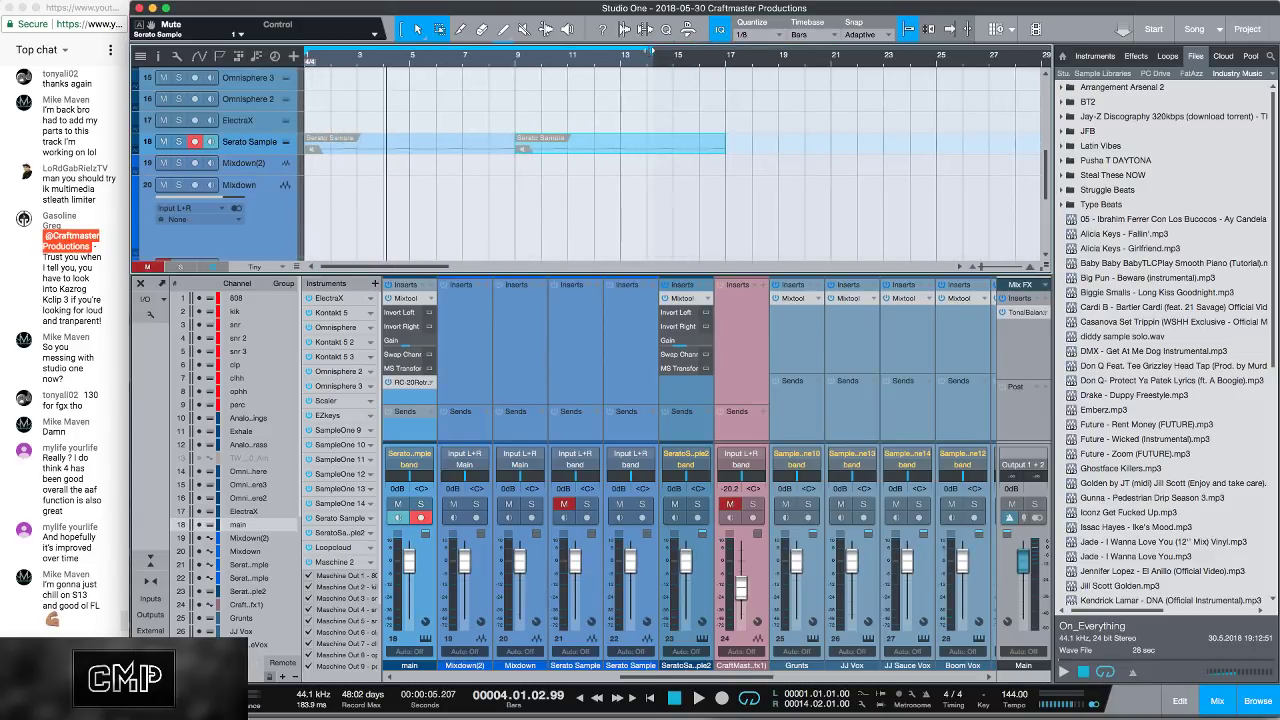
pyautogui.moveTo(670, 46); pyautogui.dragTo(726, 50)
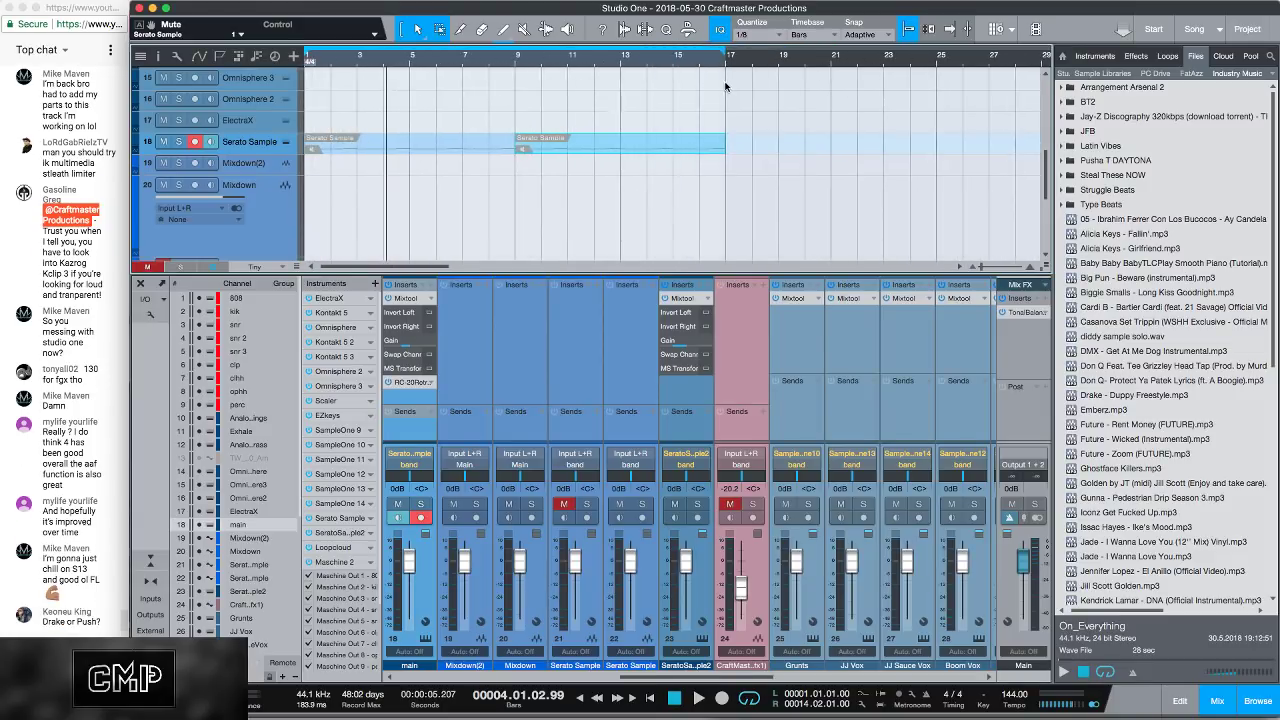
# Step: Unmute both Serato Sample parts and merge them into one part
pyautogui.click(316, 146)
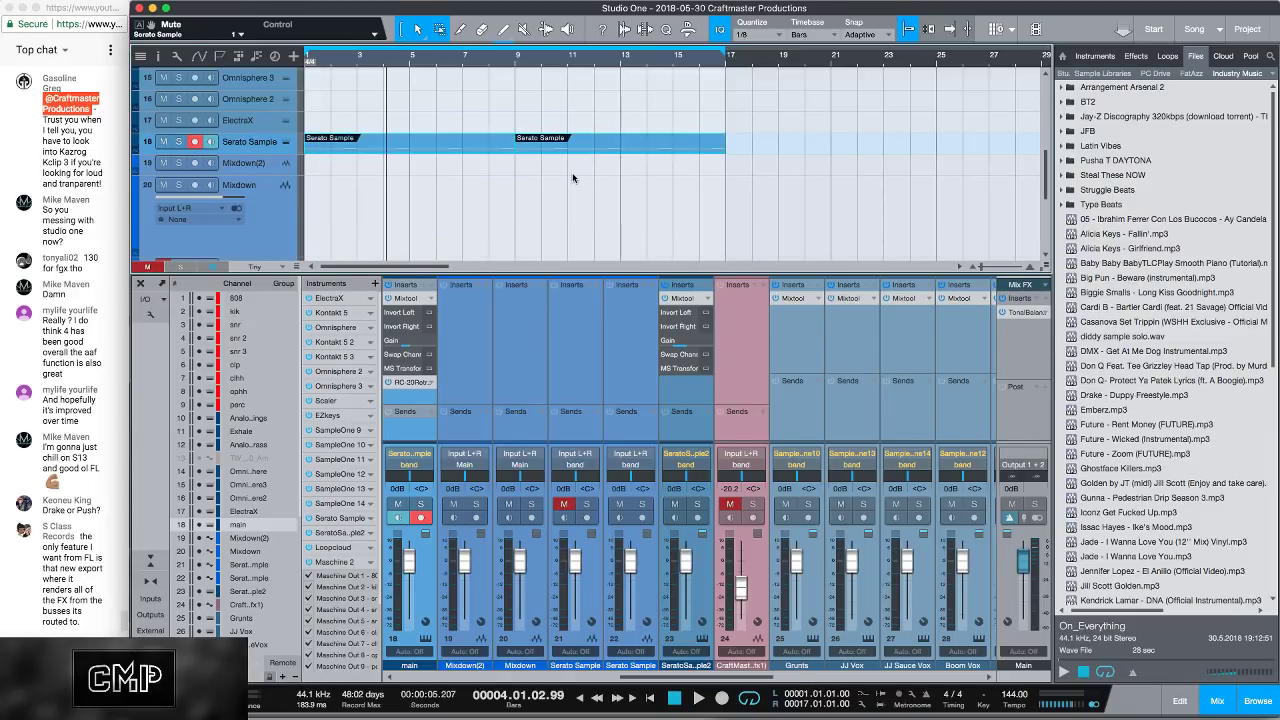
pyautogui.press('g')
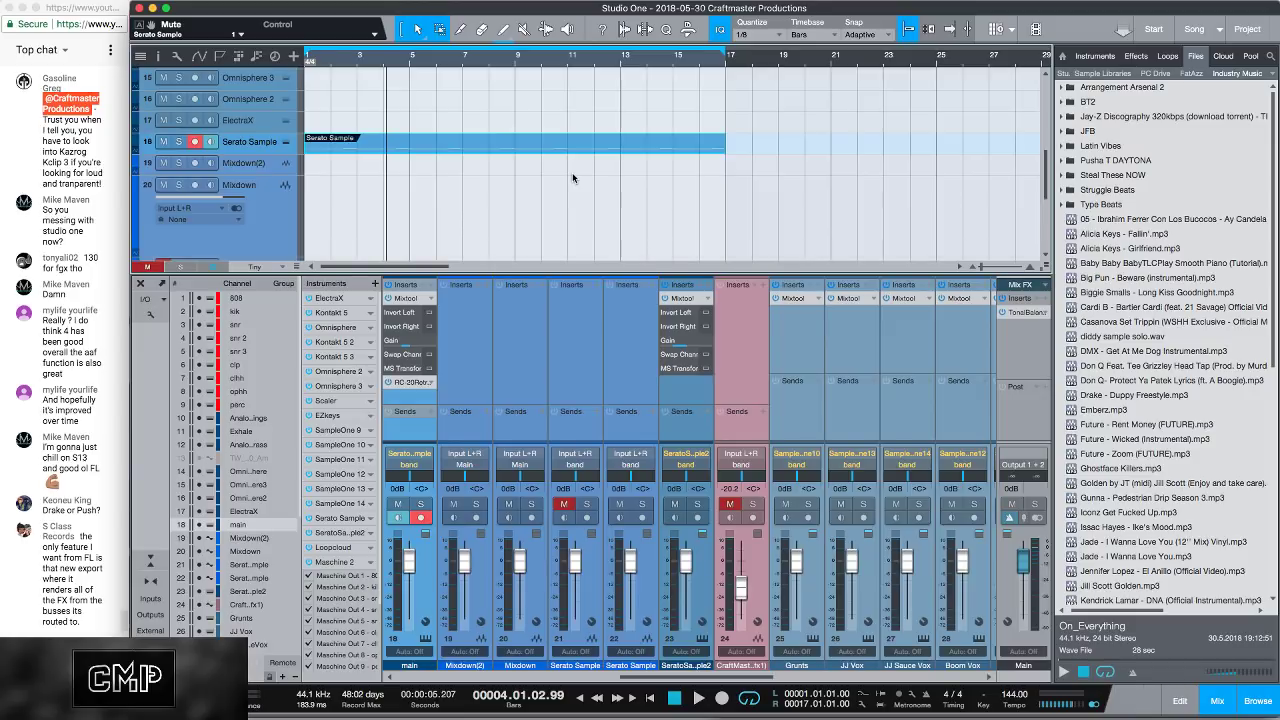
# Step: Render the merged sixteen-bar Serato Sample part to a new audio track with Mixdown Selection
pyautogui.rightClick(518, 138)
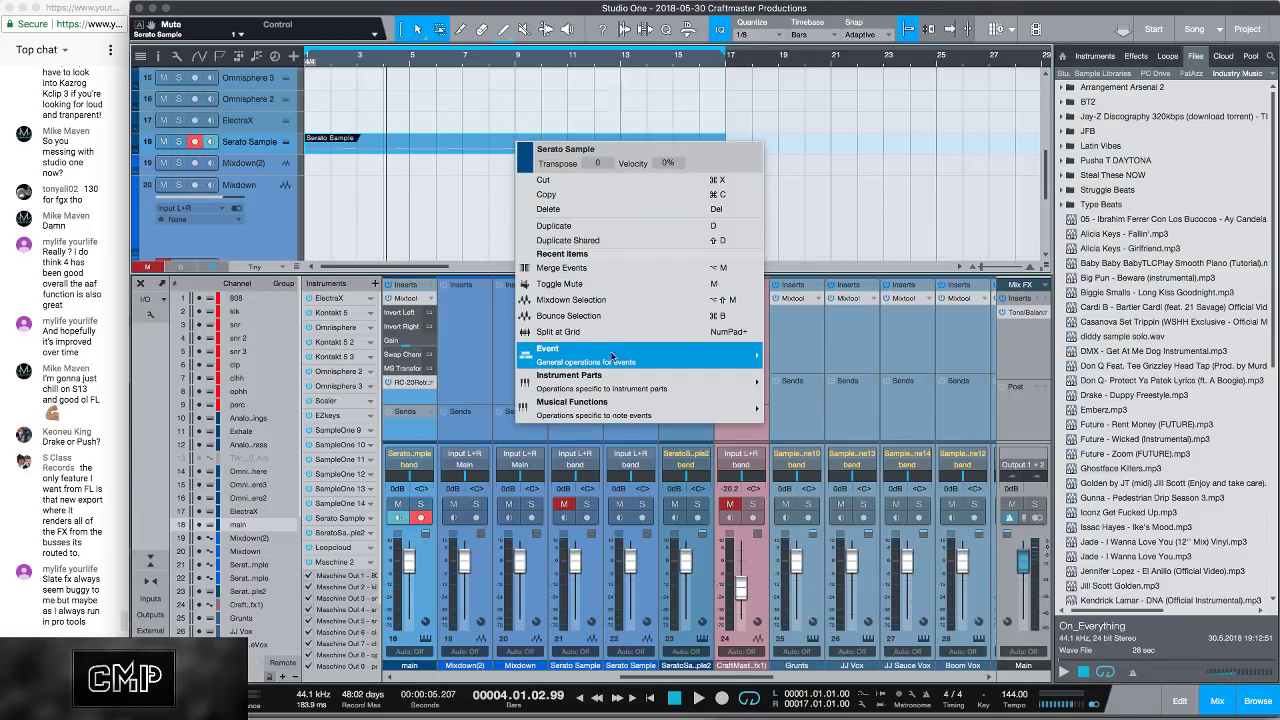
pyautogui.moveTo(612, 355)
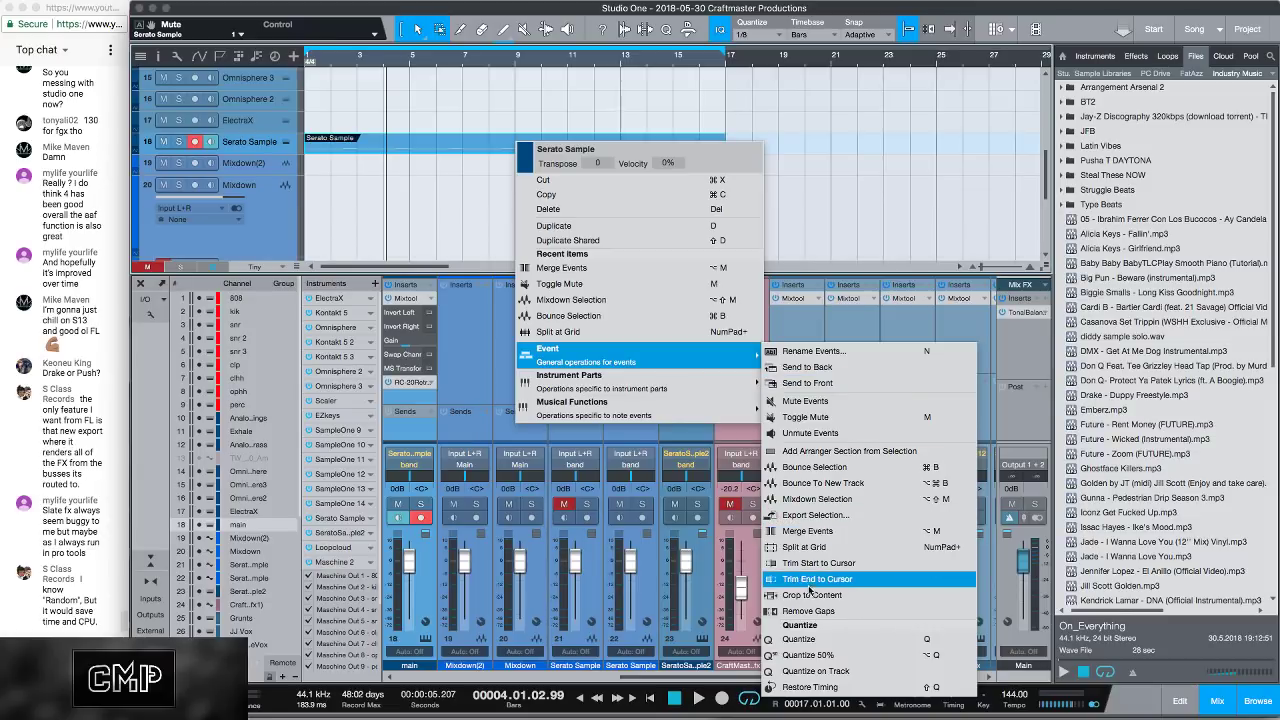
pyautogui.moveTo(667, 382)
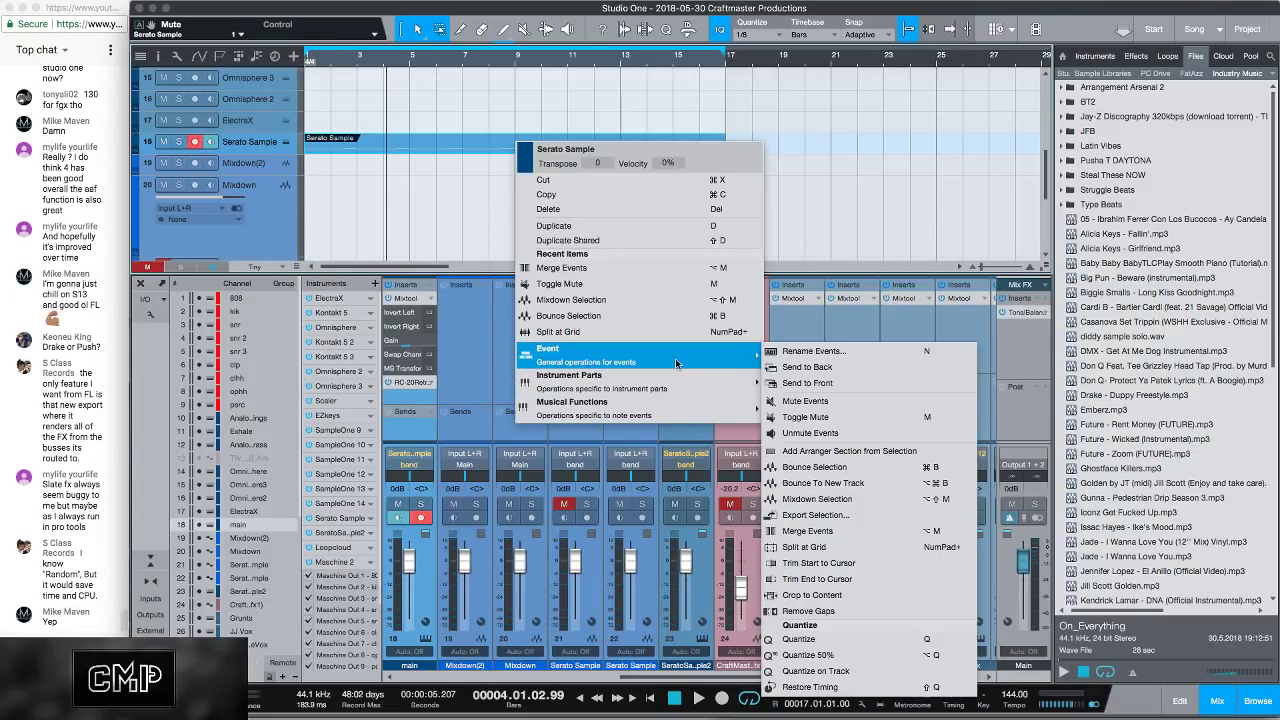
pyautogui.click(643, 300)
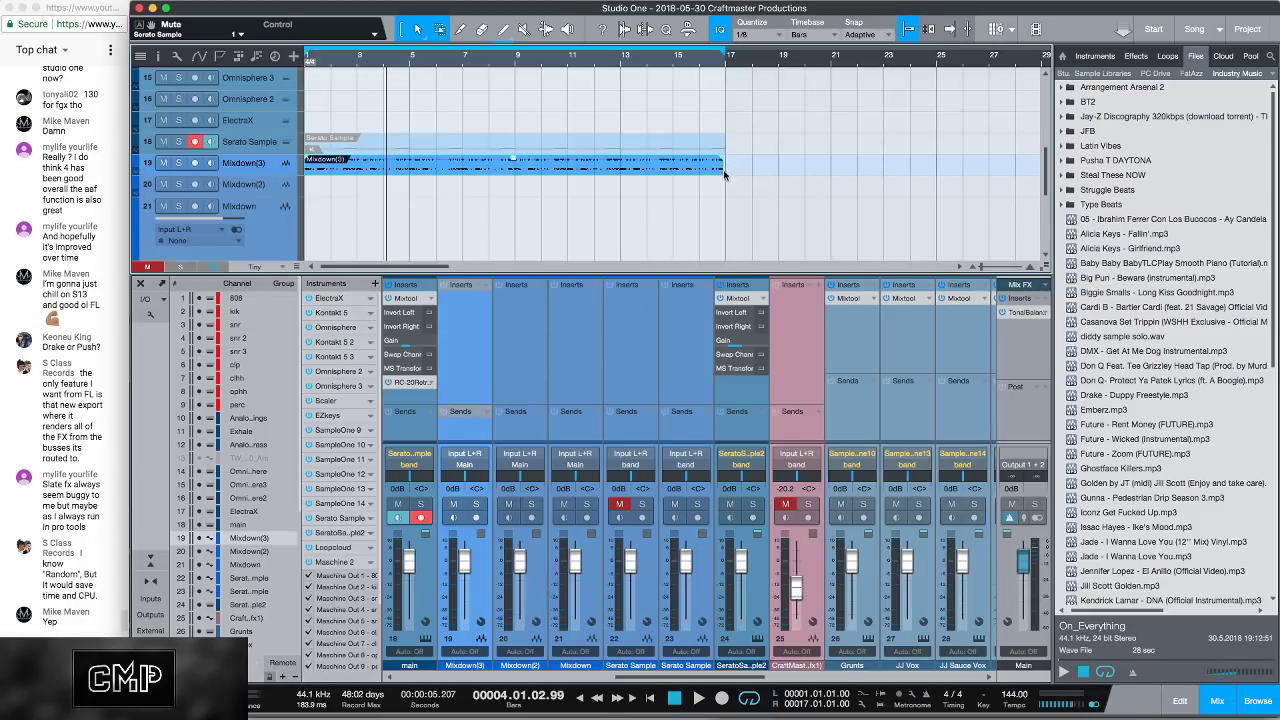
# Step: Shorten the Mixdown(3) audio event to end at bar 9 and increase its track height
pyautogui.moveTo(724, 175); pyautogui.dragTo(516, 194)
pyautogui.click(529, 146)
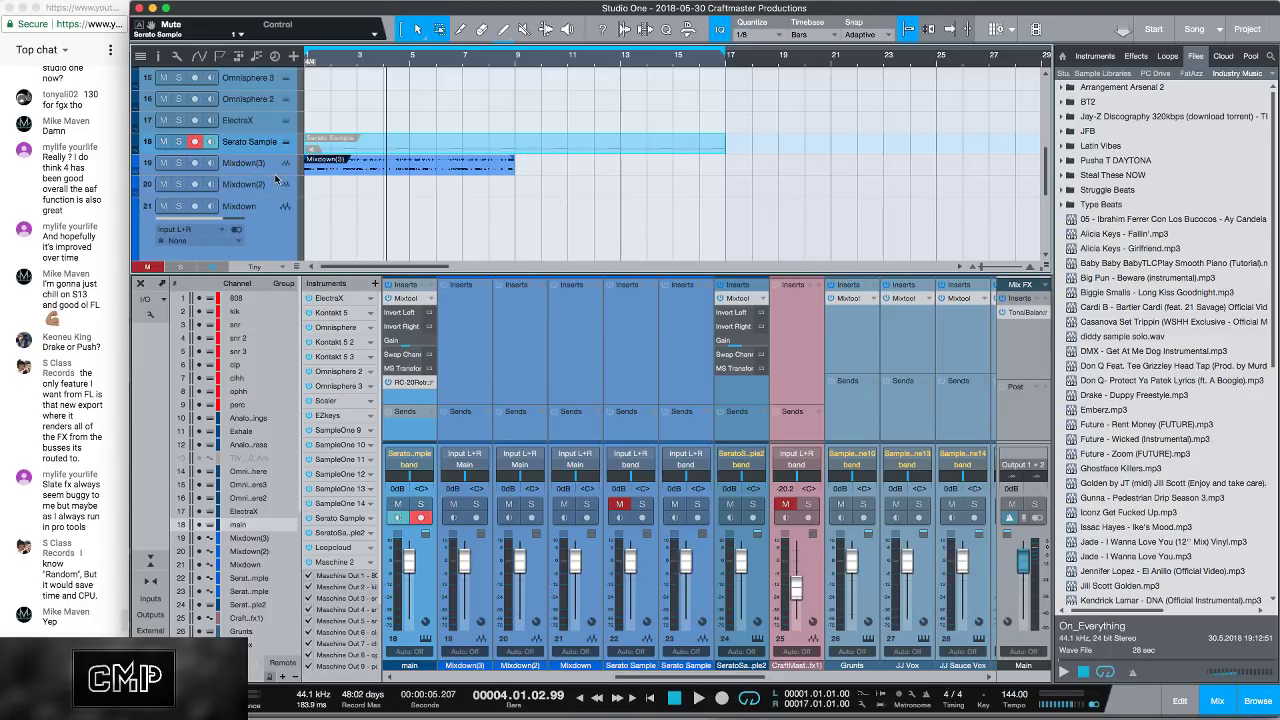
pyautogui.moveTo(276, 176)
pyautogui.mouseDown()
pyautogui.moveTo(274, 212)
pyautogui.moveTo(273, 197)
pyautogui.mouseUp()
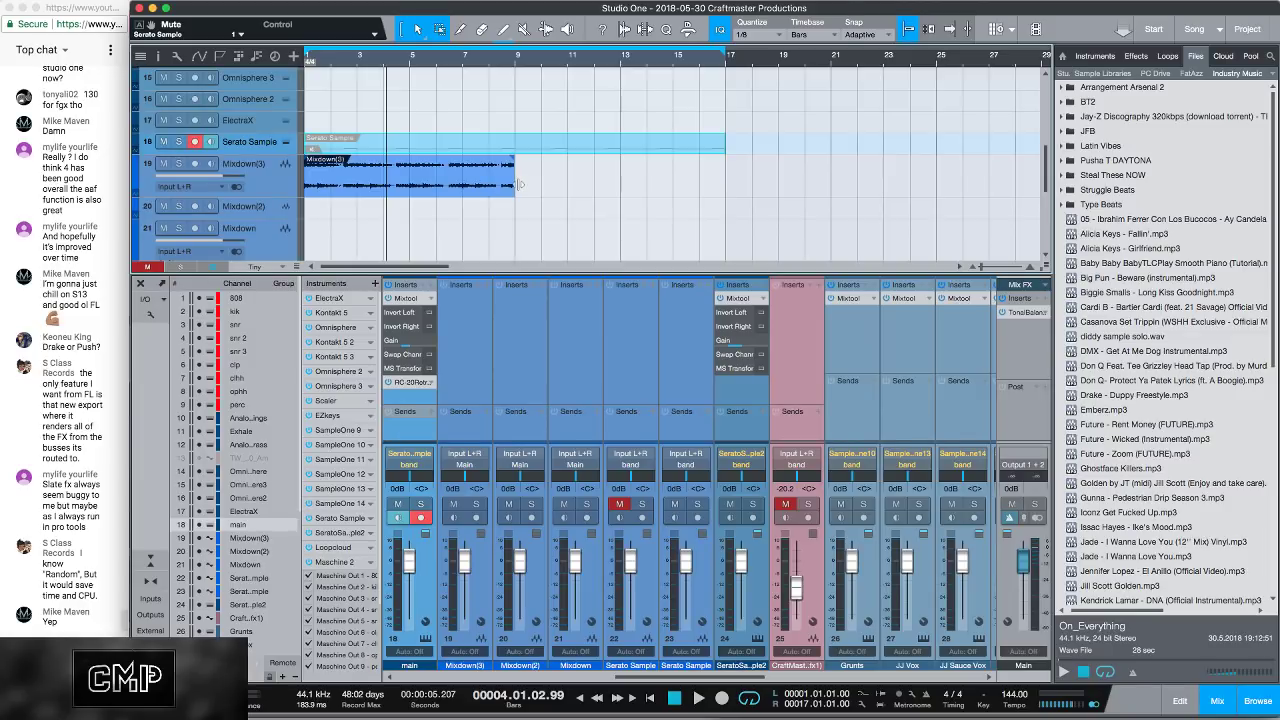
# Step: Play the song, duplicate the Mixdown(3) event directly after itself and time-stretch the copy to a speedup of 0.50, ending at bar 17
pyautogui.press('space')
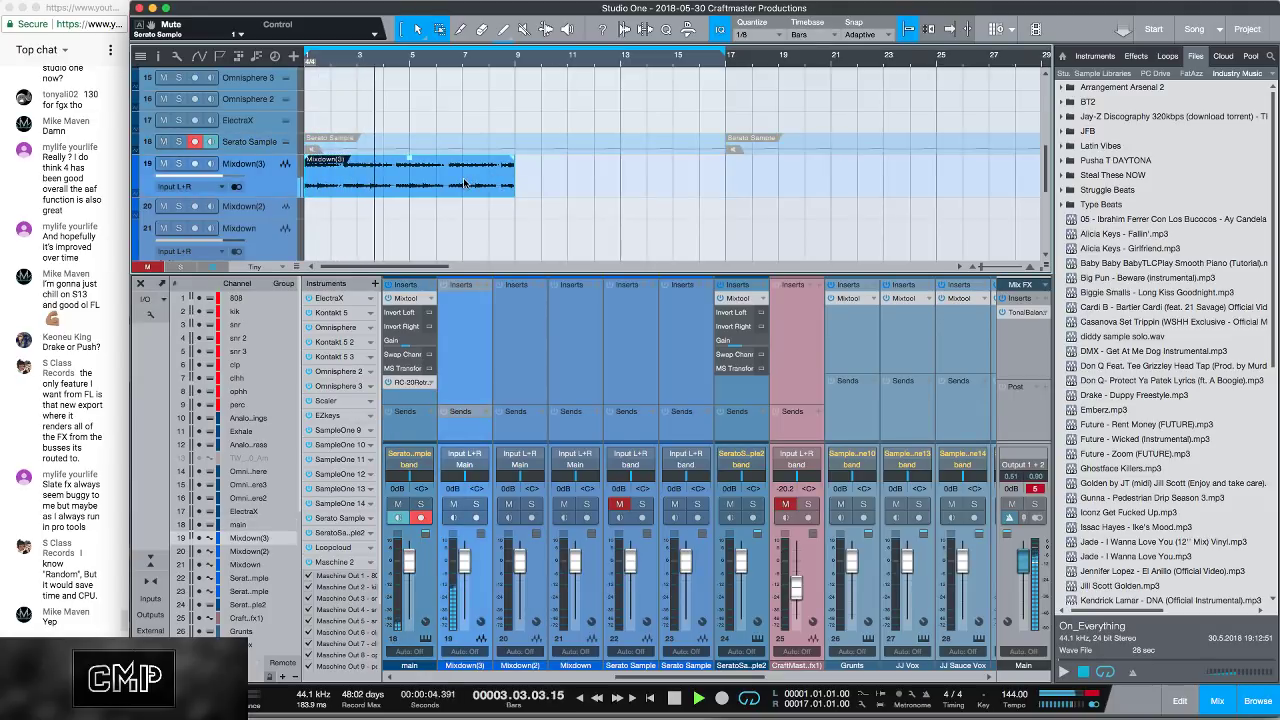
pyautogui.press('d')
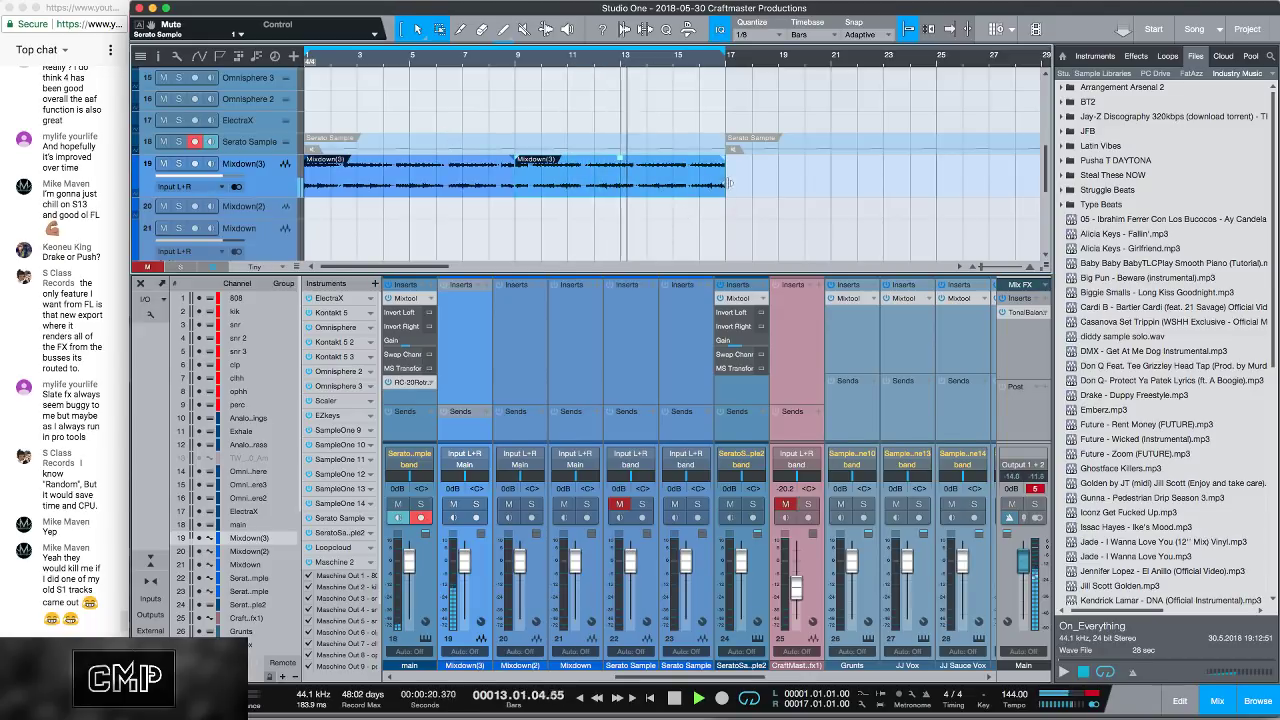
pyautogui.moveTo(728, 183)
pyautogui.mouseDown()
pyautogui.moveTo(621, 186)
pyautogui.moveTo(725, 191)
pyautogui.mouseUp()
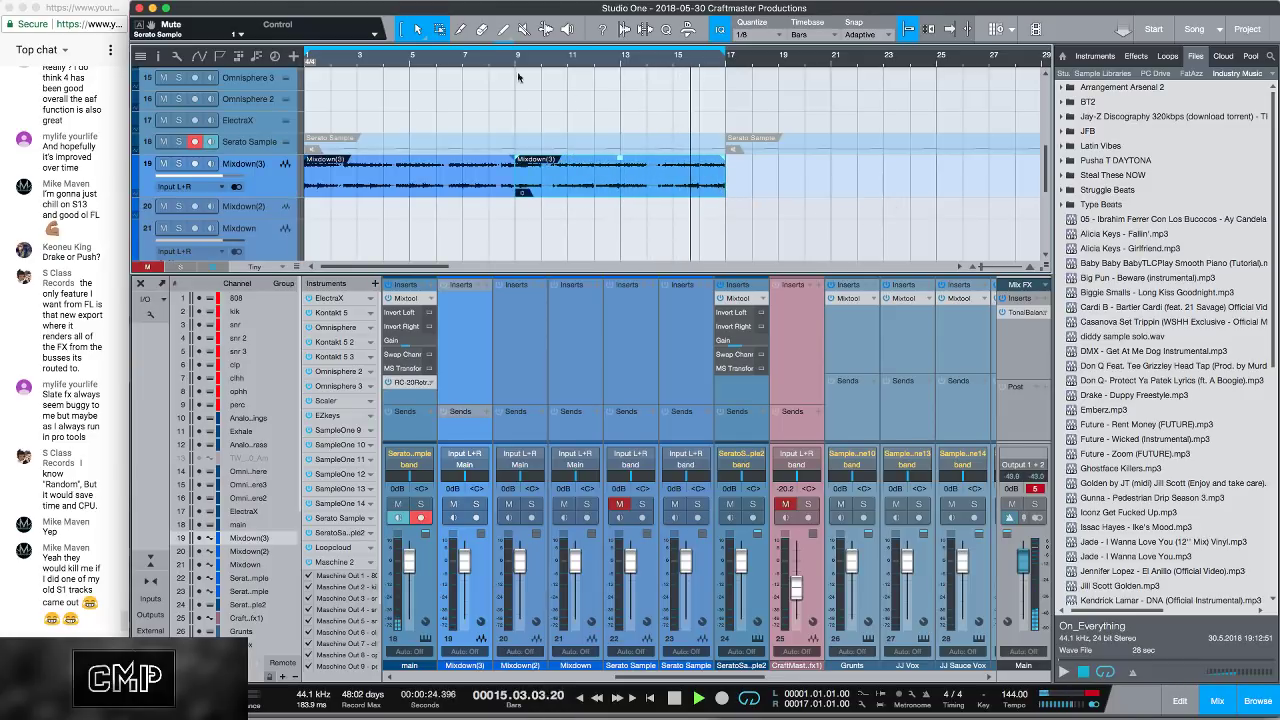
# Step: Transpose the time-stretched second Mixdown(3) event down and play it from bar 9
pyautogui.rightClick(641, 188)
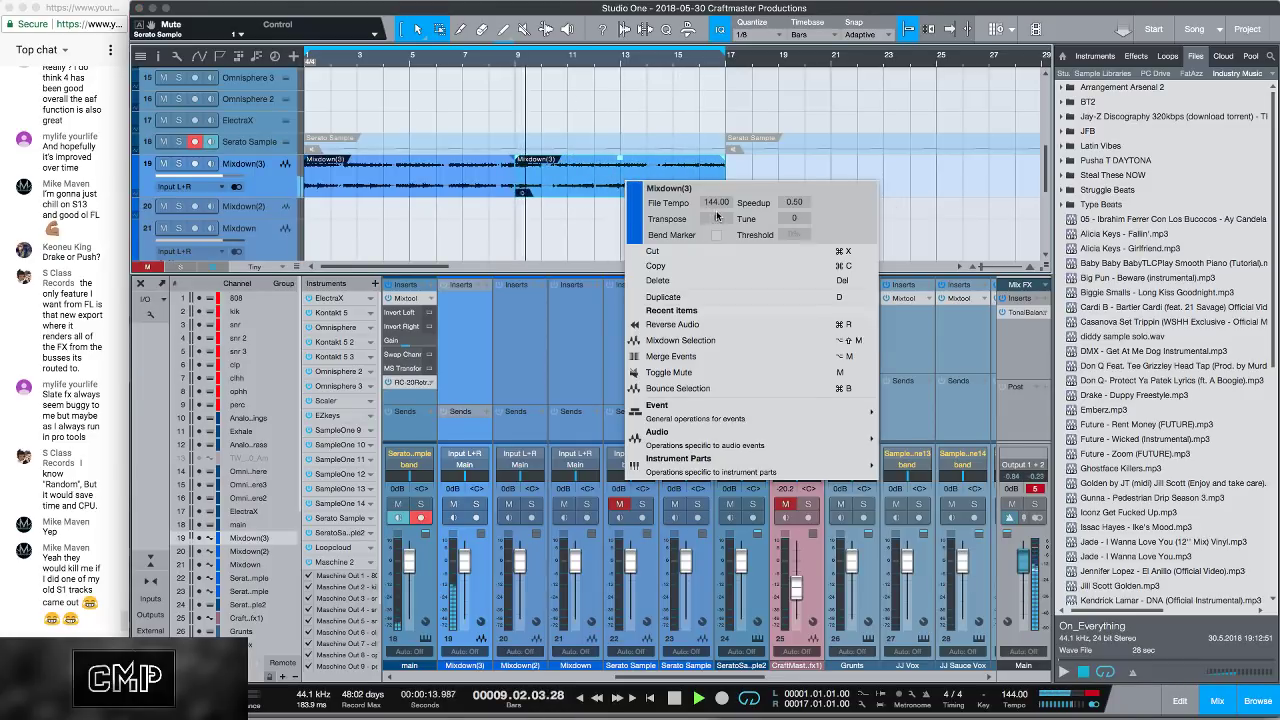
pyautogui.scroll(-4, 725, 219)
pyautogui.scroll(-8, 725, 219)
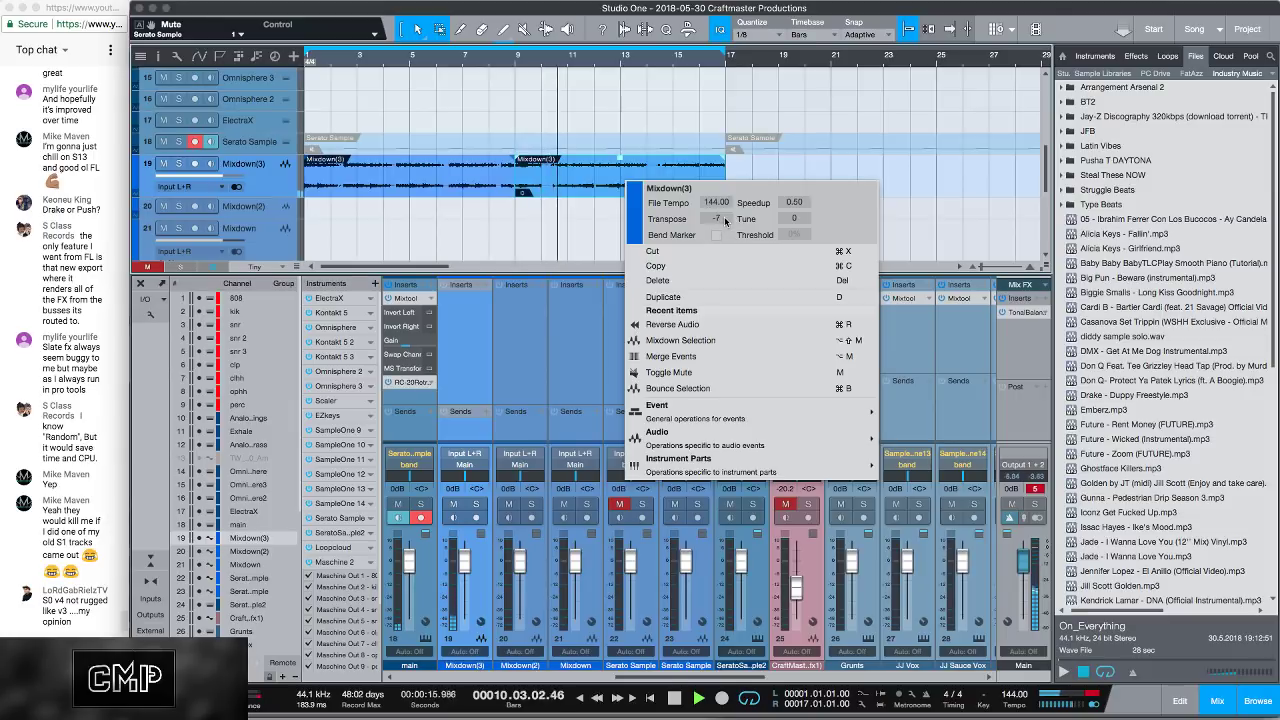
pyautogui.click(692, 110)
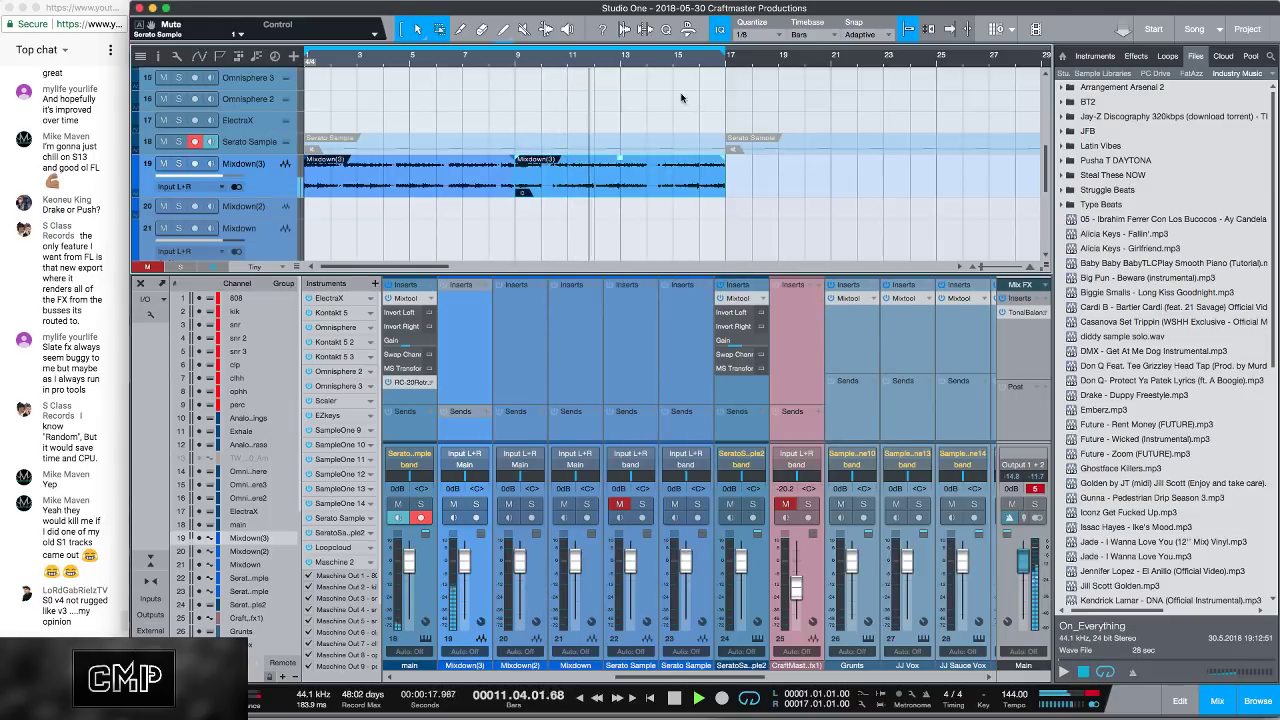
pyautogui.click(515, 64)
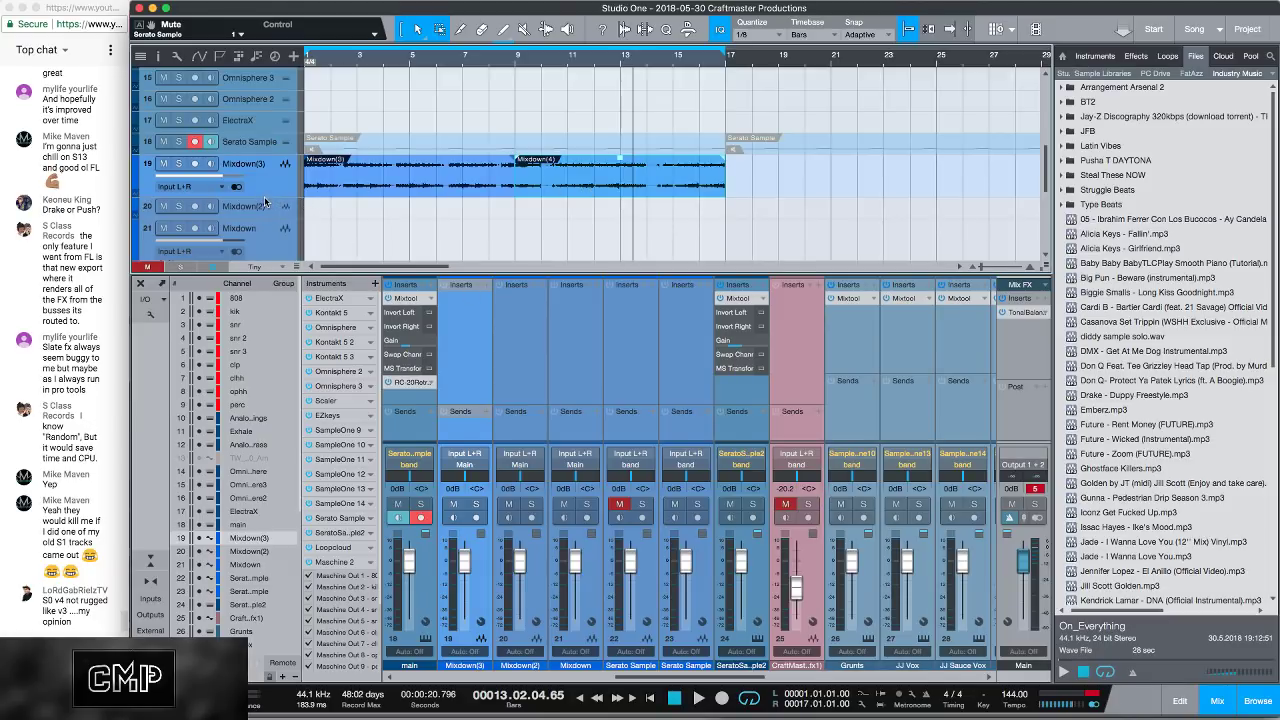
# Step: Insert the Cableguys HalfTime effect on the Mixdown(3) channel
pyautogui.click(485, 287)
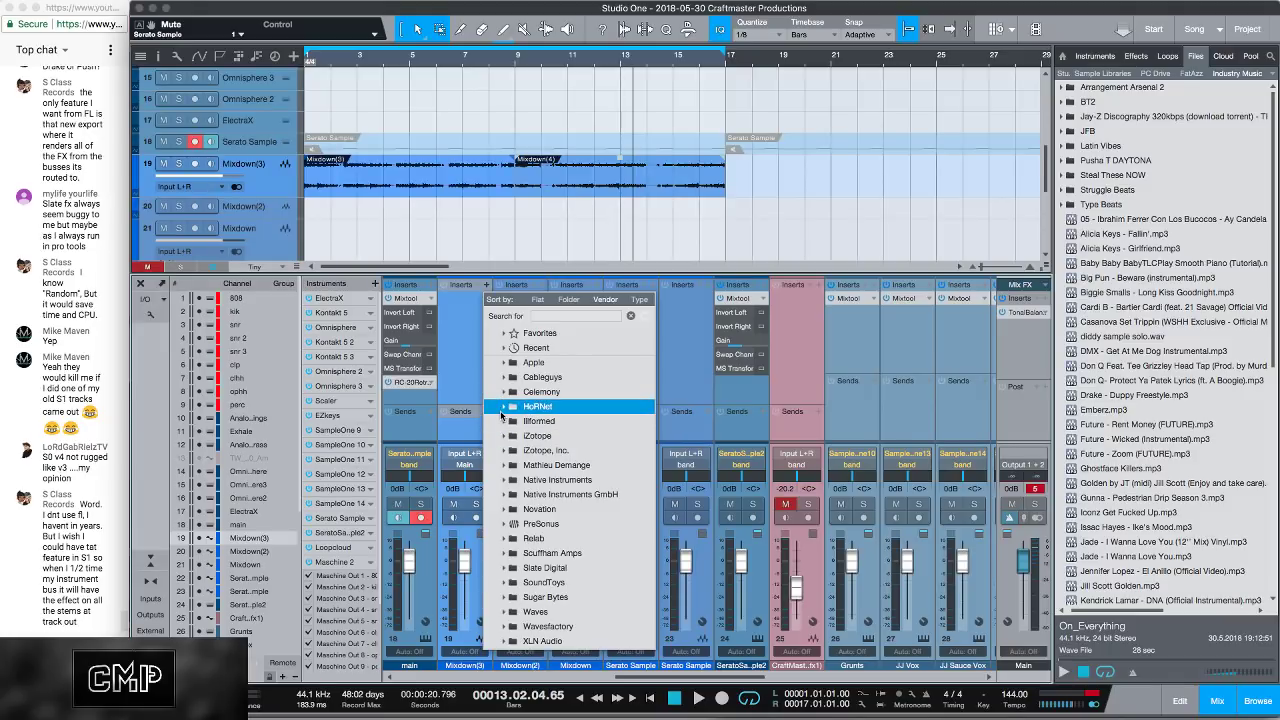
pyautogui.click(502, 423)
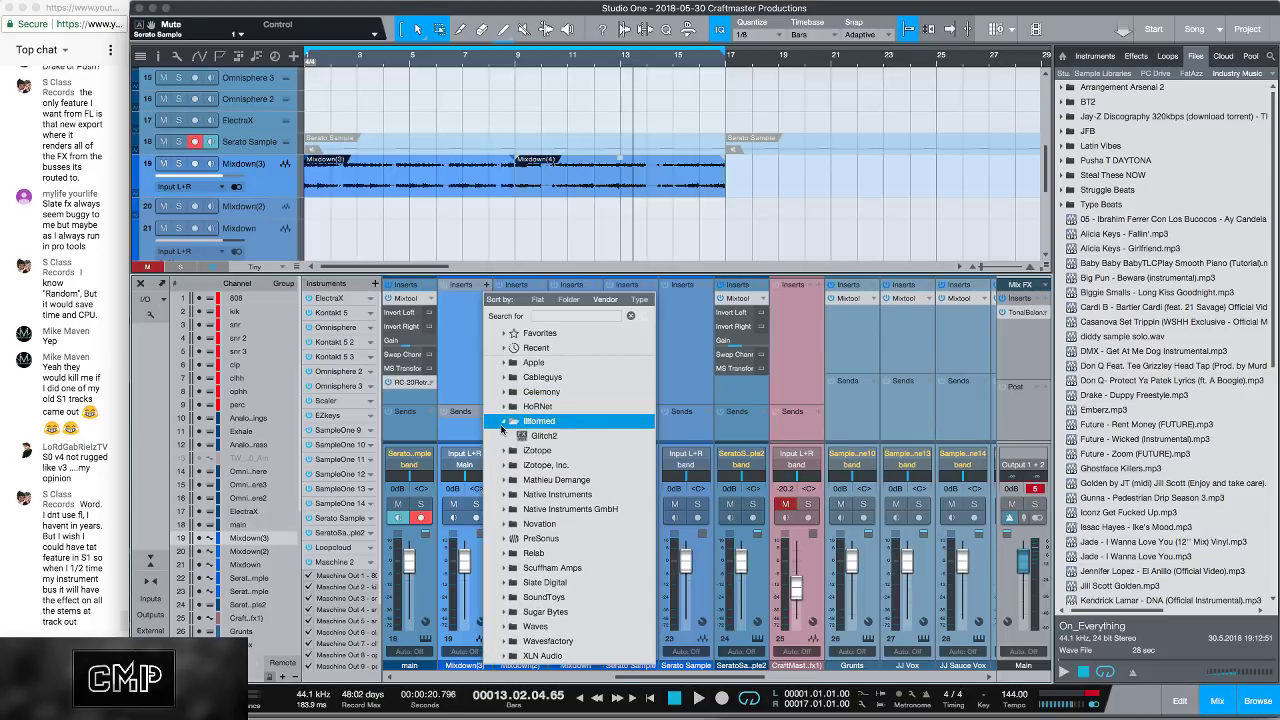
pyautogui.click(502, 423)
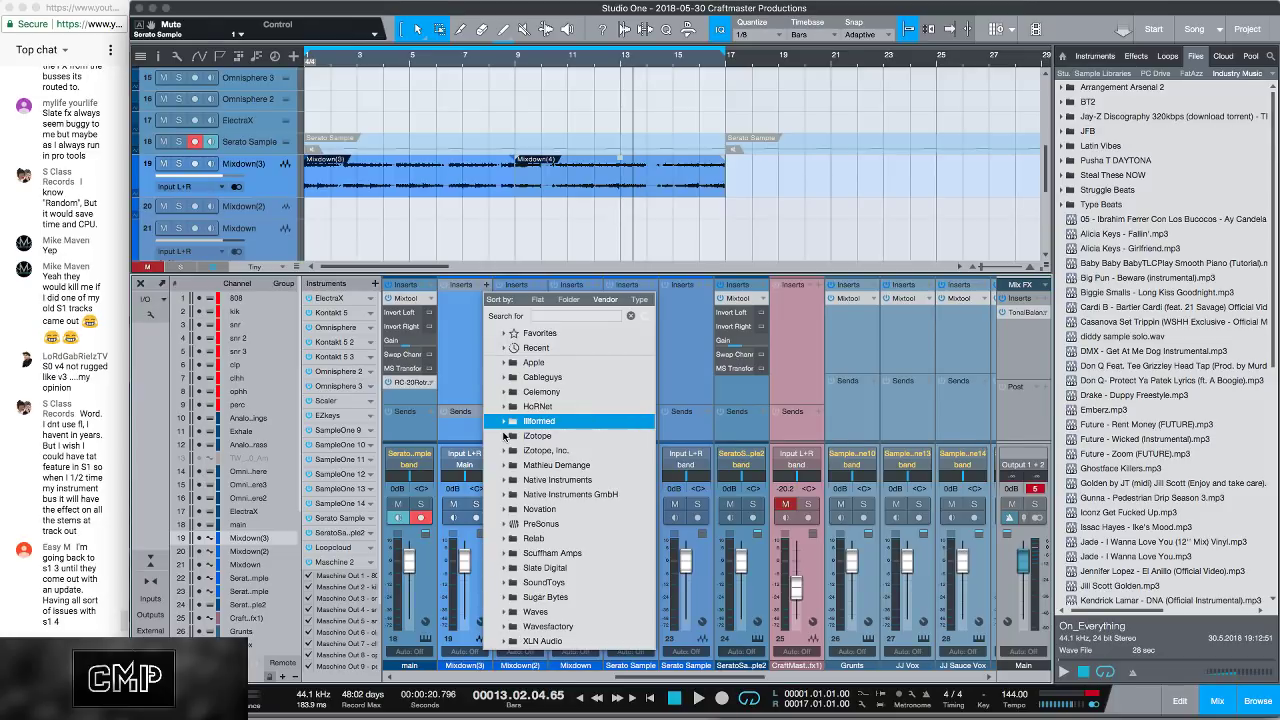
pyautogui.click(515, 453)
pyautogui.click(505, 424)
pyautogui.click(501, 407)
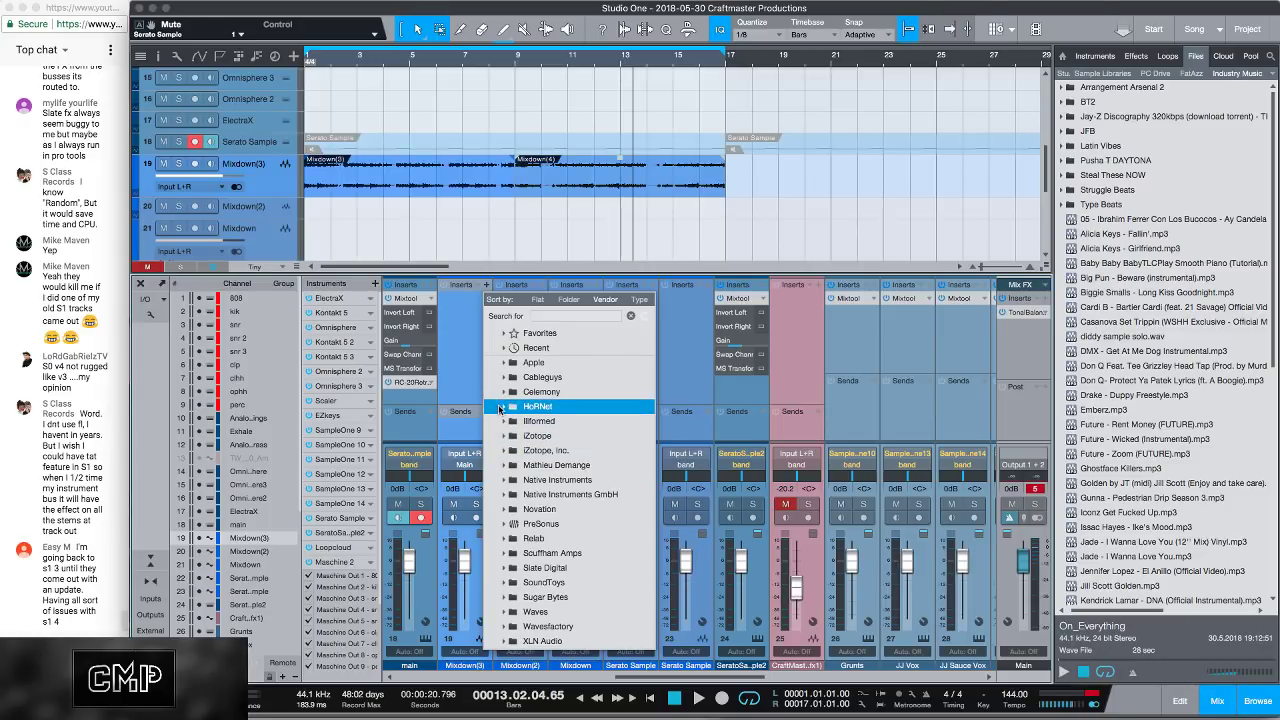
pyautogui.click(501, 421)
pyautogui.click(501, 391)
pyautogui.click(504, 377)
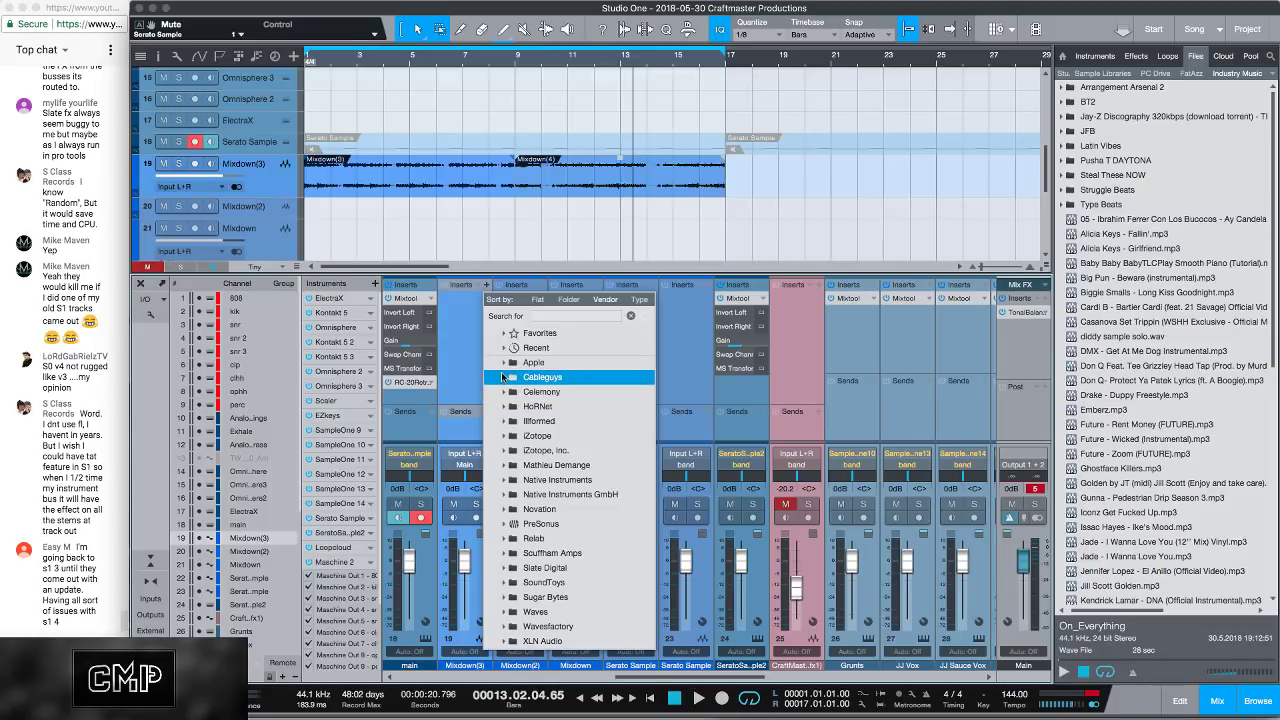
pyautogui.click(504, 377)
pyautogui.click(519, 399)
pyautogui.doubleClick(519, 399)
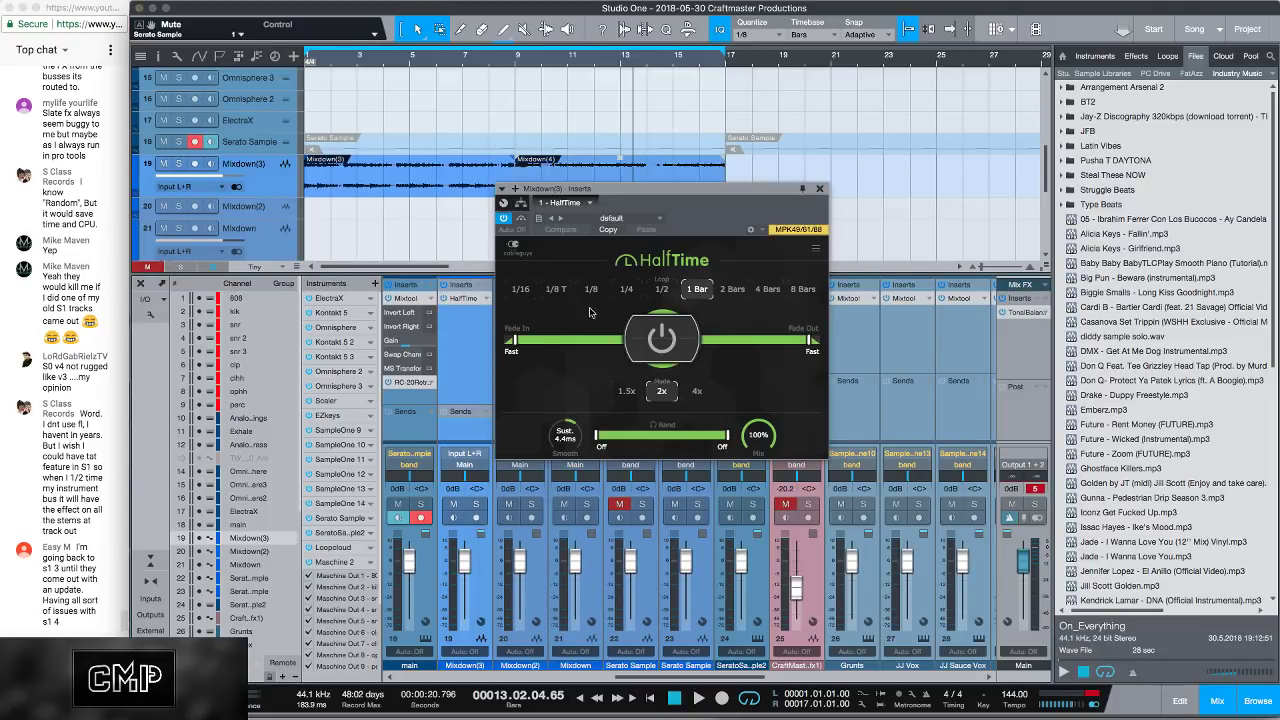
# Step: Loop playback over bars 1 to 9 and set HalfTime's Smooth to FX 500 ms
pyautogui.press('space')
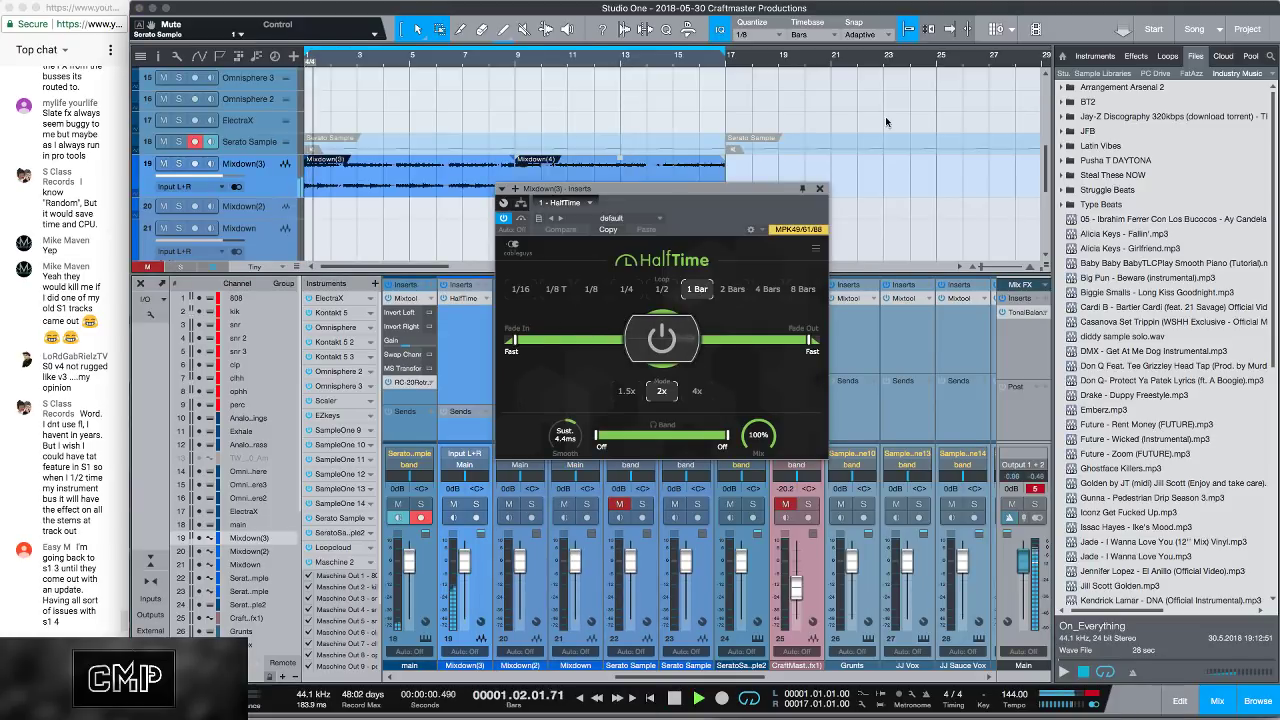
pyautogui.moveTo(727, 66); pyautogui.dragTo(516, 87)
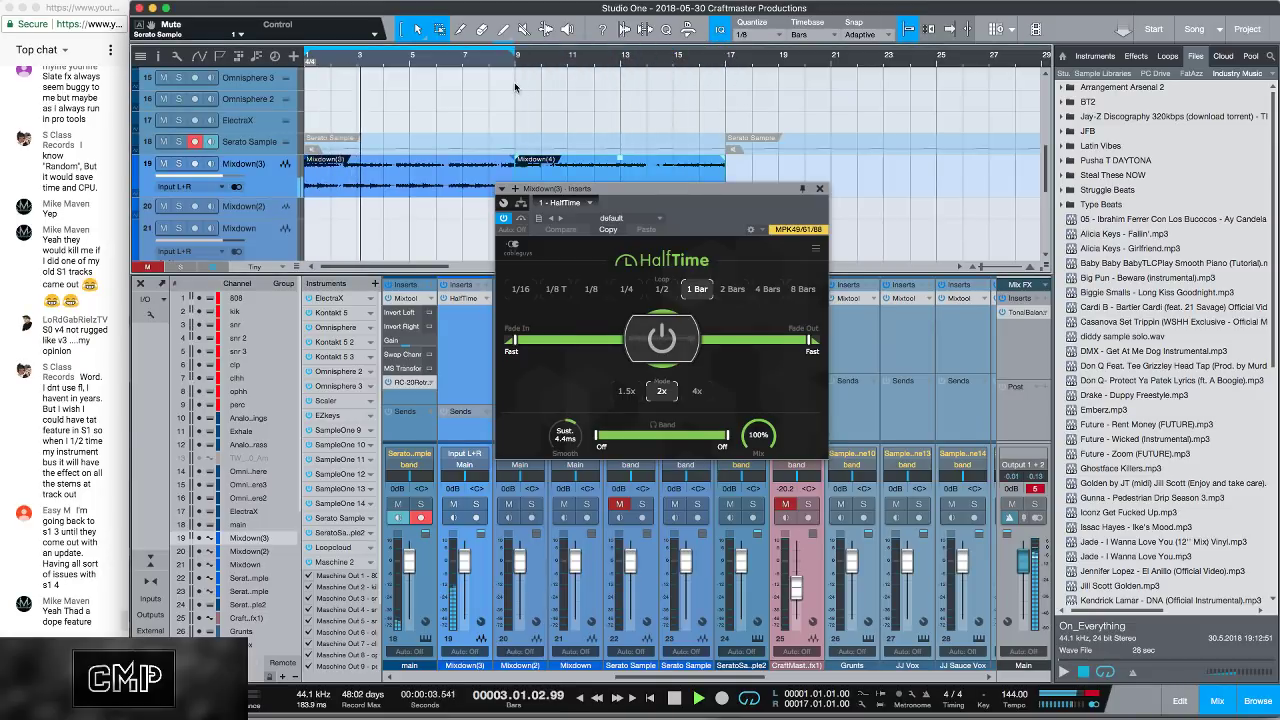
pyautogui.click(565, 432)
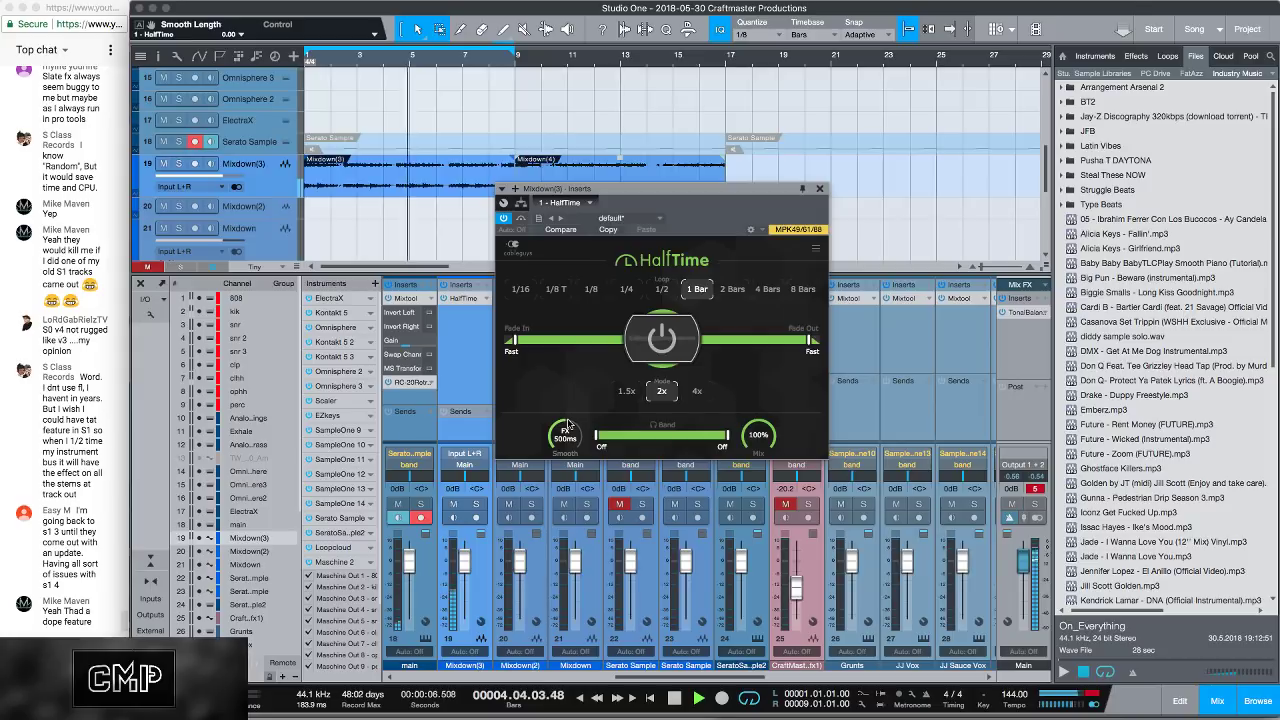
# Step: Limit HalfTime's band to 357 Hz through 7.37 kHz during playback and close the plug-in window
pyautogui.moveTo(719, 446); pyautogui.dragTo(710, 440)
pyautogui.moveTo(597, 436); pyautogui.dragTo(644, 436)
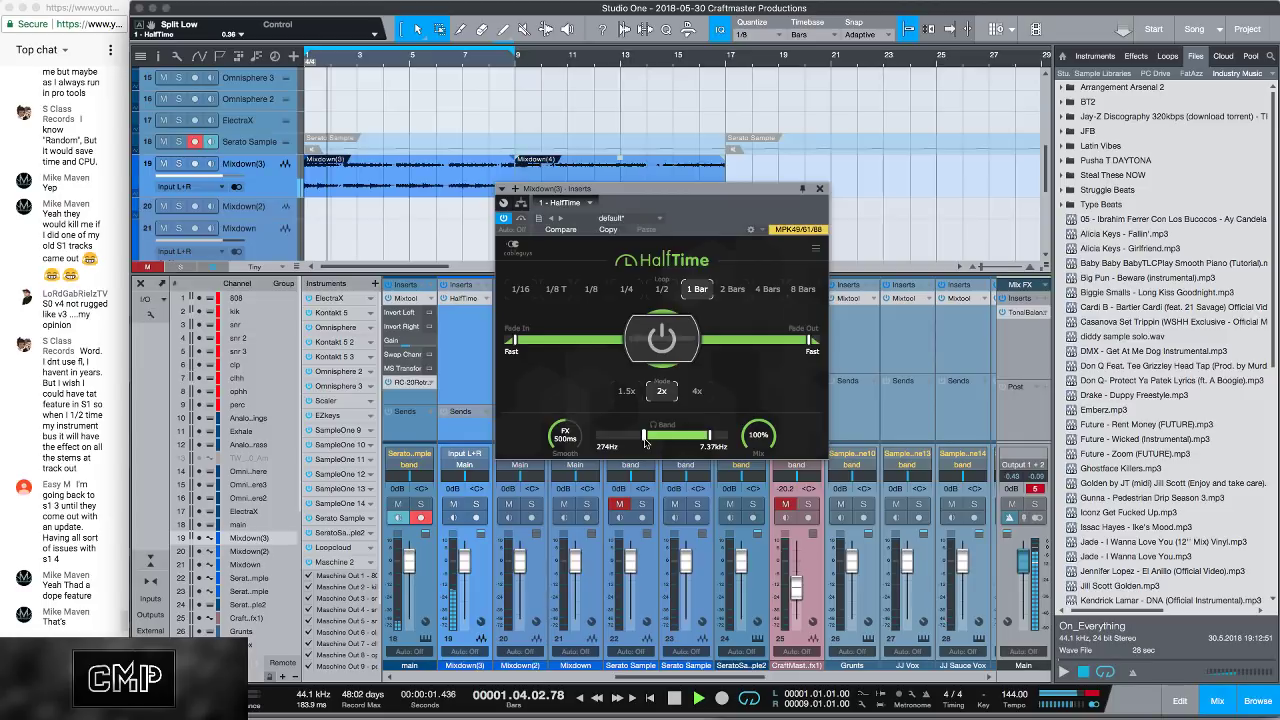
pyautogui.moveTo(645, 441); pyautogui.dragTo(651, 440)
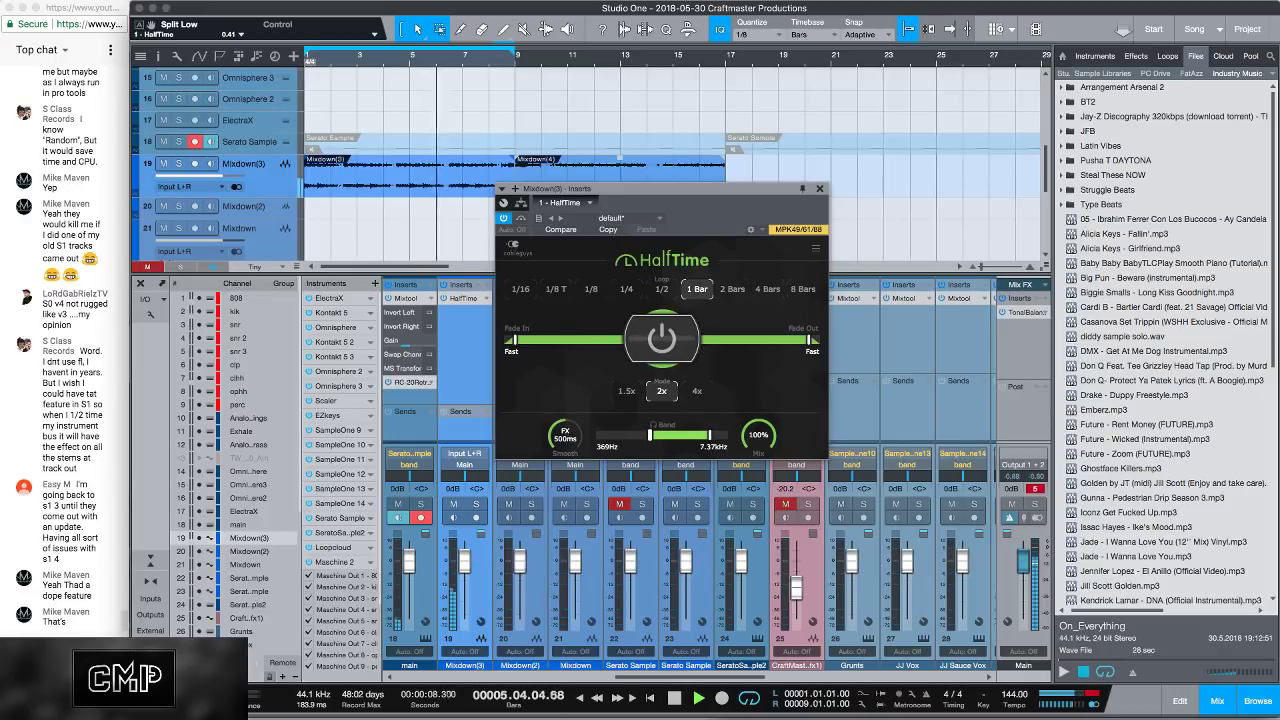
pyautogui.moveTo(651, 440); pyautogui.dragTo(654, 440)
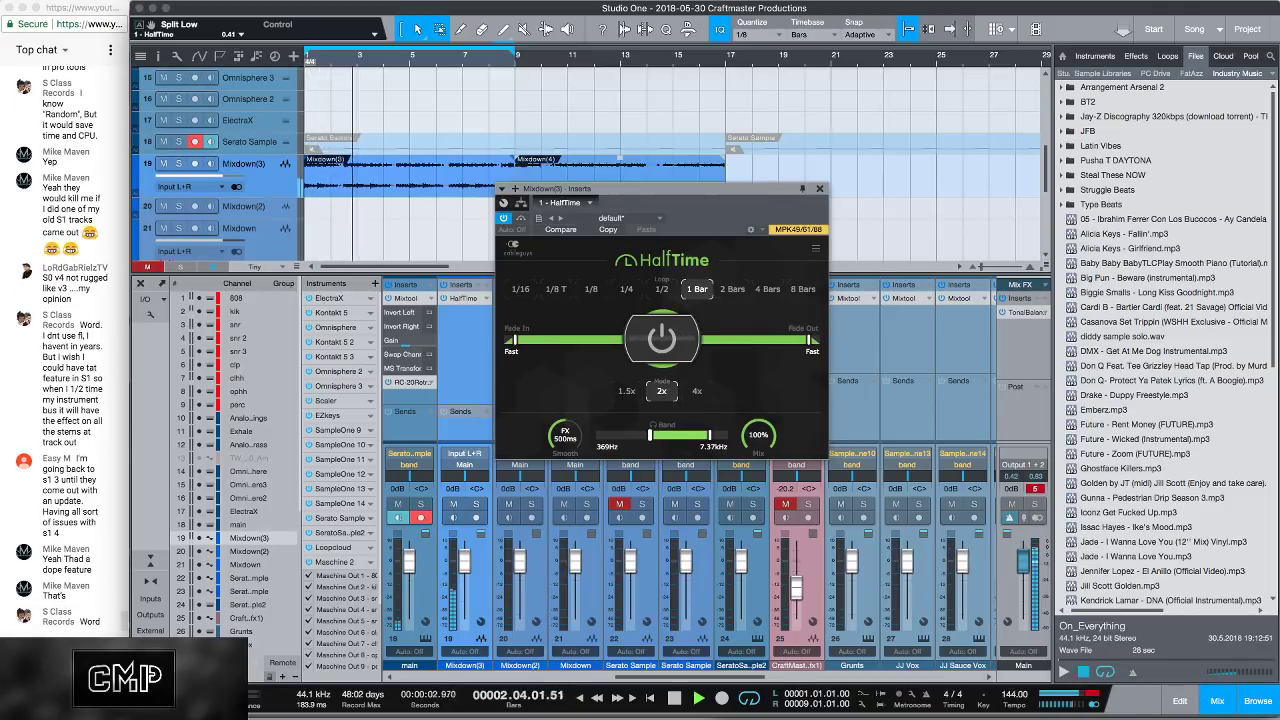
pyautogui.moveTo(650, 440); pyautogui.dragTo(649, 440)
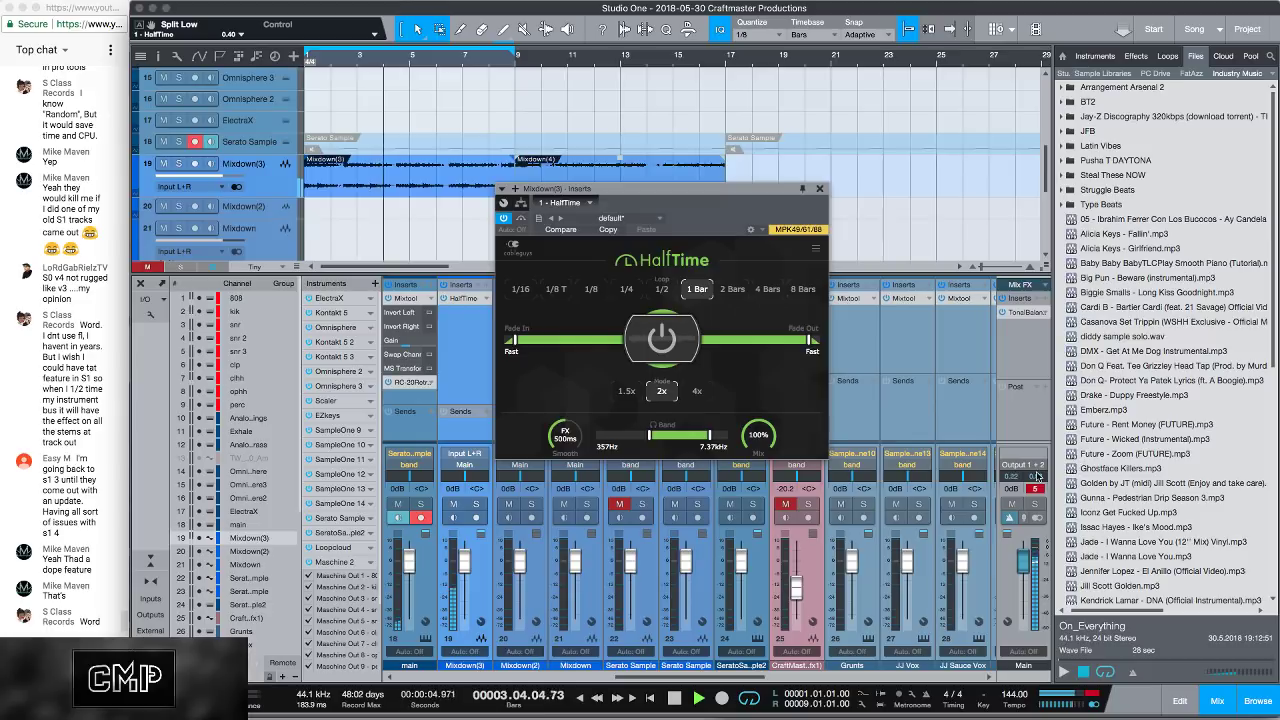
pyautogui.click(819, 188)
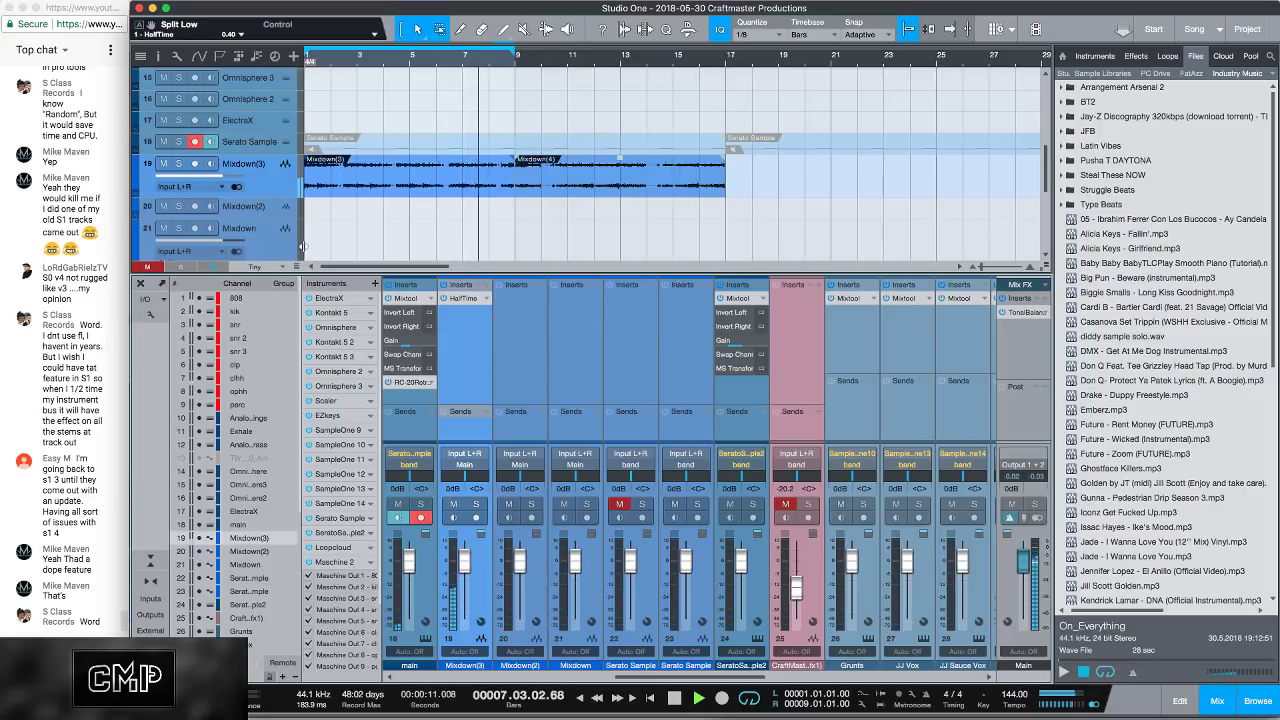
# Step: Move the Mixdown(4) event down to the Mixdown(2) track at bar 9 and play the loop from the start
pyautogui.press('space')
pyautogui.moveTo(643, 186); pyautogui.dragTo(645, 208)
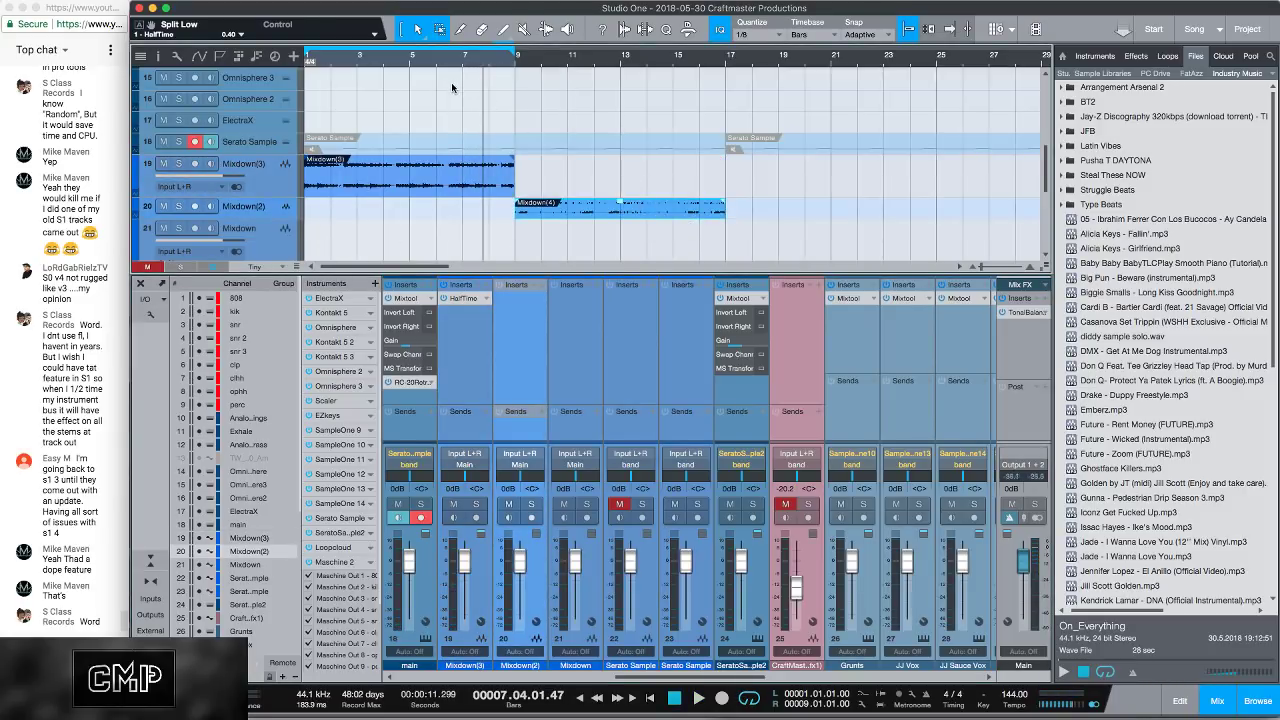
pyautogui.press('Home')
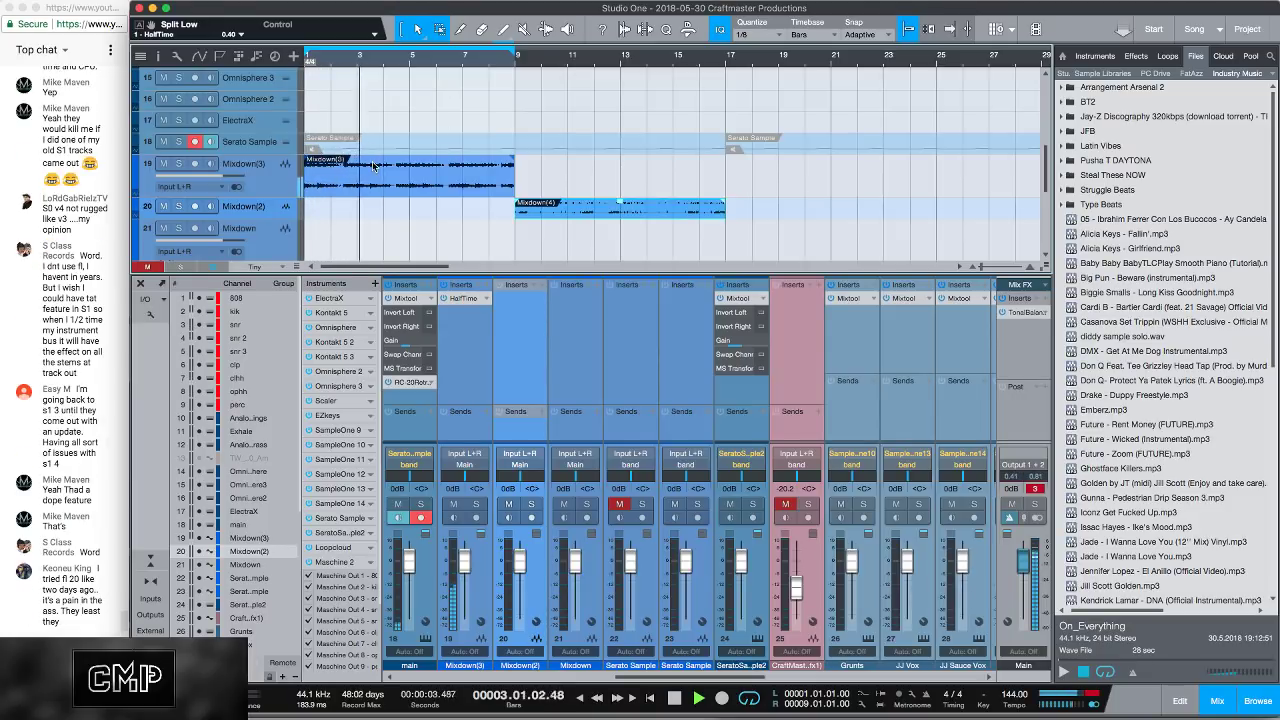
# Step: Create an ElectraX part over bars 1 to 9, open it for note editing and increase the ElectraX track height
pyautogui.click(332, 125)
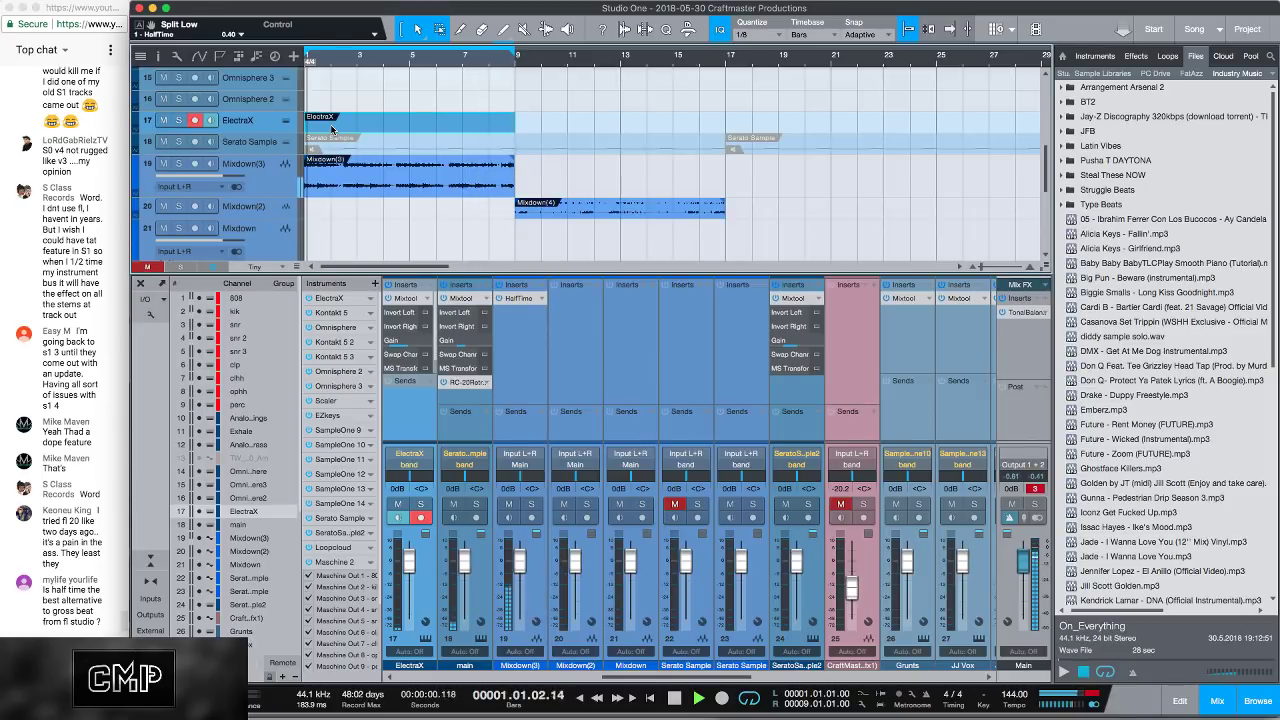
pyautogui.doubleClick(332, 128)
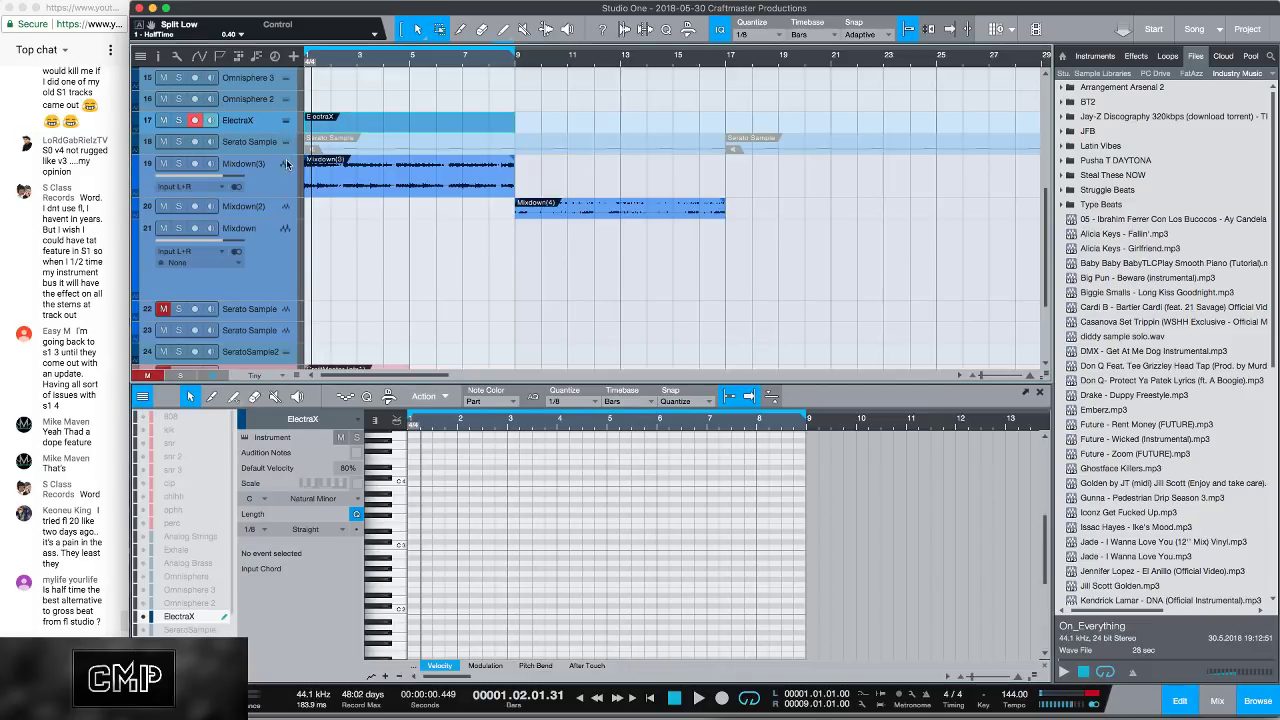
pyautogui.moveTo(273, 133); pyautogui.dragTo(276, 180)
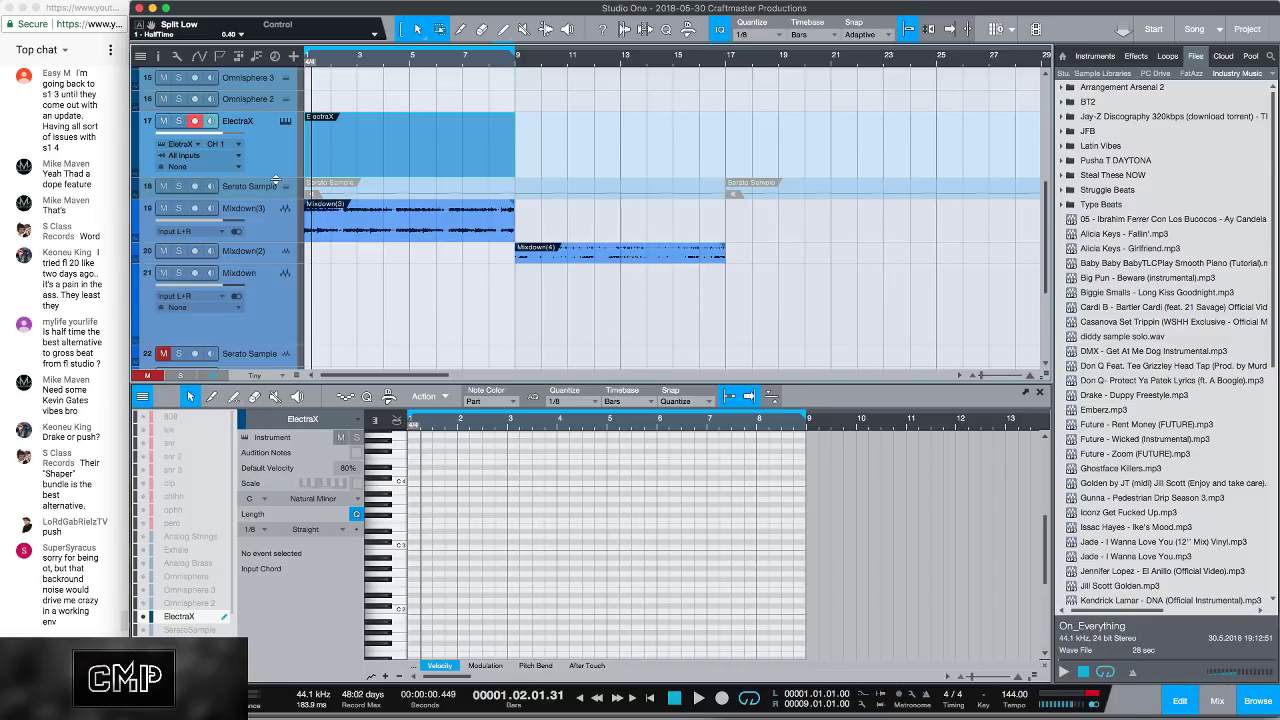
# Step: Add an eighth note on C 3 at the start of the ElectraX part and audition it with the beat
pyautogui.doubleClick(413, 545)
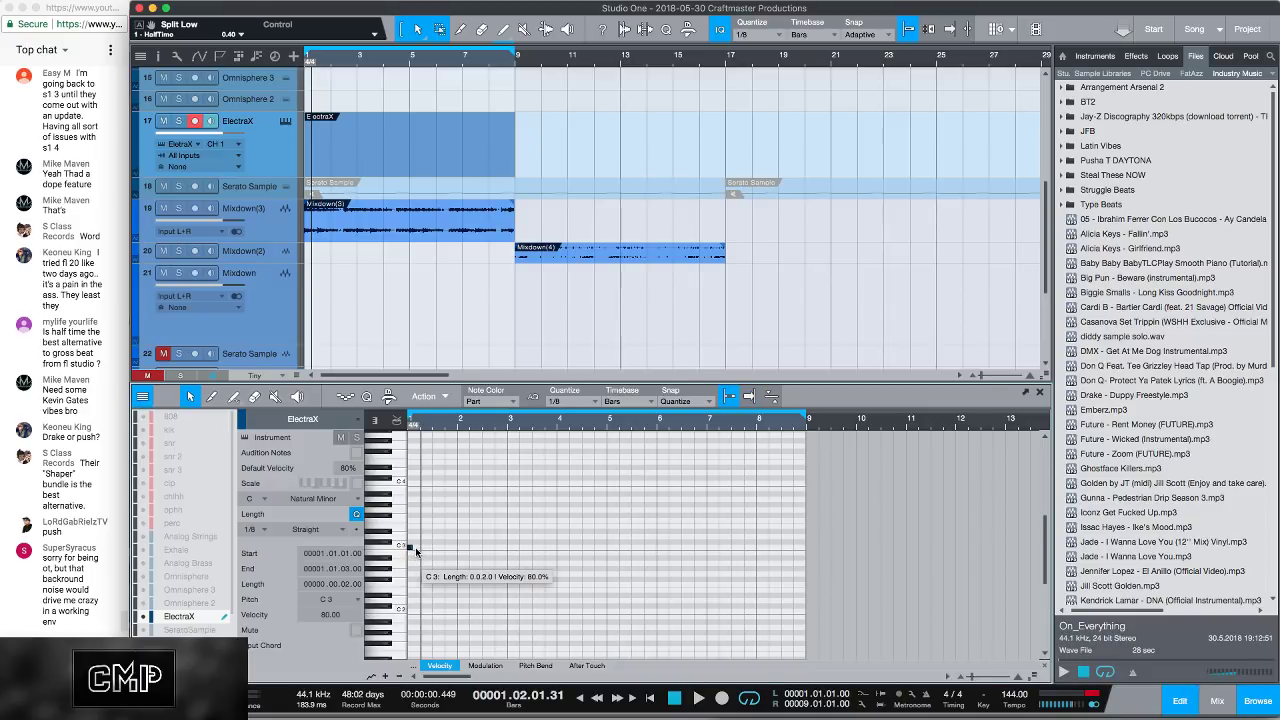
pyautogui.press('space')
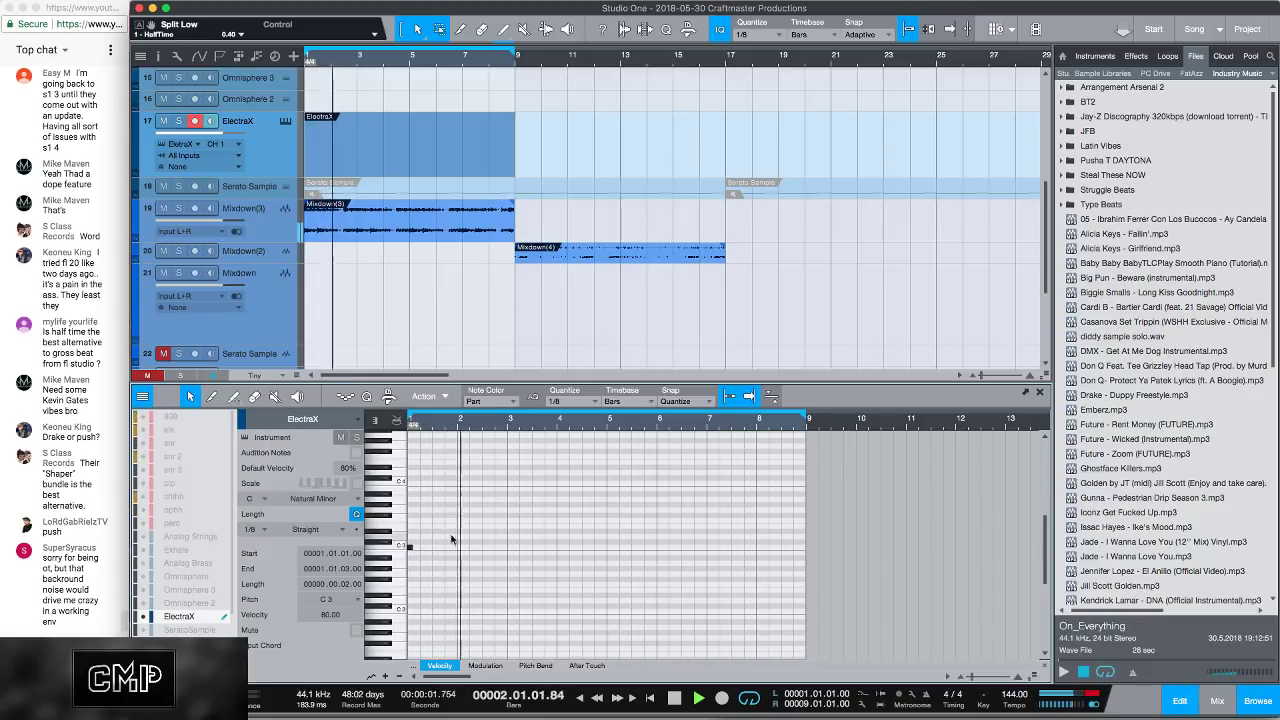
pyautogui.press('space')
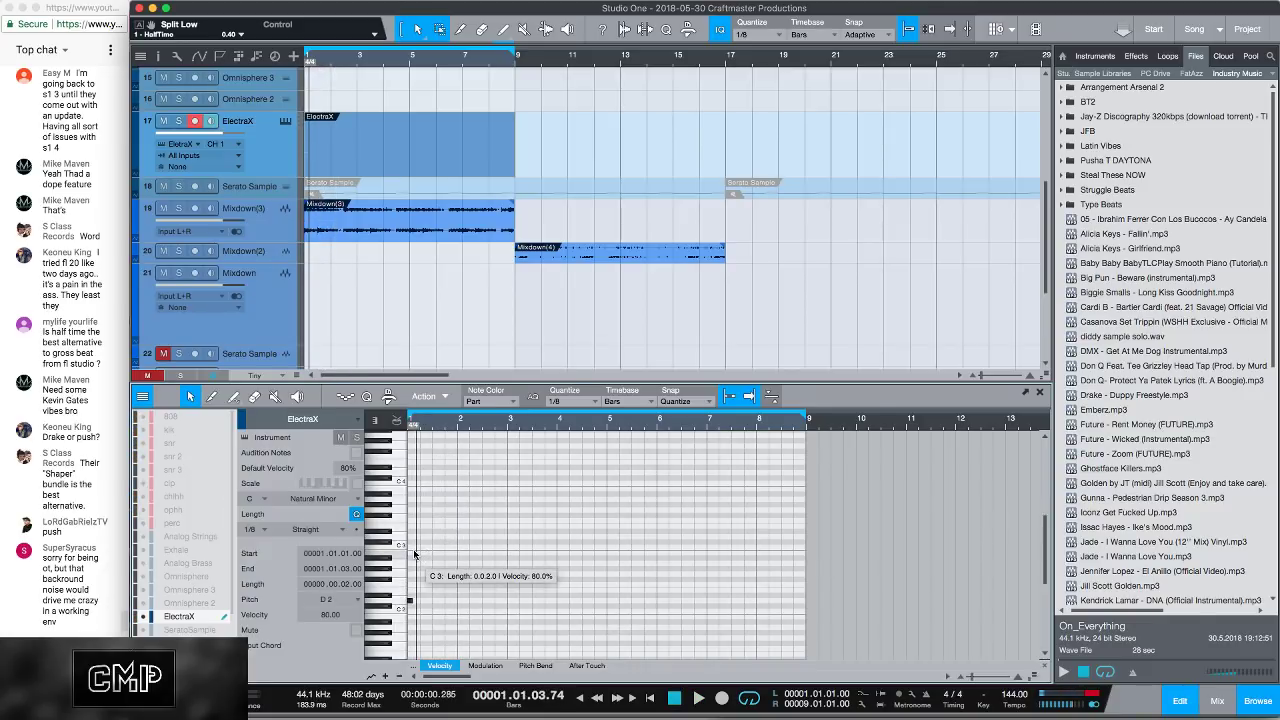
# Step: Try an eighth-note melody in bar 1 of the ElectraX part, with G 2 on beat 2 and A 2 on beat 4, auditioning it
pyautogui.press('space')
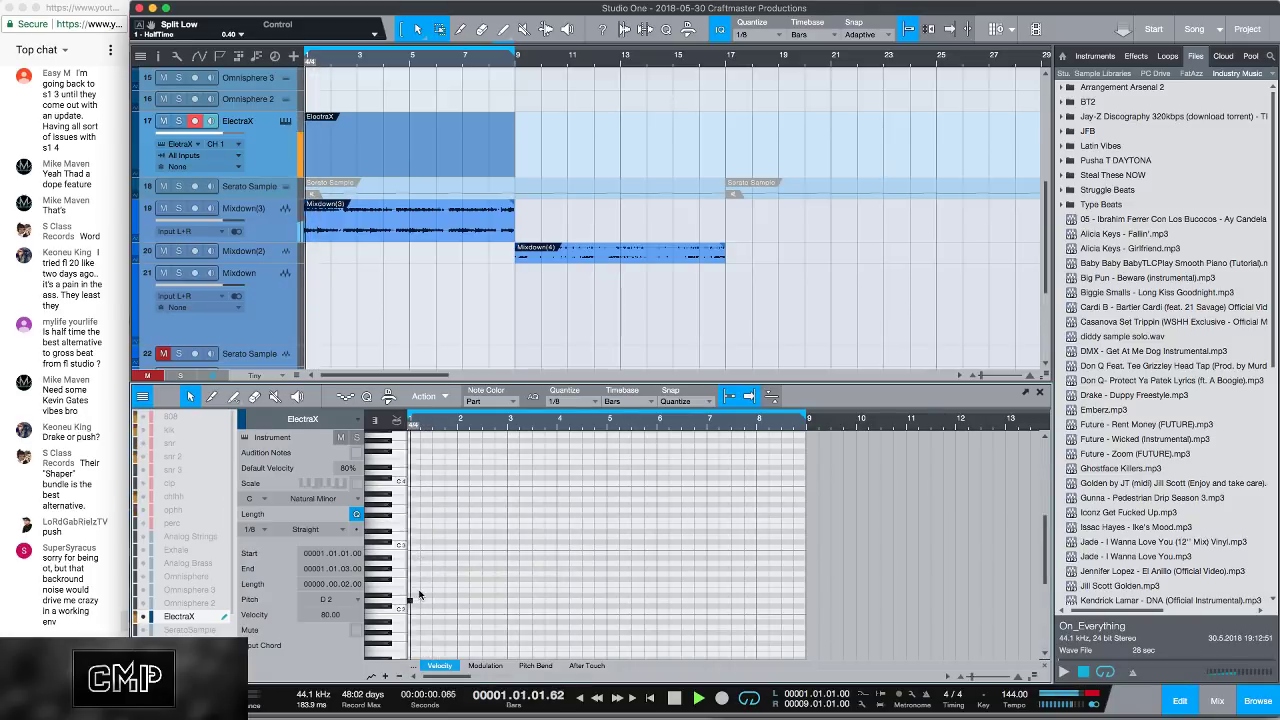
pyautogui.press('space')
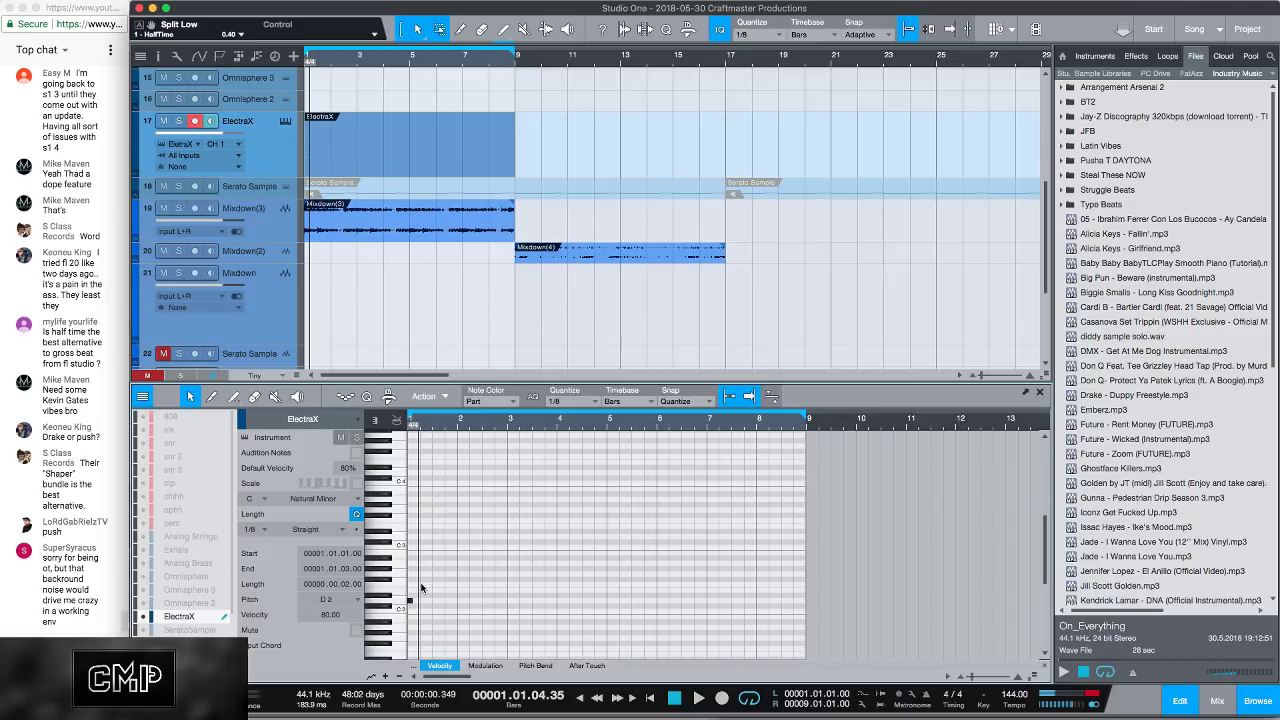
pyautogui.click(421, 573)
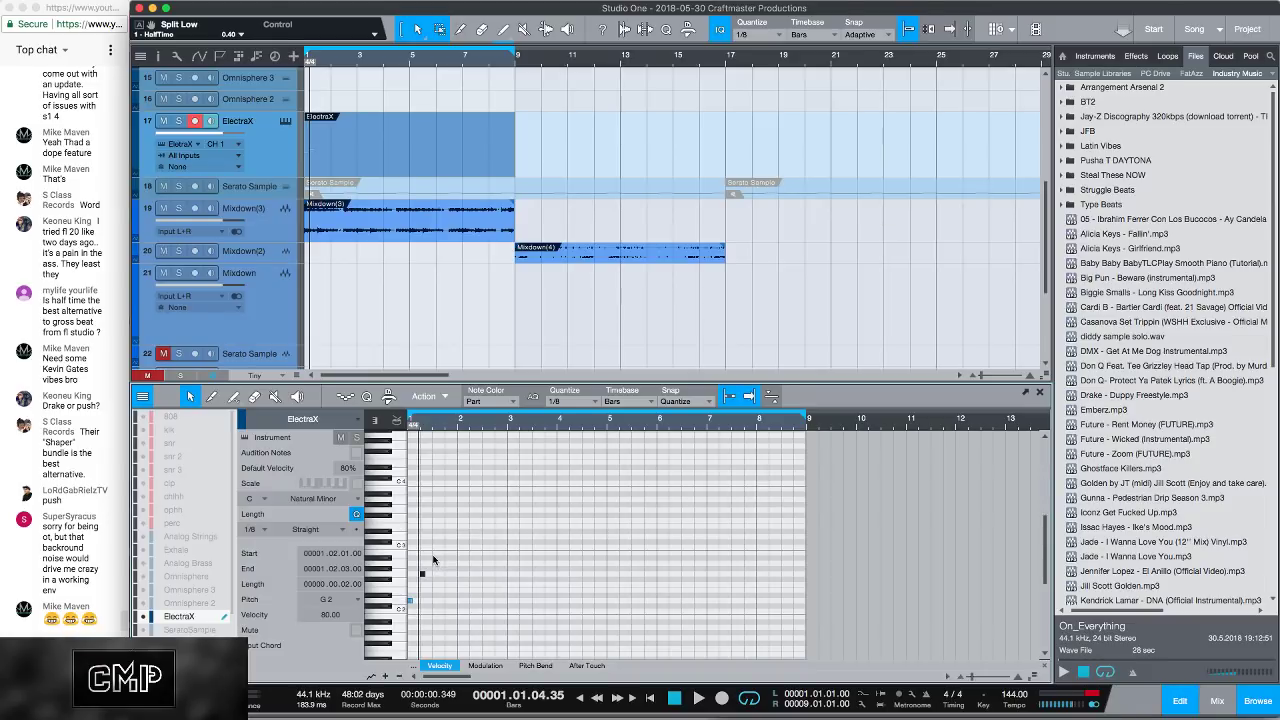
pyautogui.click(434, 558)
pyautogui.press('space')
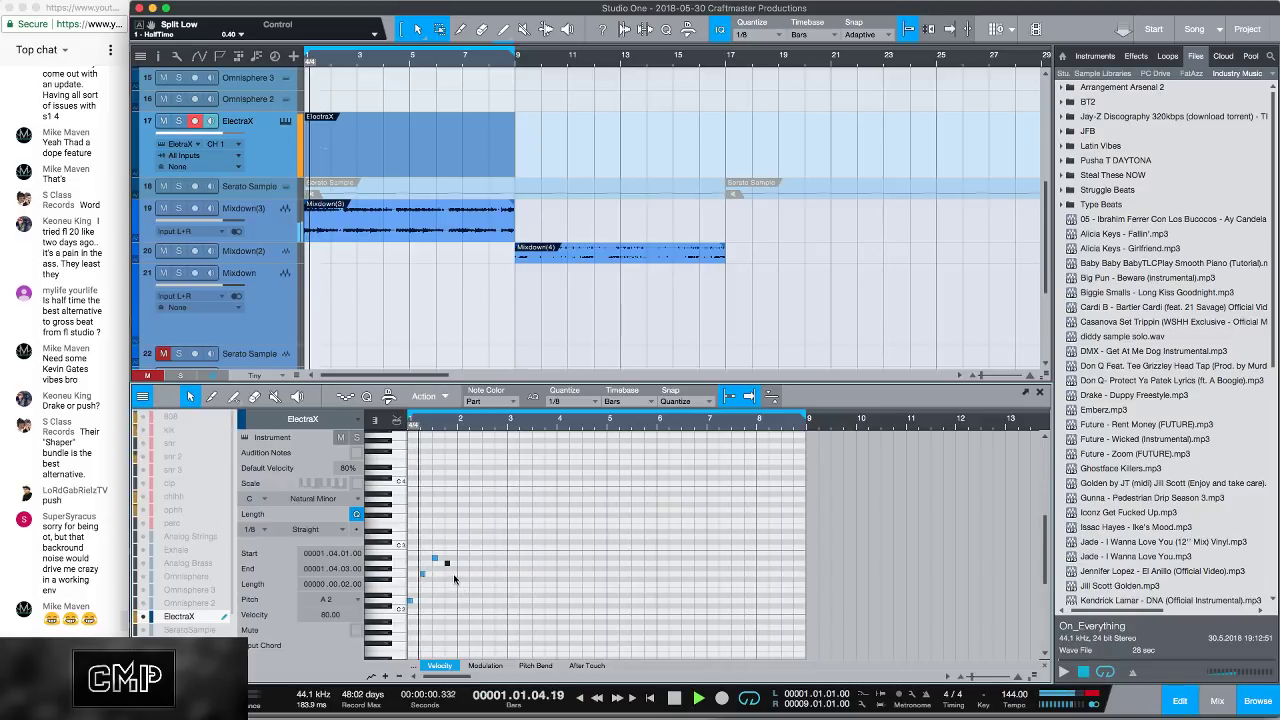
pyautogui.press('space')
pyautogui.press('space')
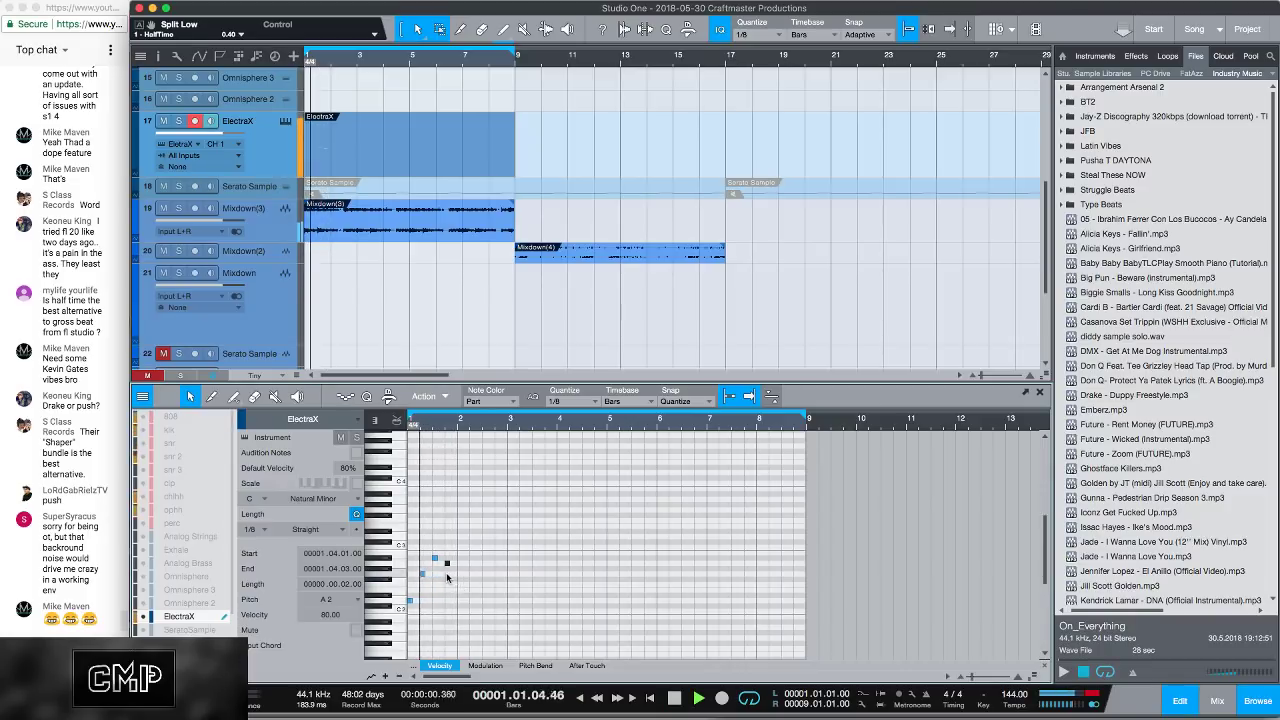
pyautogui.press('space')
pyautogui.click(534, 574)
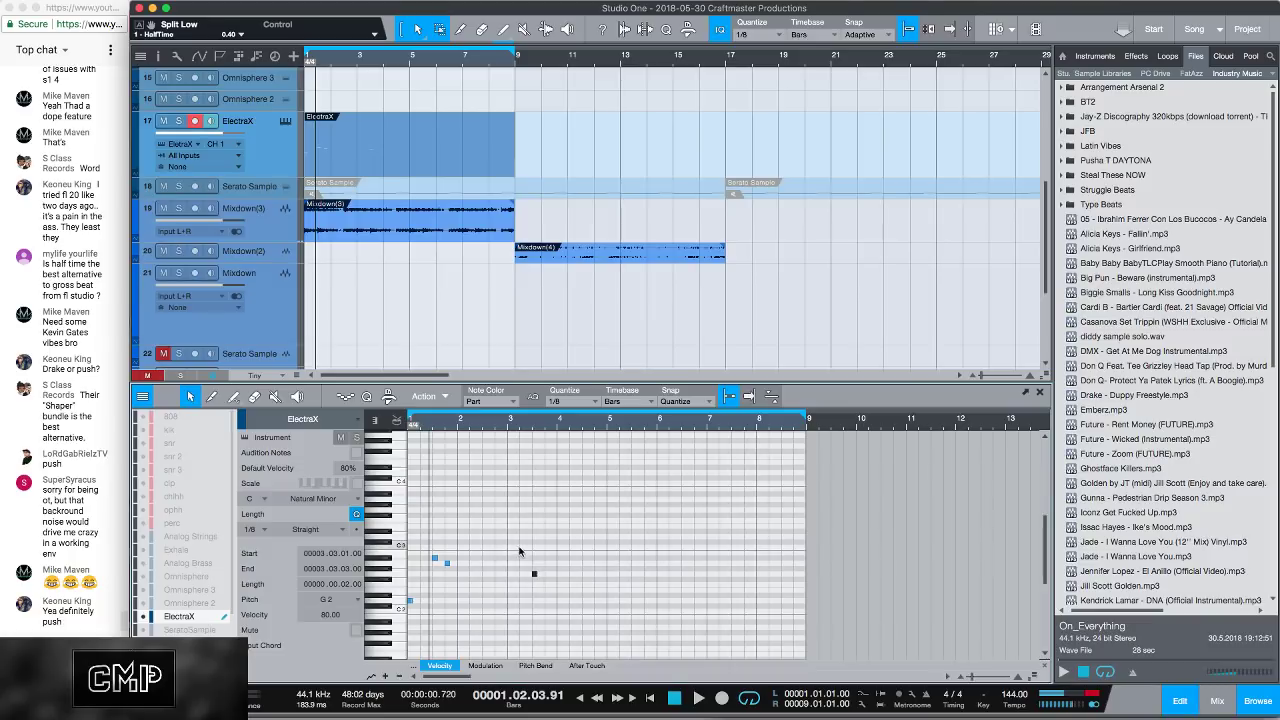
pyautogui.hotkey('ctrl', 'z')
pyautogui.press('space')
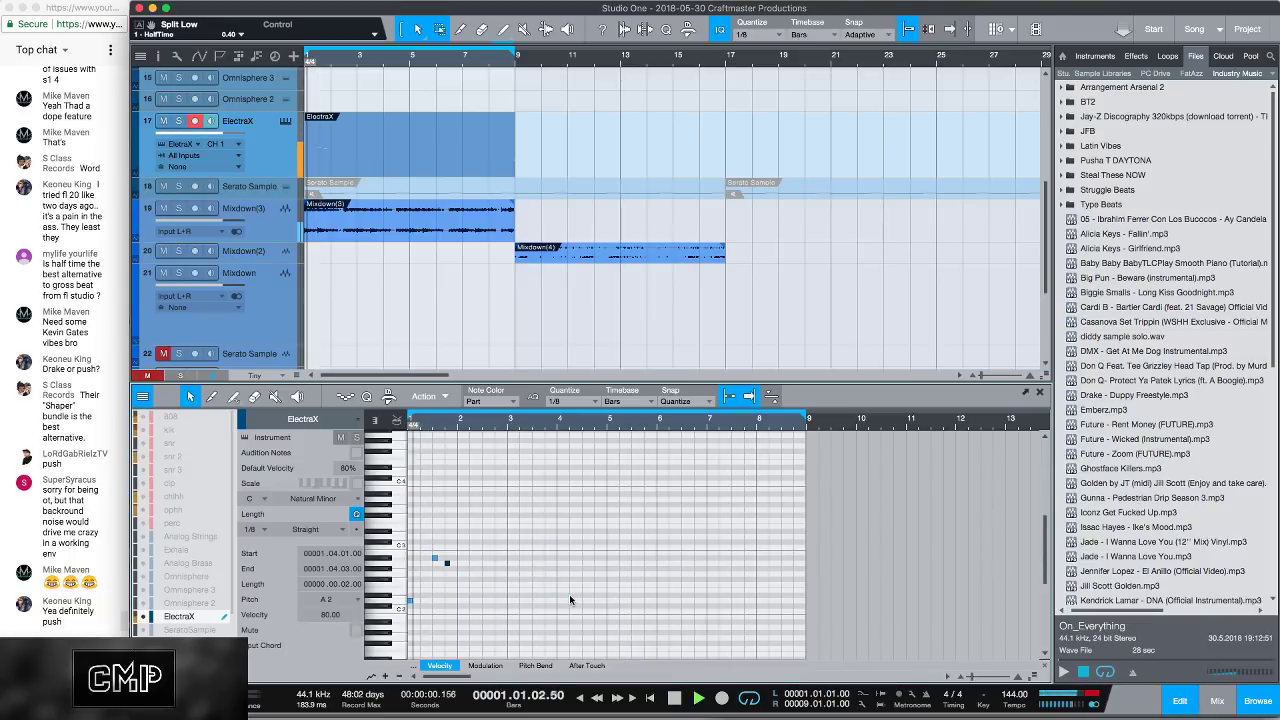
pyautogui.press('space')
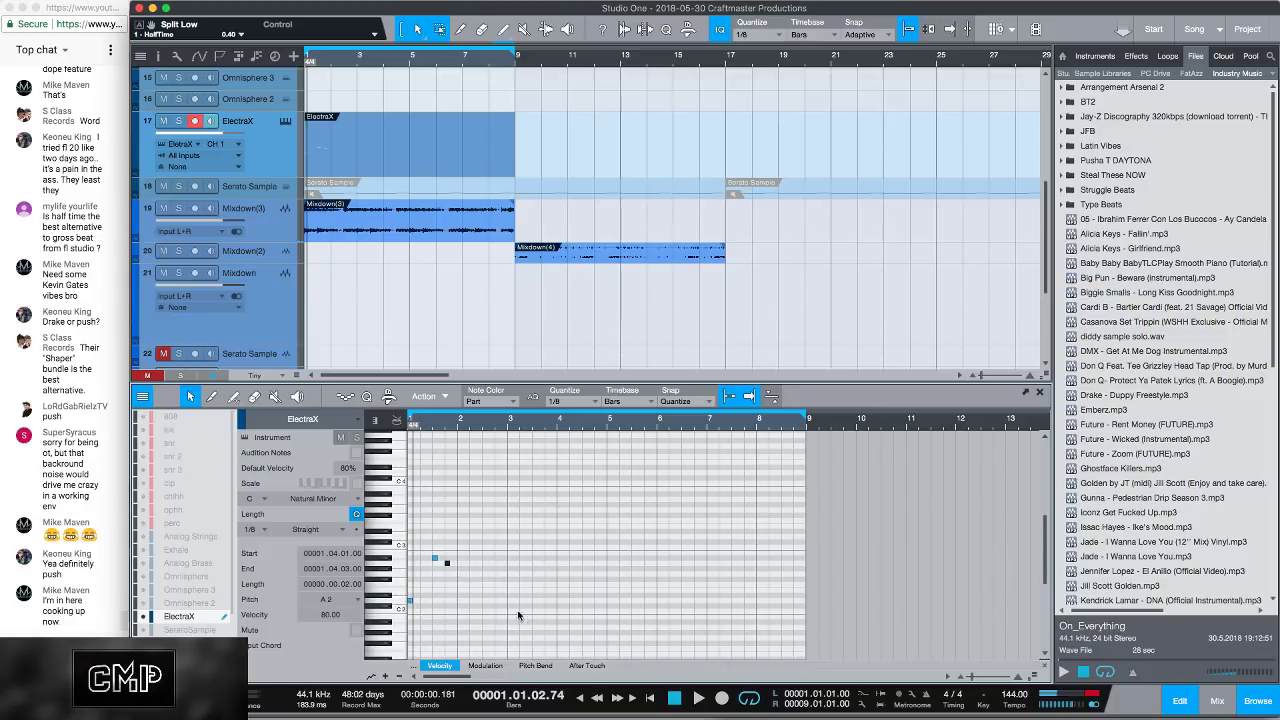
# Step: Delete all notes from the ElectraX part
pyautogui.moveTo(520, 508); pyautogui.dragTo(404, 618)
pyautogui.moveTo(510, 606); pyautogui.dragTo(430, 538)
pyautogui.press('Delete')
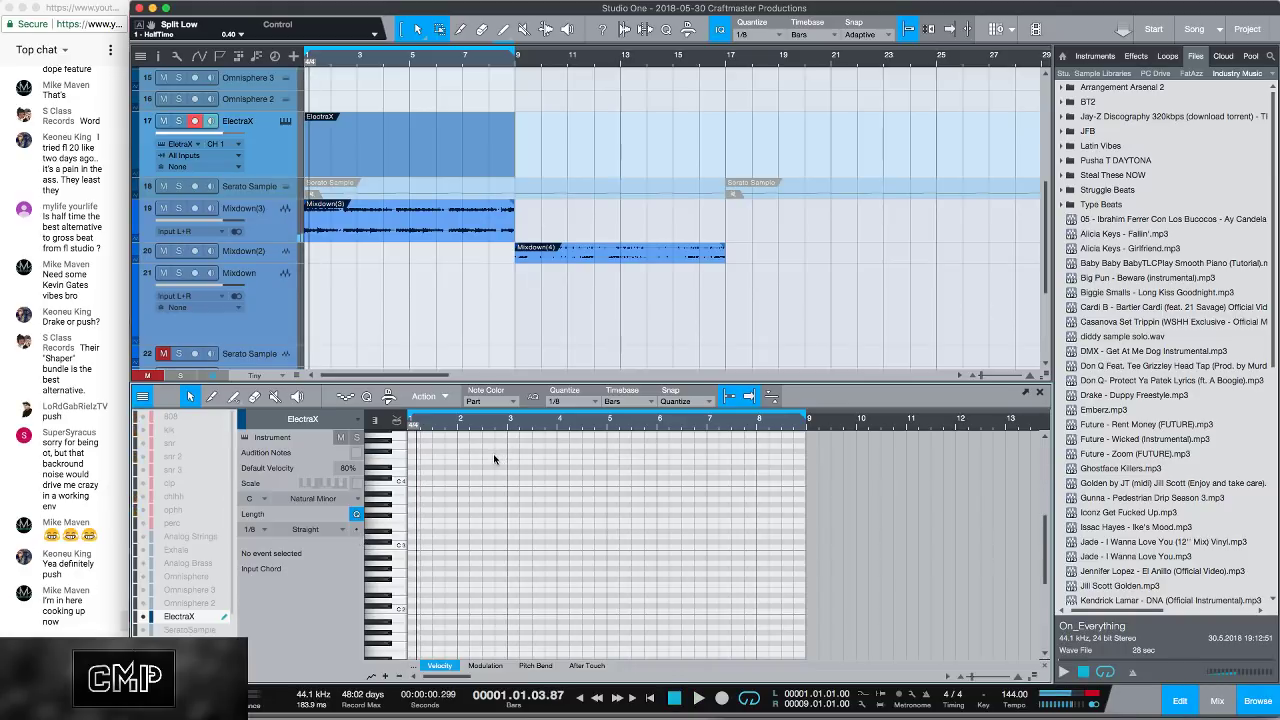
# Step: Play the loop's start, then check the instrument window of the Omnisphere 3 track and close it
pyautogui.press('space')
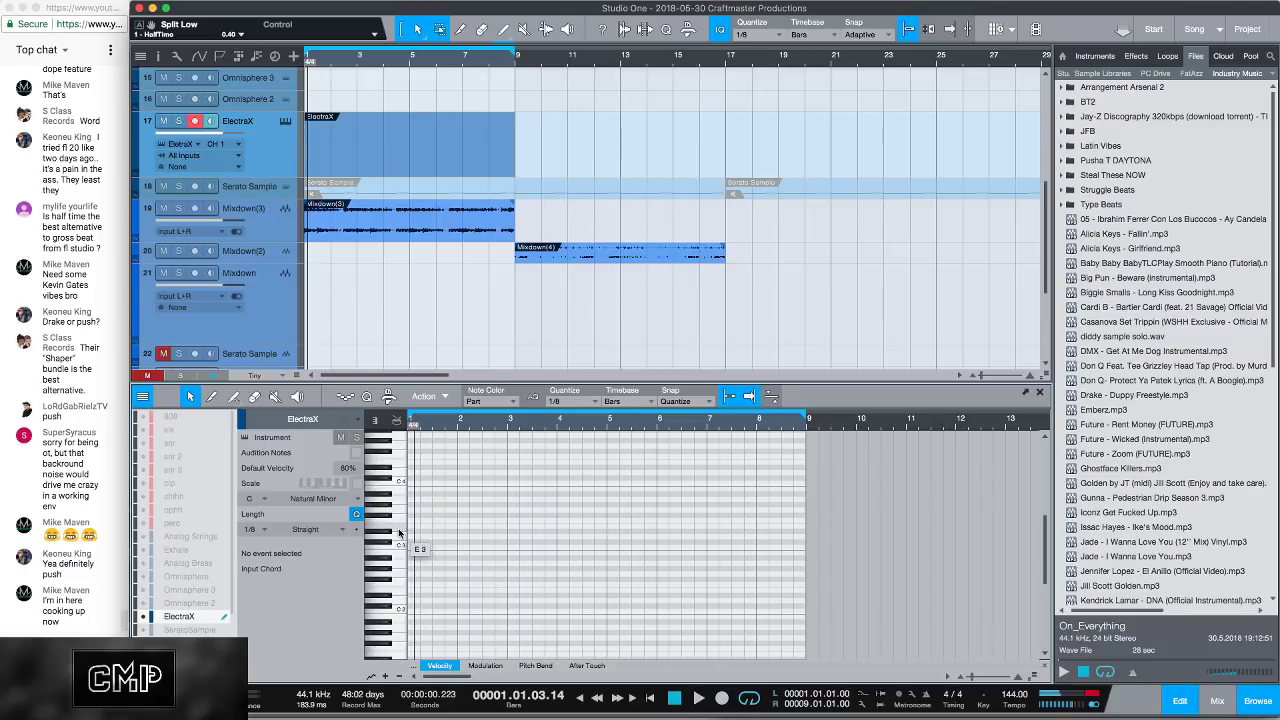
pyautogui.press('space')
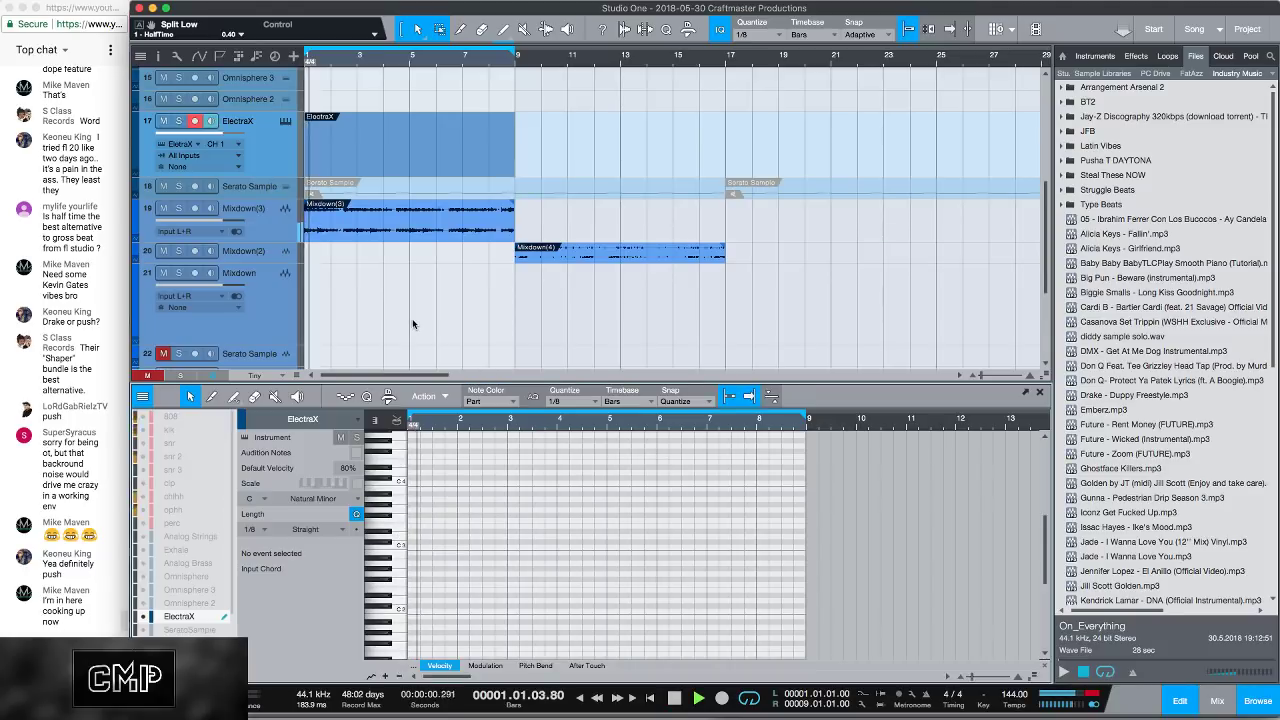
pyautogui.scroll(5, 395, 250)
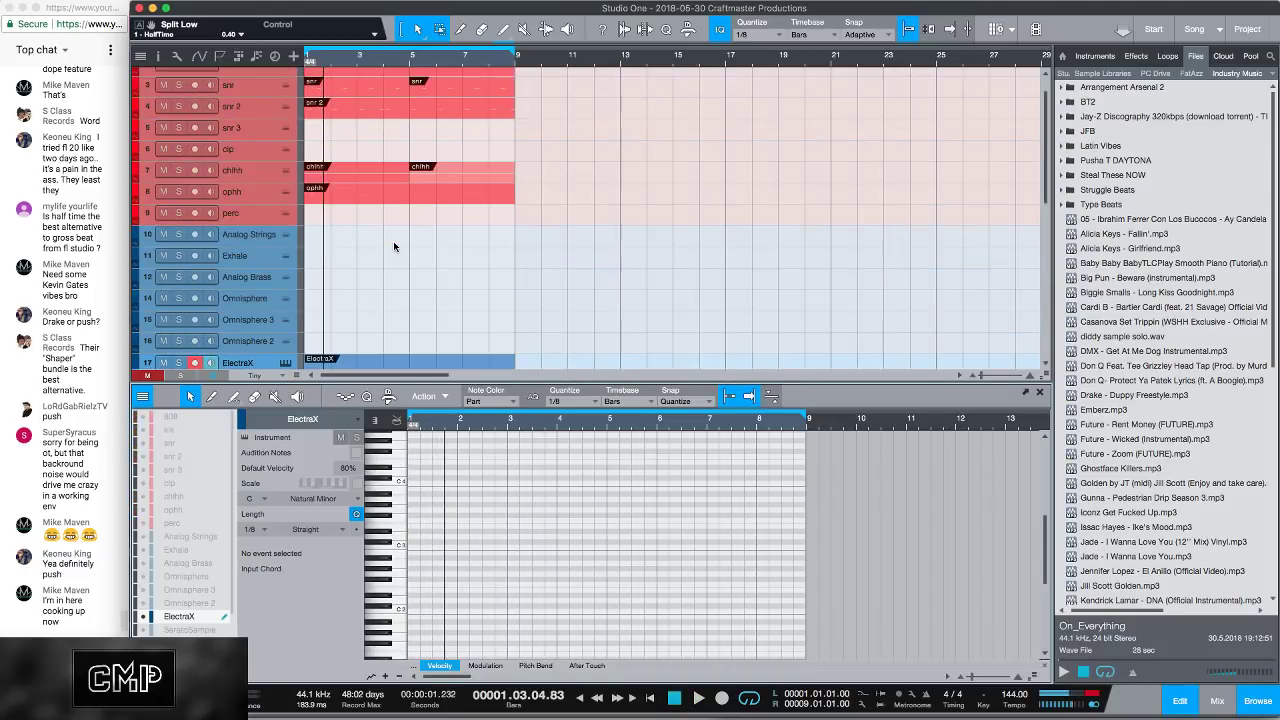
pyautogui.scroll(-2, 393, 241)
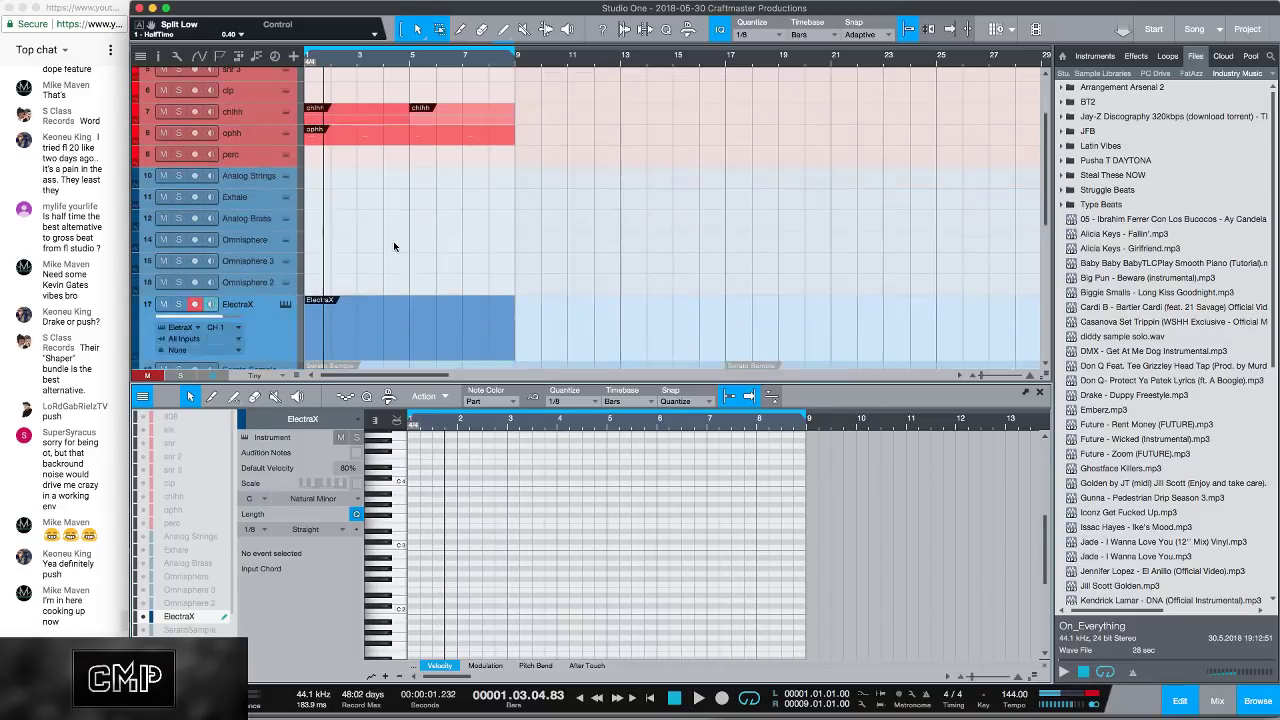
pyautogui.click(285, 264)
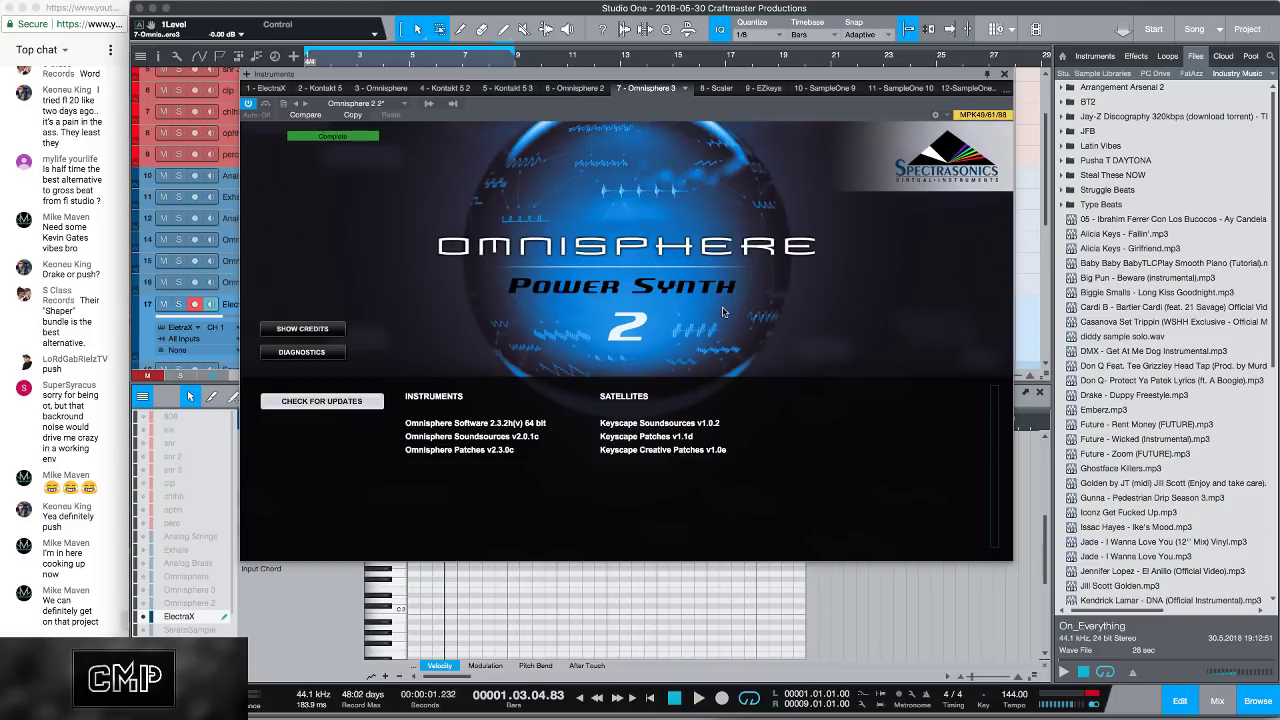
pyautogui.click(1004, 75)
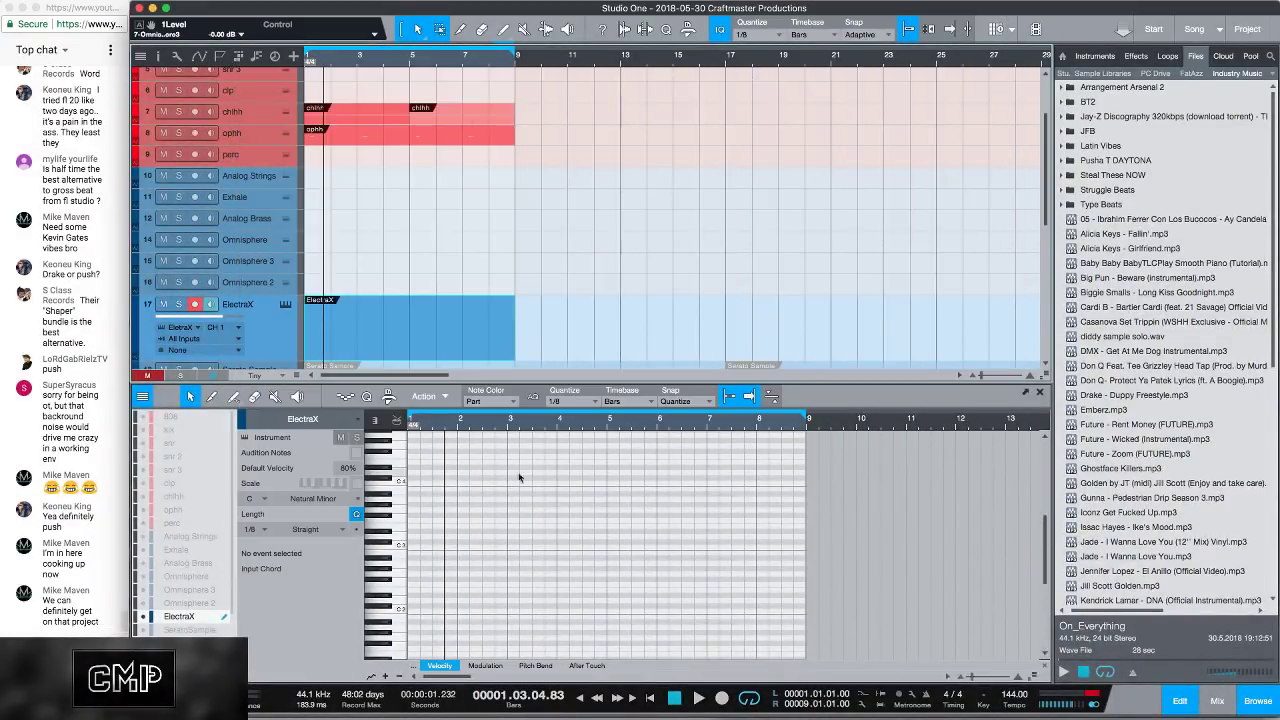
# Step: Add a two-bar D 3 note at the start of the ElectraX part and audition it
pyautogui.click(412, 539)
pyautogui.moveTo(416, 540); pyautogui.dragTo(507, 538)
pyautogui.press('space')
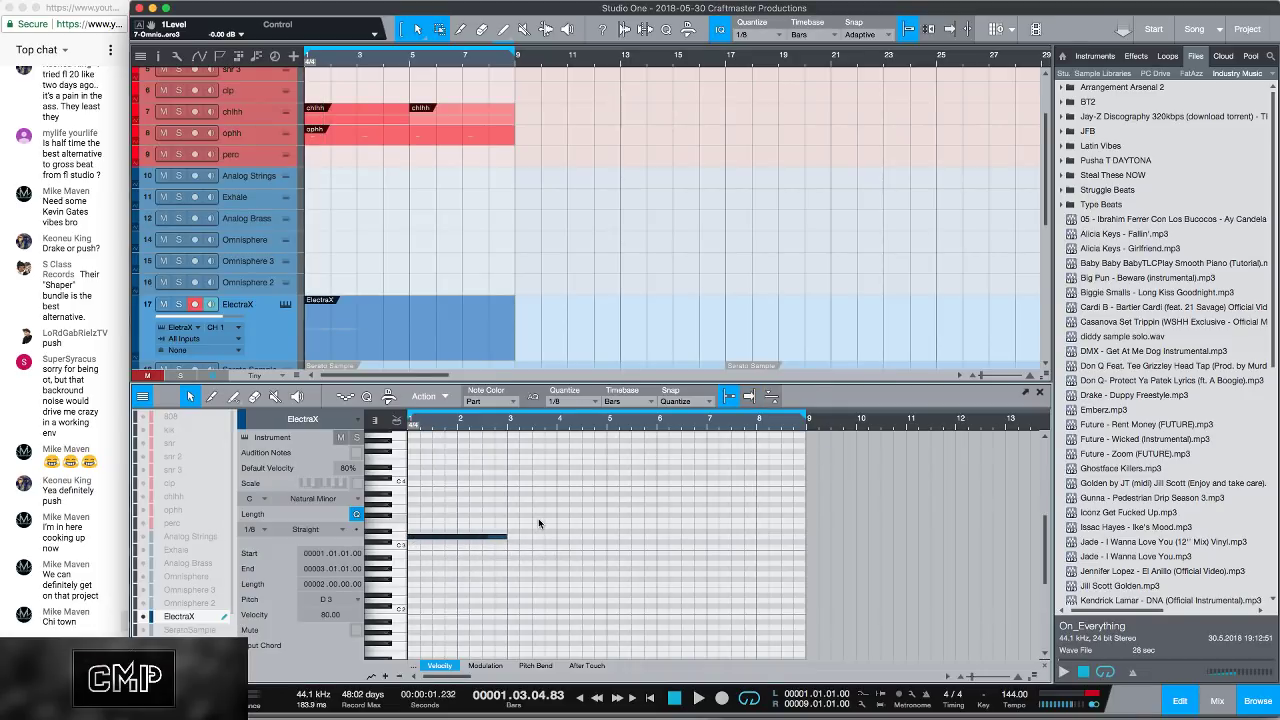
pyautogui.press('space')
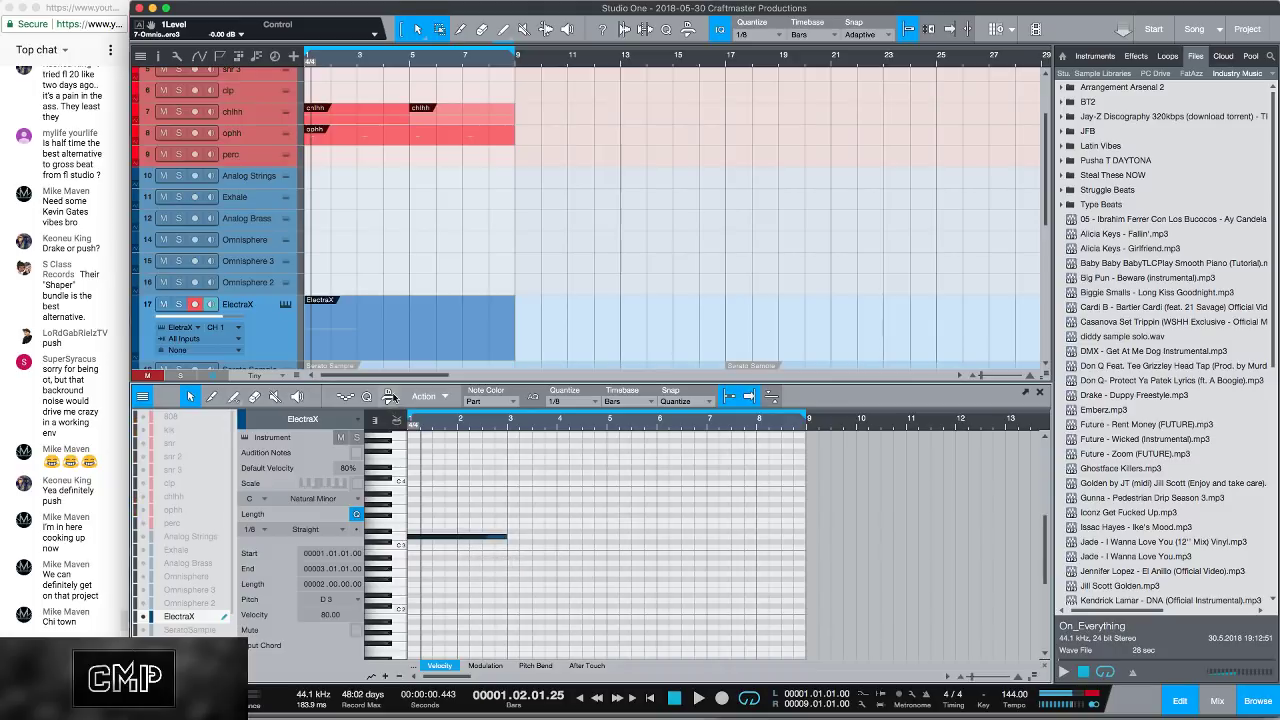
# Step: Move the ElectraX part up to the Omnisphere 3 track at bar 1 and play the loop
pyautogui.click(400, 300)
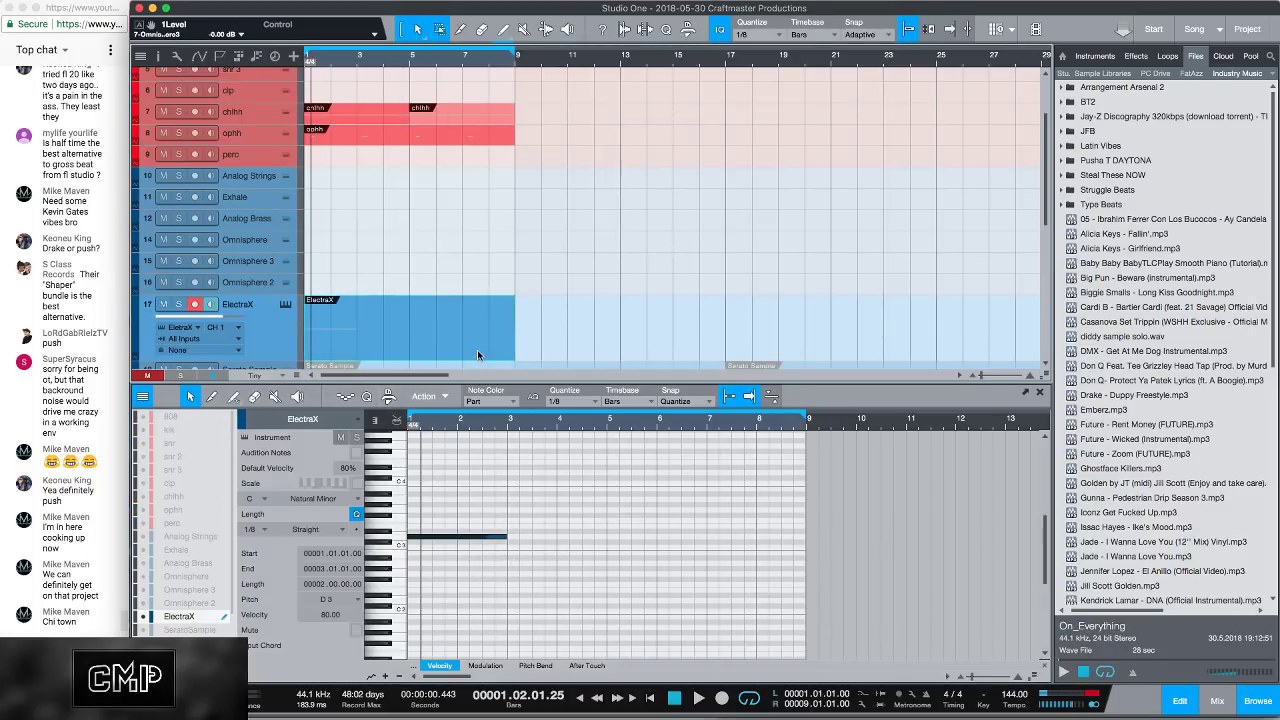
pyautogui.moveTo(477, 349); pyautogui.dragTo(478, 298)
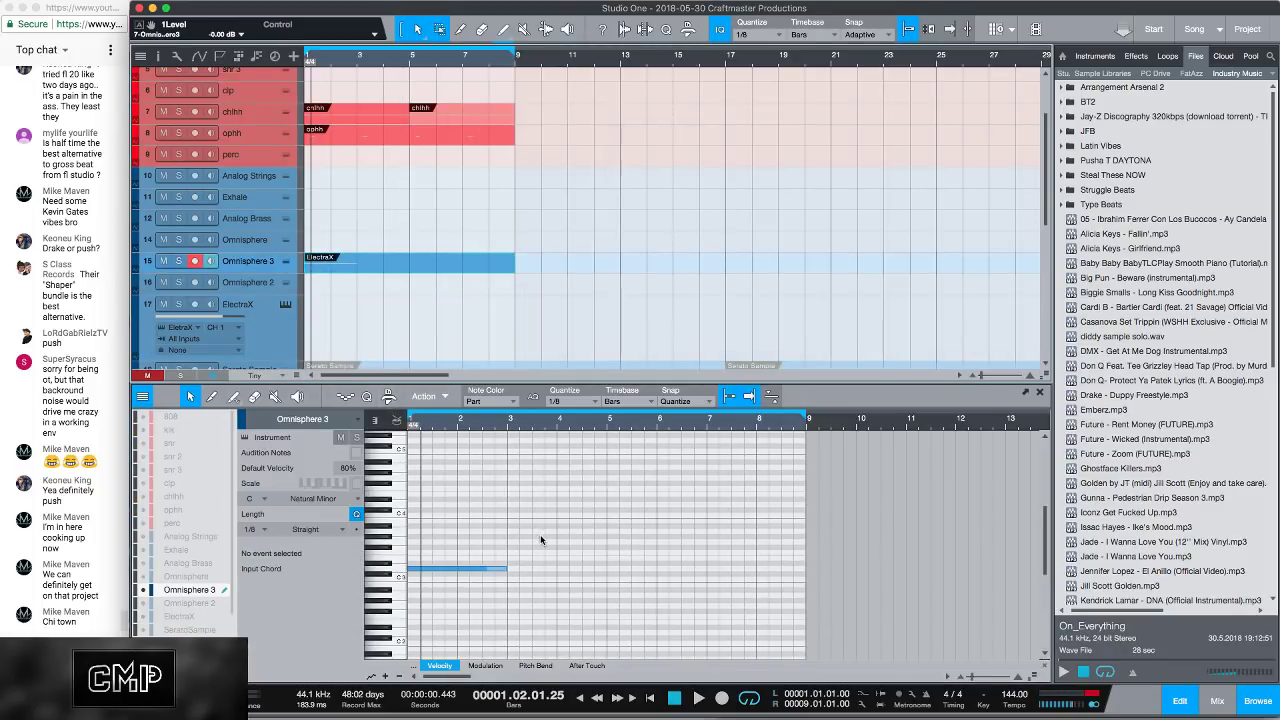
pyautogui.press('space')
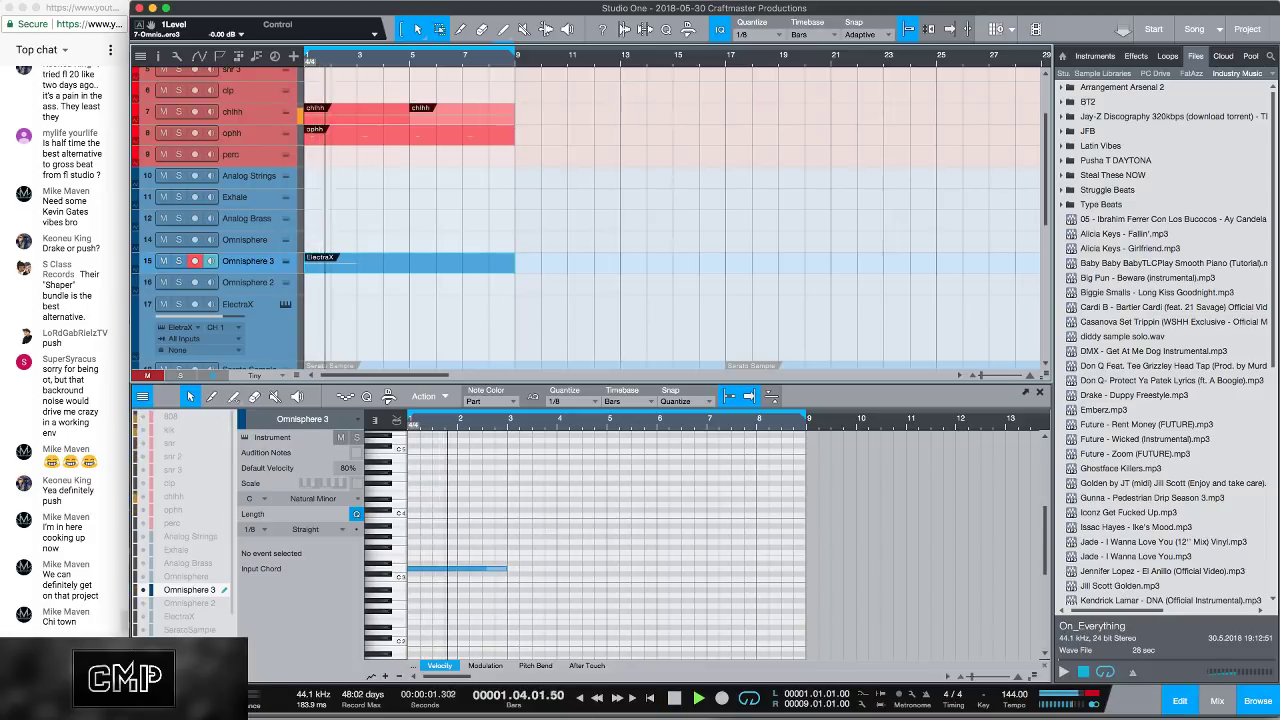
# Step: Show the mixer and reset the Omnisphere 3 channel's volume to 0 dB while playing the loop from the start
pyautogui.press('F3')
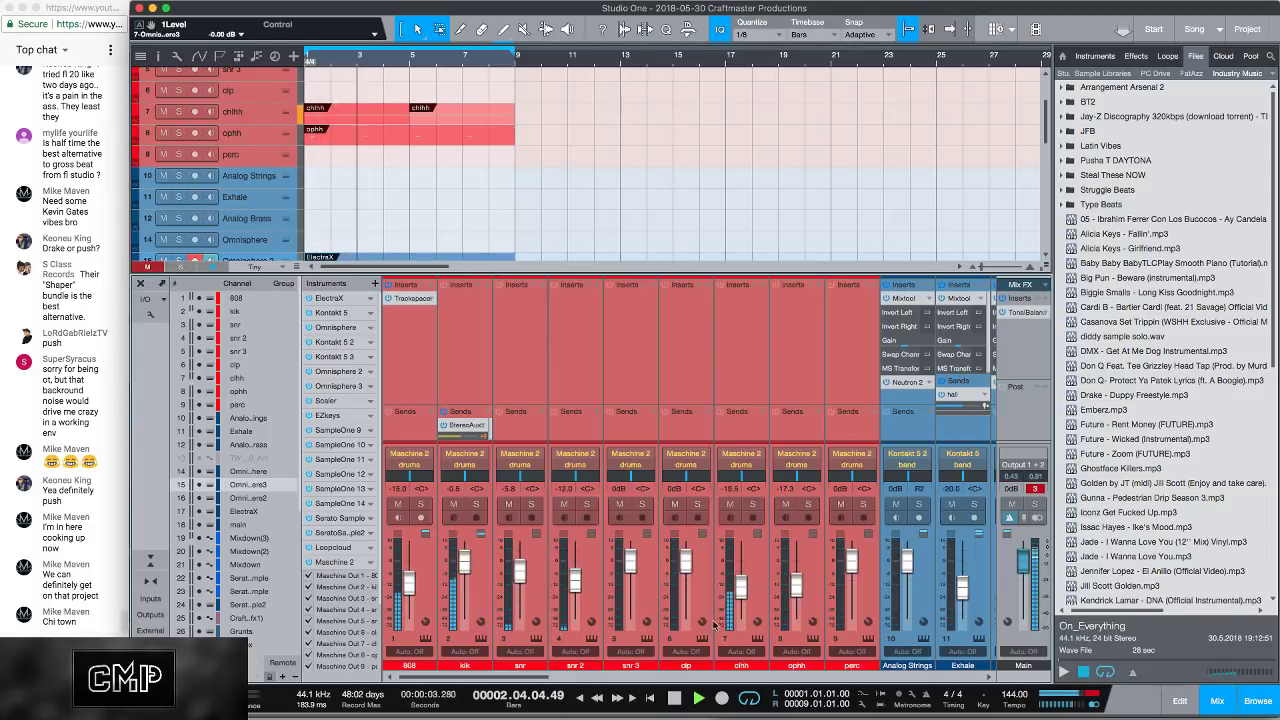
pyautogui.moveTo(519, 680); pyautogui.dragTo(694, 680)
pyautogui.press(',')
pyautogui.press('space')
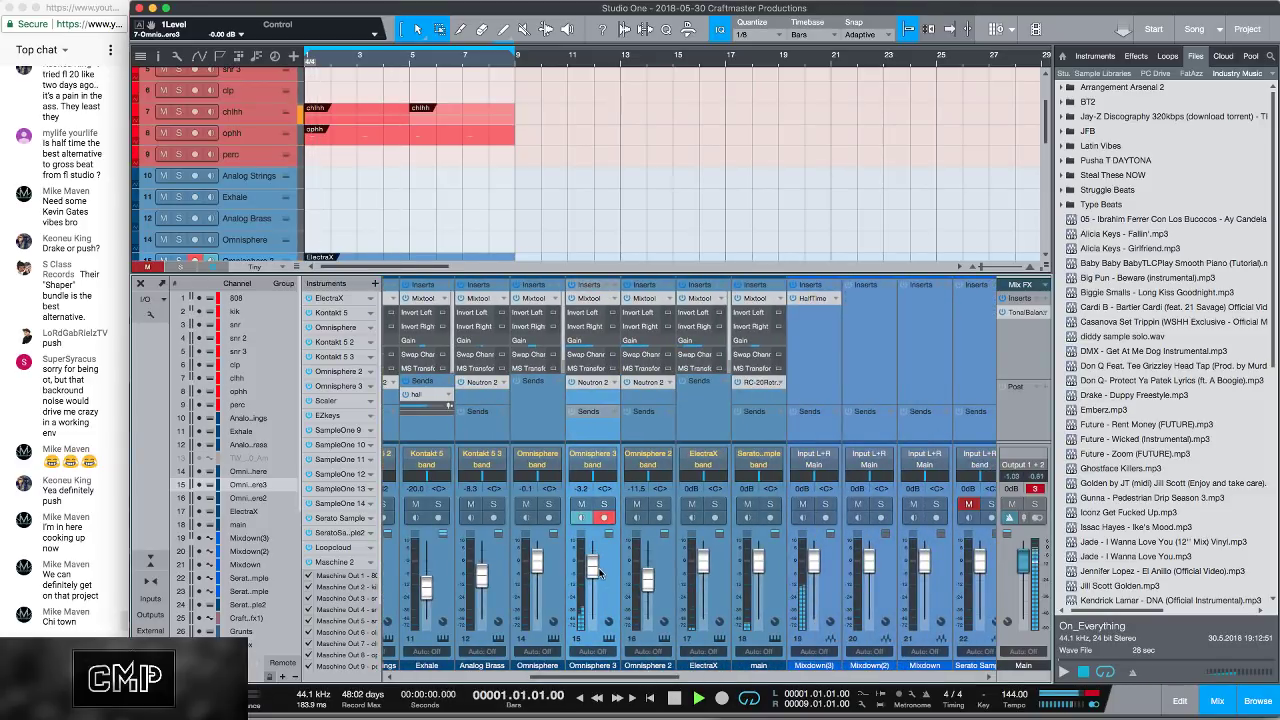
pyautogui.moveTo(593, 568); pyautogui.dragTo(594, 570)
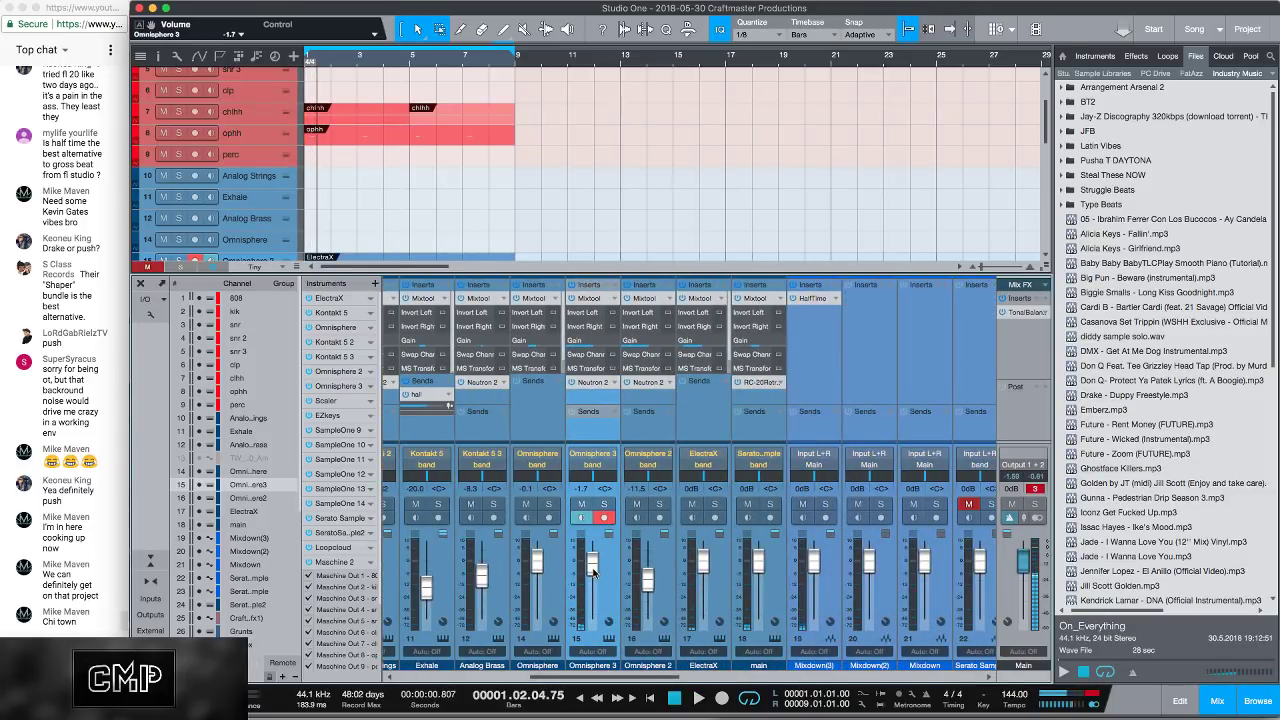
pyautogui.keyDown('alt'); pyautogui.click(593, 572); pyautogui.keyUp('alt')
# Step: Set the Mixtool gain on the Omnisphere 3 channel to -15.84 dB during playback and replay the loop's opening to judge the level
pyautogui.press('space')
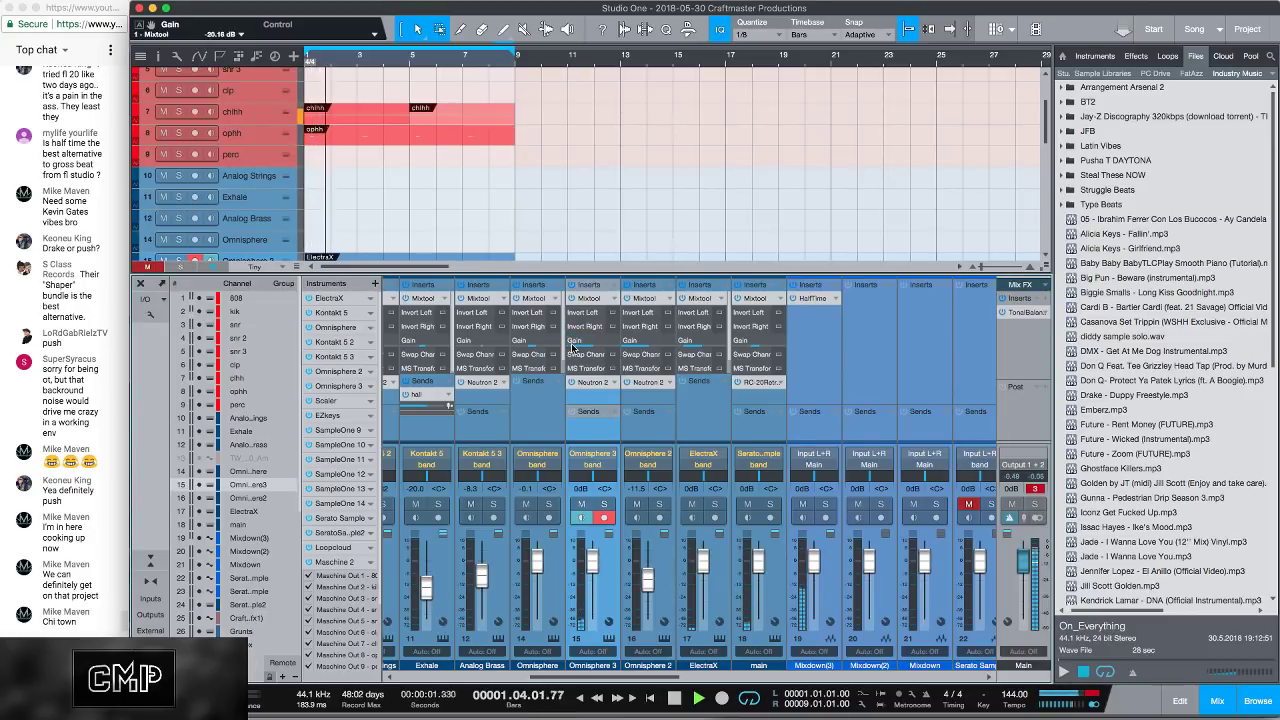
pyautogui.scroll(10, 572, 346)
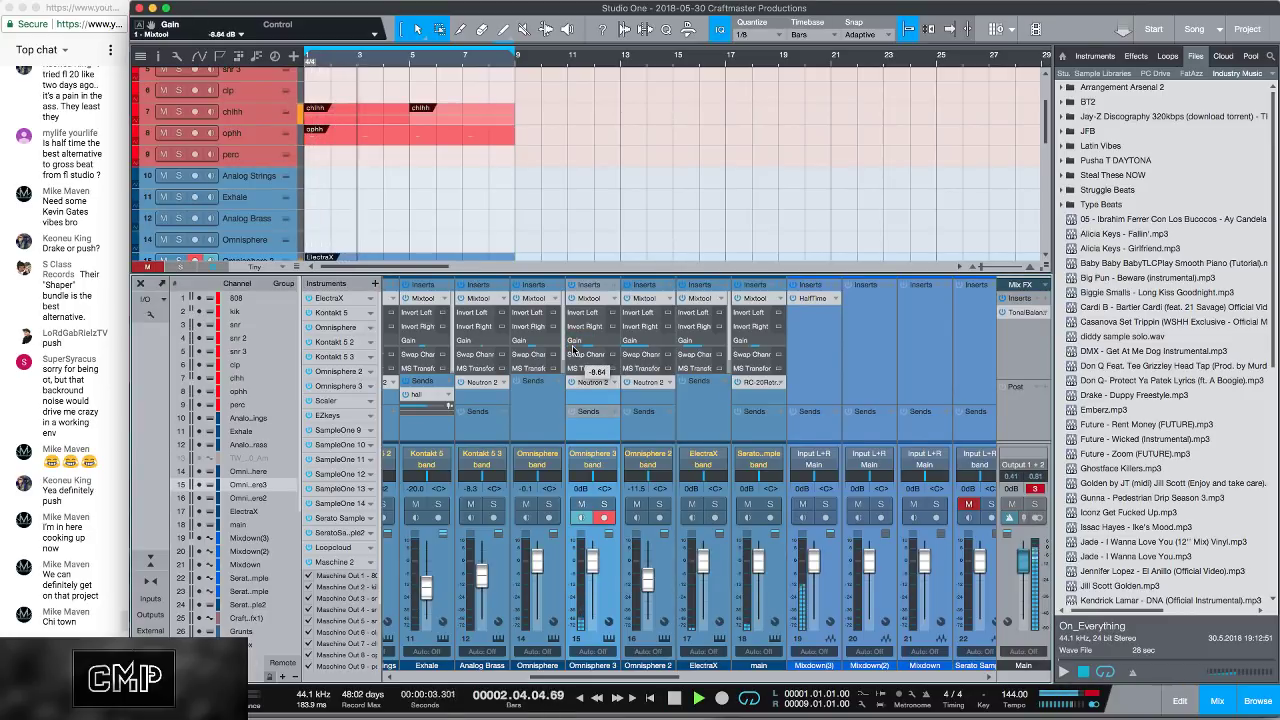
pyautogui.keyDown('alt'); pyautogui.click(572, 346); pyautogui.keyUp('alt')
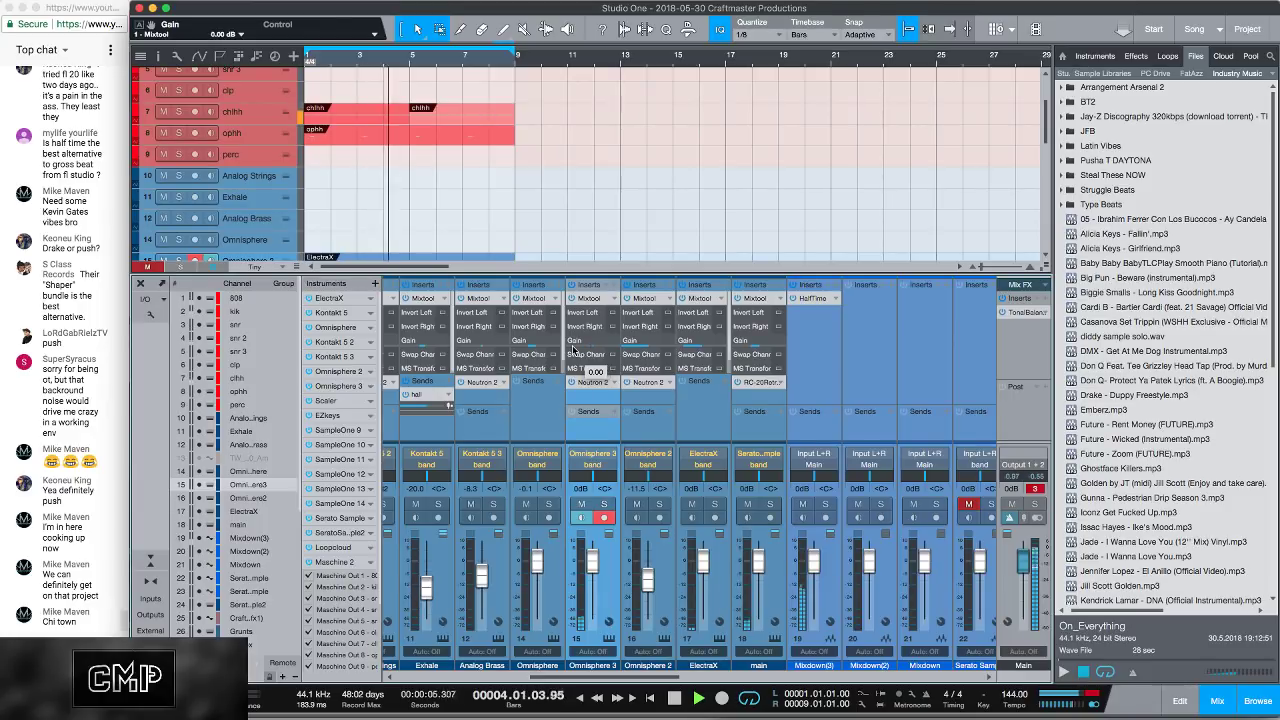
pyautogui.scroll(-3, 574, 349)
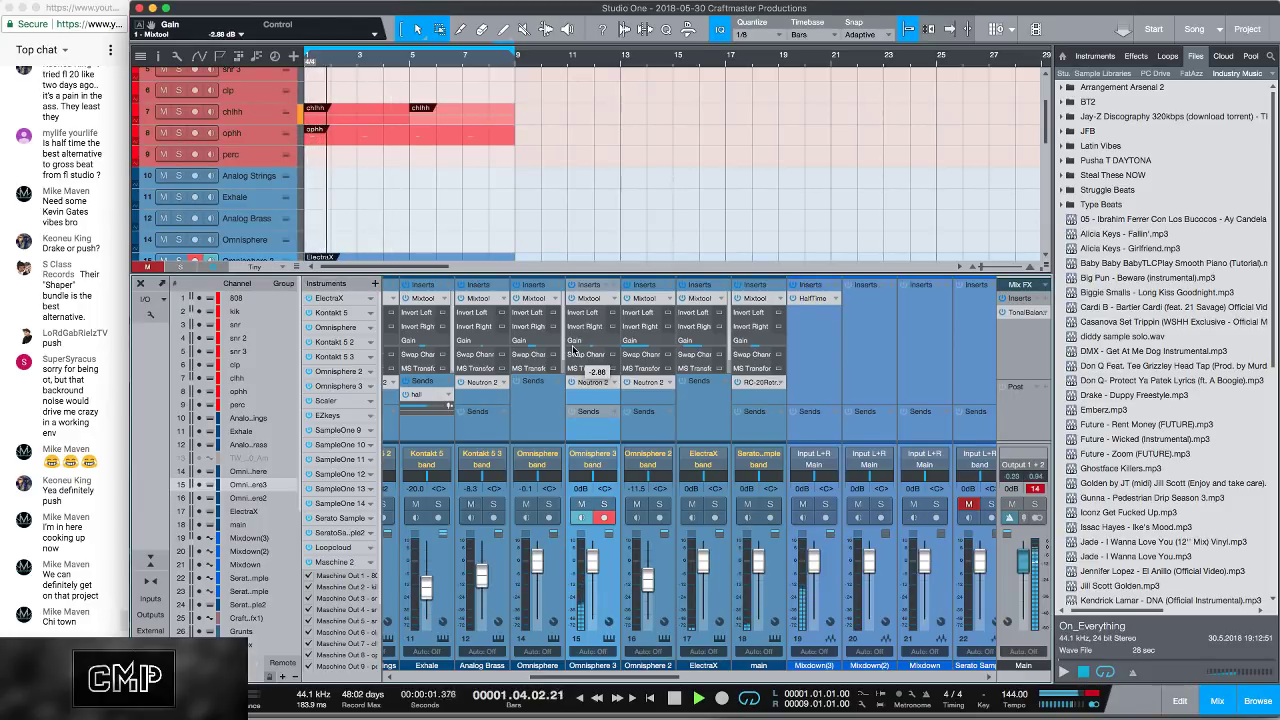
pyautogui.scroll(-9, 574, 349)
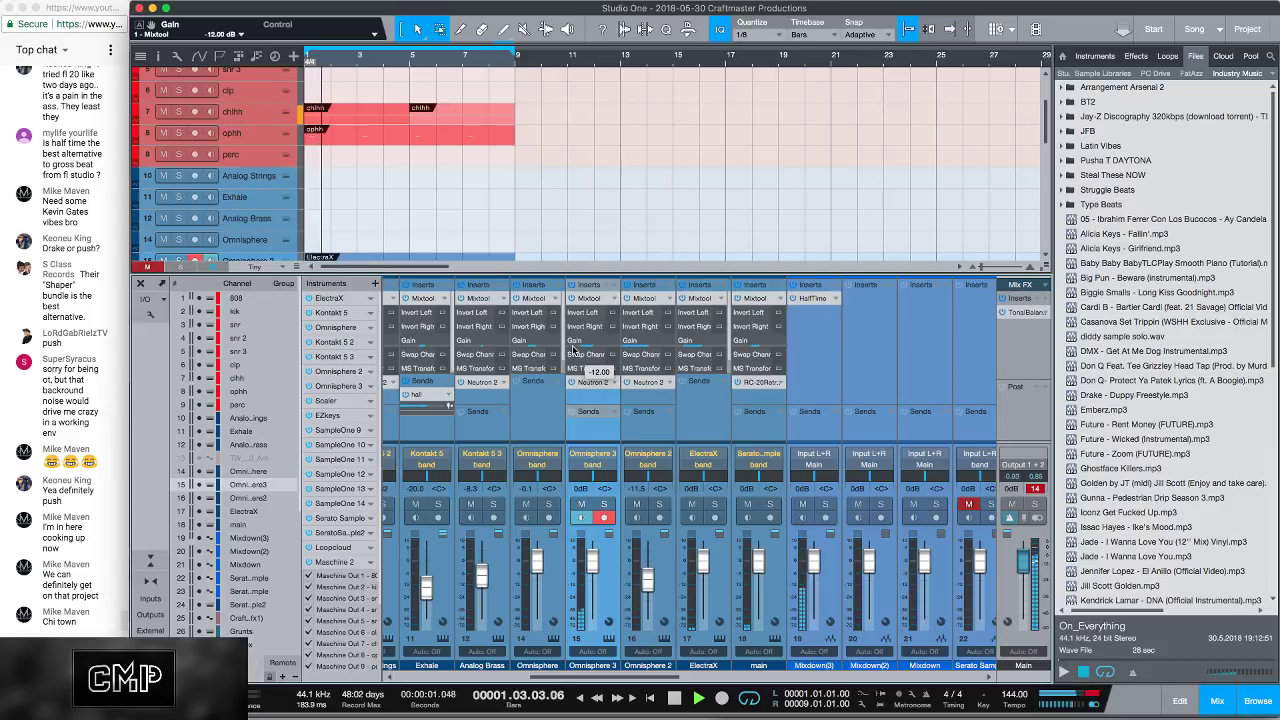
pyautogui.scroll(-3, 574, 349)
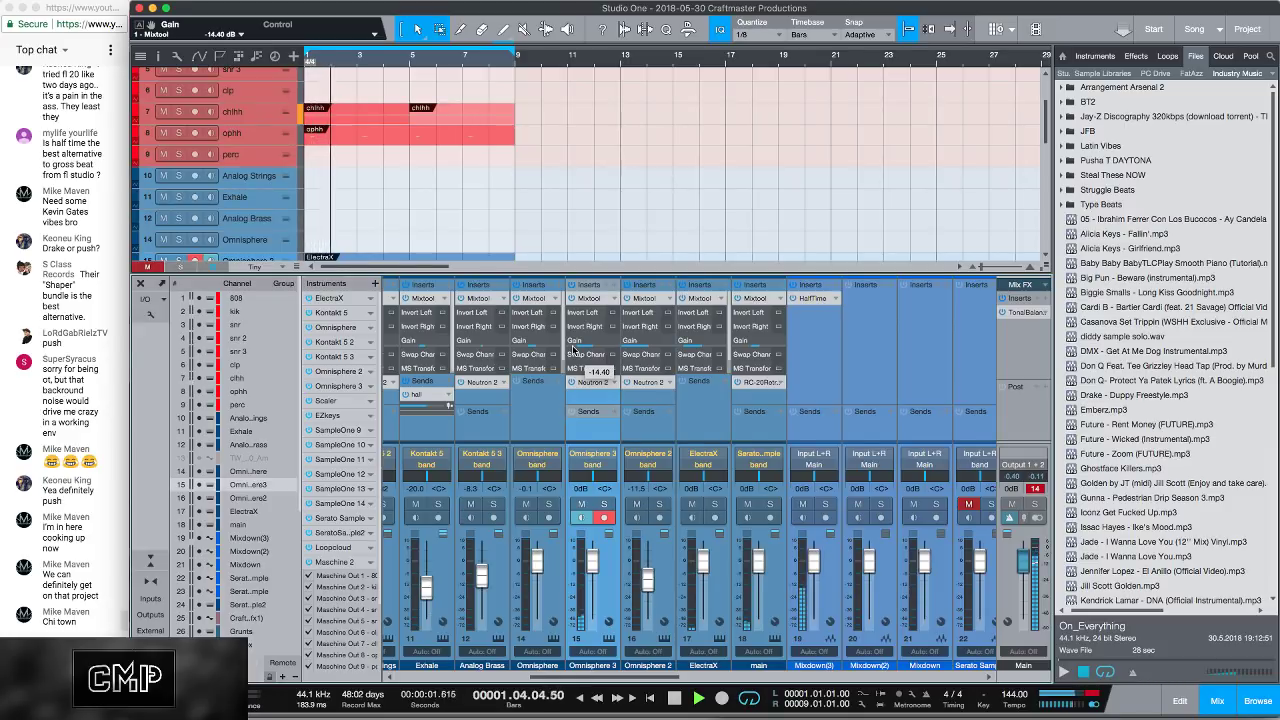
pyautogui.scroll(-2, 574, 349)
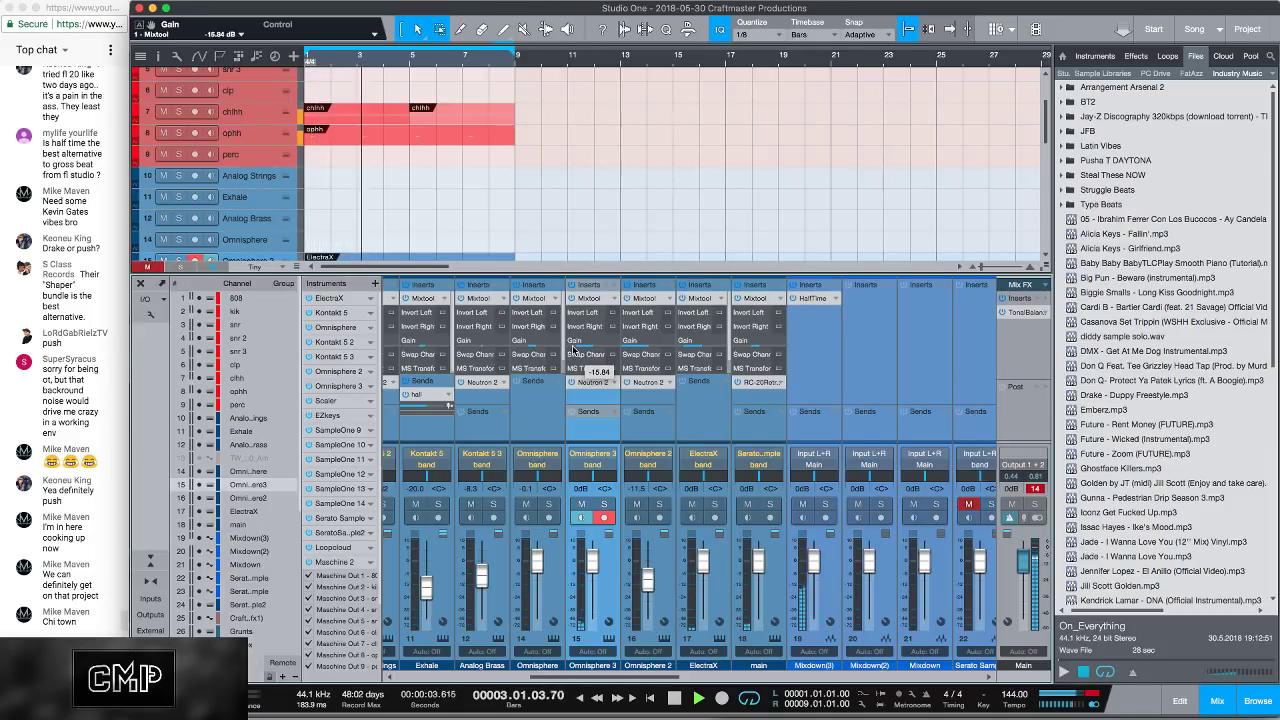
pyautogui.press('space')
pyautogui.press('space')
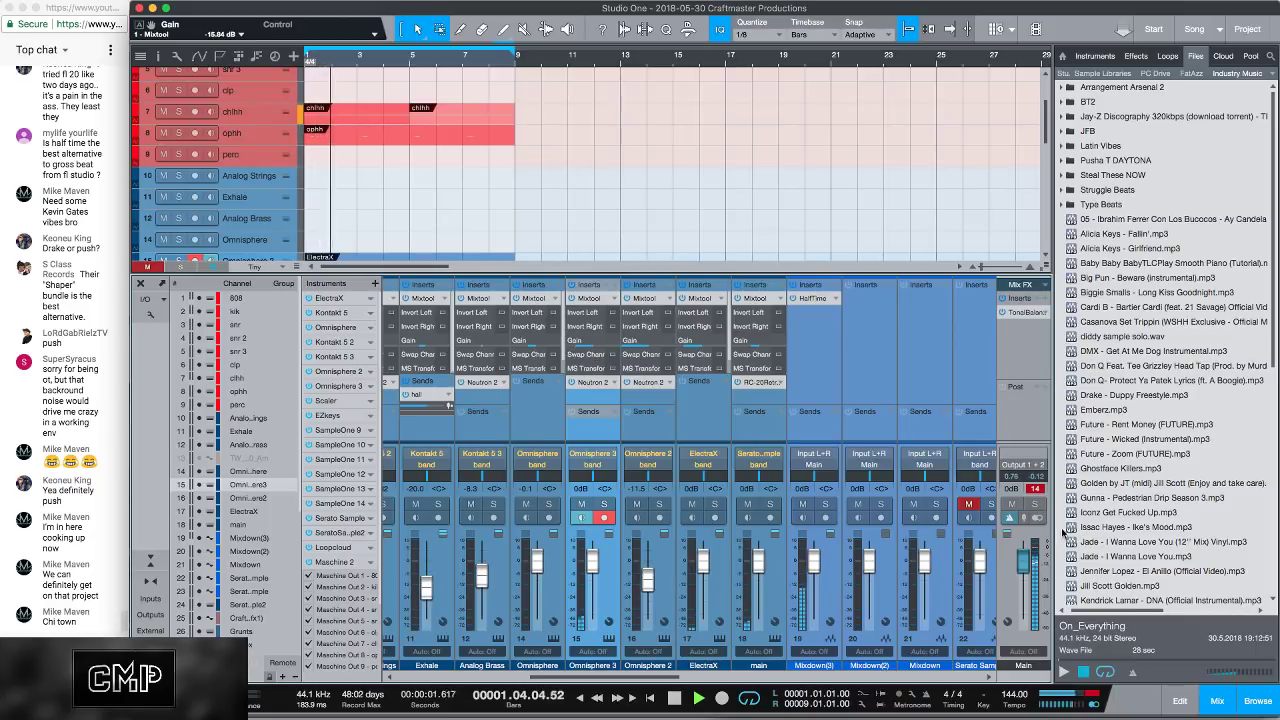
pyautogui.press('space')
pyautogui.press('space')
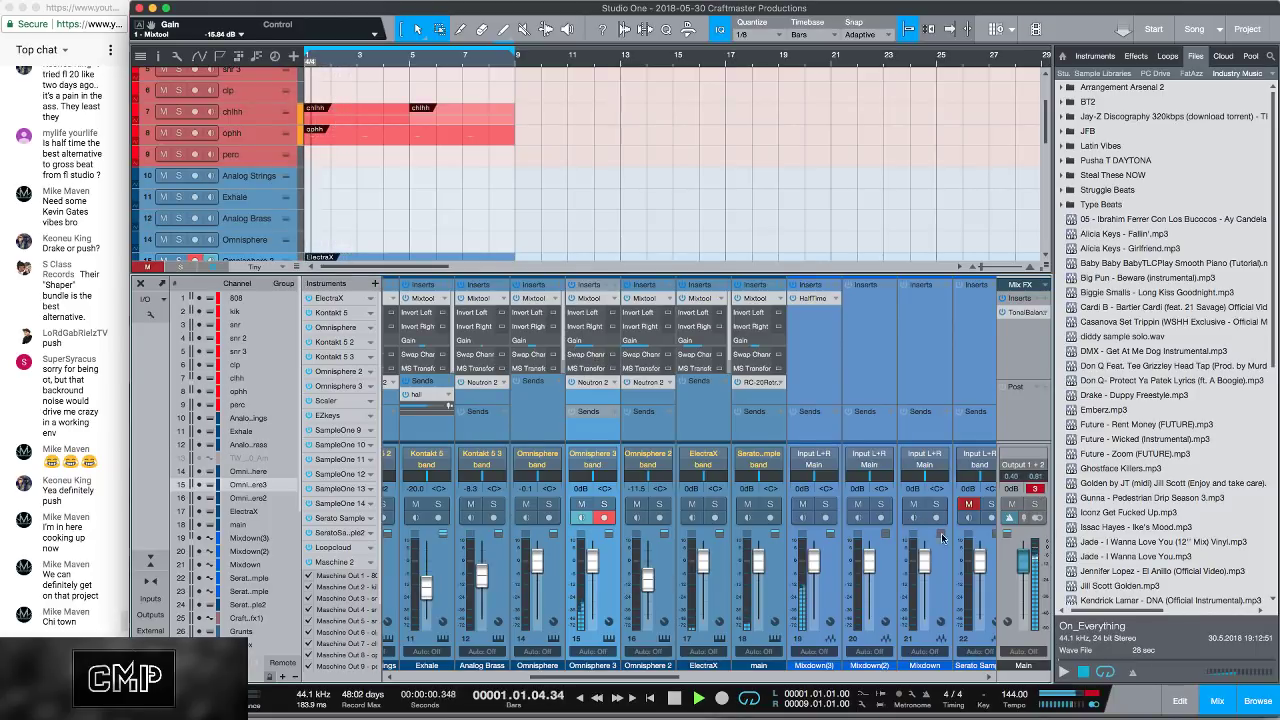
pyautogui.press('space')
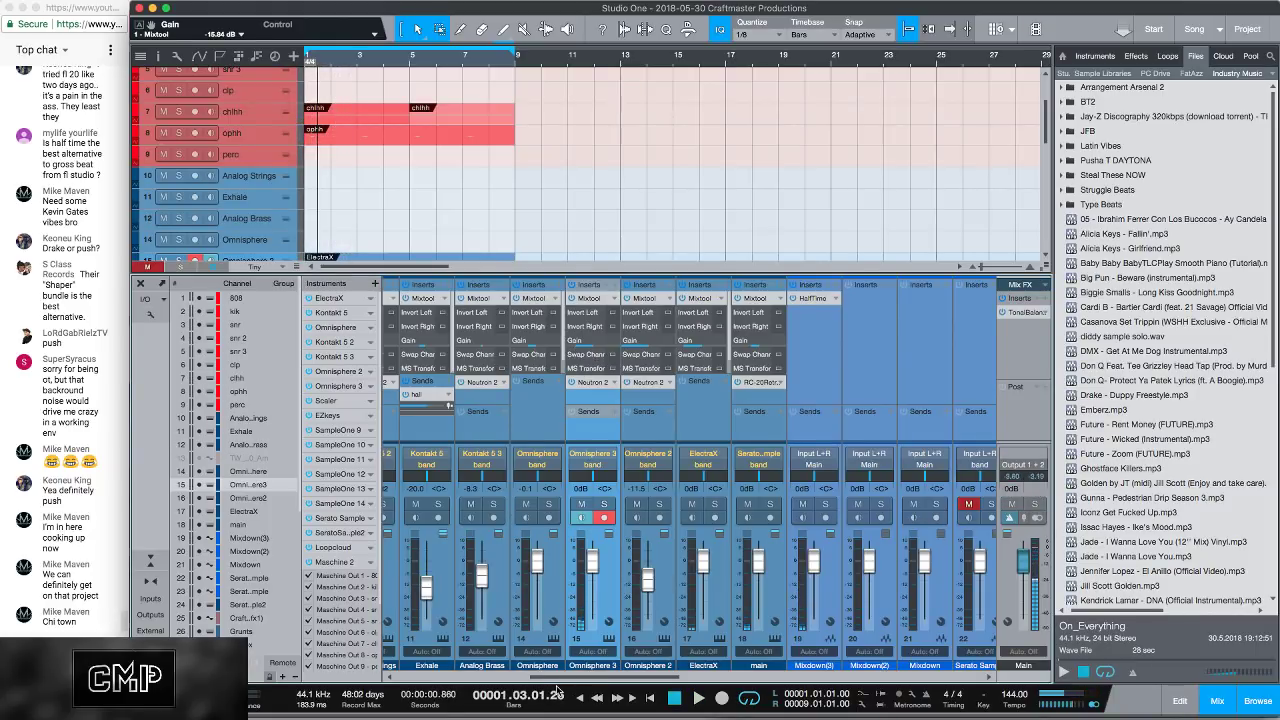
# Step: Route the Mixdown(3) channel's output to the band bus
pyautogui.moveTo(557, 680); pyautogui.dragTo(627, 679)
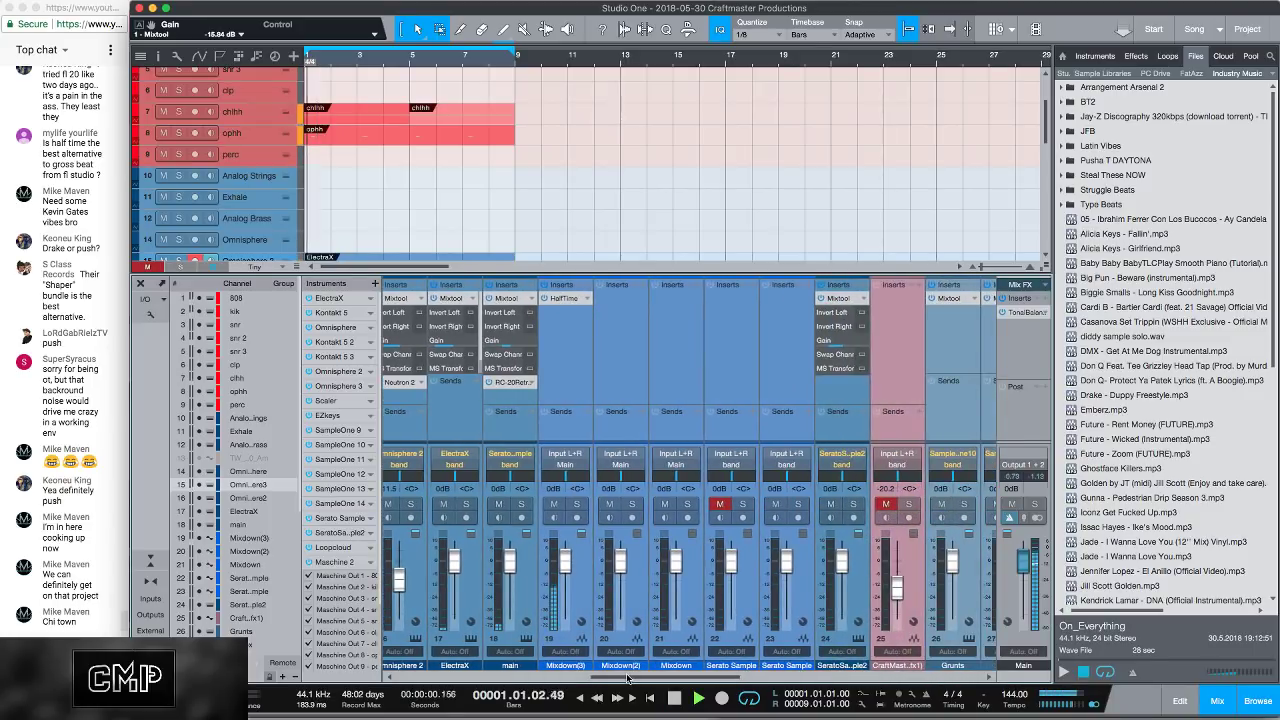
pyautogui.click(565, 465)
pyautogui.click(590, 558)
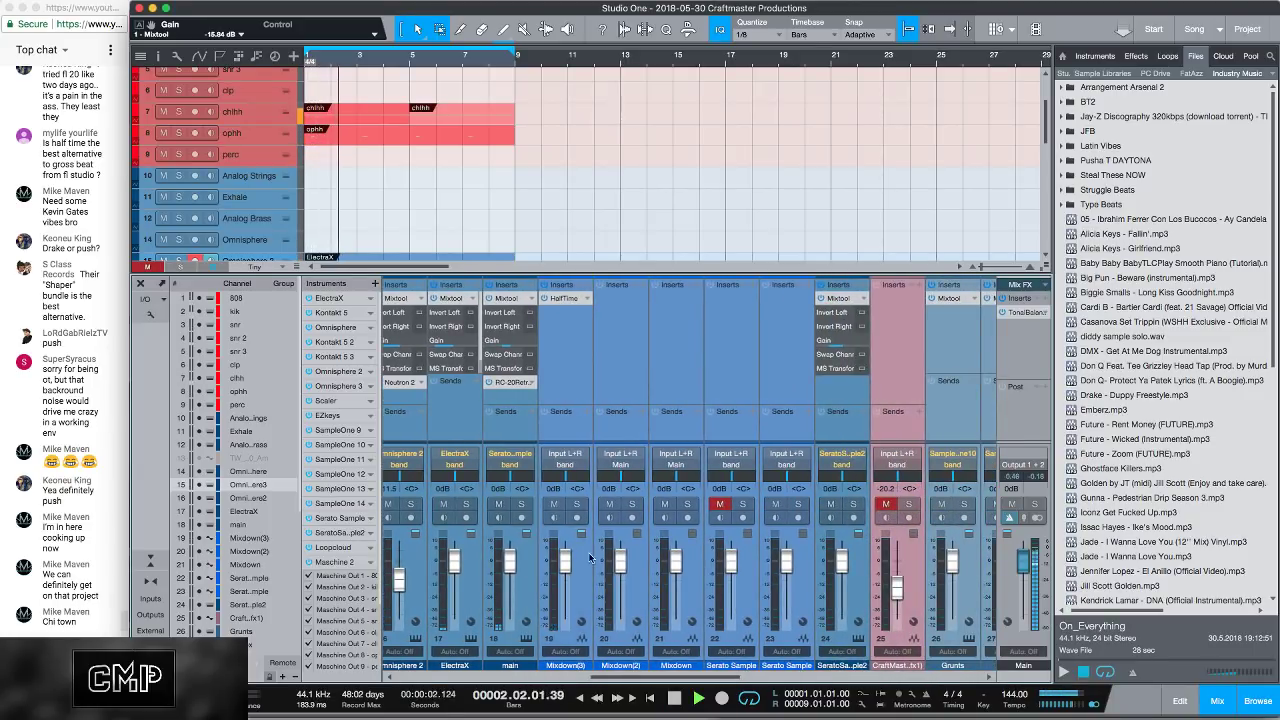
# Step: Lower the Mixdown(3) channel's volume to -5.8 dB and insert a PreSonus Pro EQ after its HalfTime effect
pyautogui.moveTo(565, 560); pyautogui.dragTo(567, 578)
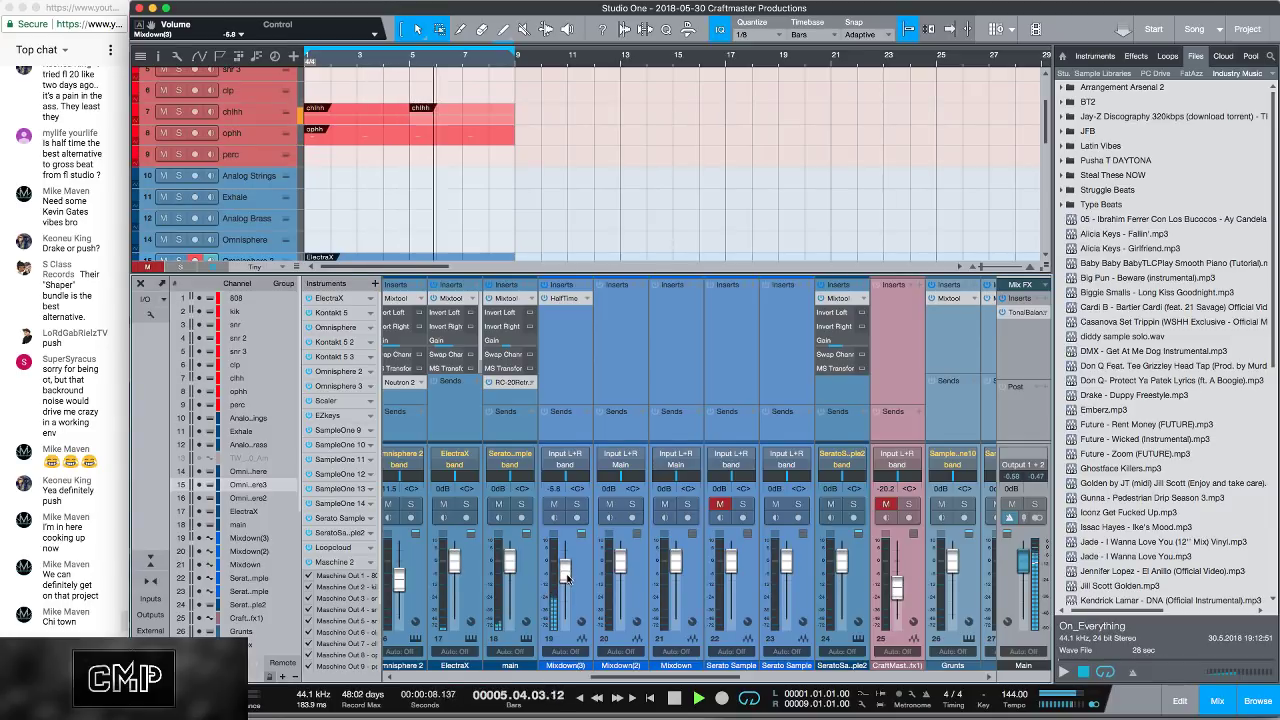
pyautogui.moveTo(652, 685); pyautogui.dragTo(515, 685)
pyautogui.click(816, 285)
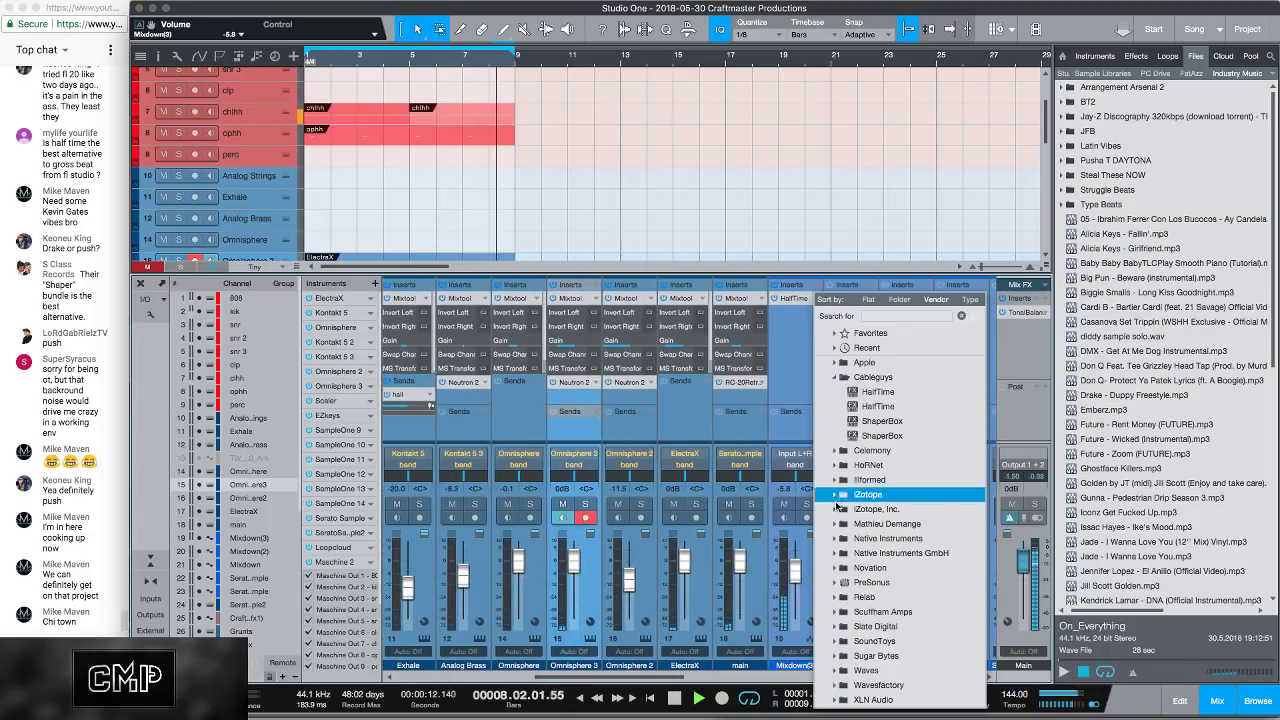
pyautogui.click(855, 582)
pyautogui.scroll(-5, 855, 620)
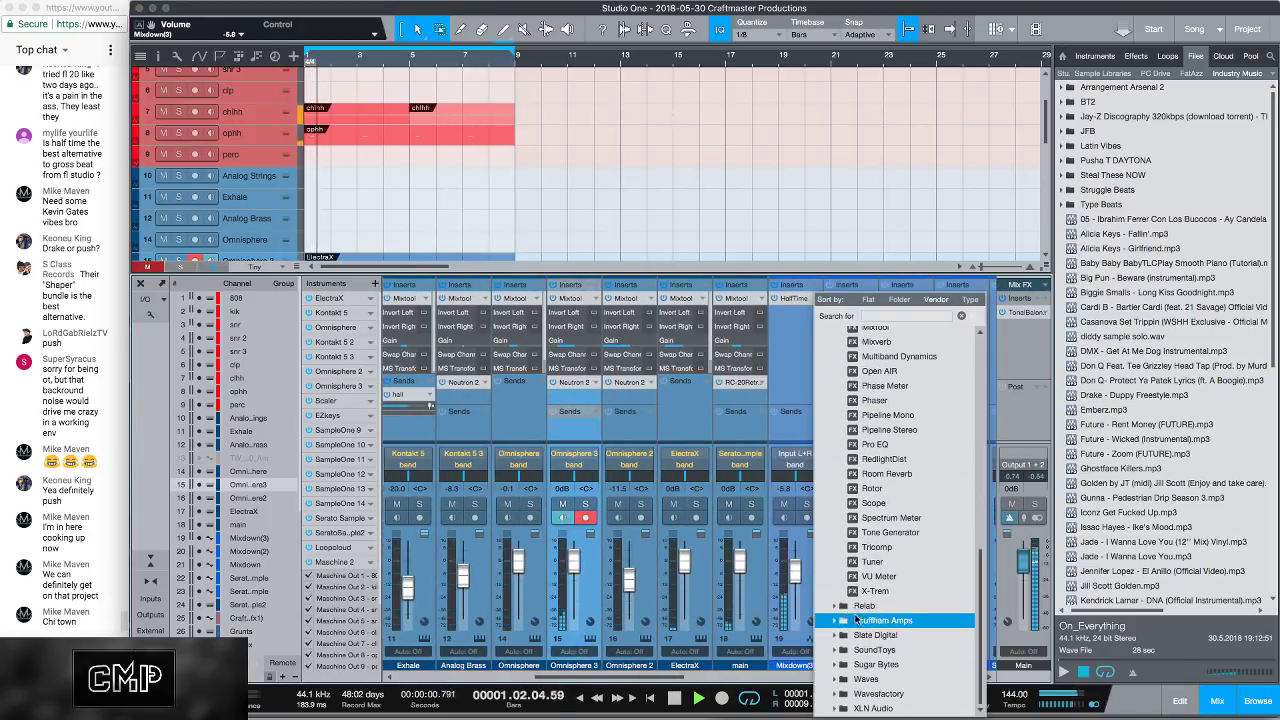
pyautogui.click(875, 444)
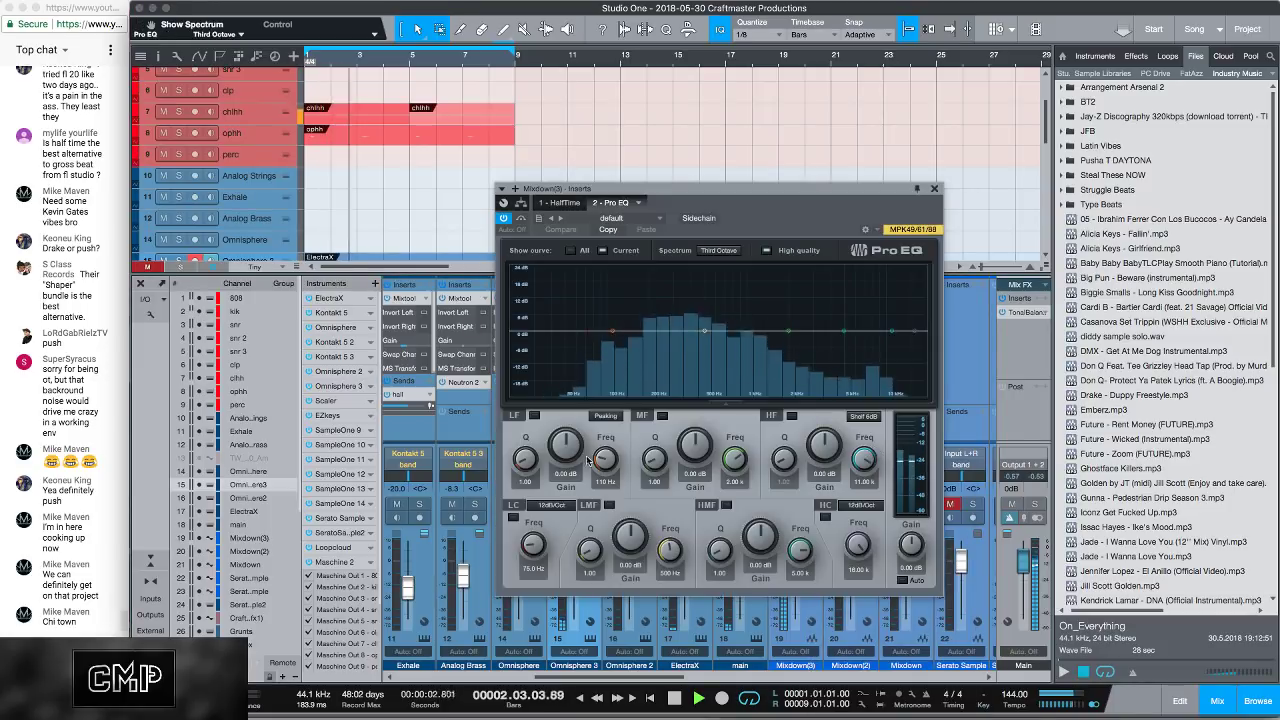
# Step: Enable the Pro EQ's low cut on Mixdown(3) with a 48 dB/Oct slope at 106 Hz and close the effect window
pyautogui.click(513, 505)
pyautogui.click(551, 505)
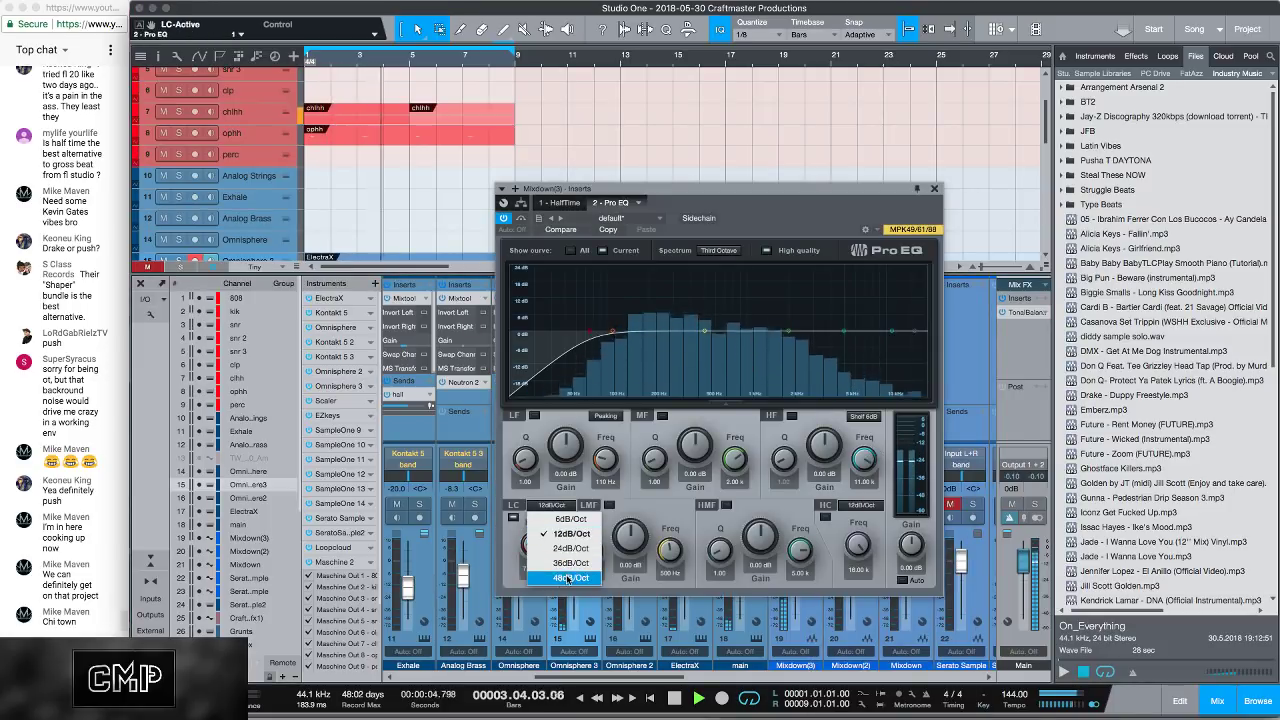
pyautogui.click(568, 579)
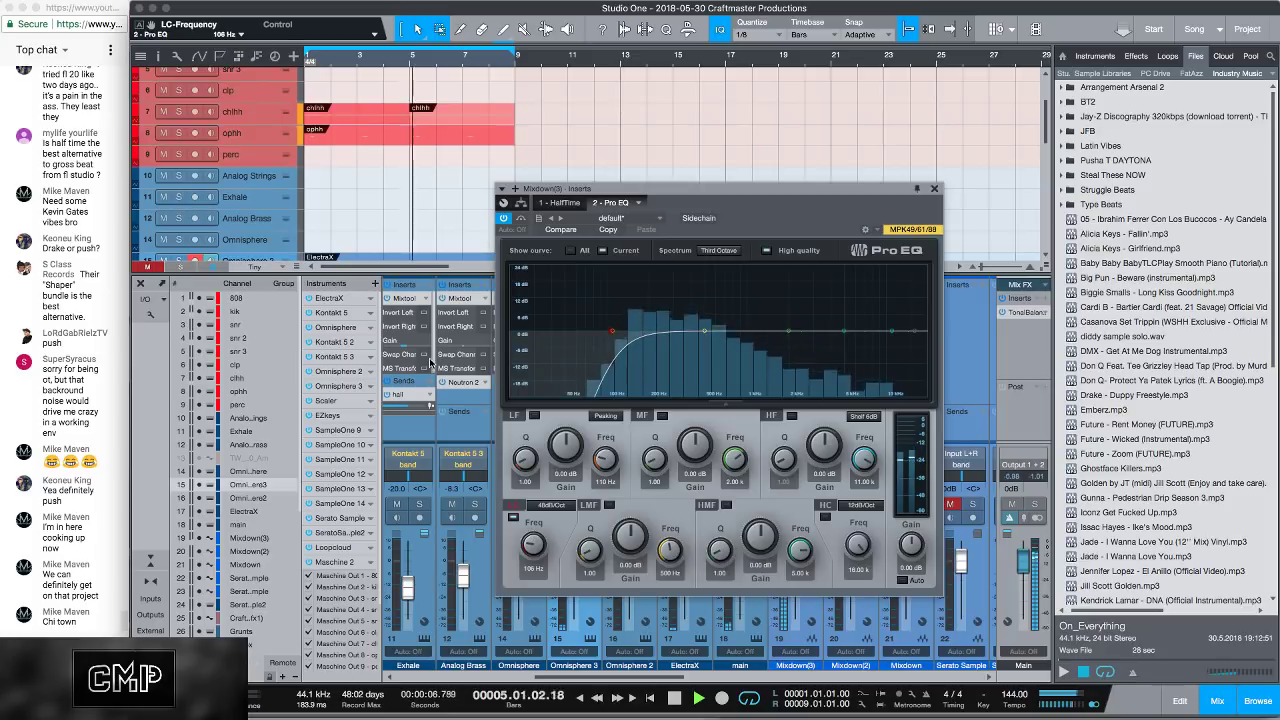
pyautogui.press('super+w')
# Step: Stop playback, open the Mixdown(3) clip in Melodyne and redetect its notes with the Polyphonic Sustain algorithm
pyautogui.scroll(-1, 491, 168)
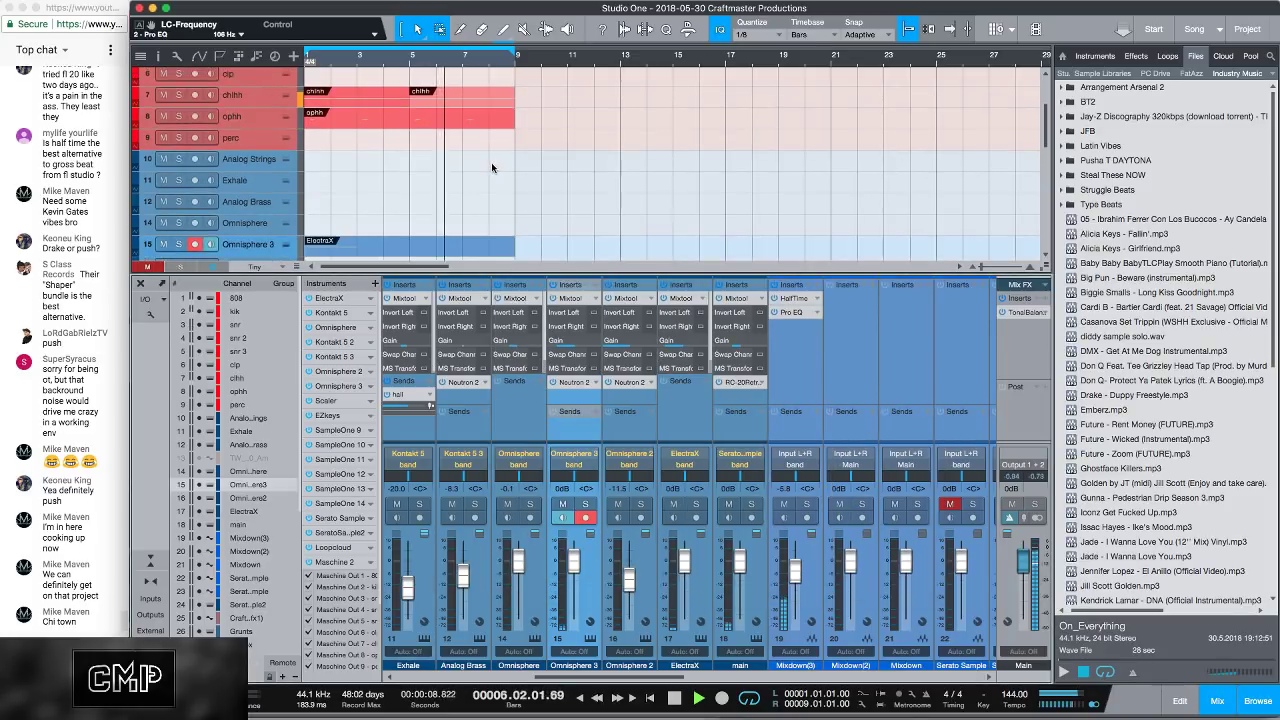
pyautogui.scroll(-6, 491, 168)
pyautogui.press('space')
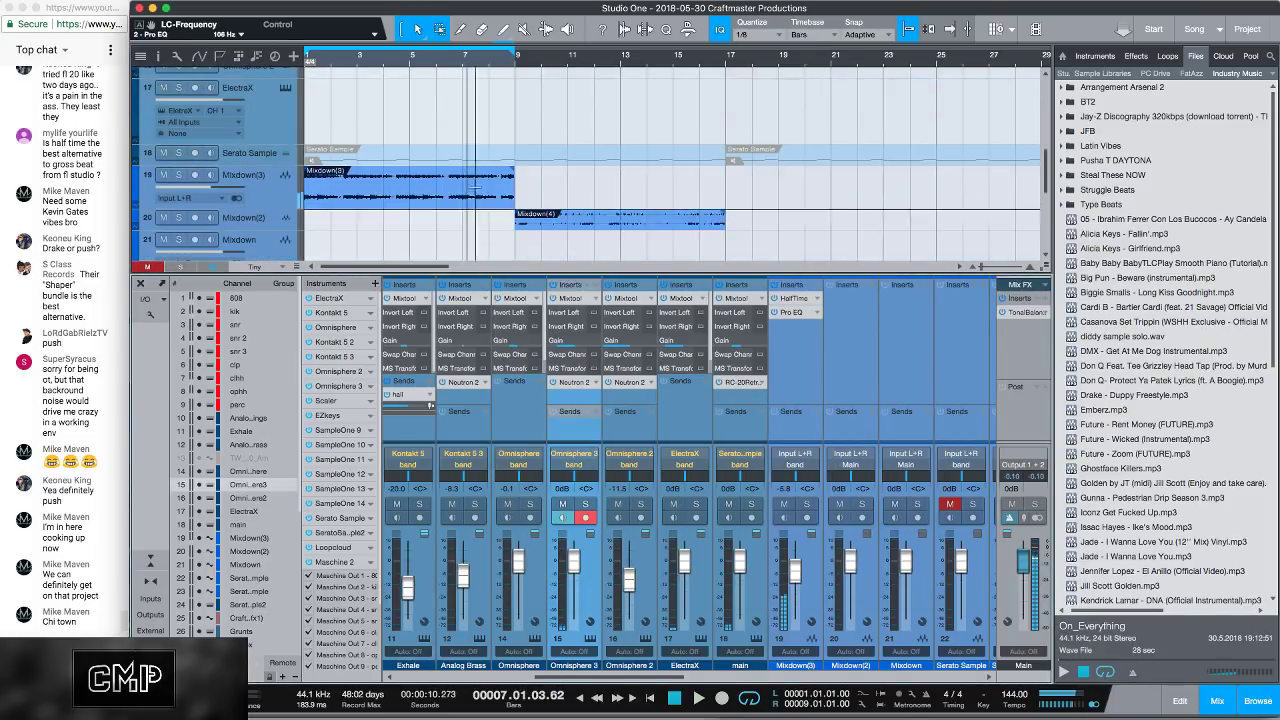
pyautogui.click(420, 198)
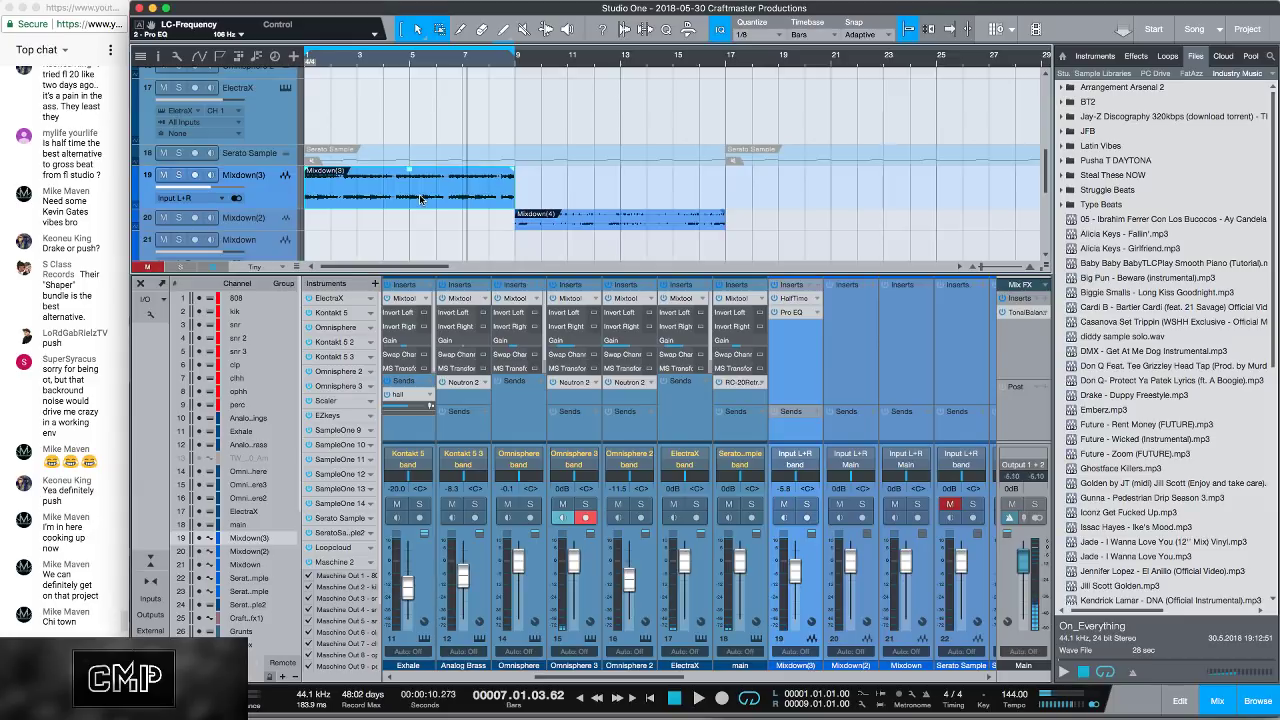
pyautogui.doubleClick(421, 197)
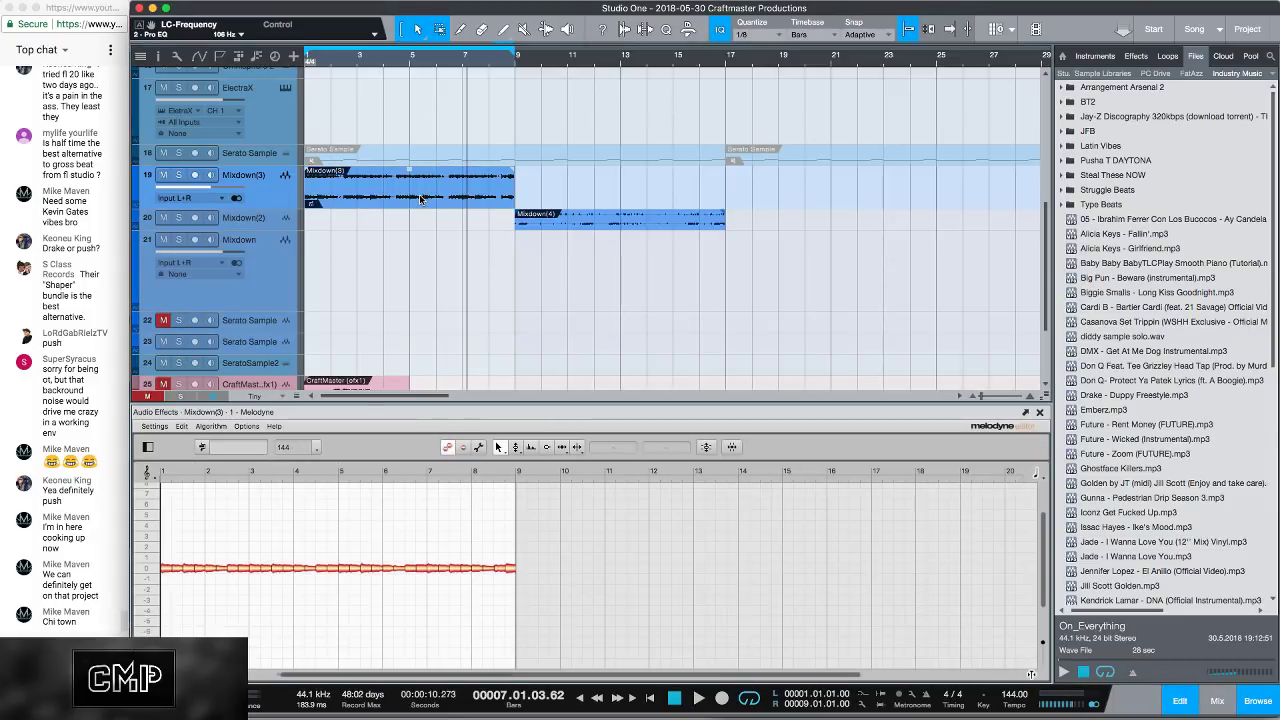
pyautogui.click(211, 426)
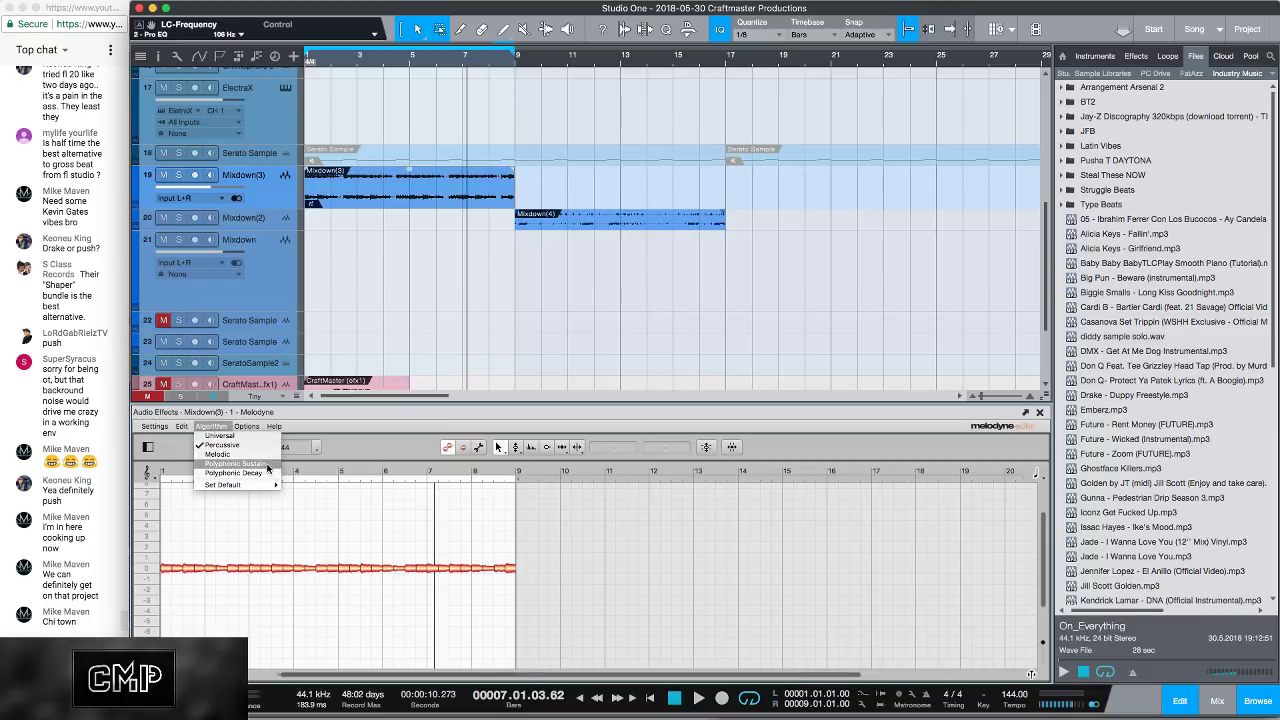
pyautogui.click(236, 464)
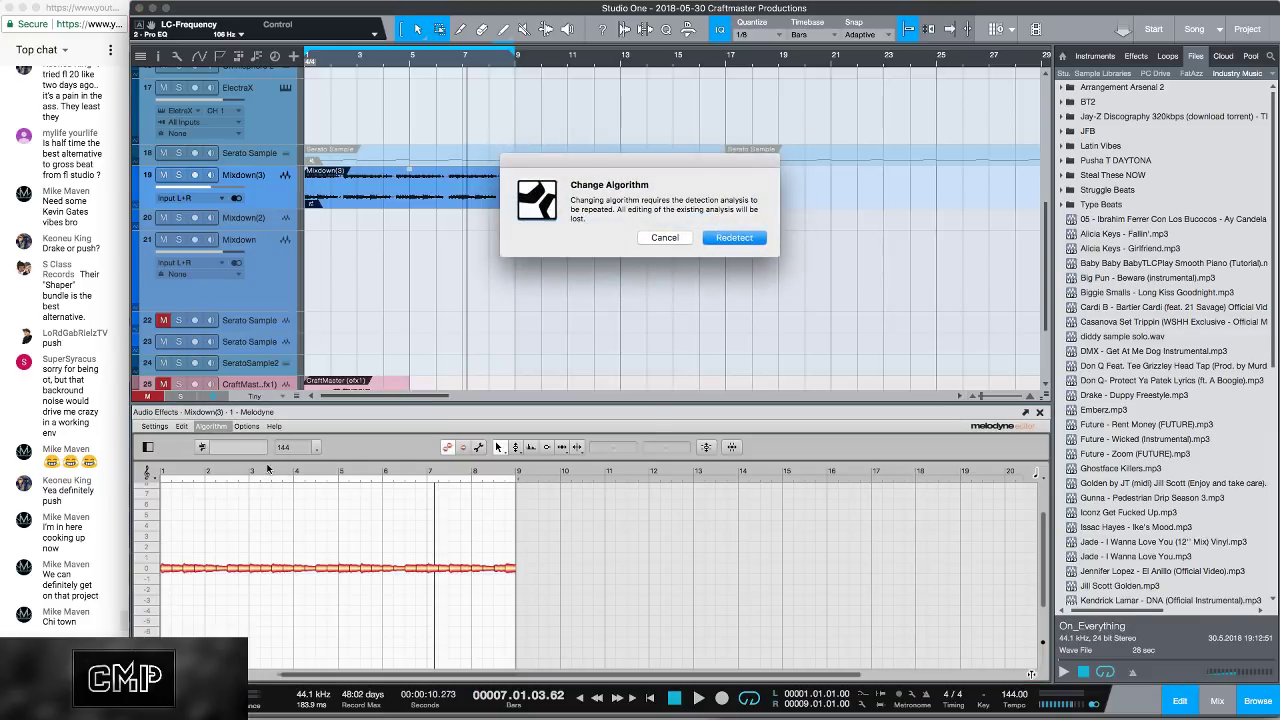
pyautogui.click(735, 238)
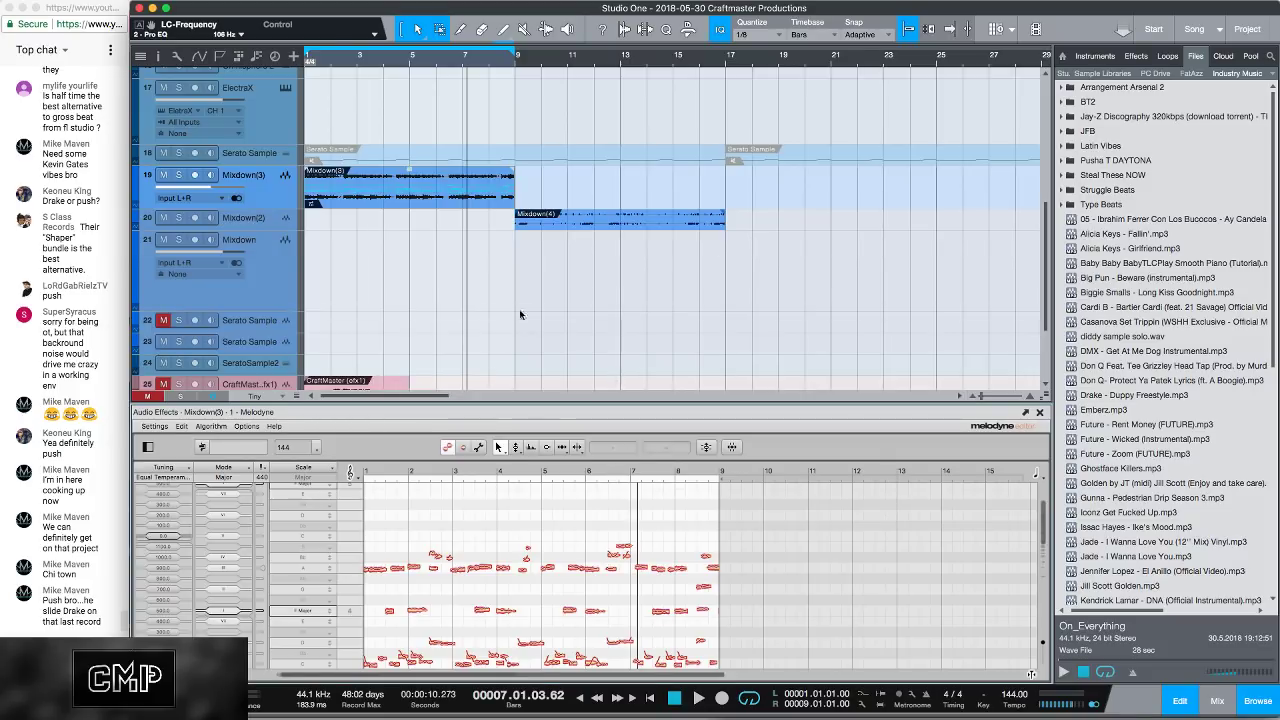
# Step: Play the loop's opening briefly and examine the detected pitches and key of the Mixdown(3) clip across the octaves in Melodyne
pyautogui.press('Home')
pyautogui.press('space')
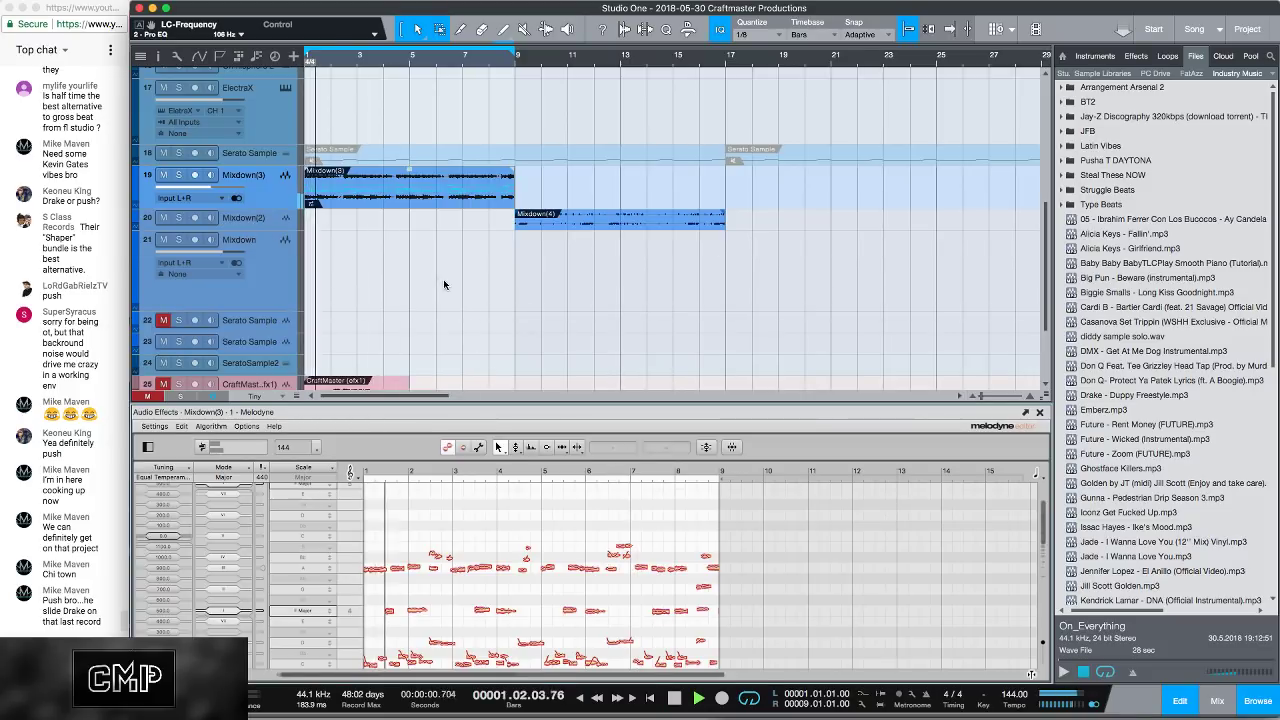
pyautogui.press('space')
pyautogui.scroll(-2, 390, 588)
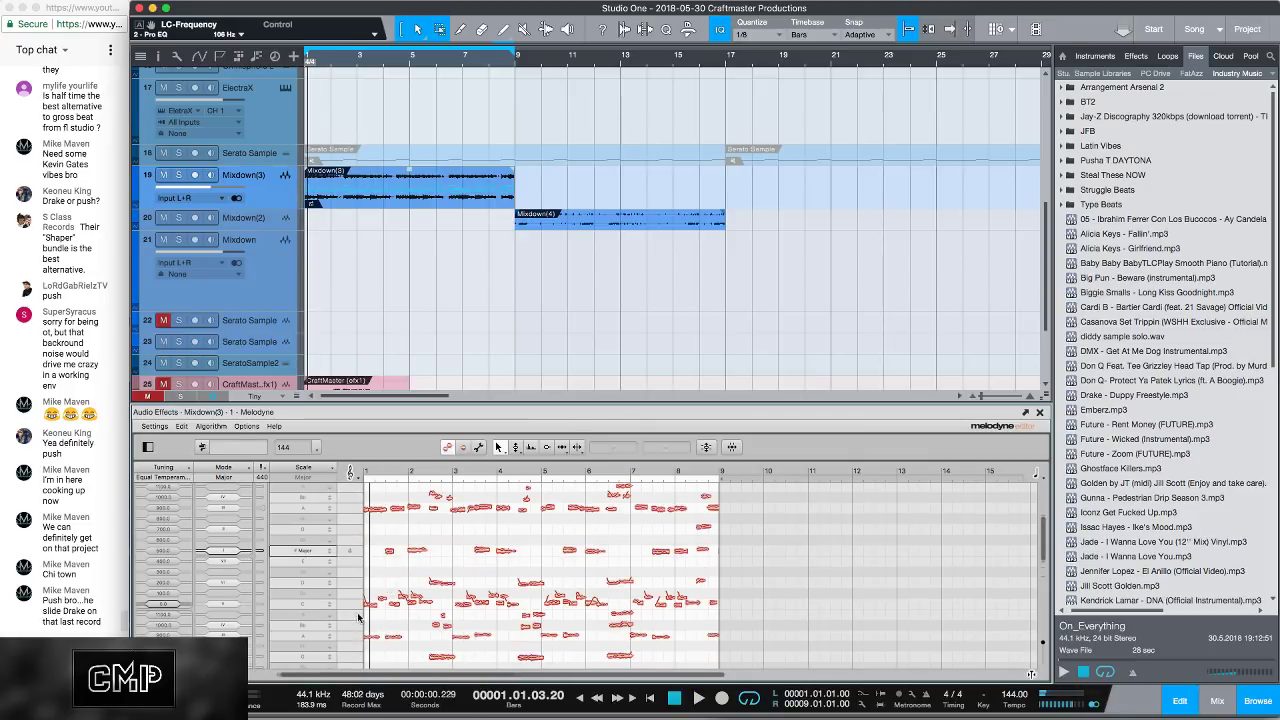
pyautogui.scroll(-5, 401, 630)
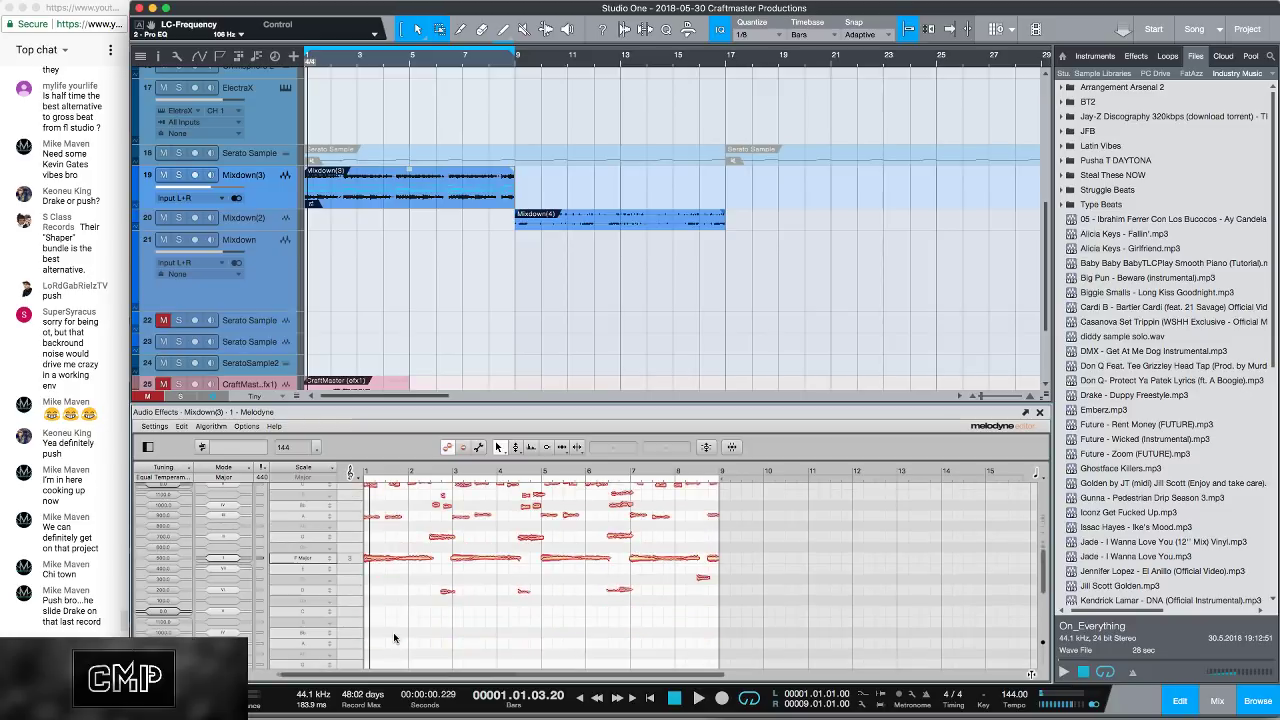
pyautogui.scroll(5, 393, 632)
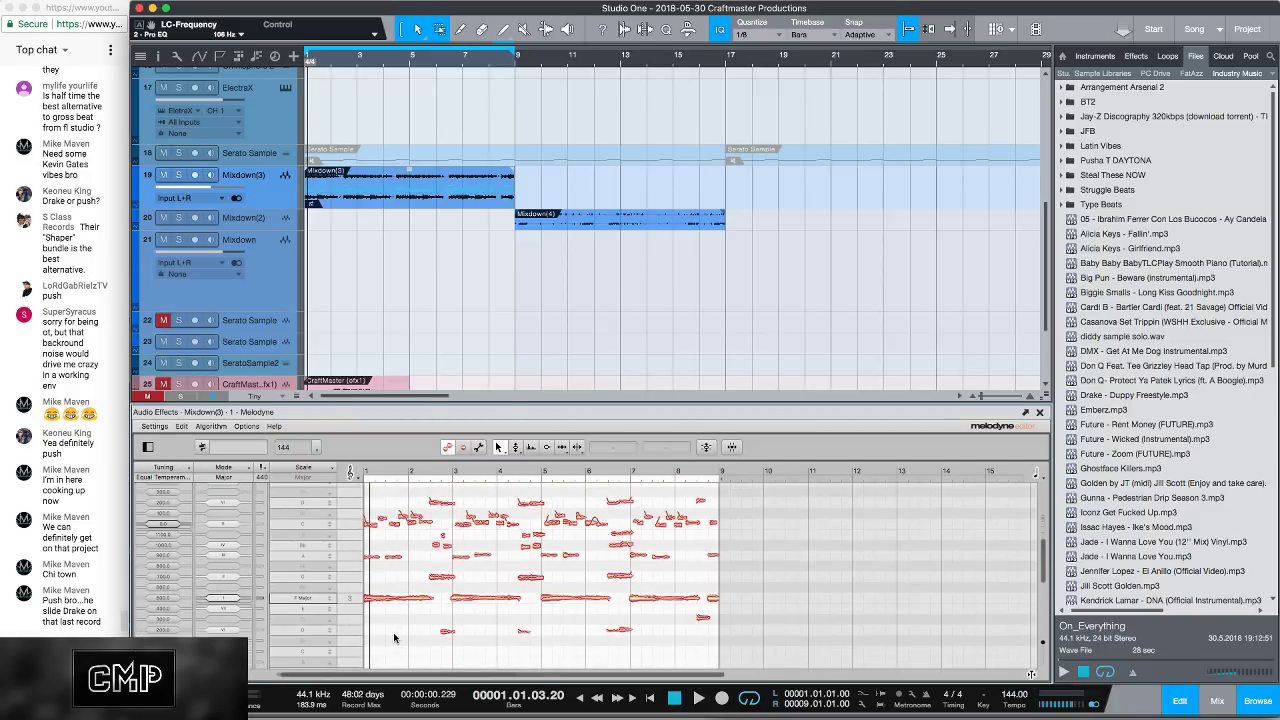
pyautogui.scroll(-5, 394, 637)
pyautogui.scroll(6, 394, 637)
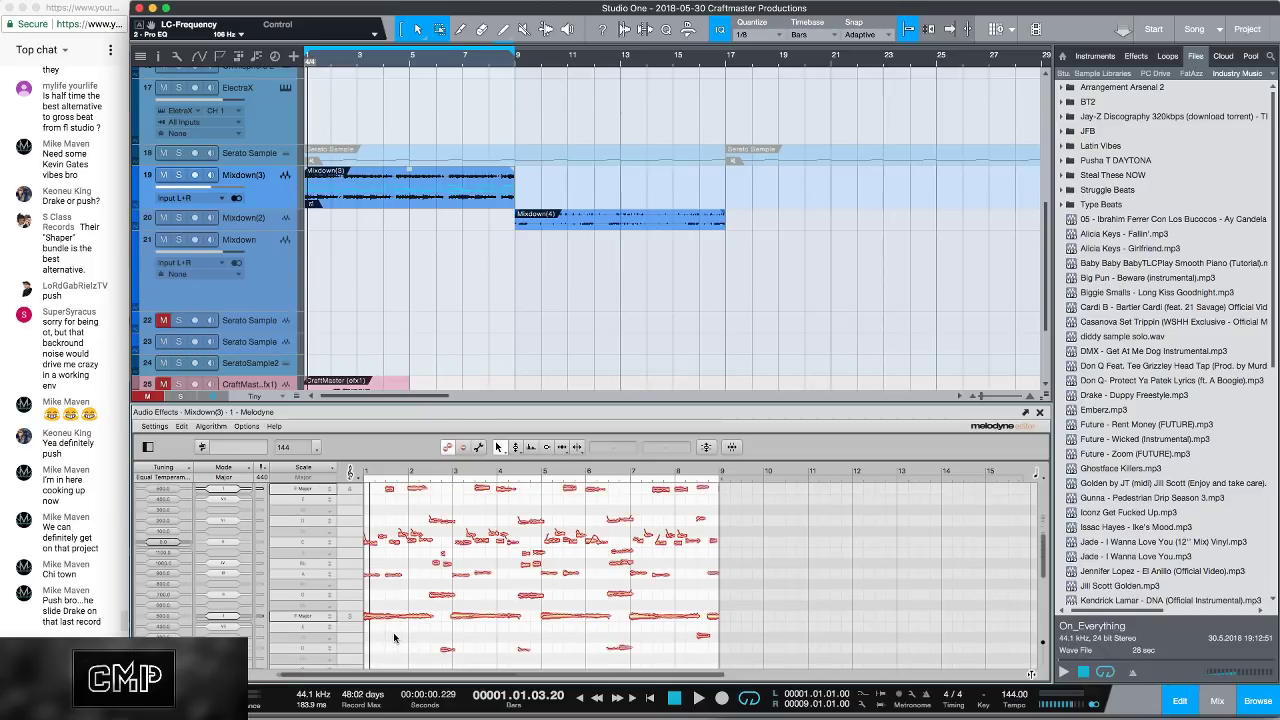
pyautogui.scroll(1, 394, 637)
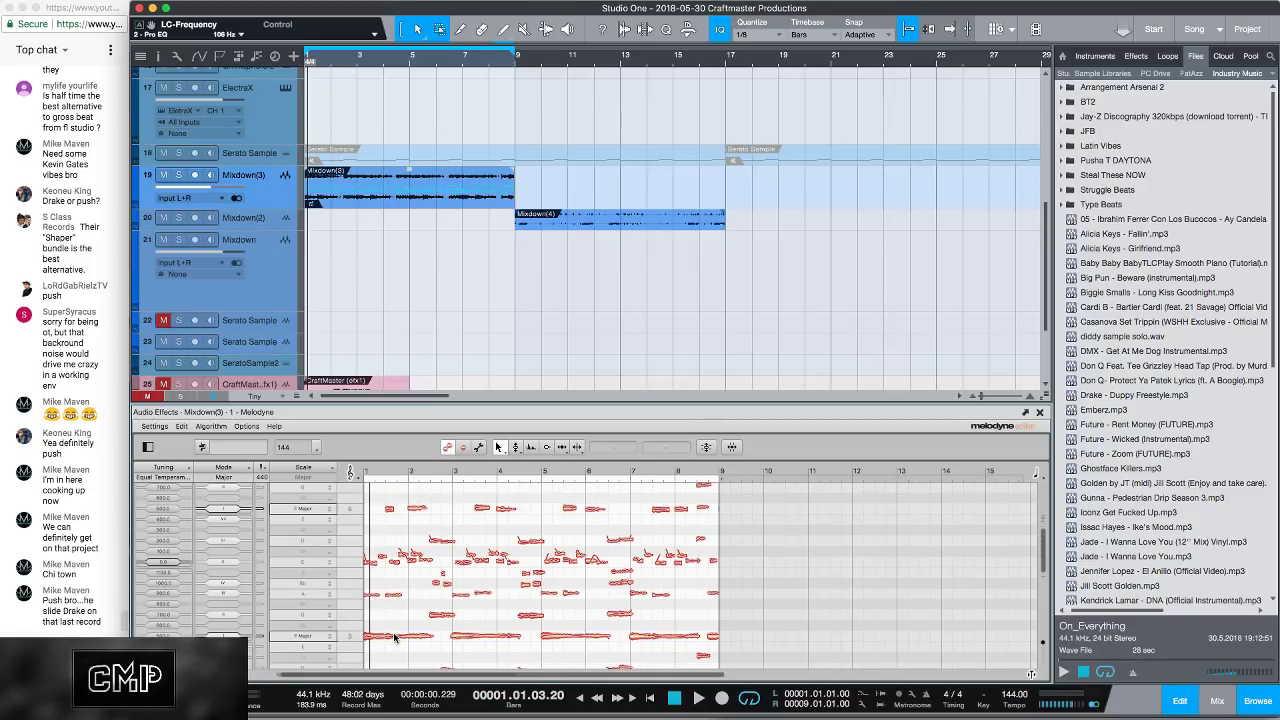
pyautogui.scroll(5, 394, 637)
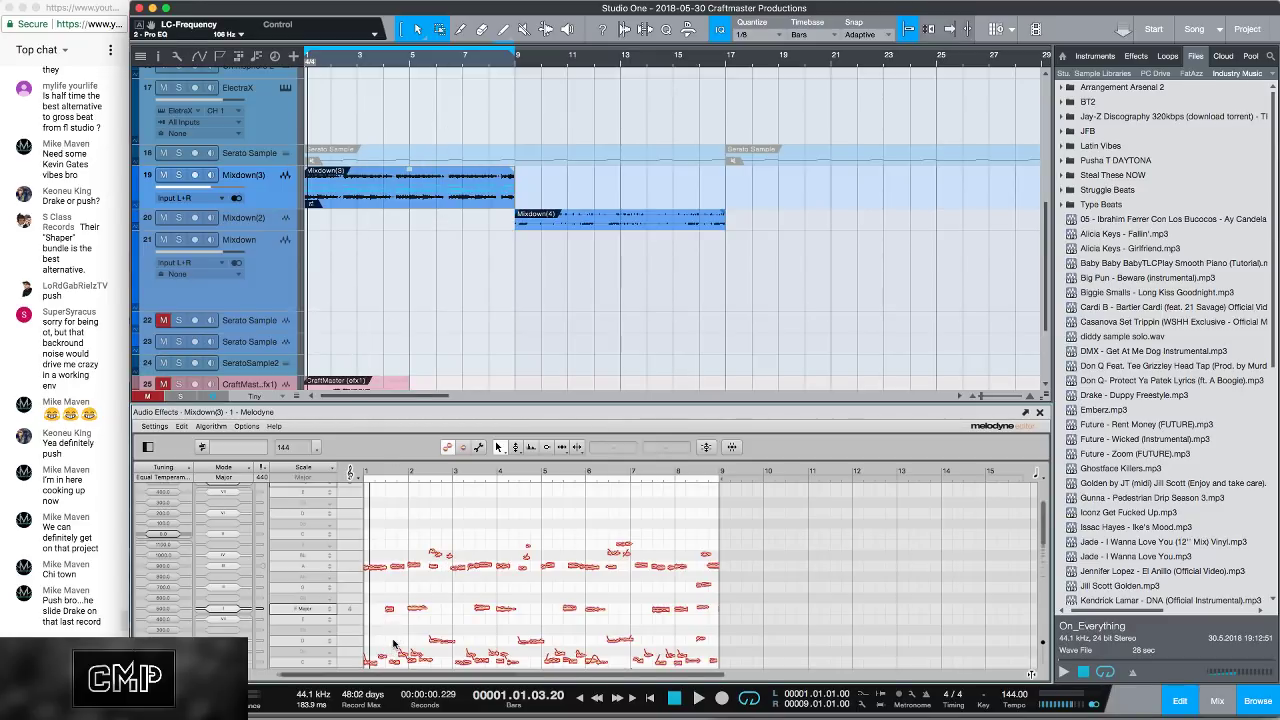
pyautogui.scroll(-5, 518, 640)
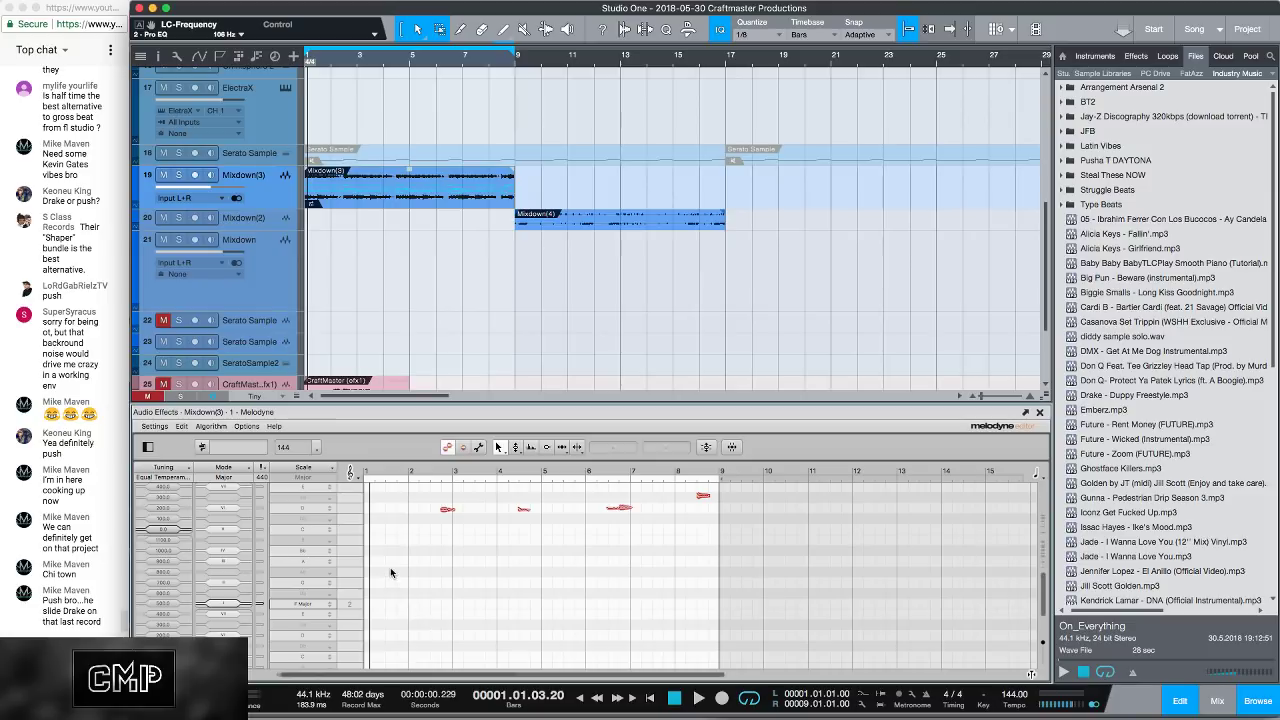
pyautogui.scroll(4, 518, 640)
# Step: Open the Omnisphere 3 track's part in the note editor, move its two-bar note to F3 and audition it with the loop
pyautogui.scroll(8, 372, 198)
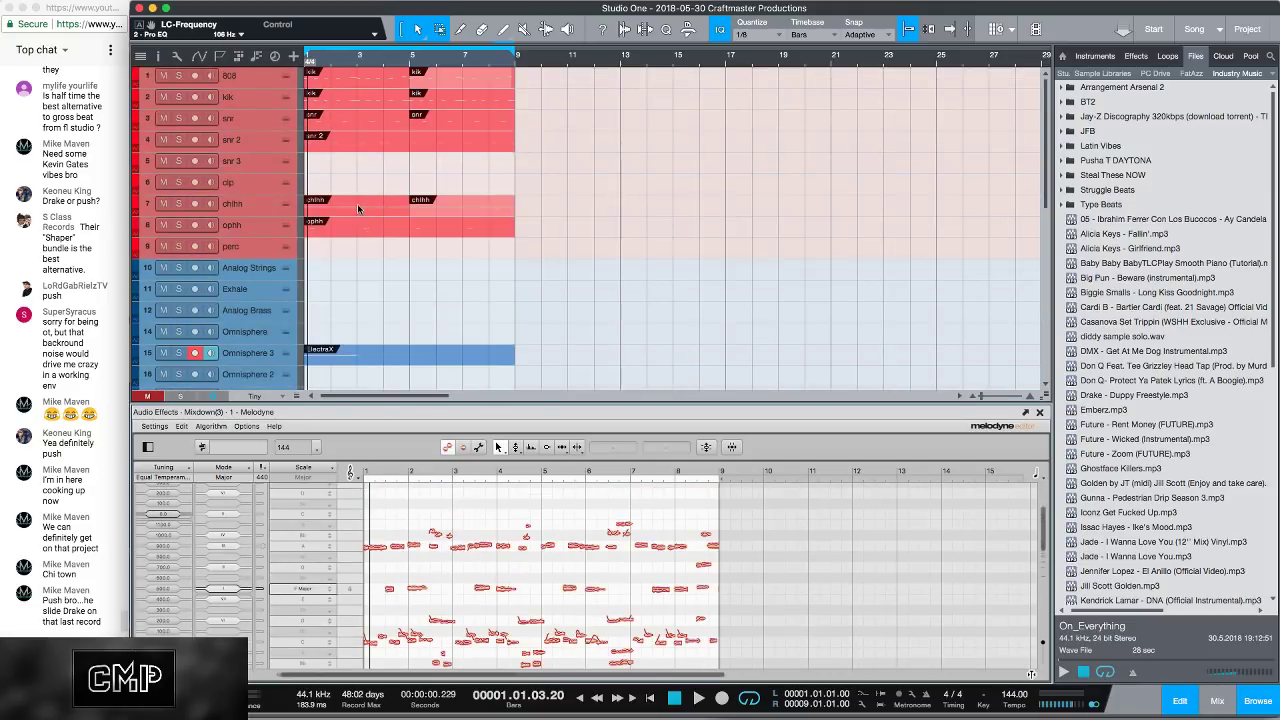
pyautogui.doubleClick(362, 362)
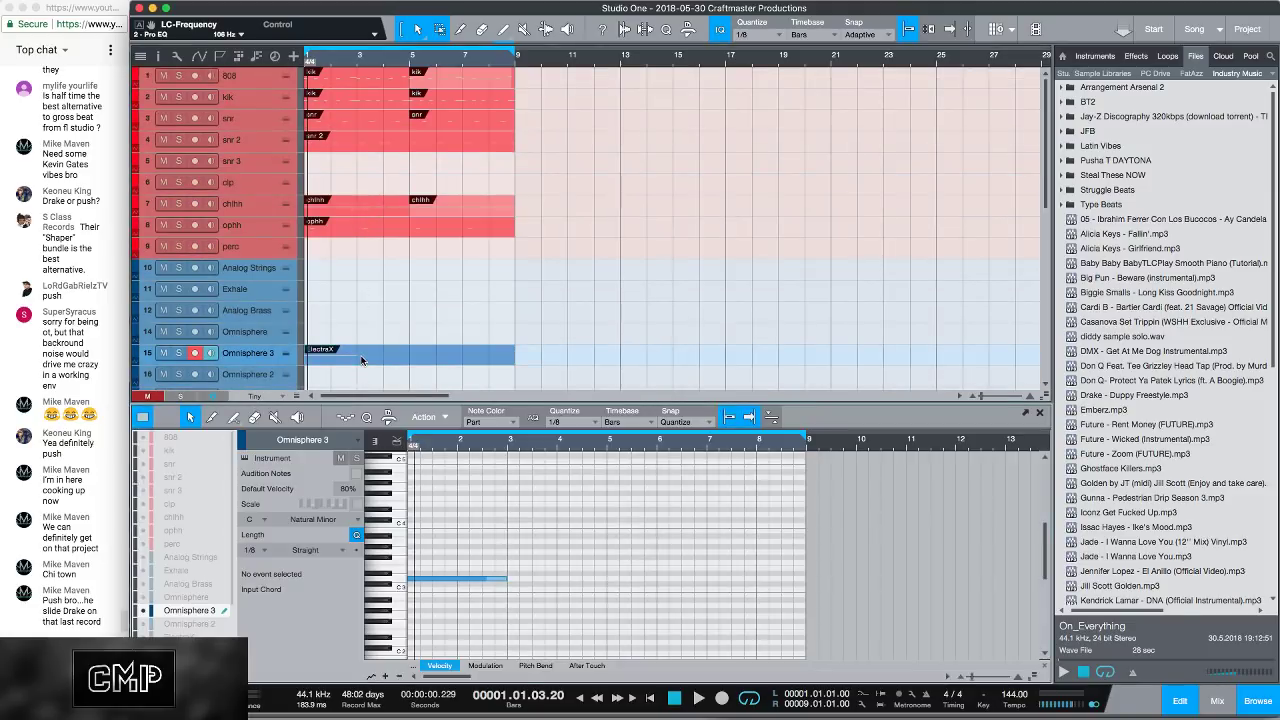
pyautogui.click(455, 585)
pyautogui.moveTo(454, 586); pyautogui.dragTo(457, 565)
pyautogui.press('space')
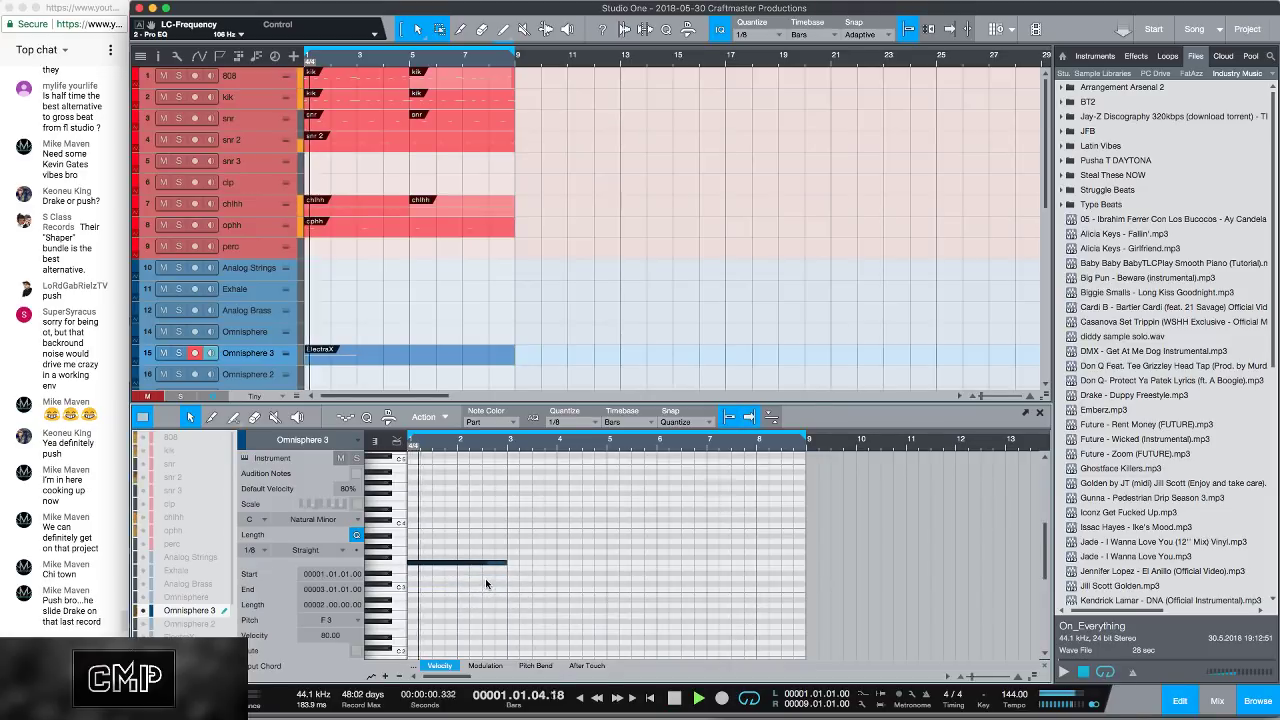
pyautogui.press('space')
pyautogui.press('space')
pyautogui.press('space')
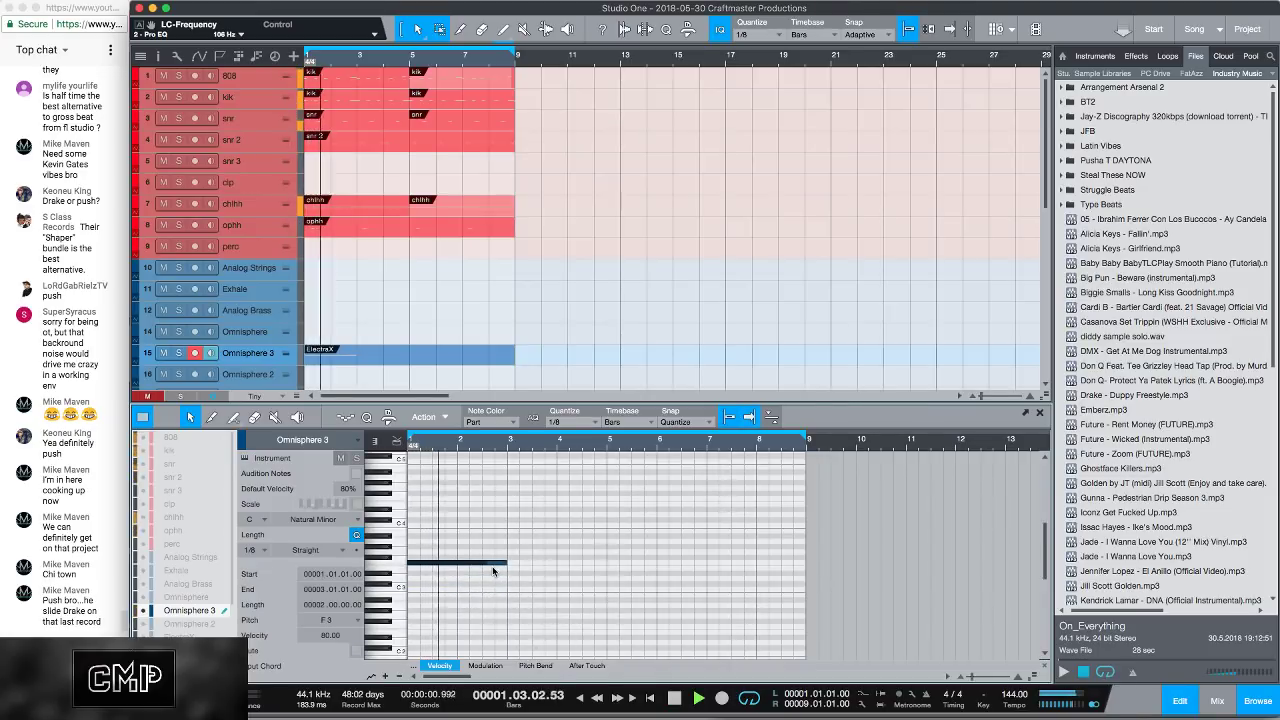
pyautogui.press('space')
pyautogui.press('space')
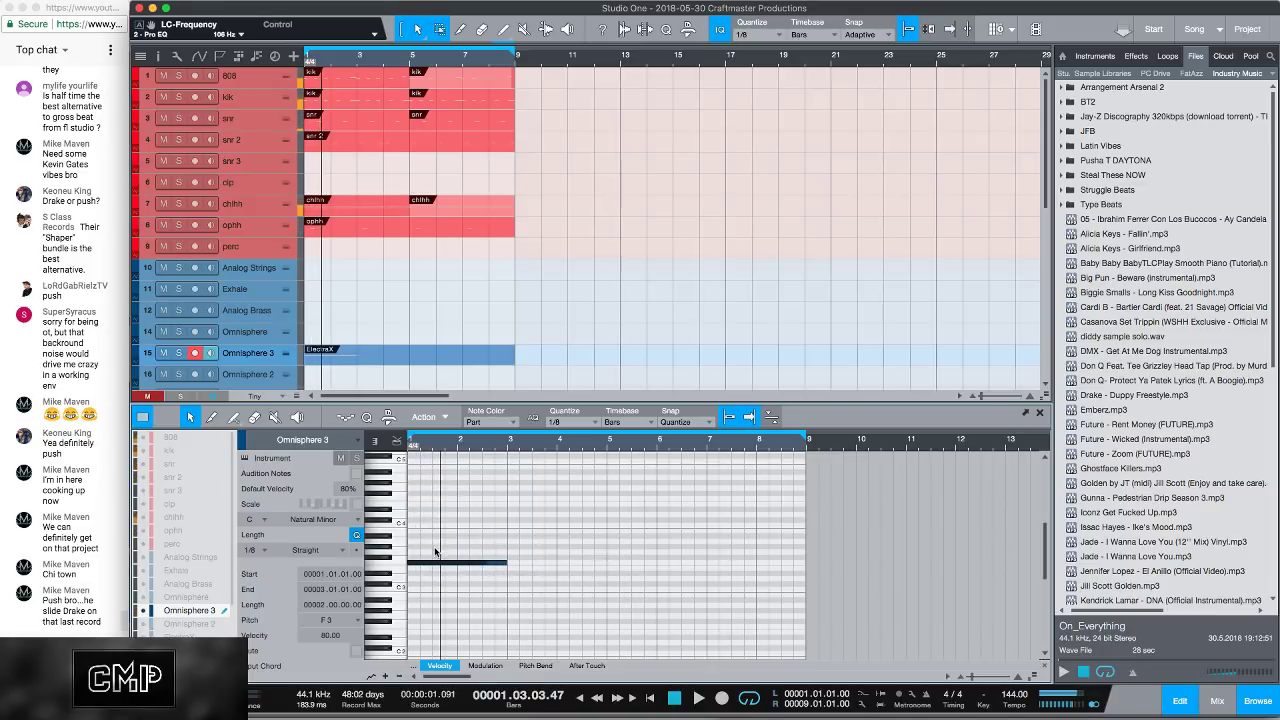
# Step: Copy the F3 note up to G#3 and enable the F Major scale in the note editor
pyautogui.moveTo(431, 564); pyautogui.dragTo(428, 550)
pyautogui.click(261, 522)
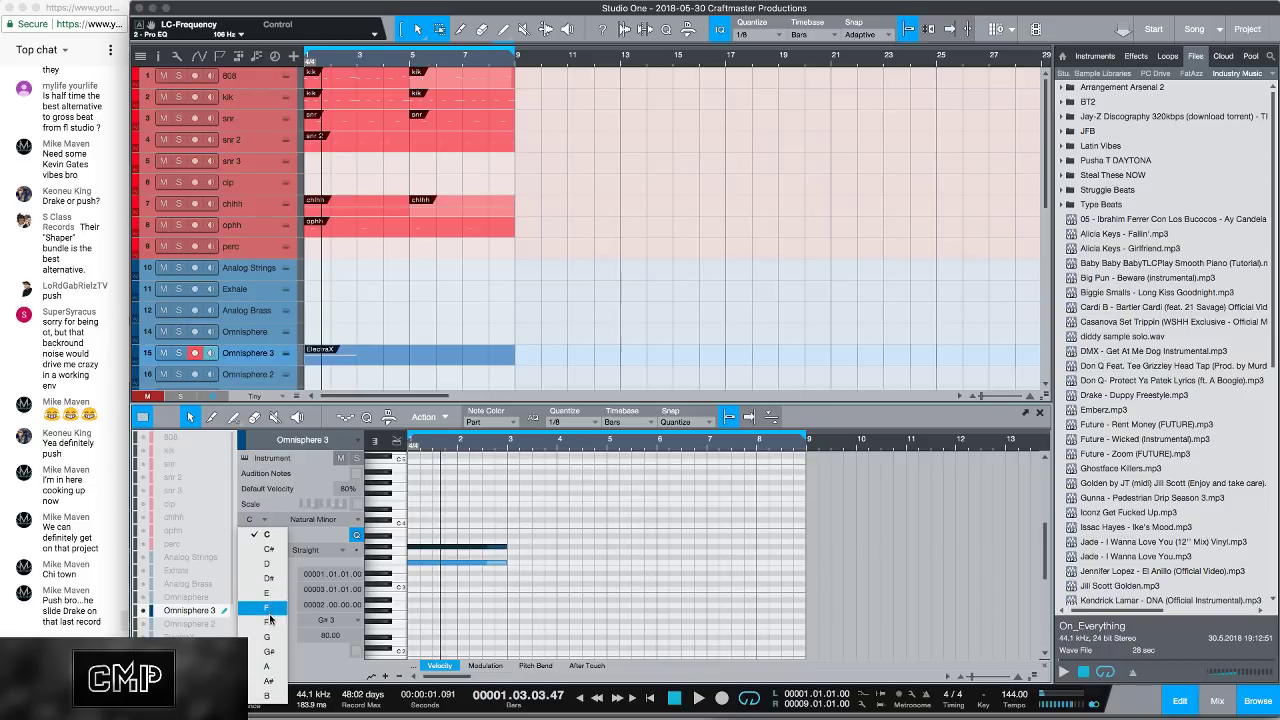
pyautogui.click(271, 609)
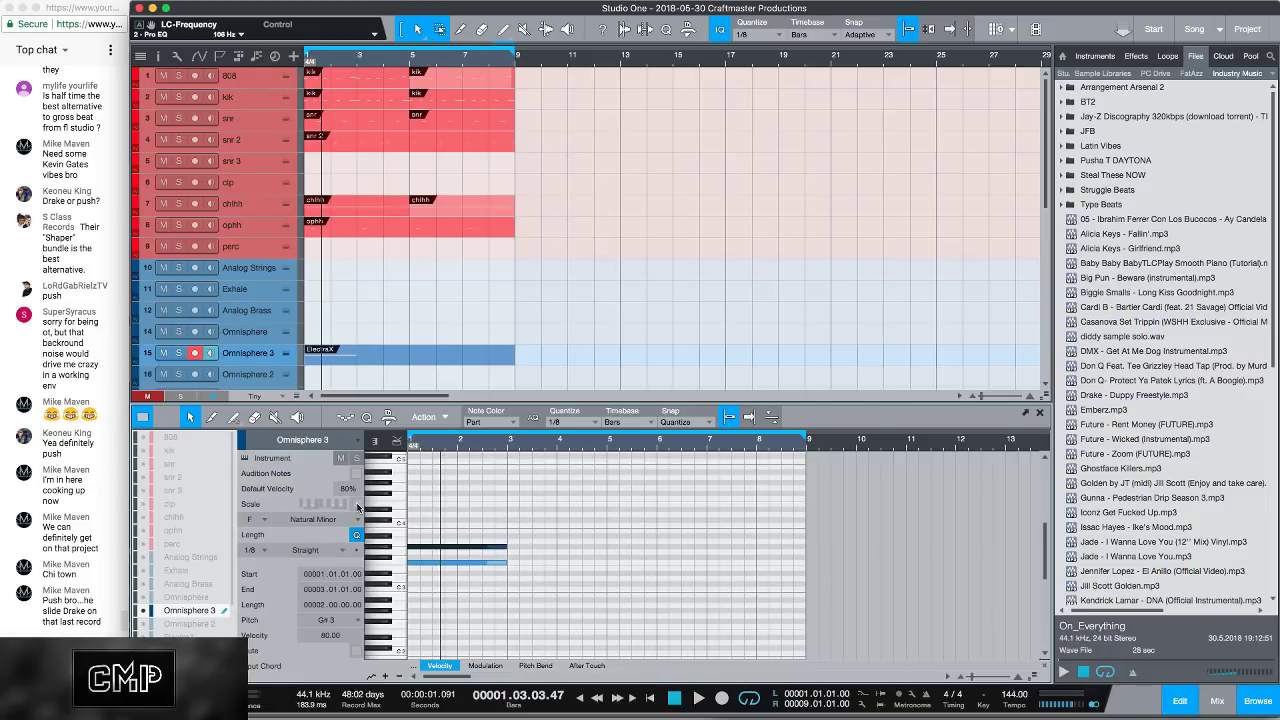
pyautogui.click(357, 518)
pyautogui.click(352, 550)
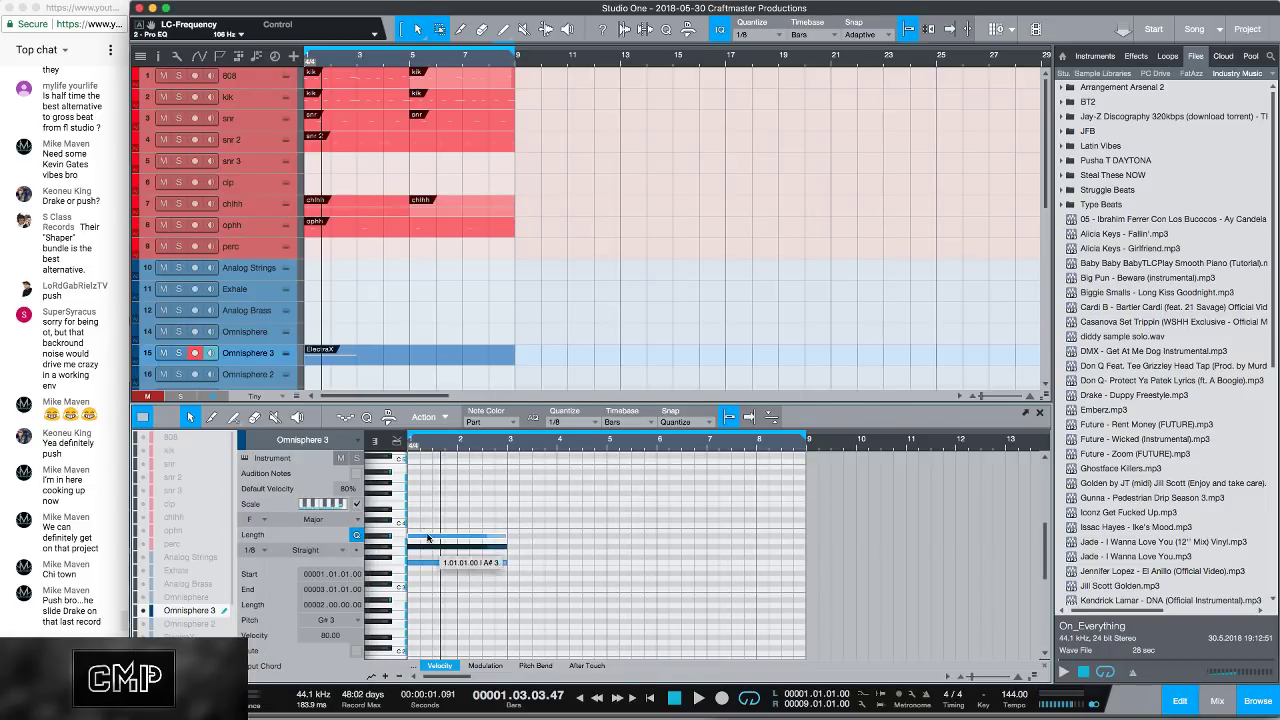
# Step: Move the G#3 note to A#3, place a copy of it at D4 and audition the chord
pyautogui.moveTo(427, 537); pyautogui.dragTo(439, 522)
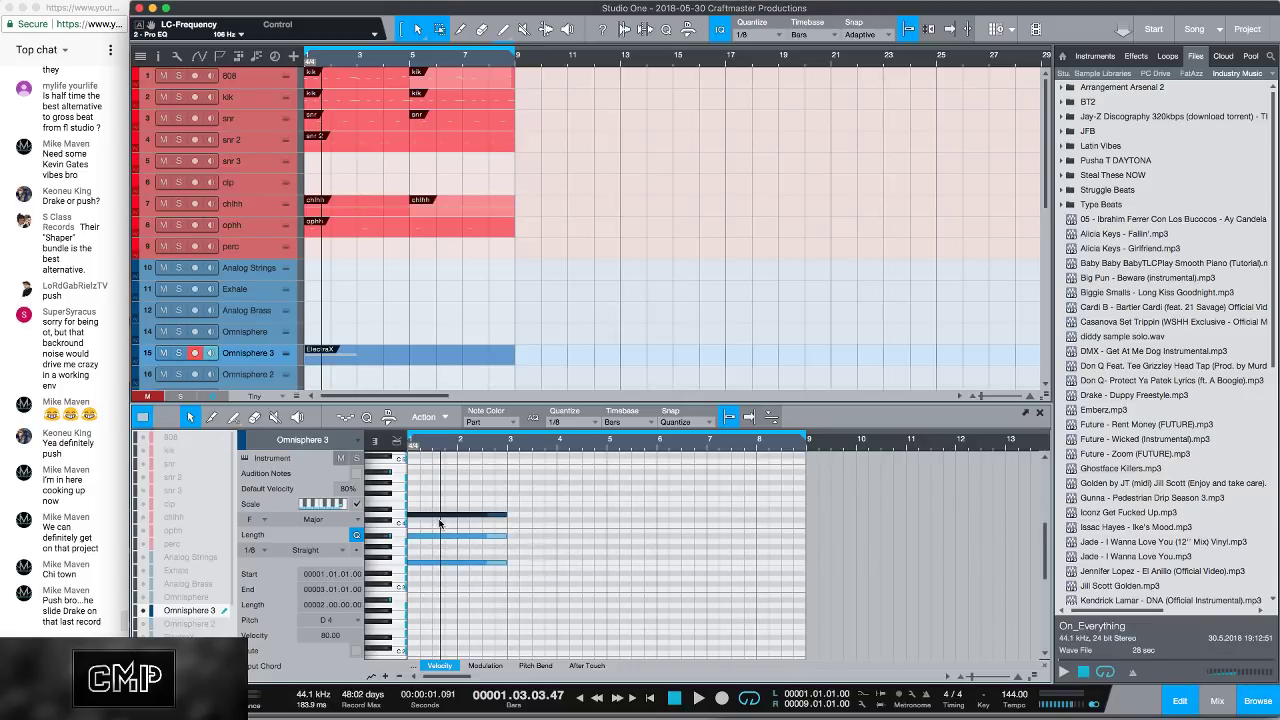
pyautogui.press('space')
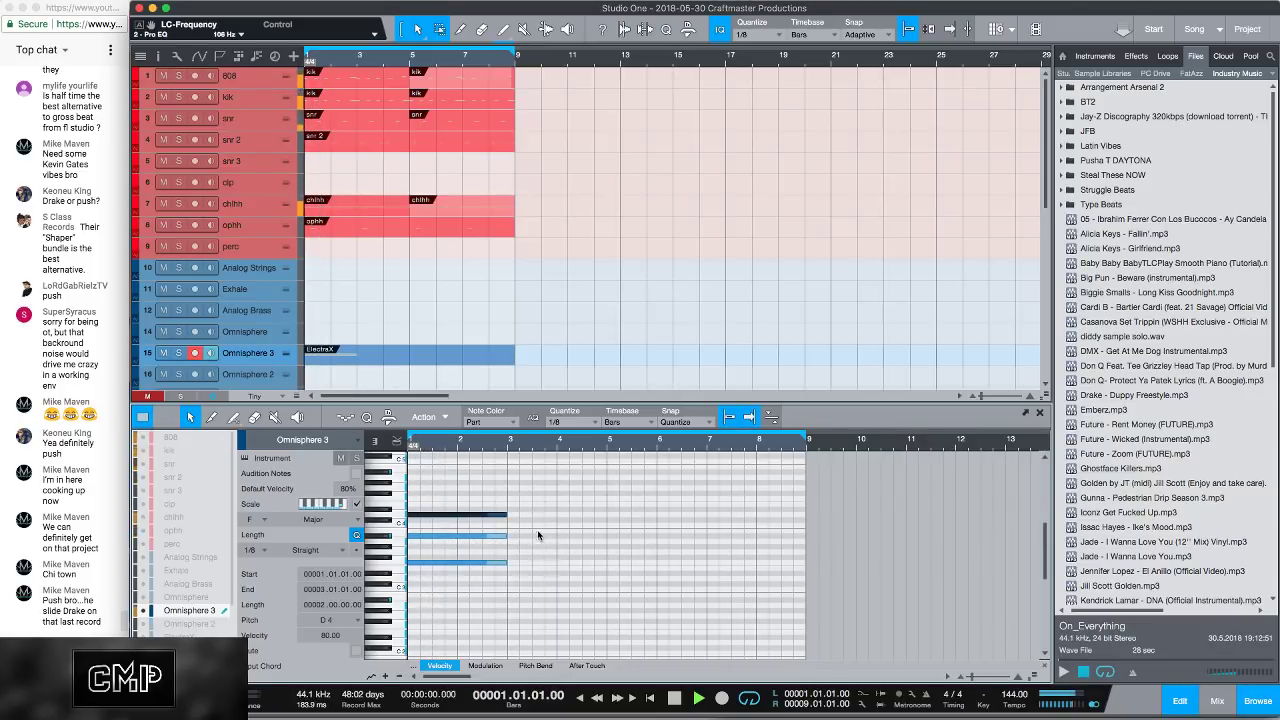
pyautogui.press('space')
pyautogui.press('space')
# Step: Lower the chord's middle note to A3 and its upper note to C4, and audition the chord with the loop
pyautogui.click(469, 553)
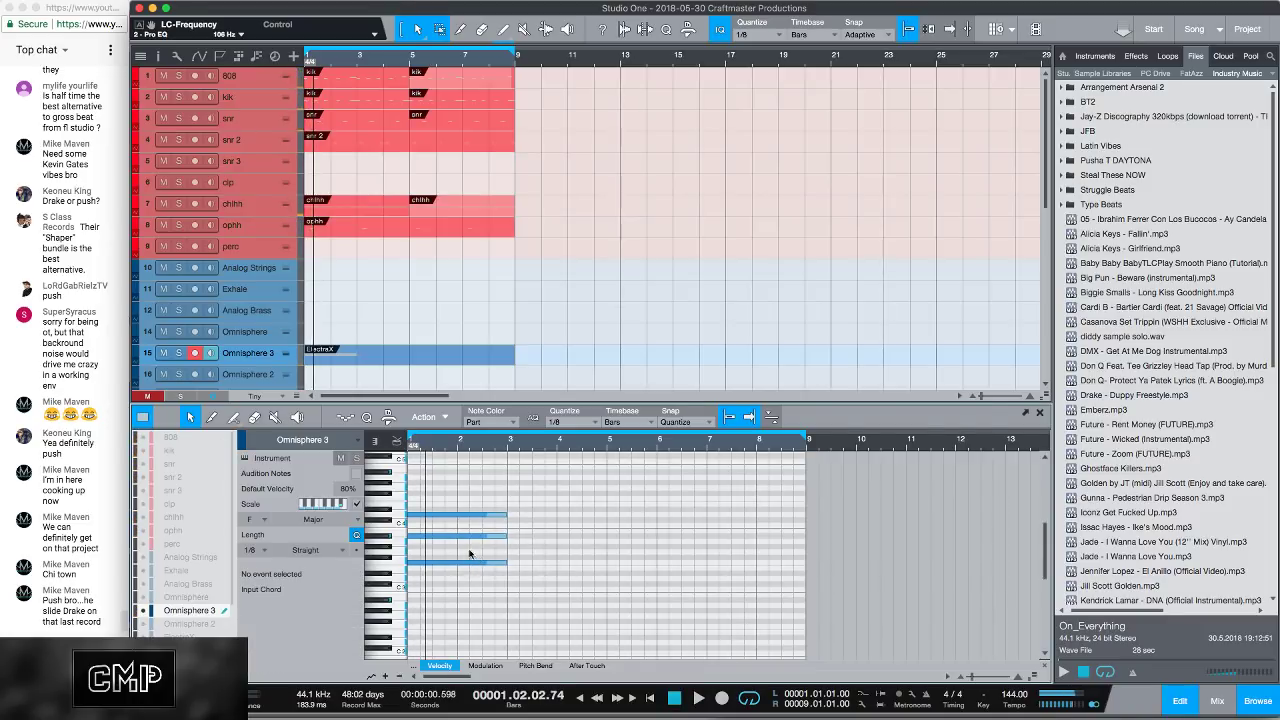
pyautogui.click(446, 540)
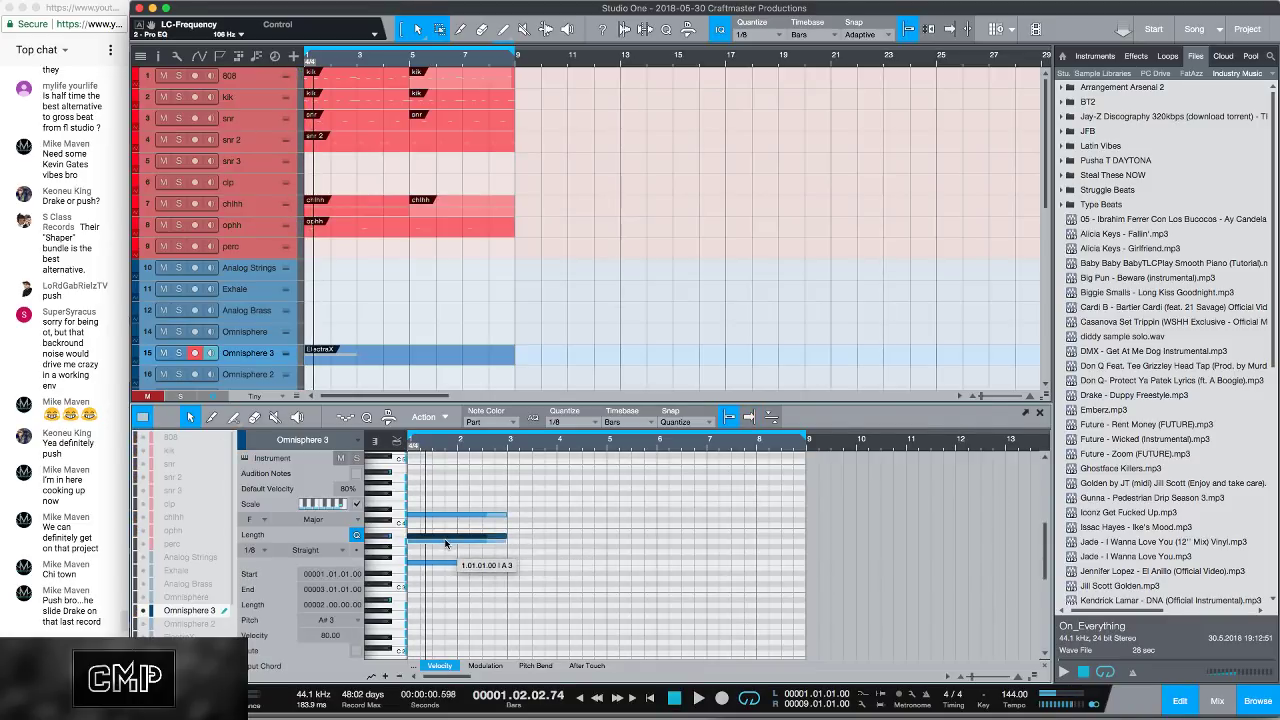
pyautogui.moveTo(446, 543)
pyautogui.mouseDown()
pyautogui.moveTo(424, 546)
pyautogui.moveTo(433, 527)
pyautogui.mouseUp()
pyautogui.press('space')
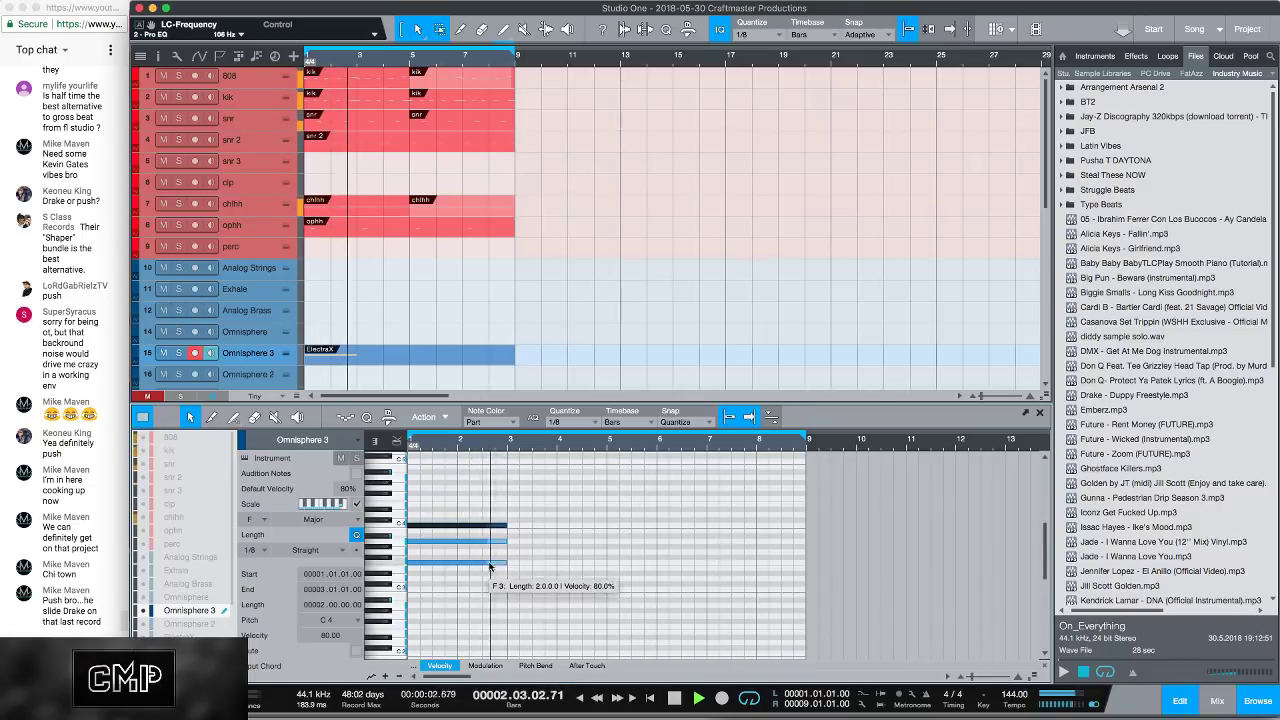
pyautogui.press('space')
# Step: Duplicate the whole F3, A3 and C4 chord to bar 3 during playback
pyautogui.press('space')
pyautogui.moveTo(559, 573); pyautogui.dragTo(415, 510)
pyautogui.press('d')
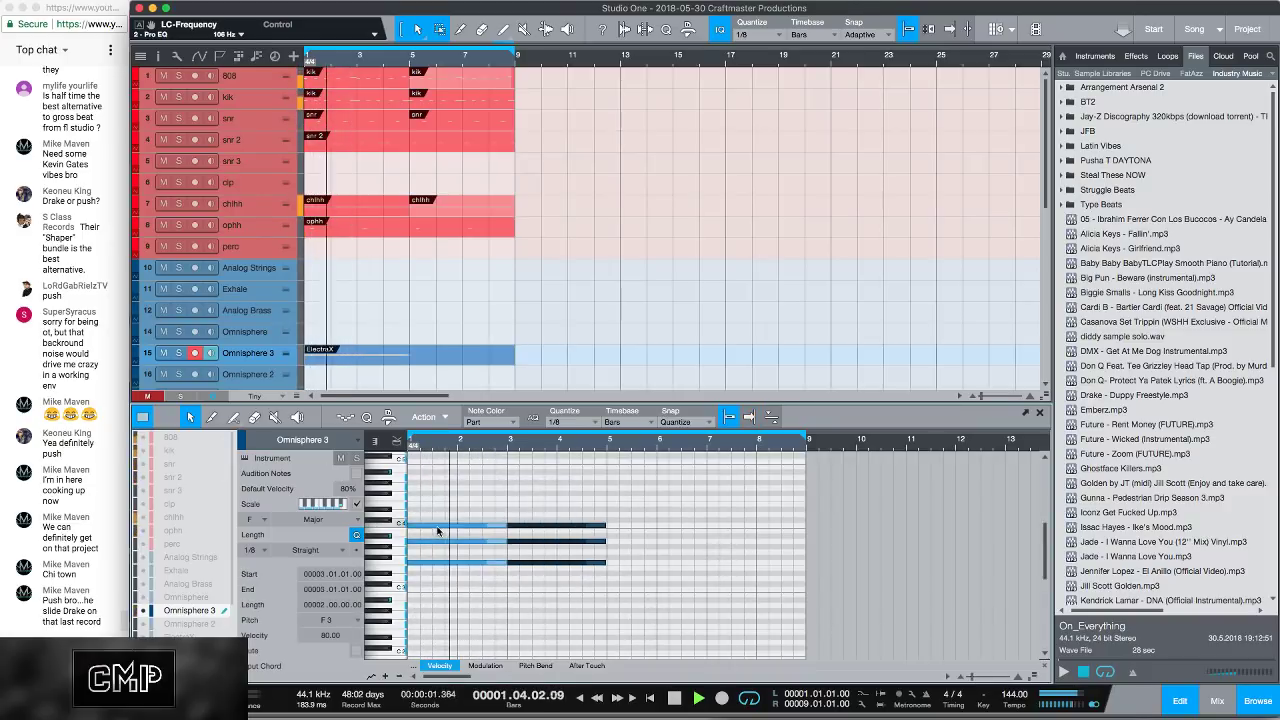
# Step: Duplicate the F3, A3 and C4 chord to bars 5 and 7, and check the copies during playback
pyautogui.press('d')
pyautogui.press('d')
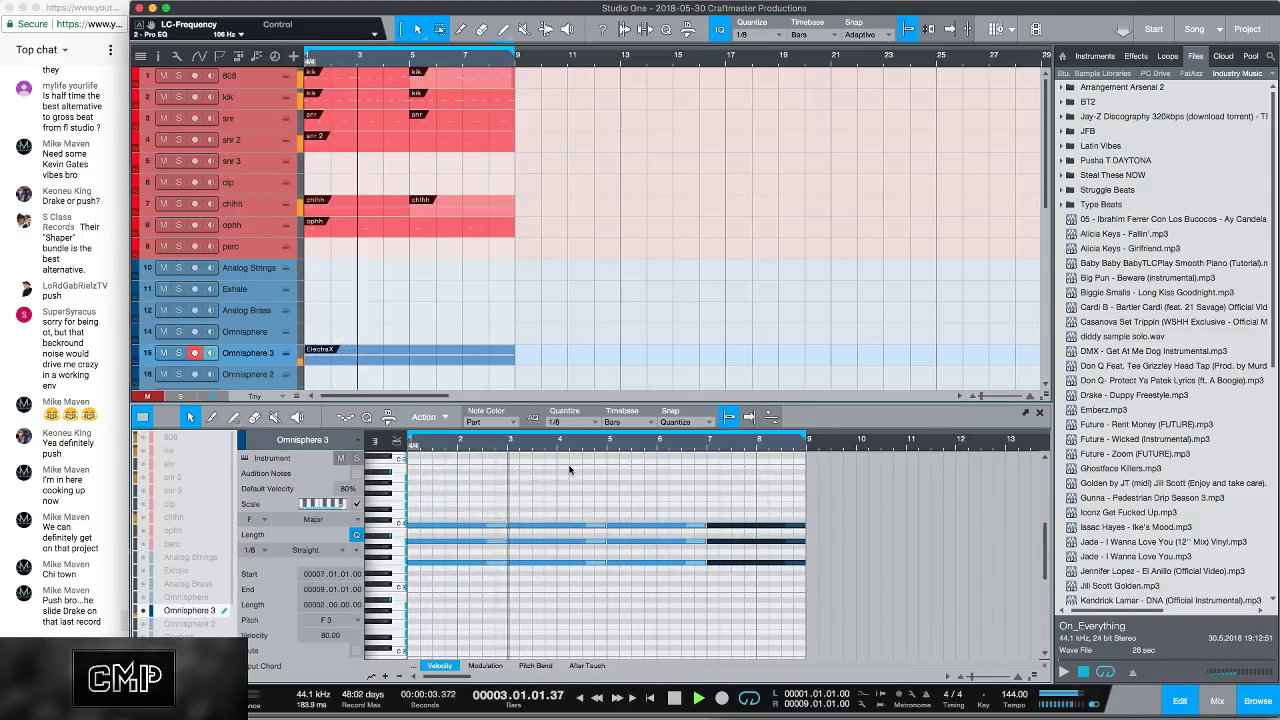
pyautogui.moveTo(789, 584); pyautogui.dragTo(437, 495)
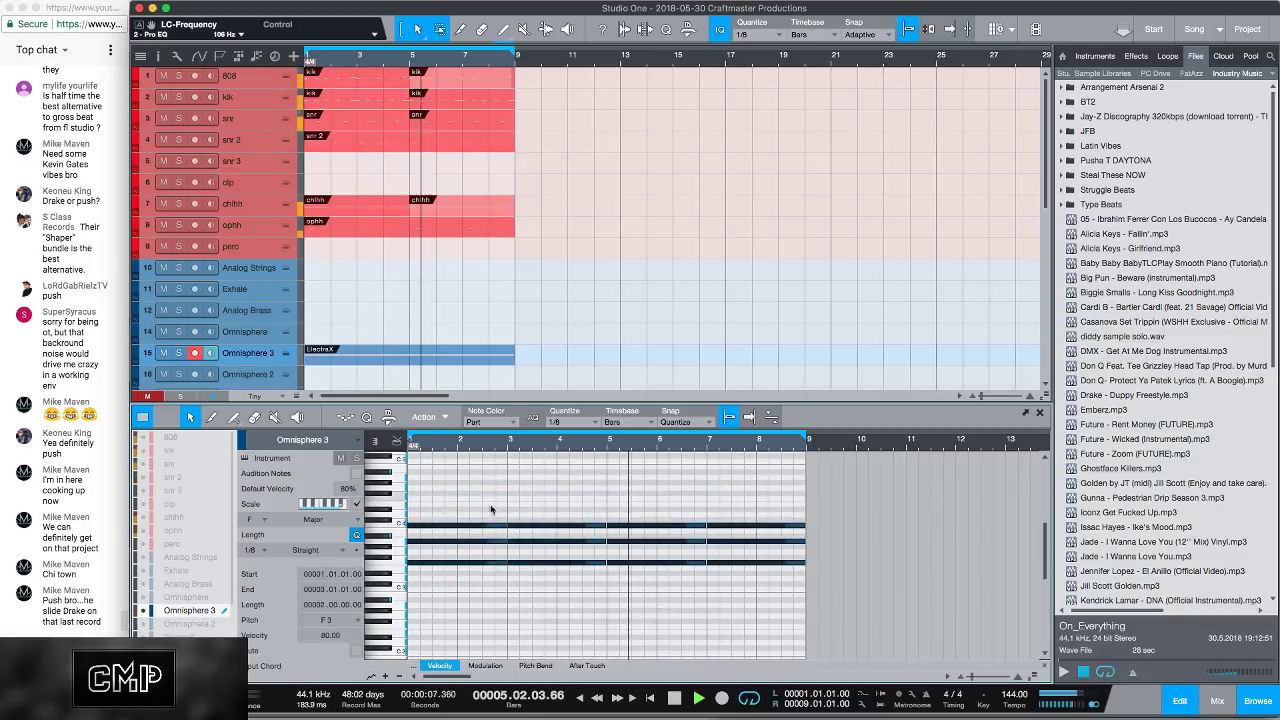
pyautogui.click(525, 571)
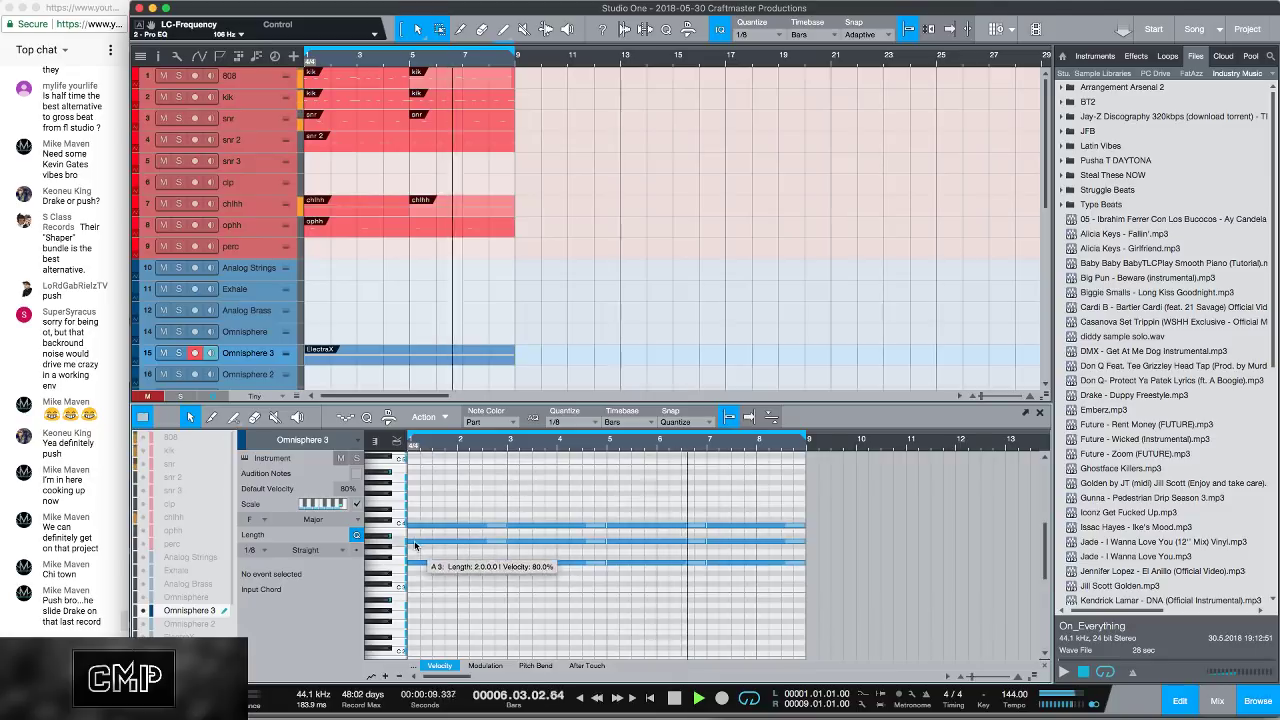
# Step: Trim the starts of the A3 notes in bars 1, 3 and 5 so they begin about one beat later
pyautogui.moveTo(422, 543); pyautogui.dragTo(511, 547)
pyautogui.click(527, 543)
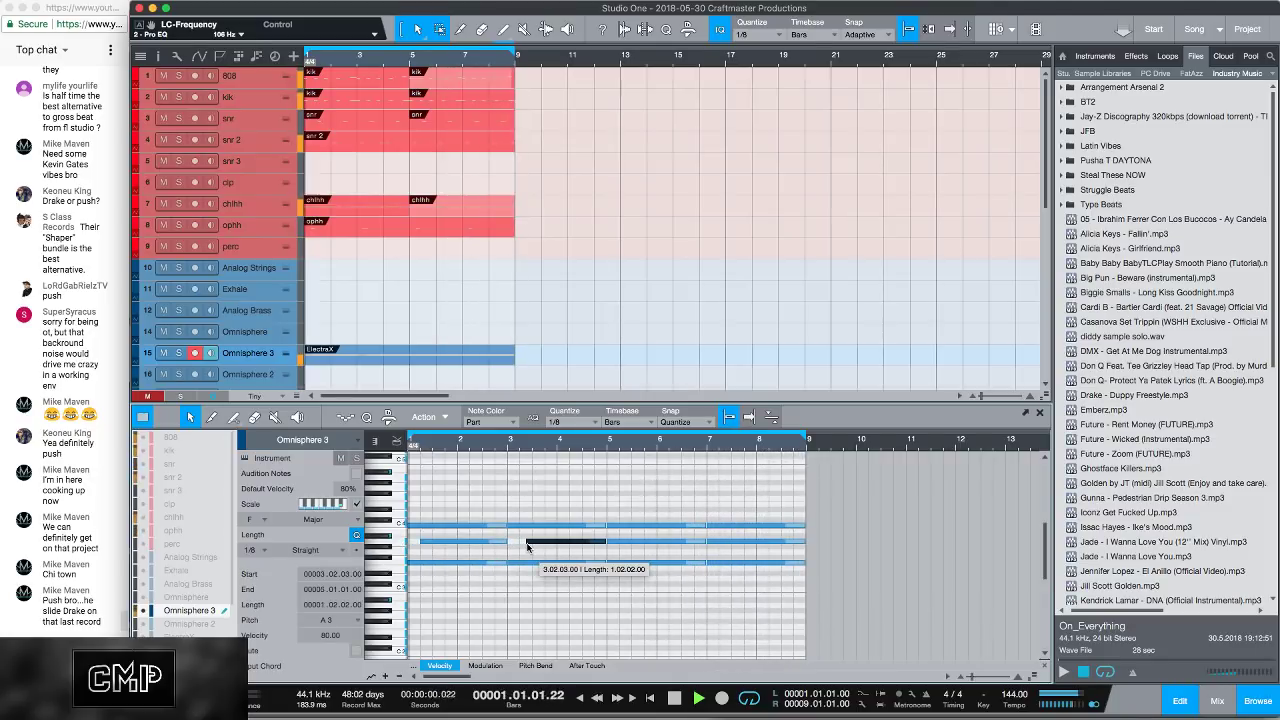
pyautogui.moveTo(527, 547); pyautogui.dragTo(713, 541)
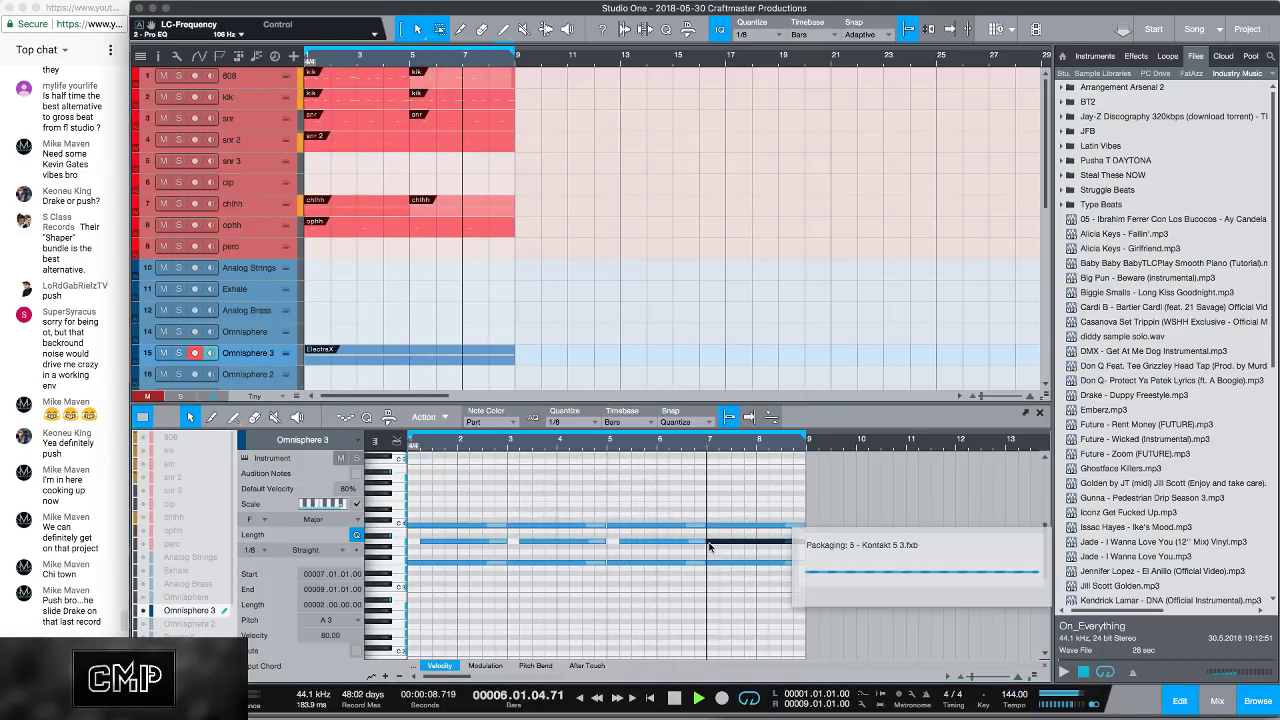
# Step: Add a one-beat G3 note at 1.03.01 in the first bar and audition it with the loop
pyautogui.doubleClick(441, 552)
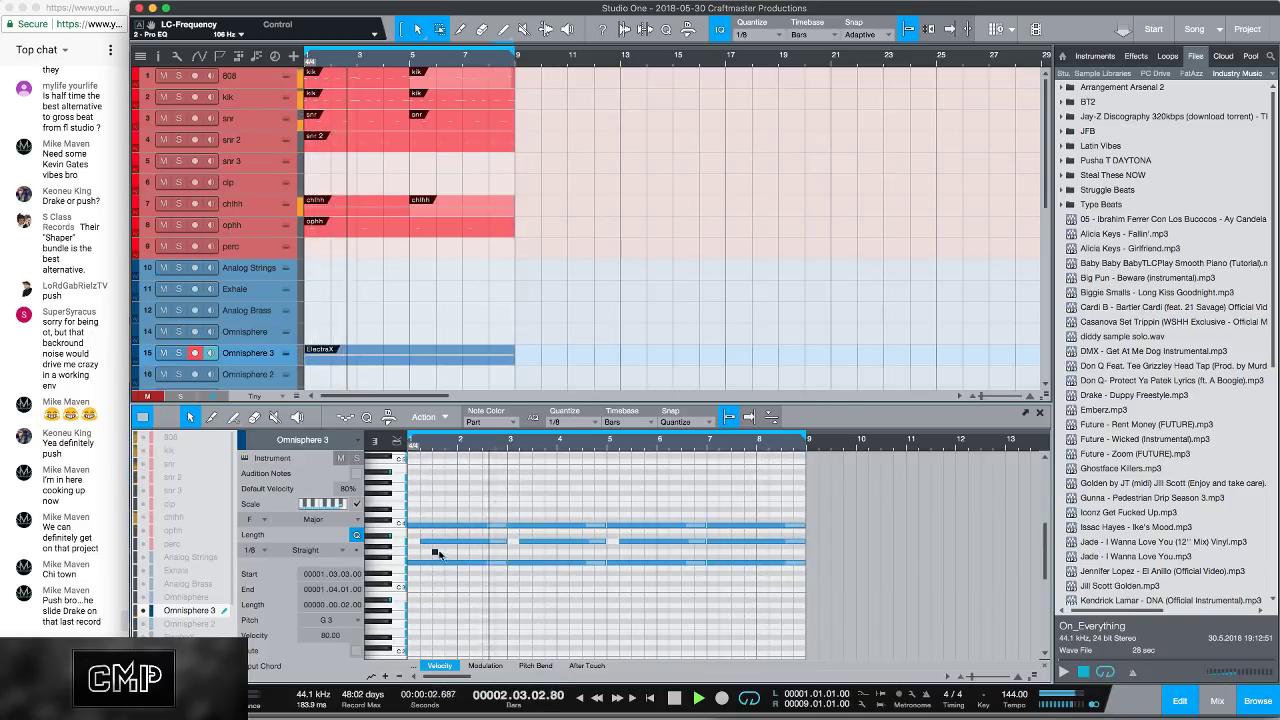
pyautogui.press('space')
pyautogui.press('space')
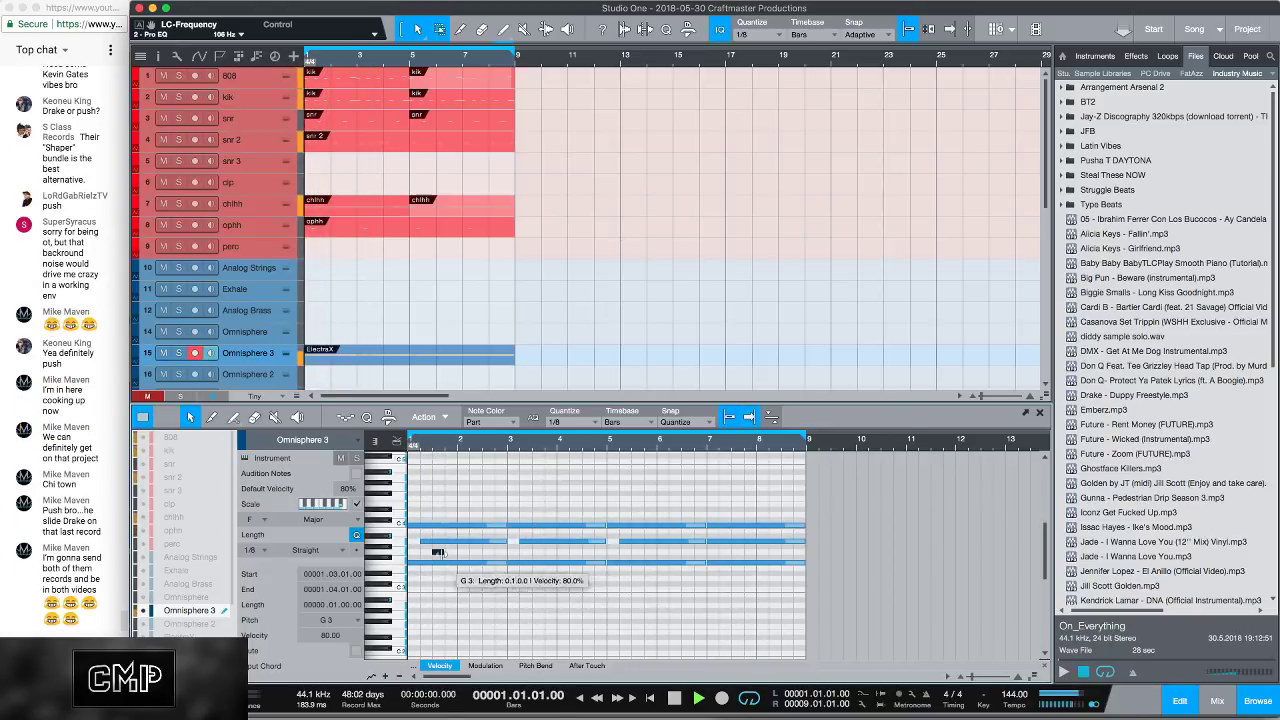
pyautogui.press('space')
# Step: Move the G3 note to start at 1.03.03 with a one-beat length and replay the loop from bar 1
pyautogui.moveTo(438, 553); pyautogui.dragTo(446, 556)
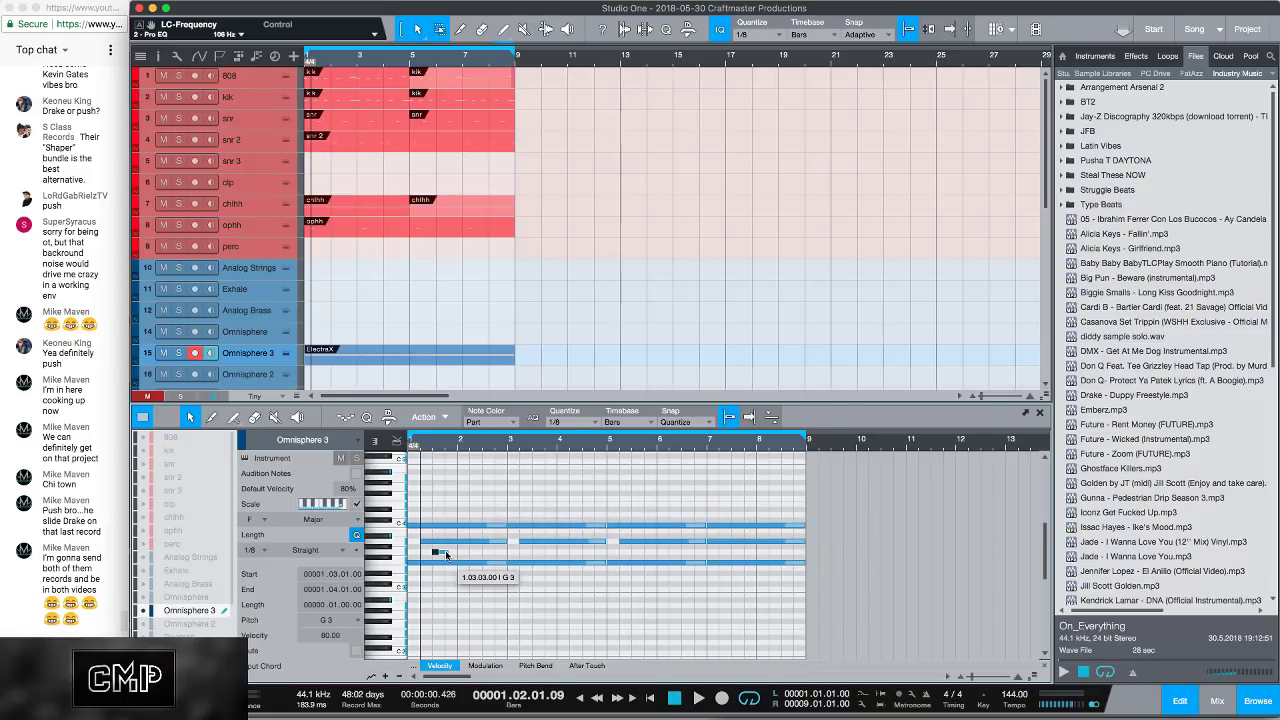
pyautogui.moveTo(447, 554); pyautogui.dragTo(444, 552)
pyautogui.press('space')
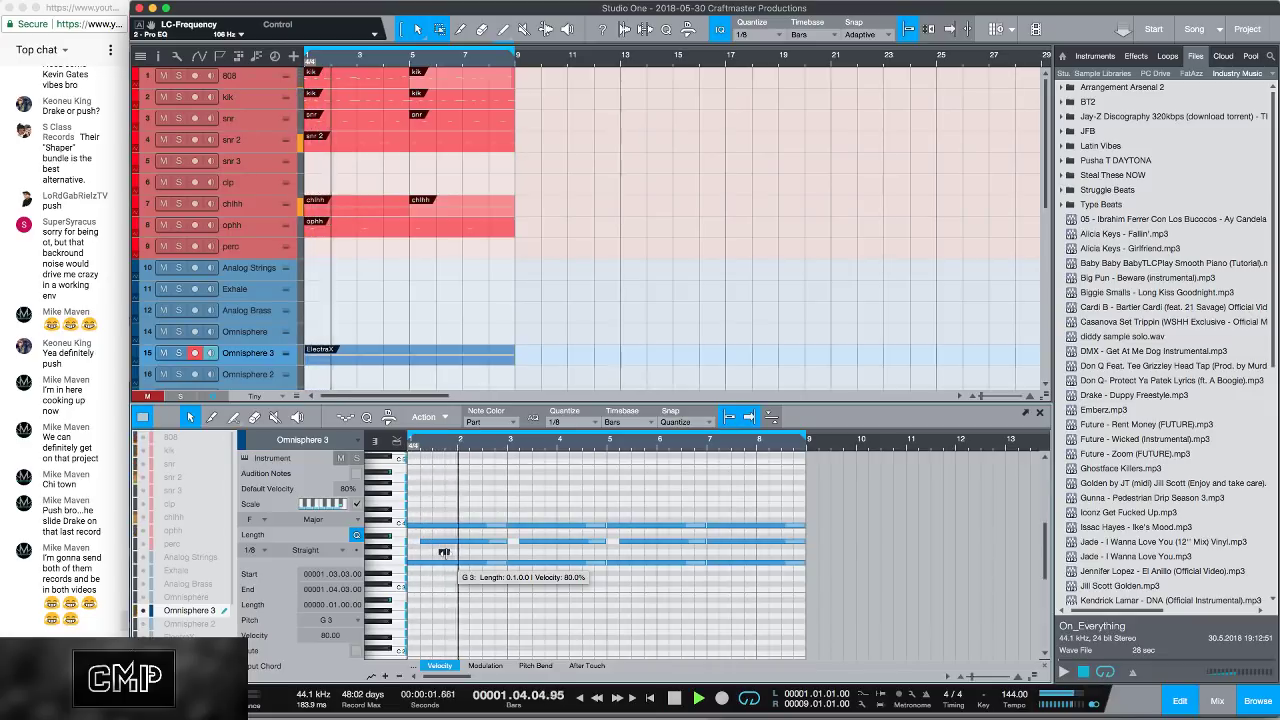
pyautogui.press('space')
pyautogui.press('space')
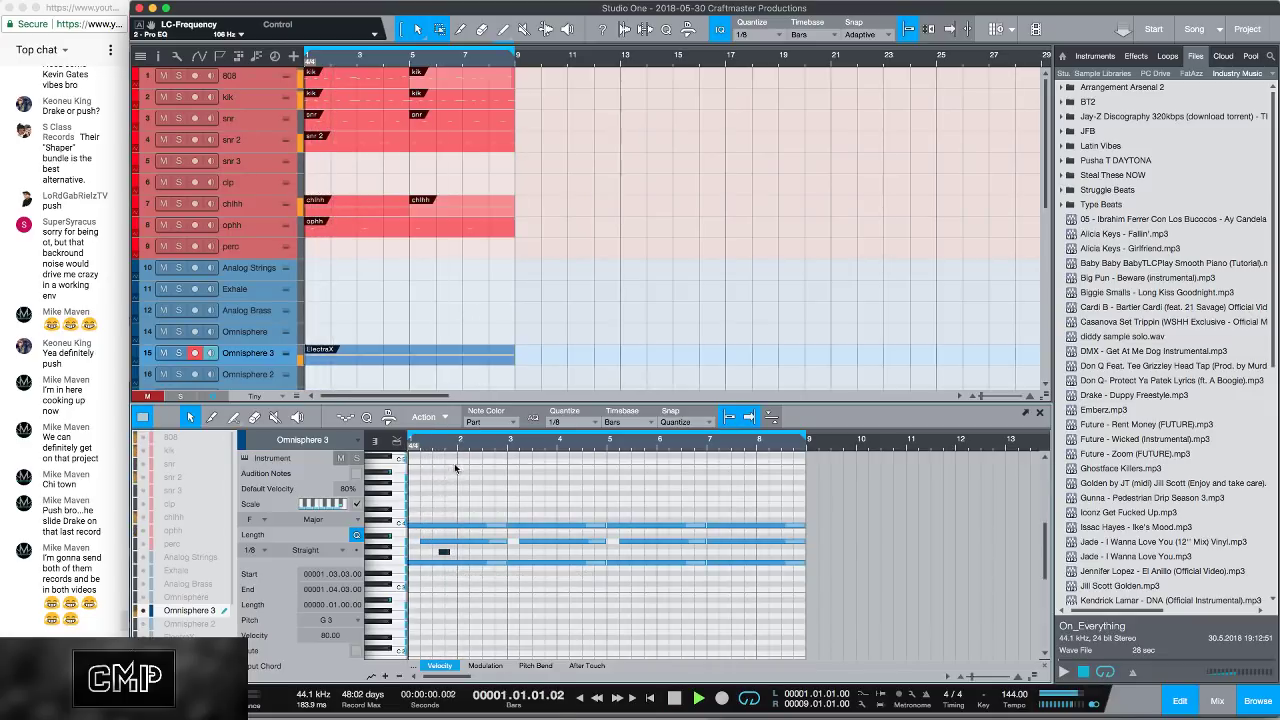
# Step: Select all the notes in the Omnisphere 3 part and switch to OBS
pyautogui.press('e')
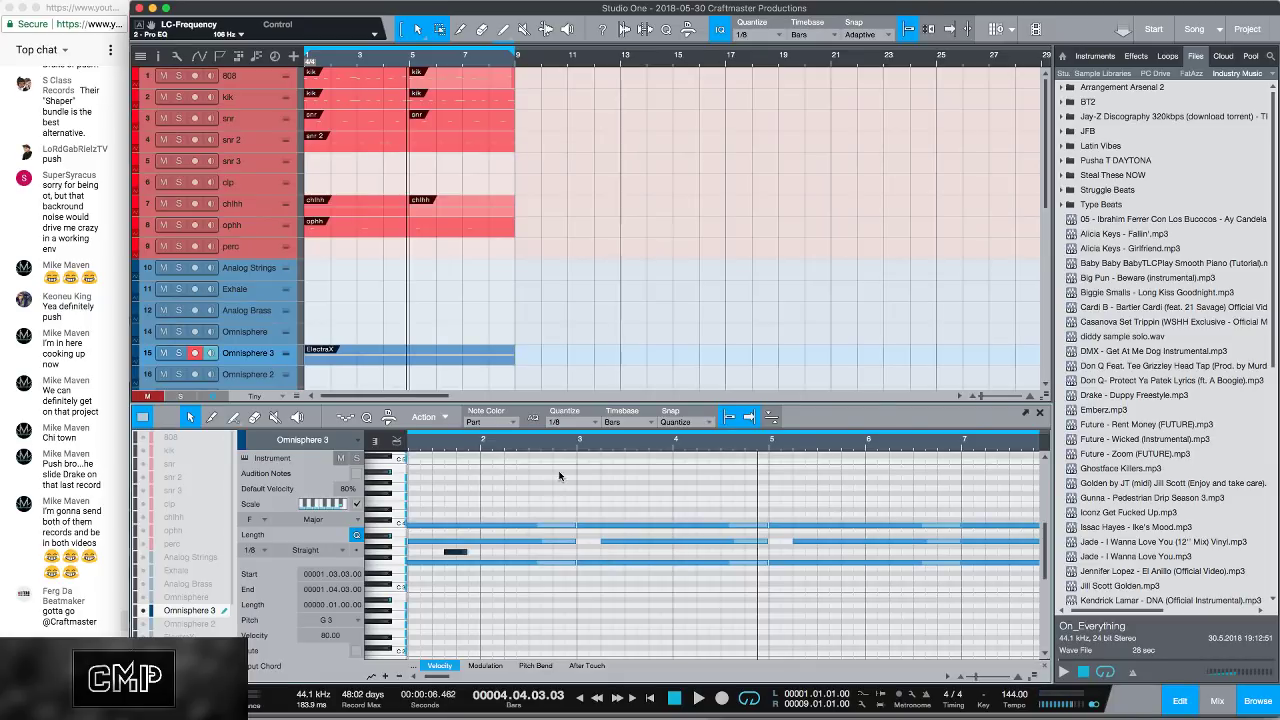
pyautogui.scroll(-5, 572, 449)
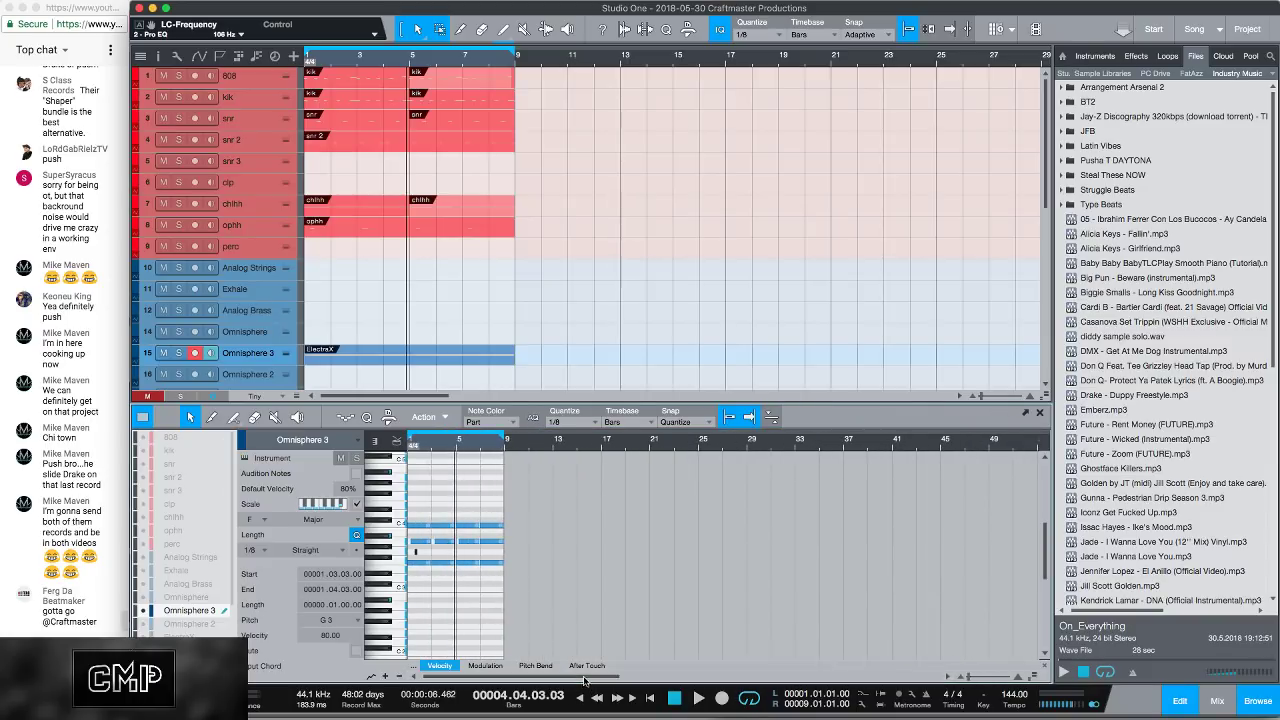
pyautogui.moveTo(641, 578); pyautogui.dragTo(410, 505)
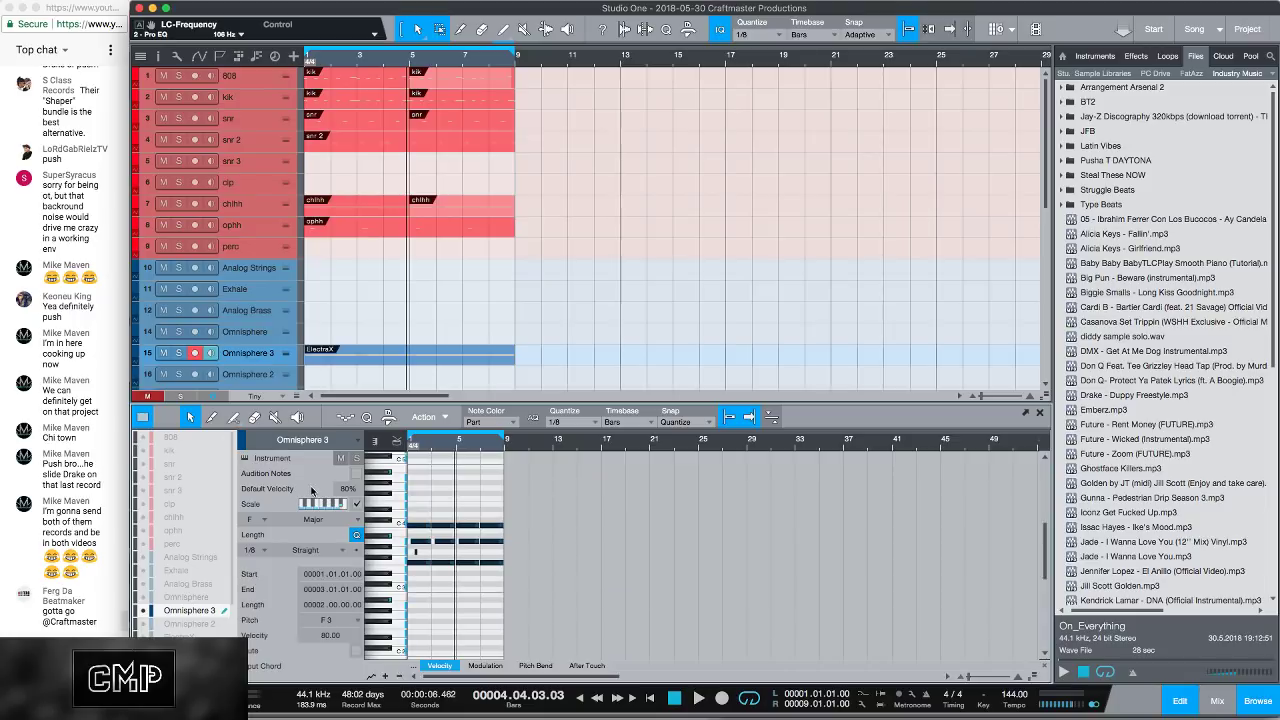
pyautogui.moveTo(790, 718)
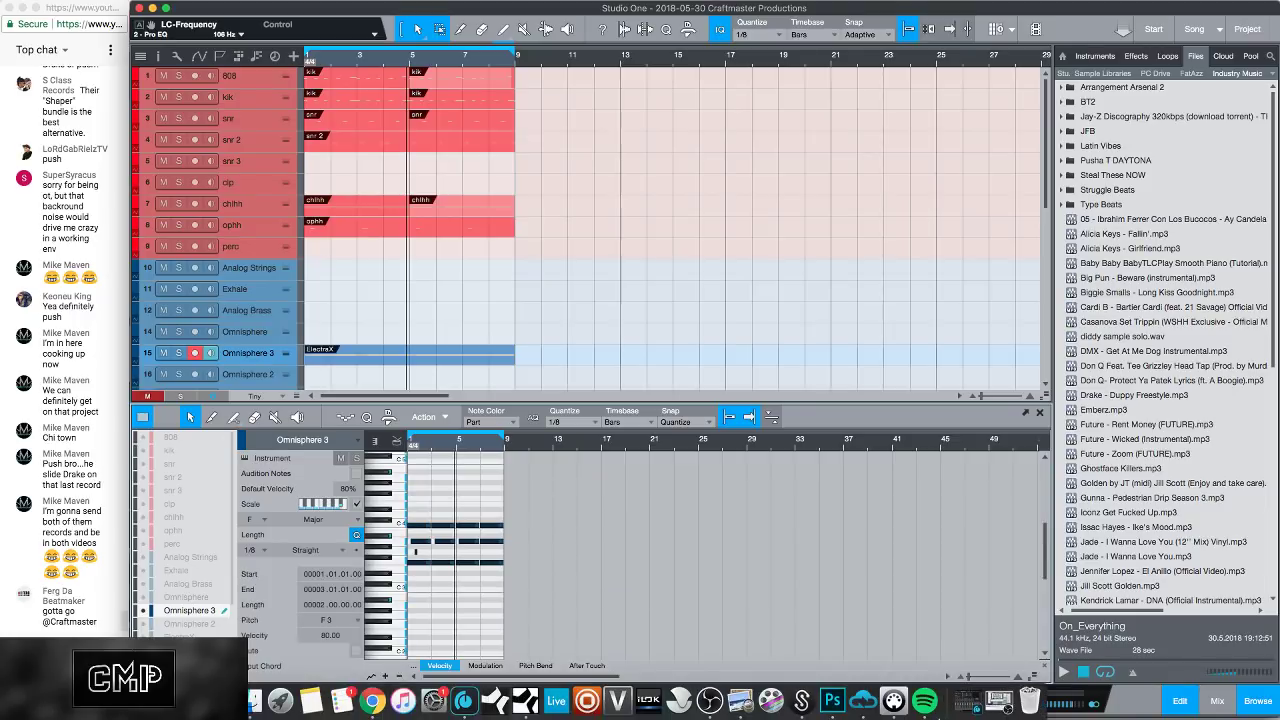
pyautogui.click(709, 700)
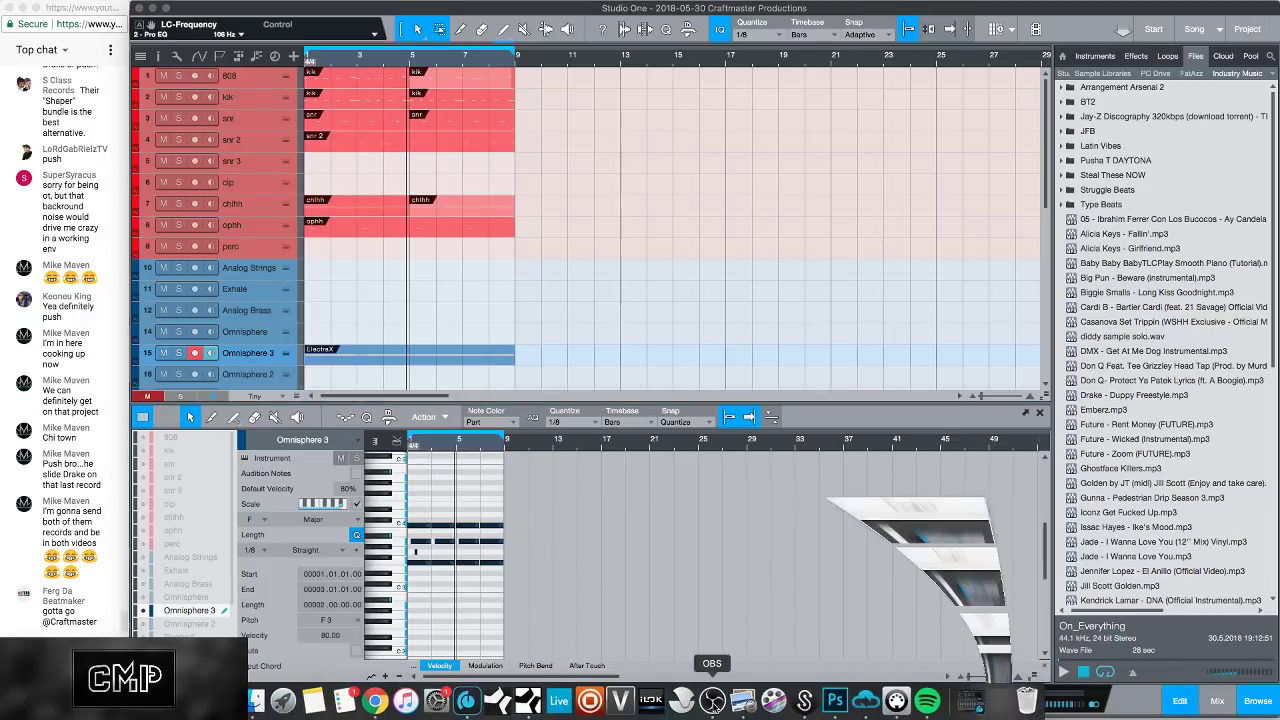